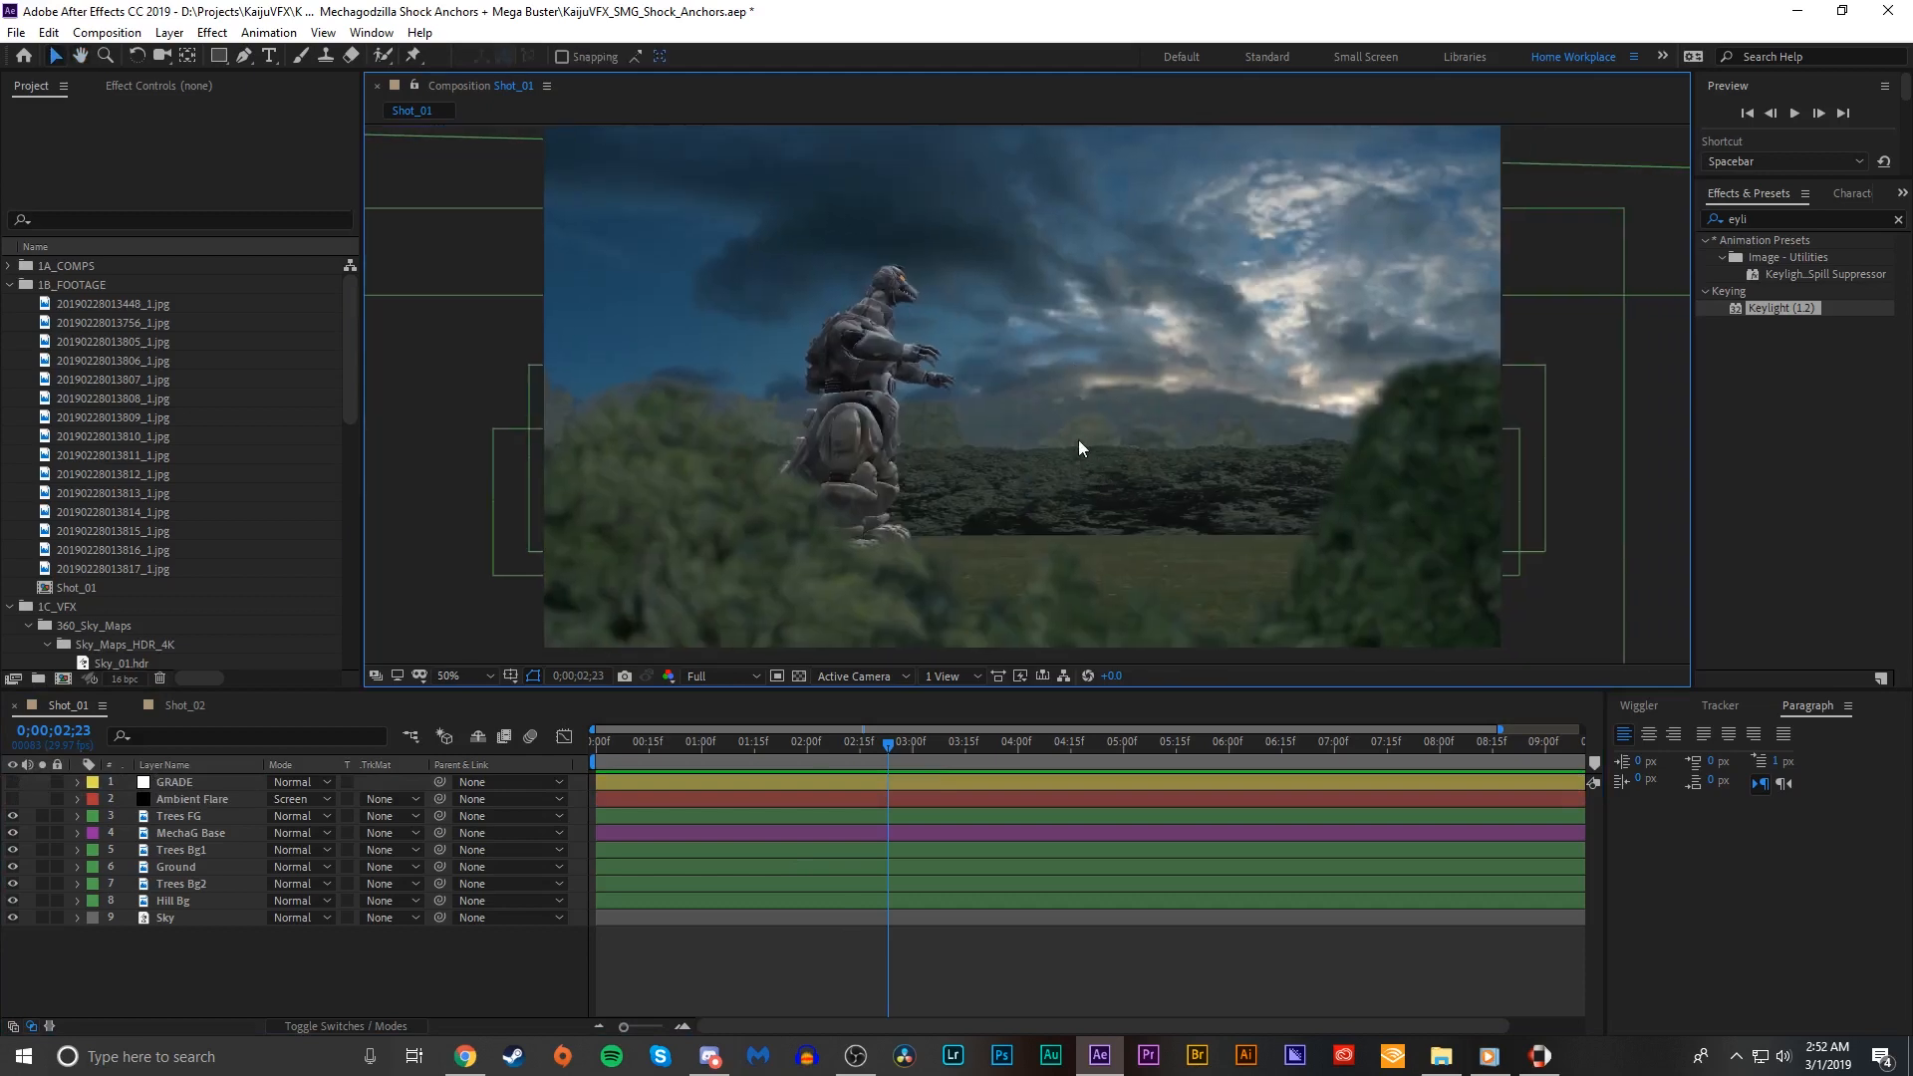
pyautogui.scroll(4, 786, 293)
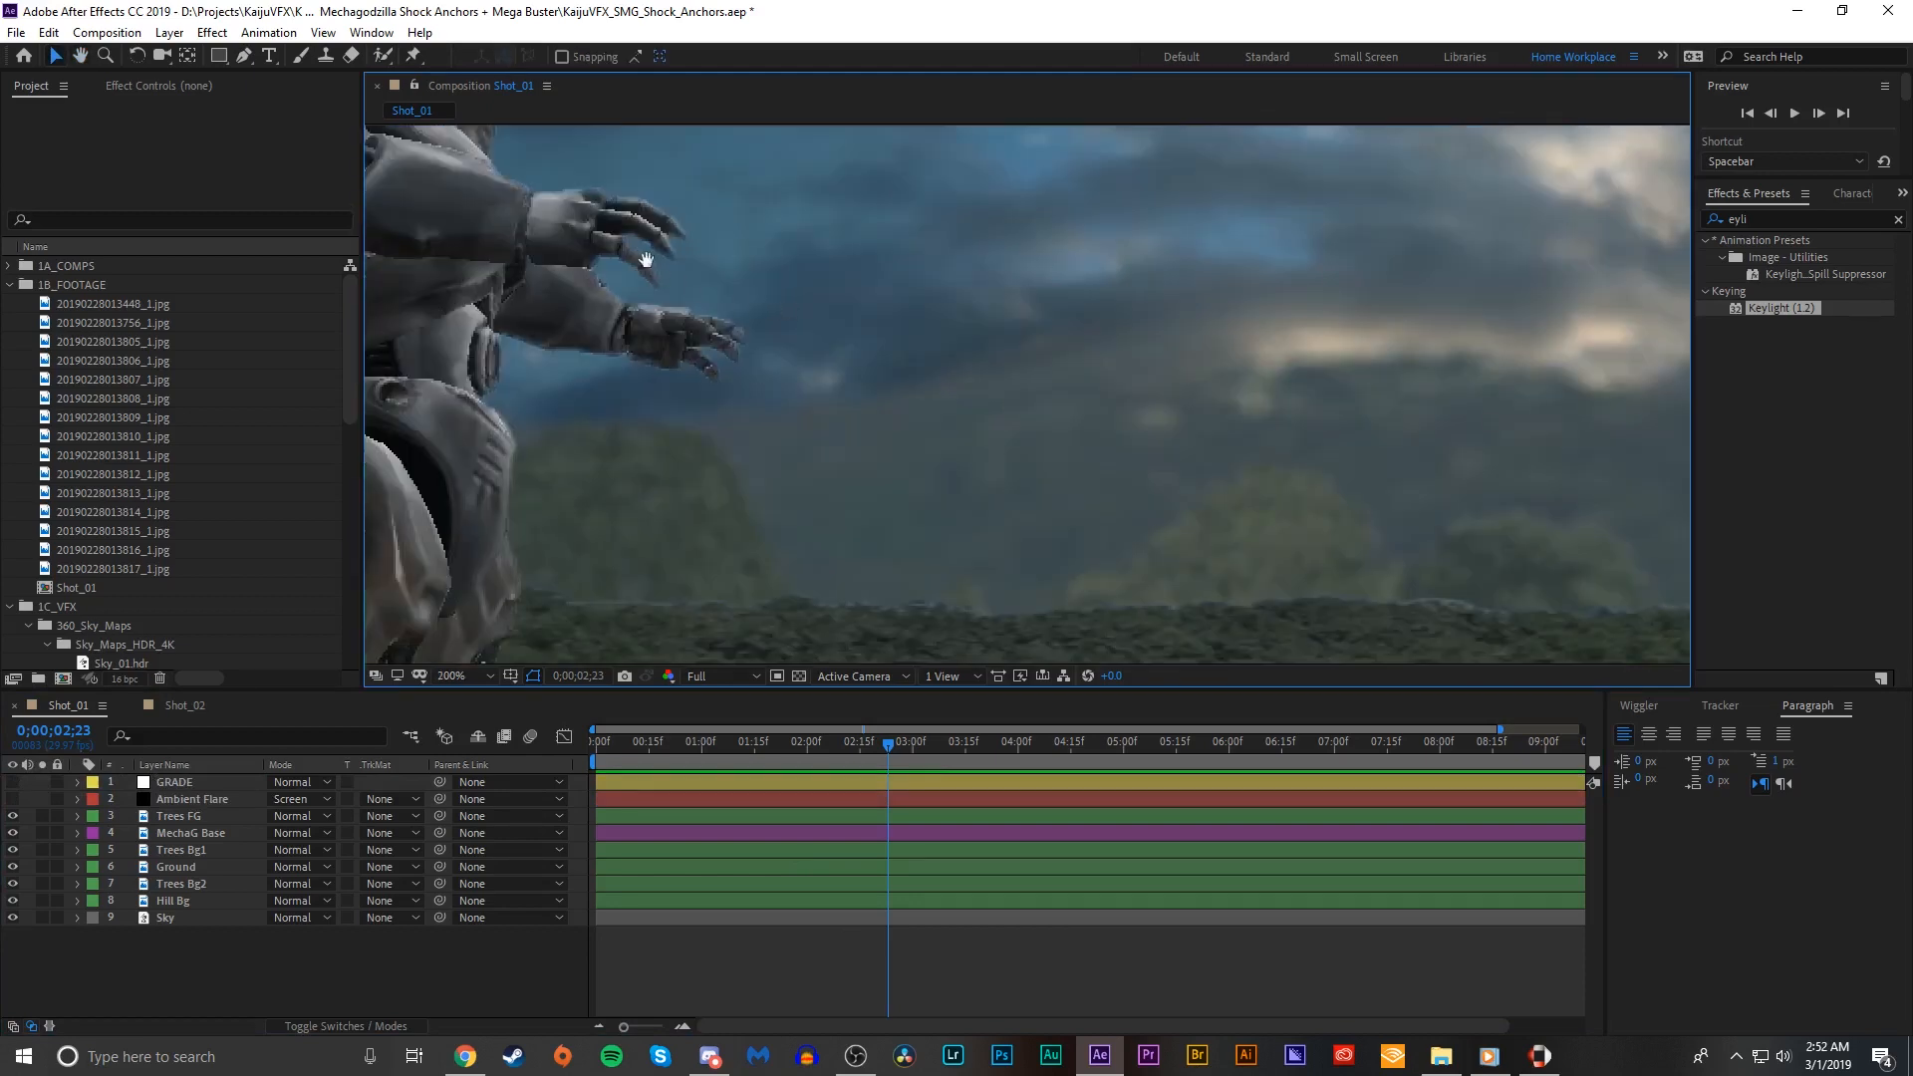
pyautogui.scroll(2, 862, 383)
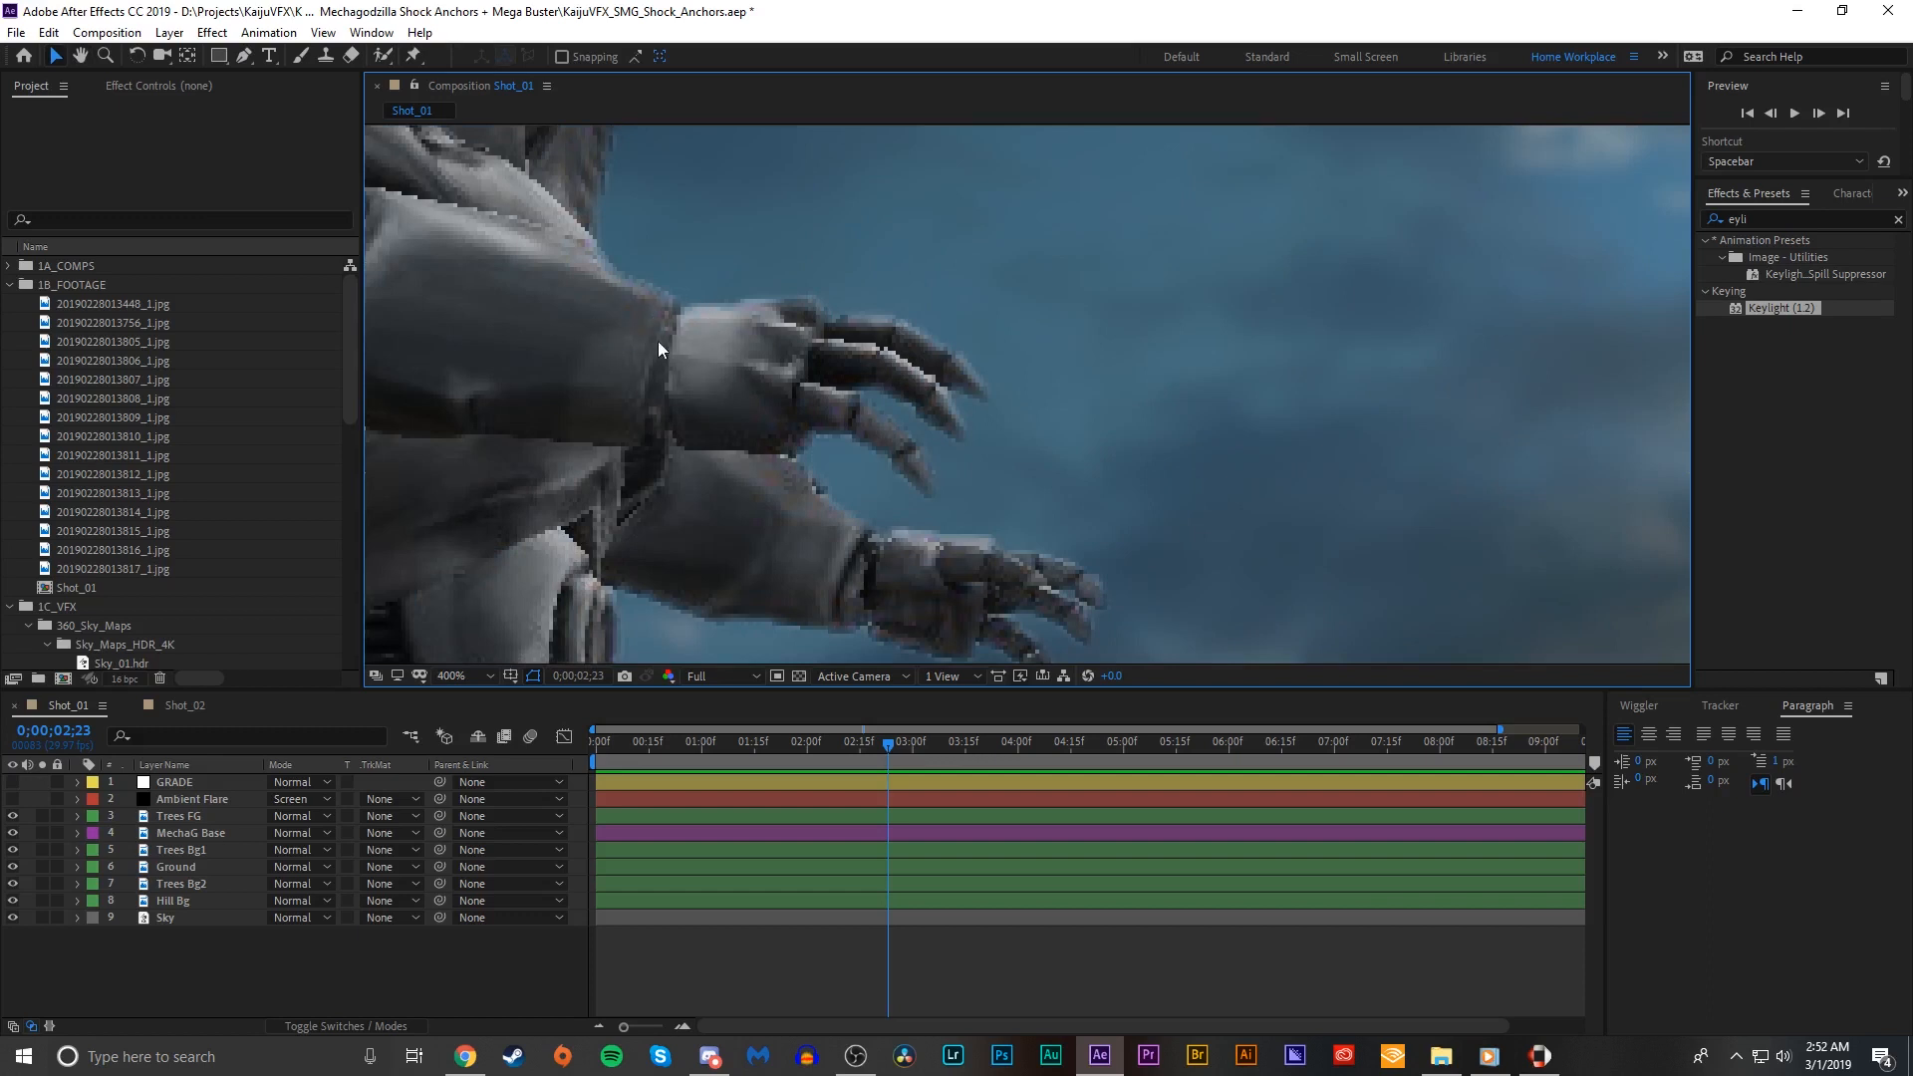
pyautogui.scroll(-1, 740, 329)
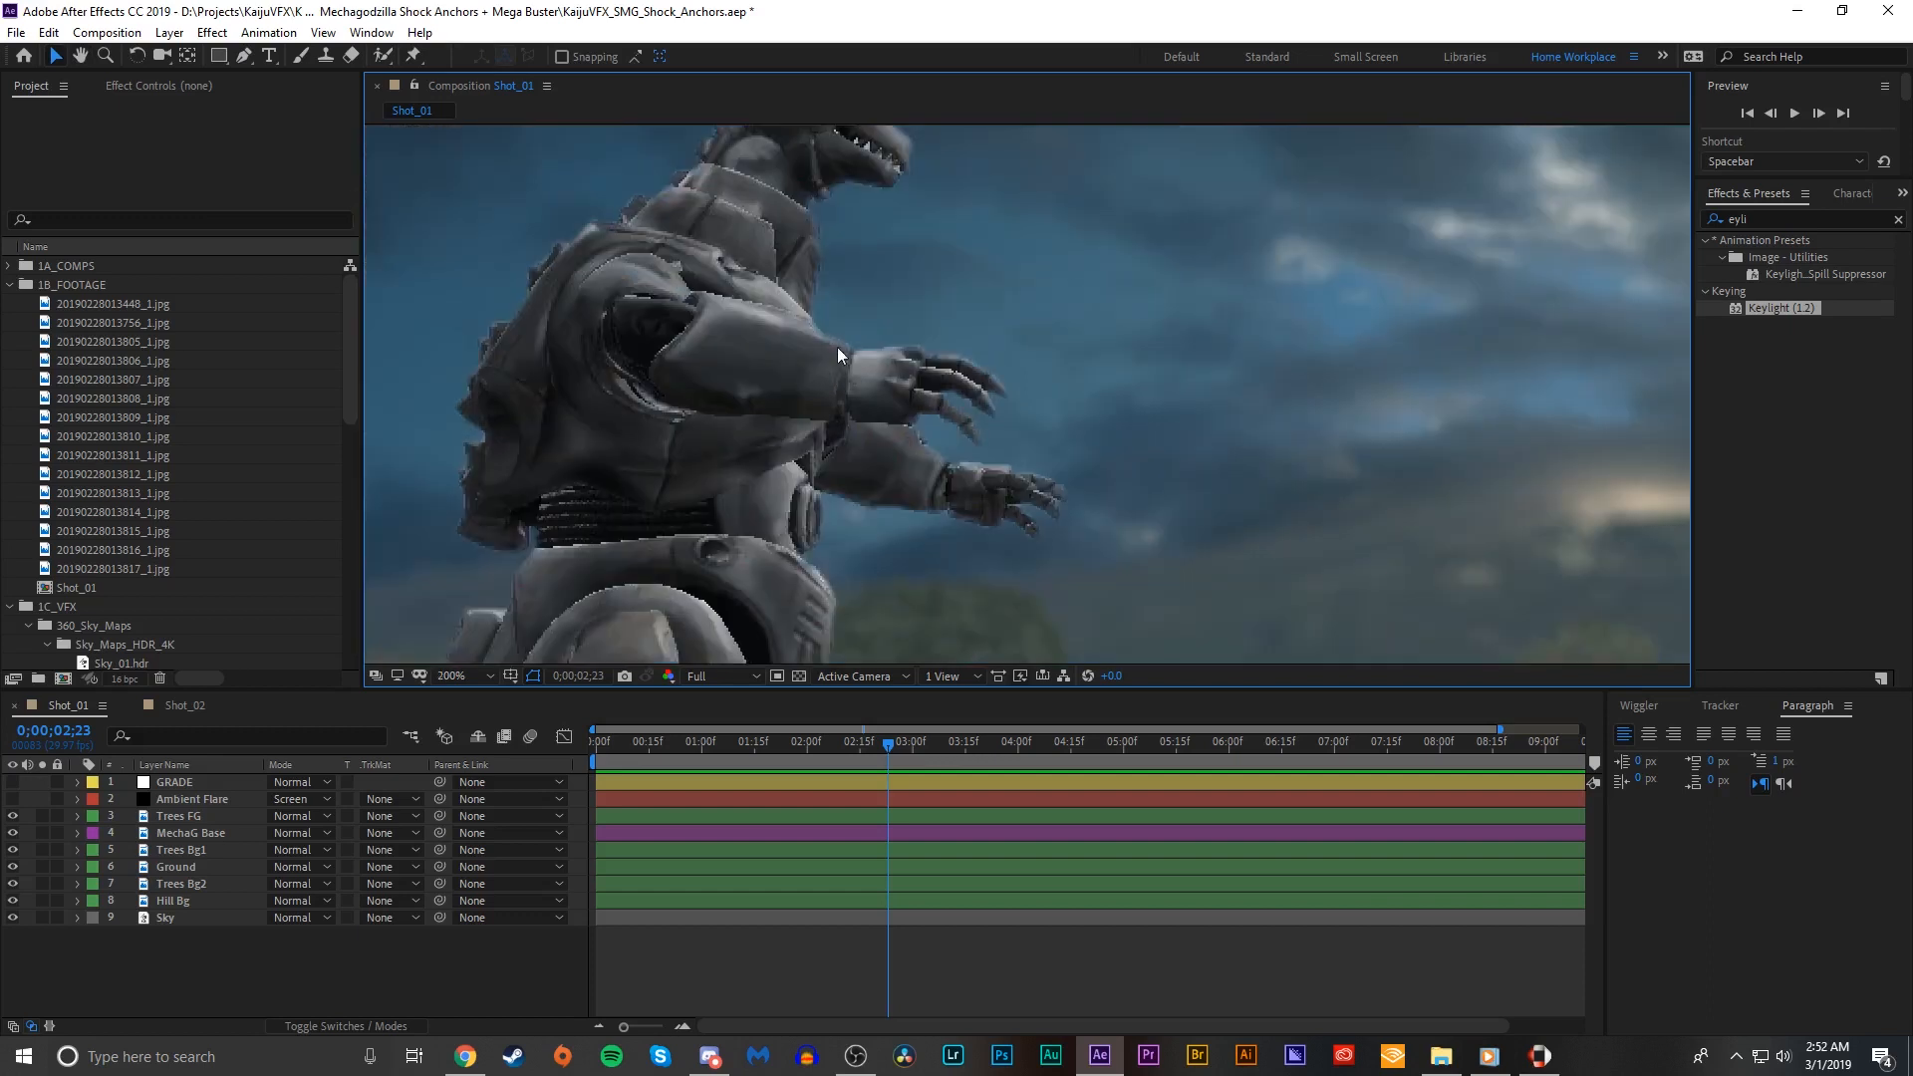
pyautogui.scroll(-3, 1195, 546)
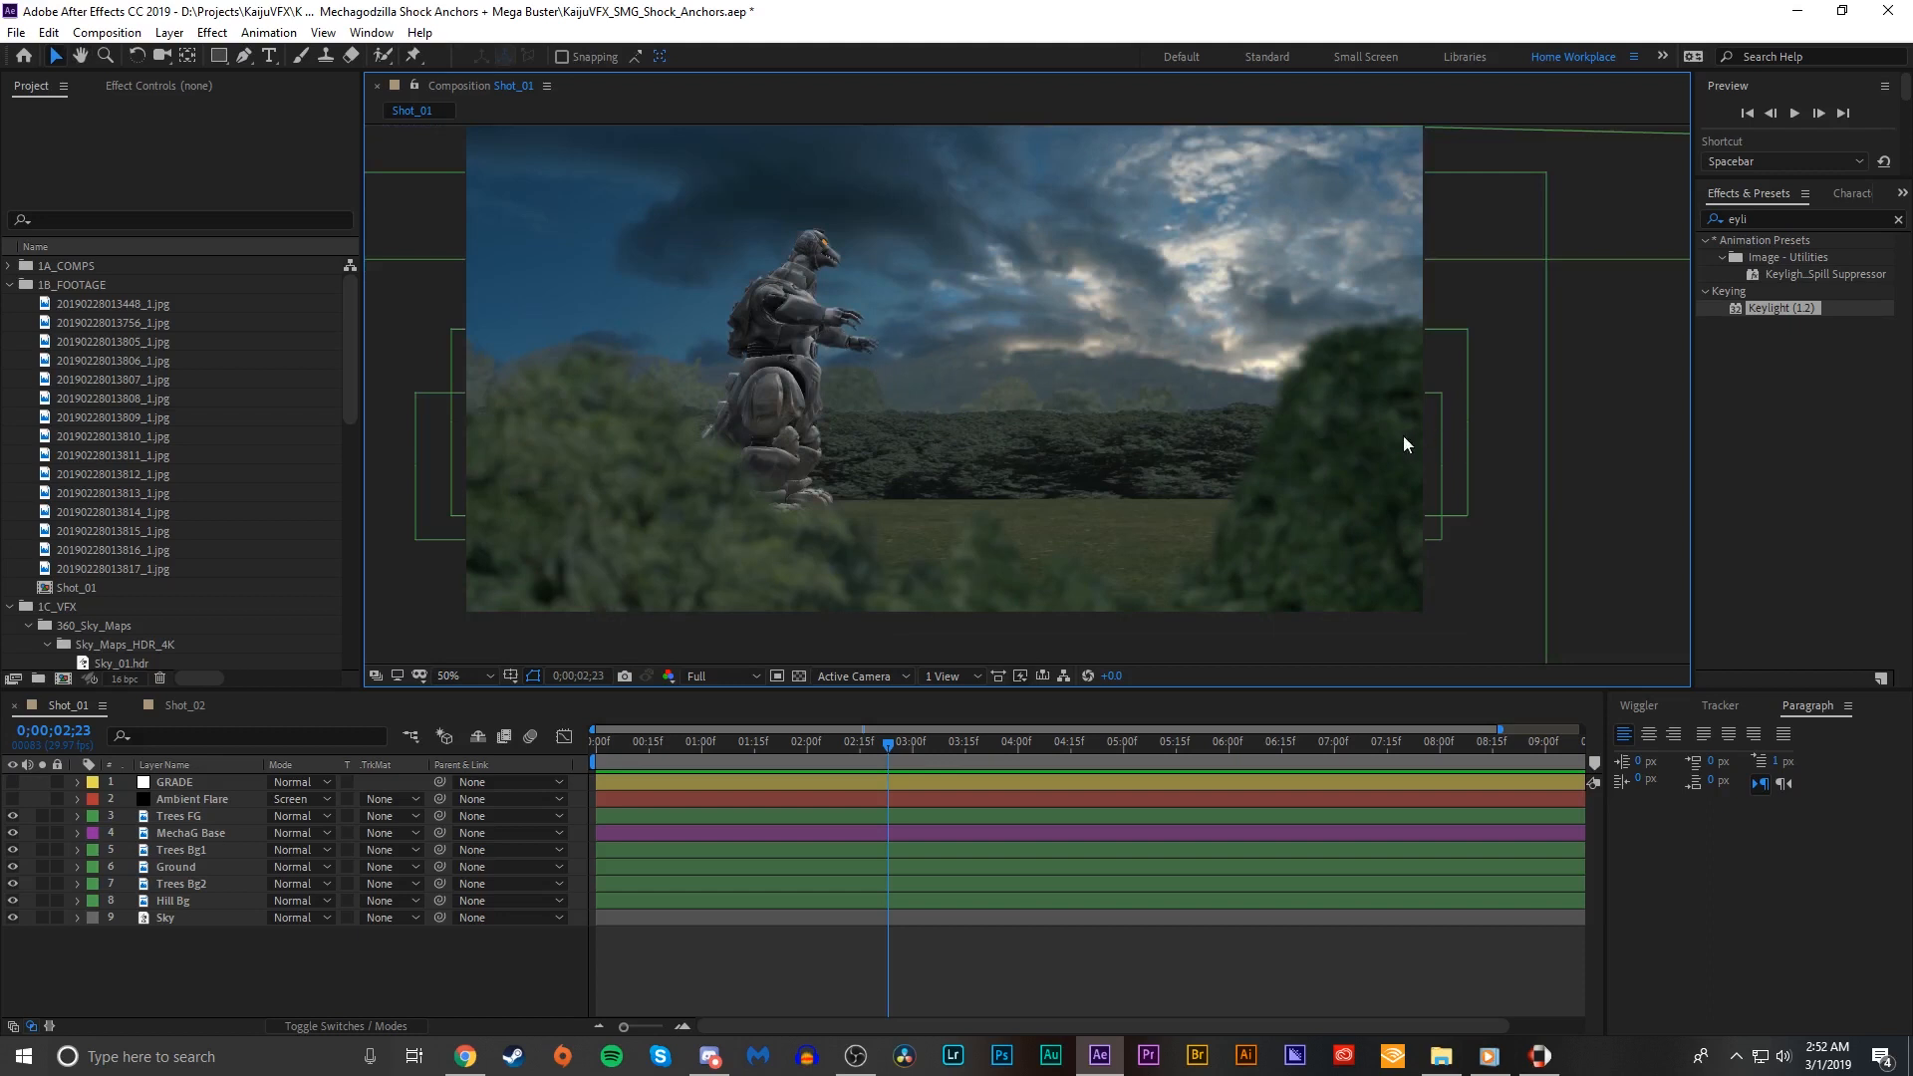
pyautogui.scroll(2, 1006, 375)
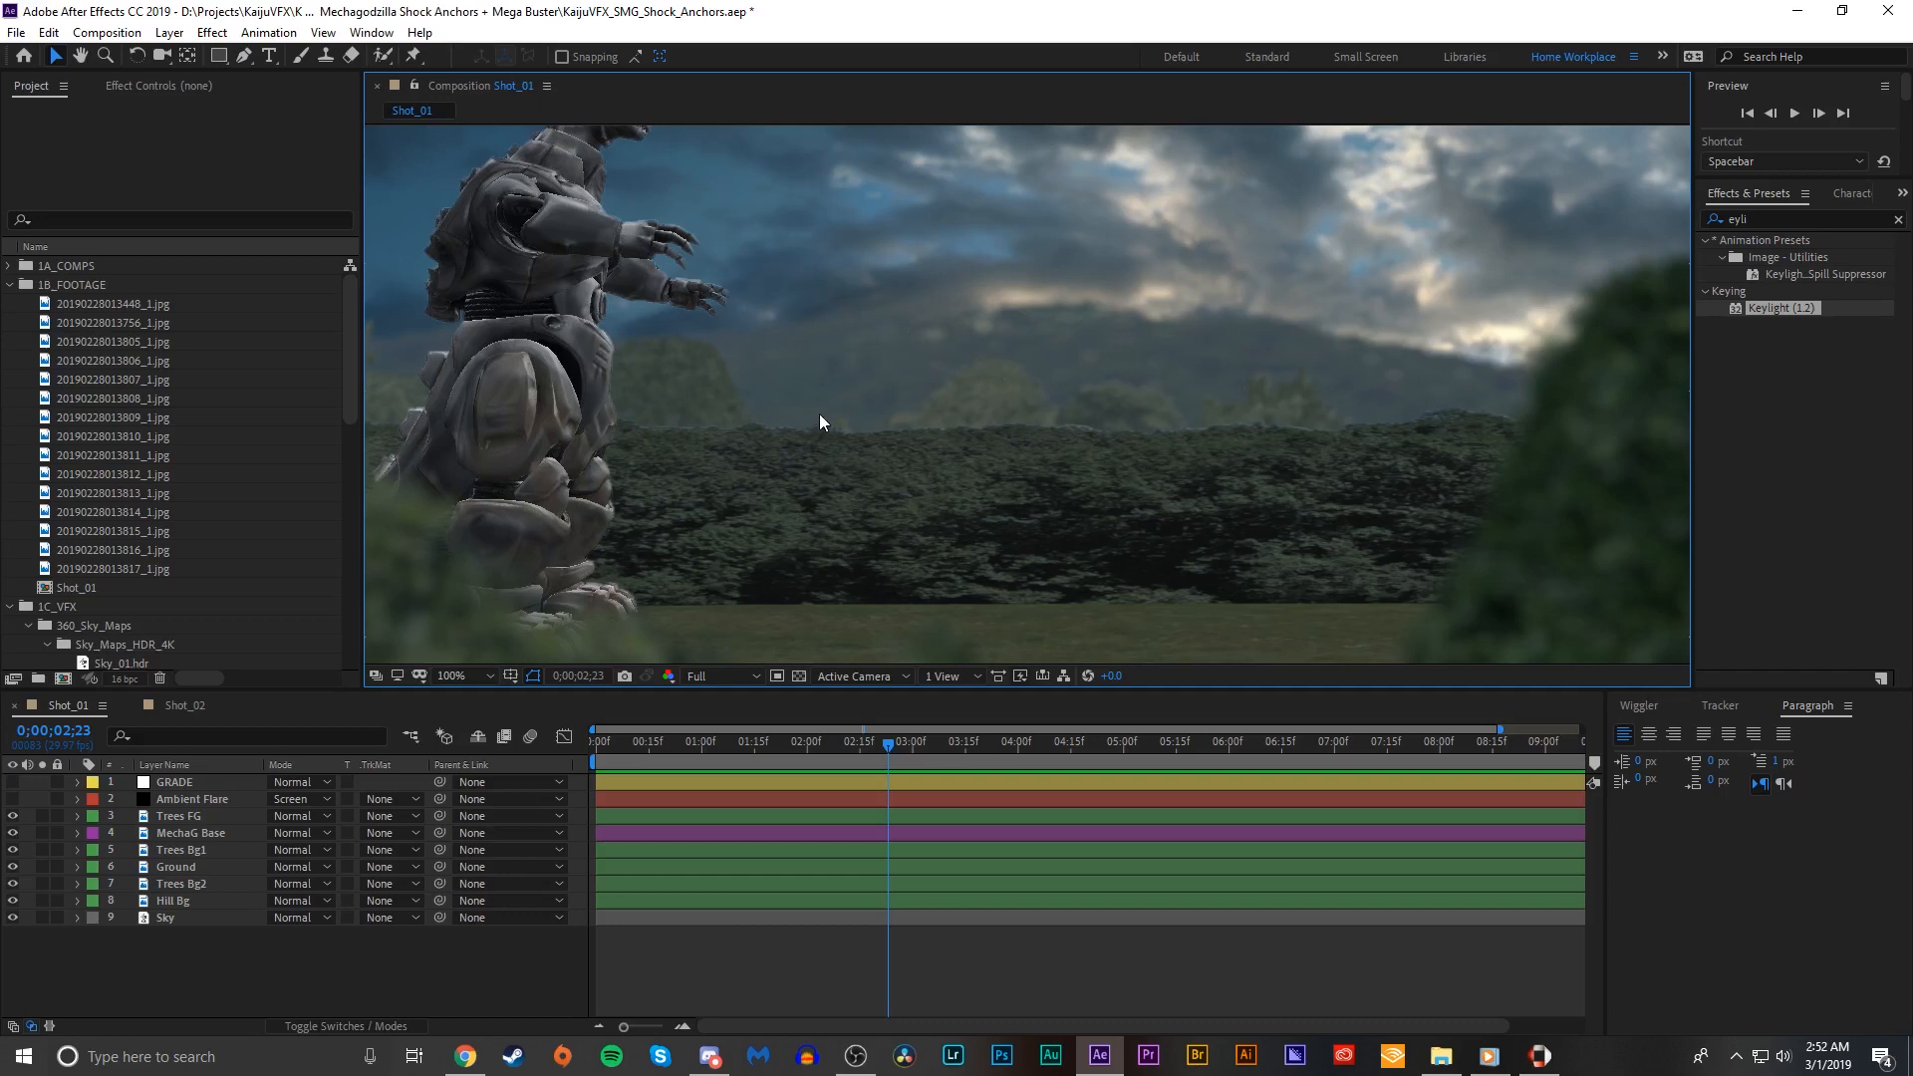
# Step: Create a null object, scale it to 29%, and place it over the wrist of the mecha's upper hand
pyautogui.scroll(2, 1040, 481)
pyautogui.moveTo(1038, 481); pyautogui.dragTo(950, 367)
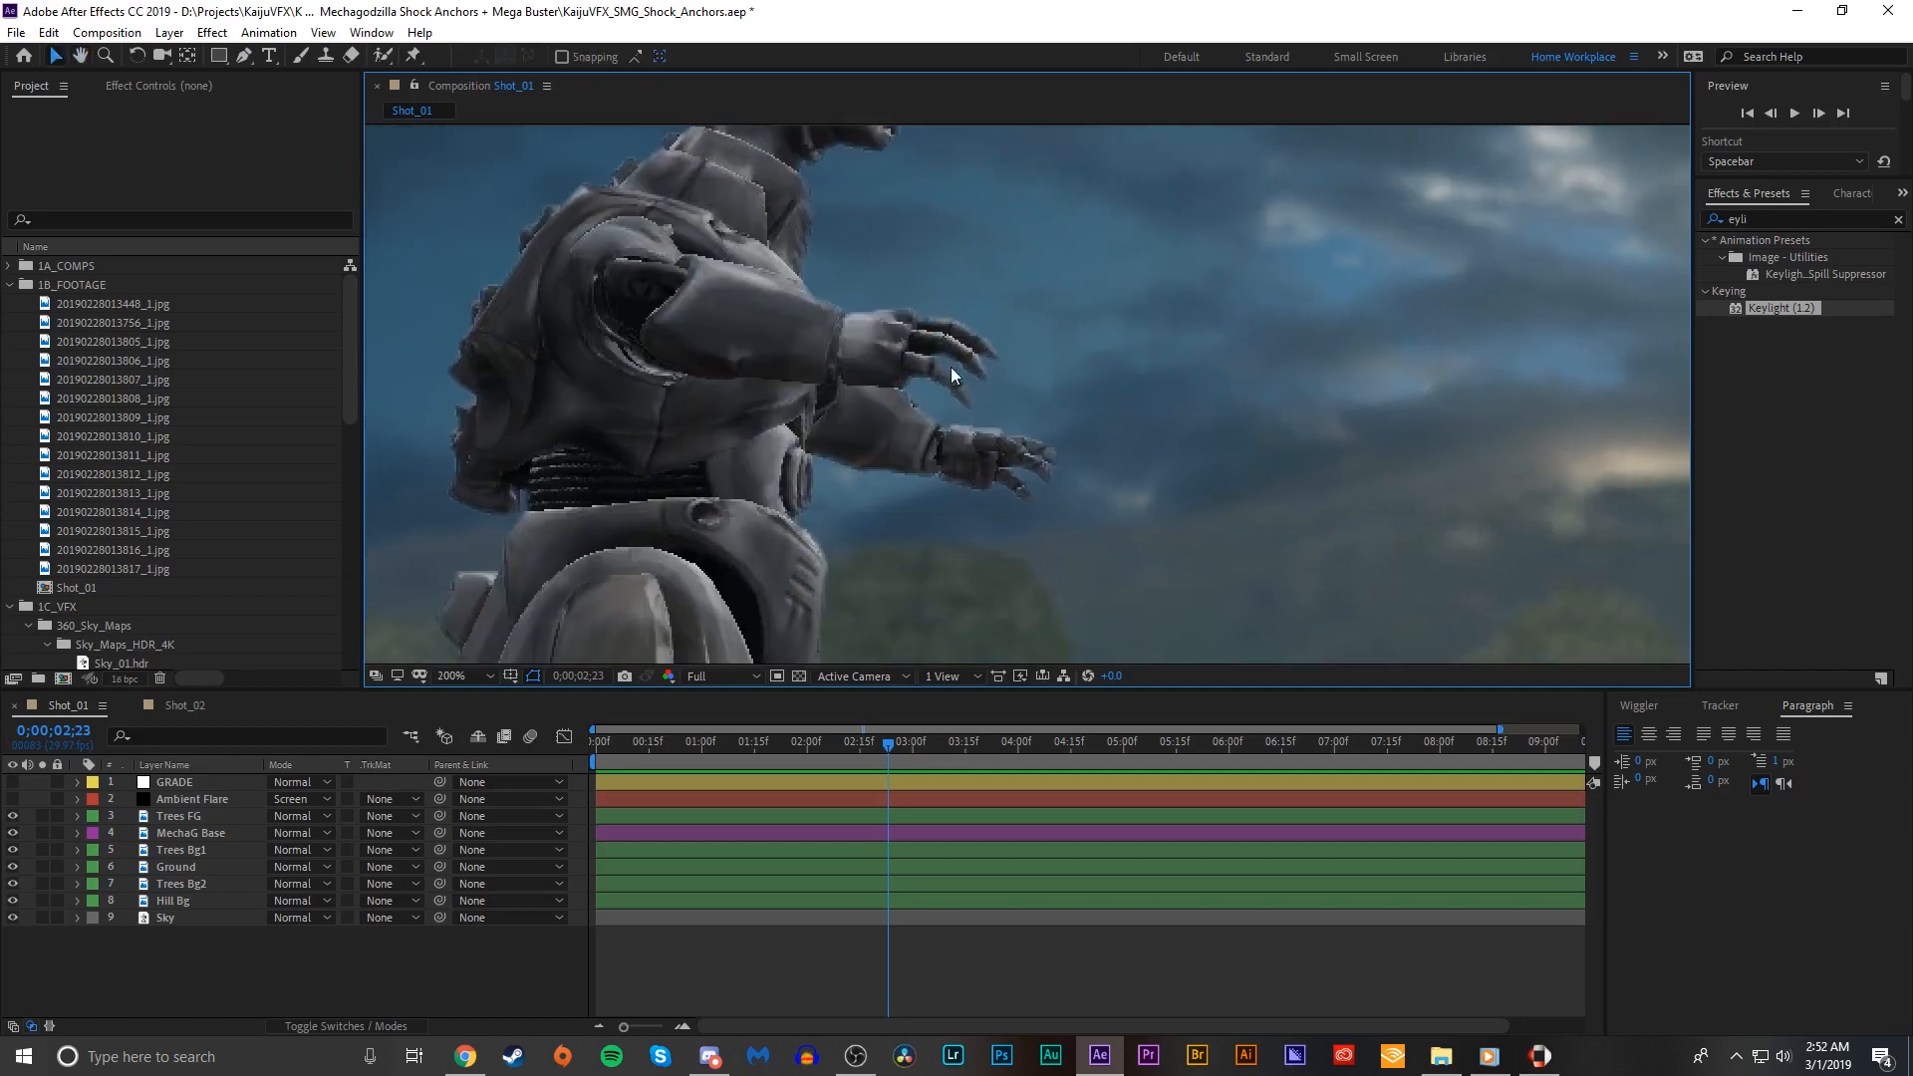
pyautogui.hotkey('ctrl', 'alt', 'shift', 'y')
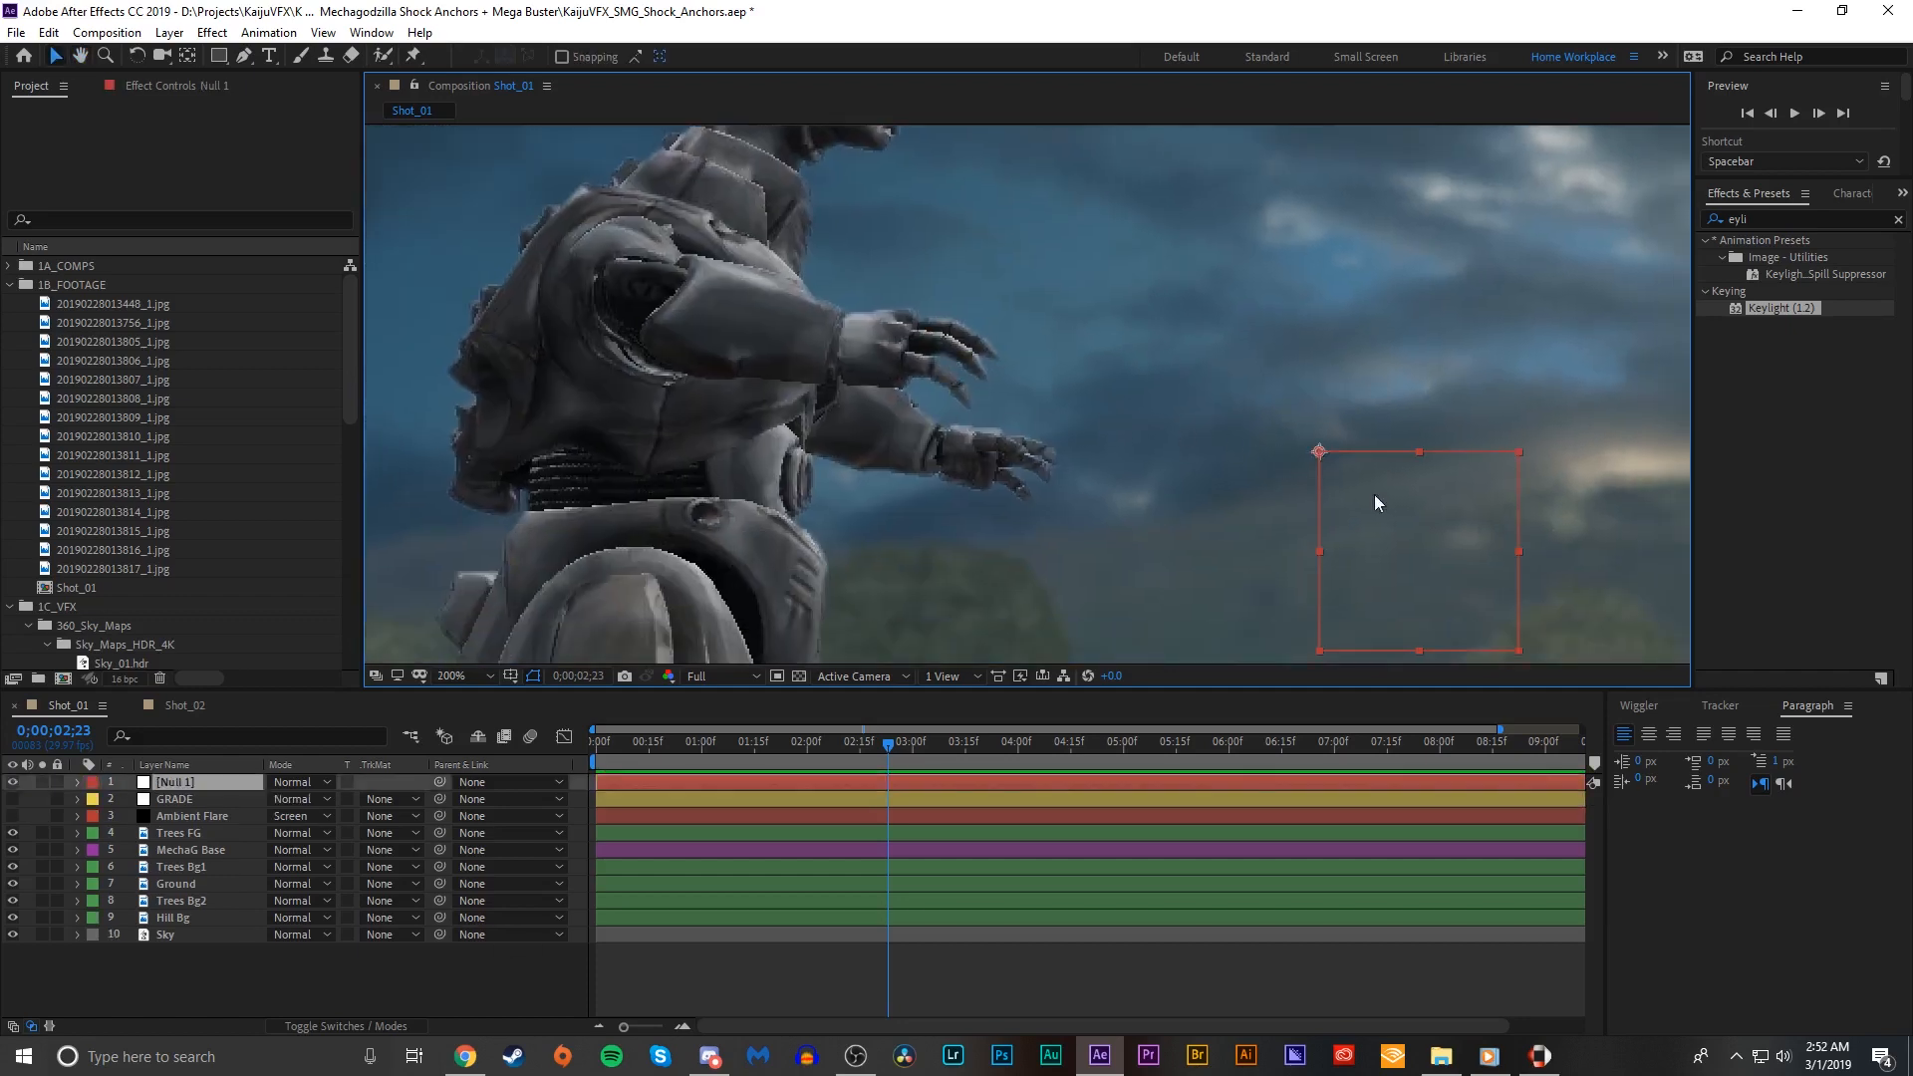
pyautogui.moveTo(1432, 522); pyautogui.dragTo(984, 412)
pyautogui.press('s')
pyautogui.moveTo(295, 799); pyautogui.dragTo(224, 799)
pyautogui.moveTo(912, 386); pyautogui.dragTo(872, 377)
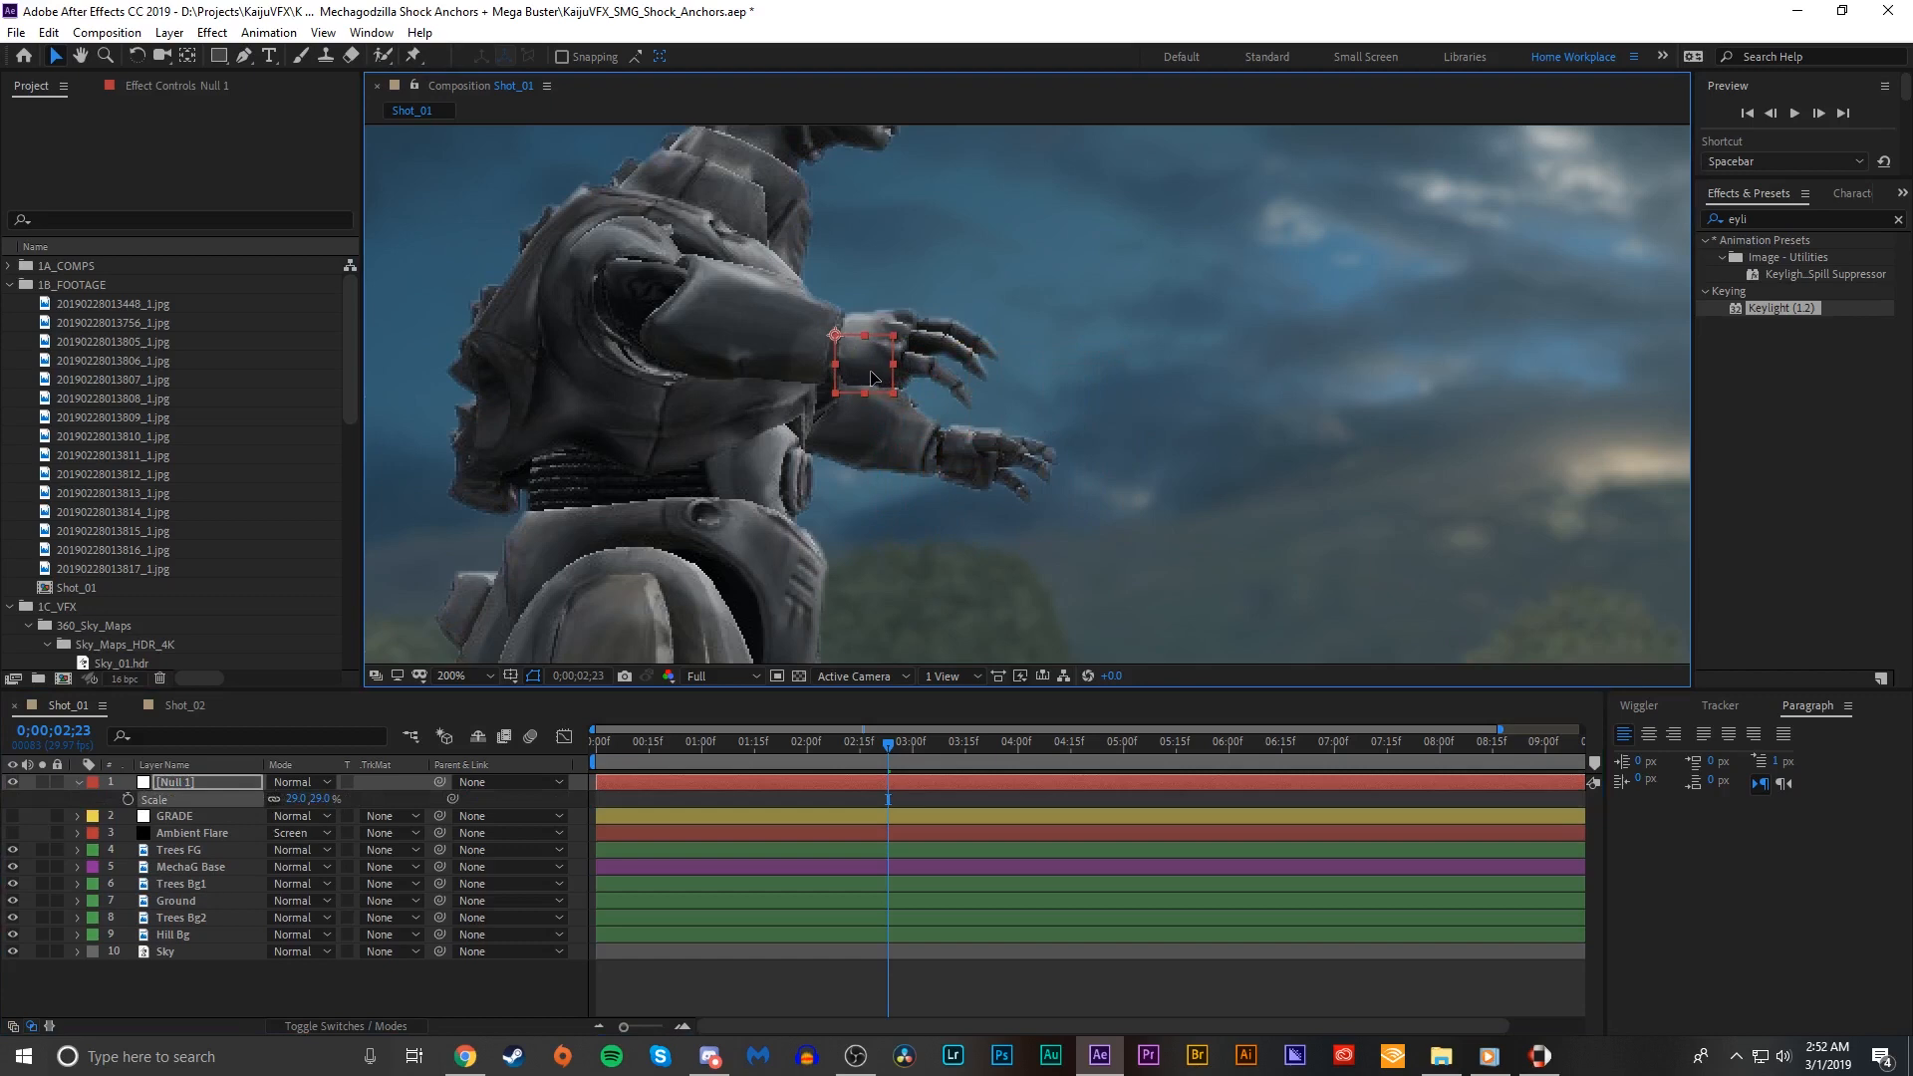
# Step: At 0;00;02;00, add a Position keyframe on the null and trim its layer to start there
pyautogui.moveTo(817, 762); pyautogui.dragTo(807, 764)
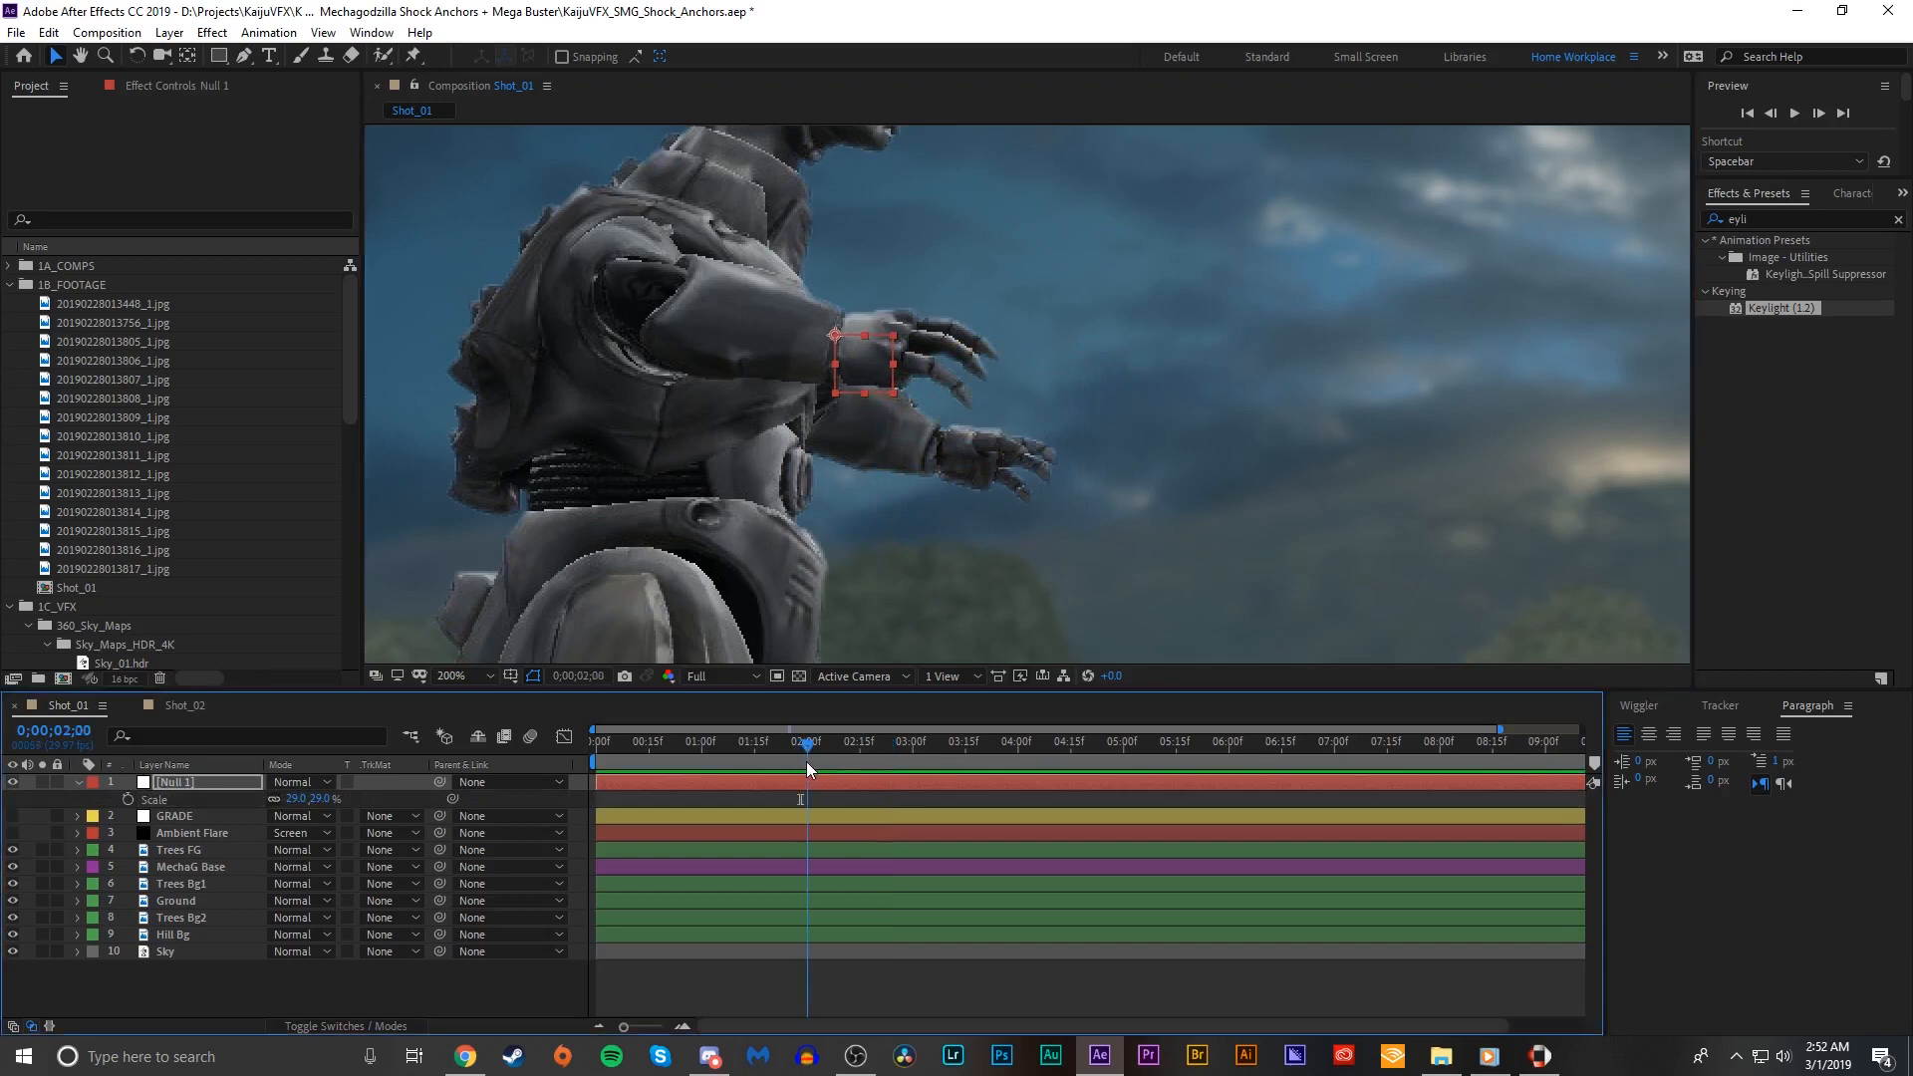
pyautogui.press('p')
pyautogui.click(127, 799)
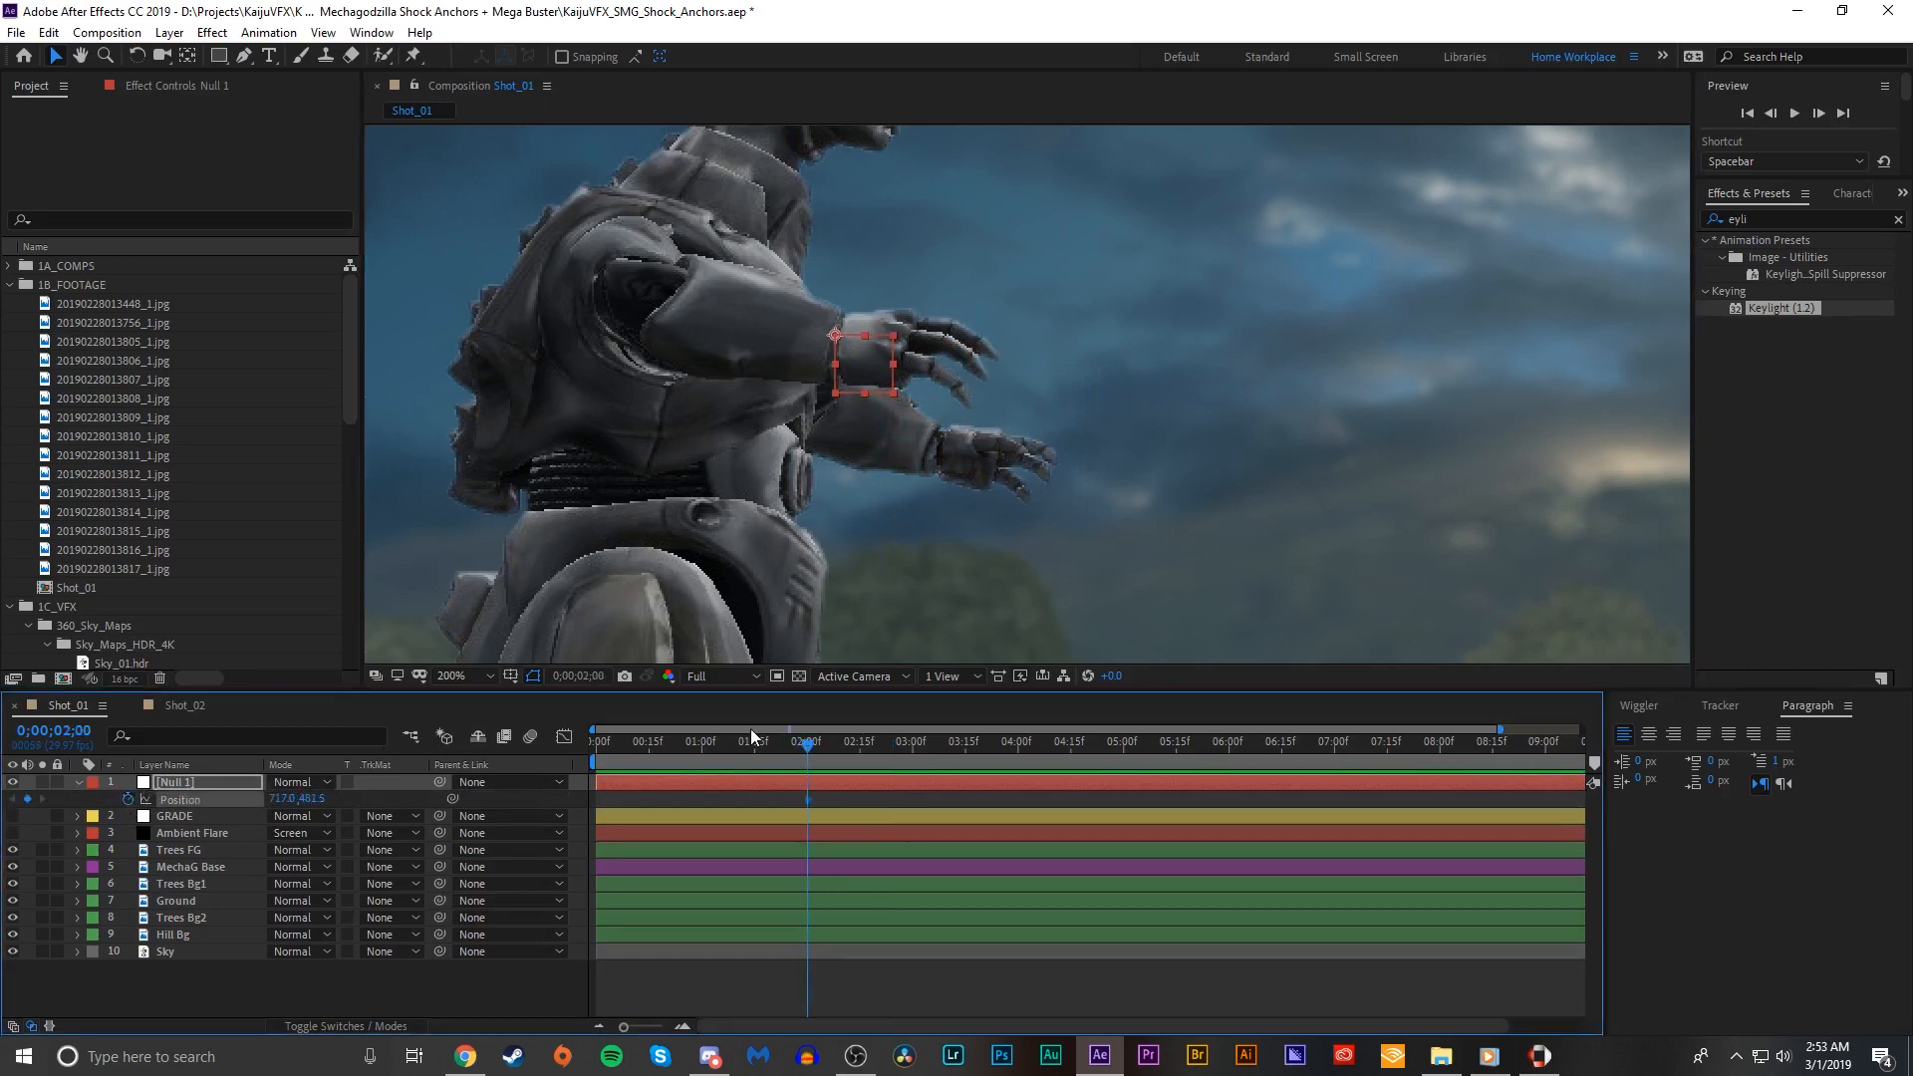
pyautogui.hotkey('alt', '[')
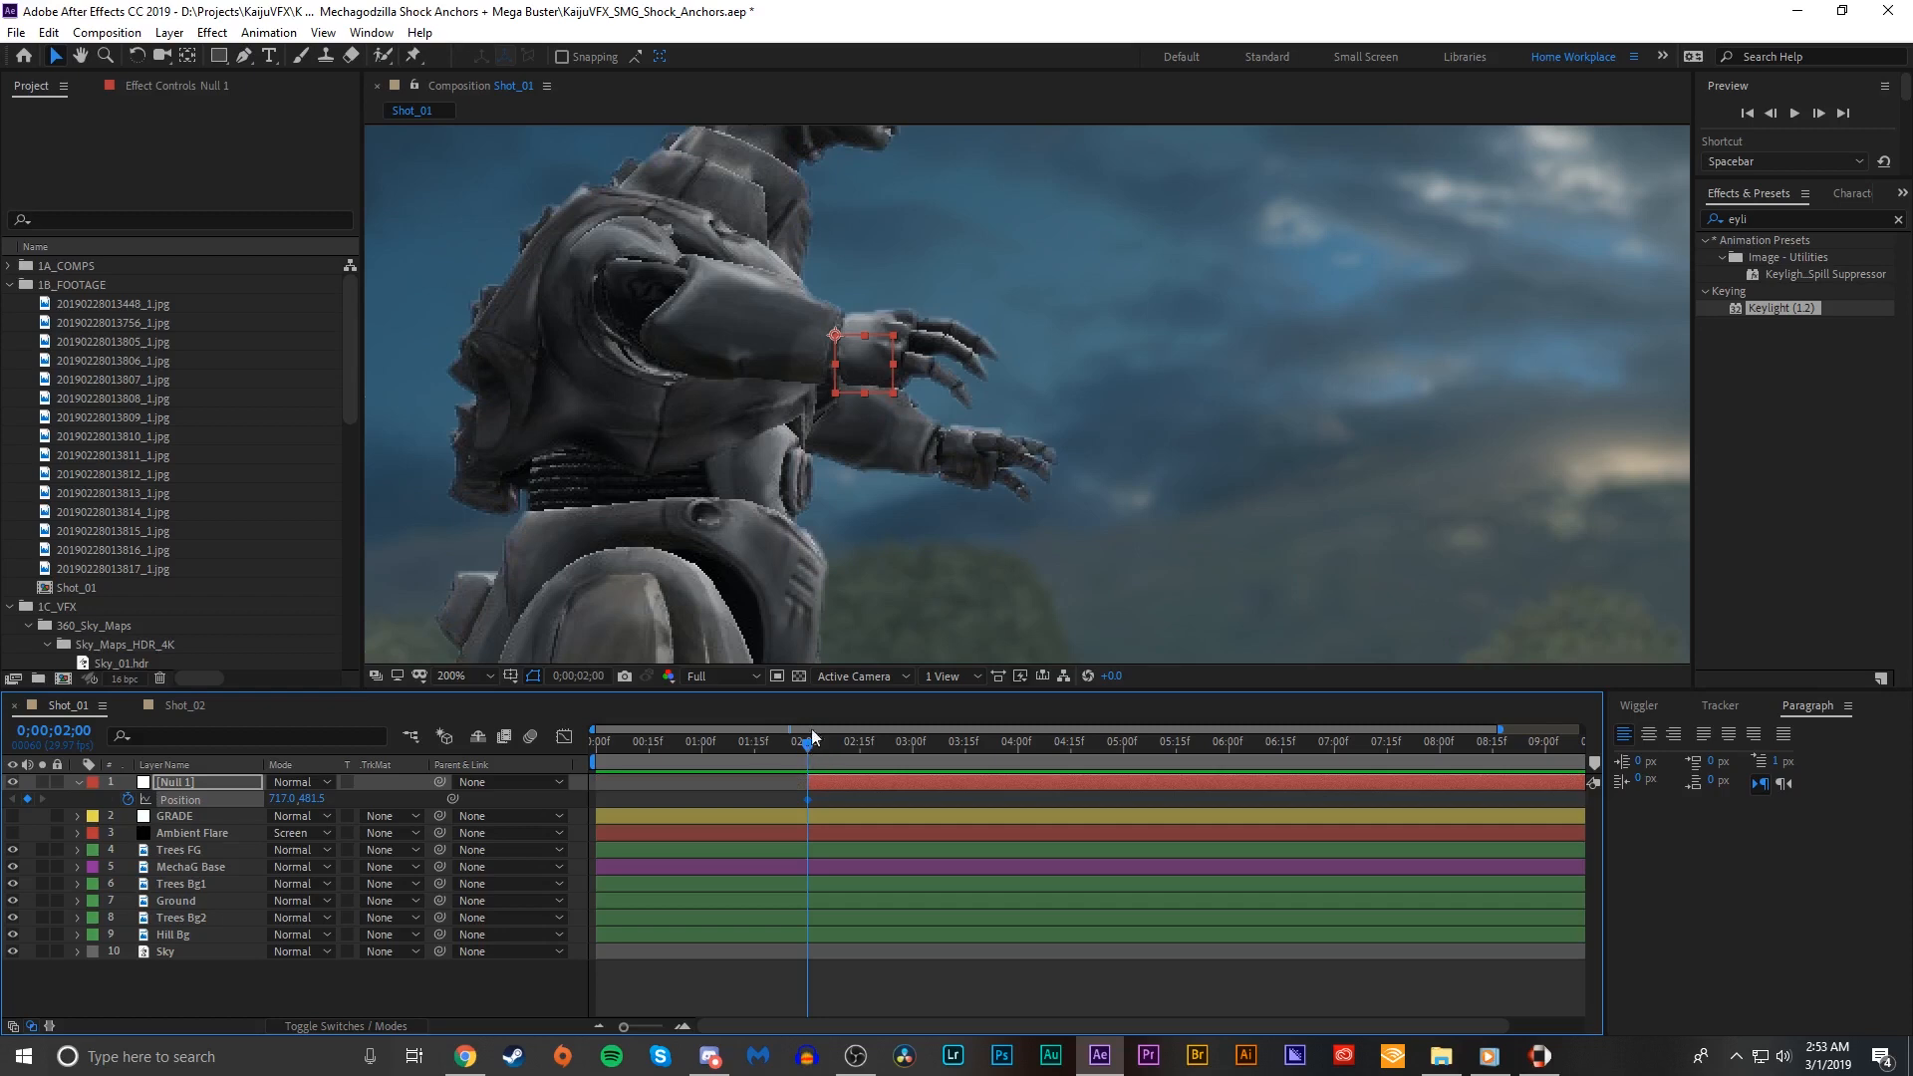
# Step: At 0;00;03;00, keyframe the null beyond the trees outside the frame's right edge, at about 2100, 742, and scrub back through the motion
pyautogui.moveTo(820, 764); pyautogui.dragTo(913, 763)
pyautogui.scroll(-1, 998, 449)
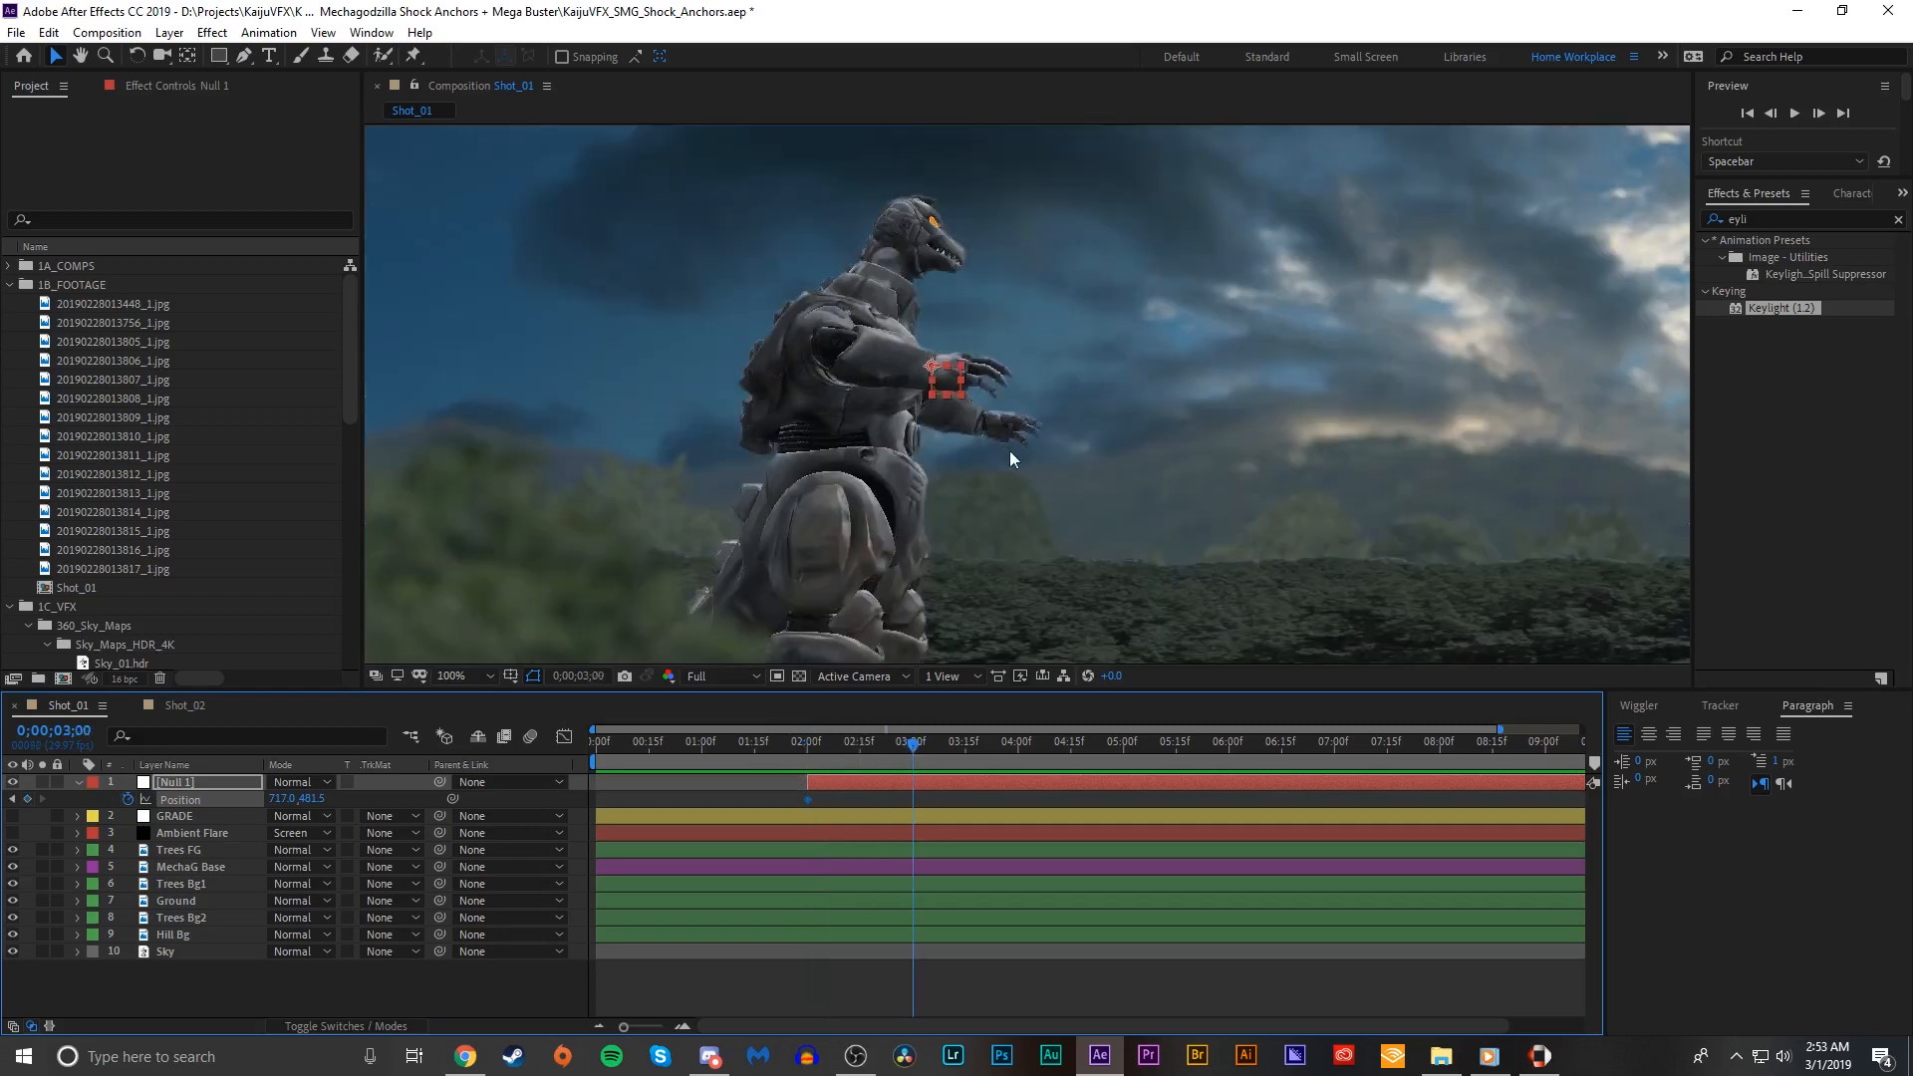
pyautogui.scroll(2, 991, 392)
pyautogui.moveTo(650, 206); pyautogui.dragTo(1734, 538)
pyautogui.scroll(-1, 1350, 474)
pyautogui.moveTo(1387, 470); pyautogui.dragTo(1632, 533)
pyautogui.scroll(-1, 1535, 505)
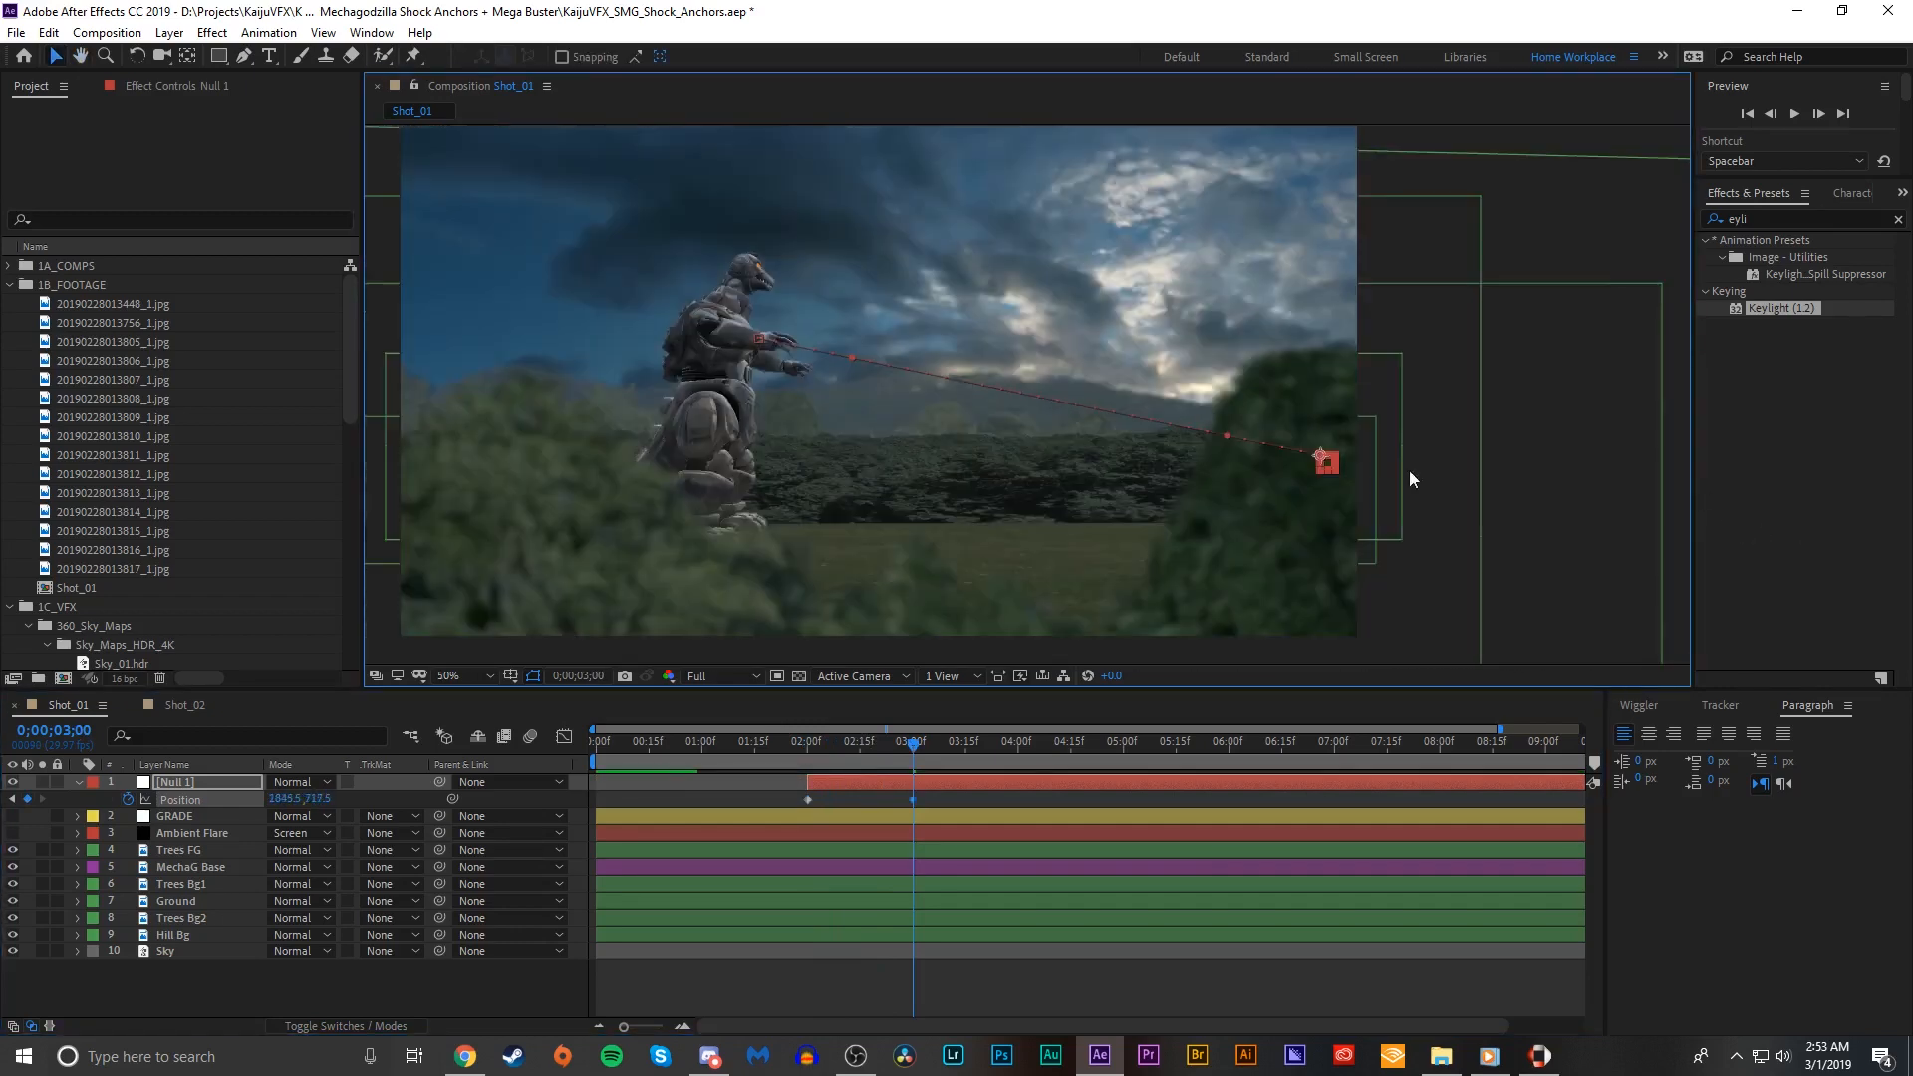
pyautogui.click(1330, 463)
pyautogui.scroll(1, 1393, 480)
pyautogui.moveTo(1635, 535); pyautogui.dragTo(1884, 564)
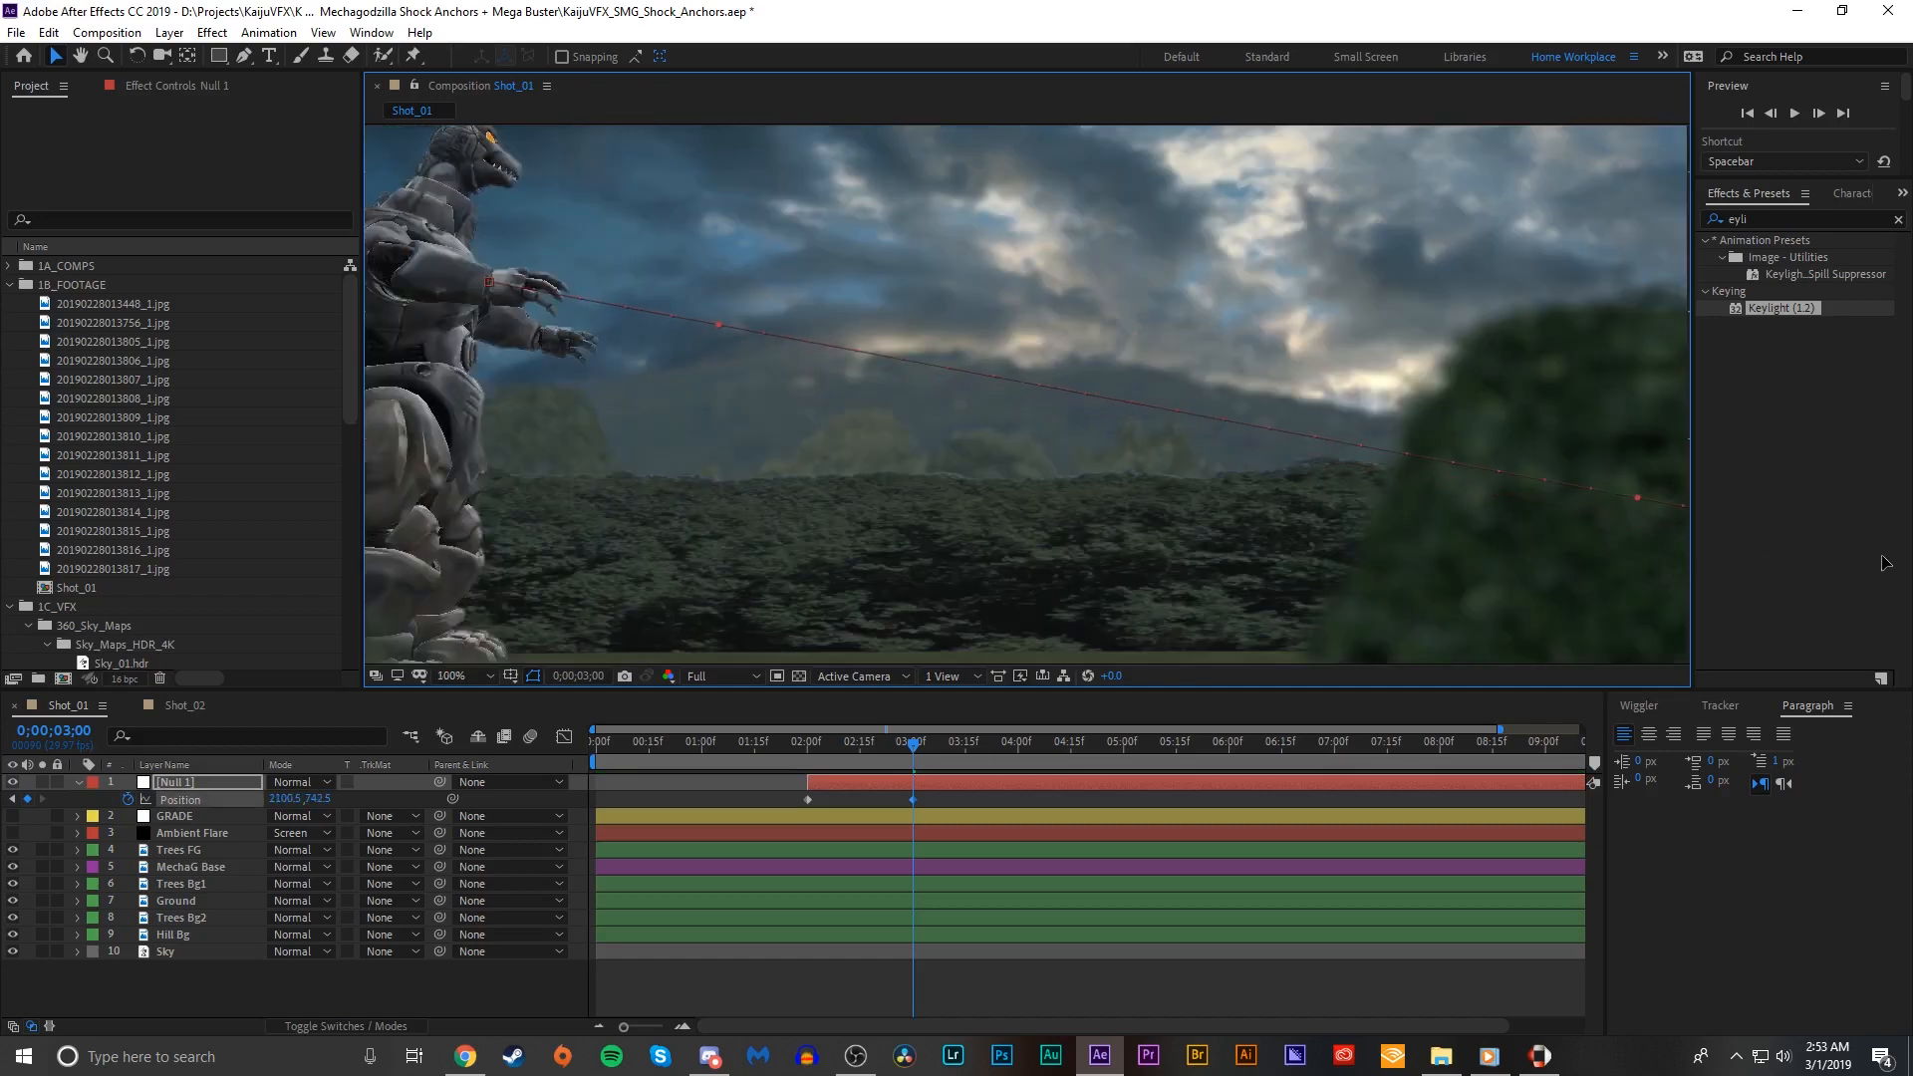
pyautogui.scroll(-1, 1030, 396)
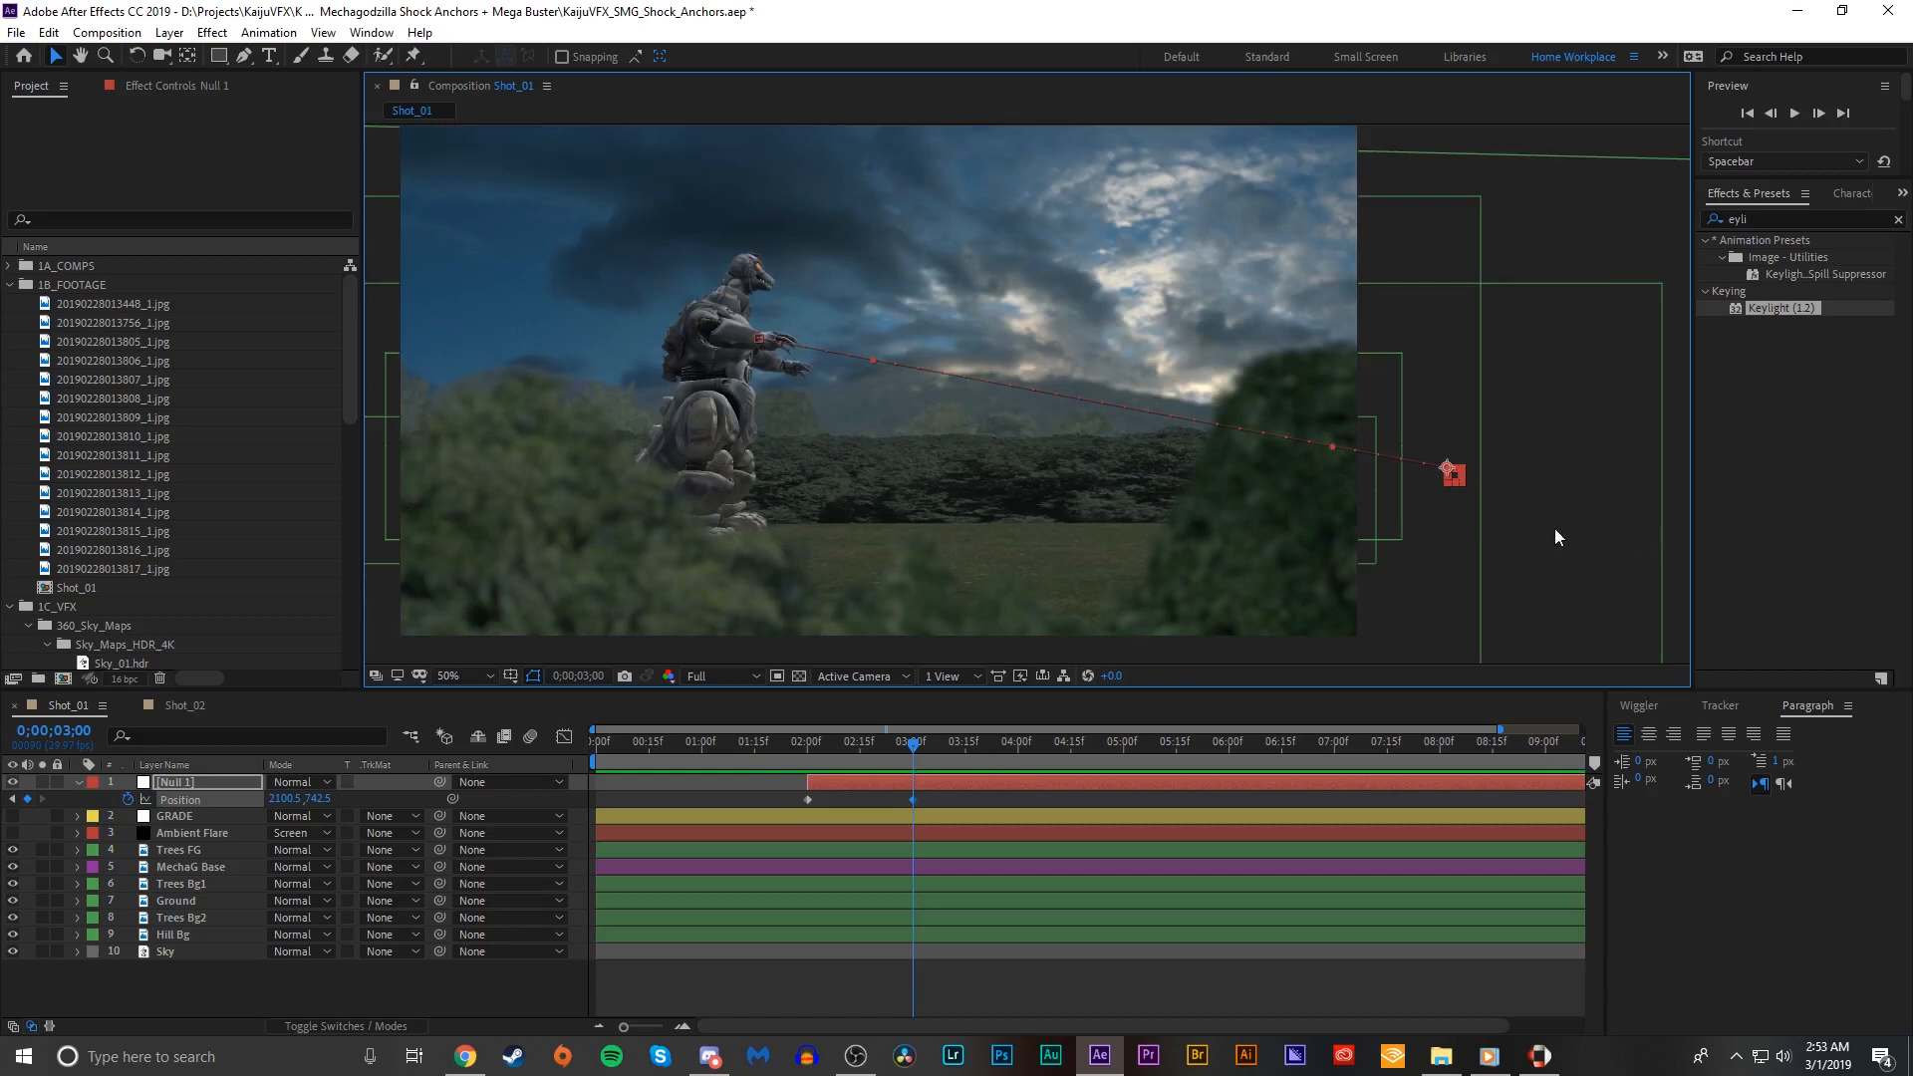
pyautogui.press('.')
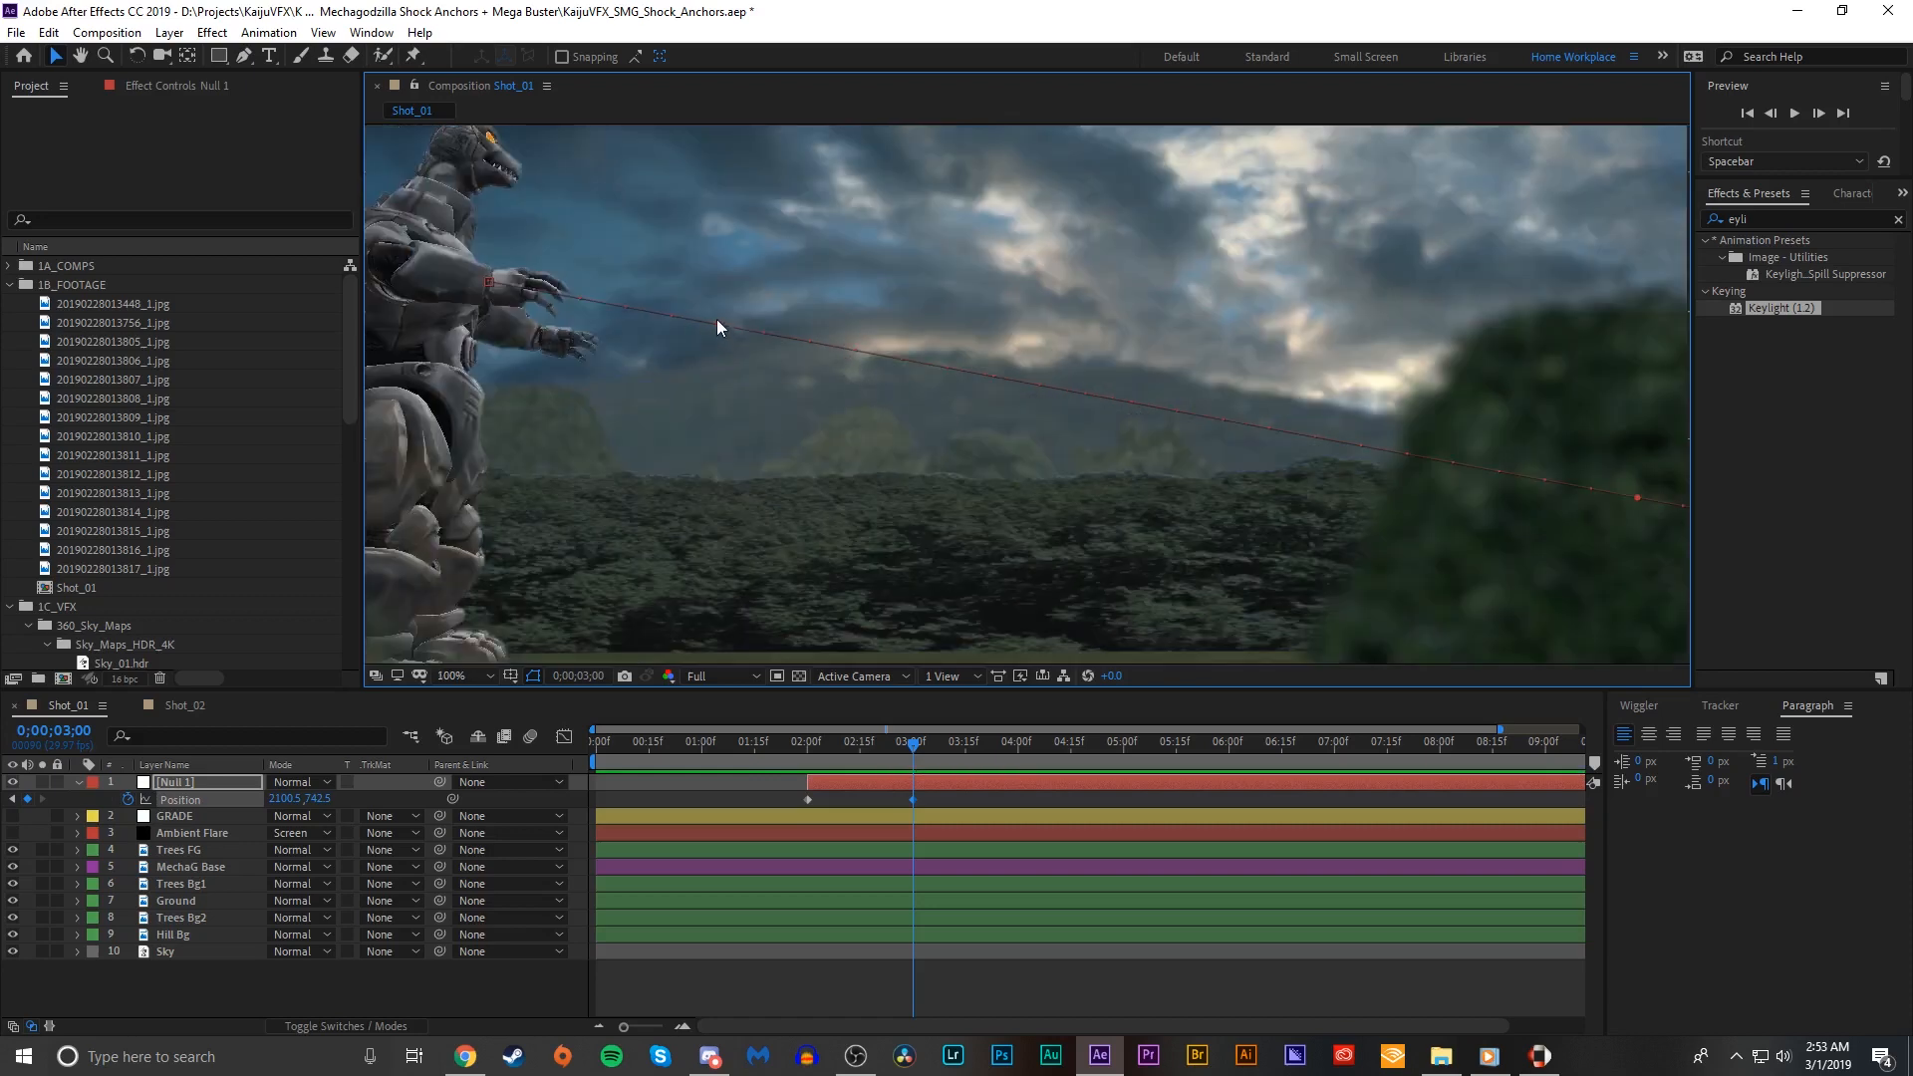
pyautogui.press(',')
pyautogui.moveTo(913, 841); pyautogui.dragTo(851, 786)
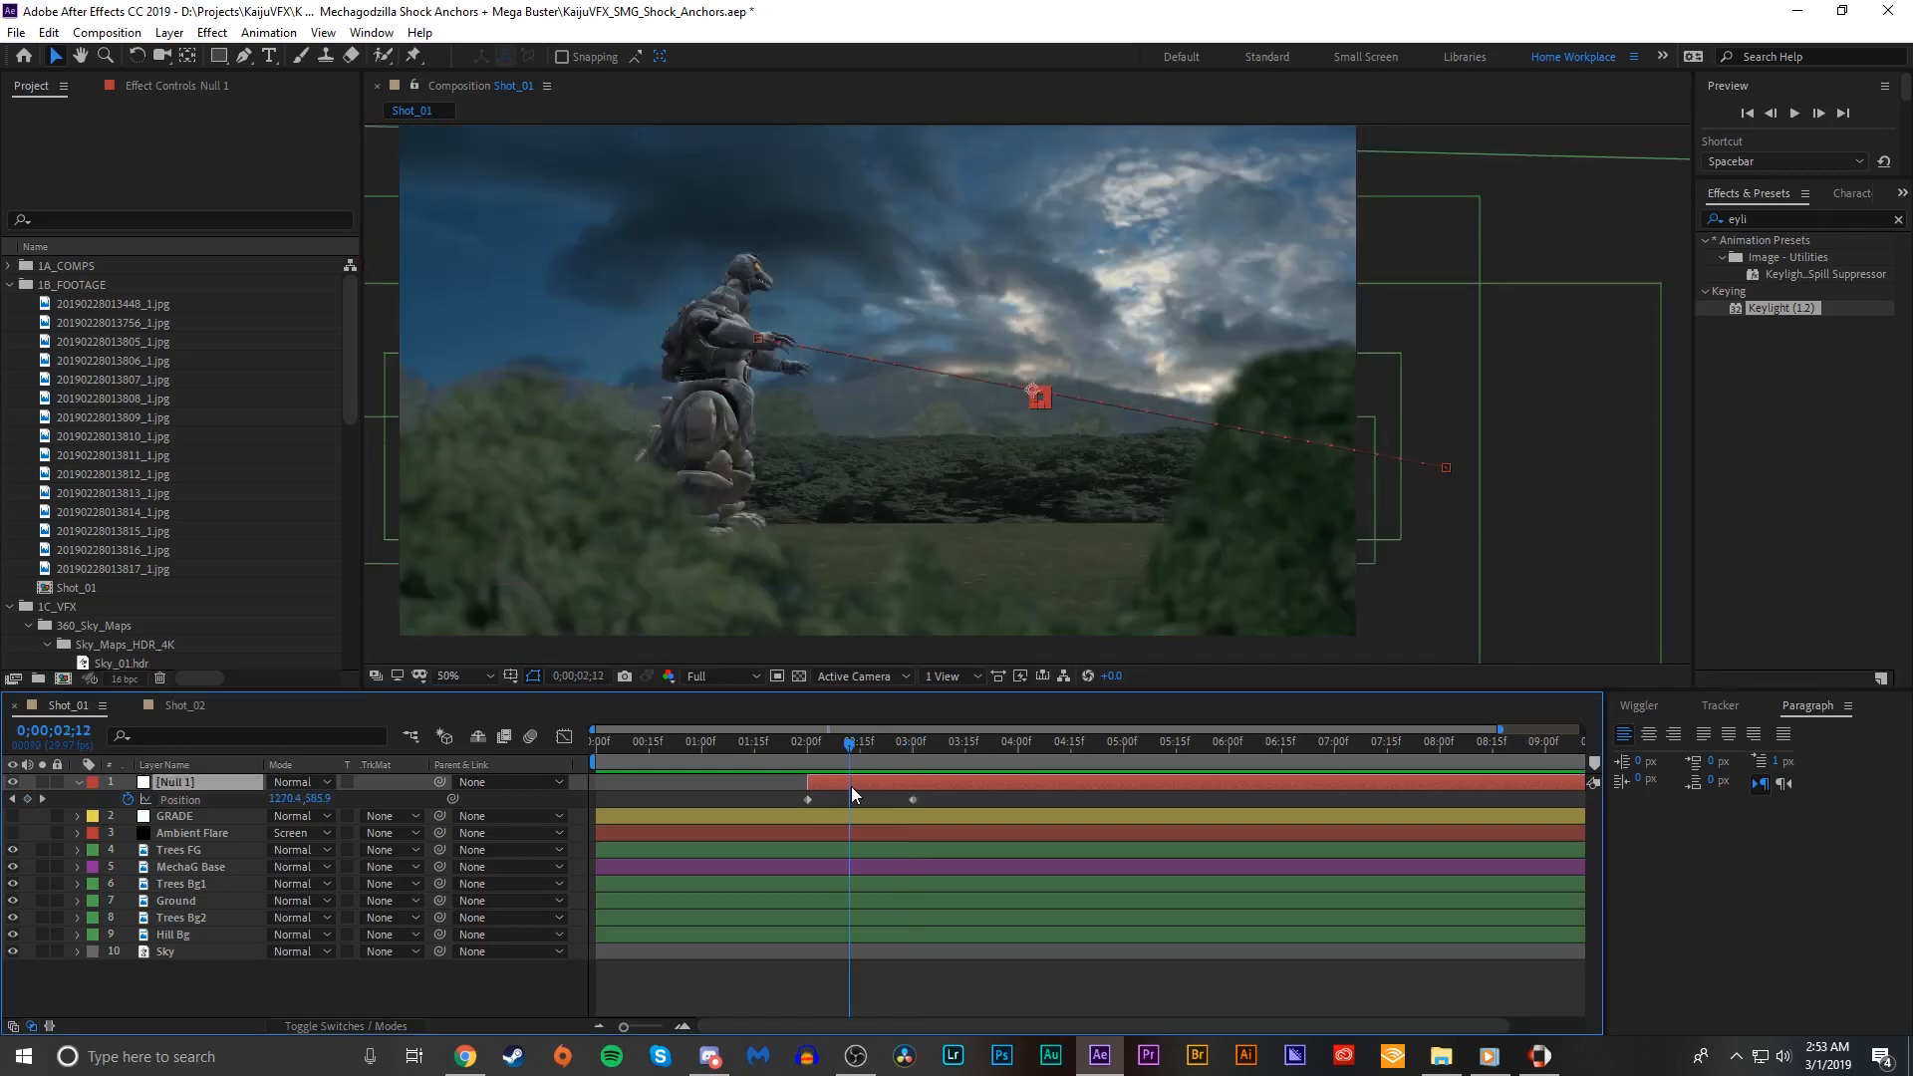
# Step: Rename the null layer as Right Anchor Null
pyautogui.rightClick(164, 782)
pyautogui.click(202, 771)
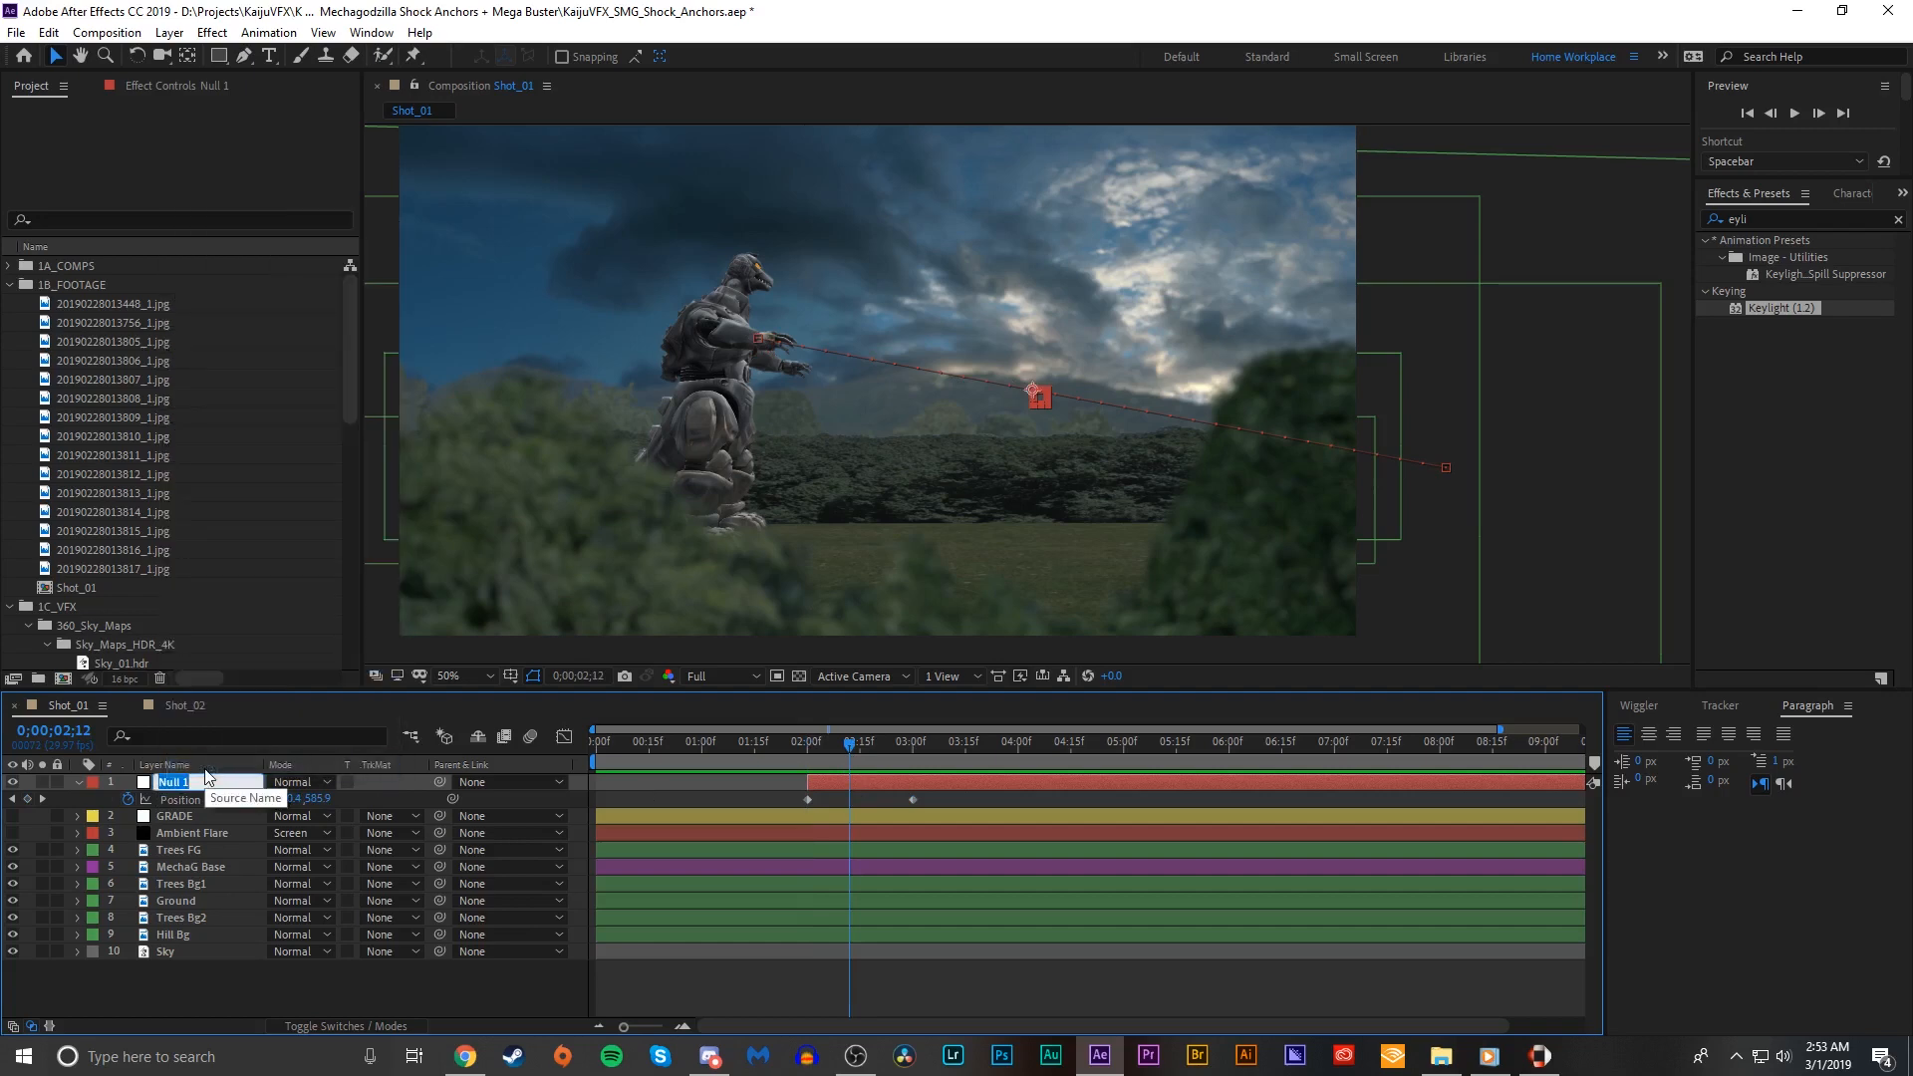
pyautogui.write('Right Anchor NU')
pyautogui.press('BackSpace')
pyautogui.write('ull')
pyautogui.press('Return')
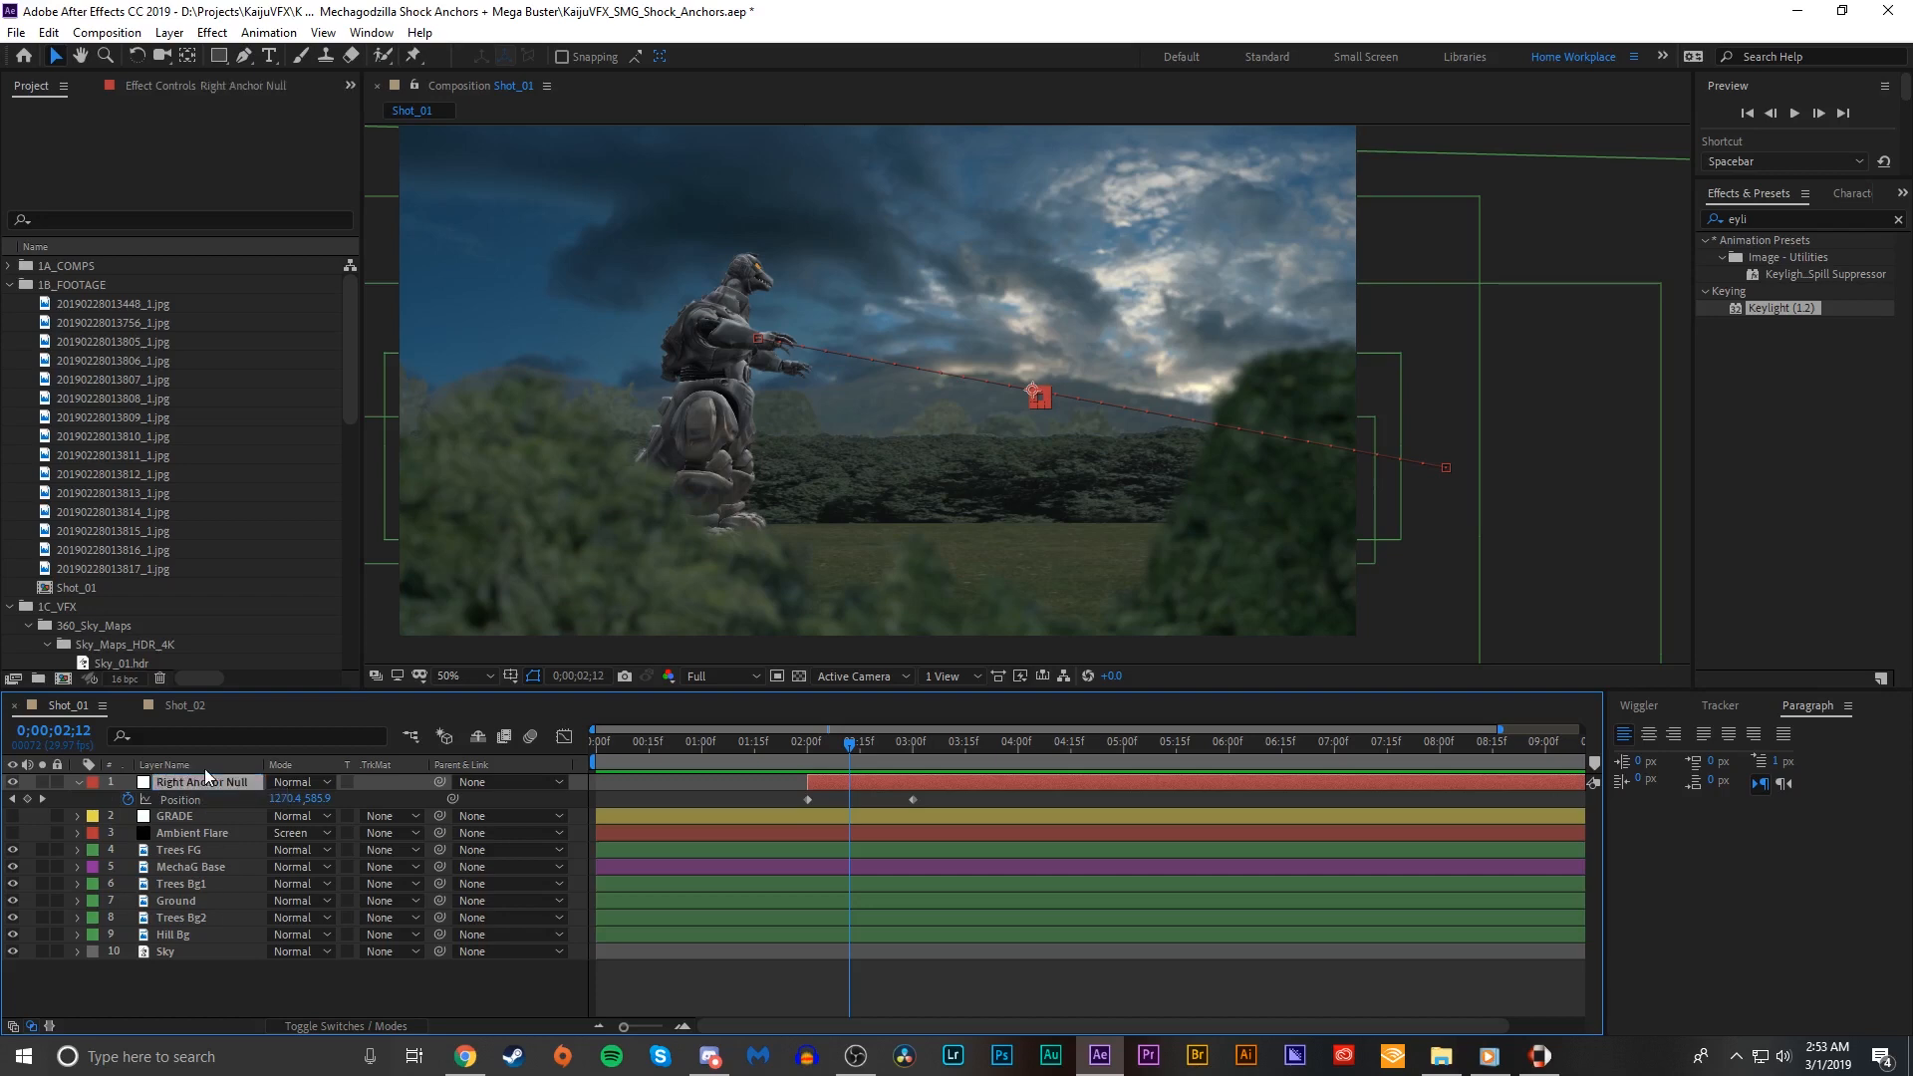
# Step: Duplicate Right Anchor Null and name the copy Left Anchor Null
pyautogui.hotkey('ctrl', 'd')
pyautogui.press('Return')
pyautogui.write('Lef')
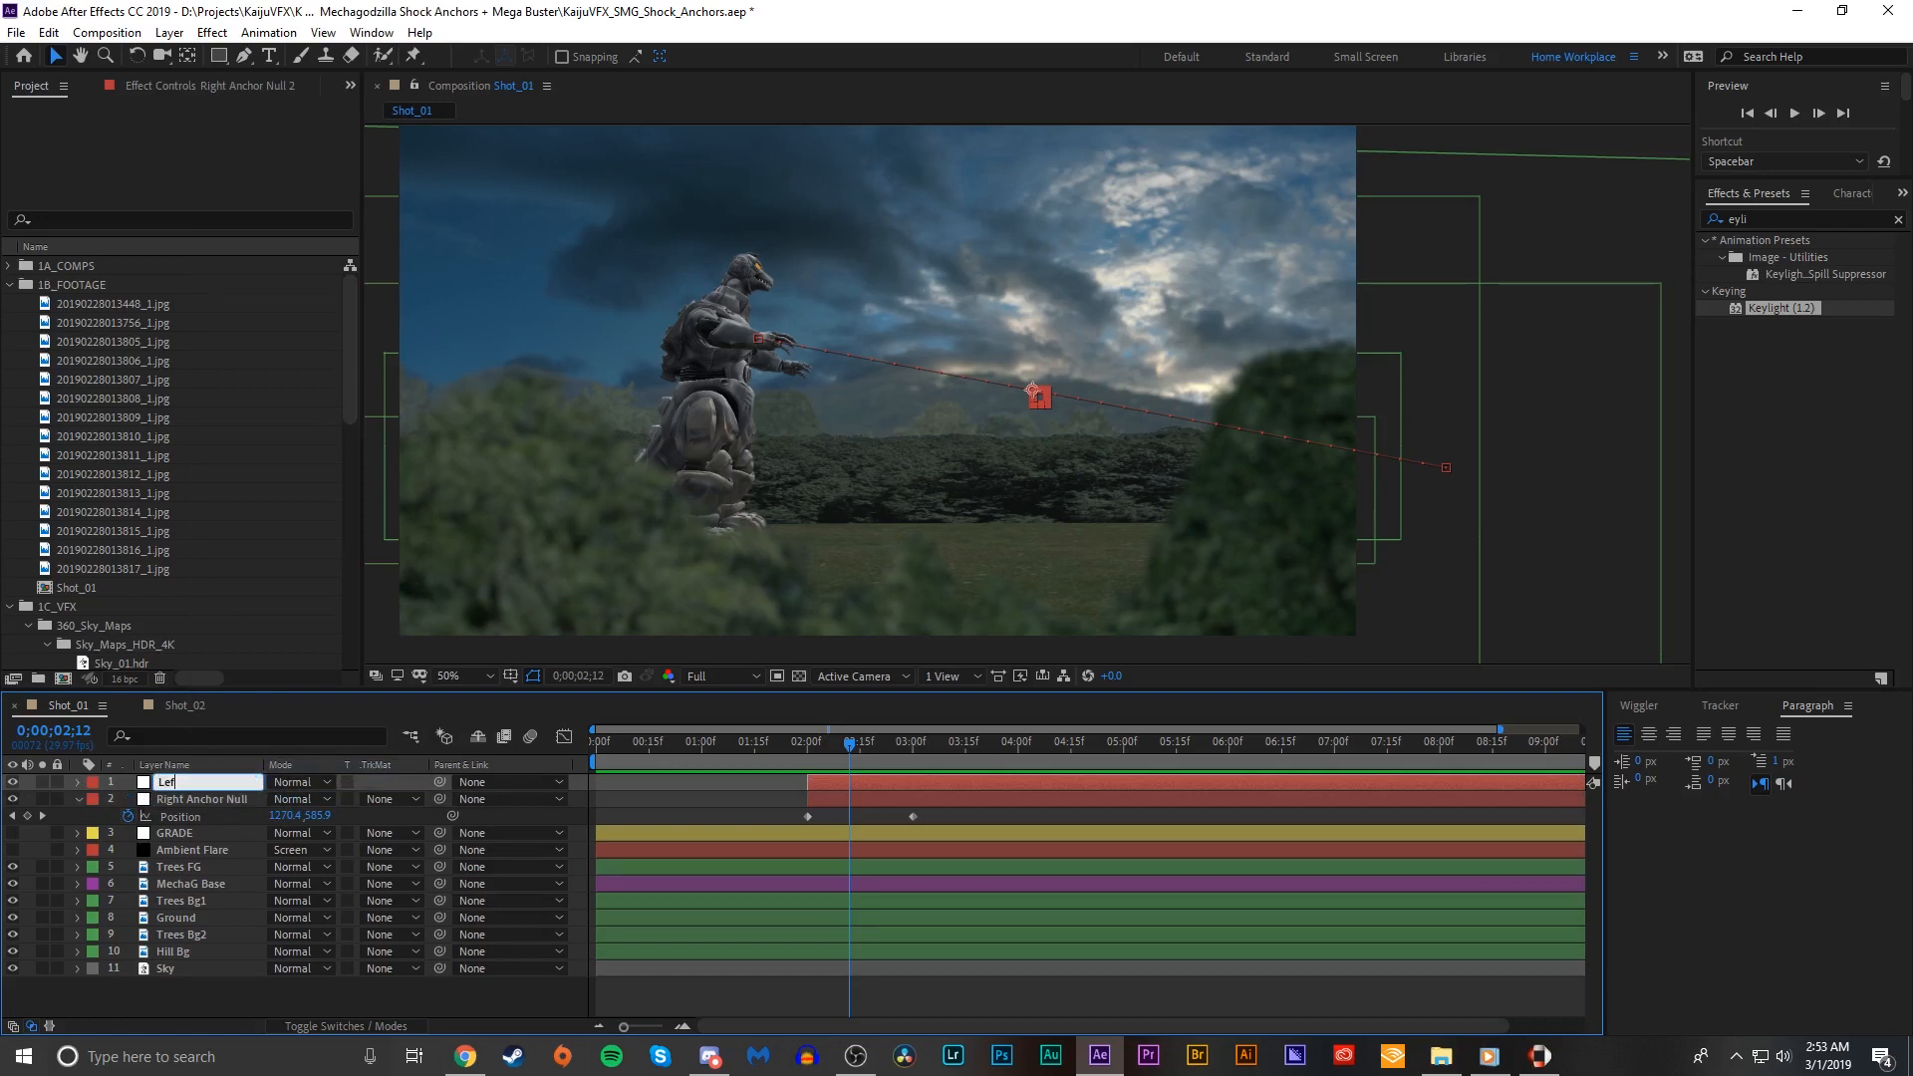
pyautogui.write('t Anchor Null')
pyautogui.press('Return')
# Step: Delete Left Anchor Null's 3-second Position keyframe and reposition it at 0;00;02;00 over the mecha's lower hand, at about 767, 537
pyautogui.press('u')
pyautogui.moveTo(816, 746); pyautogui.dragTo(805, 762)
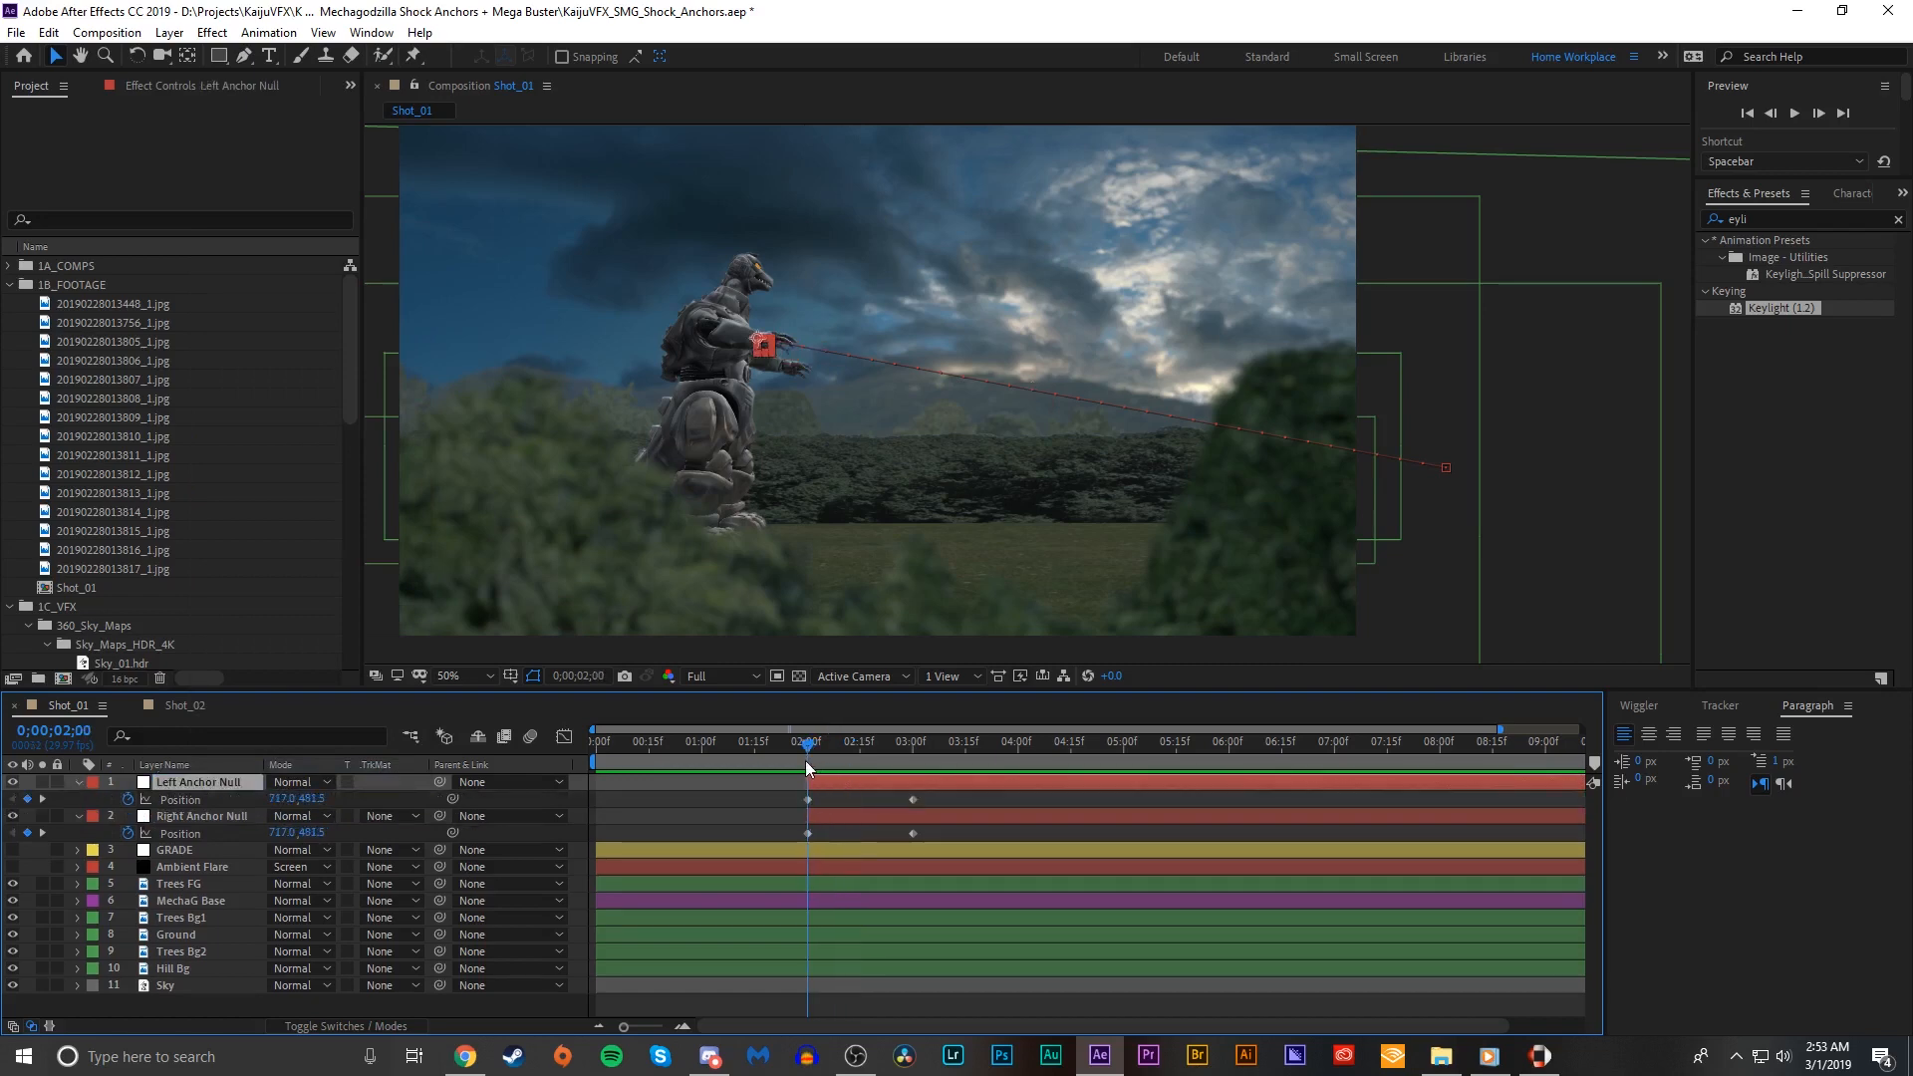
pyautogui.click(913, 800)
pyautogui.press('Delete')
pyautogui.scroll(6, 702, 423)
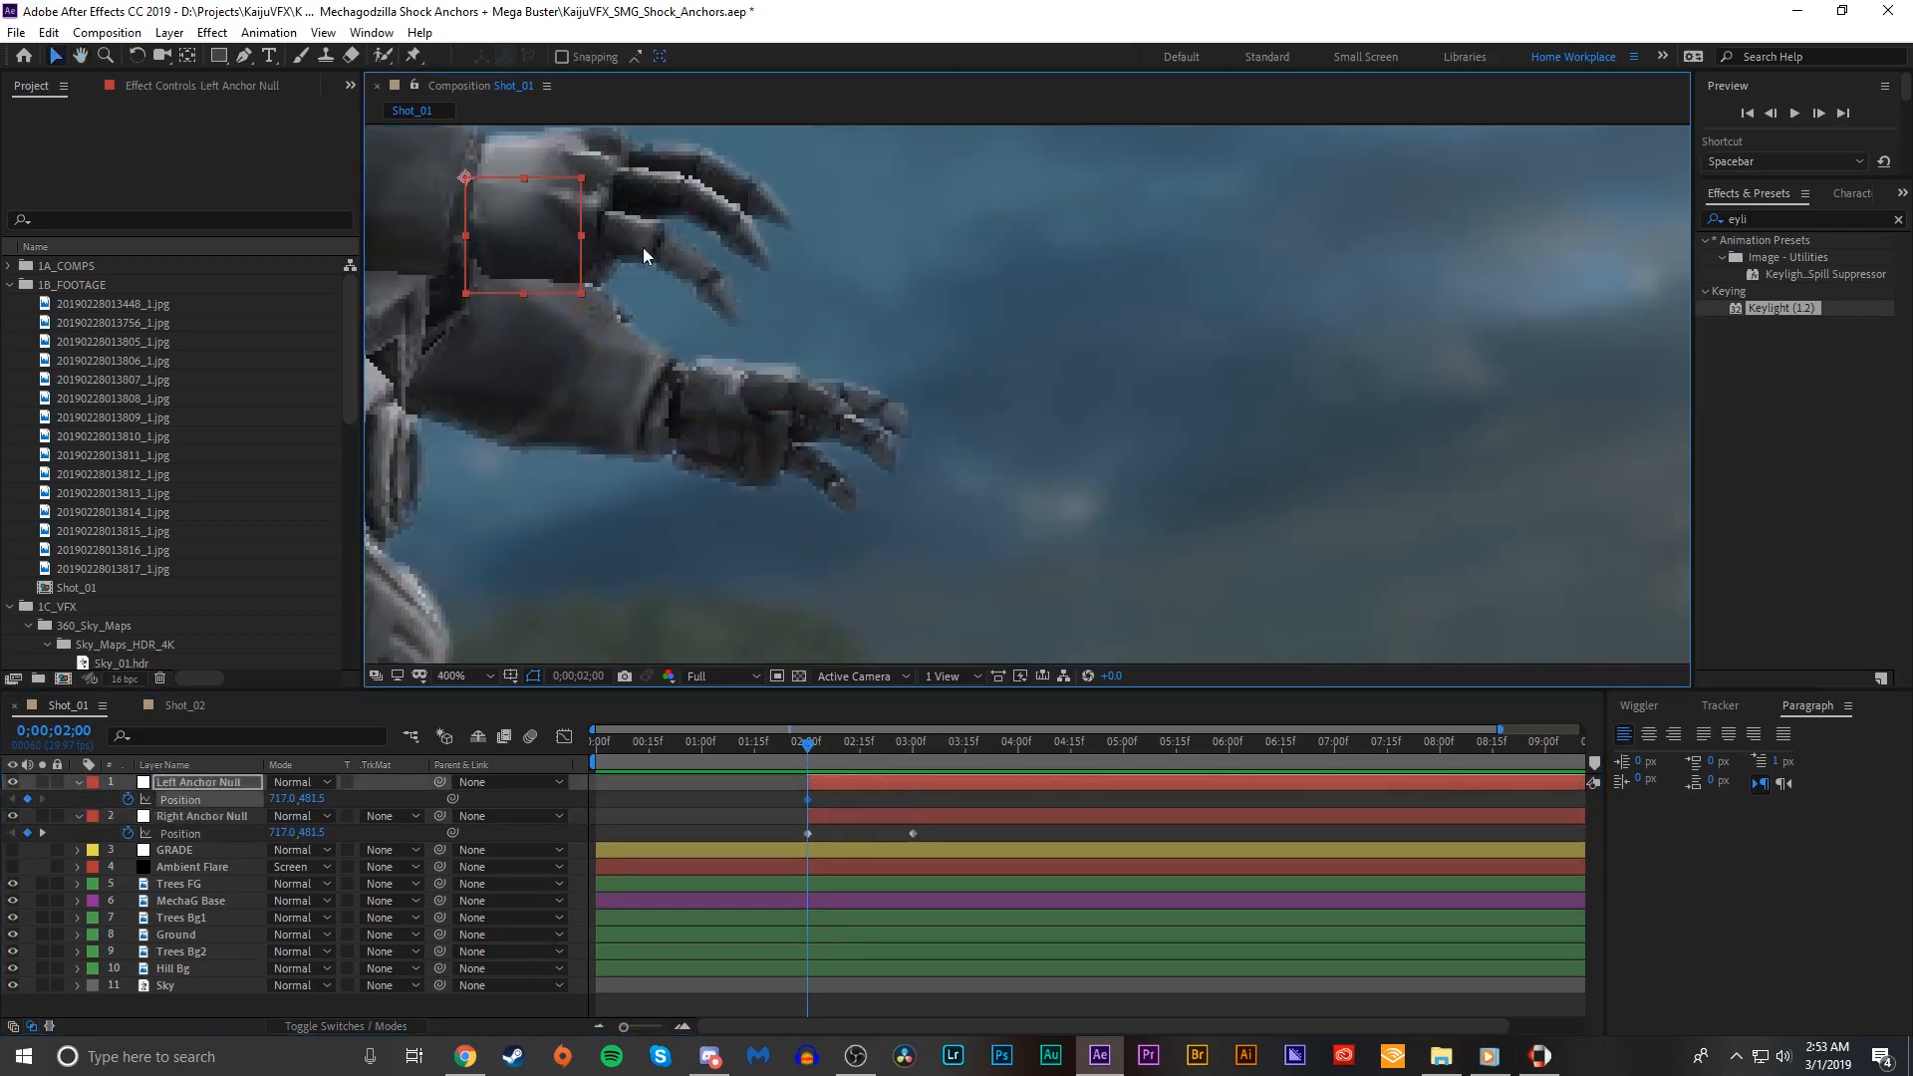
pyautogui.moveTo(569, 237); pyautogui.dragTo(790, 458)
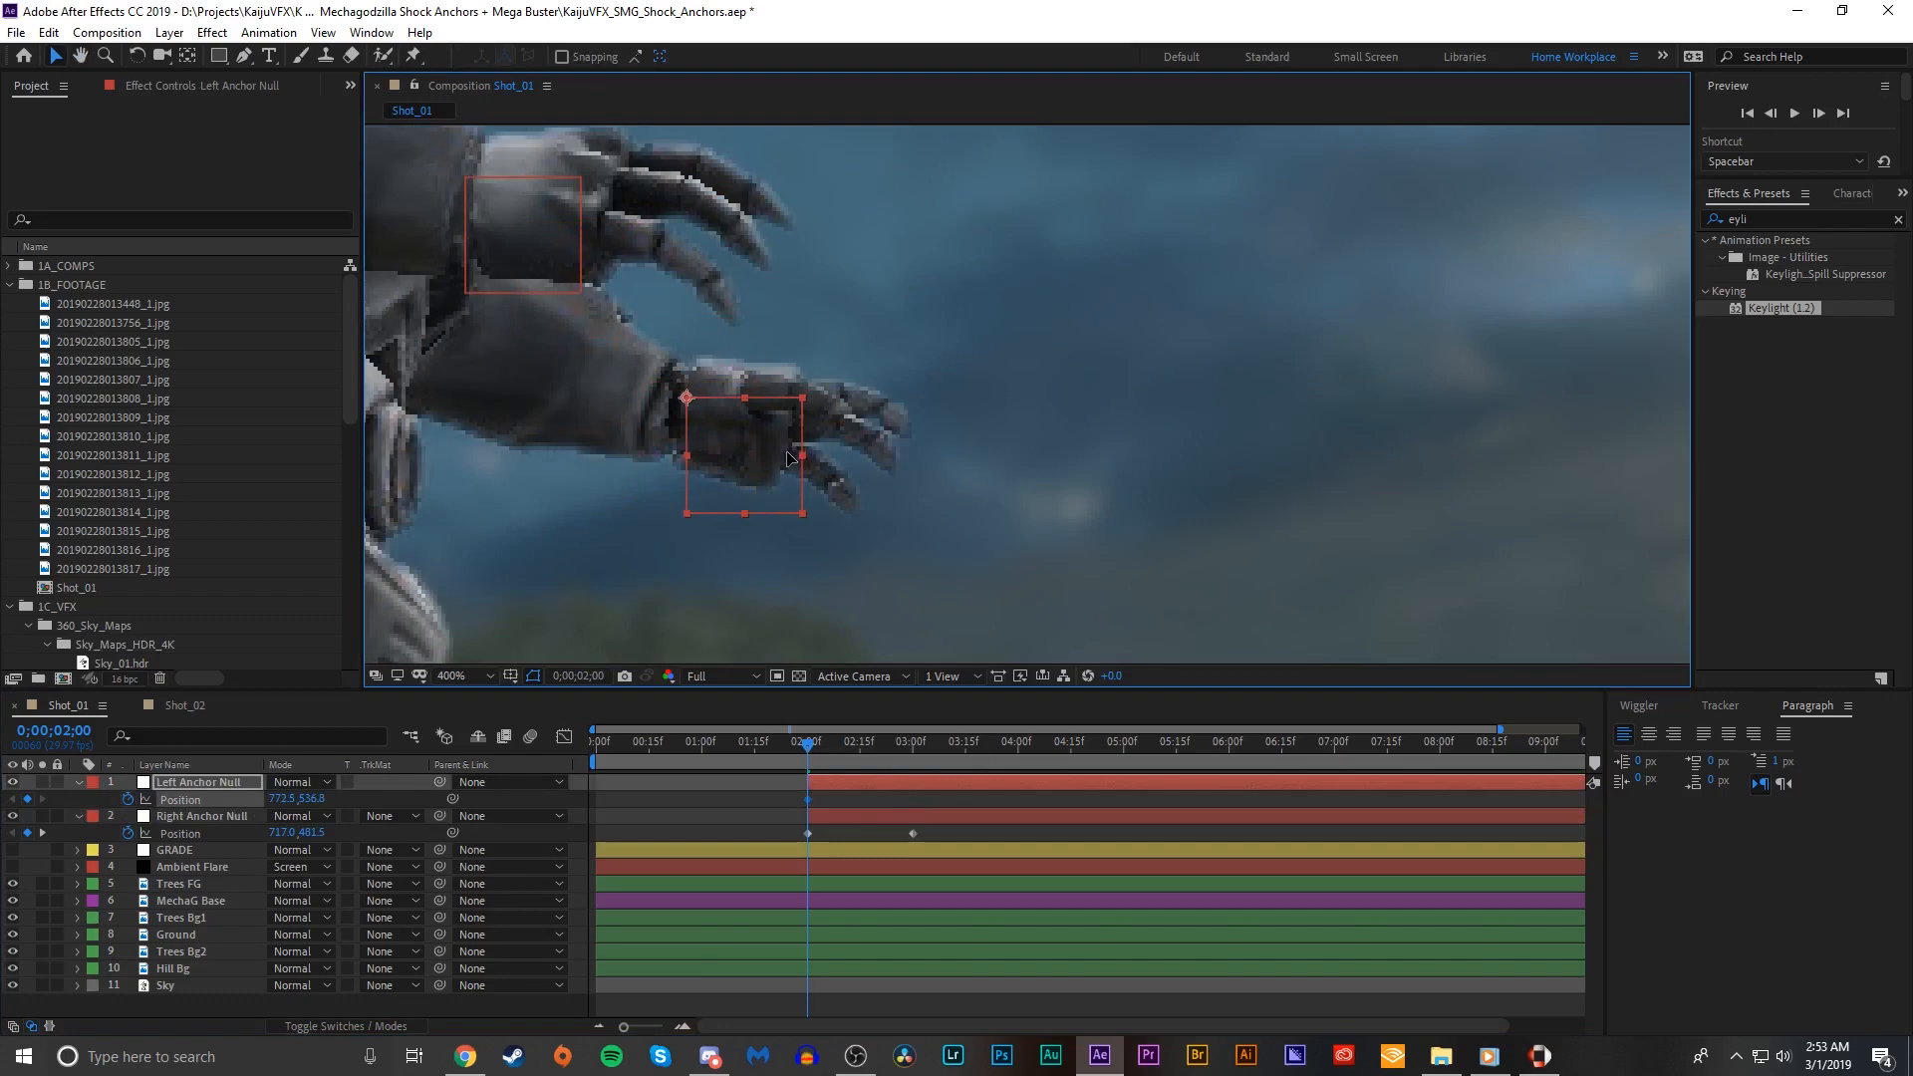
pyautogui.scroll(-2, 897, 391)
pyautogui.moveTo(896, 415); pyautogui.dragTo(885, 415)
# Step: At 0;00;03;00, keyframe Left Anchor Null outside the frame's right edge at about 2203, 792, slightly below the right null's end point
pyautogui.moveTo(894, 751); pyautogui.dragTo(911, 751)
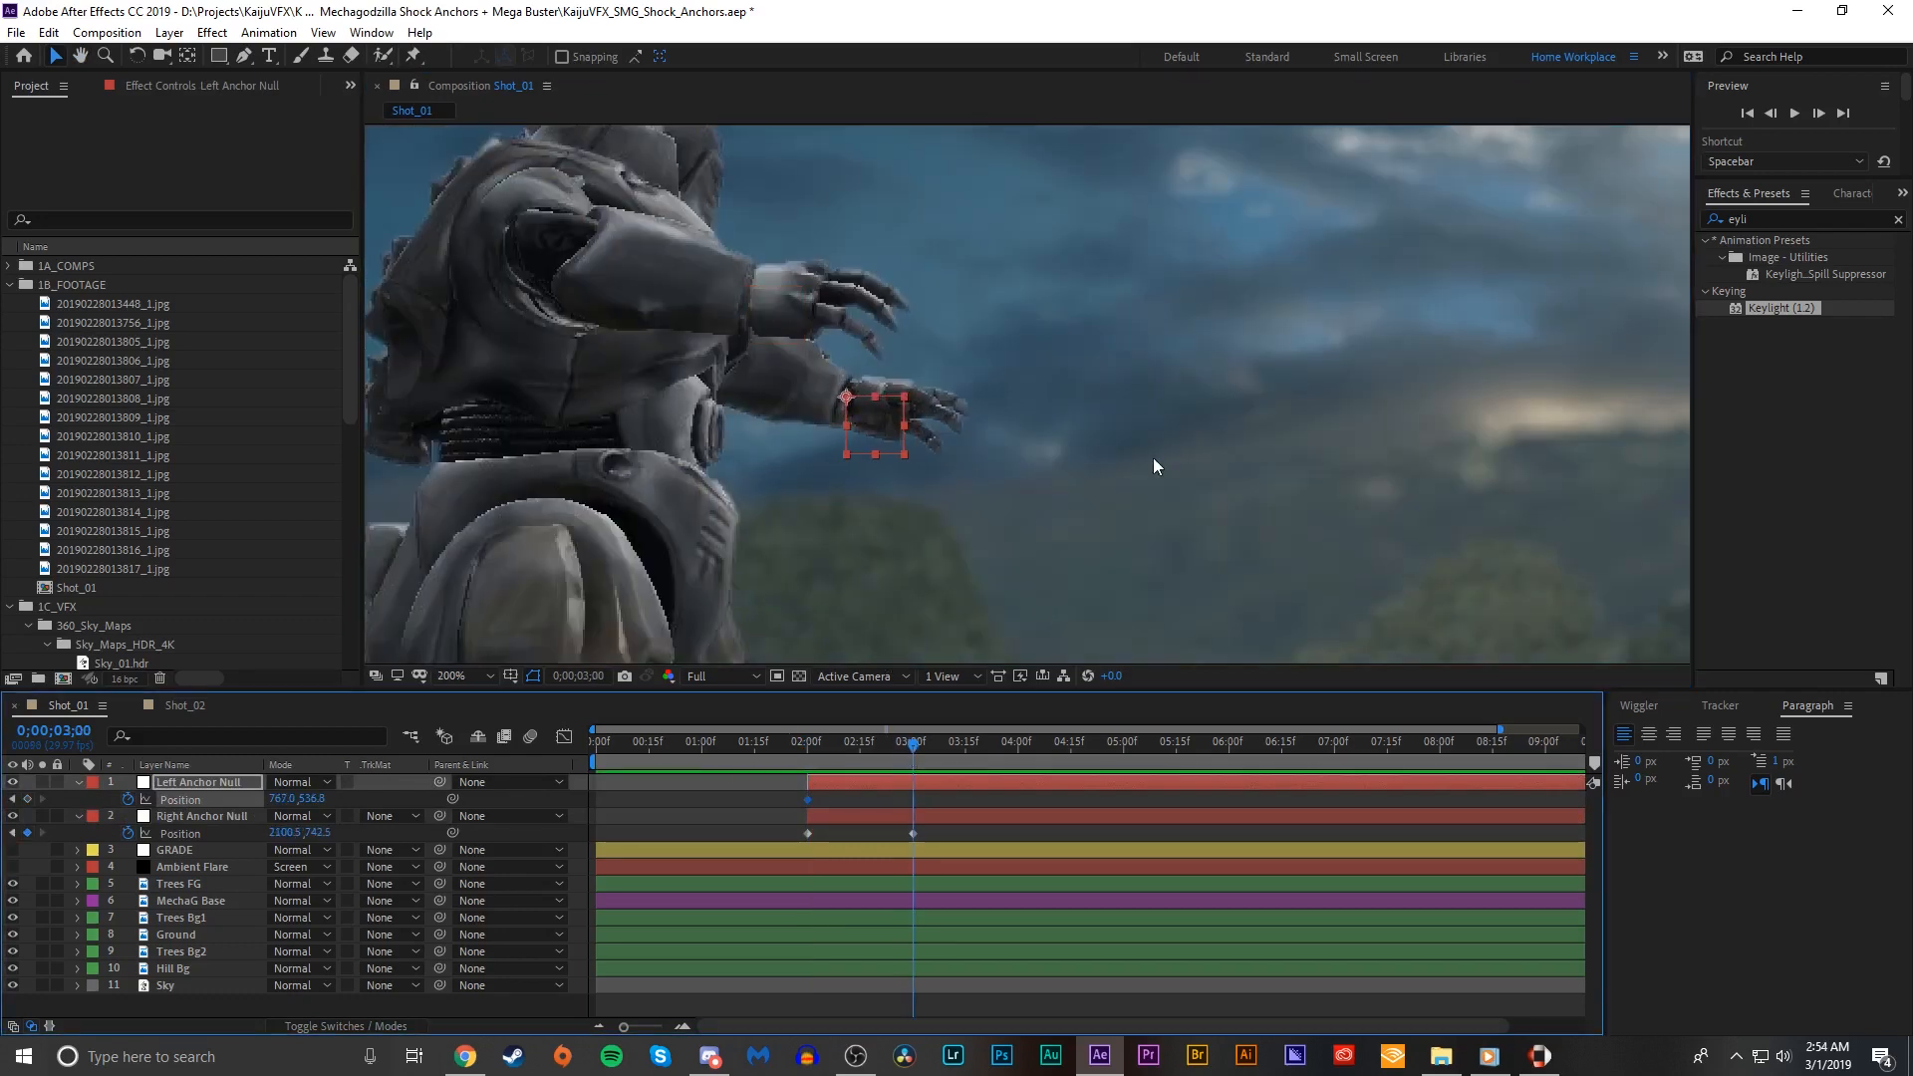
pyautogui.scroll(-4, 1040, 429)
pyautogui.moveTo(993, 404); pyautogui.dragTo(1654, 533)
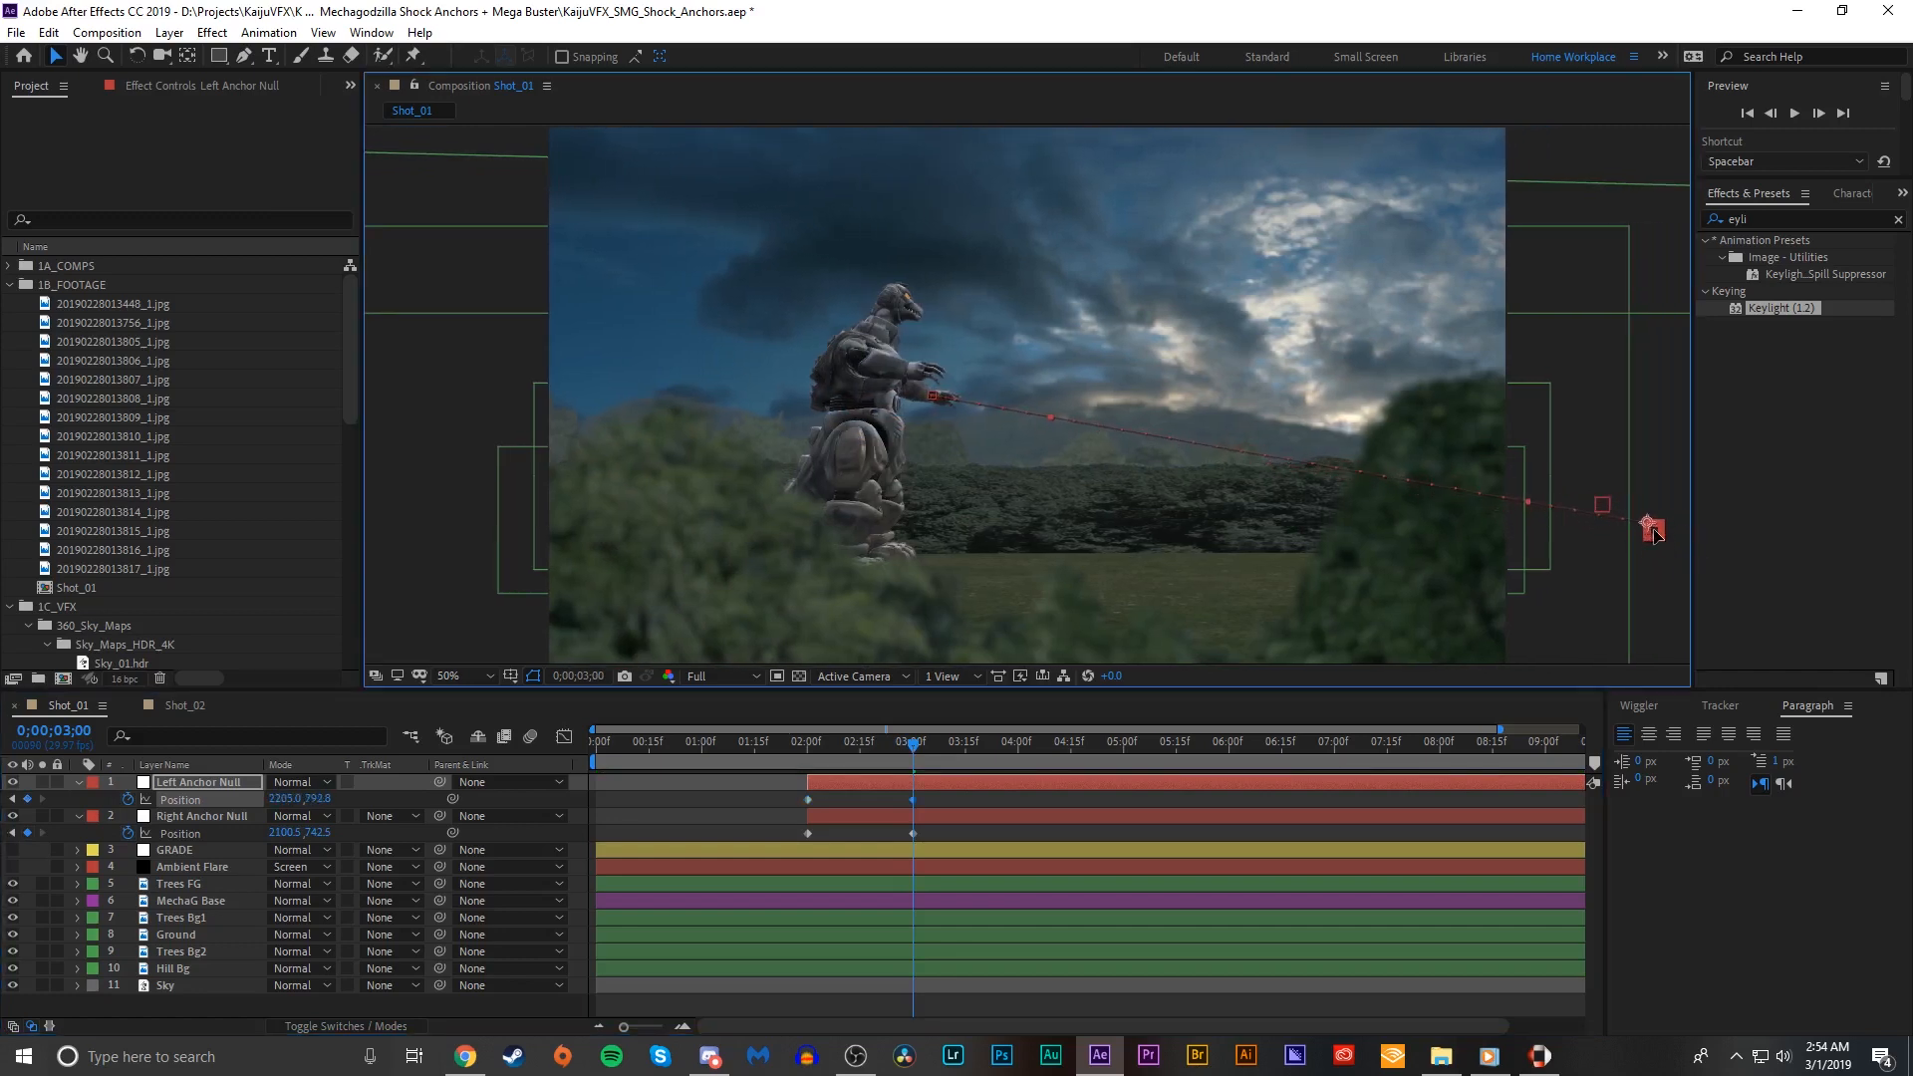
# Step: Shift the Left Anchor Null layer to start about half a second after Right Anchor Null, and scrub to 0;00;02;05
pyautogui.moveTo(875, 782); pyautogui.dragTo(823, 773)
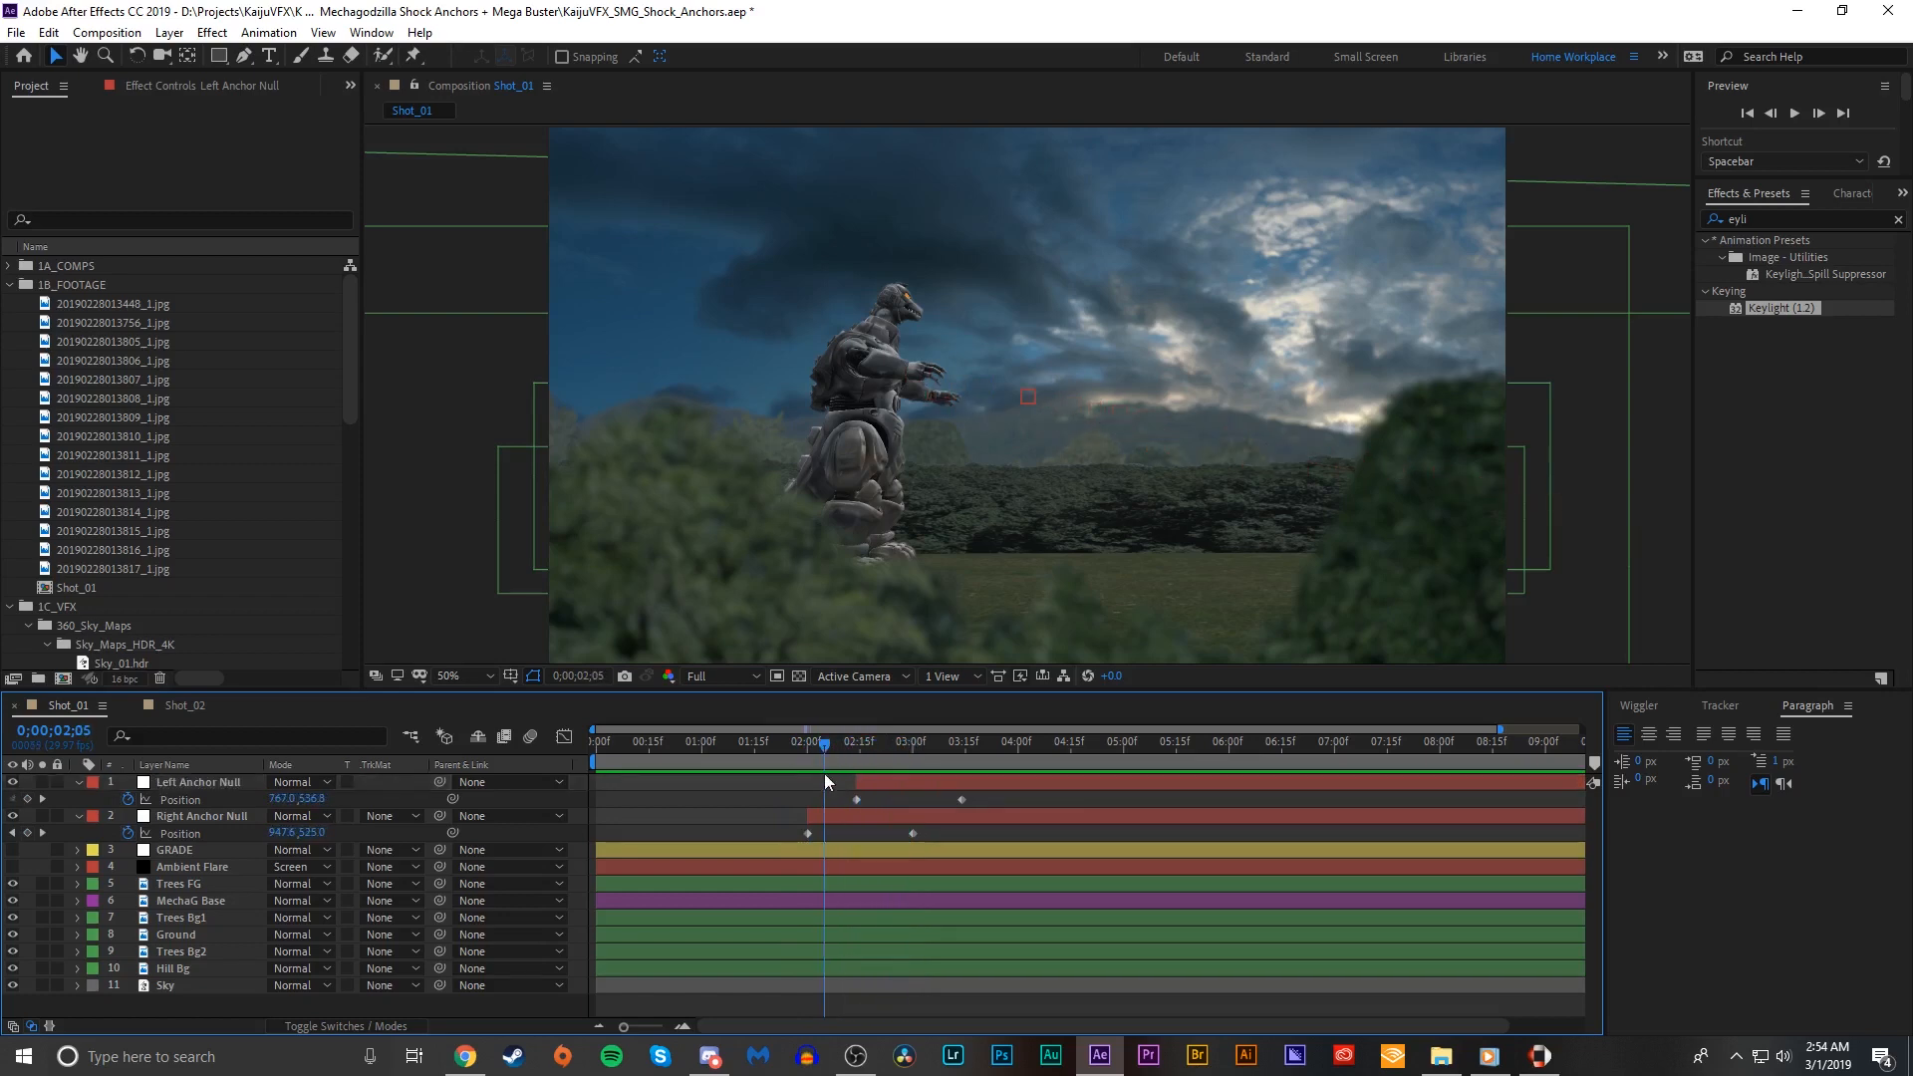
pyautogui.press('.')
pyautogui.press(',')
# Step: Create a comp-sized solid named Anchor in dark grey 5A5A5A
pyautogui.hotkey('ctrl', 'y')
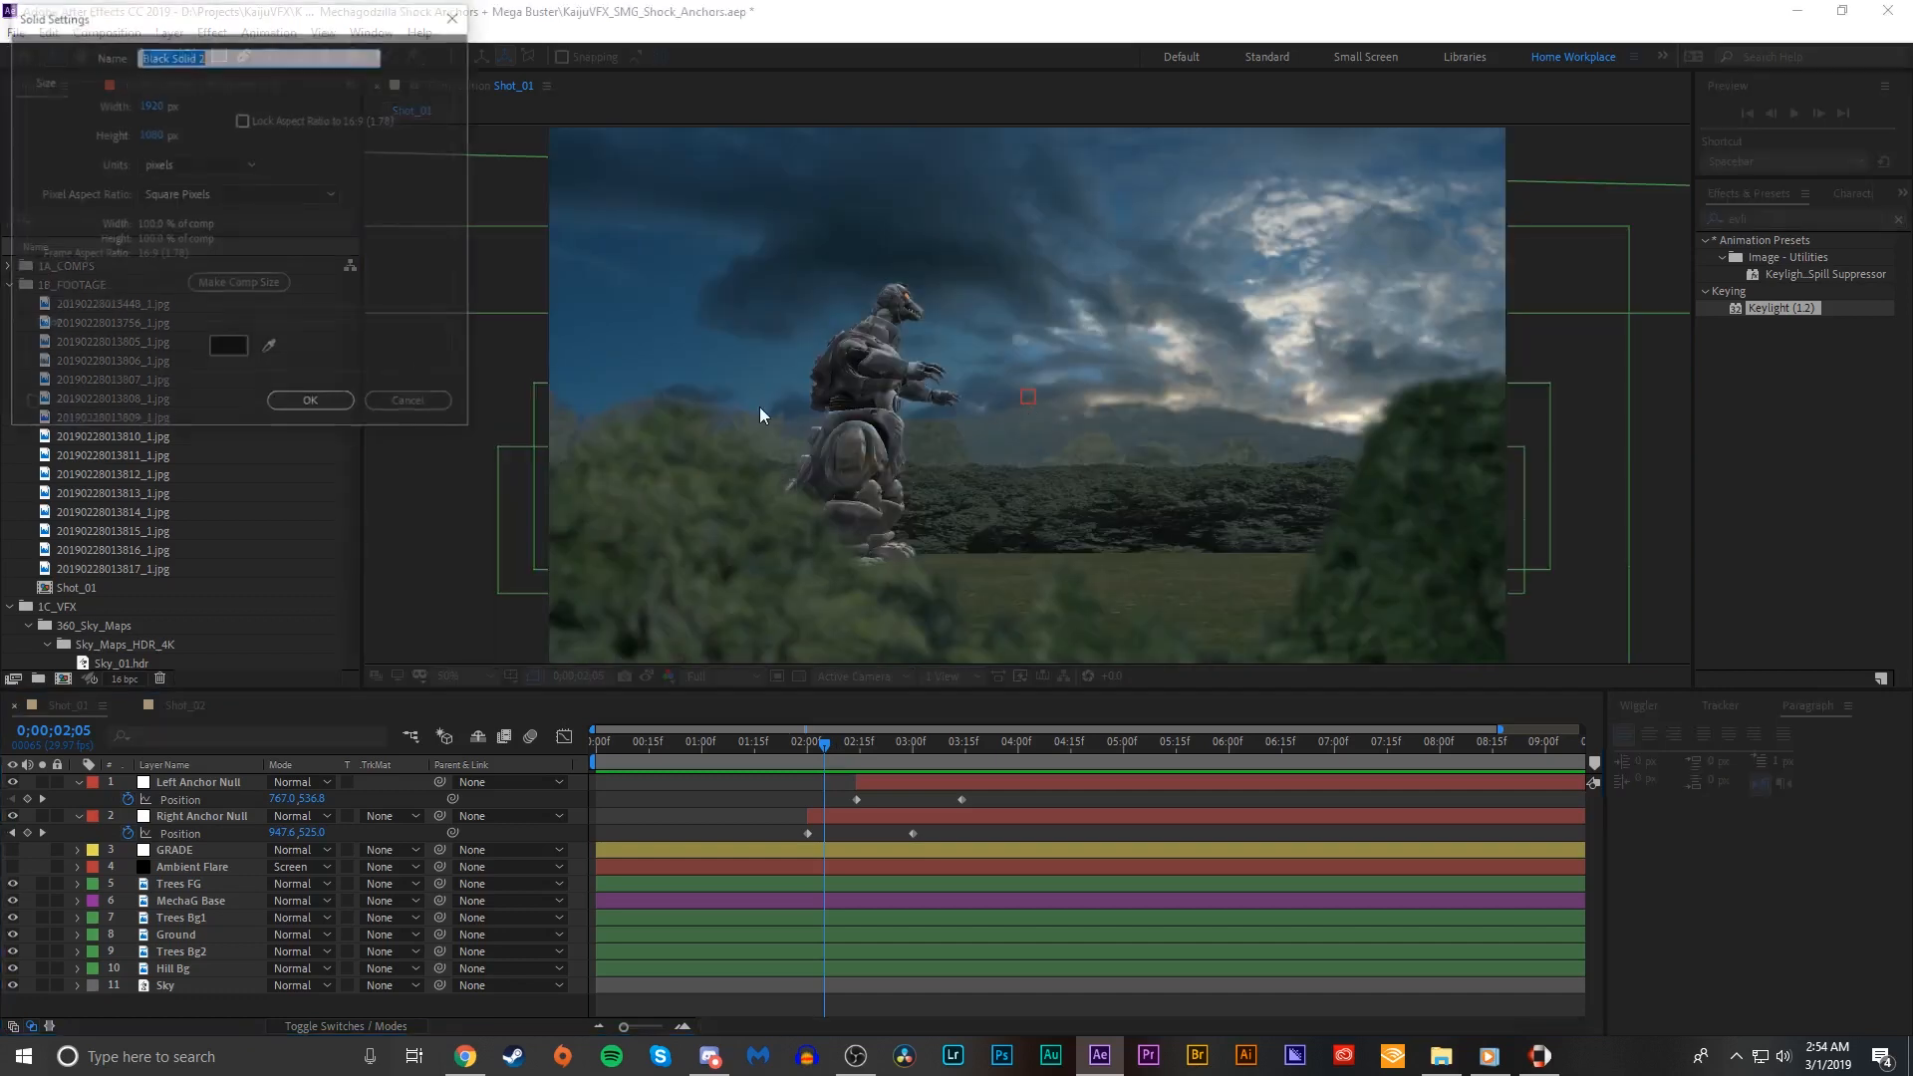
pyautogui.click(222, 350)
pyautogui.moveTo(1280, 334); pyautogui.dragTo(1147, 327)
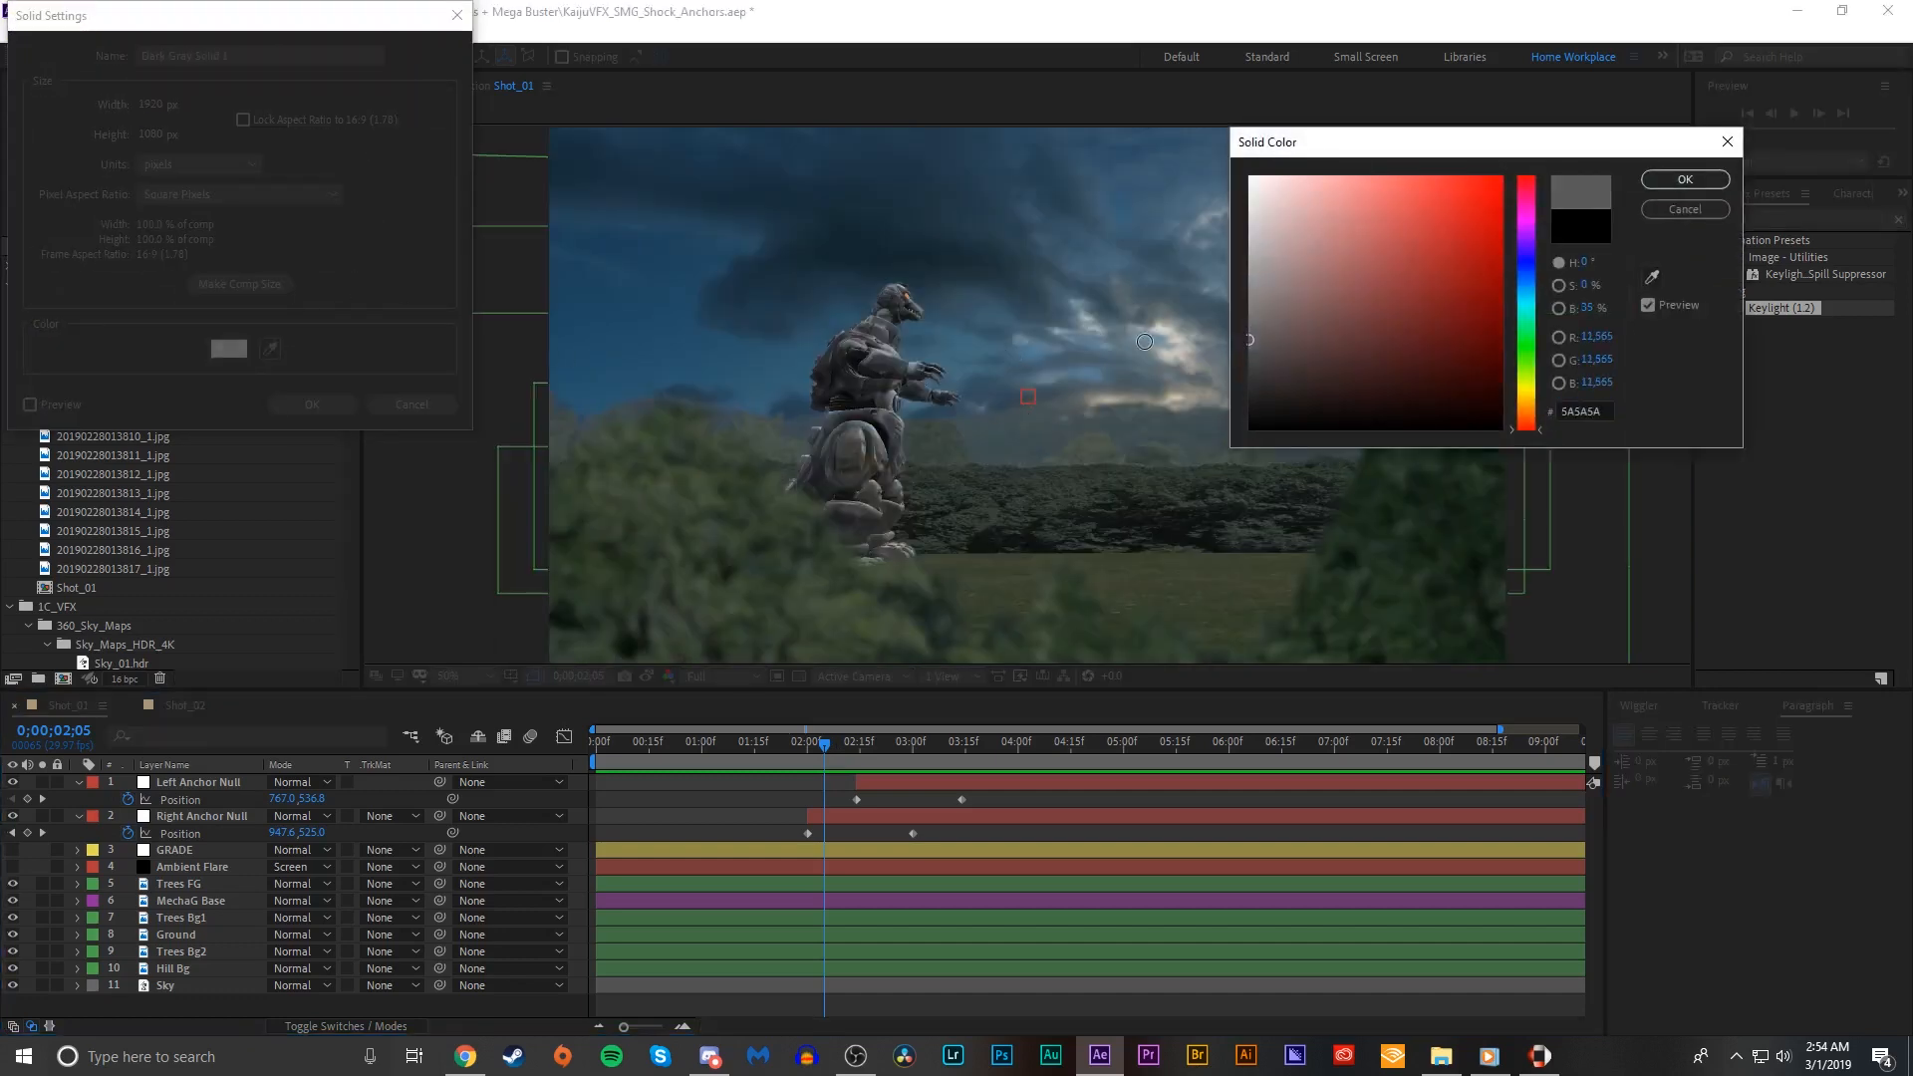
pyautogui.click(1684, 176)
pyautogui.click(264, 50)
pyautogui.write('Anchor')
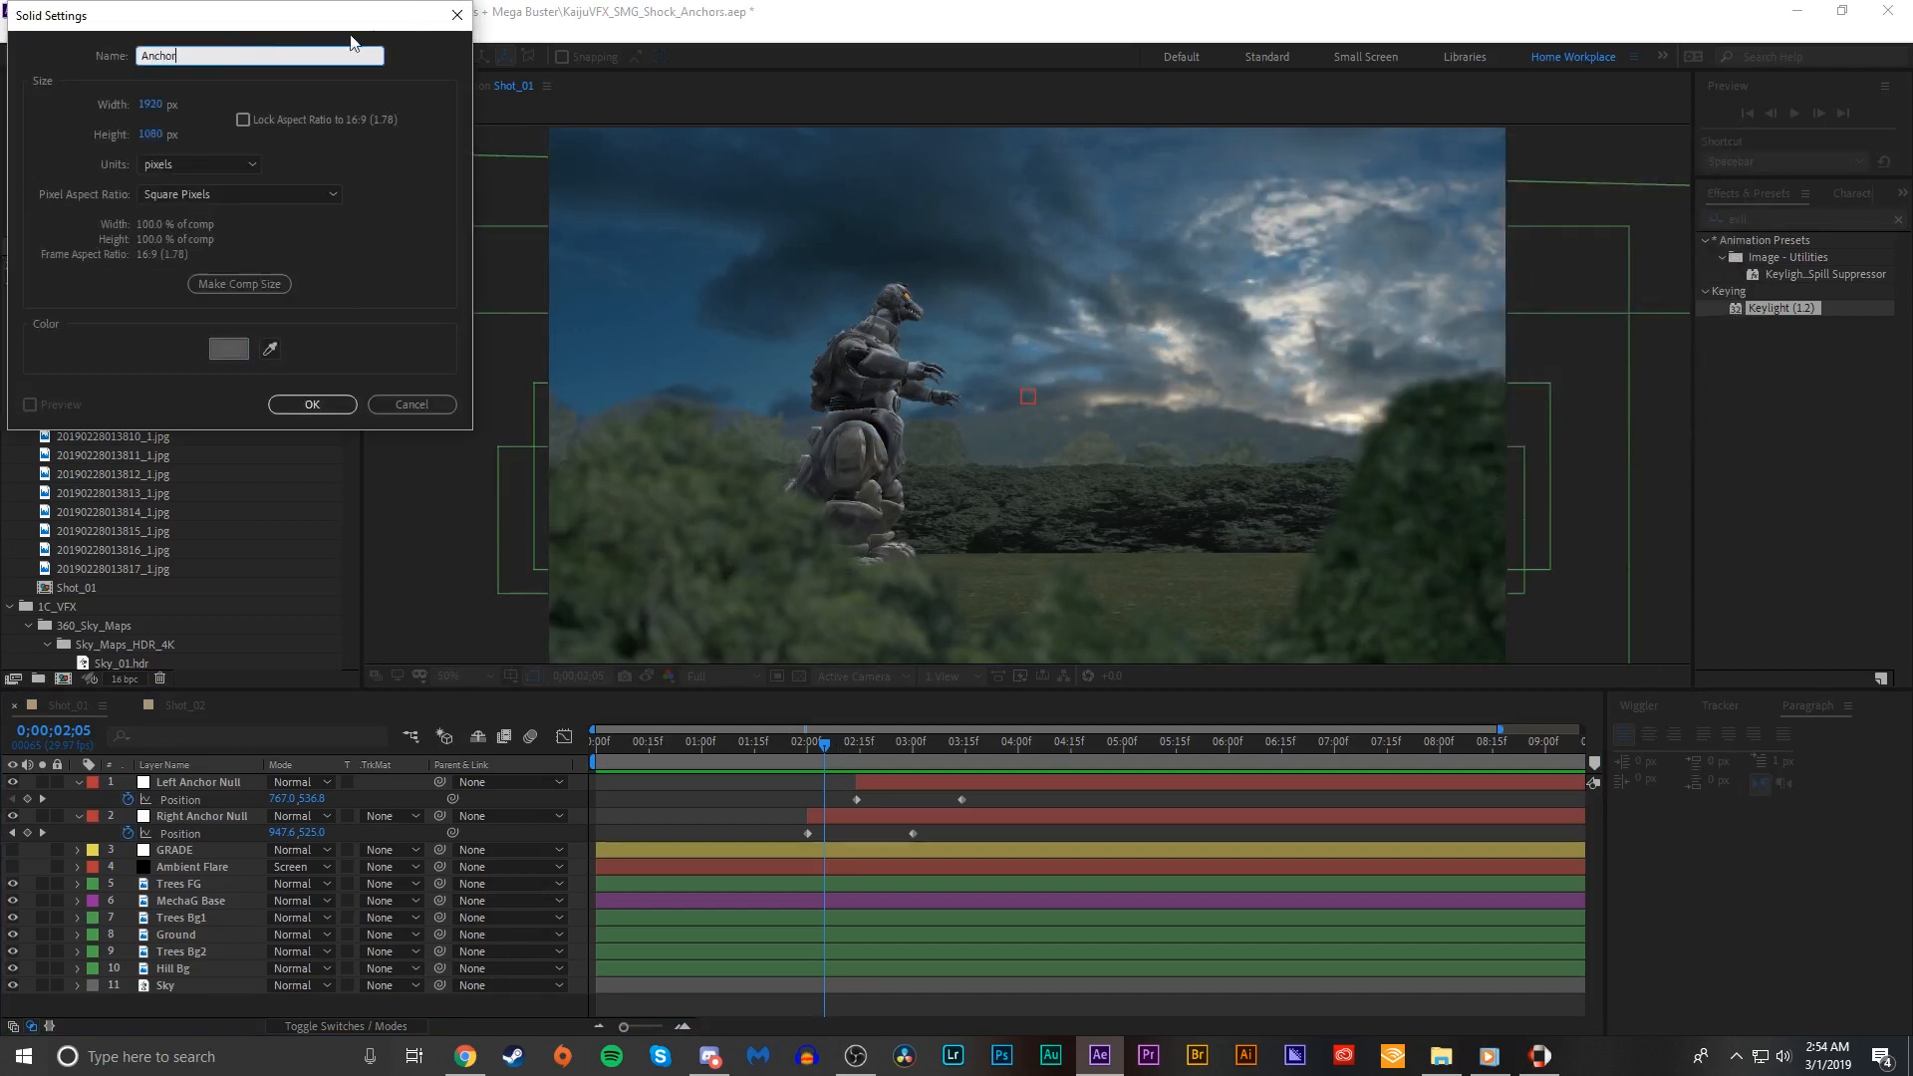
pyautogui.click(303, 410)
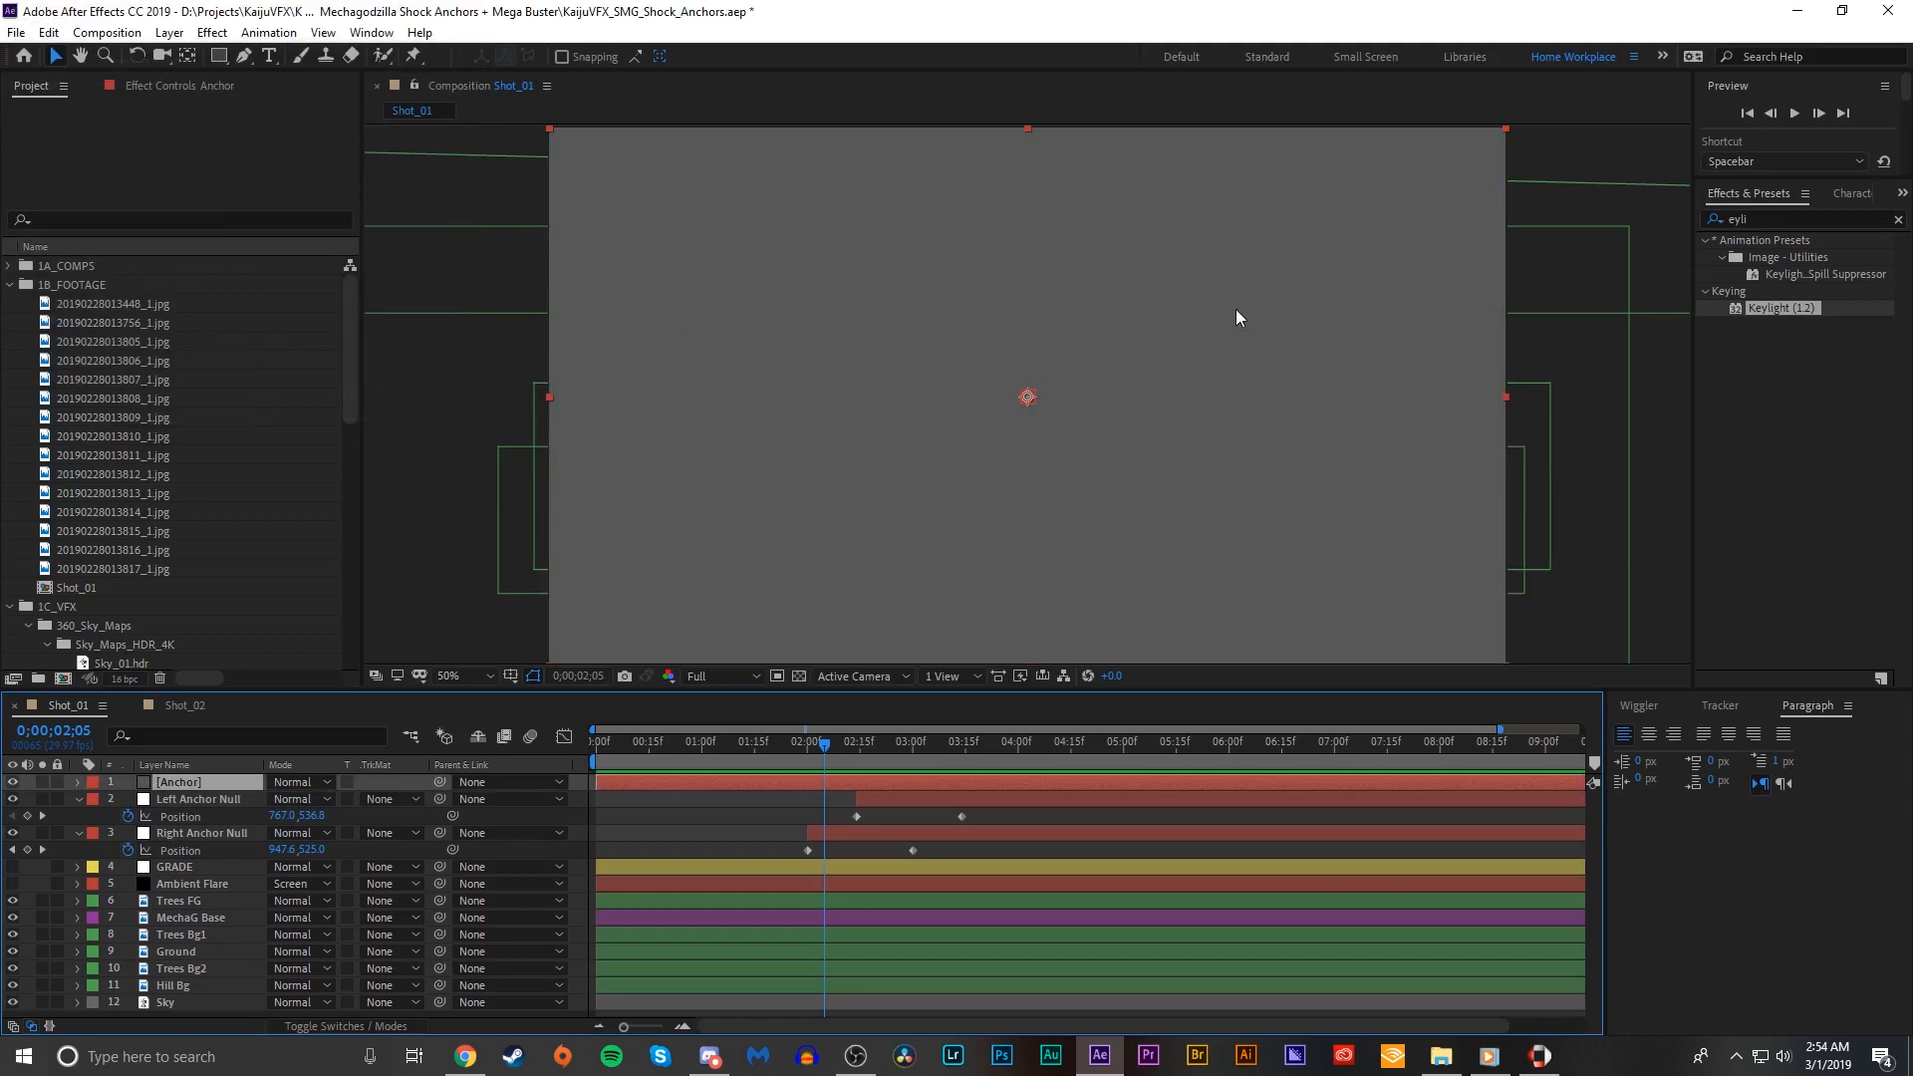
# Step: Draw a closed arrowhead mask with a short rounded stem on the Anchor solid using the Pen tool
pyautogui.press('g')
pyautogui.click(1006, 471)
pyautogui.moveTo(1009, 465); pyautogui.dragTo(927, 376)
pyautogui.moveTo(1040, 203); pyautogui.dragTo(1057, 183)
pyautogui.click(1141, 421)
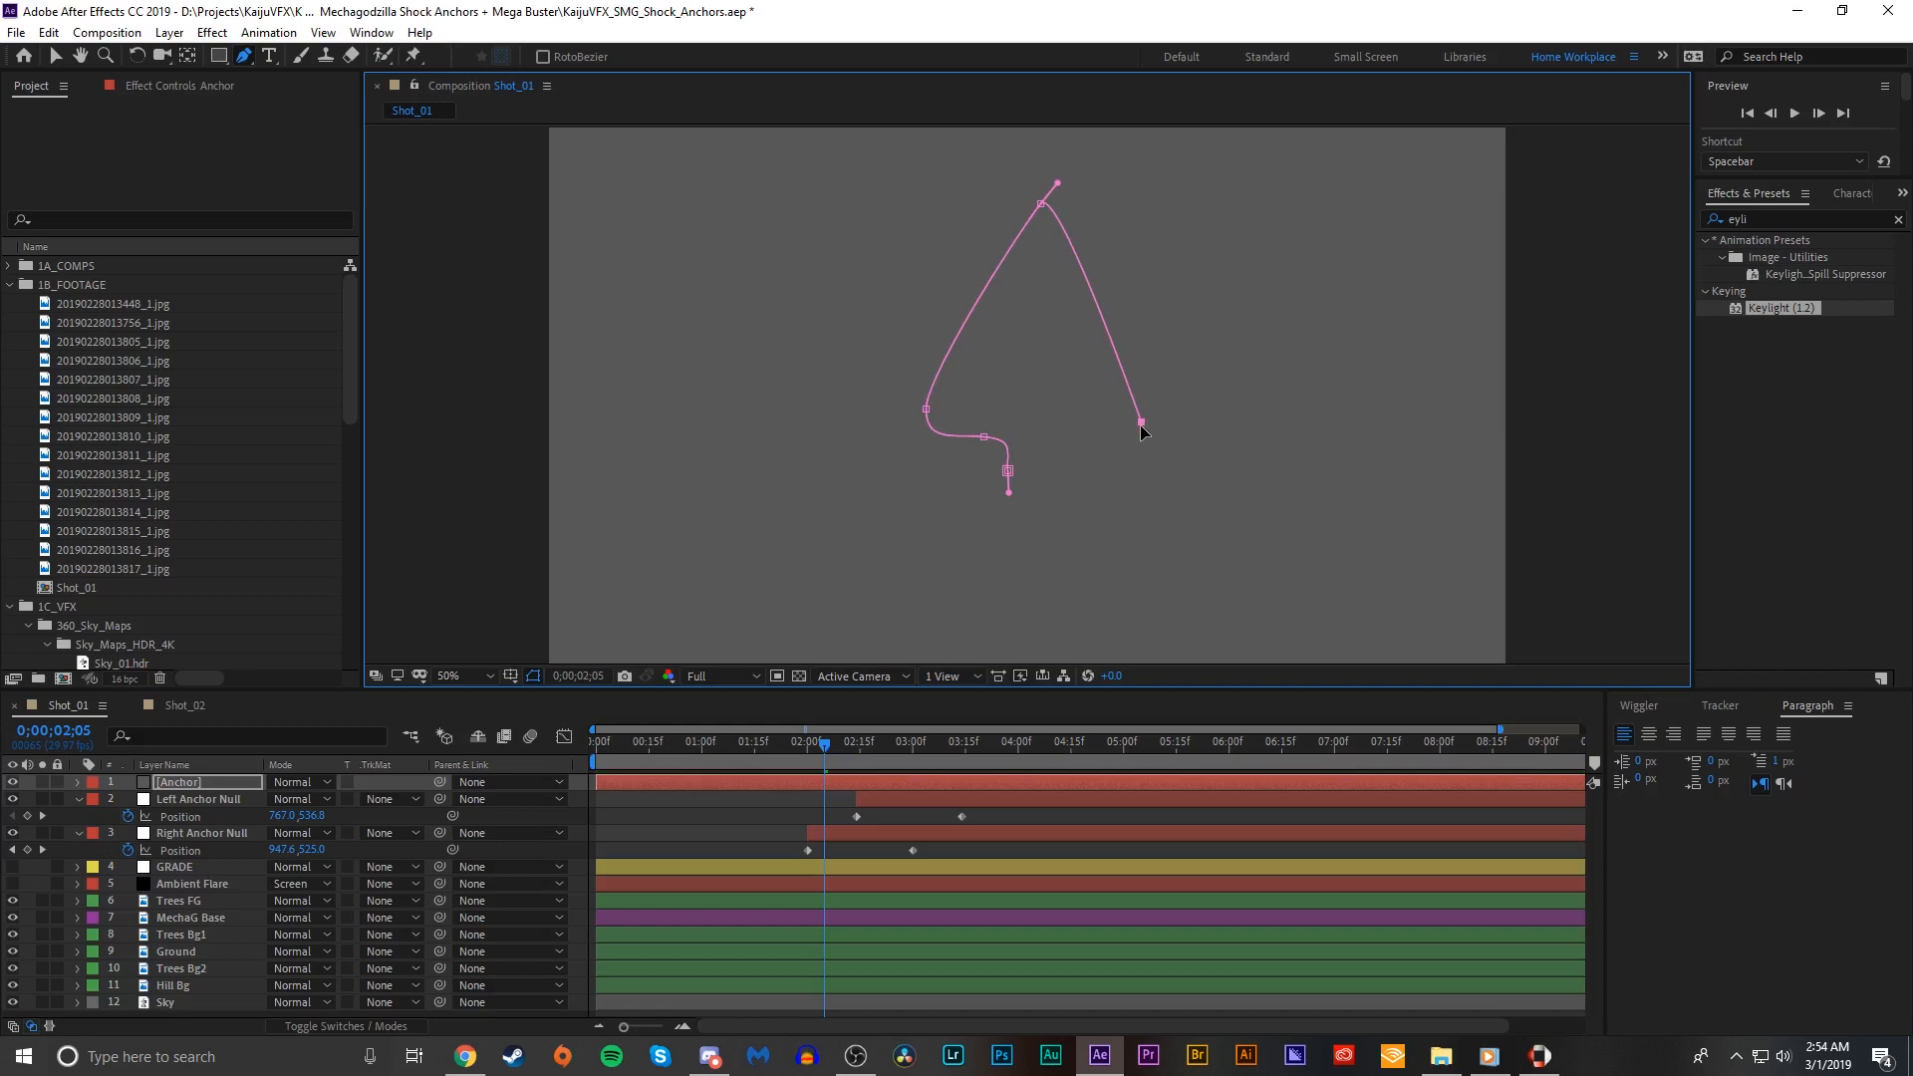
pyautogui.moveTo(1057, 182); pyautogui.dragTo(1059, 197)
pyautogui.click(1133, 441)
pyautogui.moveTo(1067, 476); pyautogui.dragTo(1066, 506)
pyautogui.click(1009, 471)
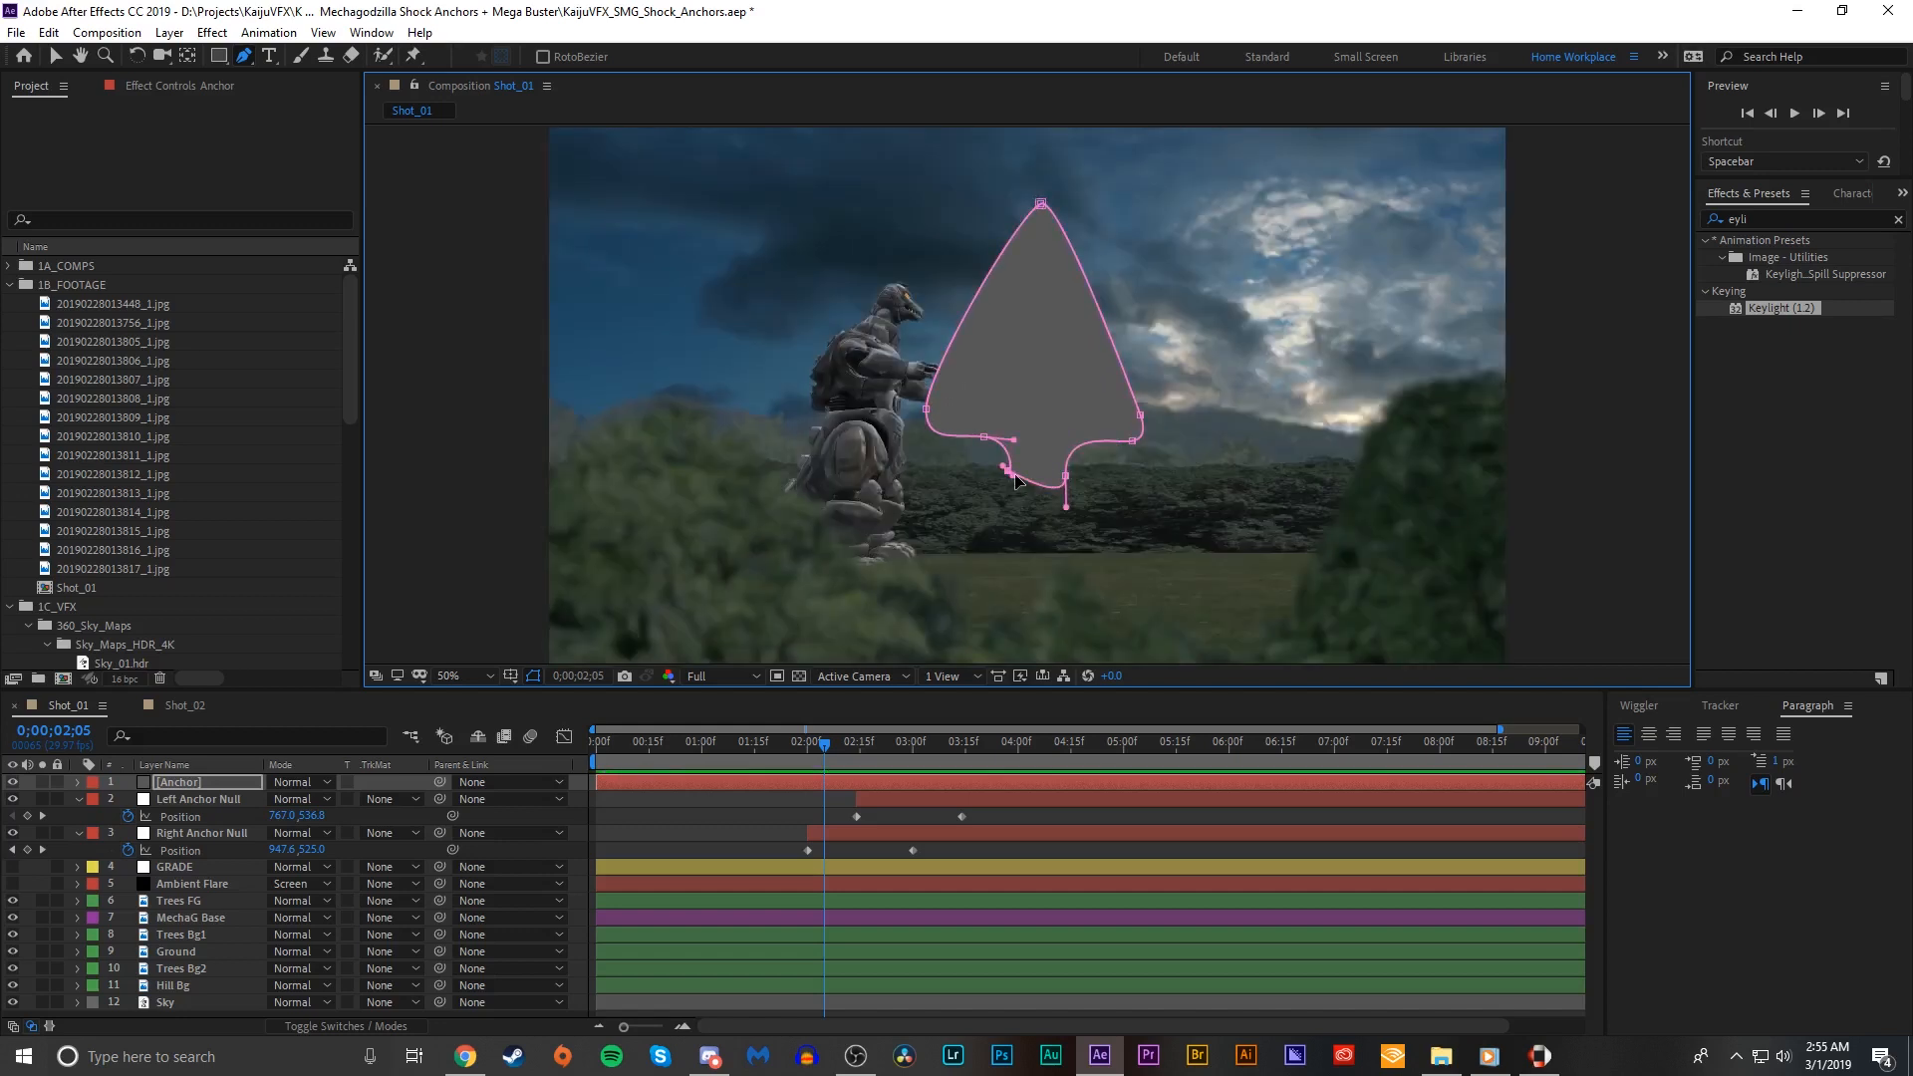
pyautogui.hotkey('ctrl', 'z')
pyautogui.moveTo(1008, 471); pyautogui.dragTo(1006, 507)
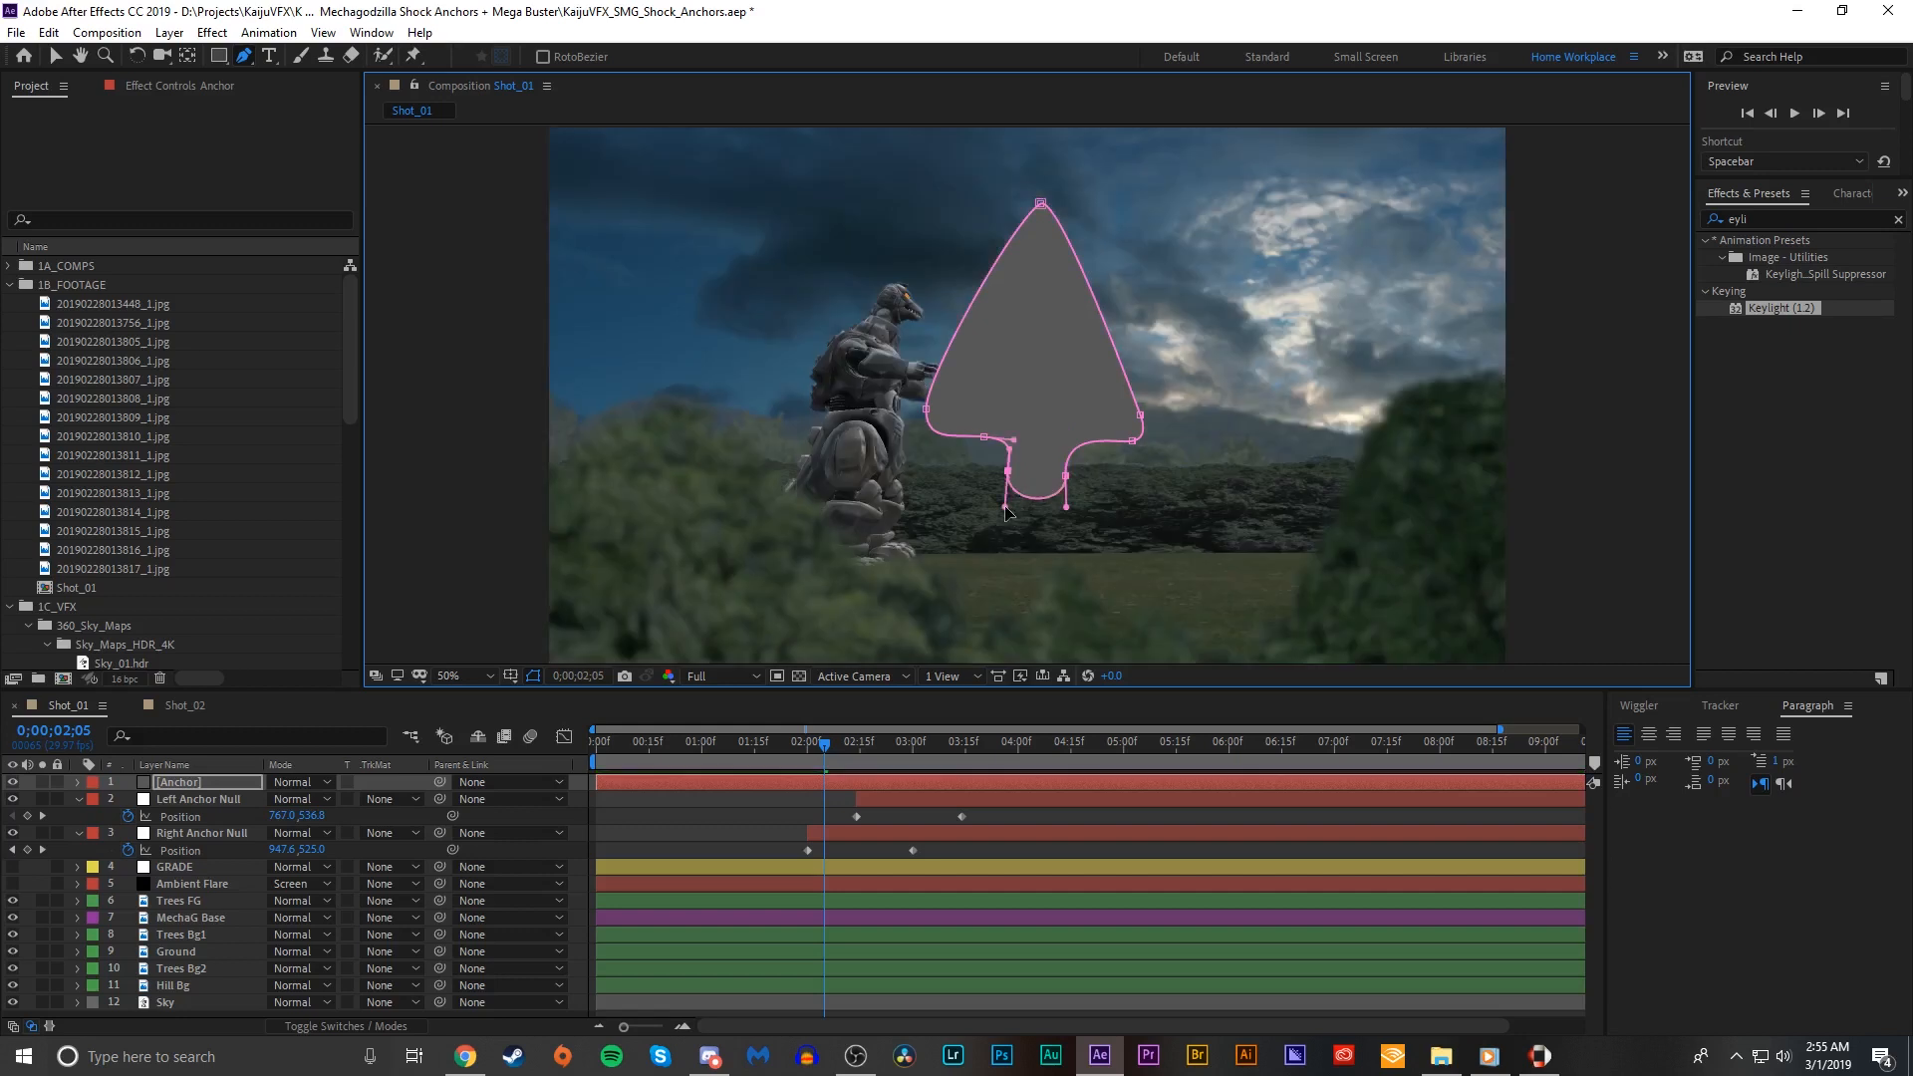
# Step: Nudge the arrowhead slightly up and left, and move its anchor point to the base of the stem
pyautogui.press('v')
pyautogui.click(1100, 323)
pyautogui.moveTo(1046, 314); pyautogui.dragTo(987, 299)
pyautogui.press('y')
pyautogui.moveTo(1014, 397); pyautogui.dragTo(1018, 477)
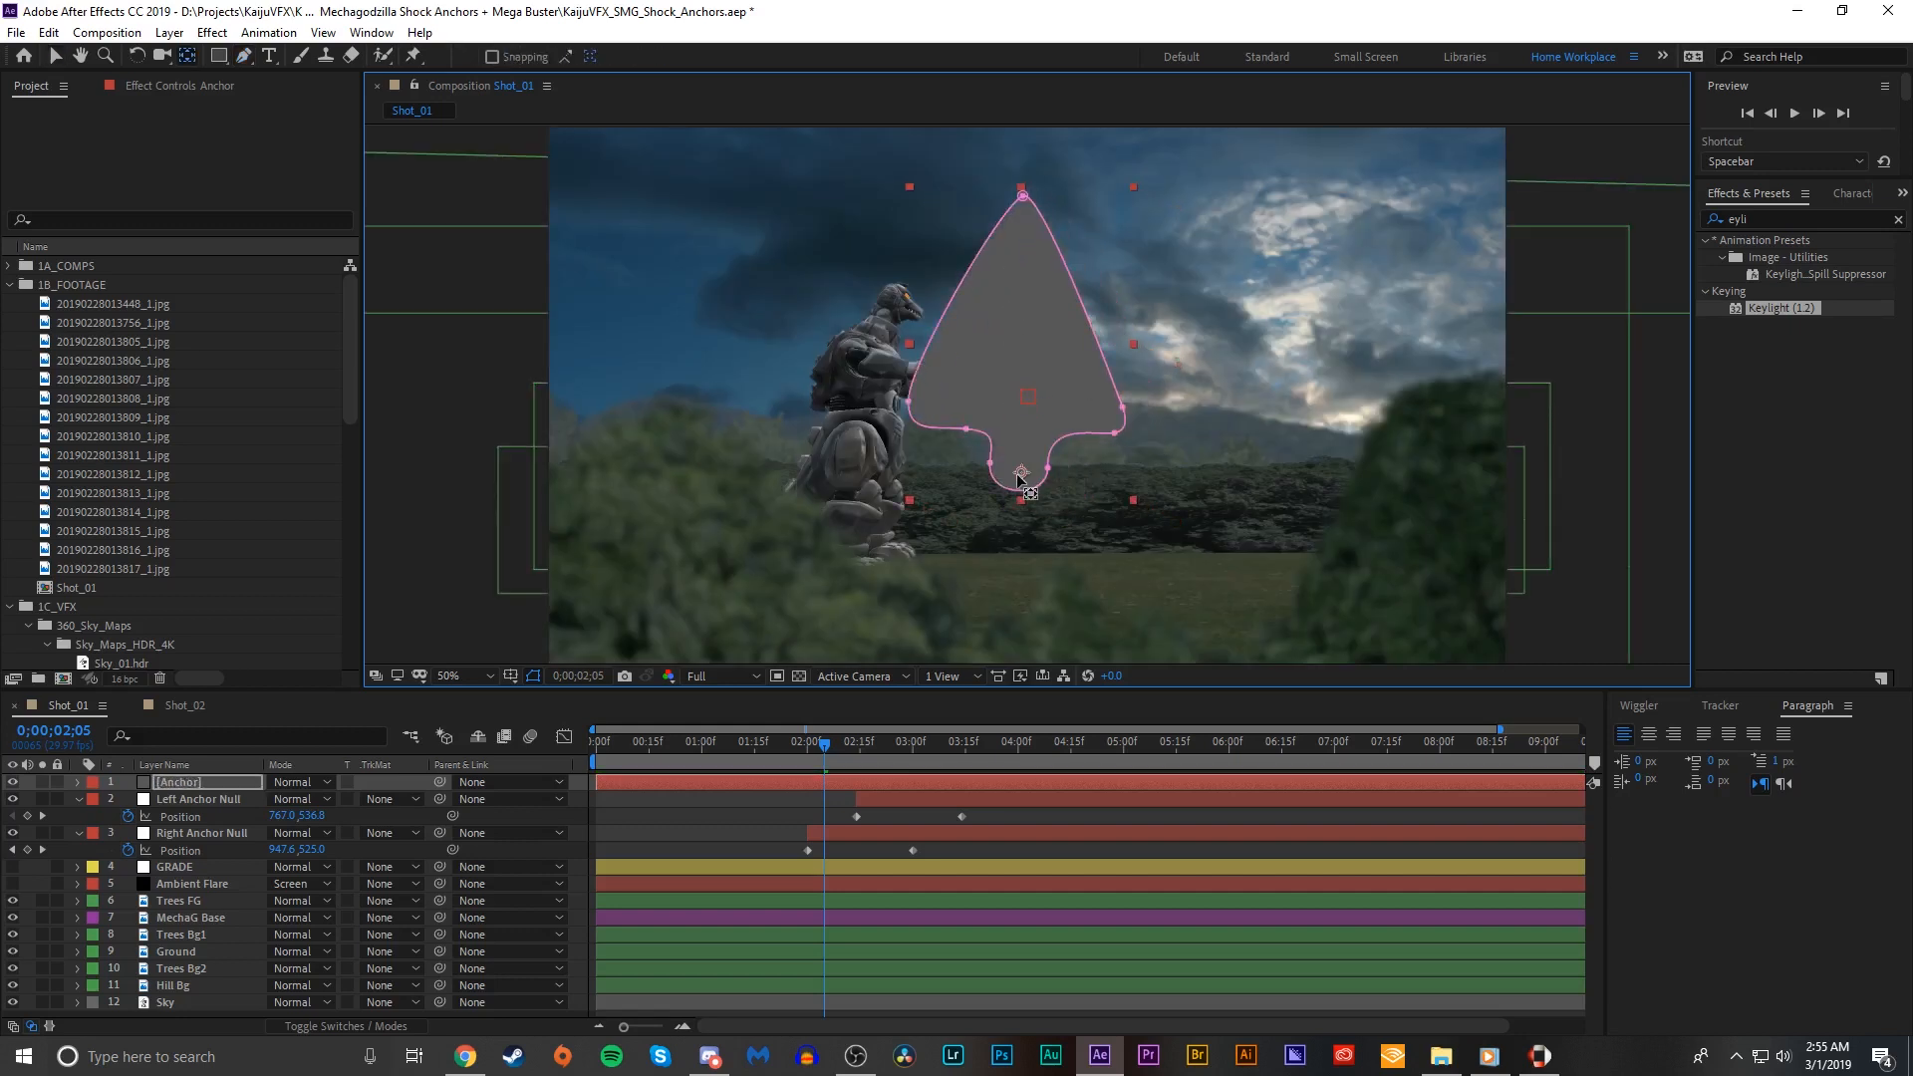
# Step: Rotate the arrowhead so its tip points toward the right, and reposition it with the stem at the mecha's hands
pyautogui.press('w')
pyautogui.moveTo(1025, 343); pyautogui.dragTo(1061, 385)
pyautogui.press('v')
pyautogui.moveTo(1061, 385); pyautogui.dragTo(1059, 383)
# Step: Apply Bevel Alpha to the Anchor layer and set its edge thickness to 26.80
pyautogui.click(1793, 220)
pyautogui.write('bev')
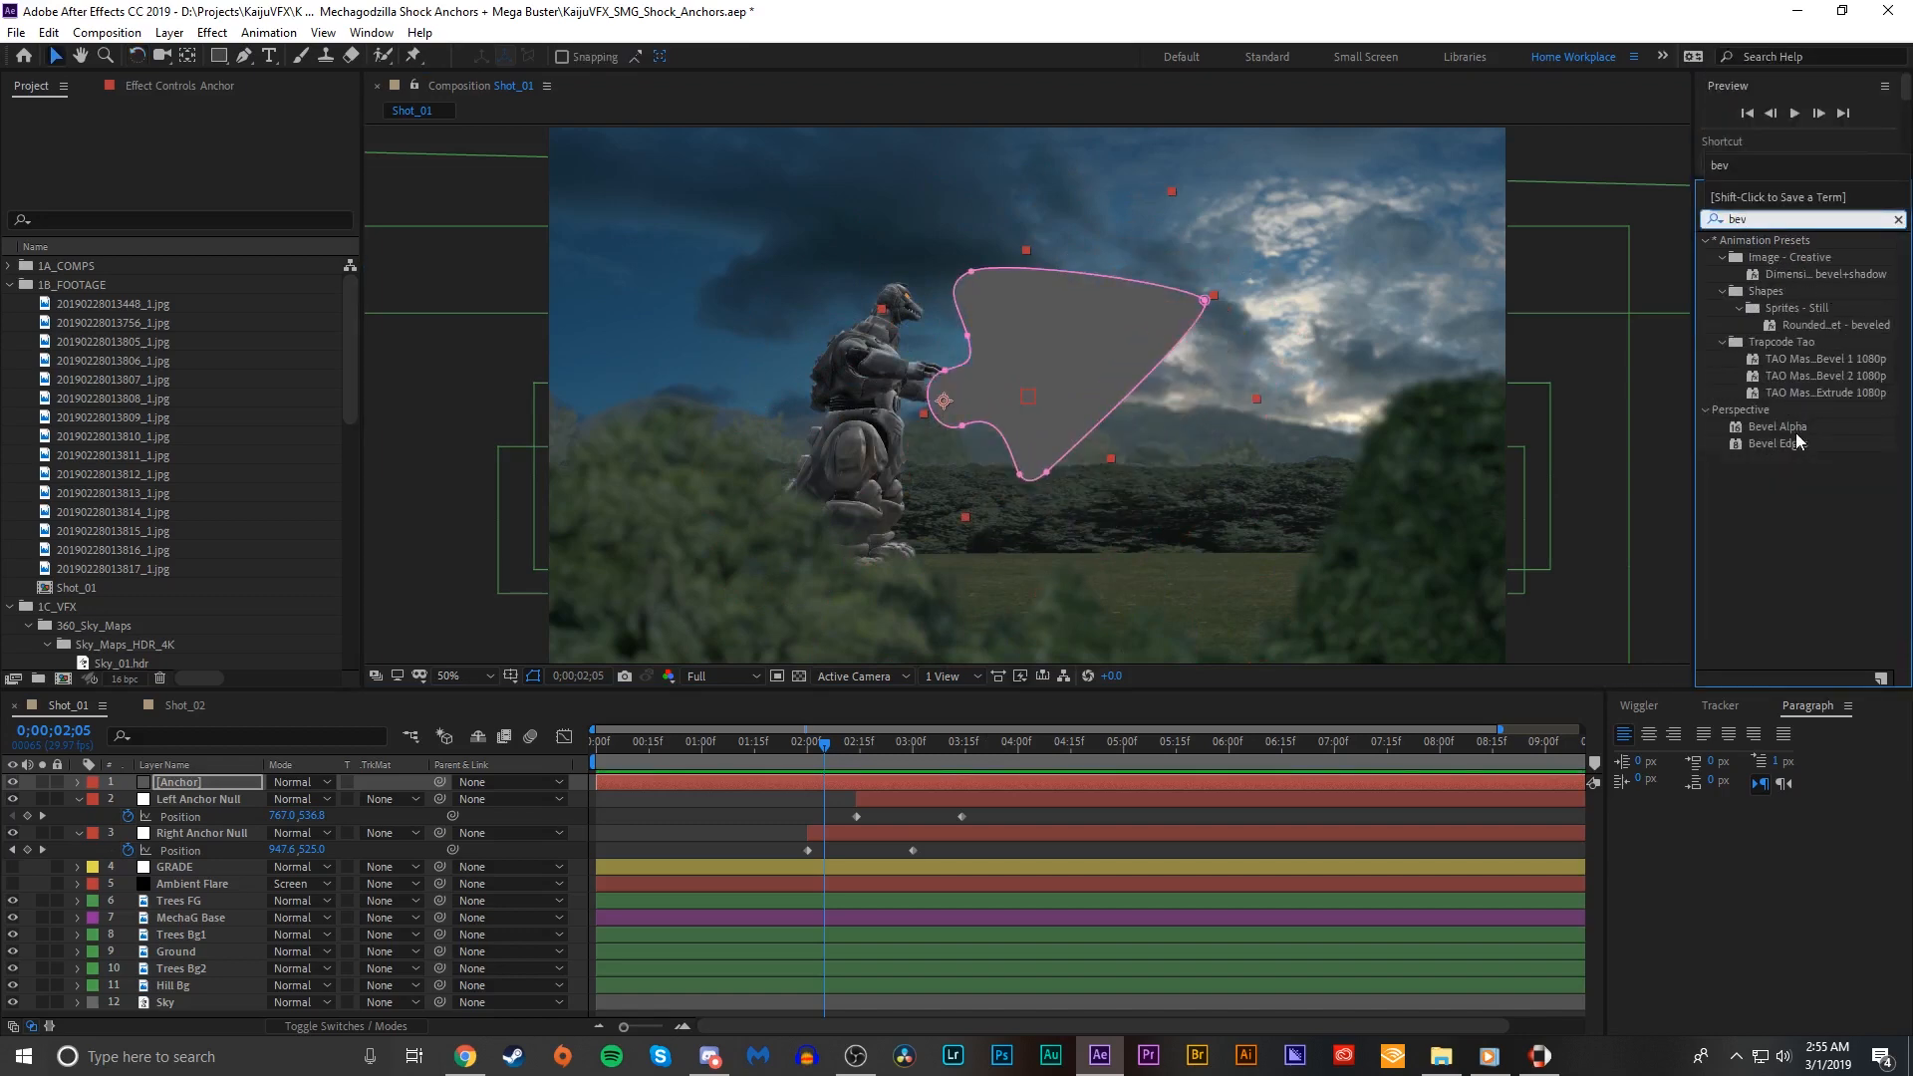
pyautogui.doubleClick(1794, 429)
pyautogui.moveTo(212, 148); pyautogui.dragTo(196, 259)
pyautogui.click(762, 851)
pyautogui.scroll(-3, 1312, 357)
pyautogui.scroll(3, 1313, 357)
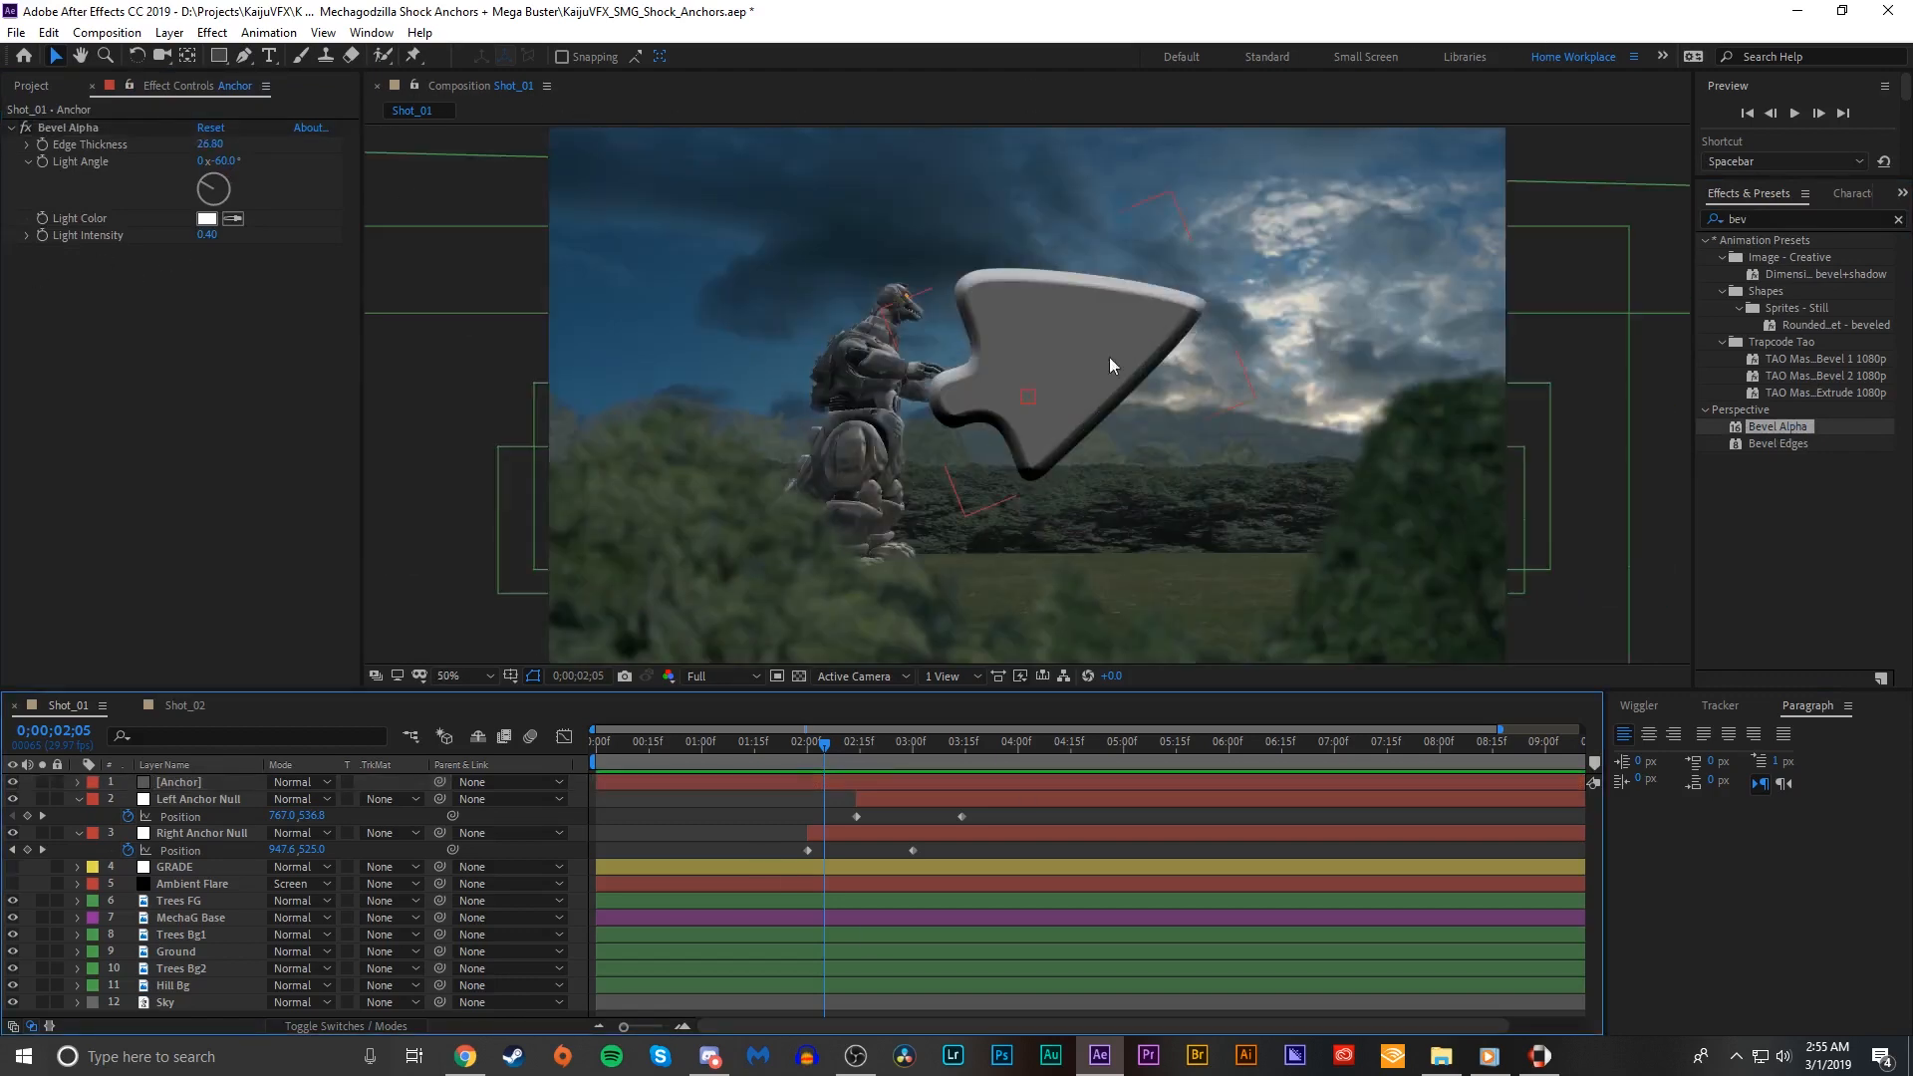
# Step: Change the bevel's light color to a grey sampled from the composition near the mecha
pyautogui.click(206, 218)
pyautogui.click(940, 399)
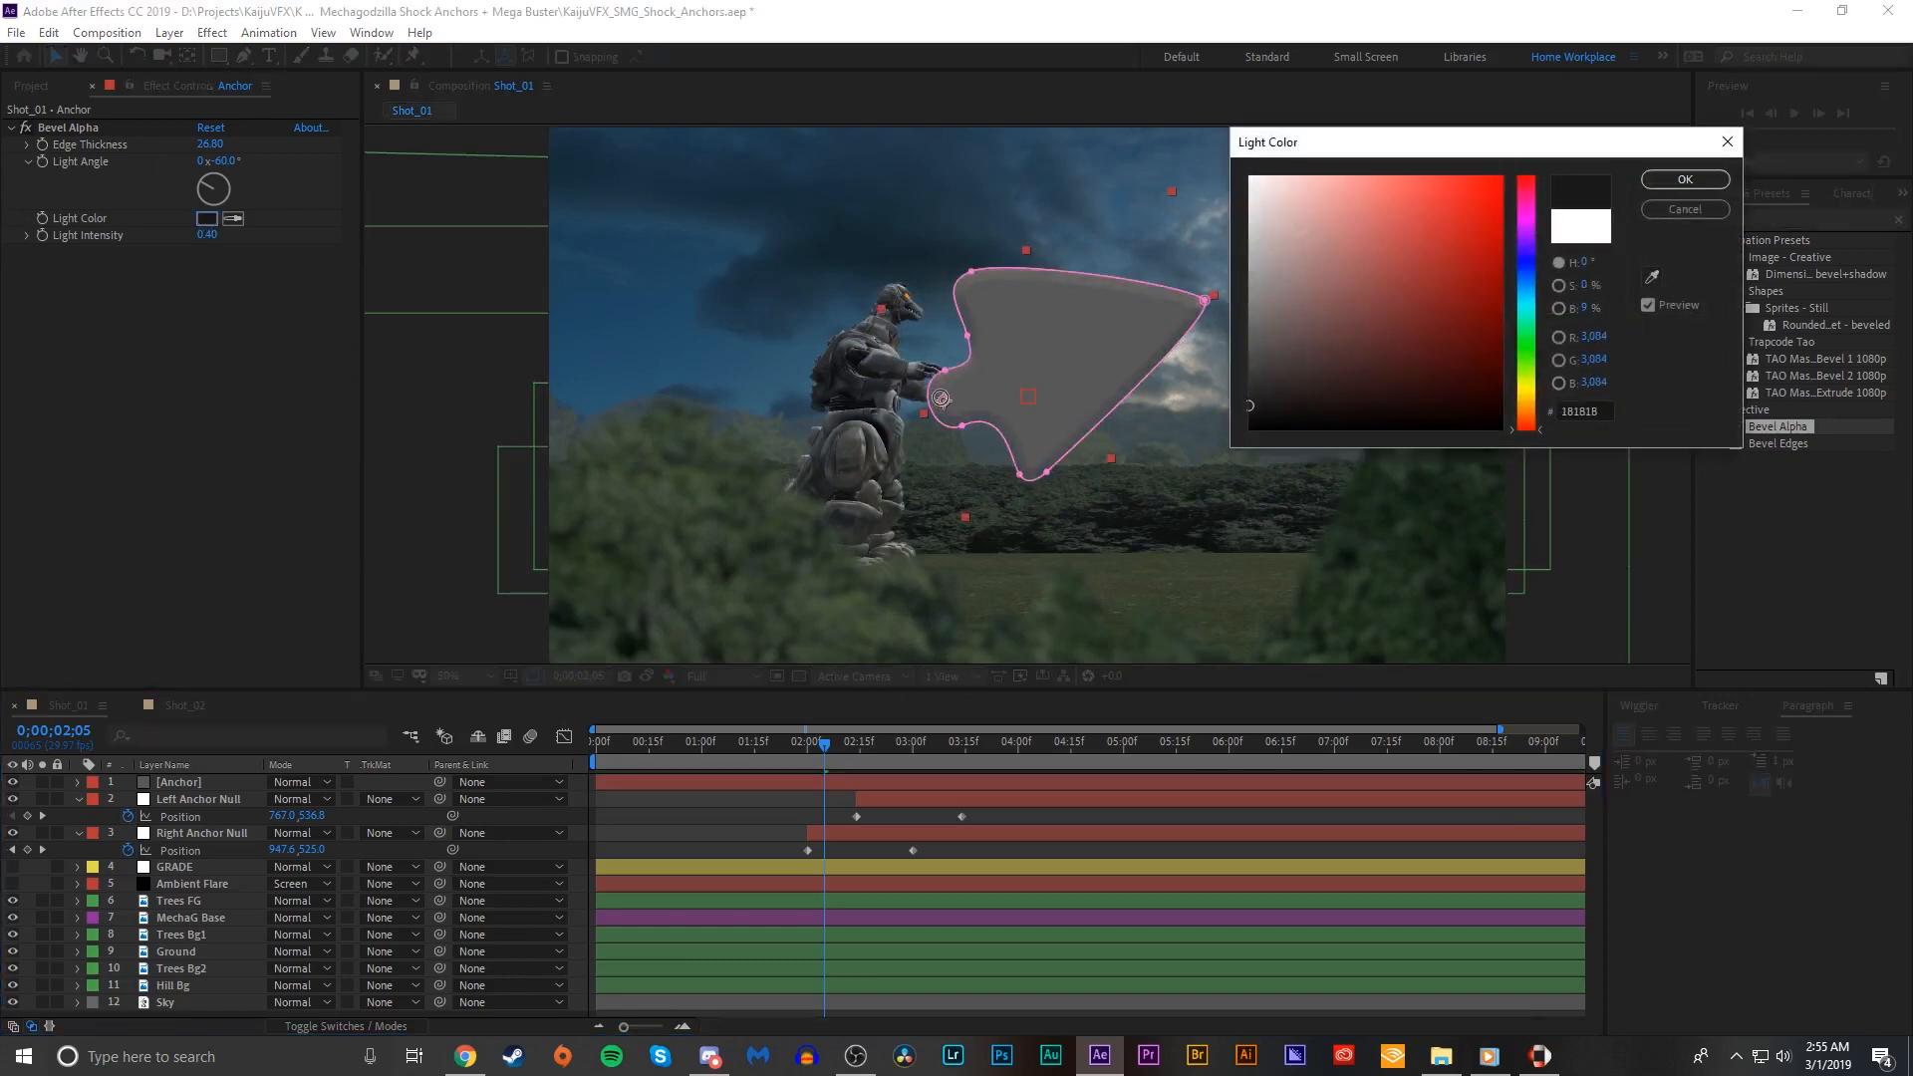
pyautogui.click(913, 280)
pyautogui.click(1685, 179)
# Step: Apply Add Grain to the Anchor layer and set its viewing mode to Final Output
pyautogui.click(1765, 212)
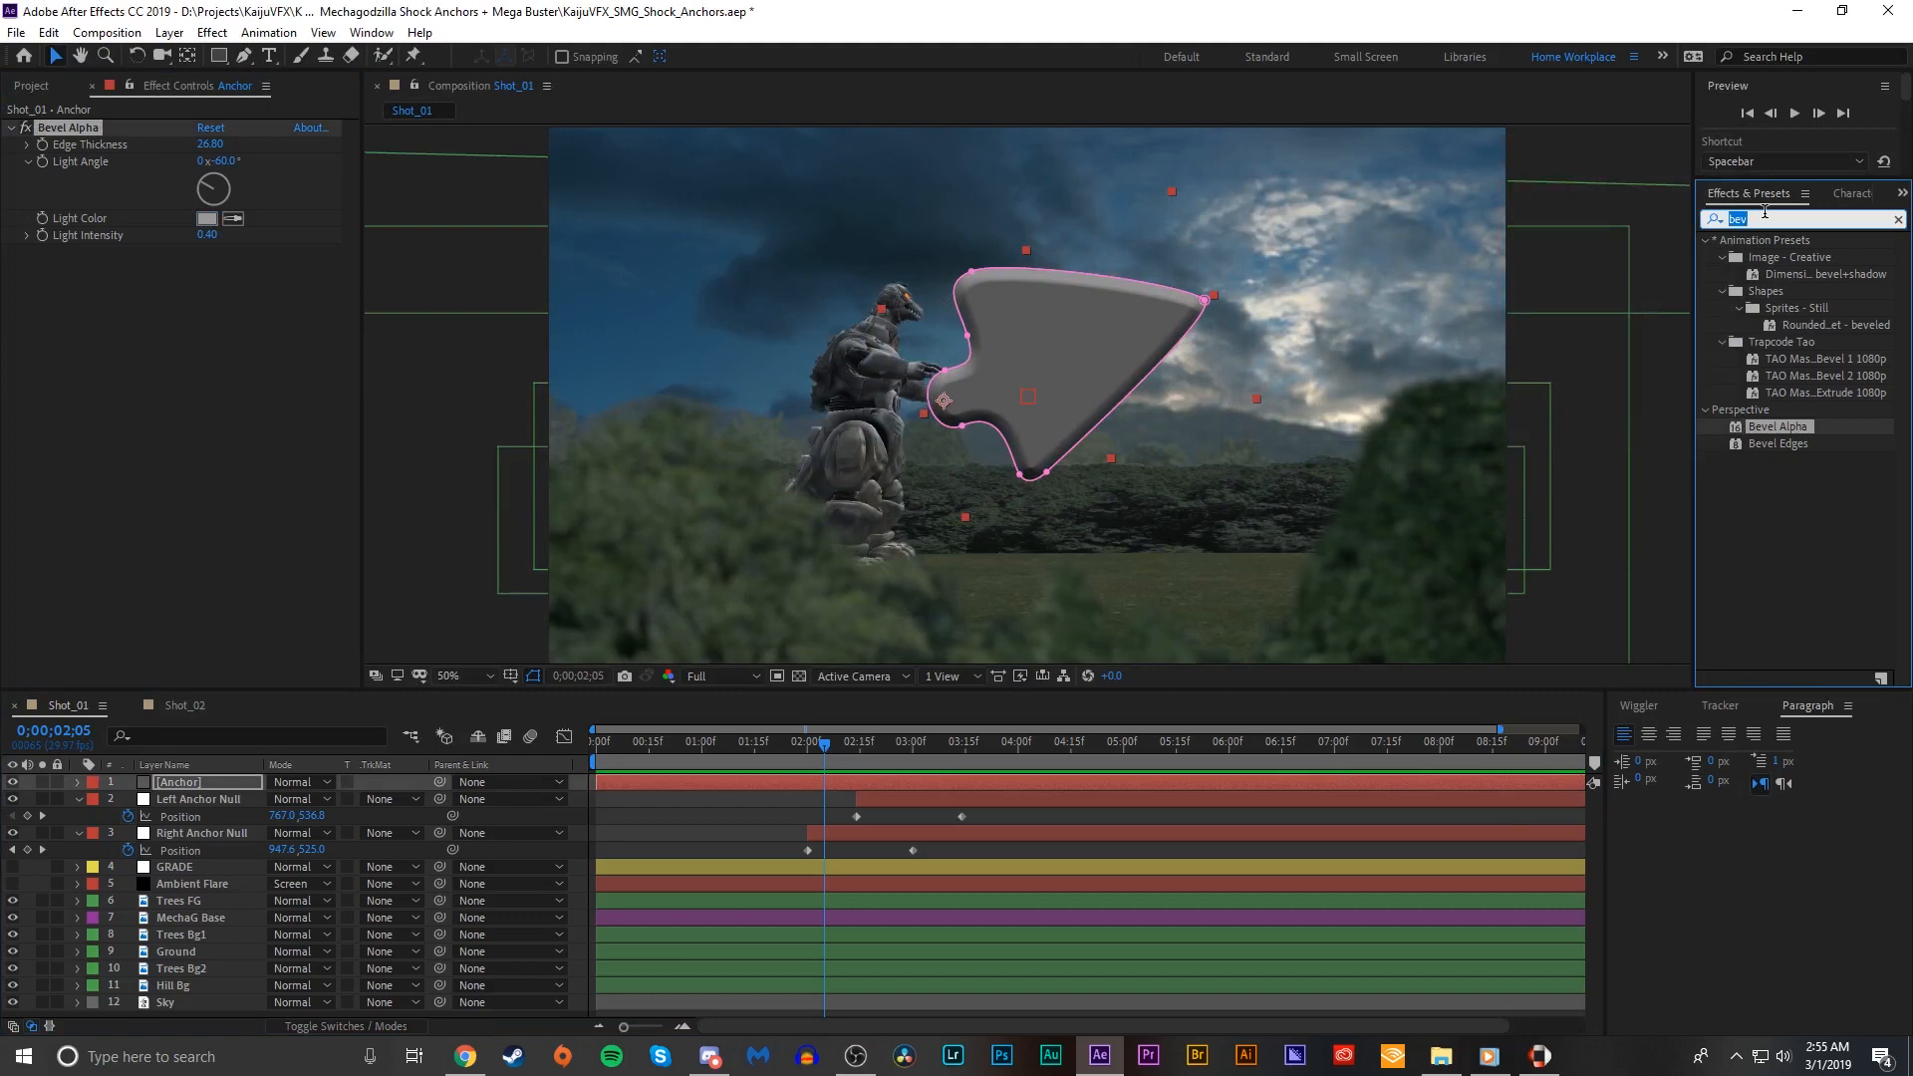
pyautogui.write('add')
pyautogui.doubleClick(1775, 257)
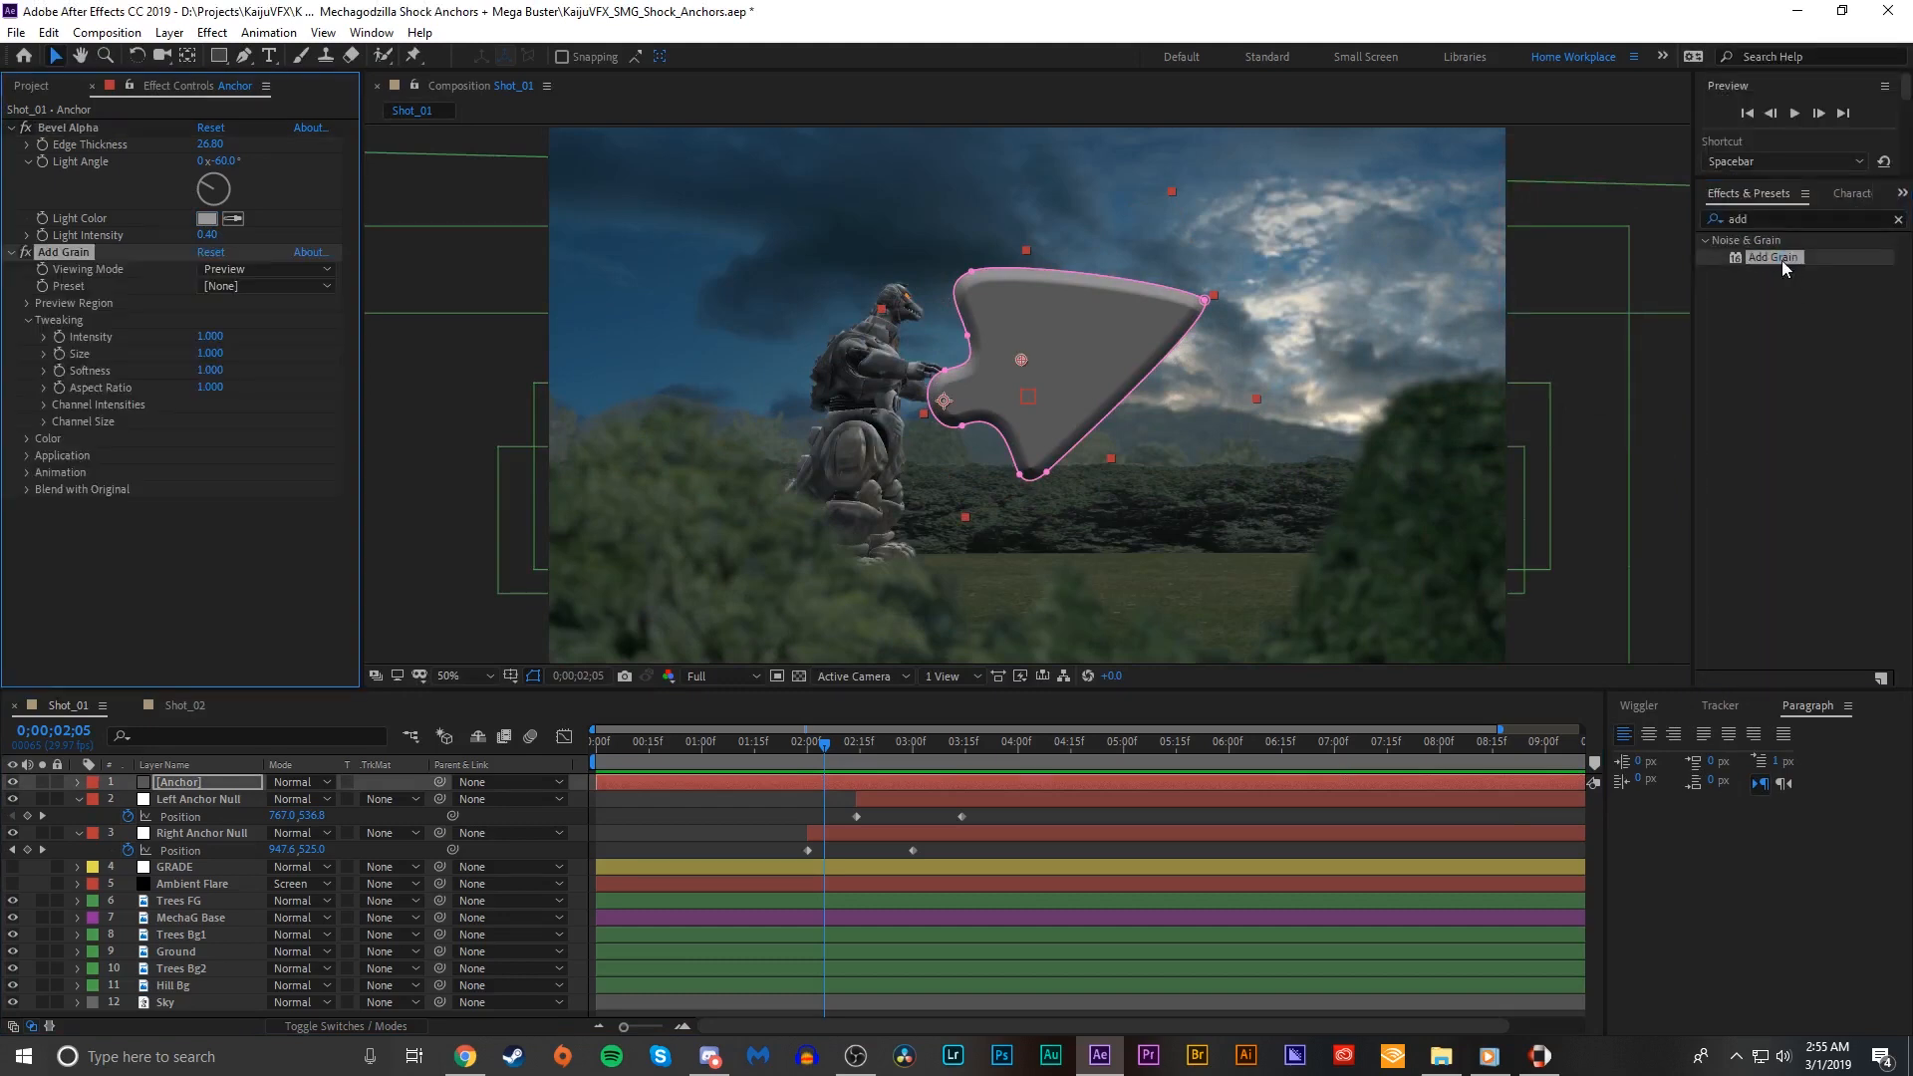
pyautogui.click(264, 269)
pyautogui.click(265, 330)
# Step: Make the grain monochromatic with intensity 0.900, size 4.500 and softness 0.600, and place Add Grain above Bevel Alpha
pyautogui.moveTo(209, 335); pyautogui.dragTo(259, 333)
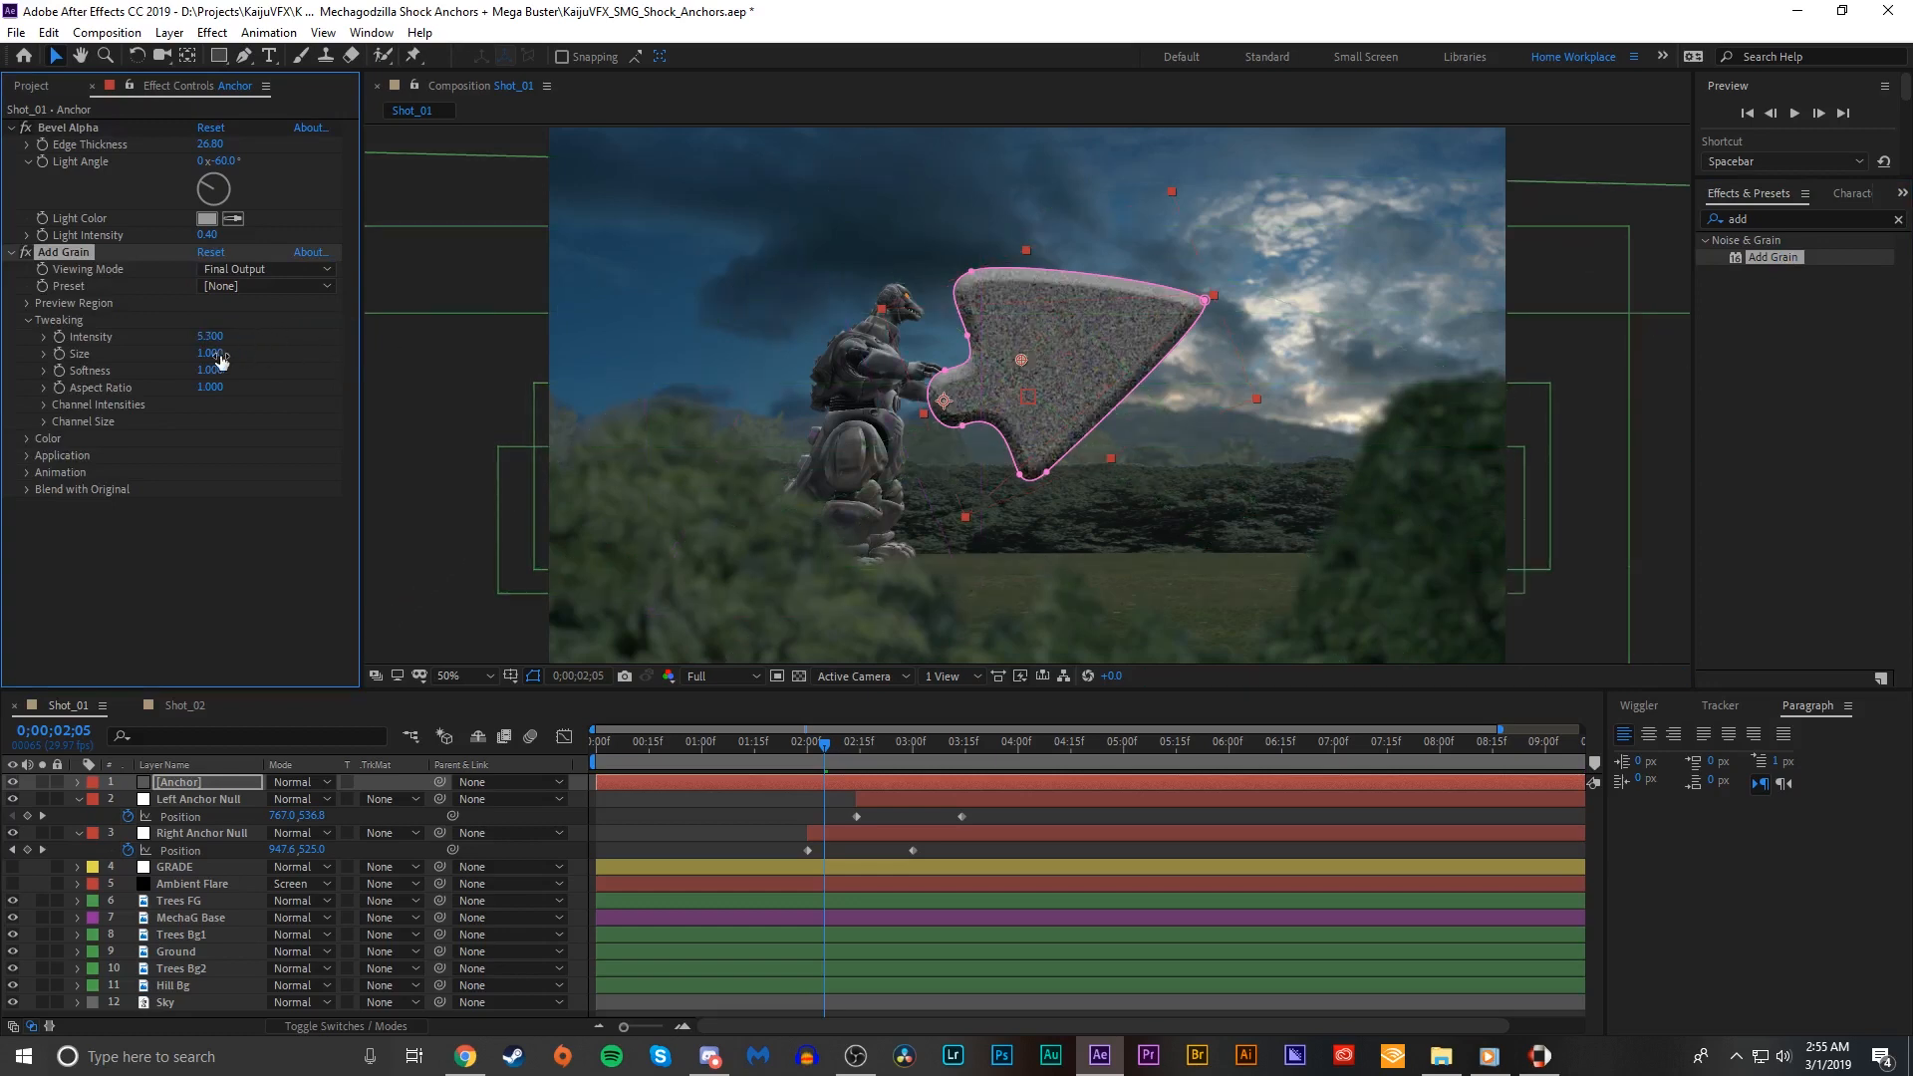
pyautogui.moveTo(242, 354); pyautogui.dragTo(181, 369)
pyautogui.click(26, 439)
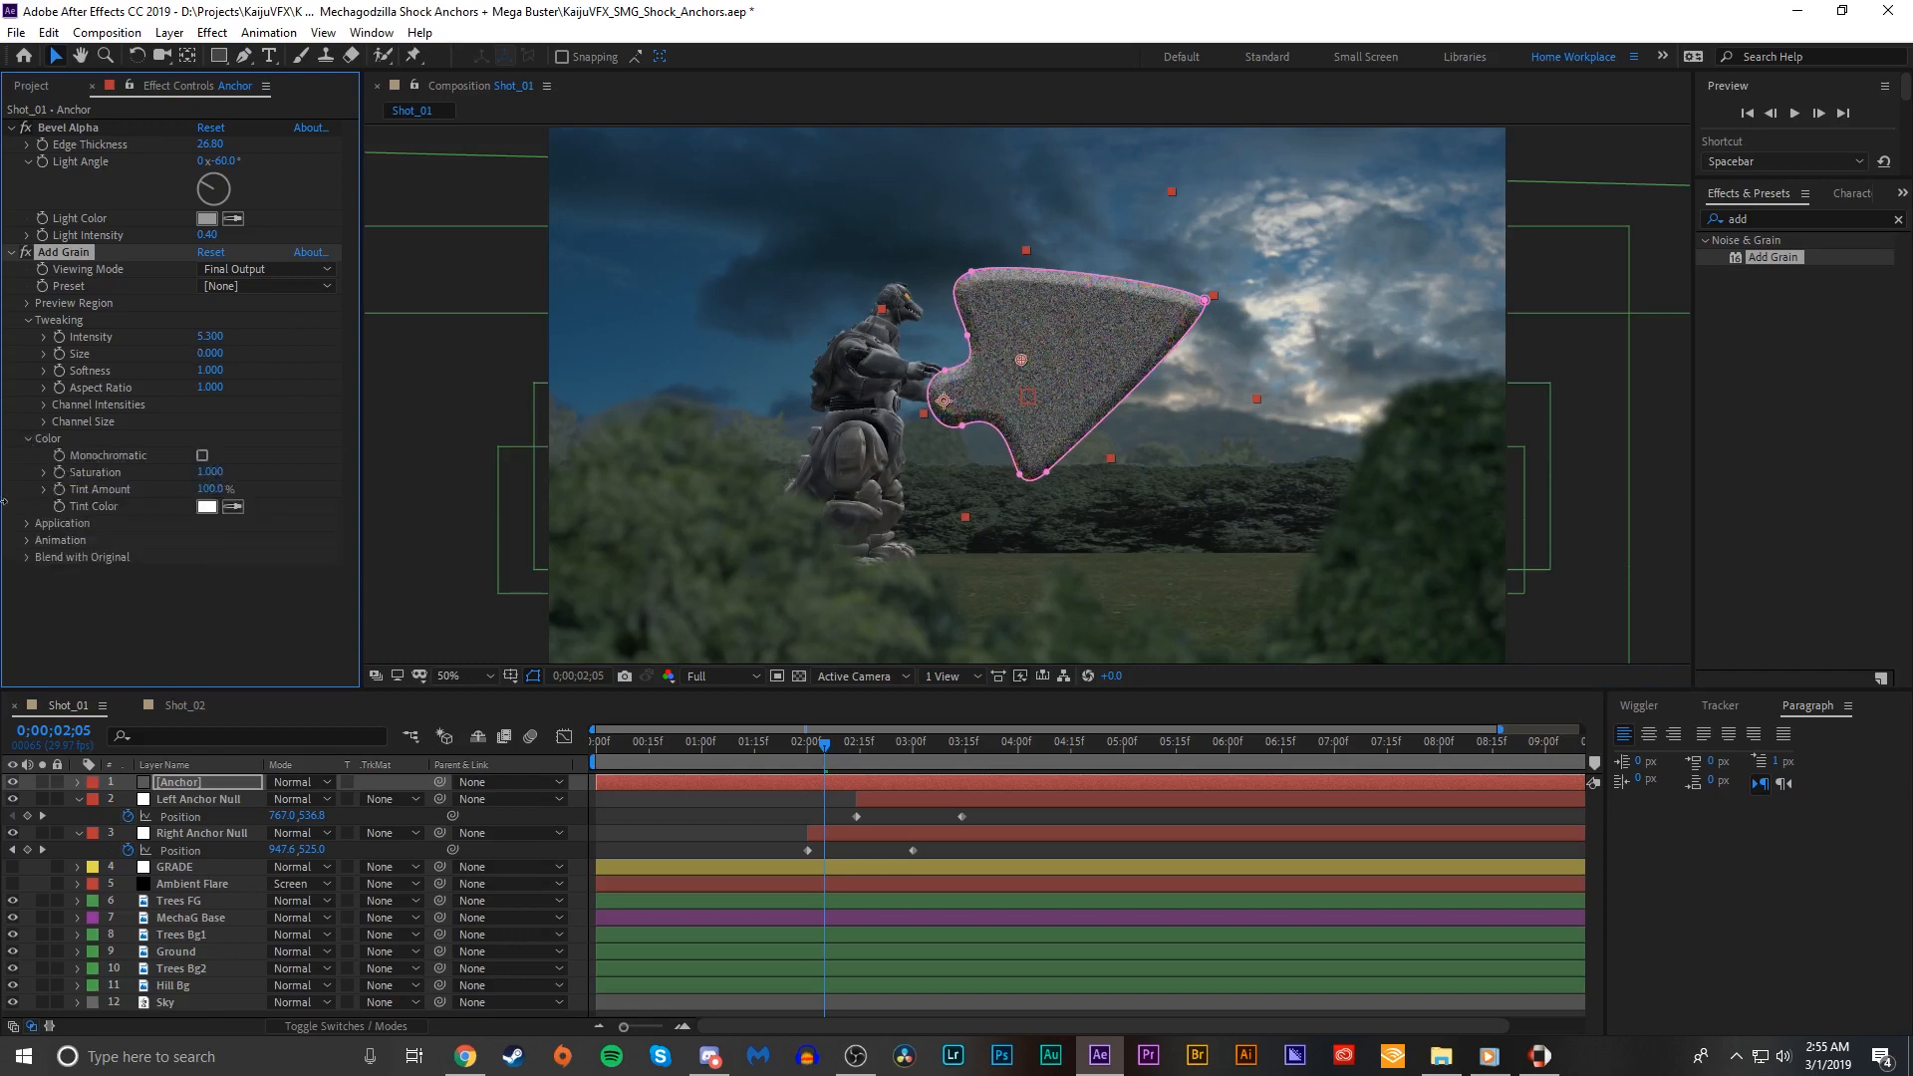
pyautogui.click(203, 457)
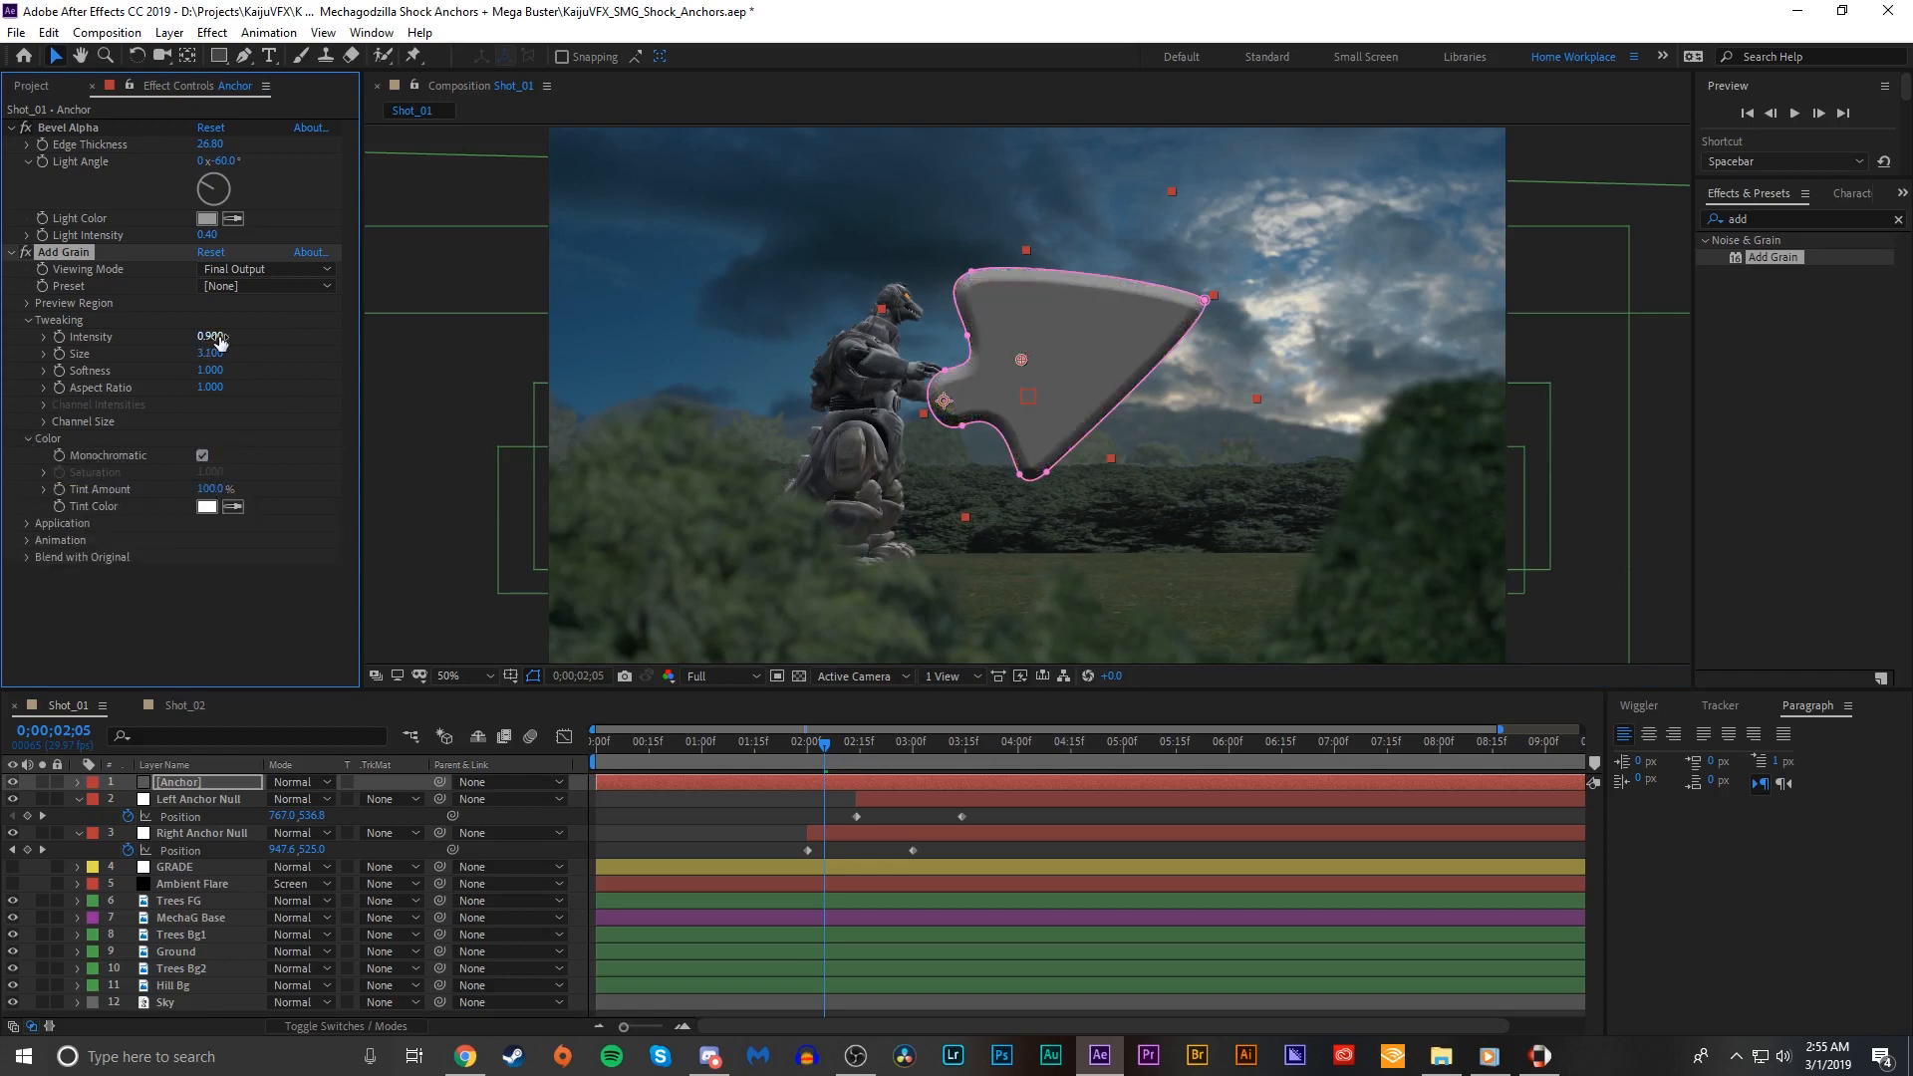
pyautogui.moveTo(205, 354)
pyautogui.mouseDown()
pyautogui.moveTo(227, 350)
pyautogui.moveTo(220, 376)
pyautogui.mouseUp()
pyautogui.moveTo(86, 255); pyautogui.dragTo(126, 122)
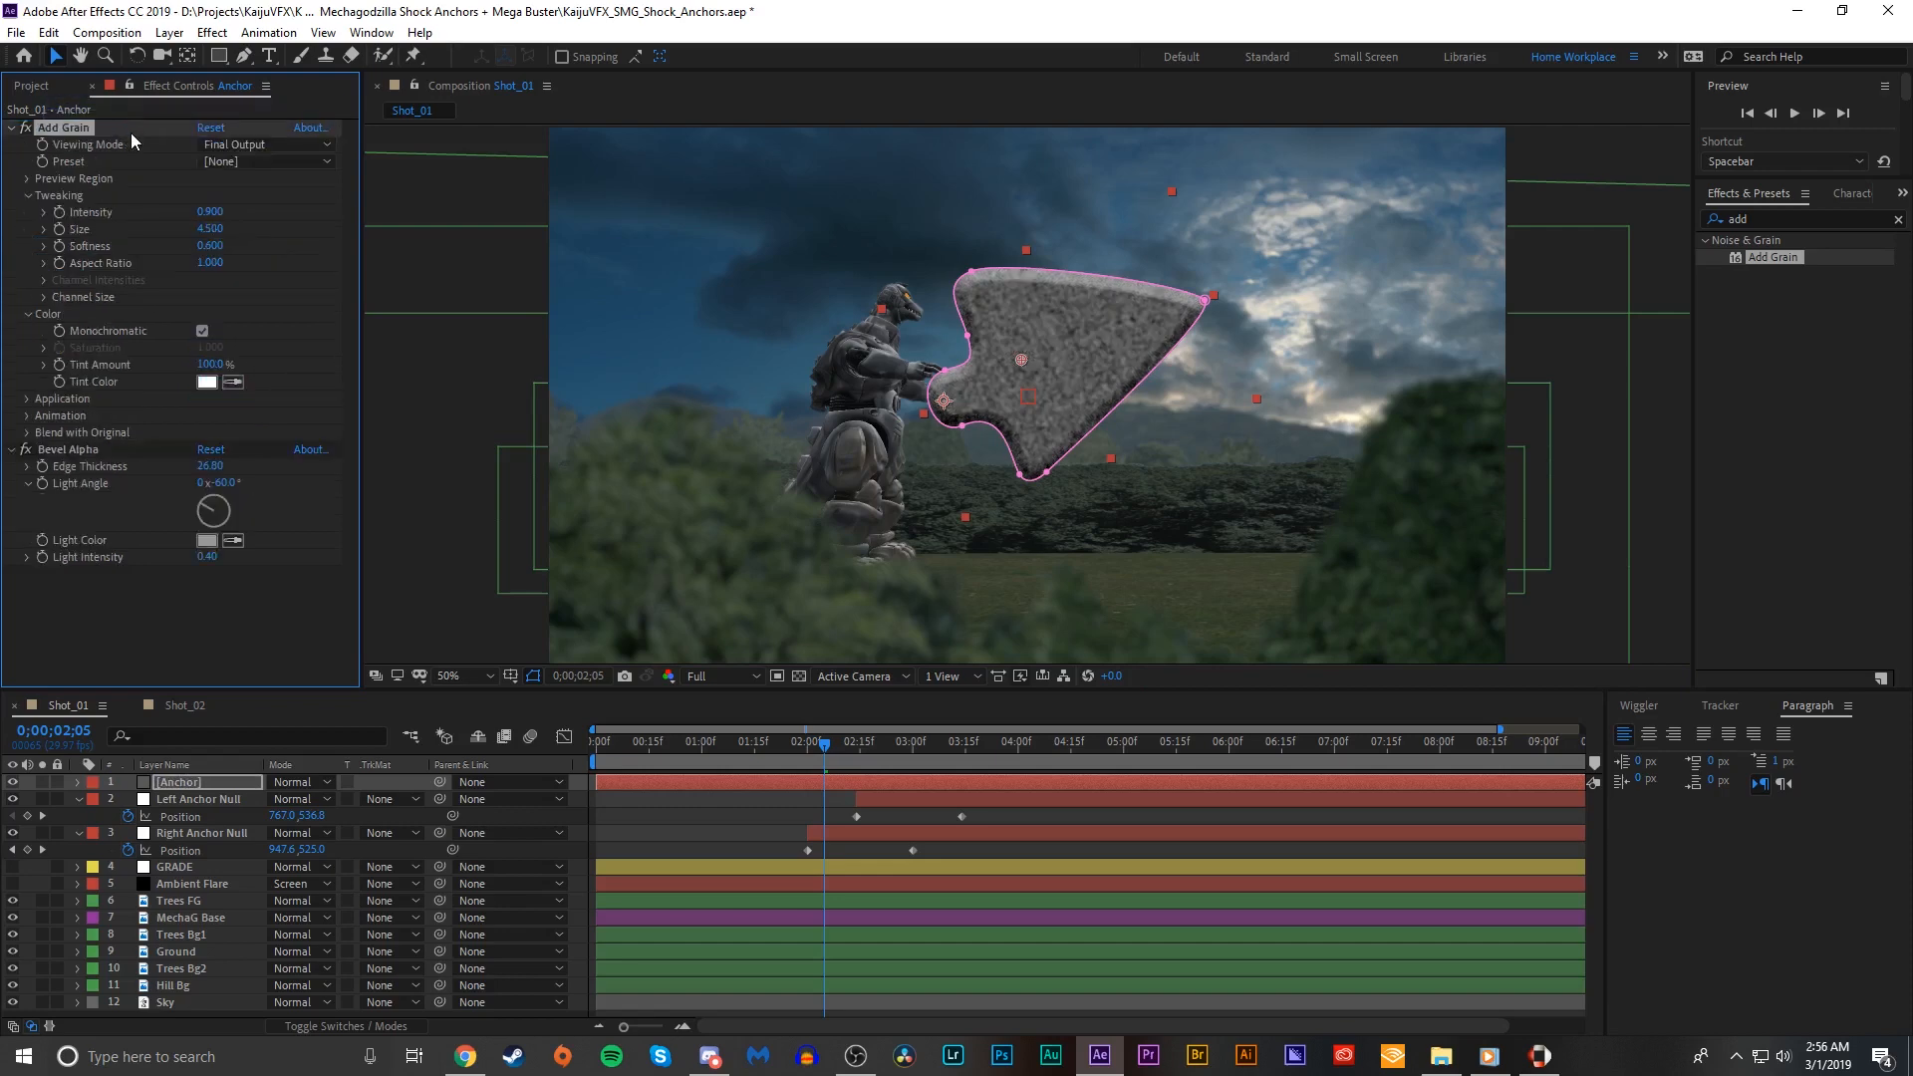
# Step: Scale the Anchor layer down to 7% so it fits the mecha's hand
pyautogui.click(230, 631)
pyautogui.scroll(-4, 1313, 458)
pyautogui.click(1324, 454)
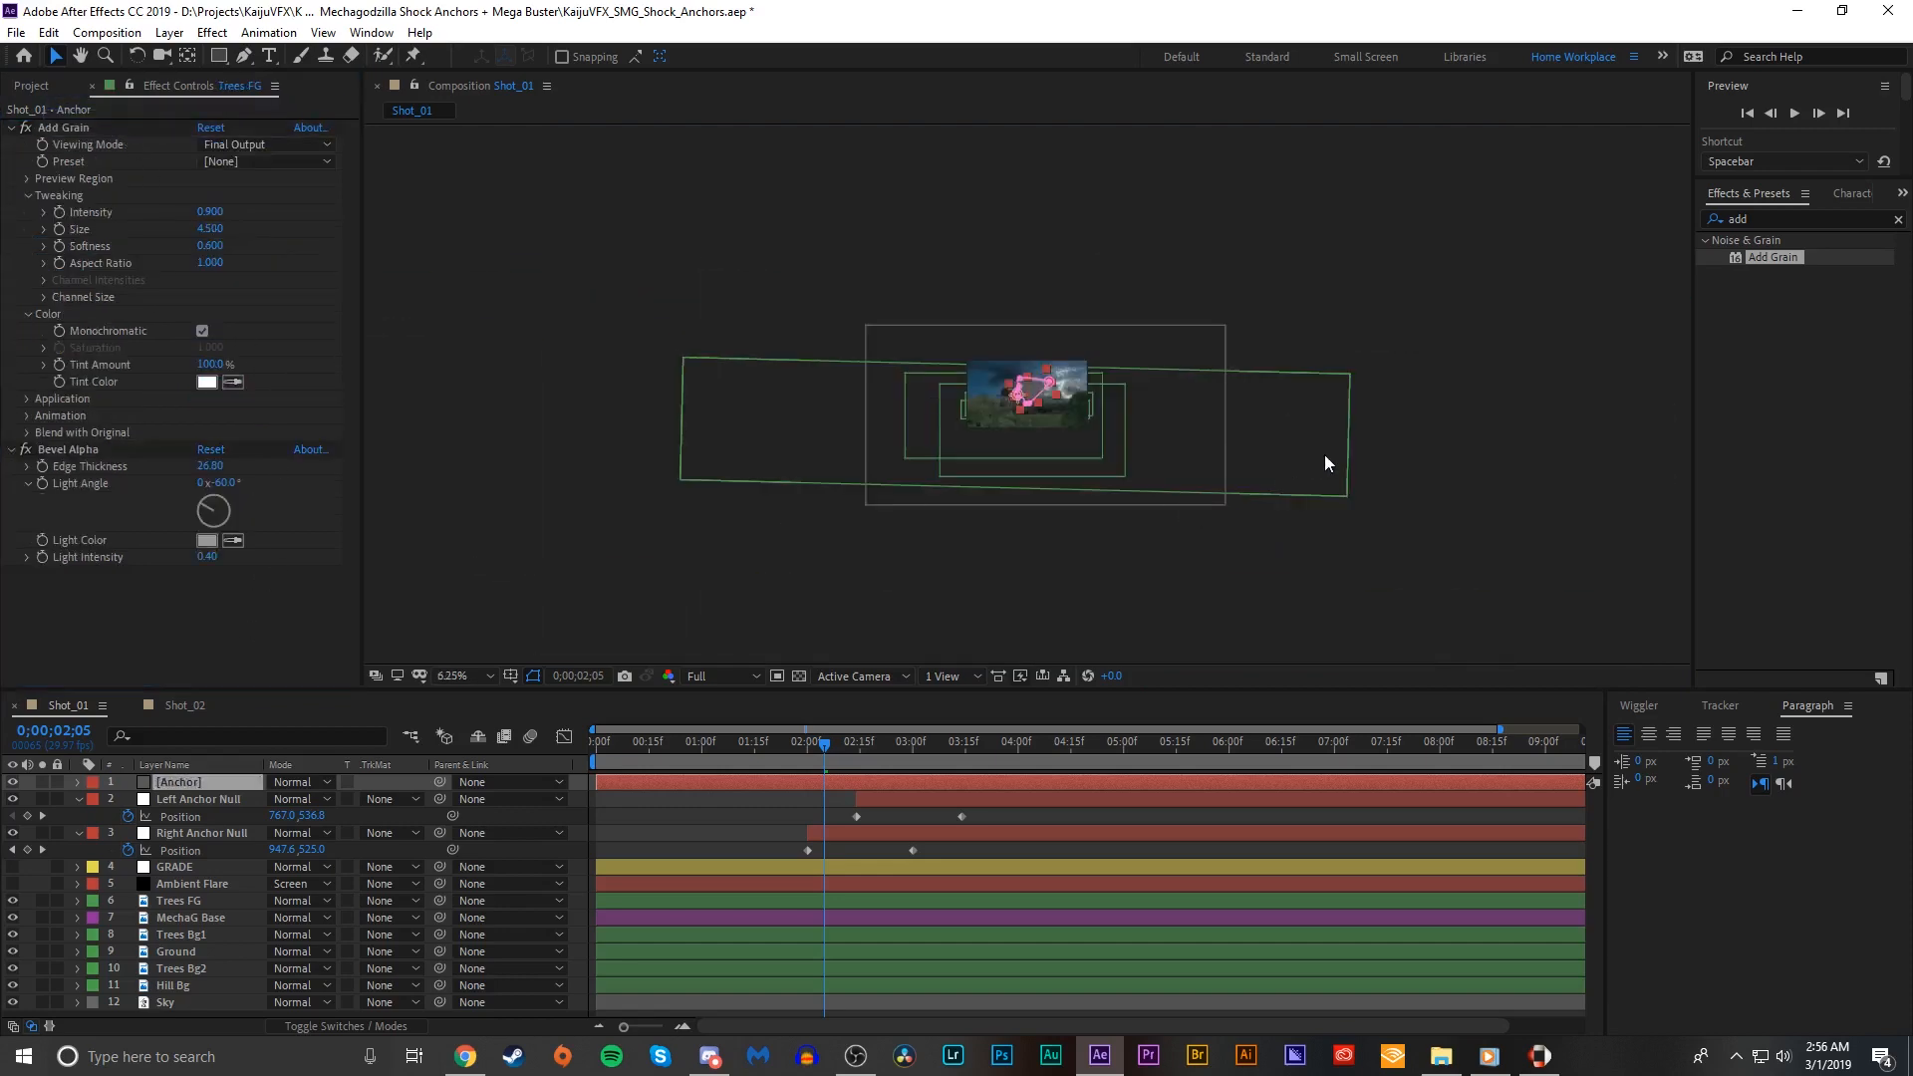
pyautogui.scroll(5, 1323, 455)
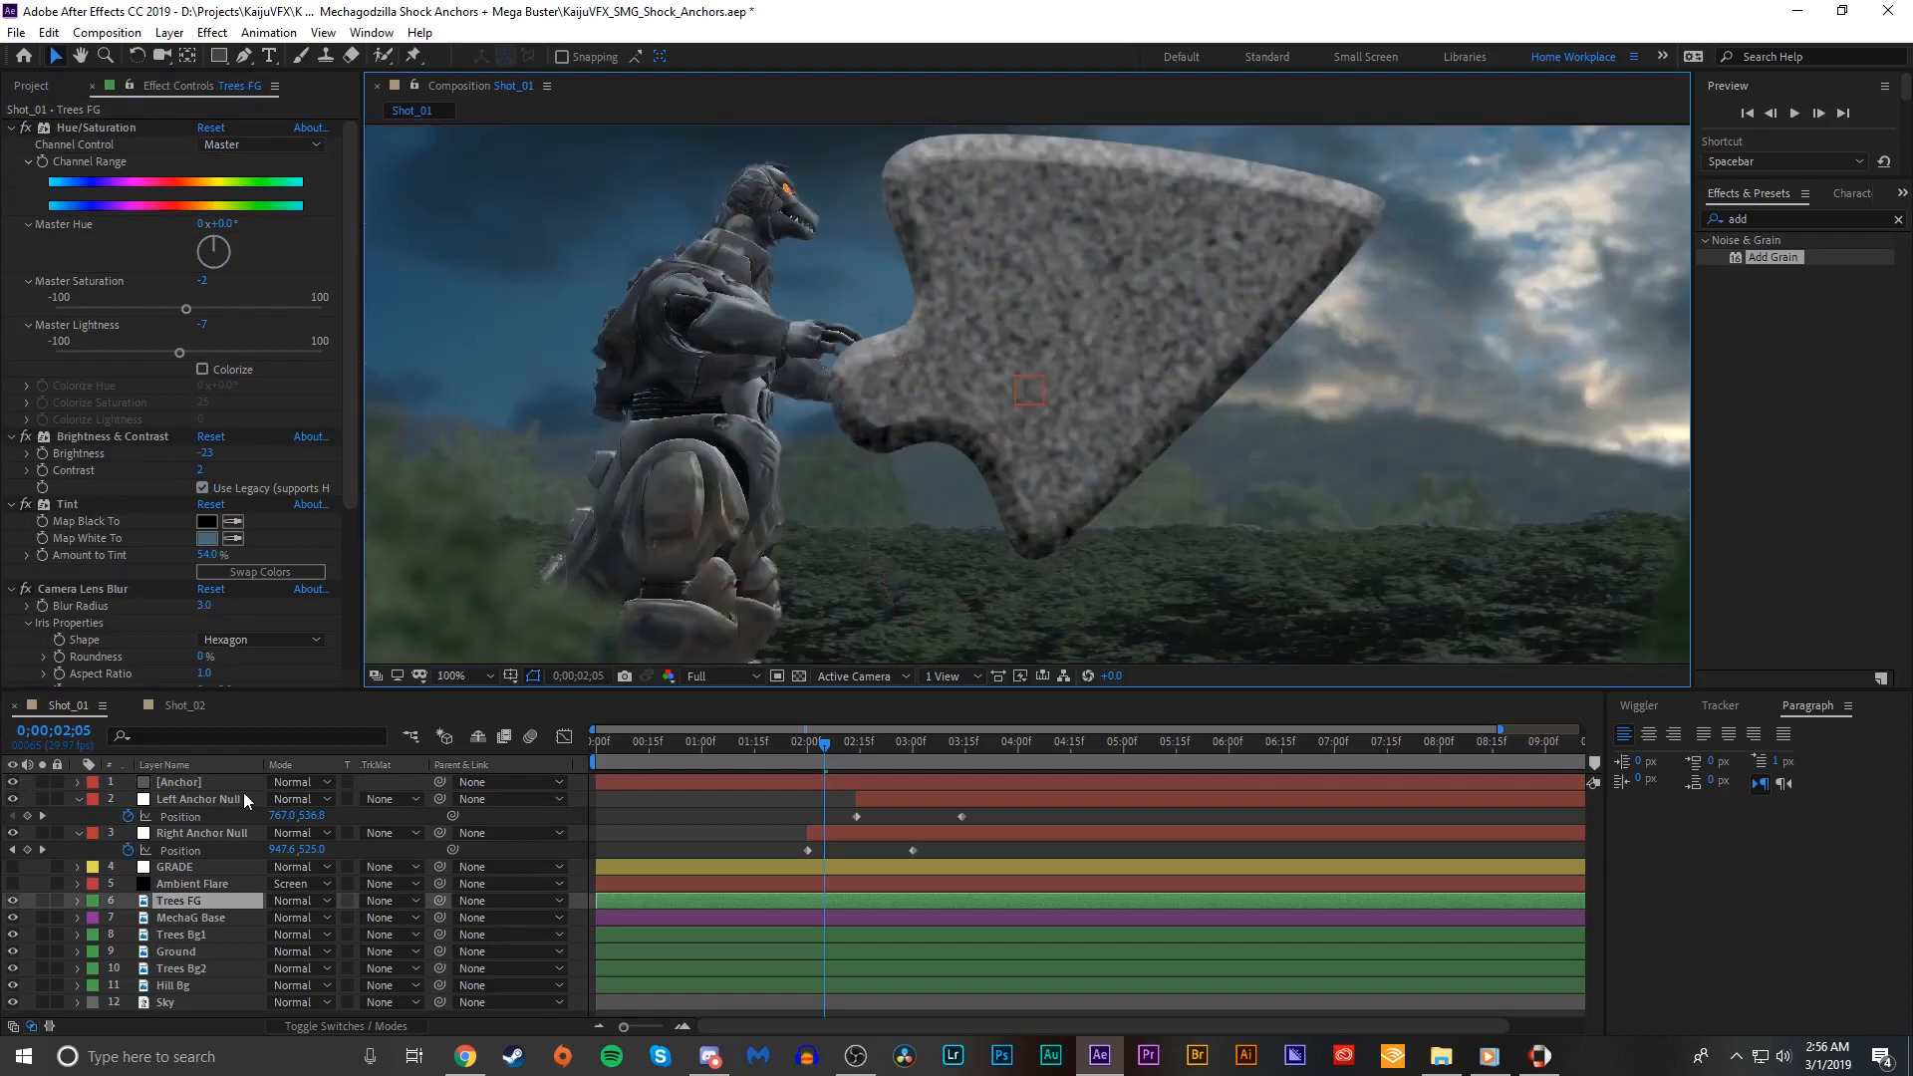
pyautogui.click(229, 781)
pyautogui.press('s')
pyautogui.moveTo(299, 799); pyautogui.dragTo(266, 817)
# Step: Rotate the small arrowhead and place it on the wrist of the mecha's upper hand at 0;00;02;00
pyautogui.scroll(1, 783, 423)
pyautogui.press('w')
pyautogui.moveTo(736, 390); pyautogui.dragTo(665, 307)
pyautogui.press('v')
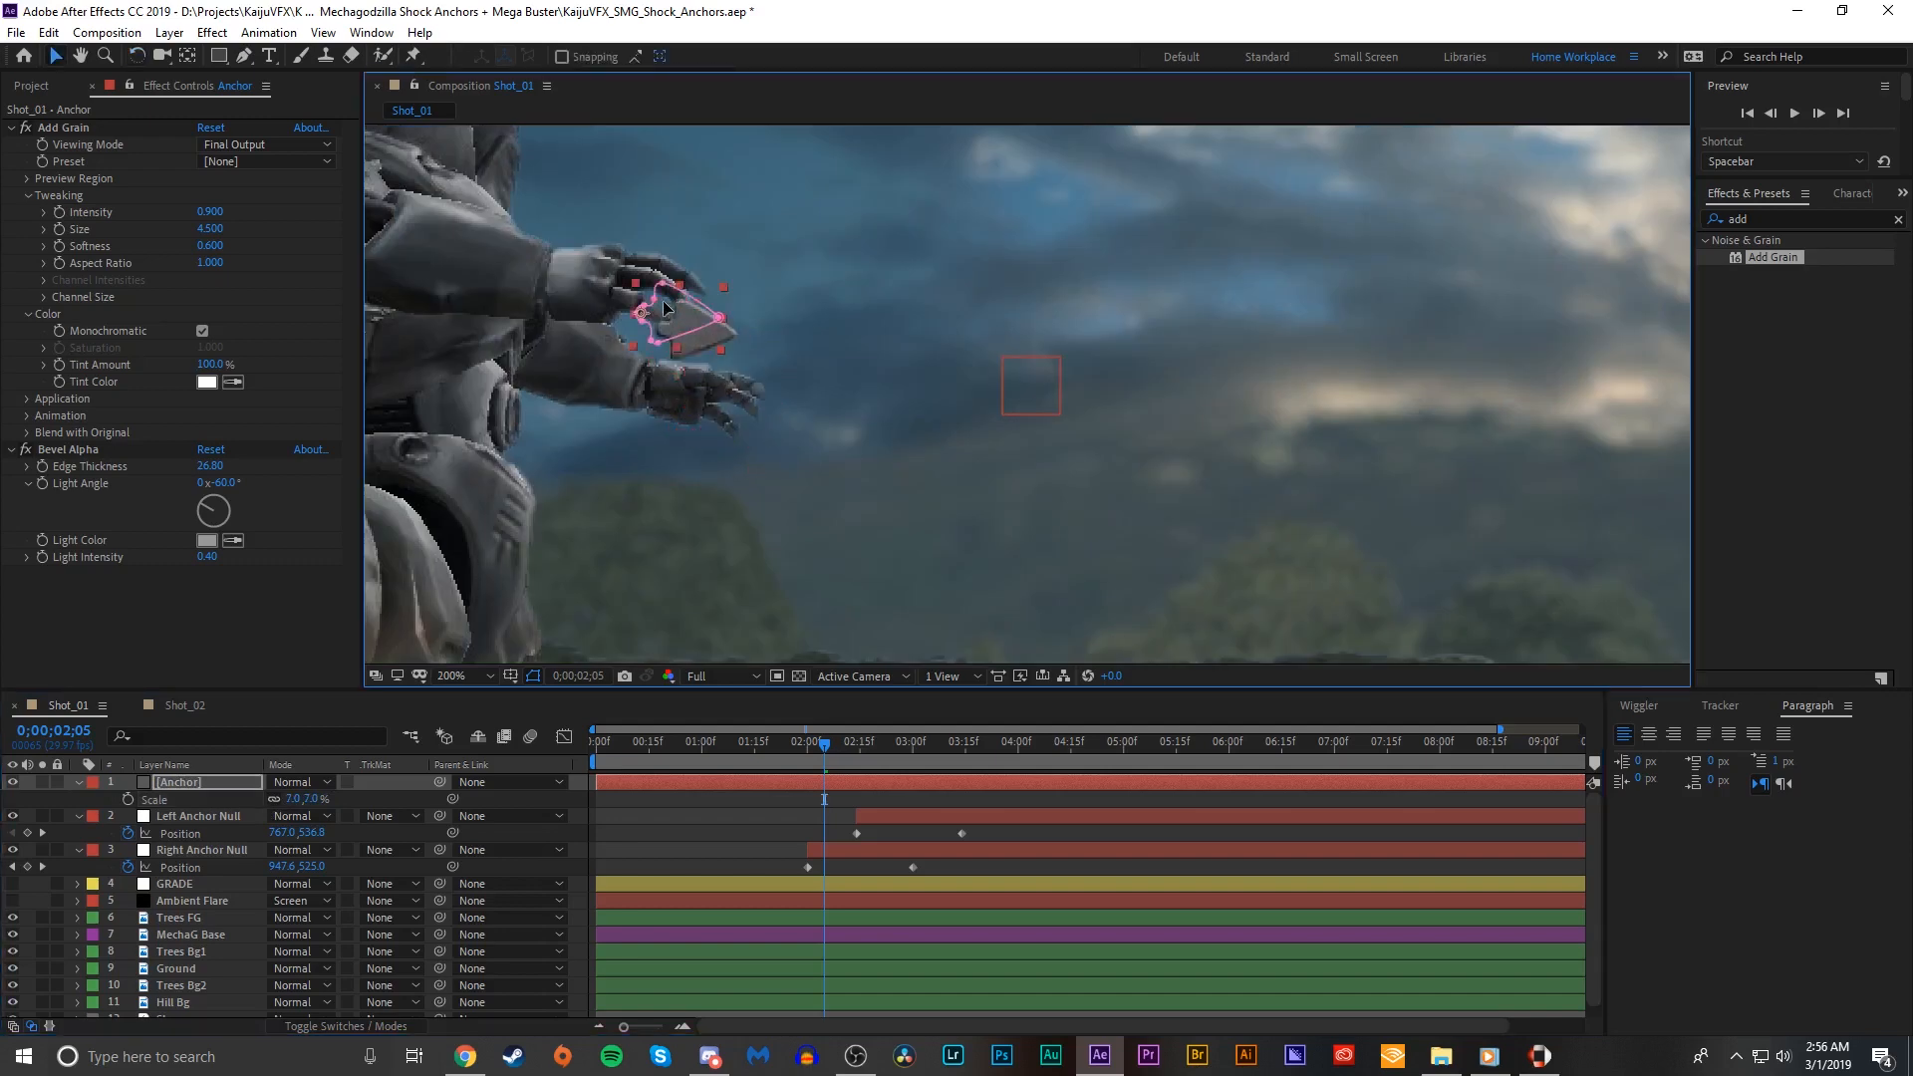
pyautogui.click(804, 745)
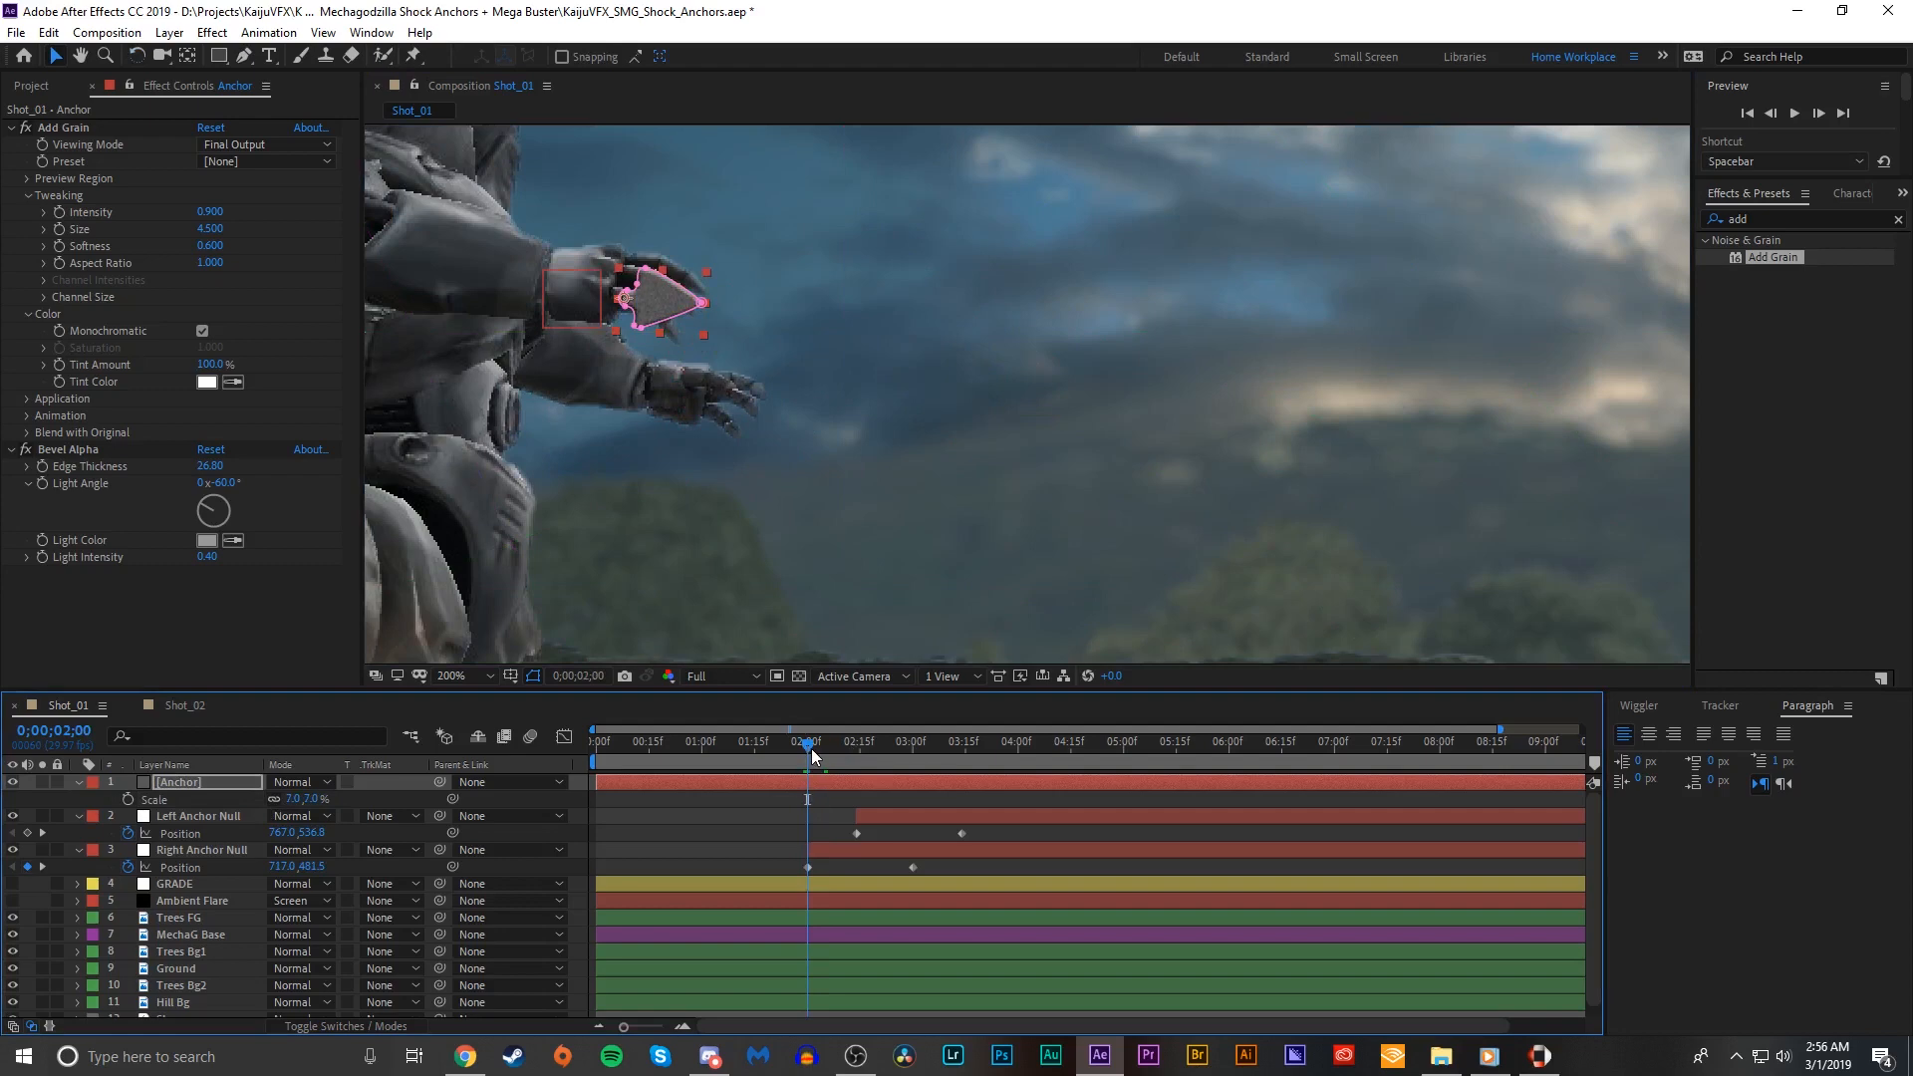
pyautogui.moveTo(625, 298); pyautogui.dragTo(601, 298)
pyautogui.press('w')
pyautogui.moveTo(577, 288); pyautogui.dragTo(588, 289)
pyautogui.press('v')
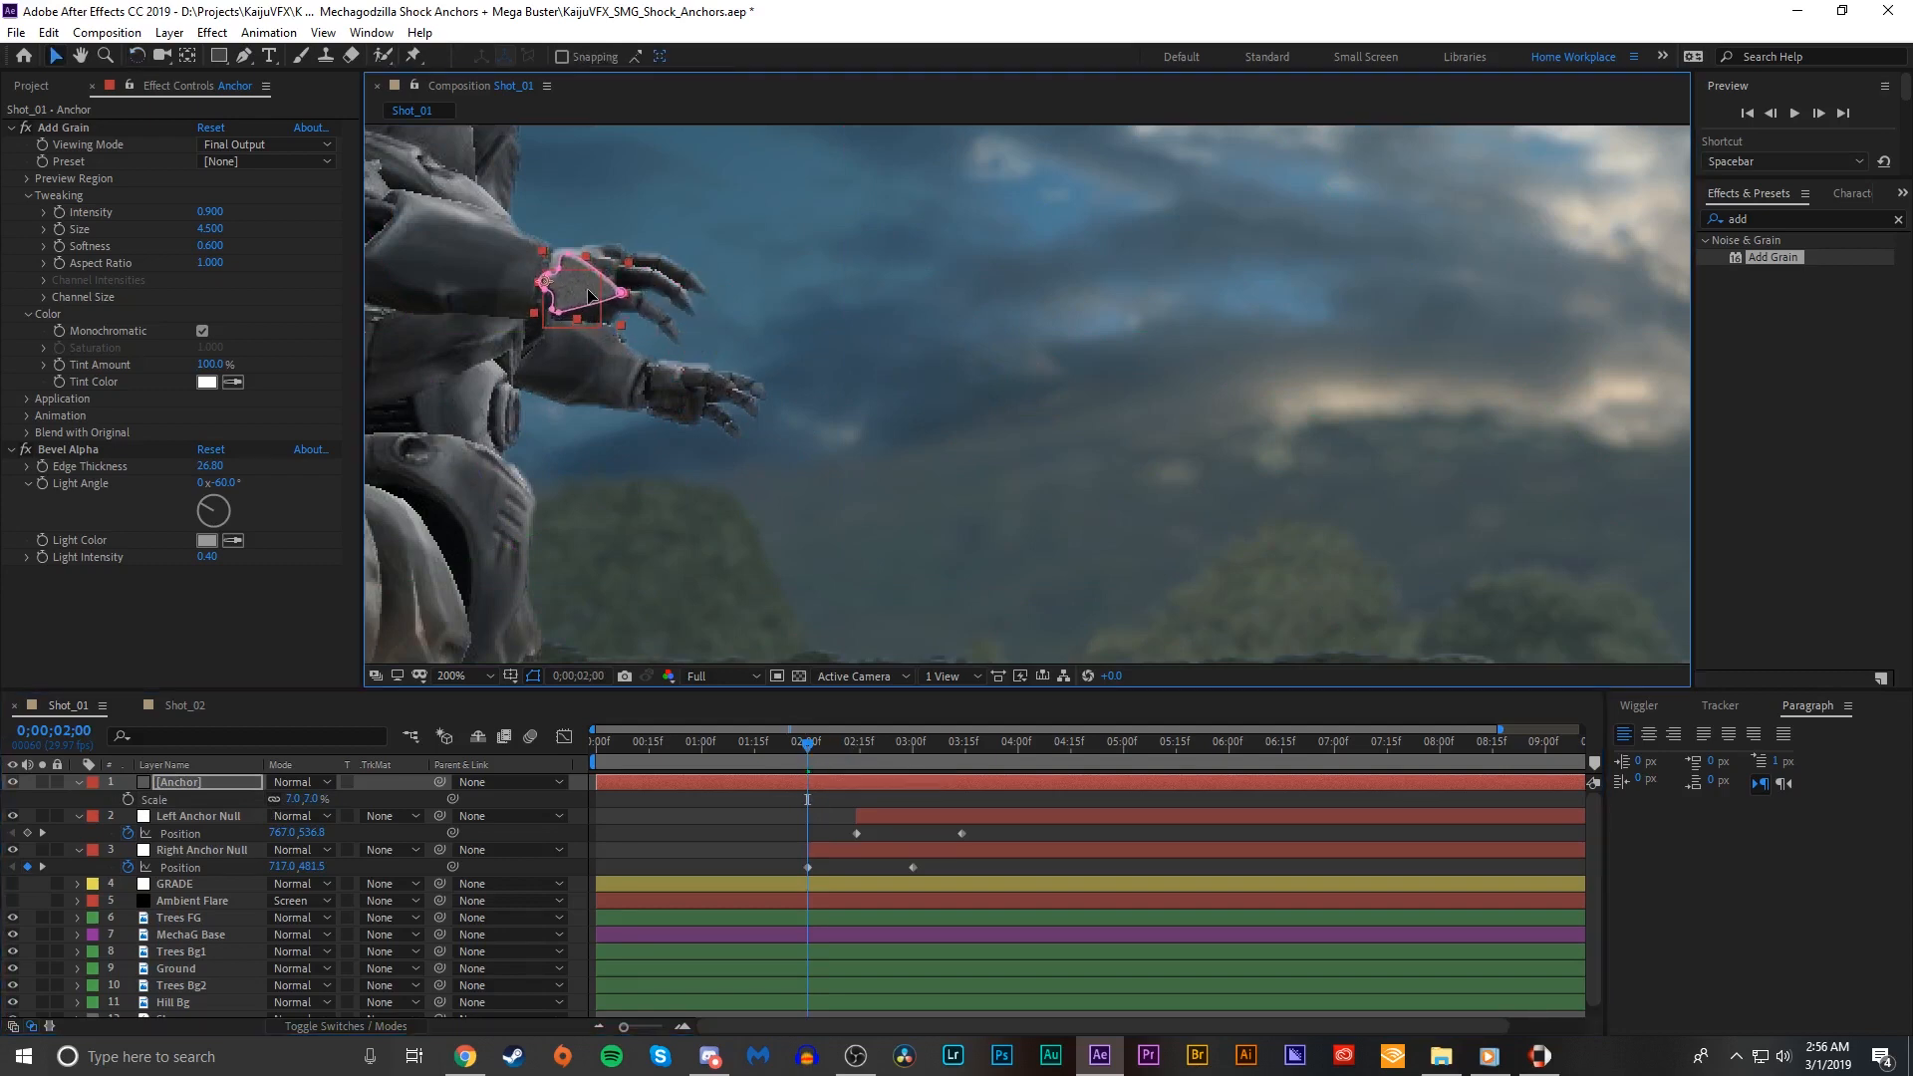
# Step: Trim the Anchor layer's start to 0;00;02;00 and parent it to Right Anchor Null
pyautogui.click(772, 800)
pyautogui.scroll(-1, 849, 307)
pyautogui.scroll(1, 849, 307)
pyautogui.click(767, 782)
pyautogui.scroll(-1, 891, 430)
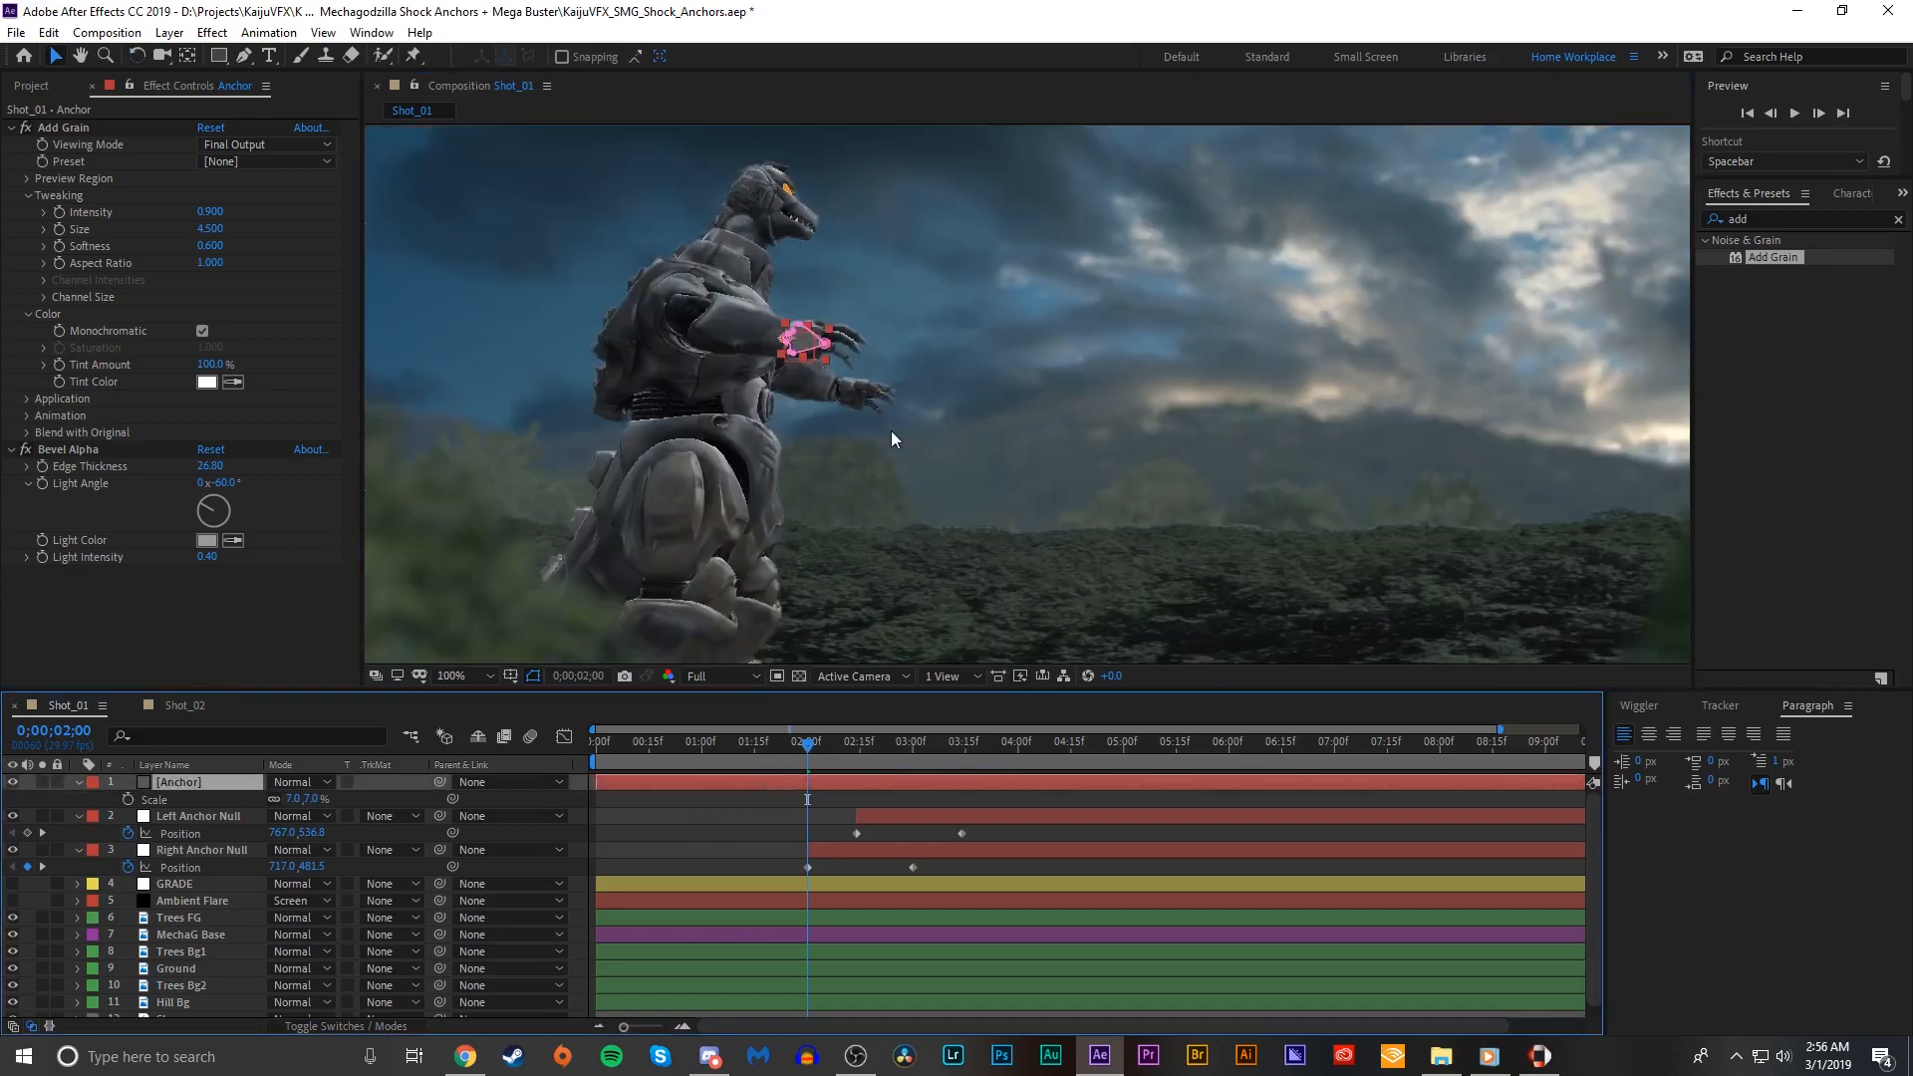
pyautogui.scroll(1, 875, 355)
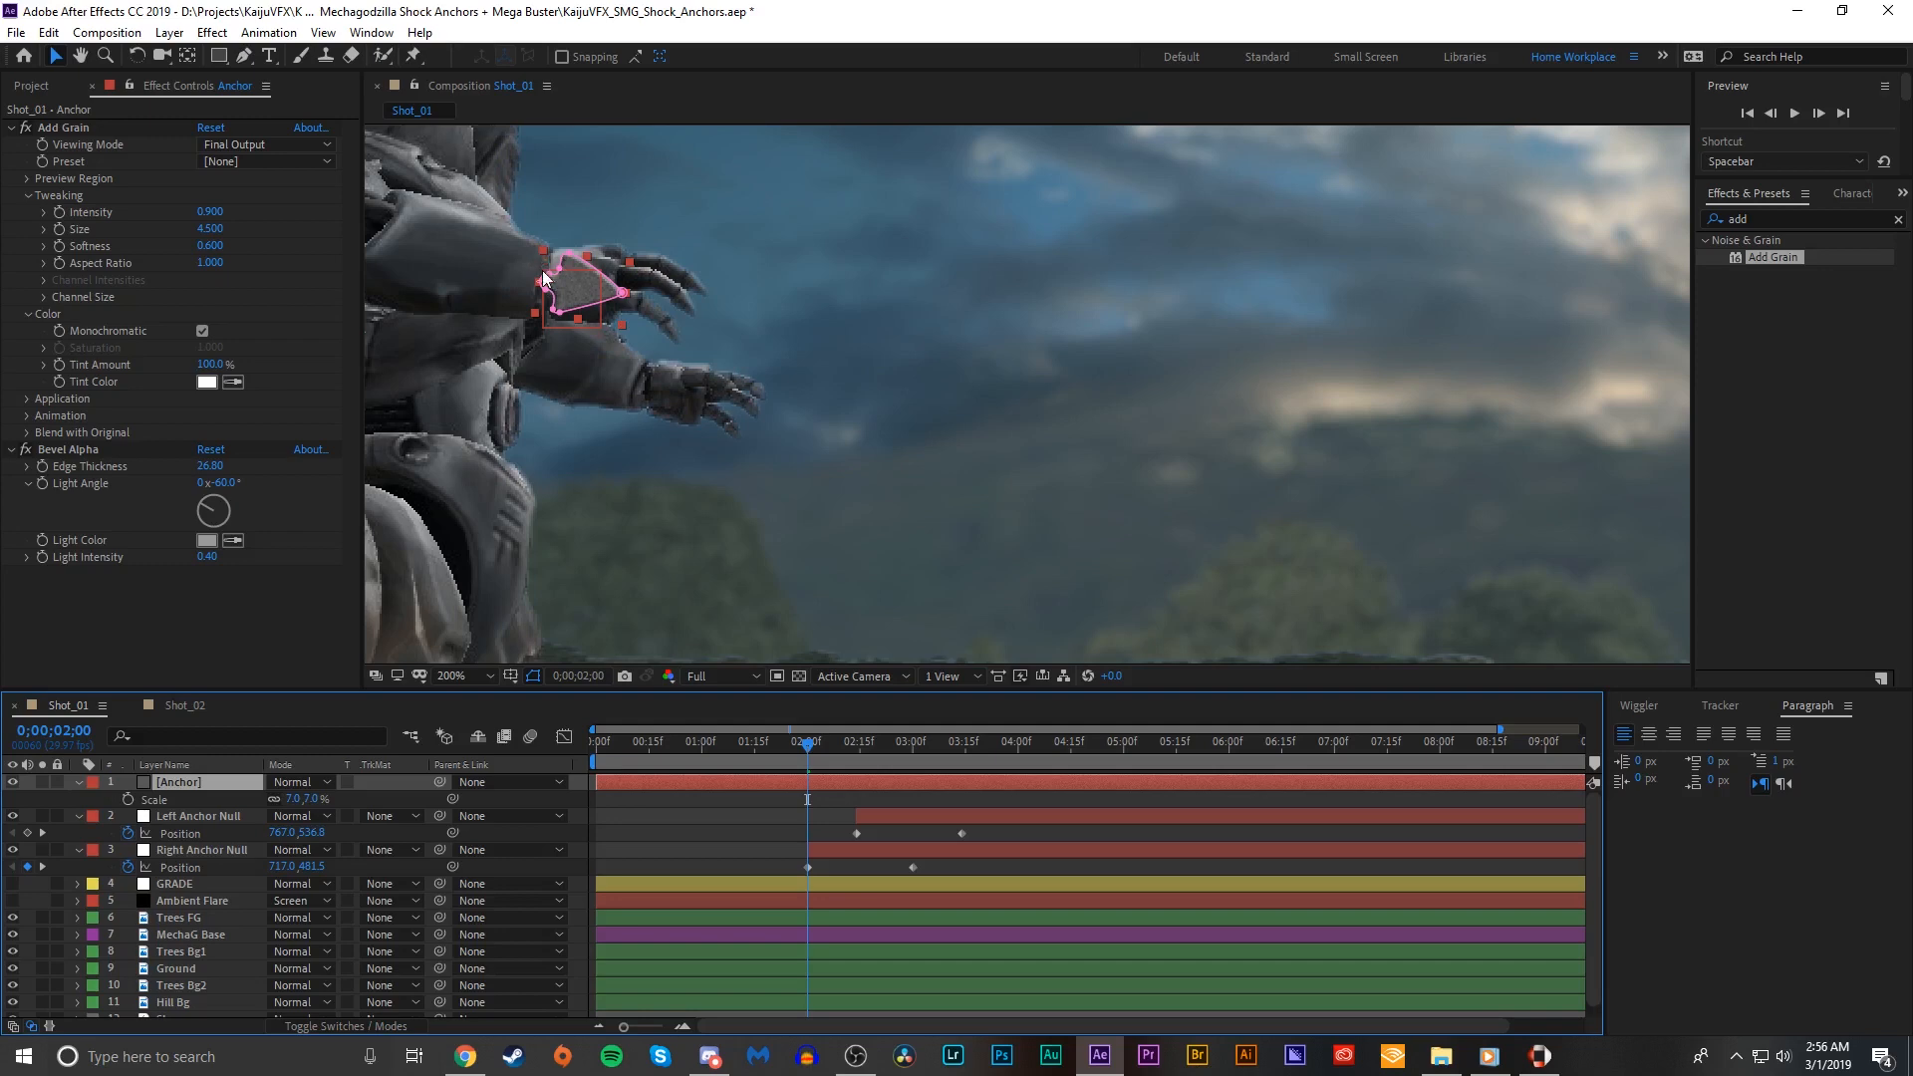
pyautogui.moveTo(592, 776); pyautogui.dragTo(799, 782)
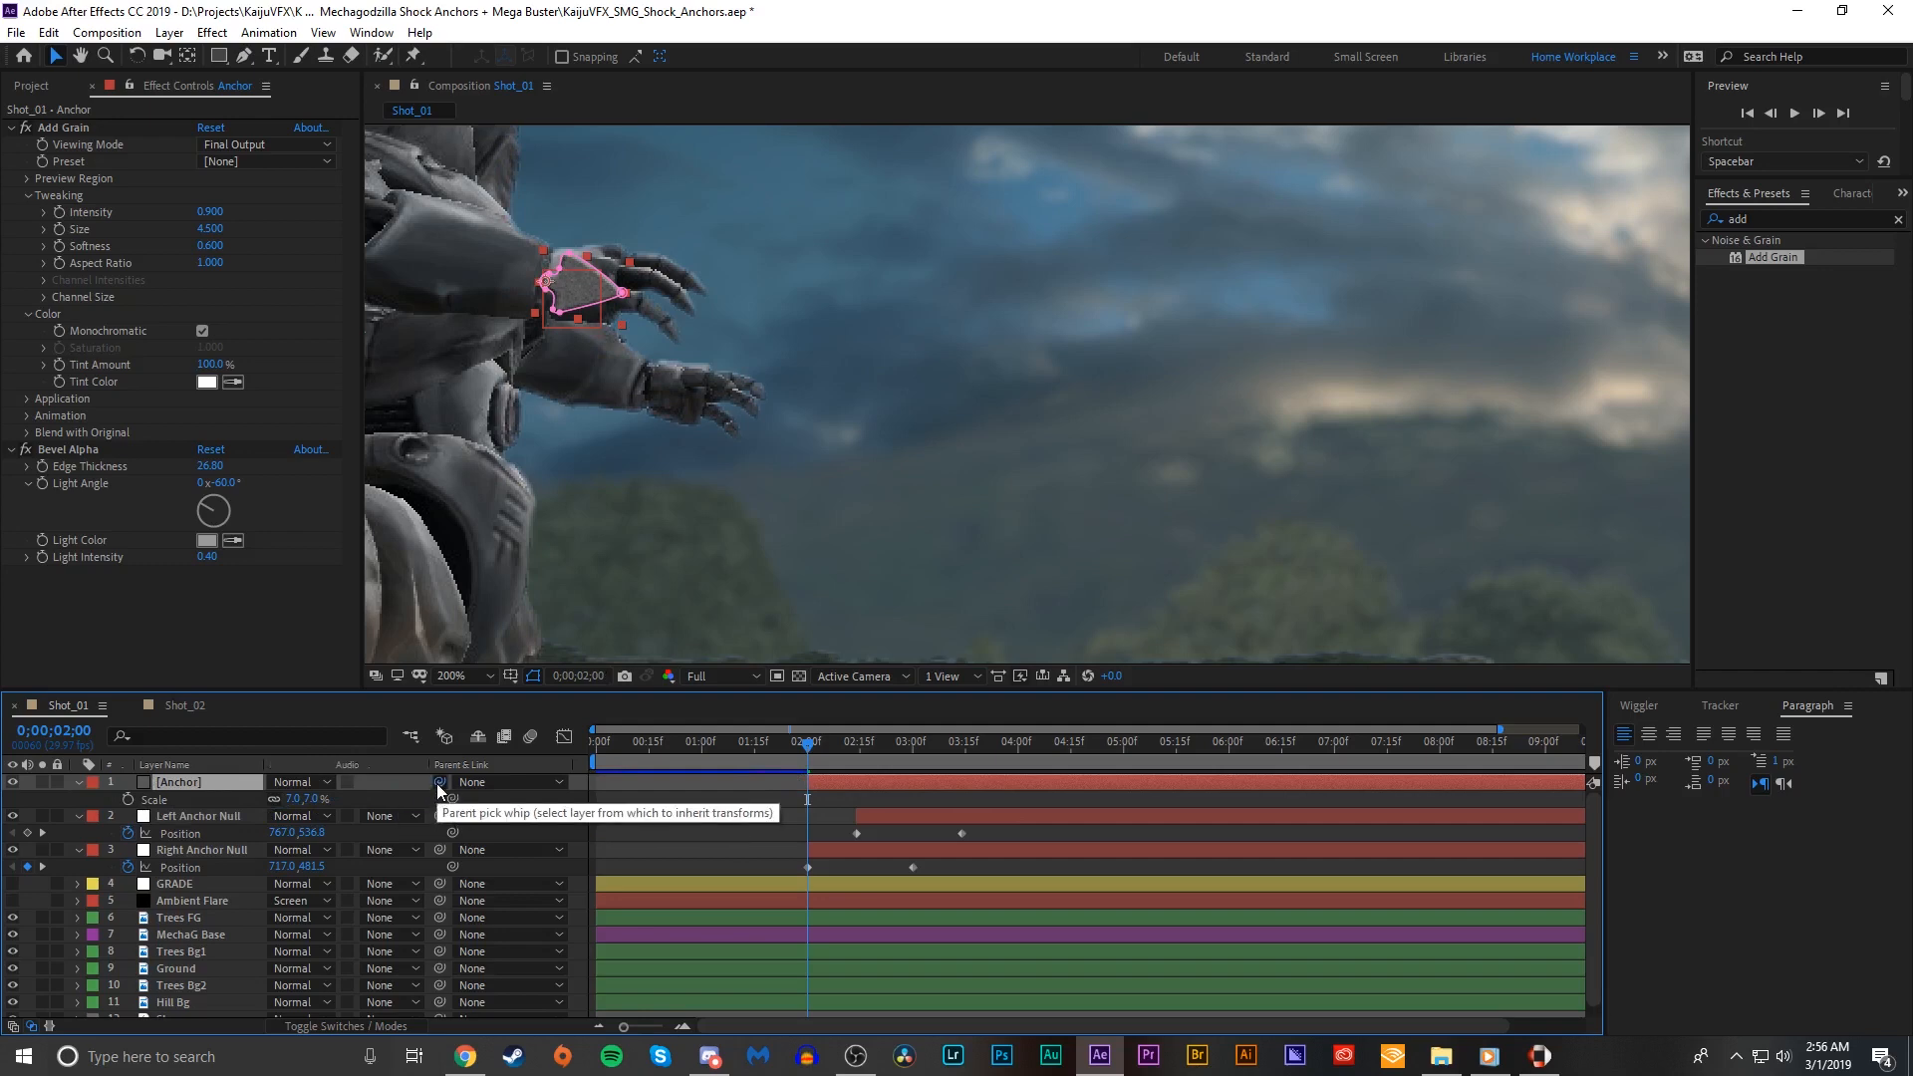
pyautogui.moveTo(271, 805); pyautogui.dragTo(224, 851)
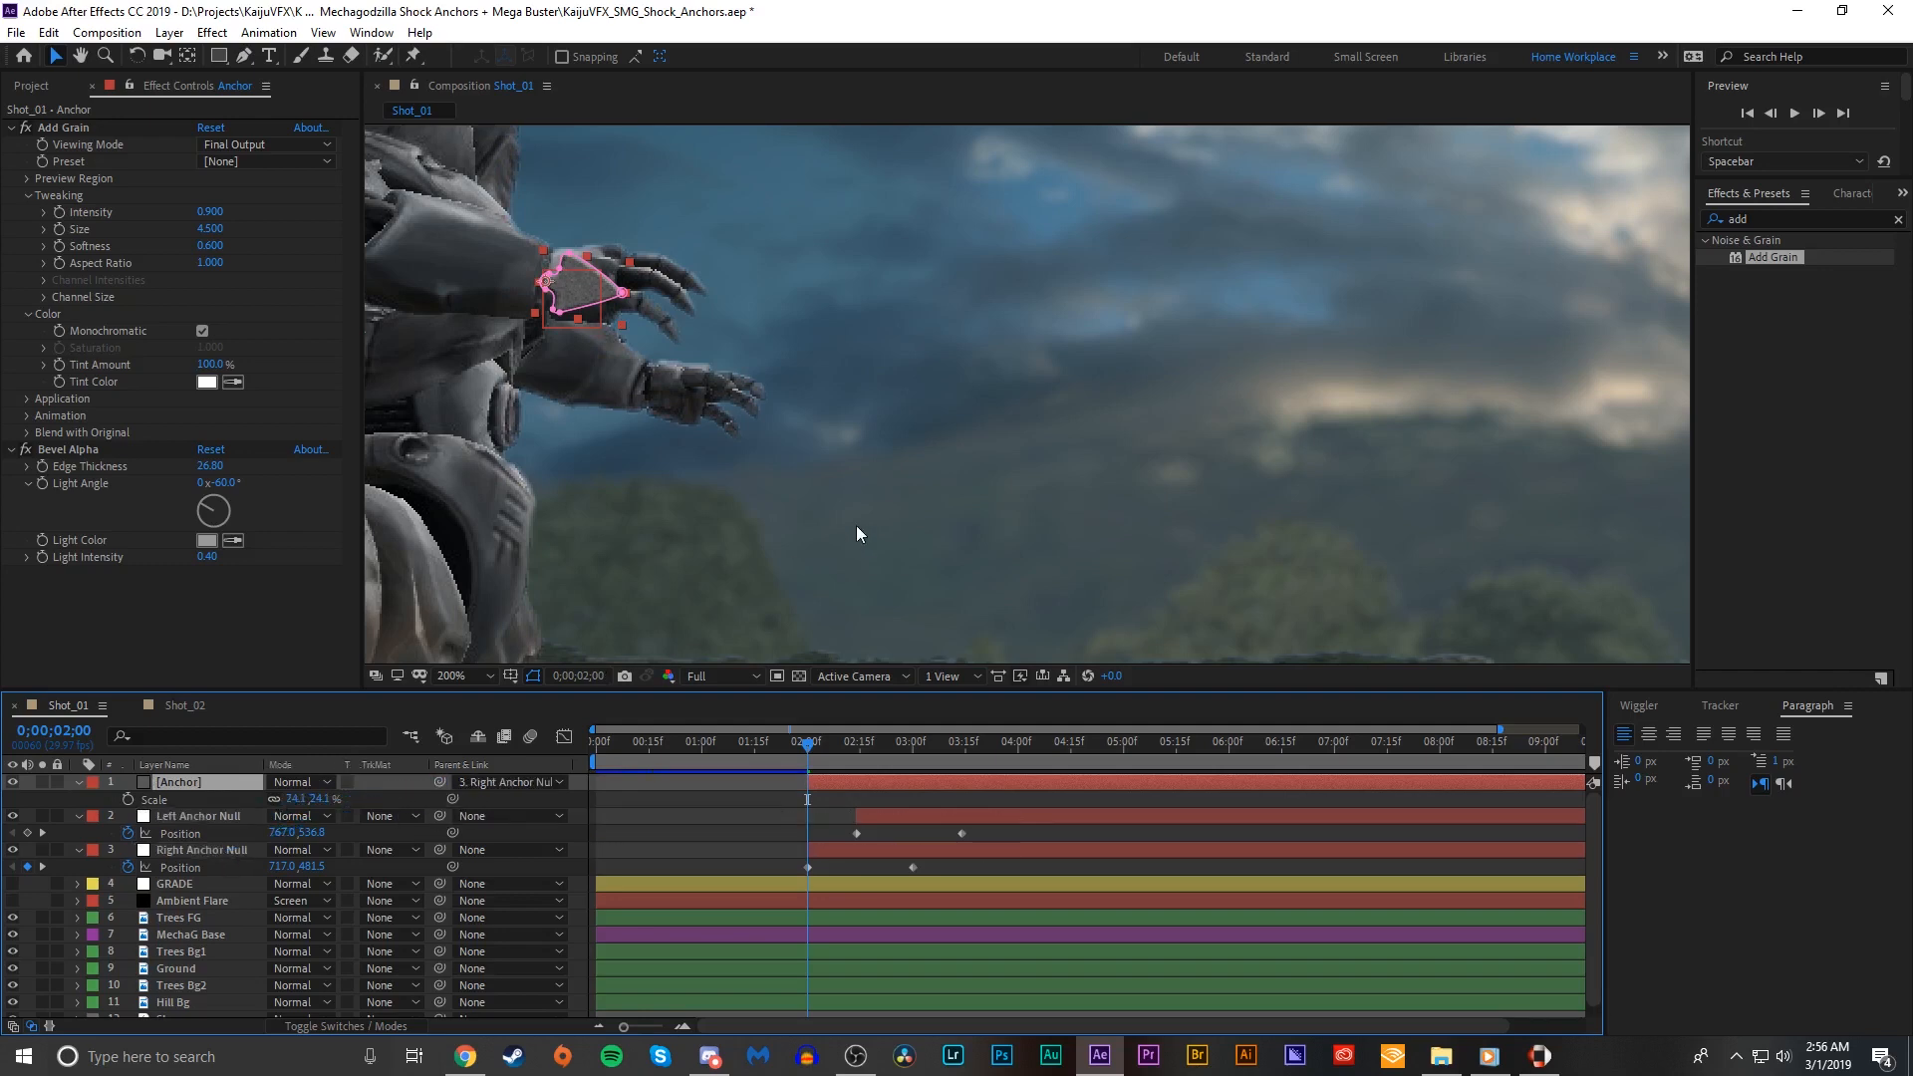
# Step: Preview the anchor's launch and, at about 0;00;02;09, rotate the arrowhead so its tip points along the flight path
pyautogui.press(',')
pyautogui.moveTo(813, 757); pyautogui.dragTo(835, 757)
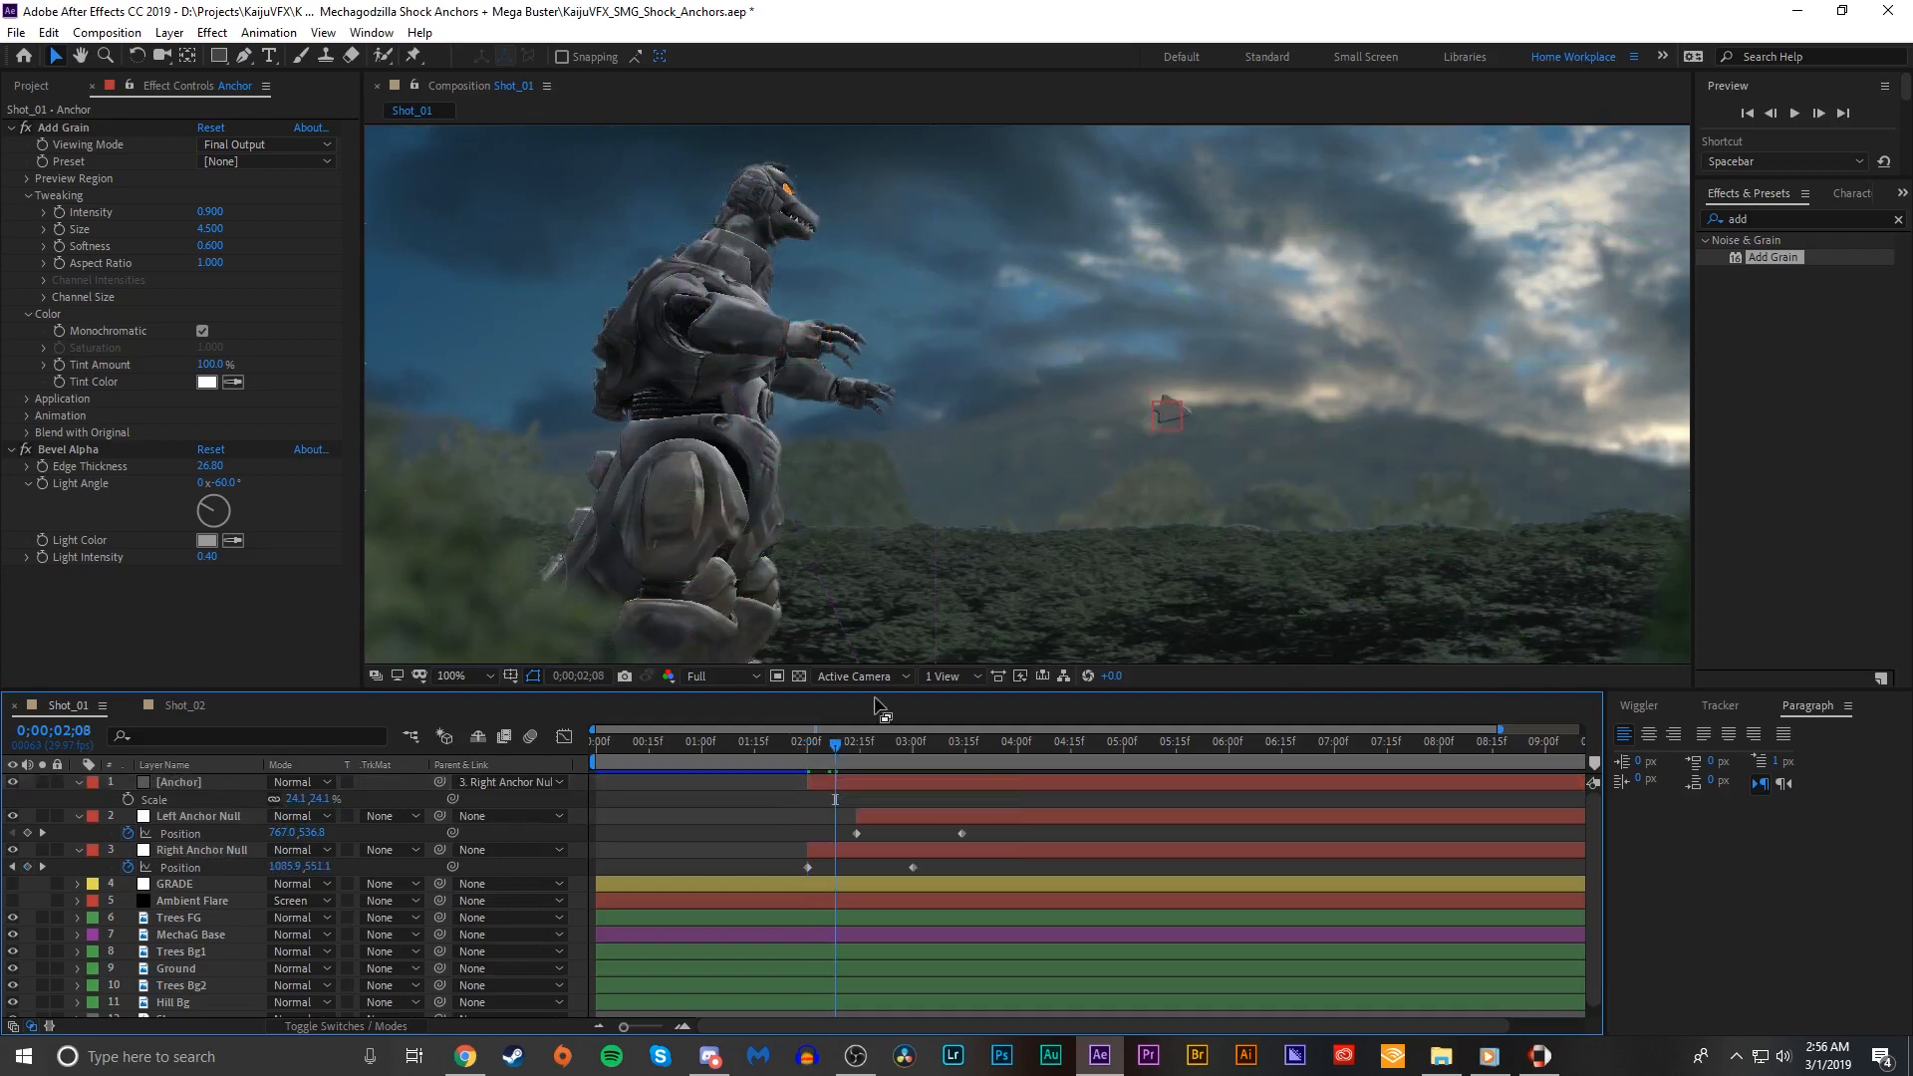
pyautogui.press(',')
pyautogui.click(810, 755)
pyautogui.press('space')
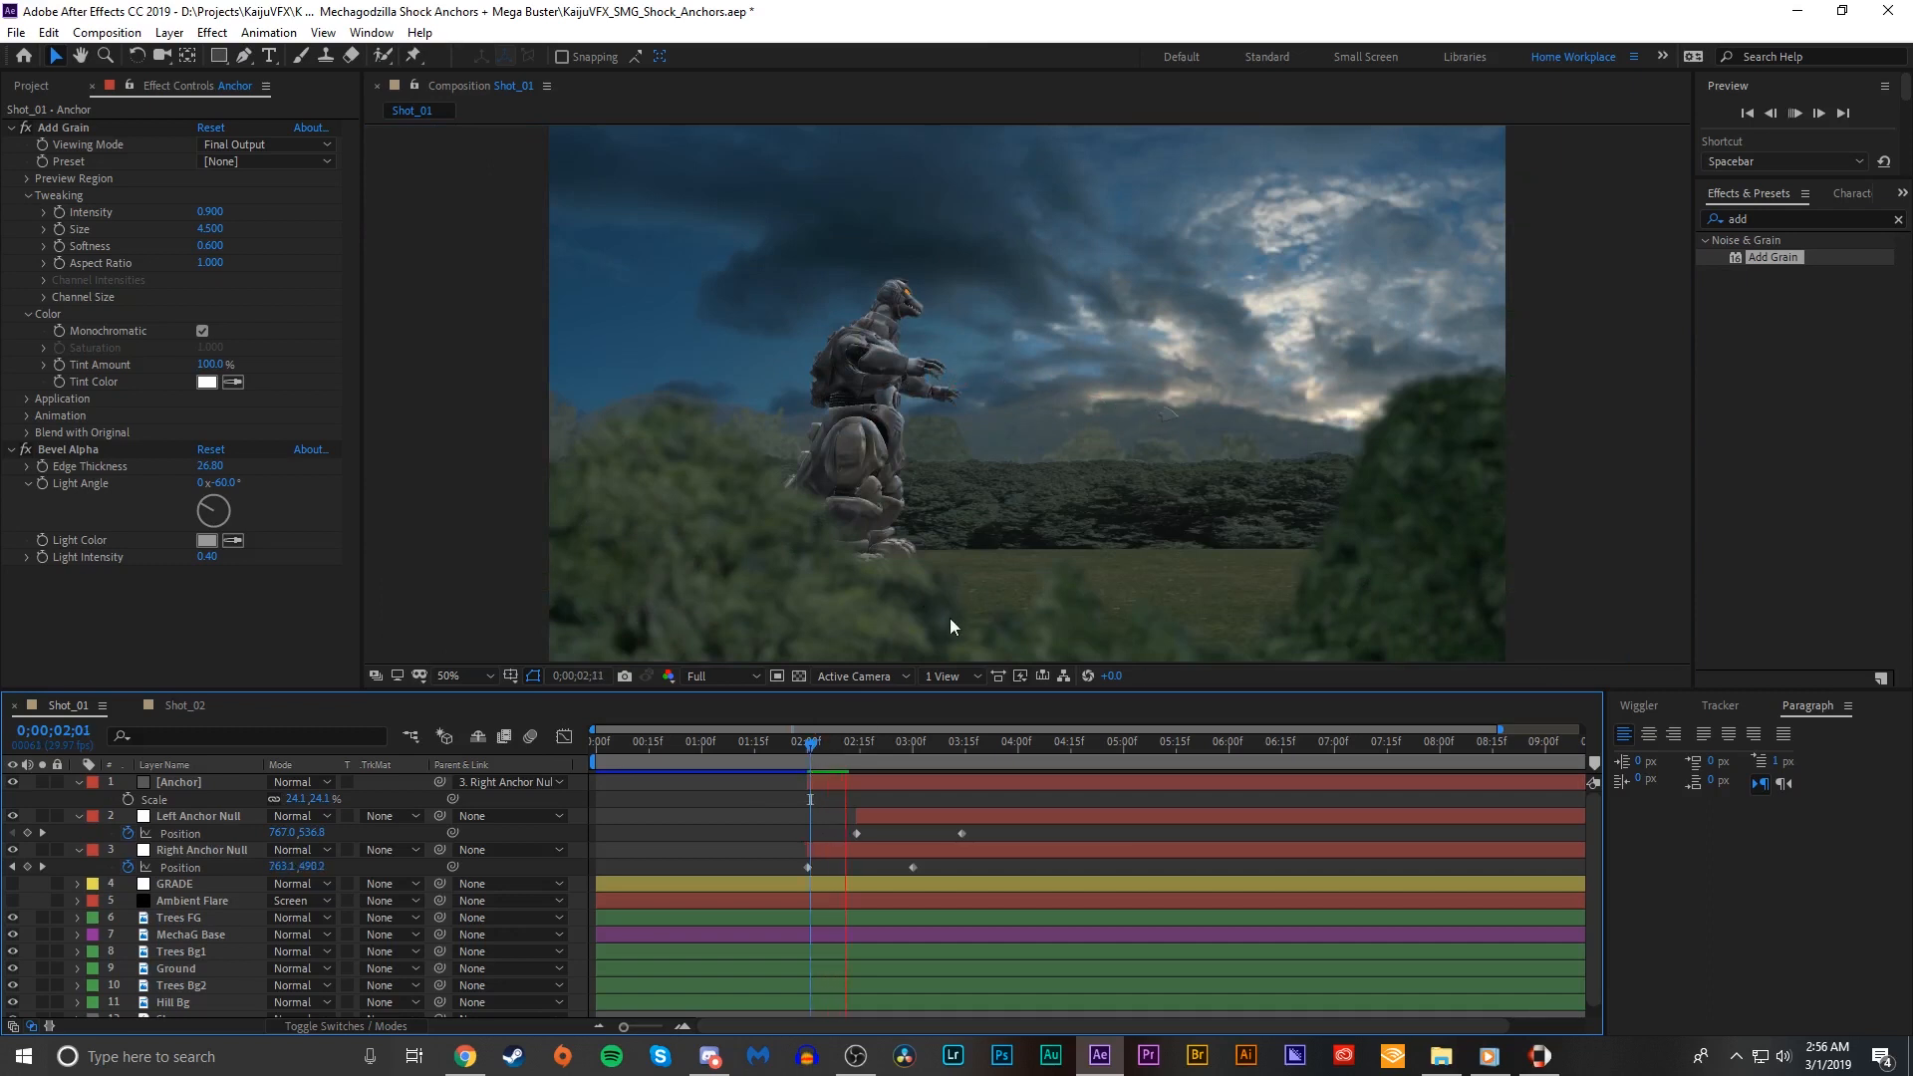
pyautogui.moveTo(809, 754); pyautogui.dragTo(845, 750)
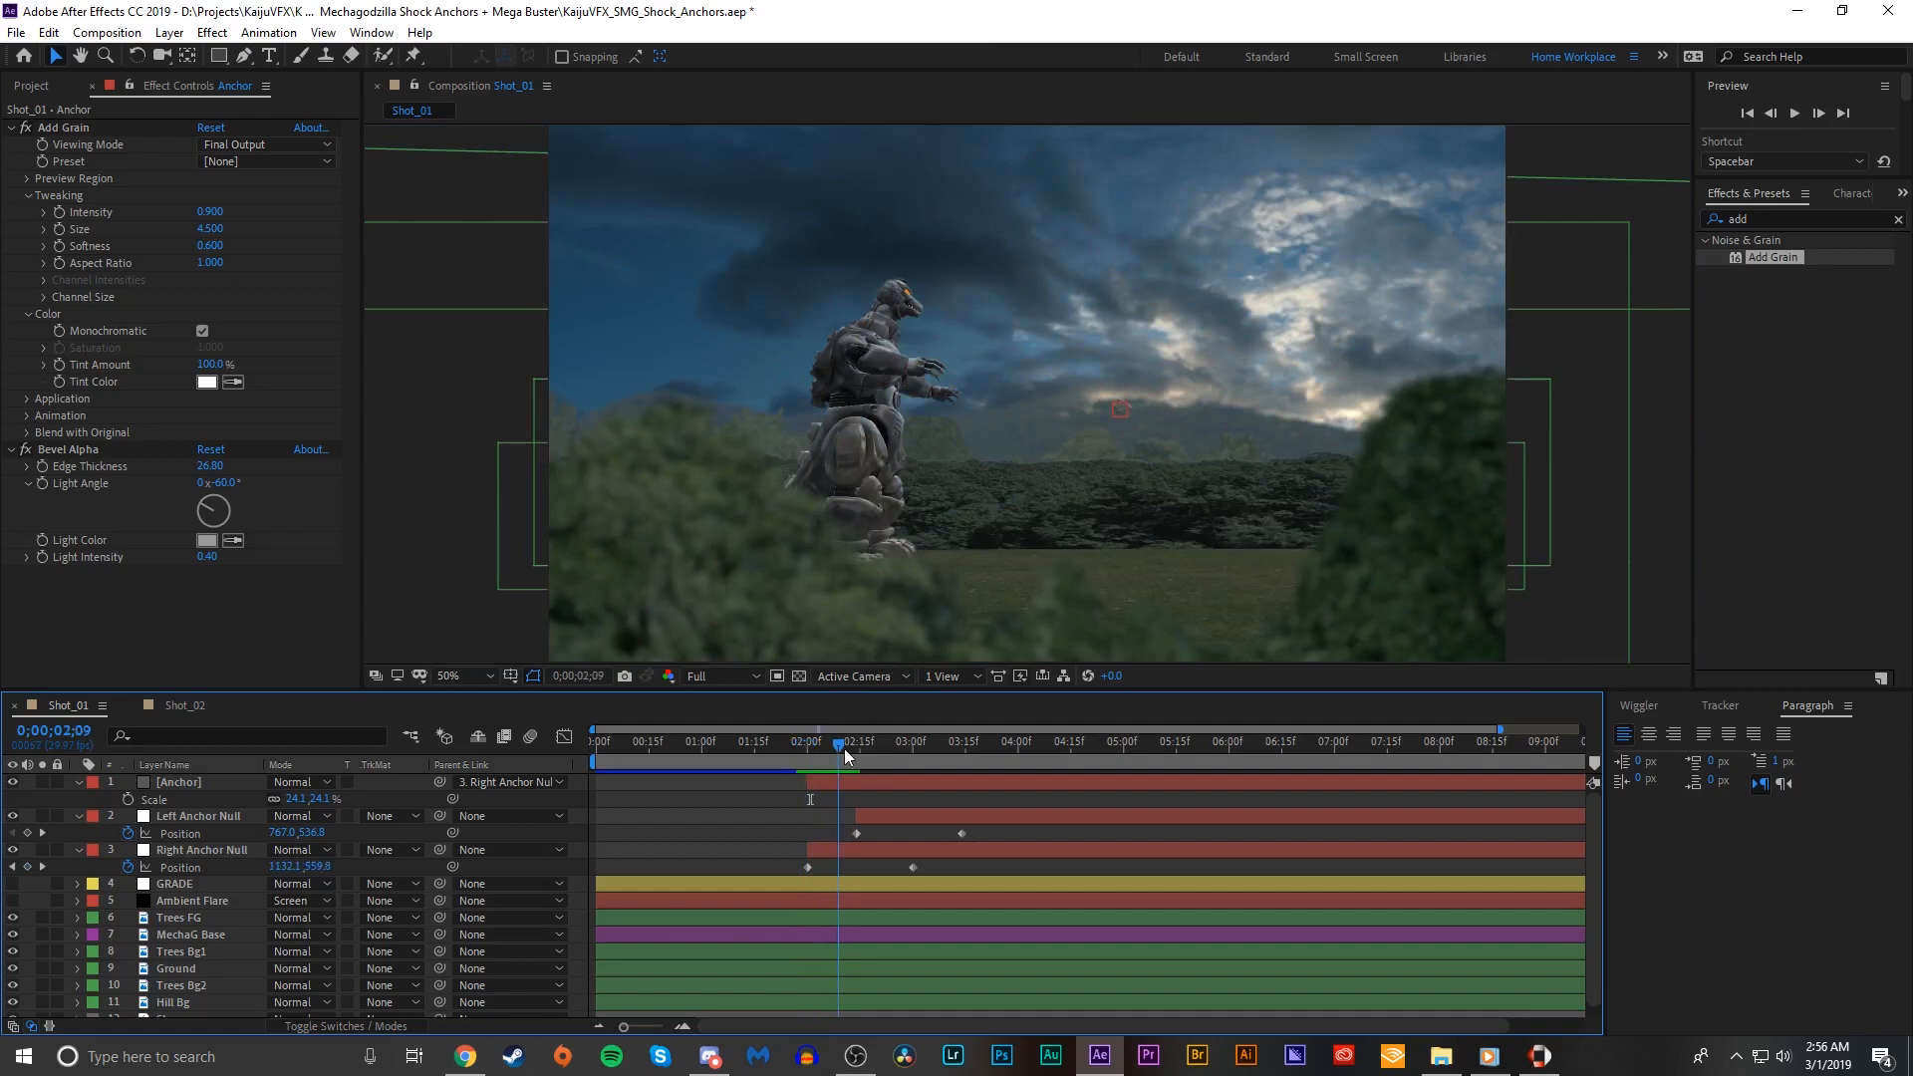
pyautogui.scroll(4, 1196, 499)
pyautogui.press('w')
pyautogui.click(1432, 454)
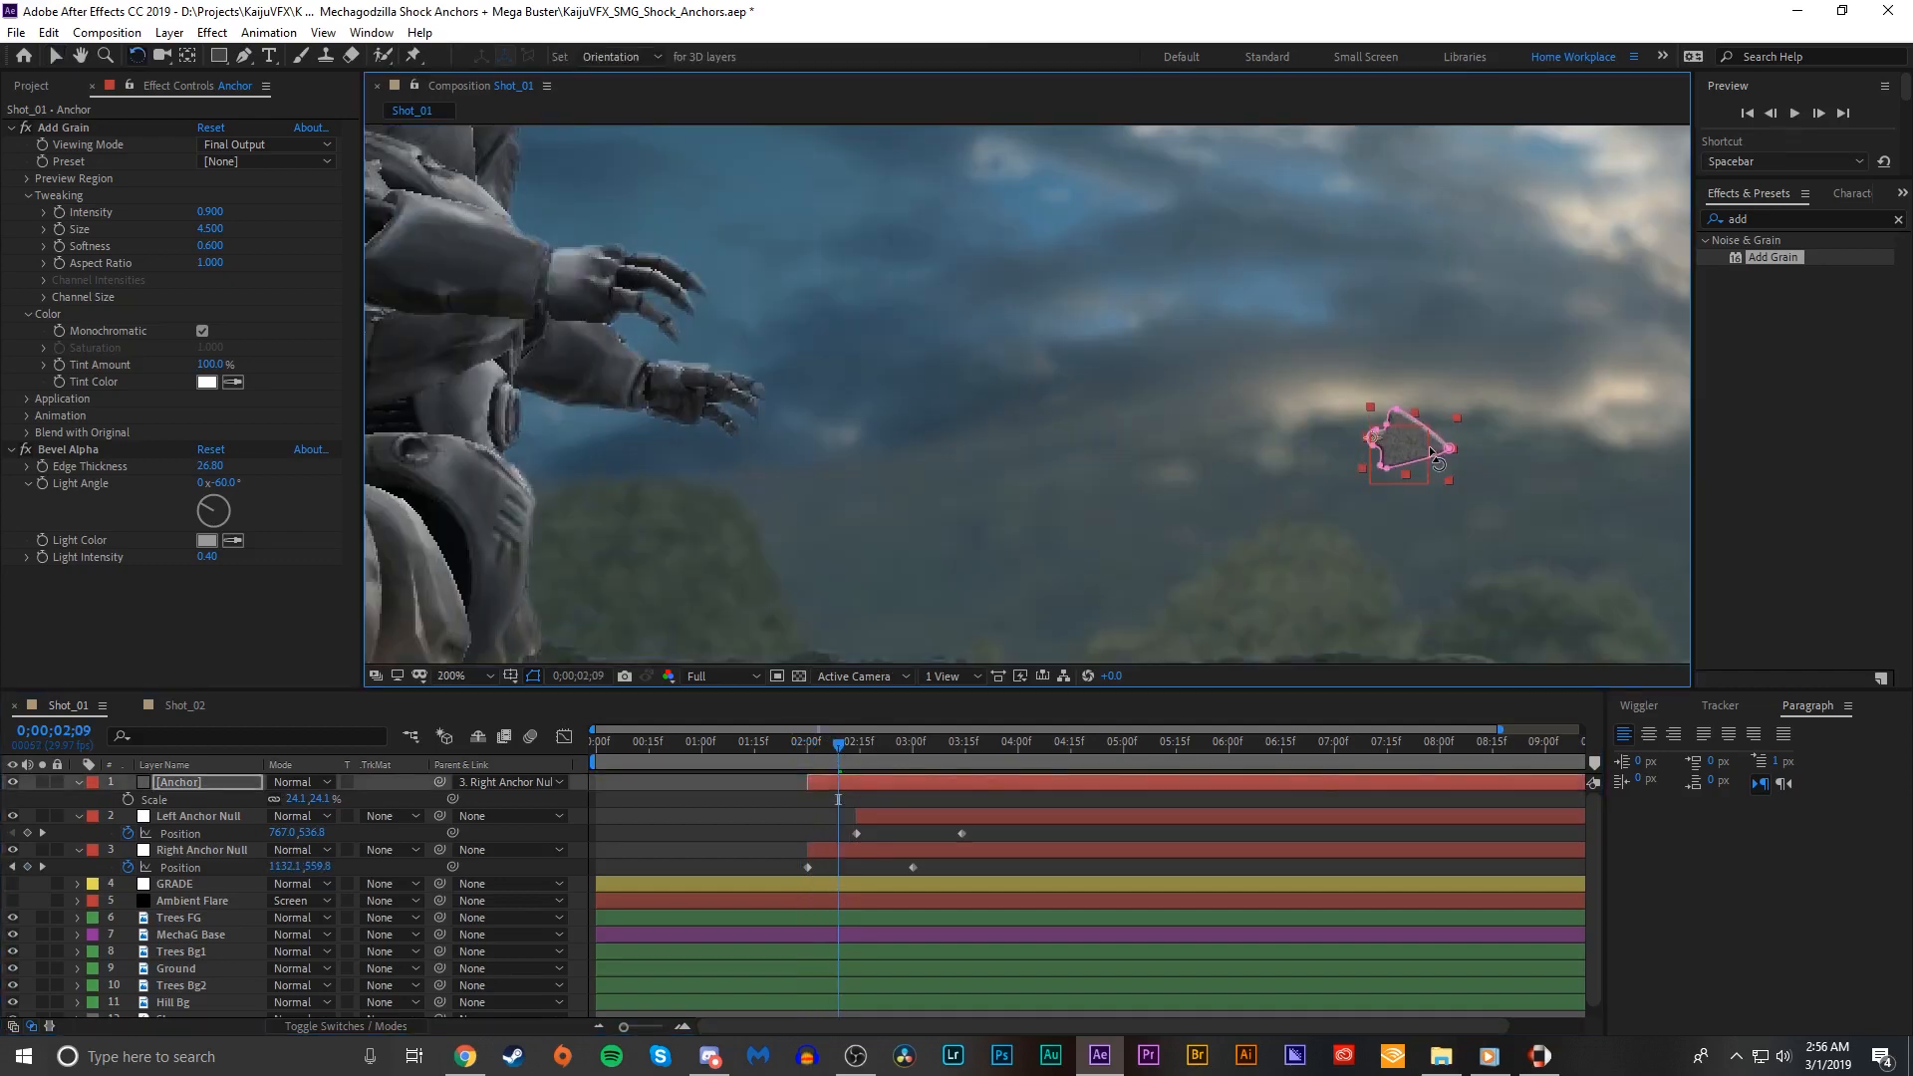
pyautogui.moveTo(1429, 451); pyautogui.dragTo(1475, 451)
pyautogui.moveTo(863, 759)
pyautogui.mouseDown()
pyautogui.moveTo(800, 754)
pyautogui.moveTo(840, 749)
pyautogui.mouseUp()
pyautogui.moveTo(1450, 450); pyautogui.dragTo(1449, 454)
# Step: Scrub through the launch to check the arrowhead's angle and size as it leaves the mecha's hand
pyautogui.click(812, 776)
pyautogui.moveTo(805, 763); pyautogui.dragTo(845, 745)
pyautogui.click(761, 800)
pyautogui.scroll(-1, 979, 614)
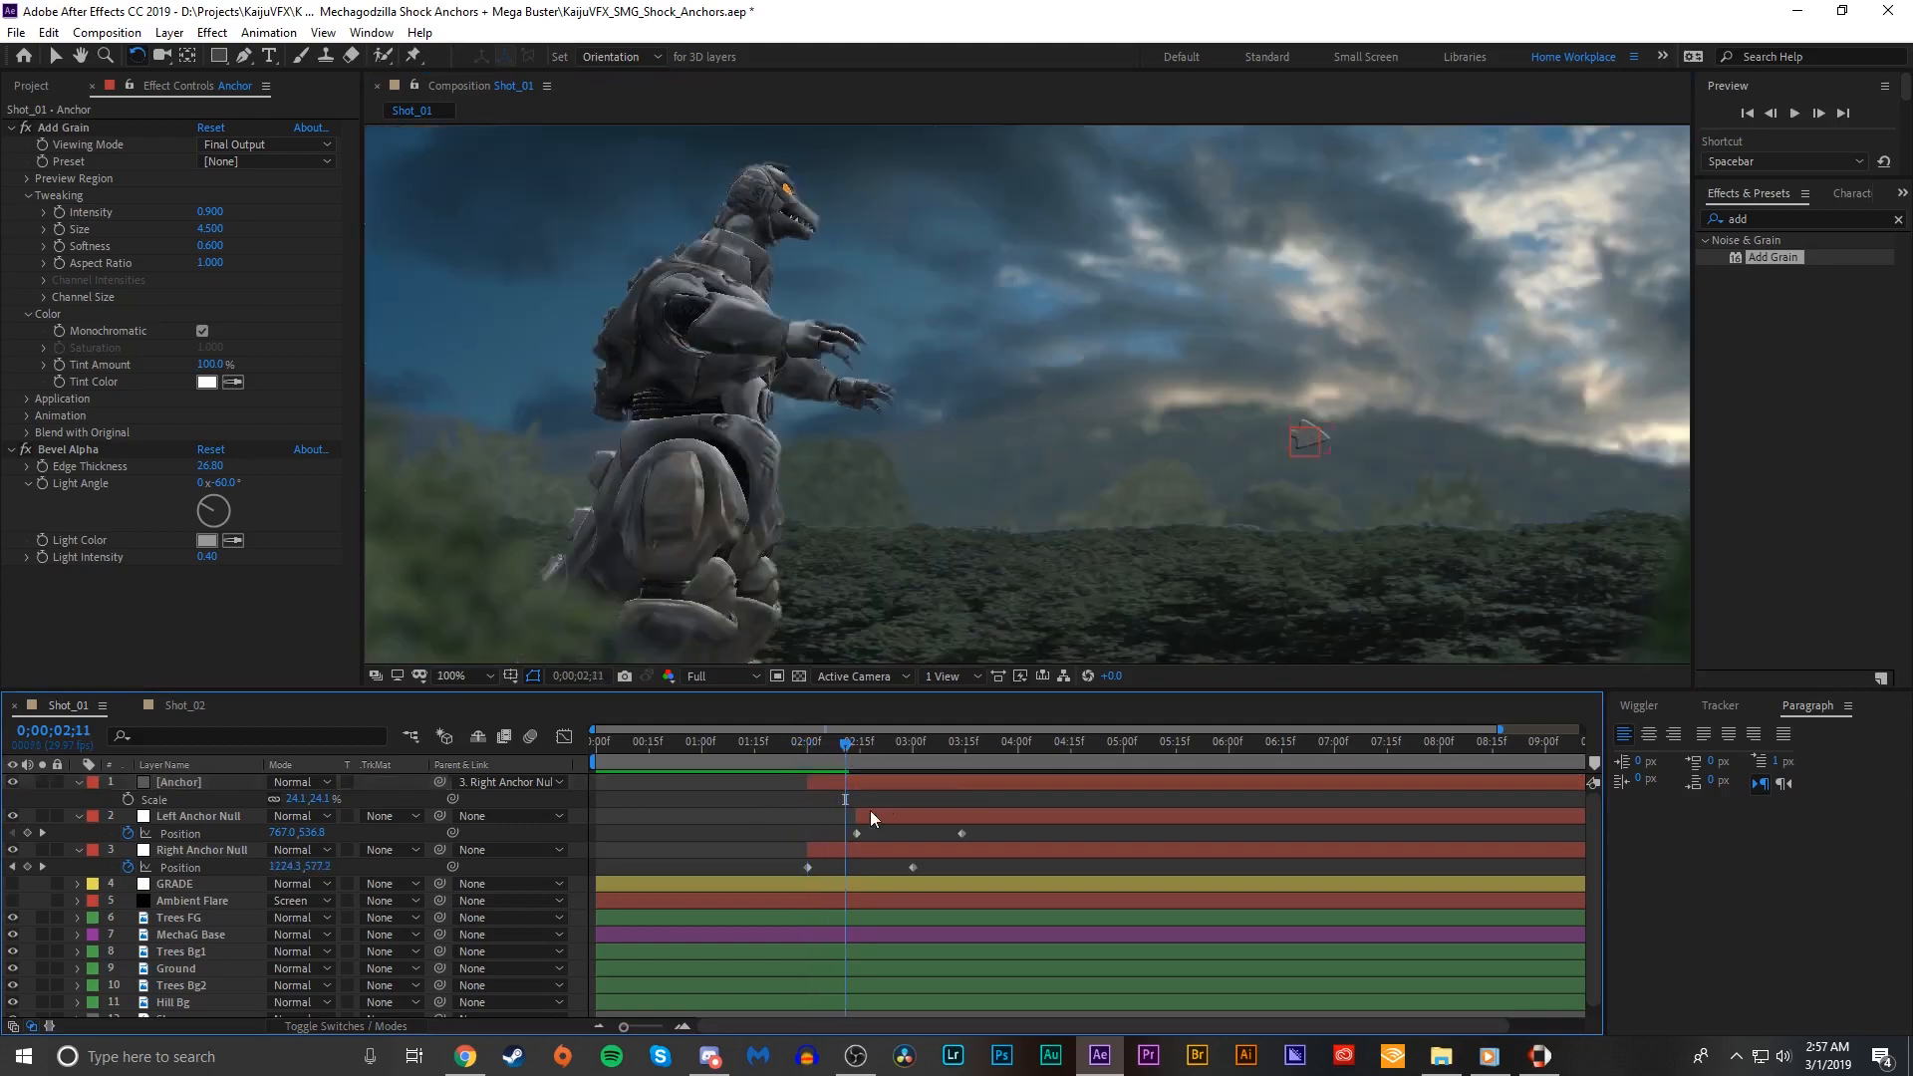
pyautogui.click(835, 778)
pyautogui.moveTo(832, 762); pyautogui.dragTo(828, 761)
pyautogui.click(828, 800)
pyautogui.scroll(-1, 998, 586)
pyautogui.press('v')
pyautogui.scroll(1, 996, 429)
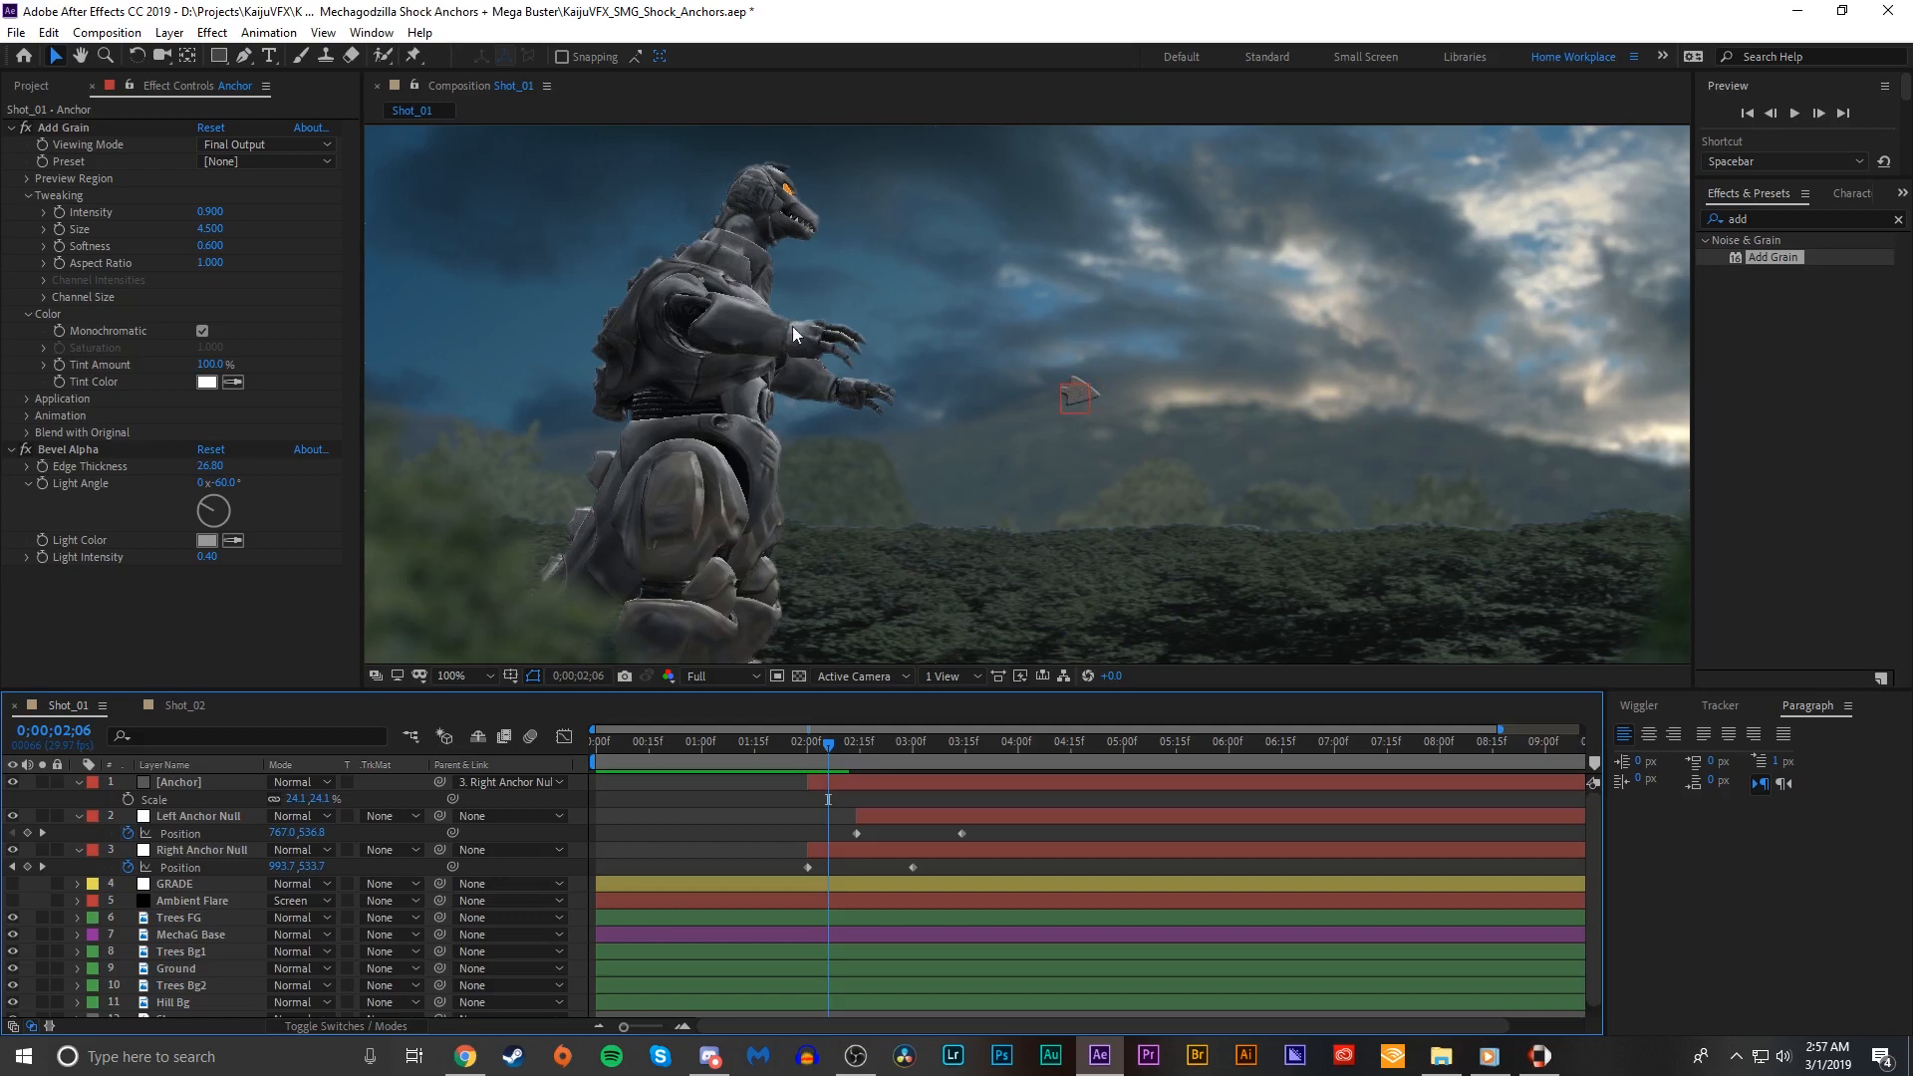
# Step: Create a black 1920 by 1080 px solid named Anchor Wire
pyautogui.scroll(-1, 1273, 500)
pyautogui.scroll(2, 1272, 499)
pyautogui.press('g')
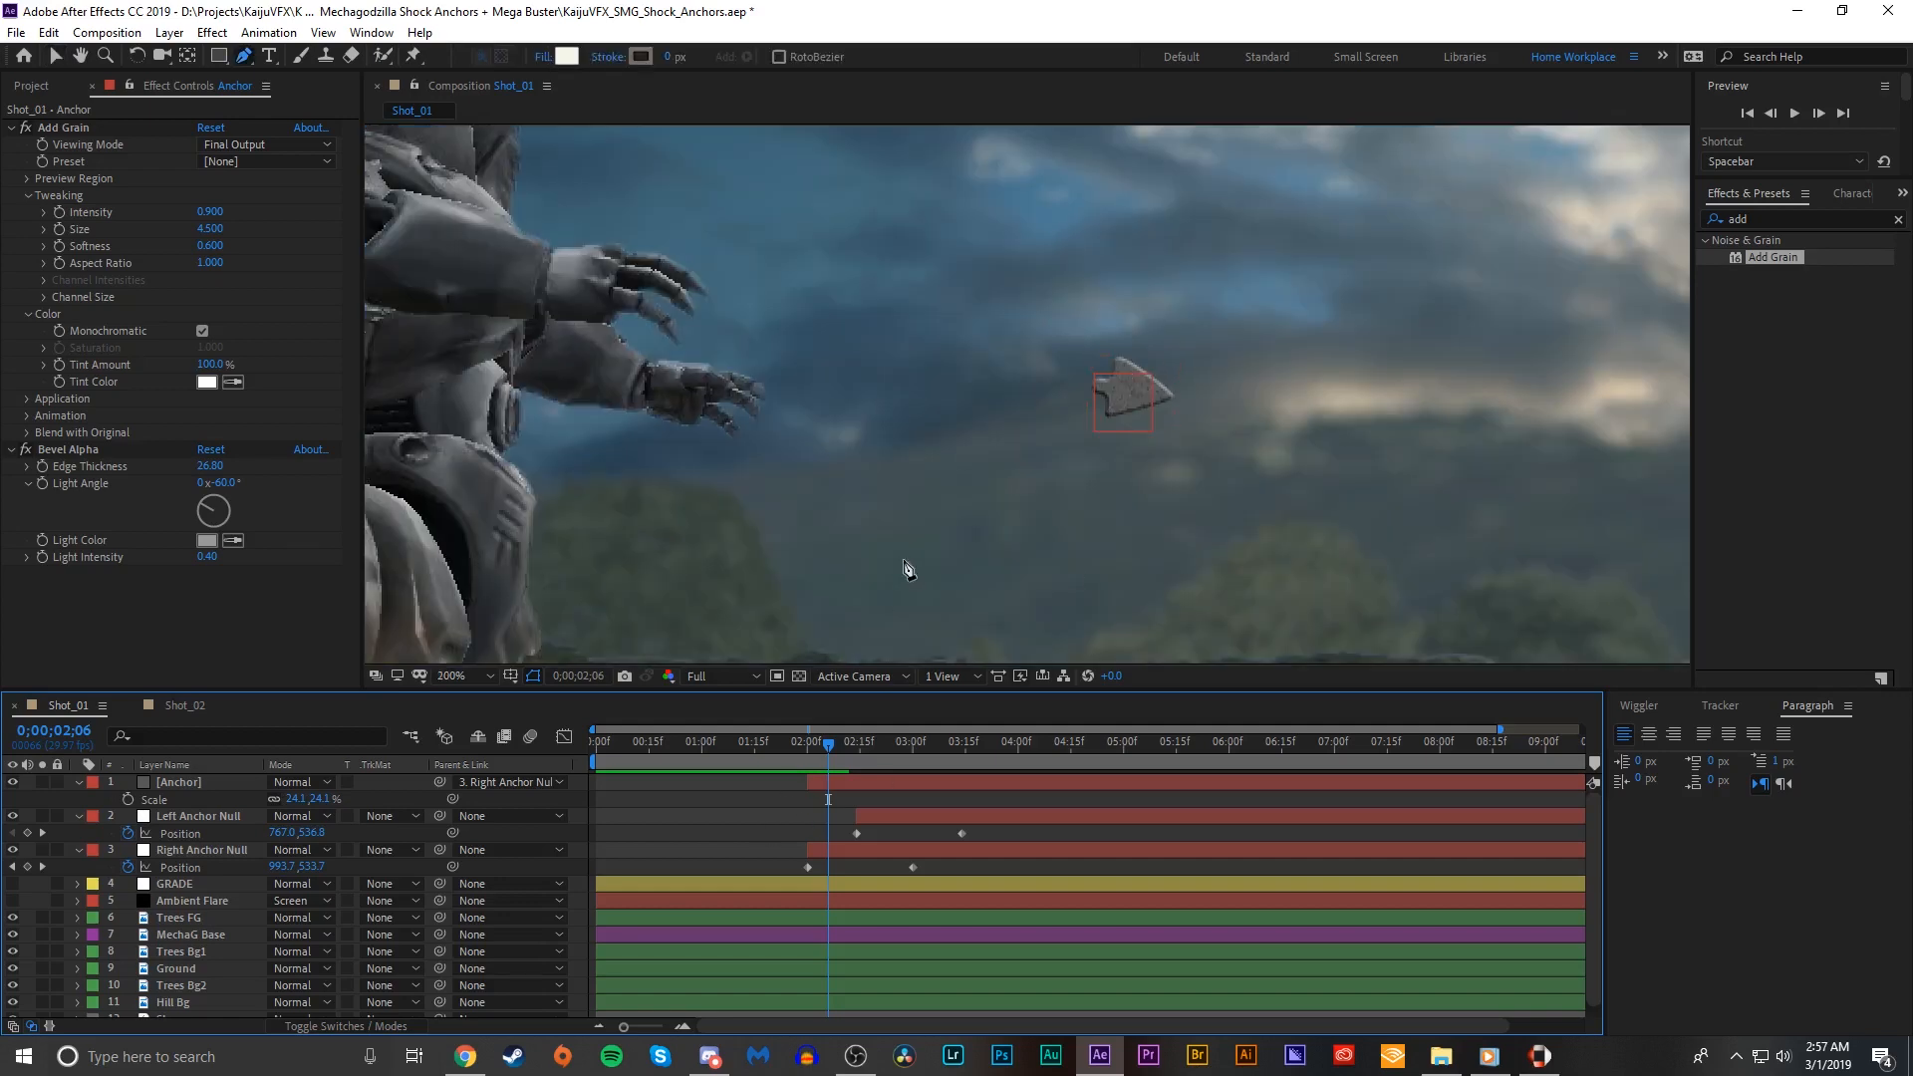
pyautogui.hotkey('ctrl', 'y')
pyautogui.click(229, 348)
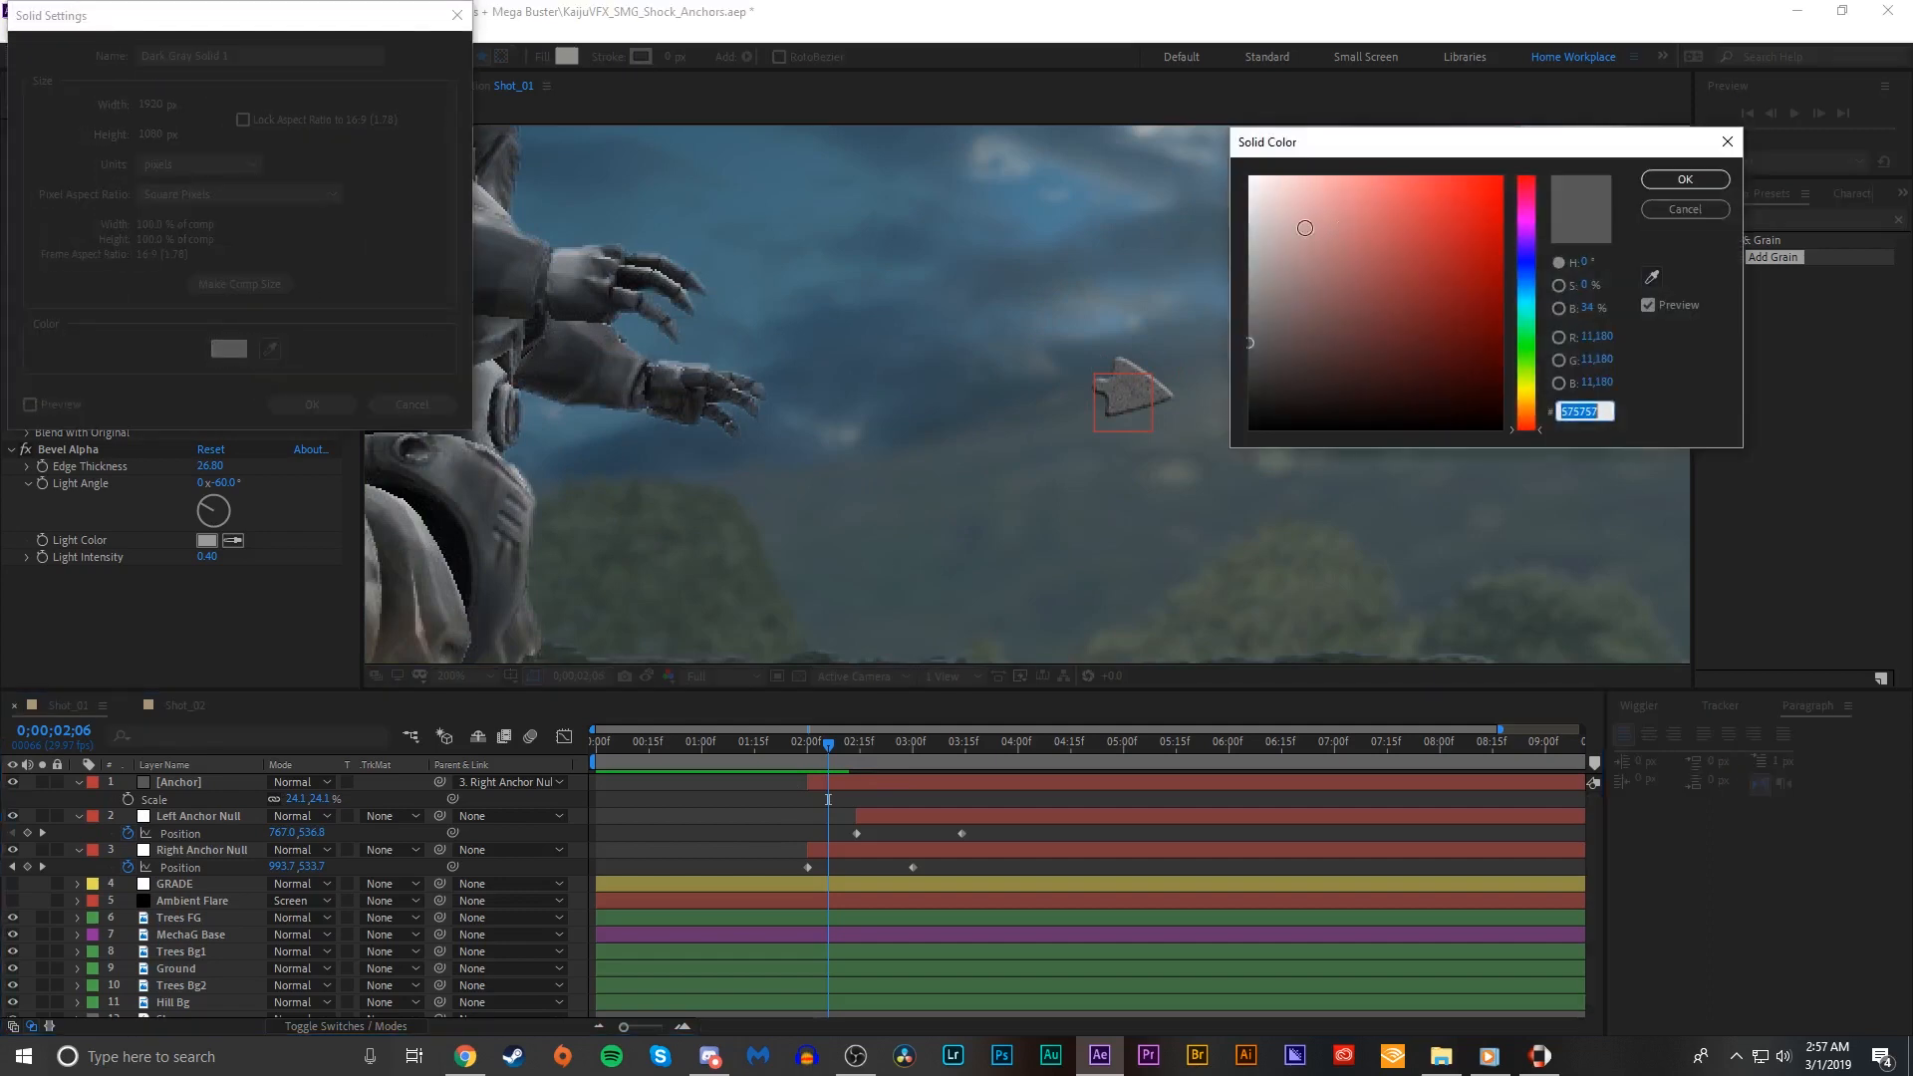
pyautogui.click(1674, 180)
pyautogui.write('Anchor Wire')
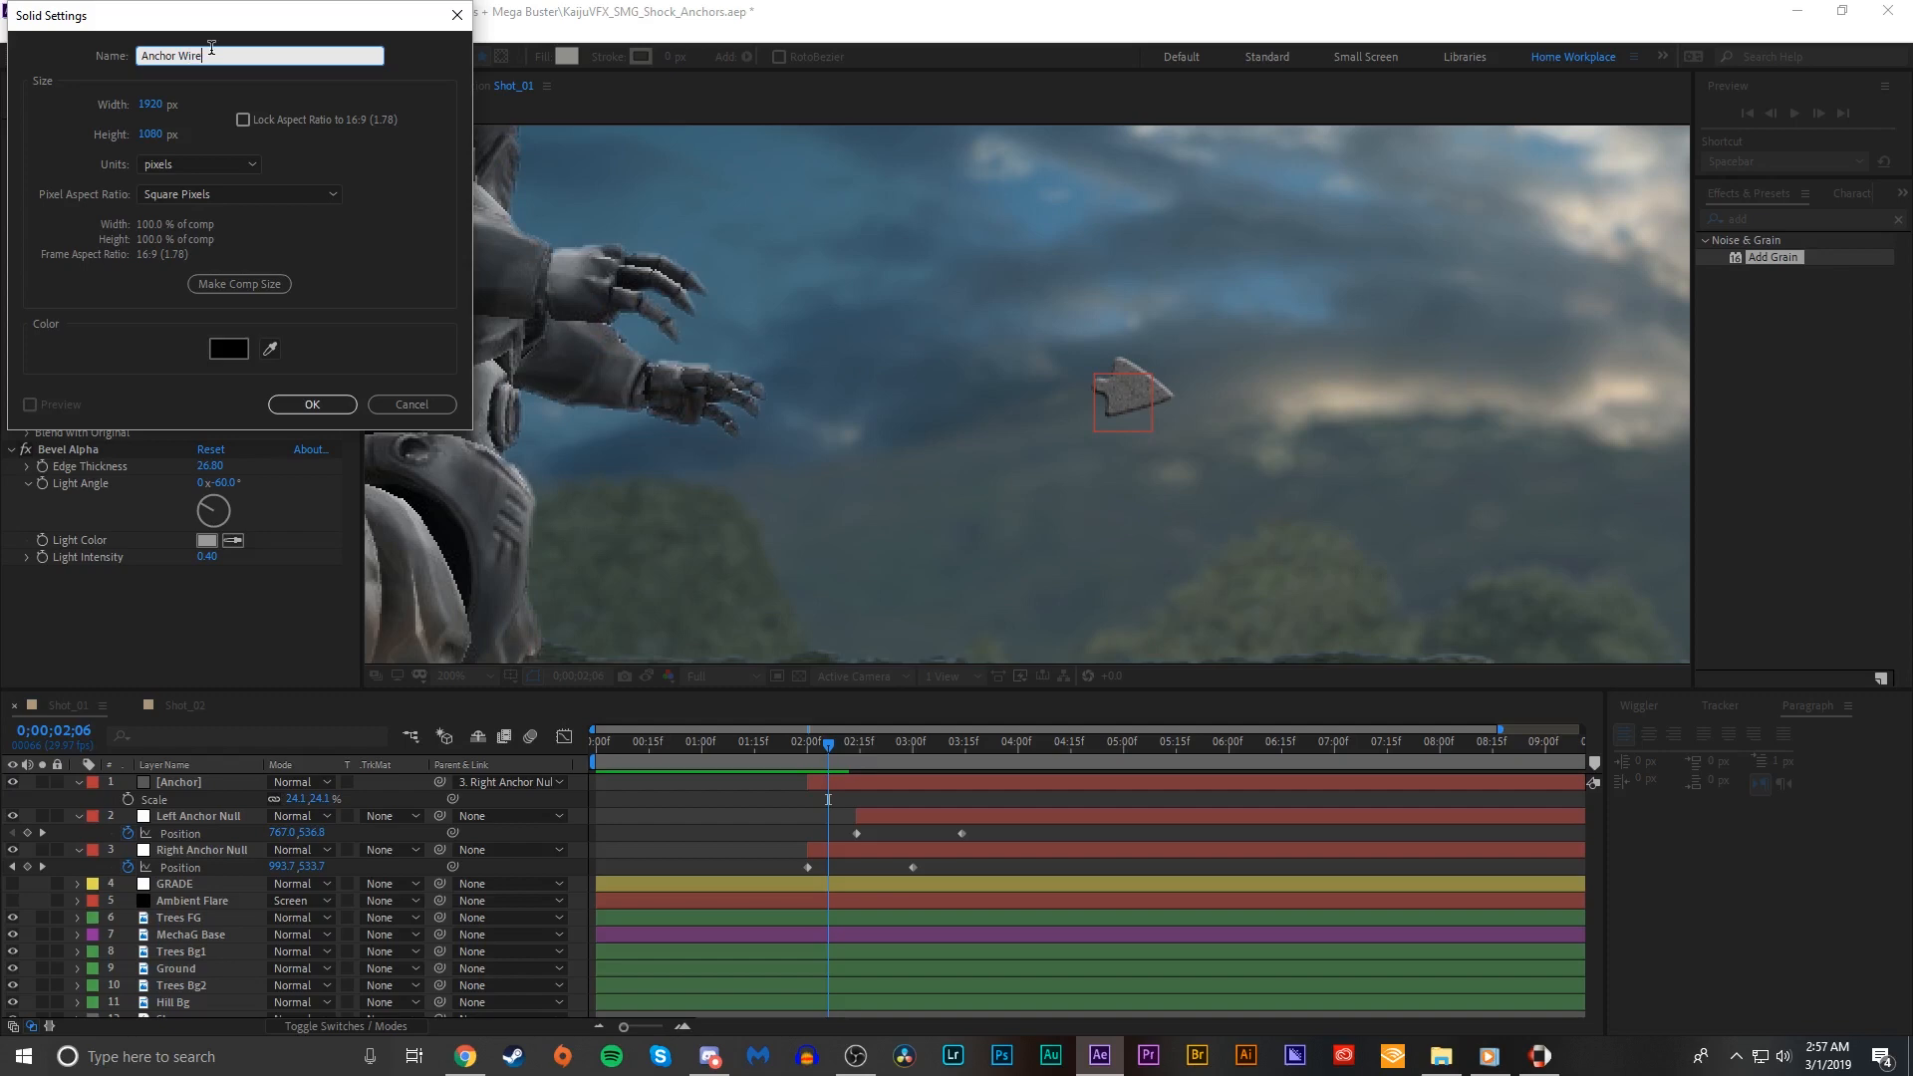
pyautogui.press('Return')
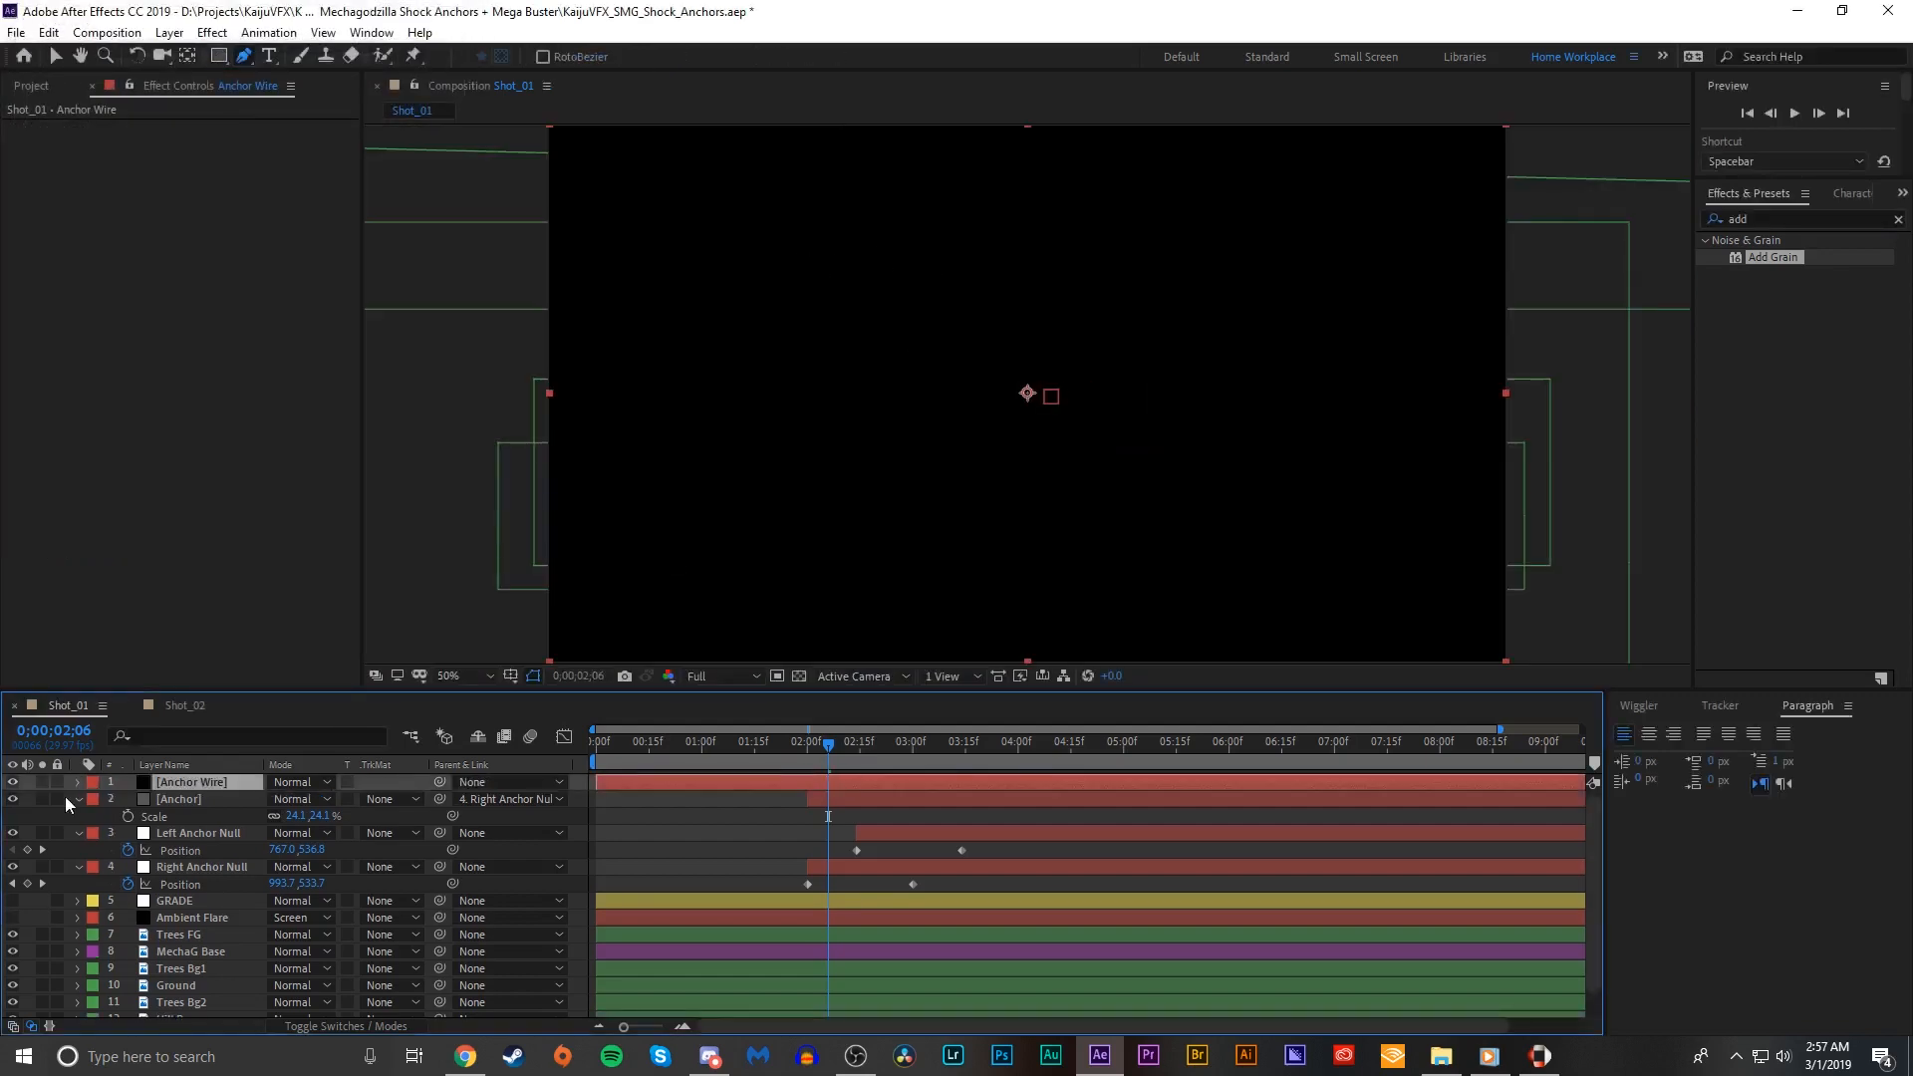
# Step: At 0;00;03;00, draw a curved open mask on Anchor Wire from the off-frame anchor to the mecha's upper wrist, and hide the layer
pyautogui.click(13, 782)
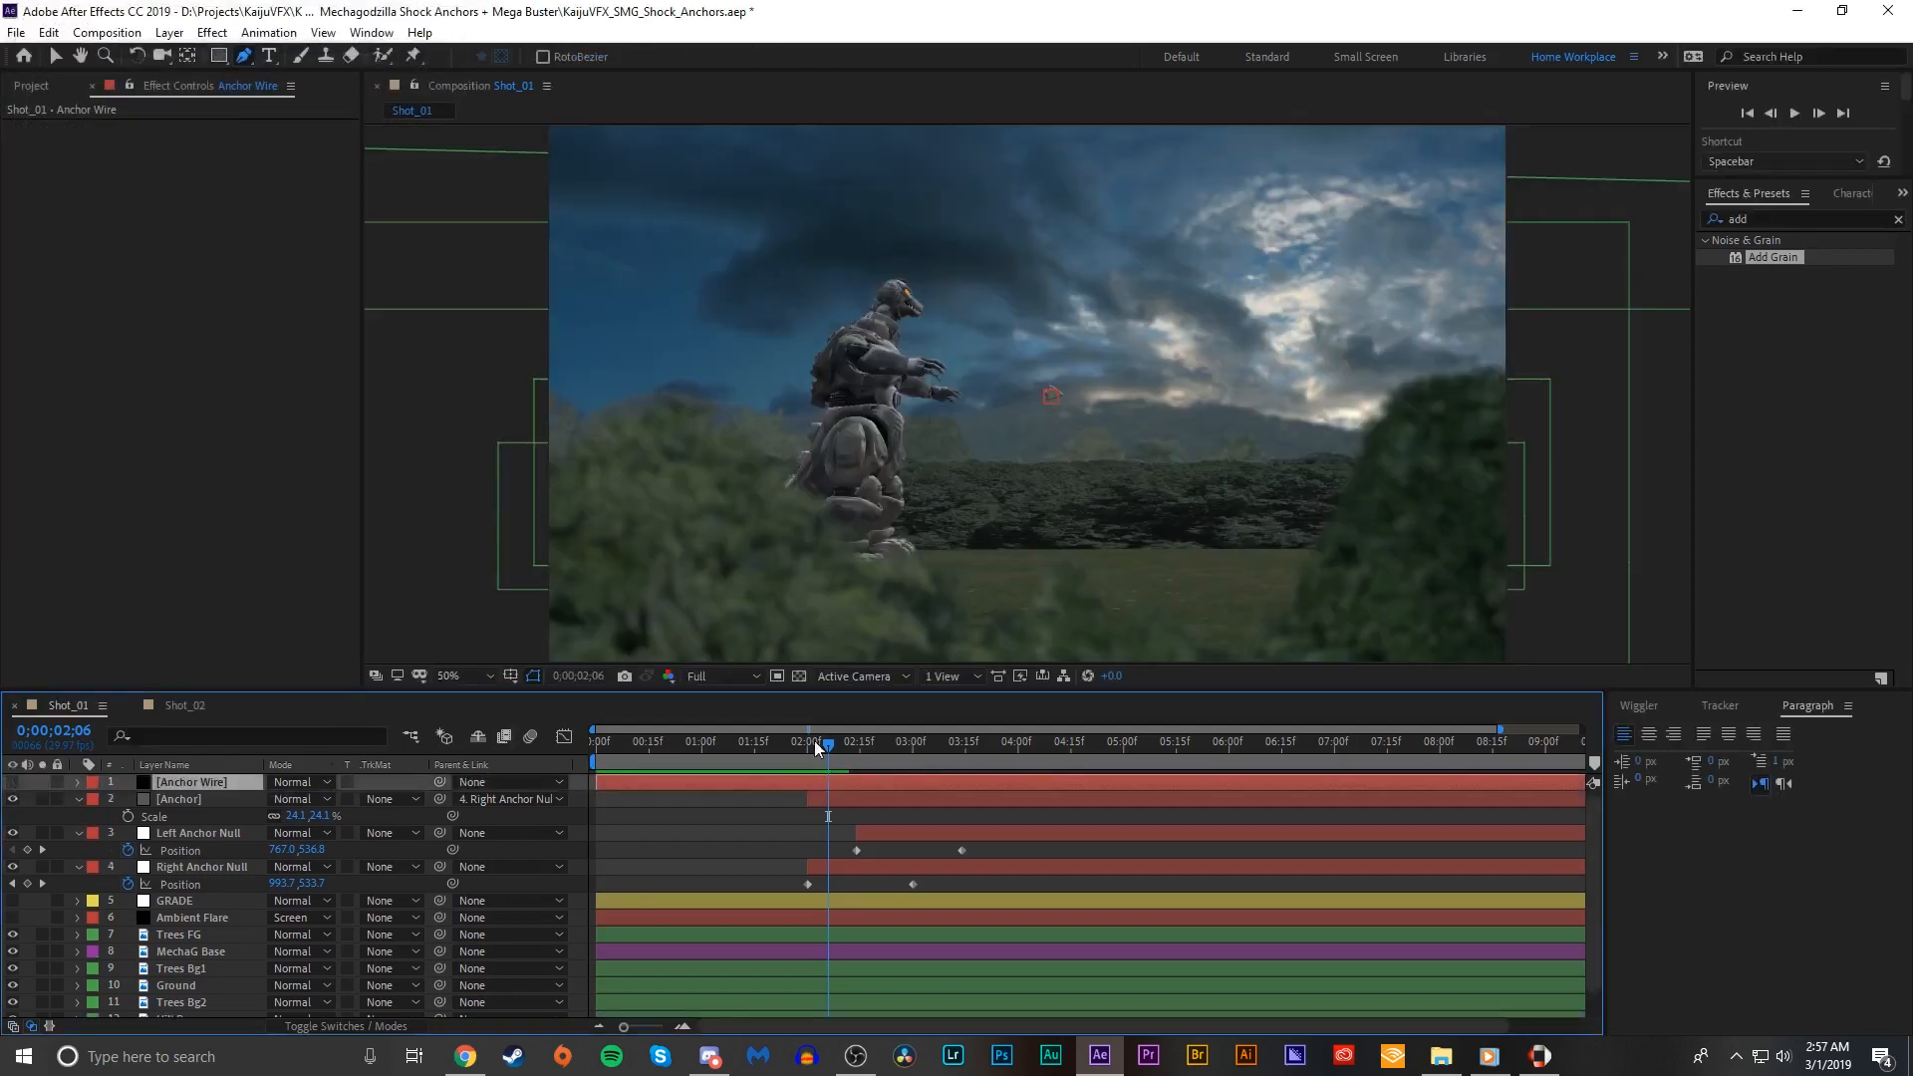
pyautogui.moveTo(815, 753); pyautogui.dragTo(915, 764)
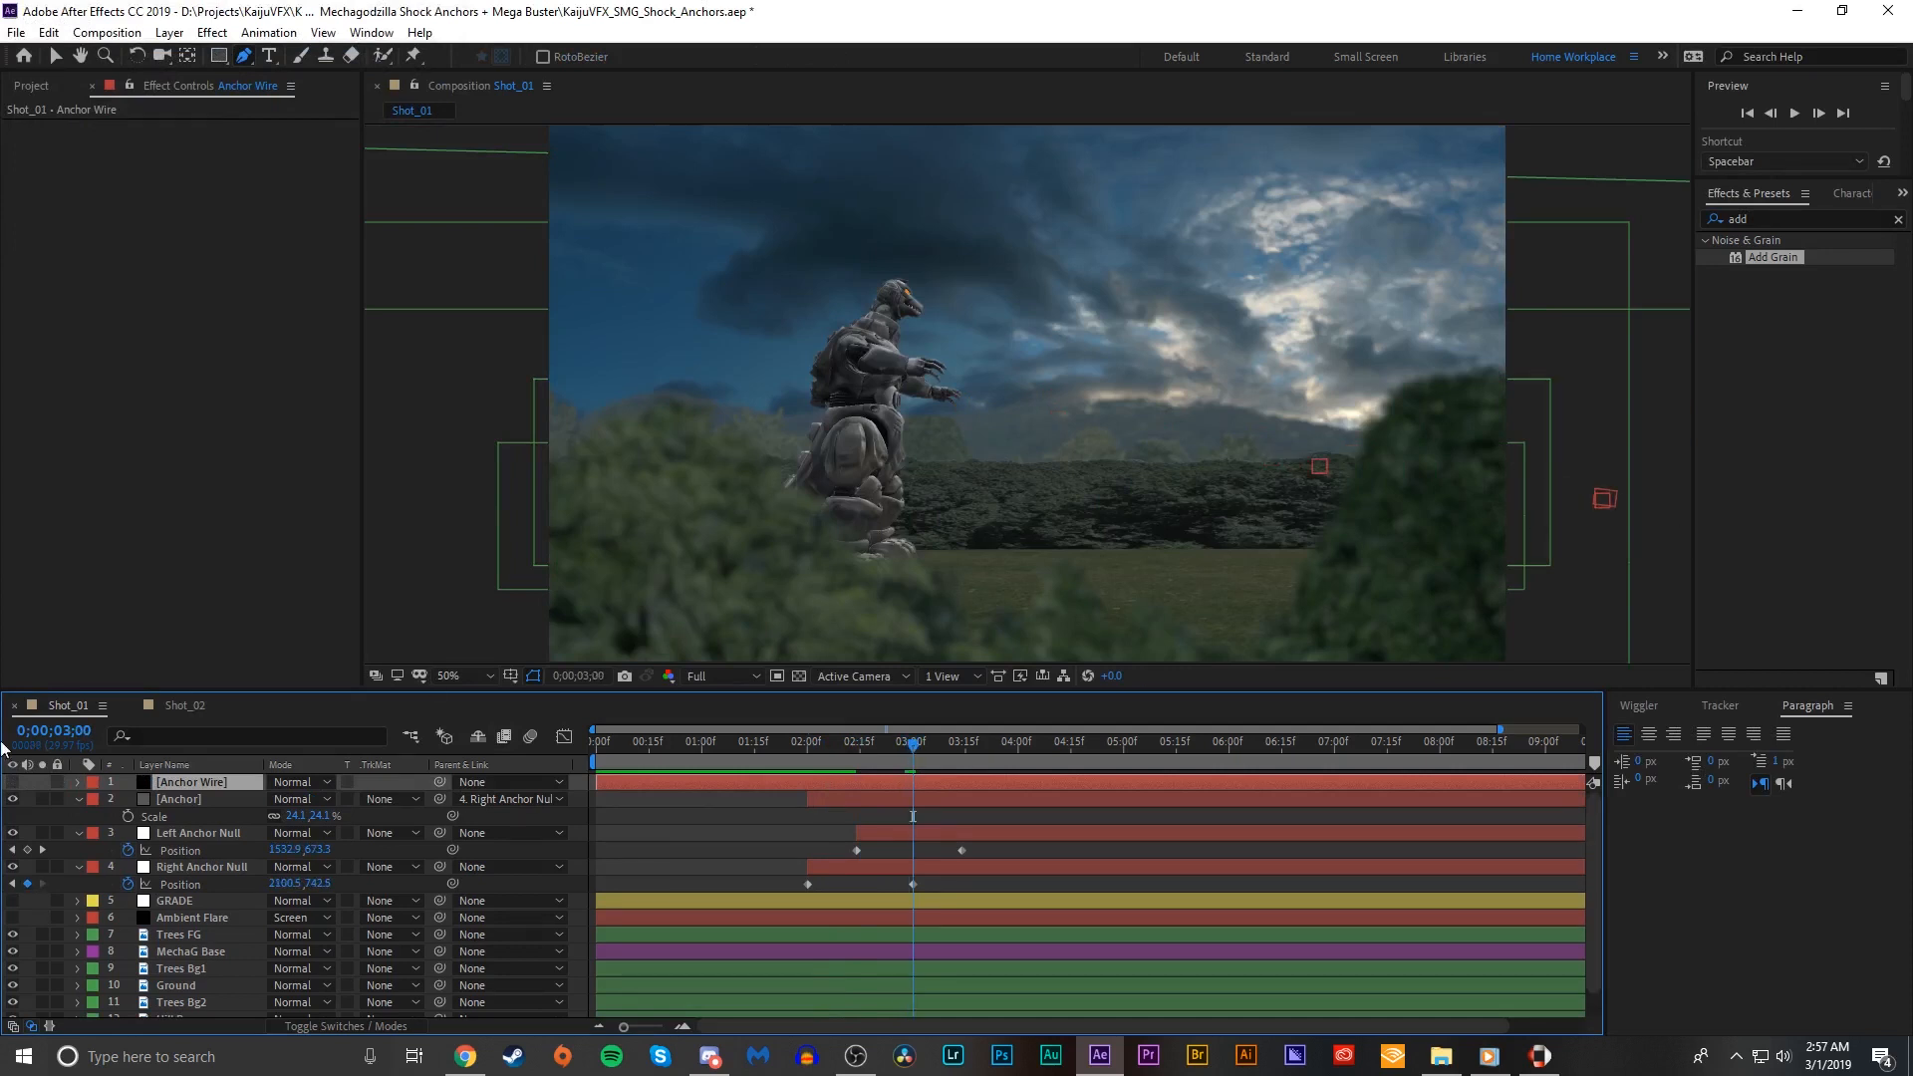
pyautogui.click(13, 782)
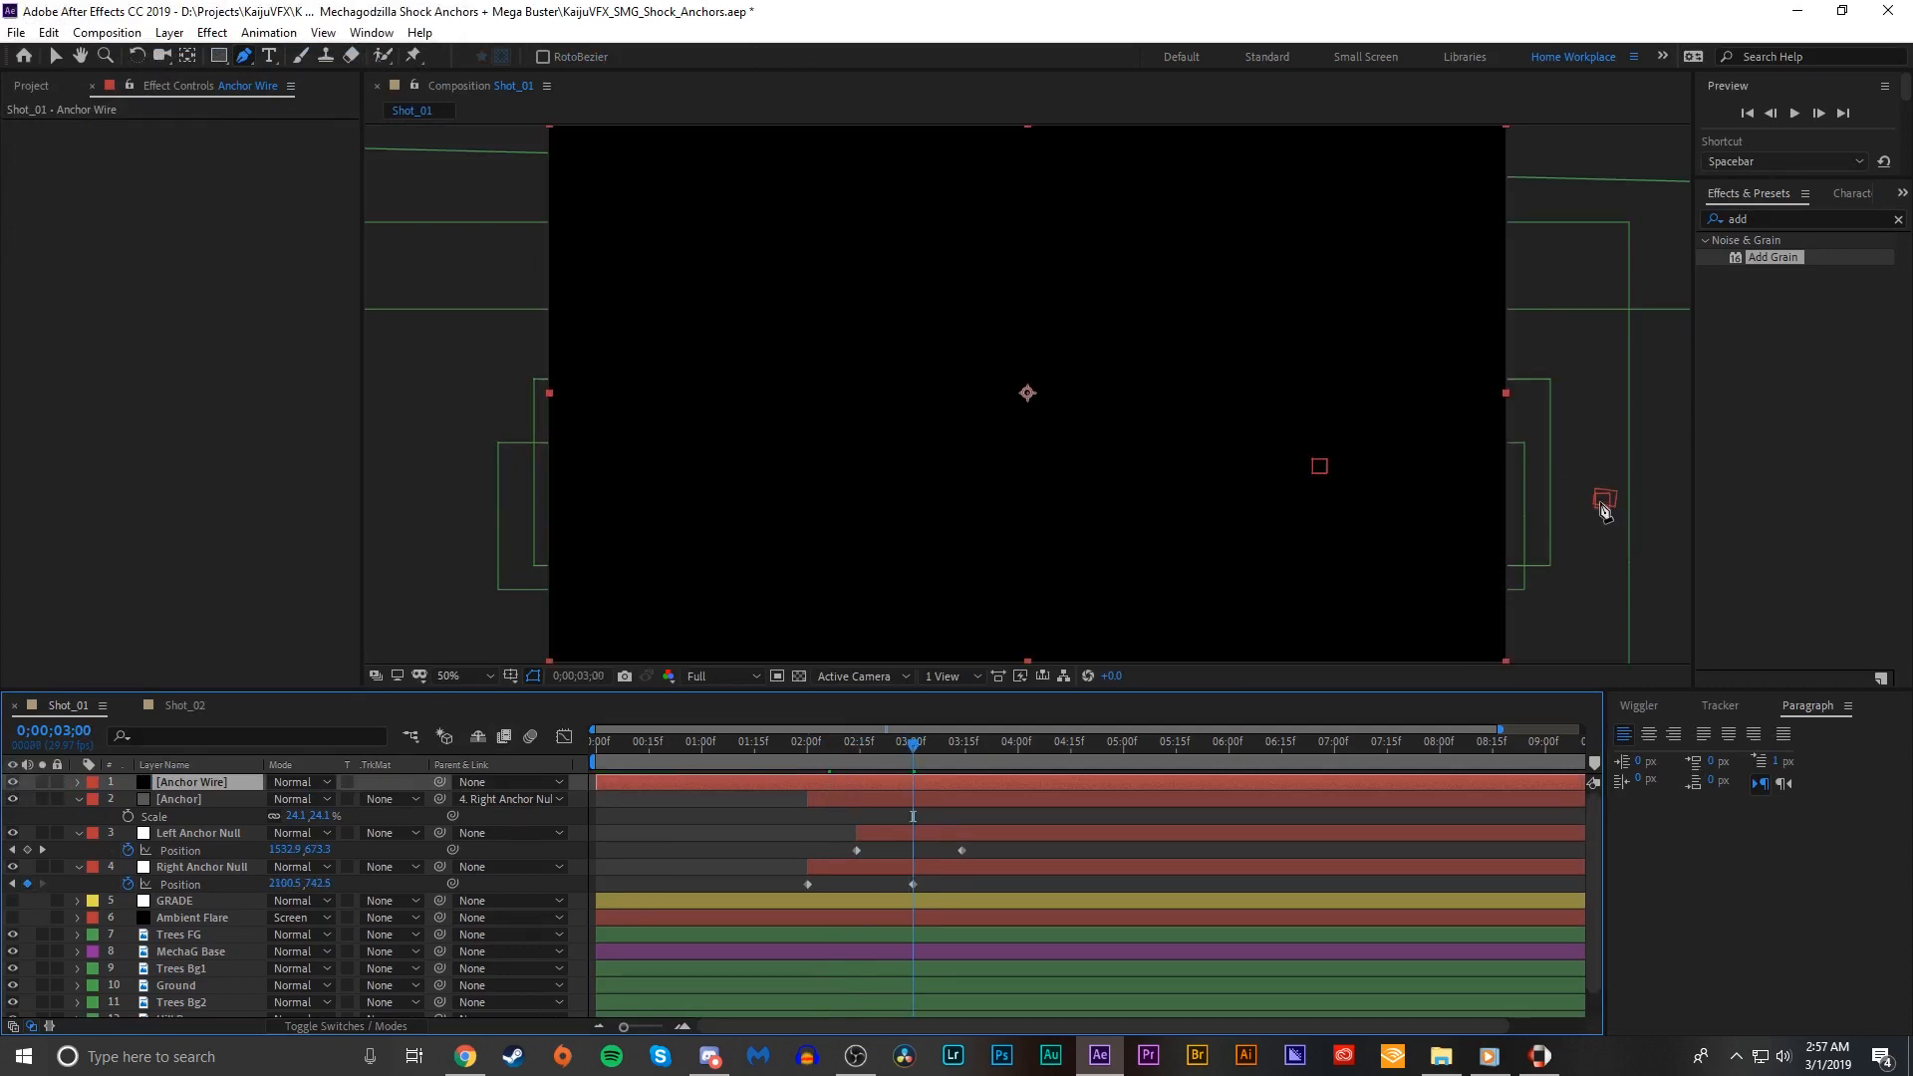
pyautogui.click(1596, 501)
pyautogui.moveTo(1392, 446); pyautogui.dragTo(1322, 446)
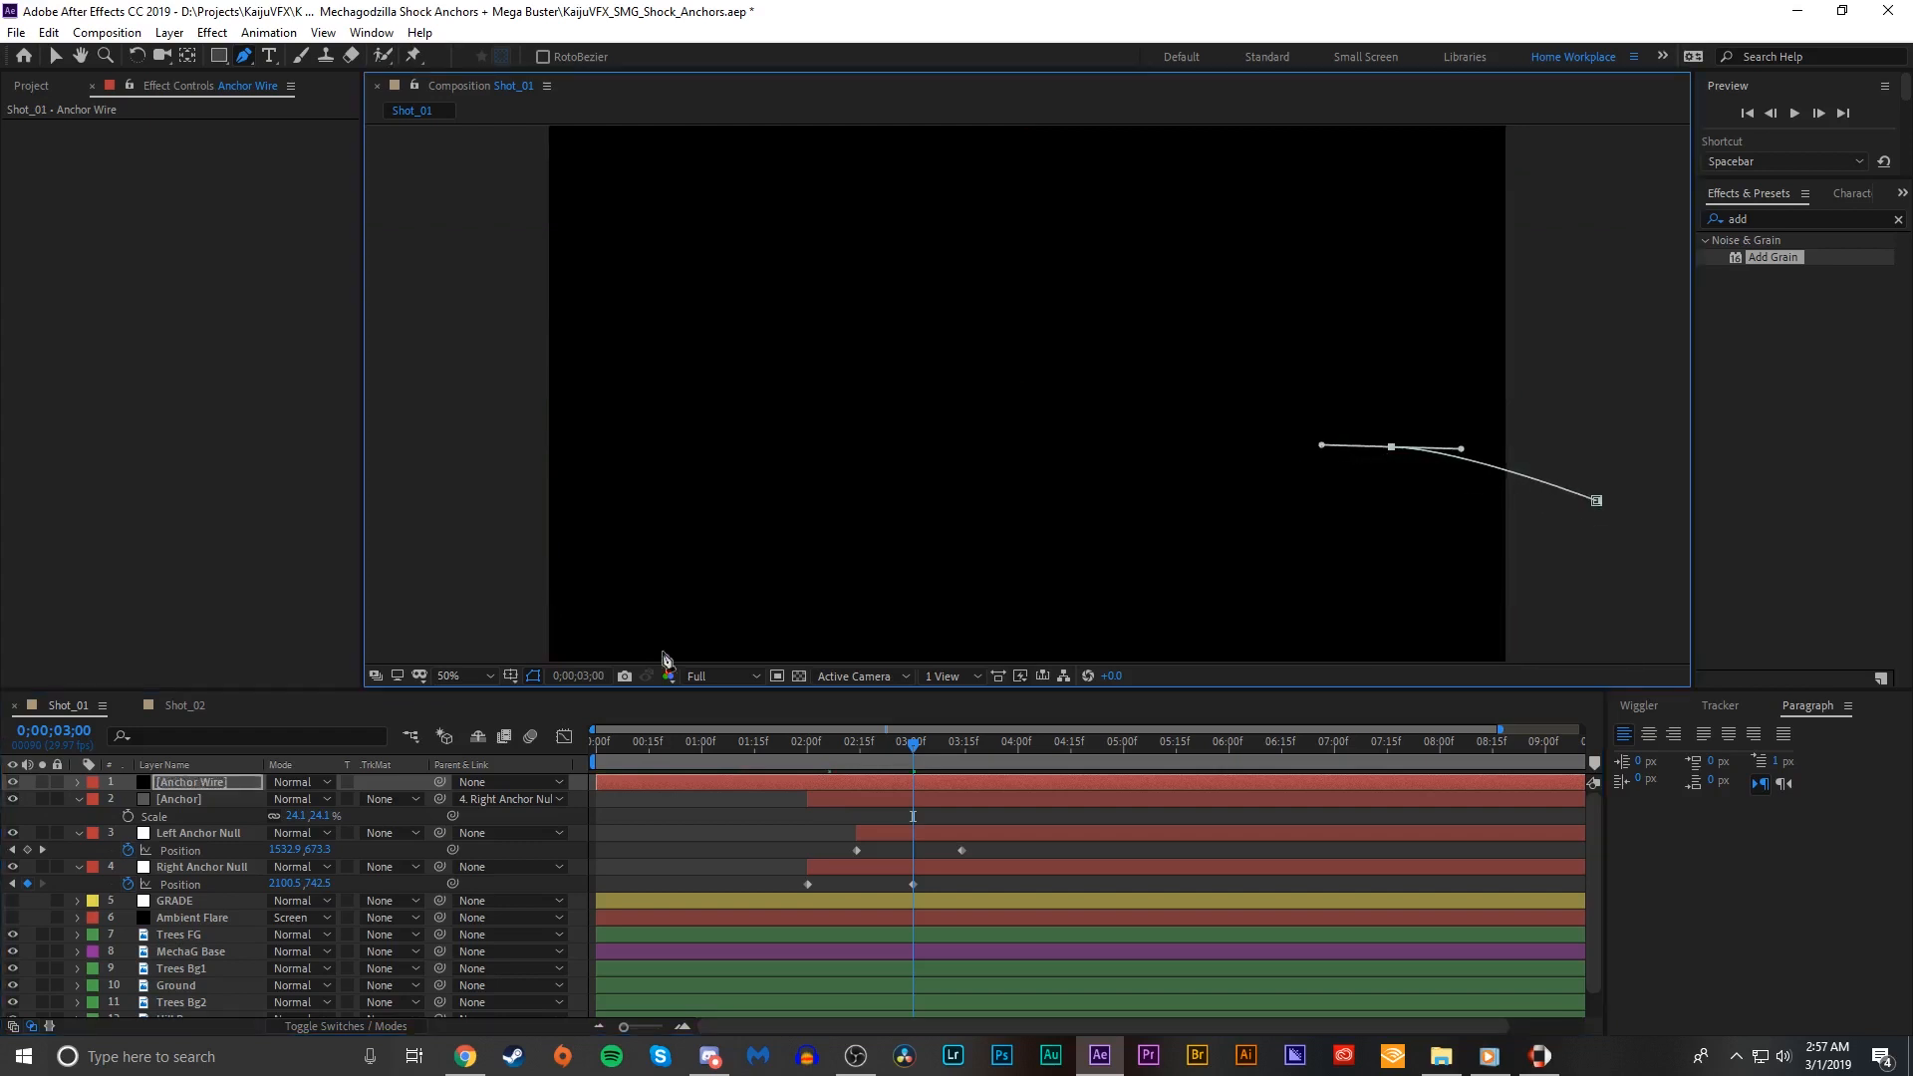
pyautogui.click(13, 783)
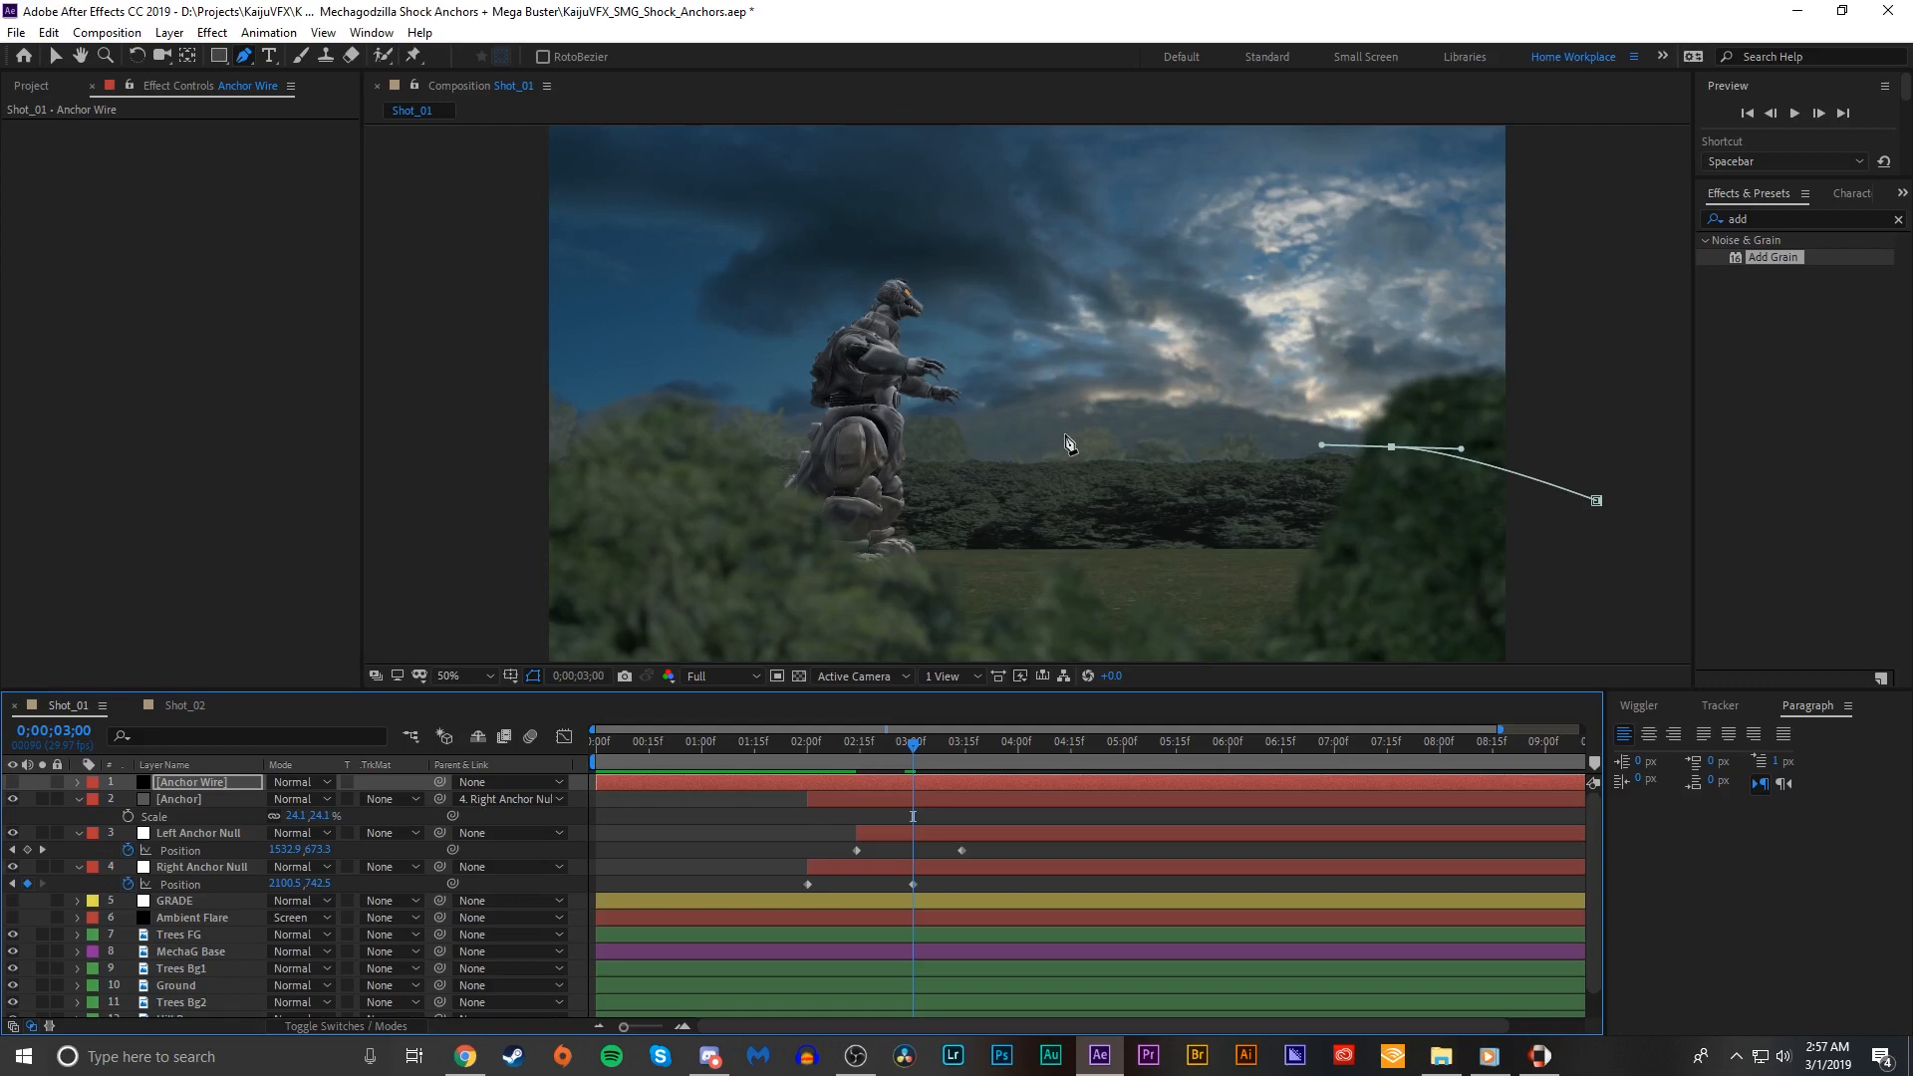
pyautogui.moveTo(1049, 416); pyautogui.dragTo(1012, 400)
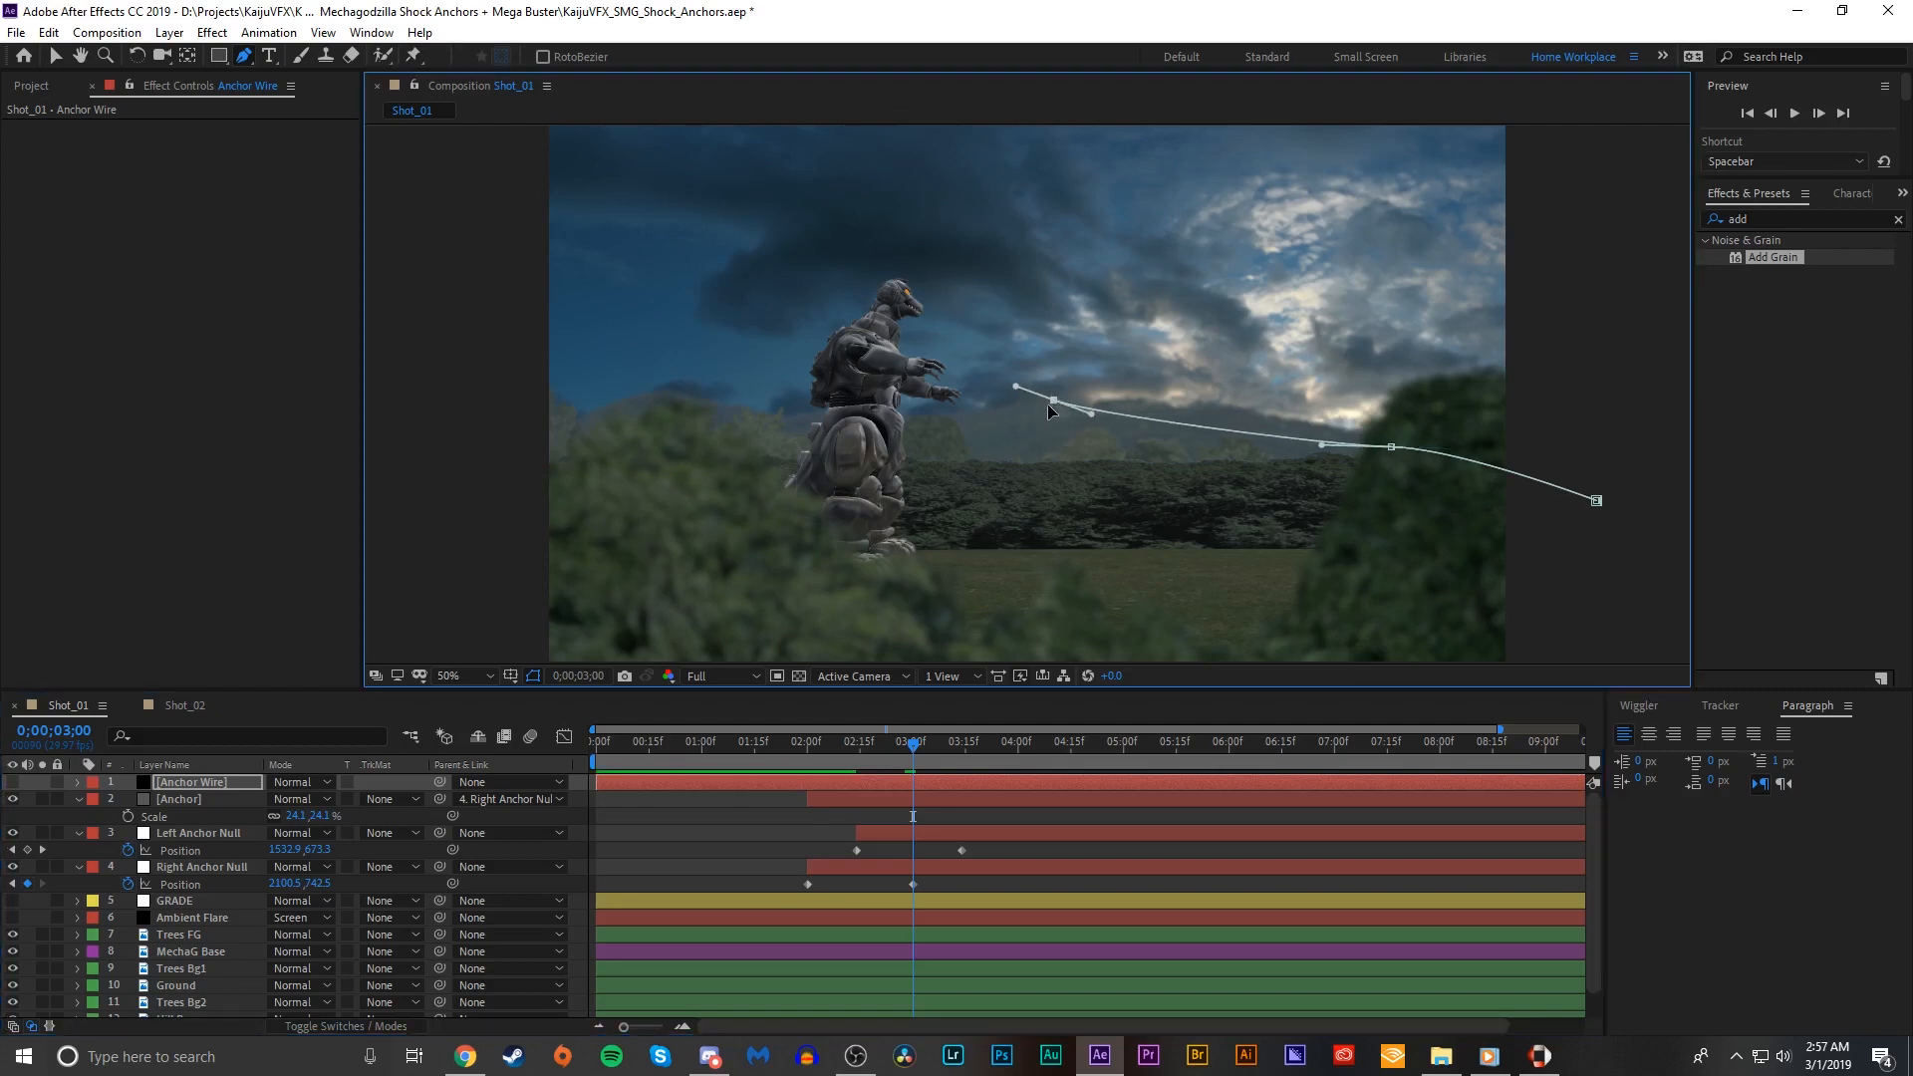
pyautogui.click(907, 365)
pyautogui.scroll(6, 908, 384)
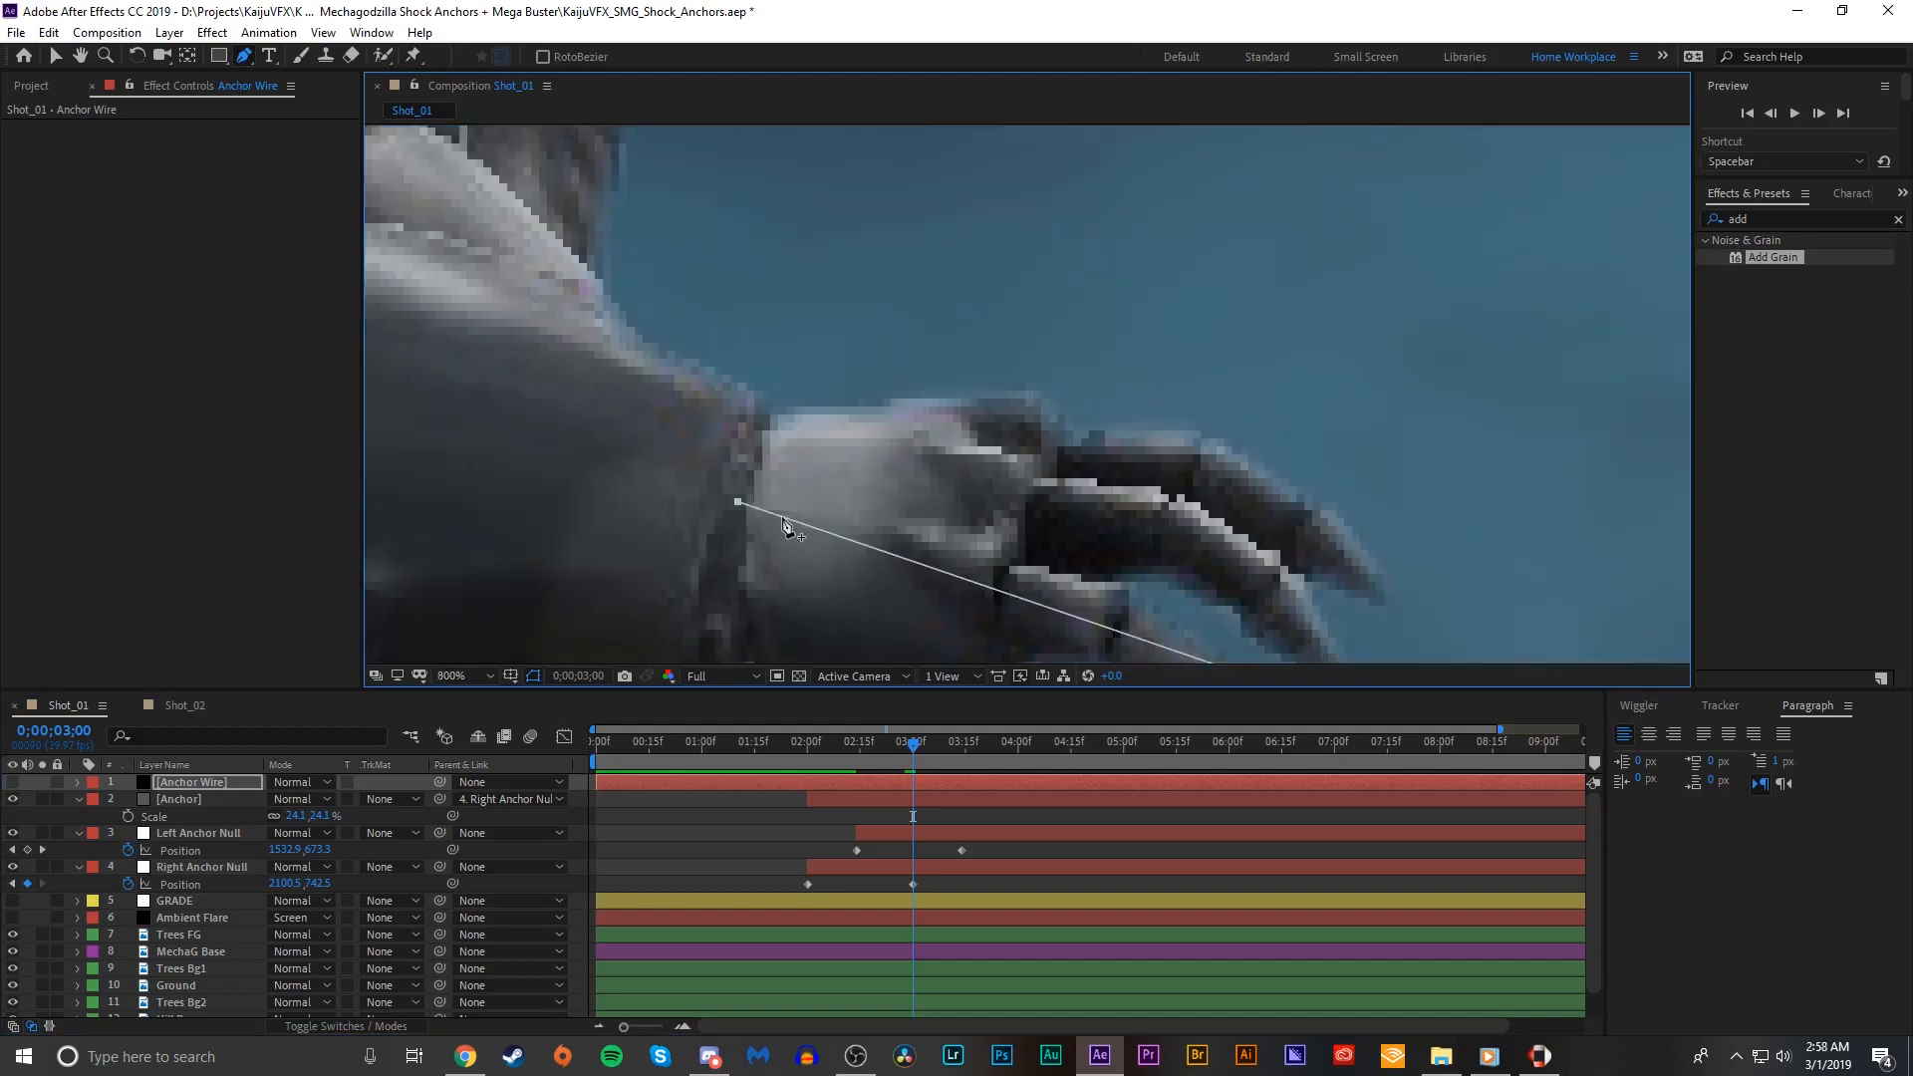
# Step: Give the wire mask's wrist-end point a short curve handle and apply the Stroke effect to Anchor Wire
pyautogui.moveTo(747, 503); pyautogui.dragTo(793, 508)
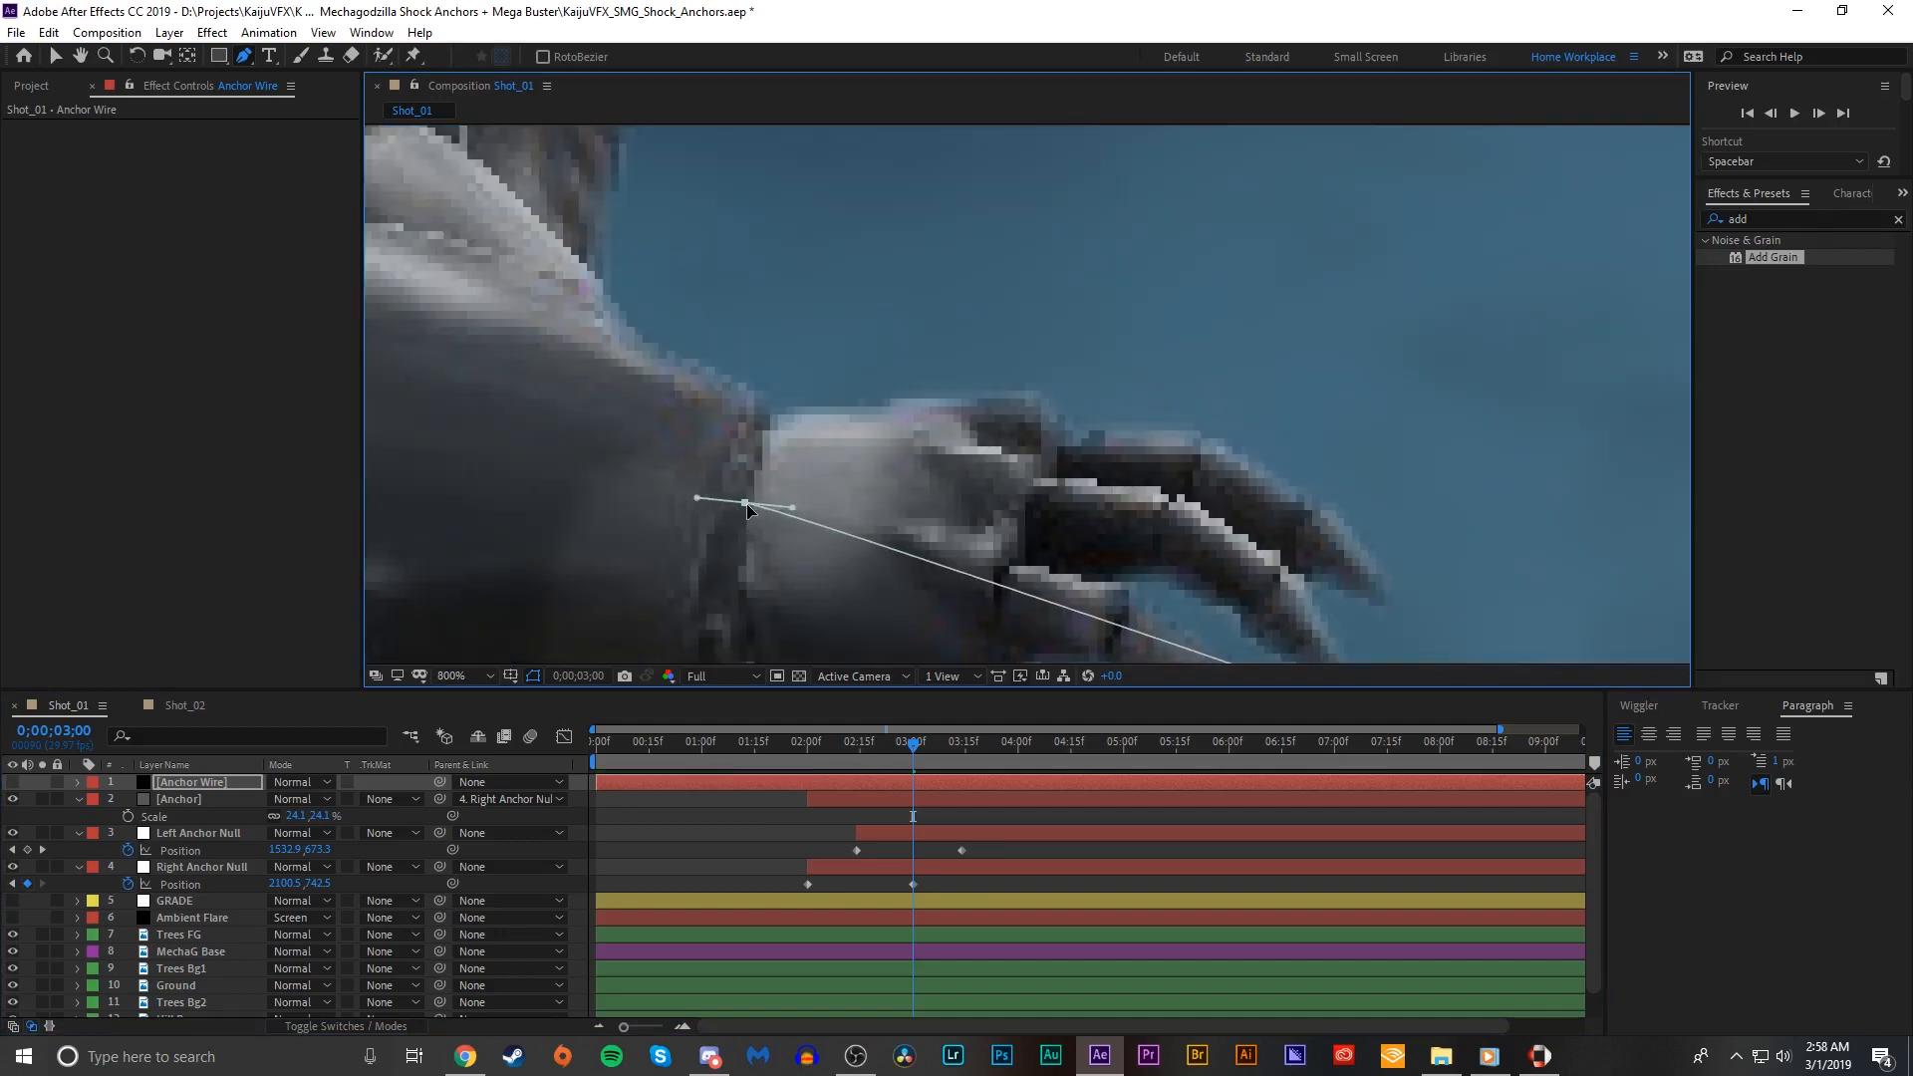
pyautogui.scroll(-3, 963, 561)
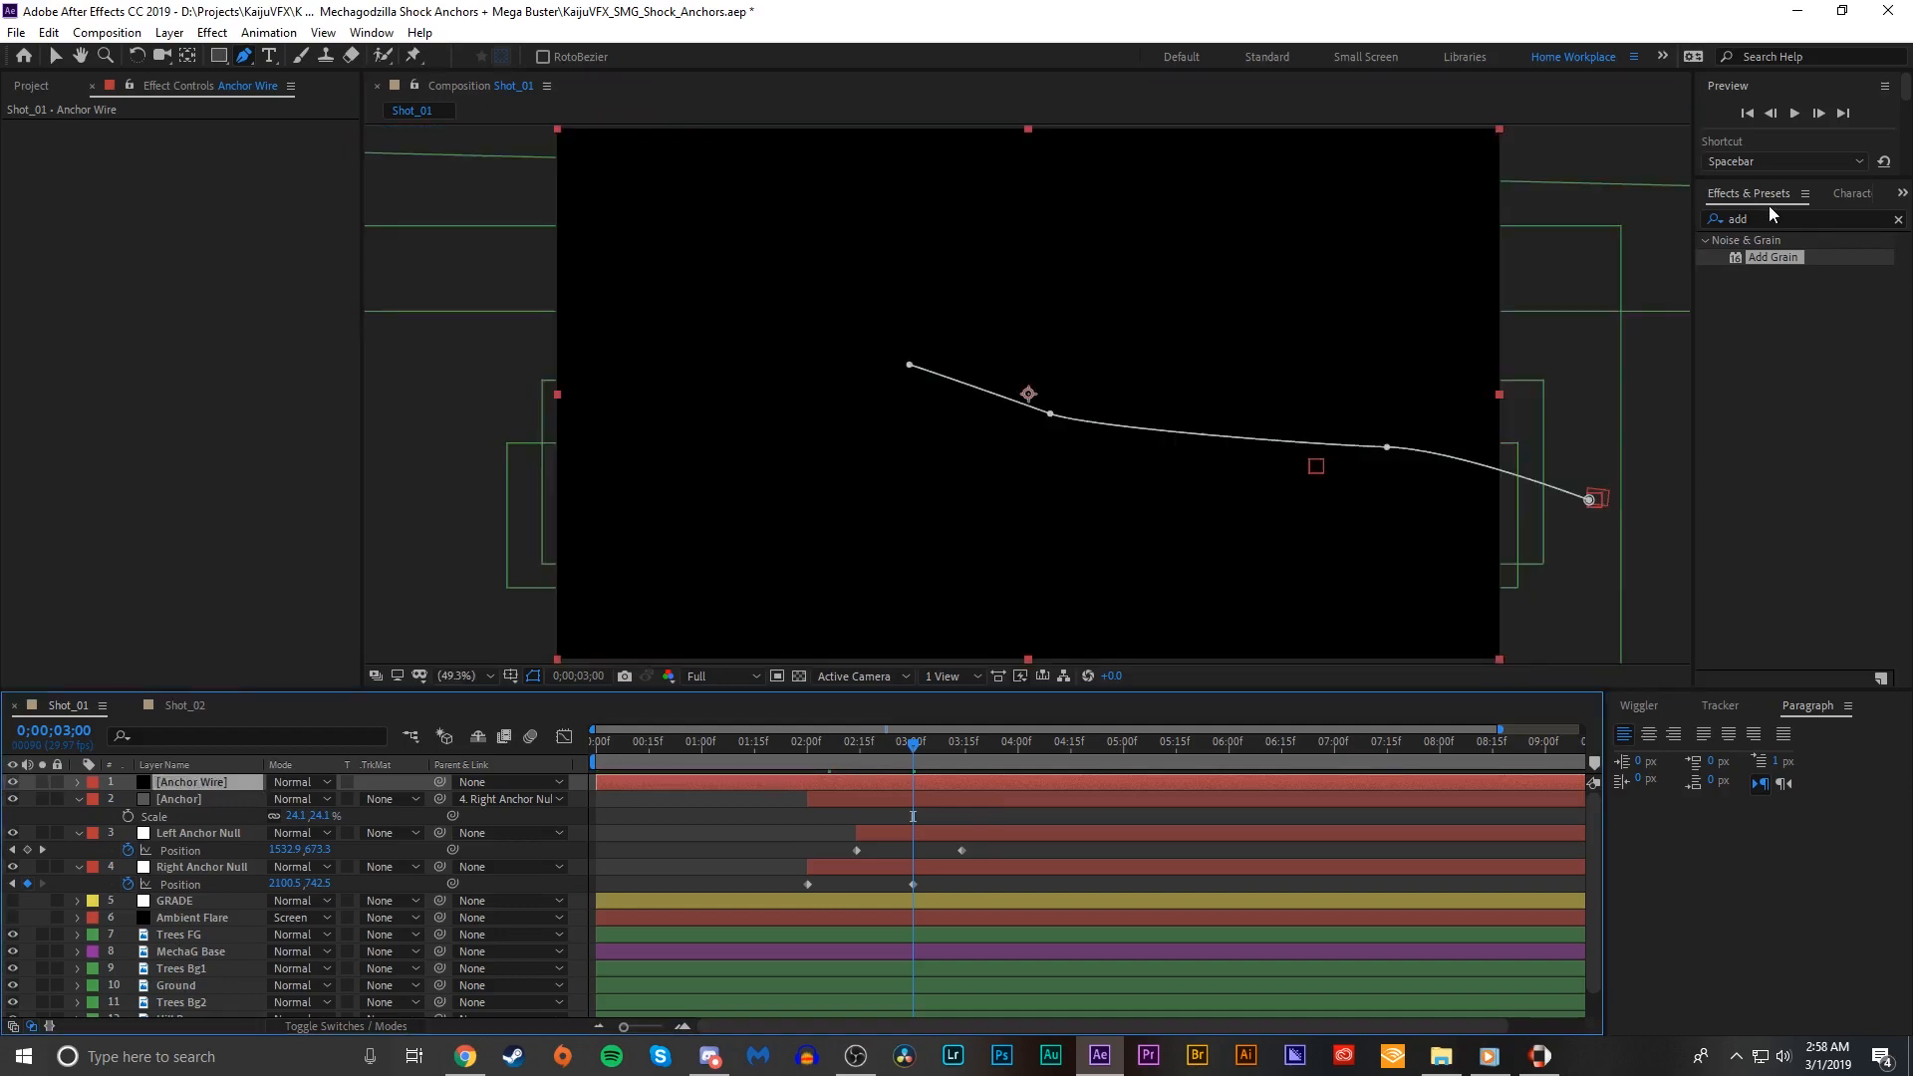
pyautogui.click(1767, 216)
pyautogui.press('BackSpace')
pyautogui.press('BackSpace')
pyautogui.press('BackSpace')
pyautogui.write('stroke')
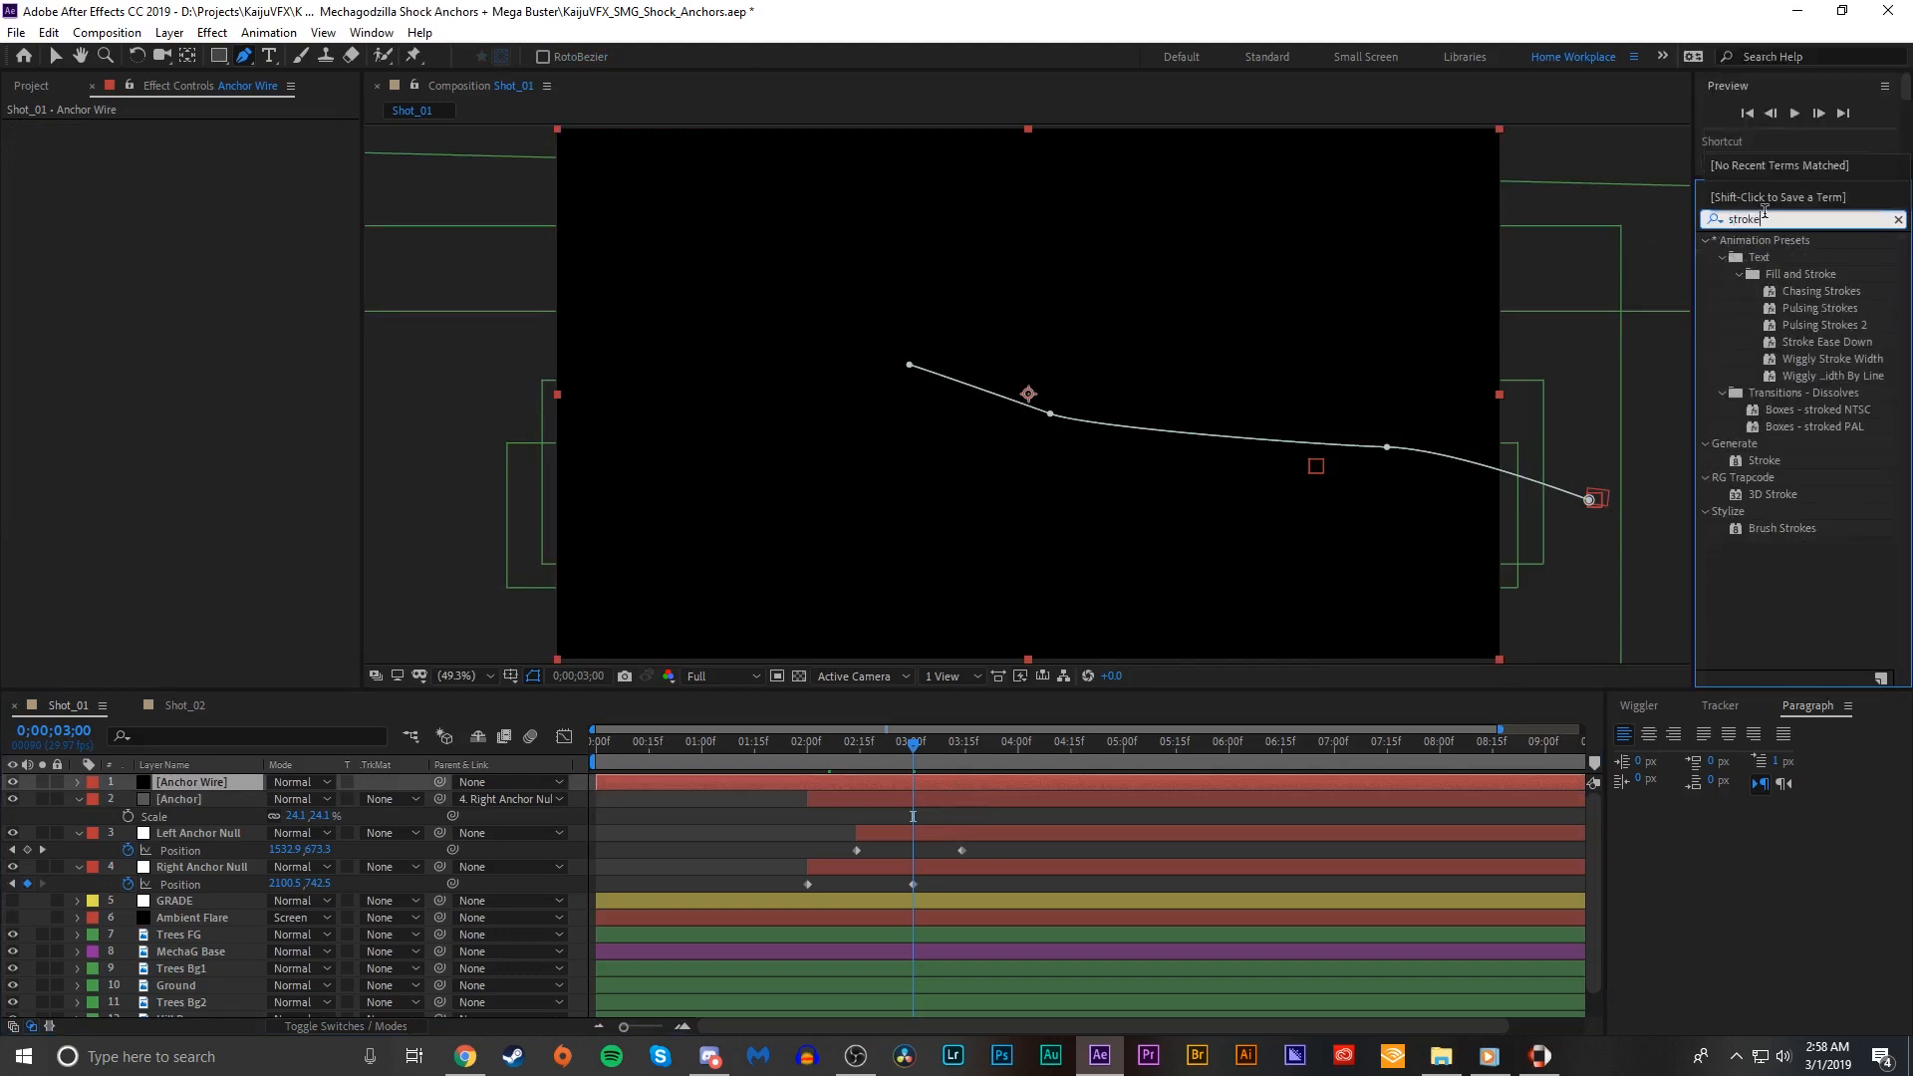
pyautogui.doubleClick(1764, 460)
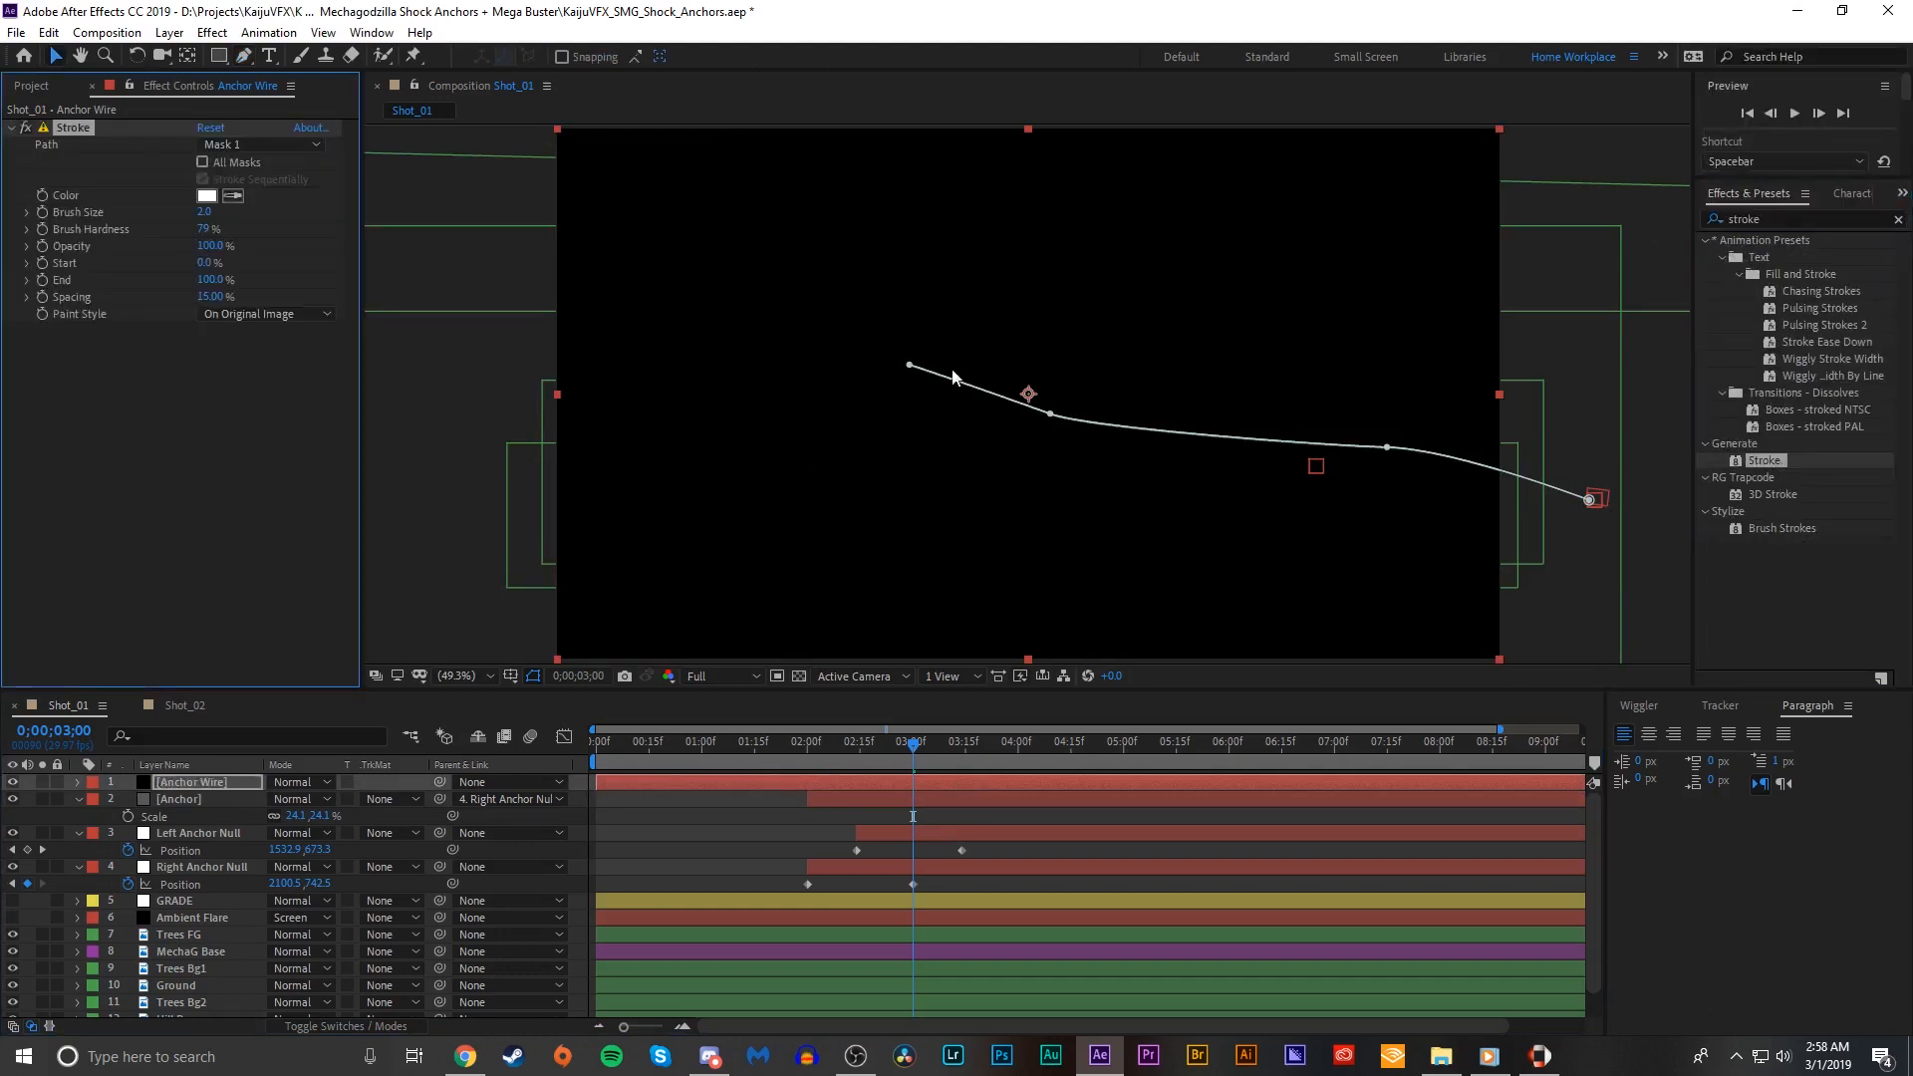
# Step: Apply Shift Channels to Anchor Wire and take its alpha from Luminance so only the stroked line shows
pyautogui.press('v')
pyautogui.scroll(4, 1007, 315)
pyautogui.scroll(-2, 1038, 333)
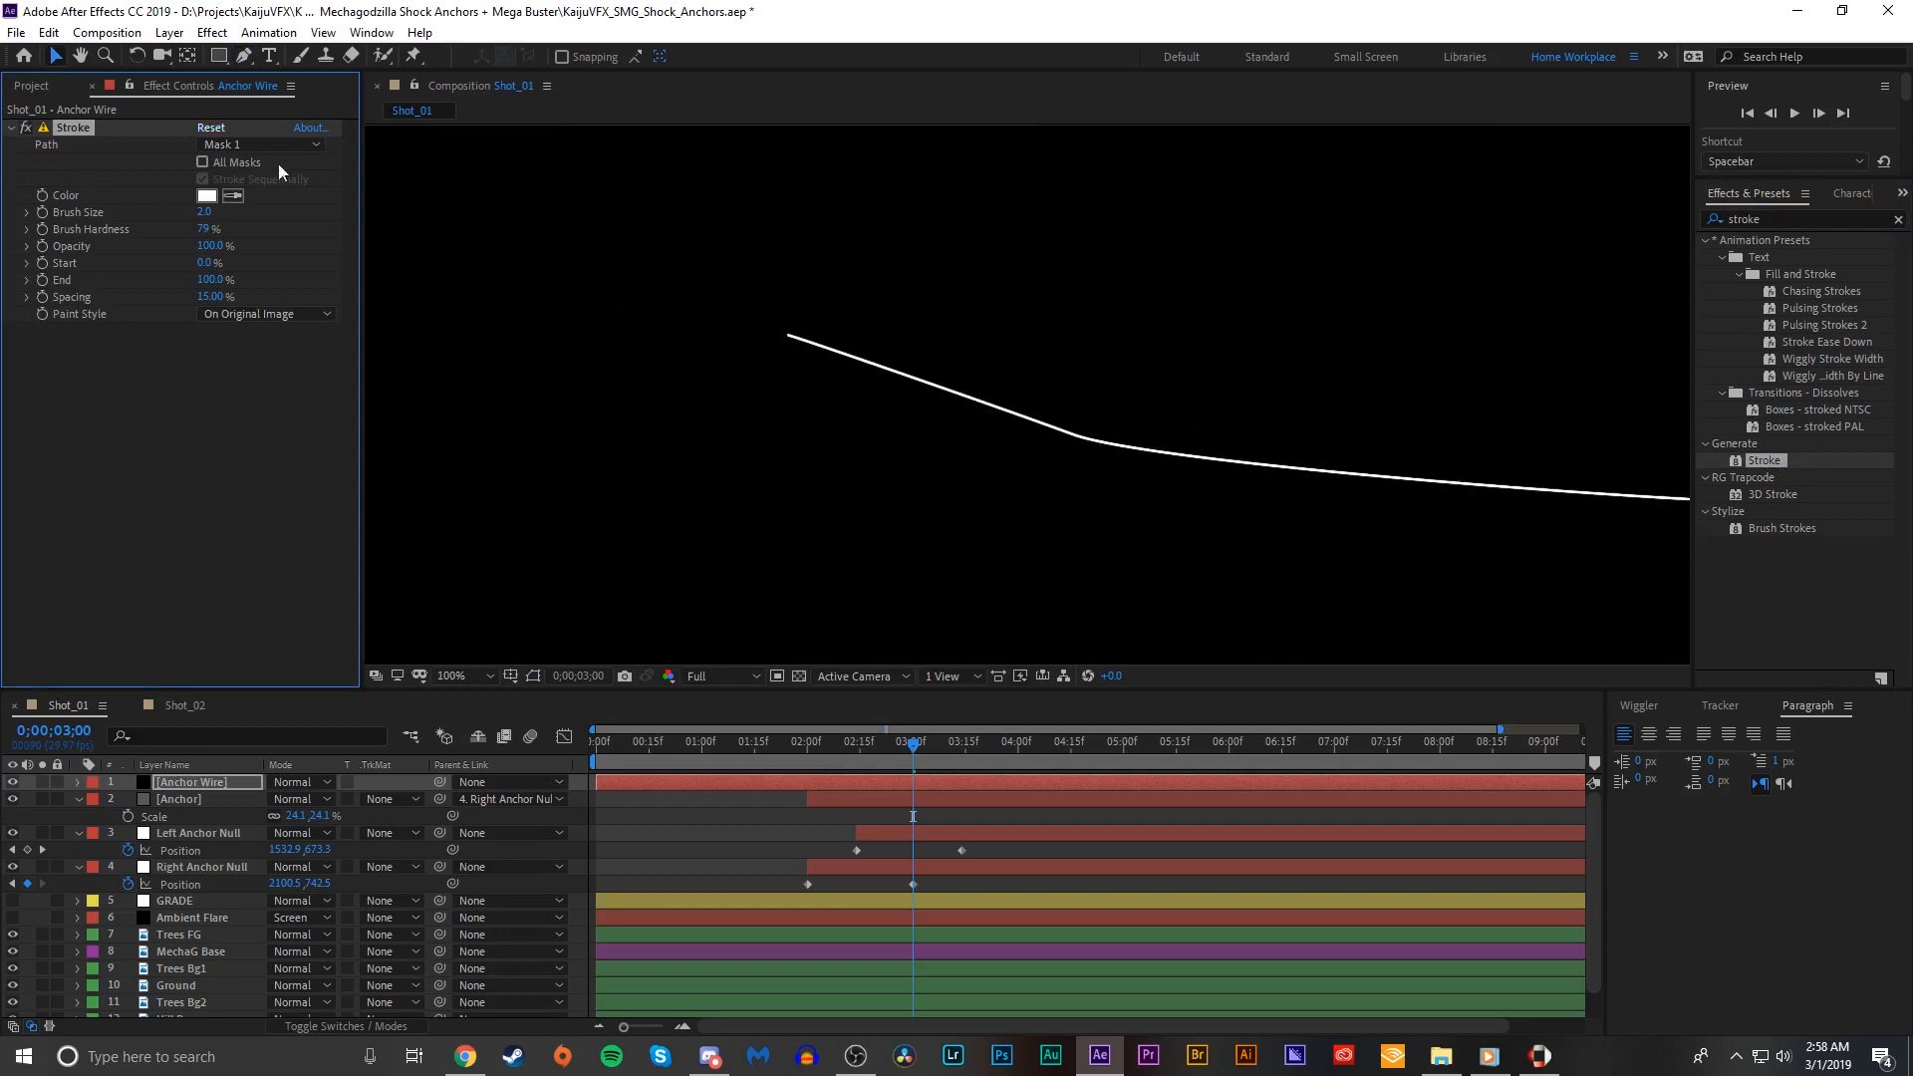
pyautogui.press('.')
pyautogui.scroll(-1, 1062, 424)
pyautogui.press('space')
pyautogui.moveTo(1205, 445); pyautogui.dragTo(429, 363)
pyautogui.moveTo(1020, 389); pyautogui.dragTo(1444, 415)
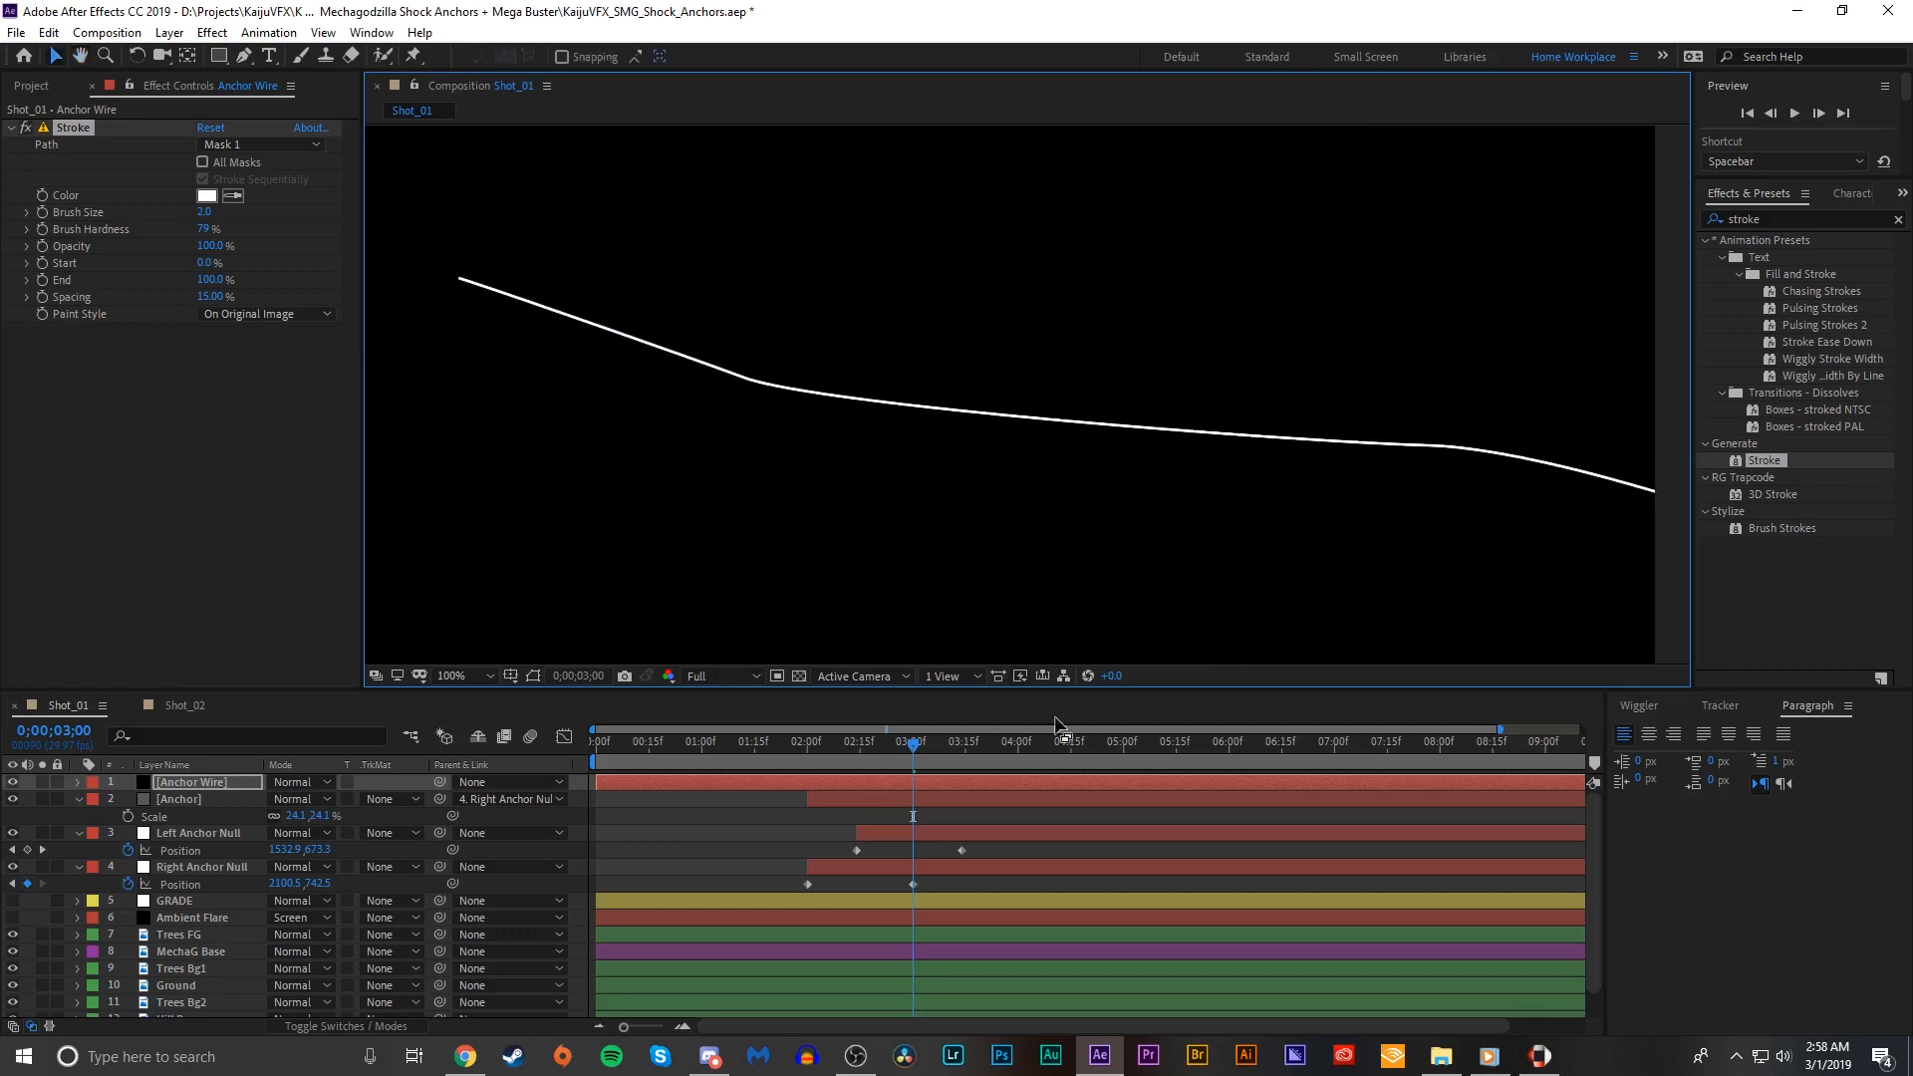
pyautogui.click(1836, 217)
pyautogui.write('chann')
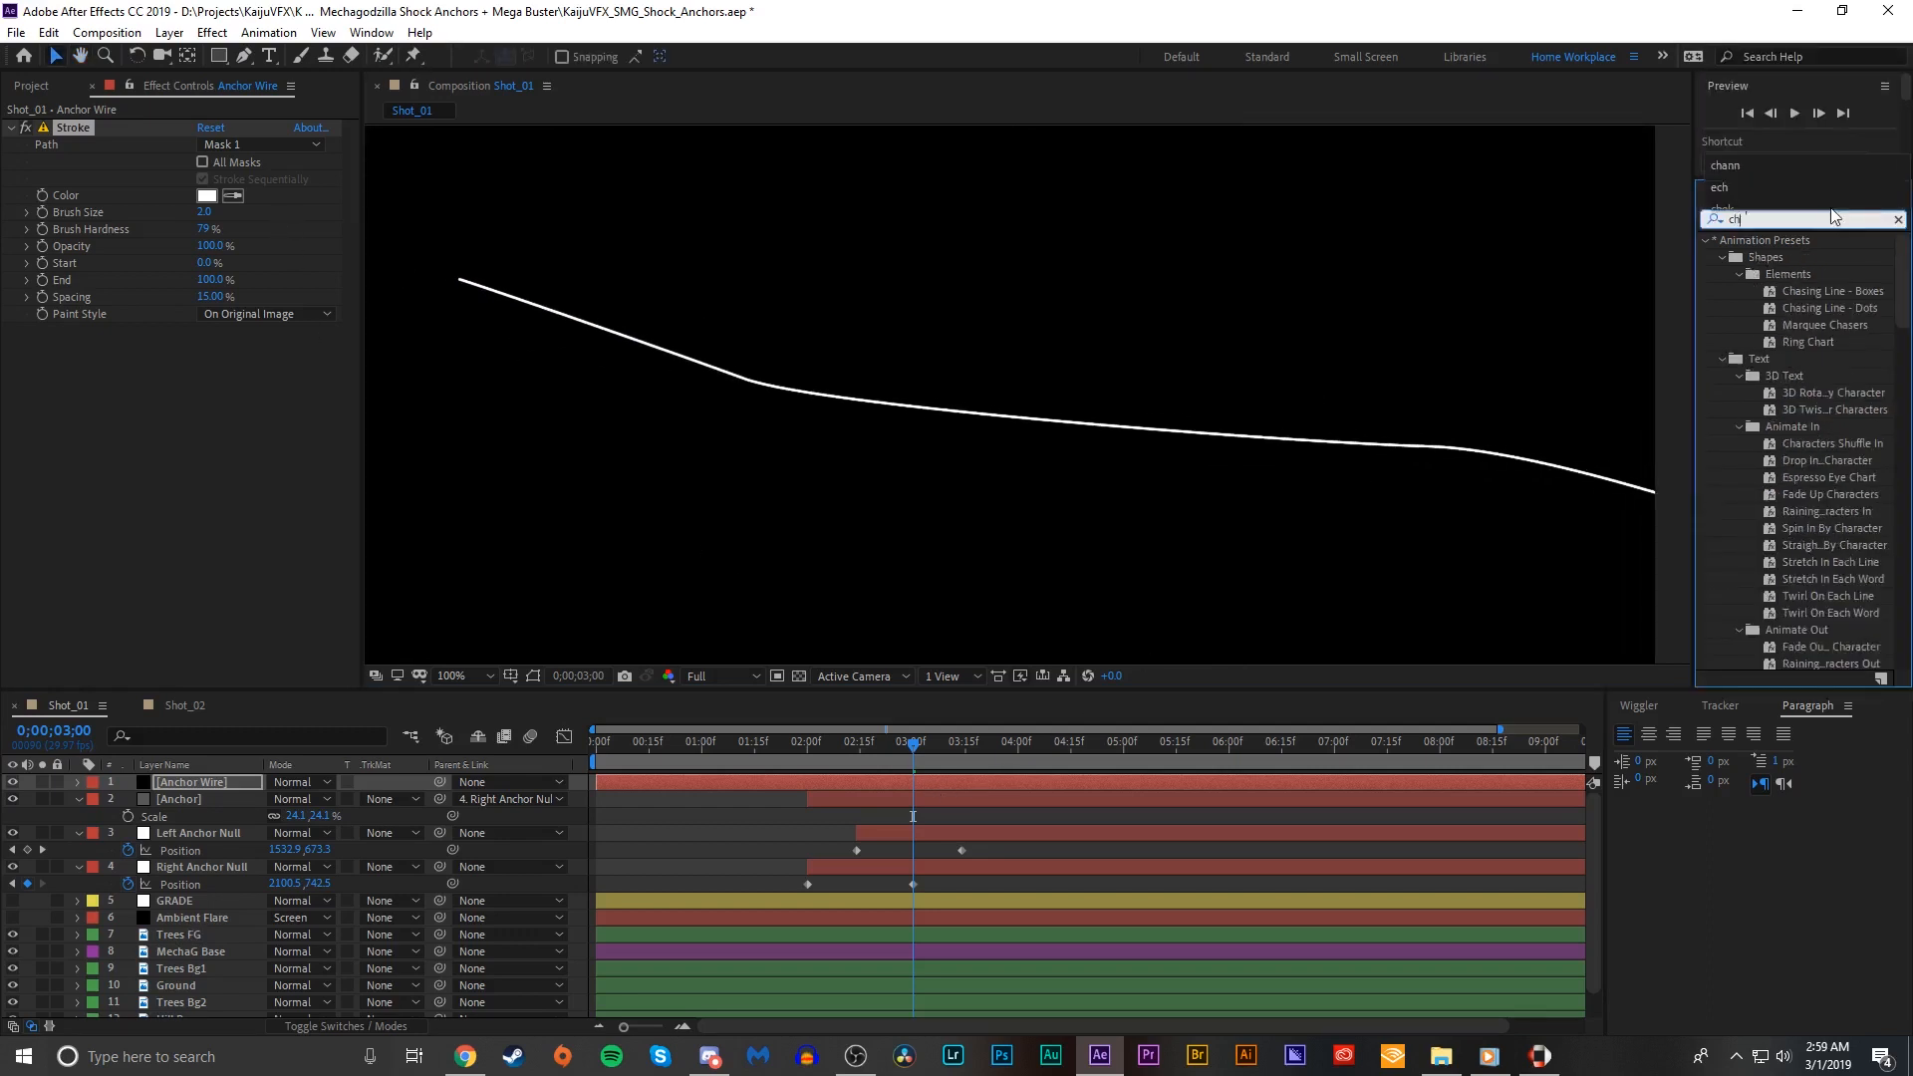
pyautogui.doubleClick(1782, 358)
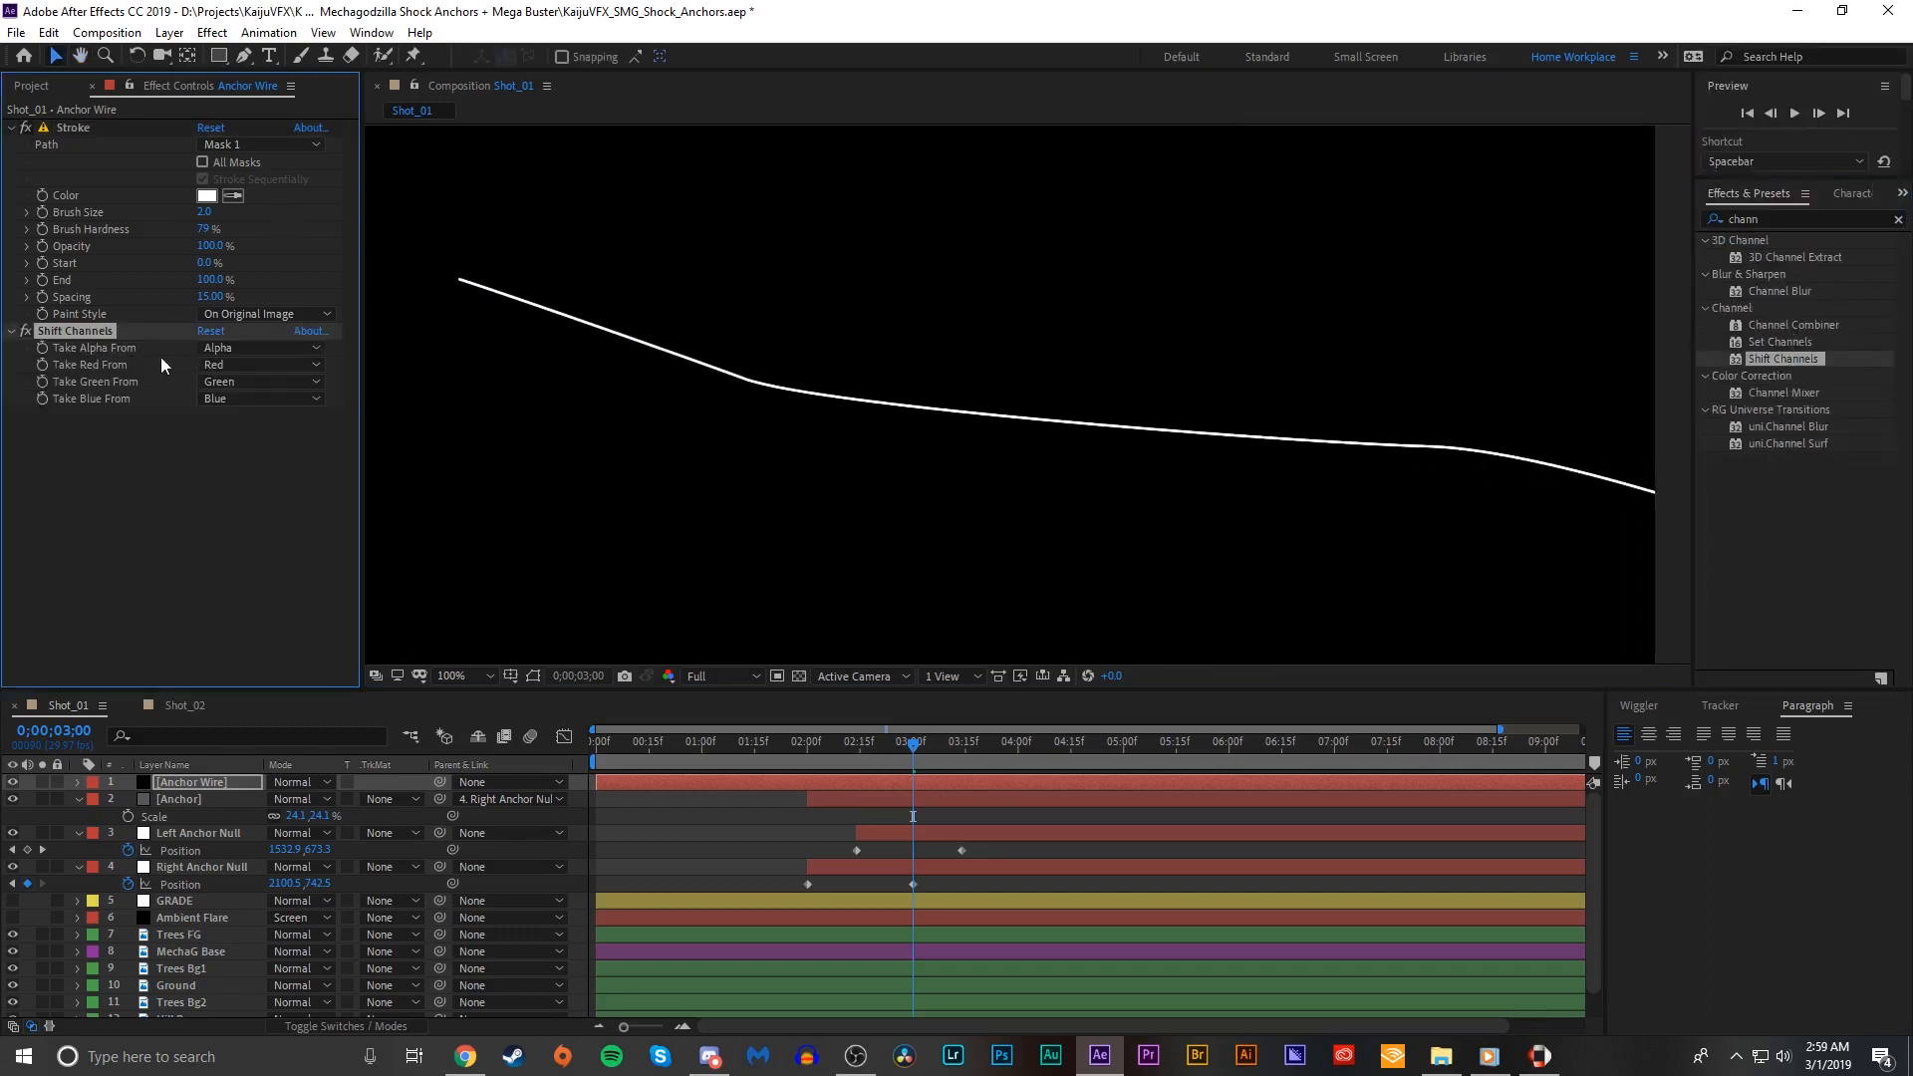
pyautogui.click(214, 349)
pyautogui.click(261, 458)
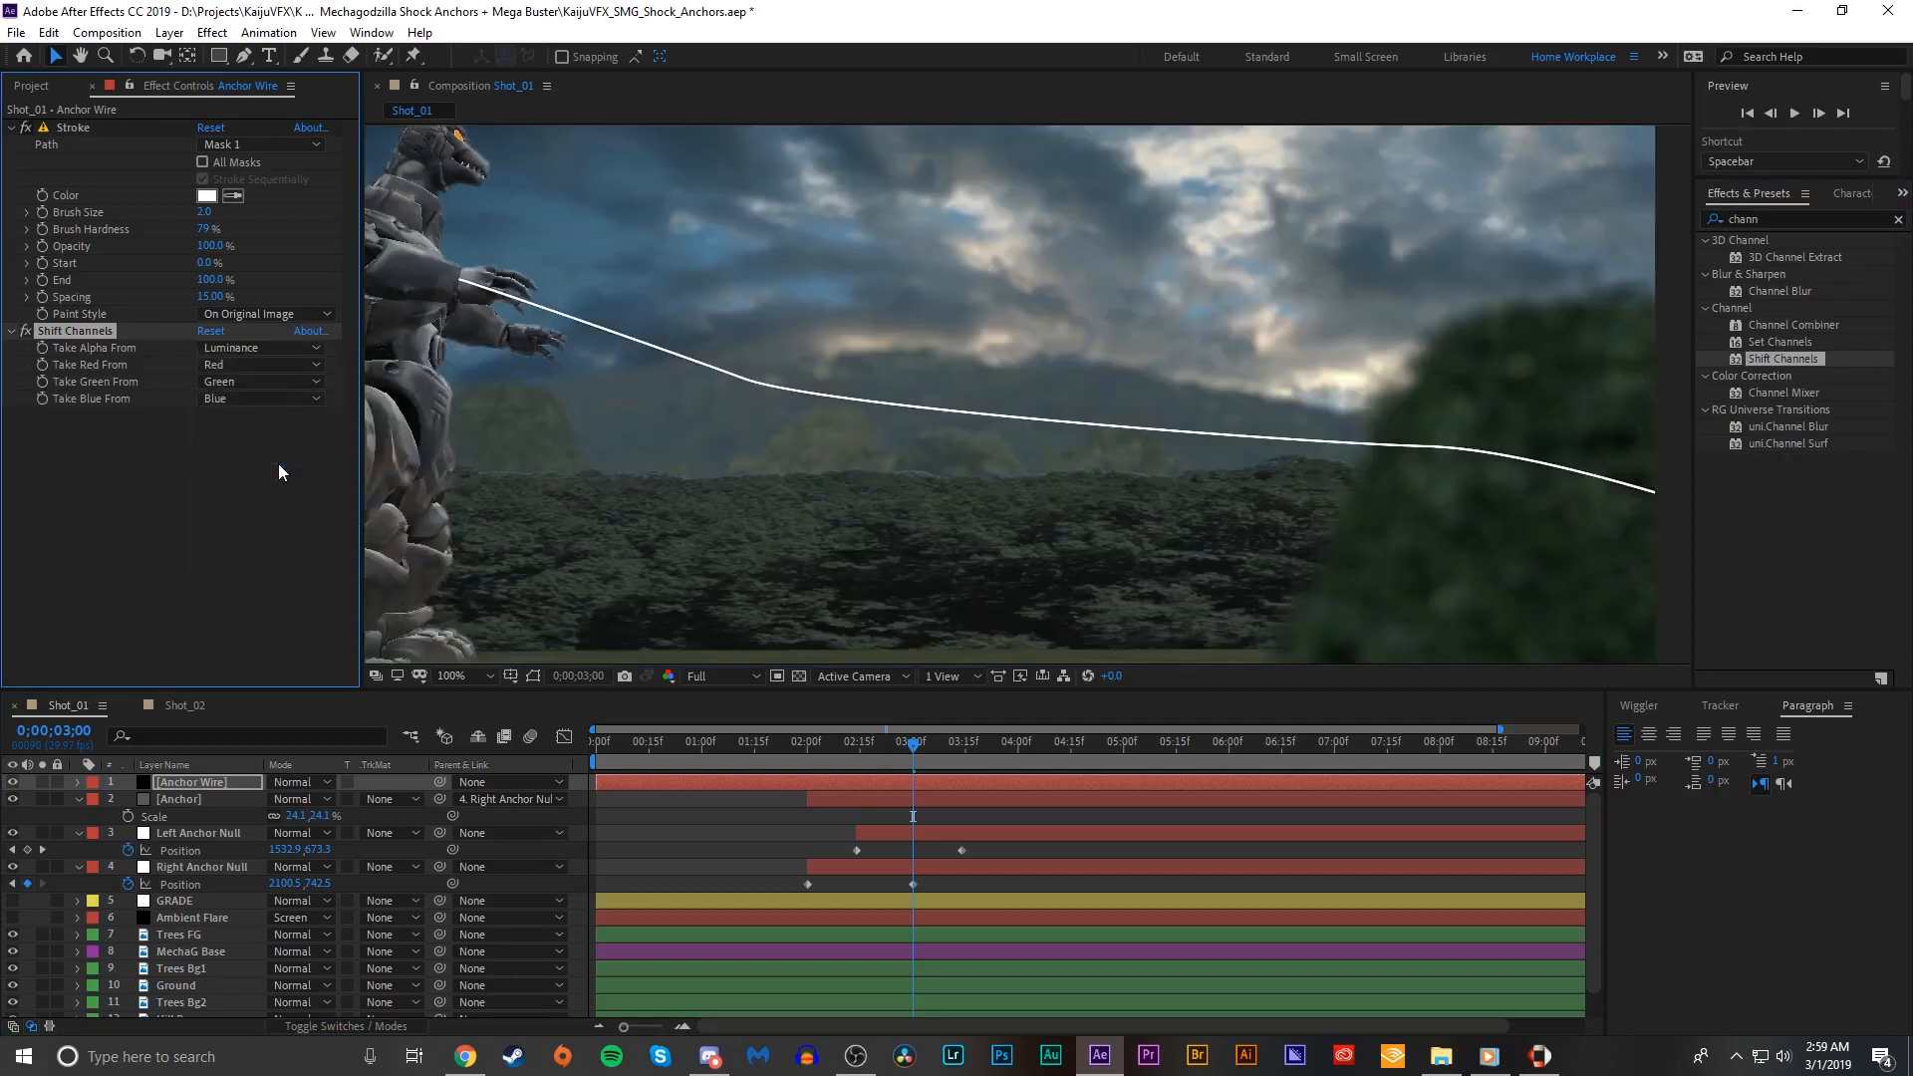
# Step: Set the wire's Stroke brush size to 3.7 and try a slightly darker stroke color
pyautogui.moveTo(204, 212); pyautogui.dragTo(219, 209)
pyautogui.click(206, 195)
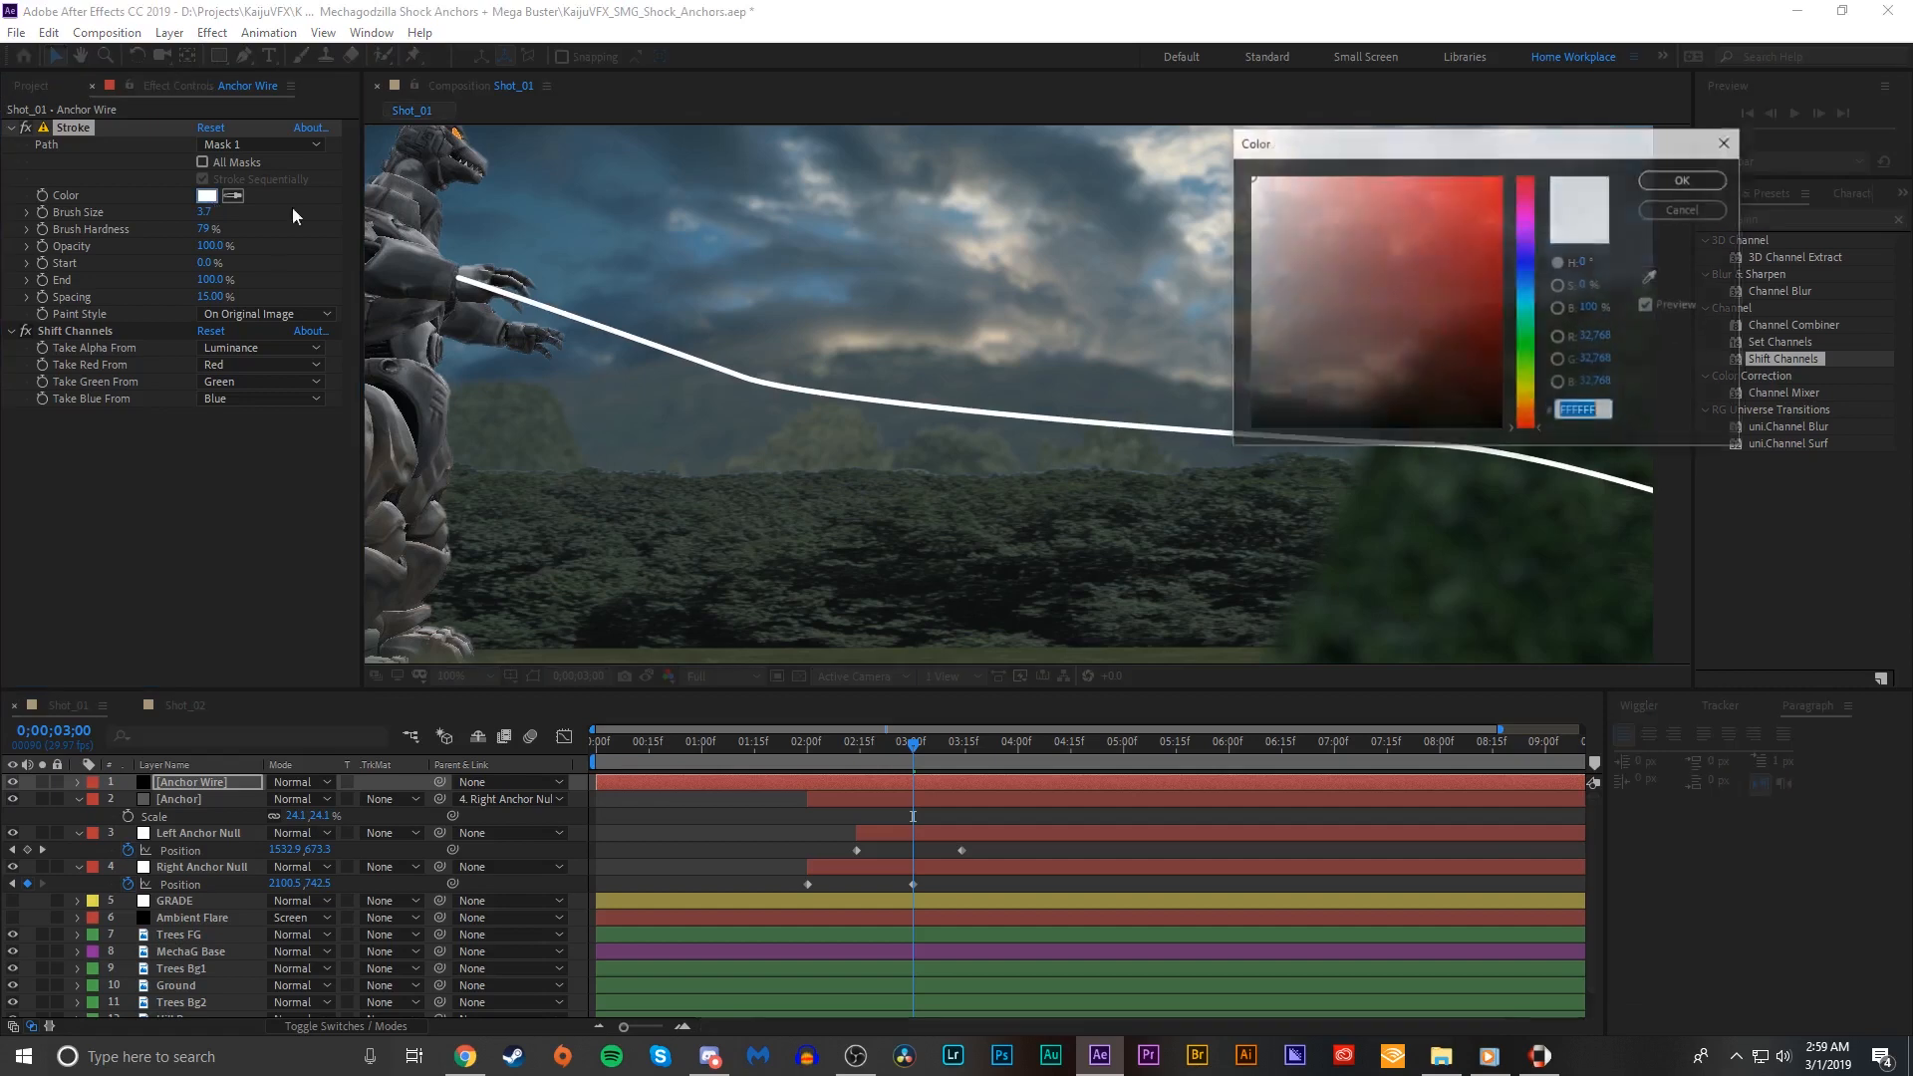
pyautogui.moveTo(1491, 290)
pyautogui.mouseDown()
pyautogui.moveTo(1182, 283)
pyautogui.moveTo(1126, 321)
pyautogui.moveTo(1081, 164)
pyautogui.mouseUp()
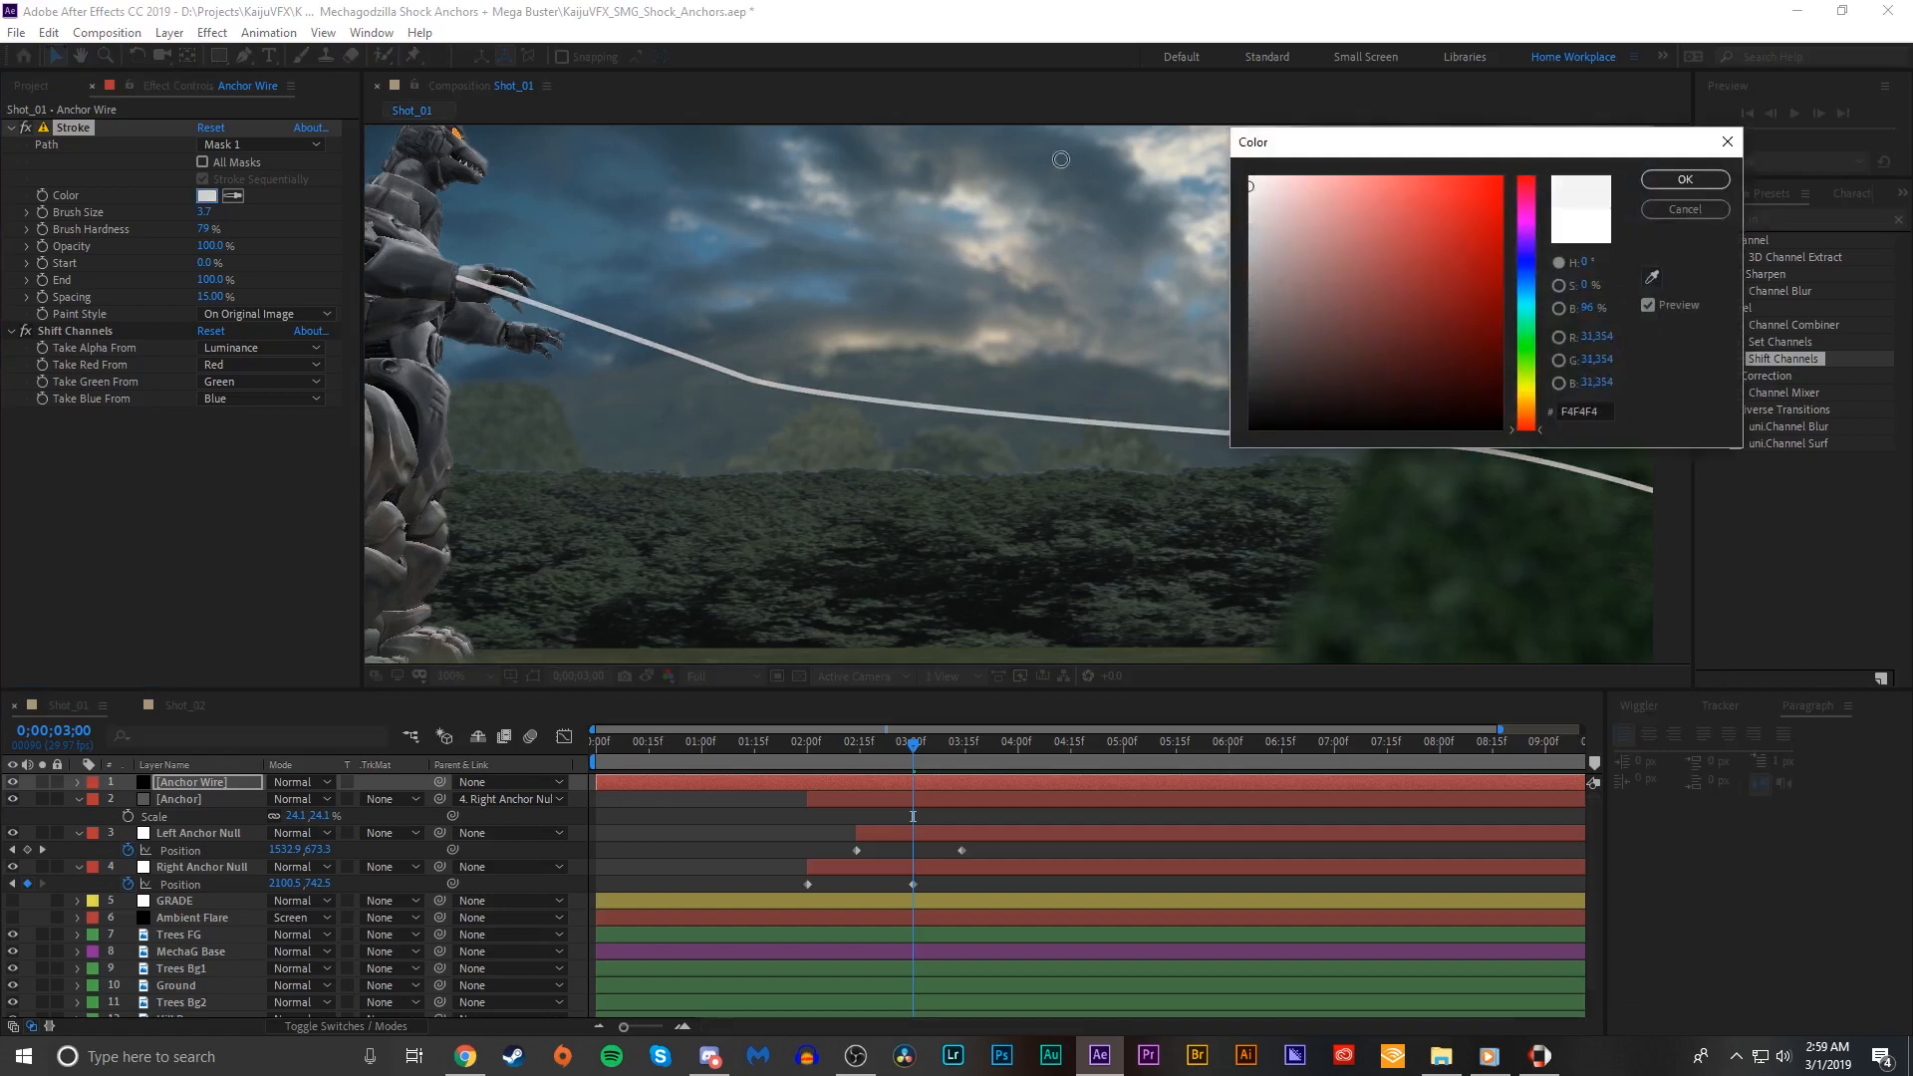
pyautogui.click(1685, 179)
# Step: Add Hue/Saturation after Shift Channels on Anchor Wire and set Master Lightness to -63
pyautogui.write('sat')
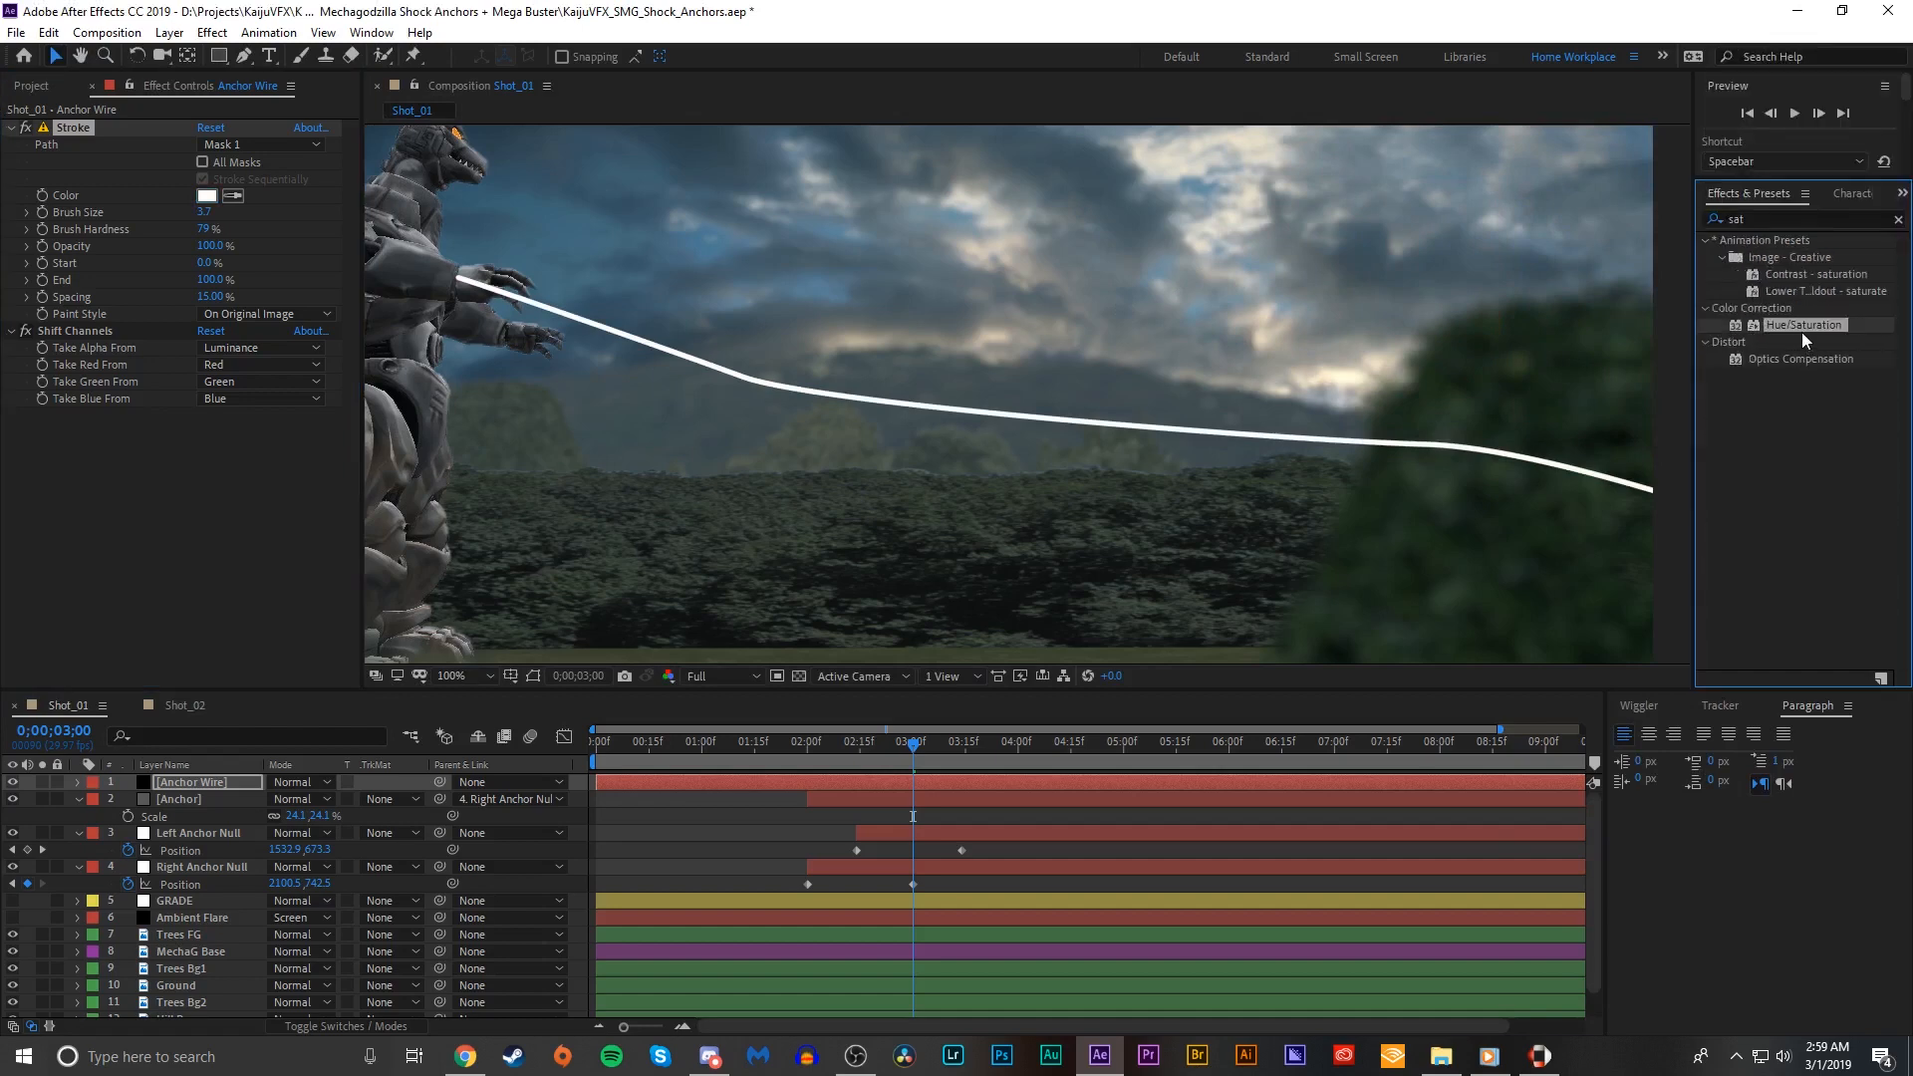
pyautogui.moveTo(1799, 324); pyautogui.dragTo(154, 543)
pyautogui.moveTo(136, 610); pyautogui.dragTo(116, 618)
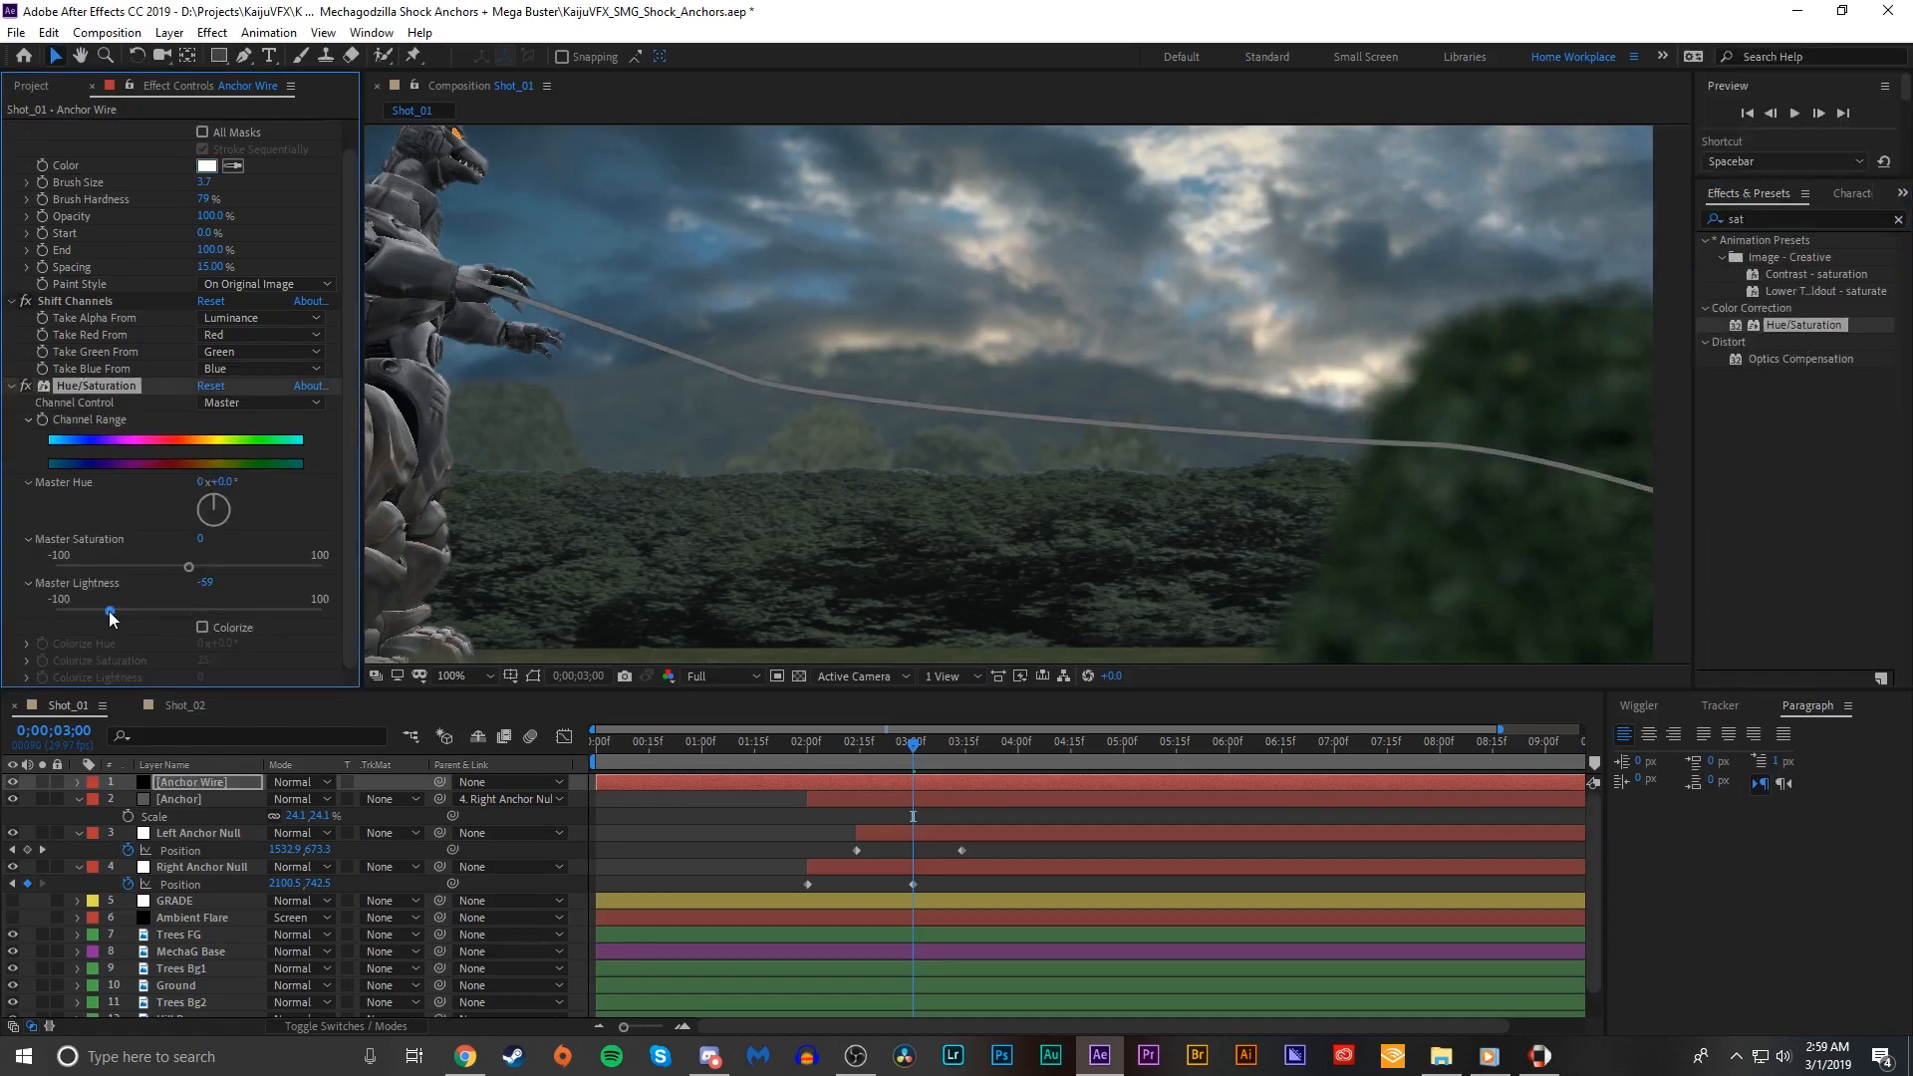
pyautogui.scroll(-1, 799, 439)
pyautogui.scroll(1, 768, 443)
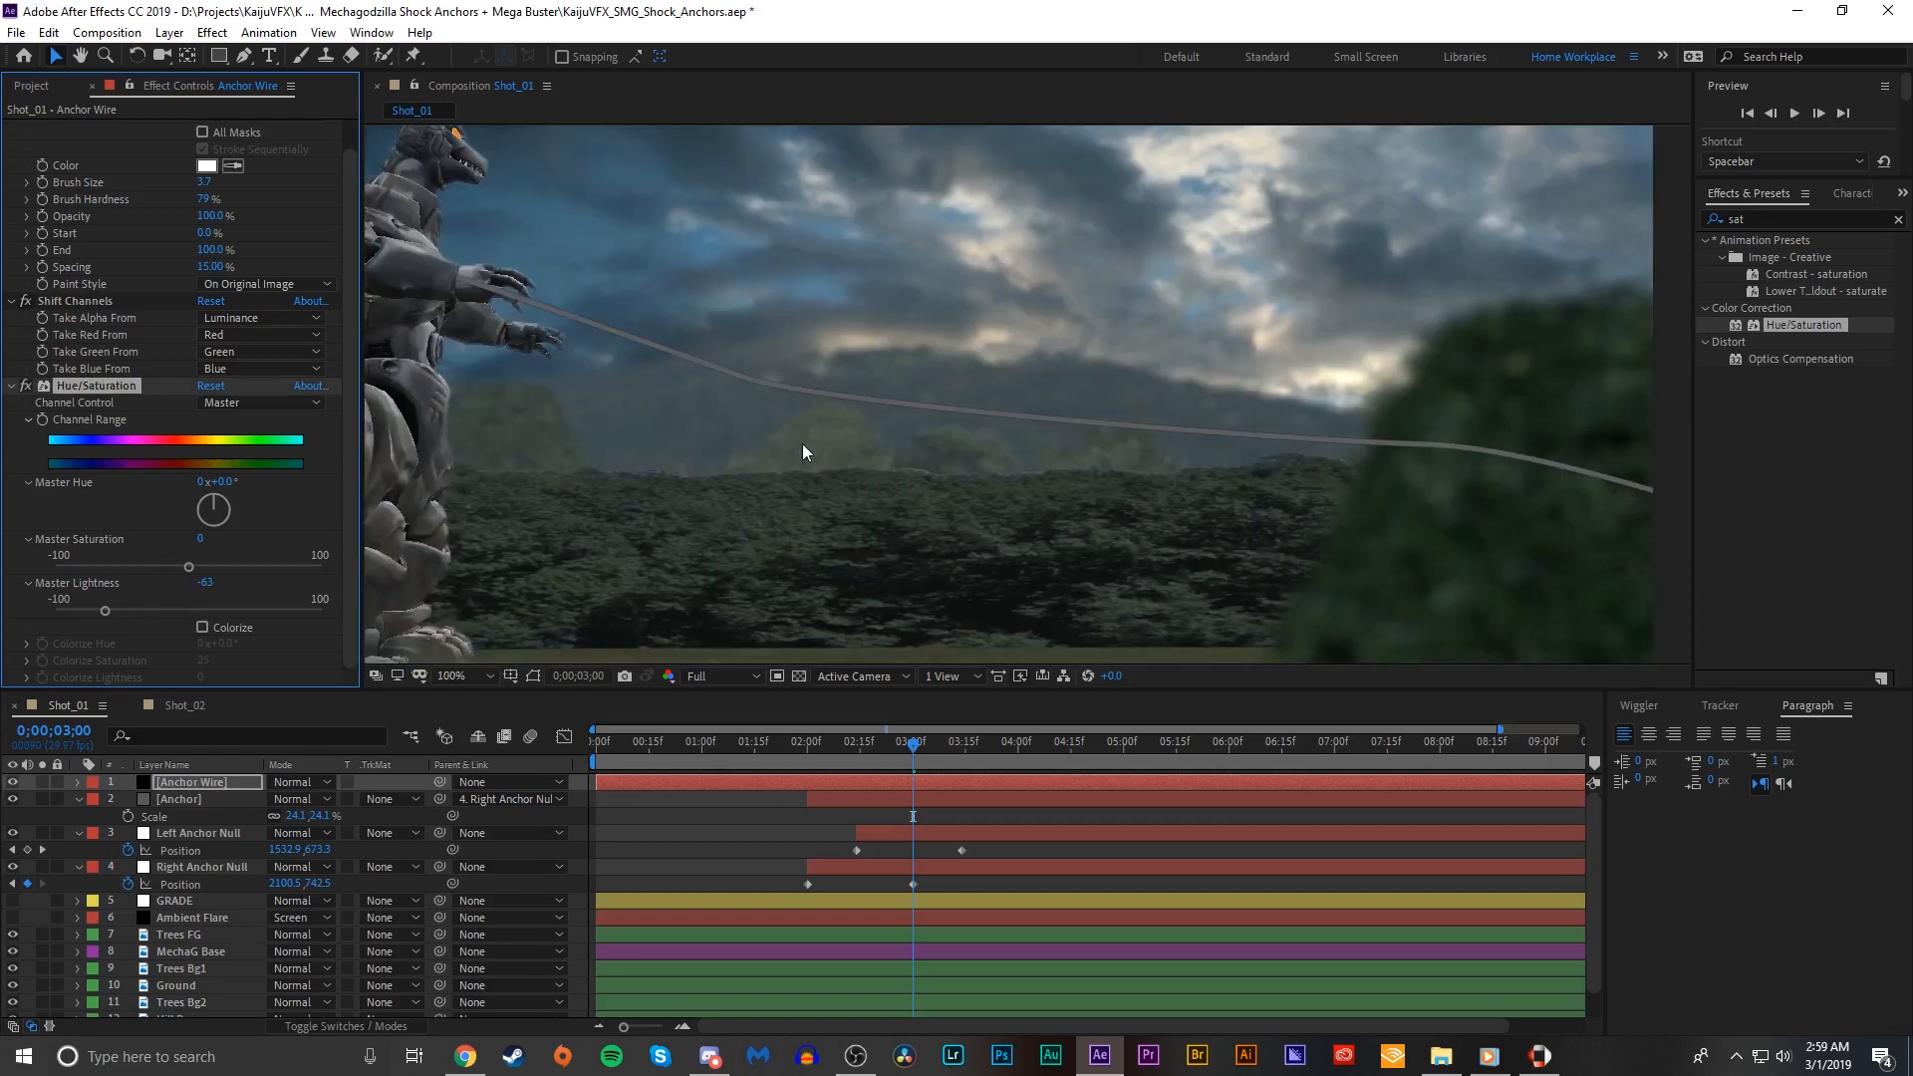
# Step: Move the Anchor Wire, Anchor and both anchor null layers below Trees FG, directly above MechaG Base
pyautogui.scroll(-1, 1111, 484)
pyautogui.click(177, 783)
pyautogui.keyDown('shift'); pyautogui.click(195, 867); pyautogui.keyUp('shift')
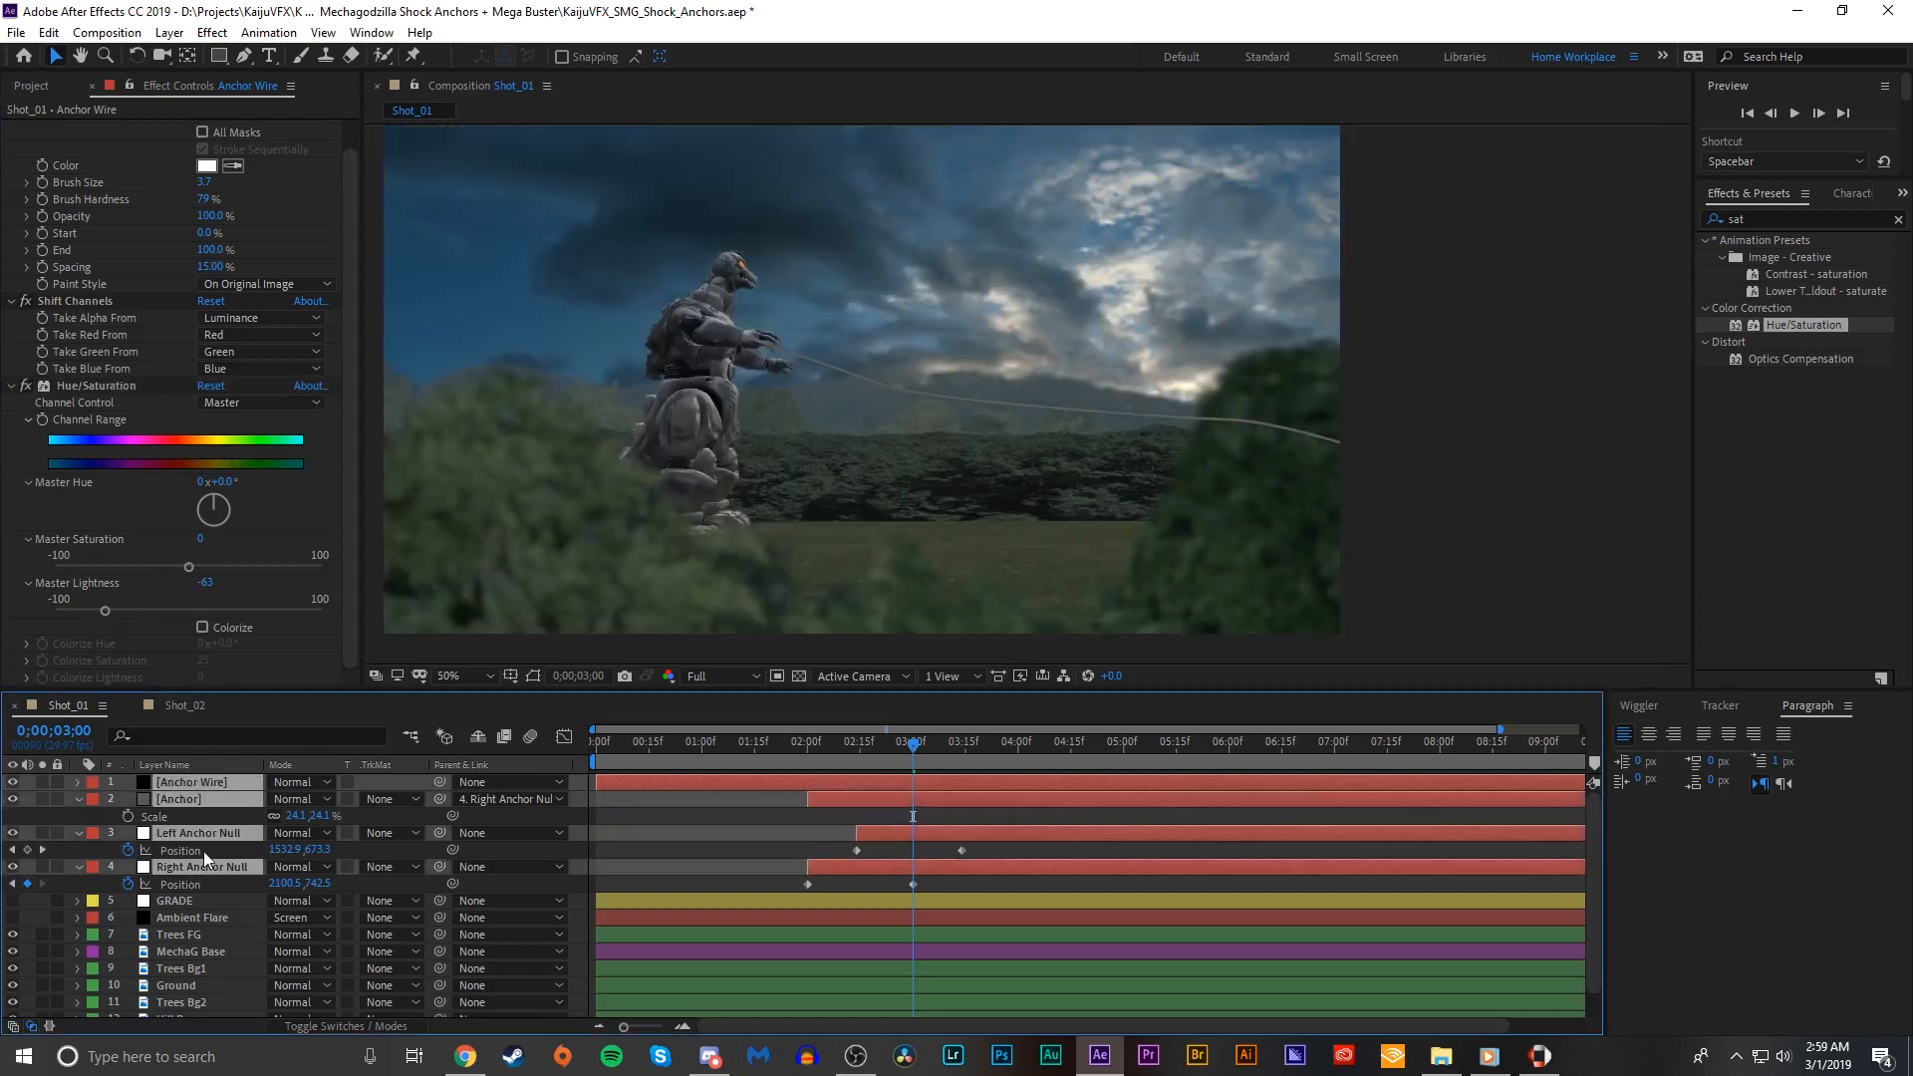
pyautogui.scroll(-1, 204, 857)
pyautogui.moveTo(212, 838); pyautogui.dragTo(200, 910)
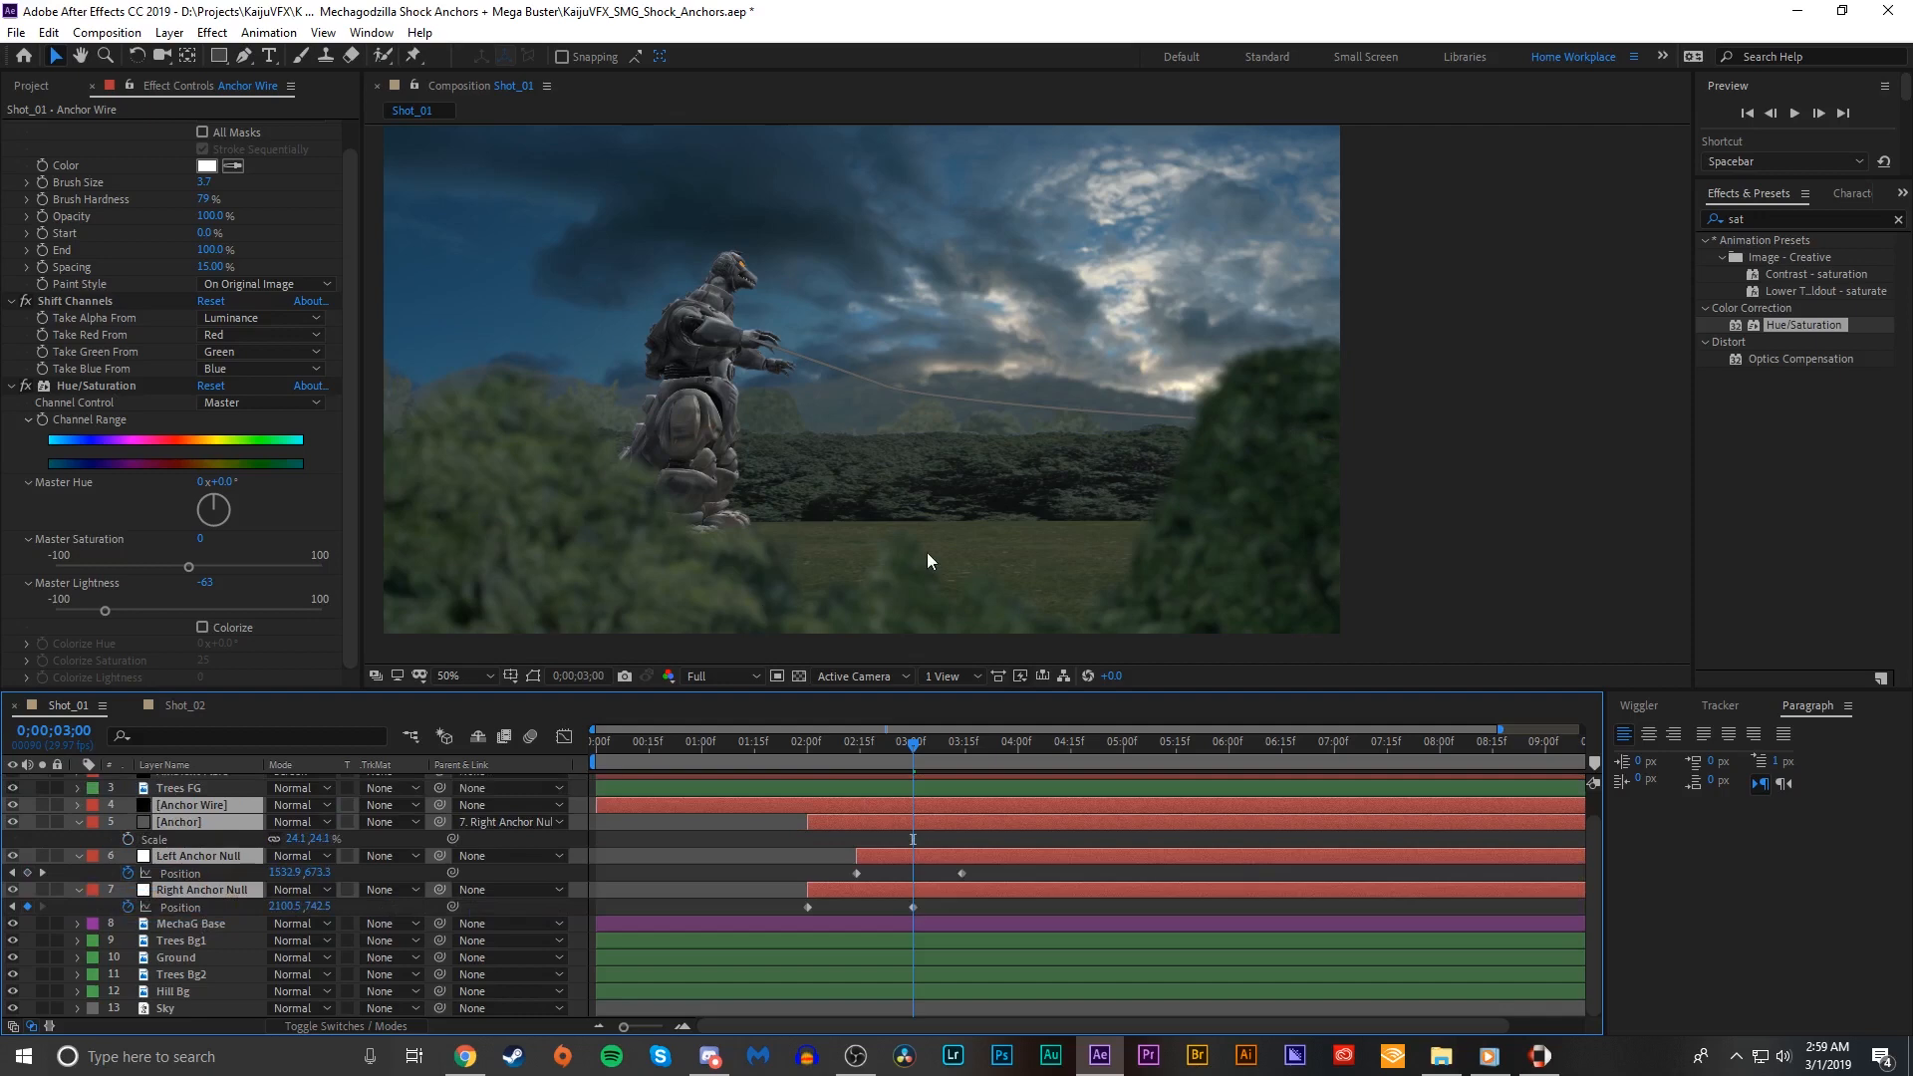
# Step: At 0;00;02;00, move the Anchor Wire layer so the wire's far end meets the back of the anchor at the hand
pyautogui.scroll(-2, 1002, 500)
pyautogui.scroll(3, 994, 476)
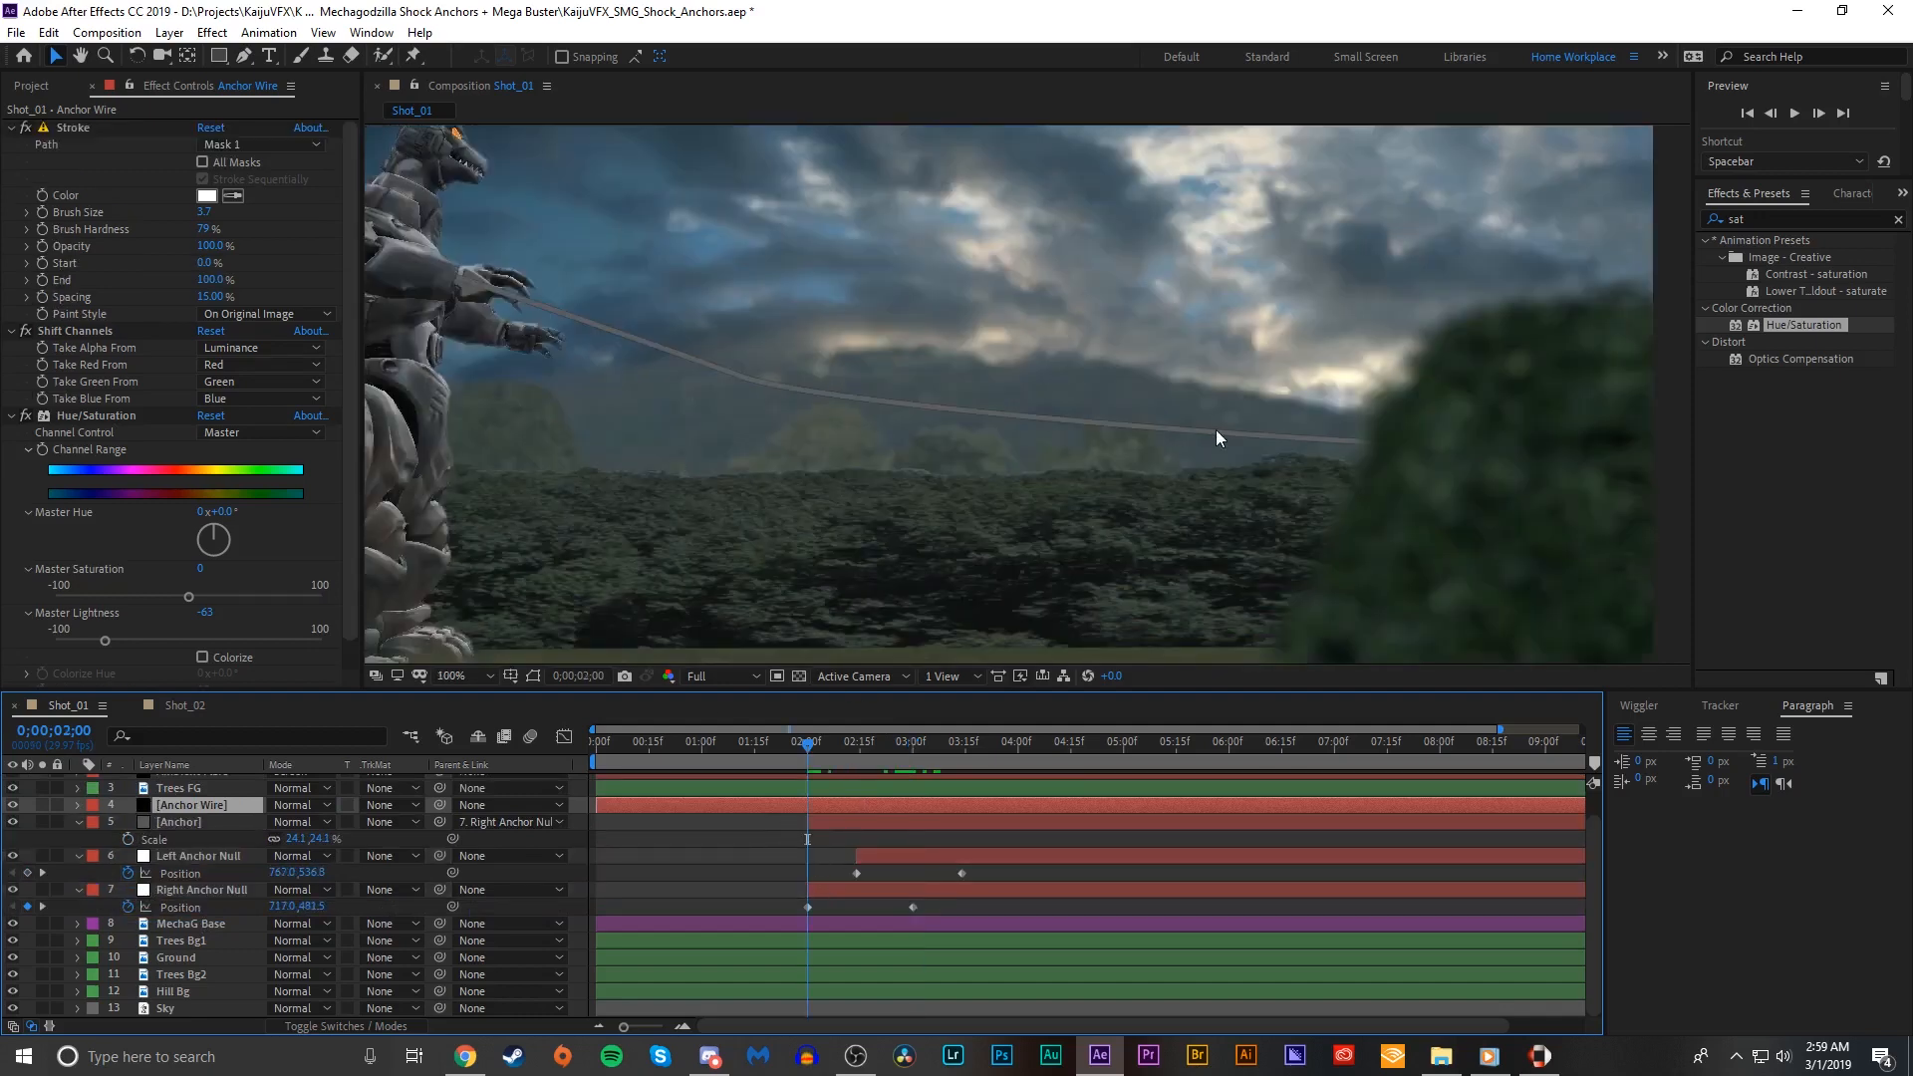
pyautogui.moveTo(1292, 393); pyautogui.dragTo(497, 189)
pyautogui.moveTo(1320, 386); pyautogui.dragTo(944, 340)
pyautogui.hotkey('ctrl', 'z')
pyautogui.click(845, 822)
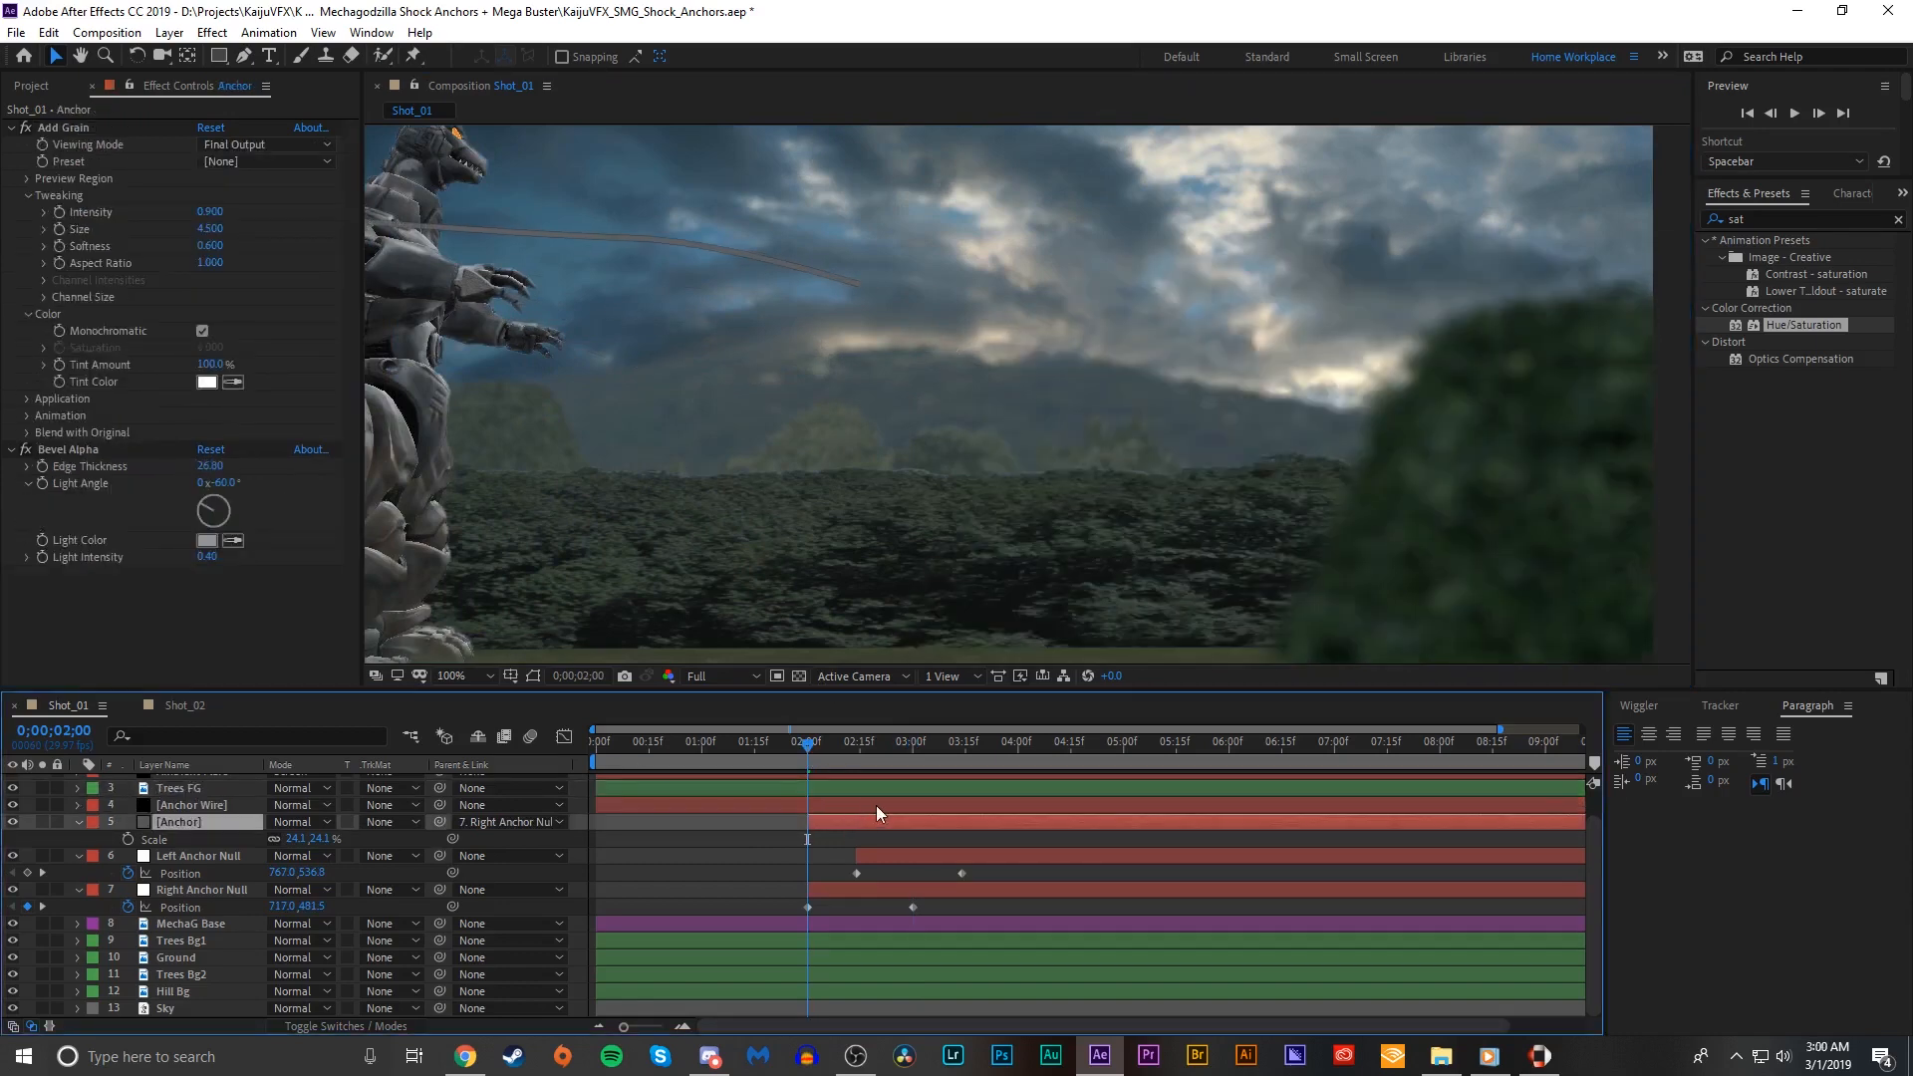
pyautogui.click(876, 805)
pyautogui.scroll(-1, 982, 405)
pyautogui.scroll(2, 996, 403)
pyautogui.moveTo(540, 390); pyautogui.dragTo(443, 396)
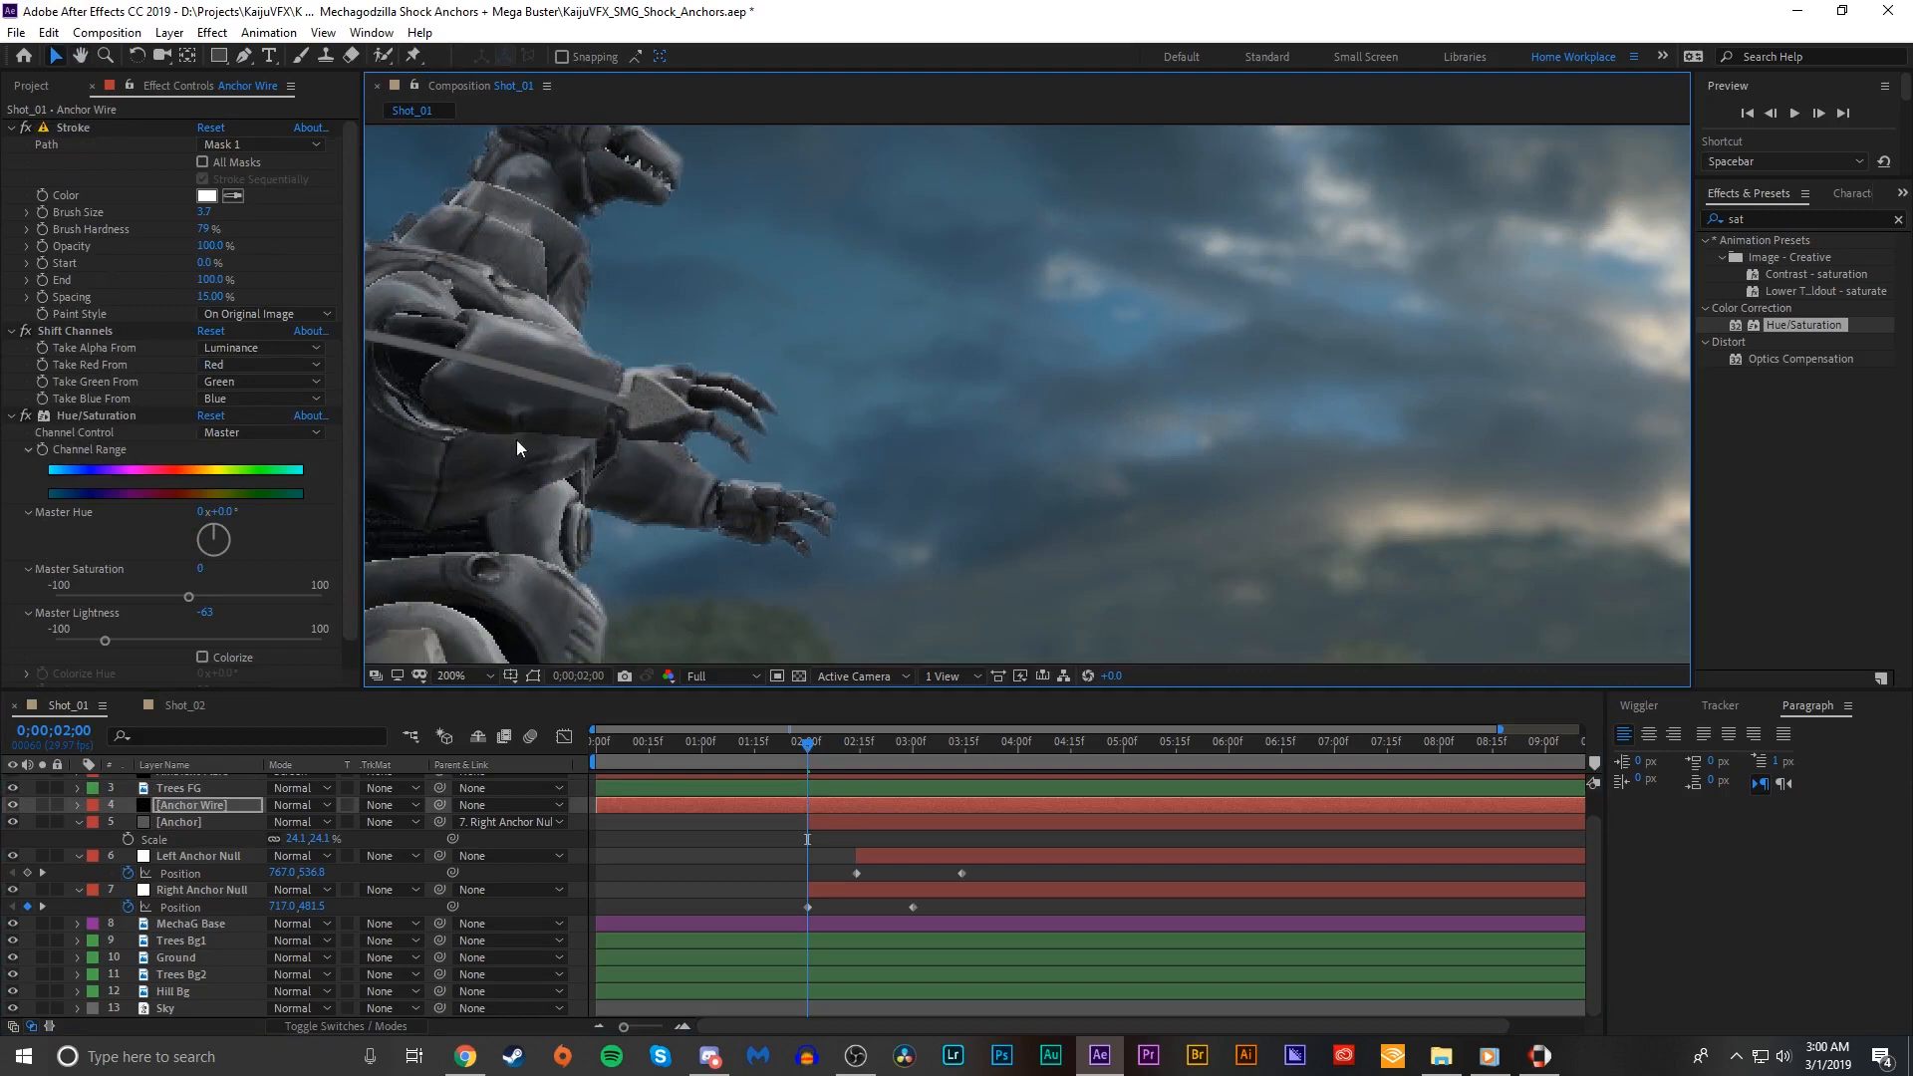
pyautogui.scroll(4, 516, 440)
pyautogui.click(1315, 292)
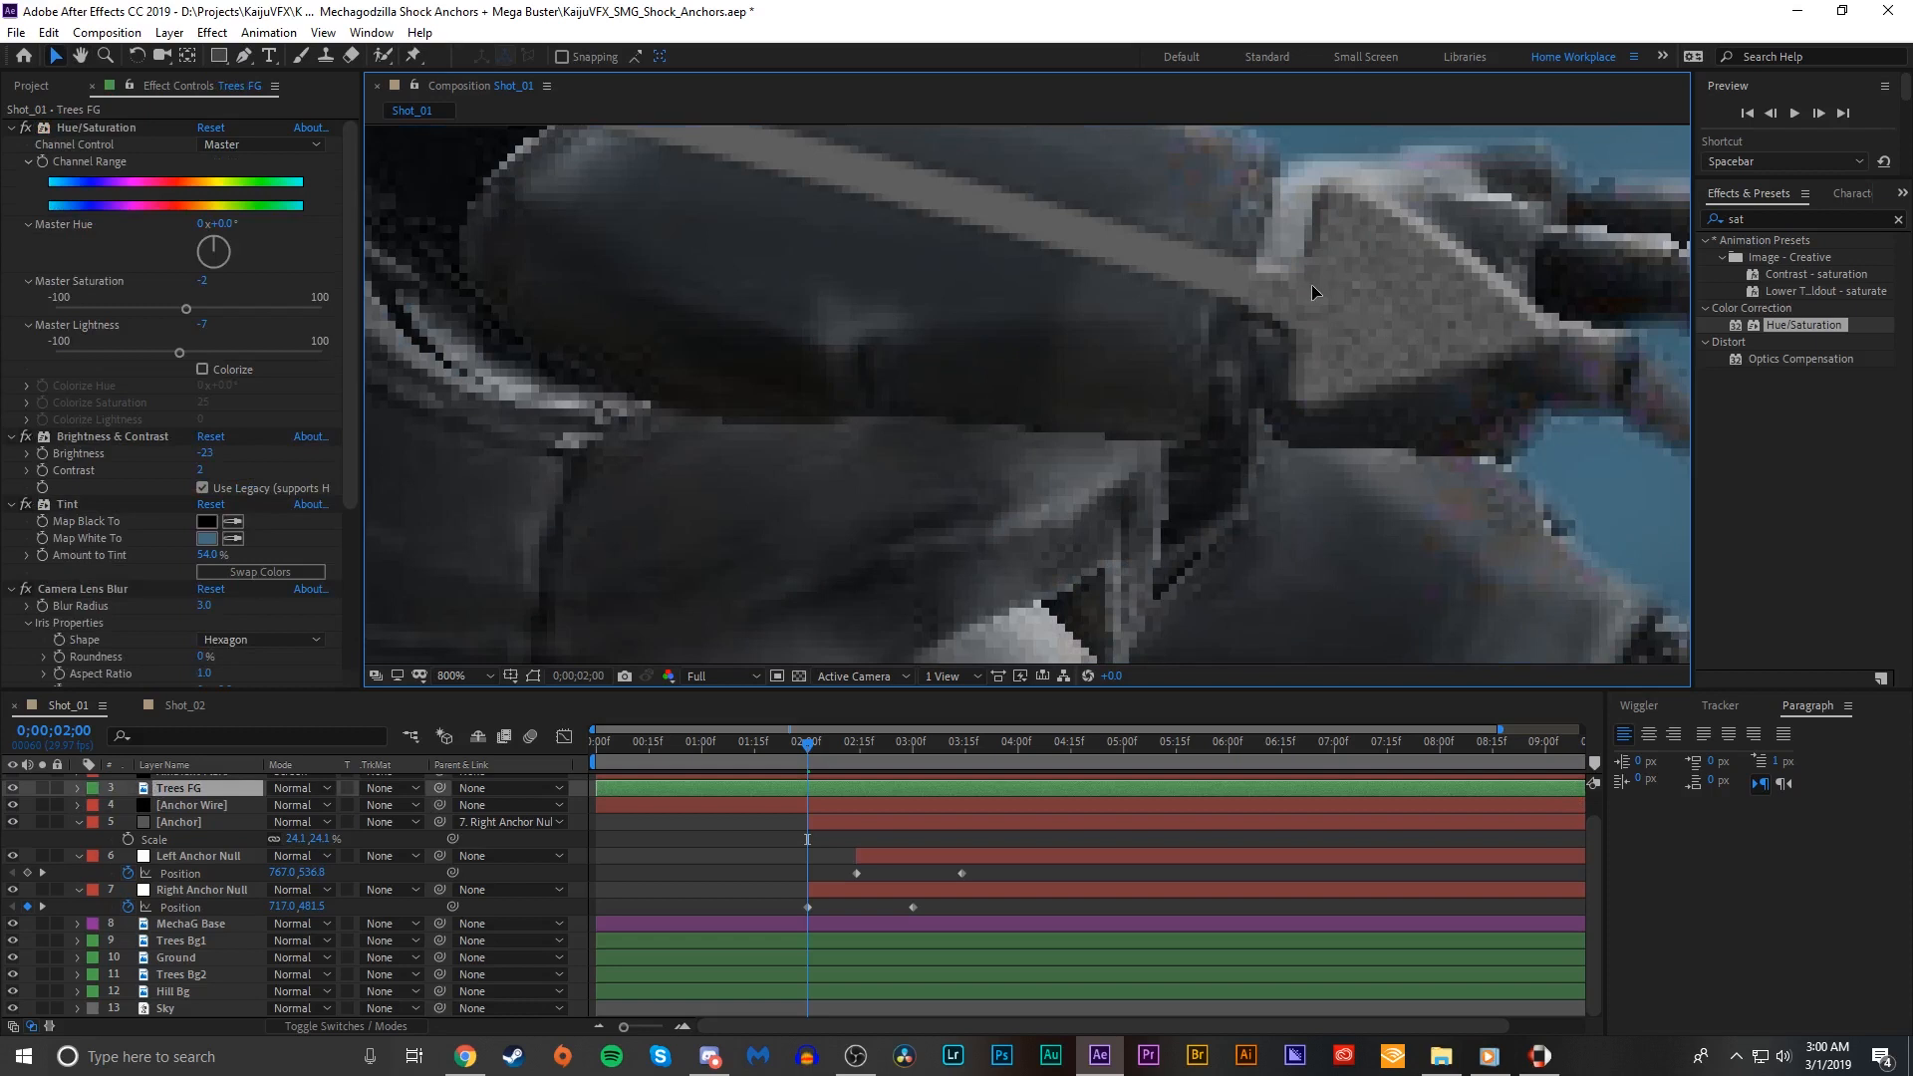
# Step: Parent the Anchor Wire layer to Right Anchor Null
pyautogui.click(815, 803)
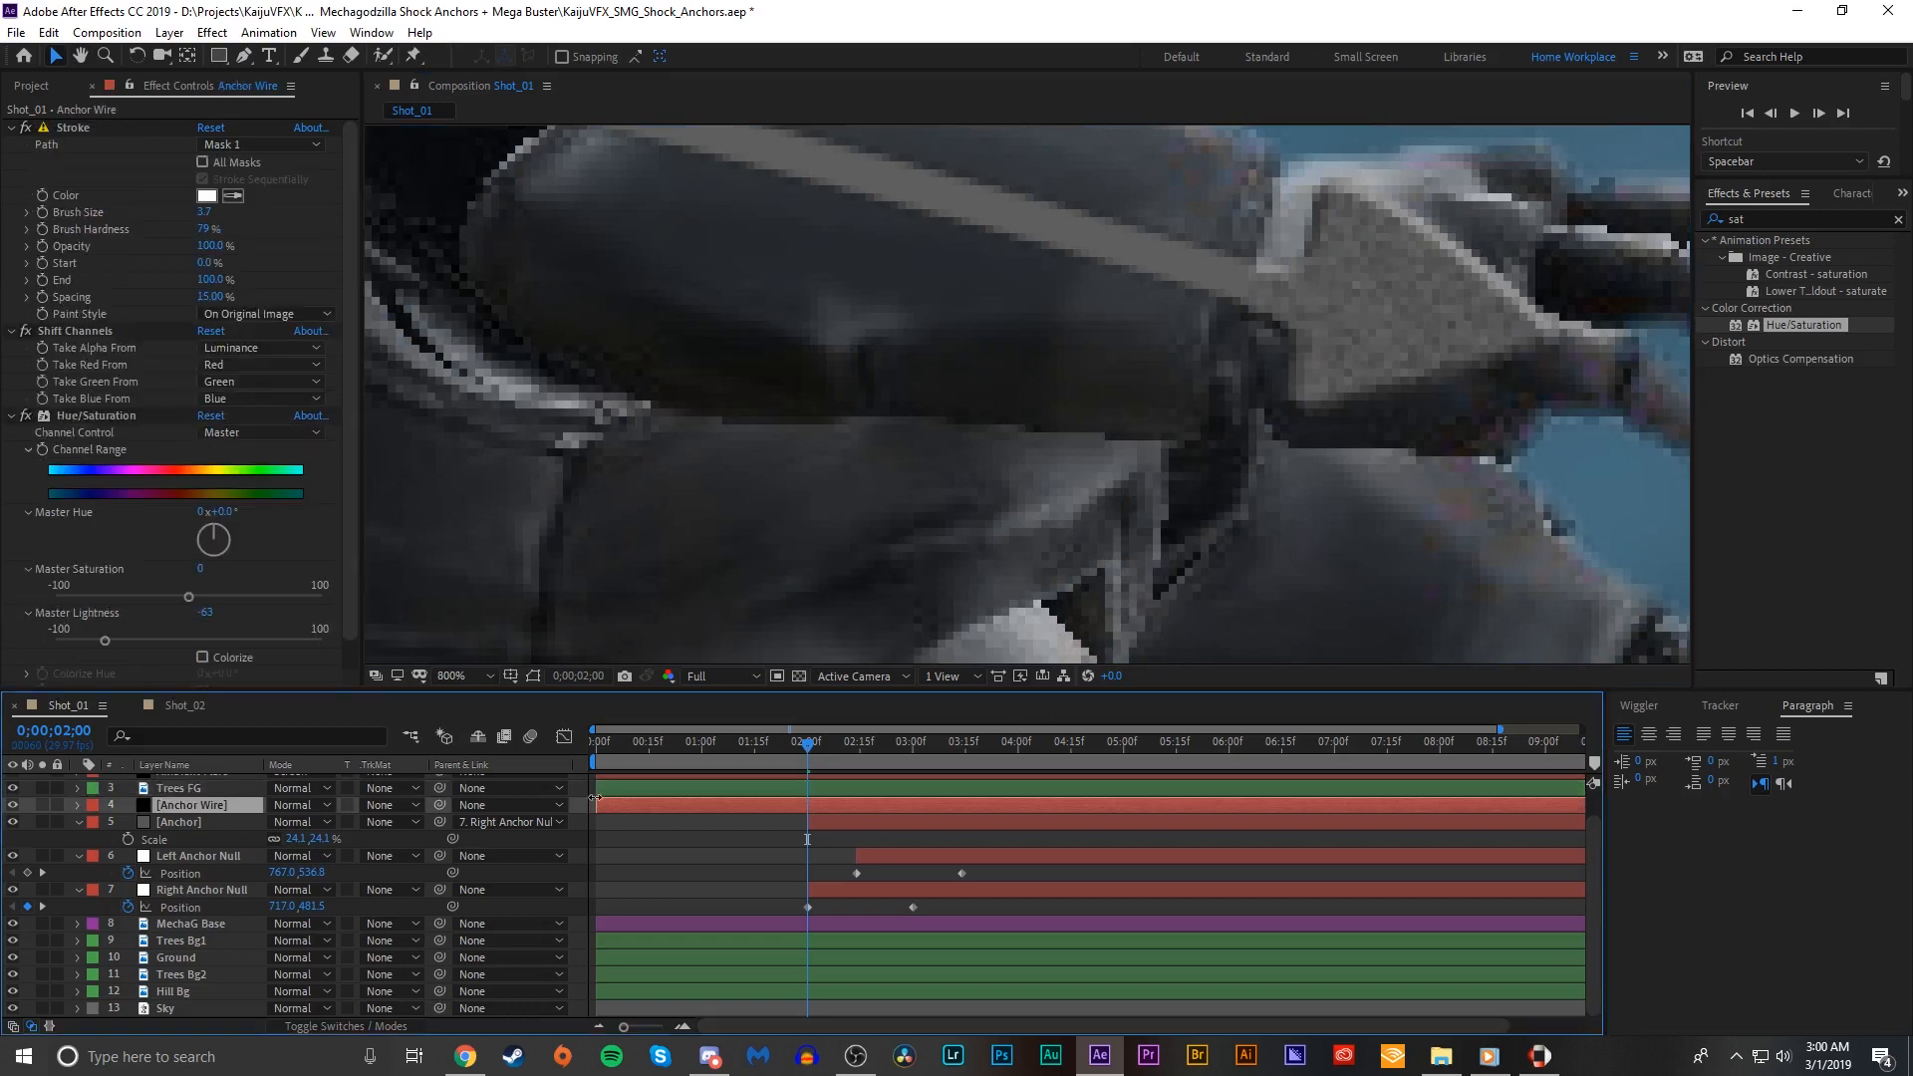
pyautogui.moveTo(440, 804); pyautogui.dragTo(203, 893)
pyautogui.scroll(-3, 1194, 487)
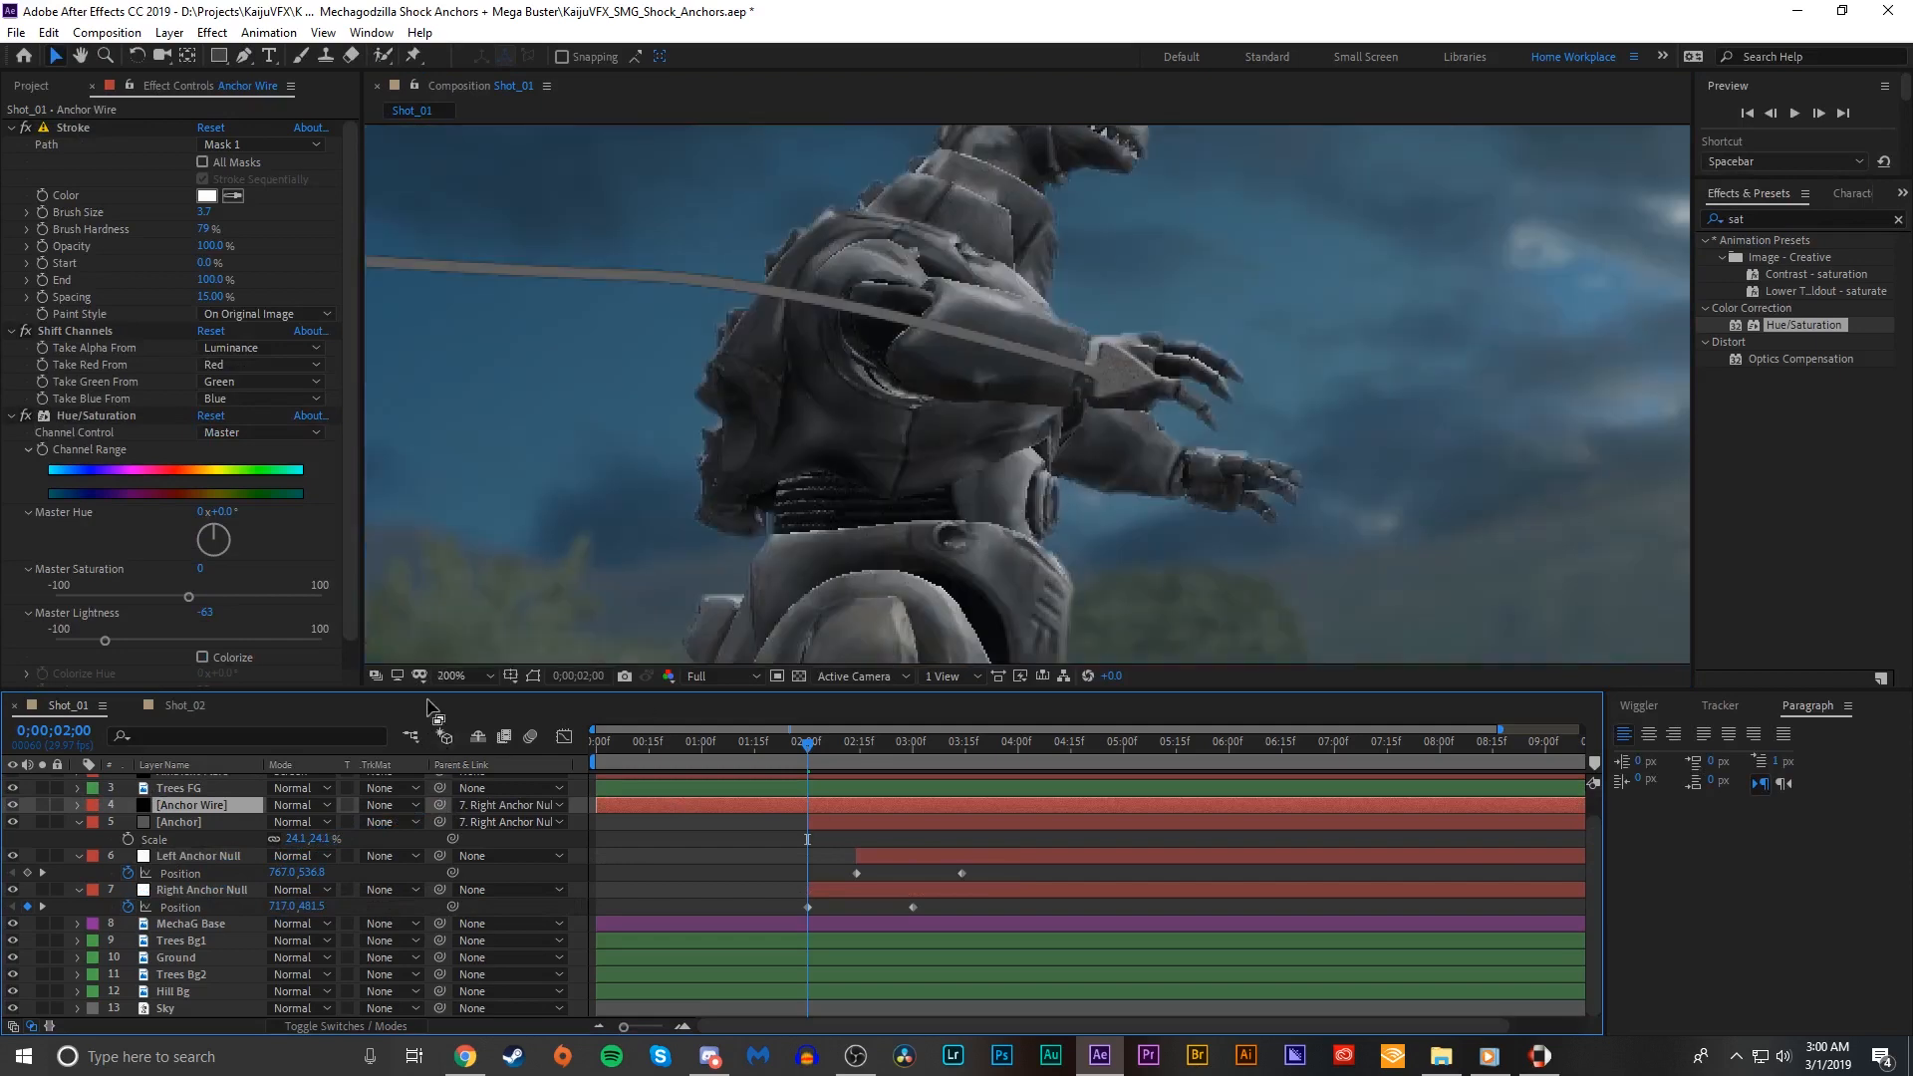
# Step: Scrub the launch from 0;00;02;00 to 0;00;02;15 to check how the wire travels with the anchor
pyautogui.click(458, 676)
pyautogui.click(507, 328)
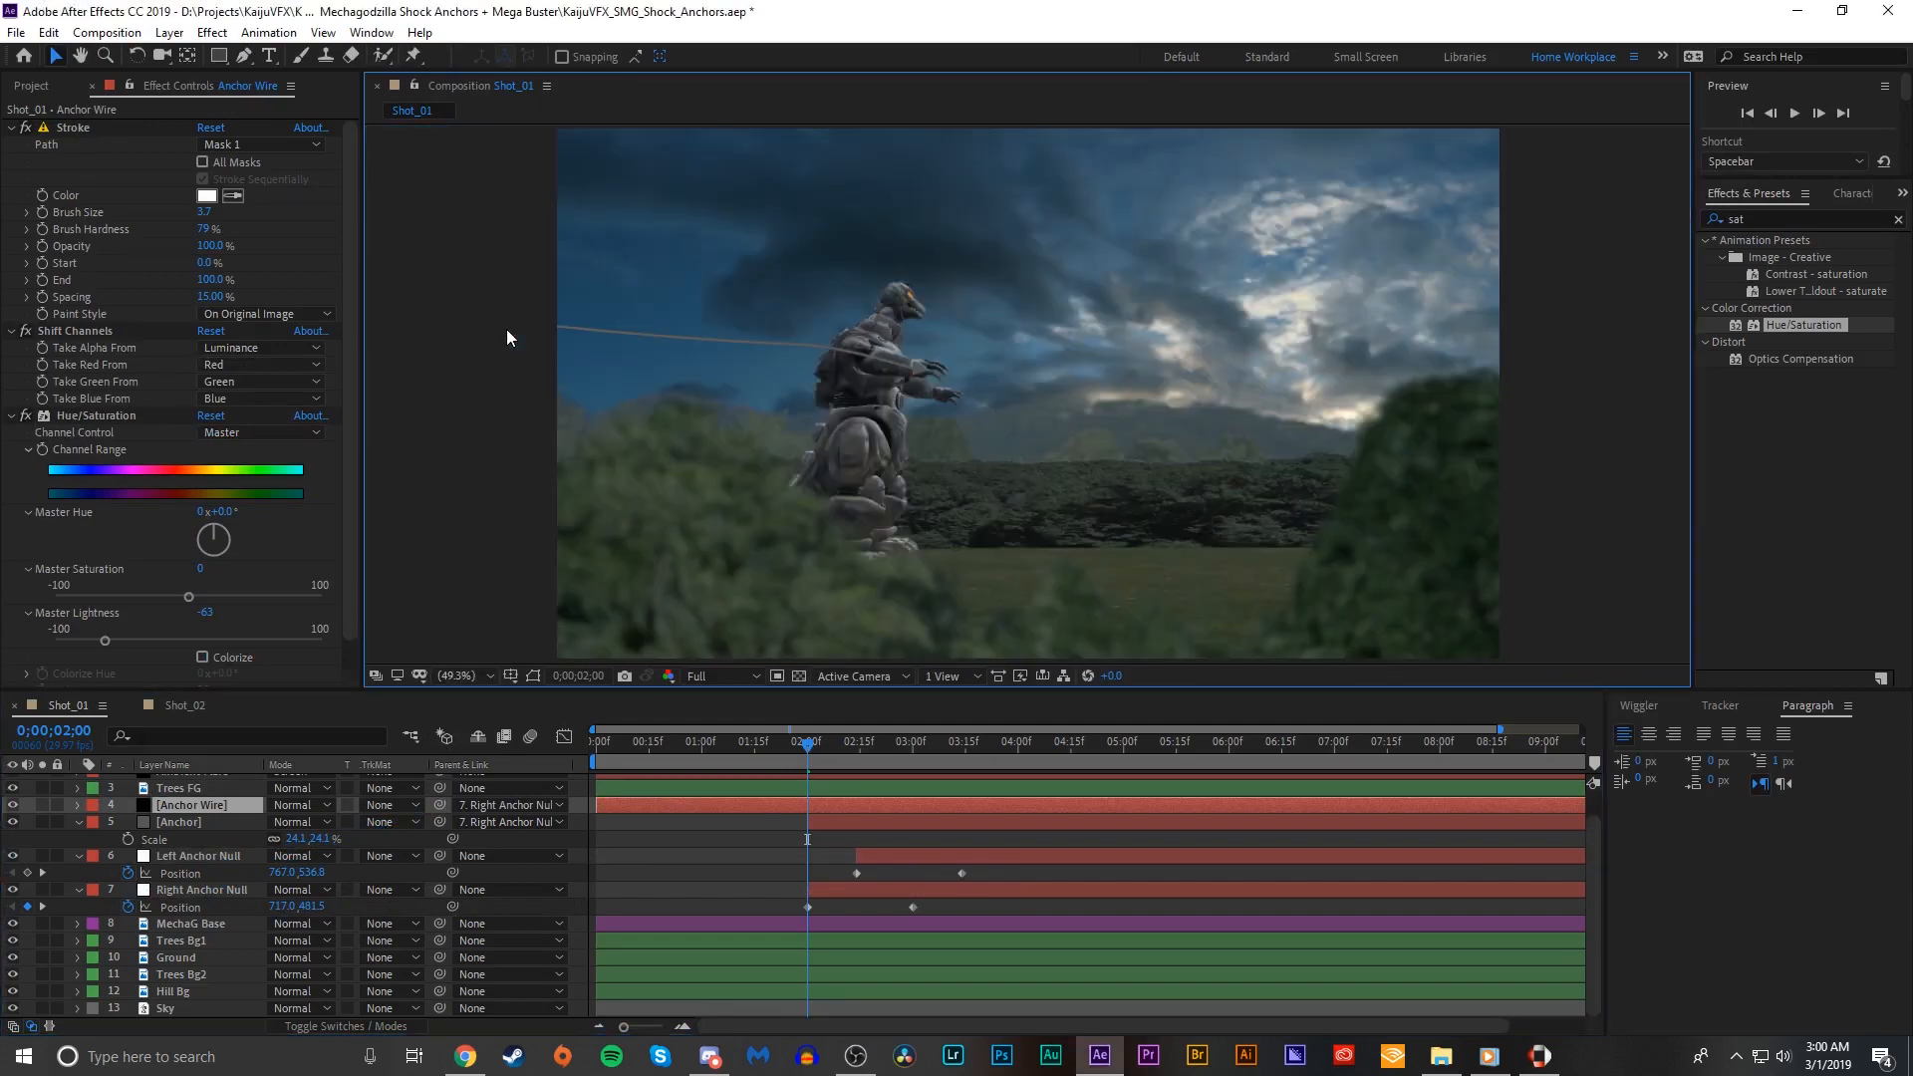
pyautogui.click(811, 758)
pyautogui.moveTo(811, 757)
pyautogui.mouseDown()
pyautogui.moveTo(865, 748)
pyautogui.moveTo(848, 766)
pyautogui.mouseUp()
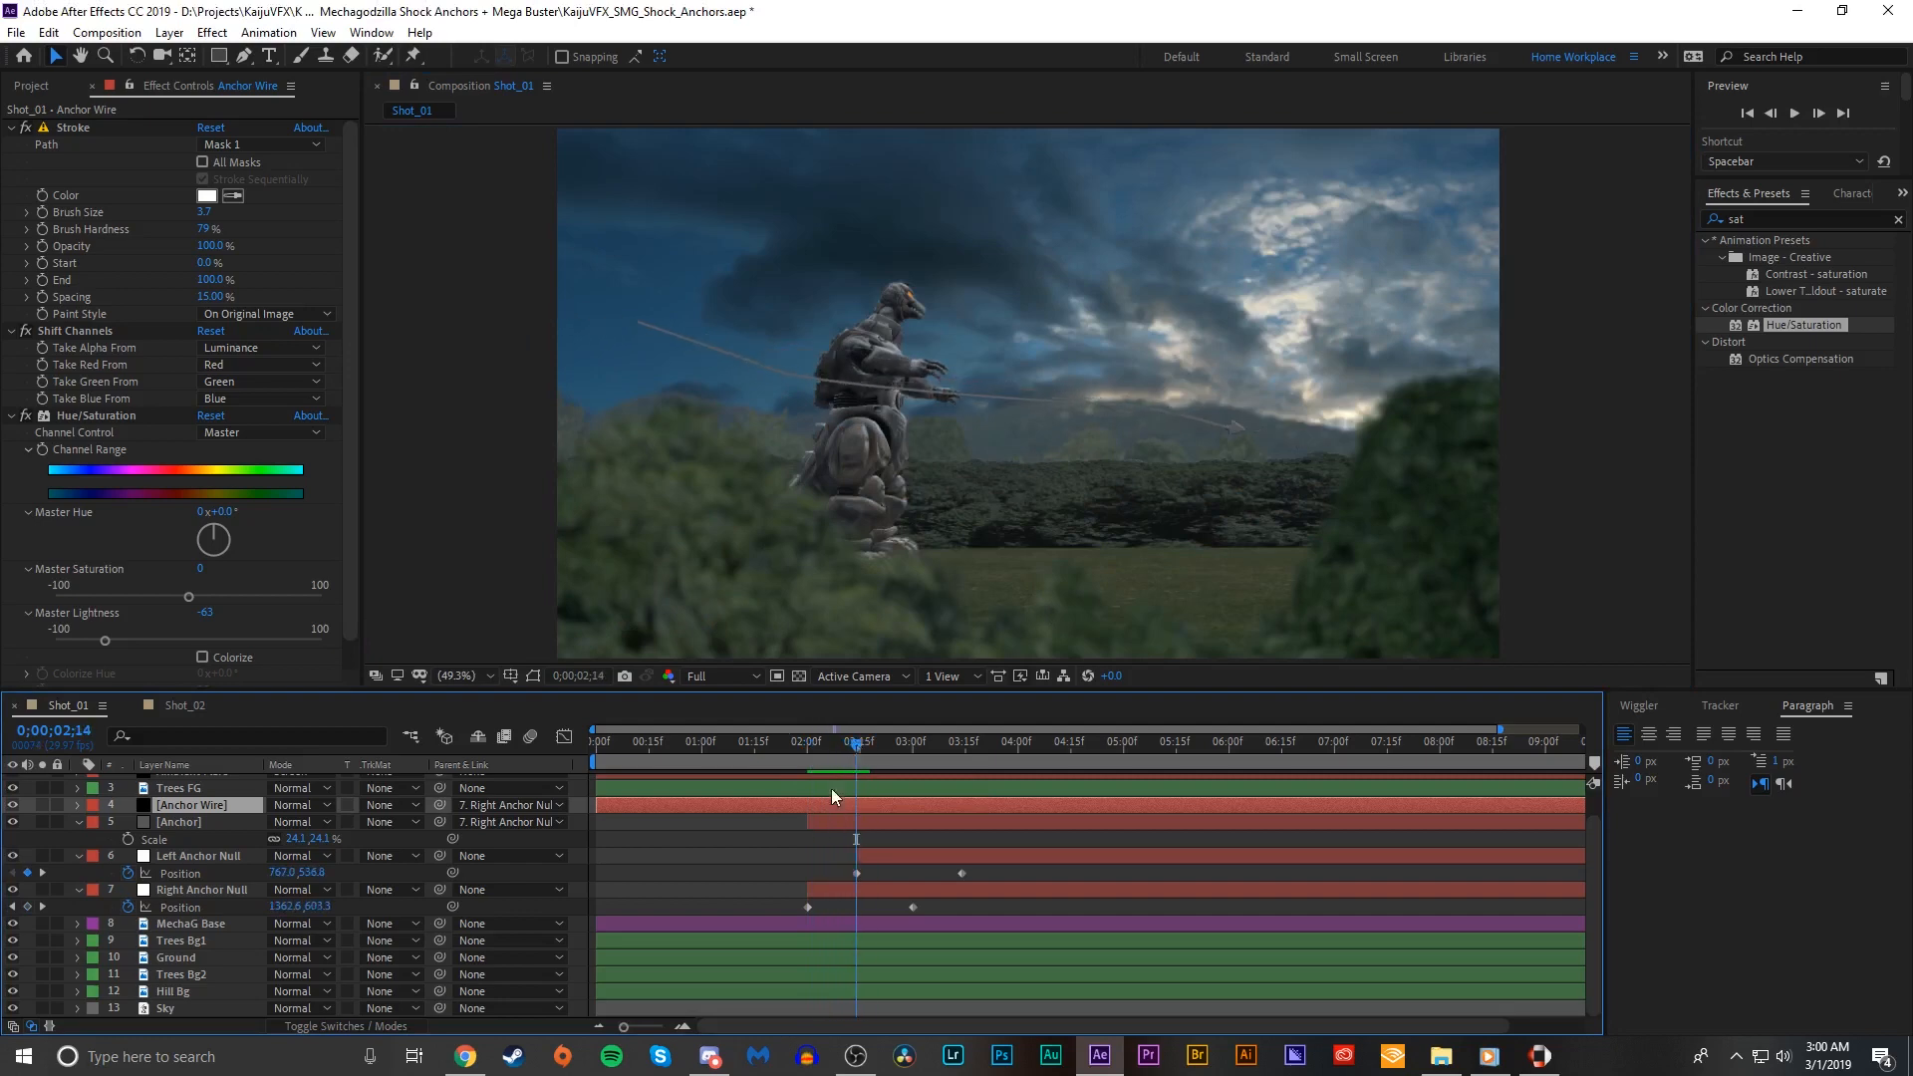
pyautogui.click(809, 753)
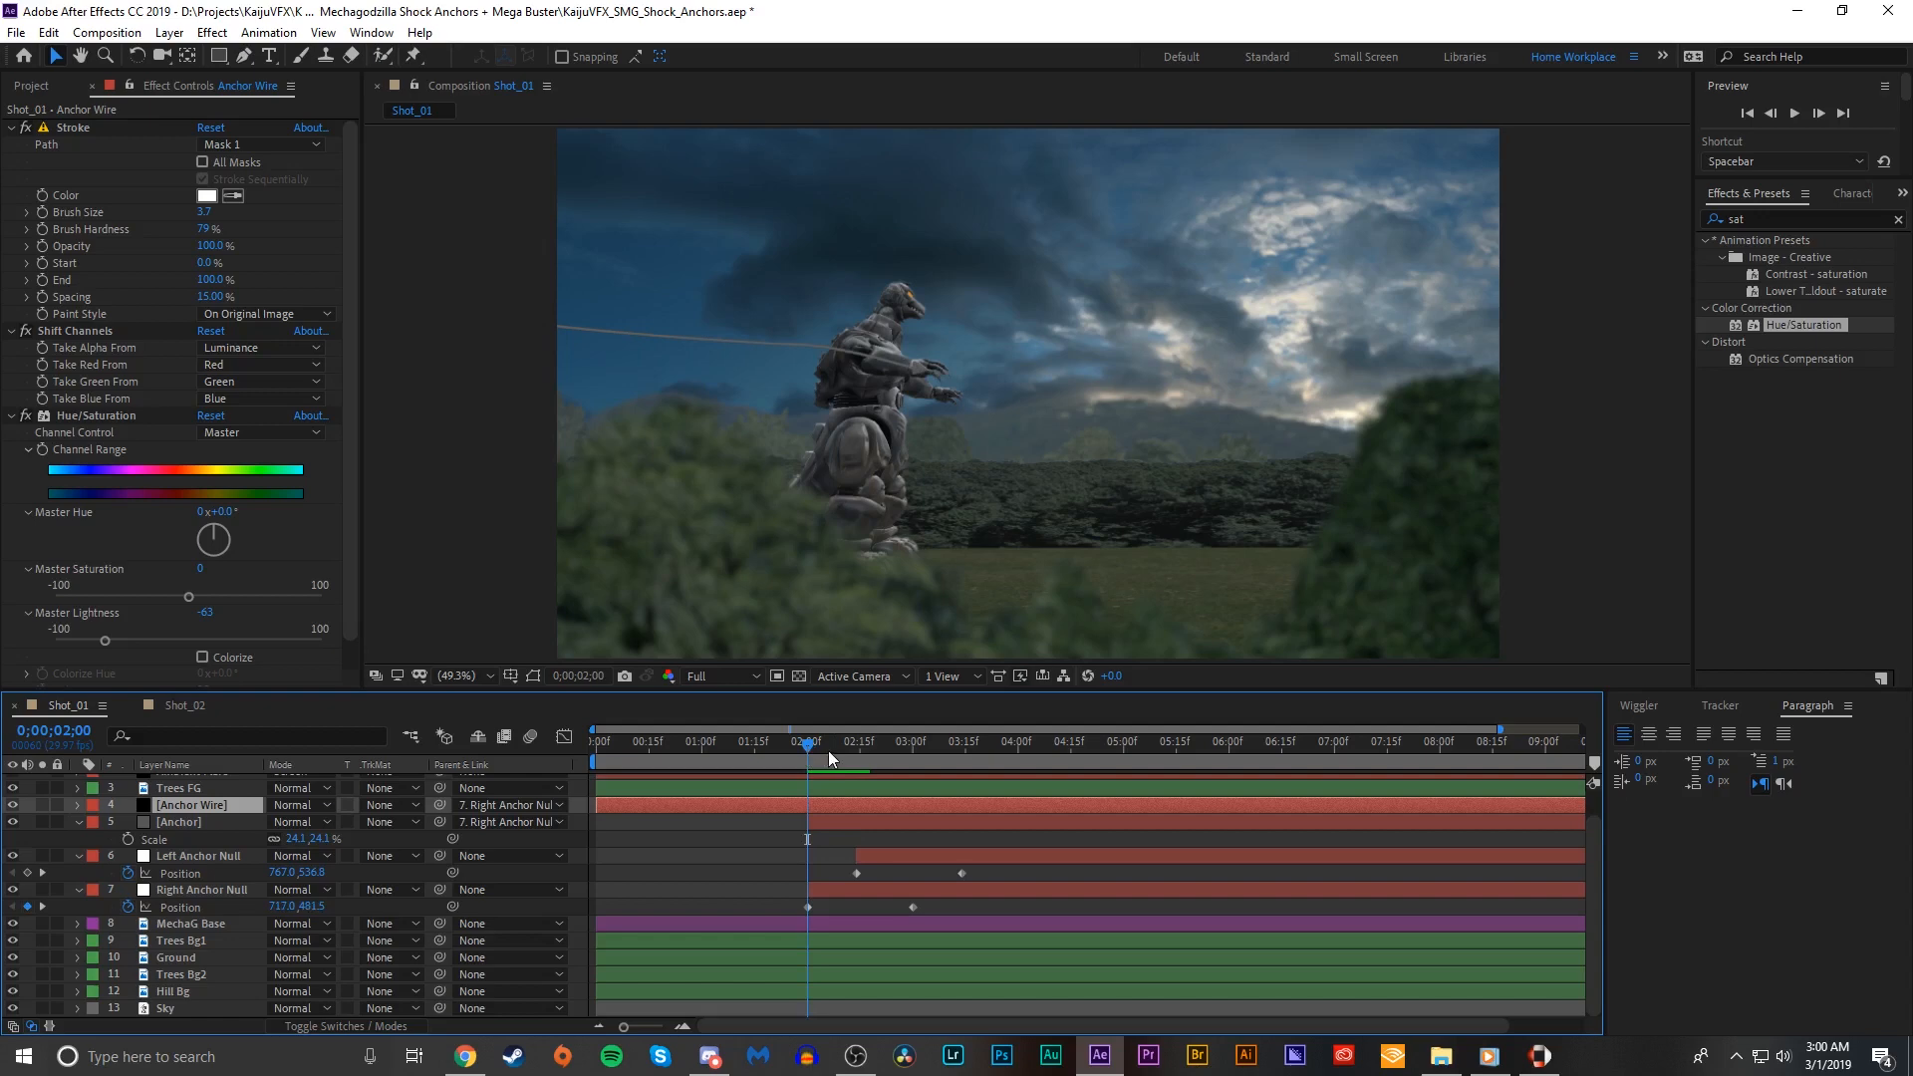
pyautogui.press('/')
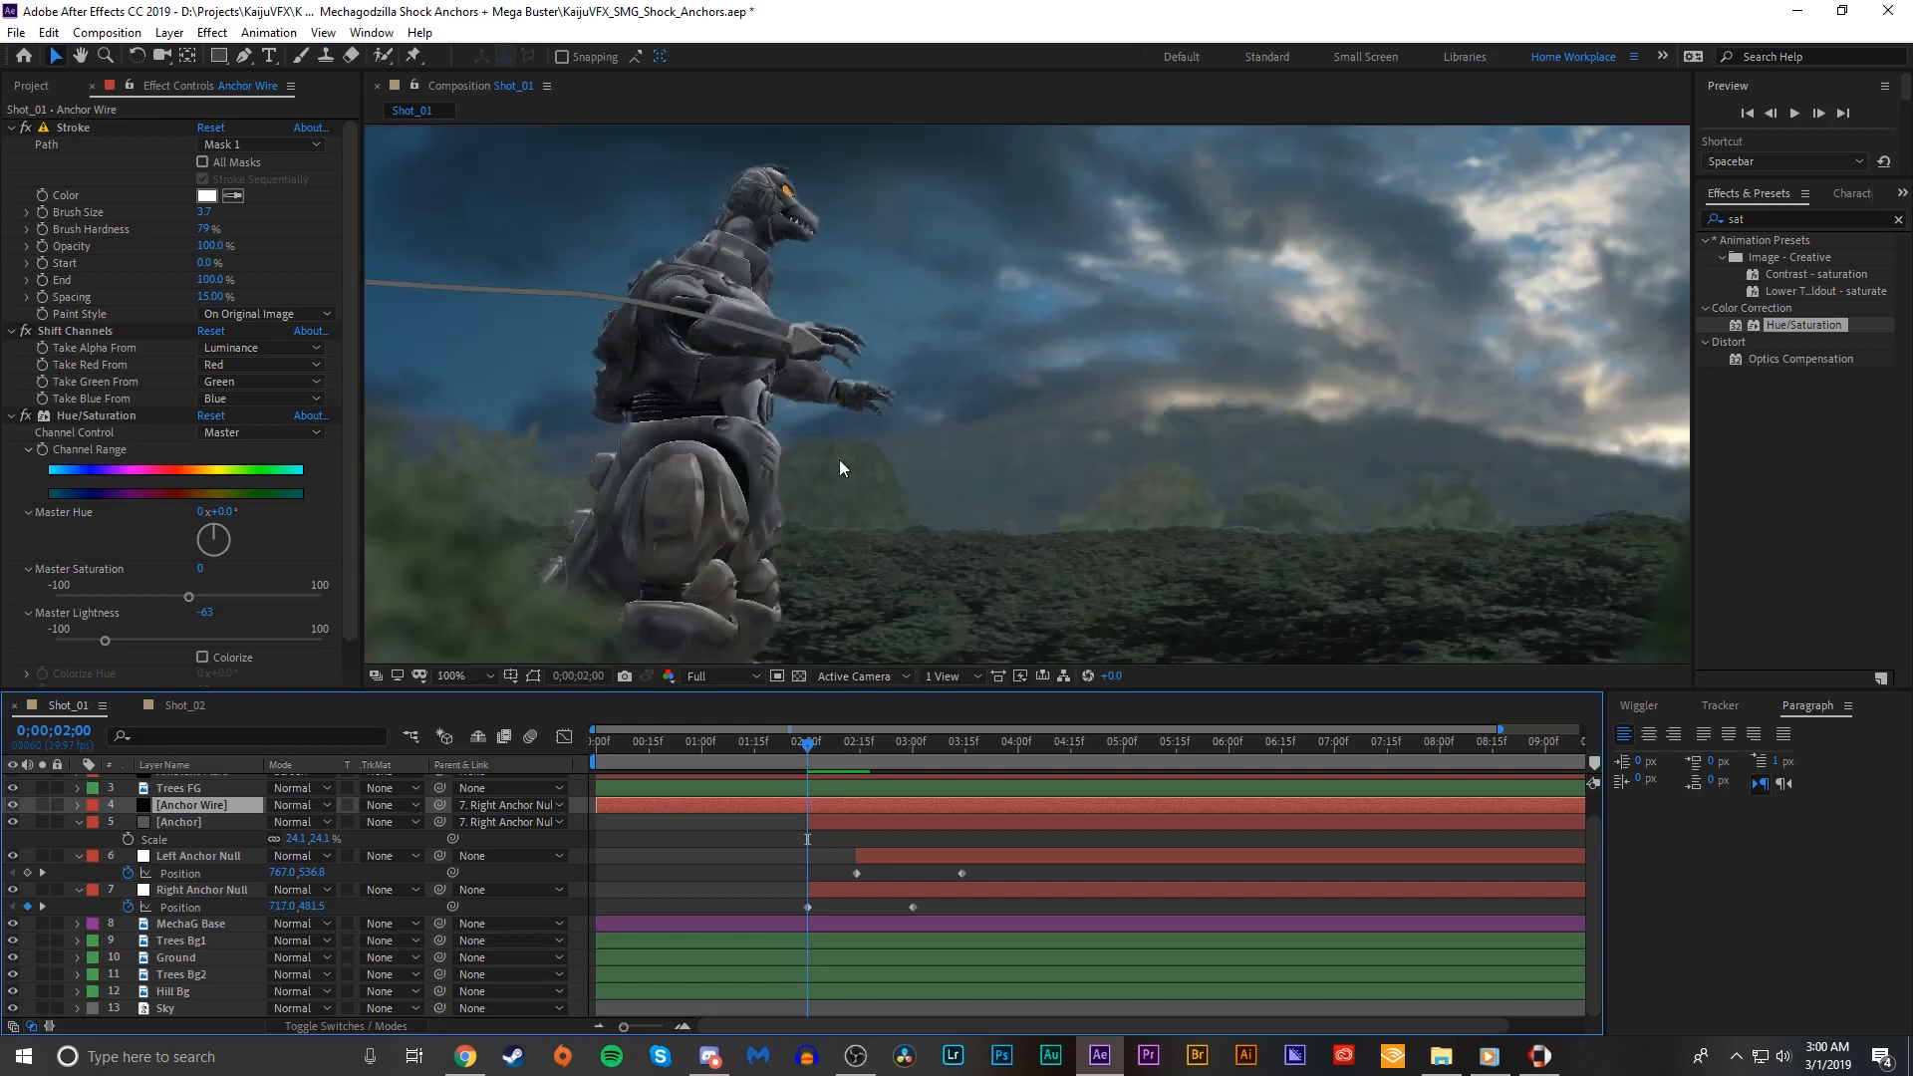
pyautogui.moveTo(808, 743); pyautogui.dragTo(860, 743)
pyautogui.press(',')
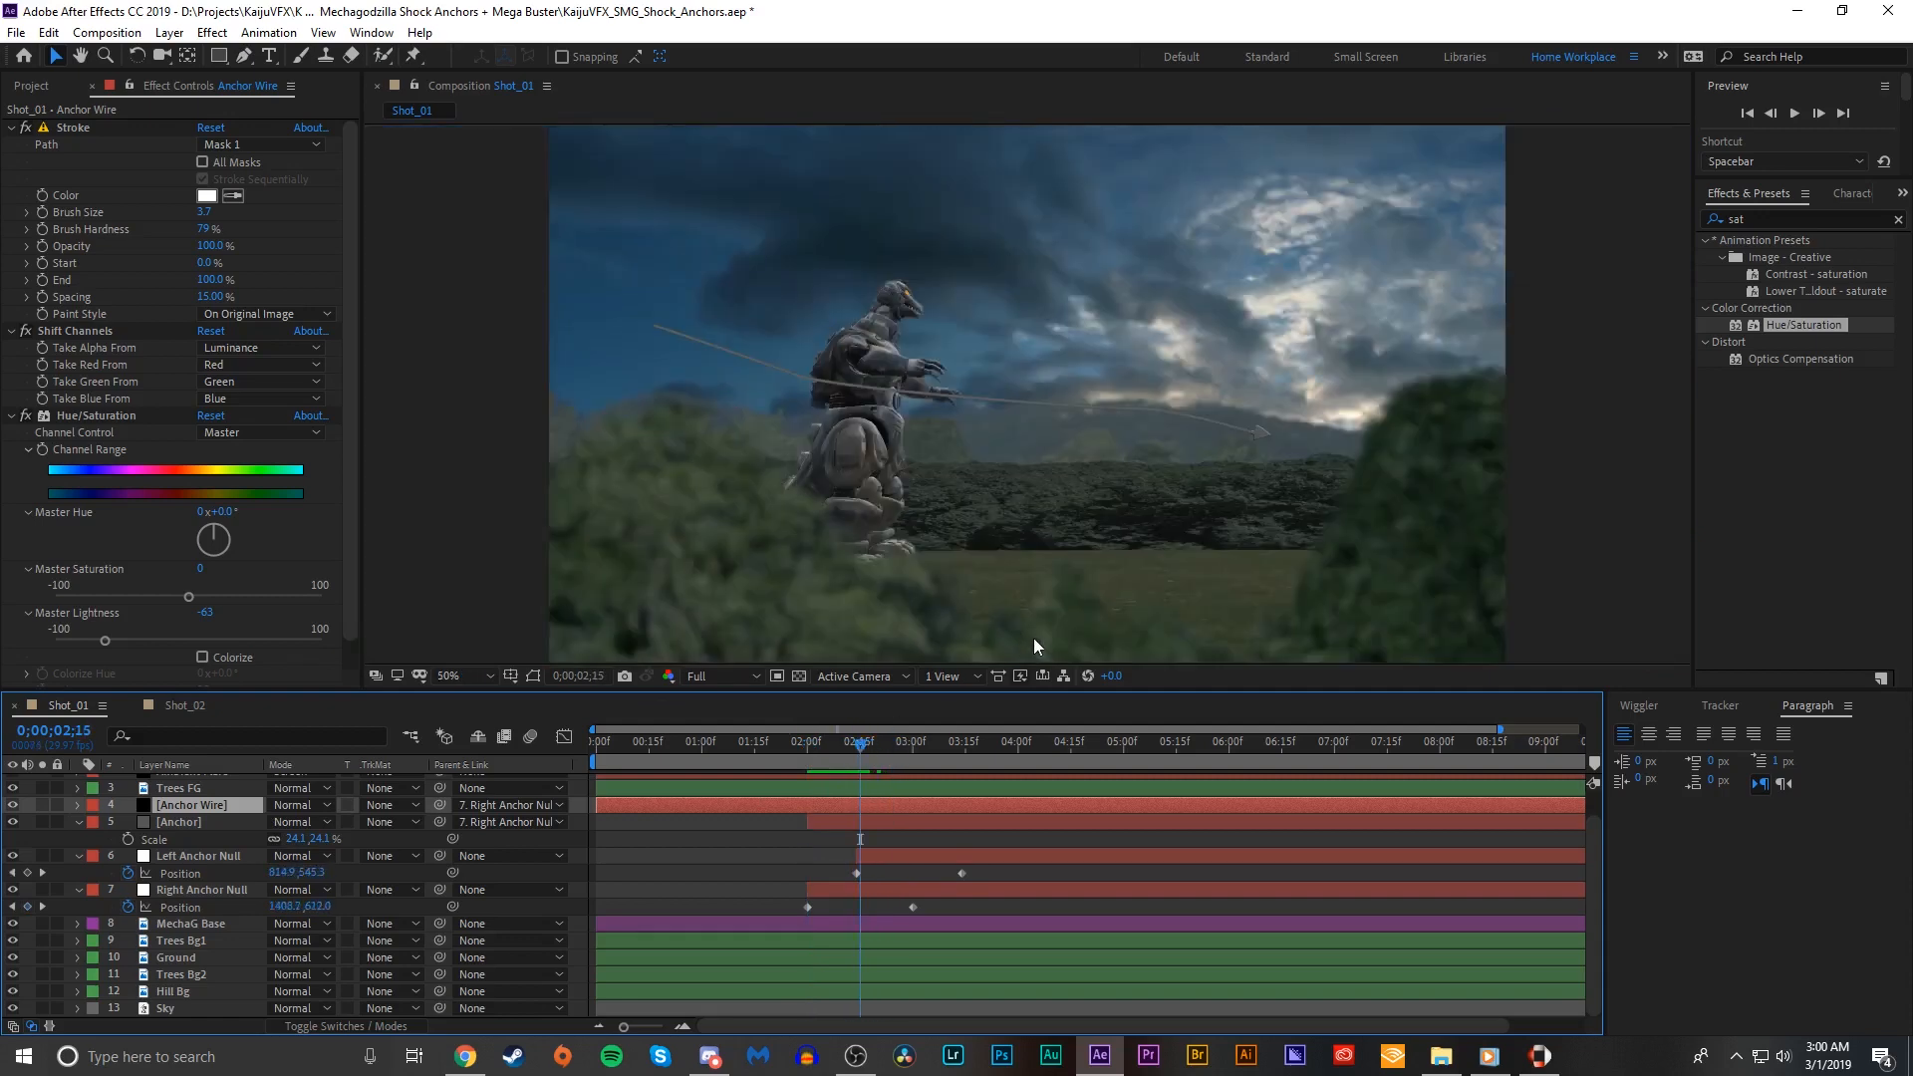
pyautogui.press('.')
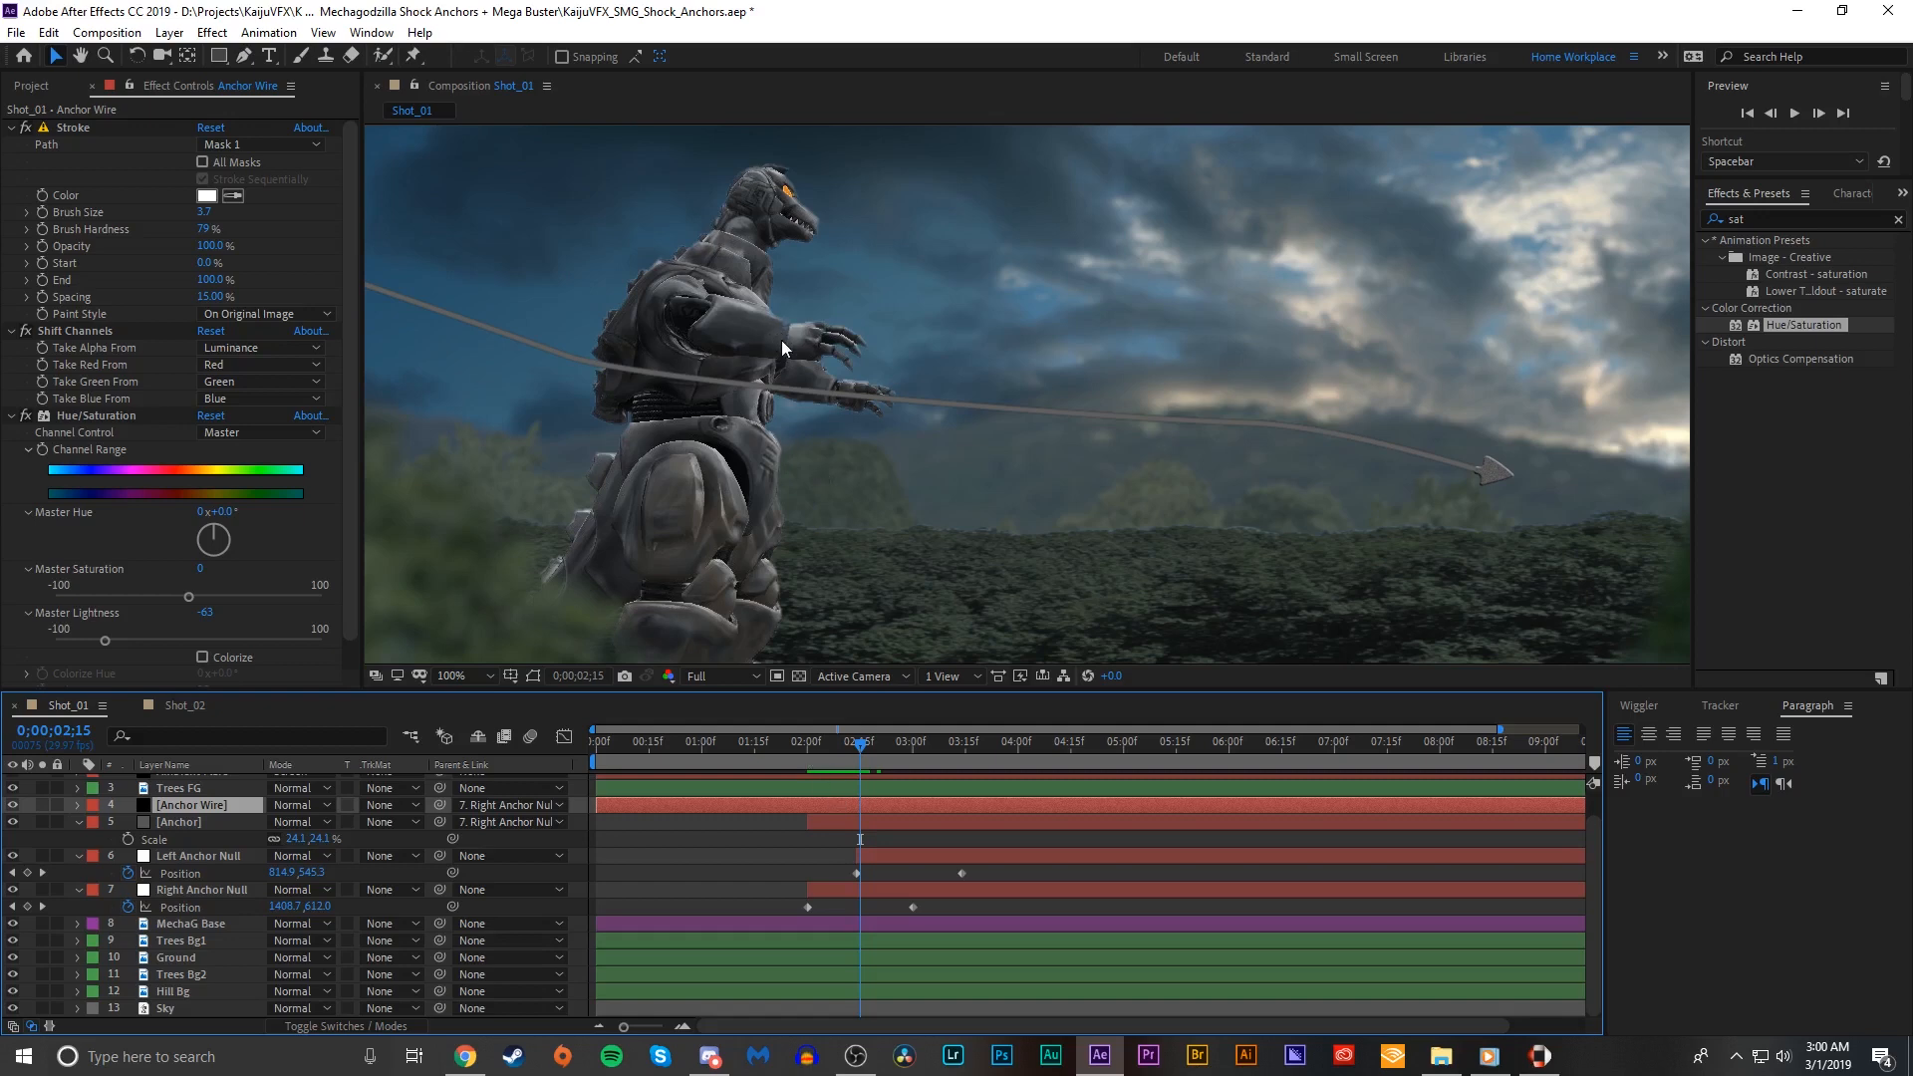
# Step: Keyframe Anchor Wire's mask path at 0;00;02;00, and at 0;00;03;00 reshape it so the wire's near end sits on the upper wrist
pyautogui.click(809, 749)
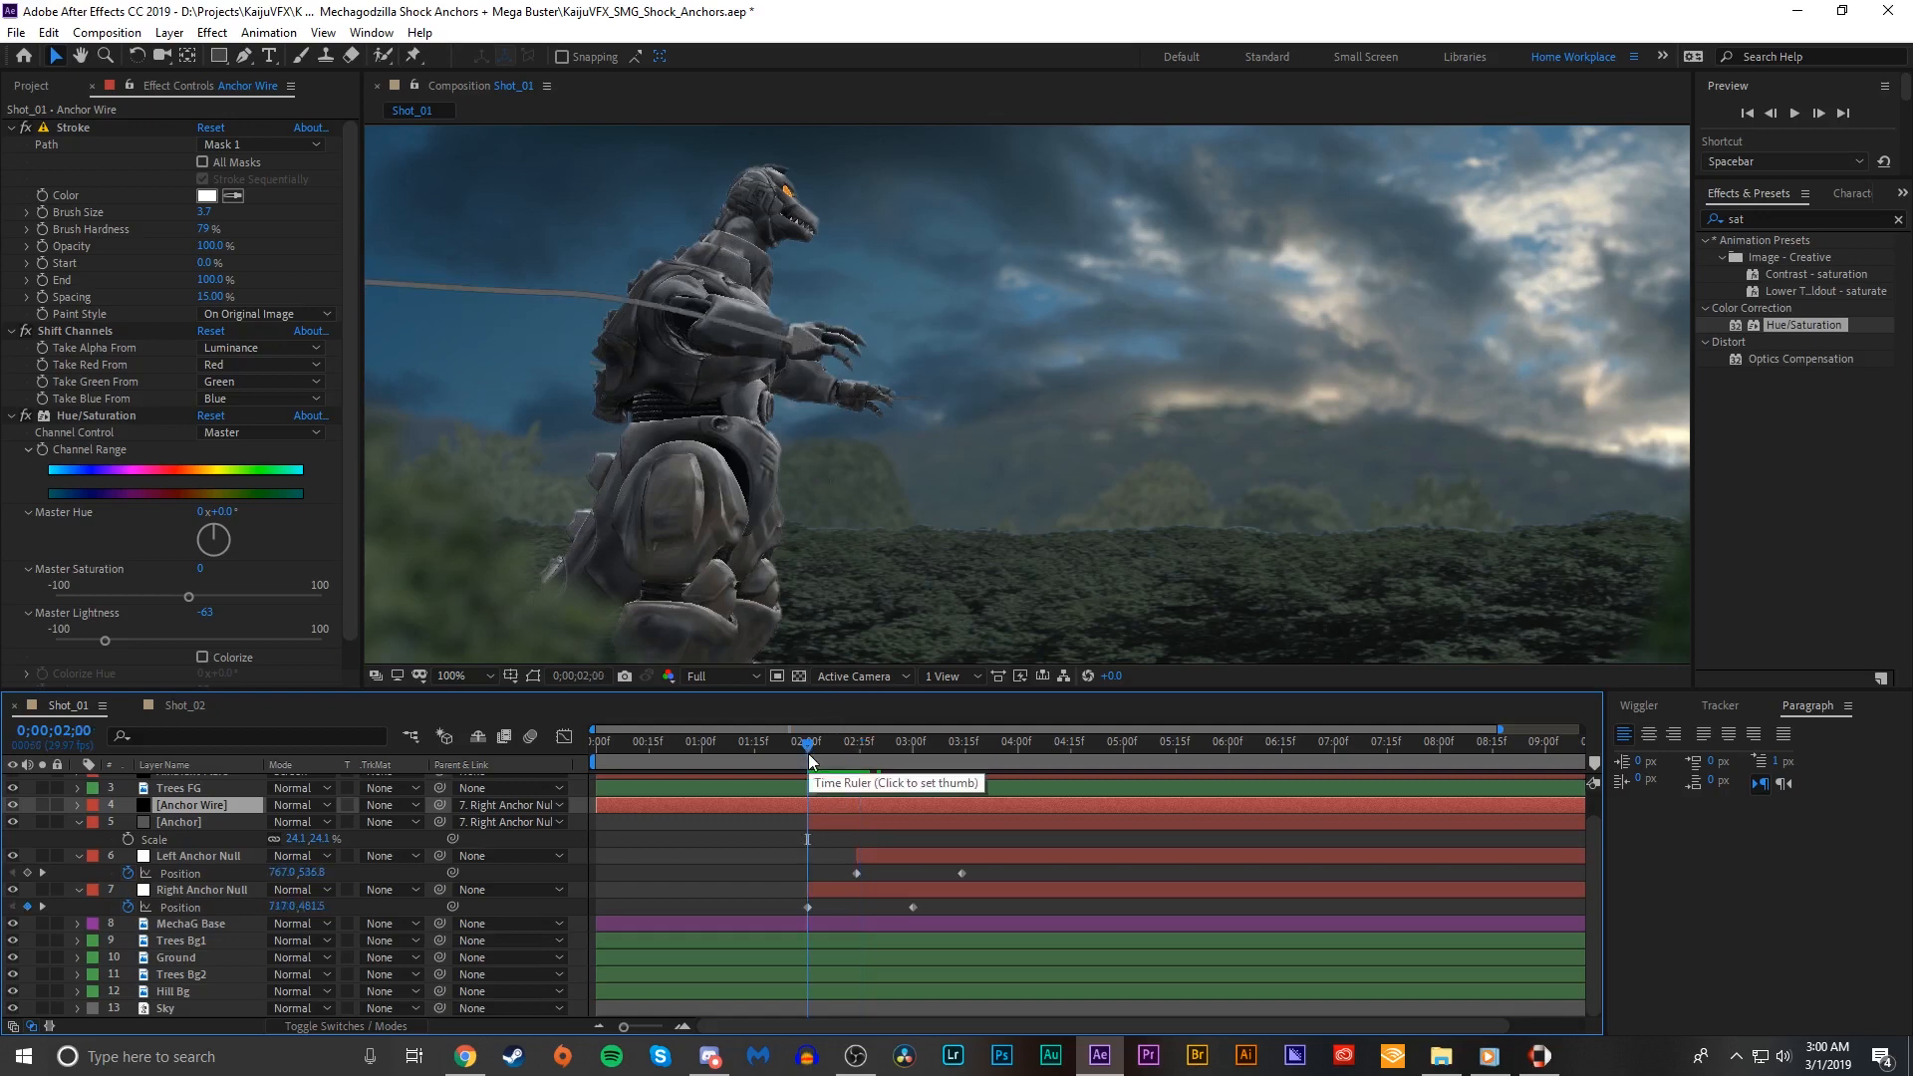
pyautogui.press('m')
pyautogui.click(145, 840)
pyautogui.moveTo(847, 762); pyautogui.dragTo(907, 763)
pyautogui.press('z')
pyautogui.press('v')
pyautogui.moveTo(968, 385); pyautogui.dragTo(782, 337)
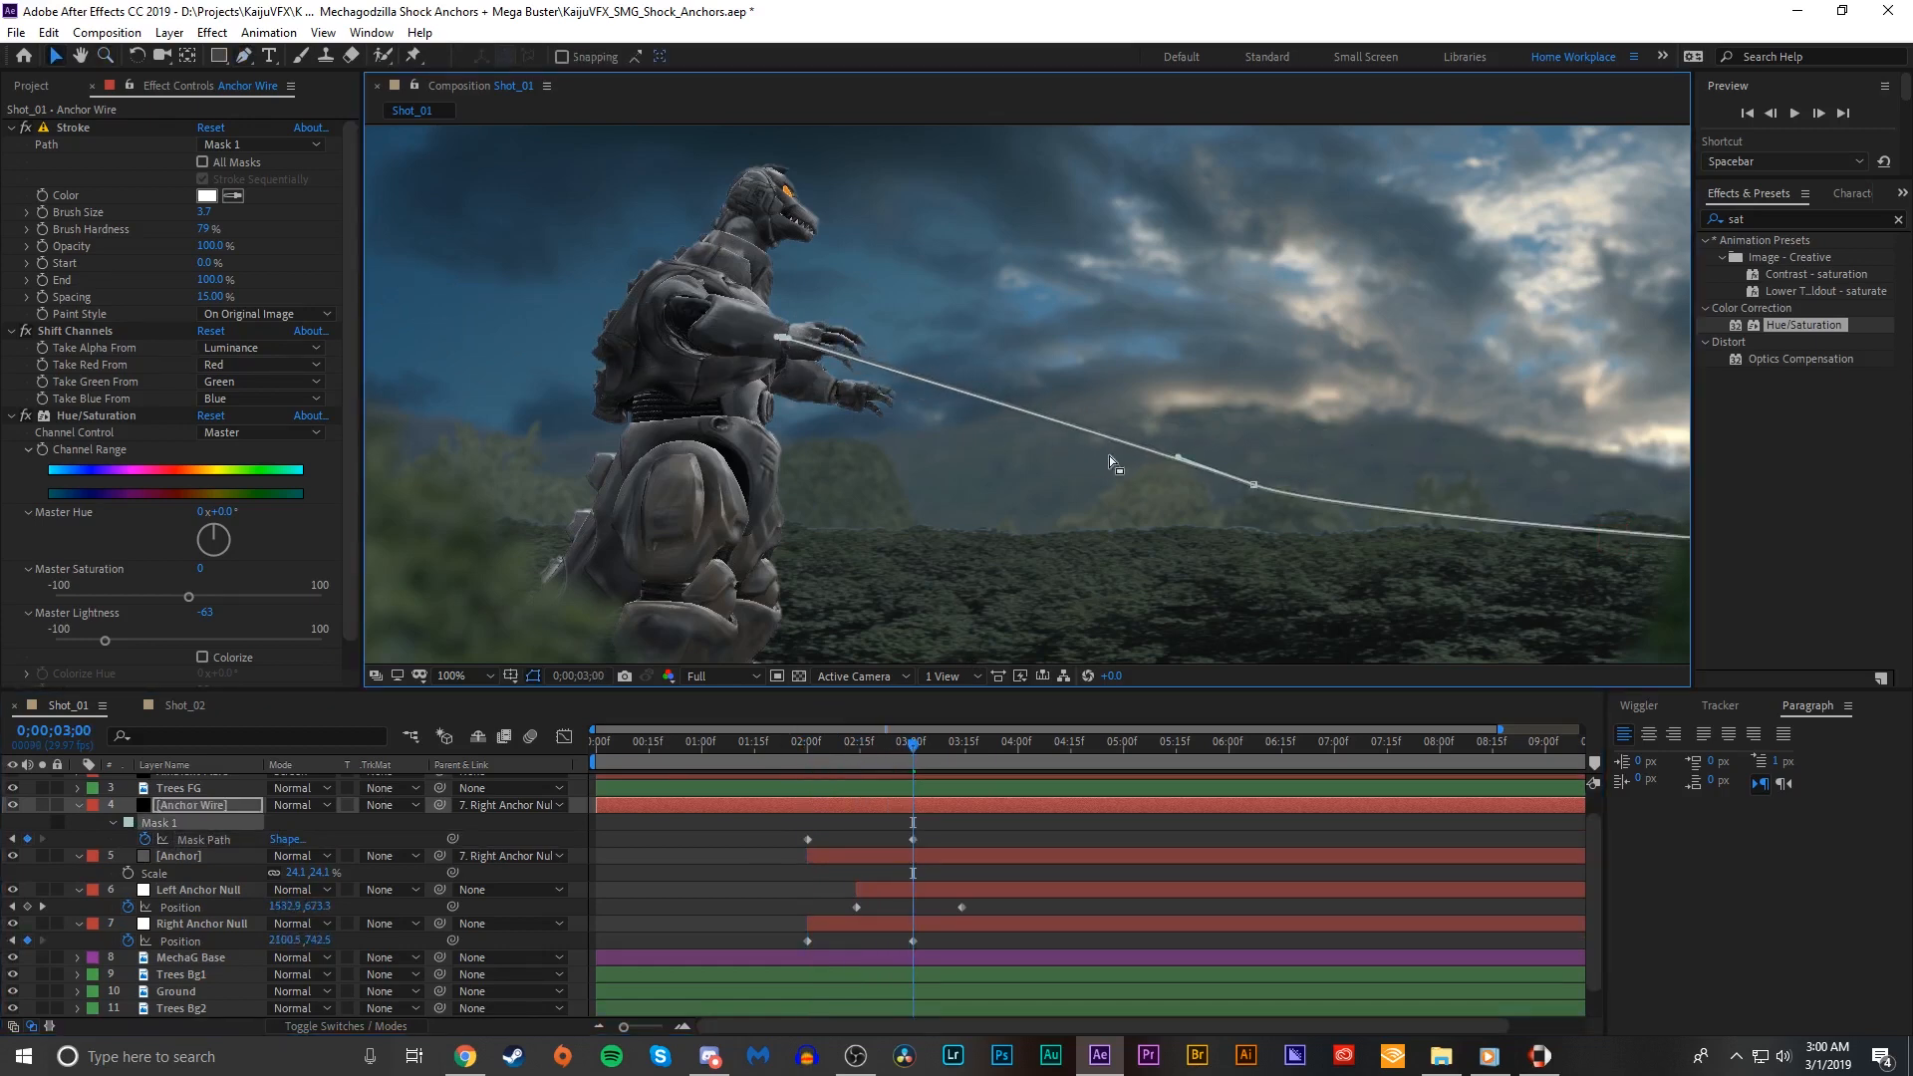
pyautogui.moveTo(1253, 484); pyautogui.dragTo(1062, 428)
pyautogui.moveTo(1321, 475); pyautogui.dragTo(1242, 476)
# Step: At 0;00;02;10, raise the wire's mask point behind the mecha to adjust the wire's curve toward the hand
pyautogui.press('/')
pyautogui.click(803, 764)
pyautogui.click(821, 804)
pyautogui.press('.')
pyautogui.moveTo(815, 756); pyautogui.dragTo(843, 745)
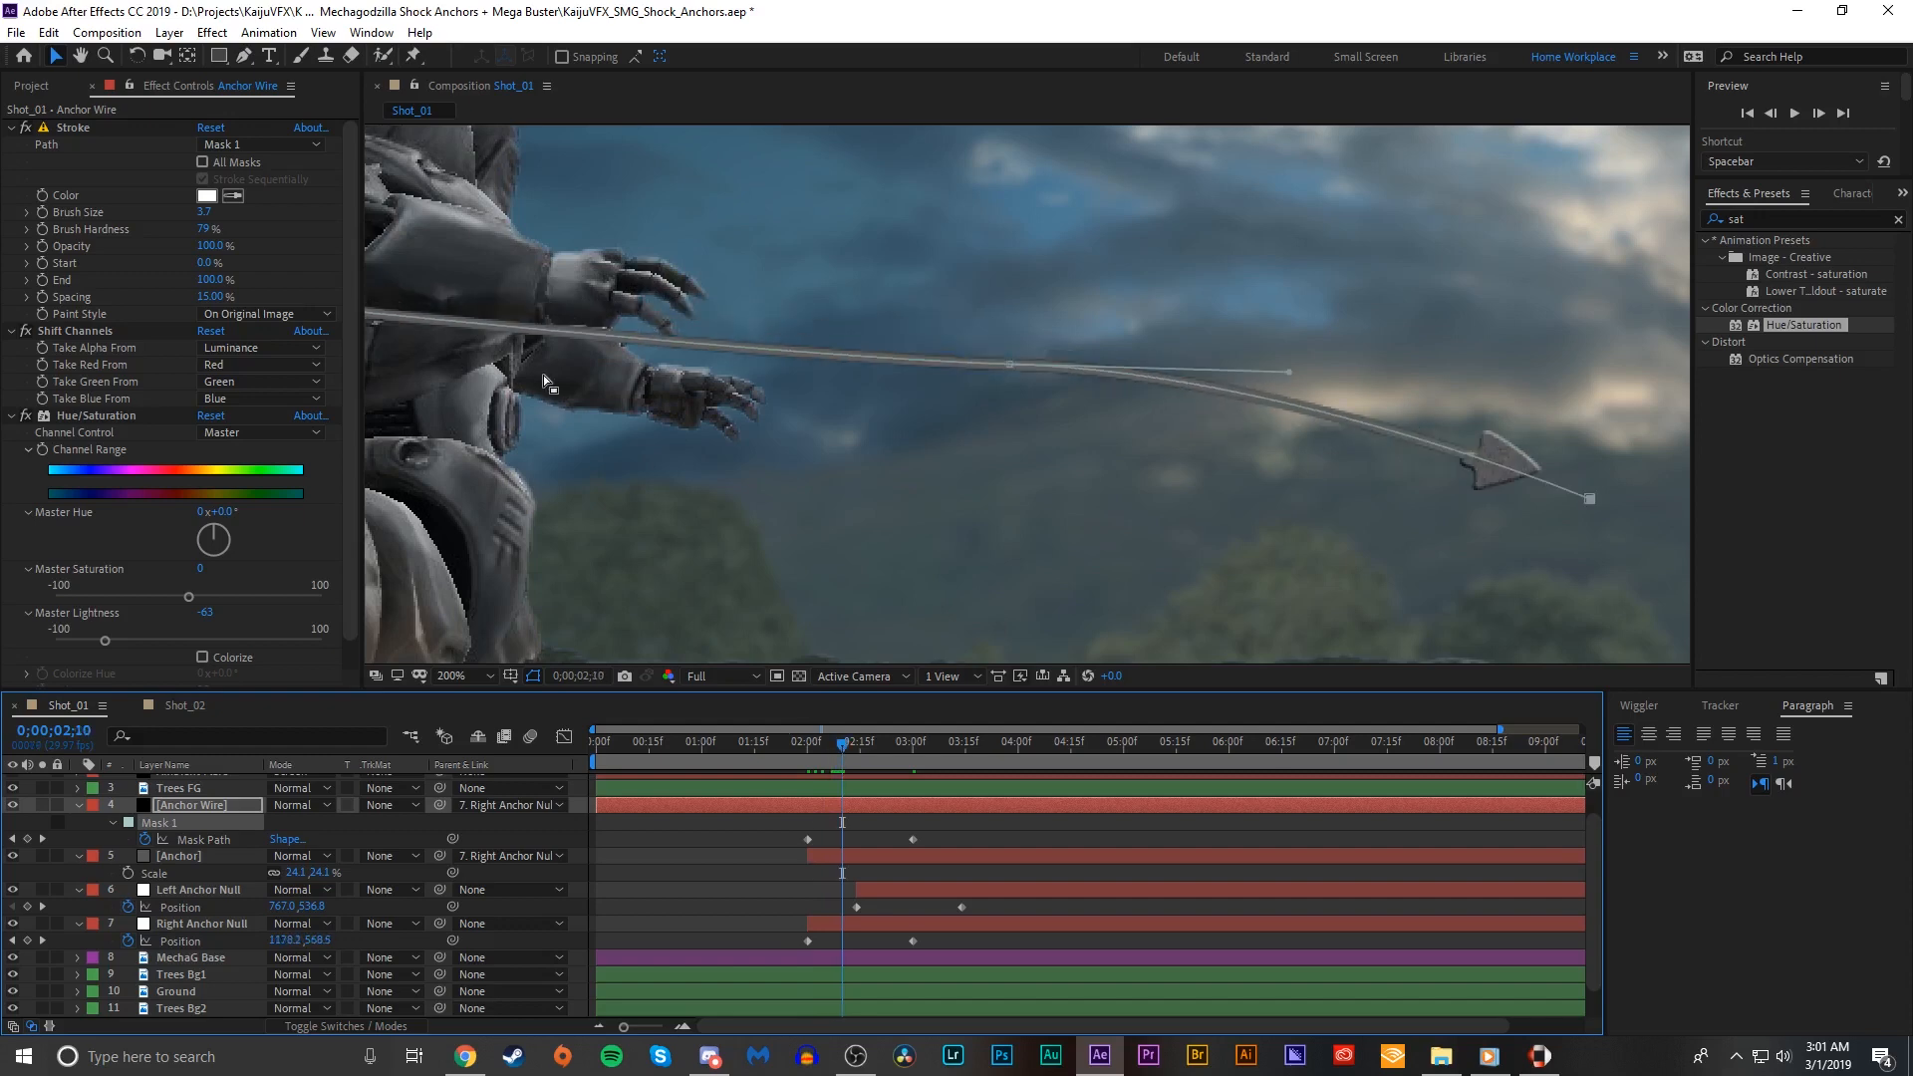
pyautogui.press(',')
pyautogui.press(',')
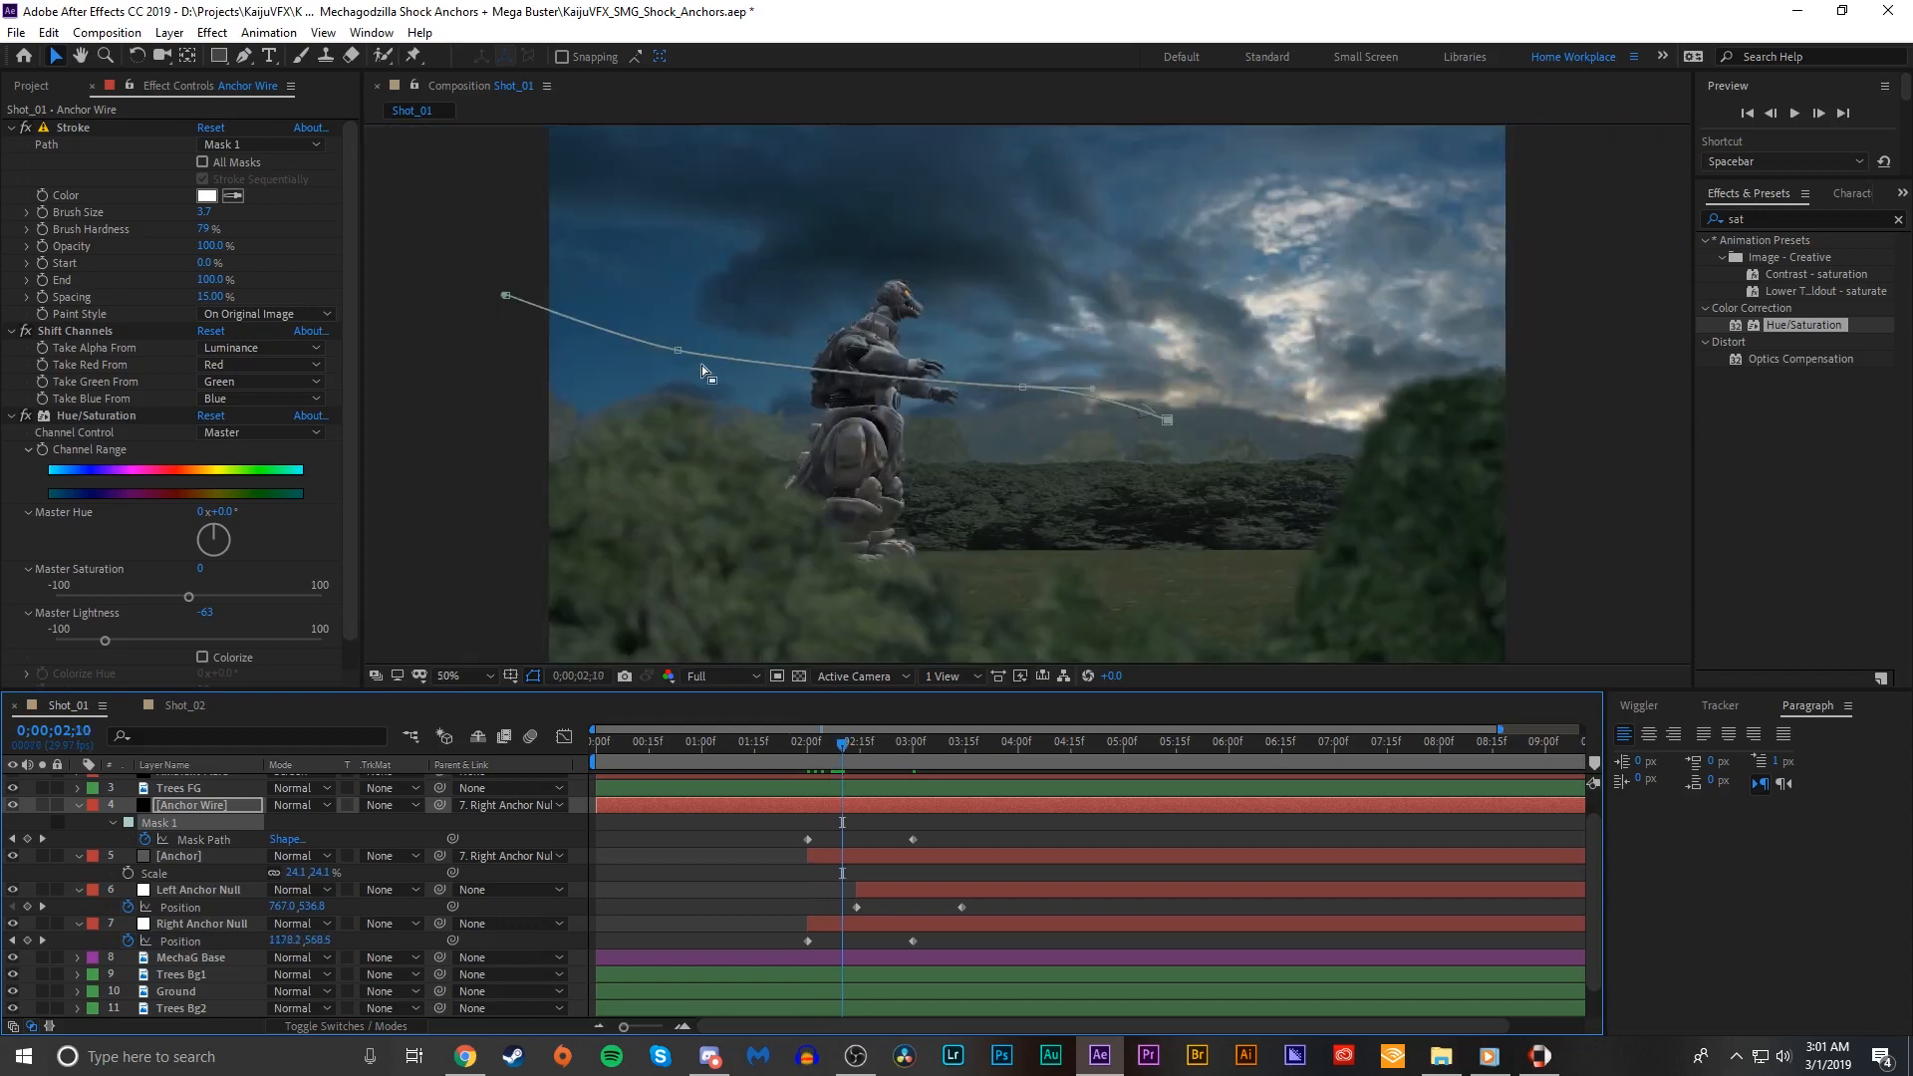
pyautogui.moveTo(680, 355); pyautogui.dragTo(705, 320)
# Step: Adjust the wire's mask points at about 0;00;02;21 and 0;00;02;26 to refine its path during the flight
pyautogui.moveTo(855, 754); pyautogui.dragTo(881, 755)
pyautogui.press('.')
pyautogui.moveTo(852, 364); pyautogui.dragTo(867, 355)
pyautogui.moveTo(881, 745); pyautogui.dragTo(898, 745)
pyautogui.moveTo(626, 303); pyautogui.dragTo(625, 282)
# Step: Trim the start of Anchor Wire to 0;00;02;00 and set the preview resolution to Half
pyautogui.moveTo(915, 759); pyautogui.dragTo(808, 756)
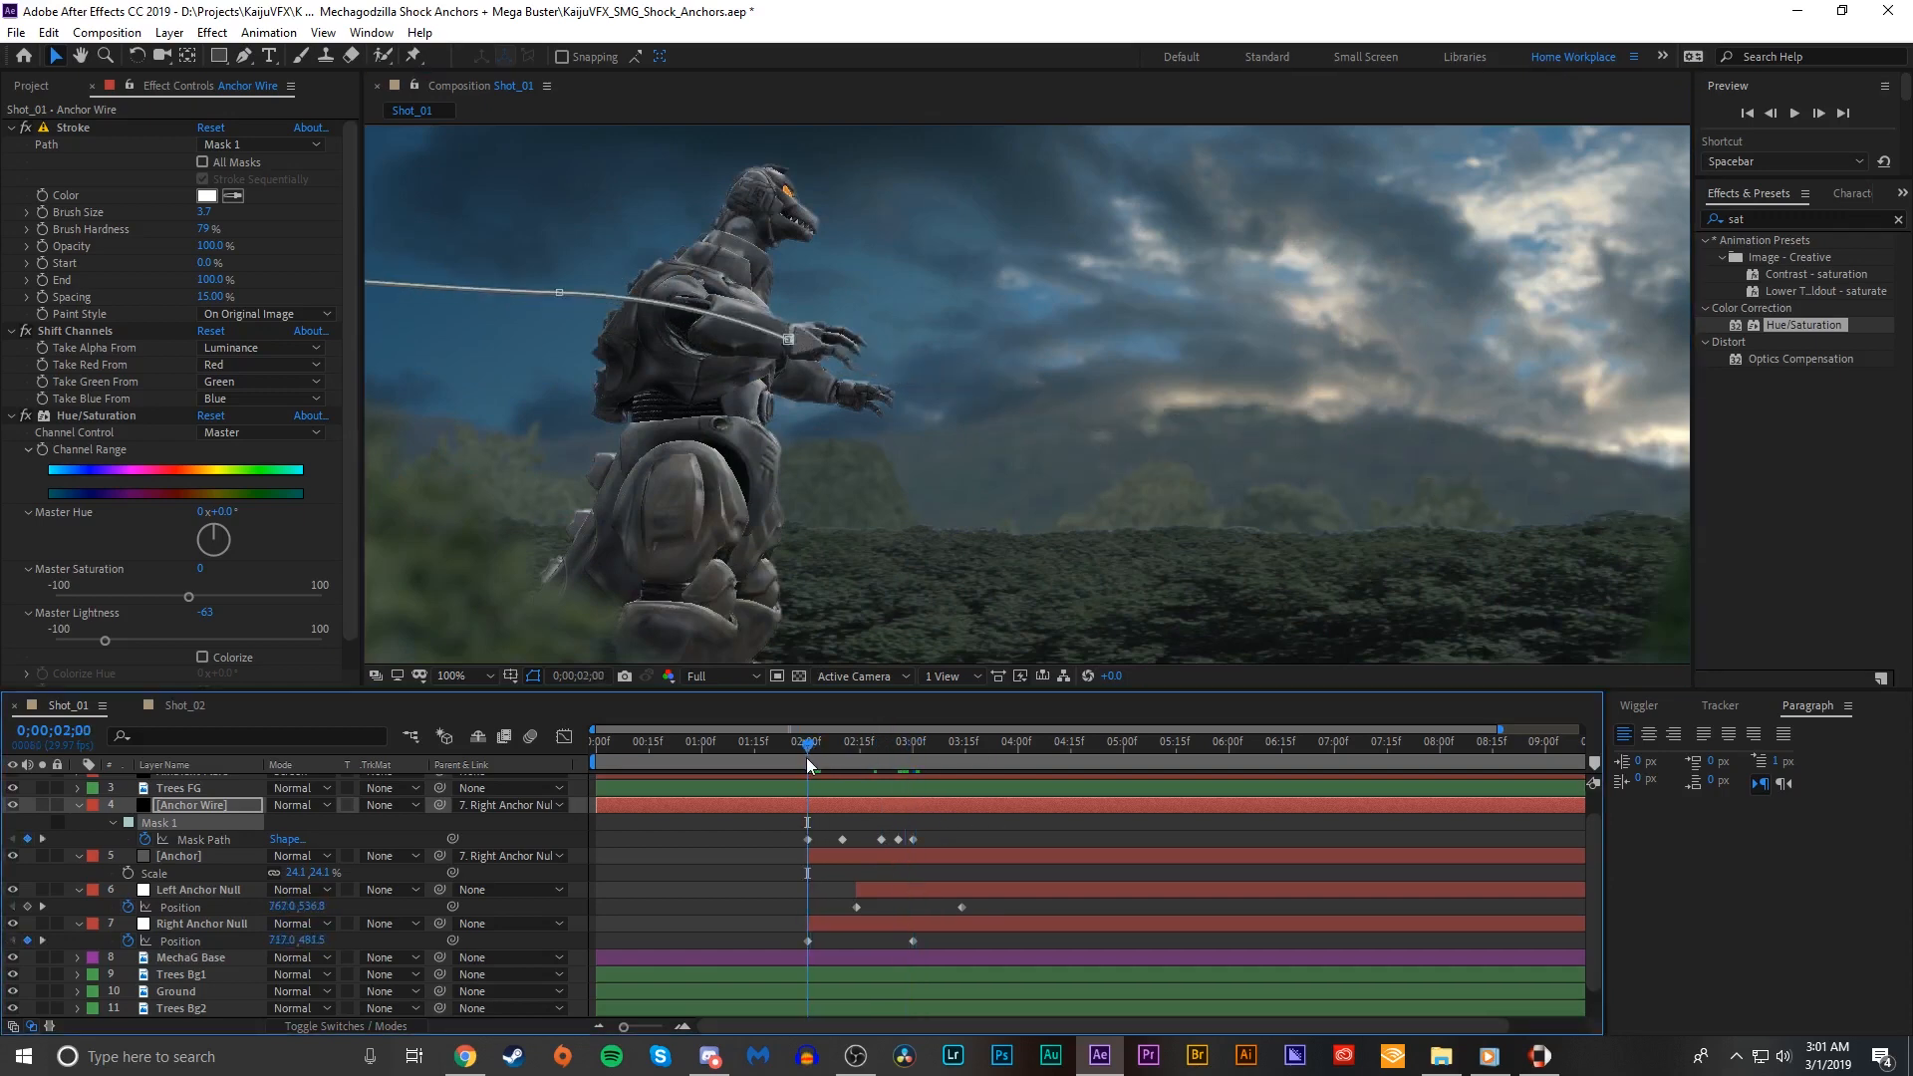
pyautogui.hotkey('alt', '[')
pyautogui.click(720, 678)
pyautogui.click(720, 760)
# Step: Preview the launch from 0;00;01;28 to check the wire's shape as it extends with the anchor
pyautogui.moveTo(817, 757); pyautogui.dragTo(798, 757)
pyautogui.scroll(-2, 1025, 492)
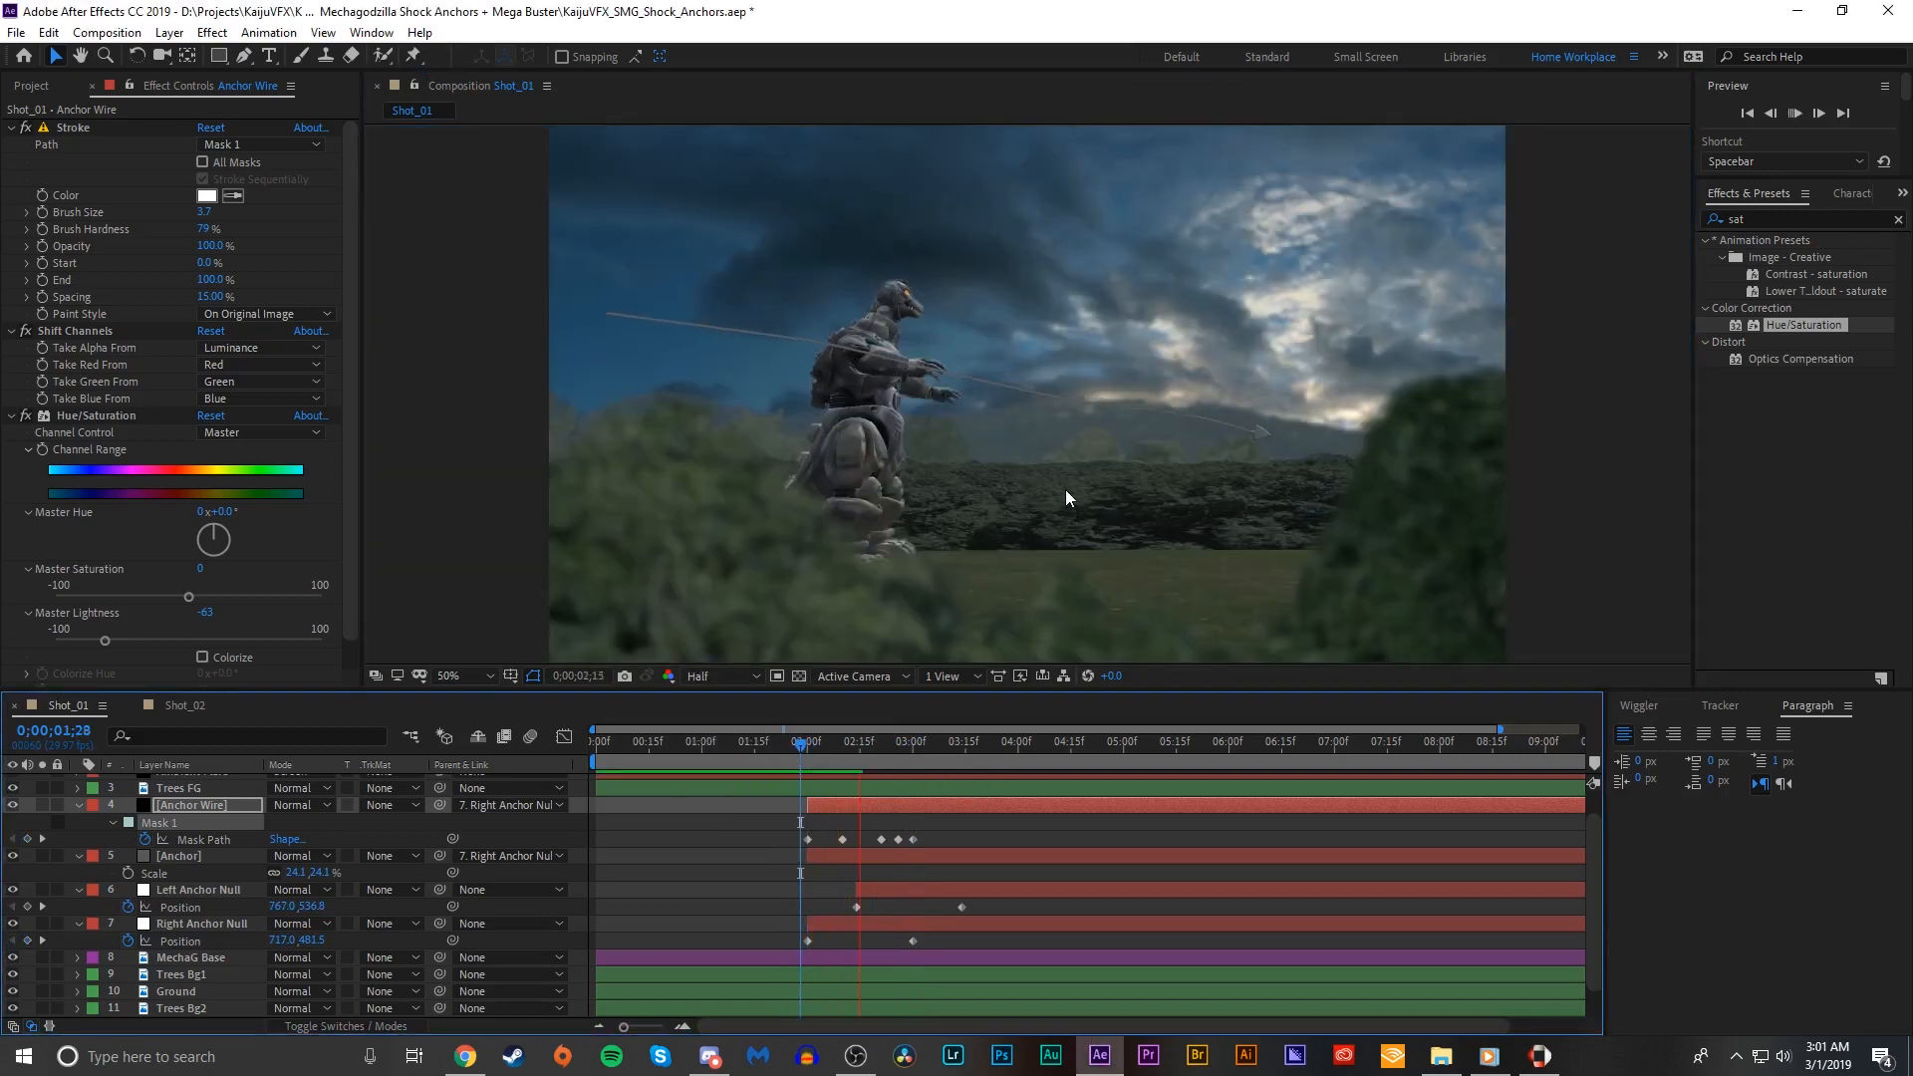
pyautogui.moveTo(817, 758); pyautogui.dragTo(992, 745)
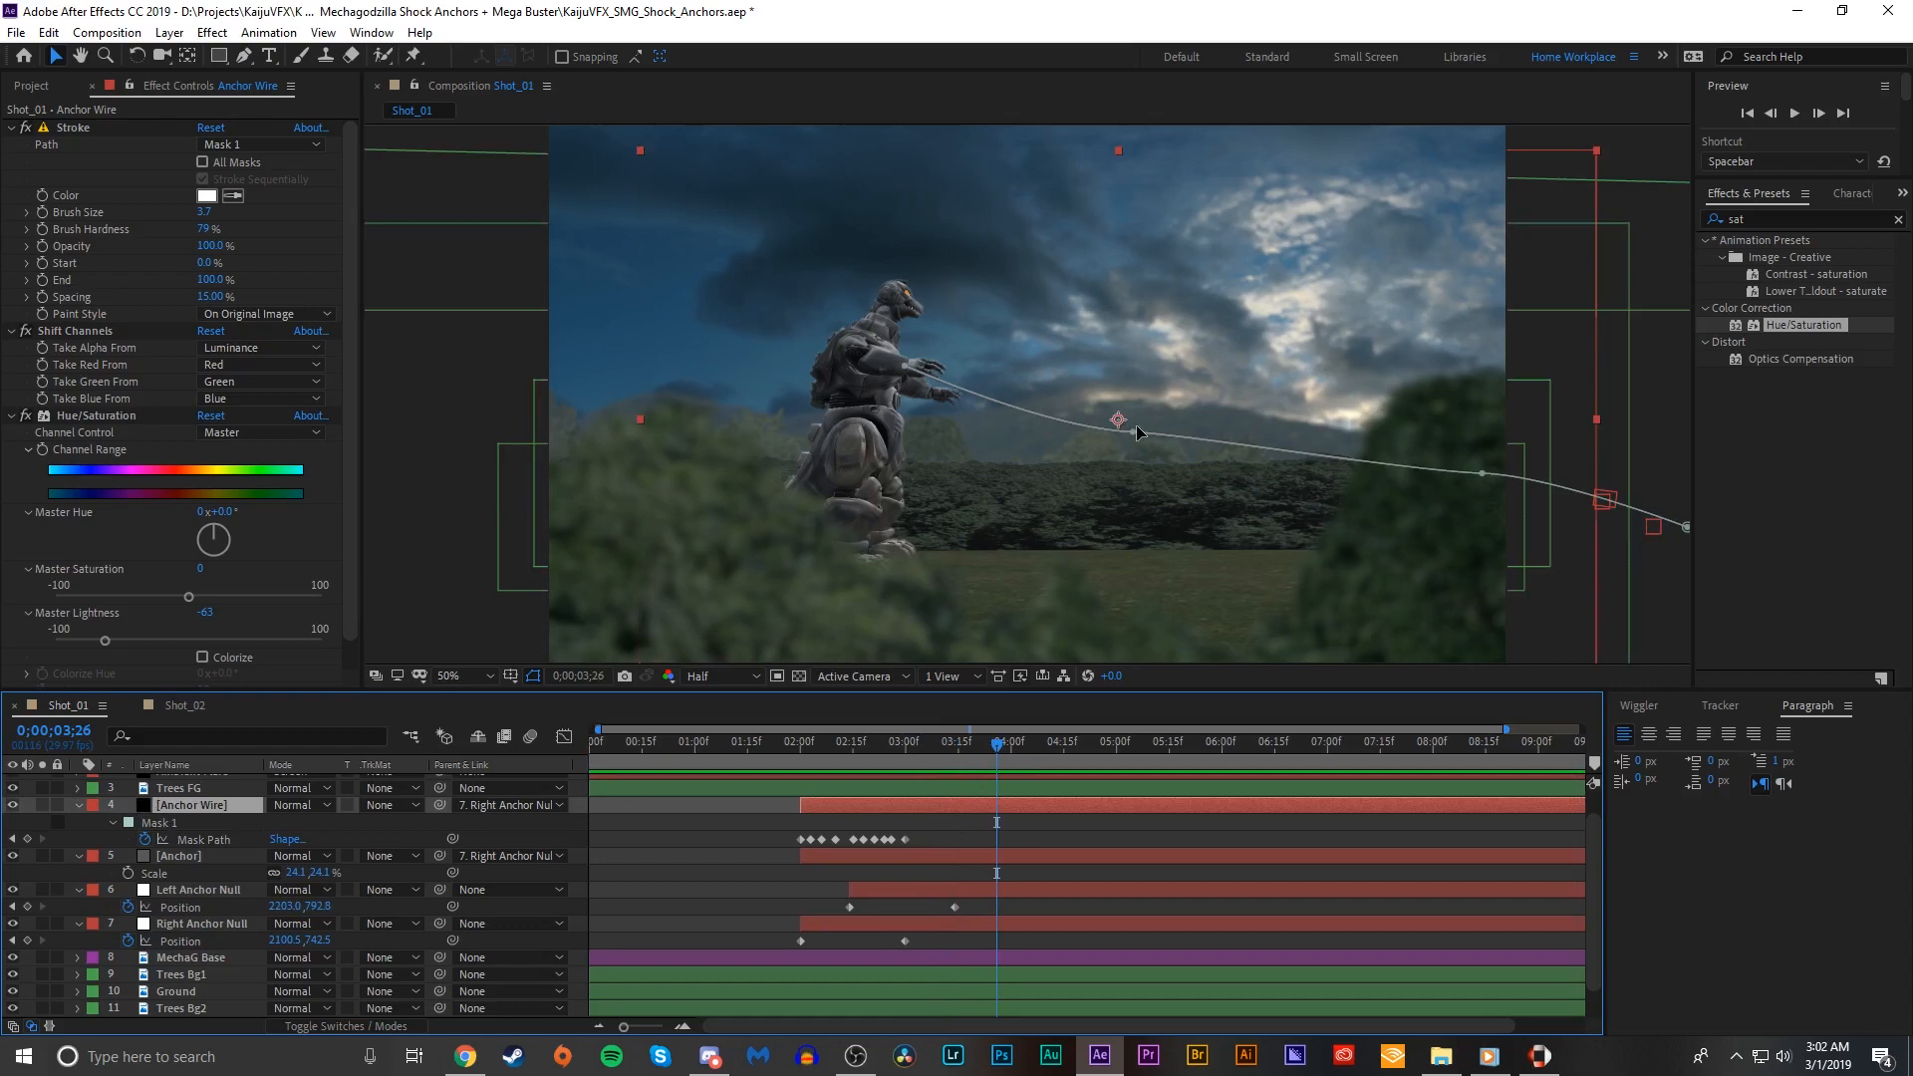
# Step: Adjust the Anchor Wire's mask points at 0;00;03;26 and 0;00;05;00 to reshape the extended wire as it settles
pyautogui.moveTo(1139, 431)
pyautogui.mouseDown()
pyautogui.moveTo(1200, 435)
pyautogui.moveTo(1143, 407)
pyautogui.mouseUp()
pyautogui.moveTo(1415, 470); pyautogui.dragTo(1475, 491)
pyautogui.moveTo(1686, 527); pyautogui.dragTo(1712, 515)
pyautogui.press('space')
pyautogui.click(1474, 491)
pyautogui.moveTo(1541, 480); pyautogui.dragTo(1478, 476)
pyautogui.moveTo(1205, 426); pyautogui.dragTo(1143, 422)
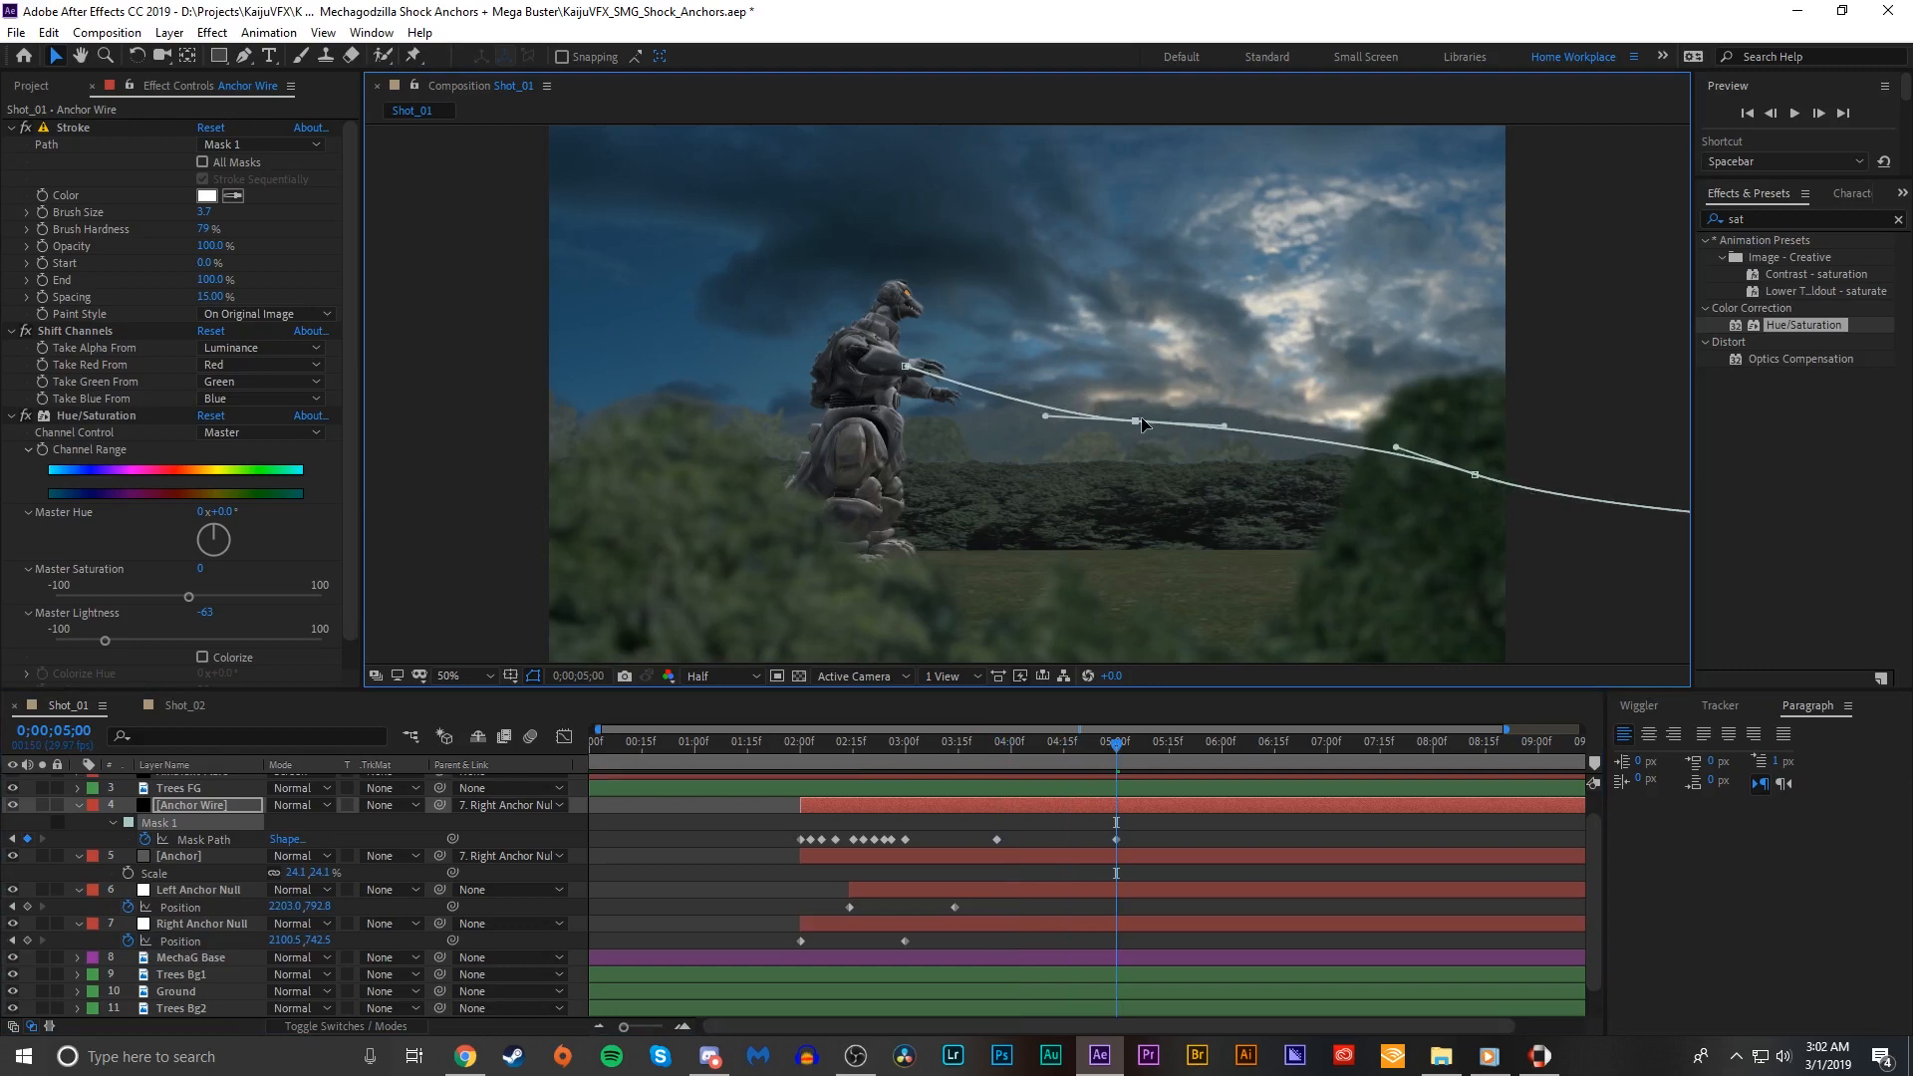
# Step: Ease the final Mask Path keyframes and move the last two to about 0;00;04;10 and 0;00;06;02
pyautogui.moveTo(1154, 840); pyautogui.dragTo(909, 845)
pyautogui.click(780, 749)
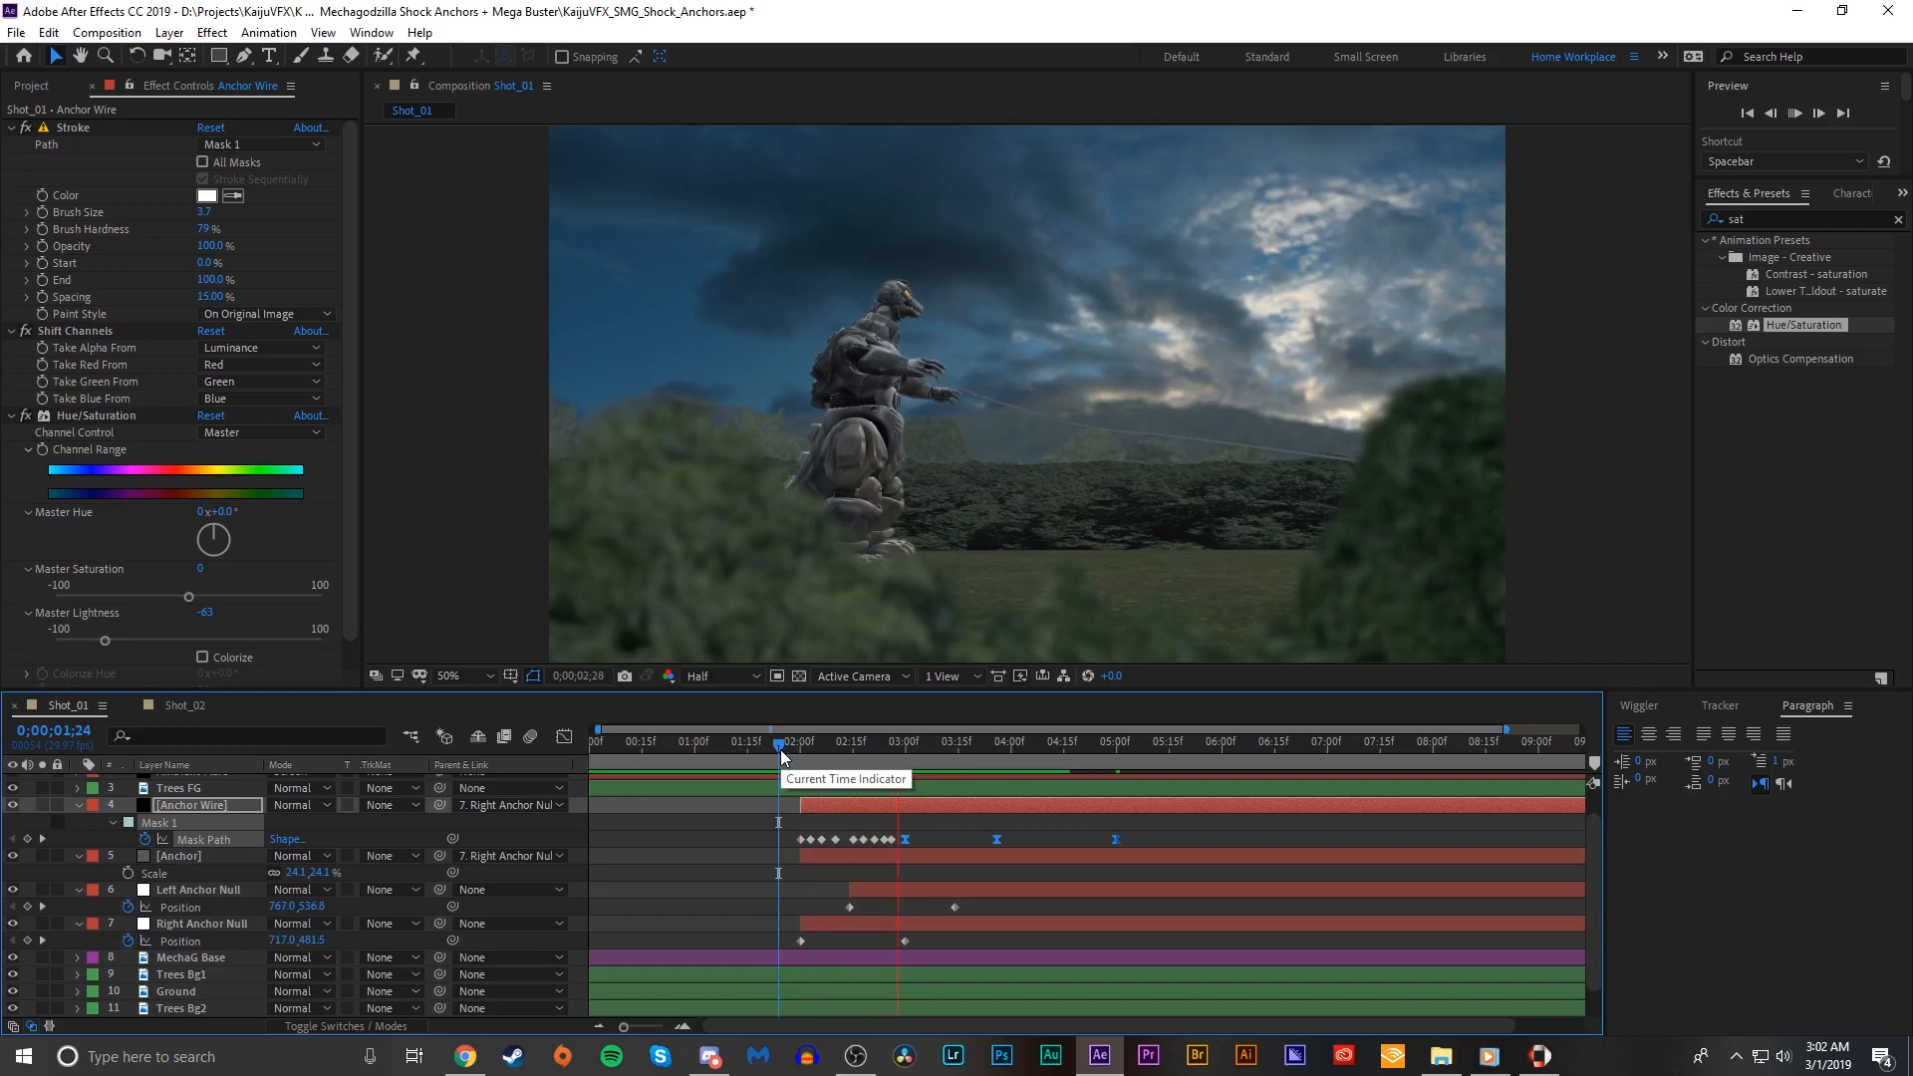
pyautogui.click(1010, 757)
pyautogui.click(1003, 819)
pyautogui.moveTo(997, 840); pyautogui.dragTo(1046, 842)
pyautogui.moveTo(1117, 840); pyautogui.dragTo(1229, 840)
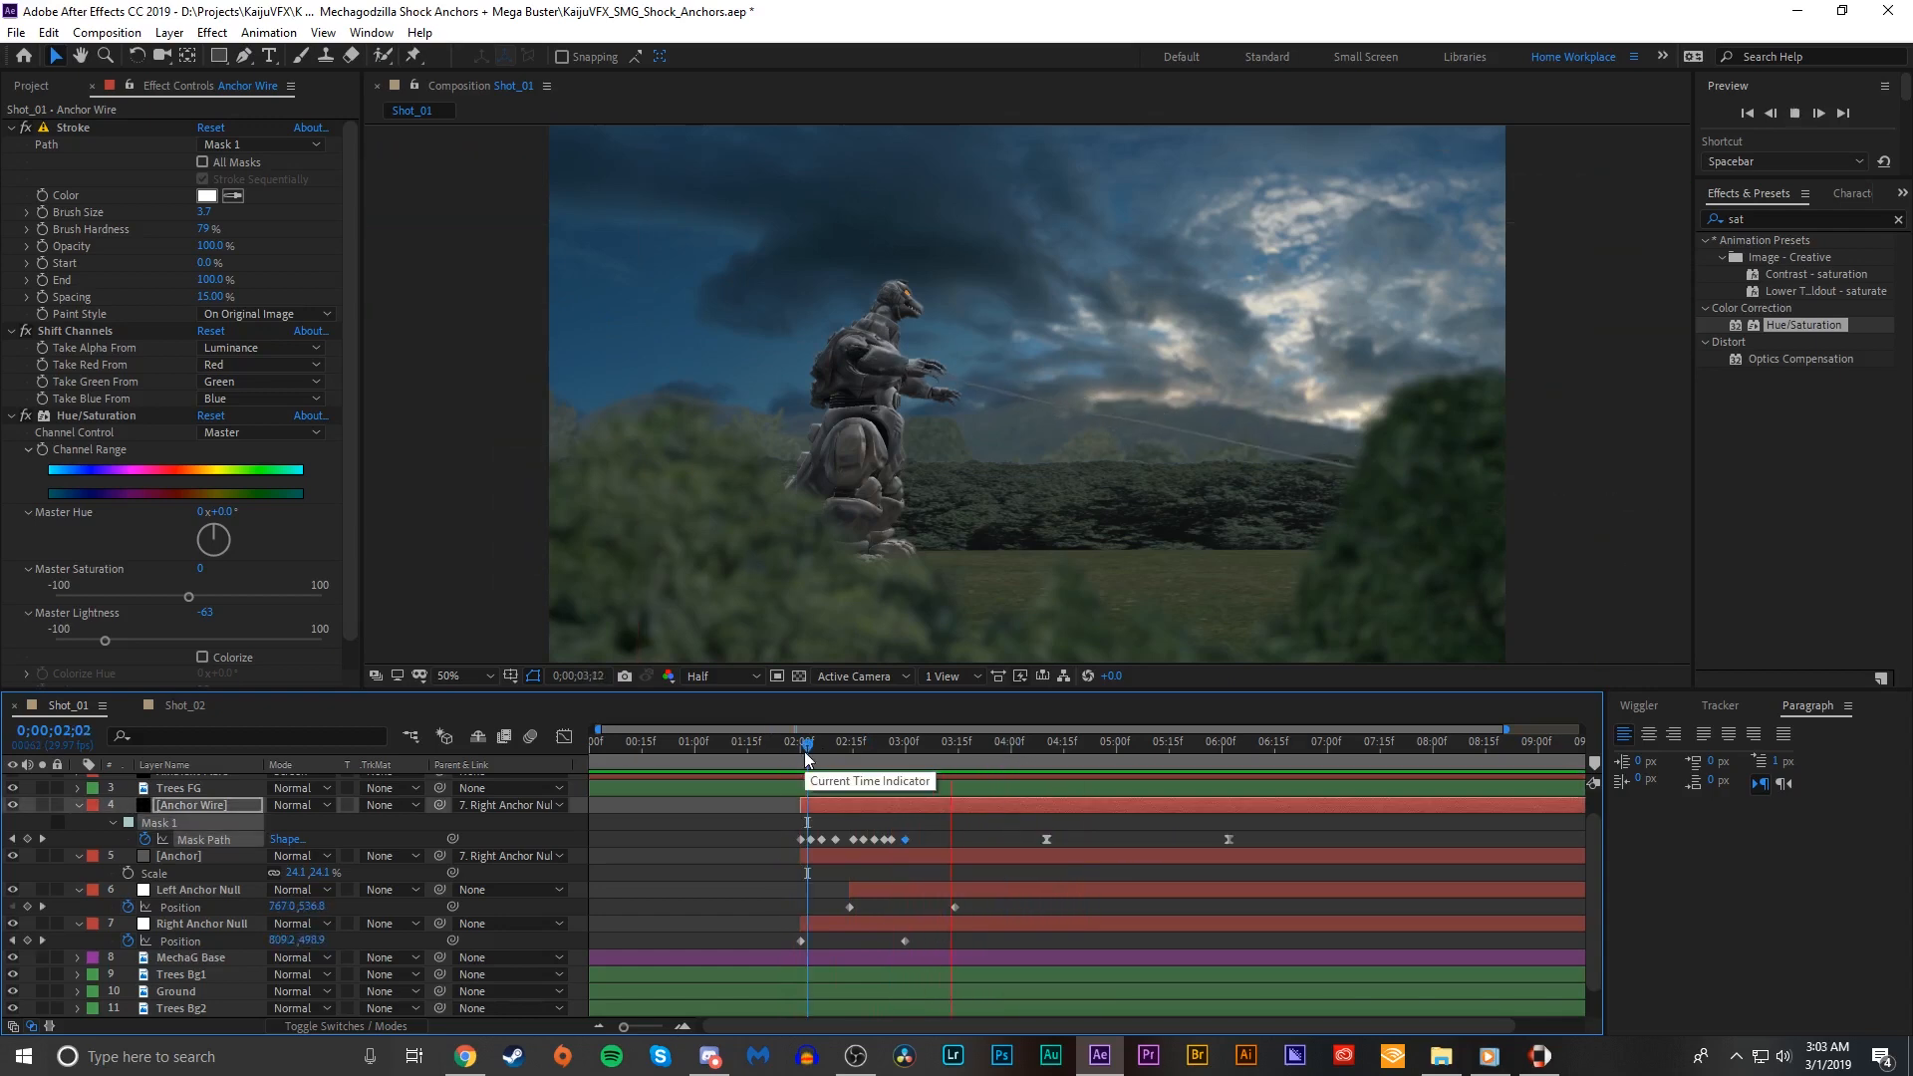
# Step: At 0;00;02;11, copy the Anchor layer's Add Grain effect onto Anchor Wire and reveal the wire's effects
pyautogui.moveTo(804, 751)
pyautogui.mouseDown()
pyautogui.moveTo(881, 750)
pyautogui.moveTo(838, 751)
pyautogui.mouseUp()
pyautogui.scroll(6, 1508, 484)
pyautogui.moveTo(1563, 458); pyautogui.dragTo(908, 466)
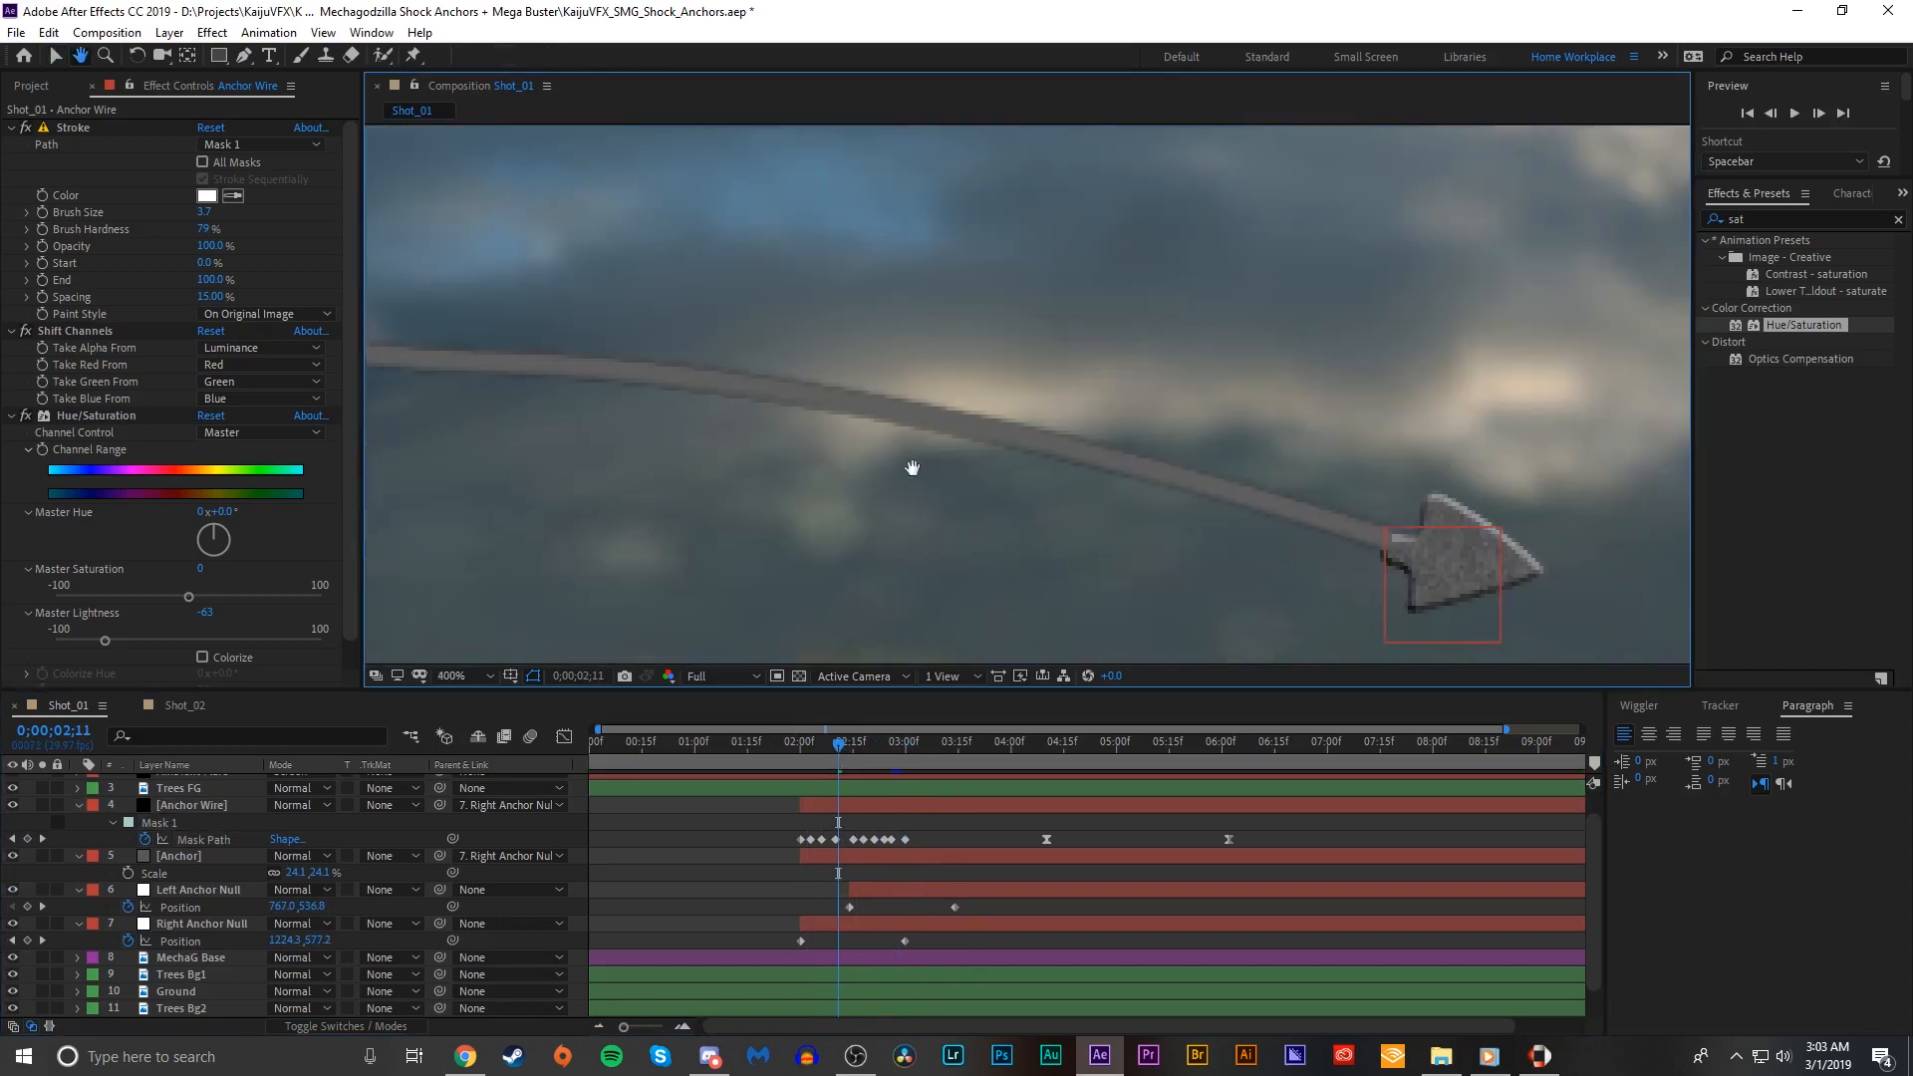
pyautogui.scroll(1, 1076, 518)
pyautogui.moveTo(1480, 643); pyautogui.dragTo(1074, 517)
pyautogui.scroll(-1, 1074, 517)
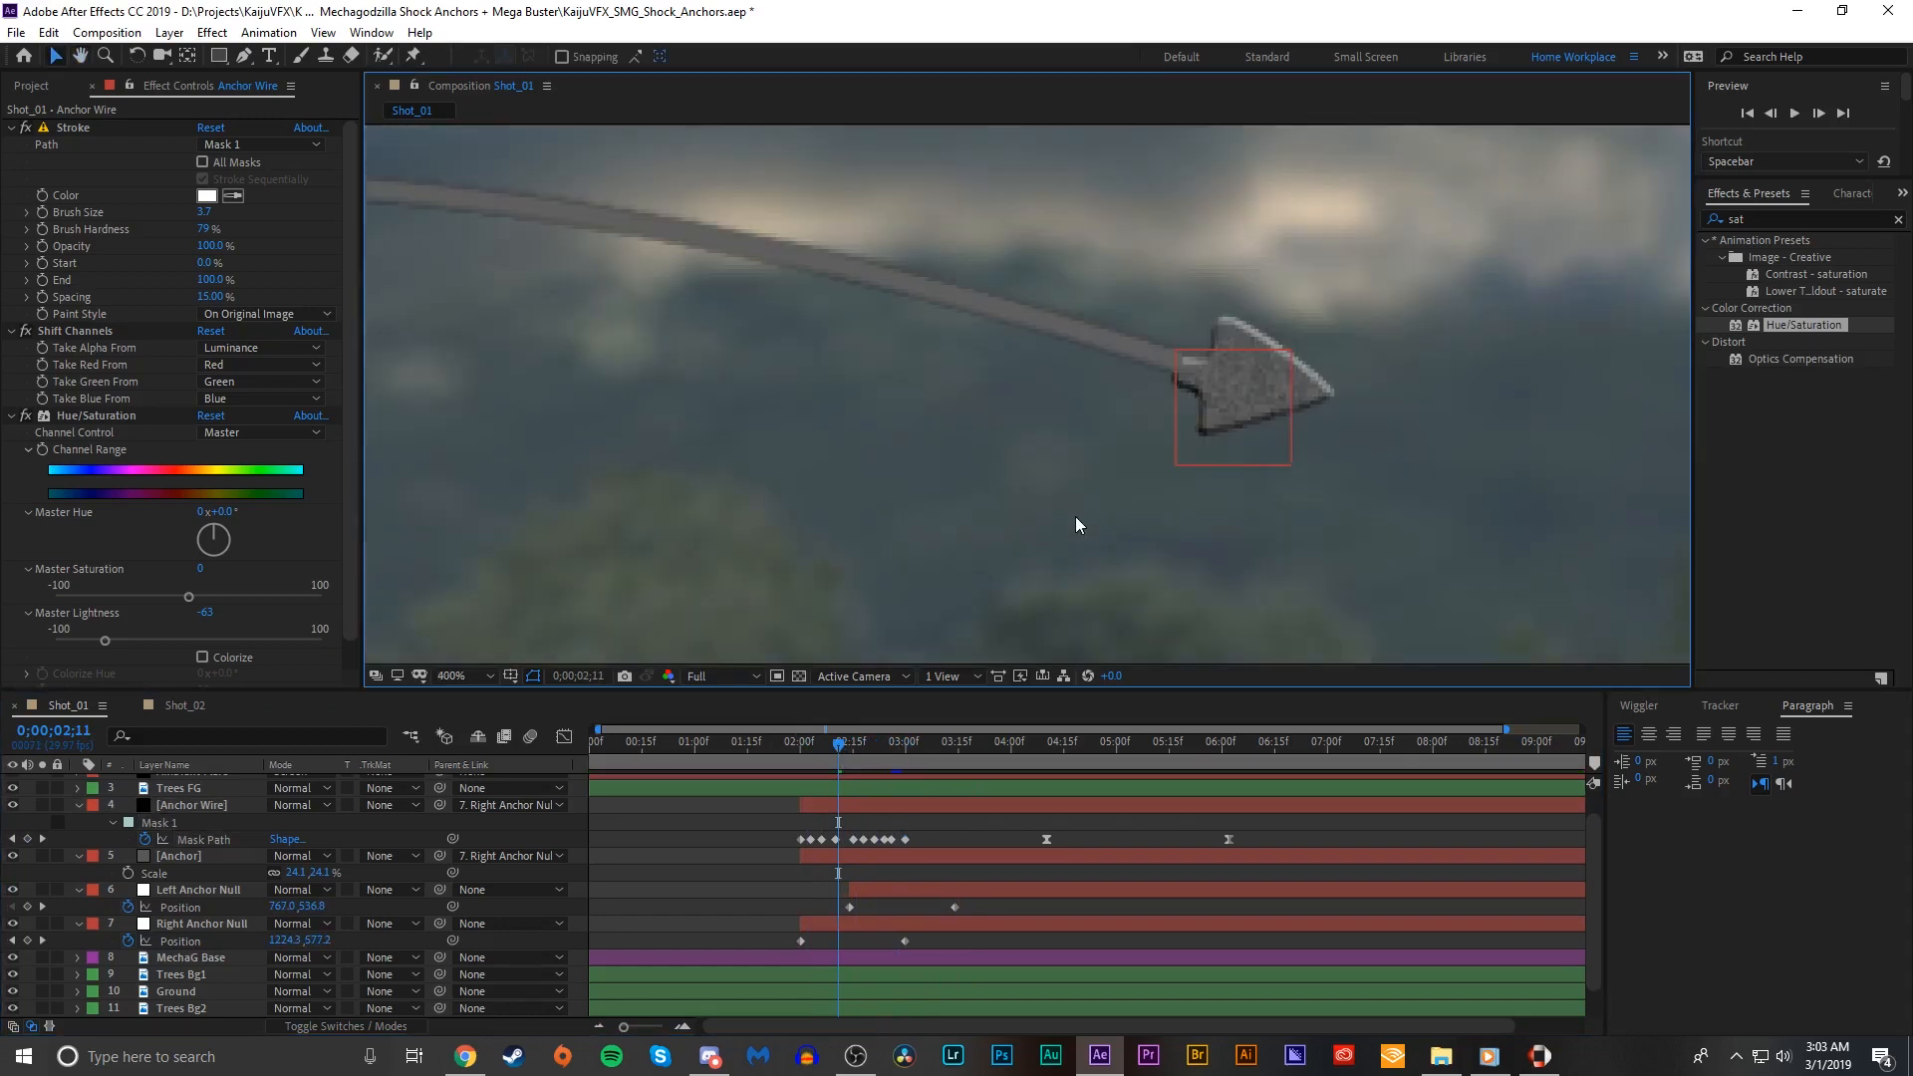
pyautogui.click(221, 892)
pyautogui.click(204, 857)
pyautogui.click(86, 132)
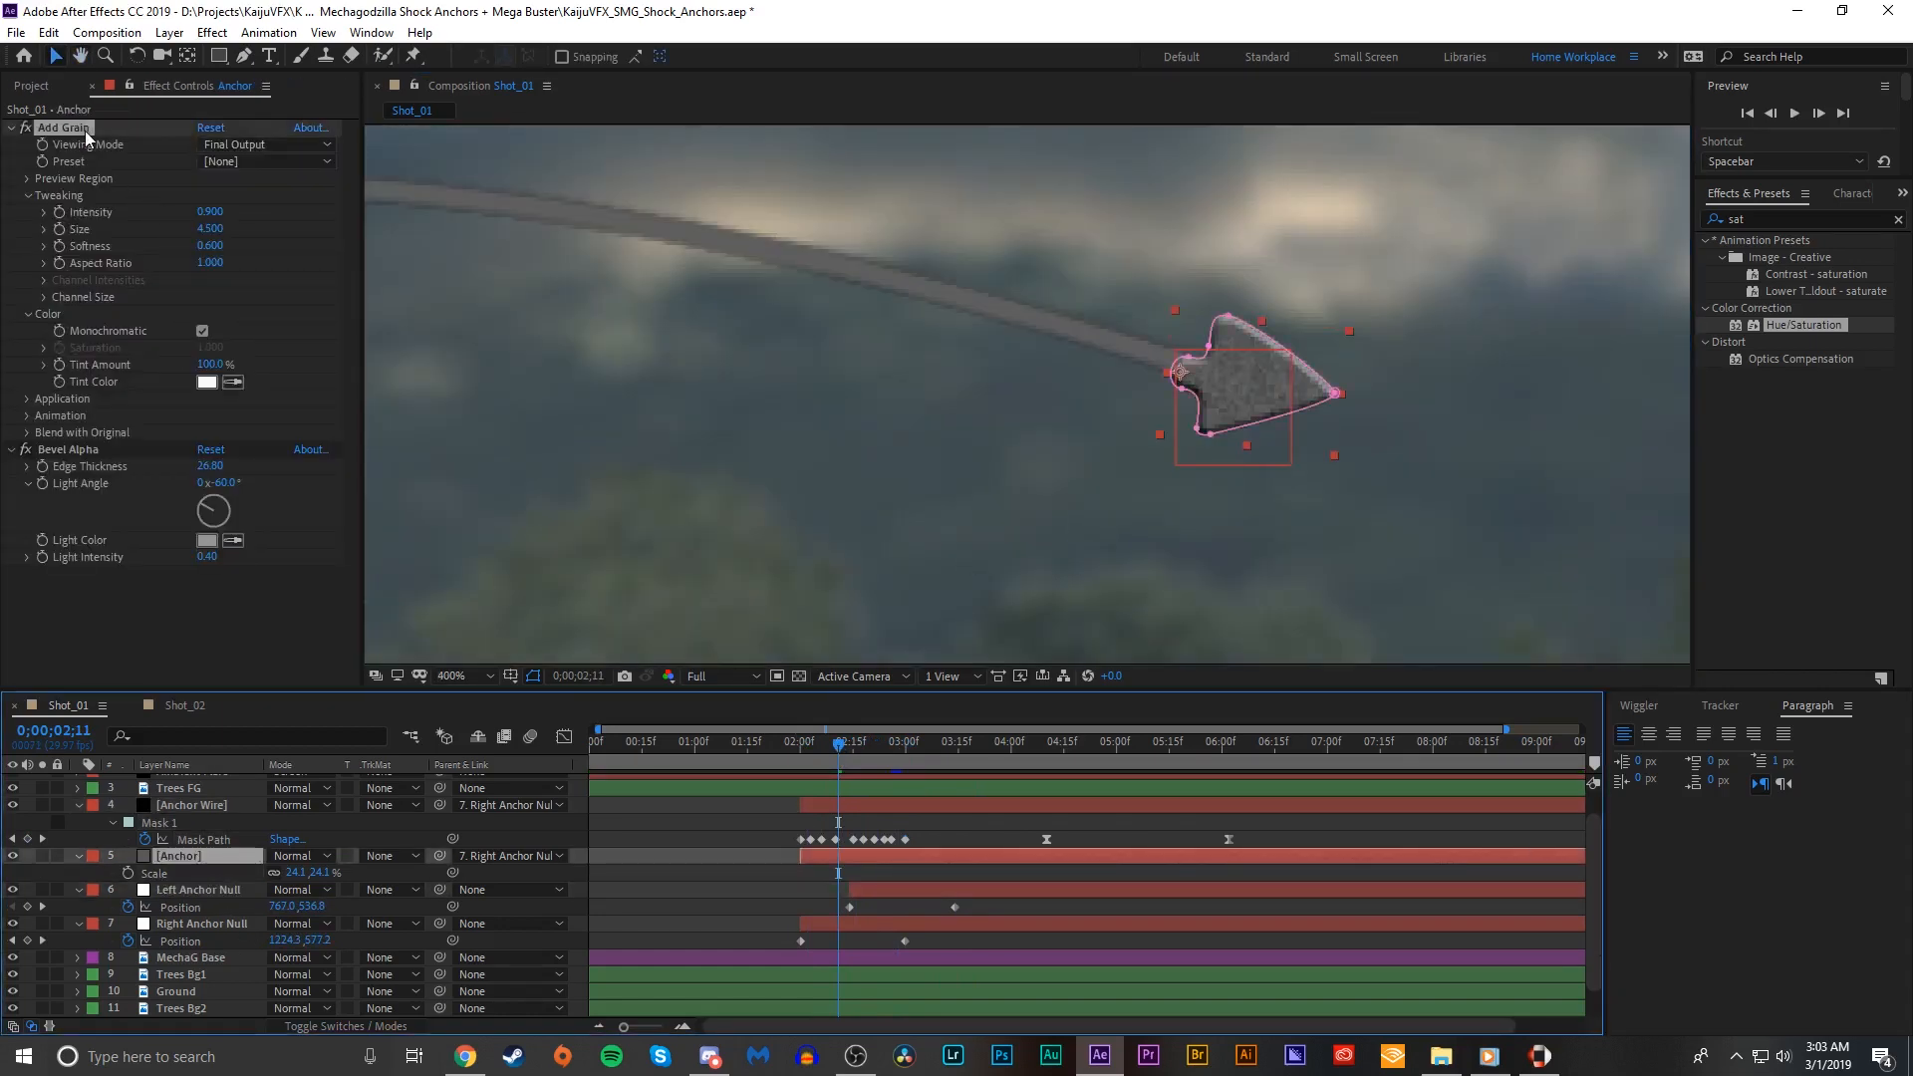
pyautogui.click(211, 808)
pyautogui.hotkey('shift', 'e')
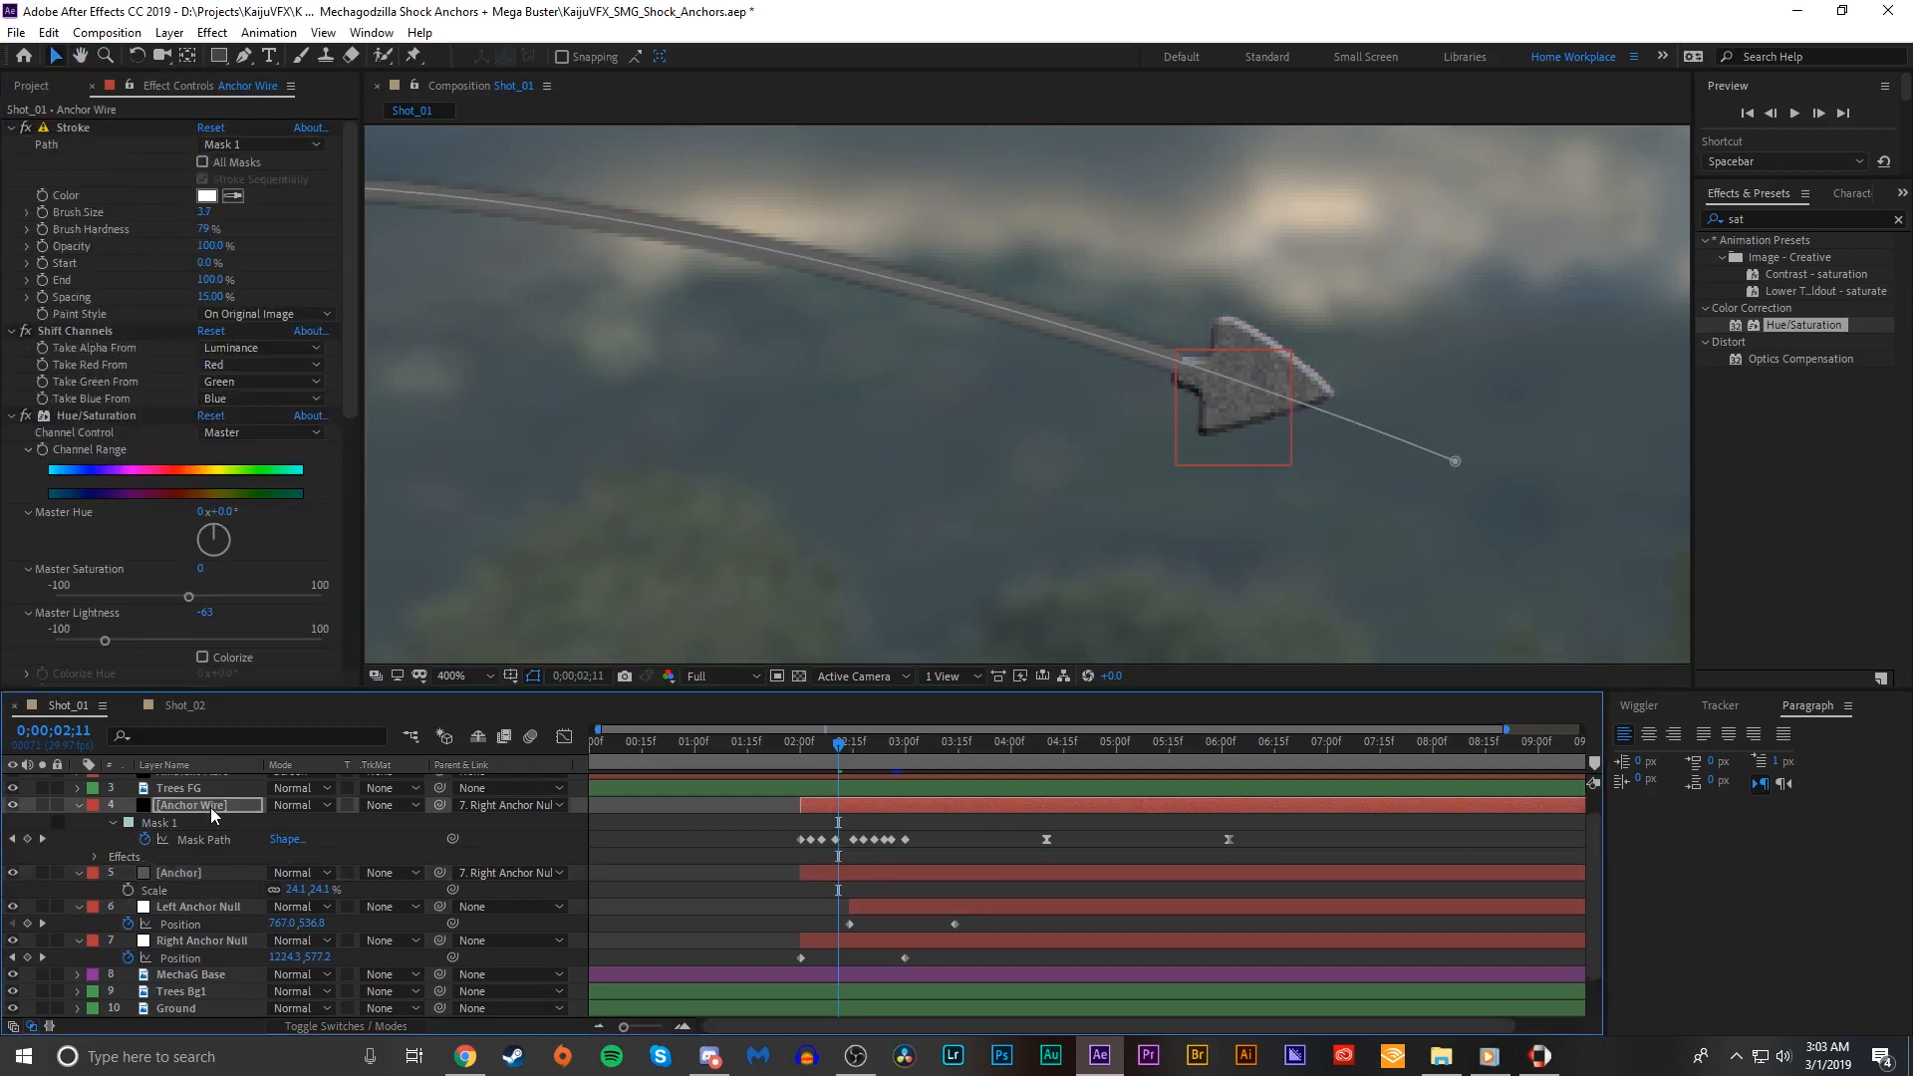
# Step: Compare the wire's grain with the anchor's, and set the Add Grain size on Anchor Wire to 0.000
pyautogui.click(1083, 379)
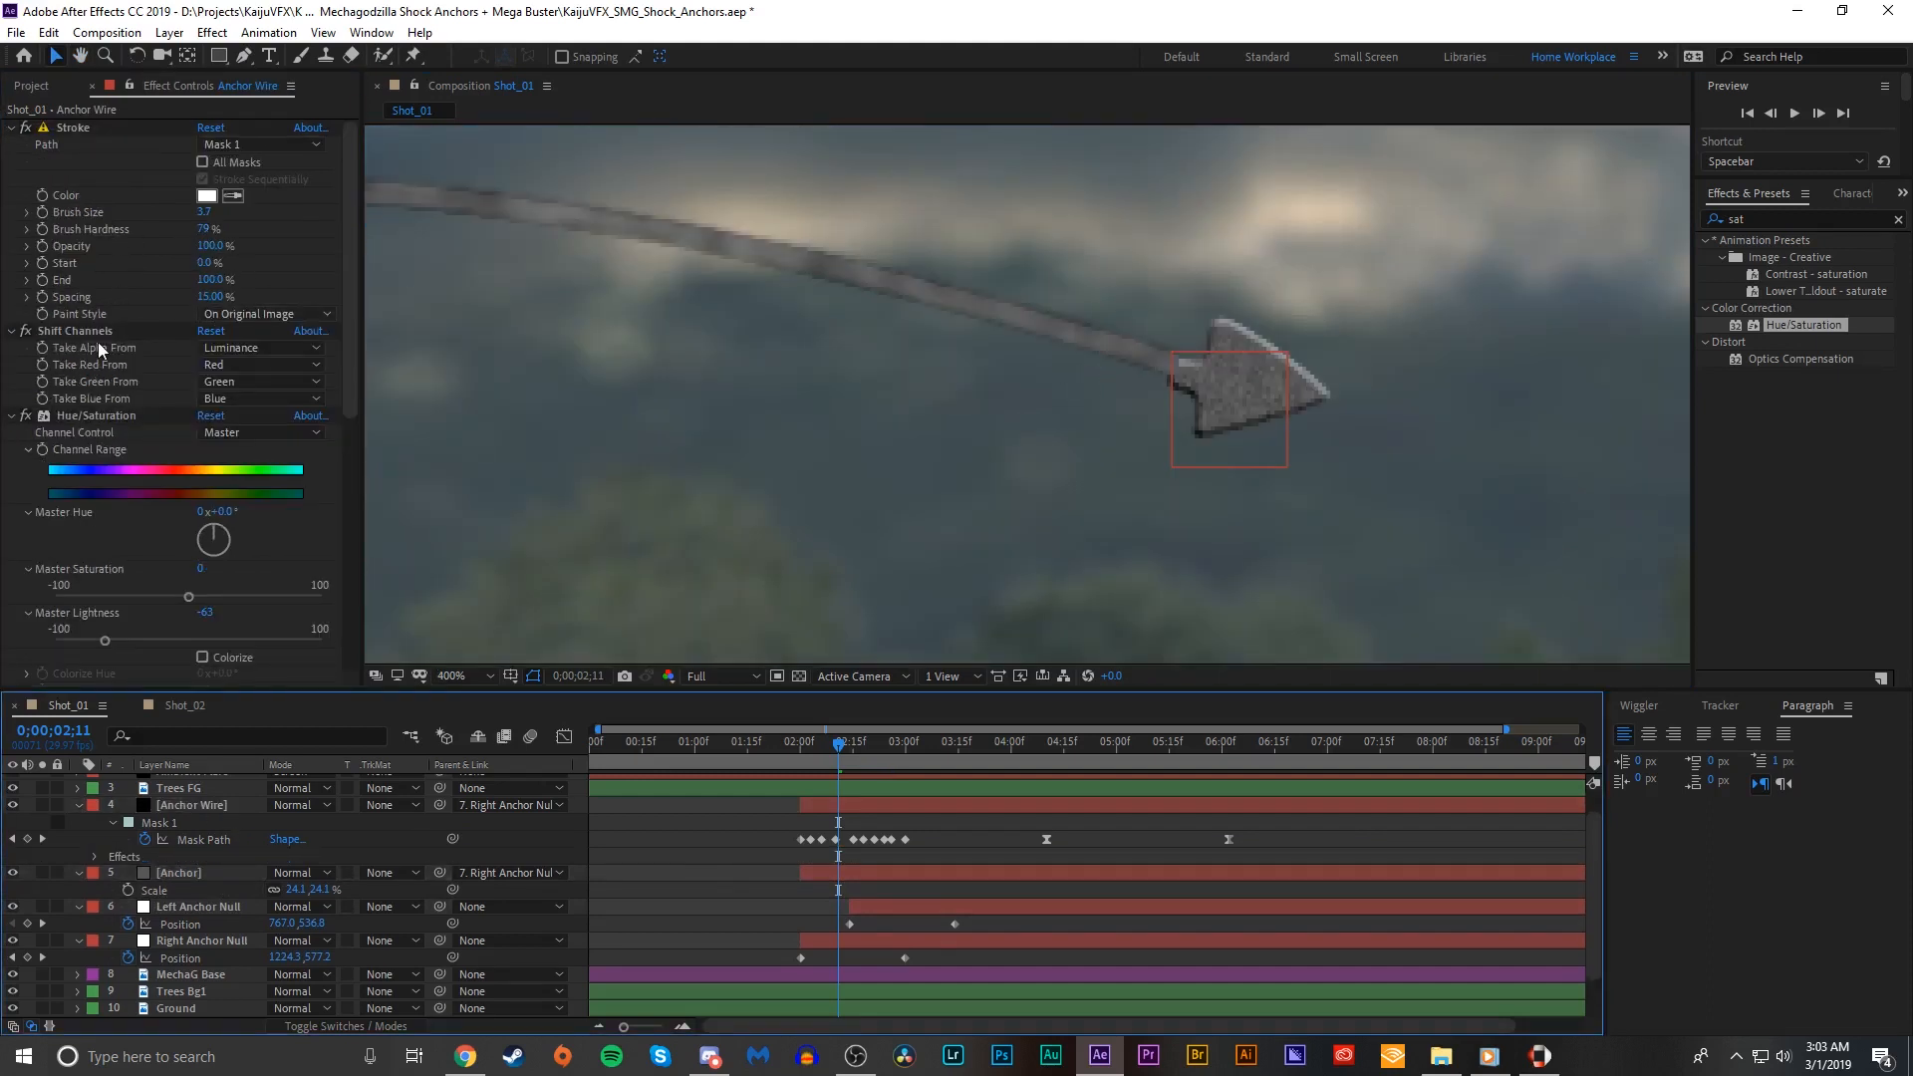
pyautogui.click(195, 808)
pyautogui.click(204, 907)
pyautogui.click(211, 807)
pyautogui.click(191, 874)
pyautogui.click(203, 822)
pyautogui.click(204, 807)
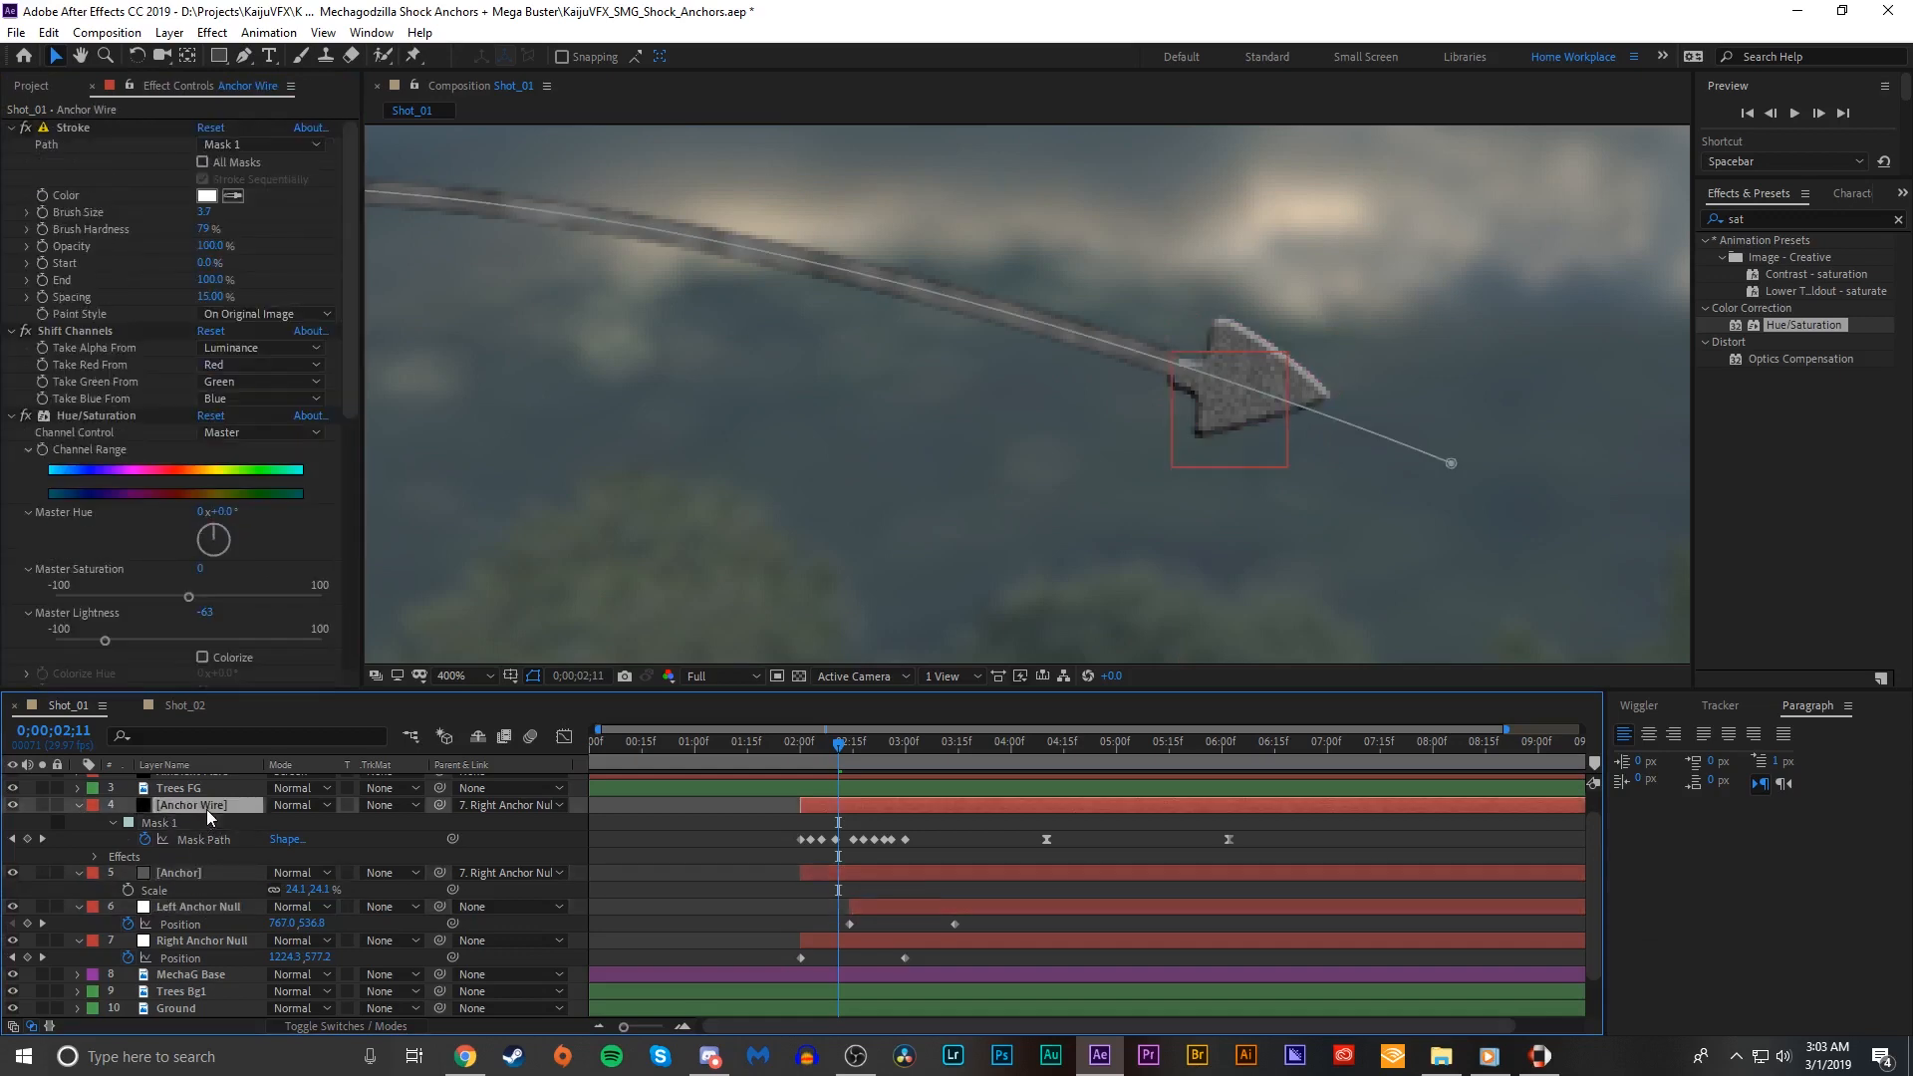
pyautogui.scroll(-4, 116, 417)
pyautogui.moveTo(189, 560); pyautogui.dragTo(206, 566)
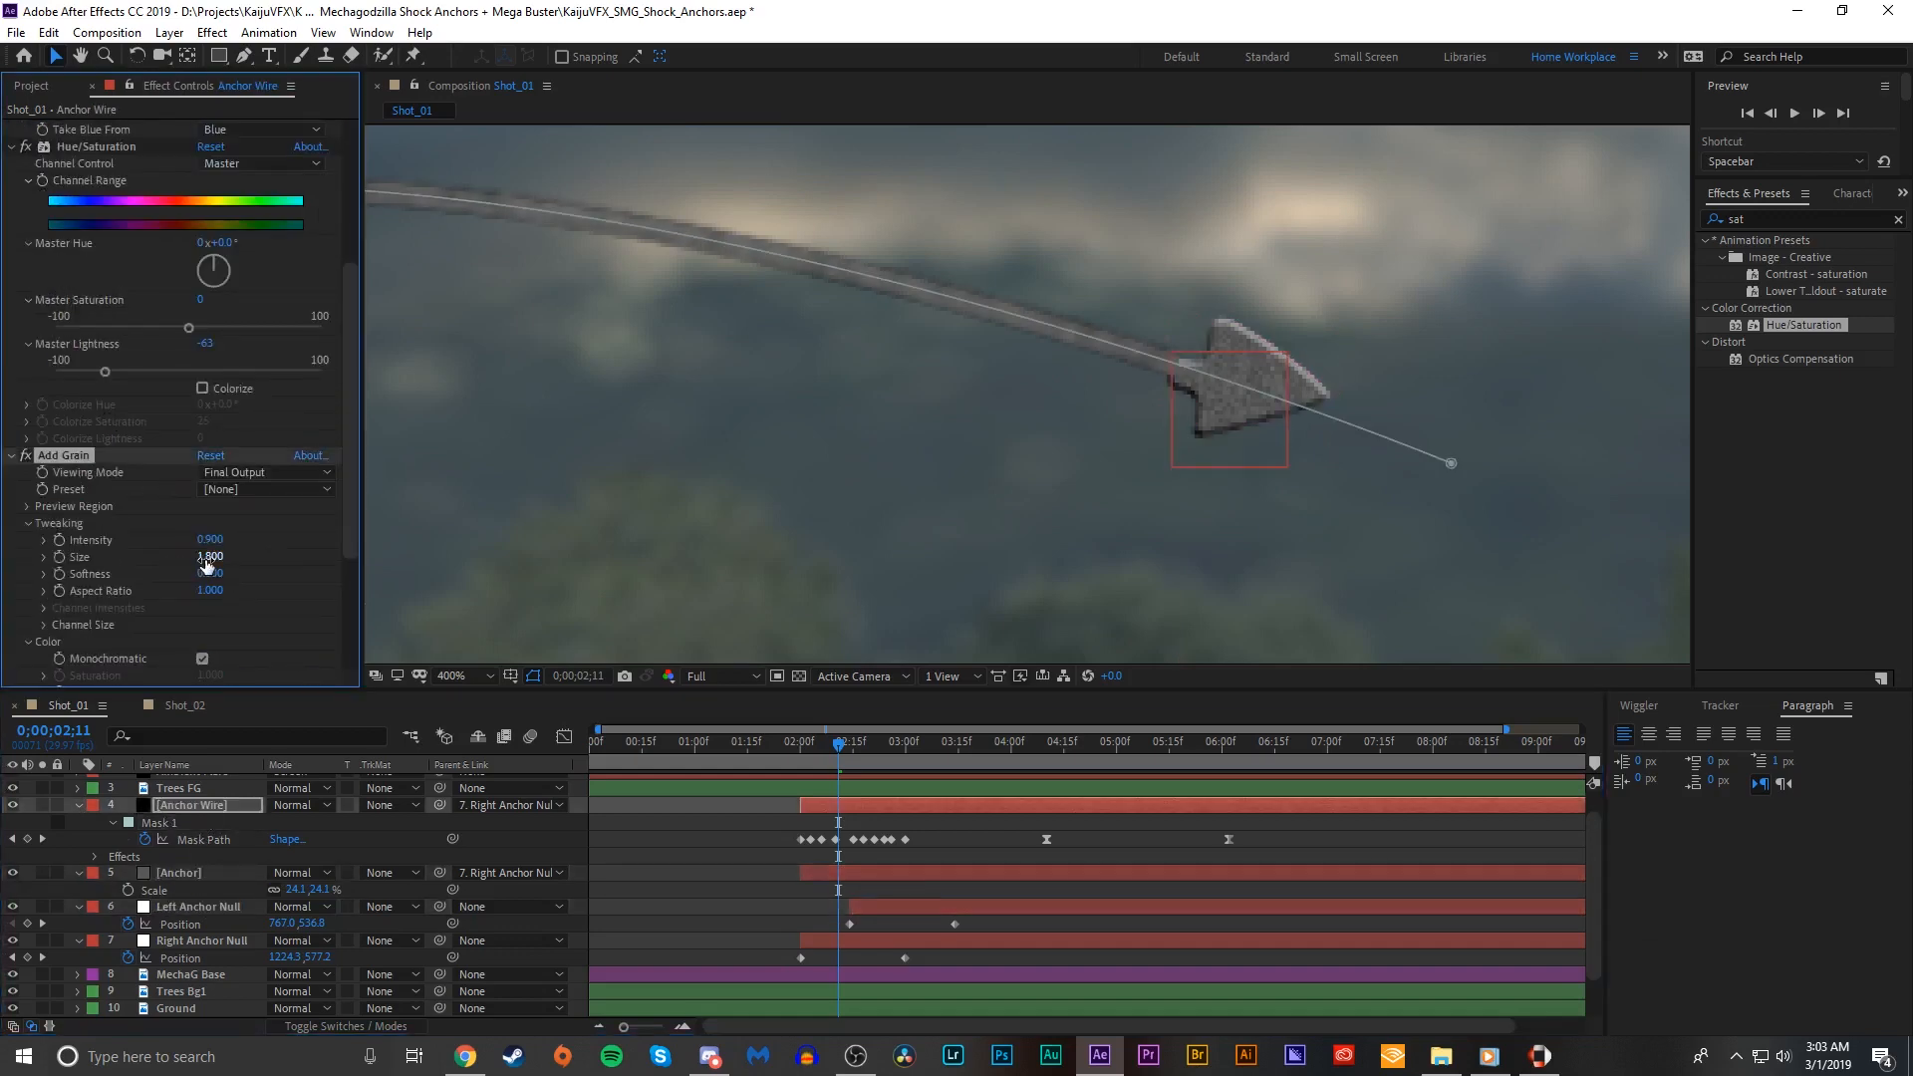
pyautogui.click(719, 857)
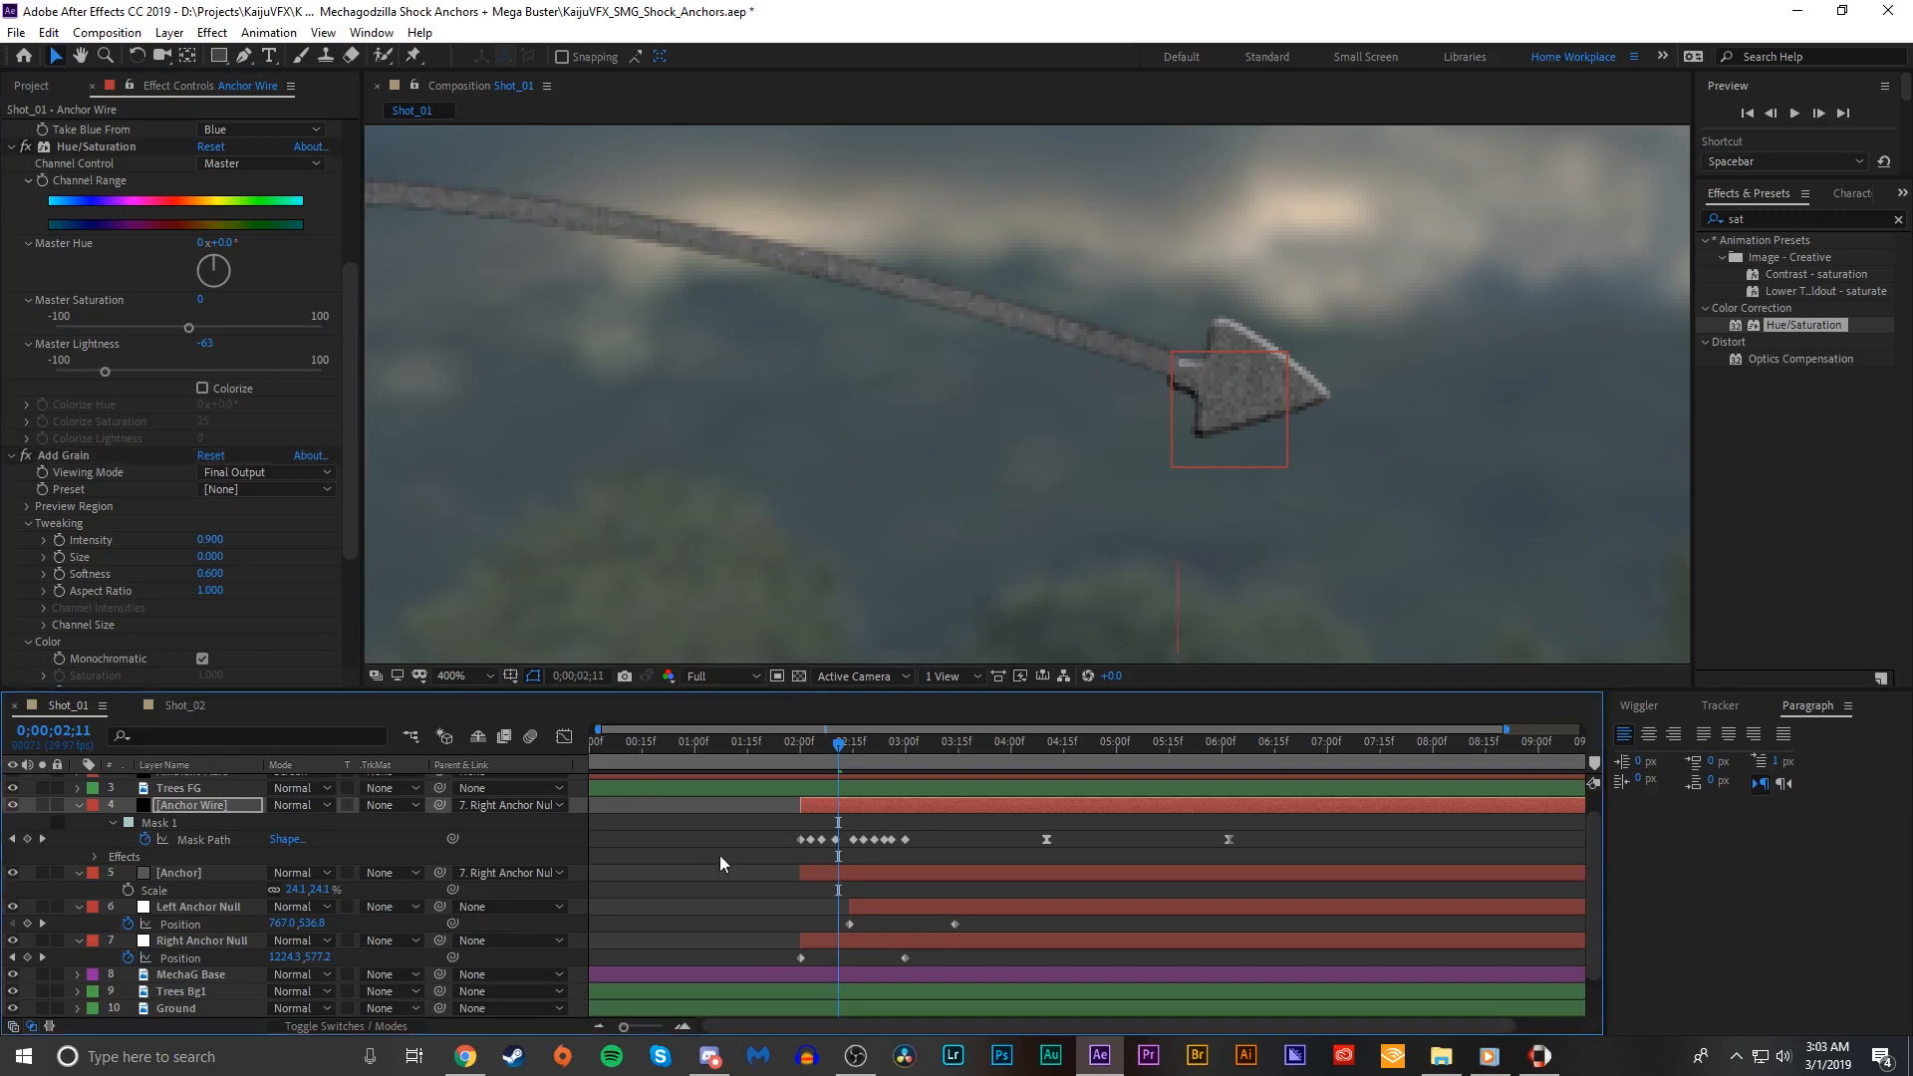
# Step: Examine the grained wire and anchor tip against the whole shot at several magnifications
pyautogui.scroll(-2, 1000, 417)
pyautogui.scroll(-1, 1001, 415)
pyautogui.scroll(1, 1001, 415)
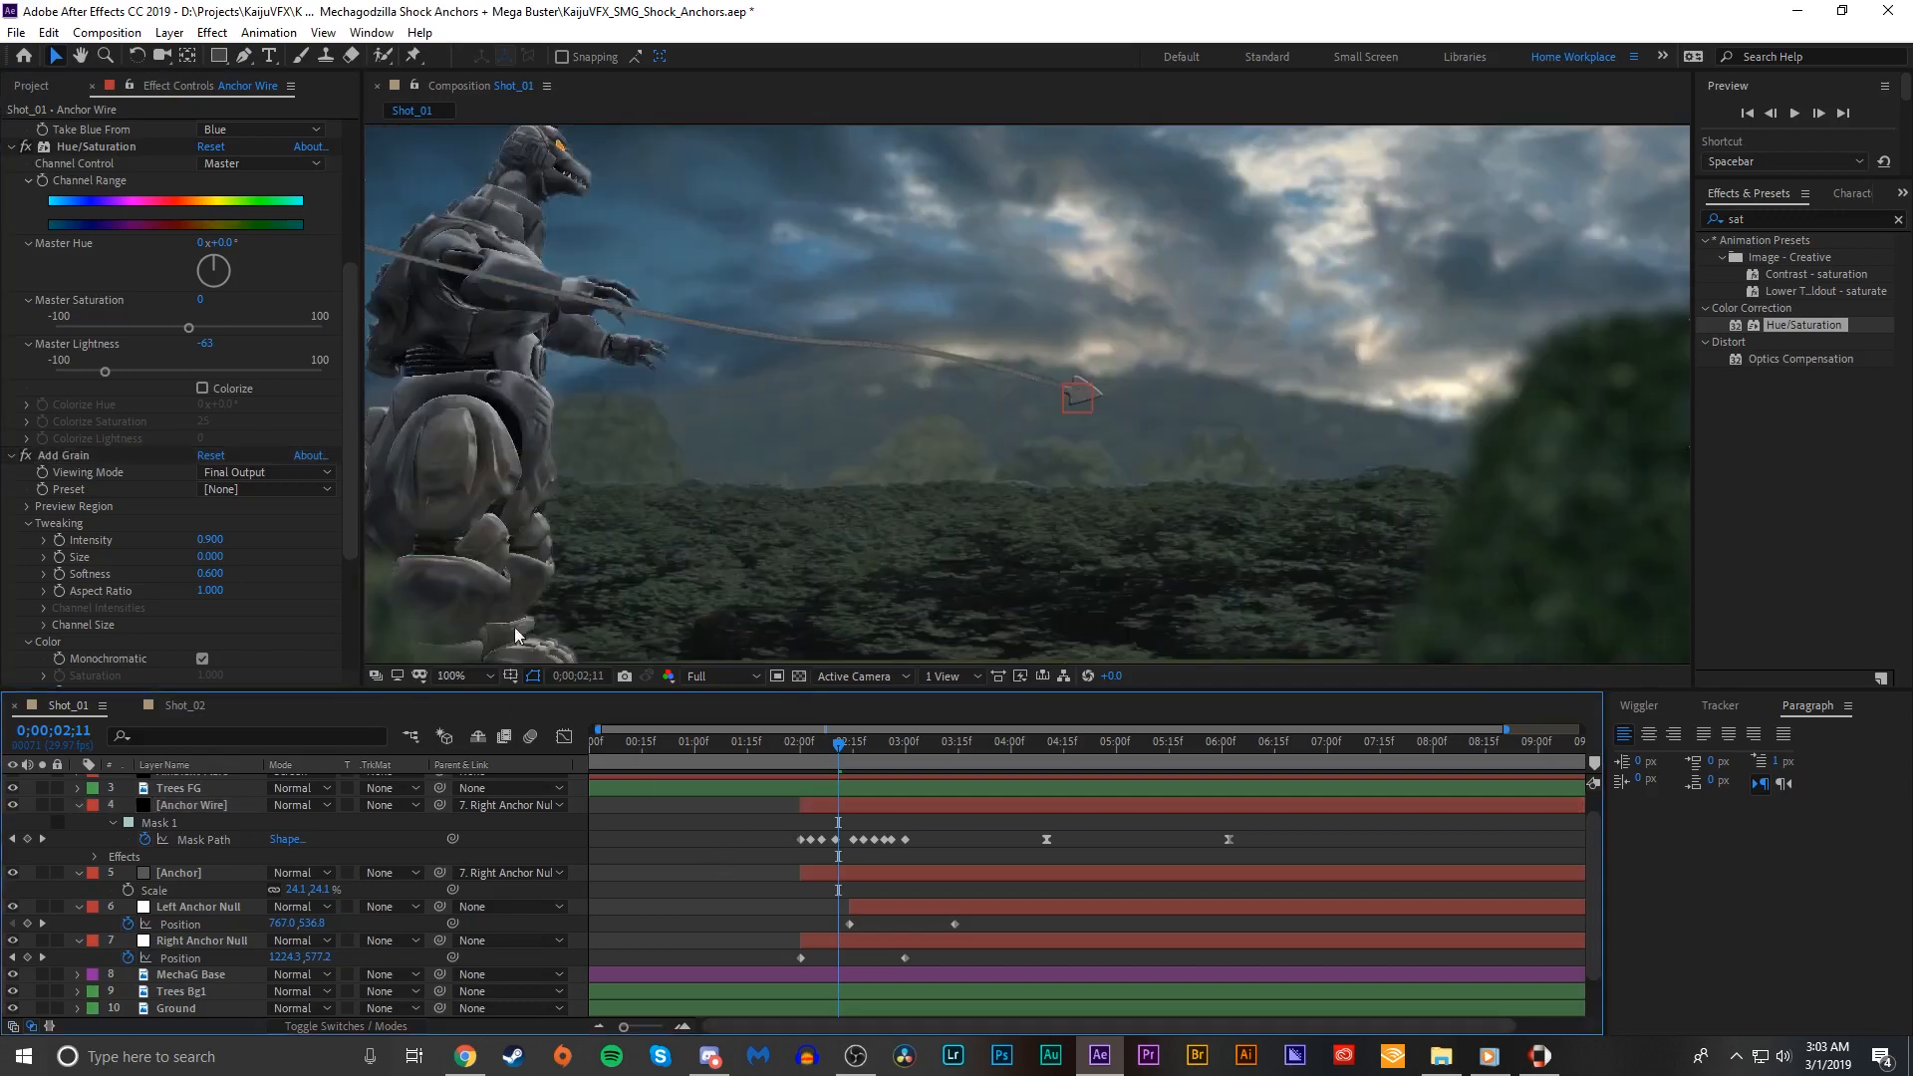
pyautogui.click(459, 672)
pyautogui.click(487, 333)
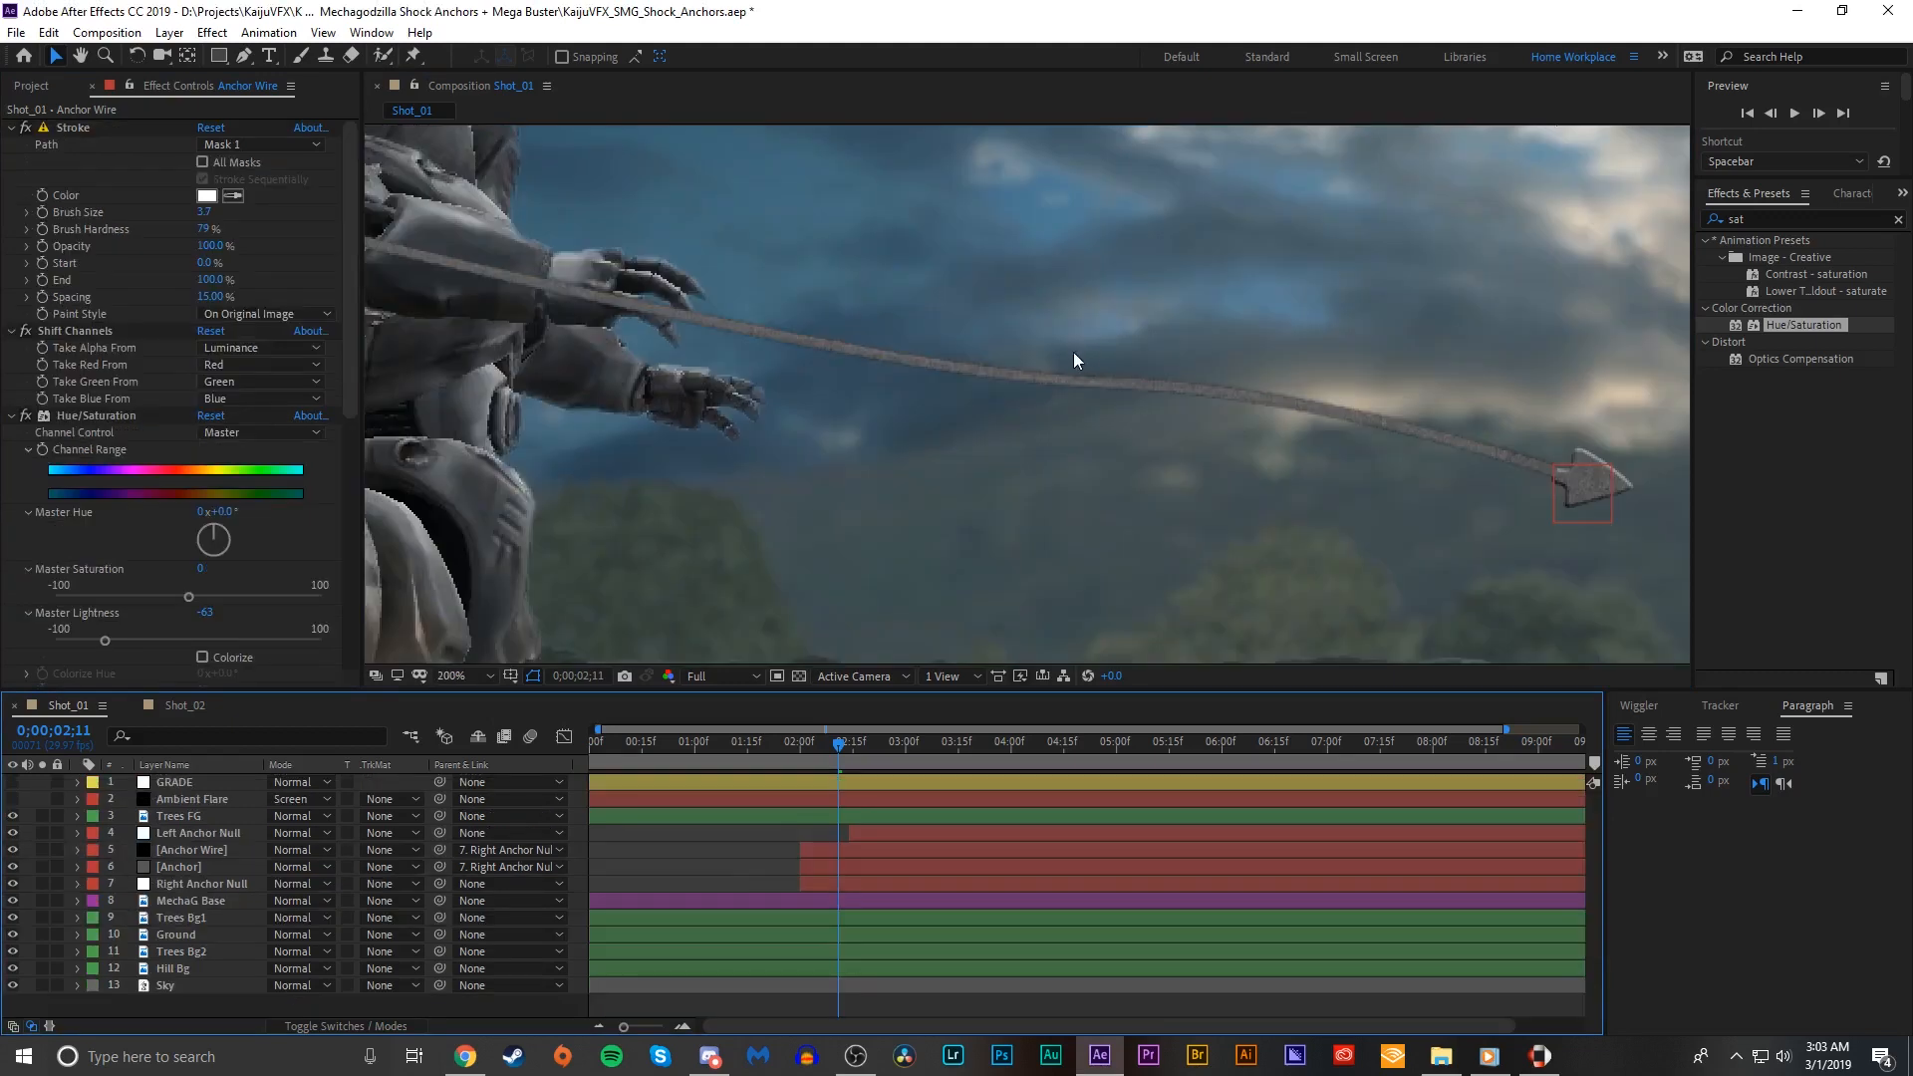
pyautogui.scroll(-2, 769, 335)
pyautogui.scroll(-2, 876, 369)
pyautogui.scroll(2, 985, 382)
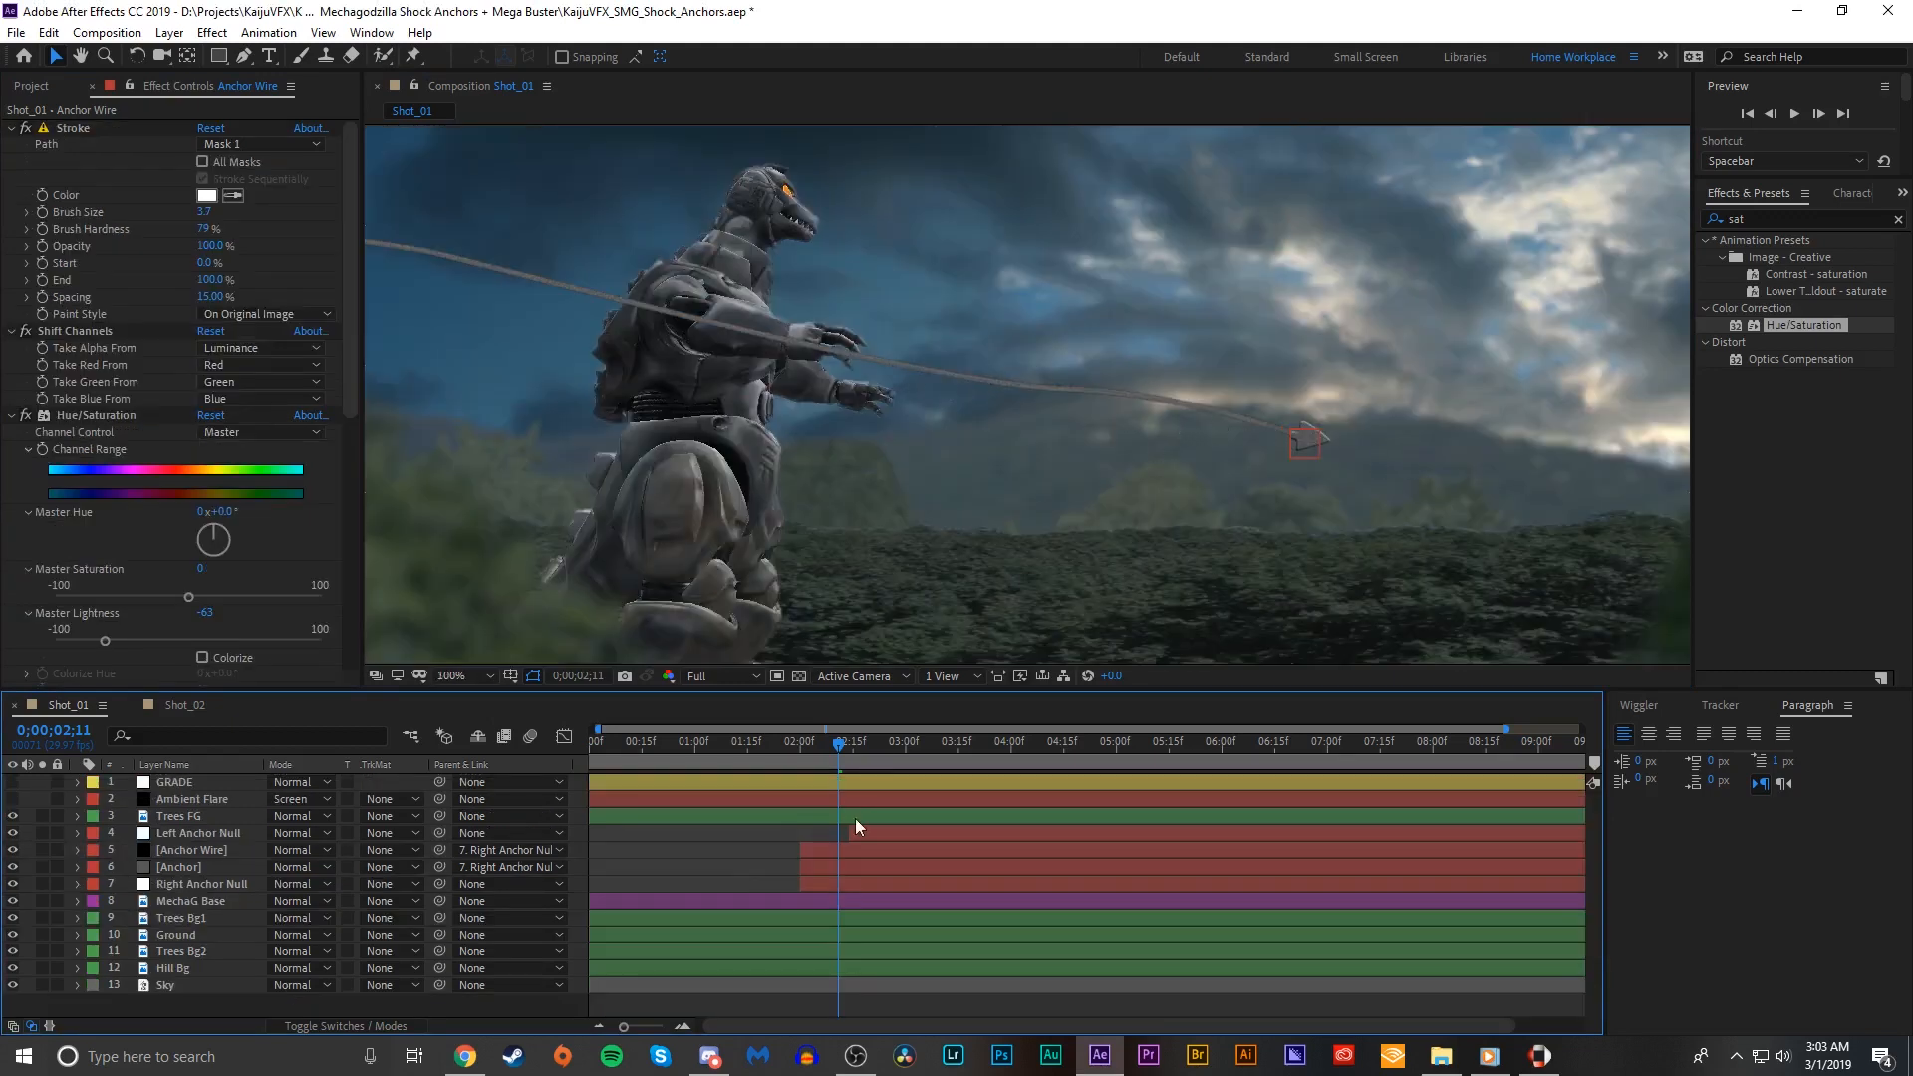
# Step: Duplicate the Anchor Wire and Anchor layers and place the copies above Left Anchor Null
pyautogui.click(199, 863)
pyautogui.click(201, 851)
pyautogui.keyDown('shift'); pyautogui.click(200, 863); pyautogui.keyUp('shift')
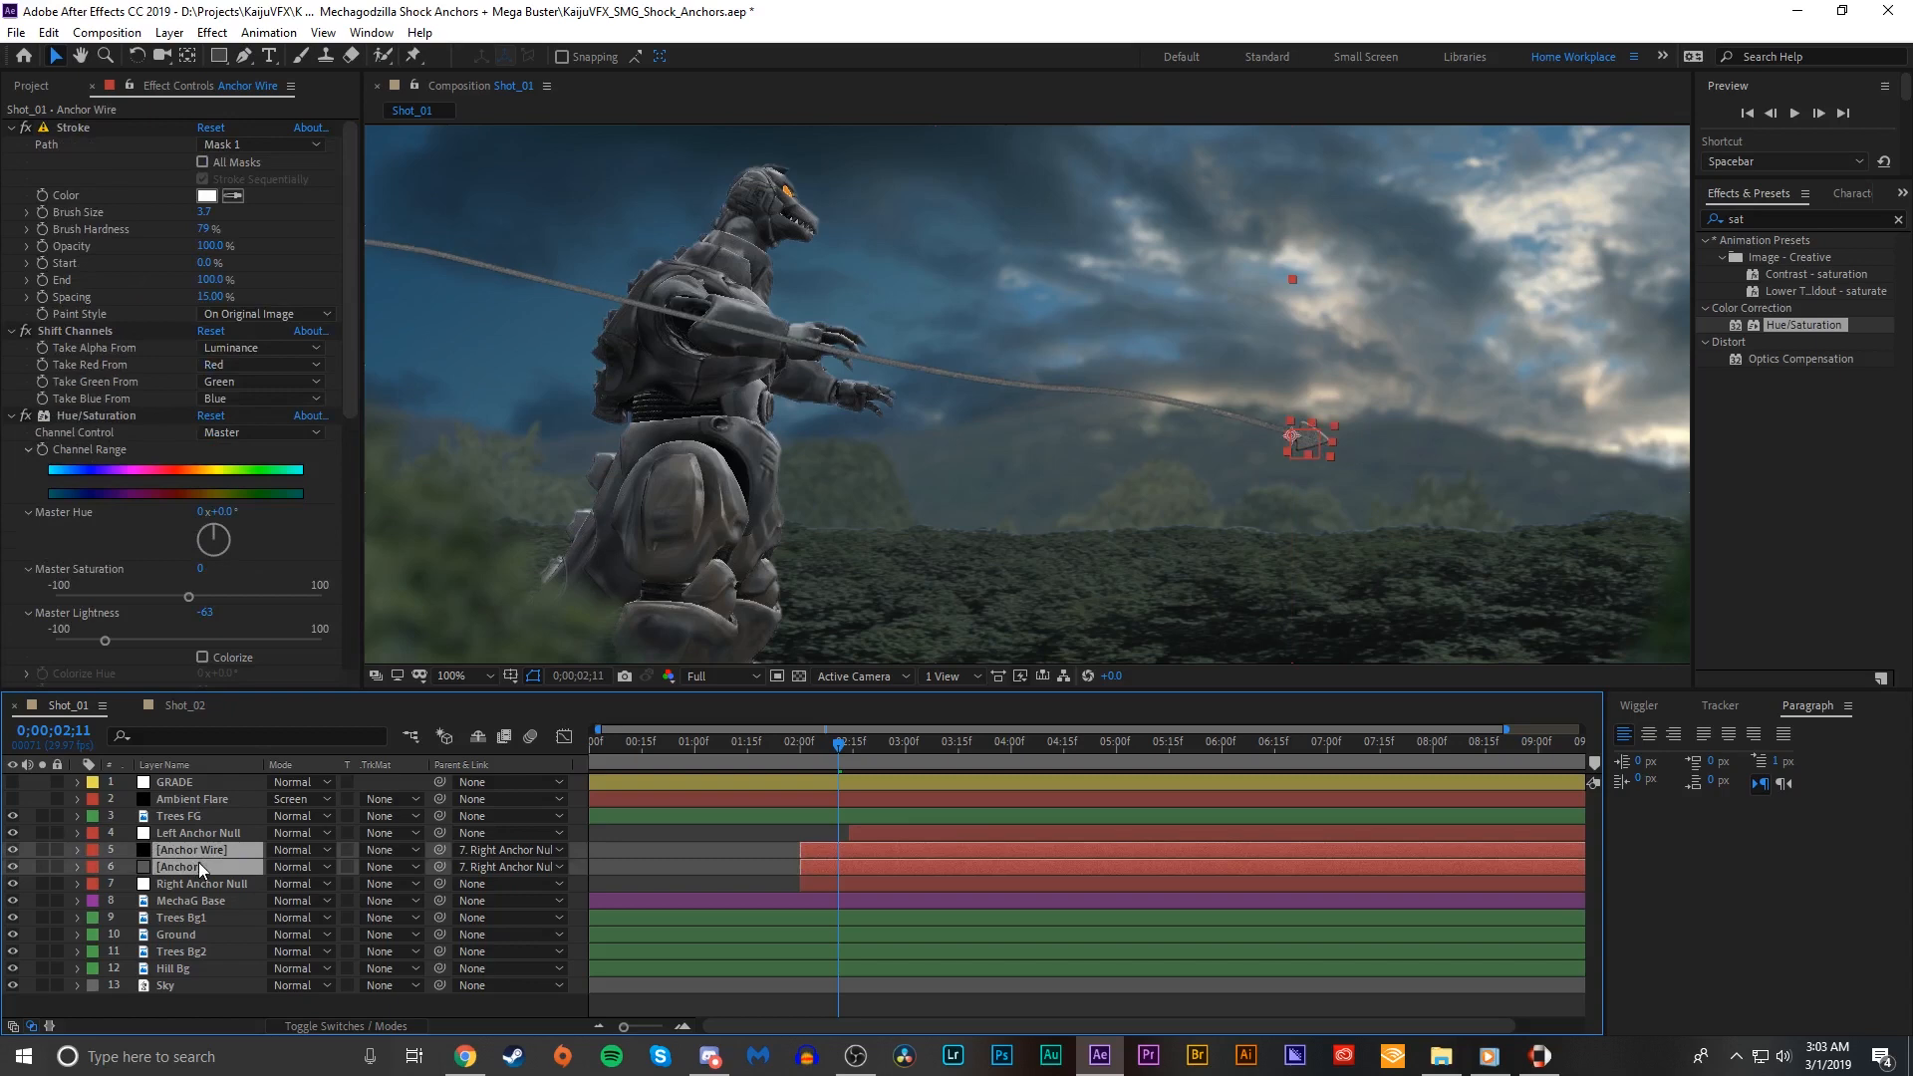
pyautogui.hotkey('ctrl', 'd')
pyautogui.moveTo(196, 854); pyautogui.dragTo(202, 835)
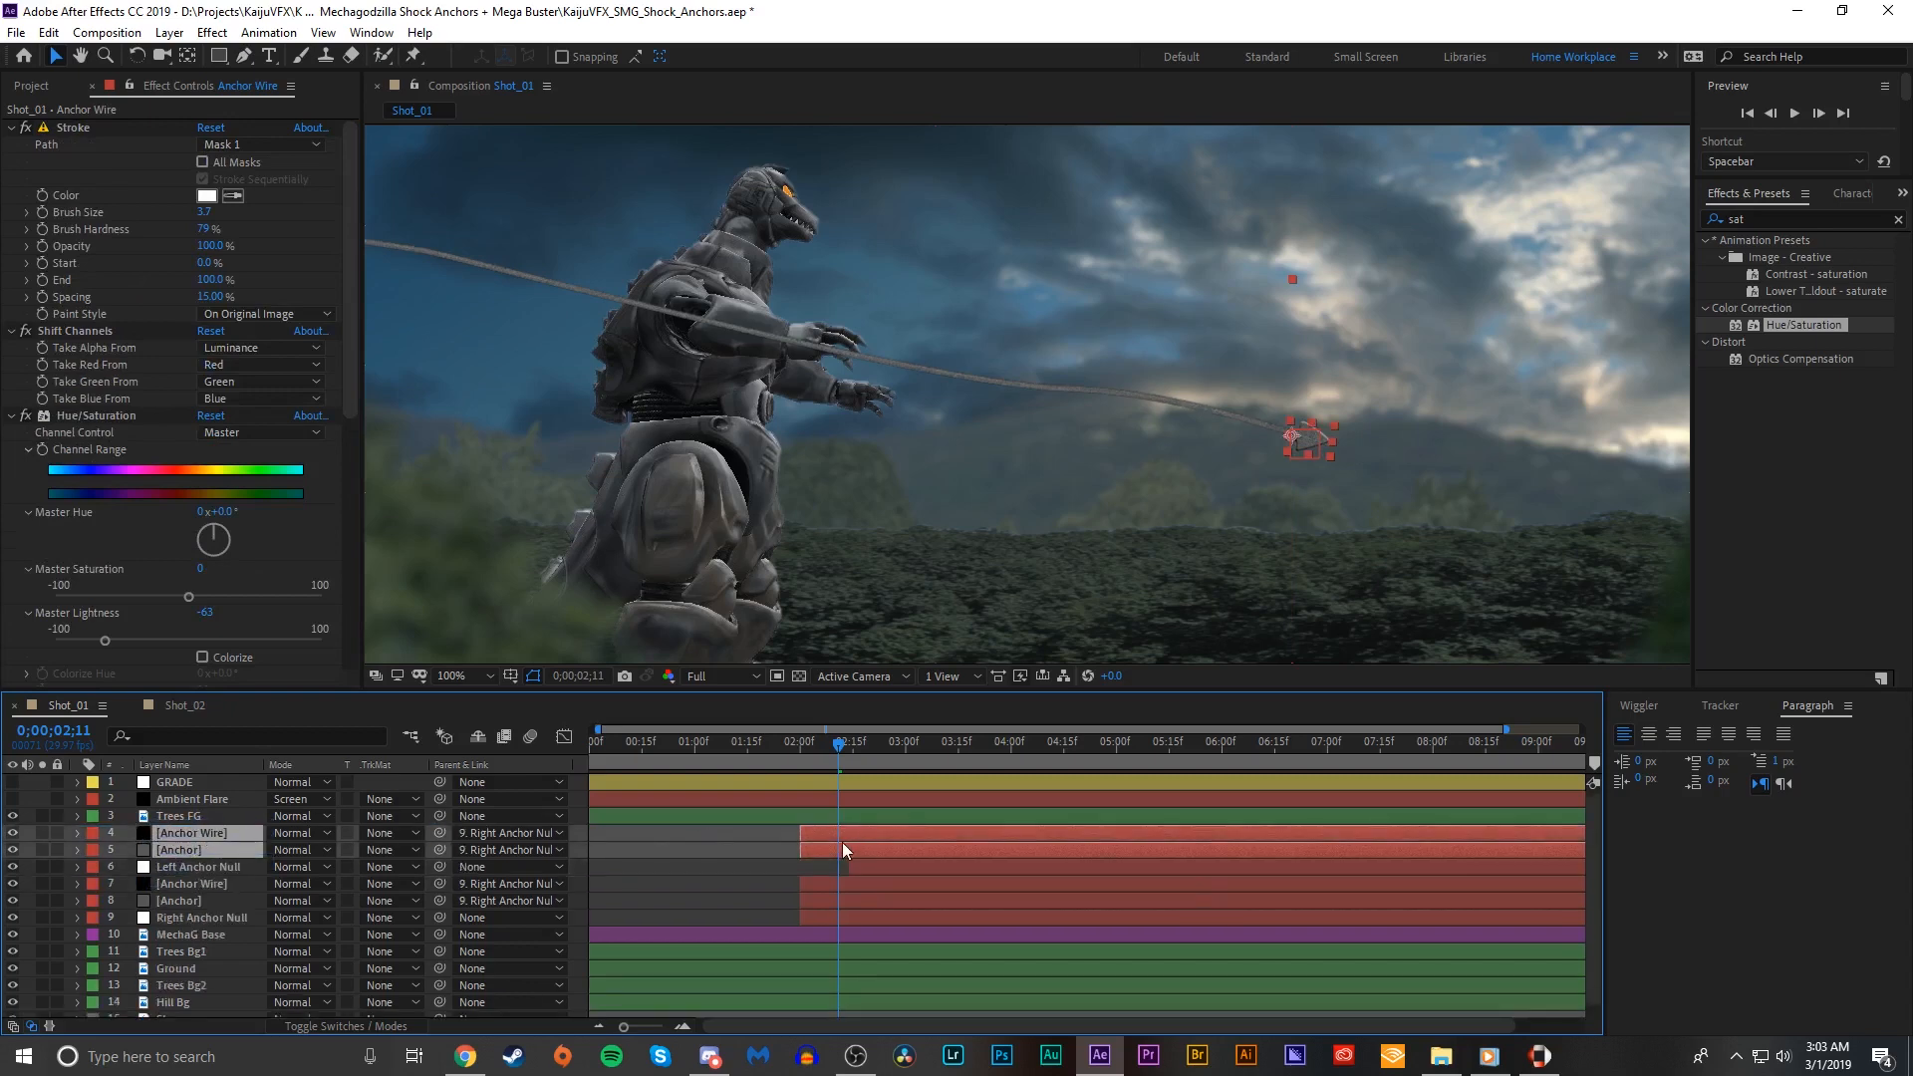
# Step: Offset the duplicated Anchor Wire and Anchor to start with Left Anchor Null, and reveal the copied mask path at 0;00;03;16
pyautogui.moveTo(891, 840); pyautogui.dragTo(894, 840)
pyautogui.moveTo(893, 744); pyautogui.dragTo(963, 763)
pyautogui.press('m')
pyautogui.scroll(-2, 1127, 459)
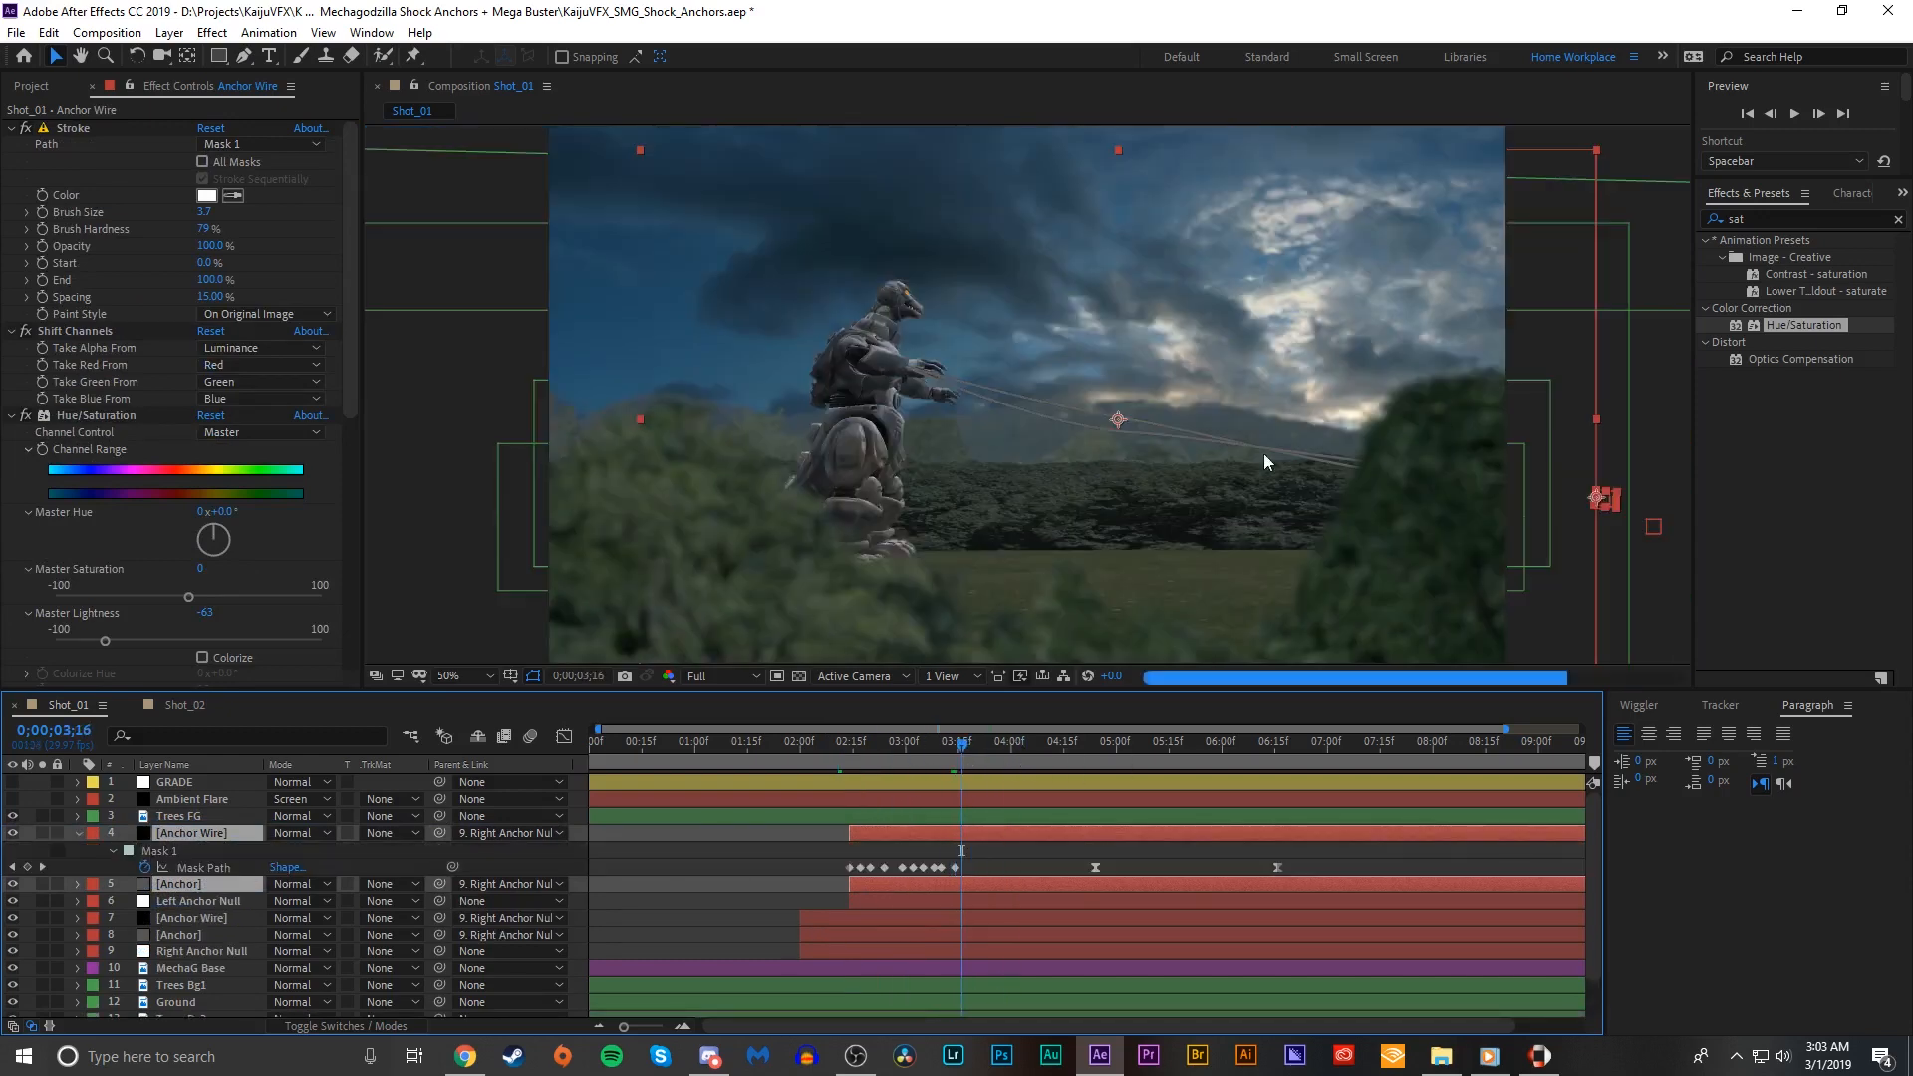
# Step: Parent the duplicated Anchor Wire and Anchor layers to Left Anchor Null and inspect the wires at the hands
pyautogui.moveTo(440, 833); pyautogui.dragTo(249, 902)
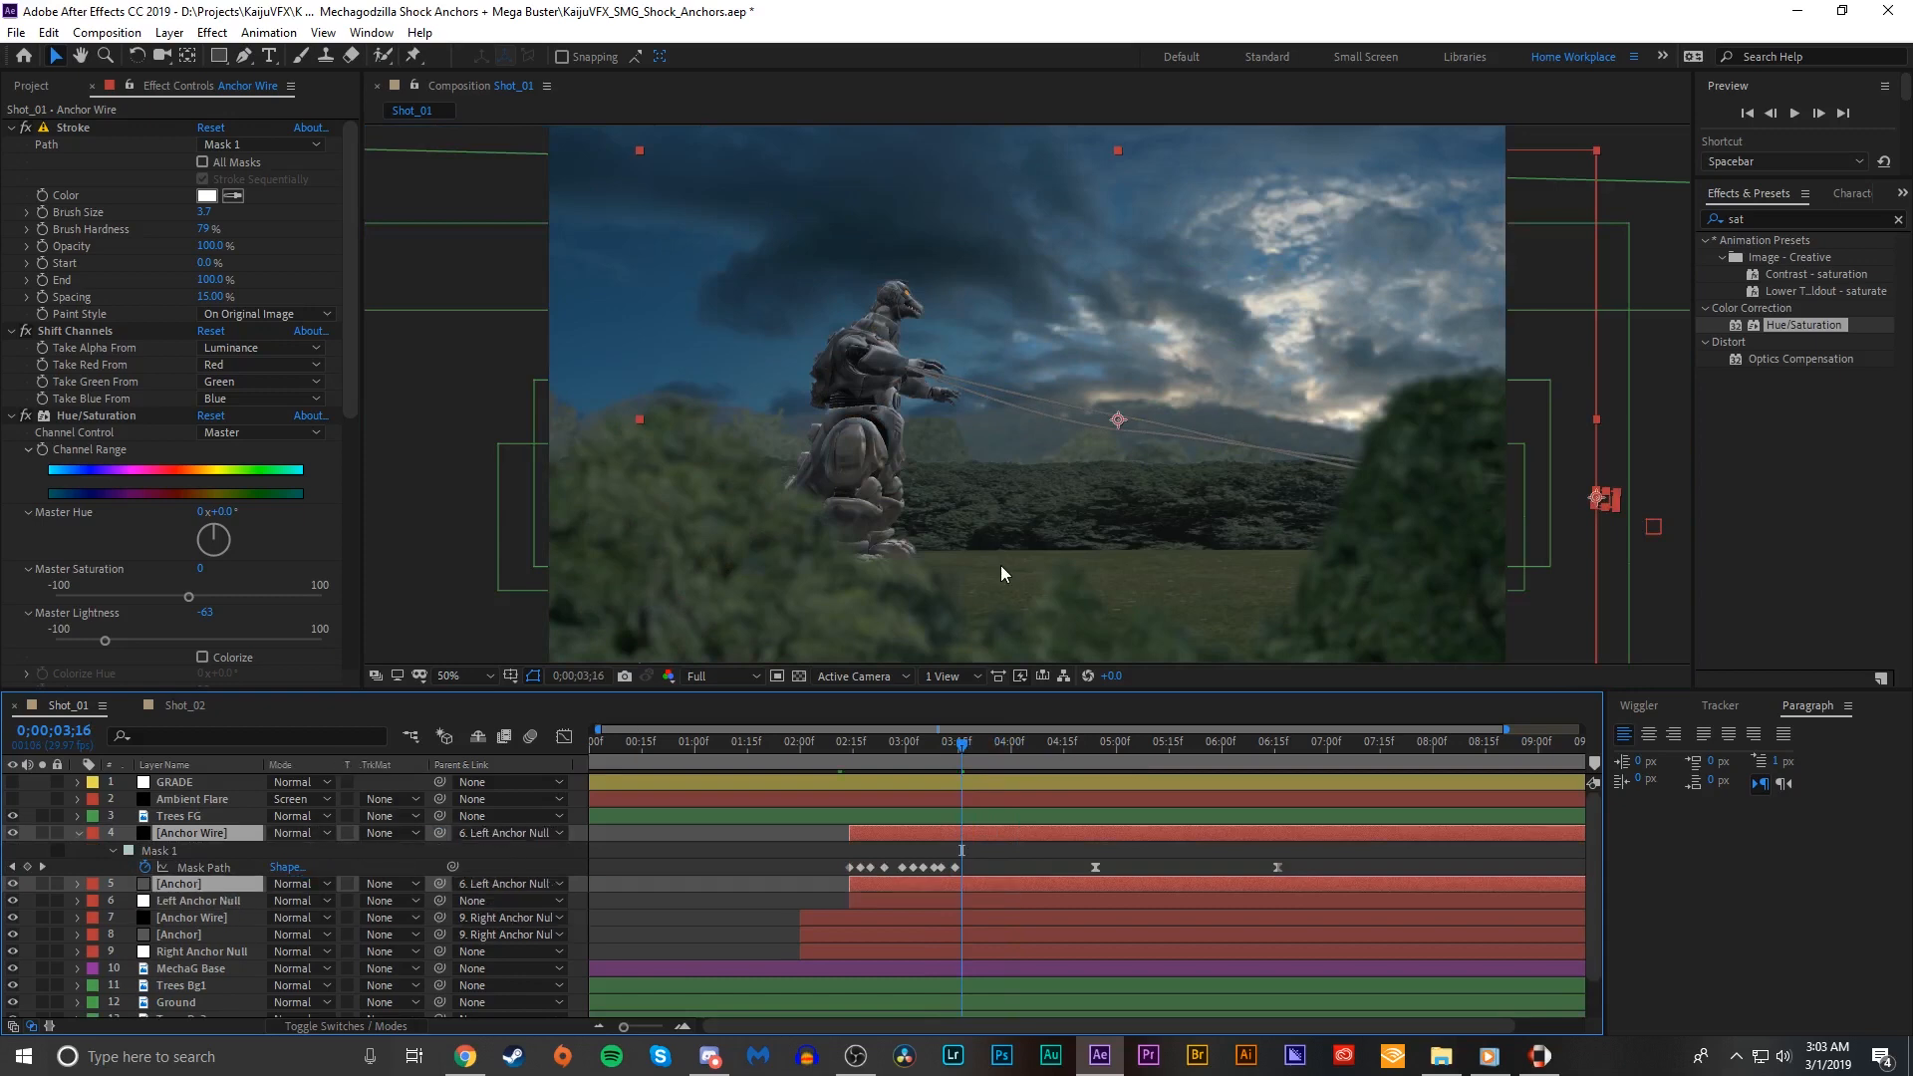
pyautogui.scroll(4, 1001, 565)
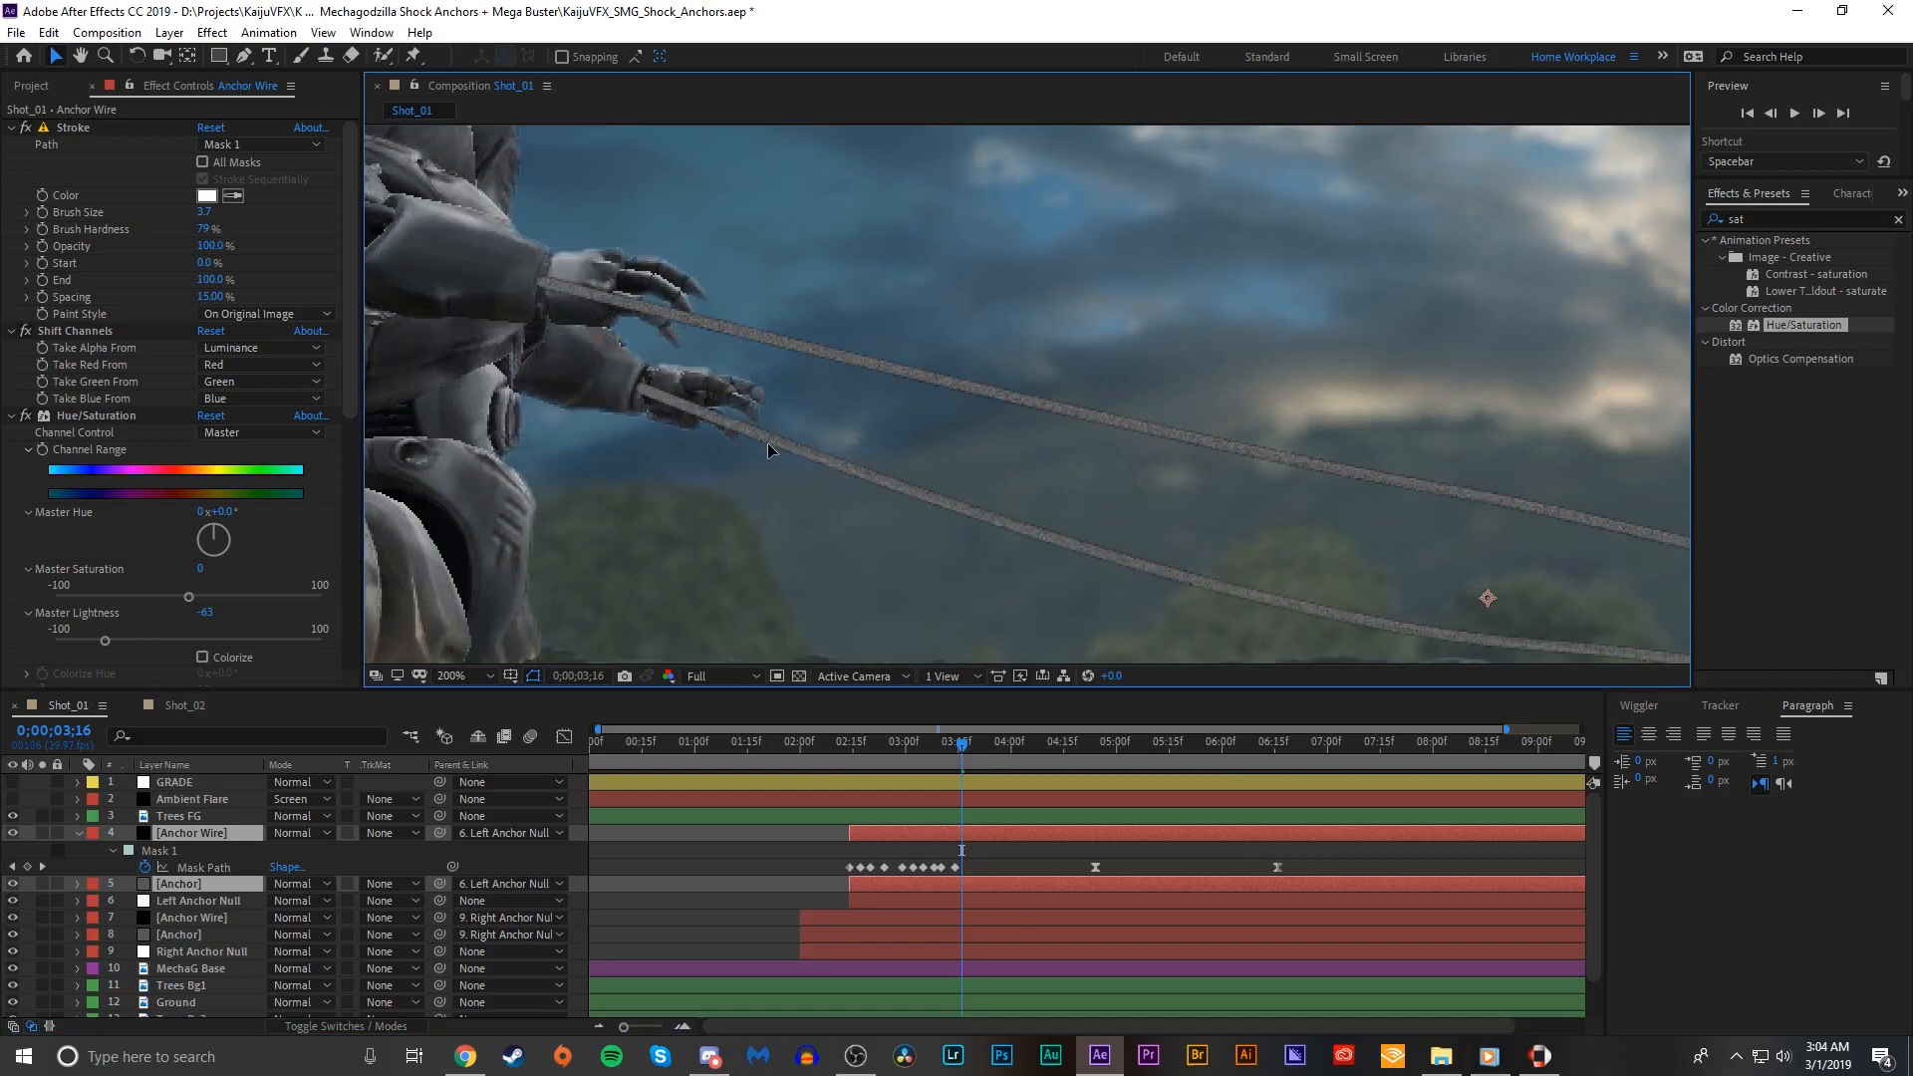
pyautogui.hotkey('ctrl', 'z')
pyautogui.hotkey('ctrl', 'z')
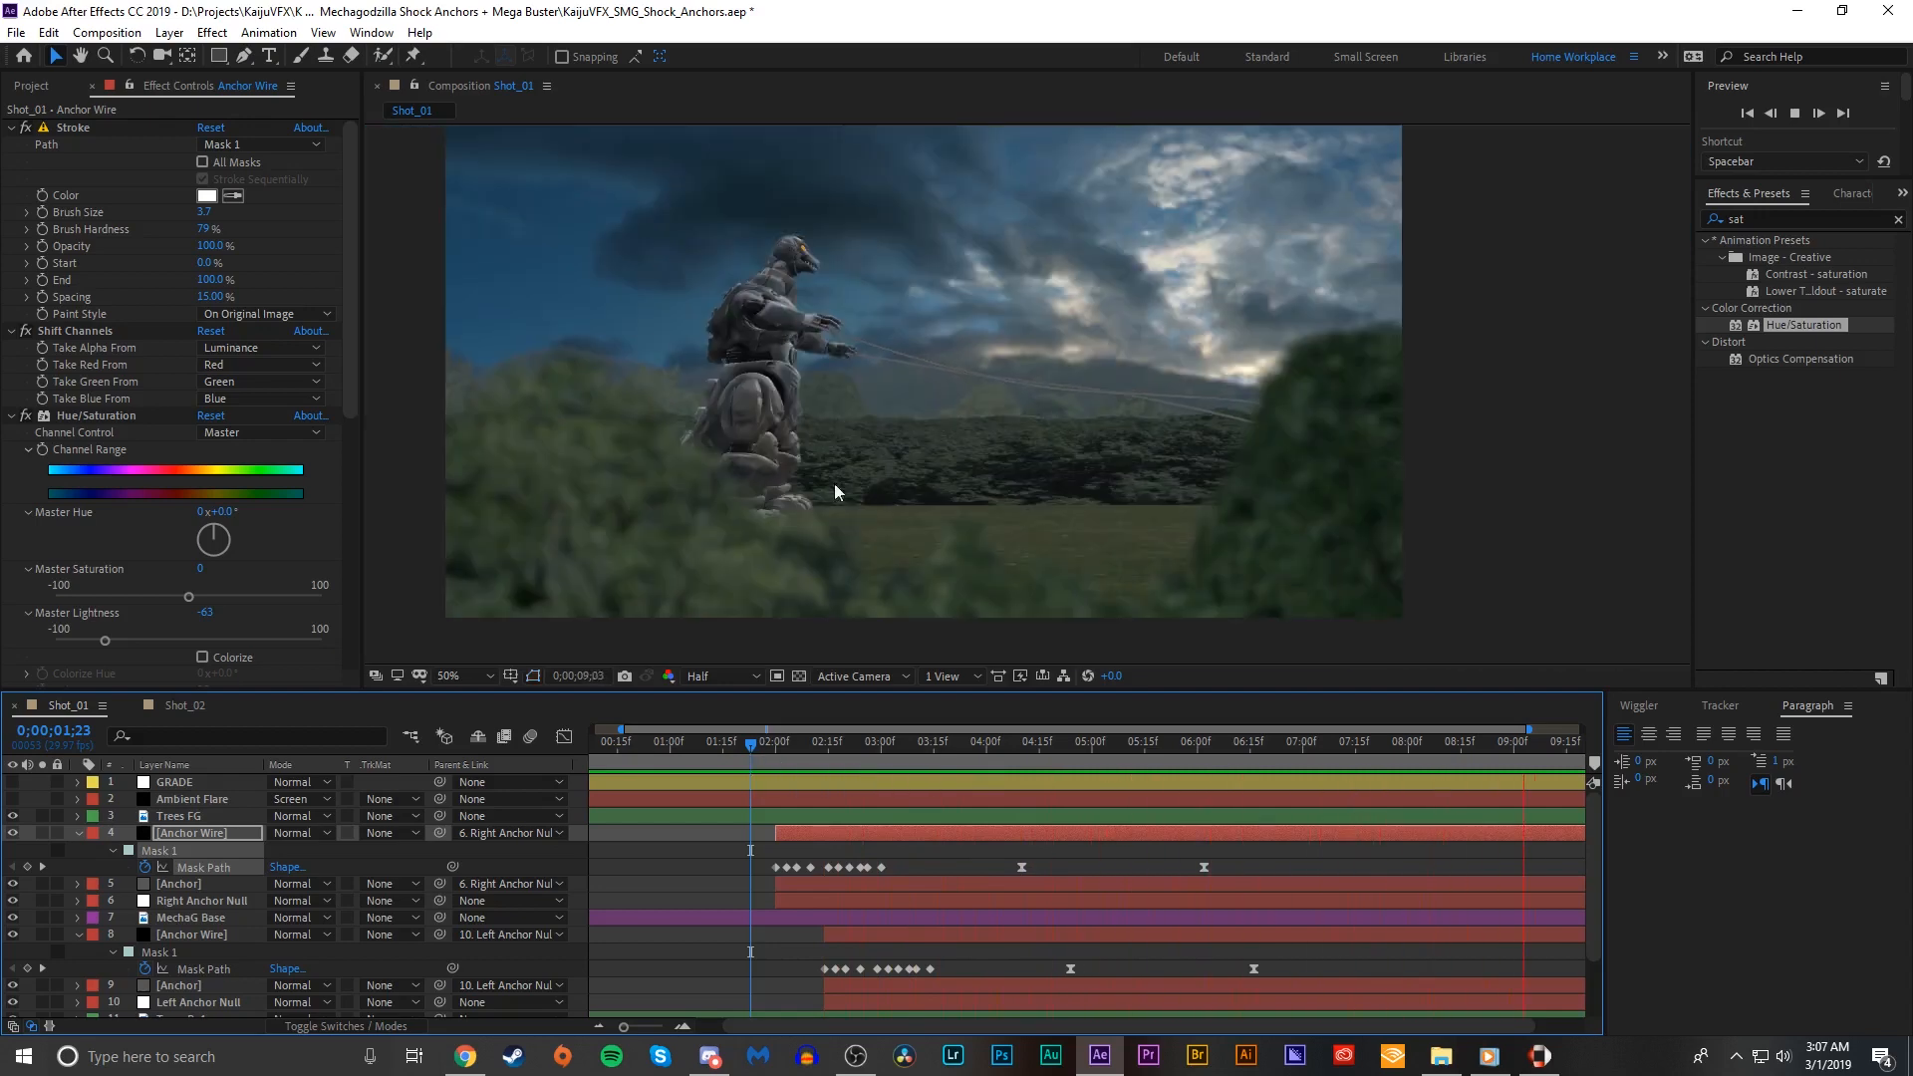
# Step: Collapse the anchor layers' keyframed properties and show the layer switches in the timeline
pyautogui.click(807, 744)
pyautogui.click(924, 857)
pyautogui.press('u')
pyautogui.click(172, 834)
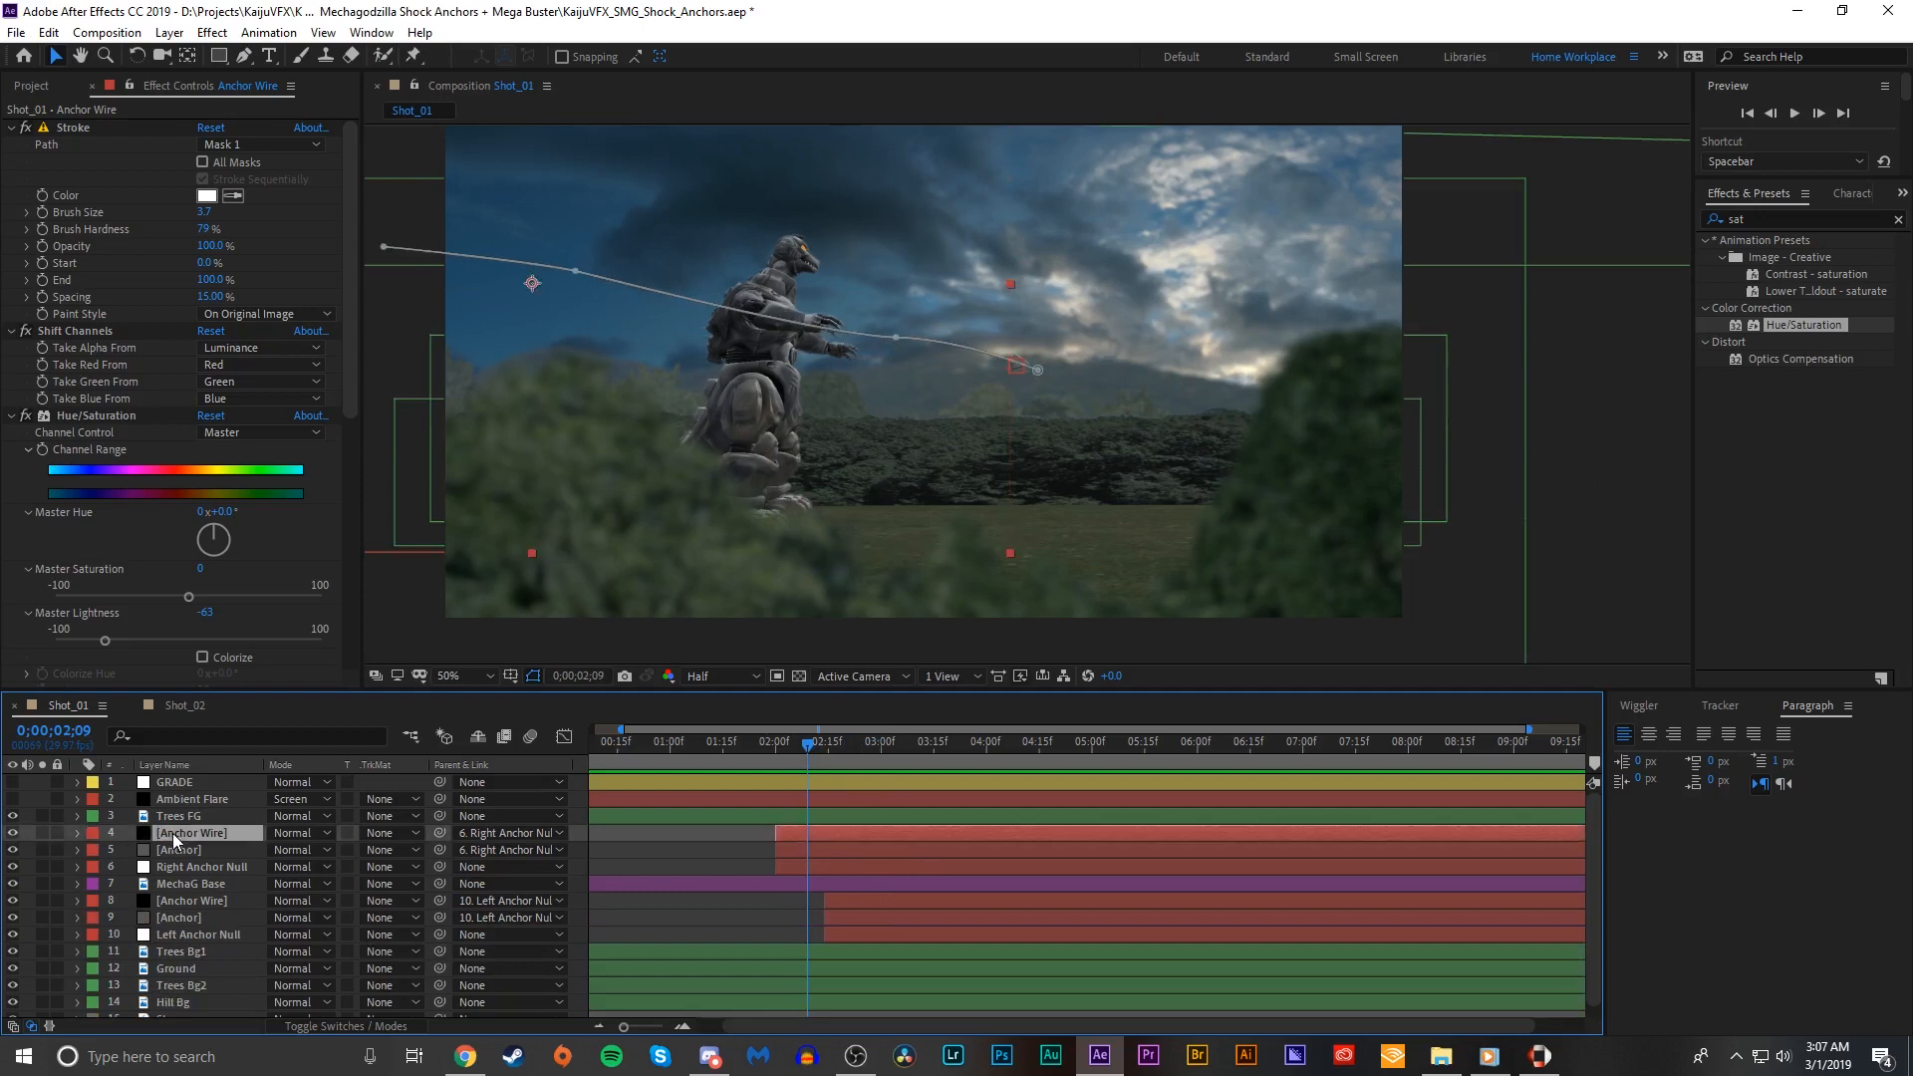
pyautogui.press('F4')
# Step: Enable motion blur for both sets of Anchor Wire, Anchor and anchor null layers and for the composition
pyautogui.click(874, 755)
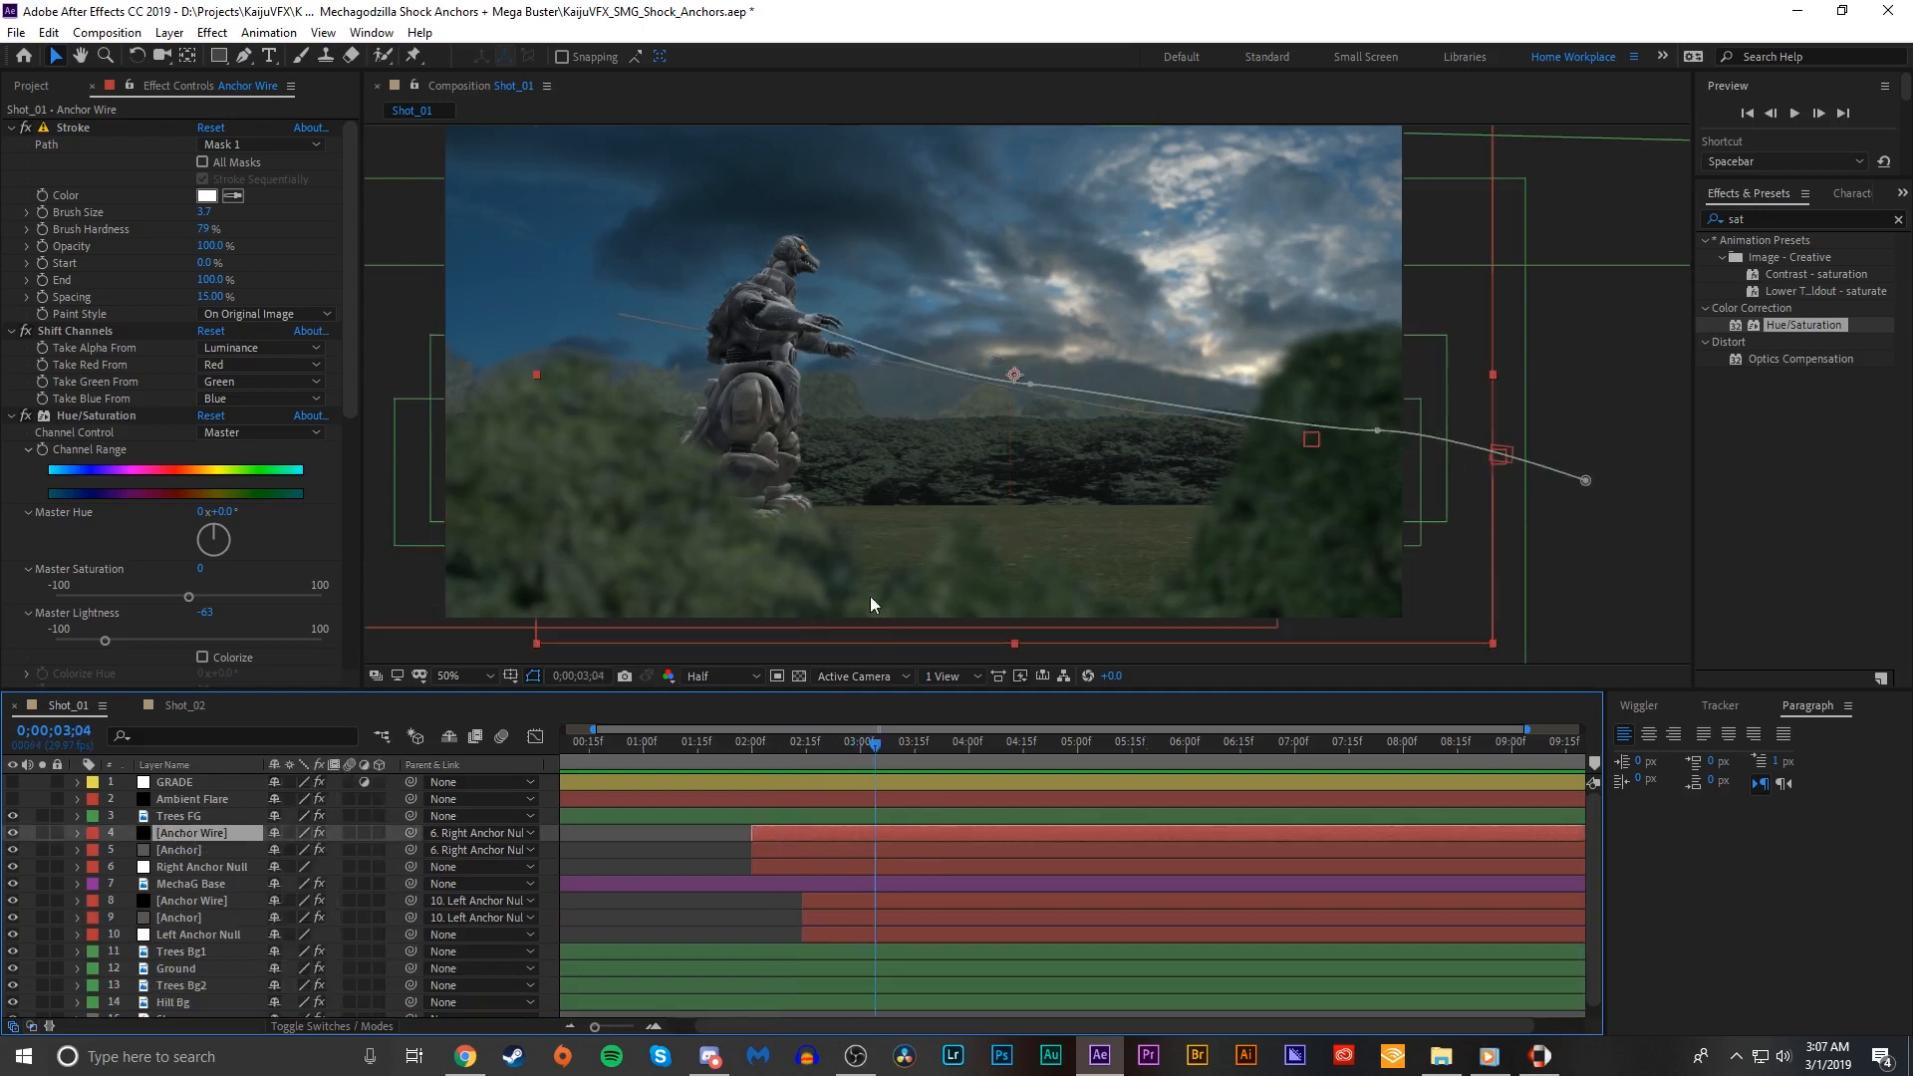
pyautogui.scroll(2, 871, 598)
pyautogui.moveTo(820, 755); pyautogui.dragTo(809, 762)
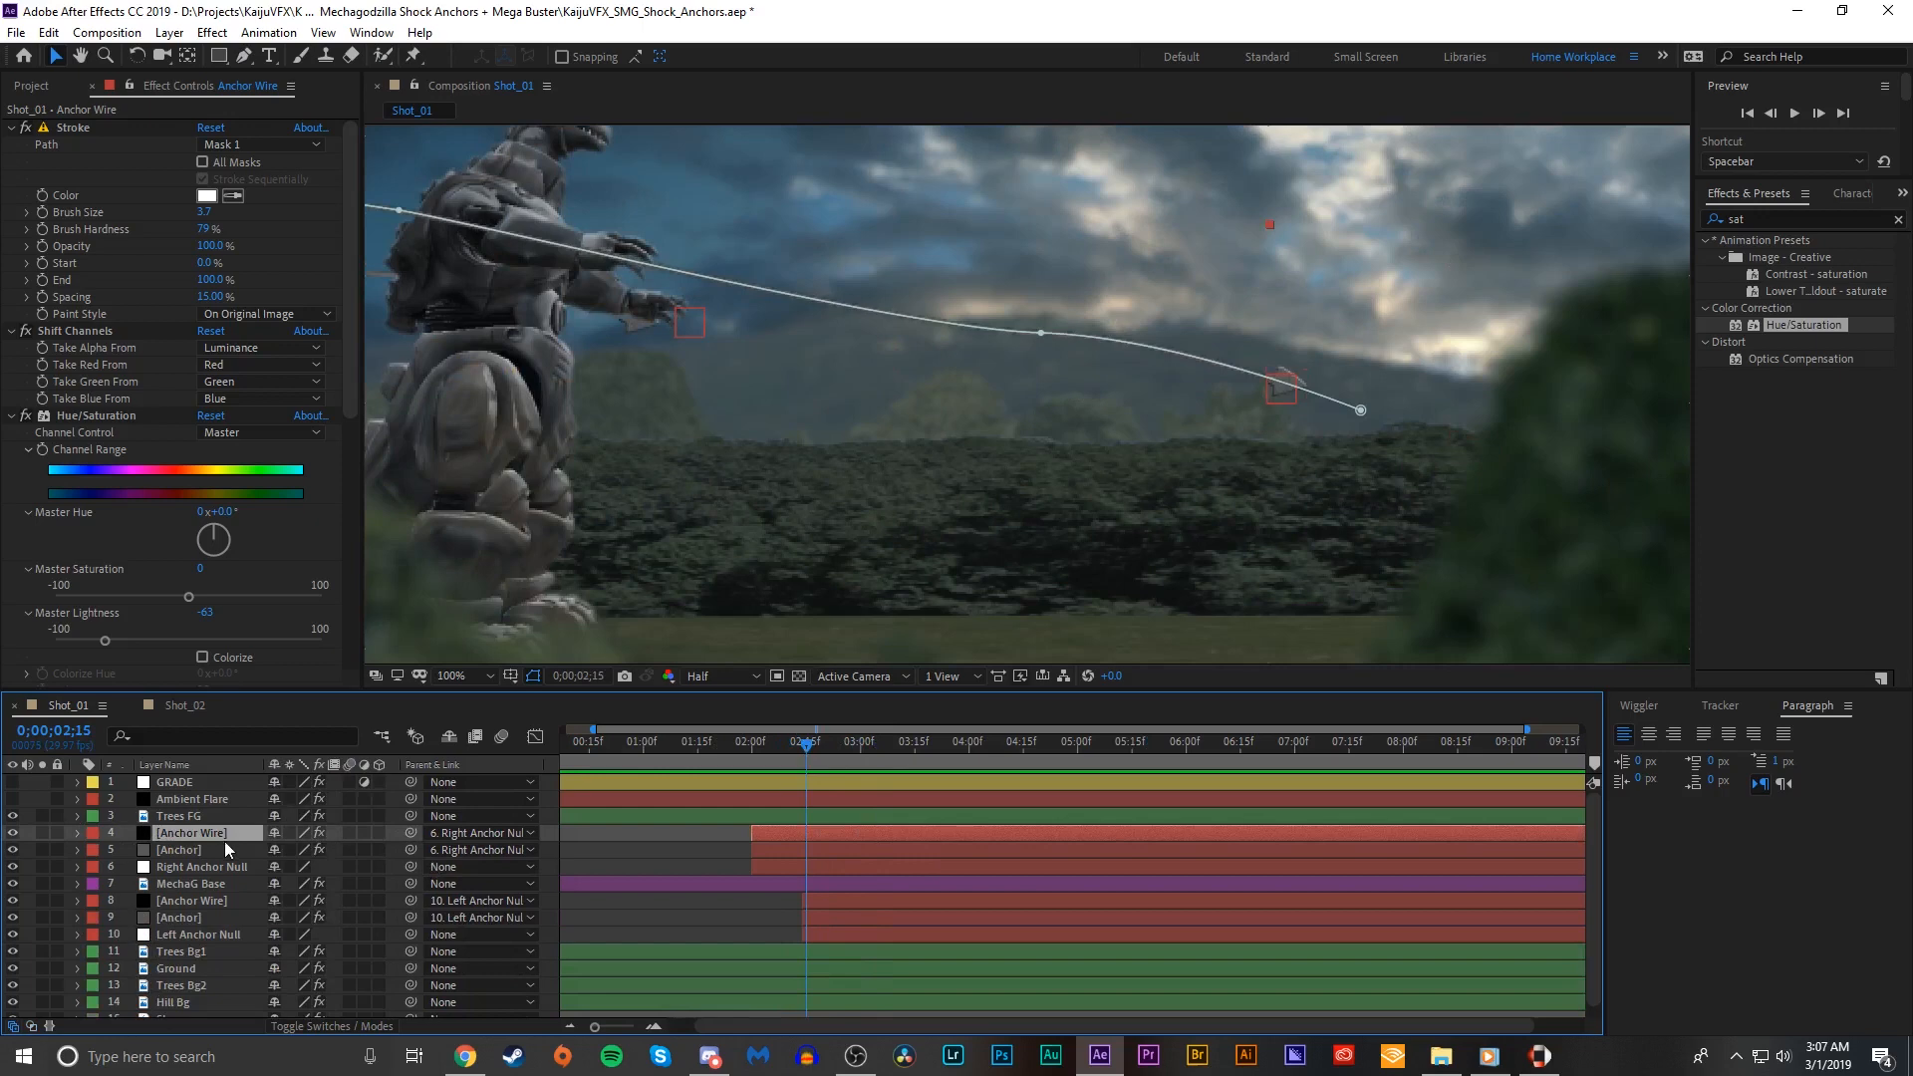
pyautogui.keyDown('shift'); pyautogui.click(206, 869); pyautogui.keyUp('shift')
pyautogui.click(349, 833)
pyautogui.click(223, 897)
pyautogui.keyDown('shift'); pyautogui.click(214, 935); pyautogui.keyUp('shift')
pyautogui.click(348, 918)
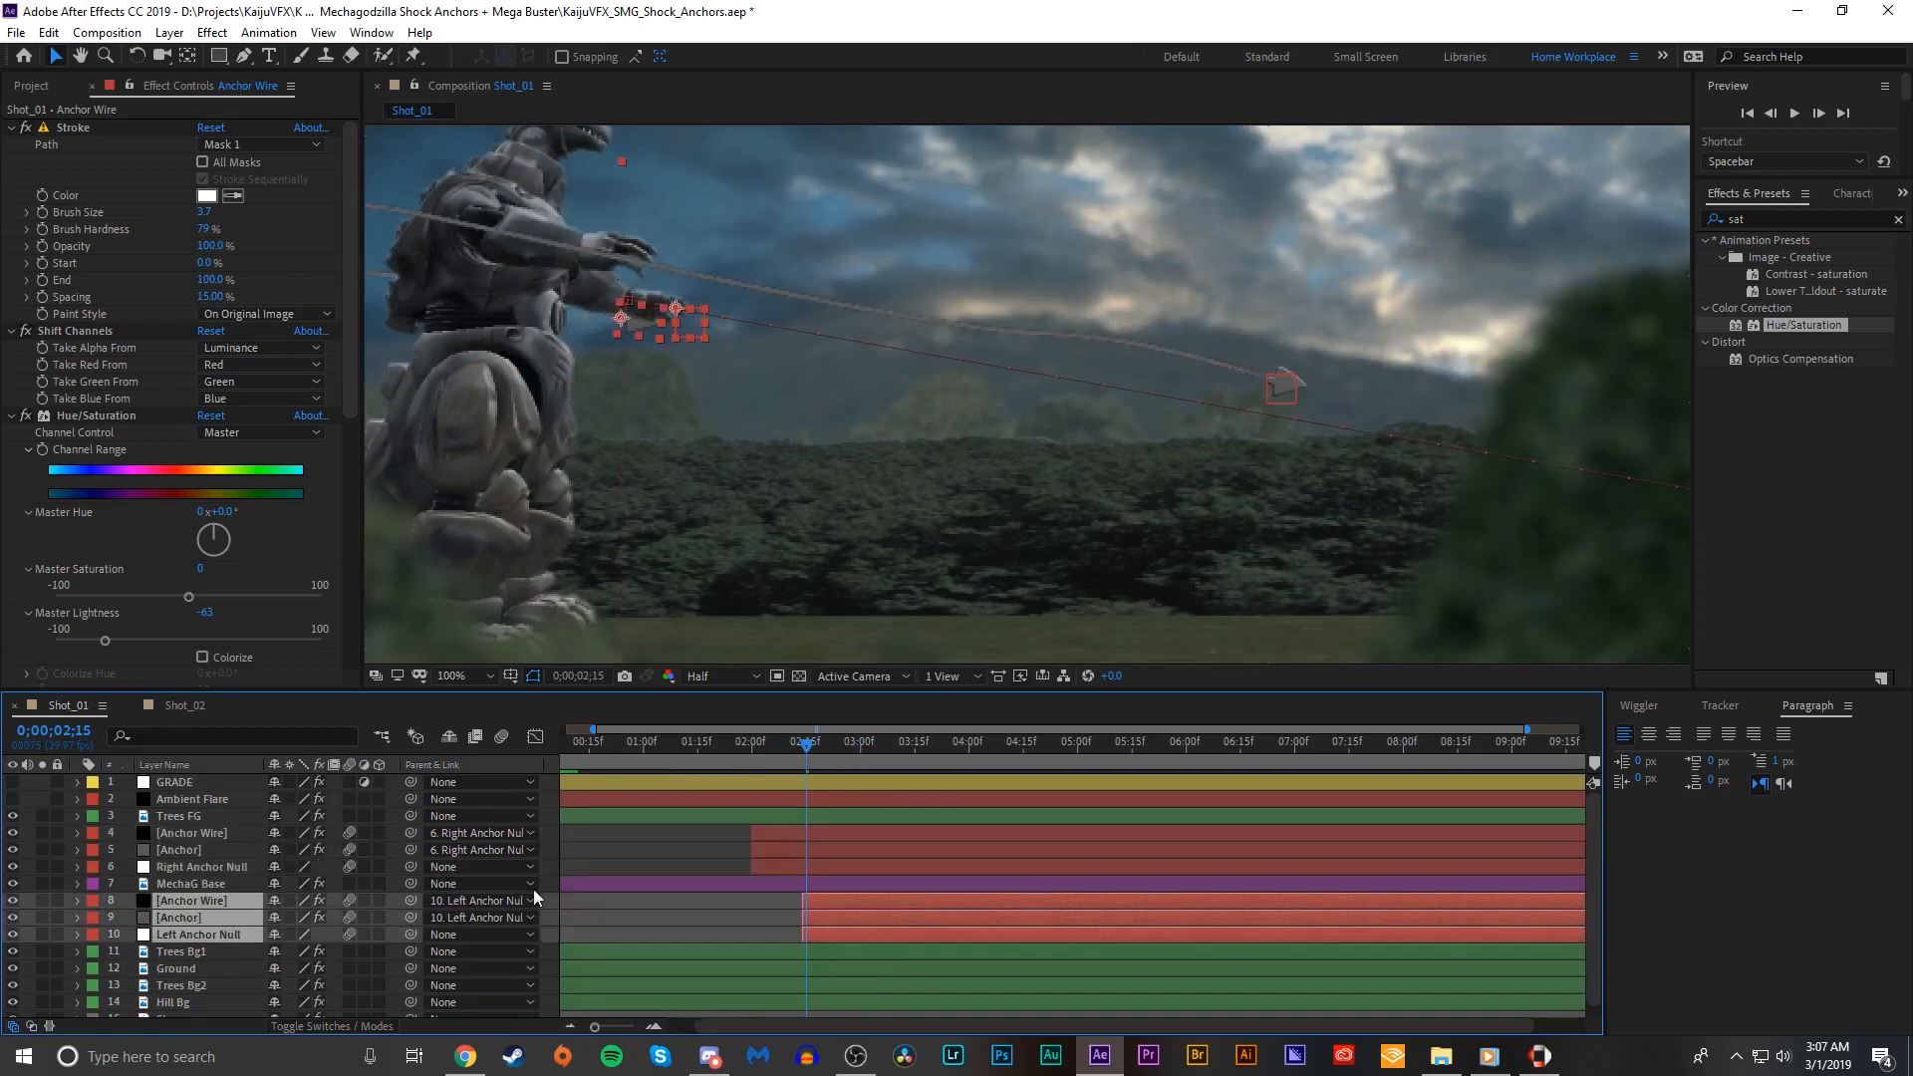
pyautogui.press('F2')
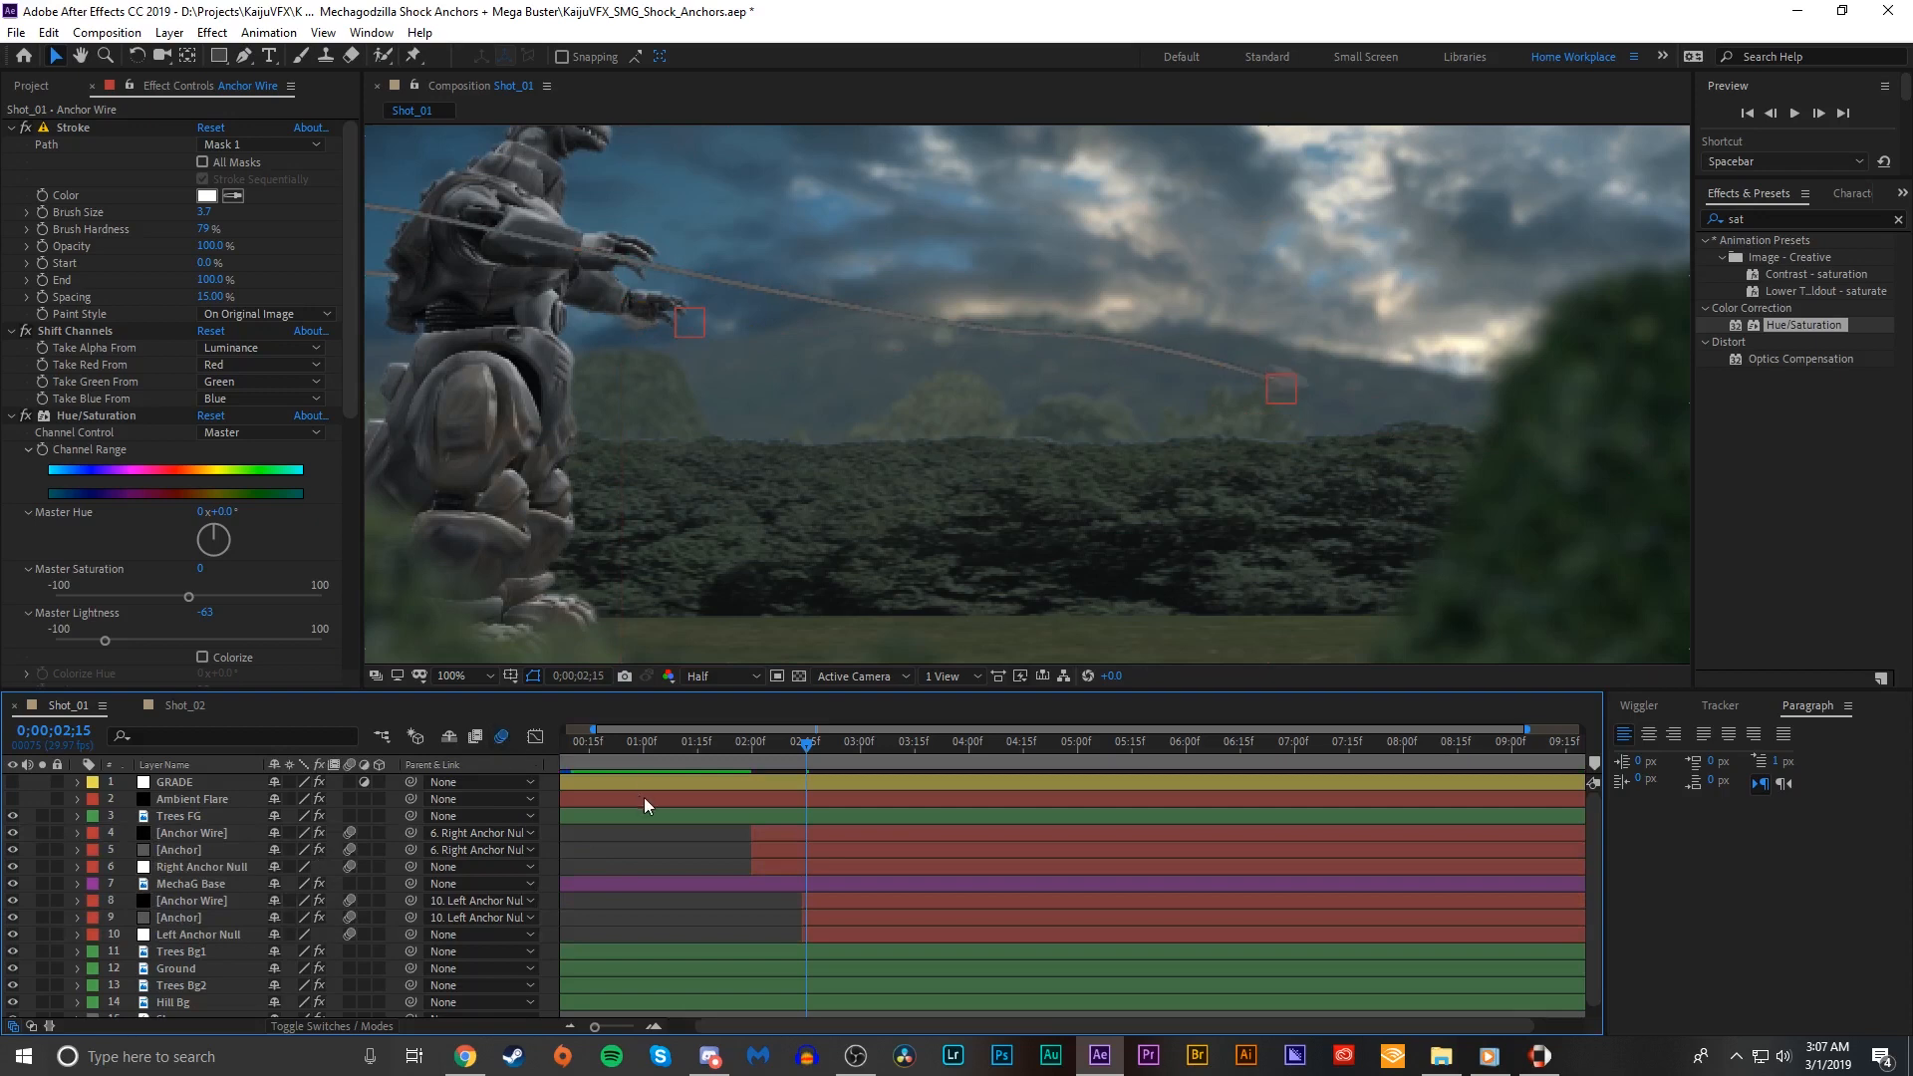
# Step: Preview the motion-blurred launch from 0;00;02;01 and examine the wires behind the arms up to 0;00;02;20
pyautogui.click(756, 761)
pyautogui.scroll(-2, 1012, 512)
pyautogui.press('space')
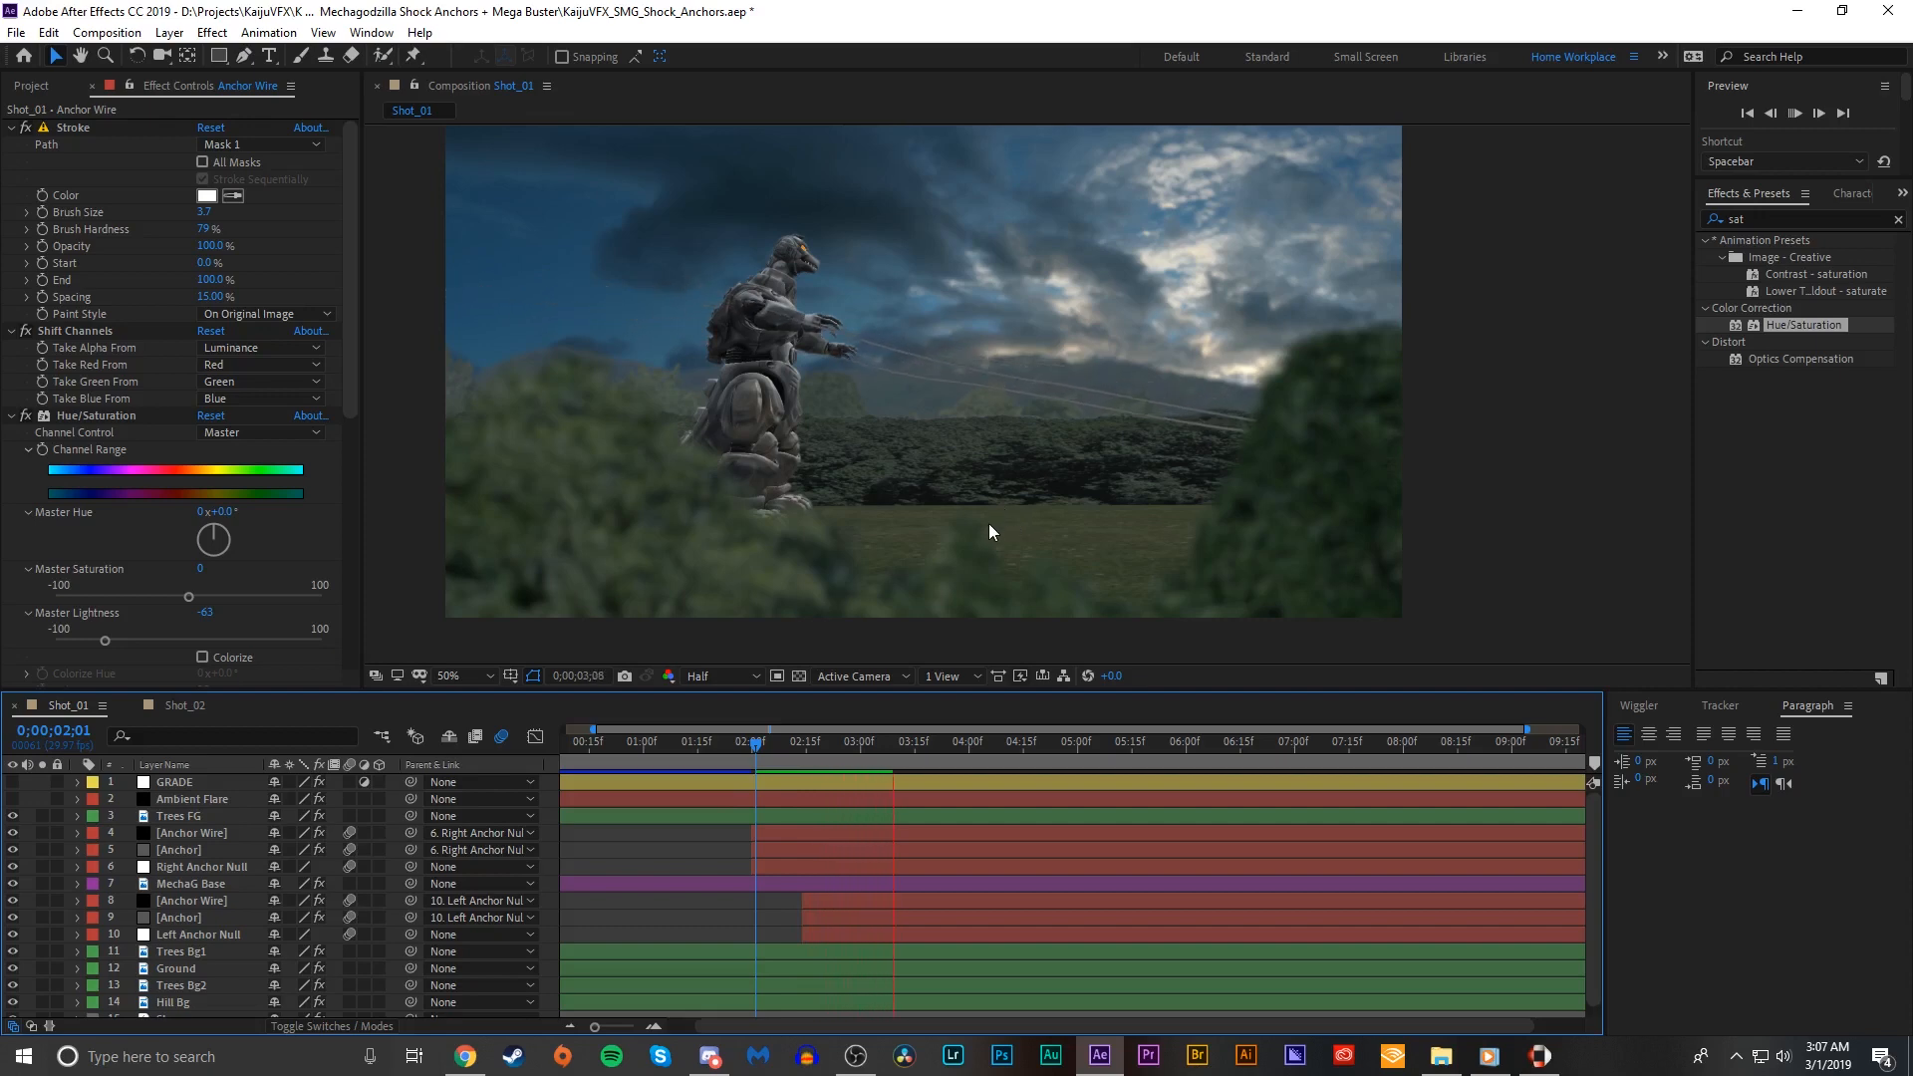
pyautogui.moveTo(734, 773); pyautogui.dragTo(817, 776)
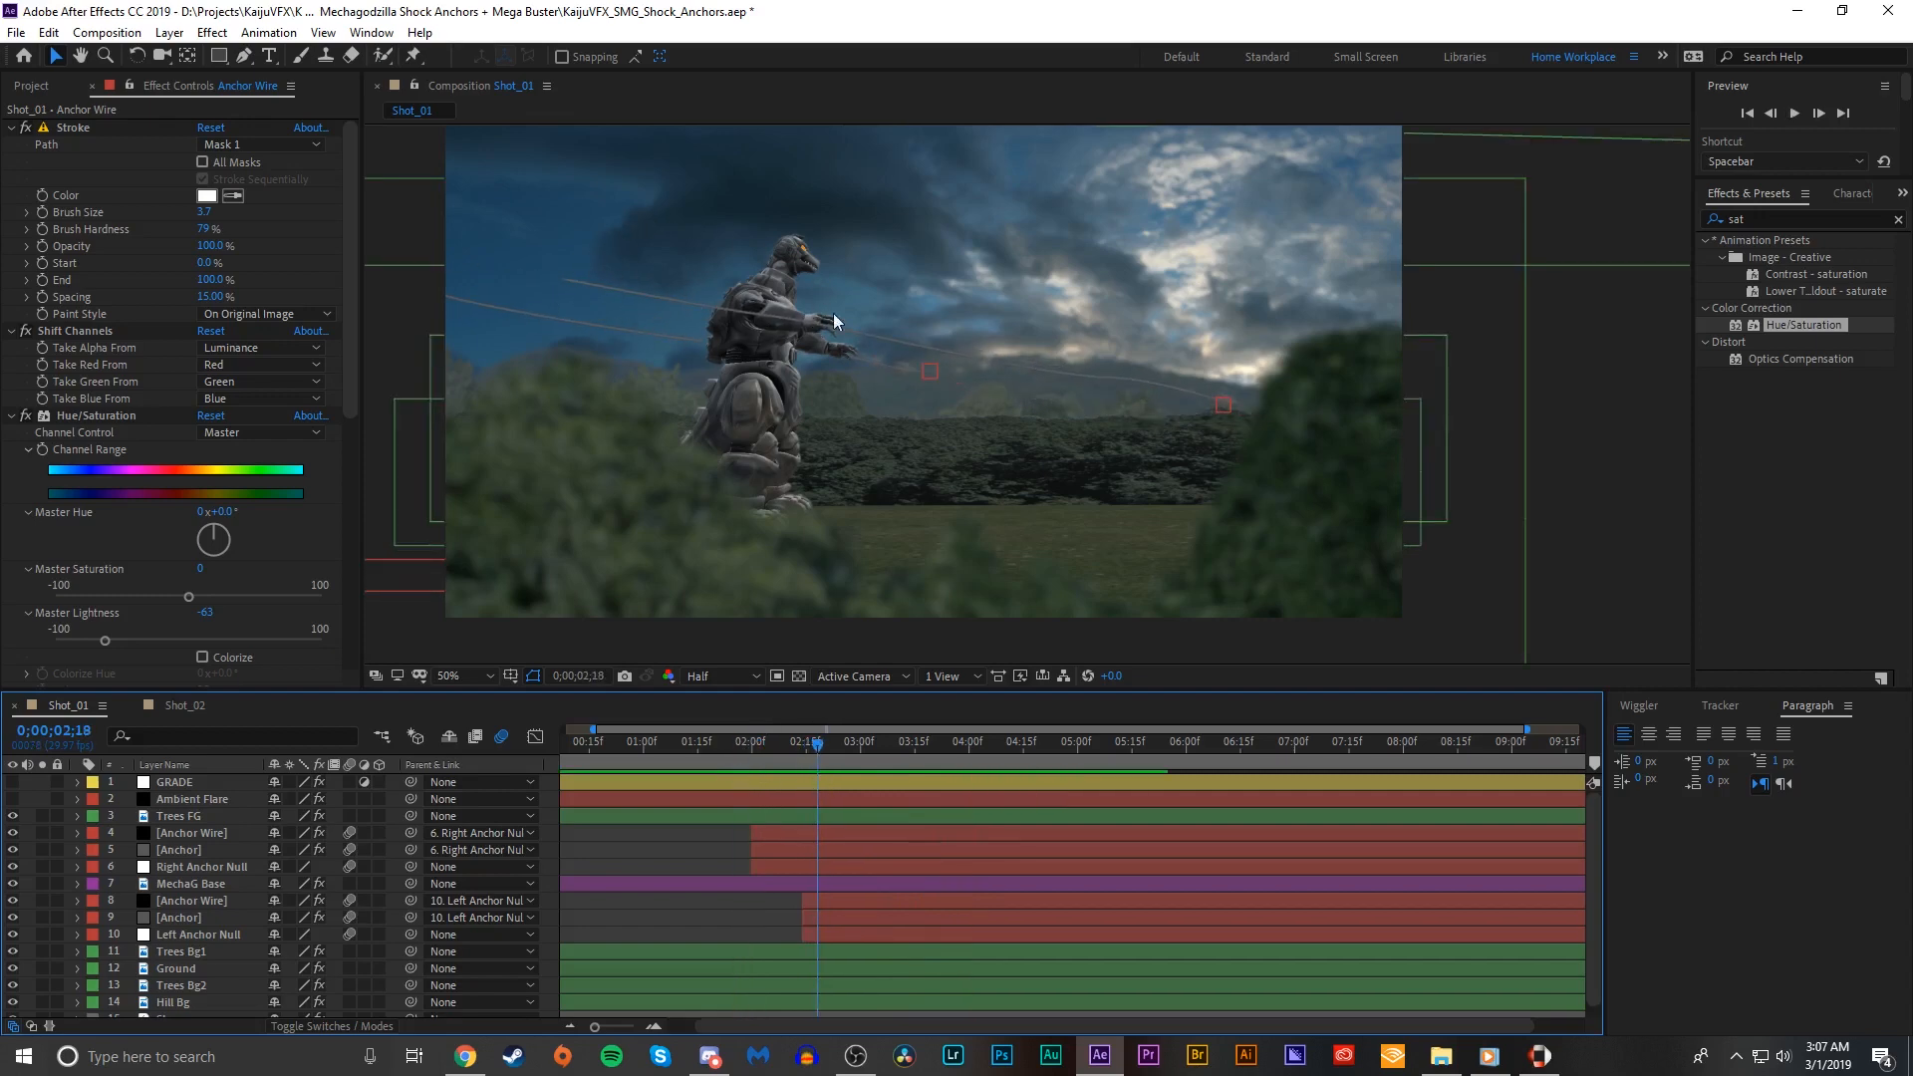
pyautogui.moveTo(804, 754)
pyautogui.mouseDown()
pyautogui.moveTo(759, 754)
pyautogui.moveTo(956, 731)
pyautogui.moveTo(1055, 763)
pyautogui.moveTo(957, 792)
pyautogui.moveTo(755, 763)
pyautogui.moveTo(824, 762)
pyautogui.mouseUp()
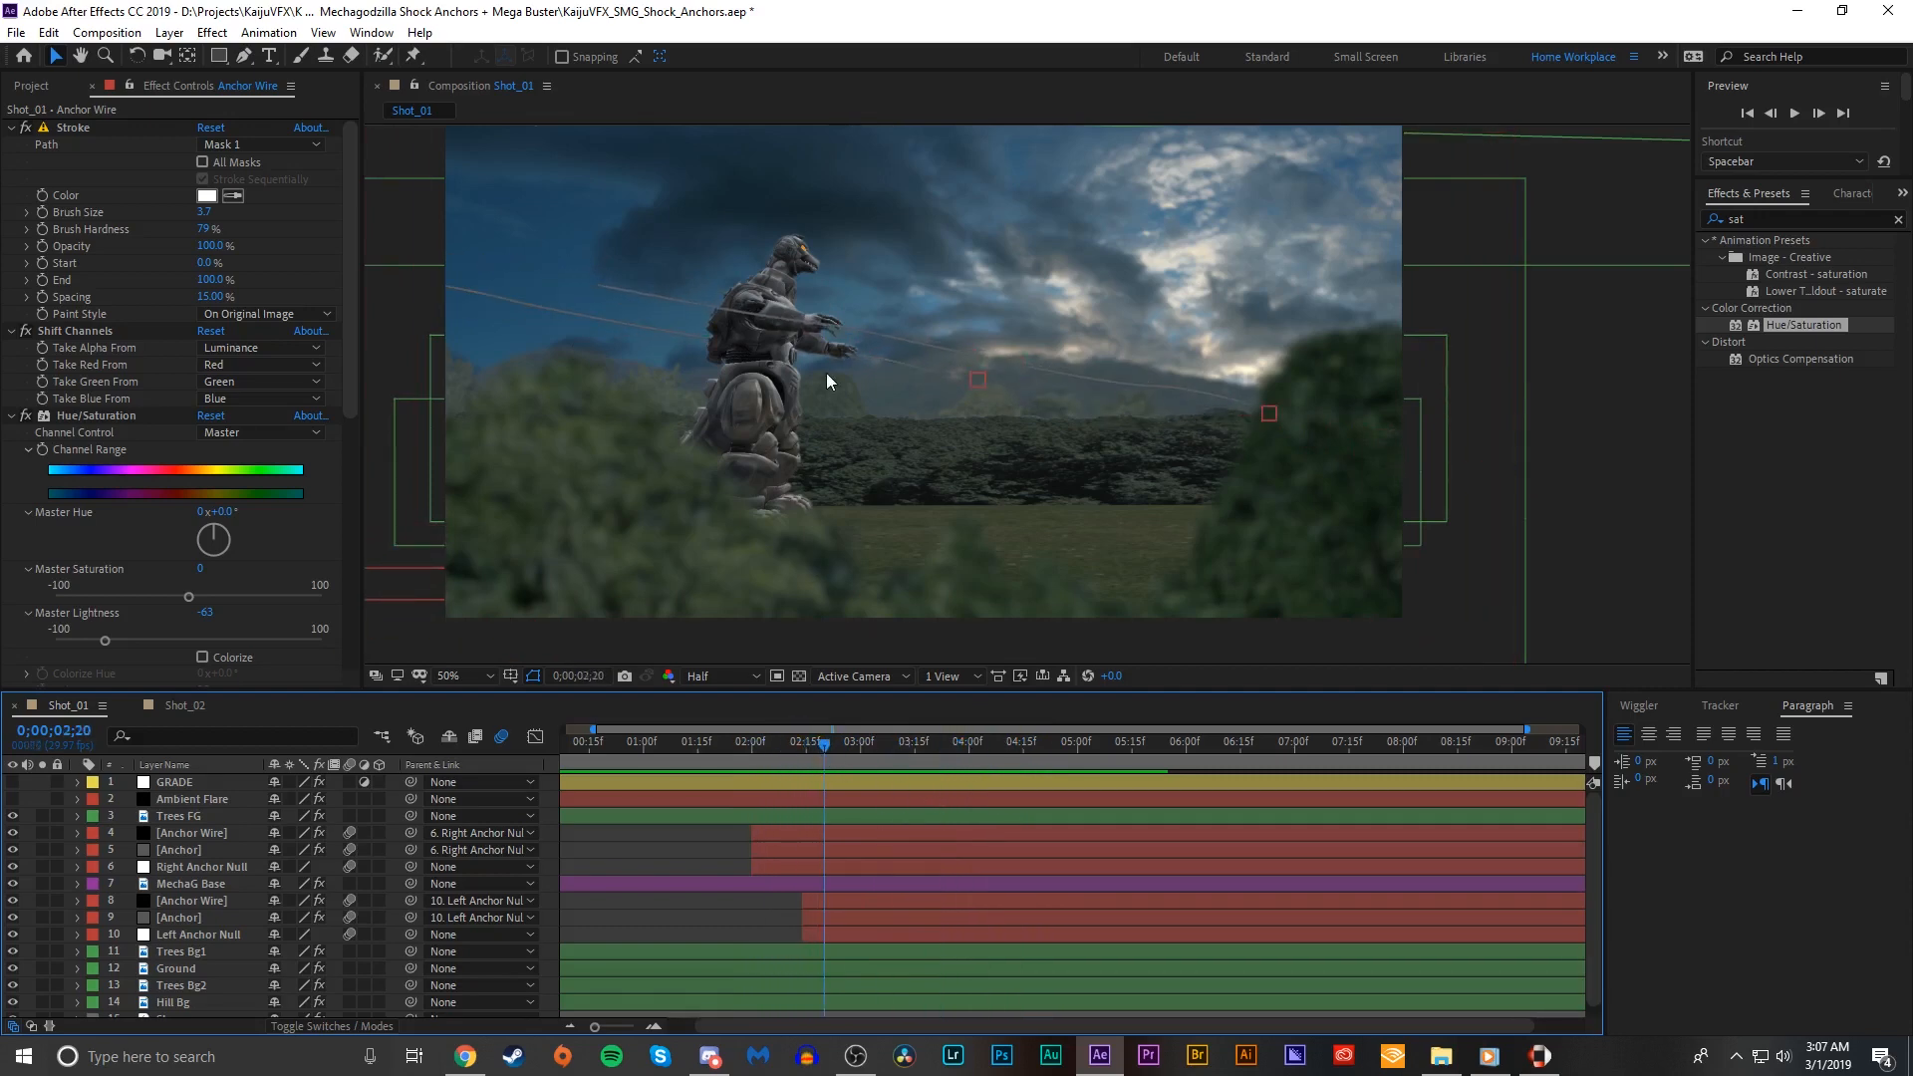
# Step: Pre-compose the right Anchor Wire, Anchor and Right Anchor Null as "Right Arm Anchor", moving all attributes into the new composition
pyautogui.click(794, 831)
pyautogui.keyDown('shift'); pyautogui.click(797, 862); pyautogui.keyUp('shift')
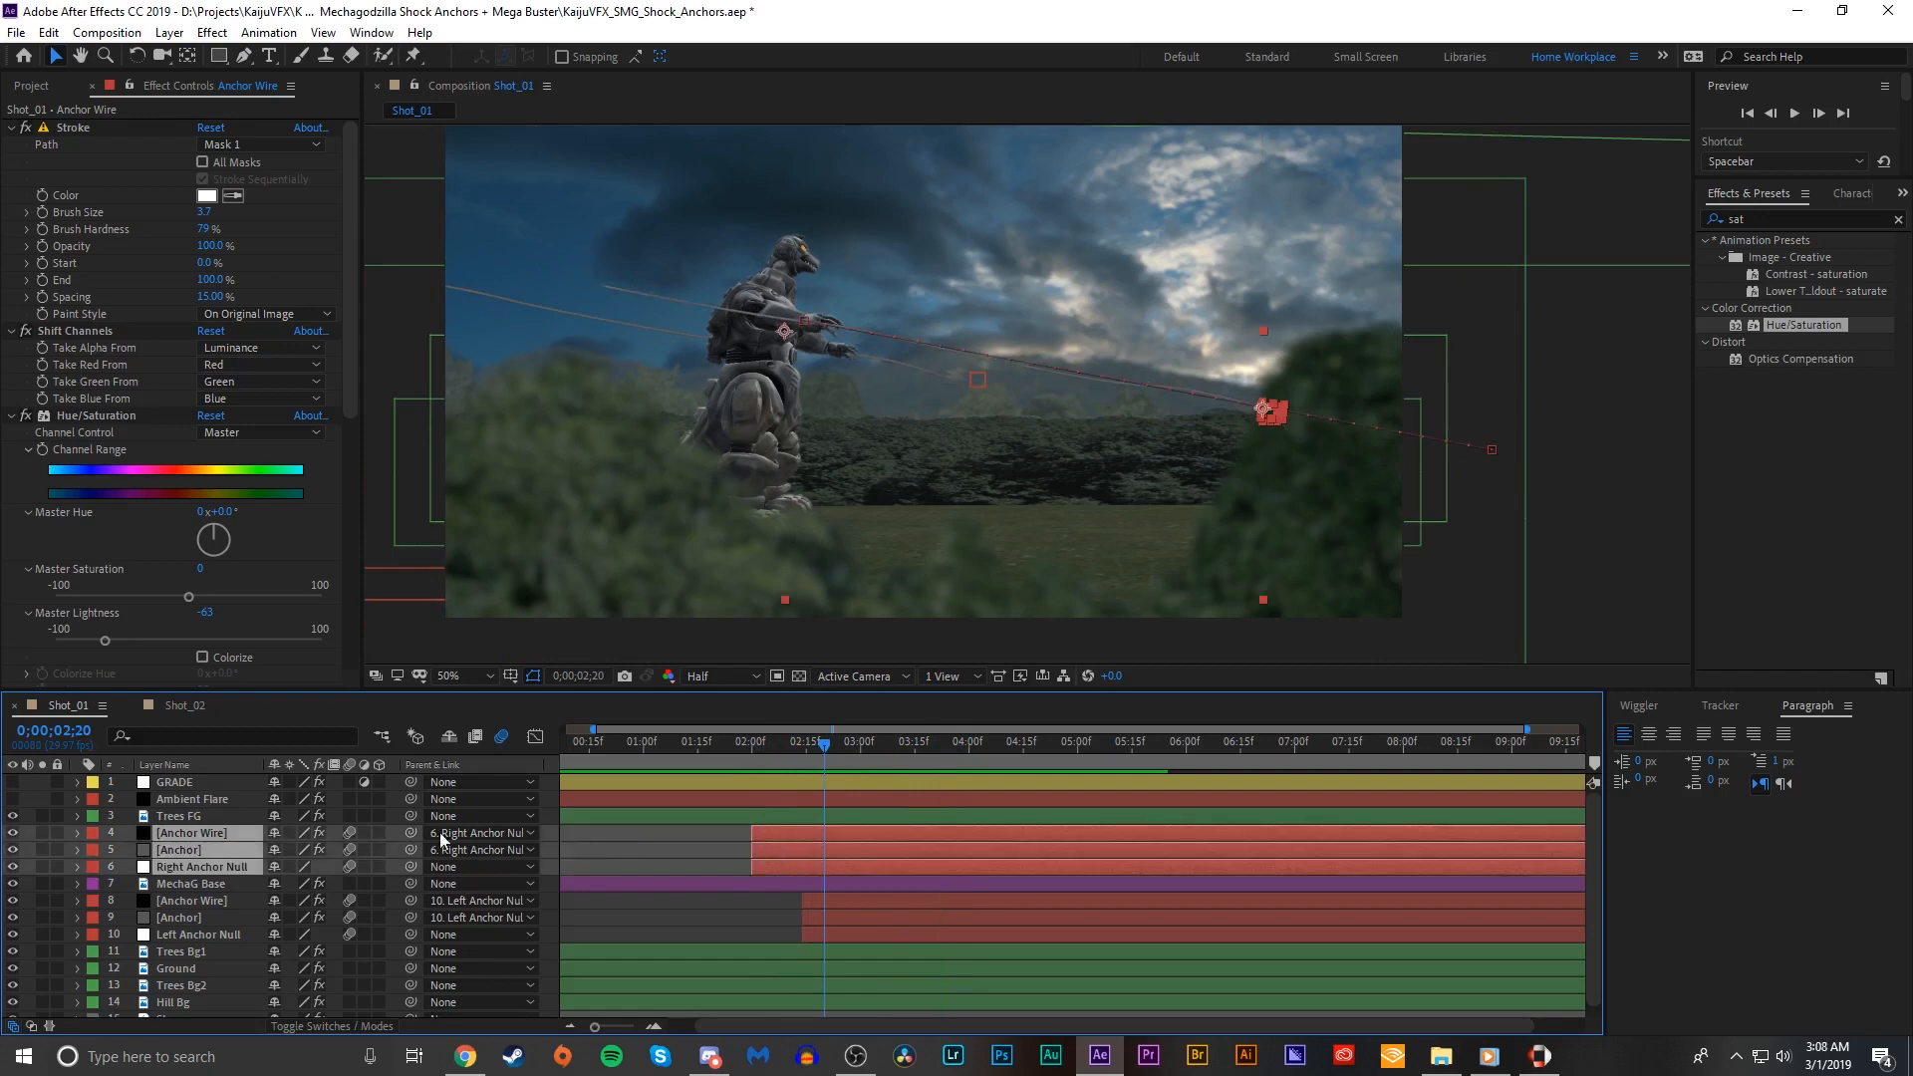
pyautogui.scroll(1, 781, 303)
pyautogui.moveTo(745, 317); pyautogui.dragTo(1118, 403)
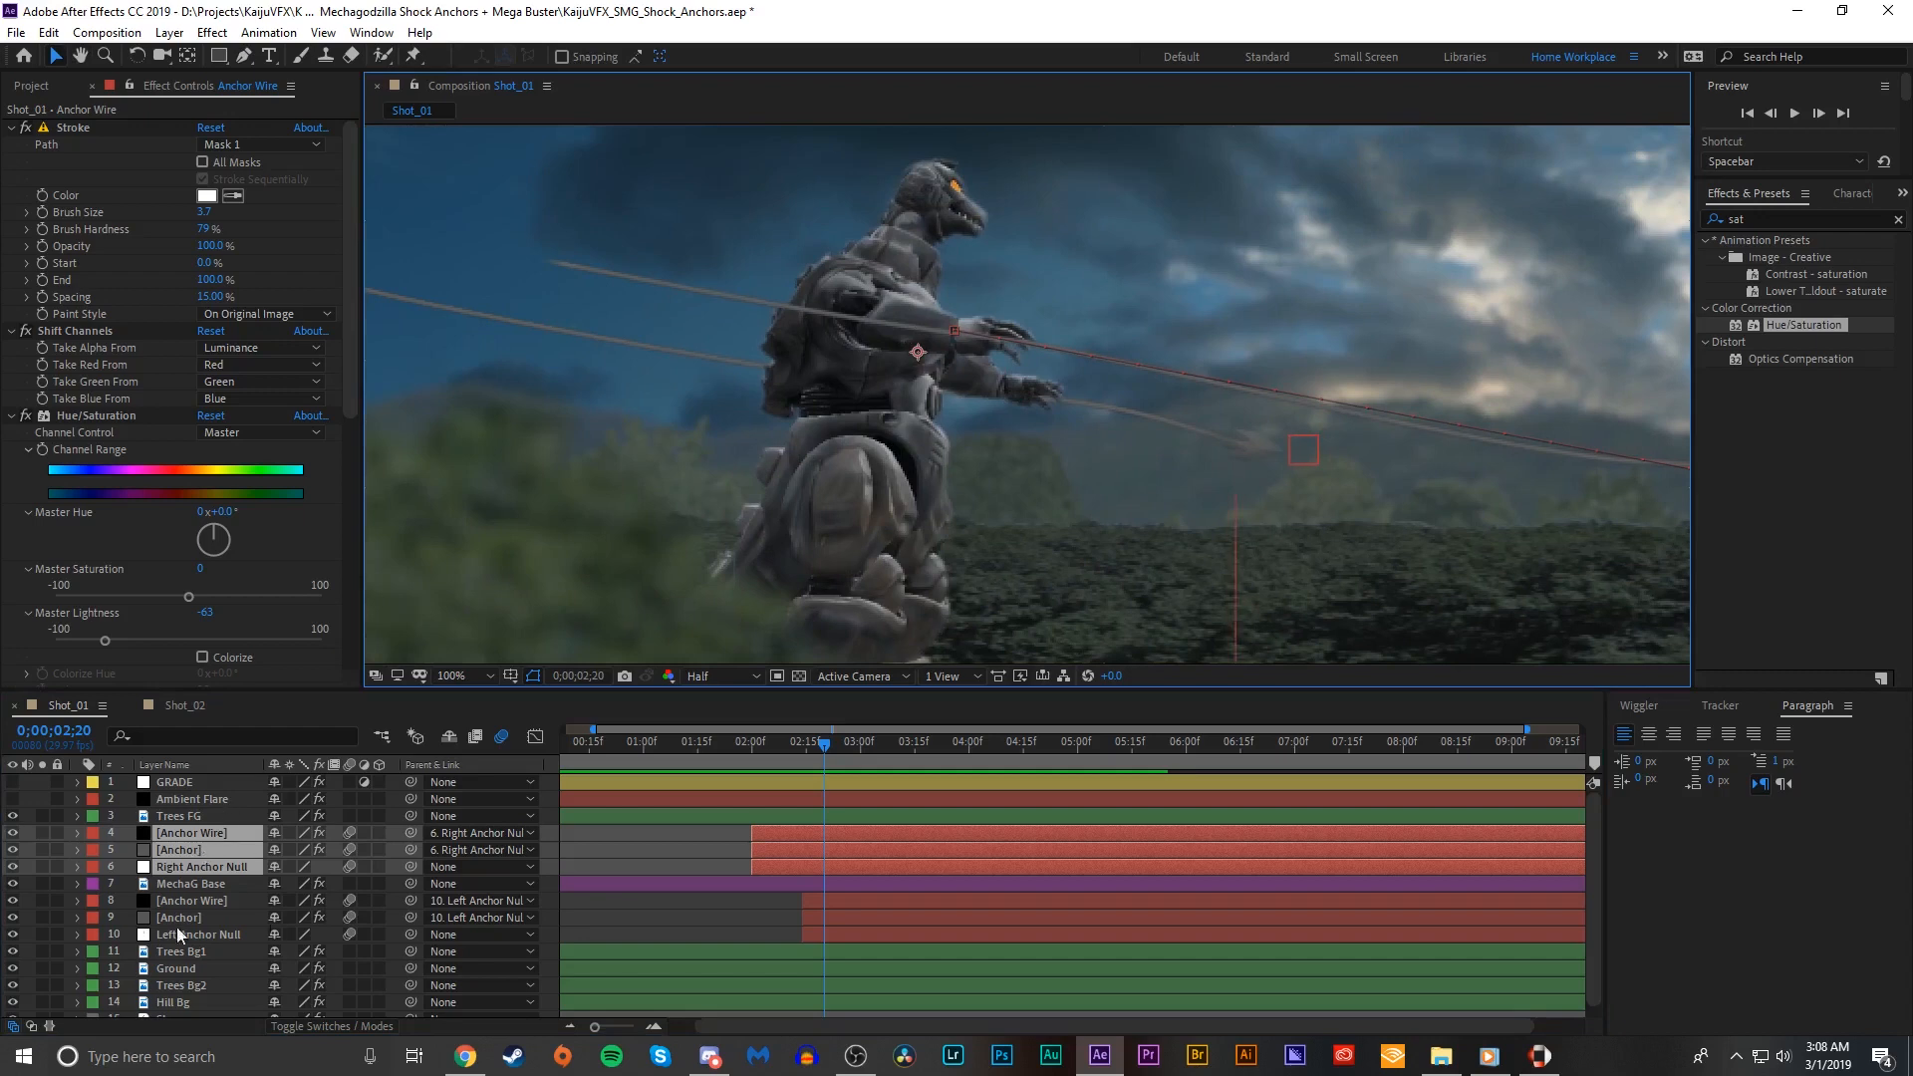
pyautogui.rightClick(179, 873)
pyautogui.click(230, 770)
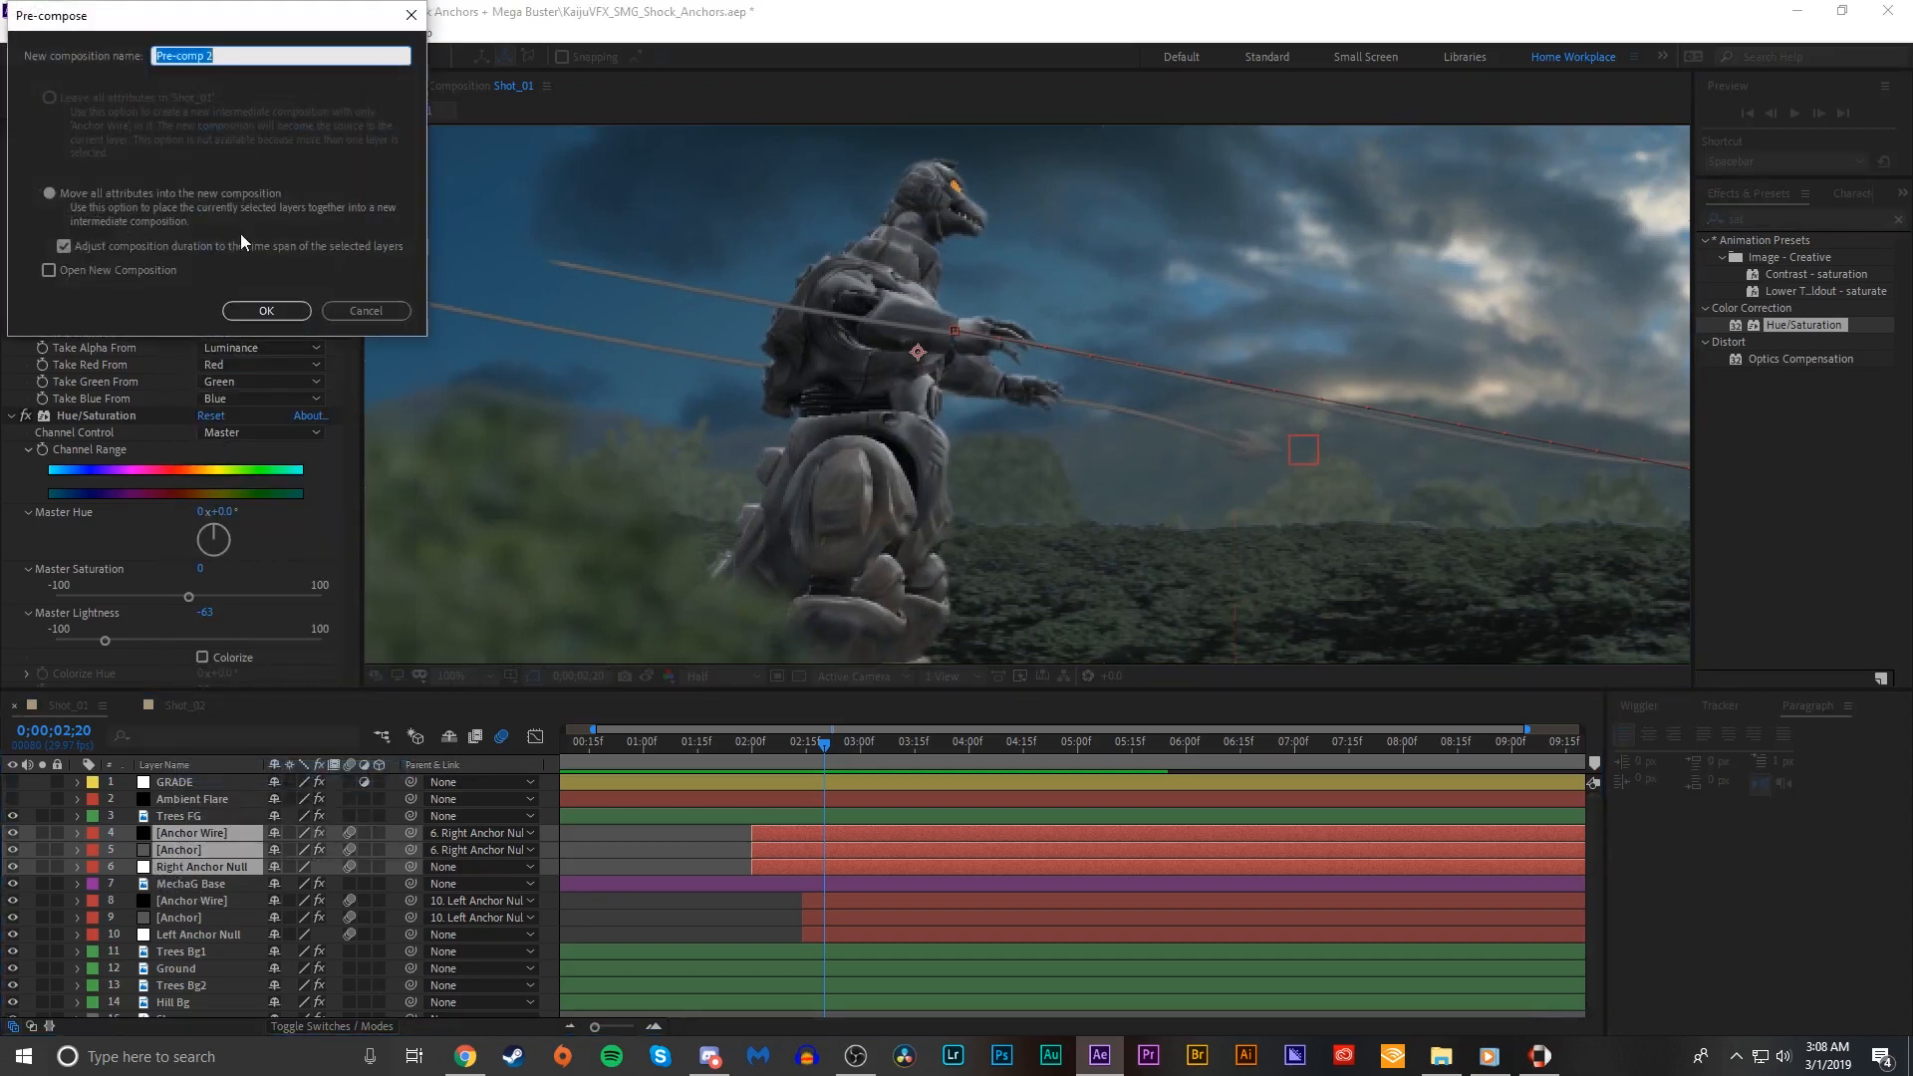
pyautogui.write('Right Arm Anchor')
pyautogui.click(266, 310)
# Step: Draw a closed mask on Right Arm Anchor along the right wrist and around the wire section behind it
pyautogui.scroll(3, 1264, 365)
pyautogui.scroll(-1, 854, 256)
pyautogui.moveTo(896, 241); pyautogui.dragTo(905, 347)
pyautogui.press('g')
pyautogui.click(898, 338)
pyautogui.click(889, 363)
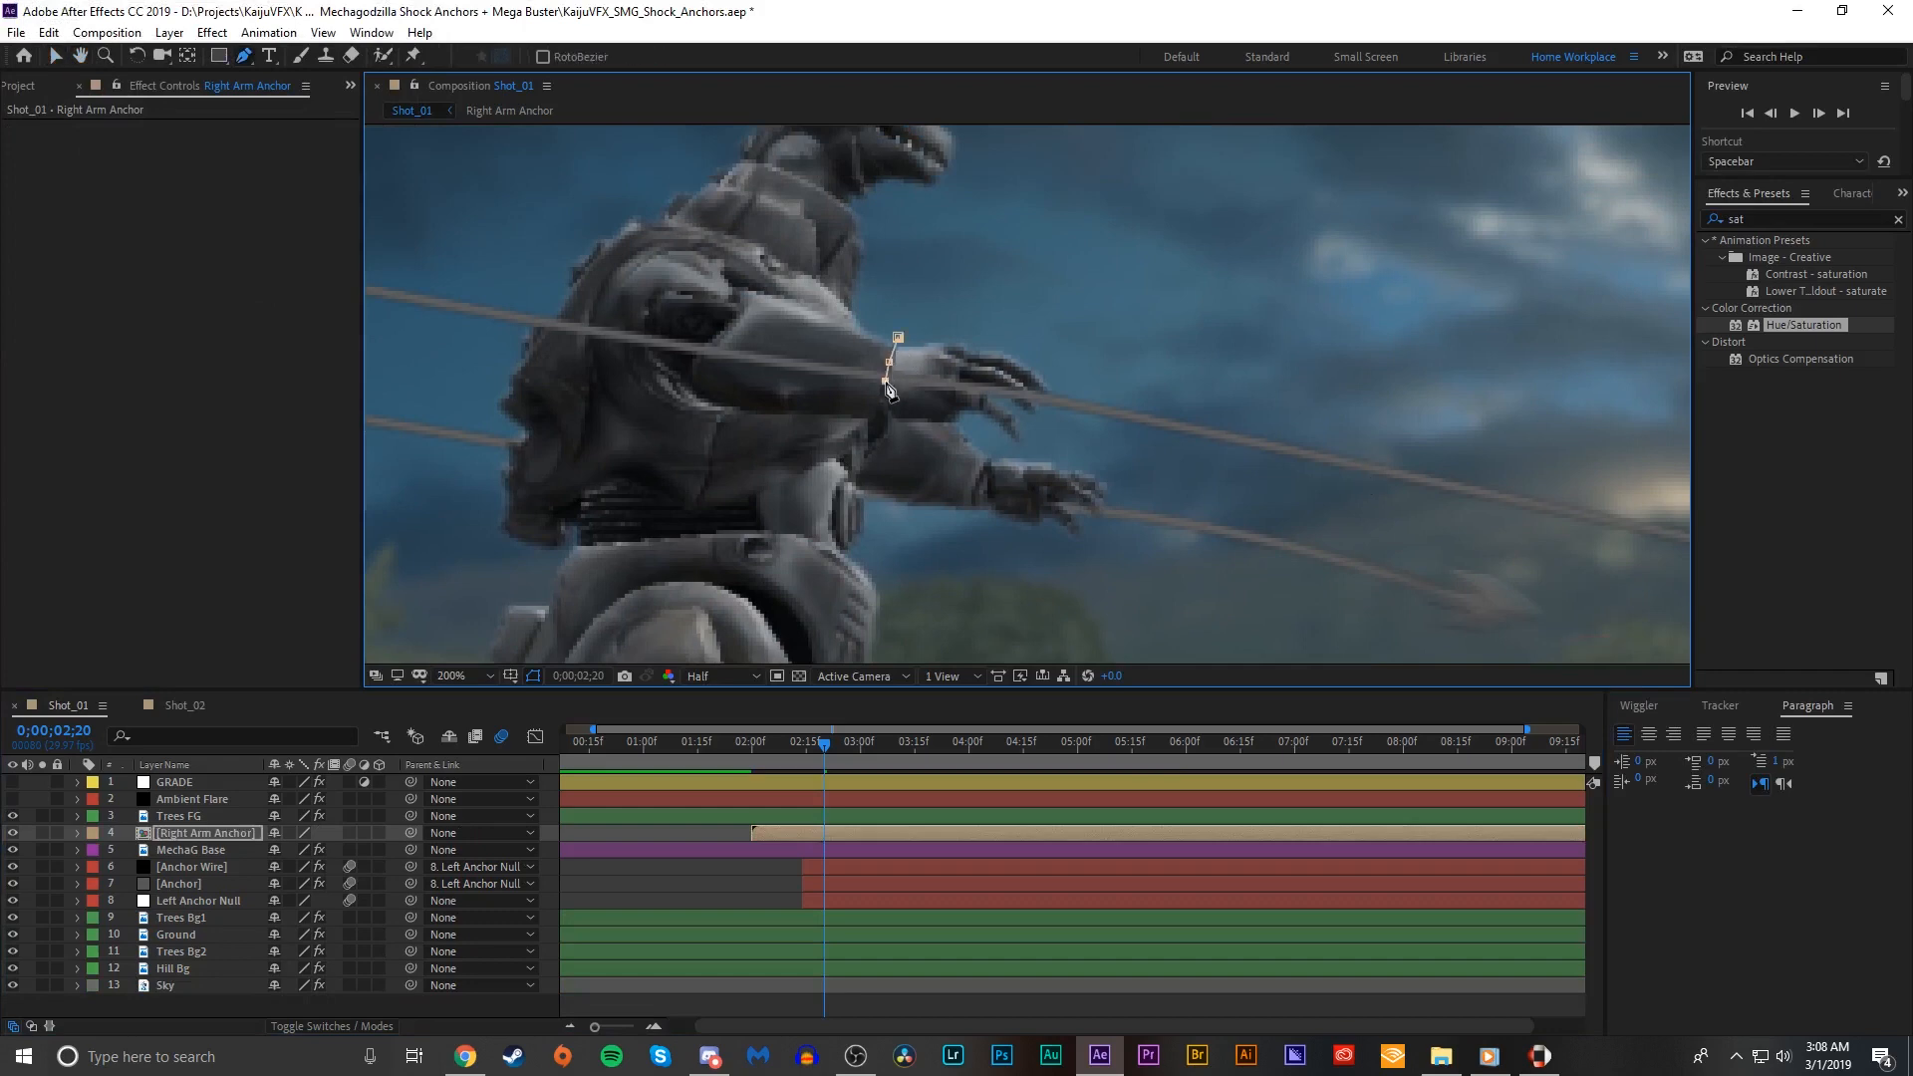
pyautogui.click(879, 509)
pyautogui.scroll(-2, 896, 506)
pyautogui.click(549, 494)
pyautogui.moveTo(595, 129); pyautogui.dragTo(674, 130)
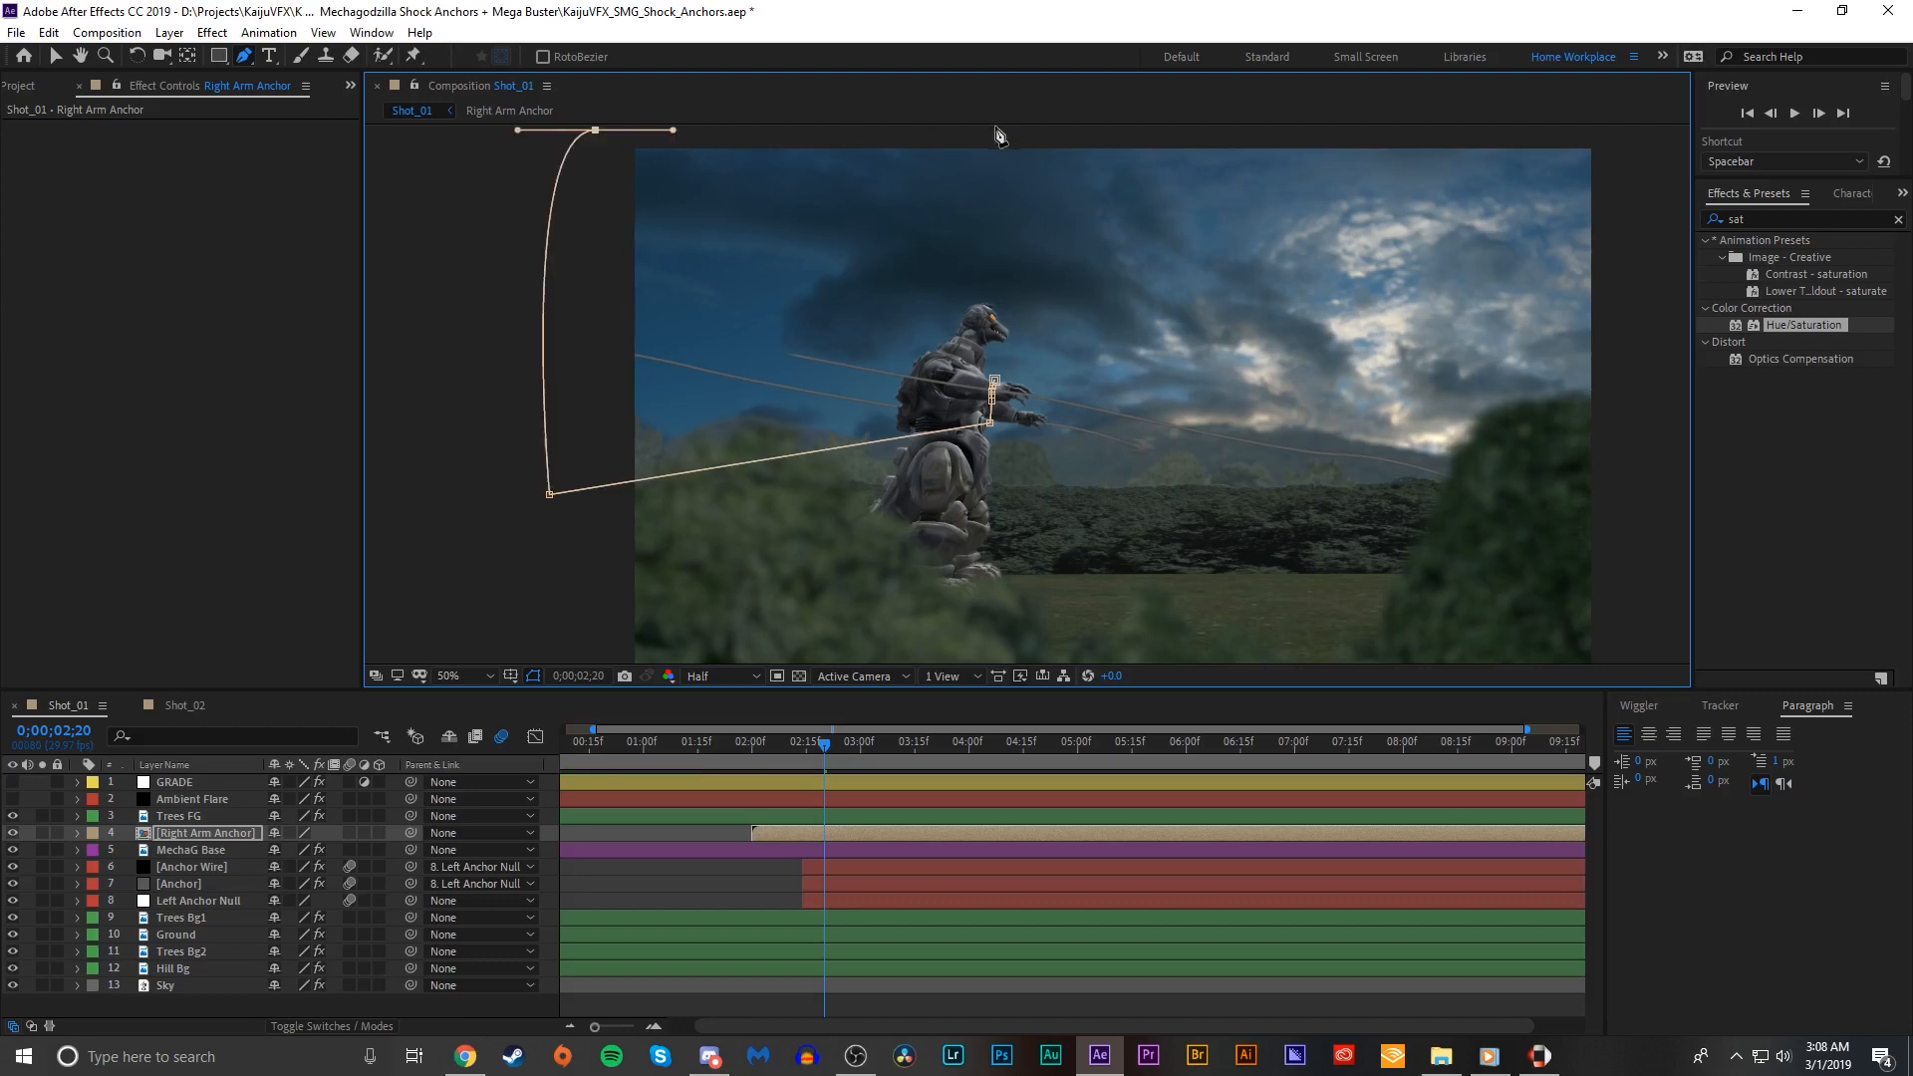
pyautogui.click(1008, 141)
pyautogui.click(996, 381)
# Step: Set the Right Arm Anchor mask's mode to Subtract to hide the wire behind the wrist
pyautogui.scroll(3, 1026, 394)
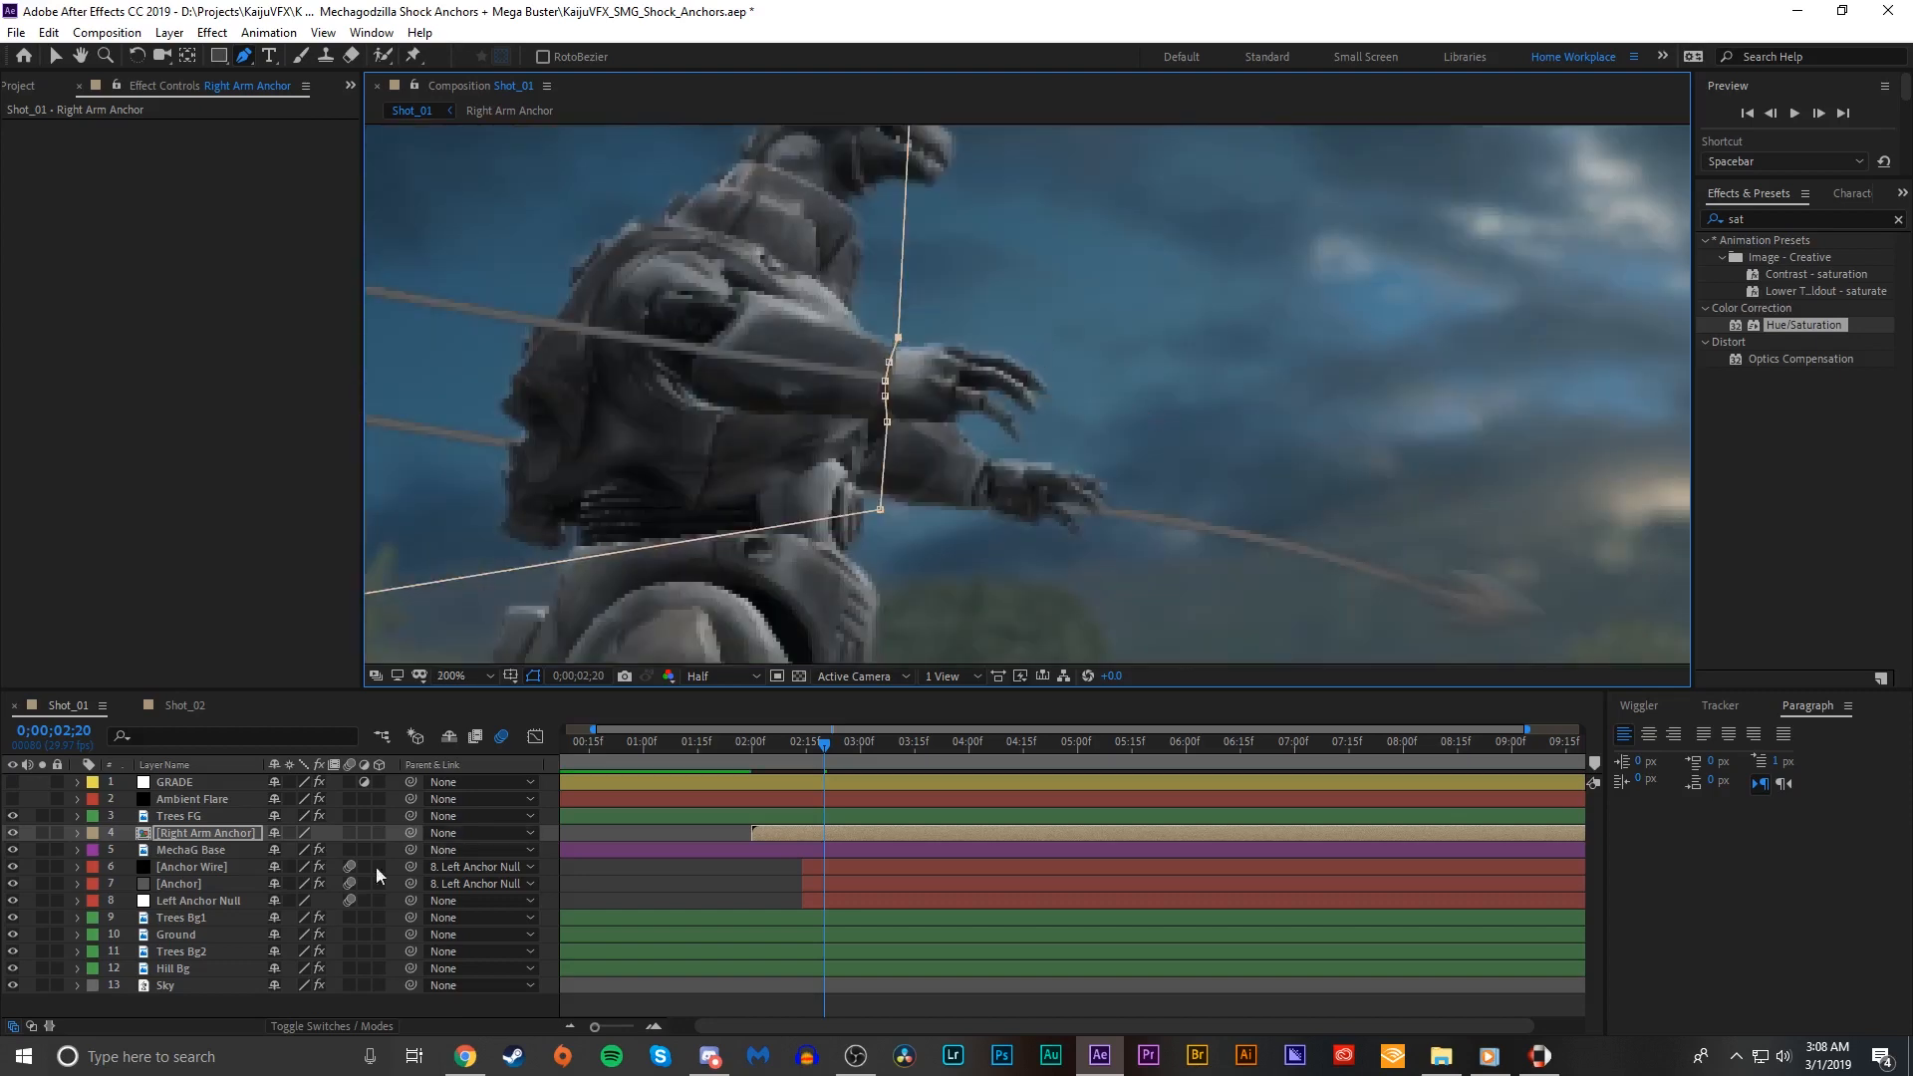
pyautogui.press('m')
pyautogui.click(312, 856)
pyautogui.press('s')
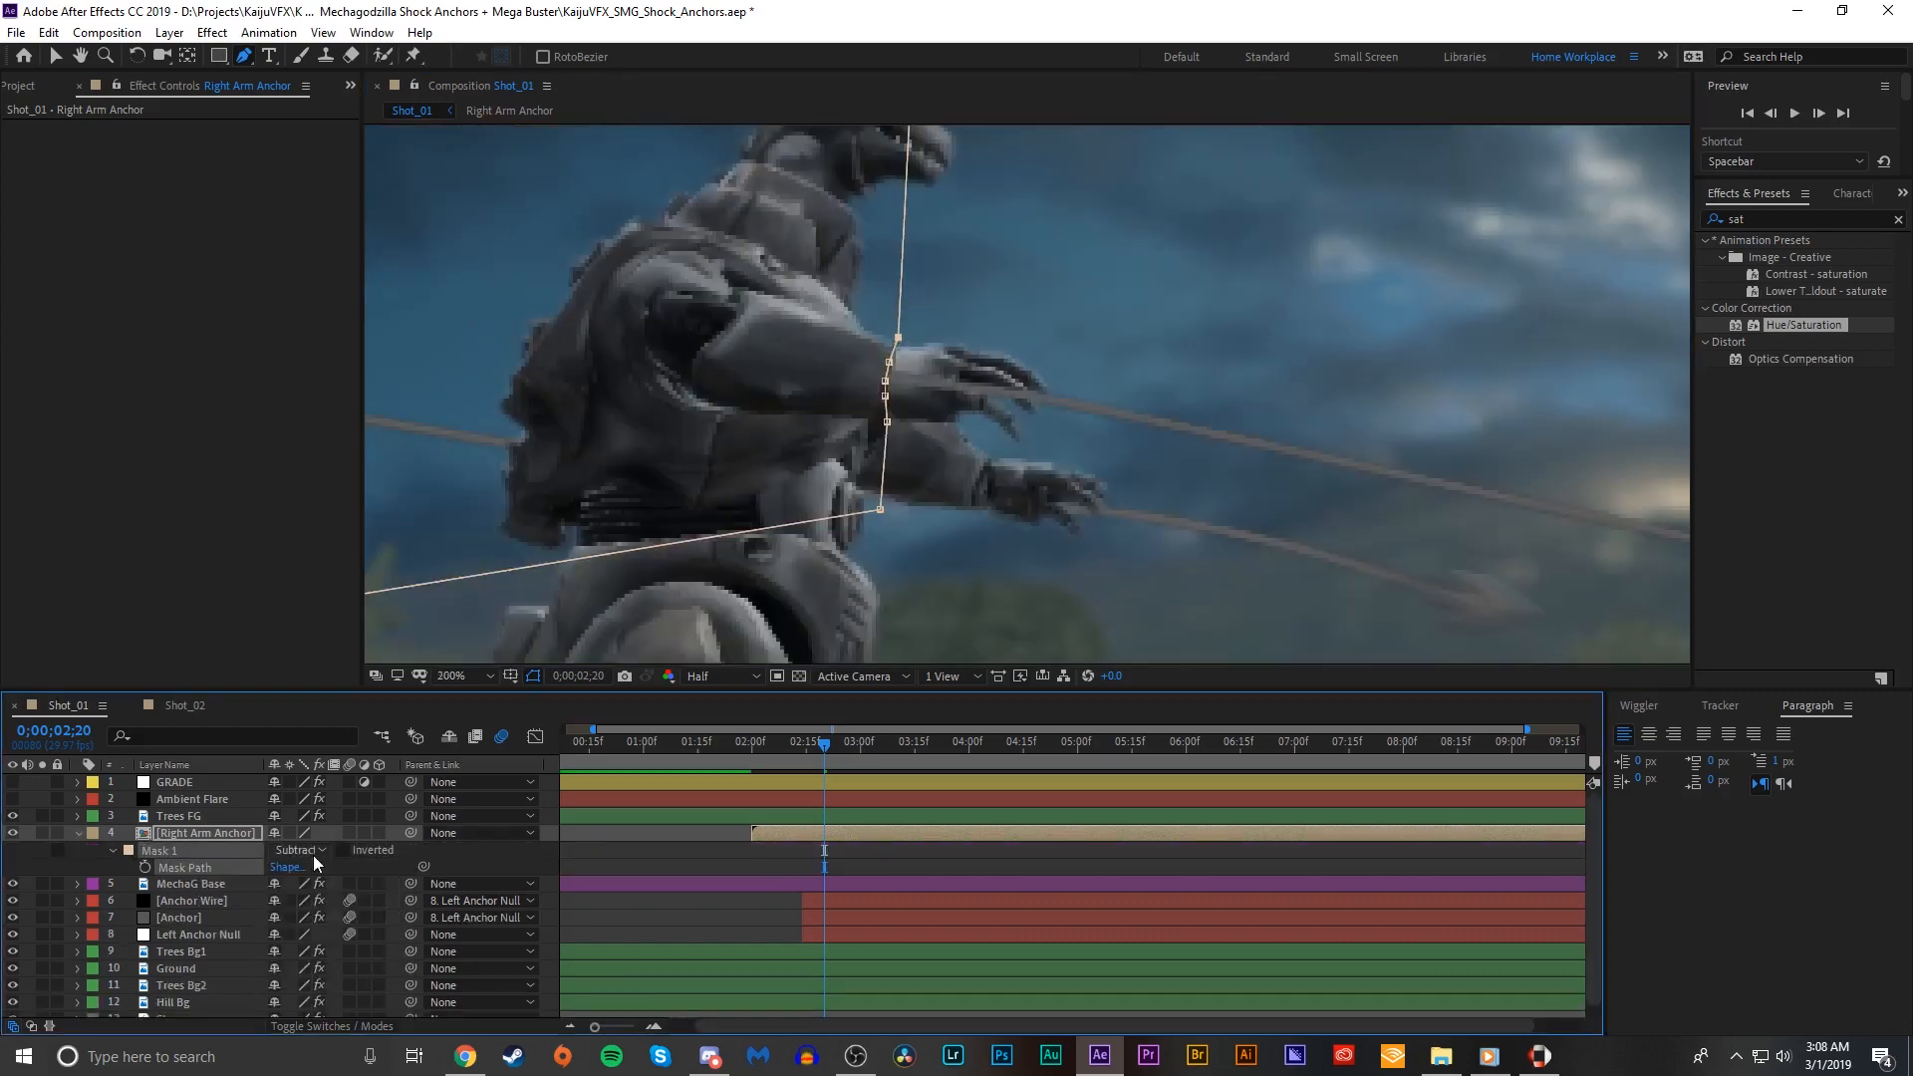
# Step: Set the Right Arm Anchor mask's feather to 1 pixel
pyautogui.press('f')
pyautogui.click(296, 870)
pyautogui.write('3')
pyautogui.click(698, 864)
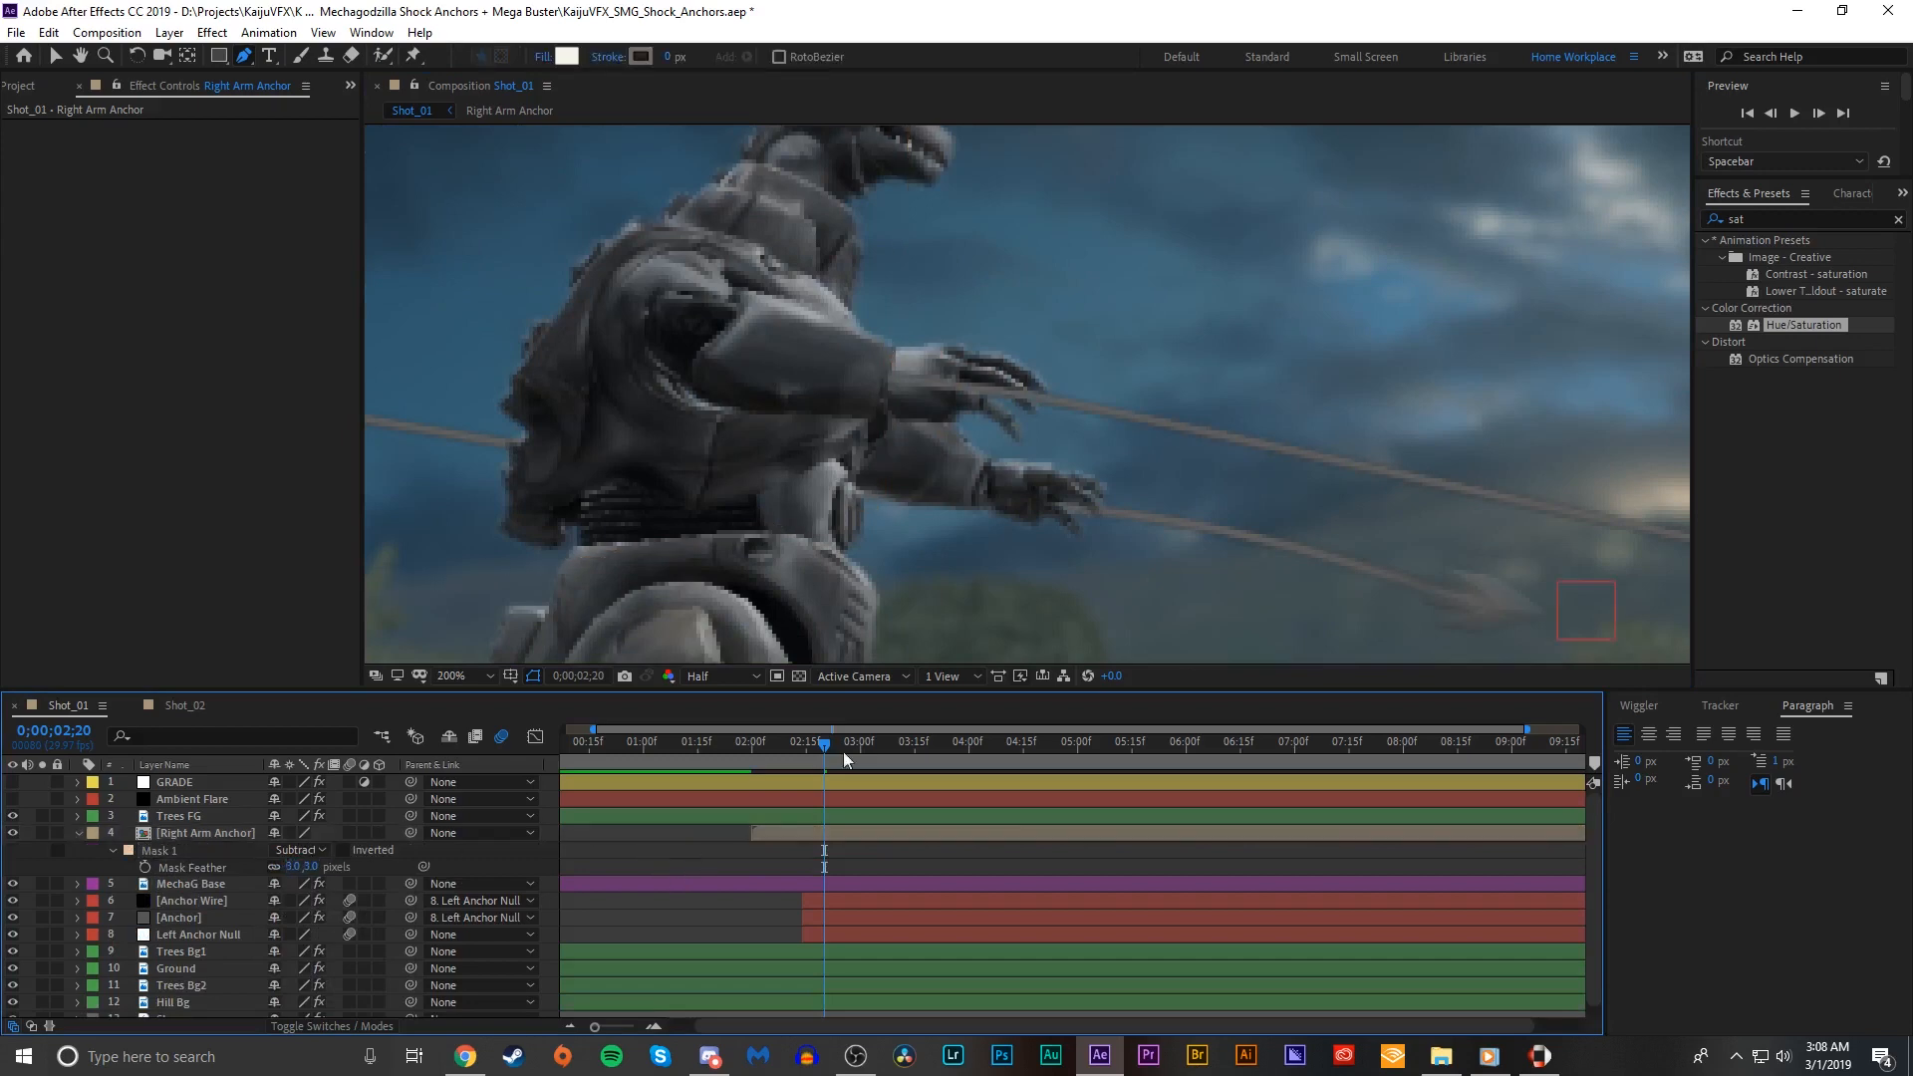
pyautogui.scroll(-1, 1192, 541)
pyautogui.click(293, 866)
pyautogui.write('1')
pyautogui.click(619, 864)
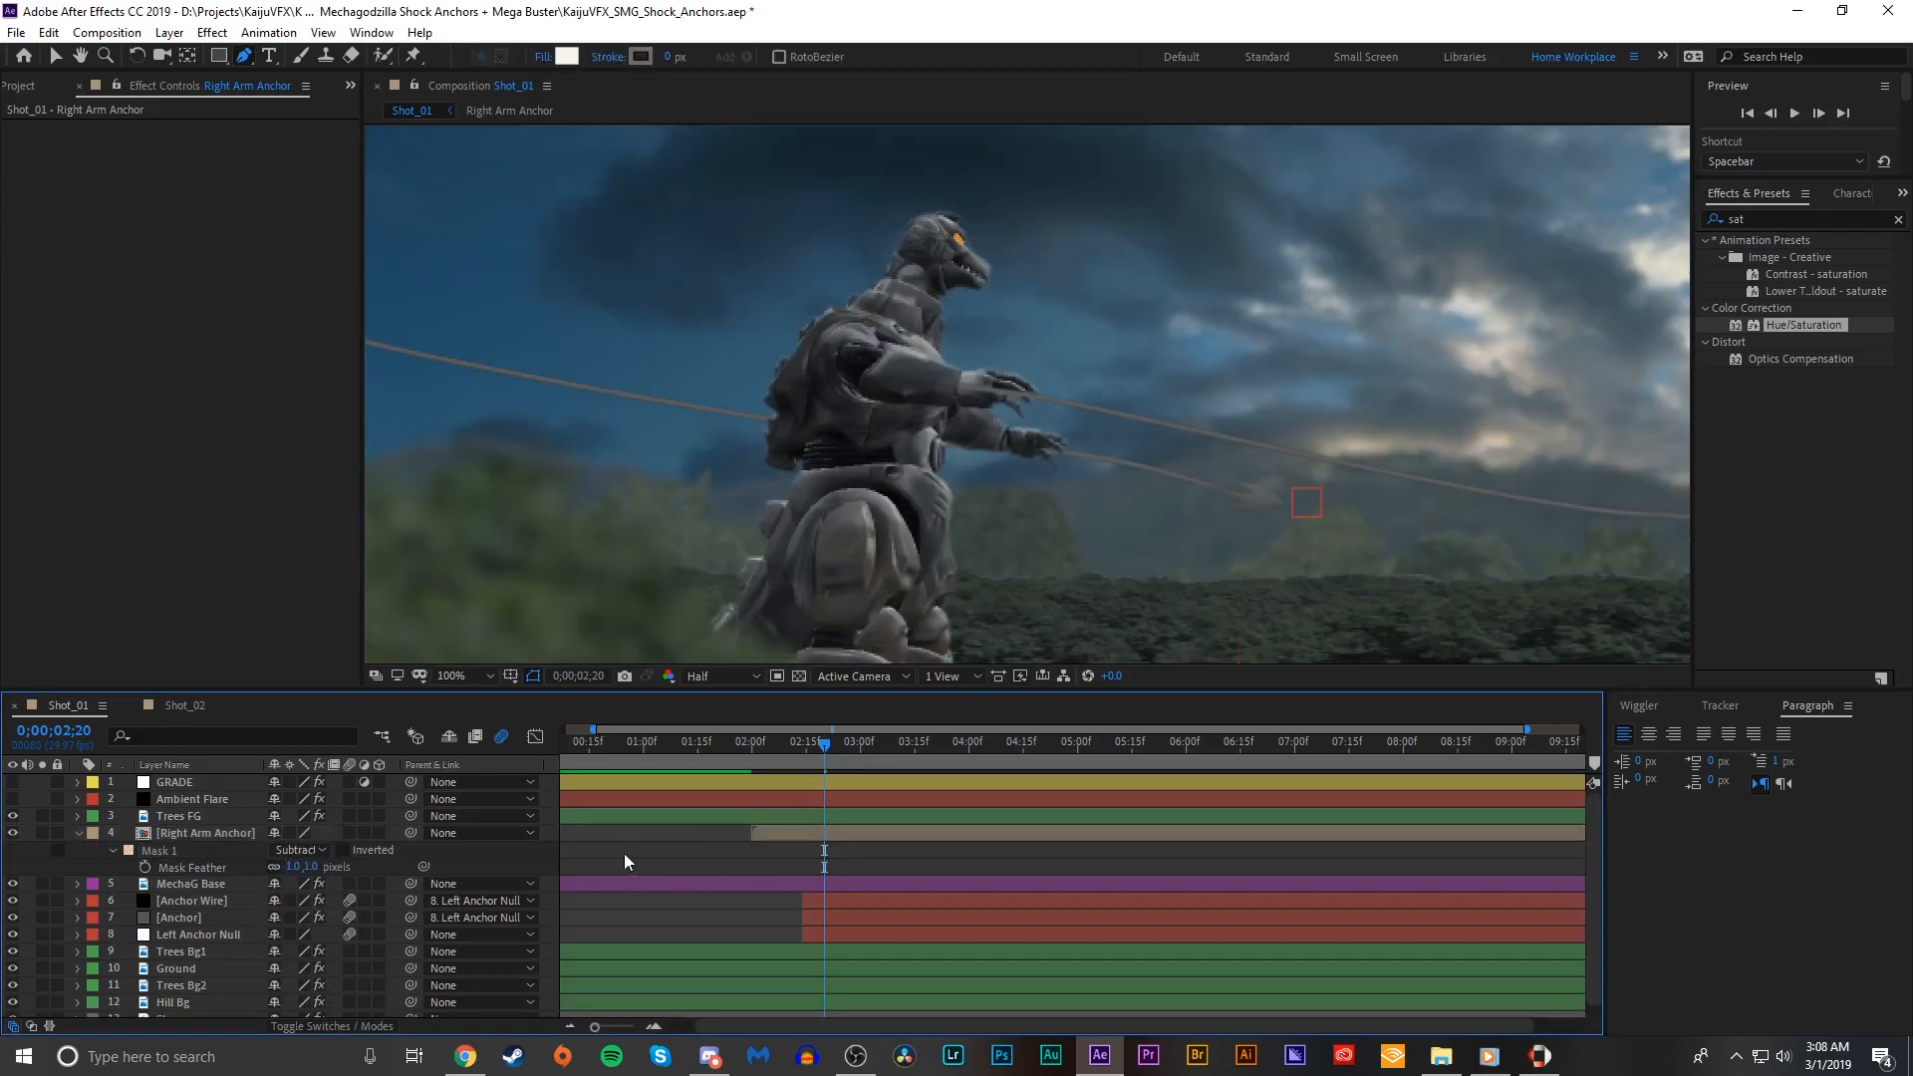
# Step: Preview the right anchor's masked launch, starting shortly before the wire fires, from 0;00;01;29 and again from 0;00;01;21
pyautogui.scroll(-4, 1164, 647)
pyautogui.scroll(2, 887, 658)
pyautogui.moveTo(783, 745); pyautogui.dragTo(750, 742)
pyautogui.press('space')
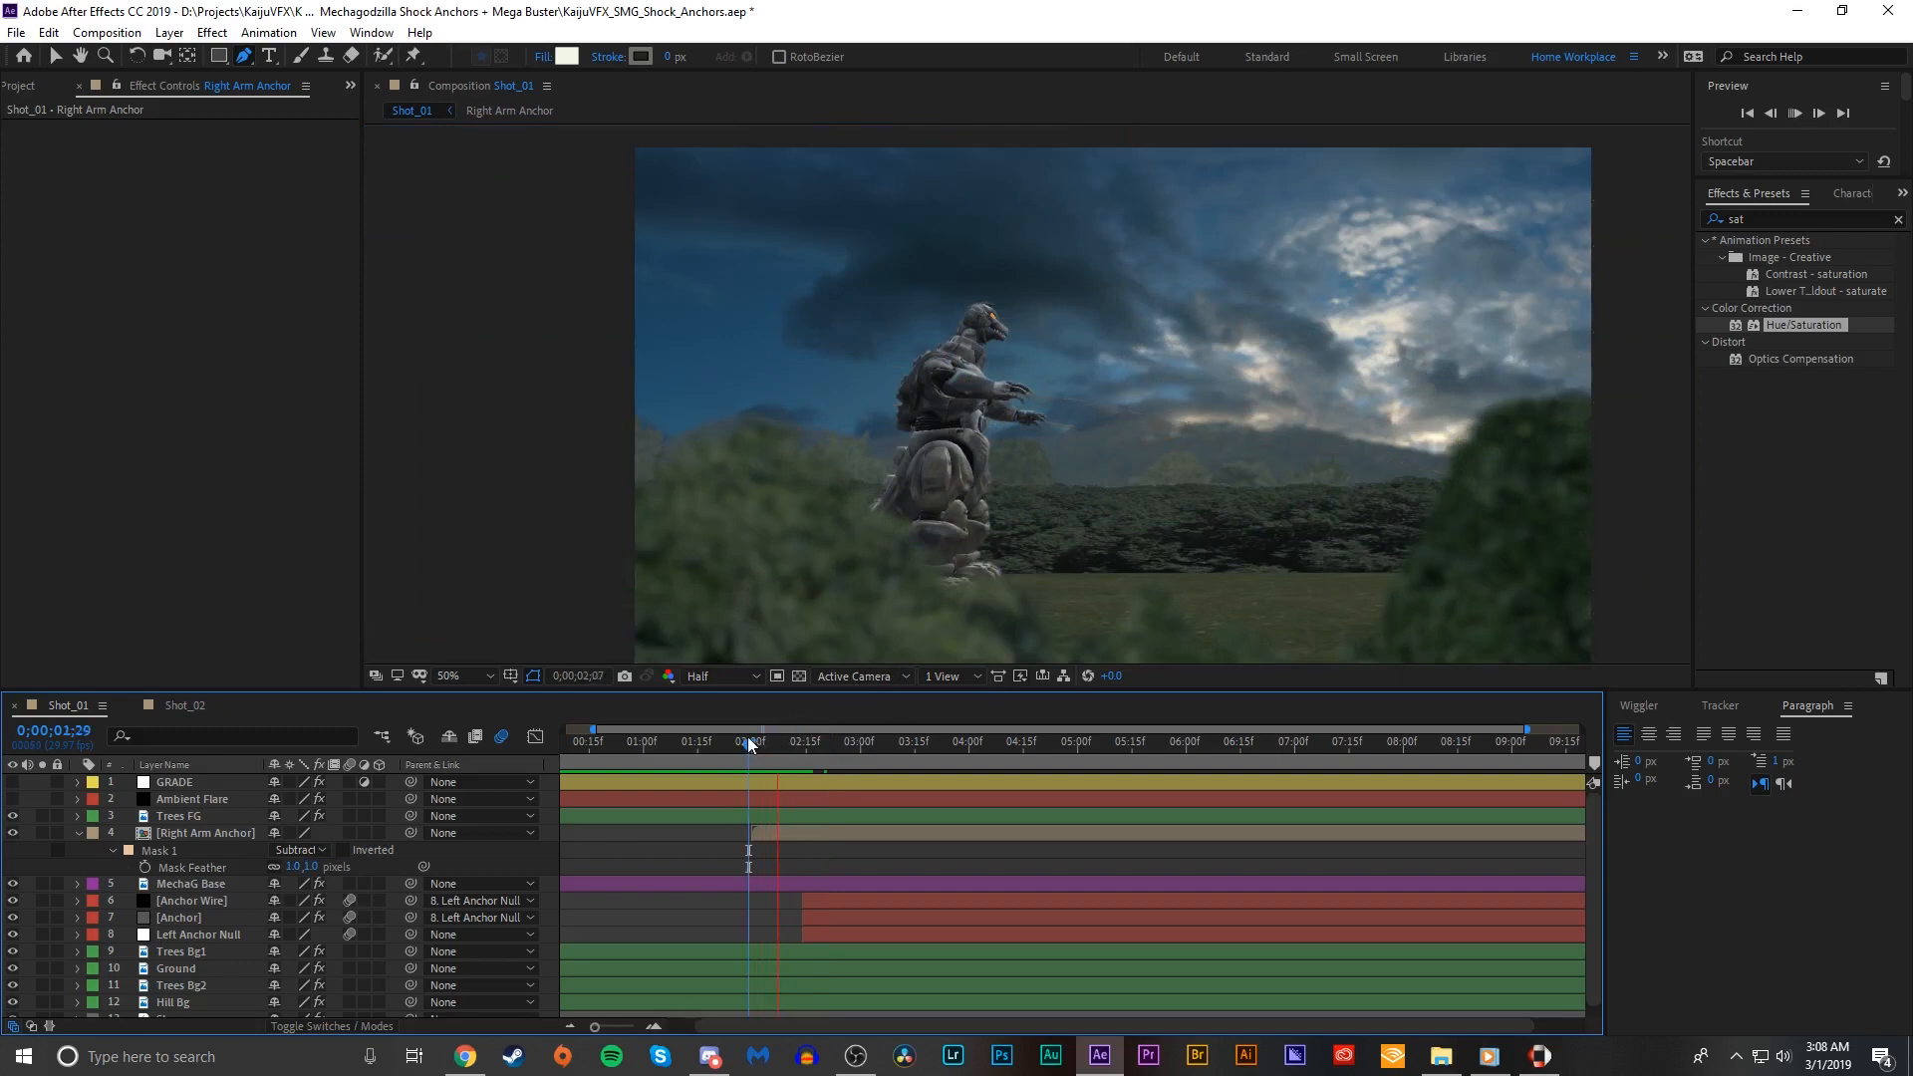
pyautogui.click(766, 742)
pyautogui.click(720, 746)
pyautogui.press('space')
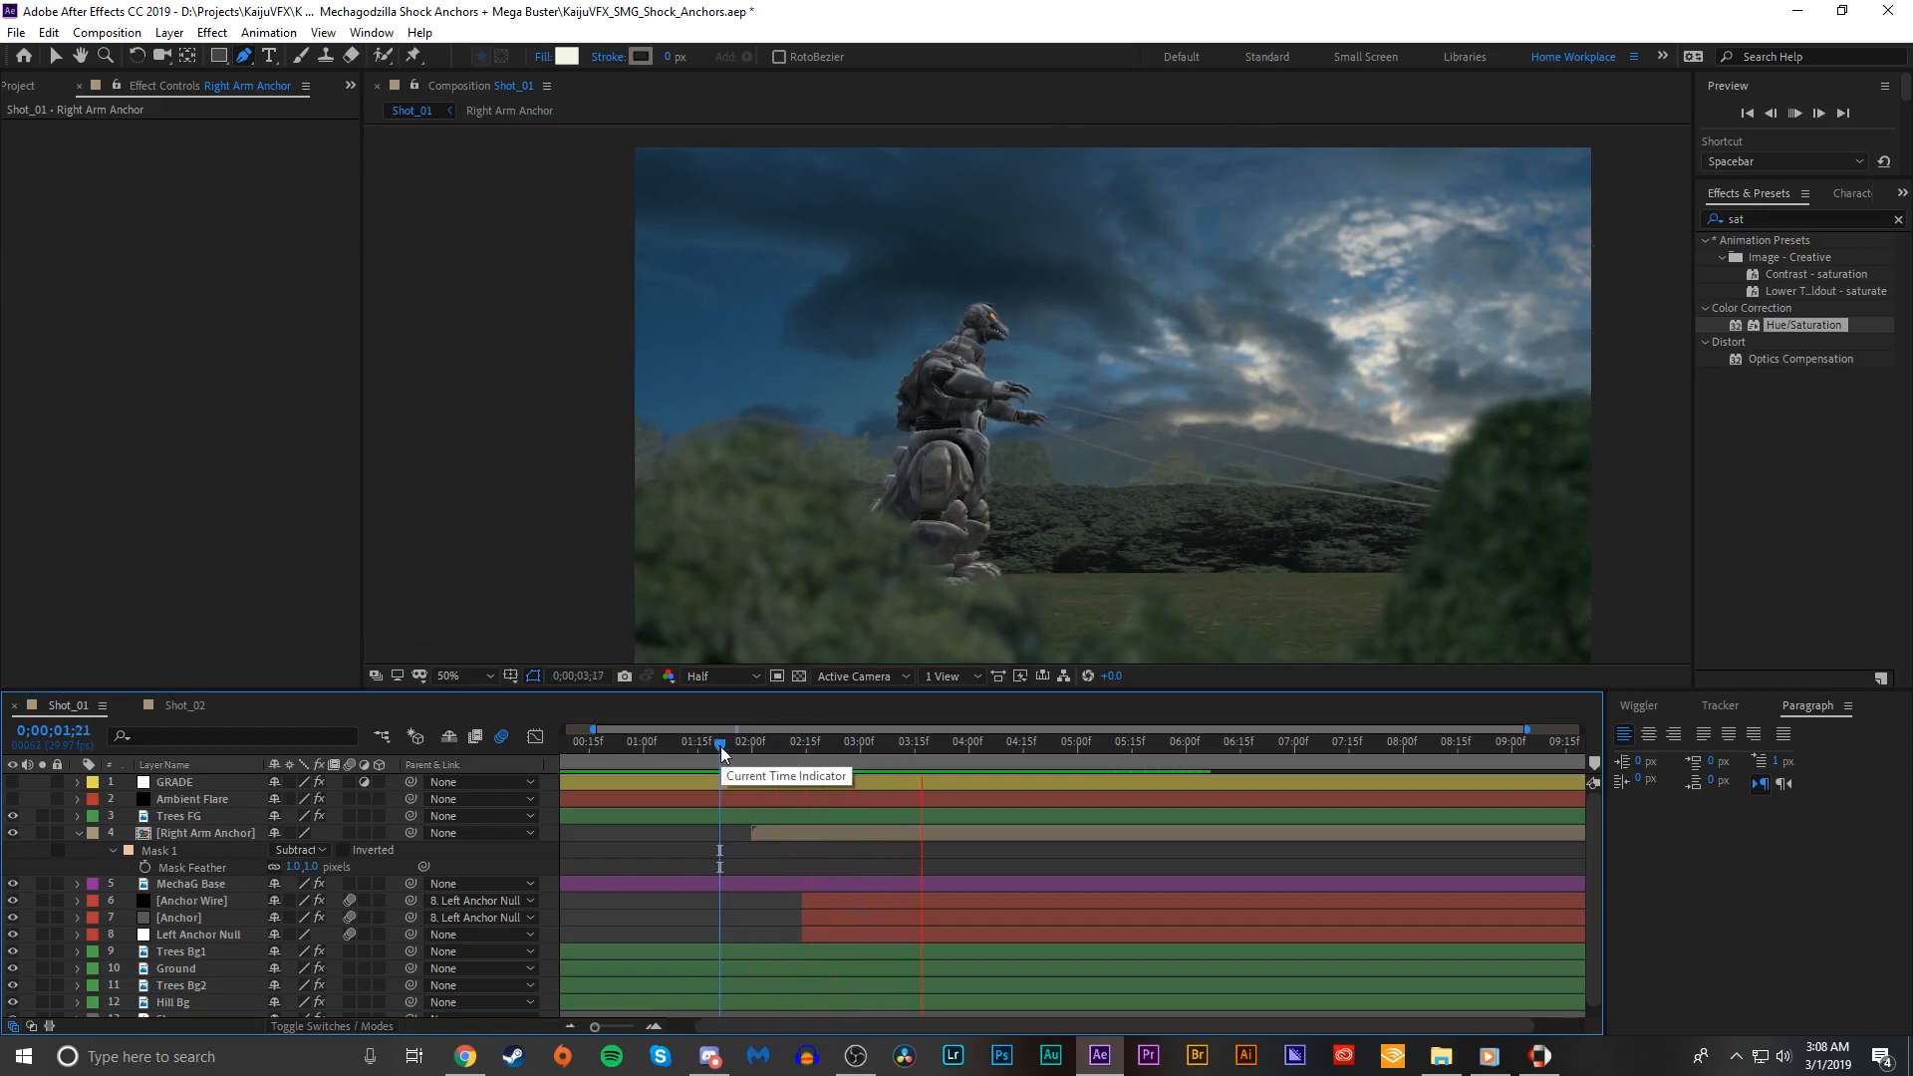
# Step: Pre-compose the left Anchor Wire, Anchor and Left Anchor Null as "Left Arm Anchor", moving all attributes into the new composition
pyautogui.click(802, 742)
pyautogui.click(828, 904)
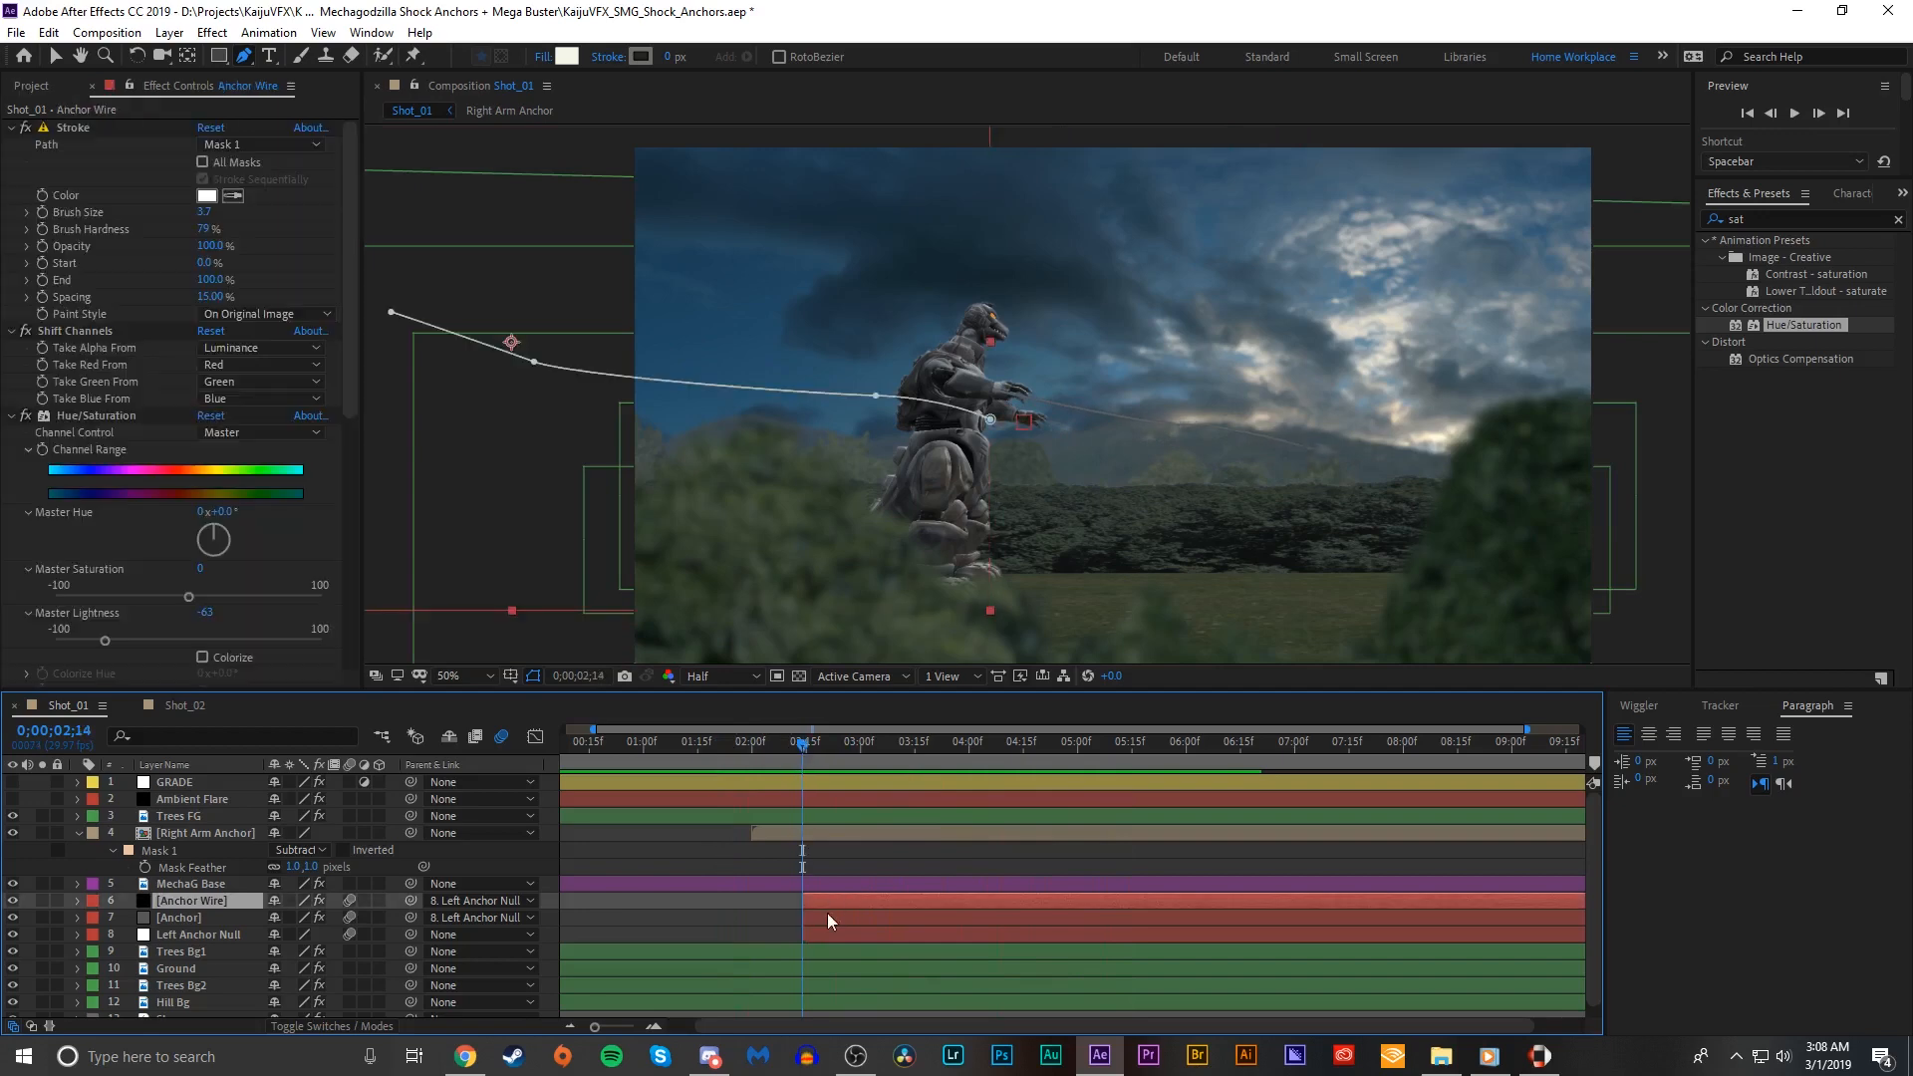
pyautogui.keyDown('shift'); pyautogui.click(823, 933); pyautogui.keyUp('shift')
pyautogui.rightClick(821, 931)
pyautogui.click(861, 840)
pyautogui.write('Left Arm Anch')
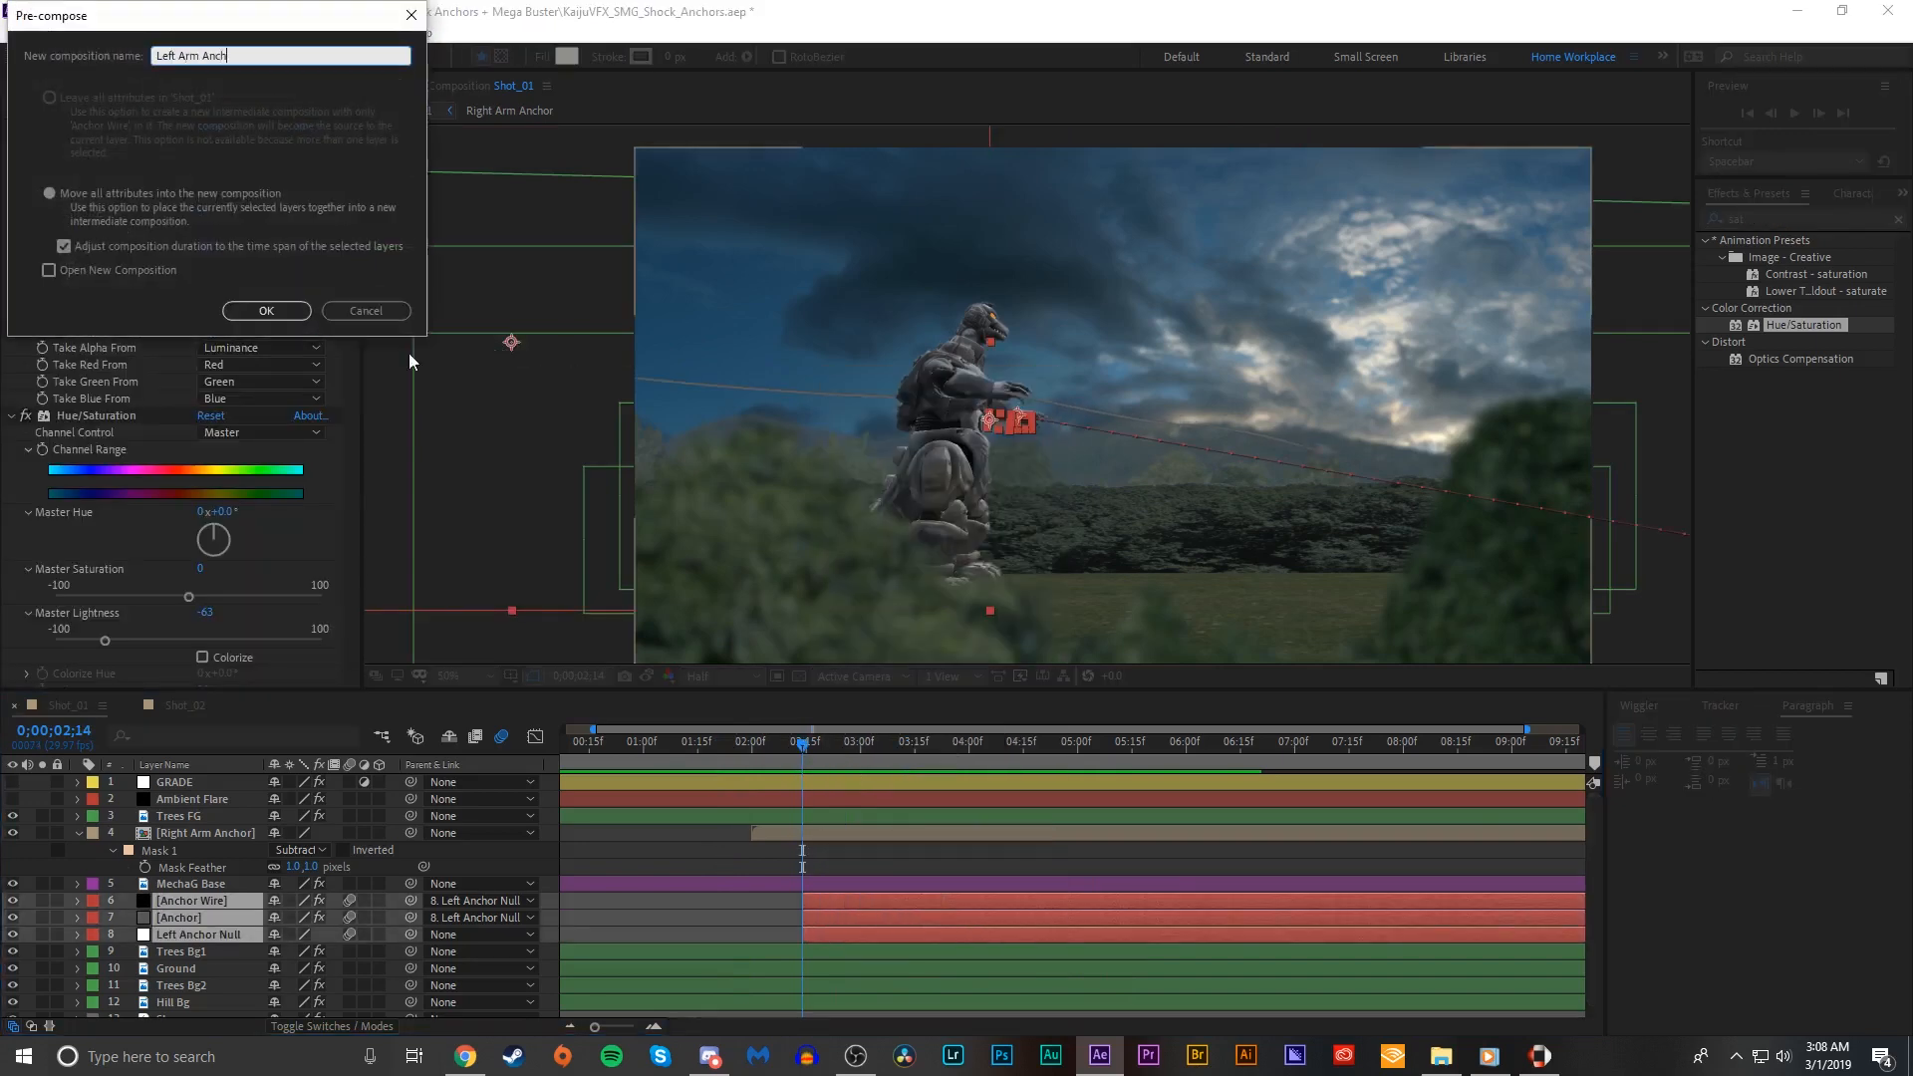
pyautogui.write('or')
pyautogui.press('Return')
# Step: Draw a closed mask on Left Arm Anchor along the left forearm and around the wire section behind it
pyautogui.scroll(2, 958, 428)
pyautogui.click(961, 433)
pyautogui.click(945, 447)
pyautogui.click(926, 471)
pyautogui.click(917, 485)
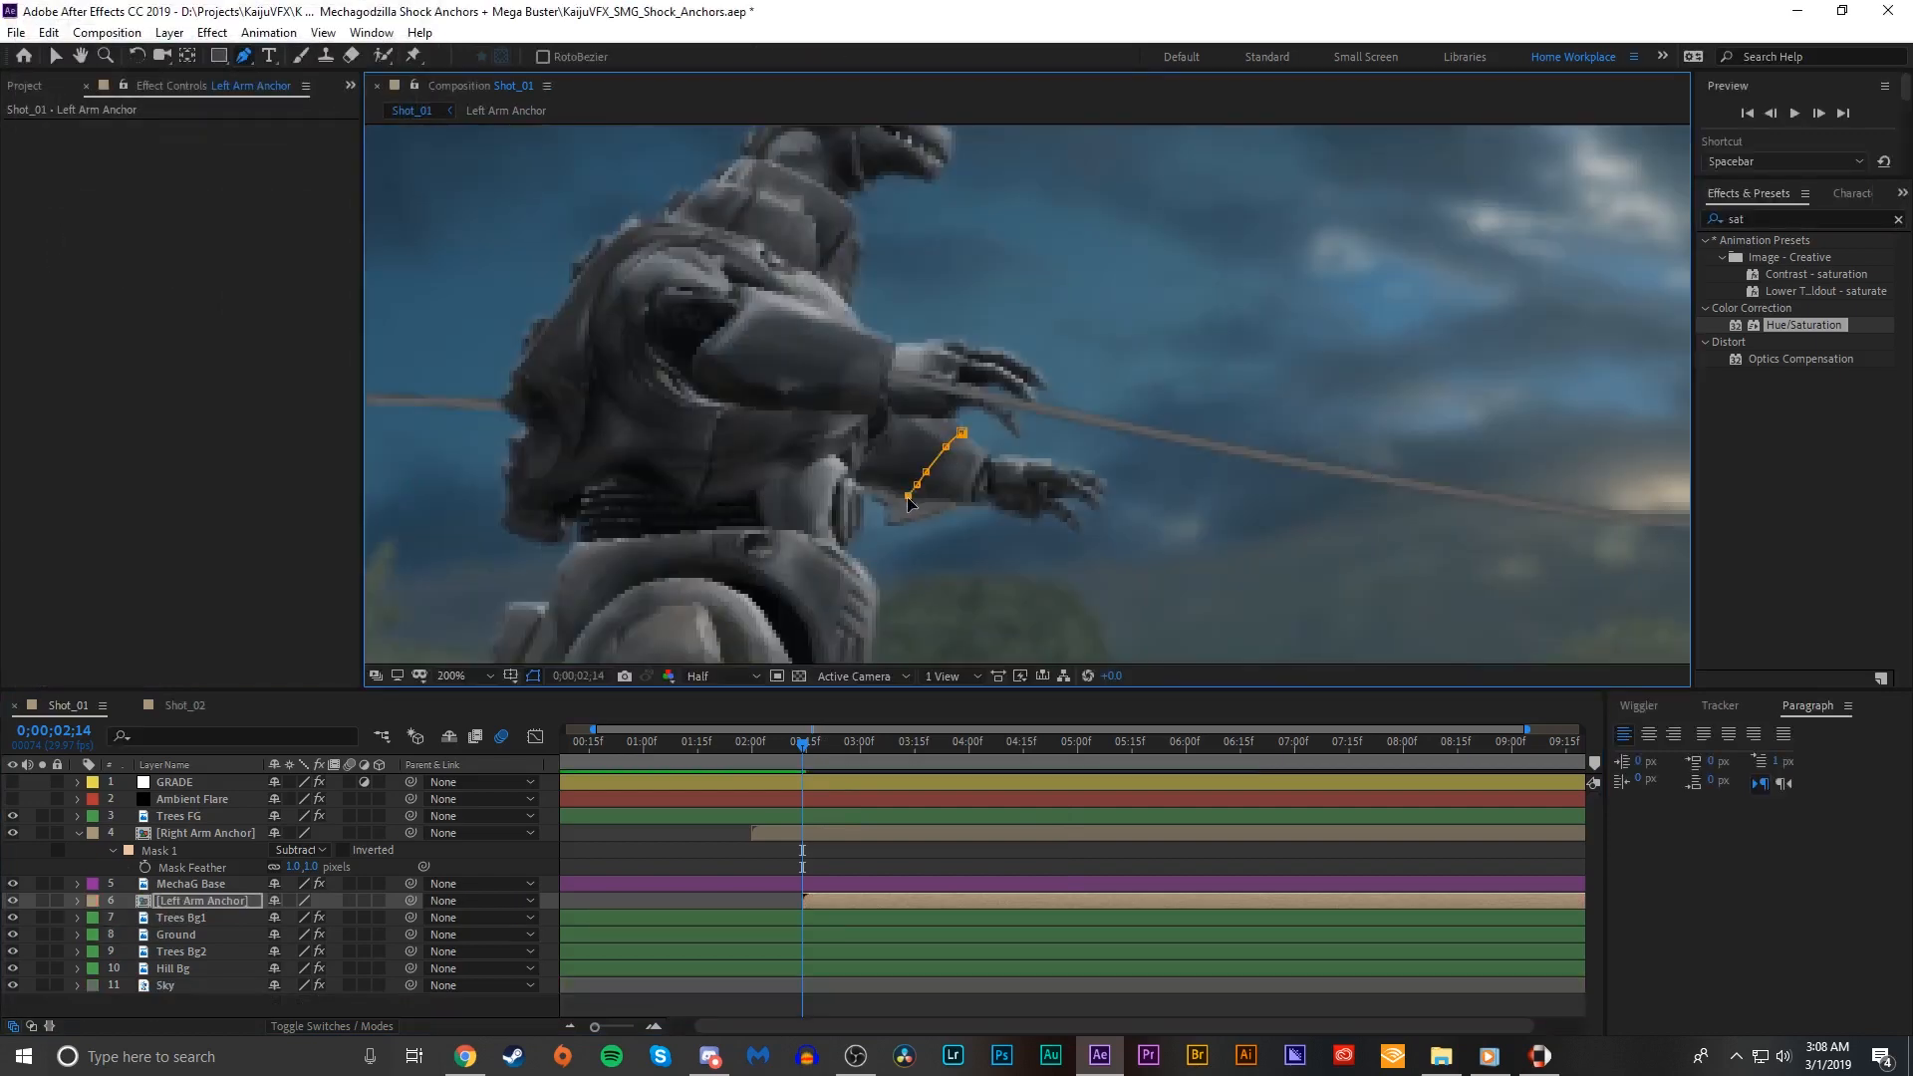
pyautogui.scroll(-4, 957, 438)
pyautogui.click(965, 433)
pyautogui.click(590, 427)
pyautogui.click(562, 296)
pyautogui.click(684, 211)
pyautogui.click(1111, 286)
pyautogui.click(1009, 405)
# Step: Set the Left Arm Anchor mask to Subtract with a 1-pixel feather and preview both anchors launching
pyautogui.press('m')
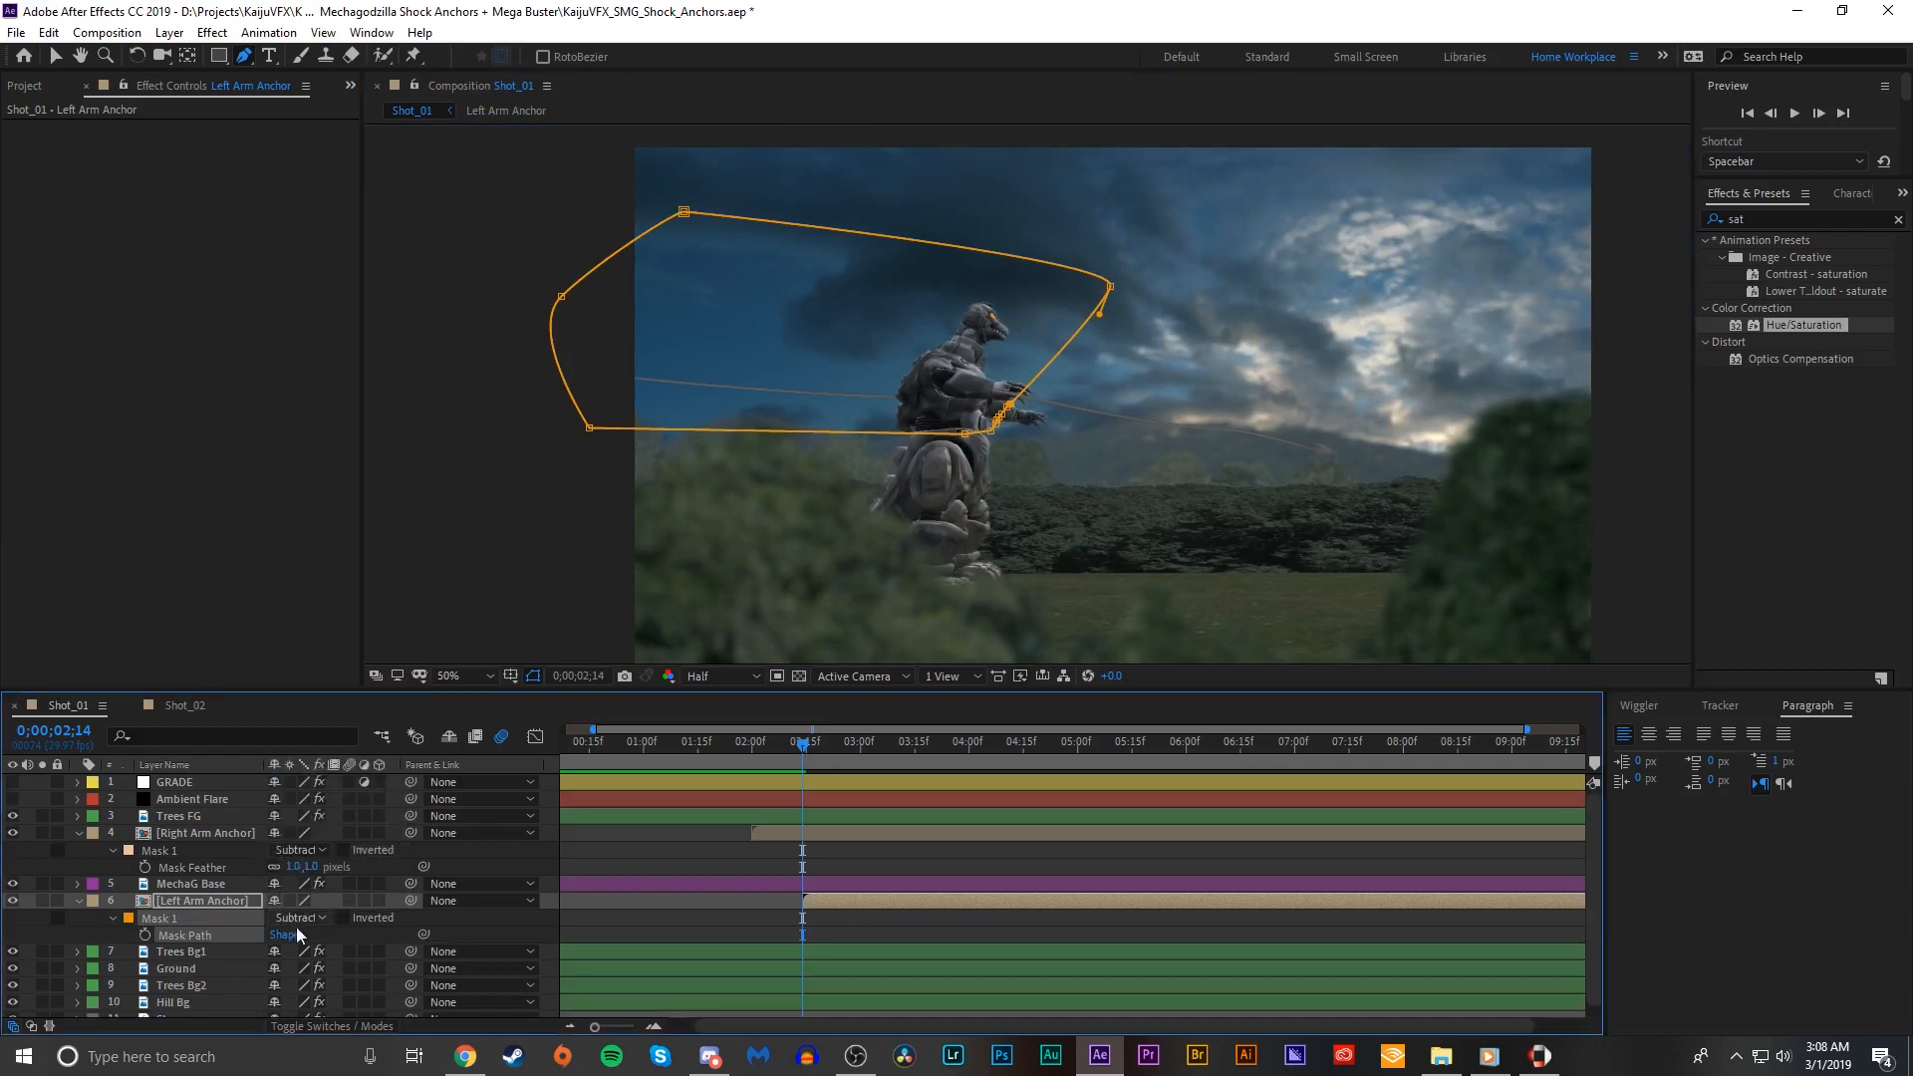
pyautogui.press('f')
pyautogui.click(295, 934)
pyautogui.press('space')
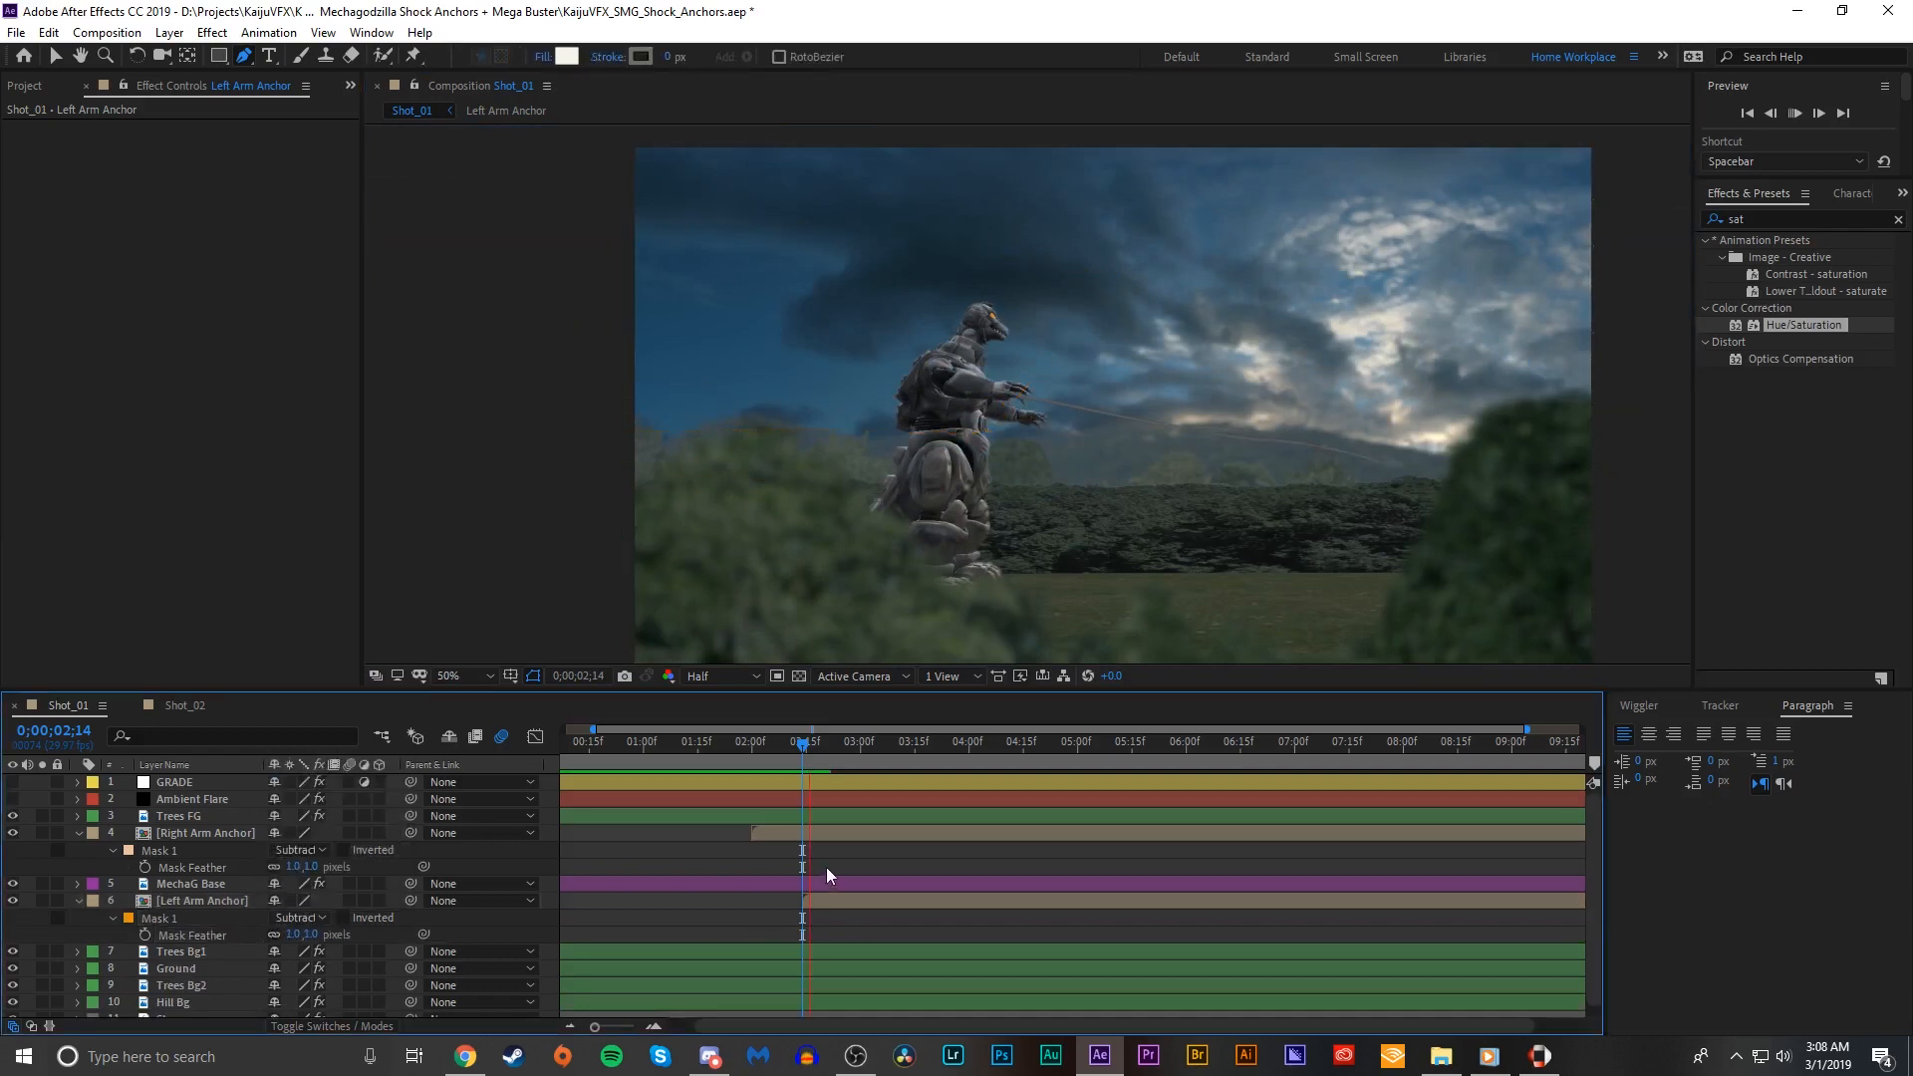
pyautogui.moveTo(1004, 745); pyautogui.dragTo(775, 698)
# Step: Create a black 1920 x 1080 solid named "Lightning Bolt 1" and apply the Advanced Lightning effect to it
pyautogui.hotkey('ctrl', 'y')
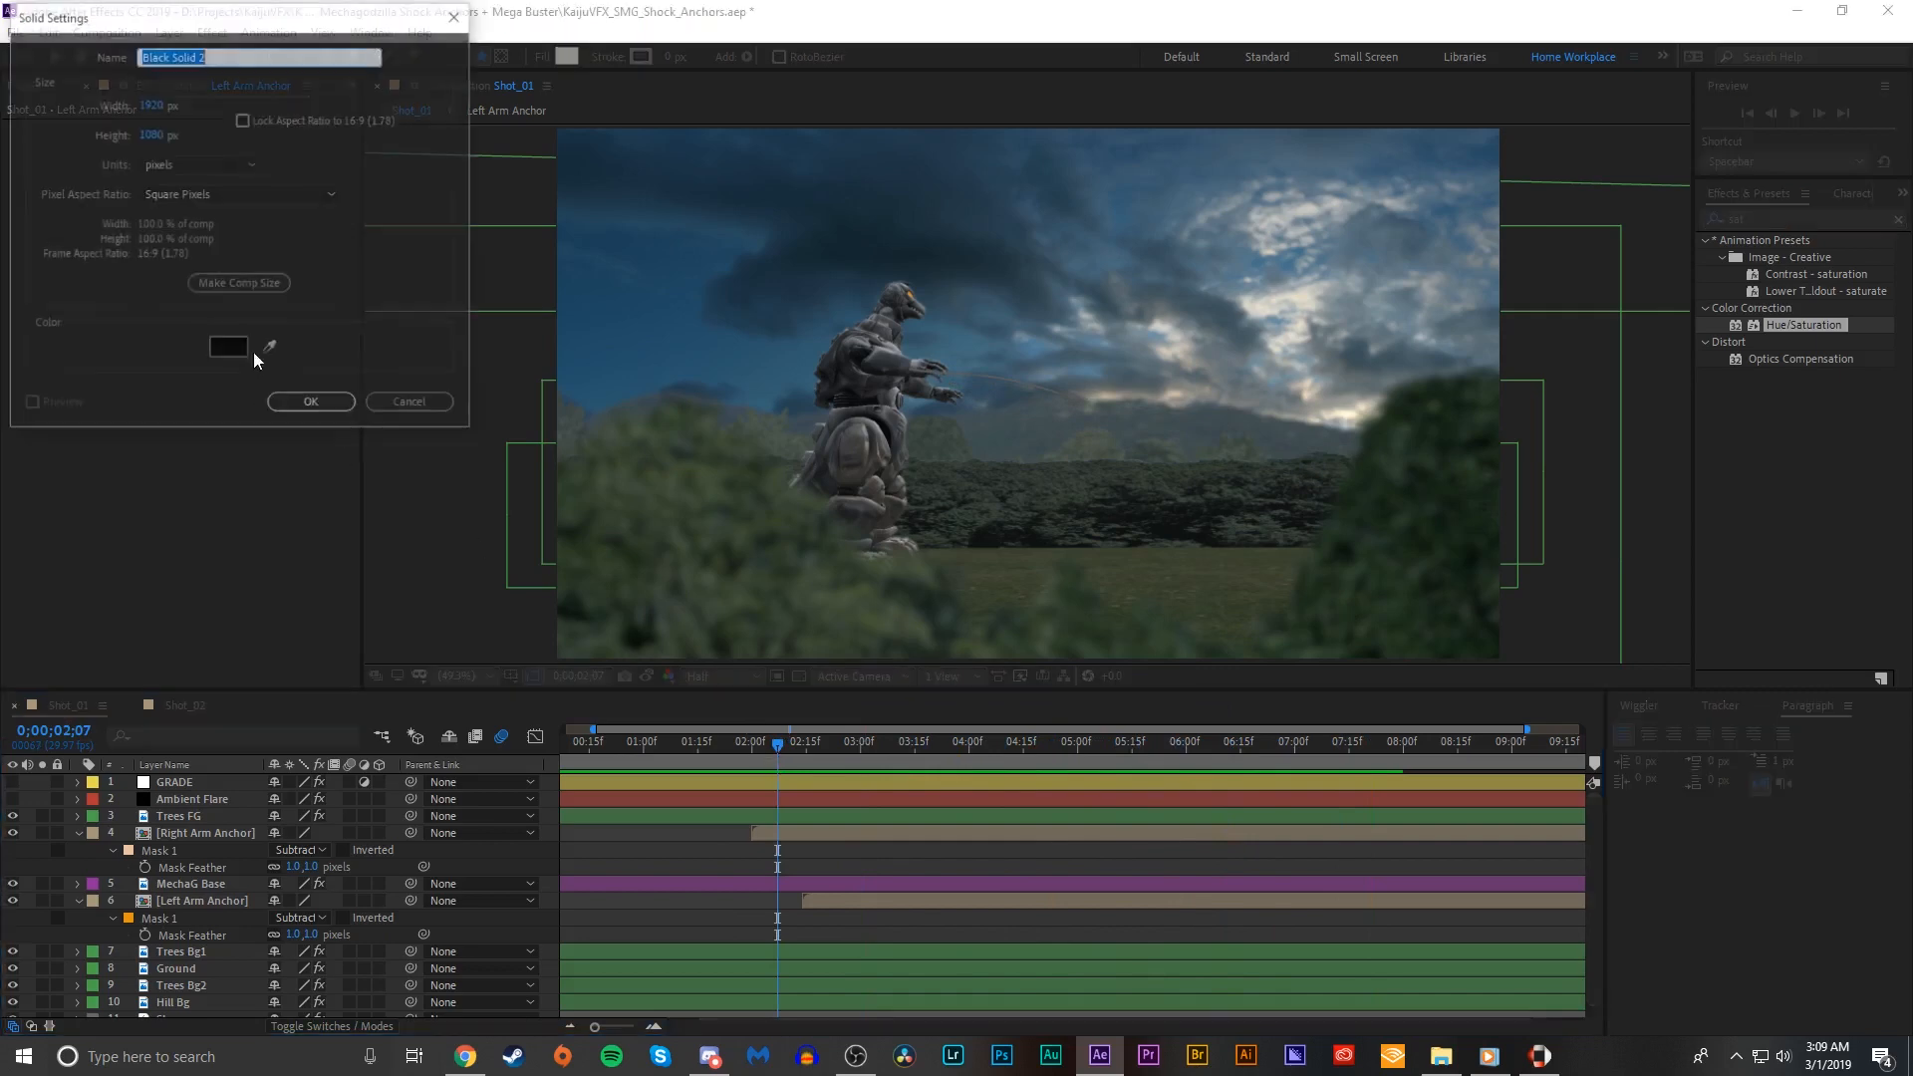
pyautogui.write('Lightning Bolt')
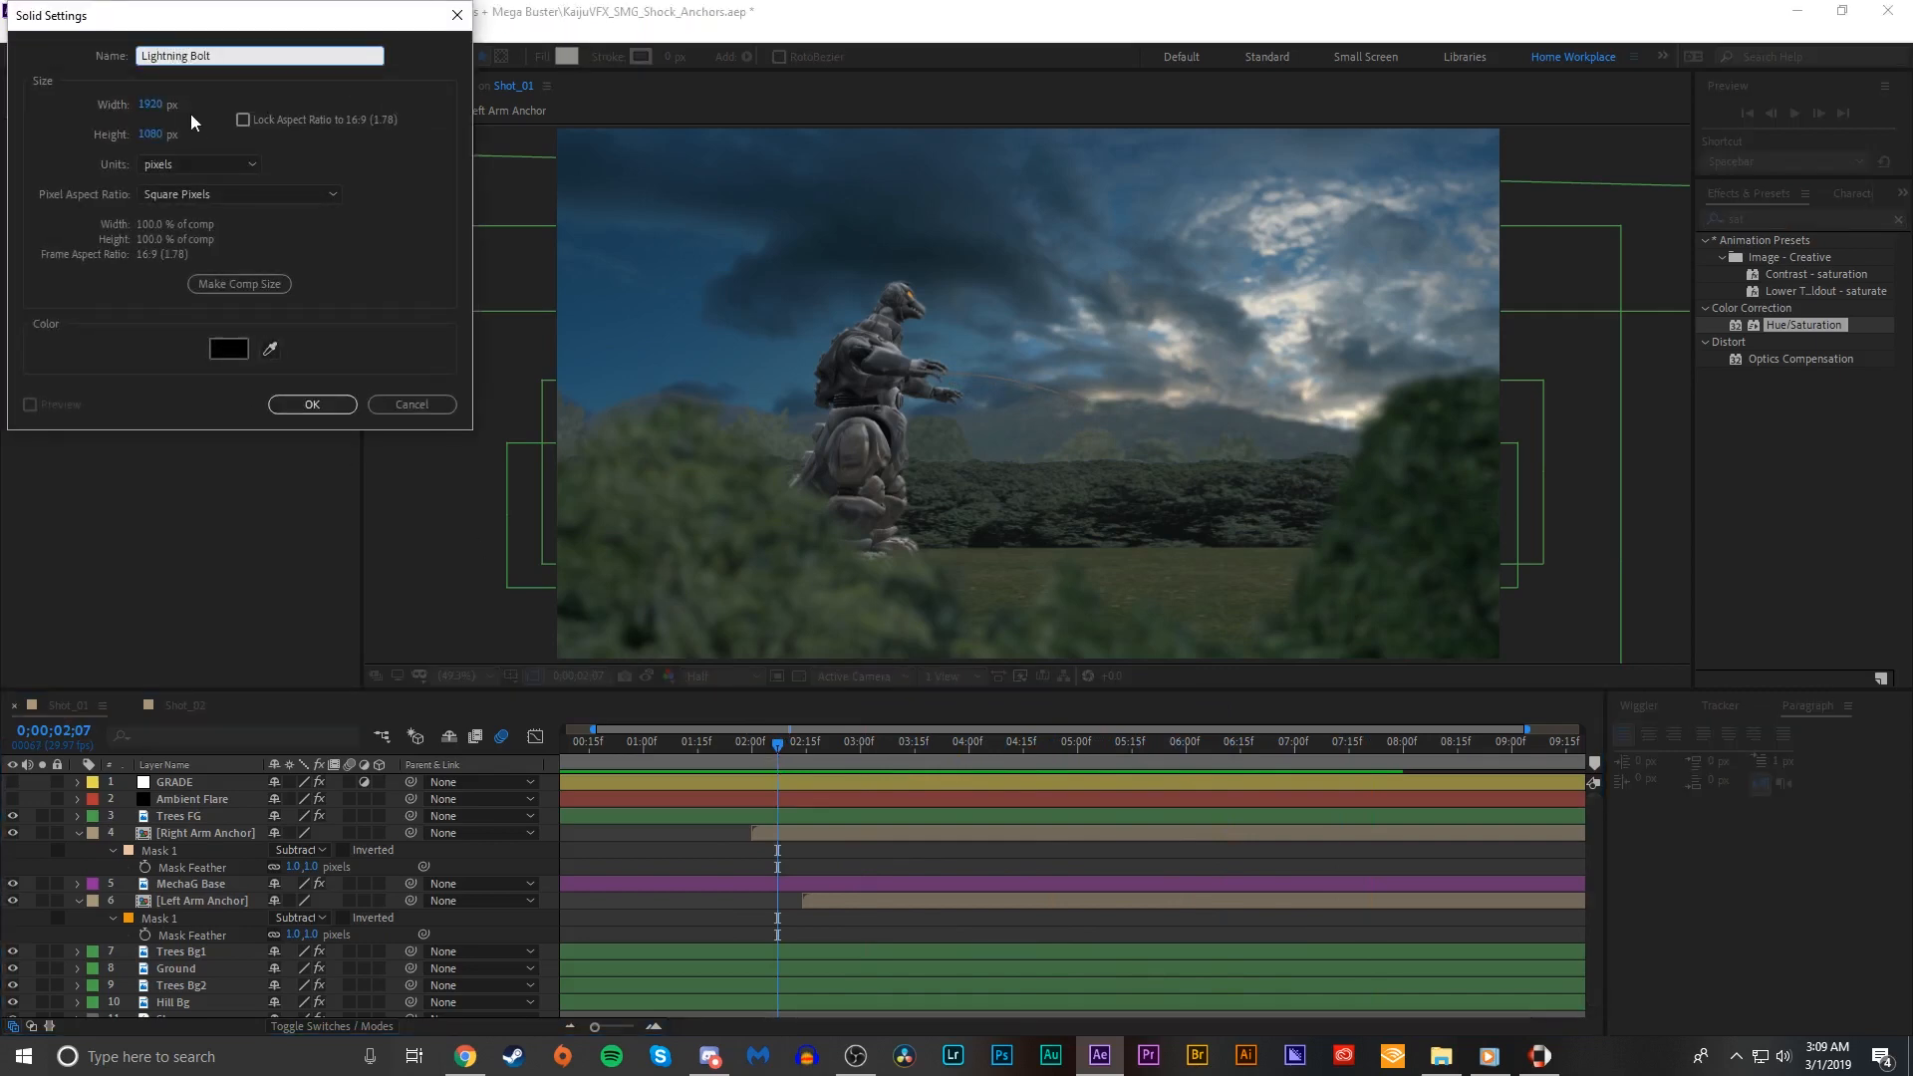
pyautogui.press('Return')
pyautogui.click(1820, 220)
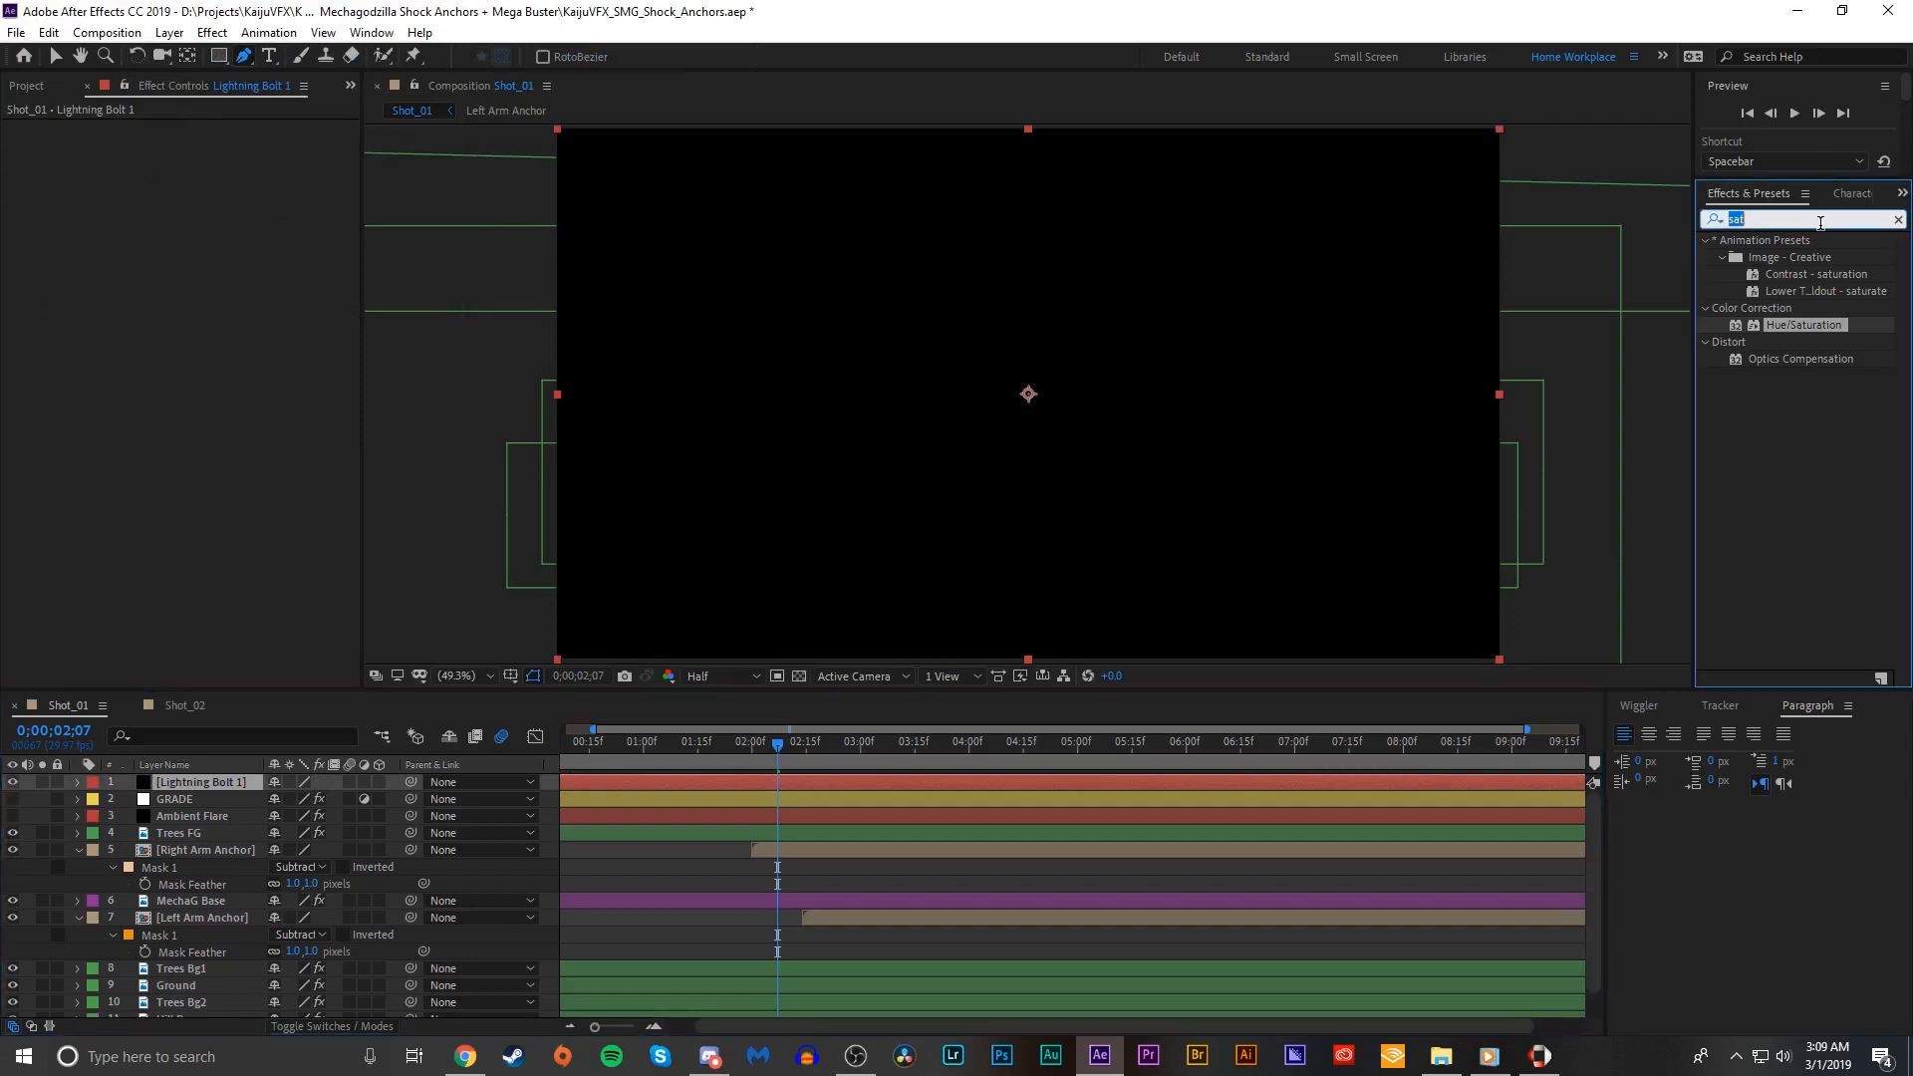
pyautogui.write('adva')
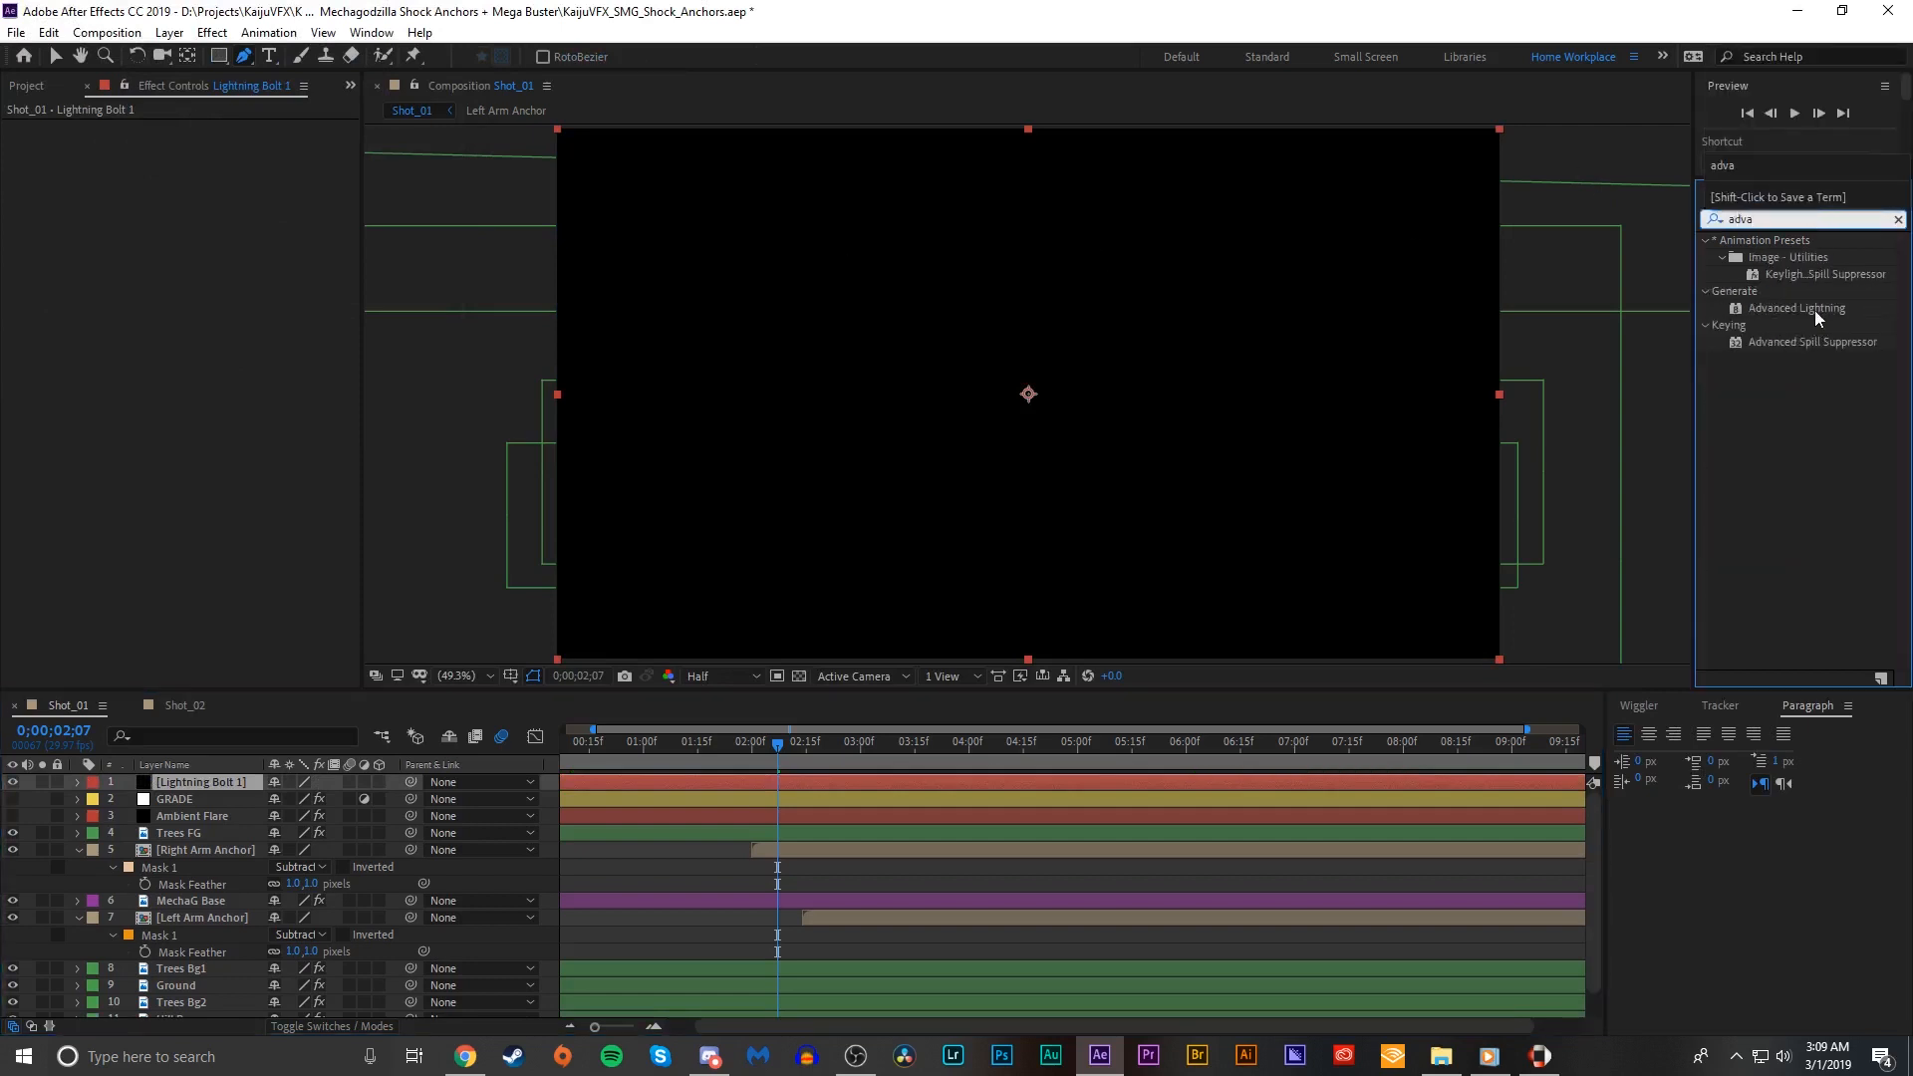
pyautogui.doubleClick(1815, 309)
# Step: Set the lightning type to Strike, with its origin at the right hand and its direction point out near the wire
pyautogui.moveTo(980, 156); pyautogui.dragTo(934, 368)
pyautogui.click(309, 146)
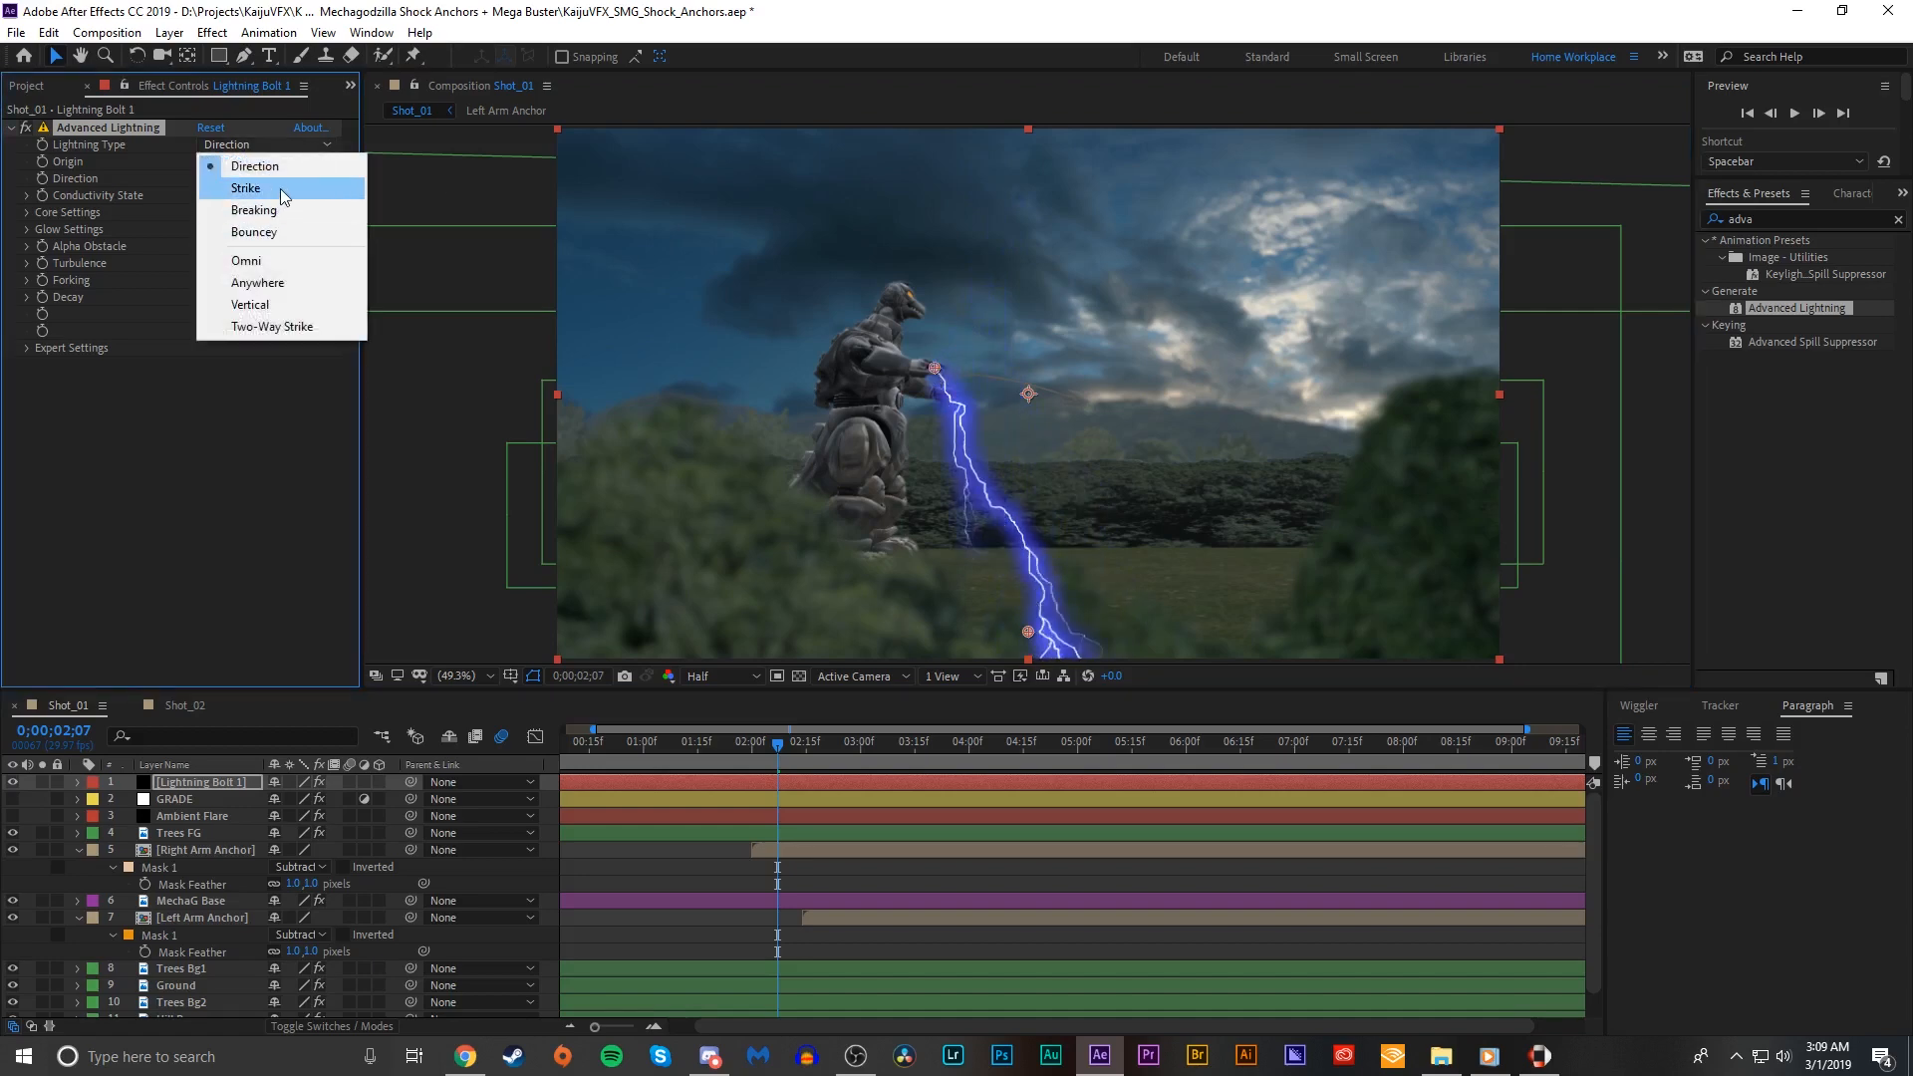
pyautogui.click(281, 189)
pyautogui.moveTo(1028, 631); pyautogui.dragTo(1048, 402)
# Step: Trim Lightning Bolt 1 to start at 0;00;04;03 and place the layer below Trees FG
pyautogui.click(915, 749)
pyautogui.moveTo(970, 749)
pyautogui.mouseDown()
pyautogui.moveTo(1018, 749)
pyautogui.moveTo(827, 747)
pyautogui.moveTo(981, 742)
pyautogui.mouseUp()
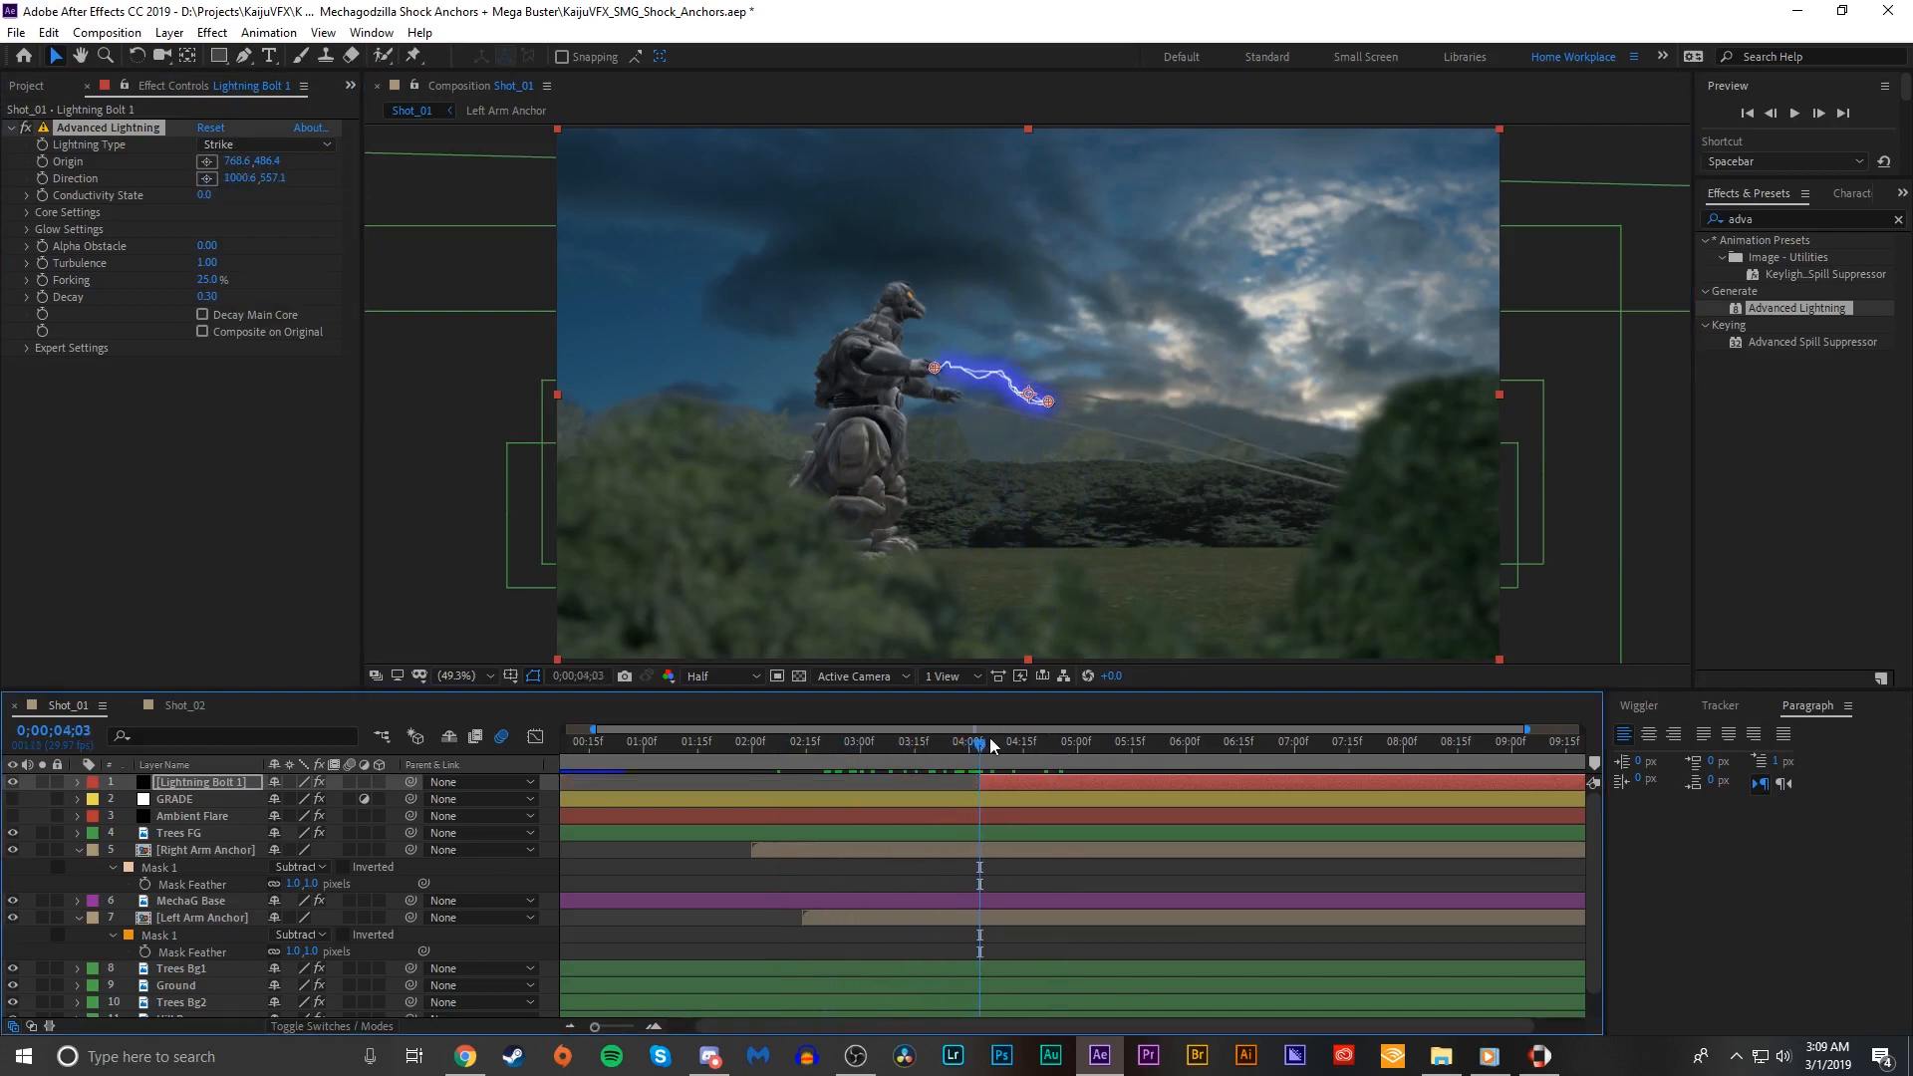
pyautogui.press('/')
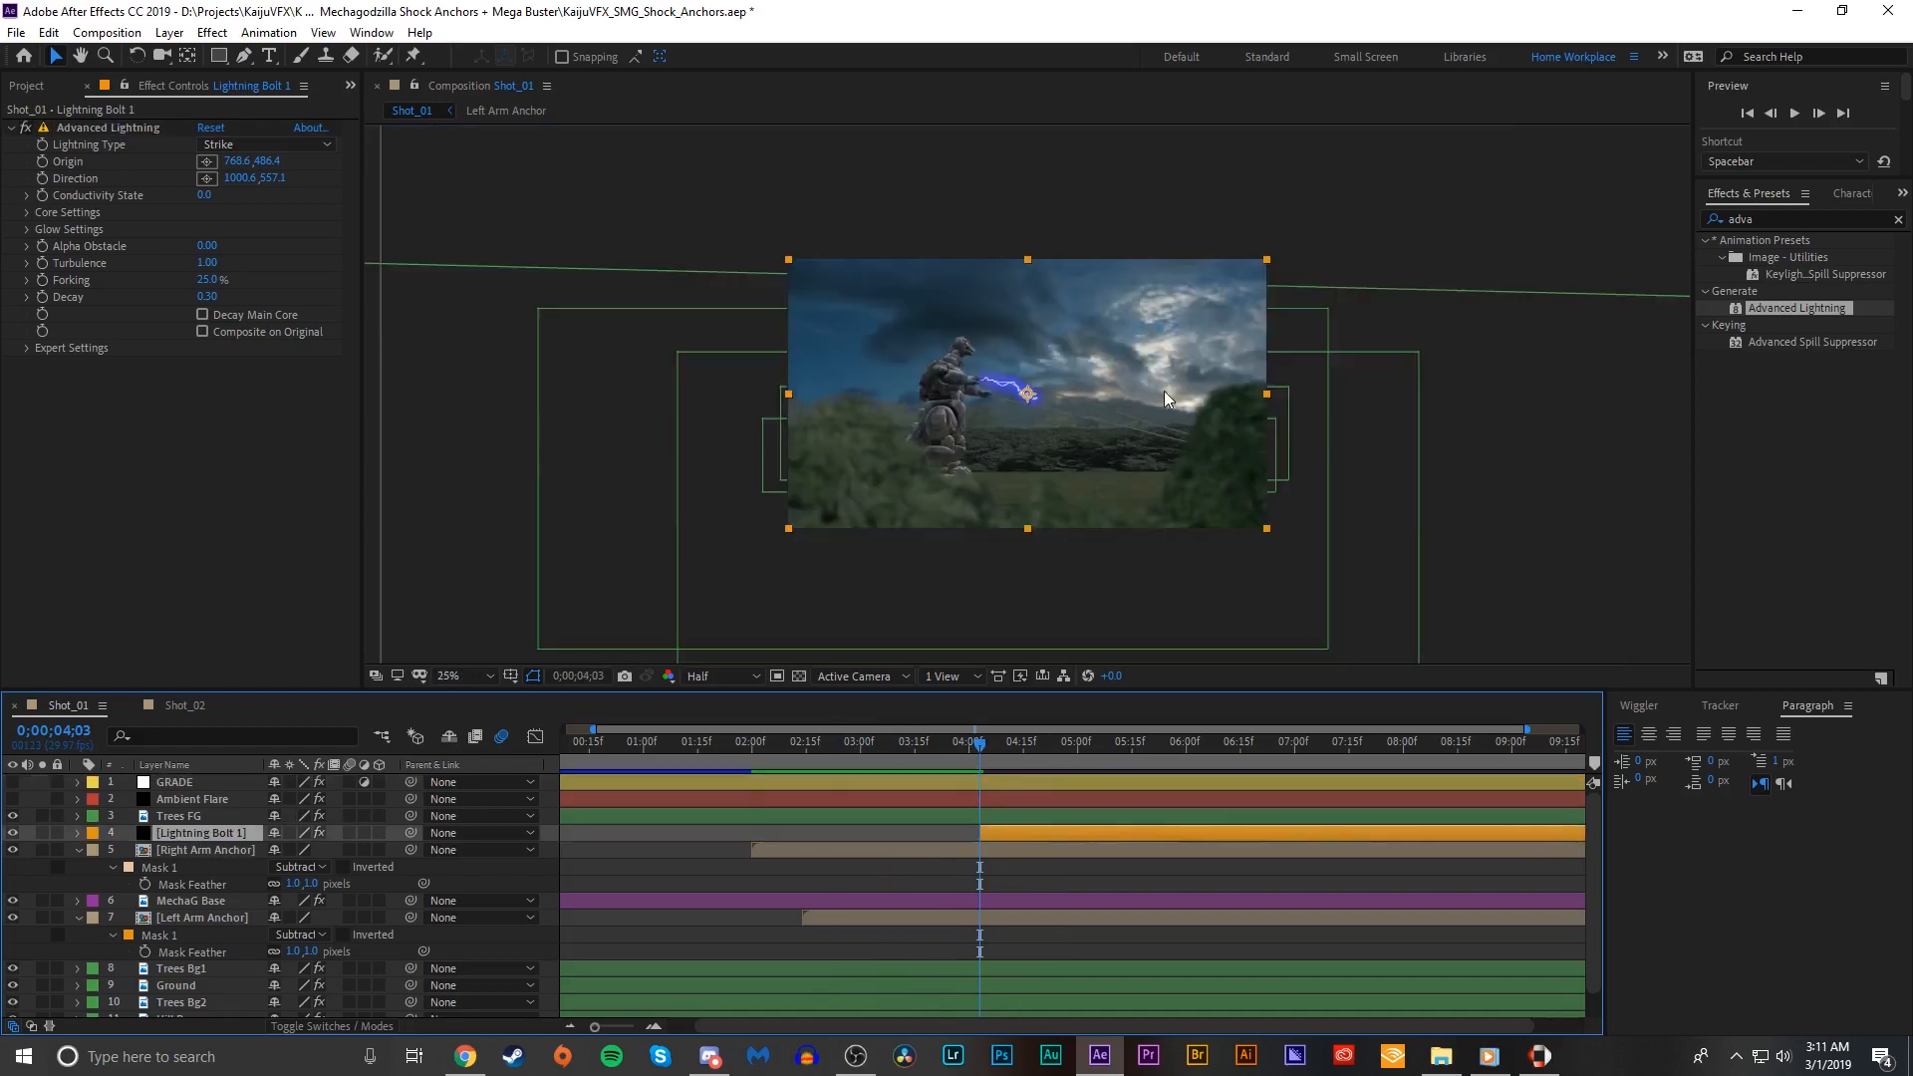
# Step: Set the lightning's Glow Opacity to 0%
pyautogui.scroll(5, 1164, 391)
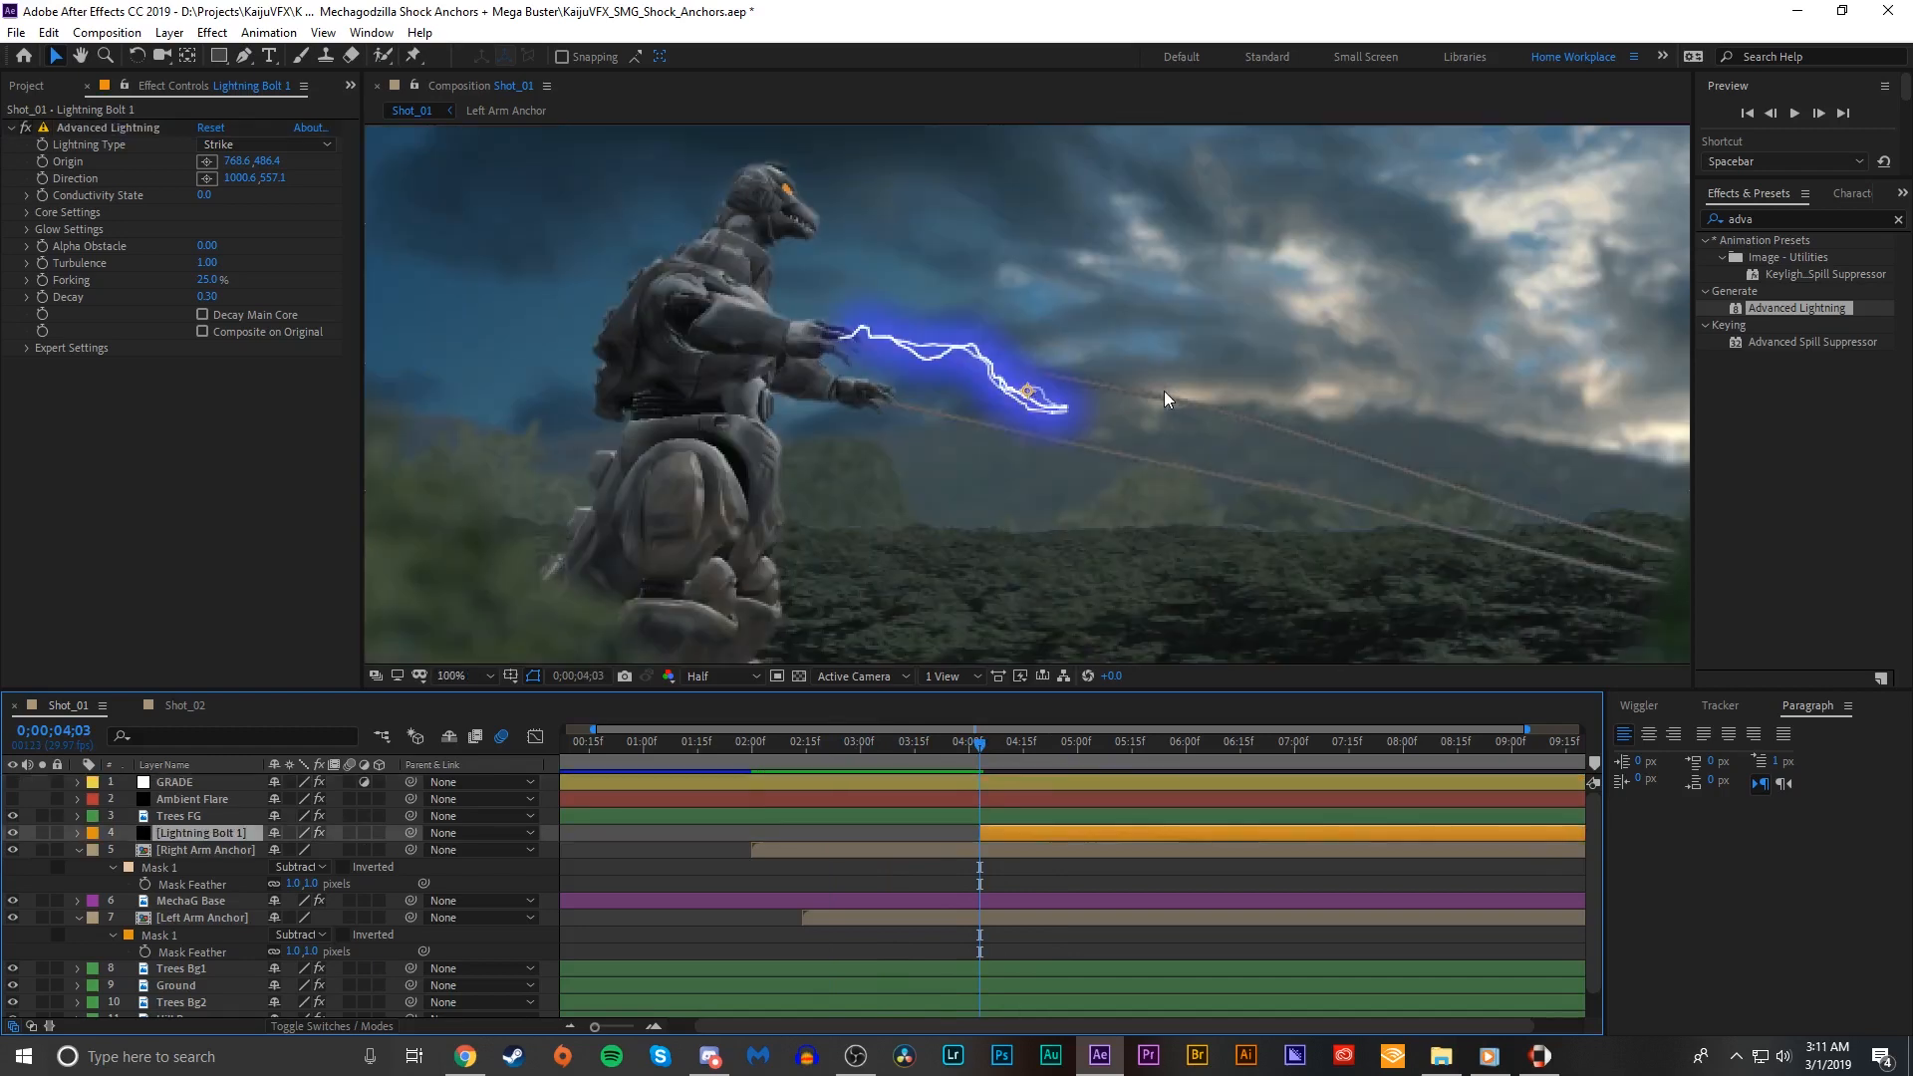
pyautogui.click(27, 231)
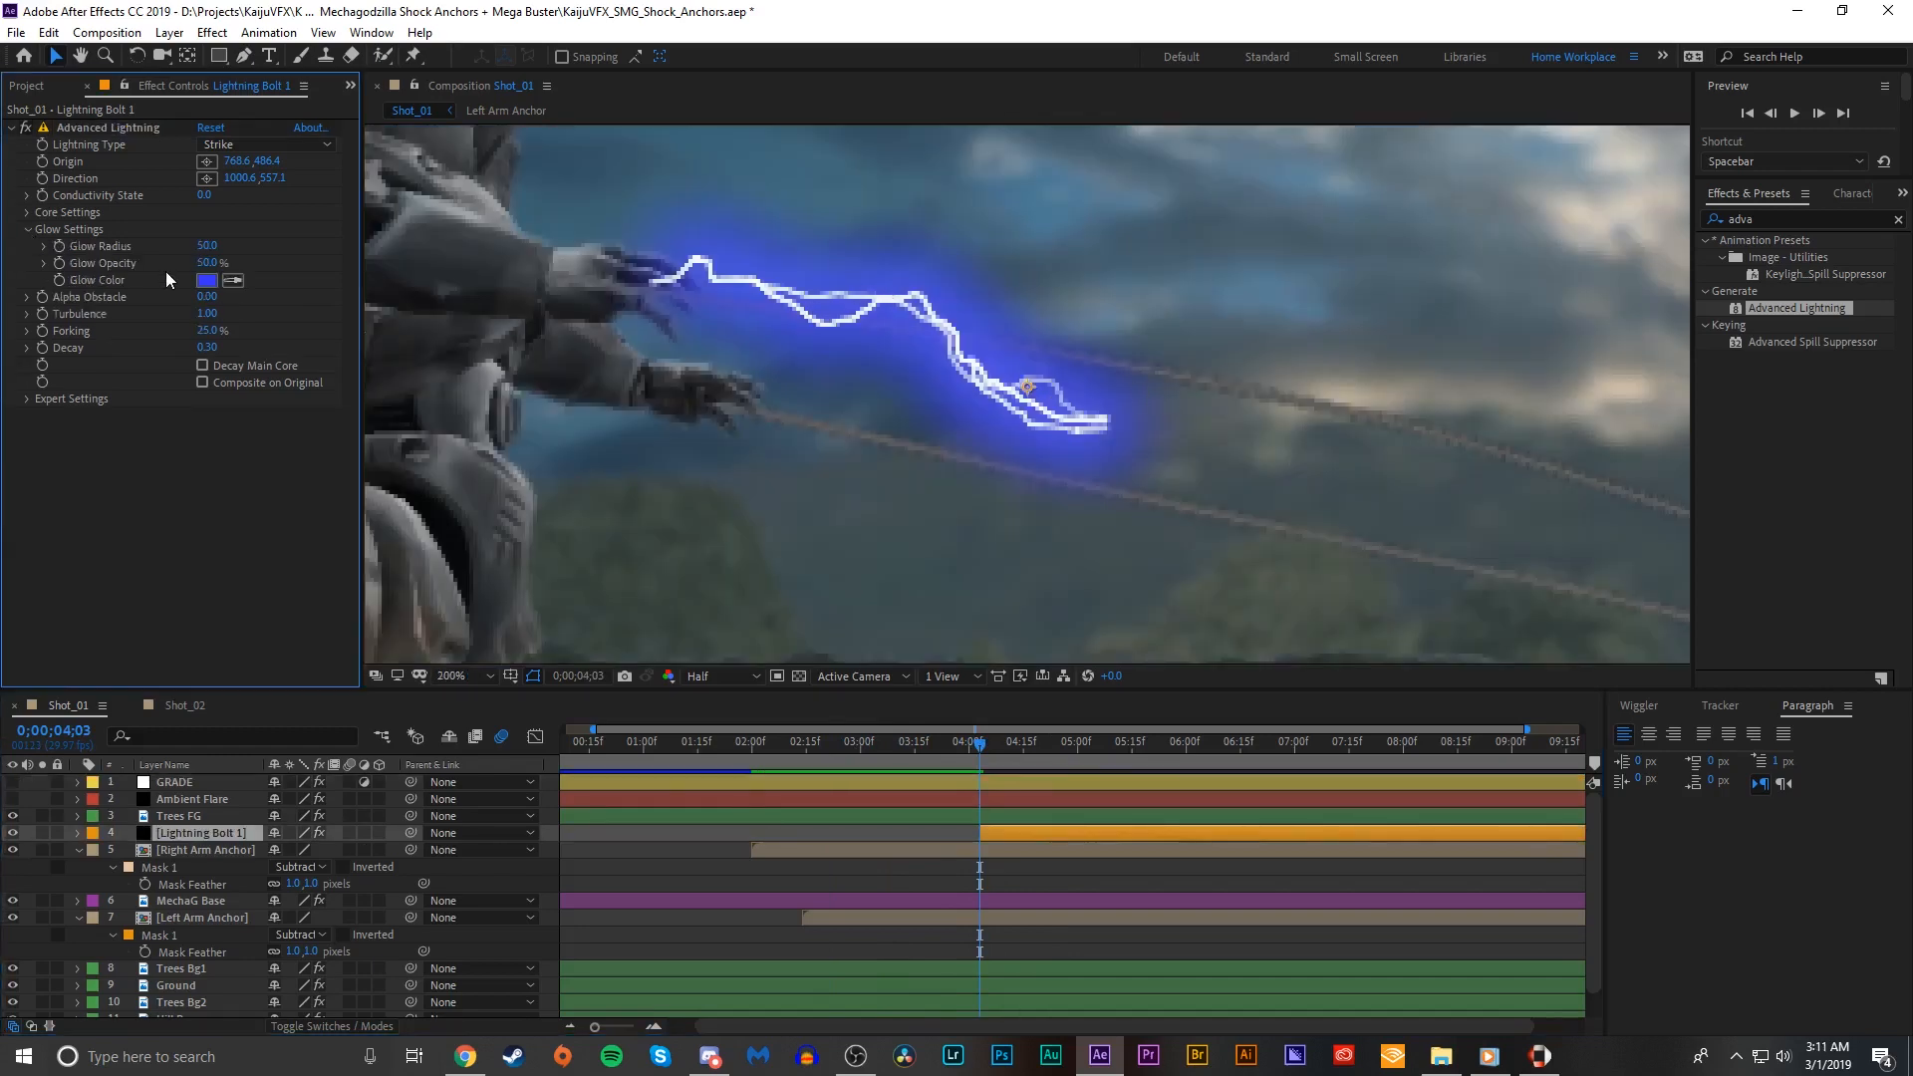
pyautogui.moveTo(199, 261); pyautogui.dragTo(104, 265)
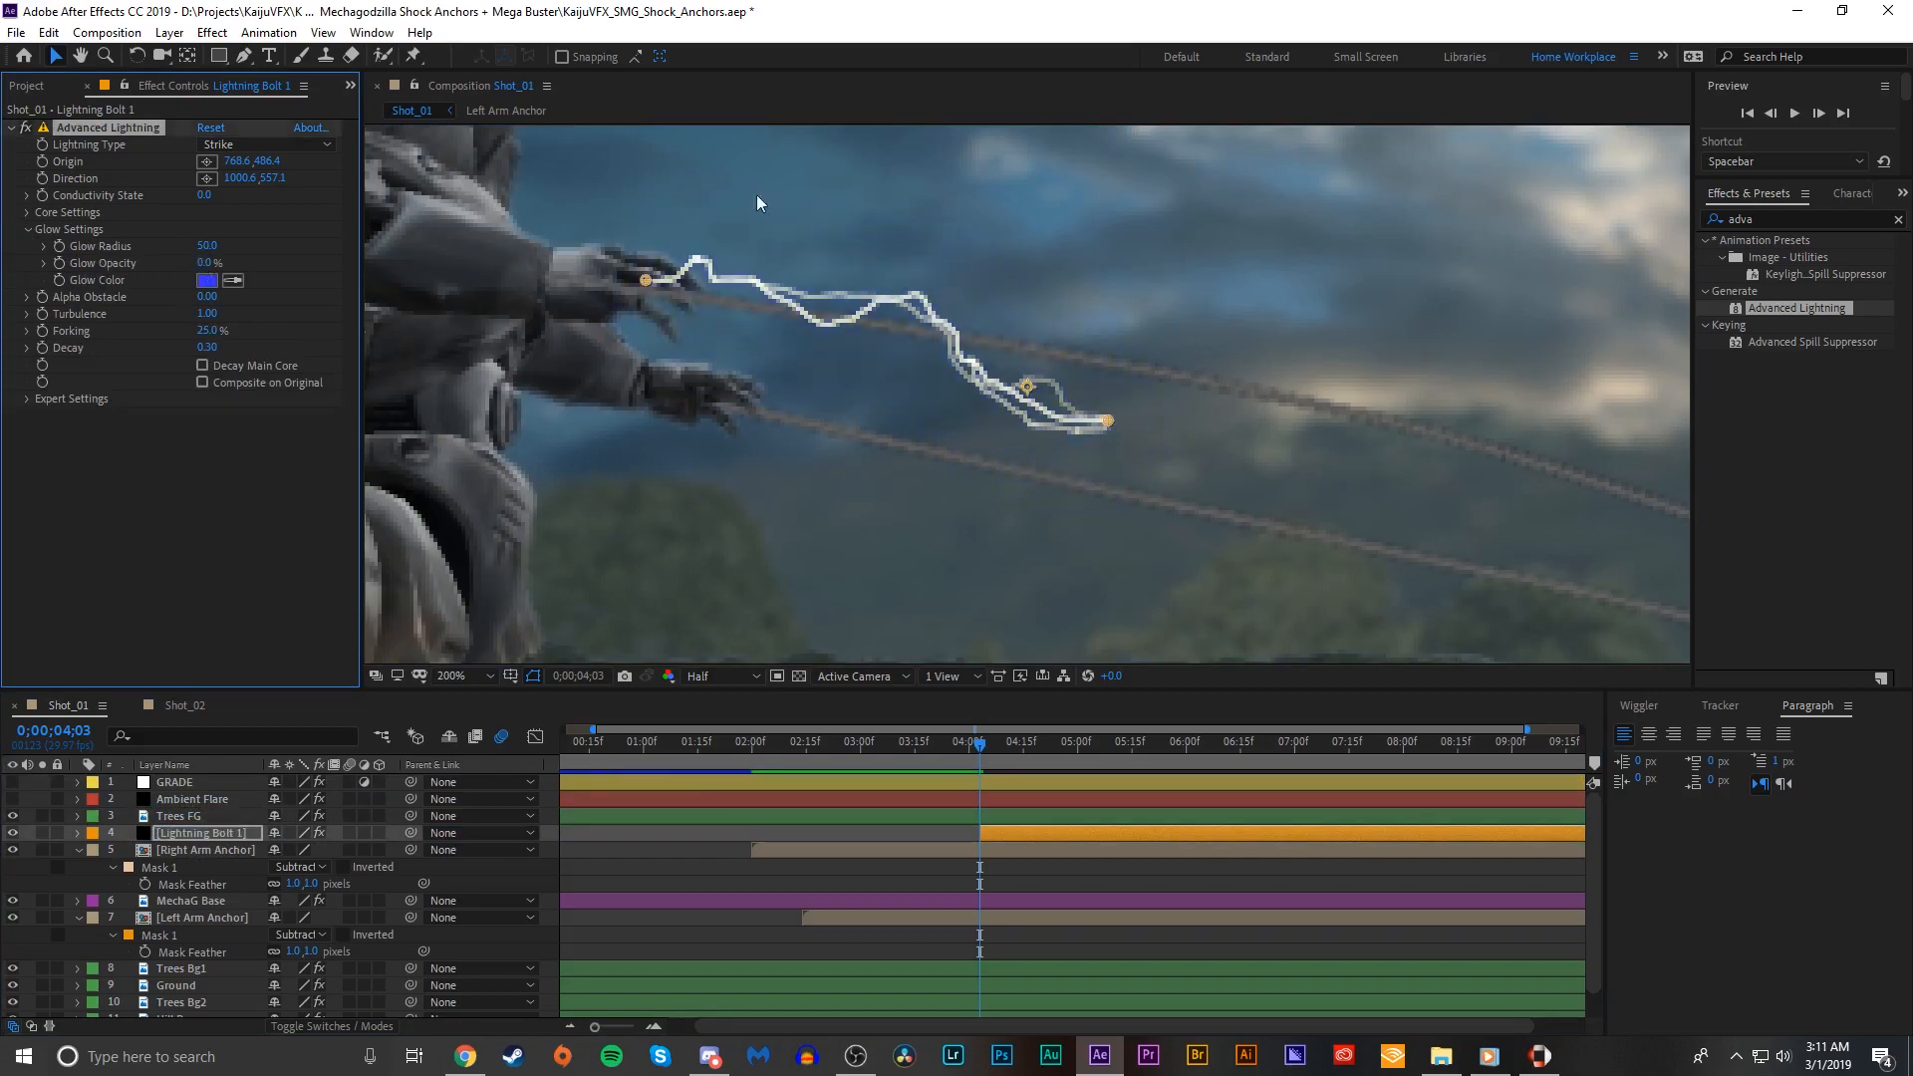
# Step: Align the bolt with the right wire by placing its origin at about 794.8, 493.4 and direction point at about 1089.1, 544.1
pyautogui.scroll(-2, 982, 326)
pyautogui.scroll(2, 982, 327)
pyautogui.moveTo(1112, 420); pyautogui.dragTo(1138, 369)
pyautogui.moveTo(642, 277); pyautogui.dragTo(721, 301)
pyautogui.moveTo(1134, 369); pyautogui.dragTo(1281, 391)
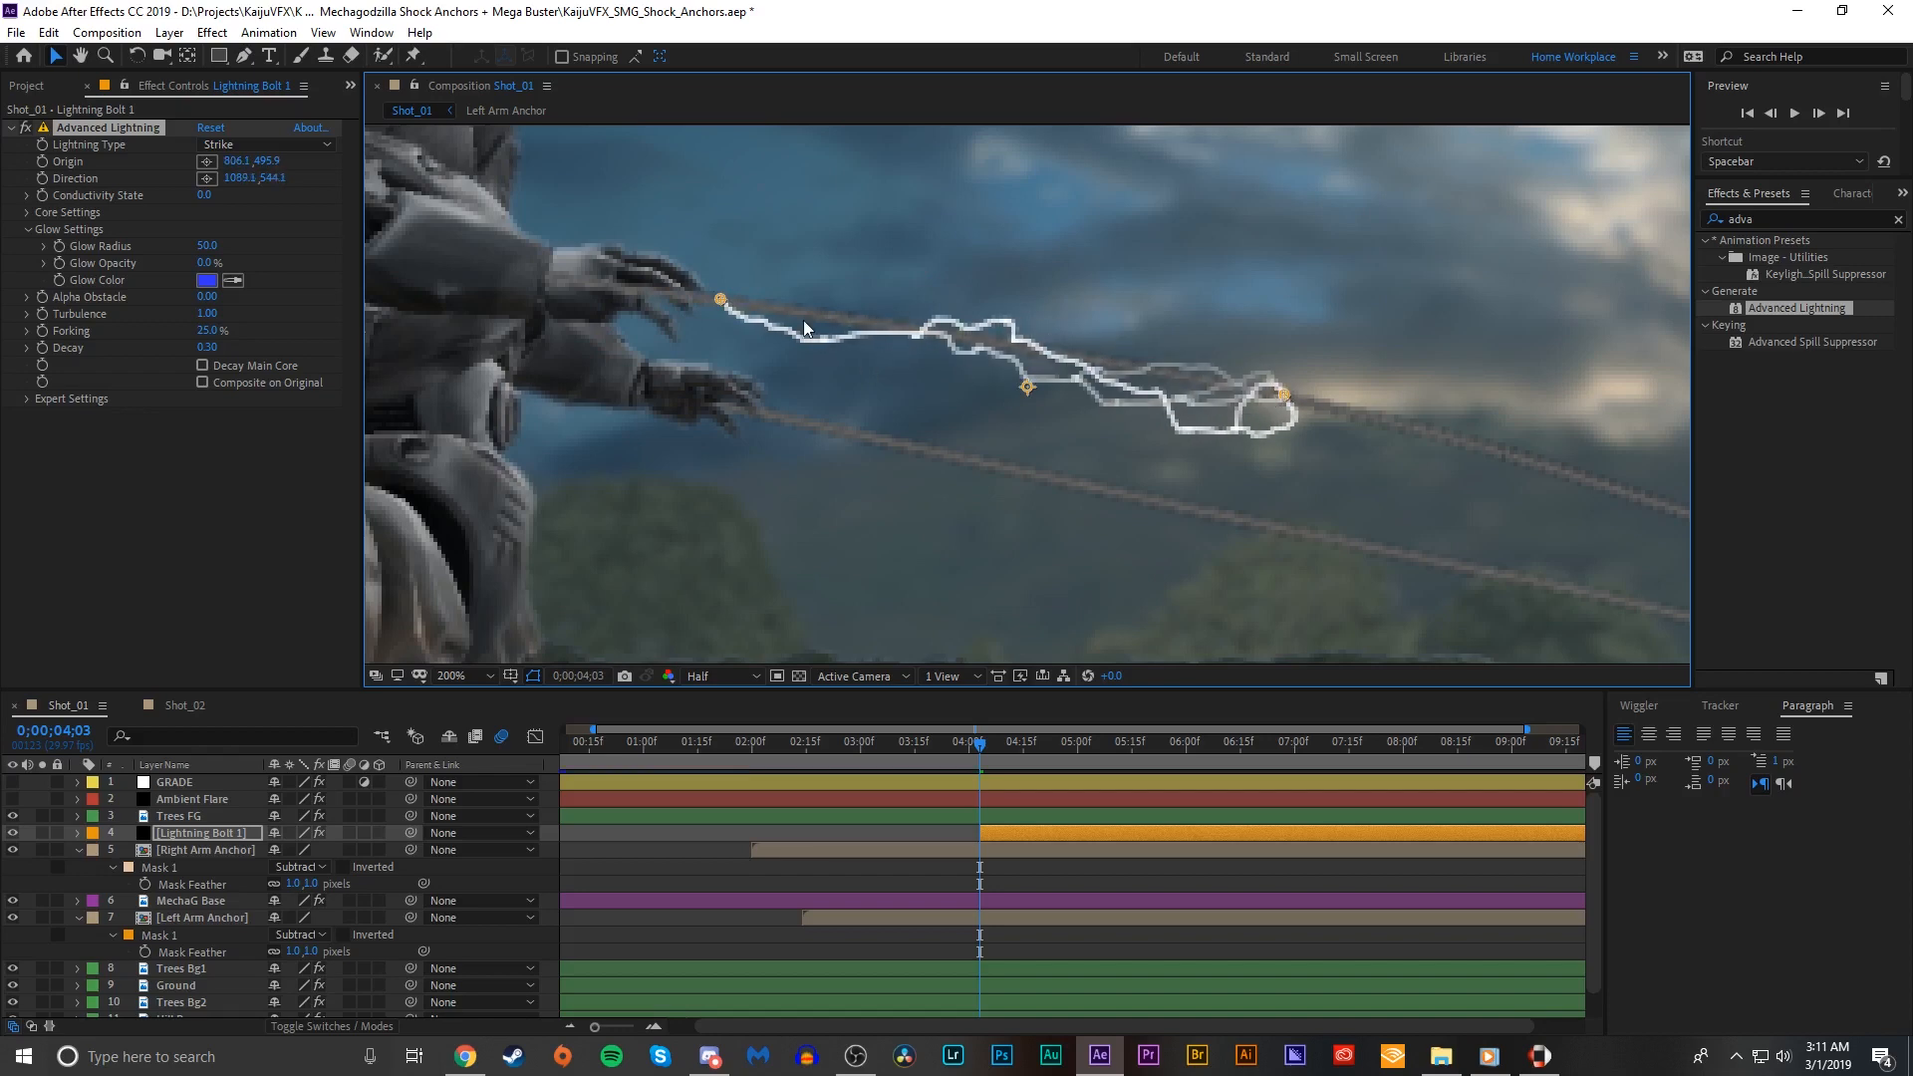
pyautogui.moveTo(730, 297)
pyautogui.mouseDown()
pyautogui.moveTo(753, 301)
pyautogui.moveTo(668, 283)
pyautogui.moveTo(699, 289)
pyautogui.mouseUp()
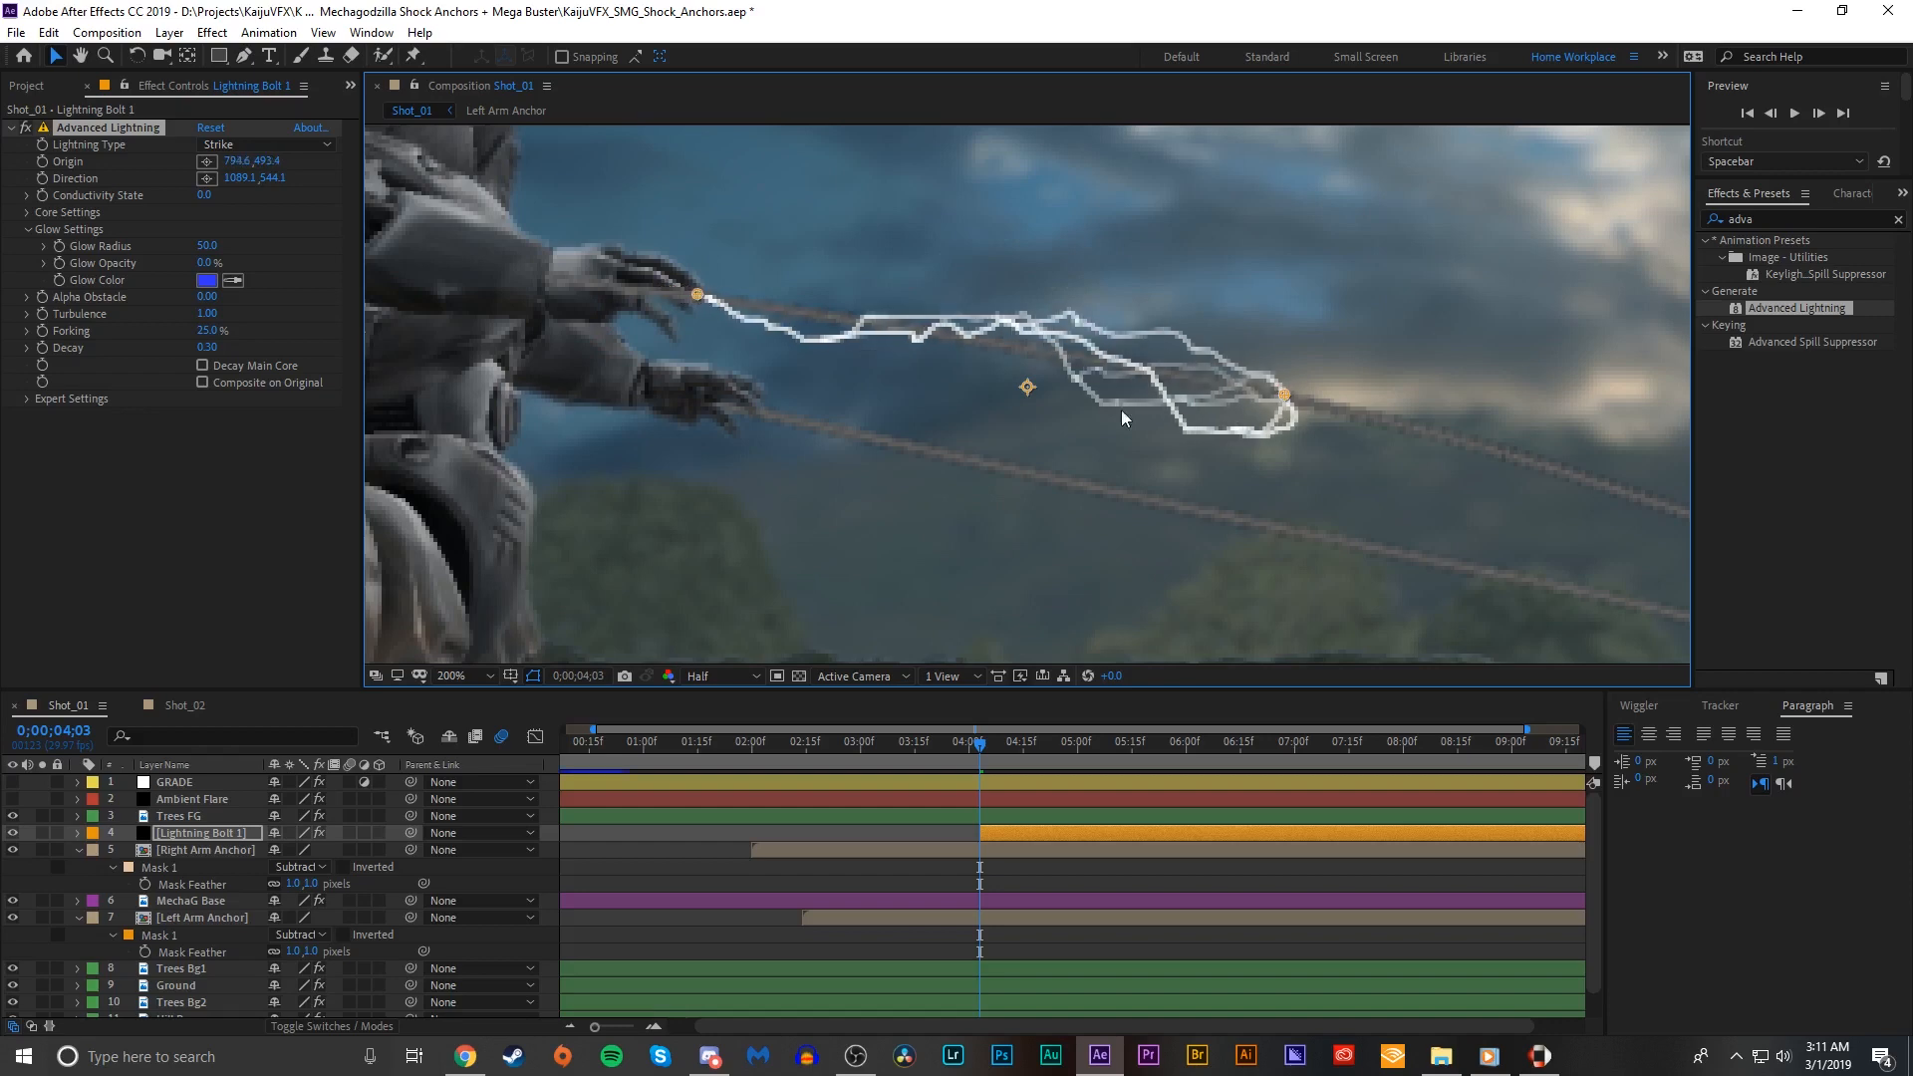
pyautogui.scroll(-3, 1158, 420)
pyautogui.scroll(3, 1158, 420)
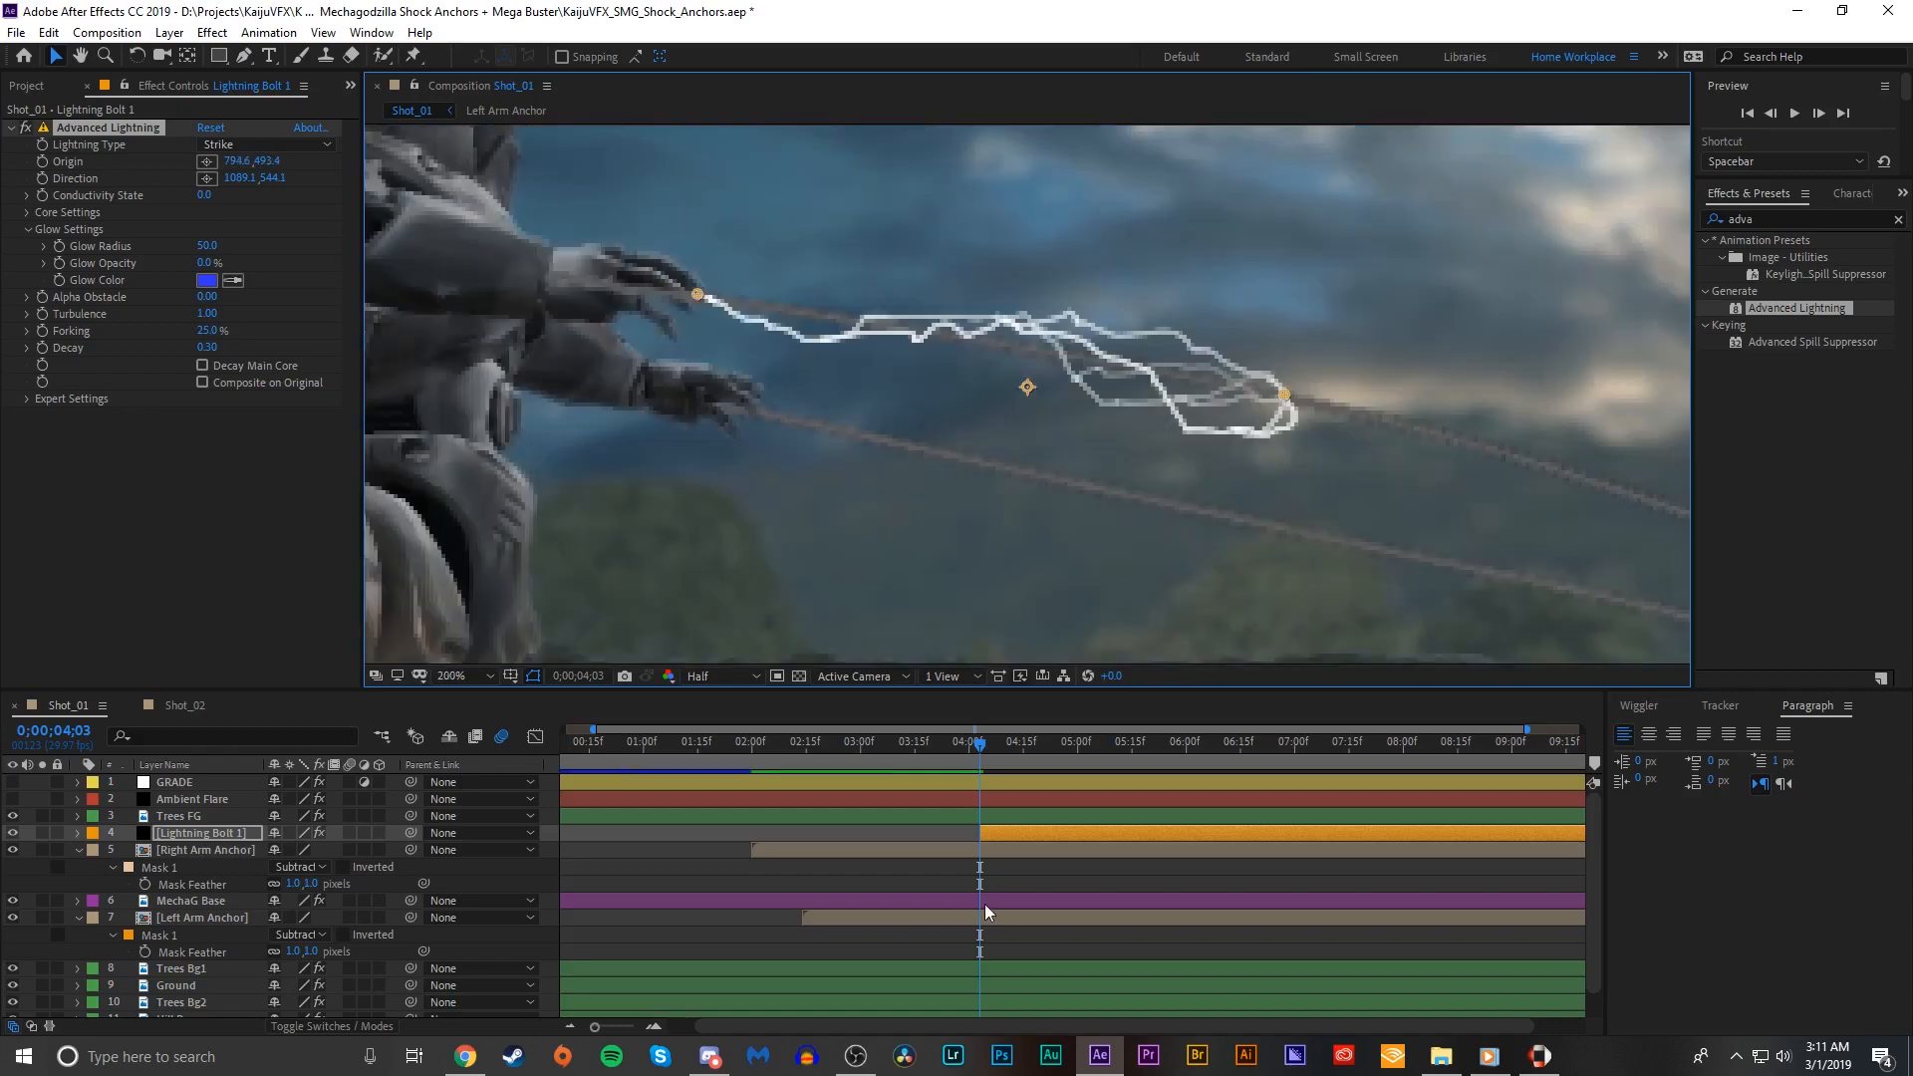
# Step: Set the lightning's Core Opacity to 100% and its Core Radius to 0.9
pyautogui.click(1013, 877)
pyautogui.scroll(-3, 1062, 342)
pyautogui.scroll(3, 1083, 411)
pyautogui.scroll(1, 1083, 410)
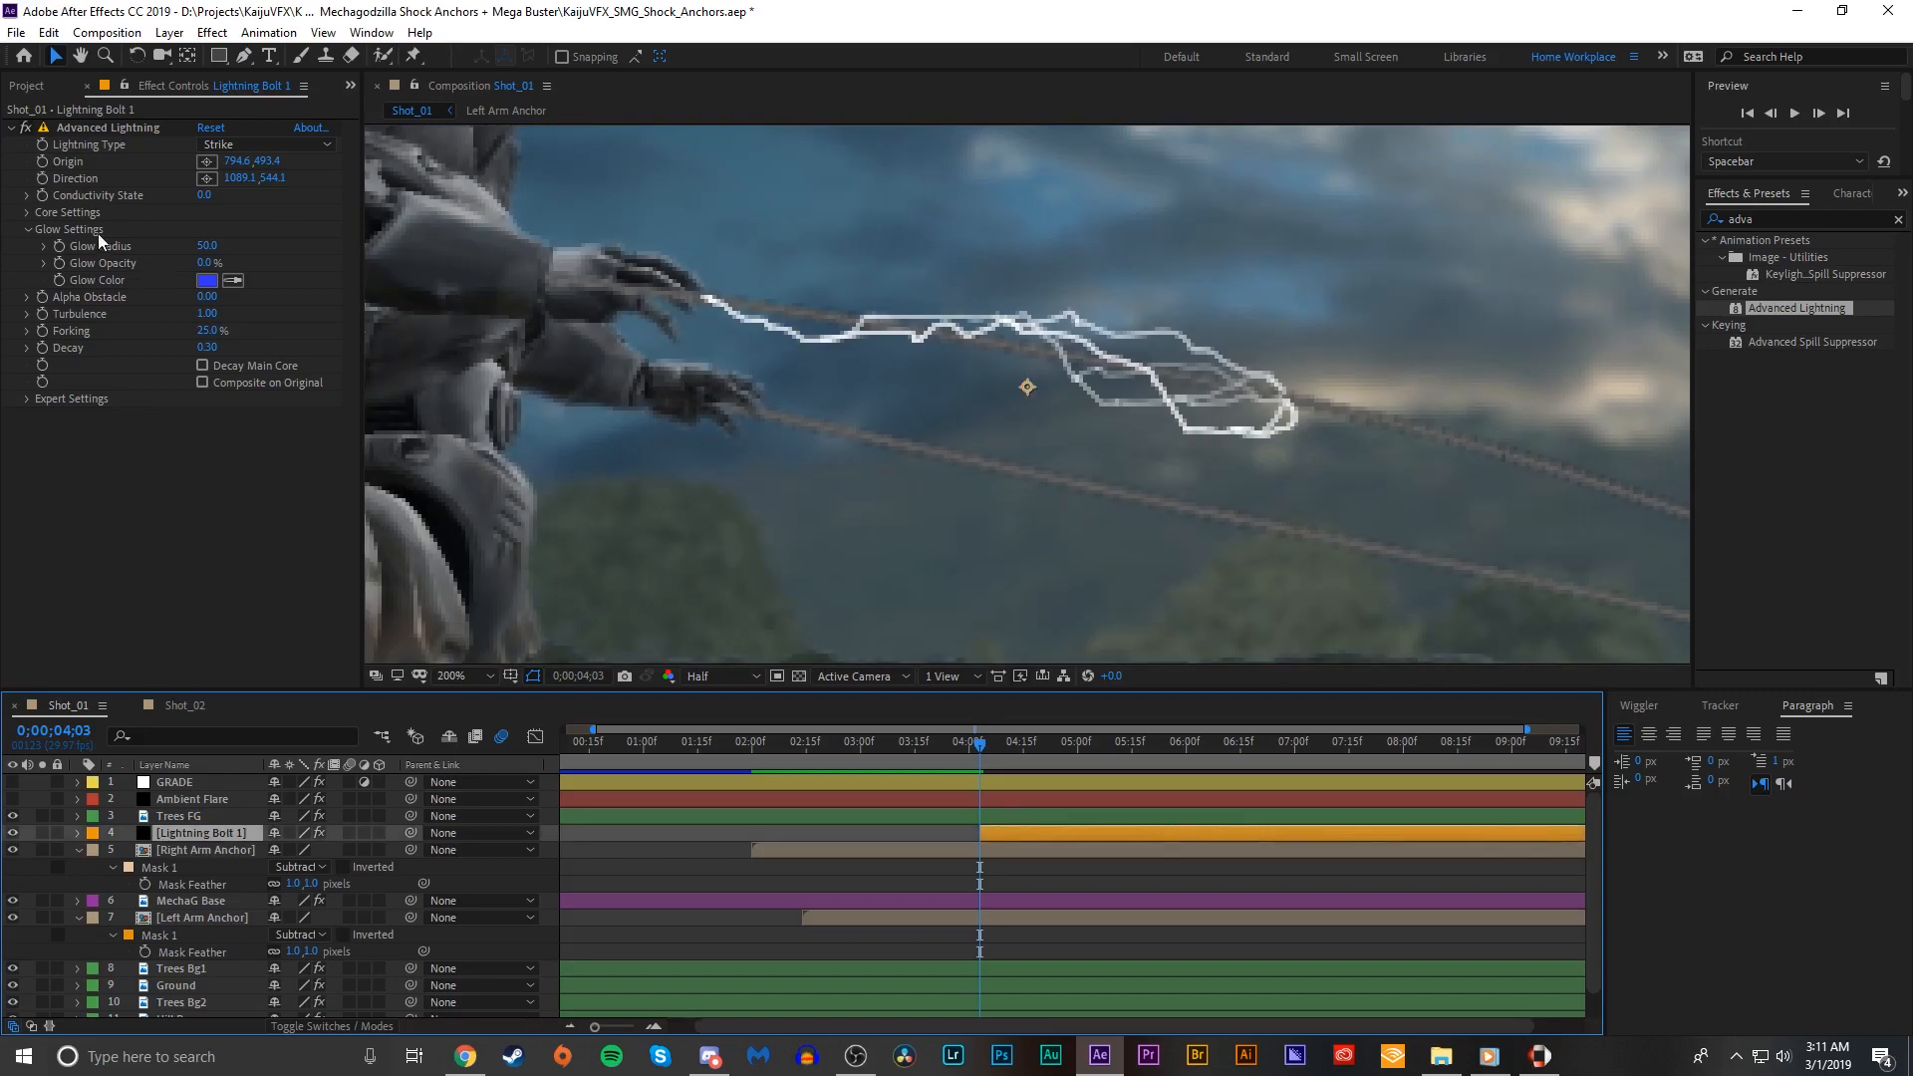
pyautogui.click(27, 212)
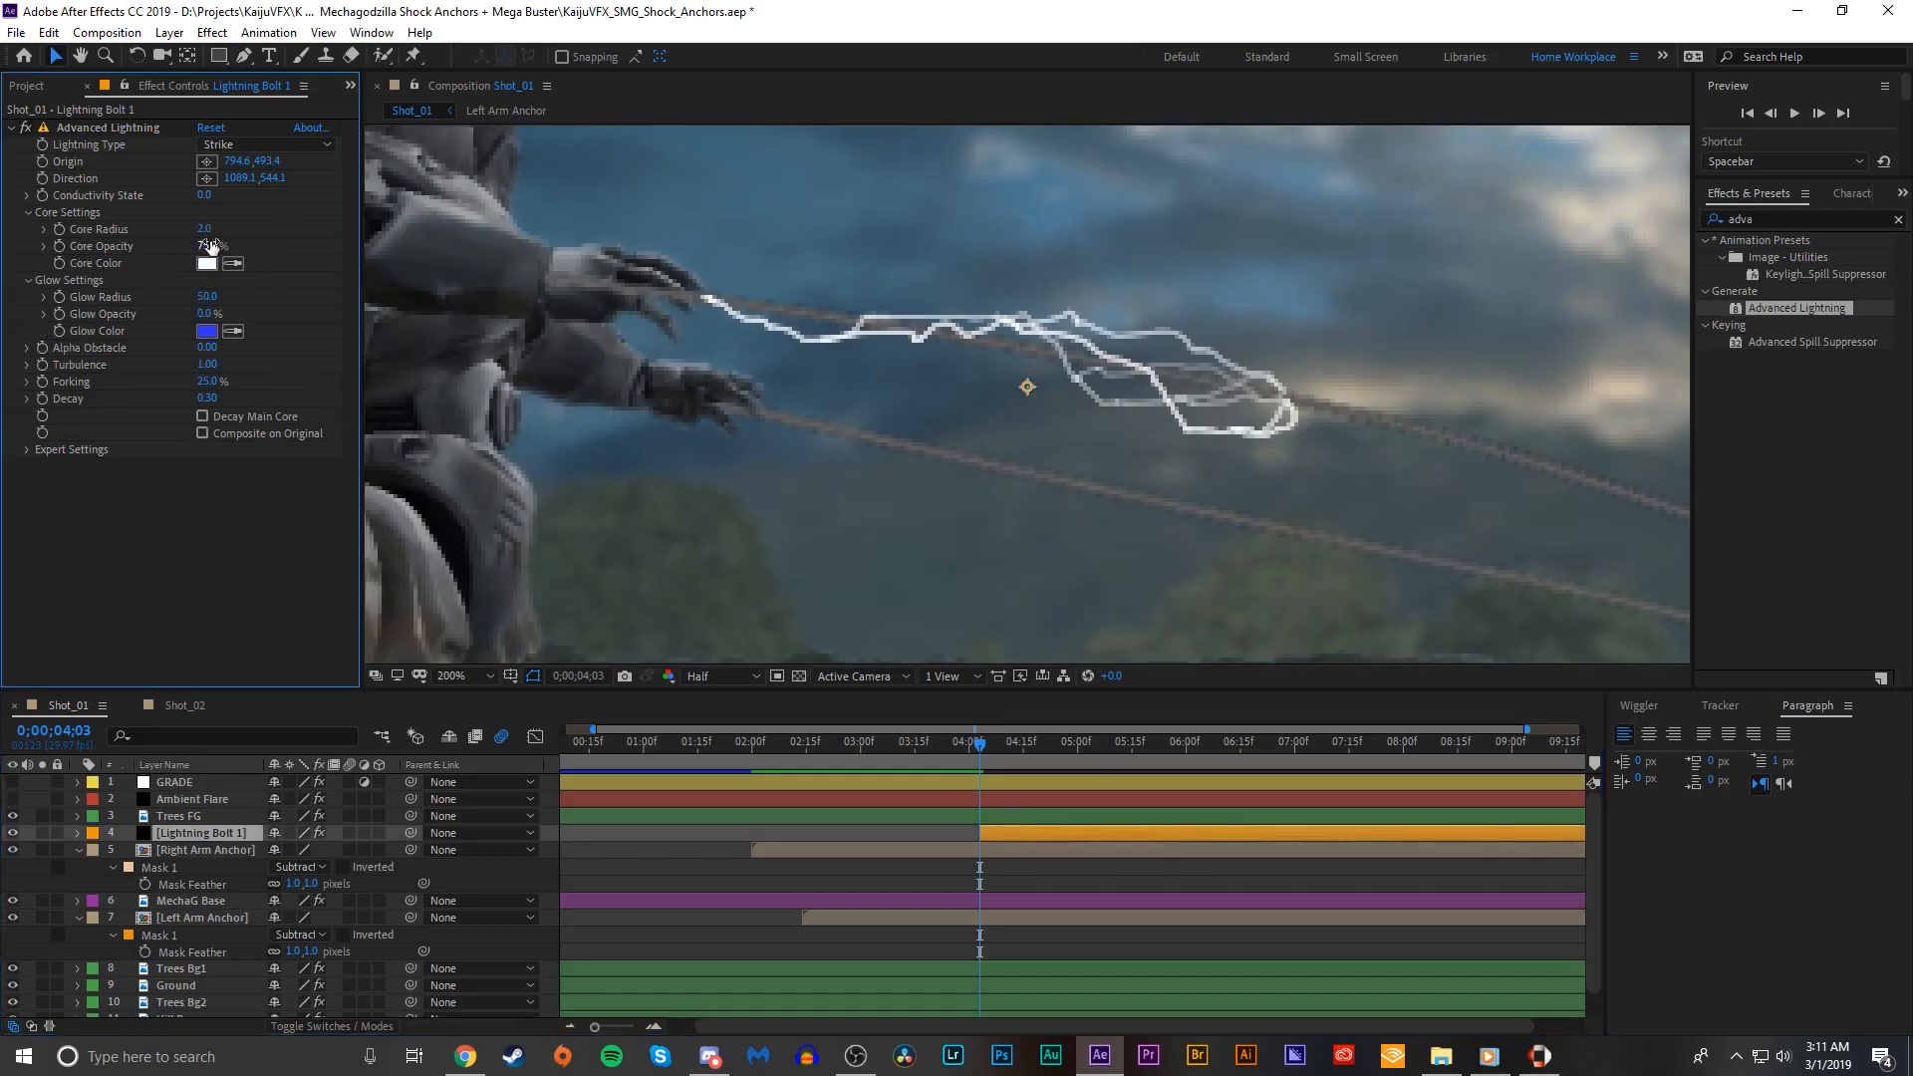
pyautogui.moveTo(210, 245); pyautogui.dragTo(1627, 172)
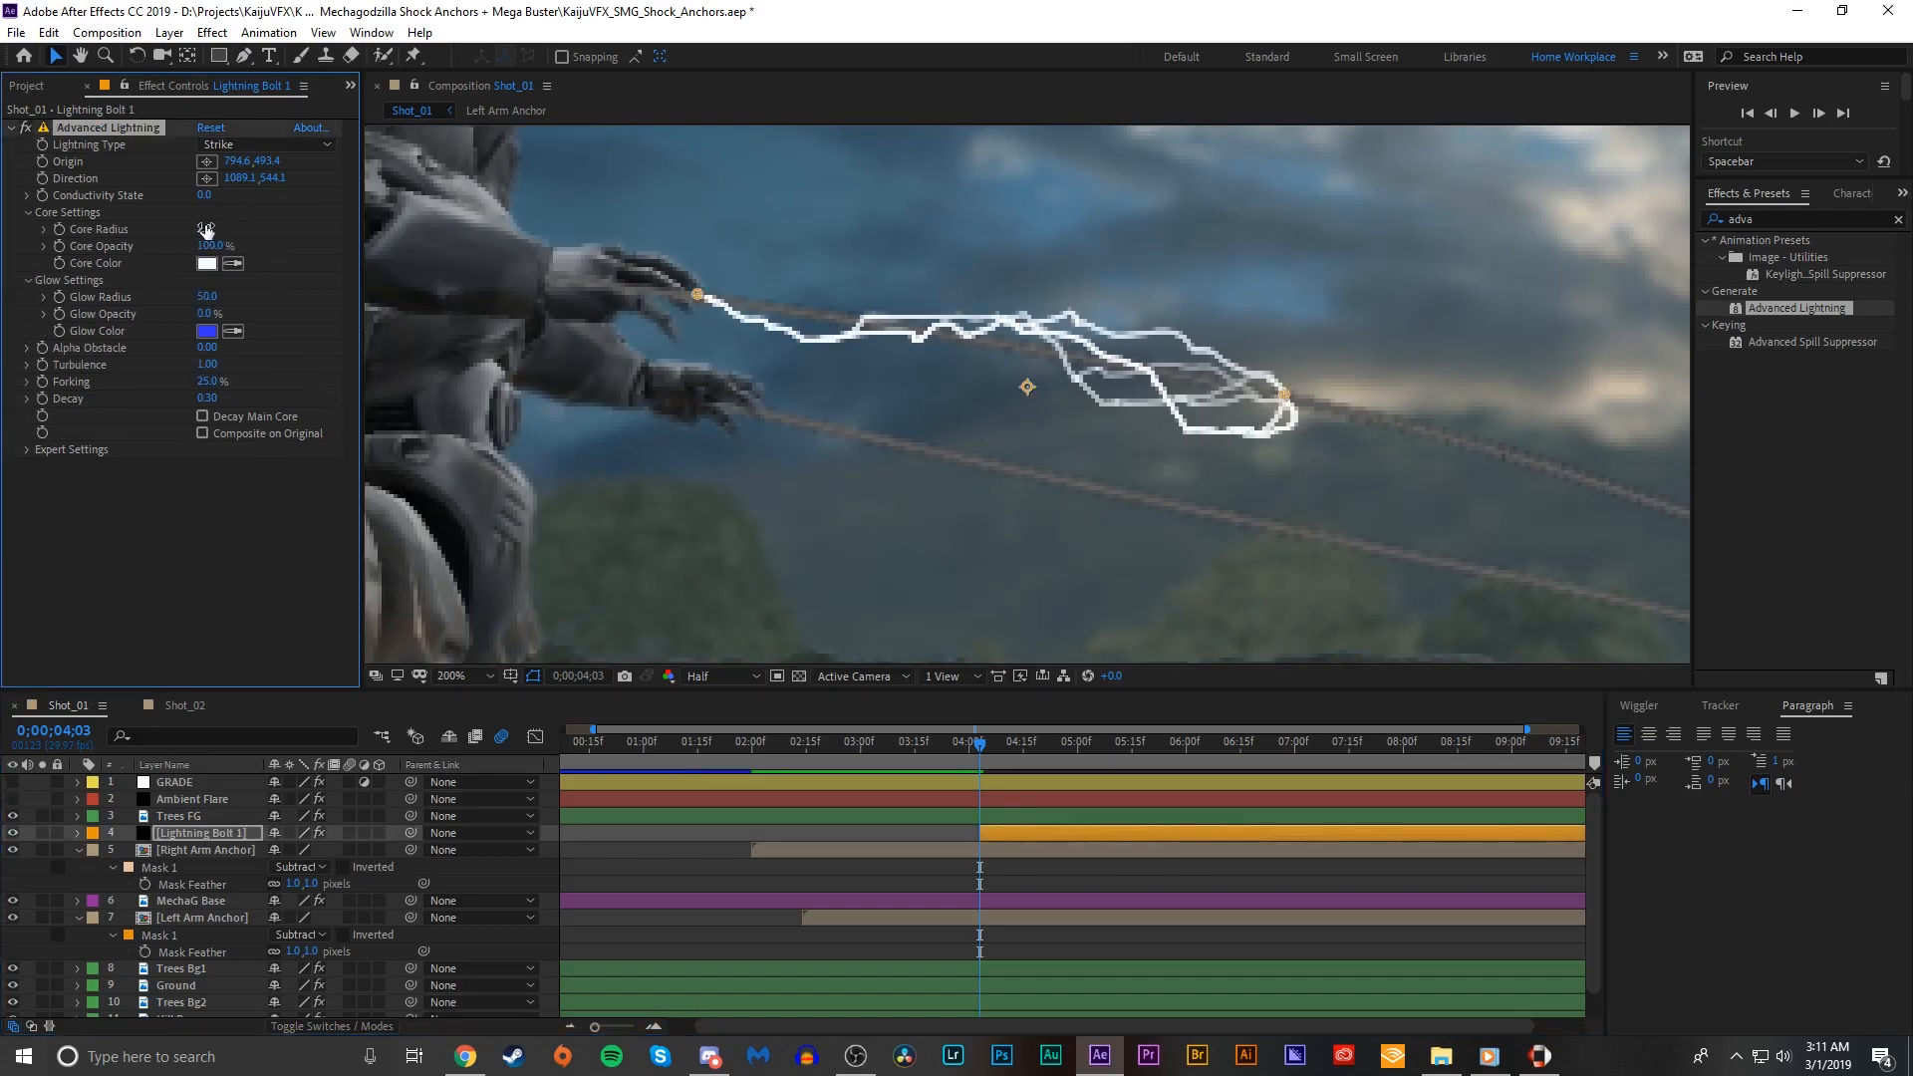
pyautogui.moveTo(205, 229); pyautogui.dragTo(88, 243)
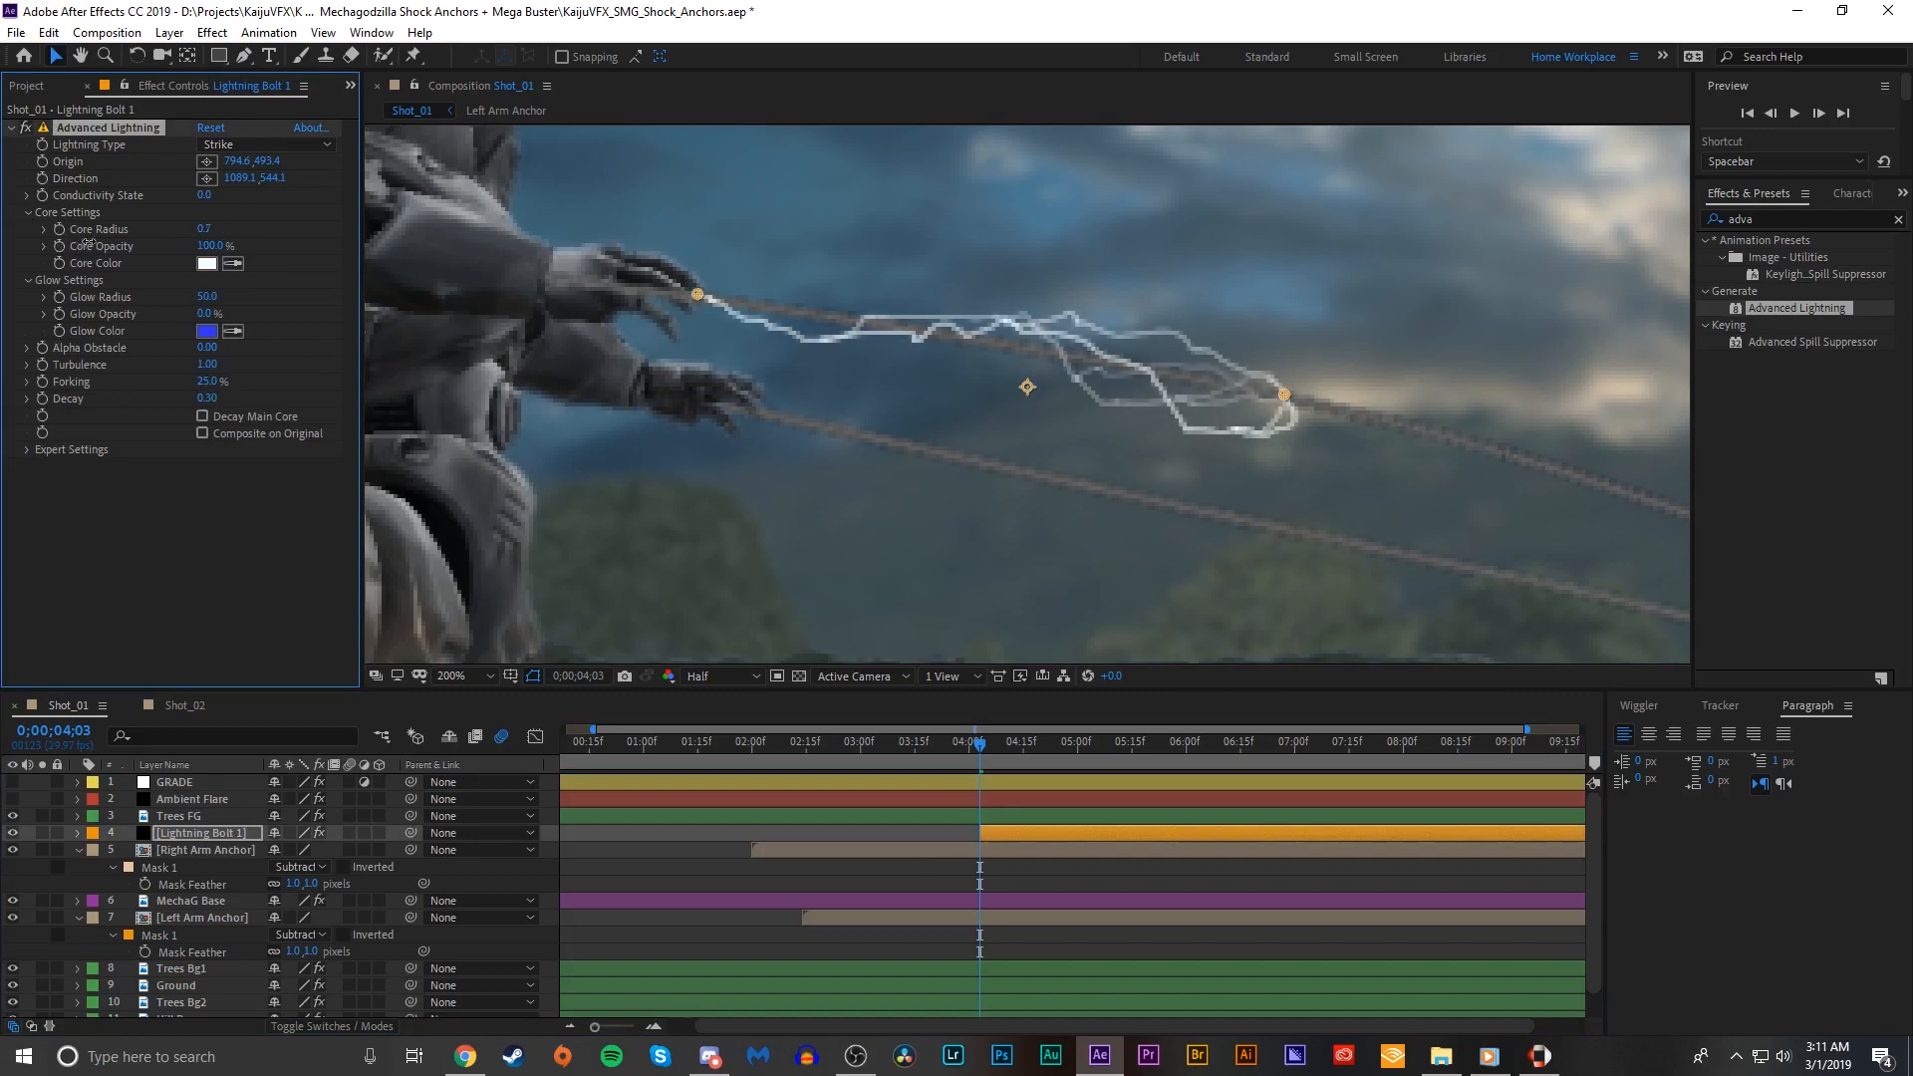
pyautogui.scroll(-5, 1443, 448)
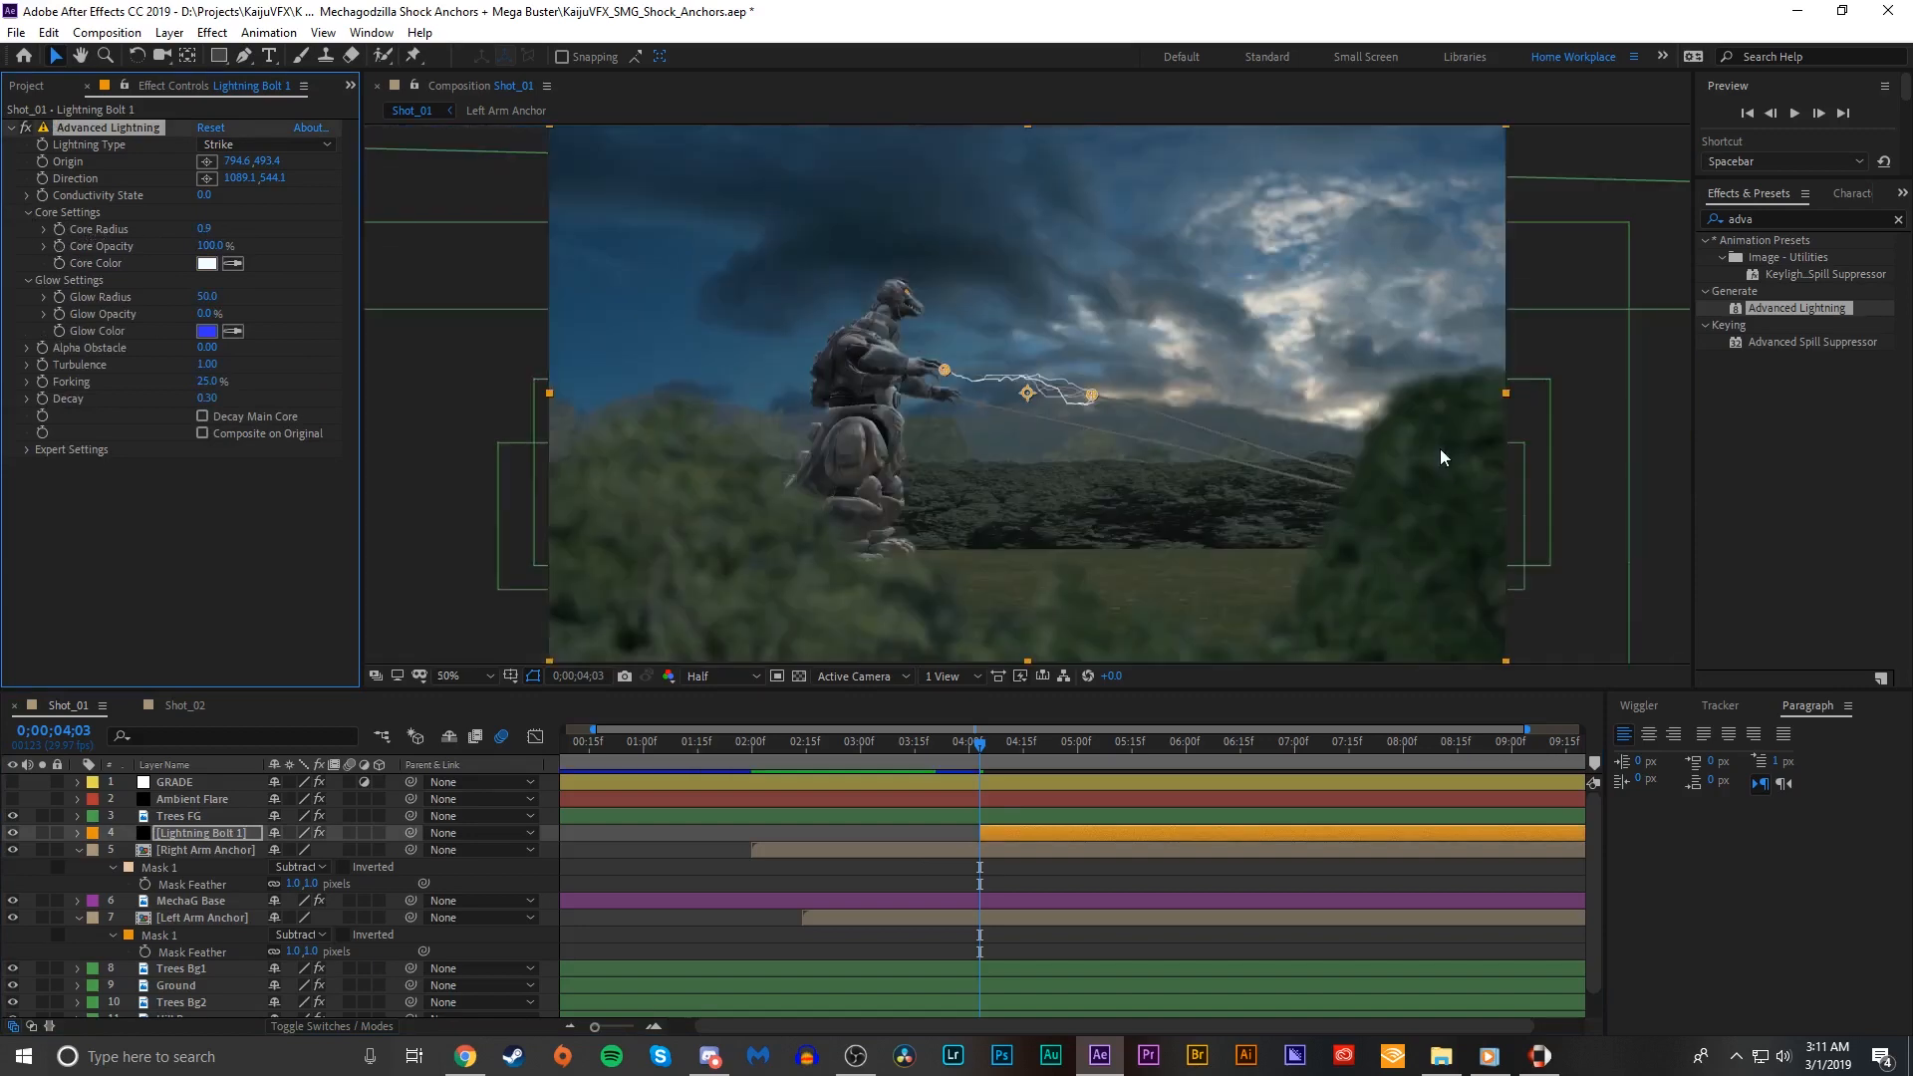
pyautogui.scroll(4, 1439, 449)
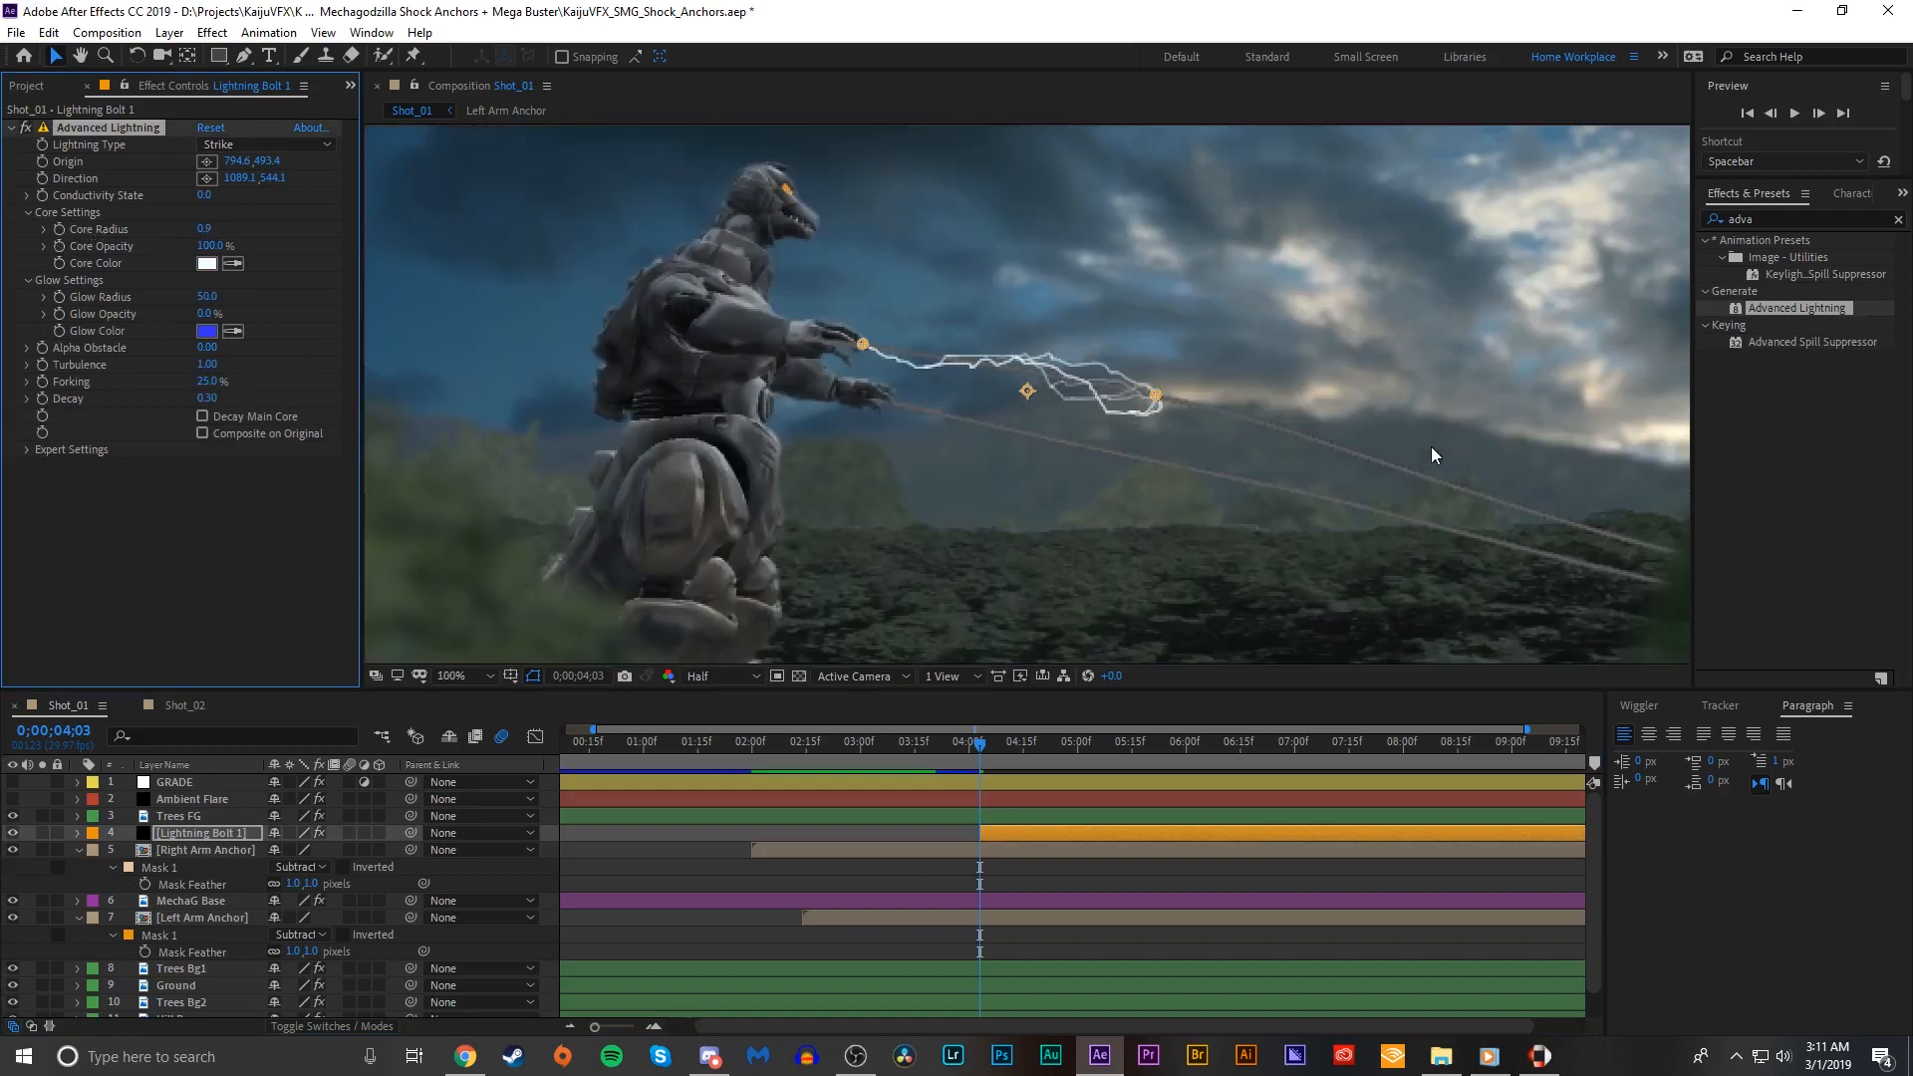
# Step: Keyframe the lightning's Conductivity State from 0.0 at 0;00;04;03 to 14.2 at 0;00;04;14
pyautogui.click(53, 204)
pyautogui.moveTo(983, 747); pyautogui.dragTo(1022, 742)
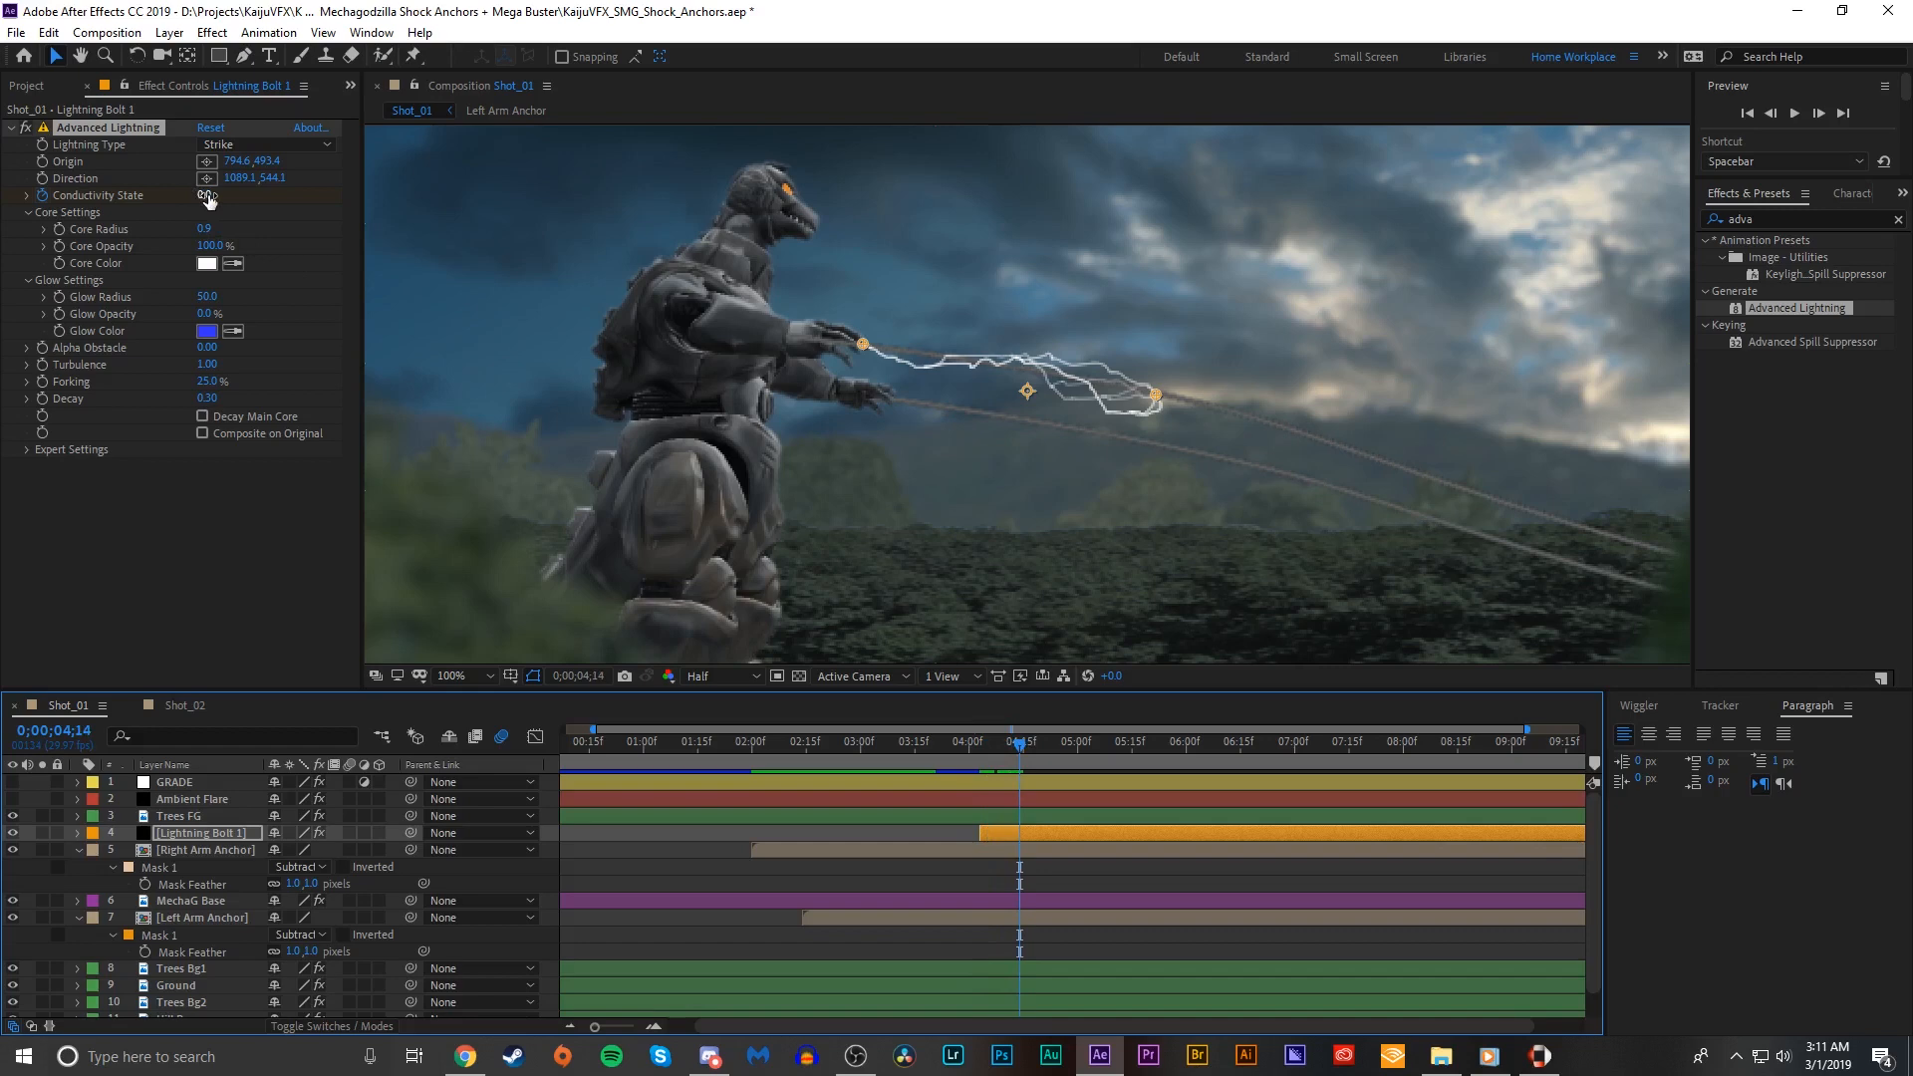
pyautogui.moveTo(222, 195); pyautogui.dragTo(319, 165)
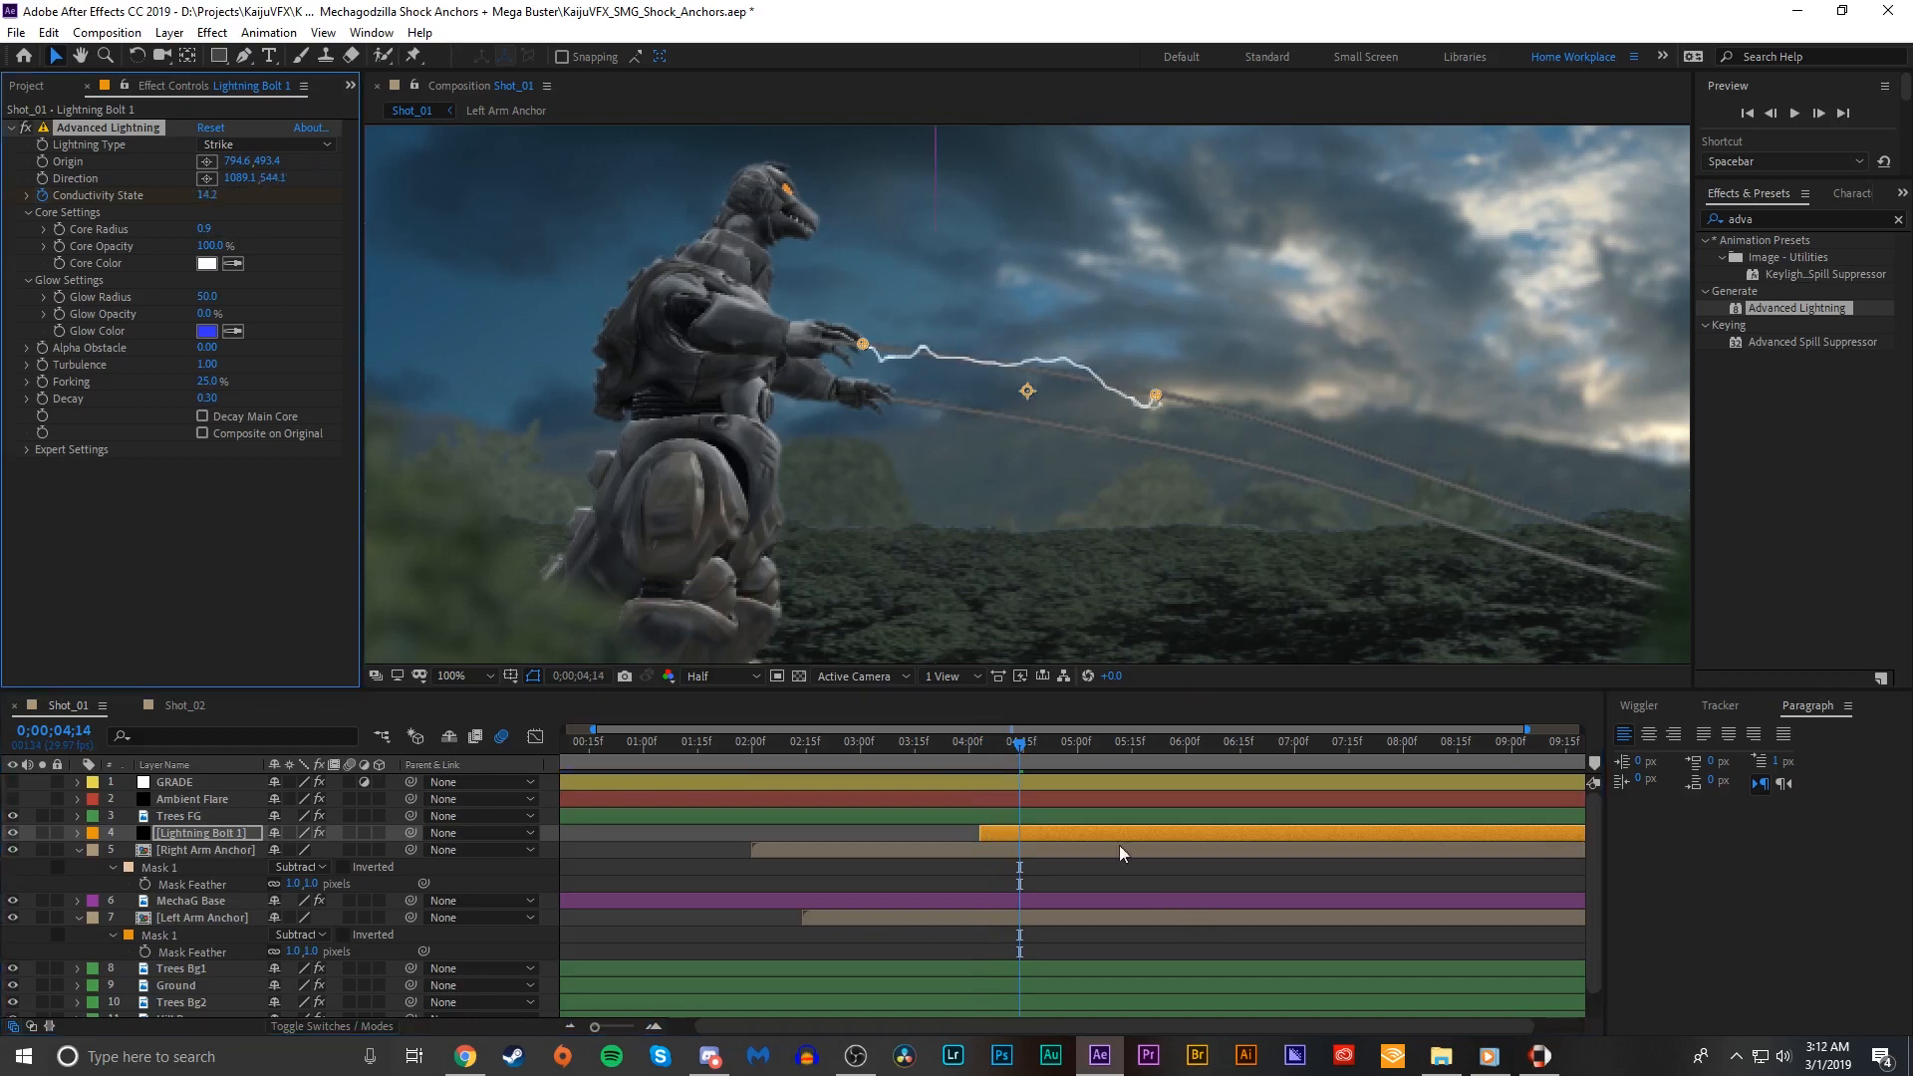
# Step: Reveal the Conductivity State keyframes and examine the bolt's motion between 0;00;04;03 and 0;00;04;14
pyautogui.press('u')
pyautogui.click(985, 747)
pyautogui.moveTo(983, 749); pyautogui.dragTo(1008, 744)
pyautogui.press('space')
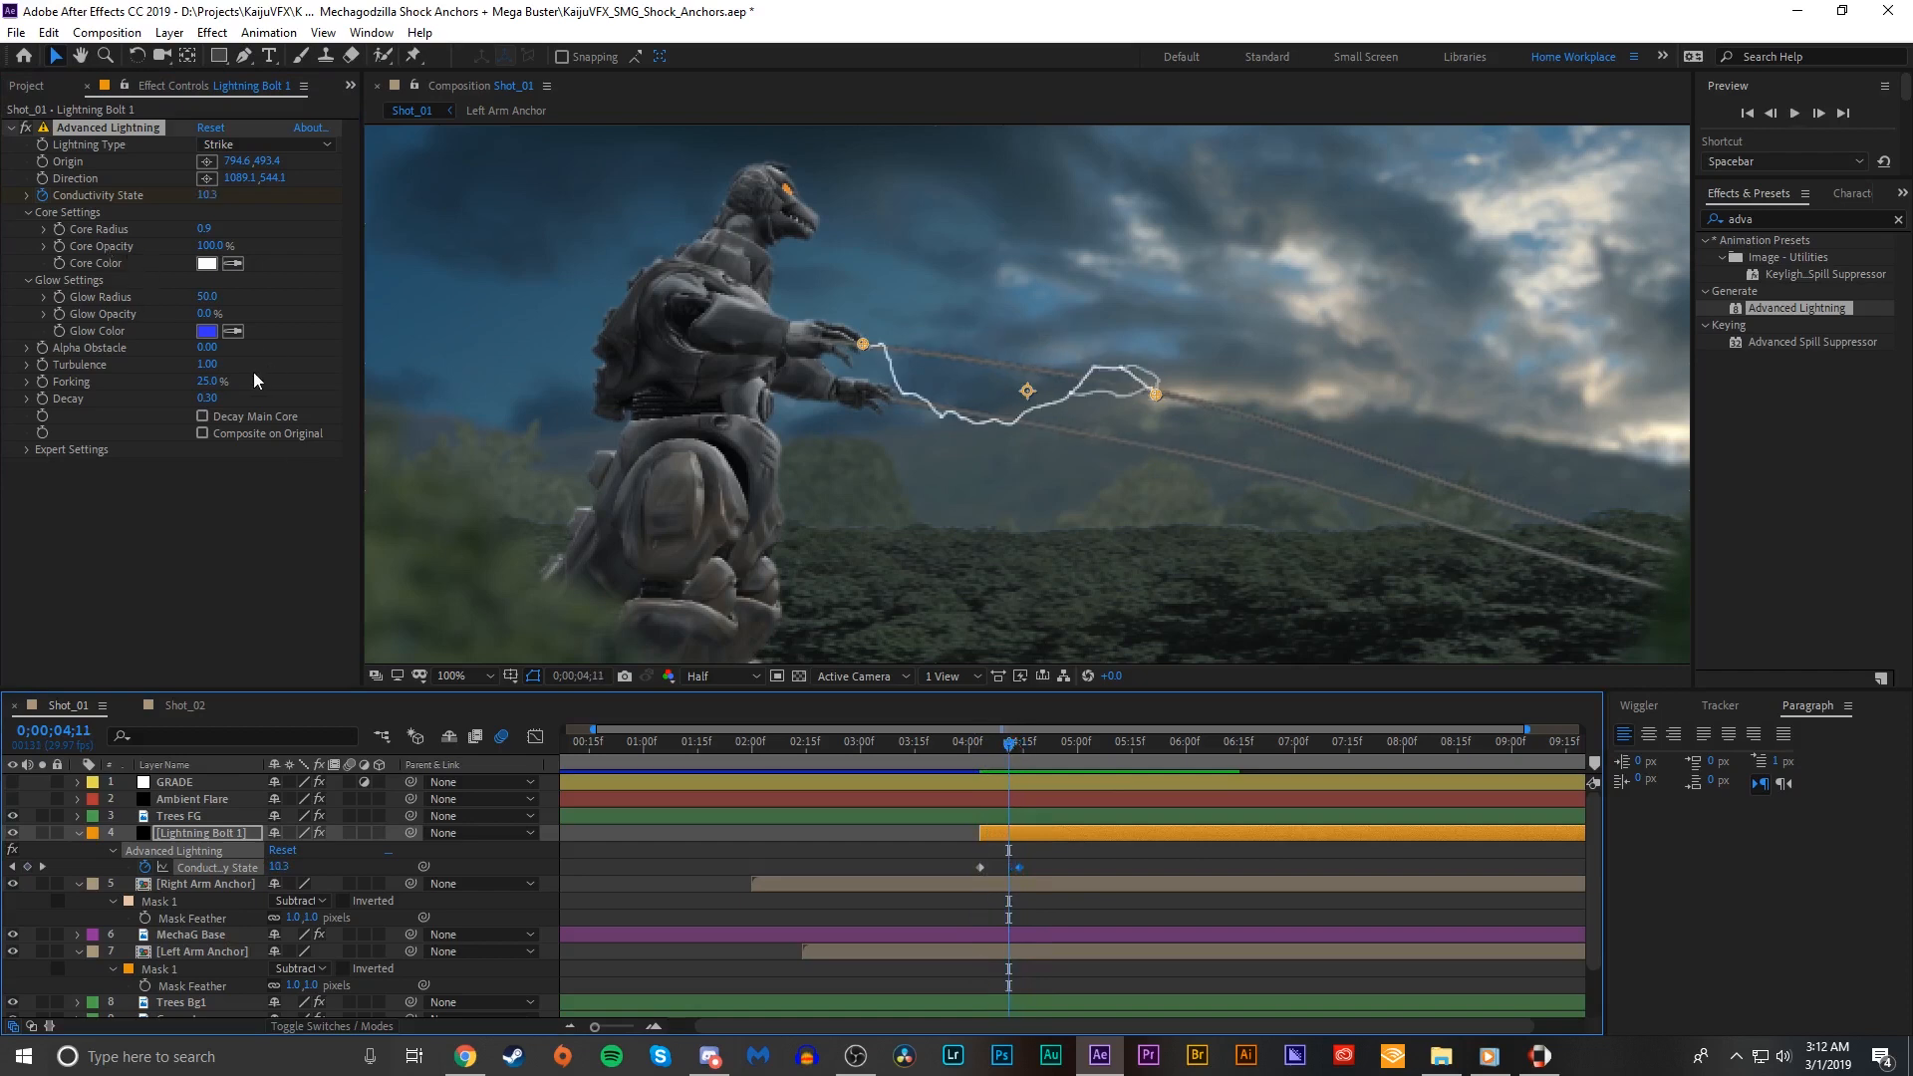
pyautogui.moveTo(1008, 750); pyautogui.dragTo(991, 750)
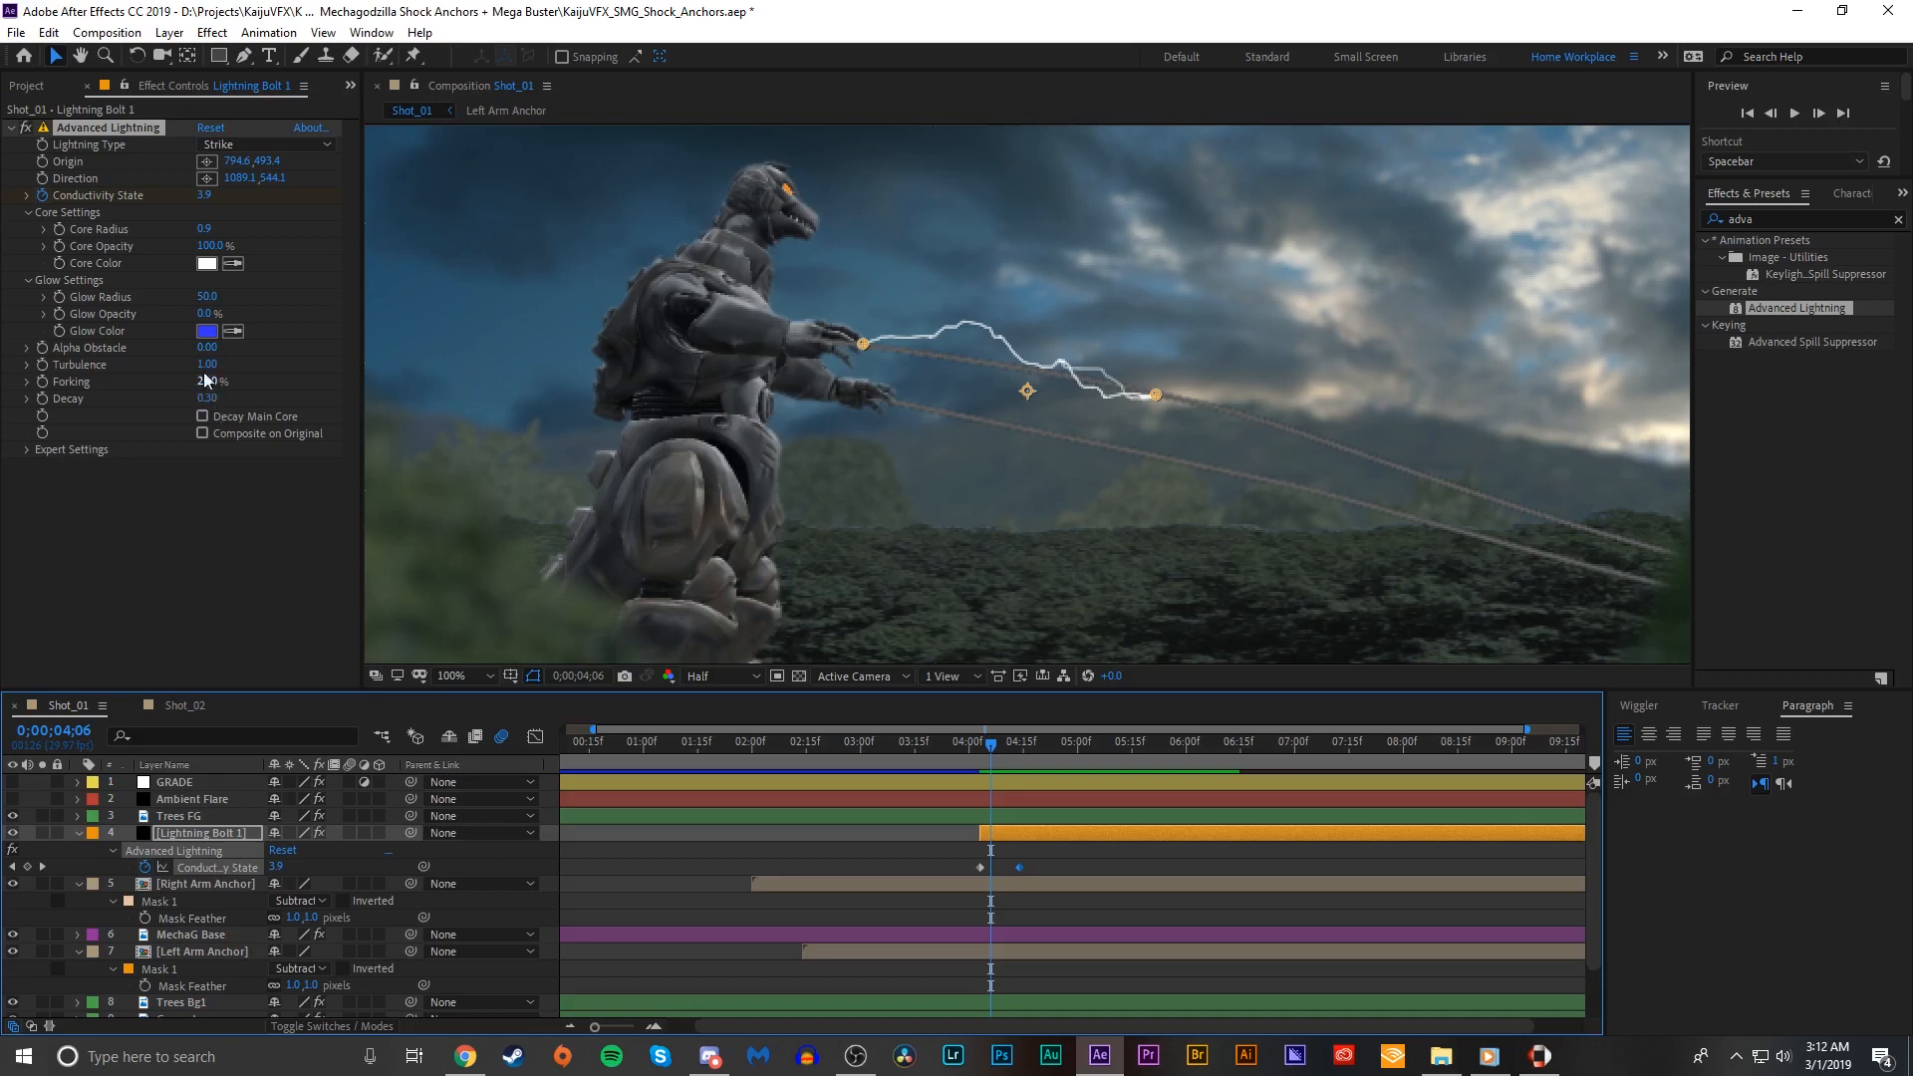
# Step: Set the lightning's Turbulence to 0.82, Forking to 100%, Decay to 1.51 and Core Radius to 1.3
pyautogui.moveTo(205, 366); pyautogui.dragTo(5, 825)
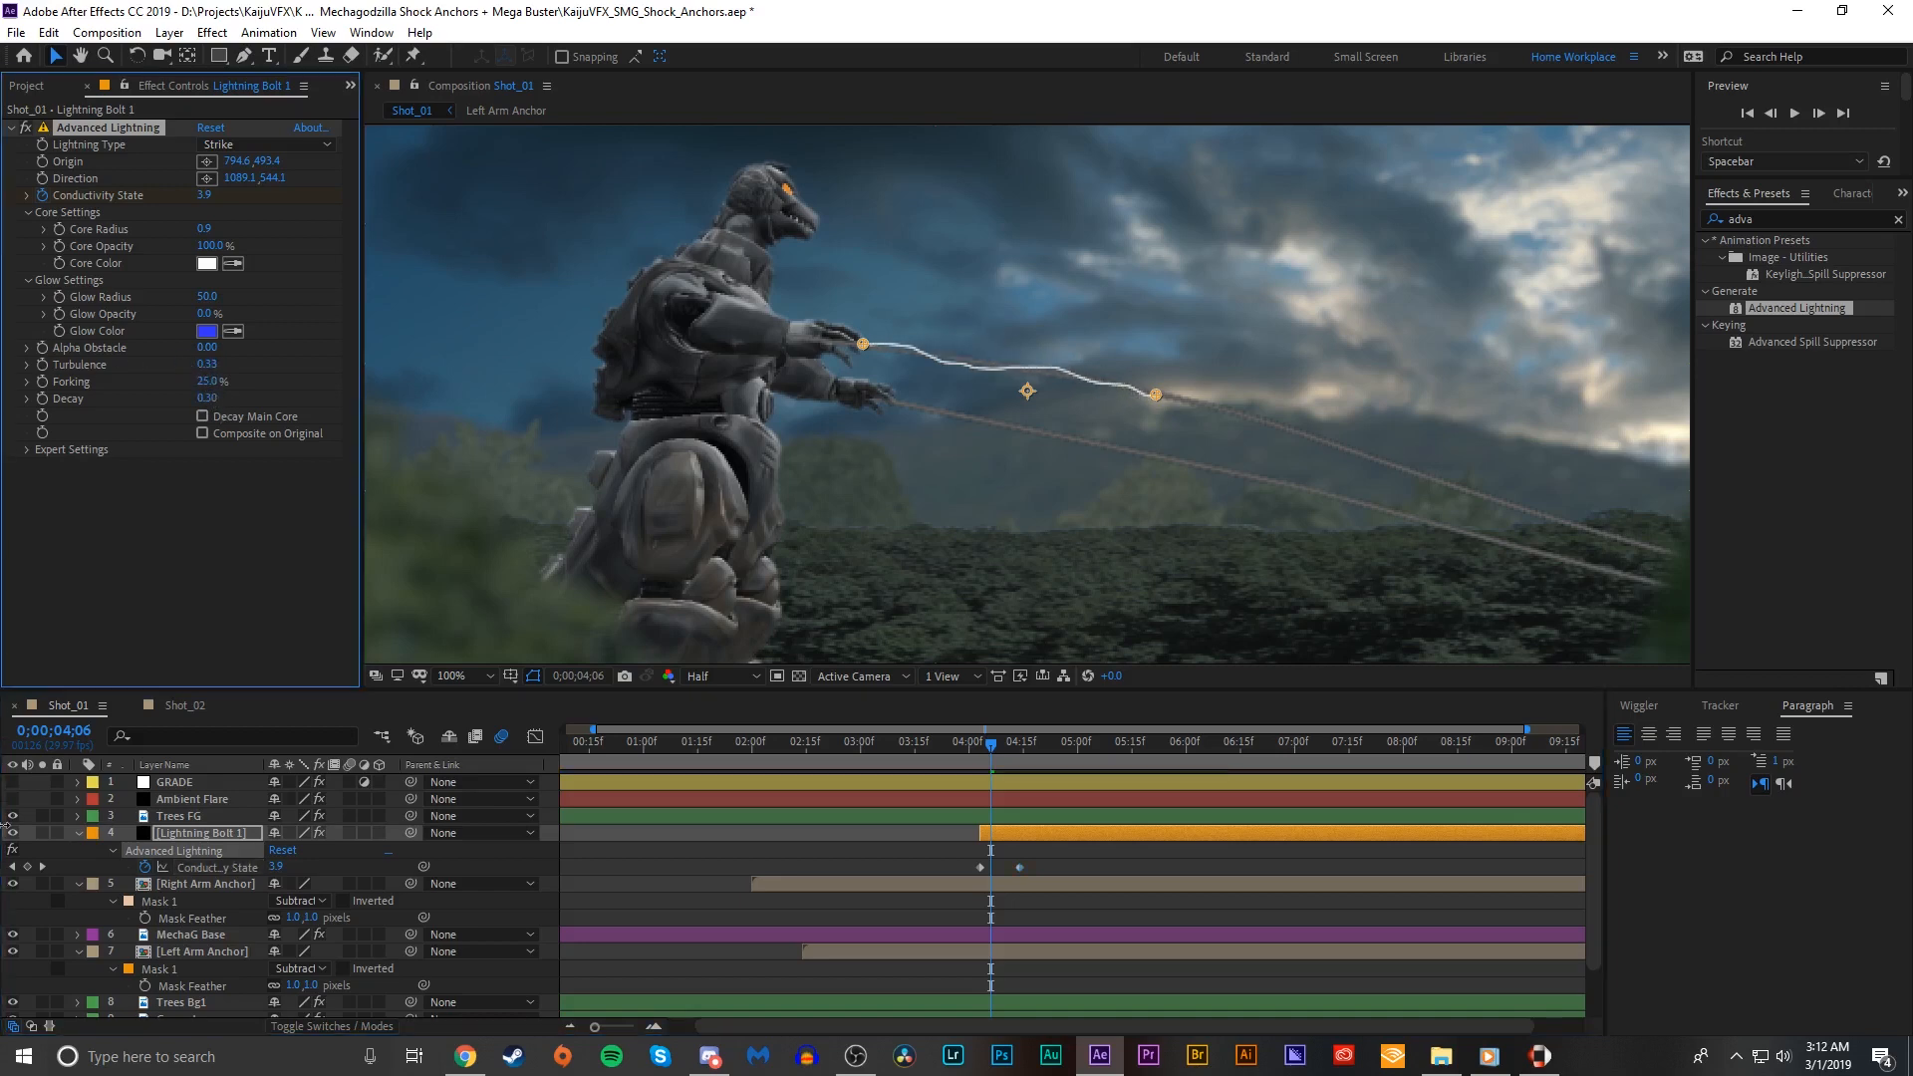
pyautogui.moveTo(207, 390); pyautogui.dragTo(360, 353)
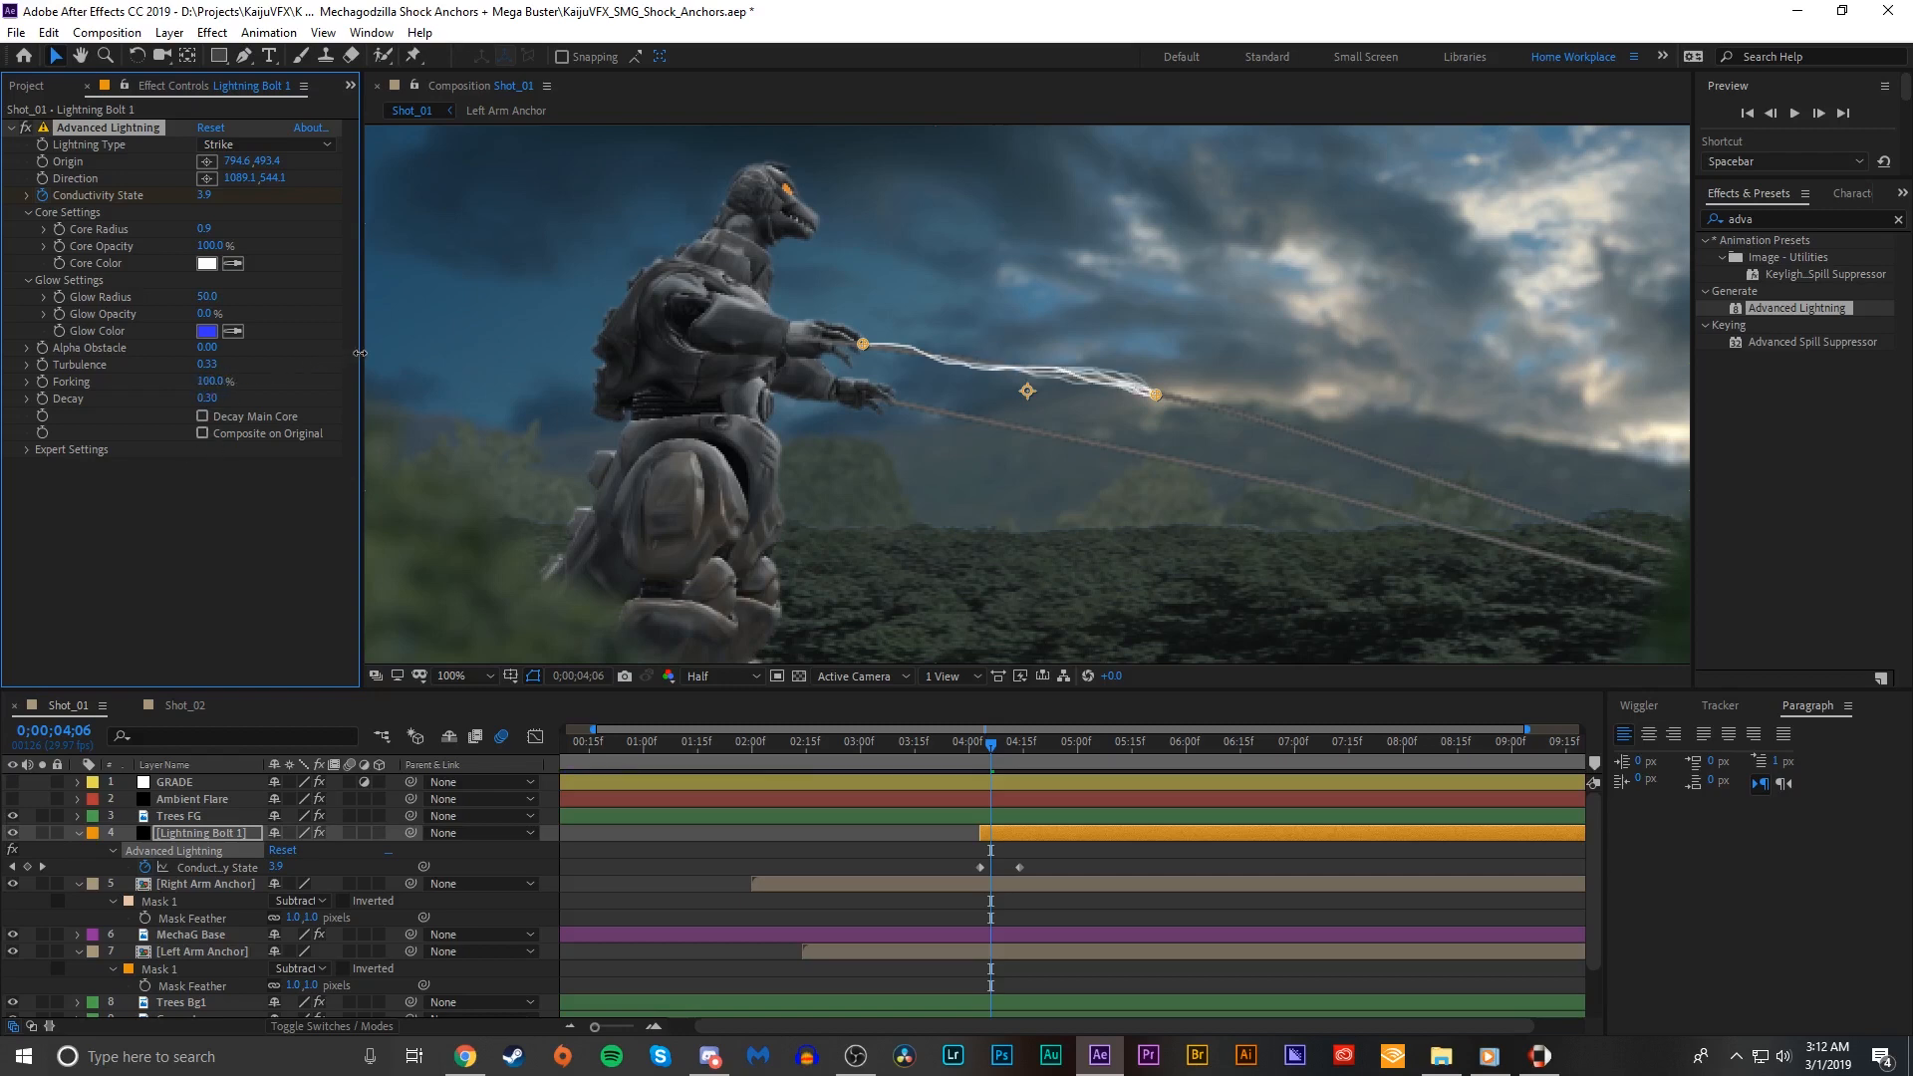
pyautogui.moveTo(186, 405); pyautogui.dragTo(383, 397)
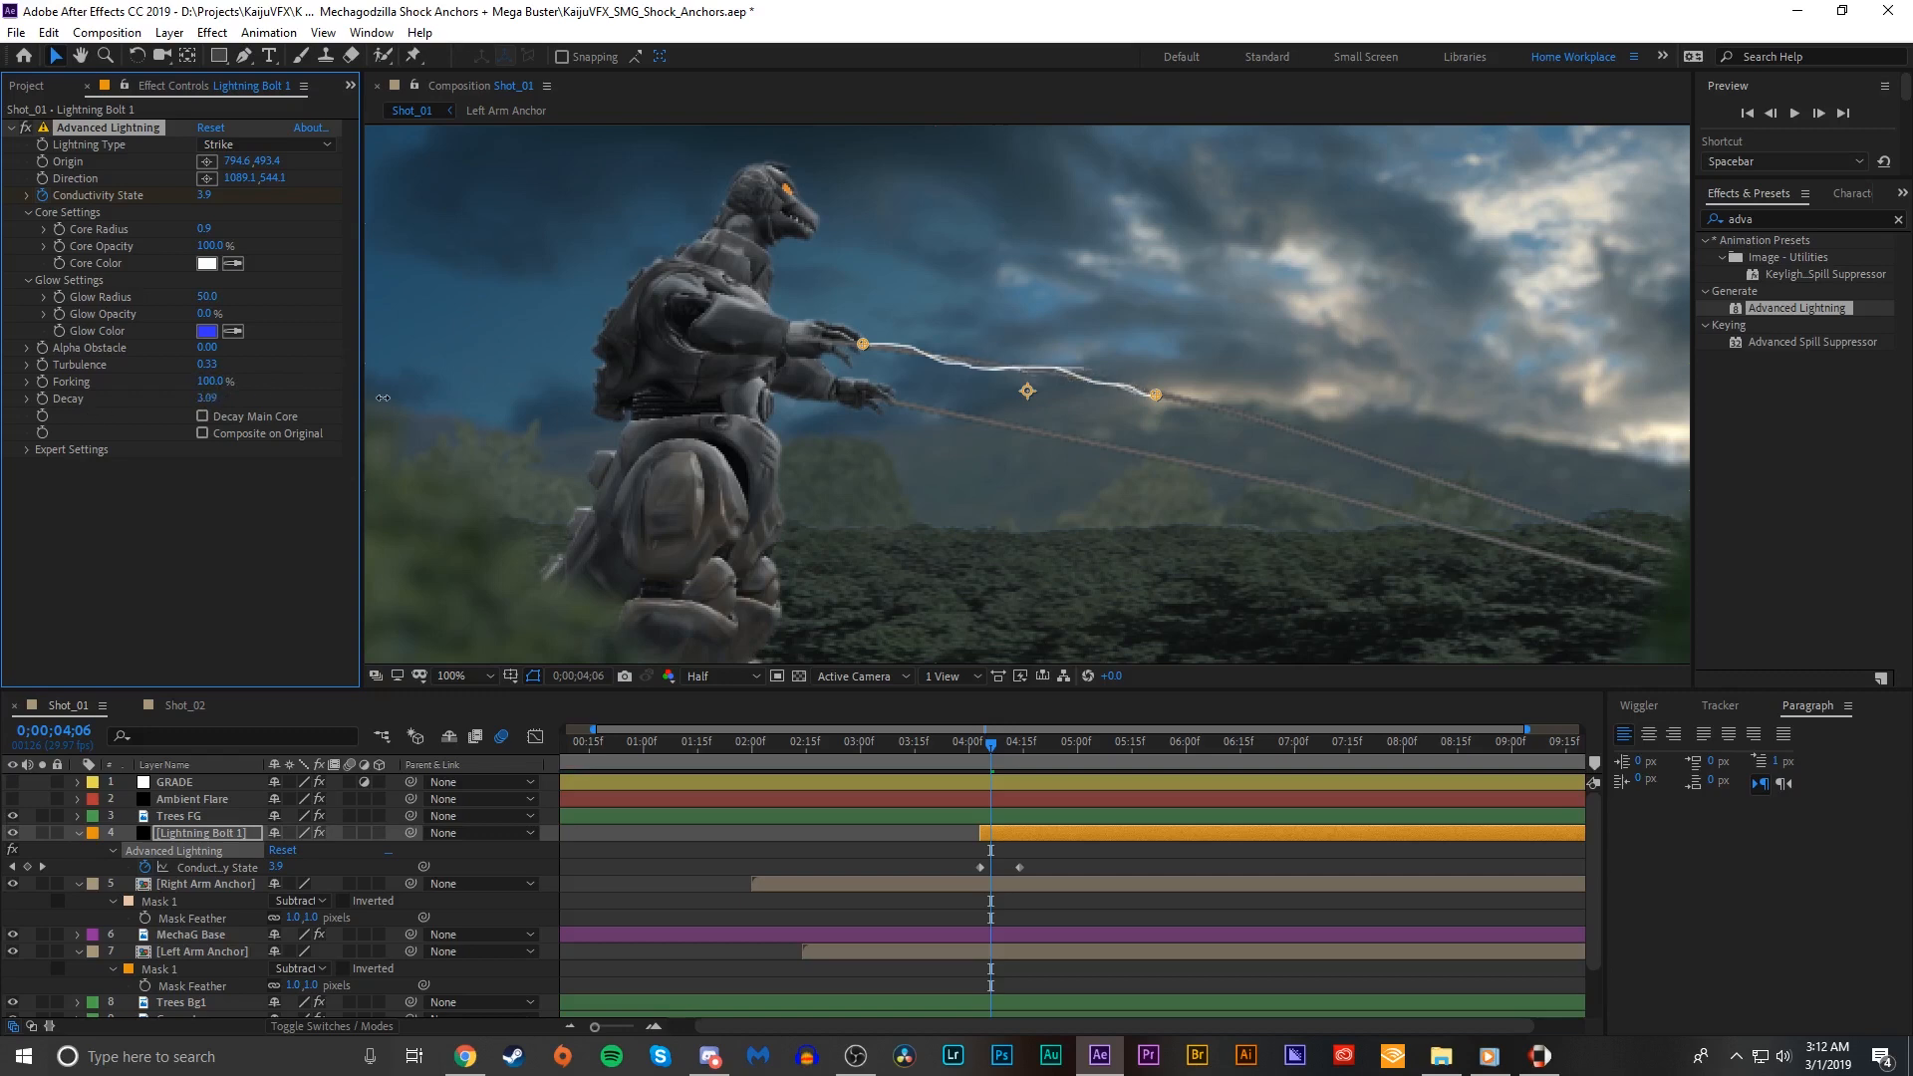
pyautogui.moveTo(211, 408); pyautogui.dragTo(151, 410)
# Step: Preview the bolt from 0;00;04;03 and trim the end of its layer to just after the last Conductivity State keyframe
pyautogui.click(978, 749)
pyautogui.press('space')
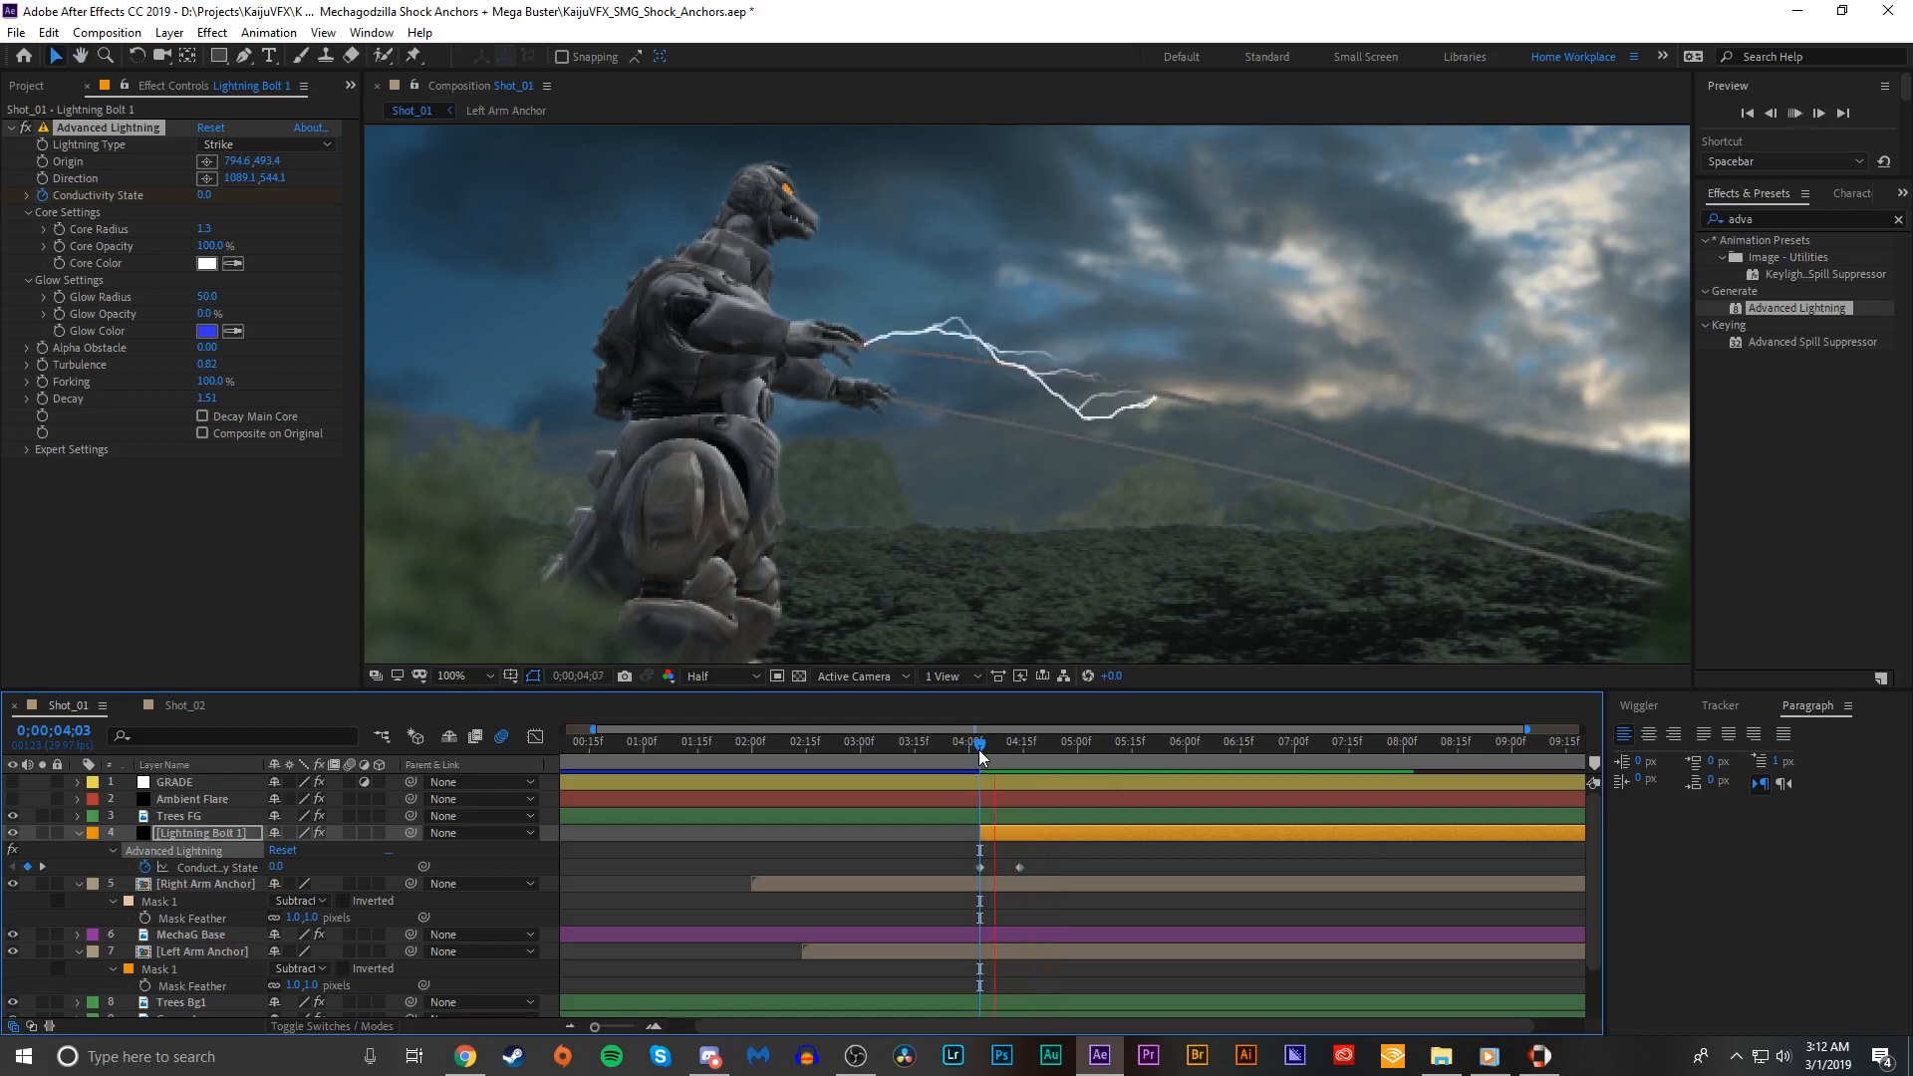
pyautogui.hotkey('alt', ']')
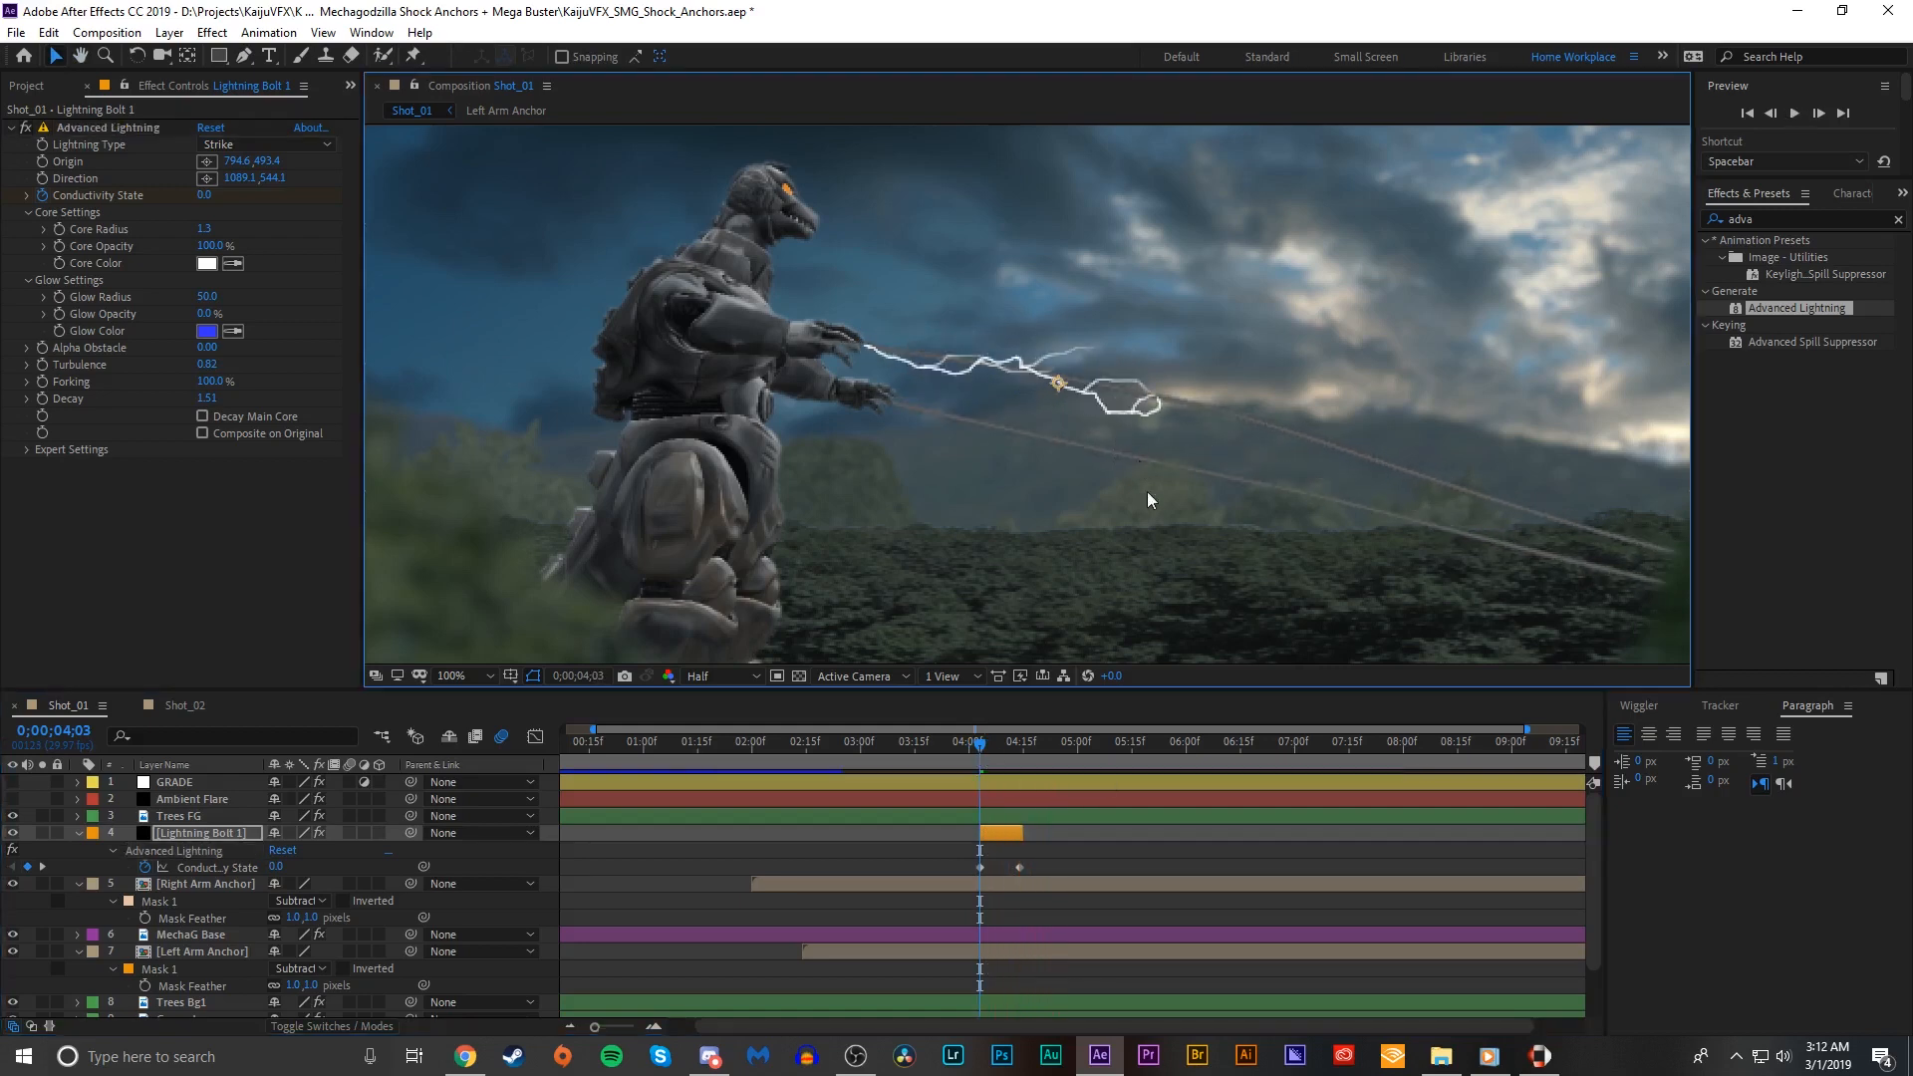
pyautogui.moveTo(994, 744); pyautogui.dragTo(1001, 742)
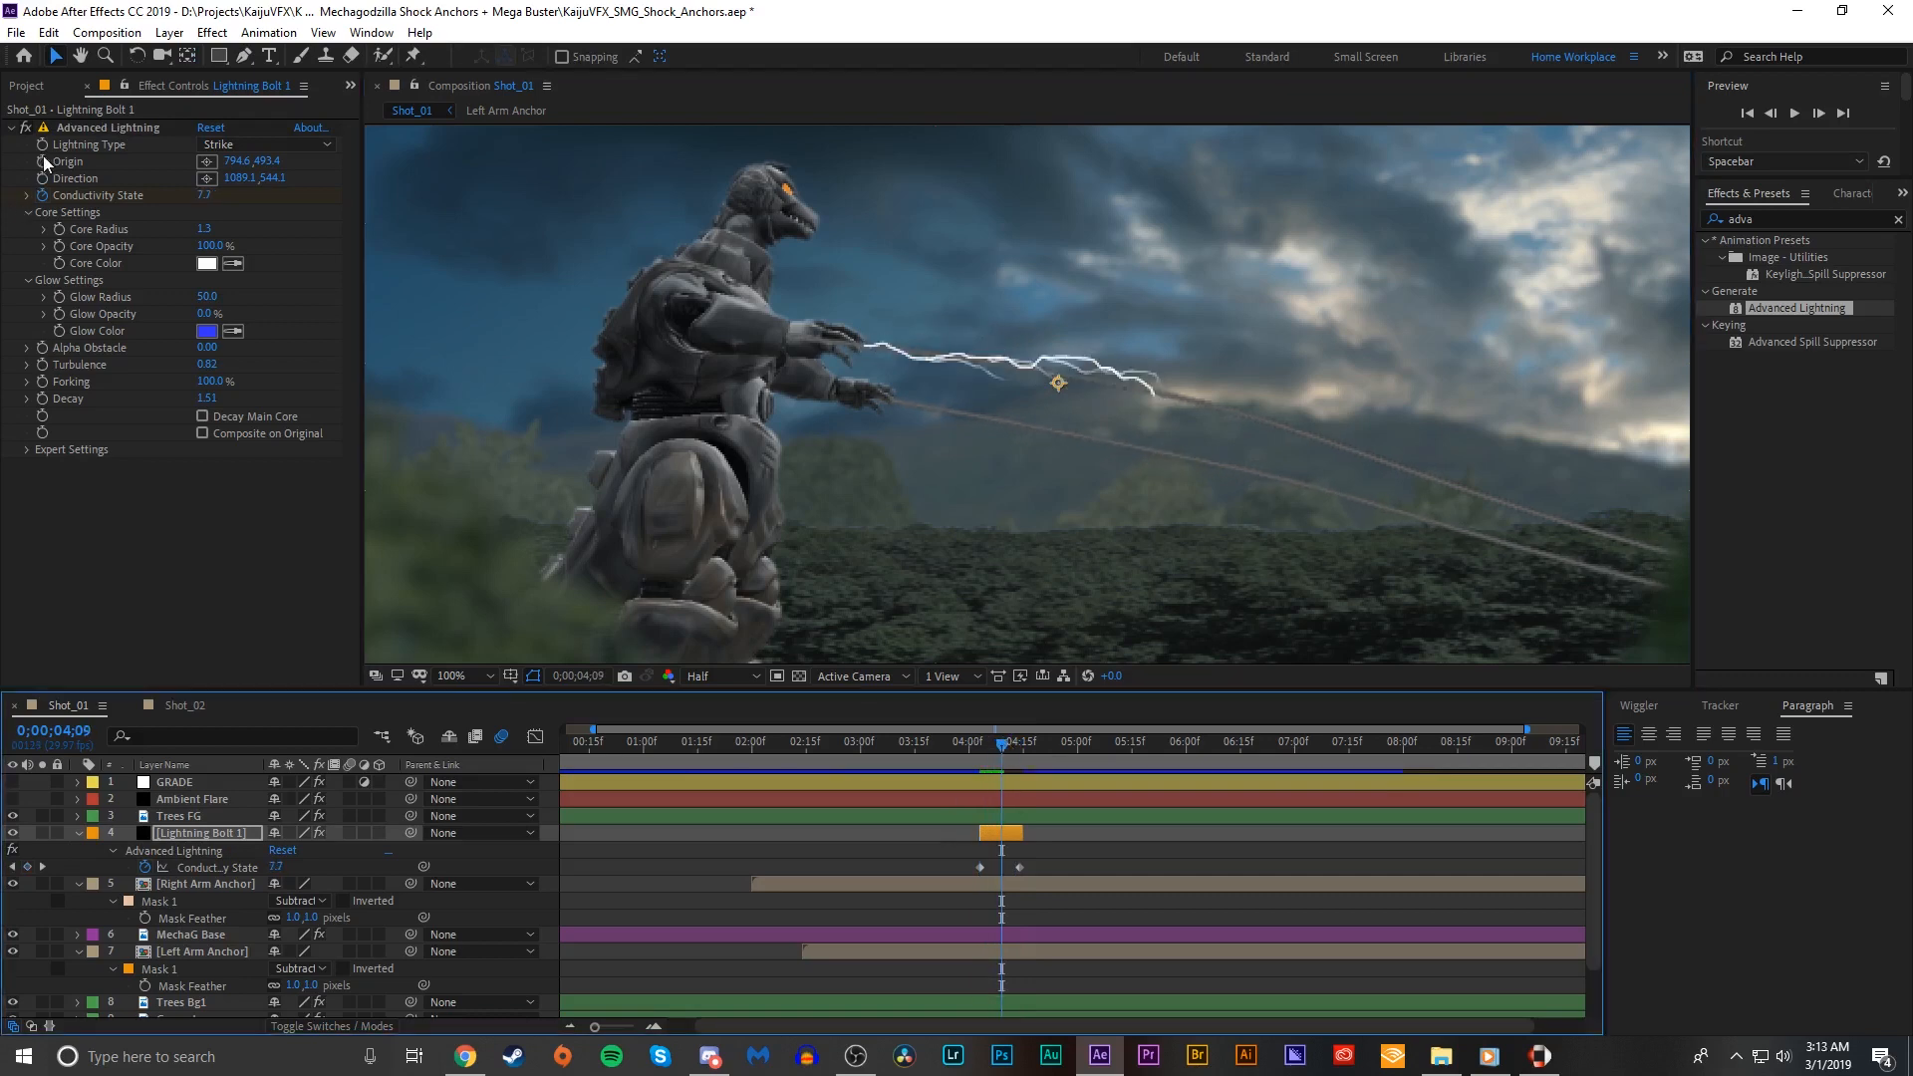
# Step: Add Position and Rotation keyframes to Lightning Bolt 1 at 0;00;04;03, shifting the bolt back along the wire to position 903.0, 516.0
pyautogui.click(975, 754)
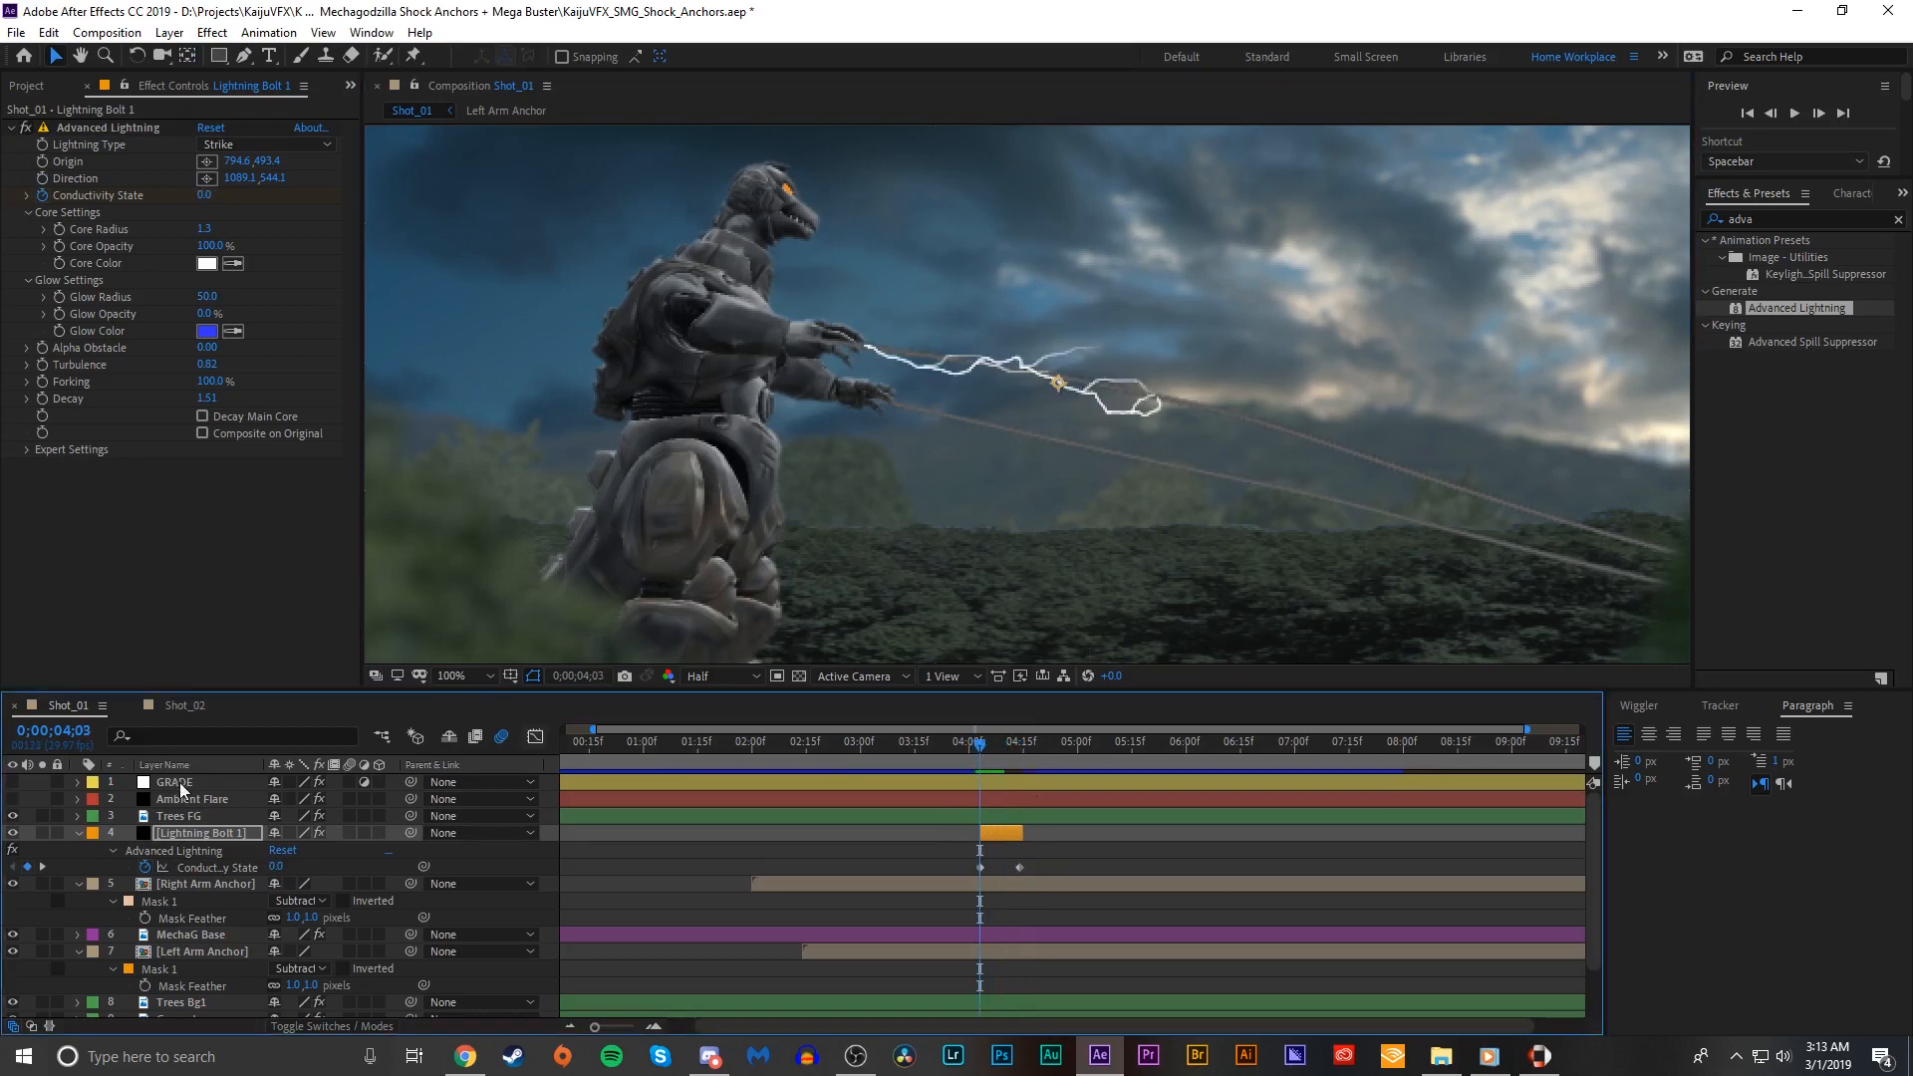
pyautogui.press('r')
pyautogui.hotkey('alt', 'shift', 'p')
pyautogui.press('u')
pyautogui.moveTo(913, 360); pyautogui.dragTo(825, 348)
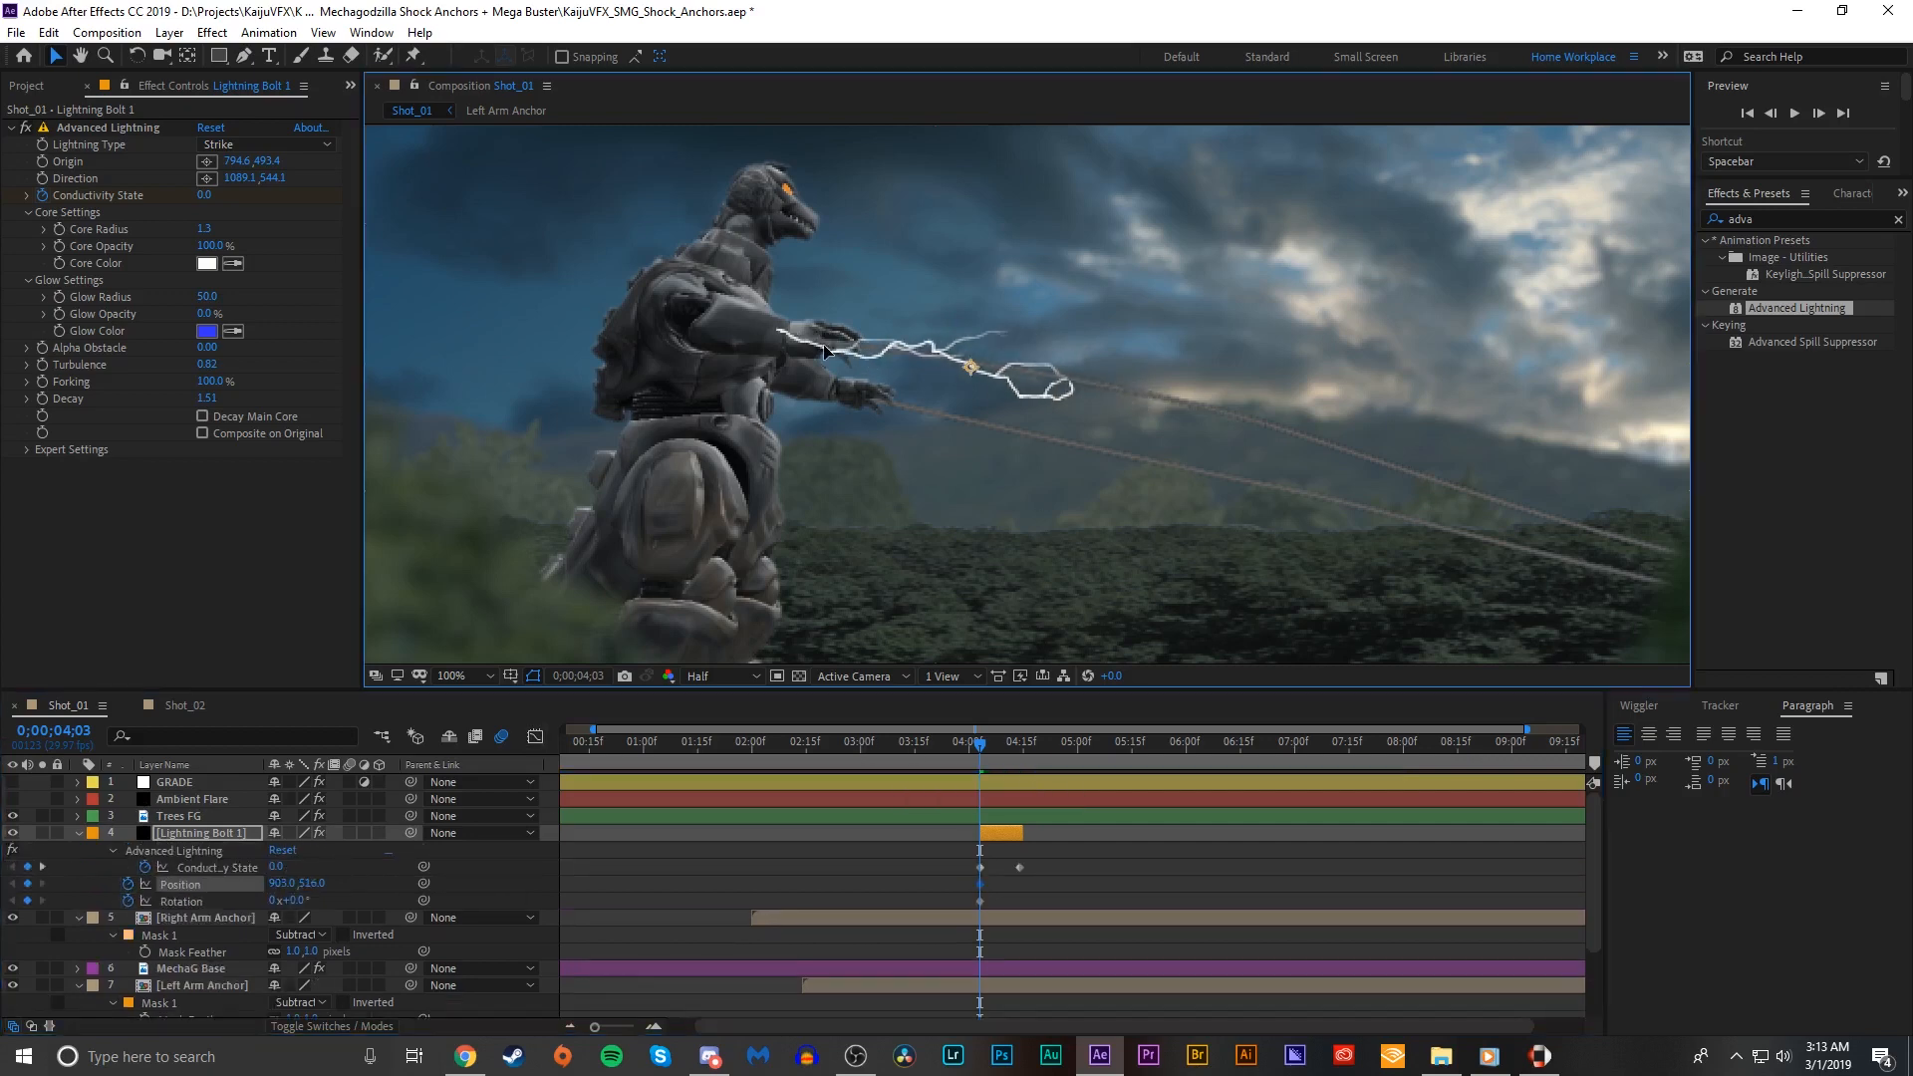
# Step: Keyframe the bolt at 0;00;04;14 by moving it to the far end of the right wire and rotating it to match the slope
pyautogui.moveTo(981, 747); pyautogui.dragTo(1019, 748)
pyautogui.scroll(-1, 1138, 505)
pyautogui.moveTo(1054, 360); pyautogui.dragTo(1533, 517)
pyautogui.press('w')
pyautogui.press('v')
# Step: Add in-between Position and Rotation keyframes at 0;00;04;07, aligning the bolt with the middle of the right wire
pyautogui.click(994, 750)
pyautogui.moveTo(1194, 390); pyautogui.dragTo(1124, 357)
pyautogui.press('w')
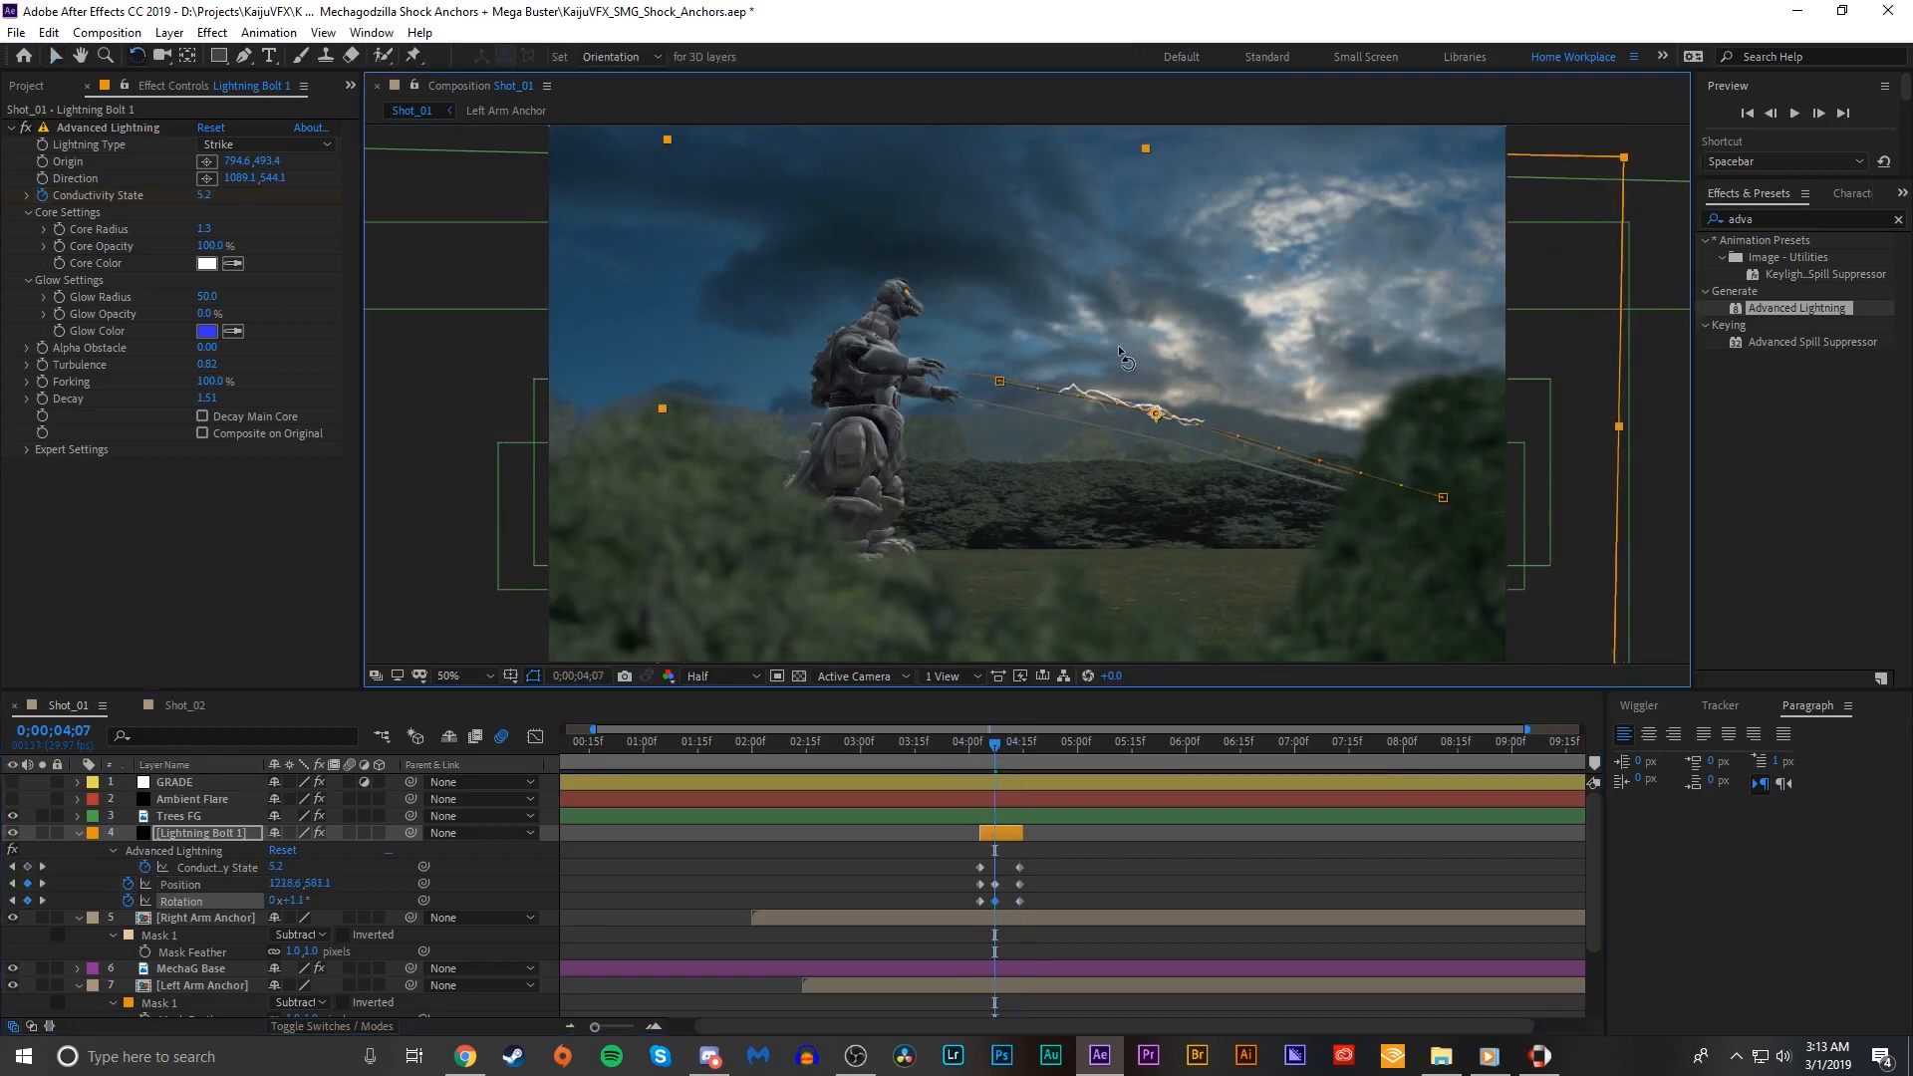
# Step: Compress the bolt's Conductivity State, Position and Rotation keyframes so the last ones fall at 0;00;04;07, and preview the faster motion
pyautogui.click(979, 753)
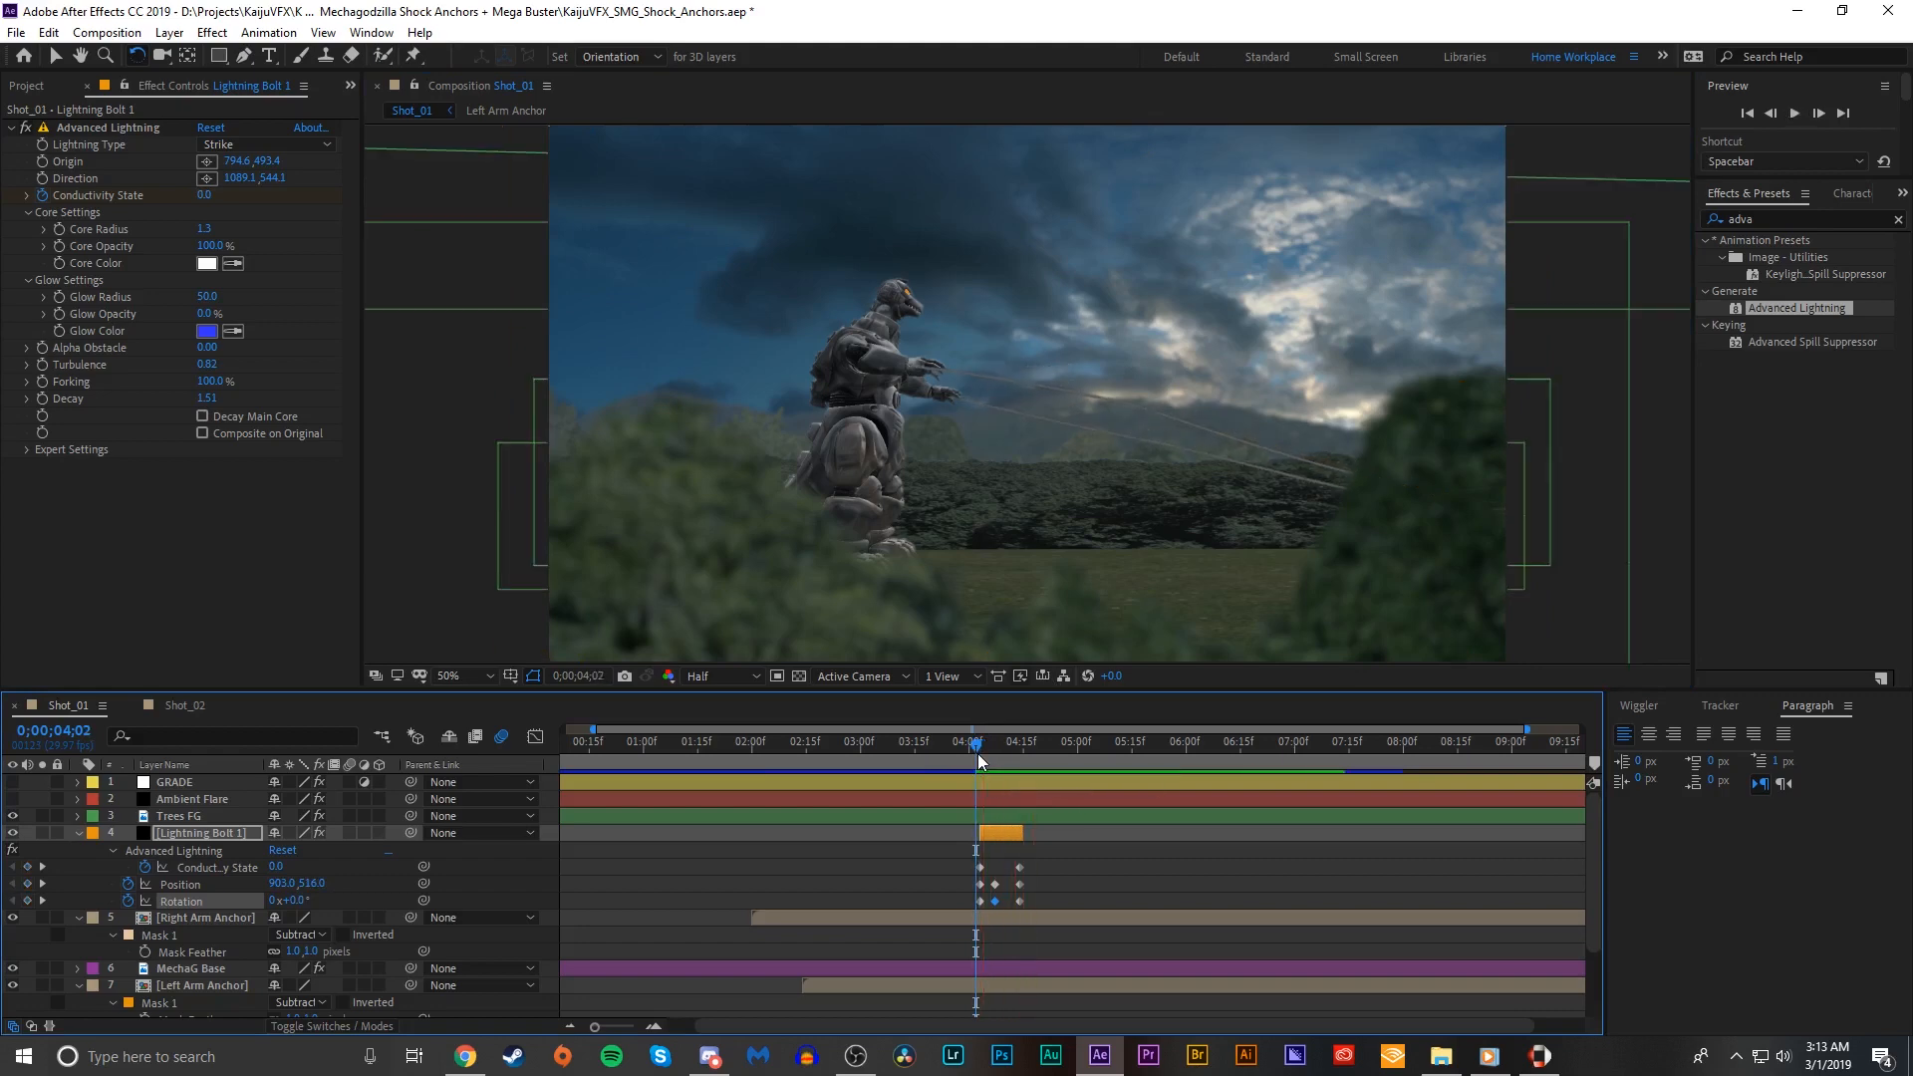
pyautogui.hotkey('shift', 'pagedown')
pyautogui.scroll(2, 1050, 625)
pyautogui.click(992, 749)
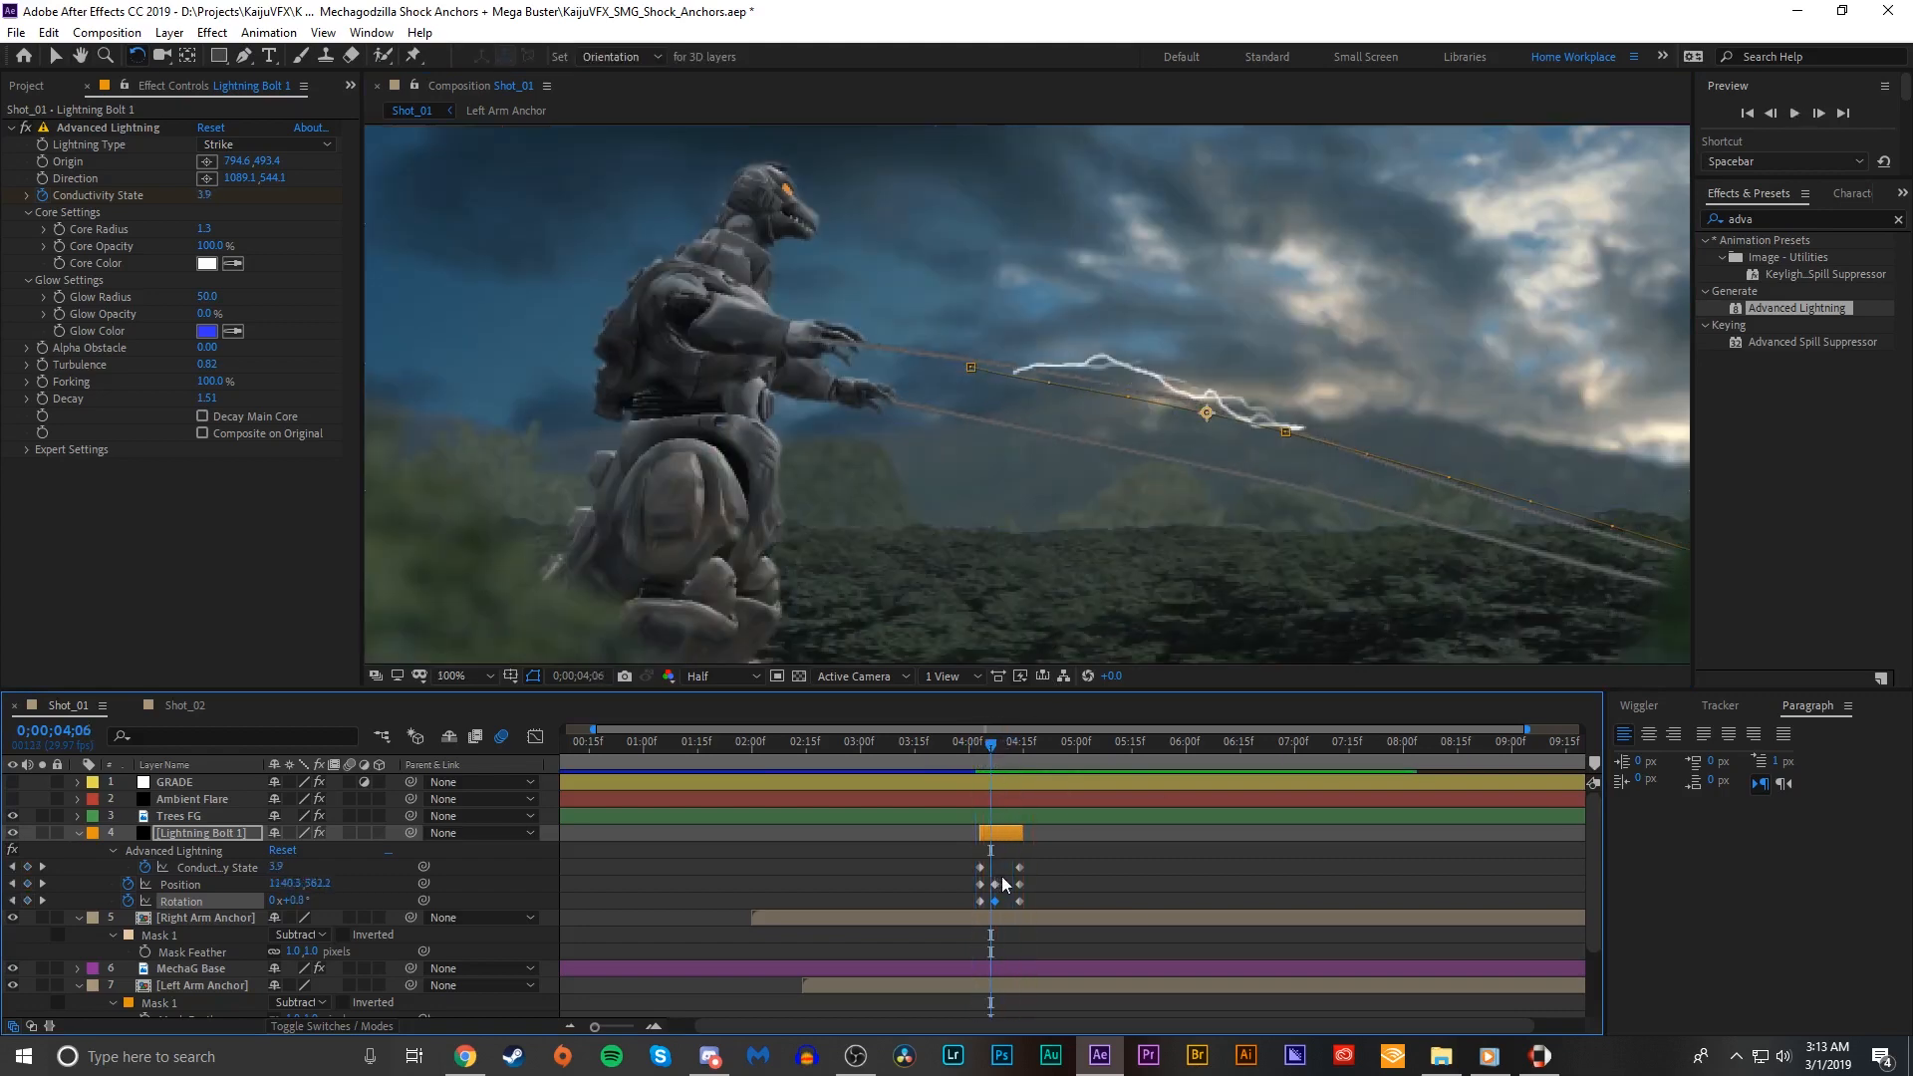
pyautogui.click(999, 895)
pyautogui.moveTo(996, 900)
pyautogui.mouseDown()
pyautogui.moveTo(1012, 908)
pyautogui.moveTo(997, 867)
pyautogui.mouseUp()
pyautogui.click(974, 749)
pyautogui.scroll(-1, 1062, 541)
pyautogui.press('space')
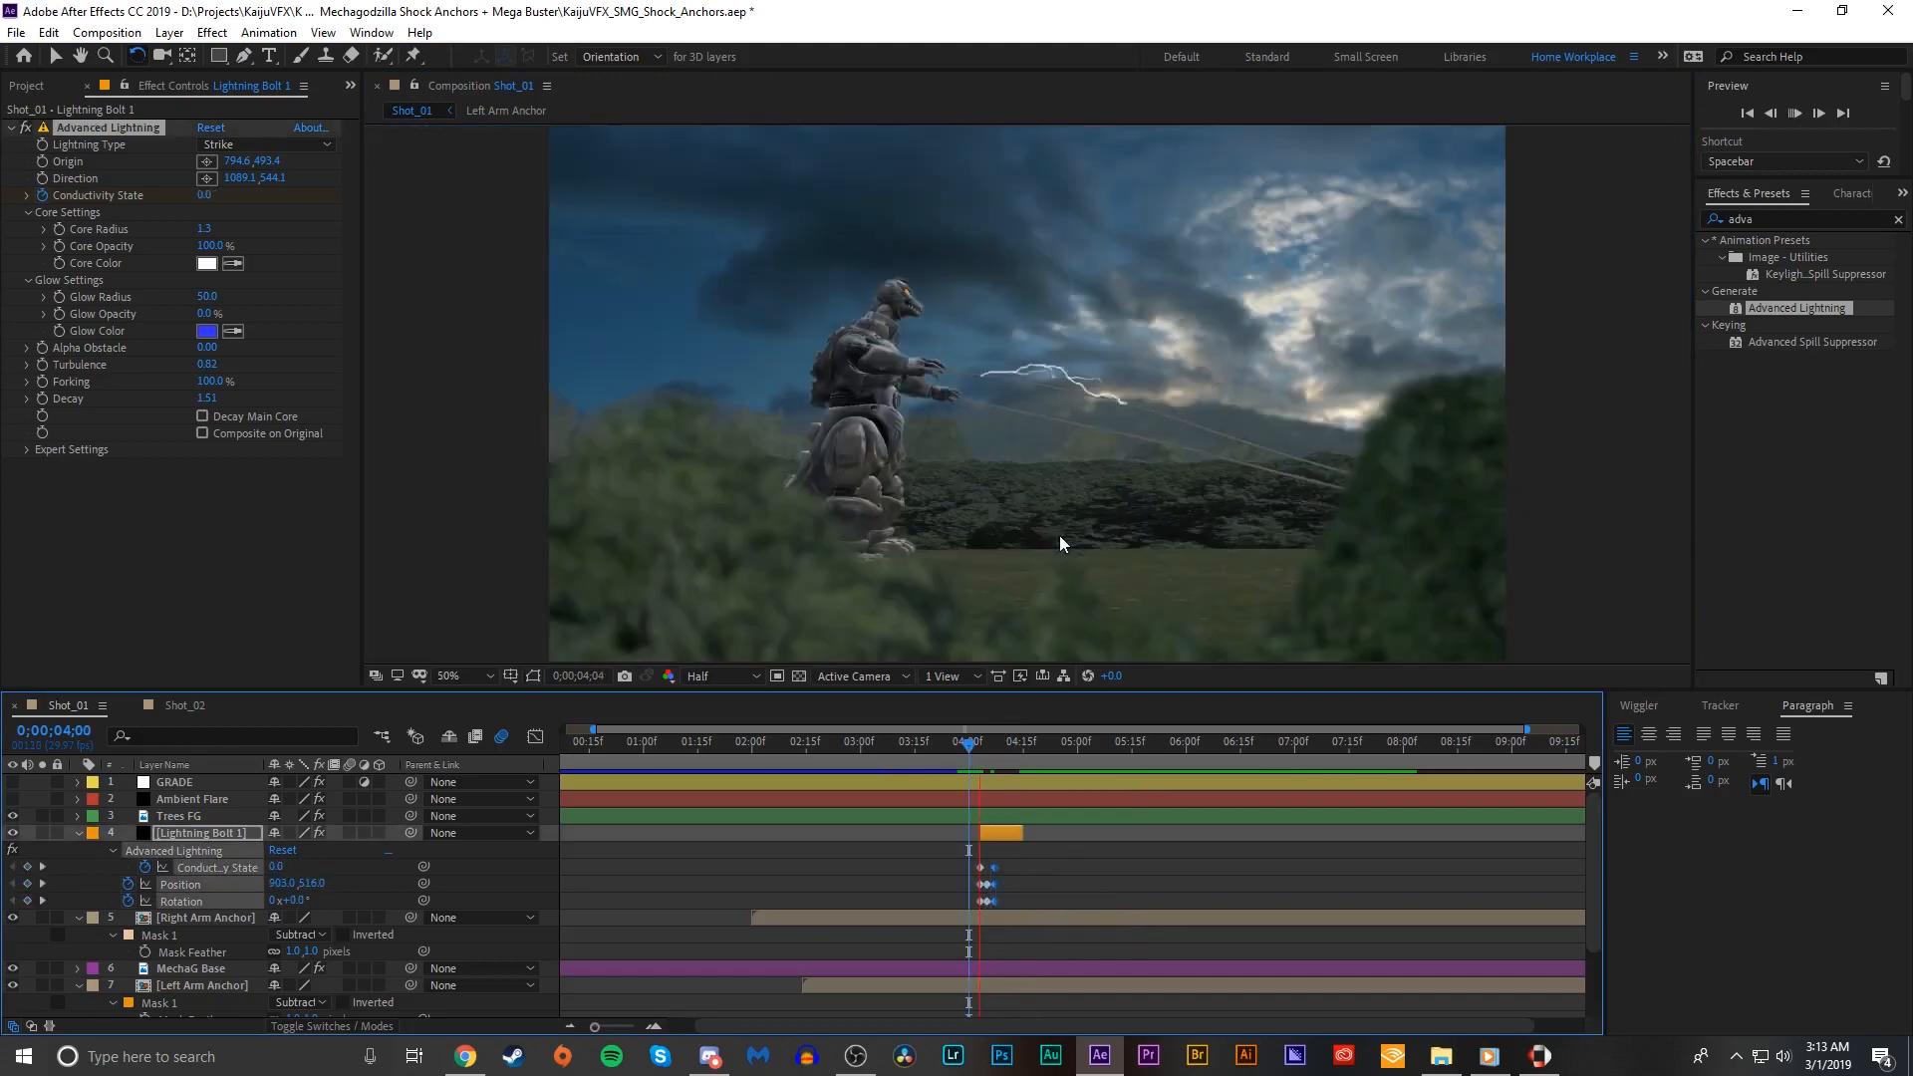
pyautogui.press('space')
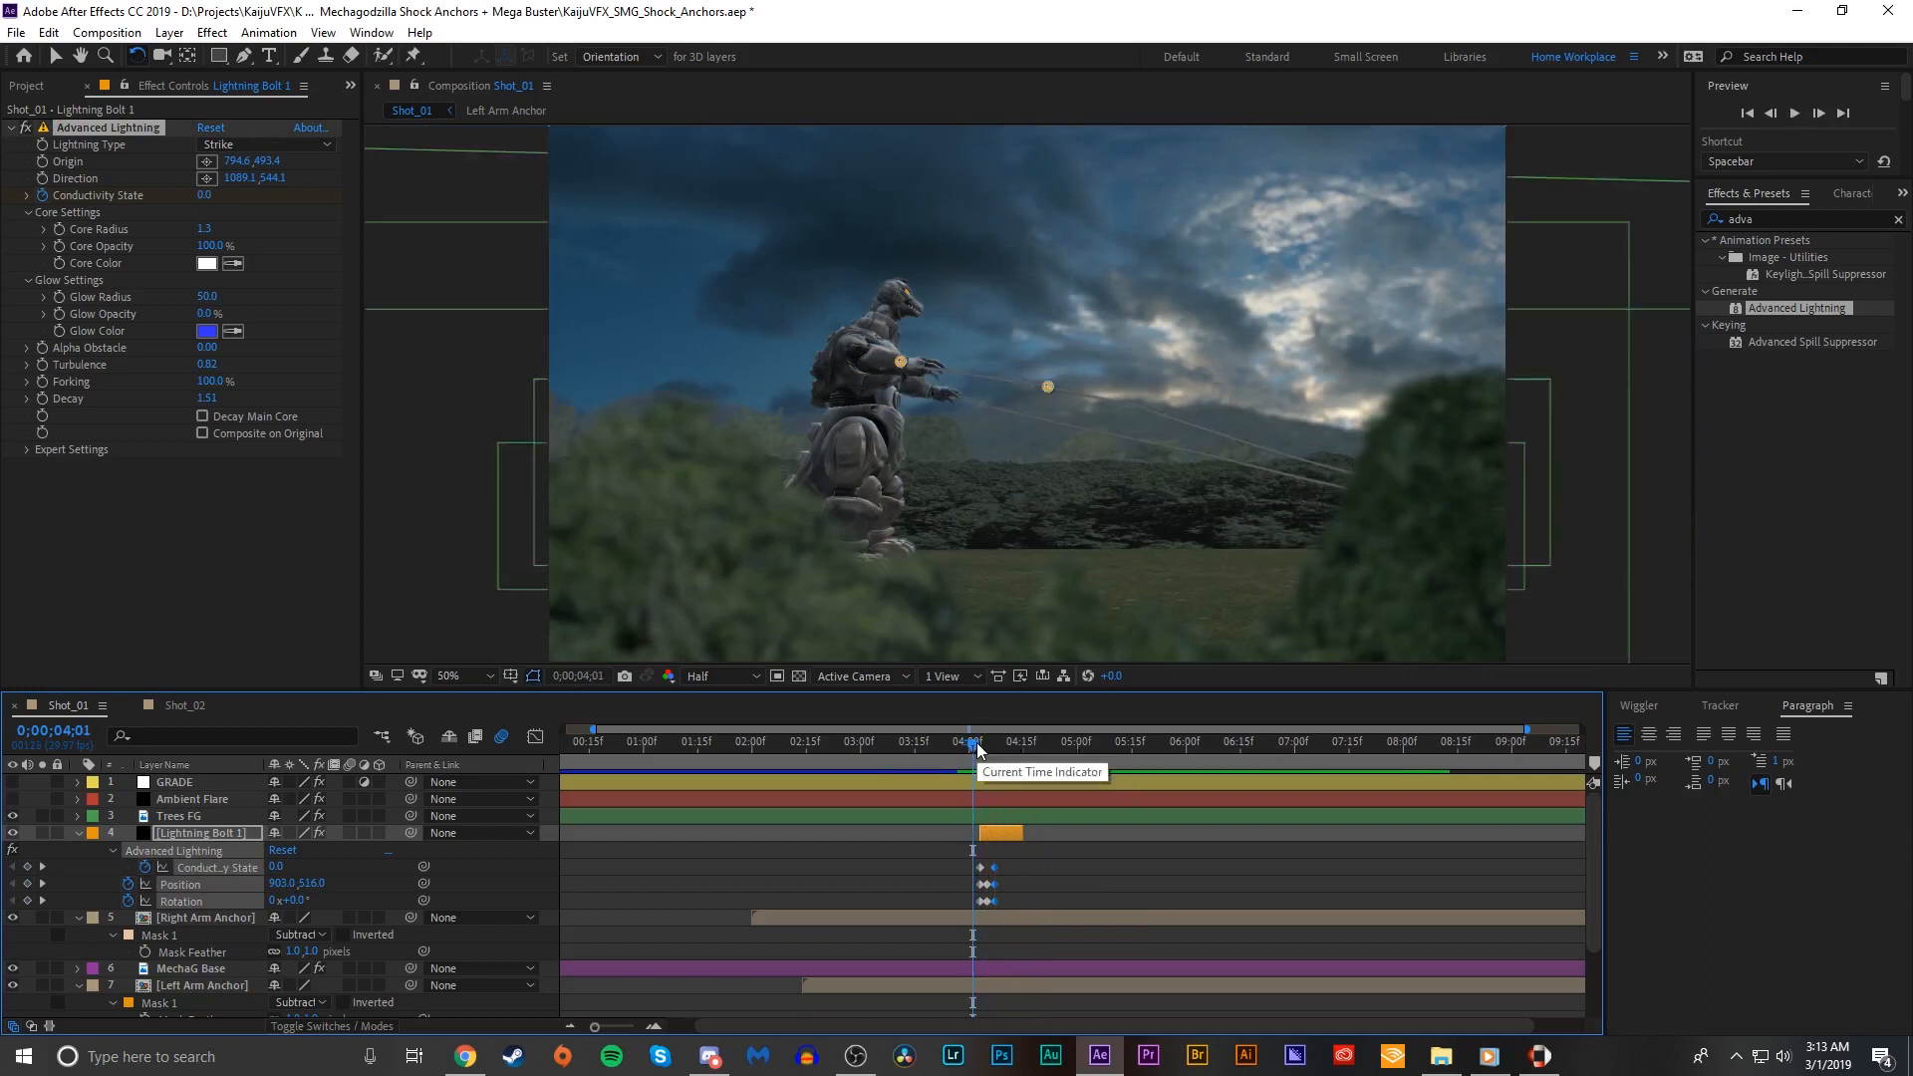
pyautogui.moveTo(983, 743); pyautogui.dragTo(993, 743)
pyautogui.moveTo(1019, 843); pyautogui.dragTo(1018, 843)
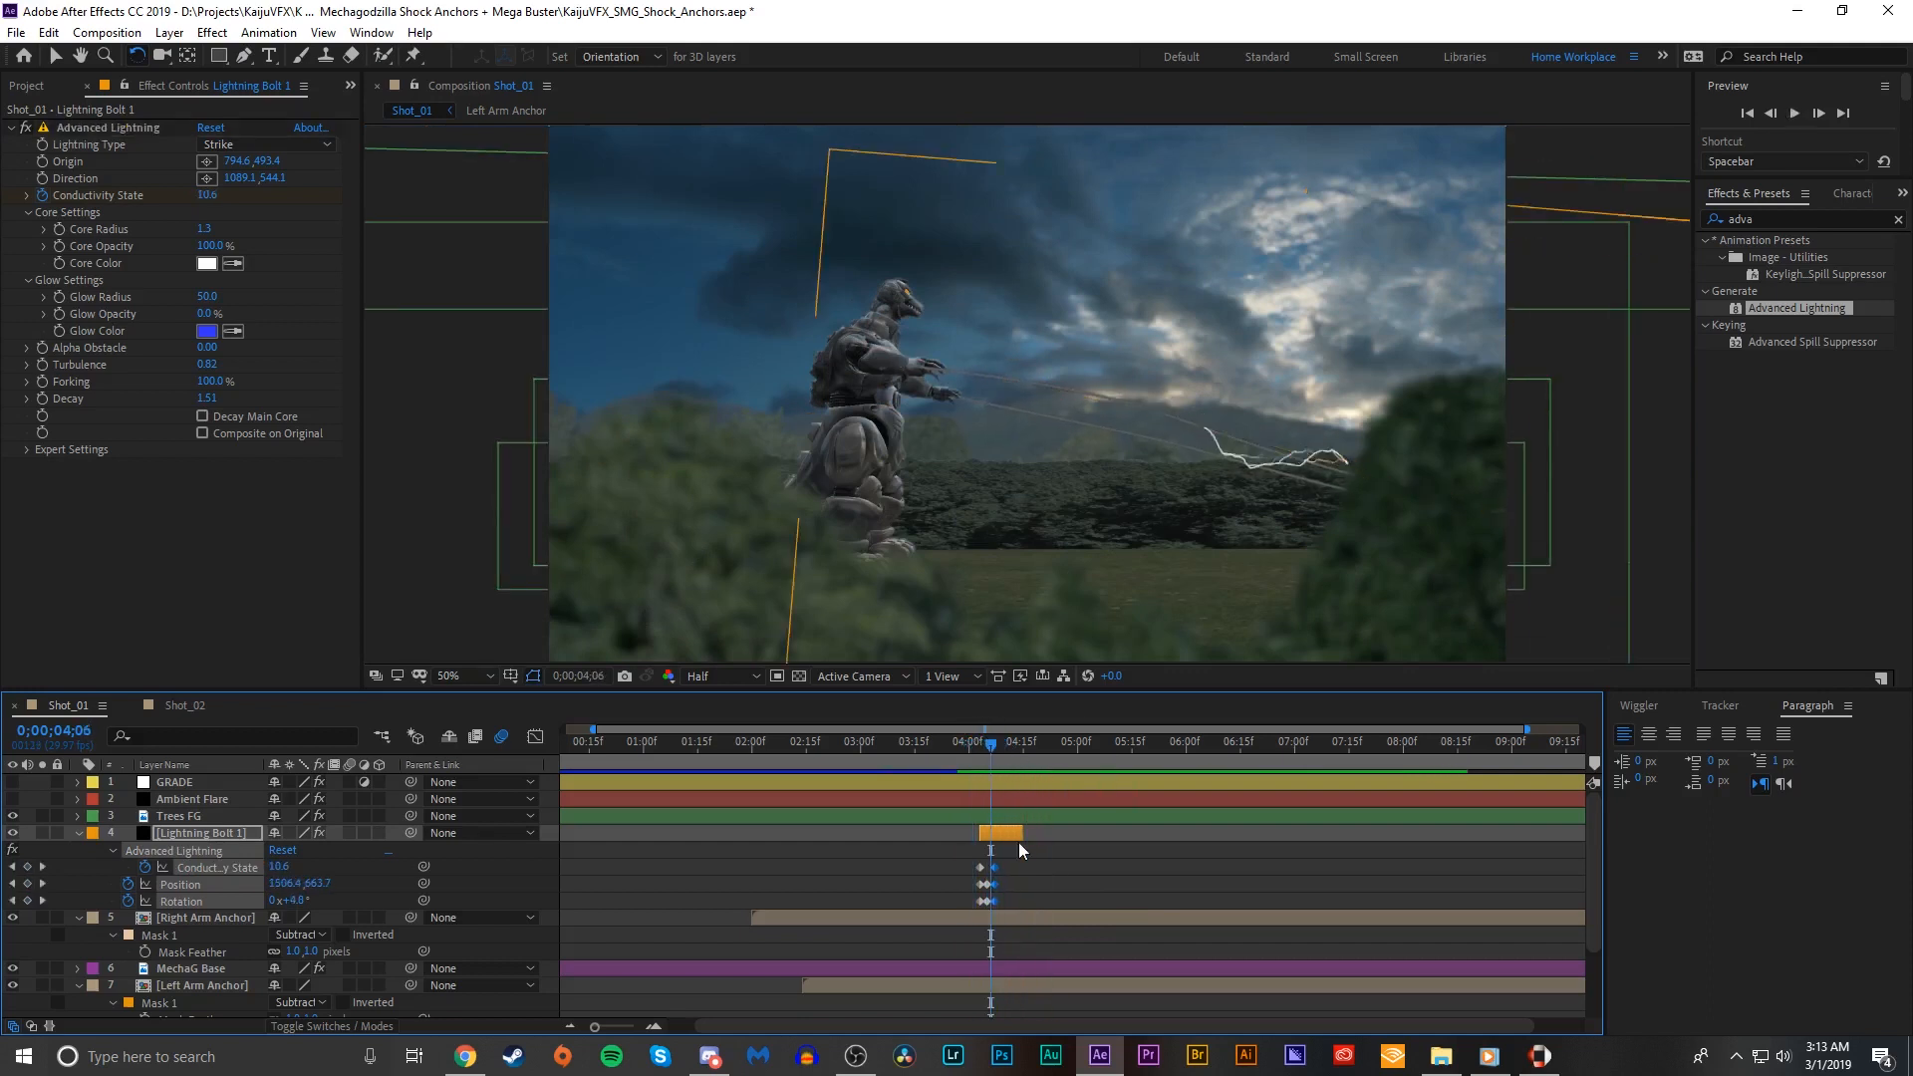
# Step: Enable motion blur on the Lightning Bolt 1 layer and check the blurred bolt along the wire up to 0;00;04;06
pyautogui.click(220, 834)
pyautogui.click(349, 834)
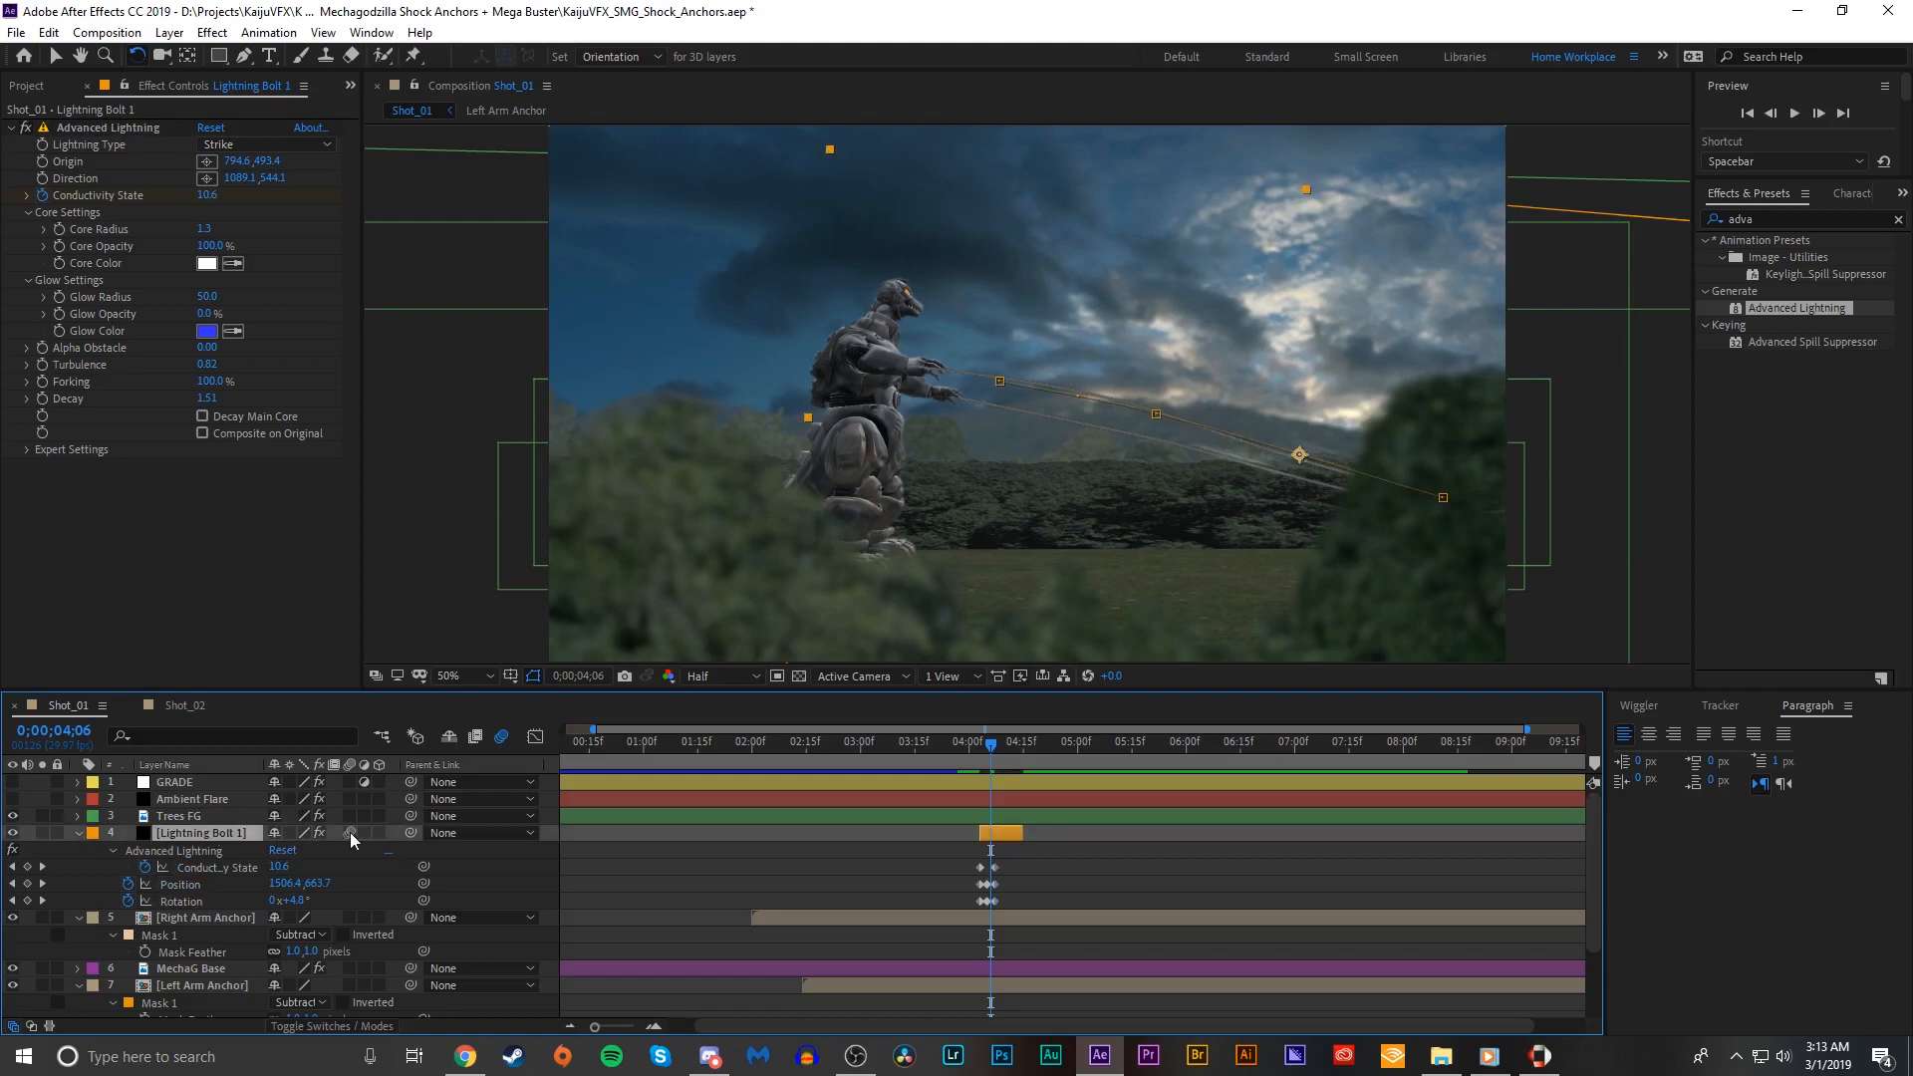
pyautogui.scroll(1, 1265, 538)
pyautogui.moveTo(1534, 527); pyautogui.dragTo(1063, 474)
pyautogui.scroll(1, 1092, 473)
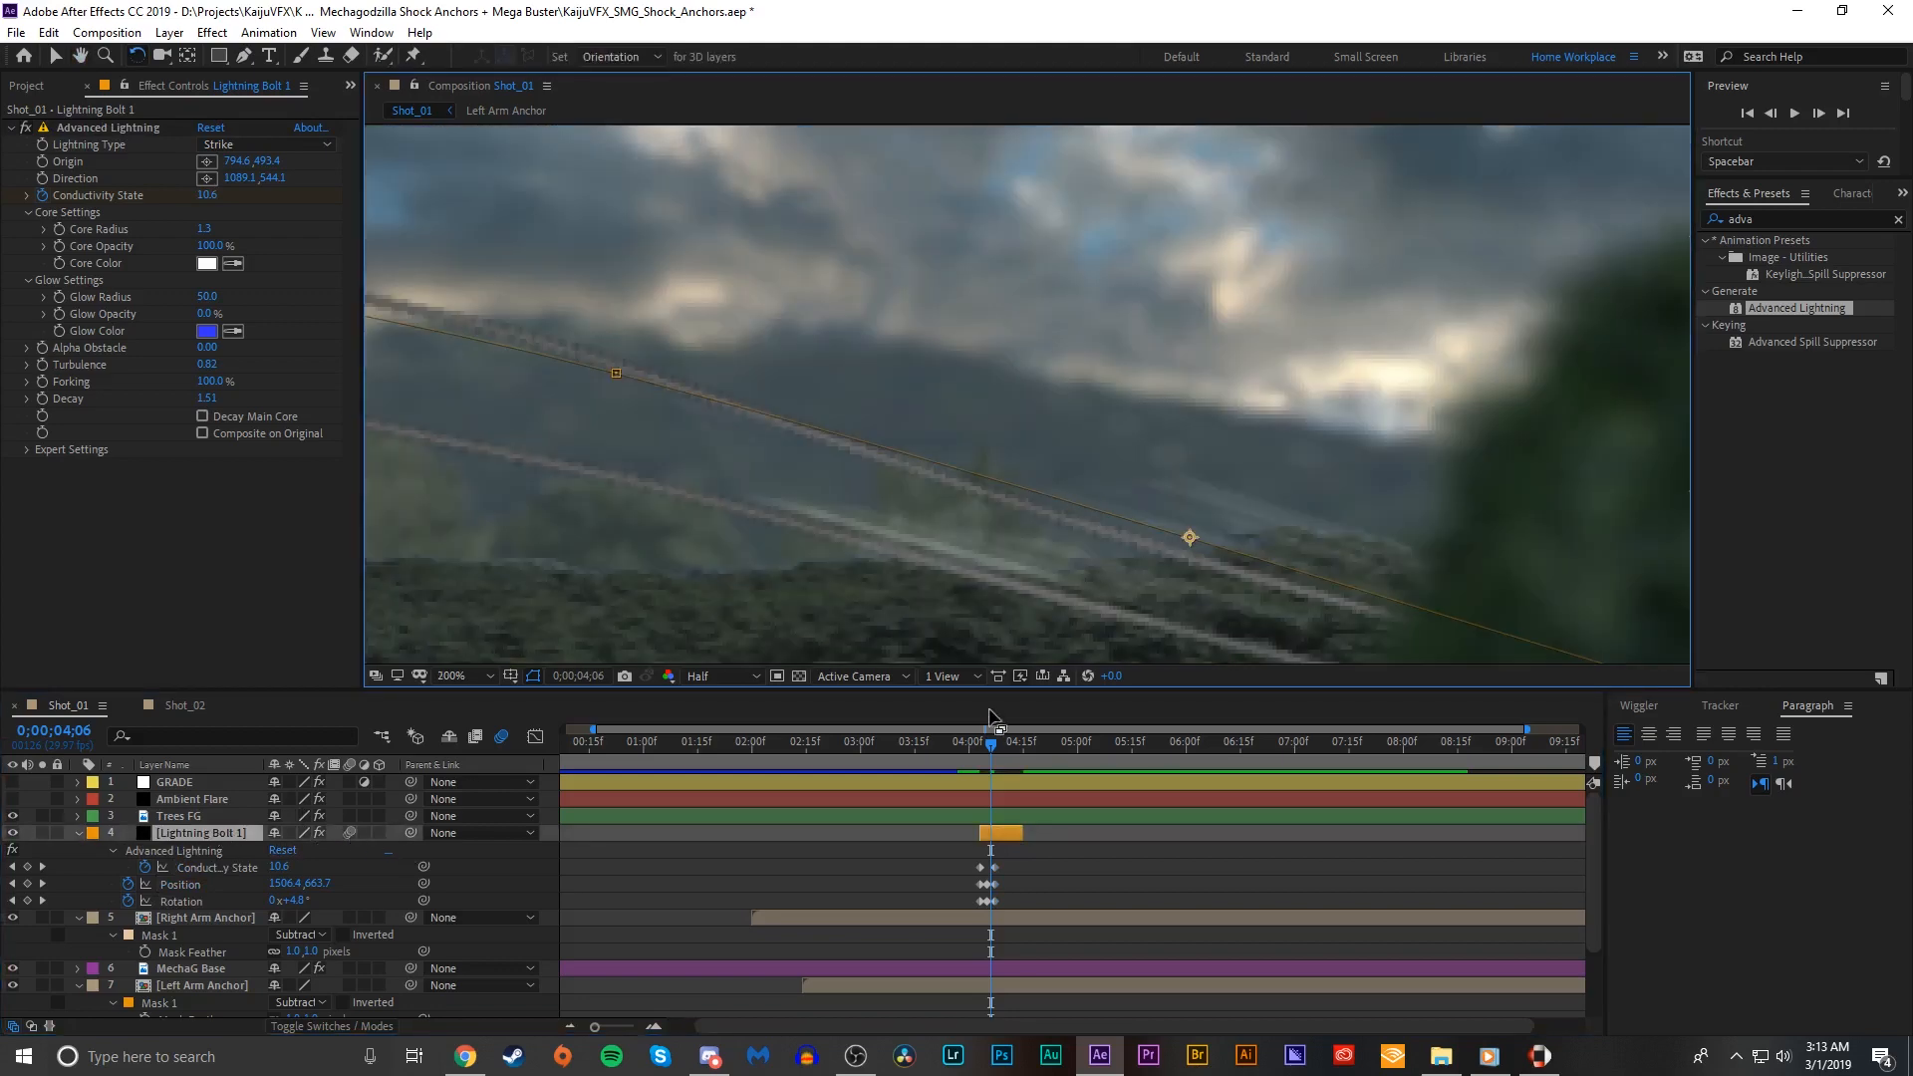
pyautogui.click(985, 767)
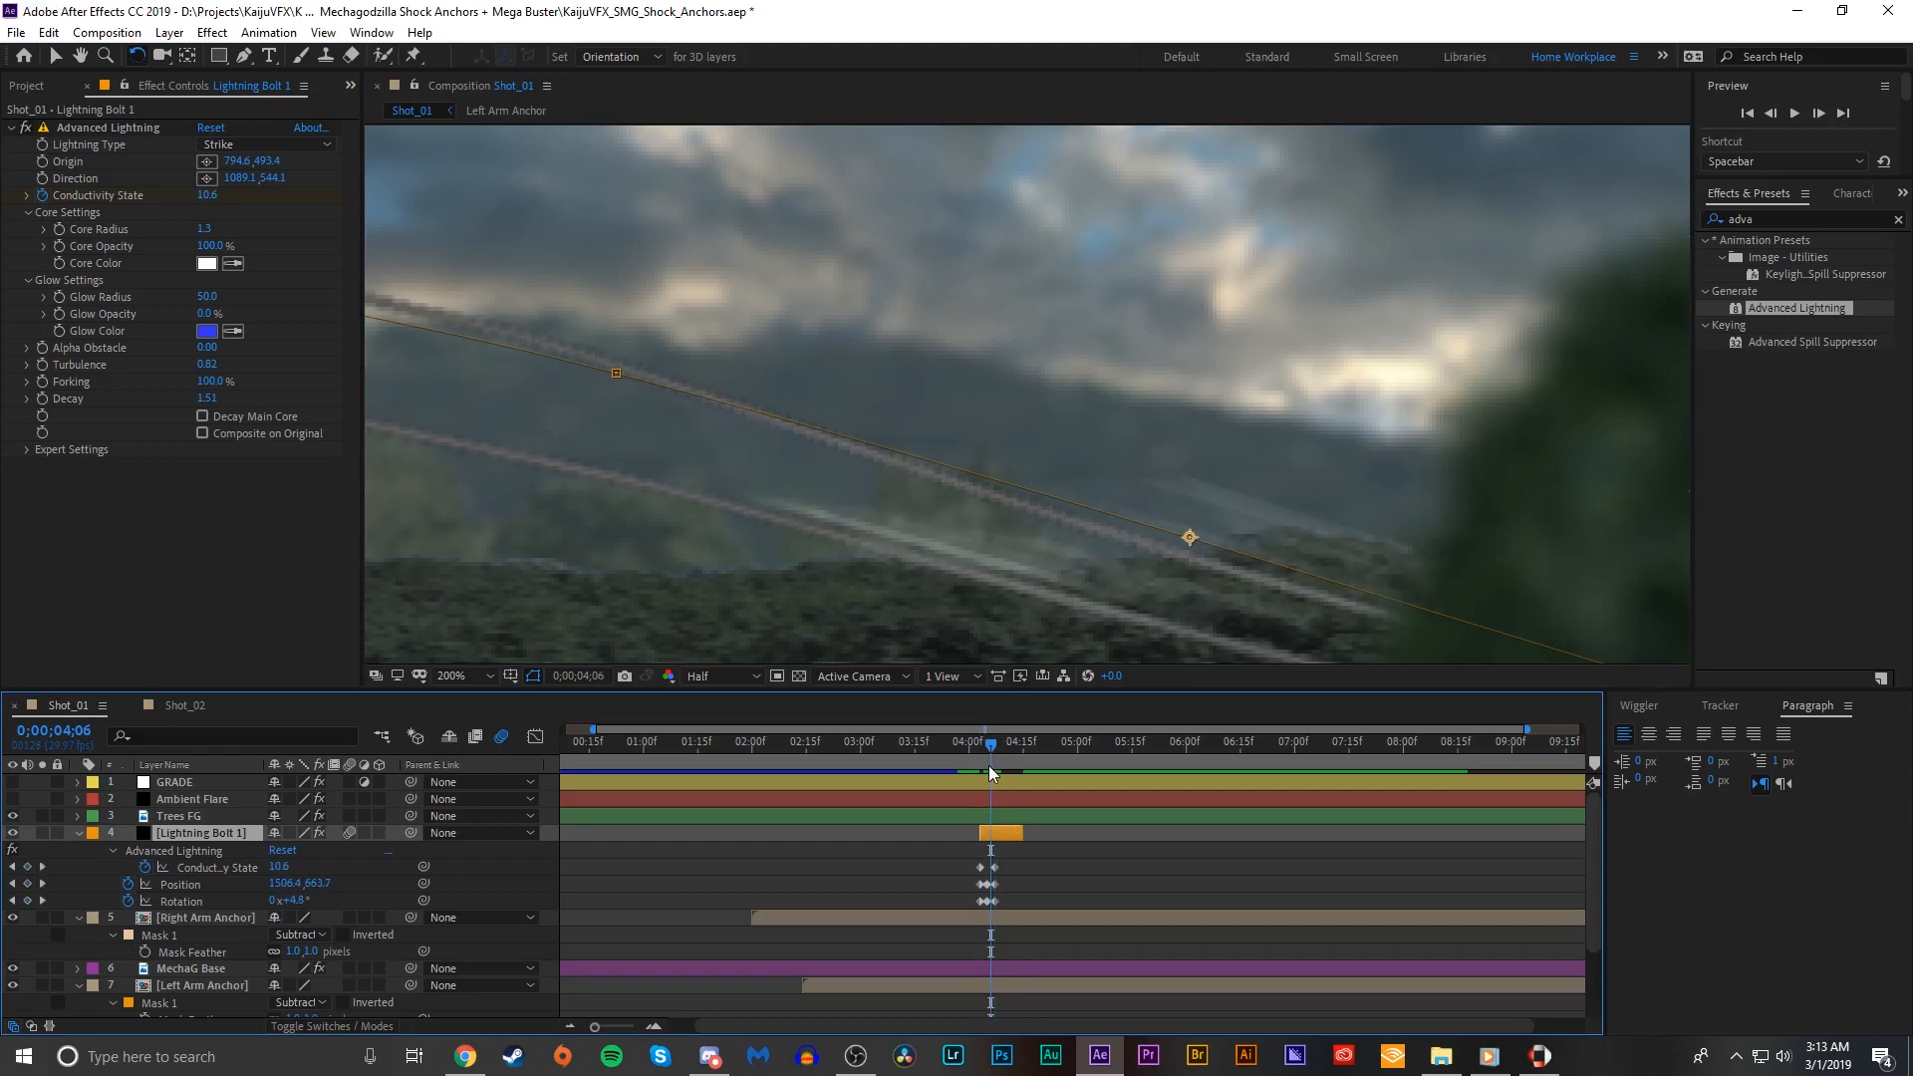
pyautogui.scroll(-1, 1030, 614)
pyautogui.click(972, 763)
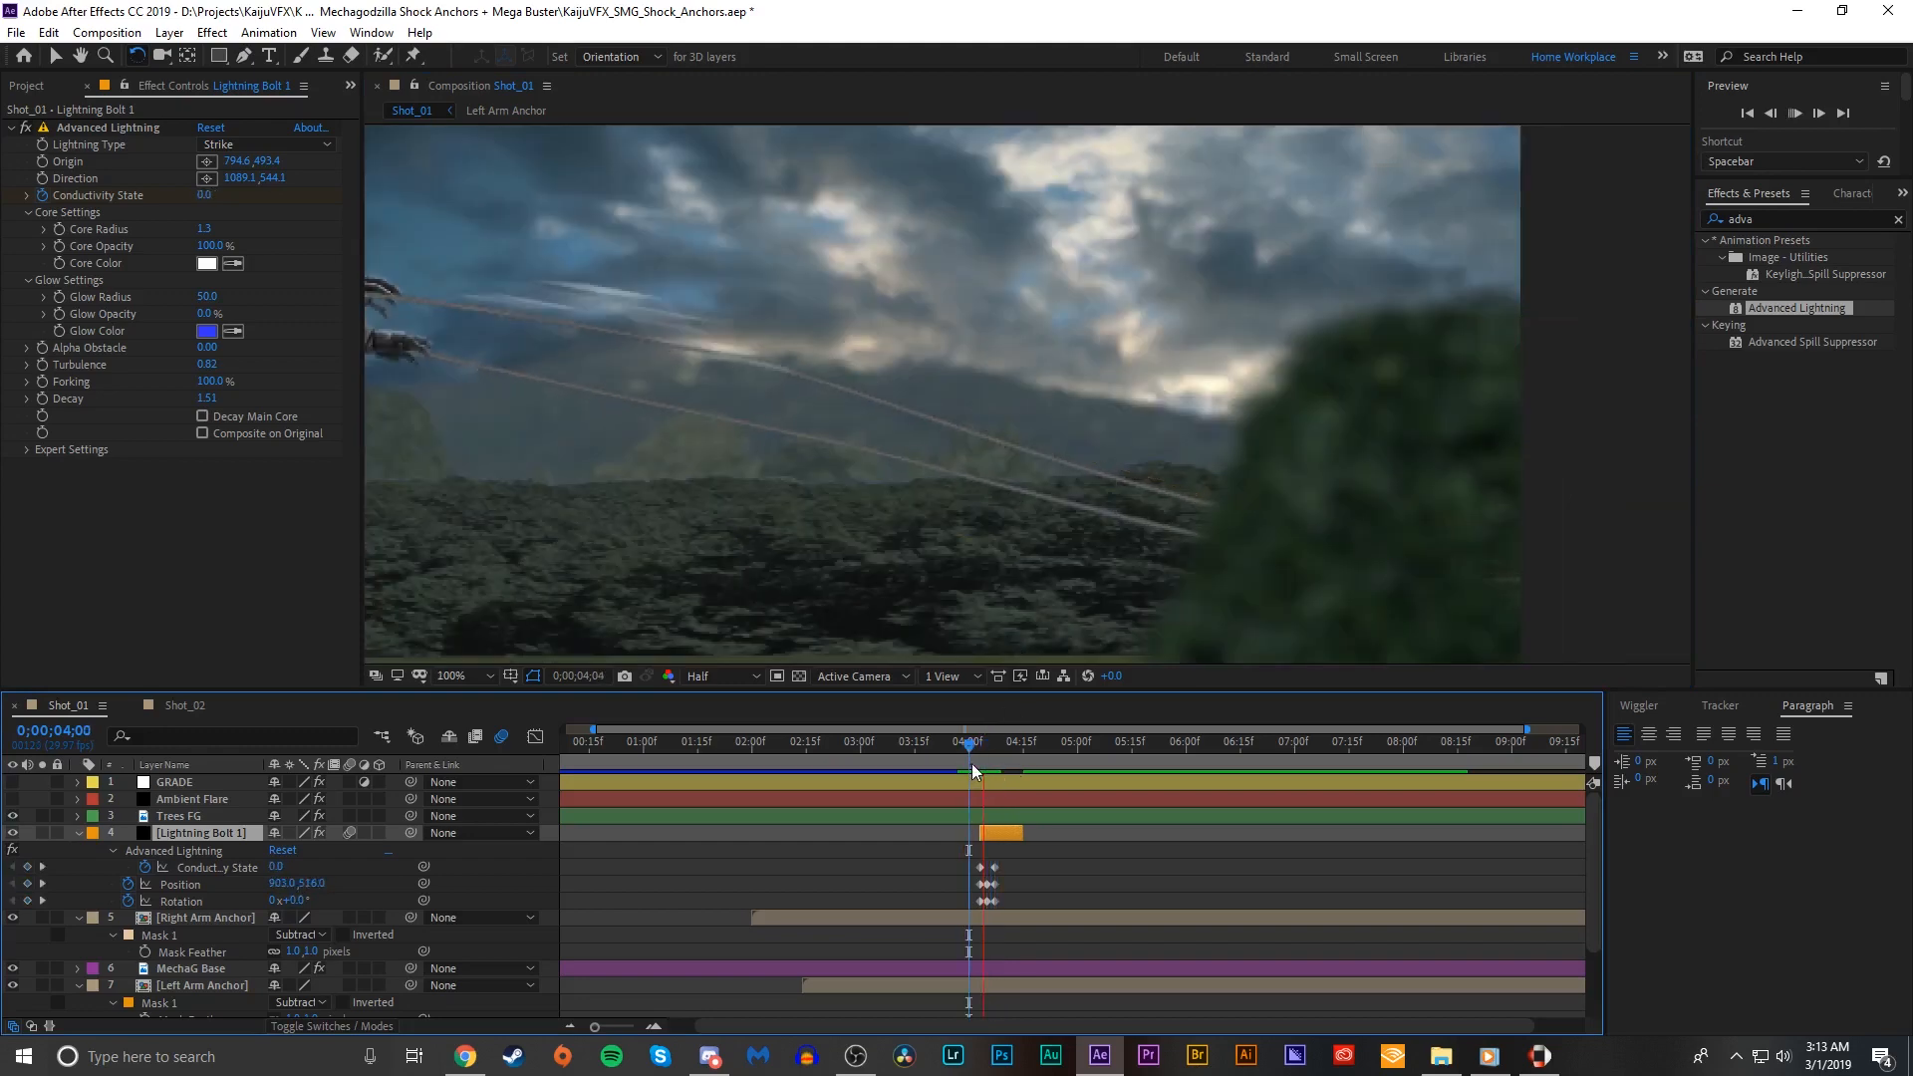
pyautogui.moveTo(972, 764); pyautogui.dragTo(990, 748)
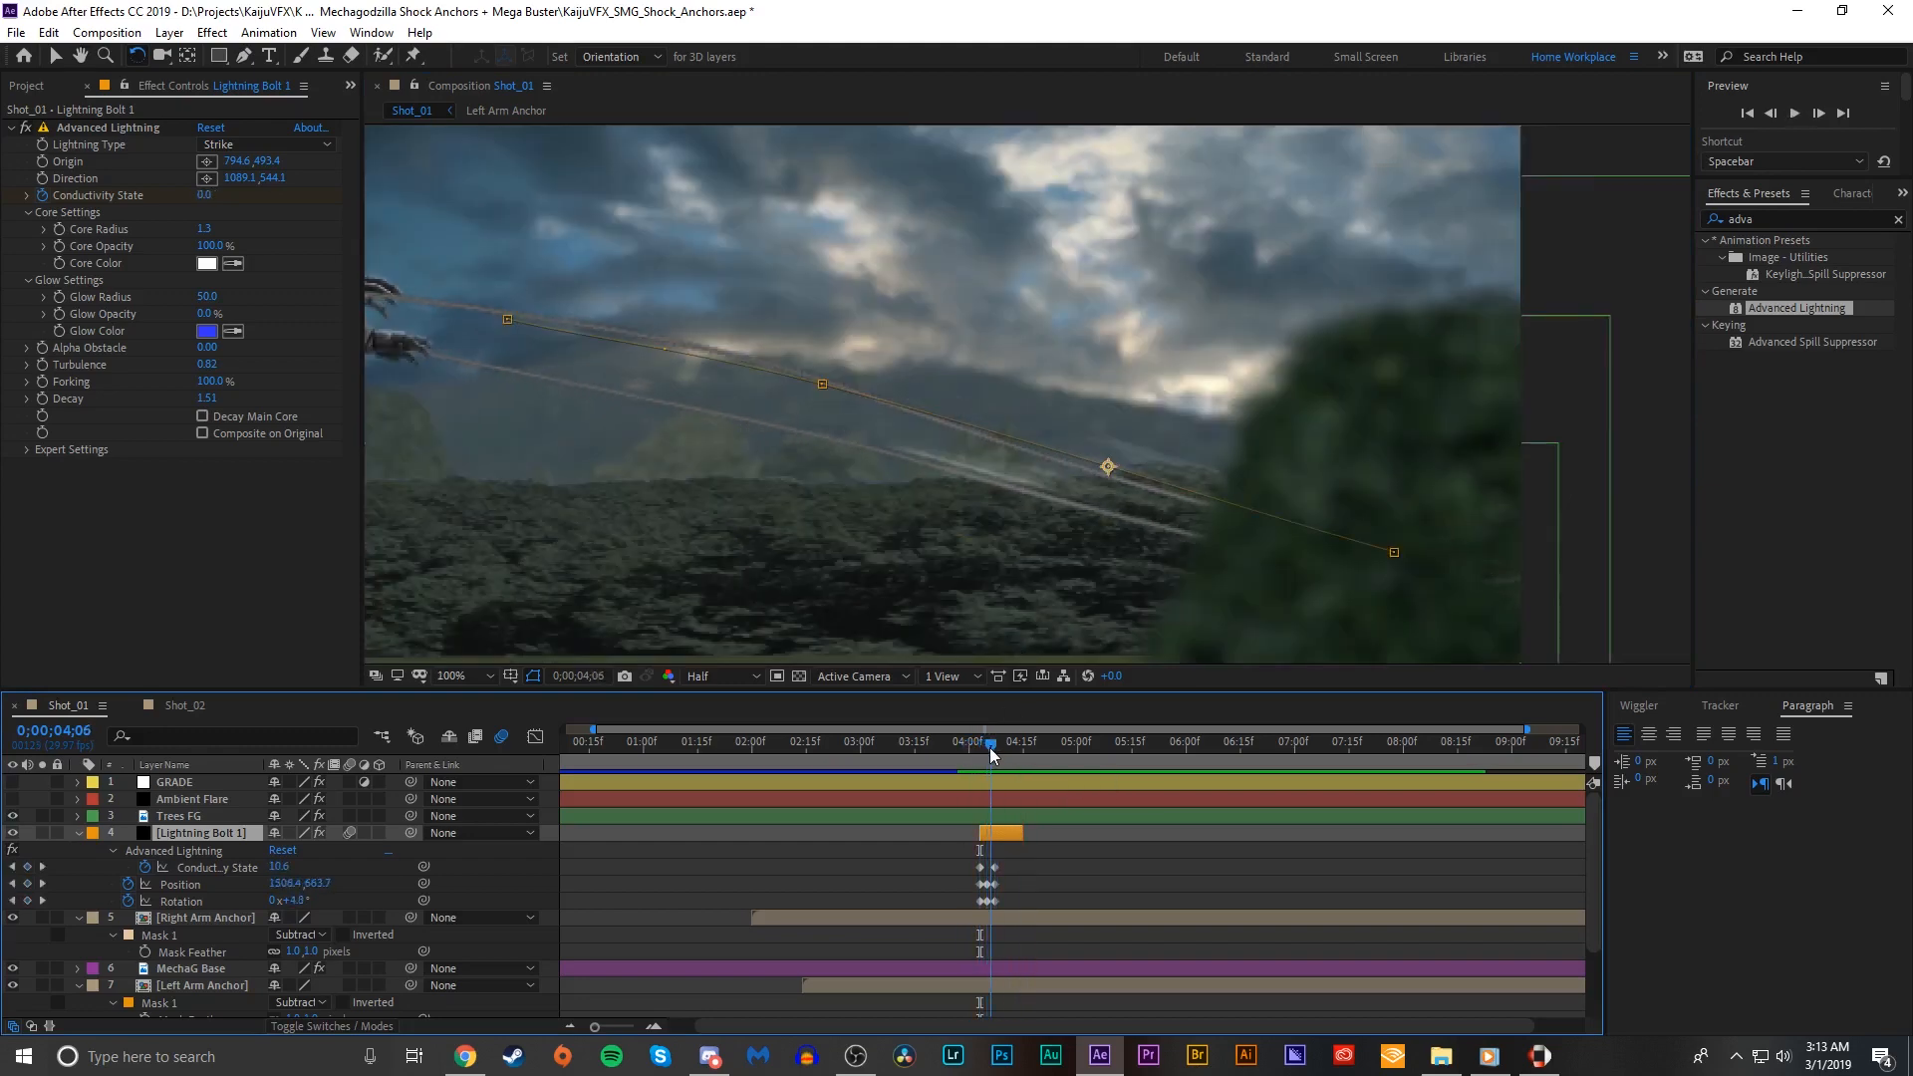
# Step: Duplicate the Lightning Bolt 1 layer without motion blur on the upper copy, and examine both bolts between 0;00;04;00 and 0;00;04;06
pyautogui.press('v')
pyautogui.hotkey('ctrl', 'd')
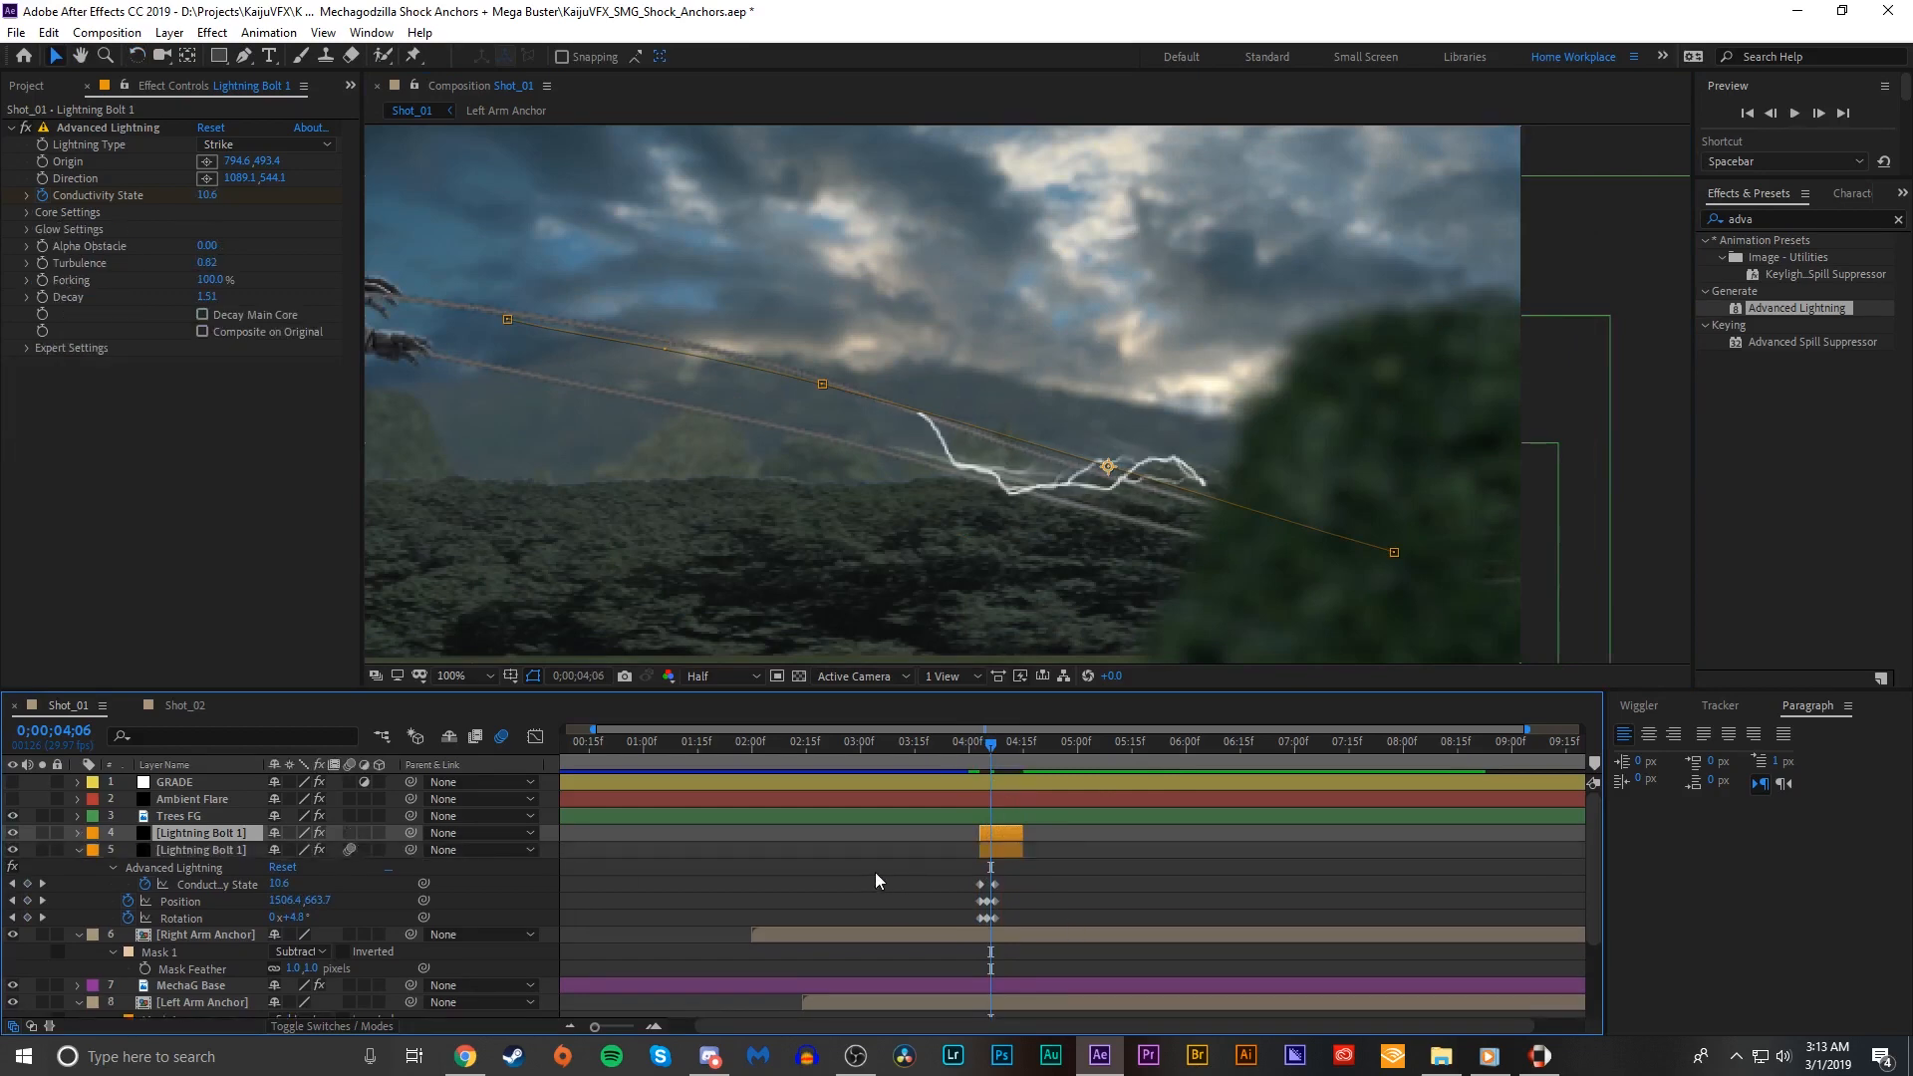
pyautogui.click(875, 871)
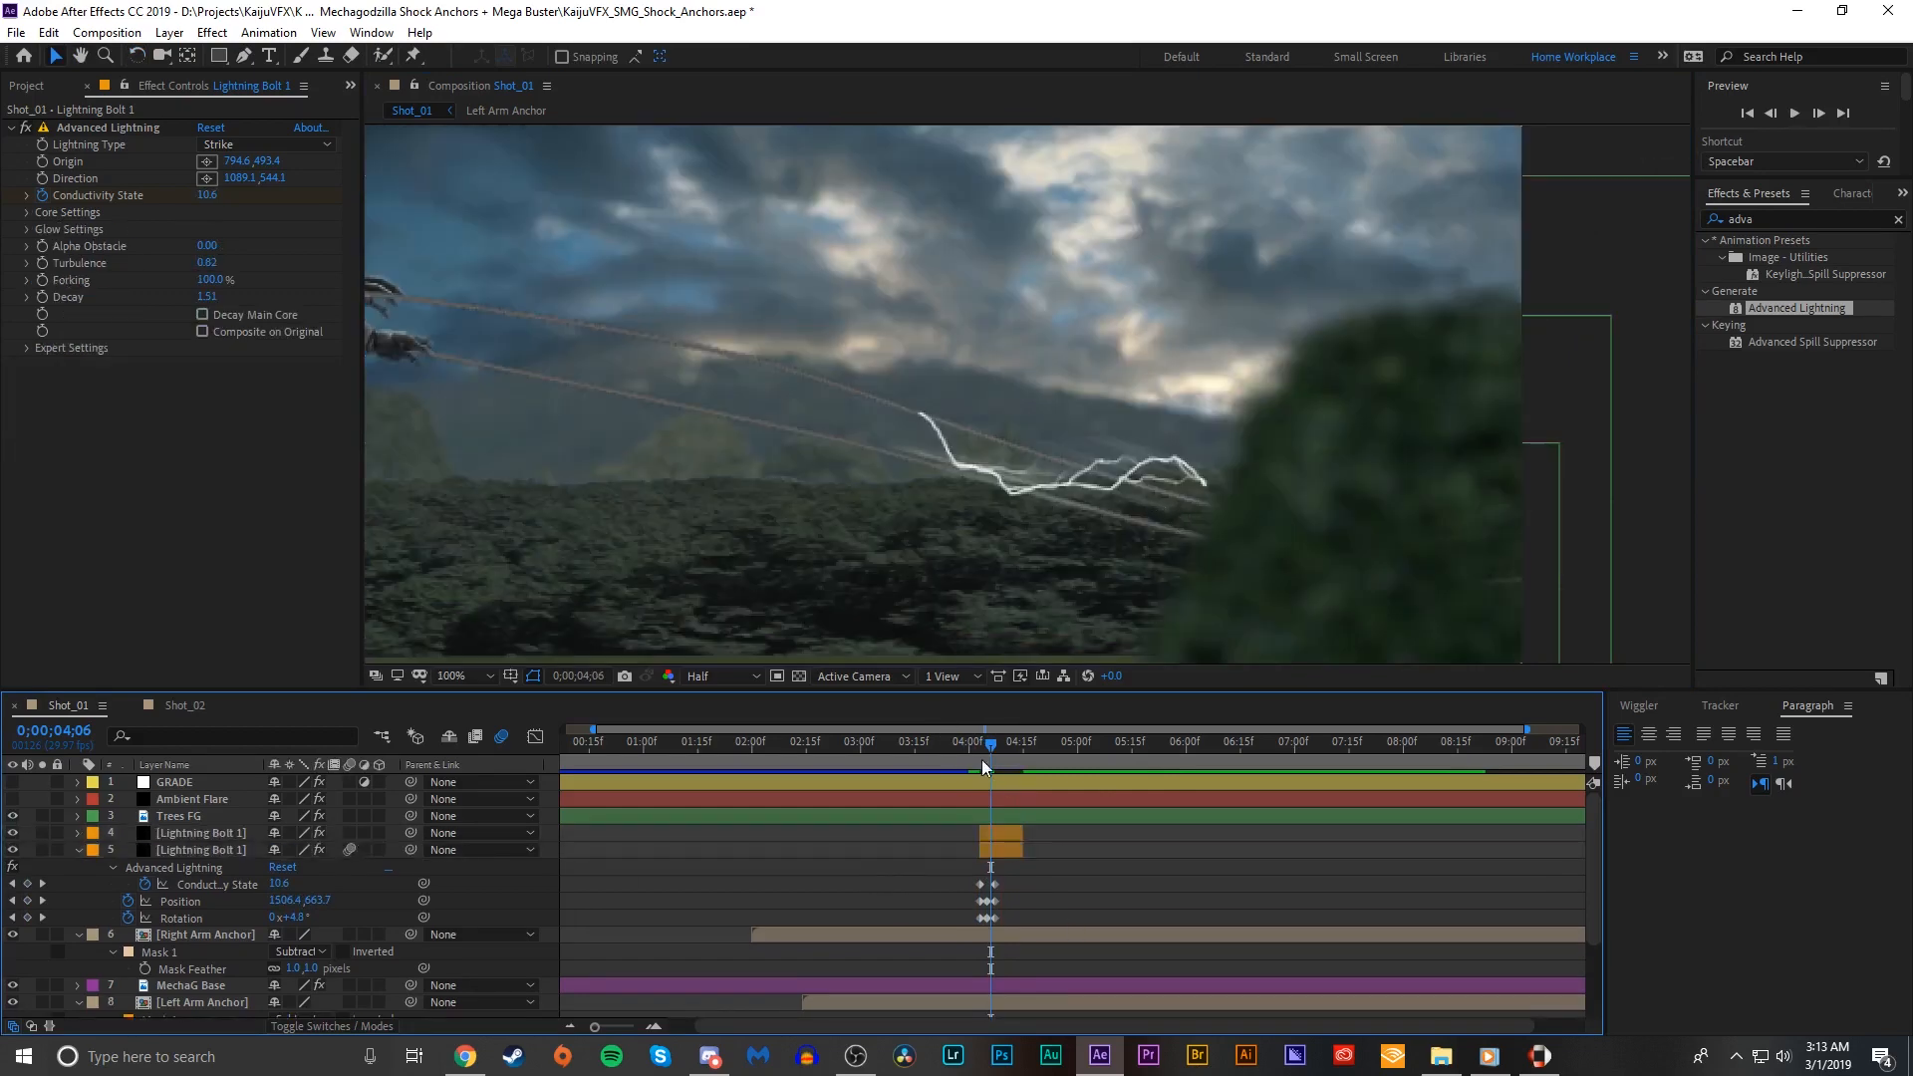
pyautogui.scroll(-2, 994, 488)
pyautogui.scroll(2, 1057, 450)
pyautogui.moveTo(991, 759); pyautogui.dragTo(981, 757)
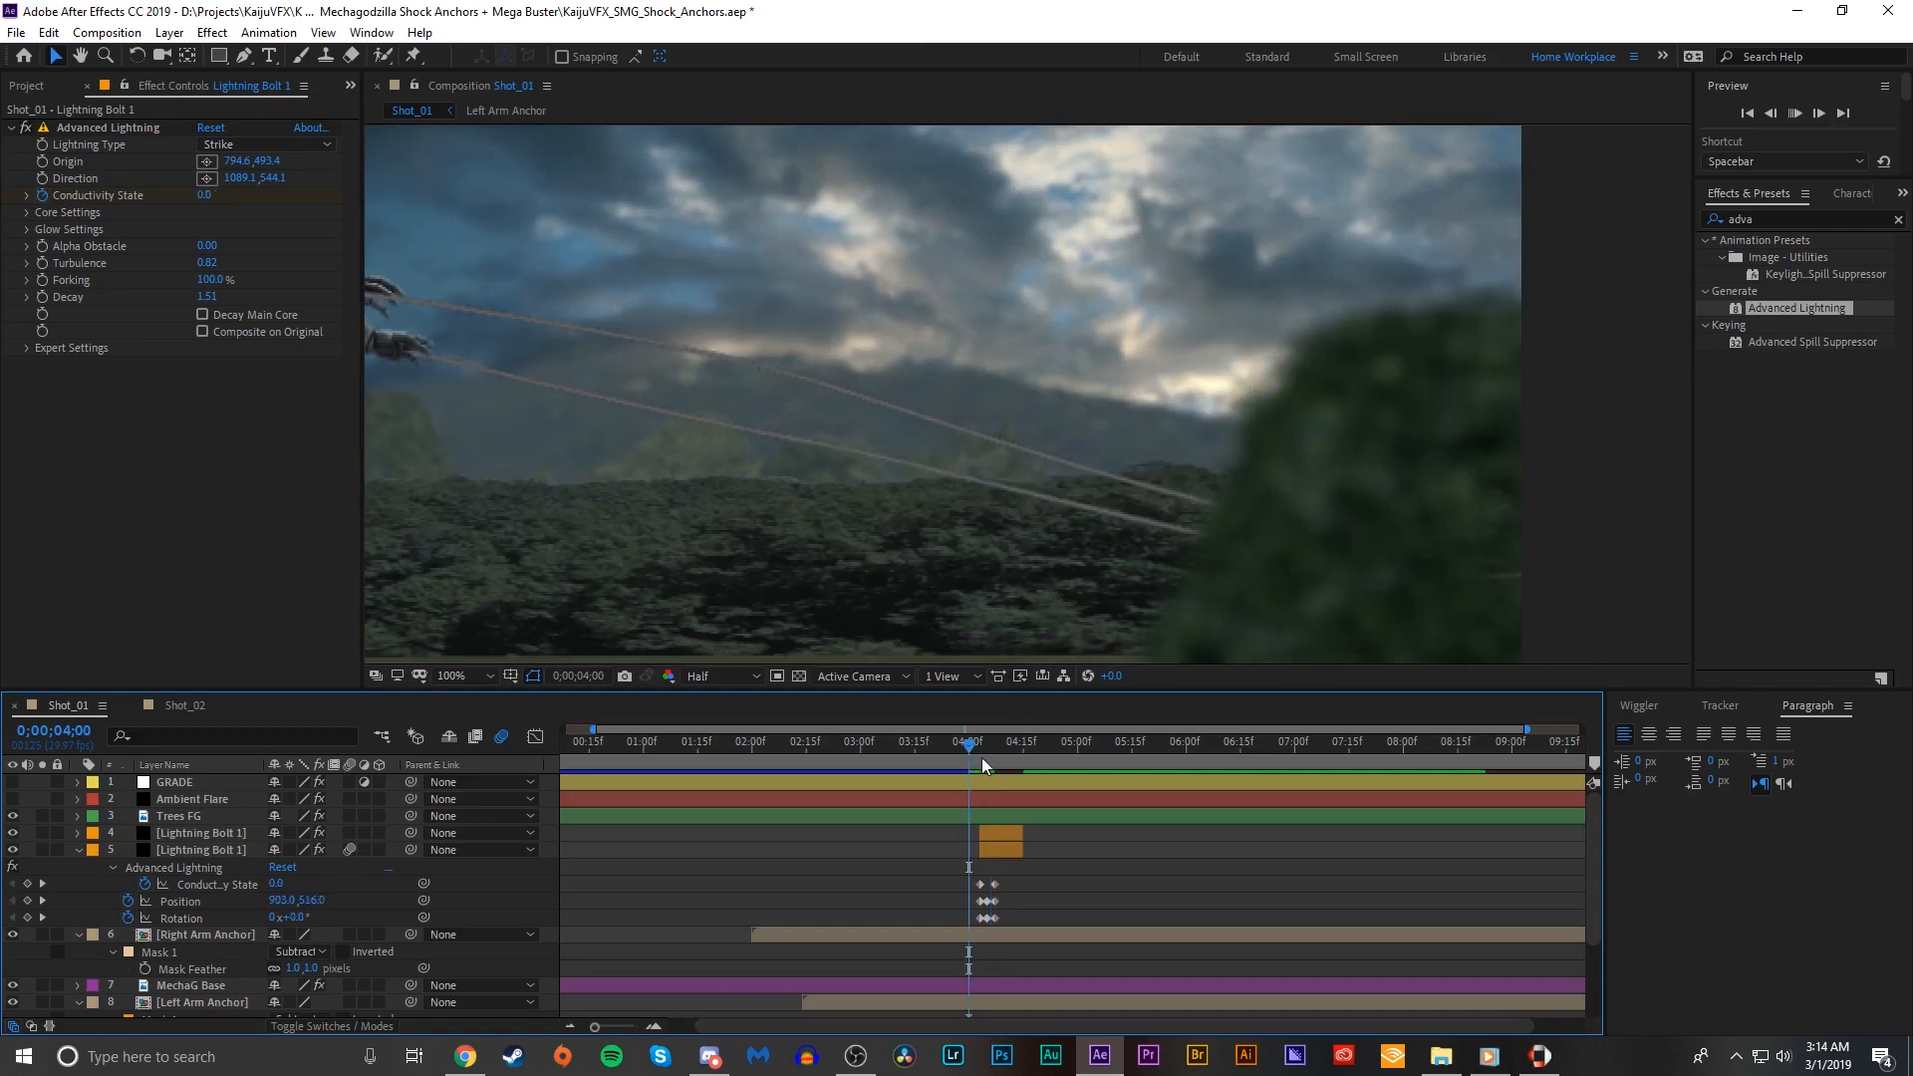
pyautogui.scroll(-2, 1099, 427)
pyautogui.moveTo(973, 757)
pyautogui.mouseDown()
pyautogui.moveTo(958, 749)
pyautogui.moveTo(990, 746)
pyautogui.mouseUp()
pyautogui.scroll(3, 1001, 475)
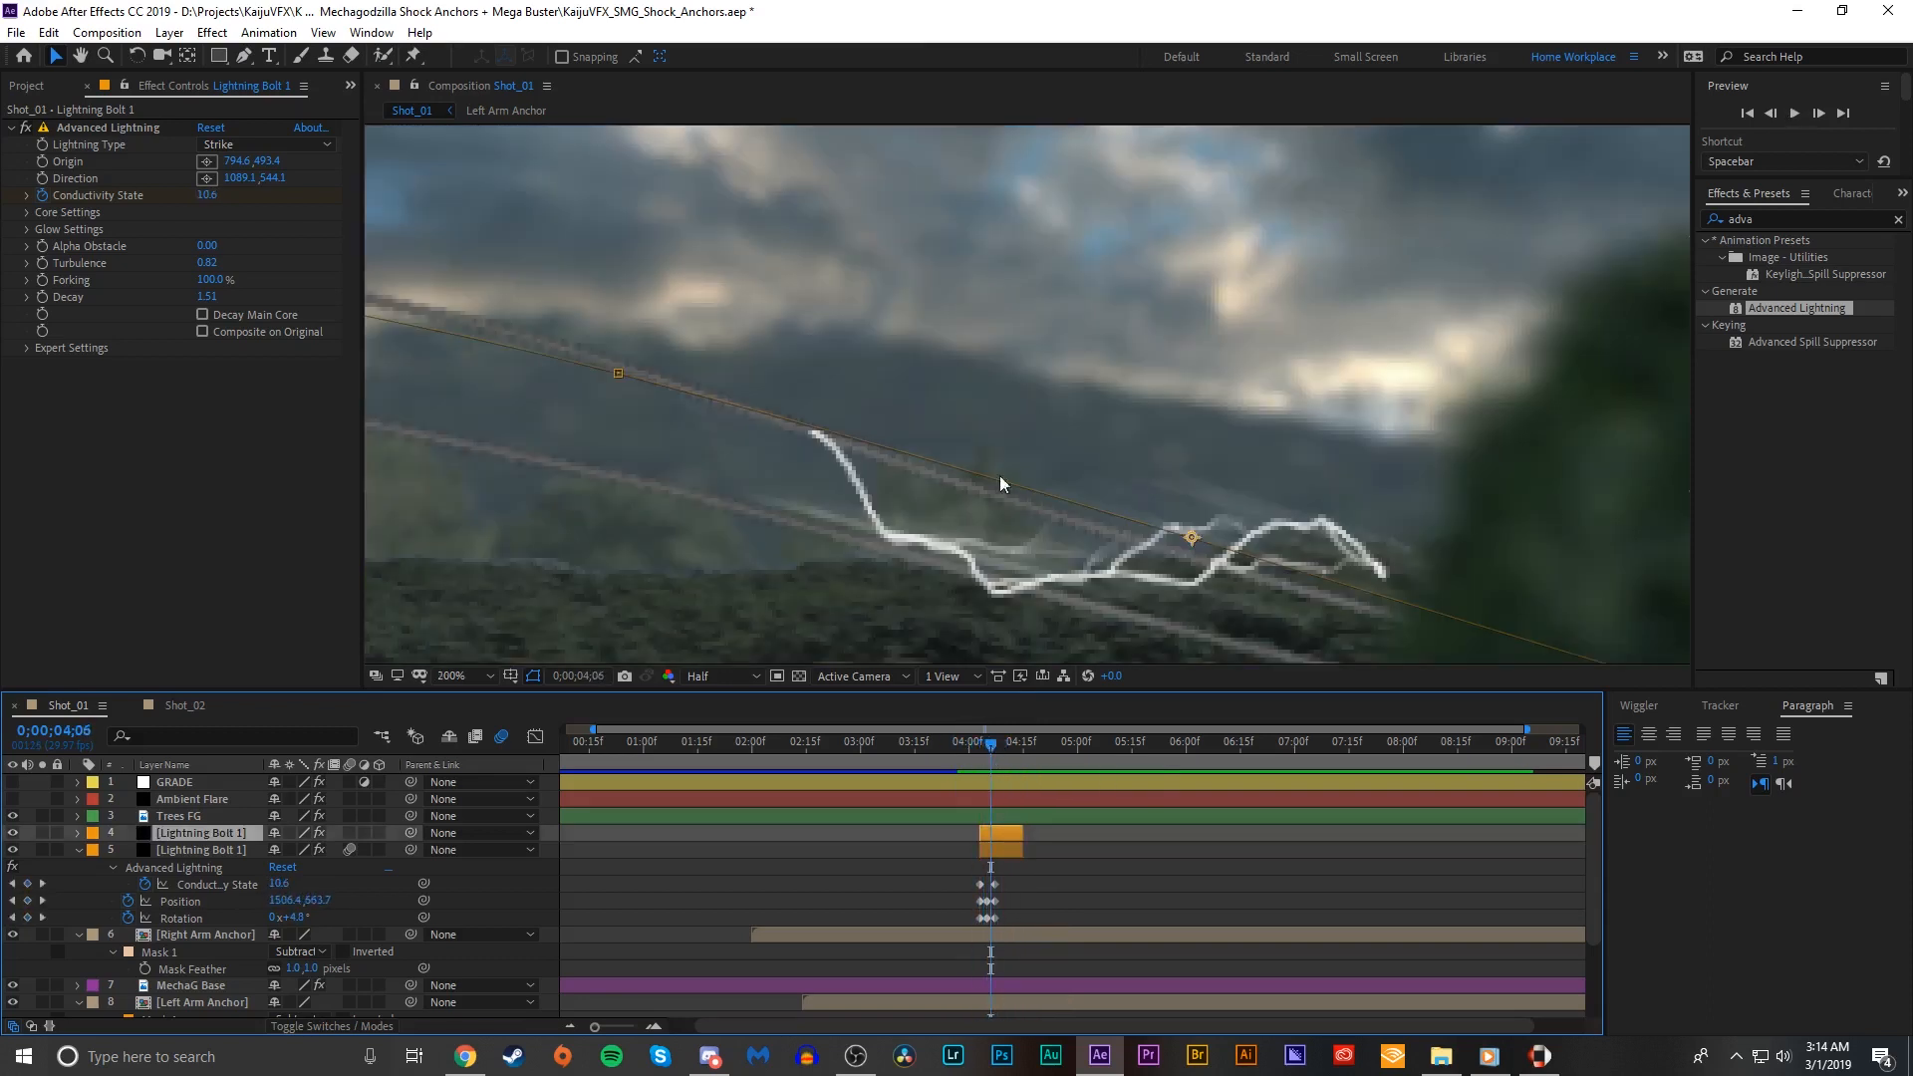
pyautogui.scroll(-2, 1091, 476)
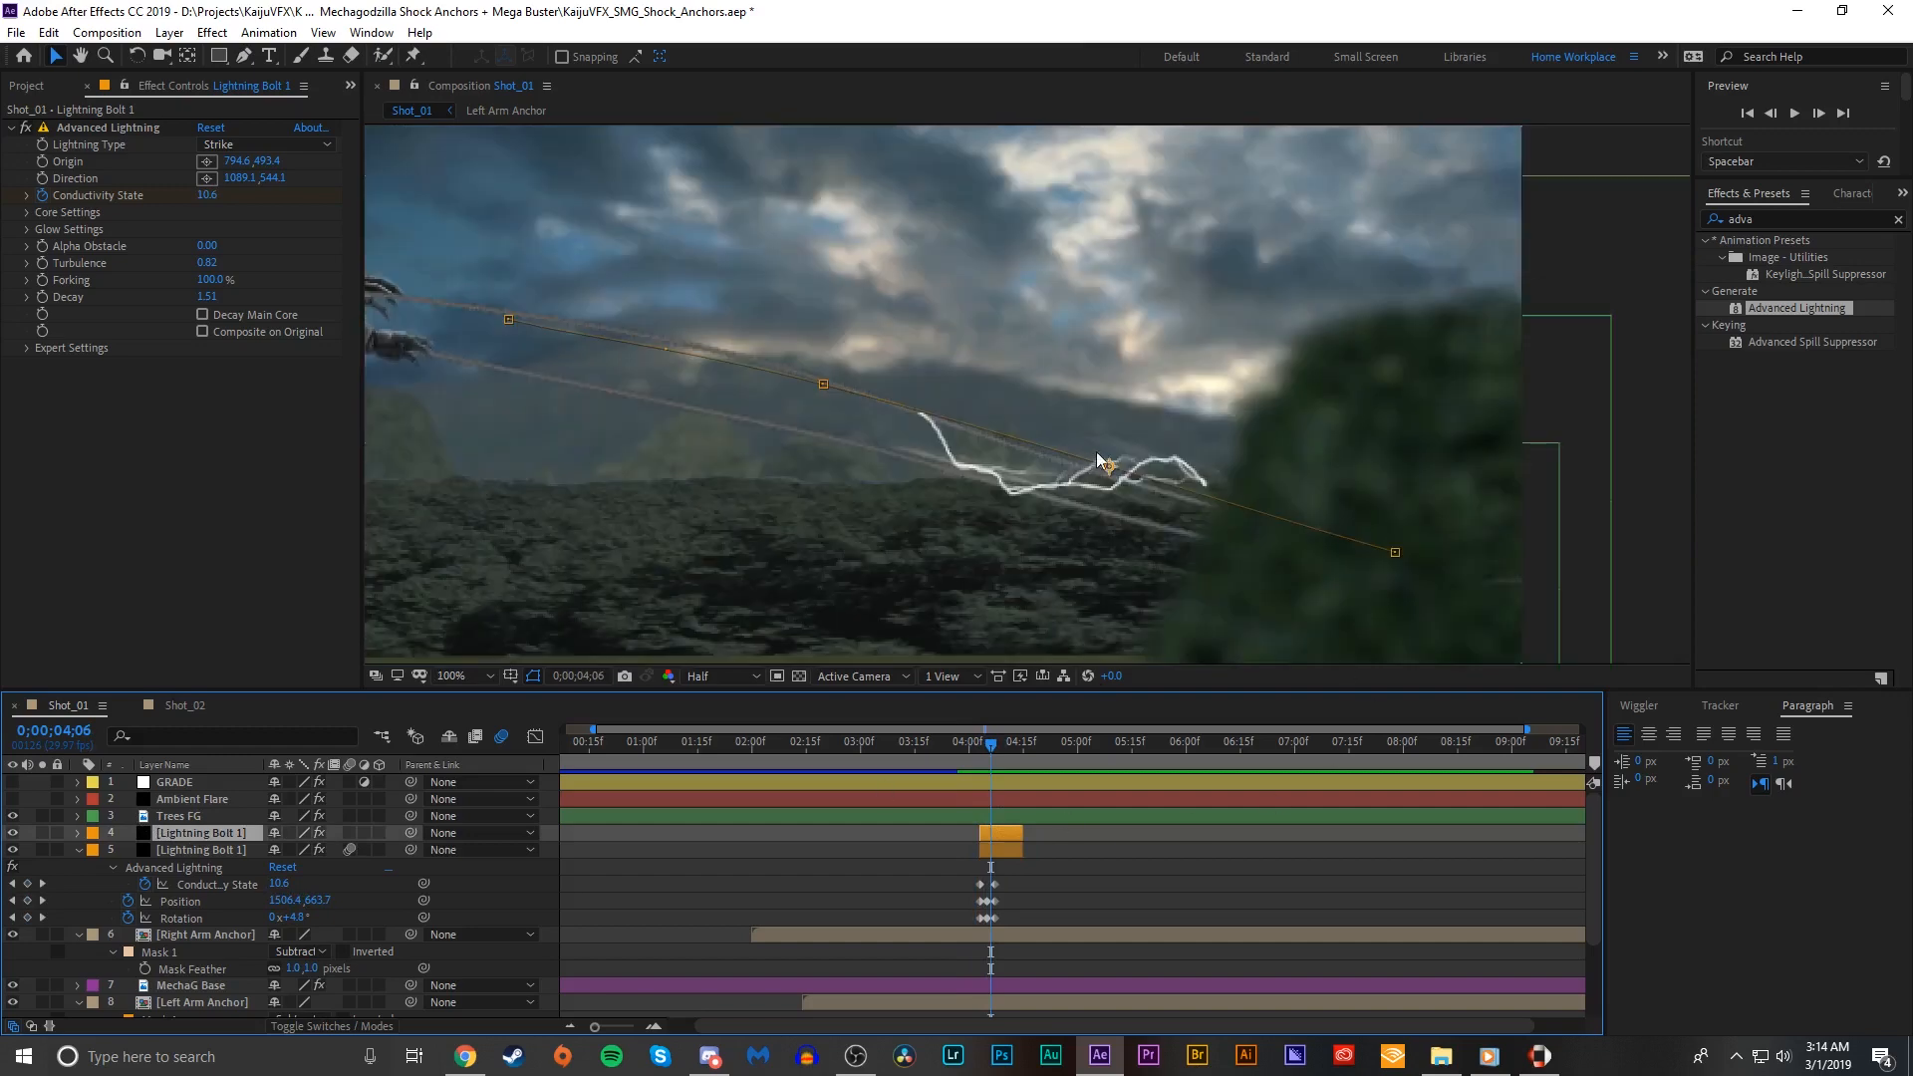
# Step: Apply Solid Composite with a black color to the upper lightning bolt and set that layer's blending mode to Screen
pyautogui.click(1765, 214)
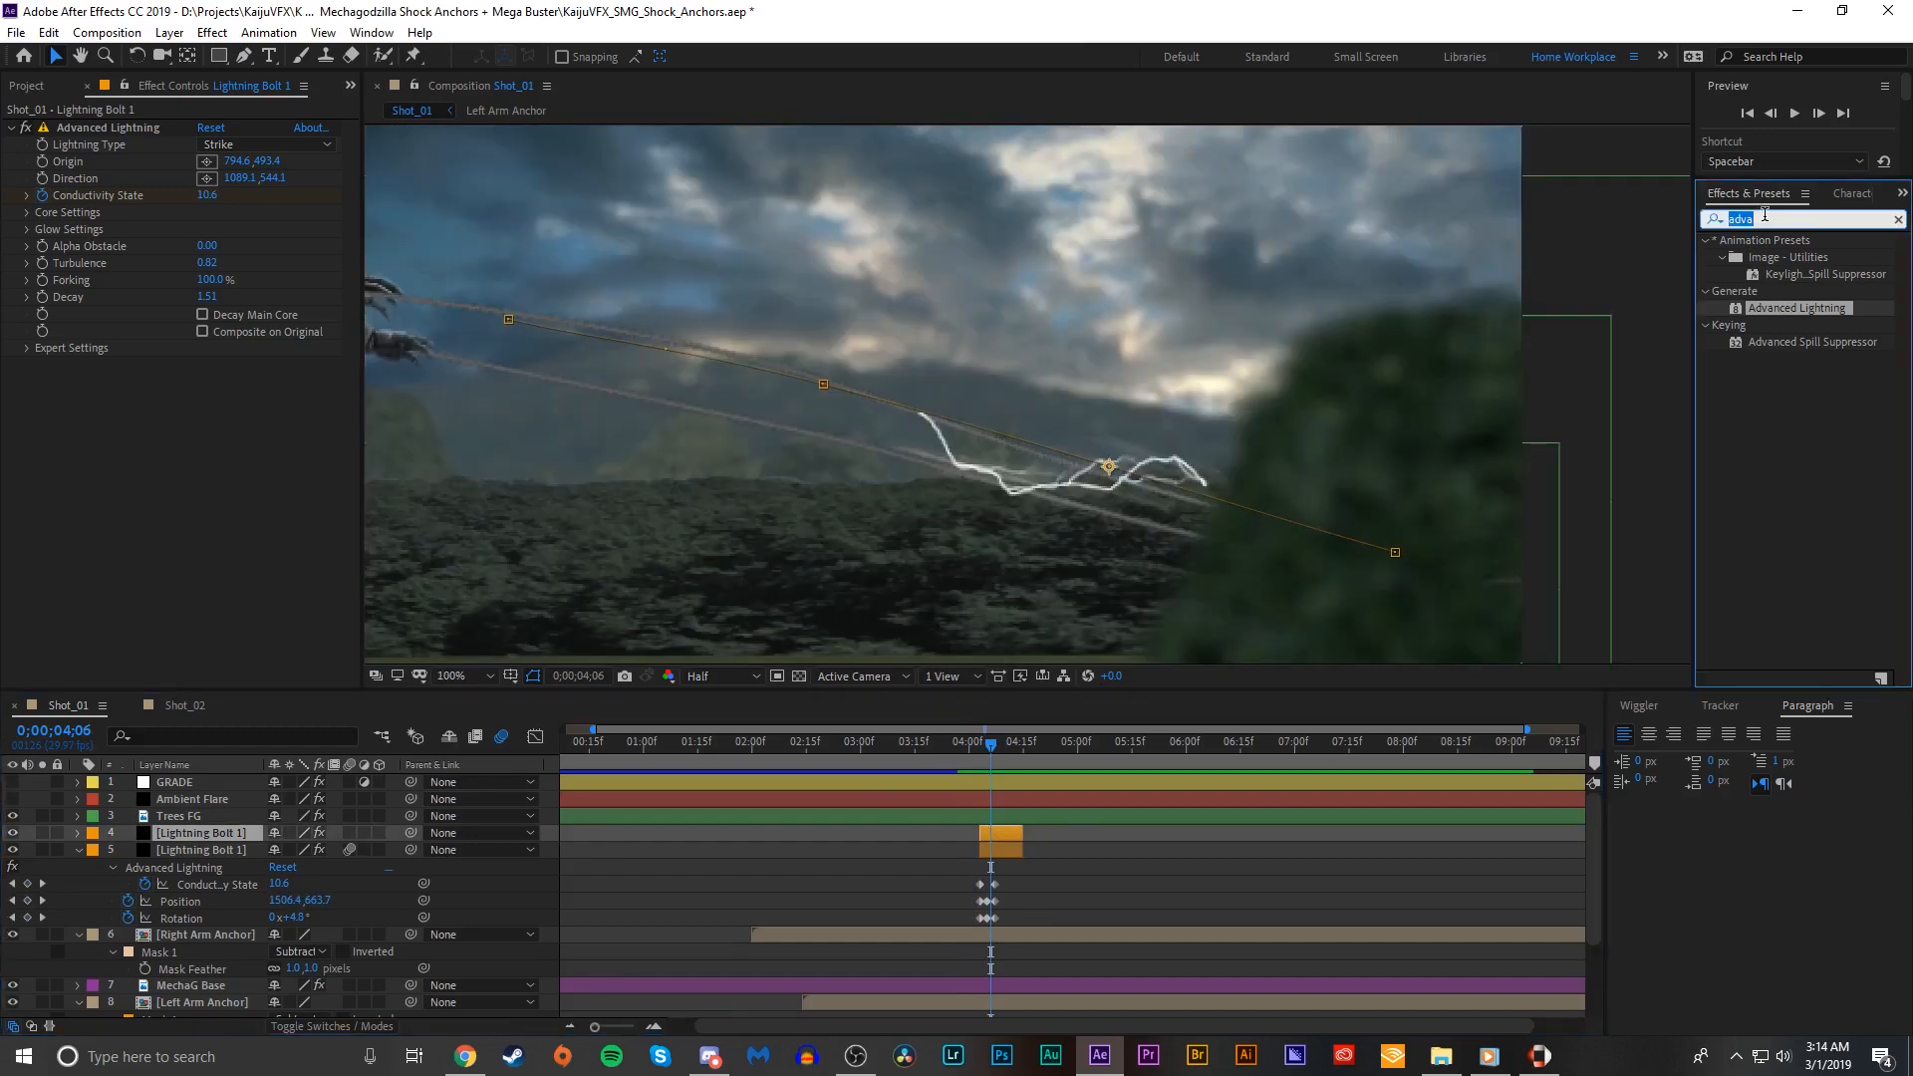
pyautogui.write('glo')
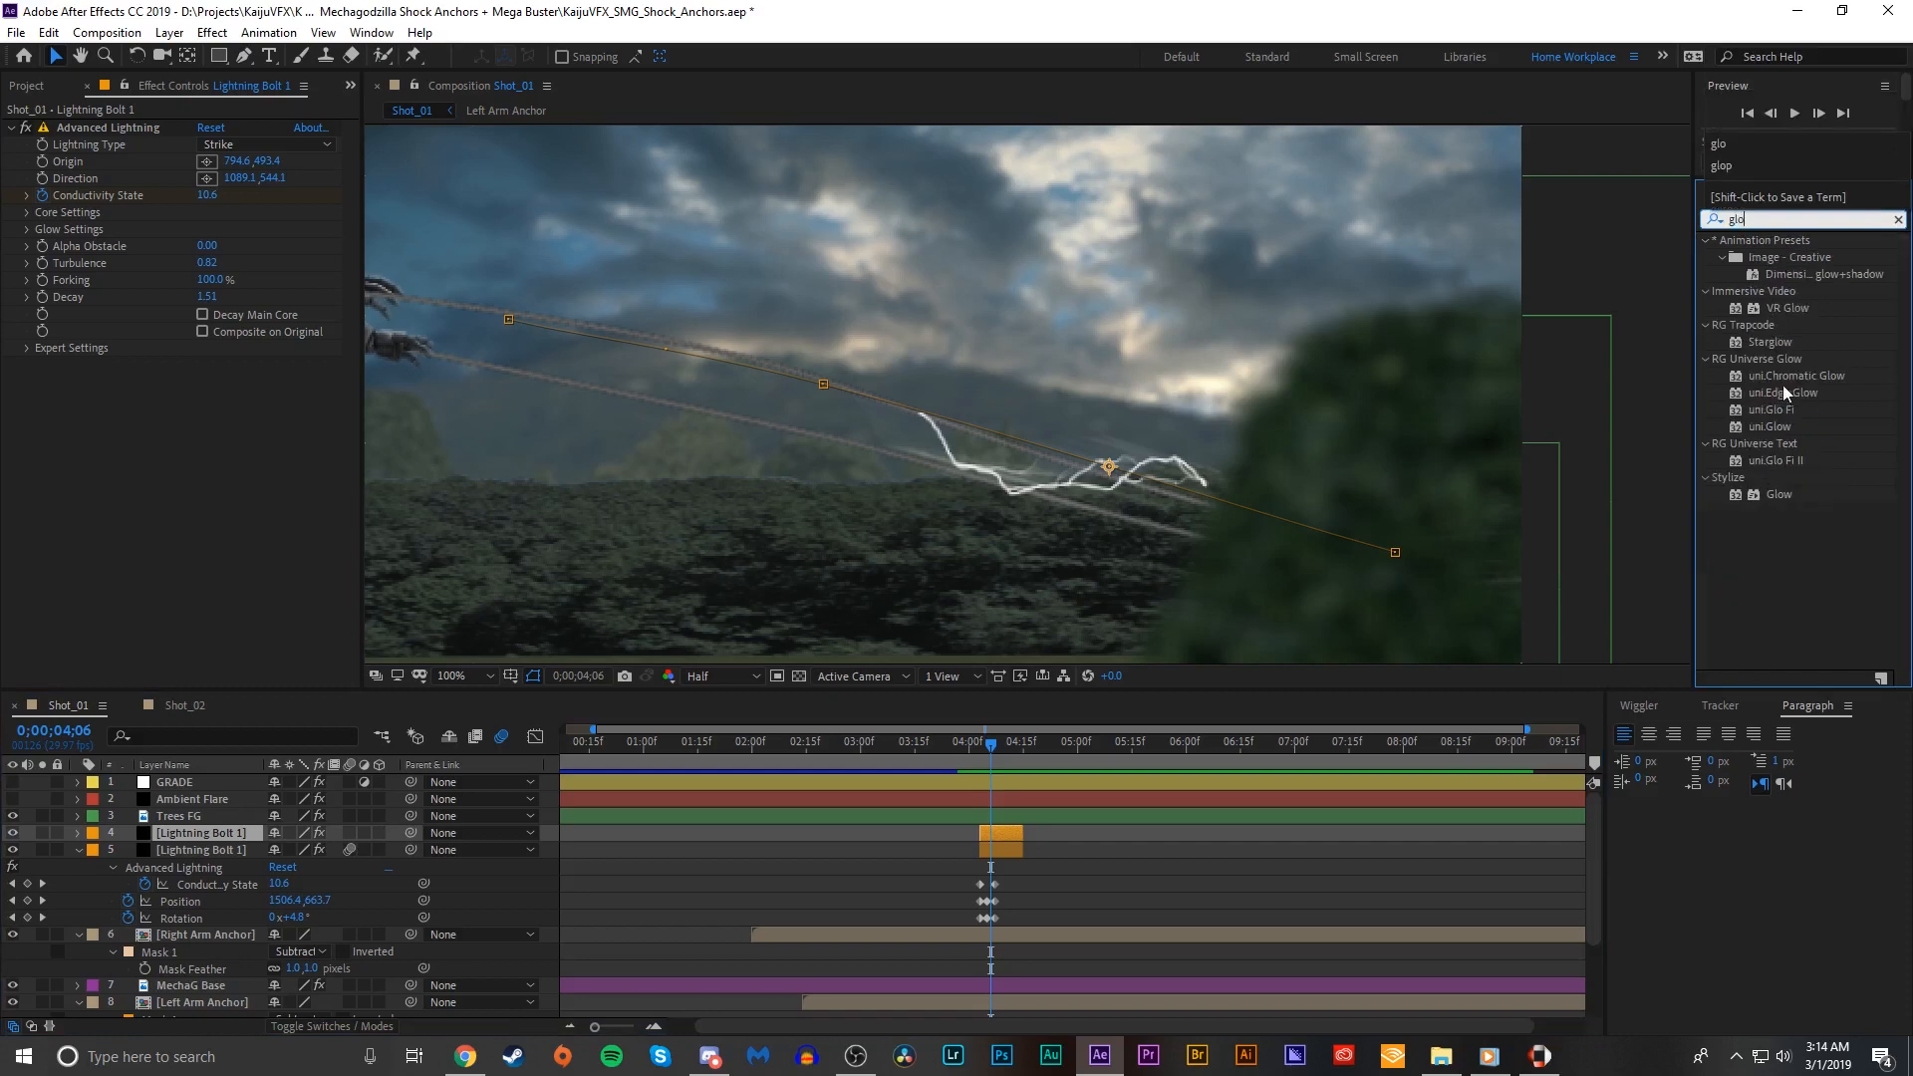
pyautogui.click(1810, 220)
pyautogui.write('solid')
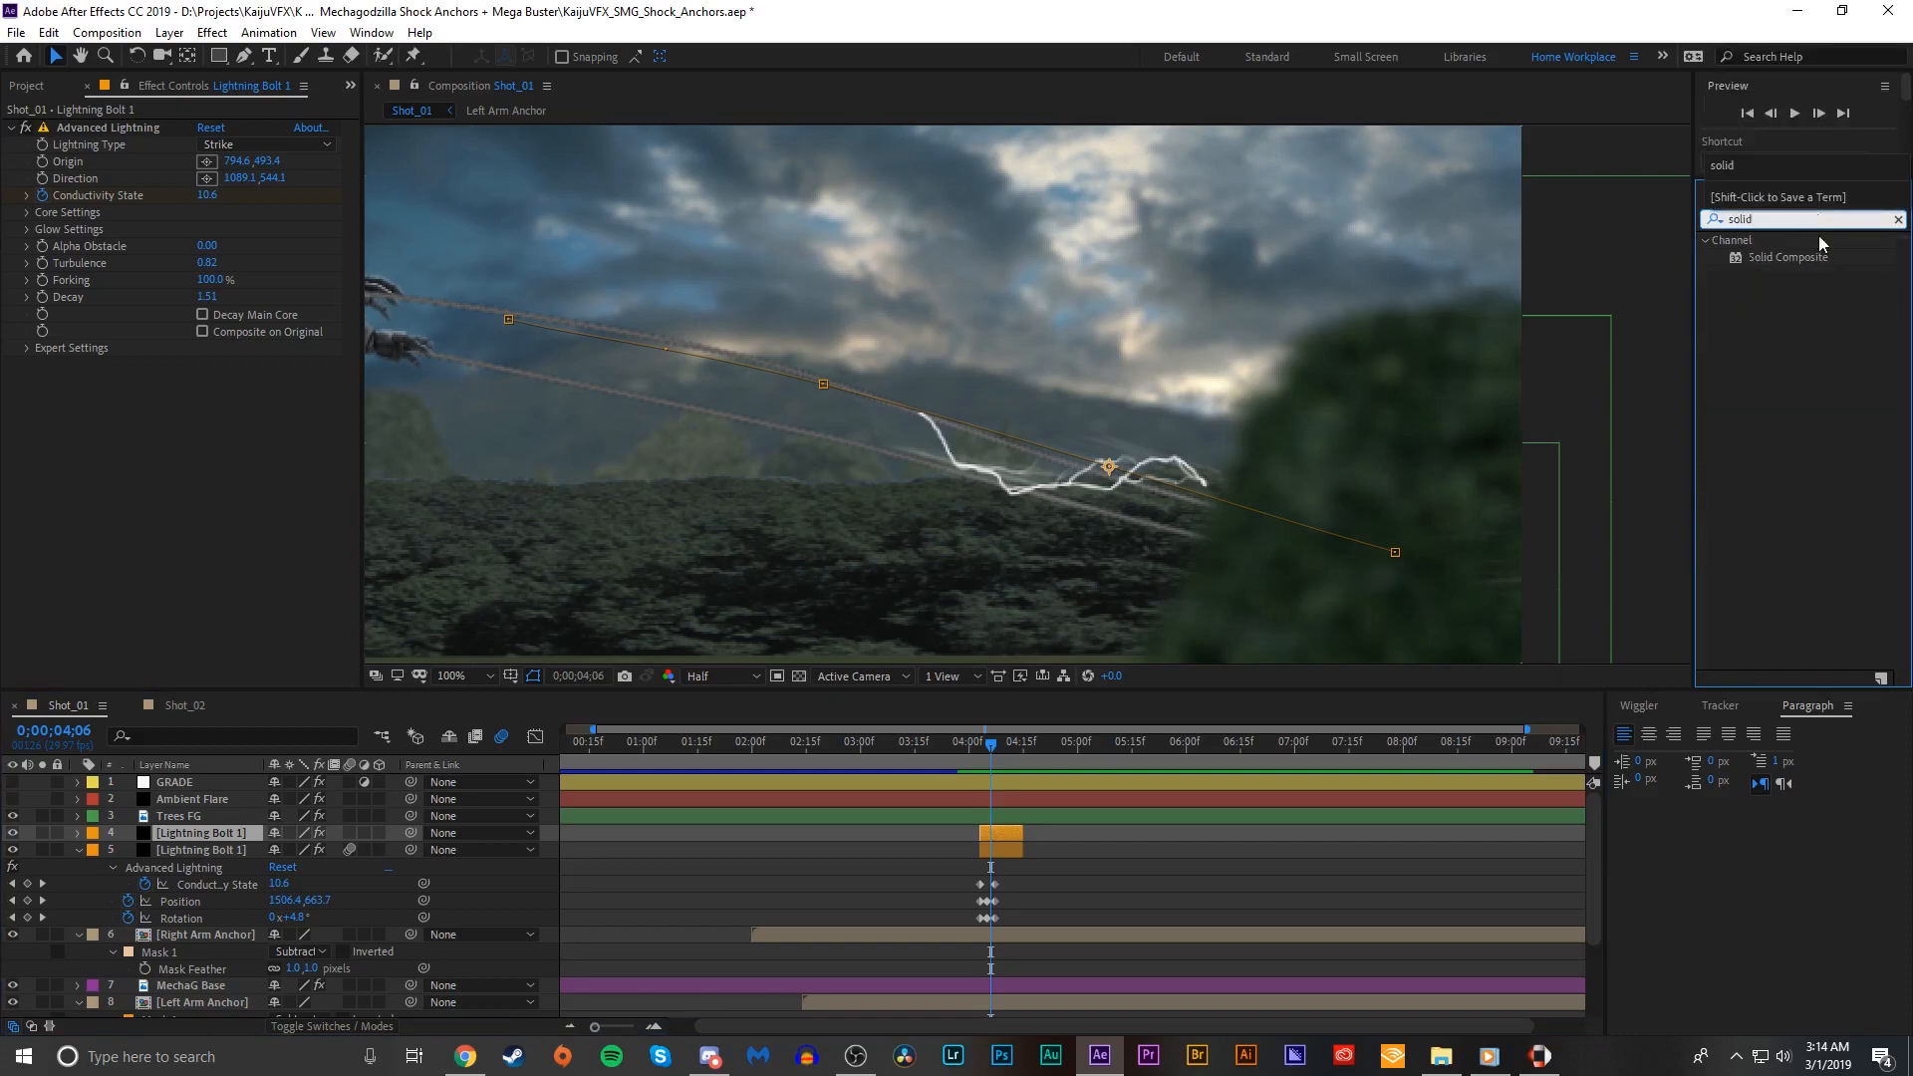
pyautogui.moveTo(1788, 257); pyautogui.dragTo(107, 415)
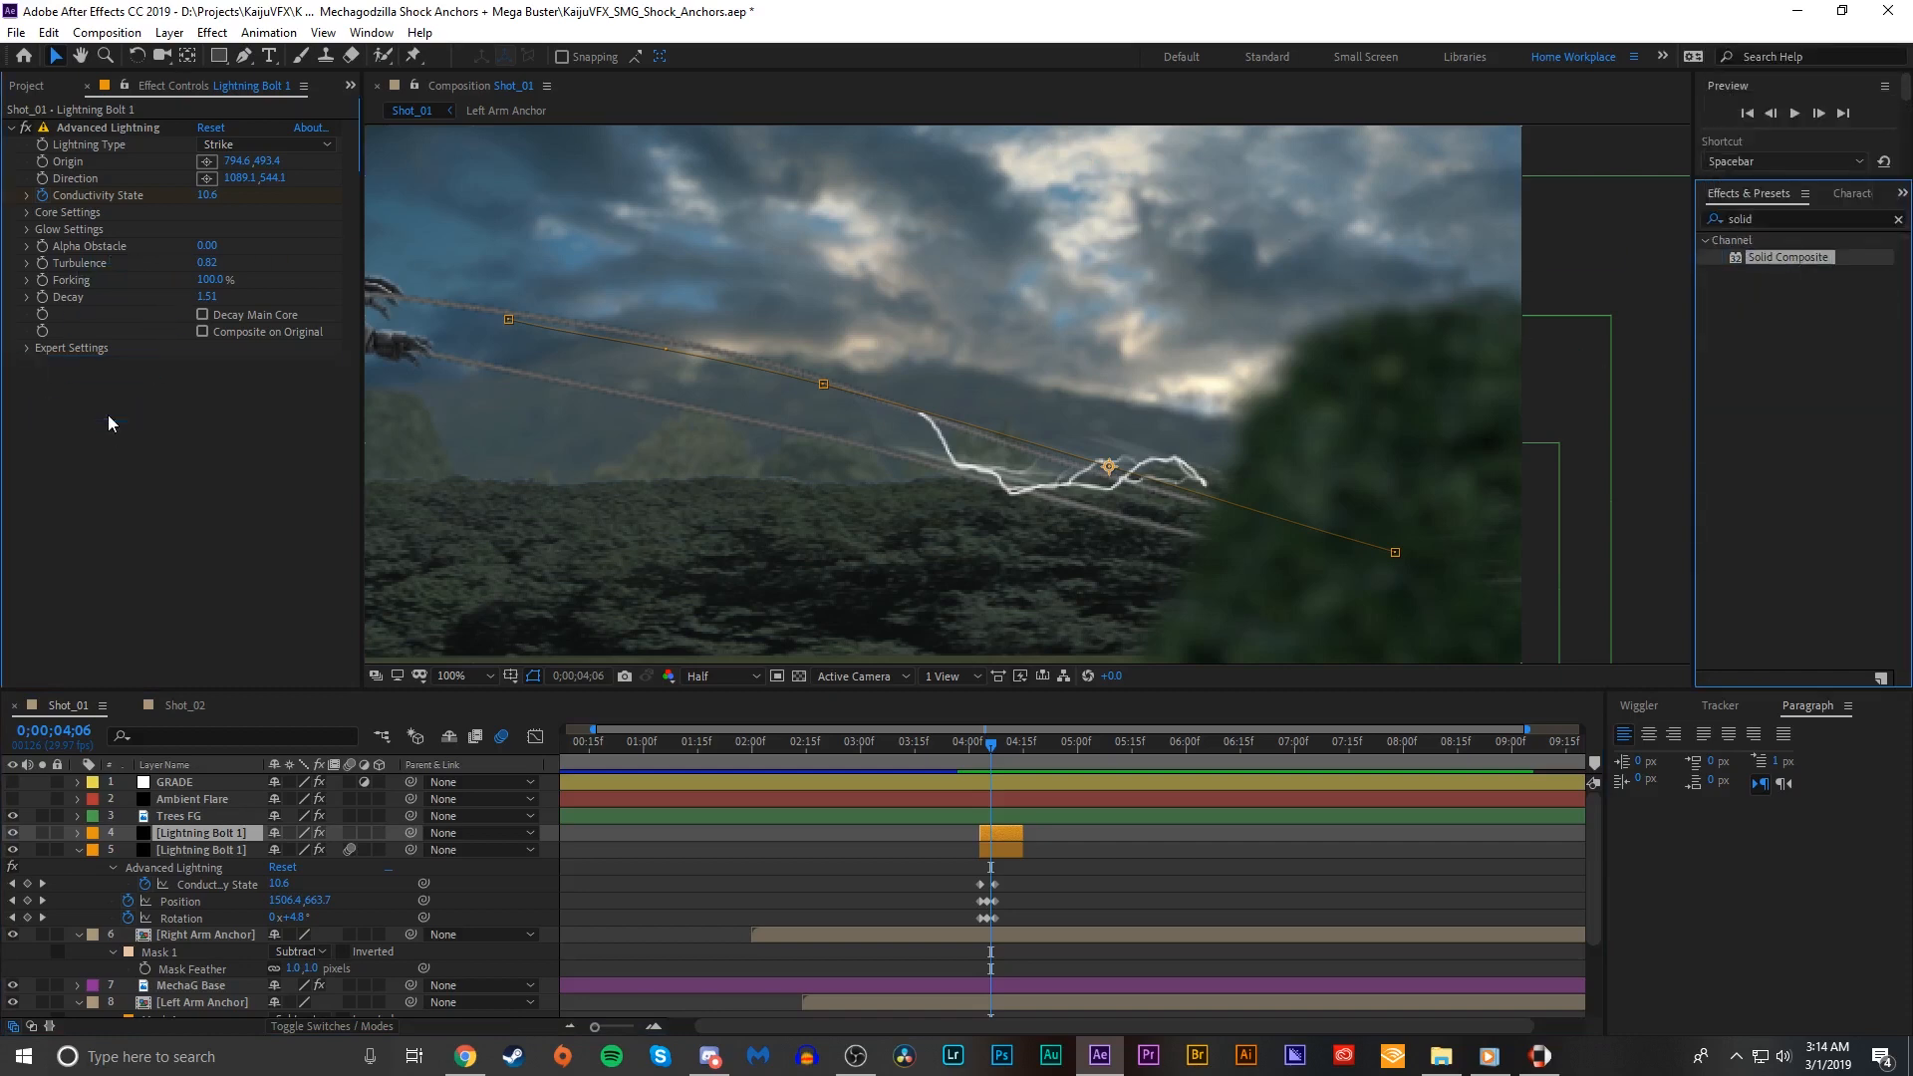
pyautogui.click(207, 398)
pyautogui.moveTo(1246, 265); pyautogui.dragTo(1252, 429)
pyautogui.click(1682, 175)
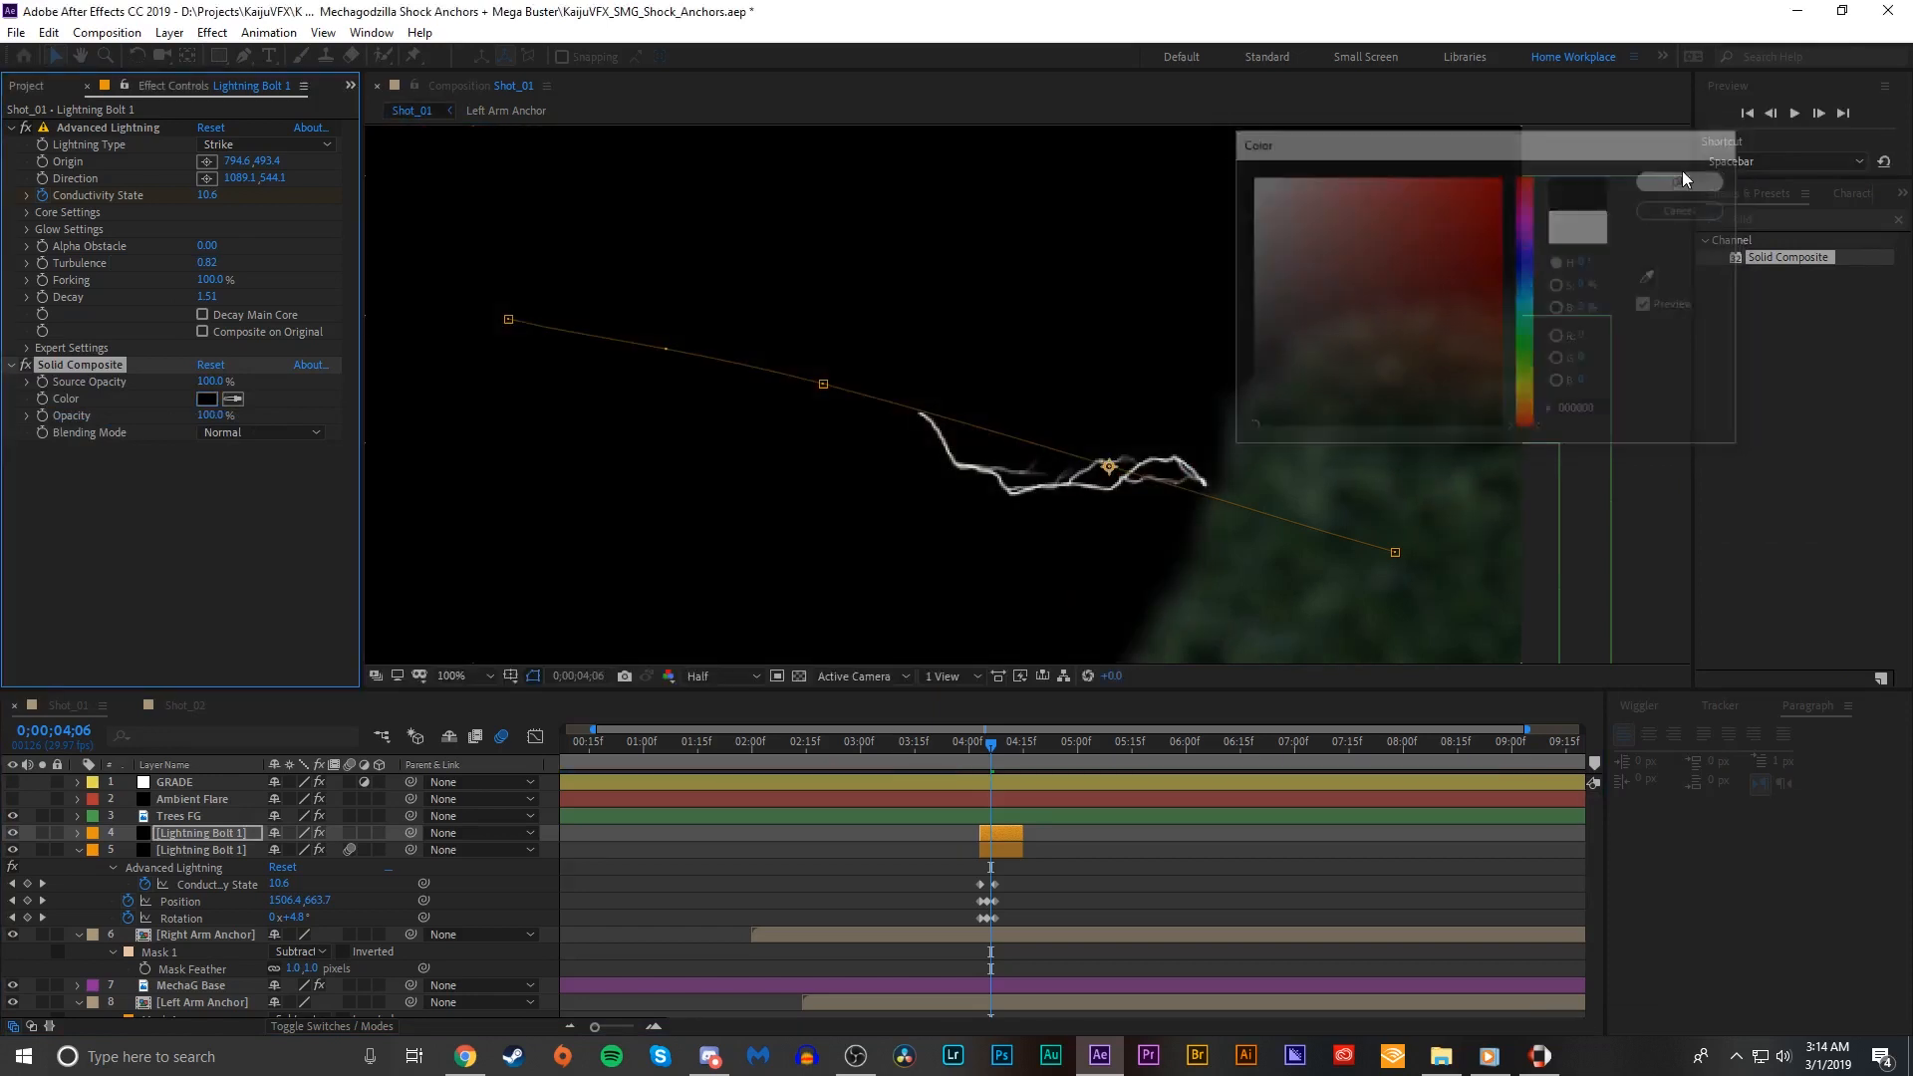
pyautogui.press('F4')
pyautogui.click(321, 835)
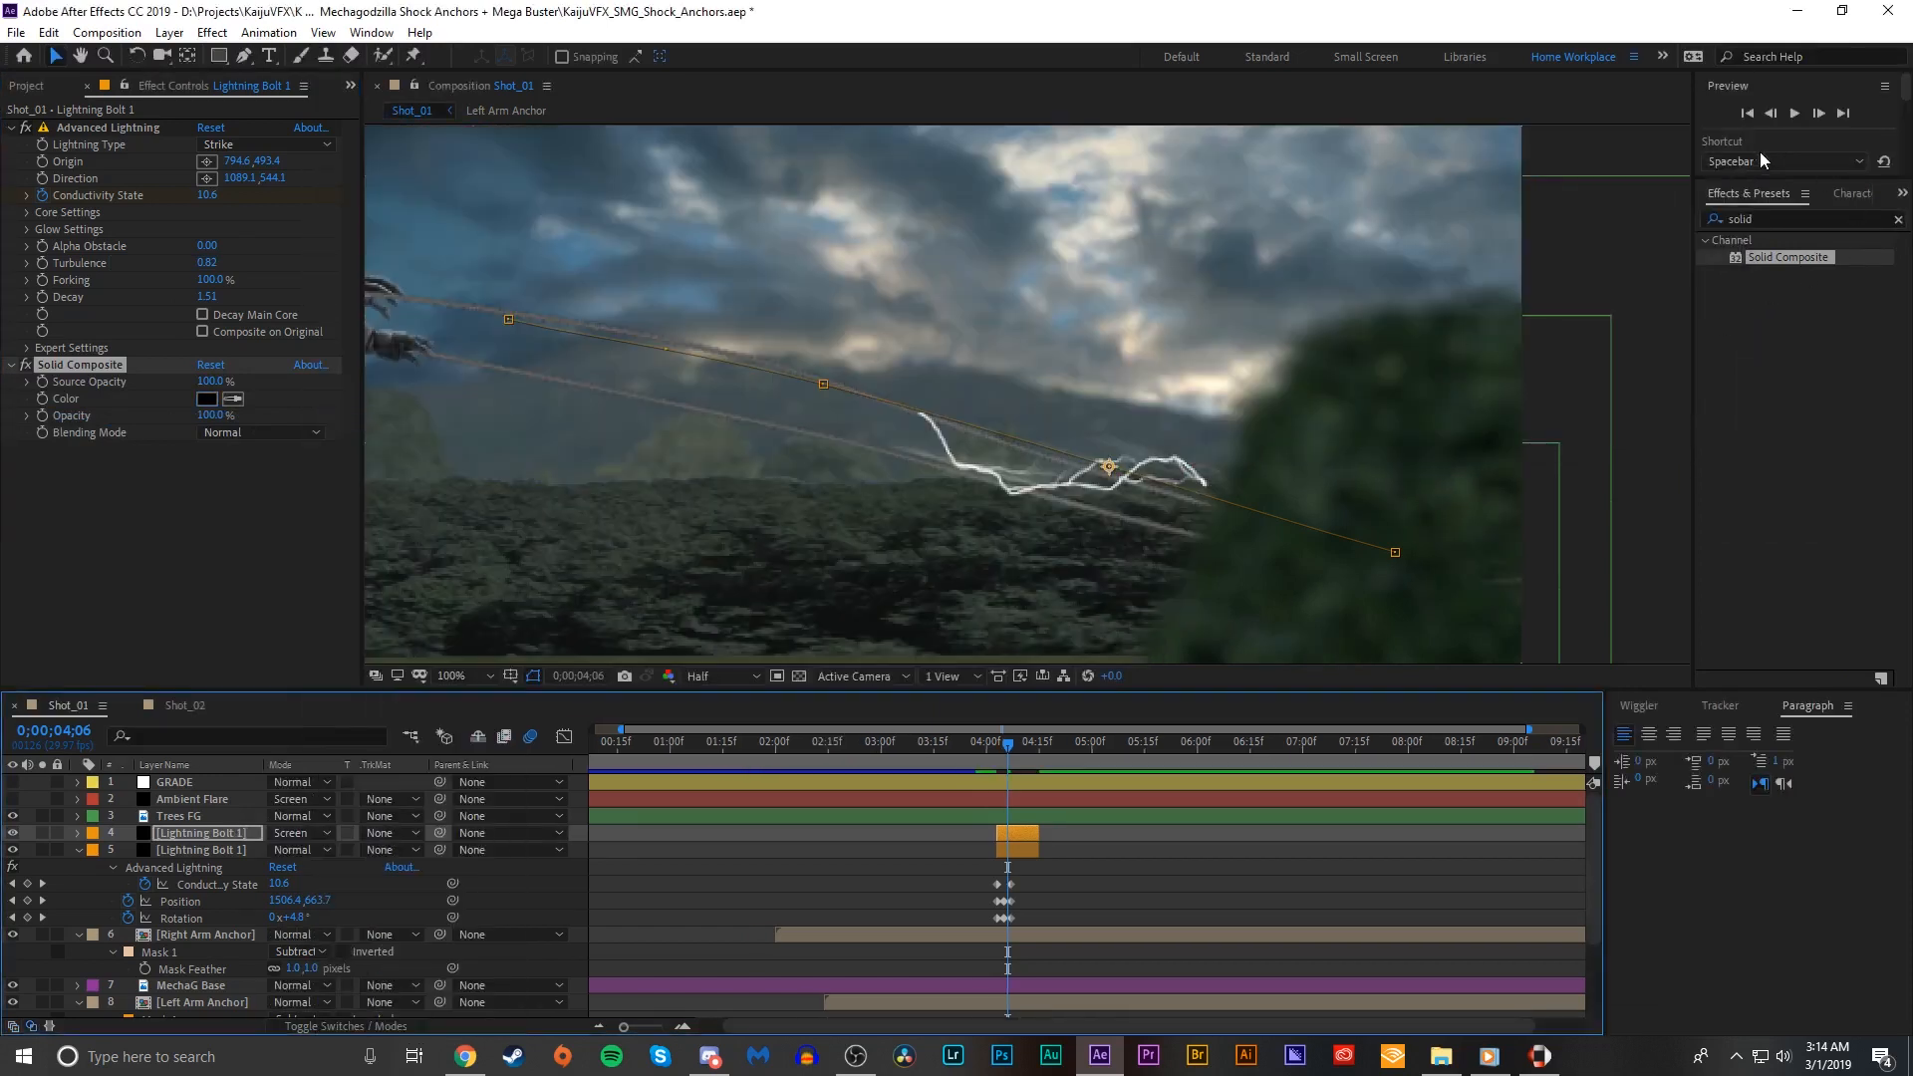
# Step: Apply Curves to the upper bolt, raising the Blue channel strongly and the Green channel slightly for a blue tint
pyautogui.click(1758, 218)
pyautogui.write('curves')
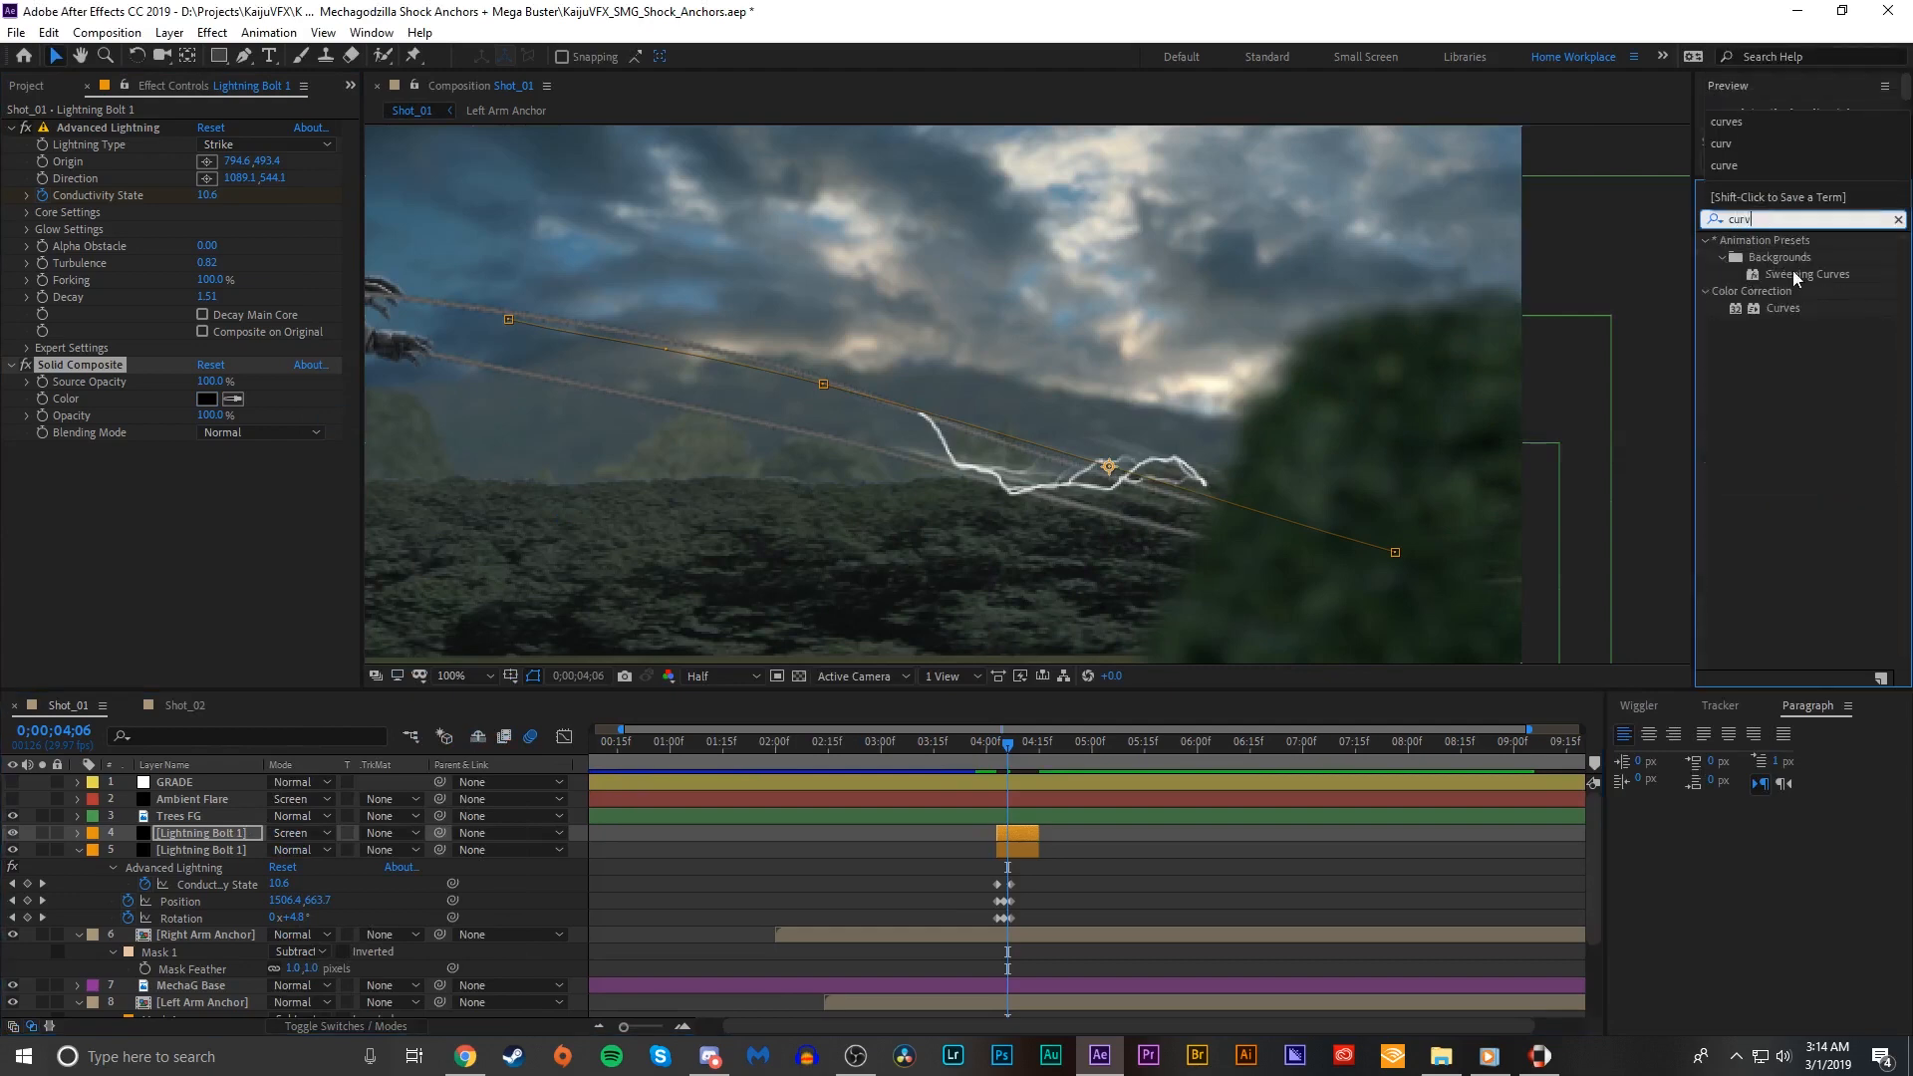
pyautogui.doubleClick(1783, 306)
pyautogui.click(261, 309)
pyautogui.click(237, 396)
pyautogui.moveTo(124, 538); pyautogui.dragTo(121, 506)
pyautogui.click(261, 309)
pyautogui.click(237, 369)
pyautogui.moveTo(201, 466); pyautogui.dragTo(174, 472)
# Step: Apply the Stylize Glow effect to the upper bolt with a Glow Radius of 29.0 and the Screen glow operation
pyautogui.click(1784, 220)
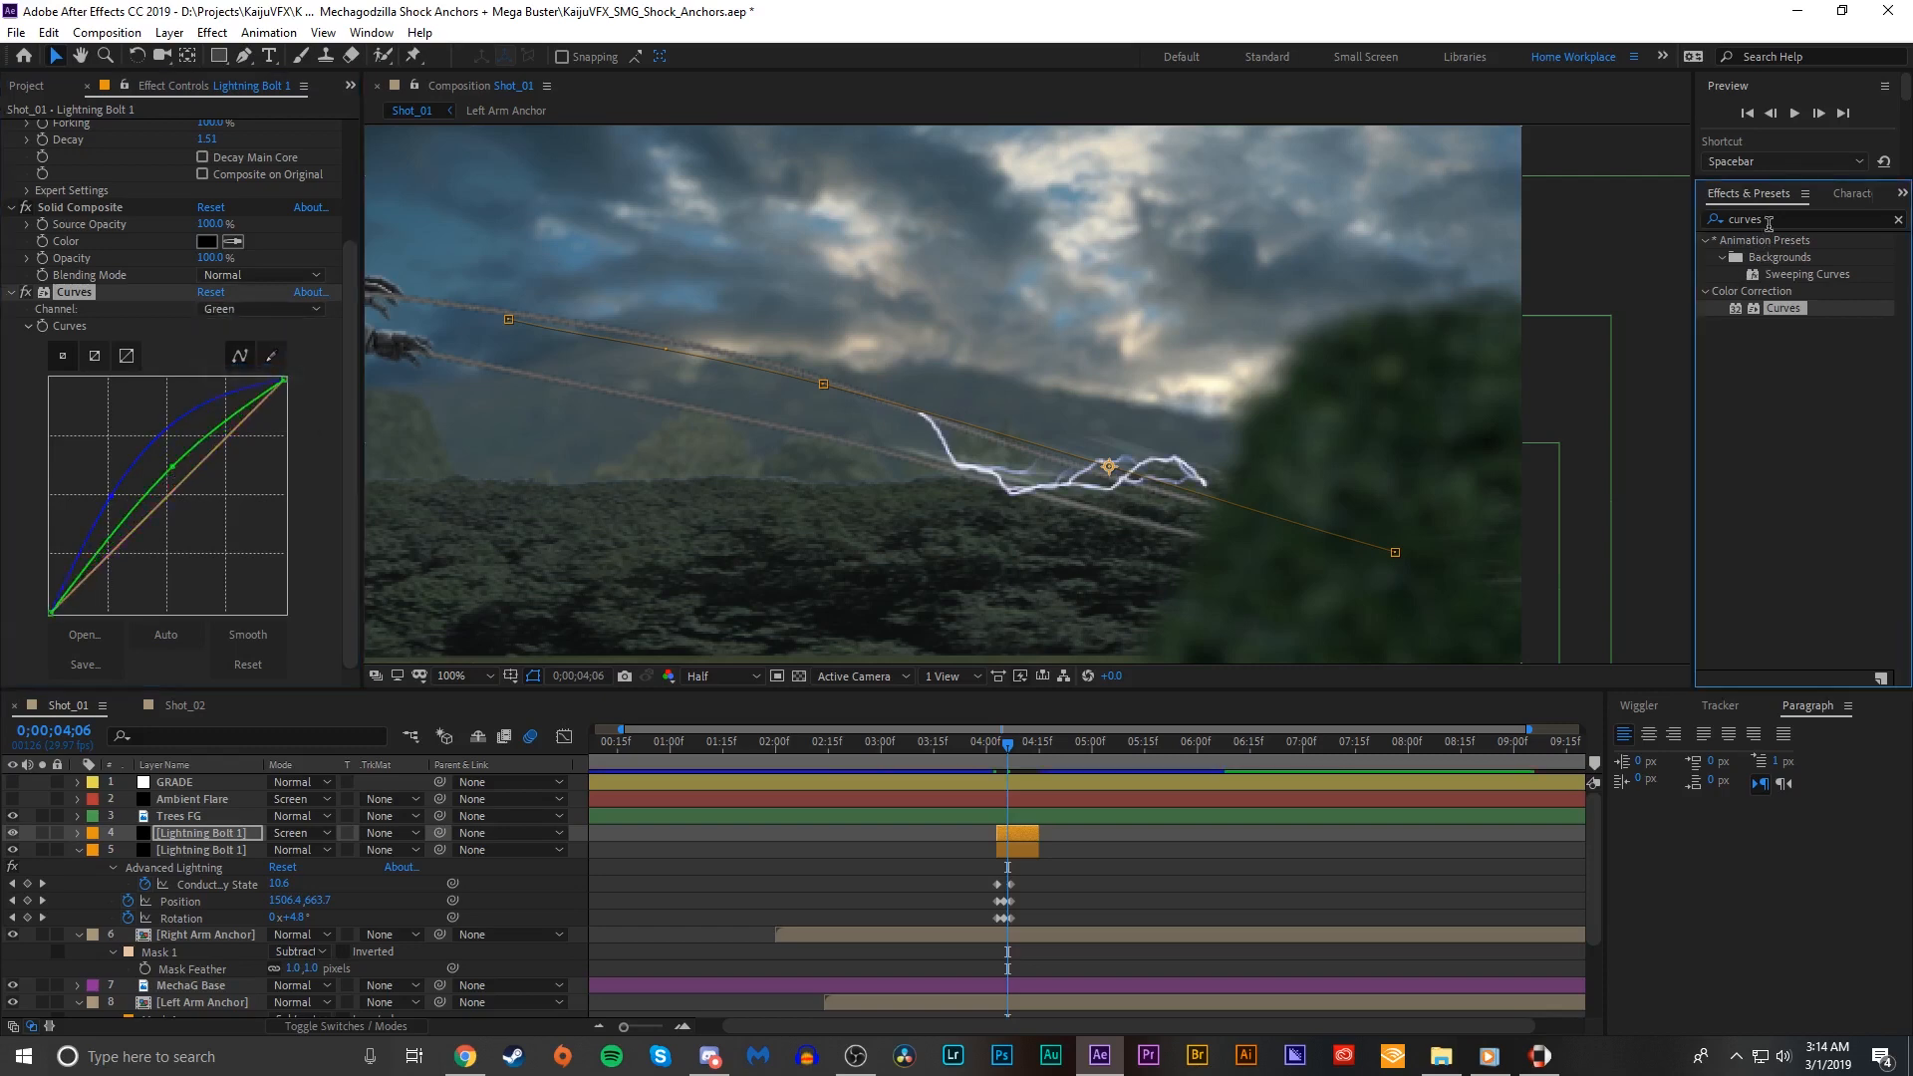
pyautogui.write('glo')
pyautogui.doubleClick(1778, 494)
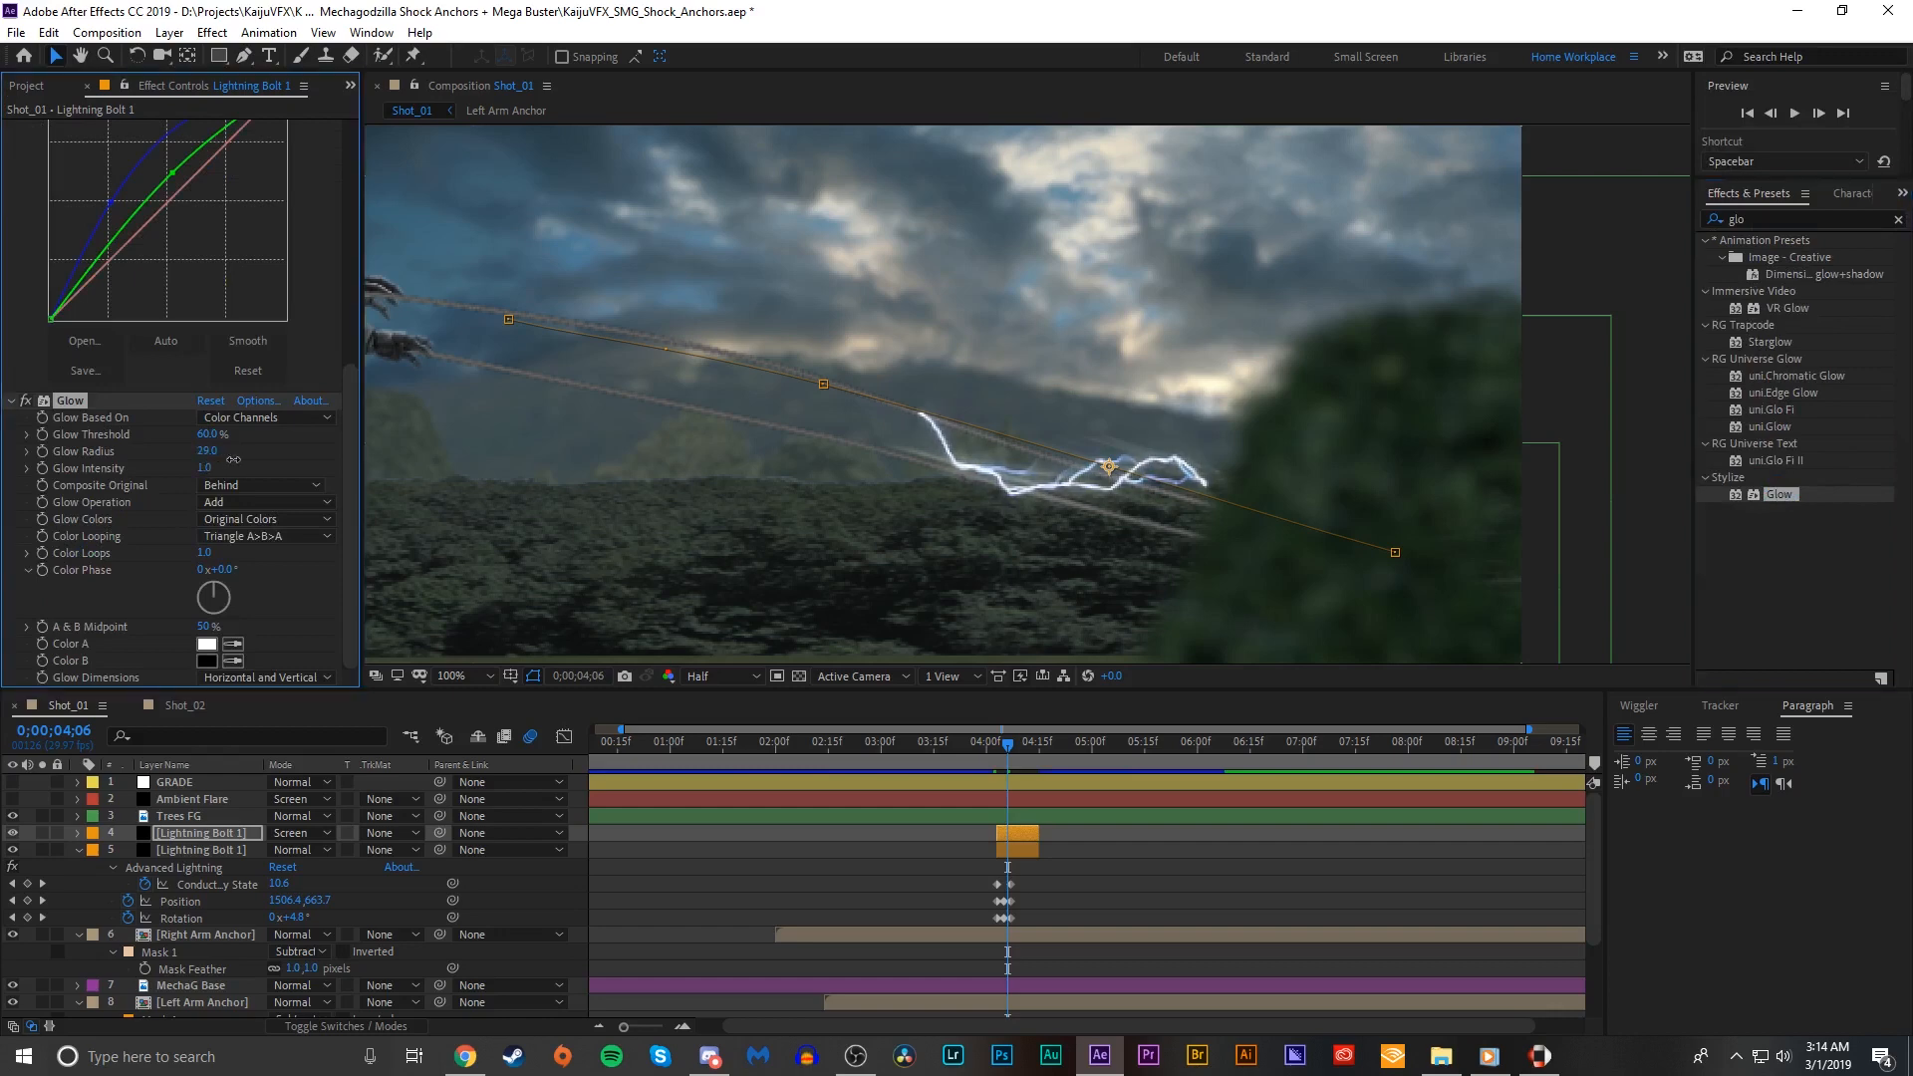
pyautogui.click(265, 502)
pyautogui.click(284, 606)
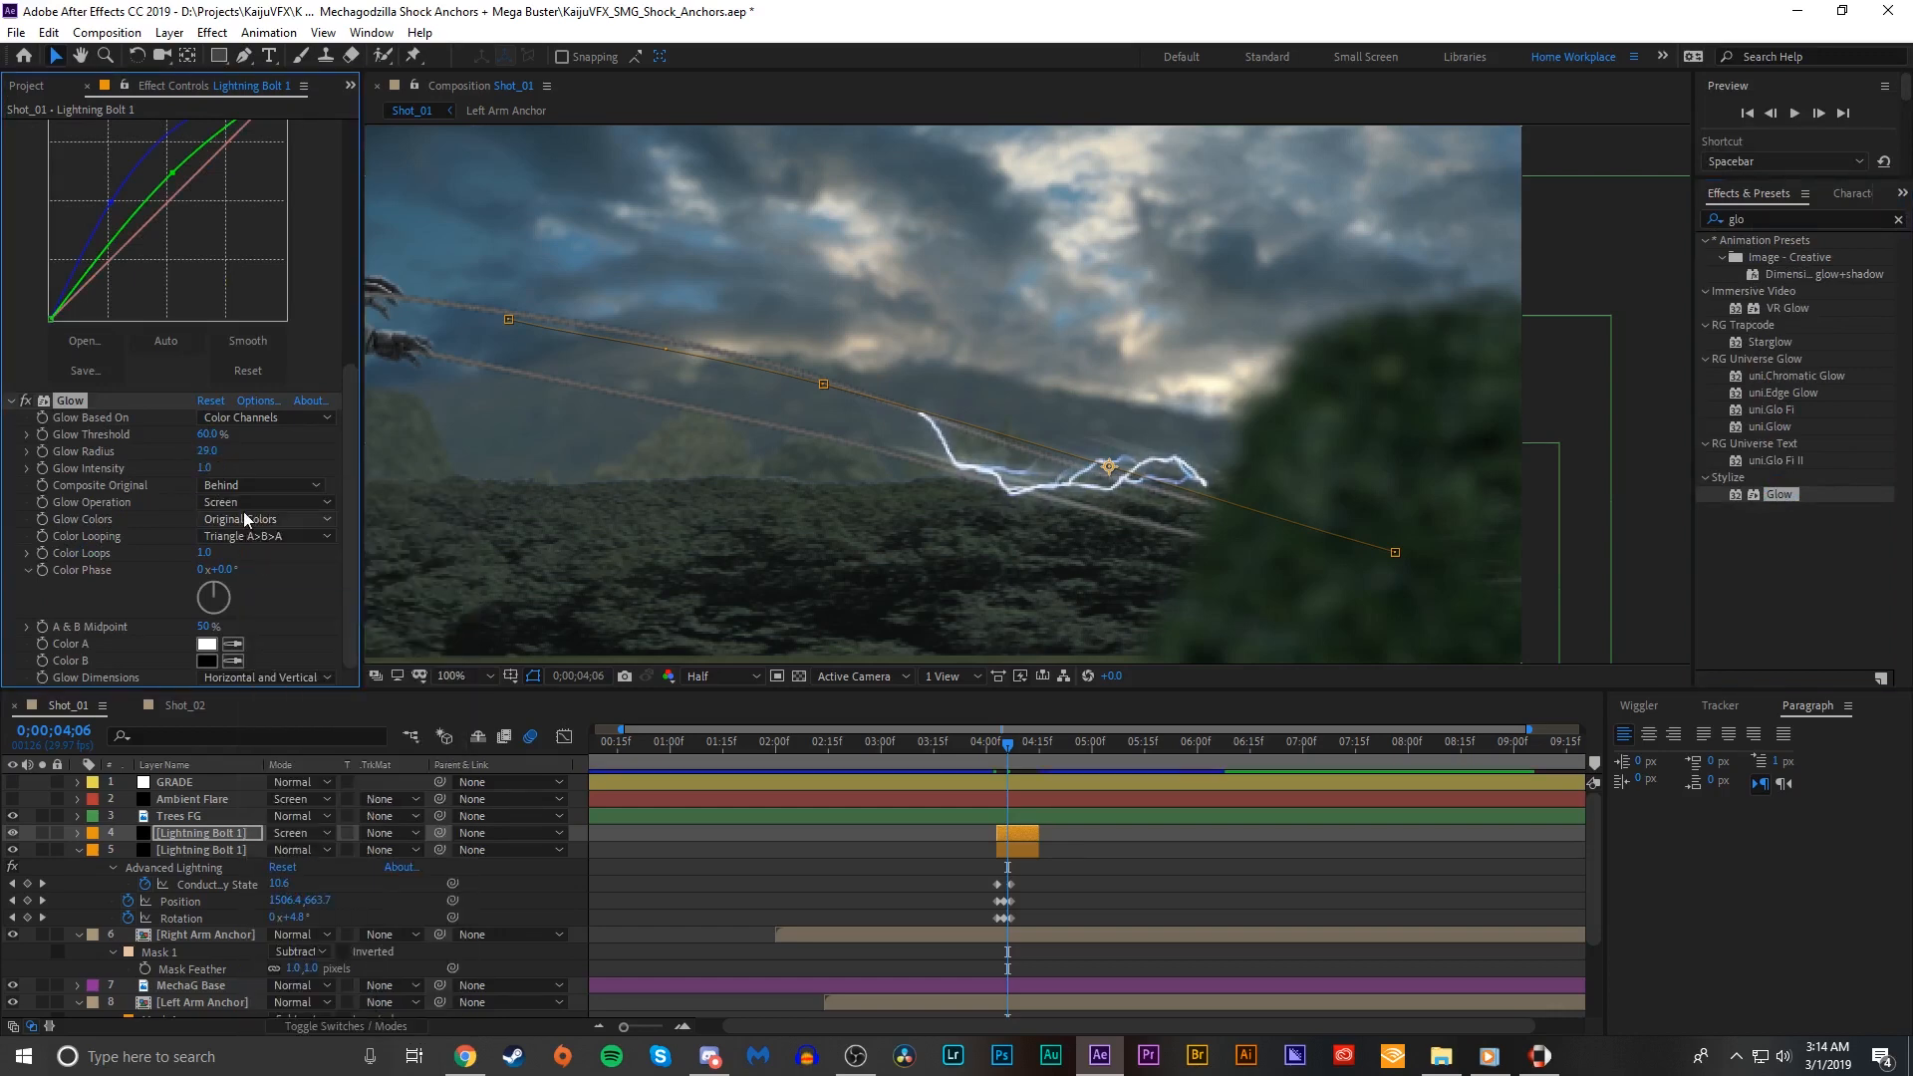
# Step: Set Glow Colors to A & B Colors and Color Looping to Sawtooth A>B
pyautogui.click(248, 518)
pyautogui.click(262, 538)
pyautogui.click(262, 536)
pyautogui.click(256, 555)
# Step: Set the upper bolt's Glow Color A to the light blue 5FC8FF
pyautogui.click(206, 646)
pyautogui.moveTo(1531, 302); pyautogui.dragTo(1527, 294)
pyautogui.moveTo(1415, 205); pyautogui.dragTo(1409, 137)
pyautogui.click(1531, 289)
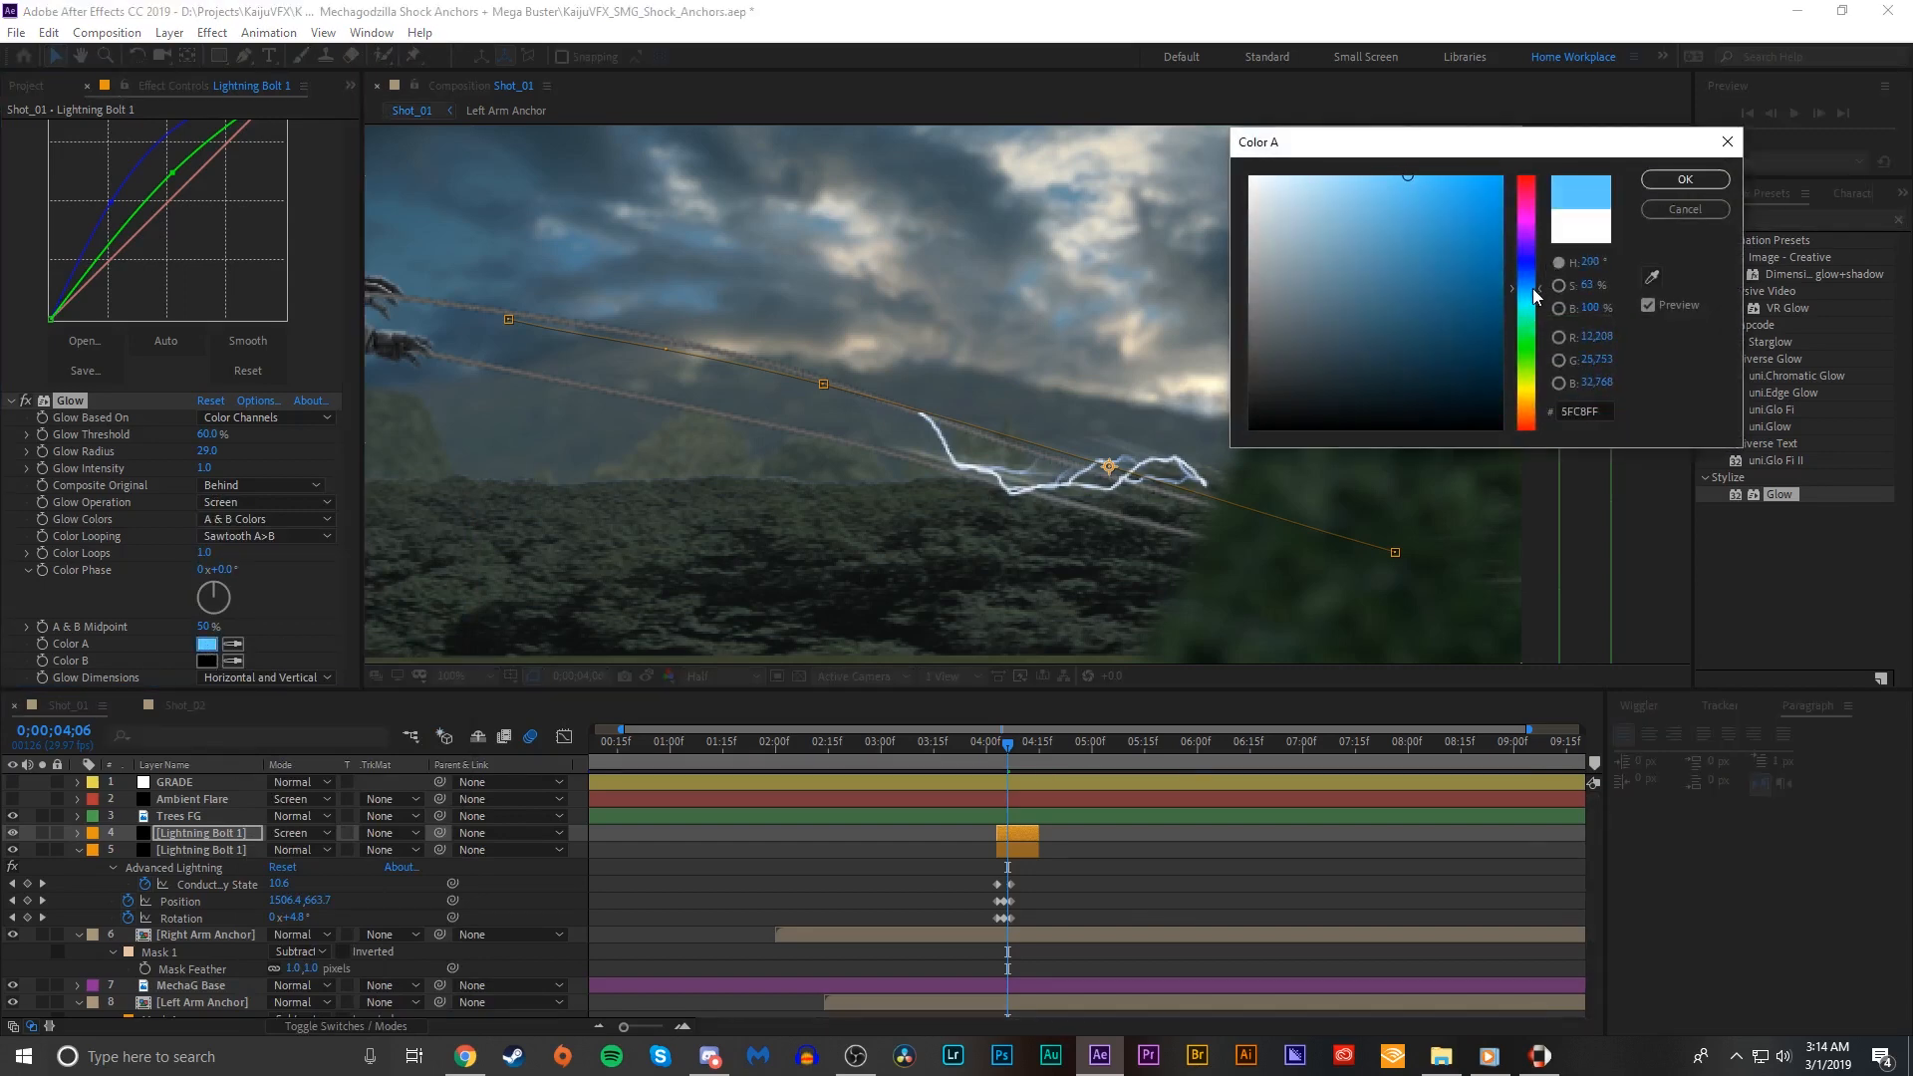
pyautogui.click(1675, 186)
# Step: Sample Color A into the Glow's Color B and change it to a deeper, fully saturated blue
pyautogui.click(233, 661)
pyautogui.click(210, 644)
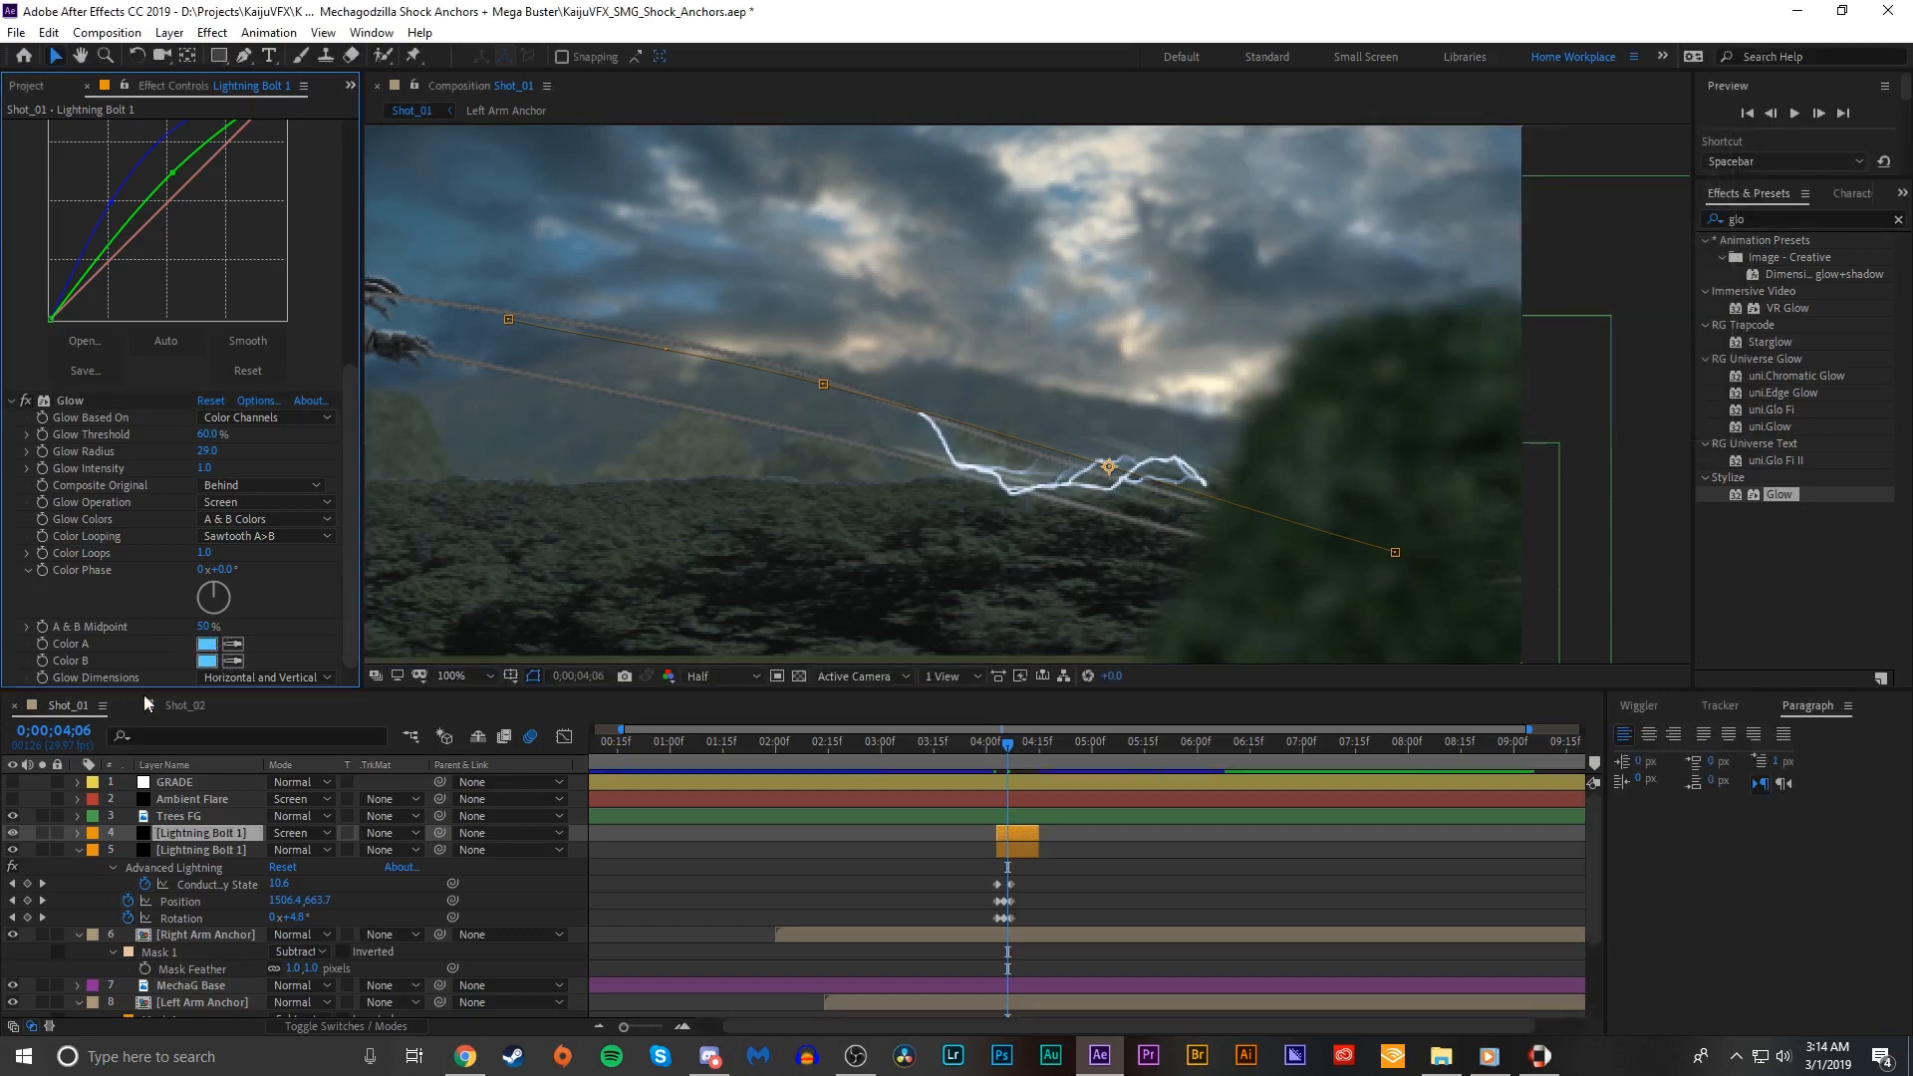
pyautogui.click(206, 663)
pyautogui.click(1501, 281)
pyautogui.click(1528, 273)
pyautogui.moveTo(1499, 261); pyautogui.dragTo(1533, 133)
pyautogui.click(1685, 180)
# Step: Set the Glow to Threshold 0.0% and Radius 21.0, and duplicate it with Threshold 23.9% and Radius 44.0
pyautogui.moveTo(209, 434); pyautogui.dragTo(37, 442)
pyautogui.moveTo(206, 450); pyautogui.dragTo(115, 461)
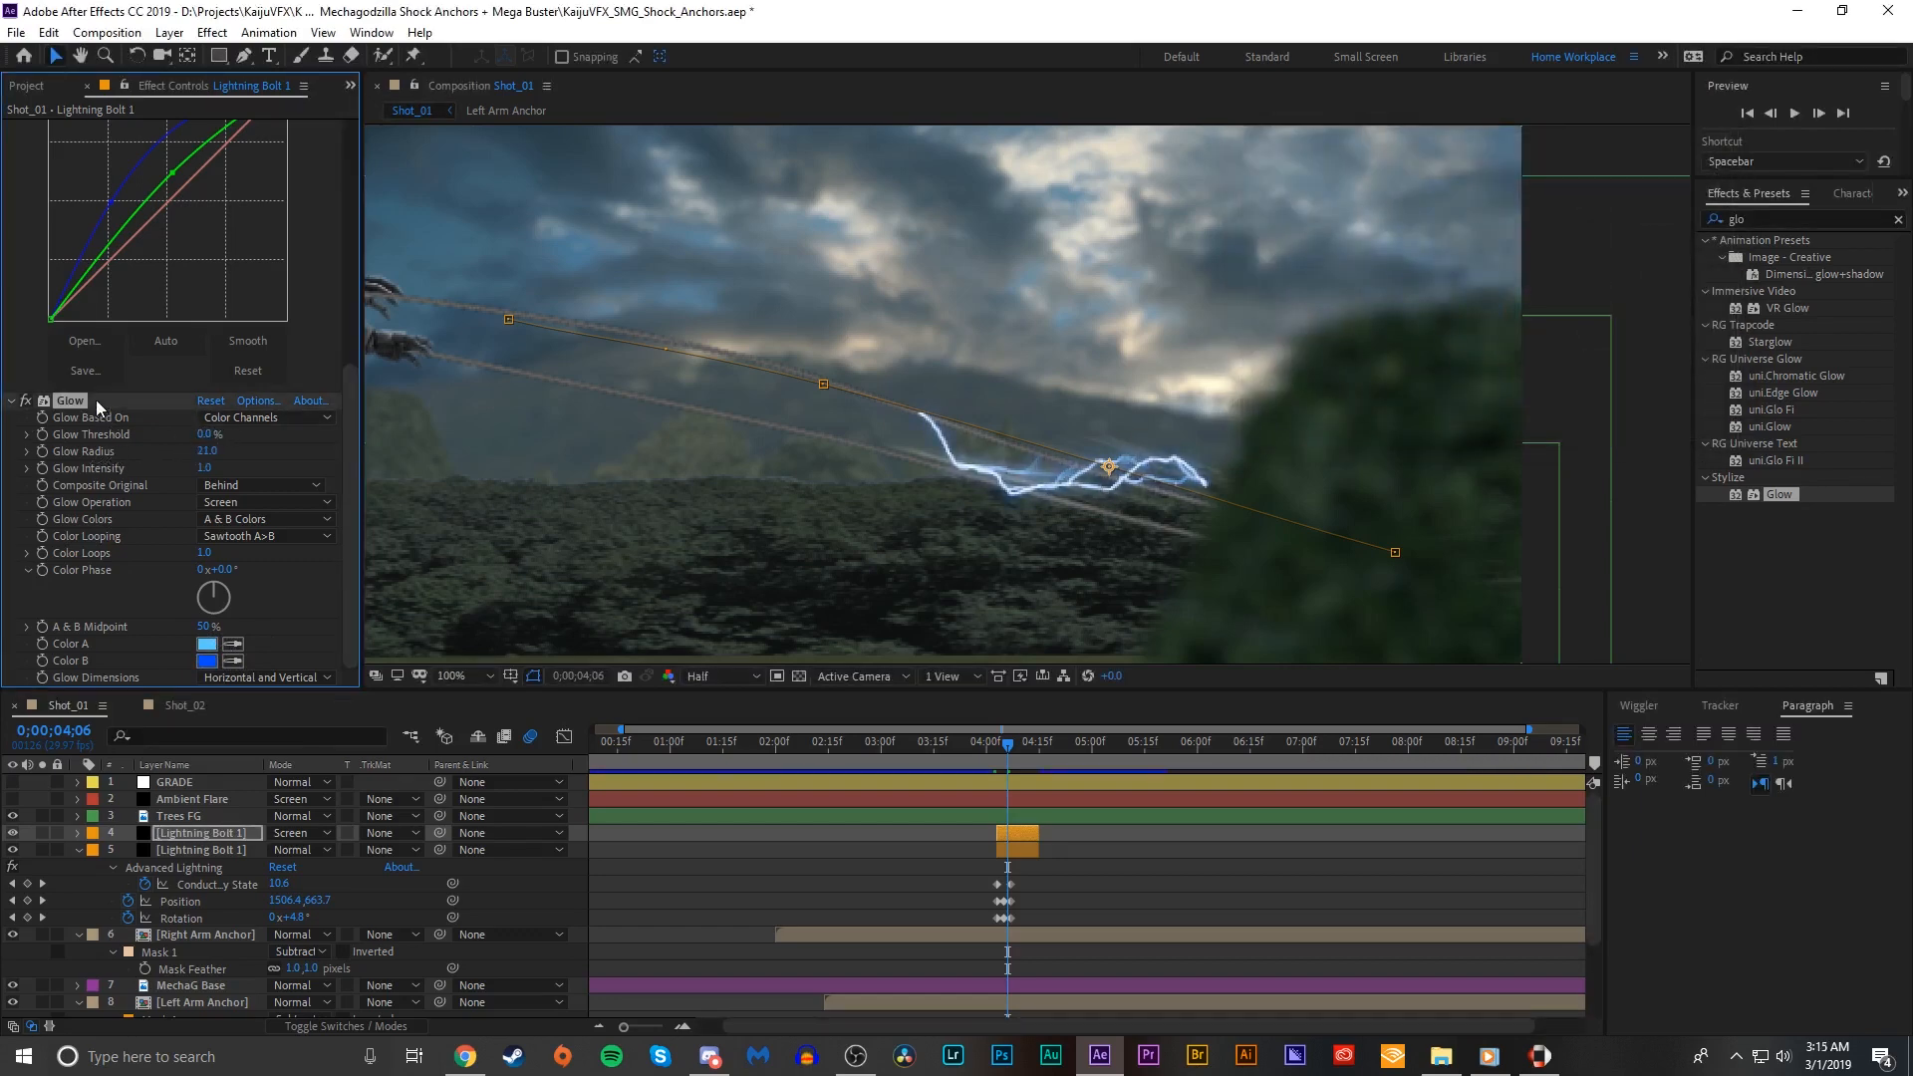
pyautogui.hotkey('ctrl', 'd')
pyautogui.moveTo(206, 434); pyautogui.dragTo(243, 450)
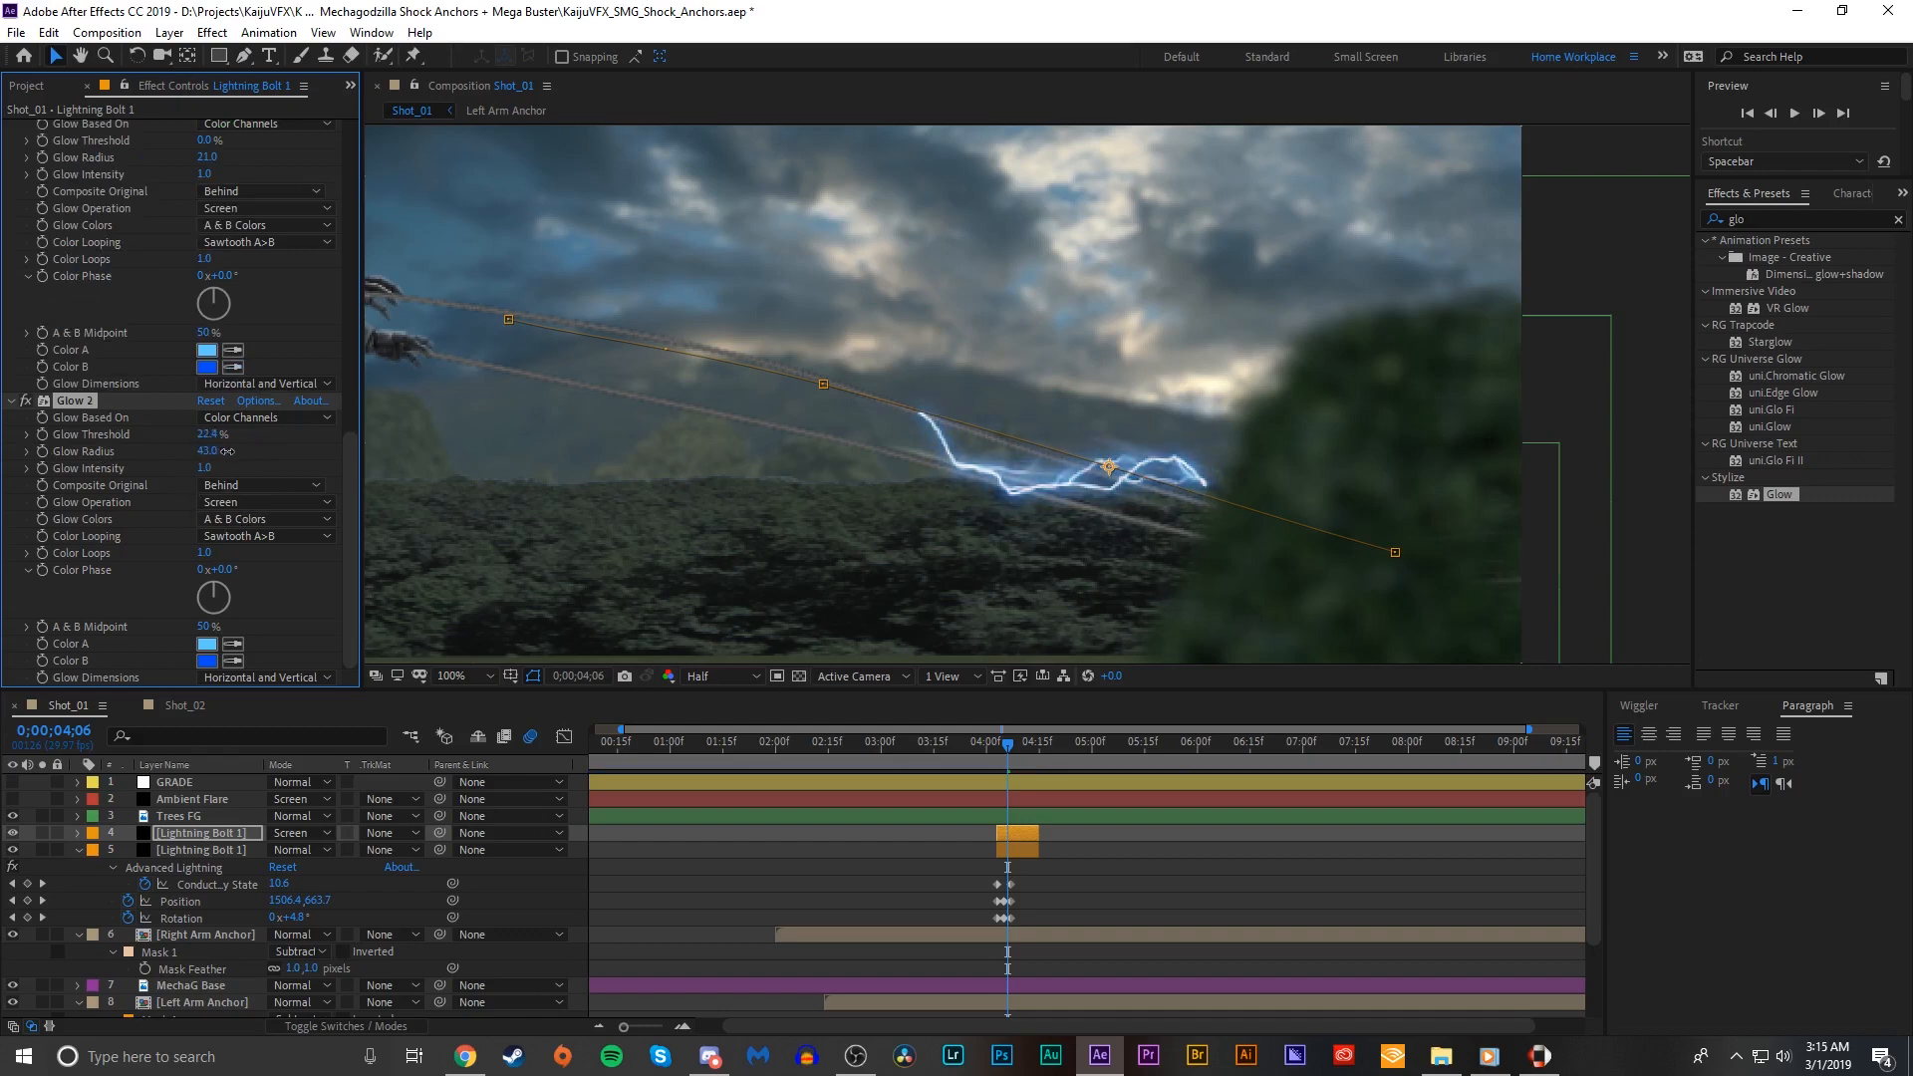
pyautogui.moveTo(225, 435); pyautogui.dragTo(207, 435)
pyautogui.scroll(-4, 1174, 472)
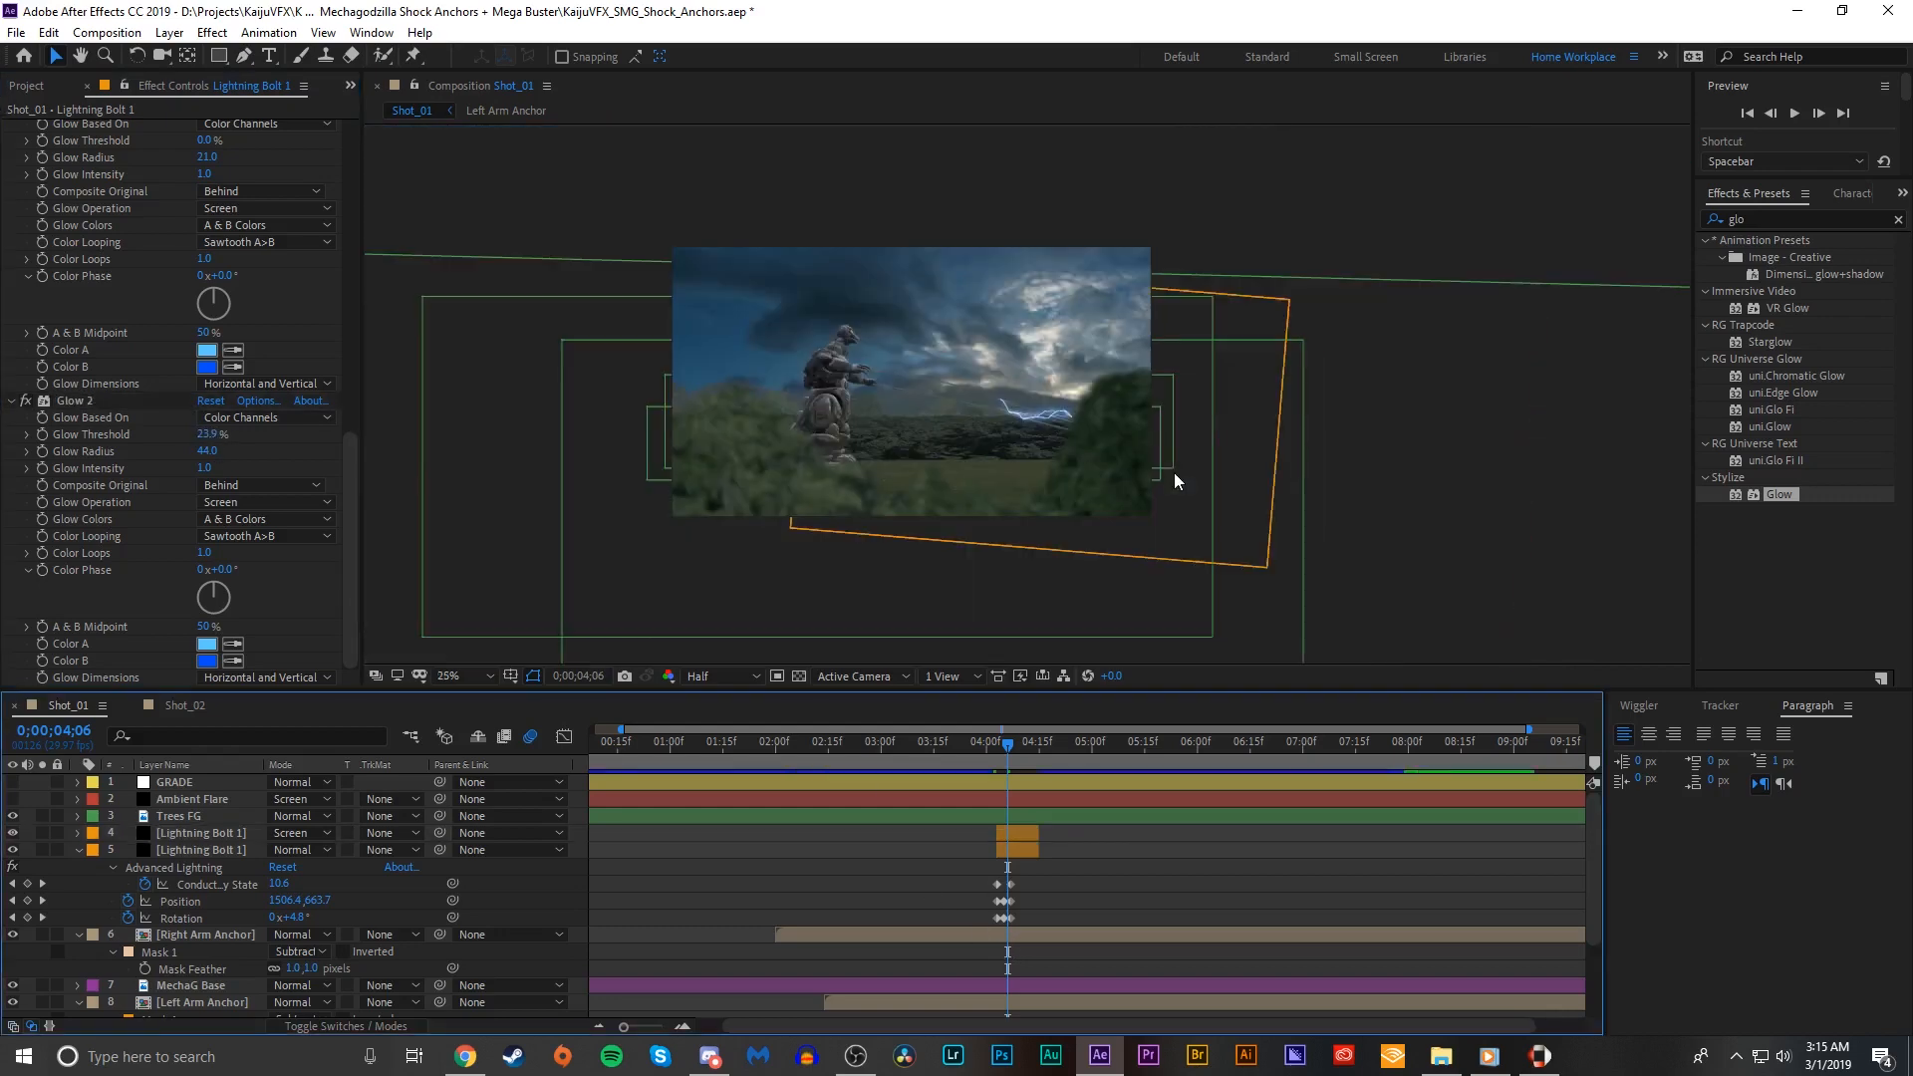
# Step: Copy the upper bolt's Solid Composite, Curves and both Glow effects onto the lower bolt and set that layer's blending mode to Screen
pyautogui.scroll(2, 1174, 472)
pyautogui.moveTo(1003, 758)
pyautogui.mouseDown()
pyautogui.moveTo(983, 757)
pyautogui.moveTo(1000, 755)
pyautogui.mouseUp()
pyautogui.scroll(10, 70, 158)
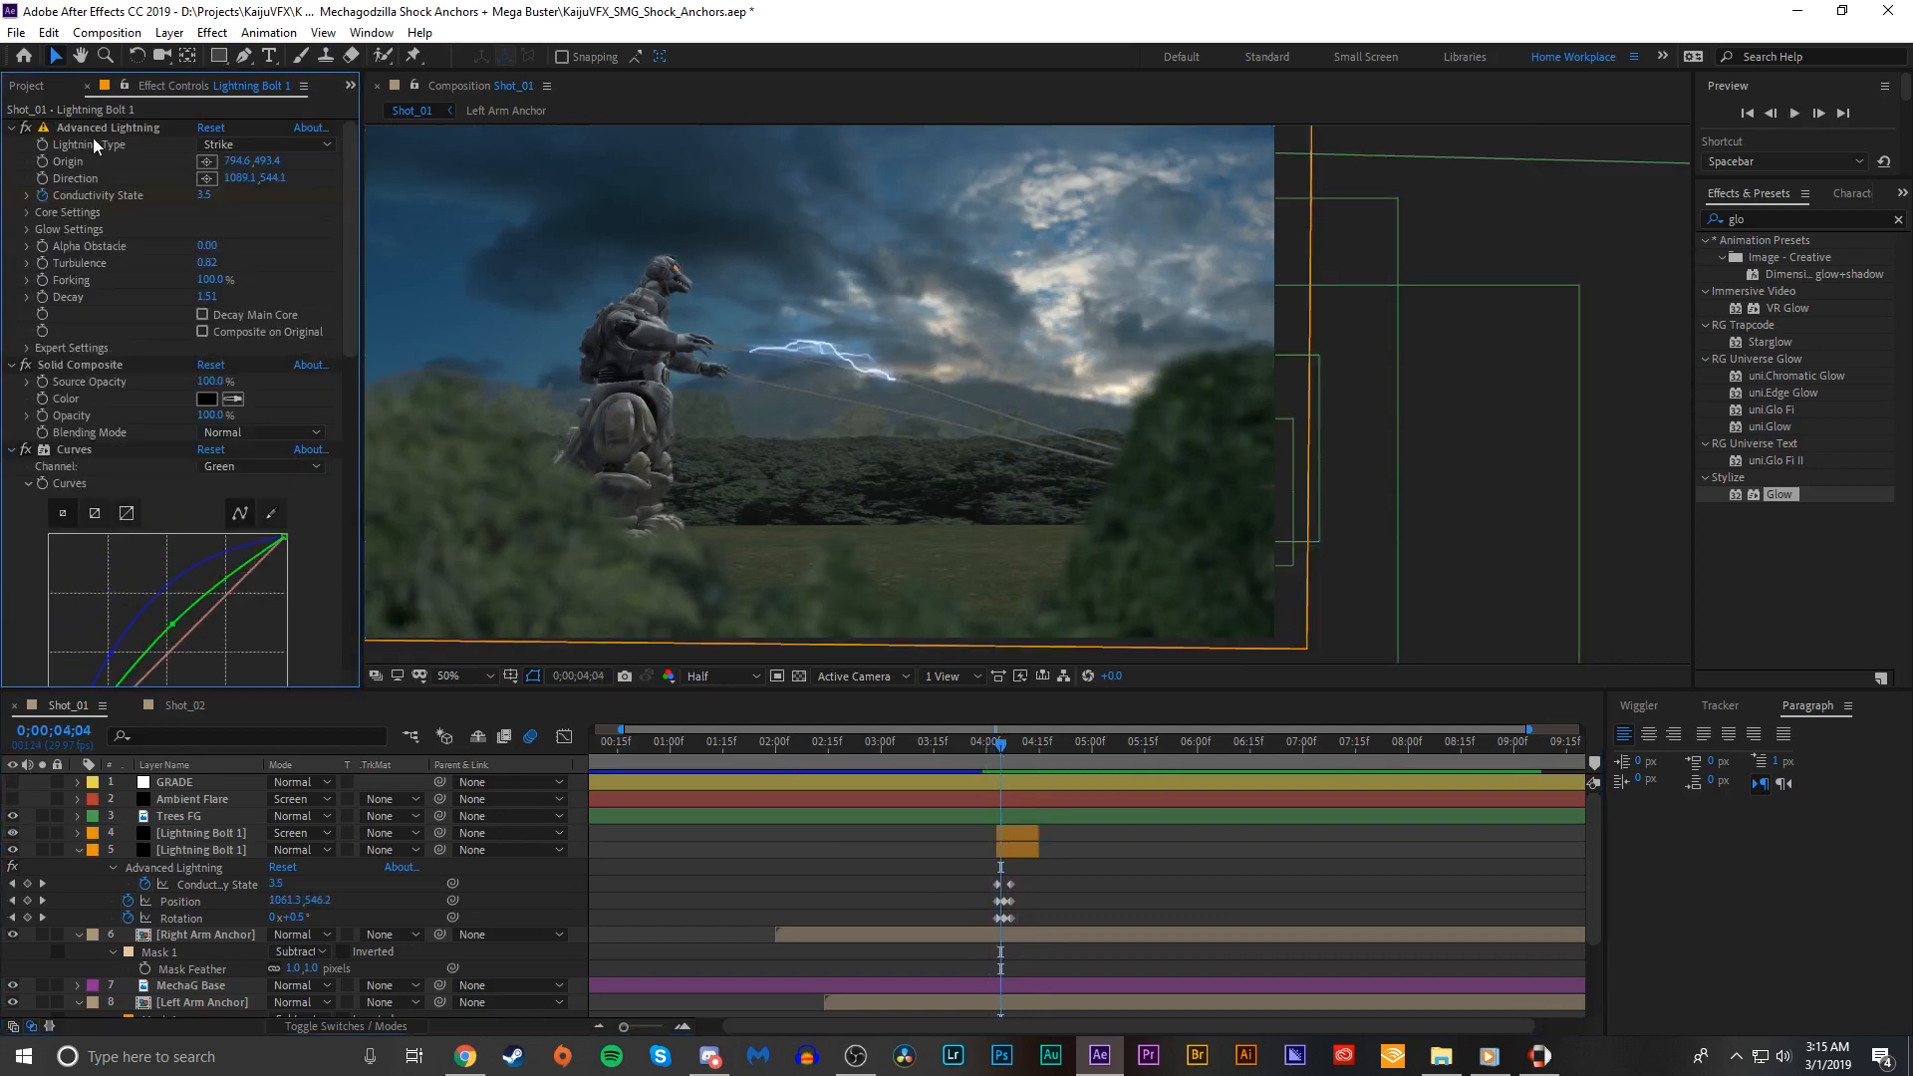
pyautogui.click(105, 130)
pyautogui.click(1019, 850)
pyautogui.hotkey('ctrl', 'v')
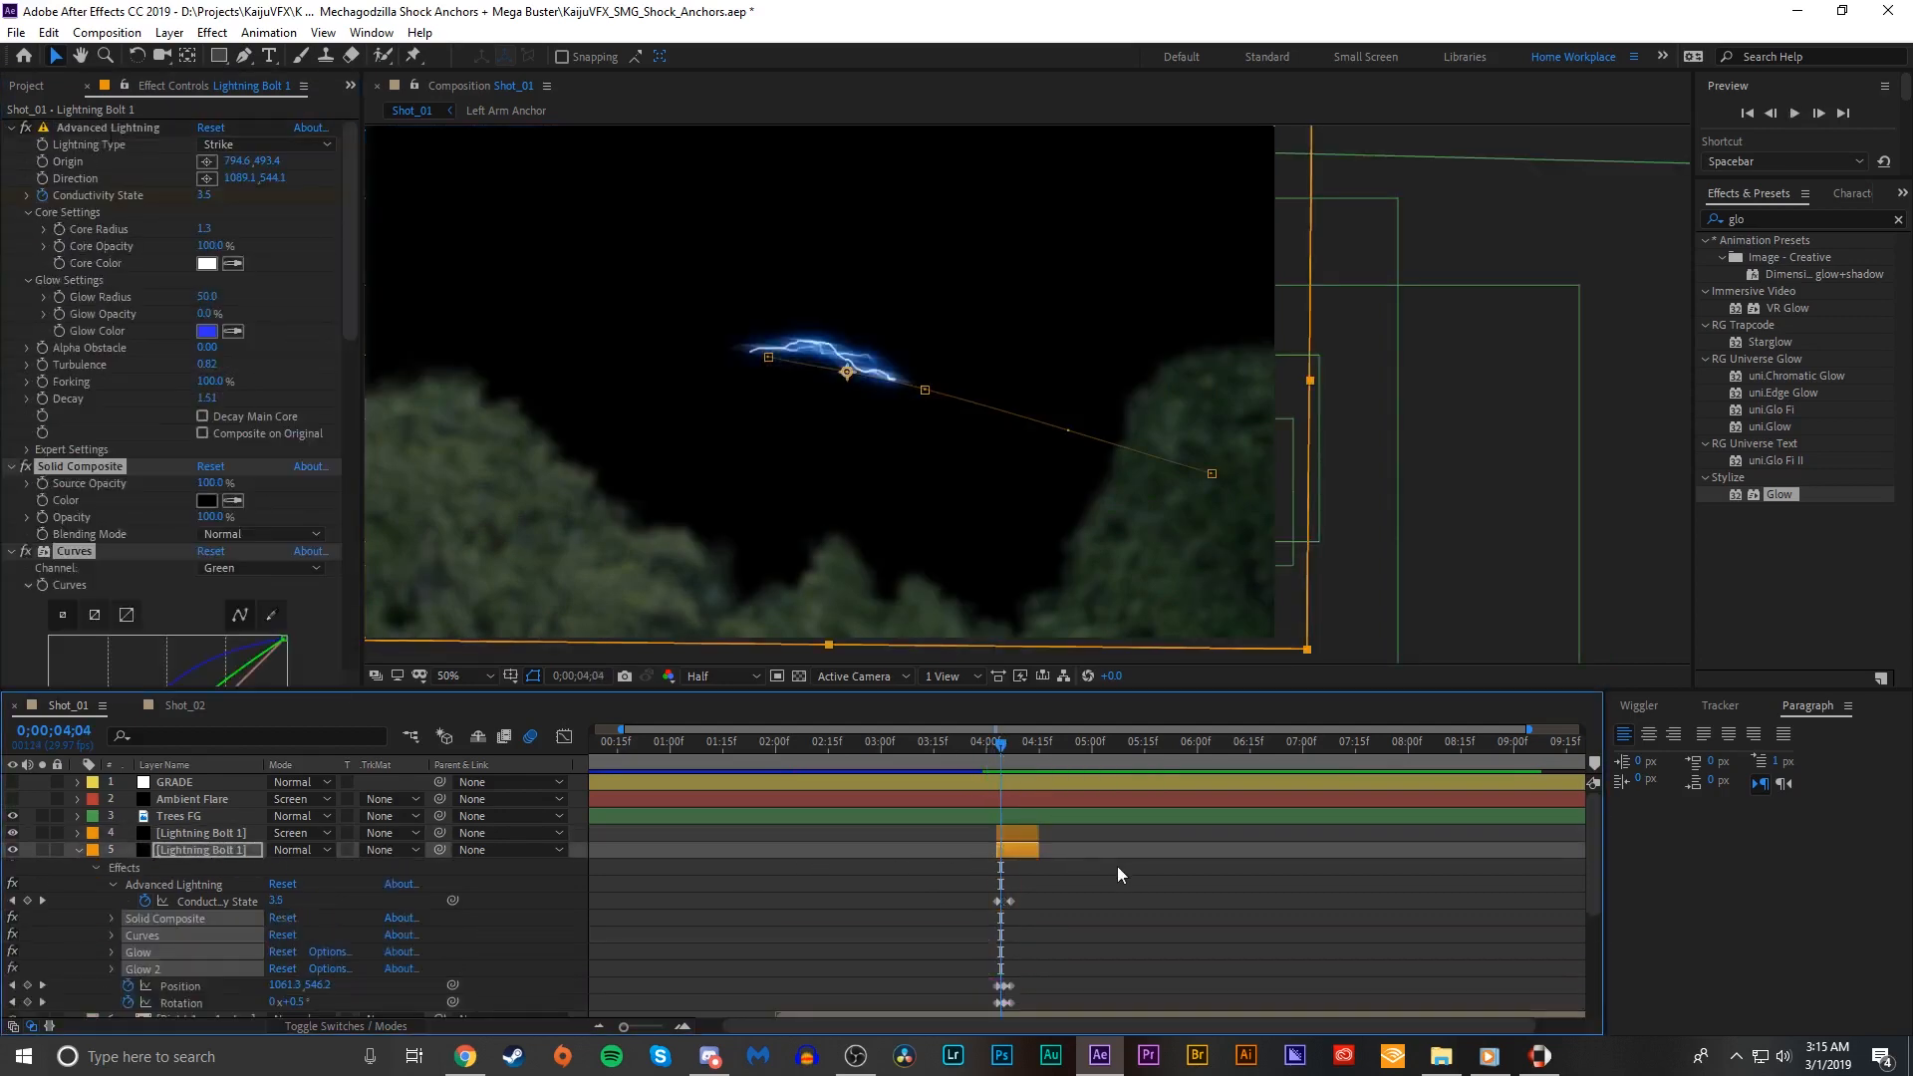
pyautogui.click(299, 850)
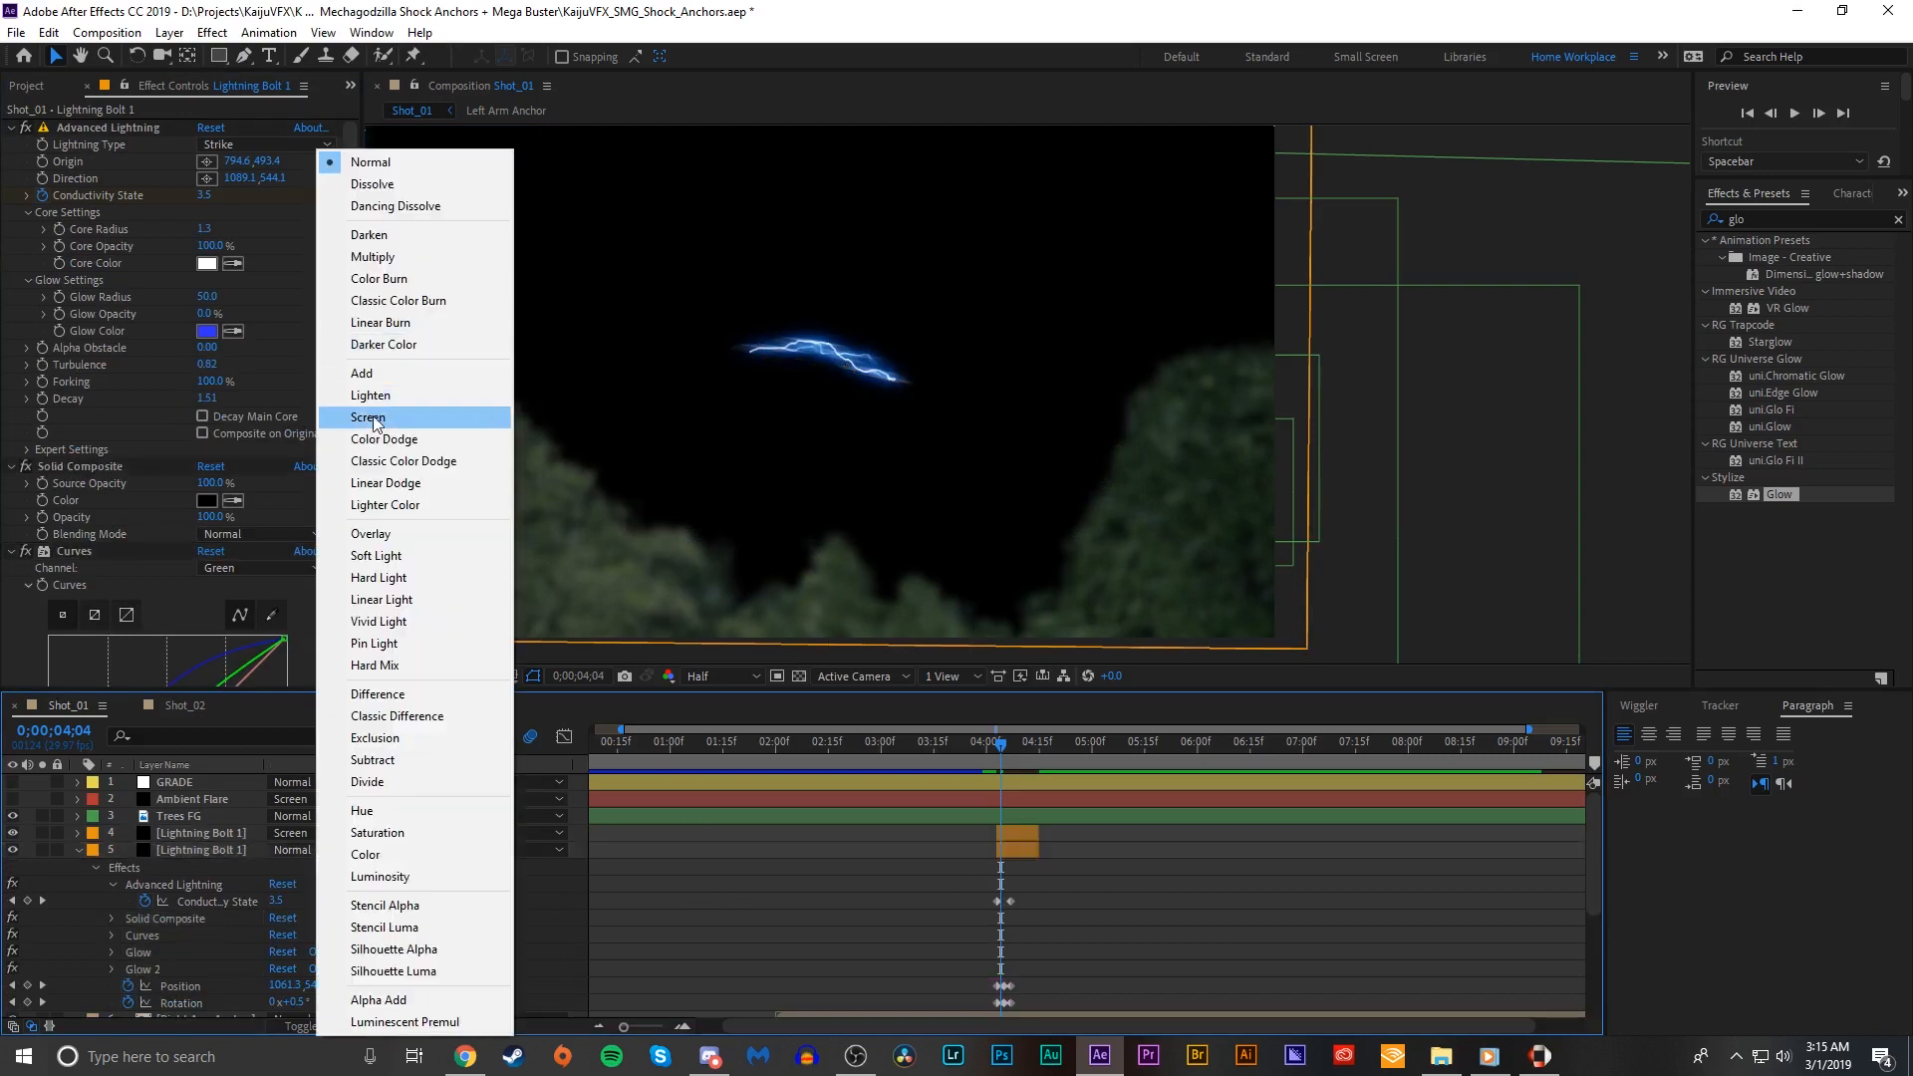
pyautogui.click(398, 418)
# Step: Trim both lightning bolt layers to end just after their last keyframes and collapse their properties
pyautogui.click(1002, 743)
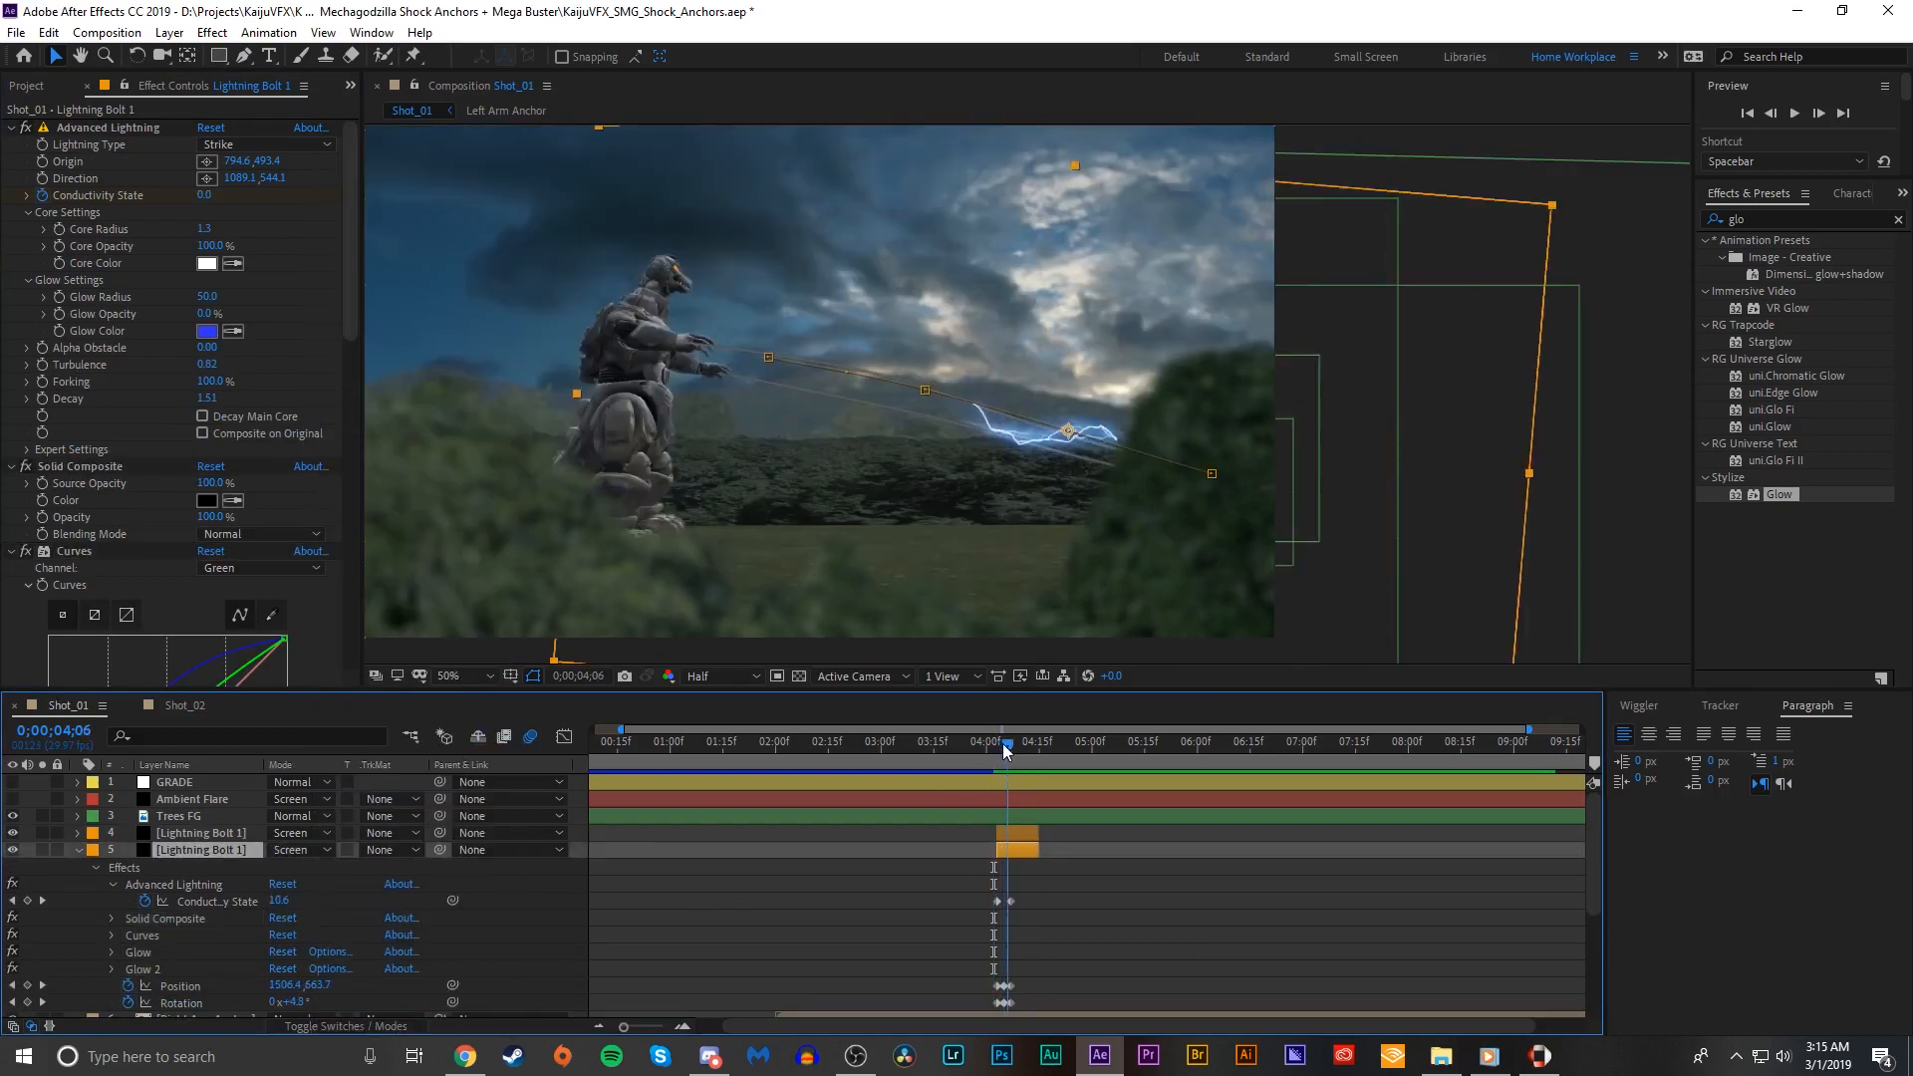
pyautogui.click(976, 871)
pyautogui.click(183, 839)
pyautogui.scroll(-3, 46, 487)
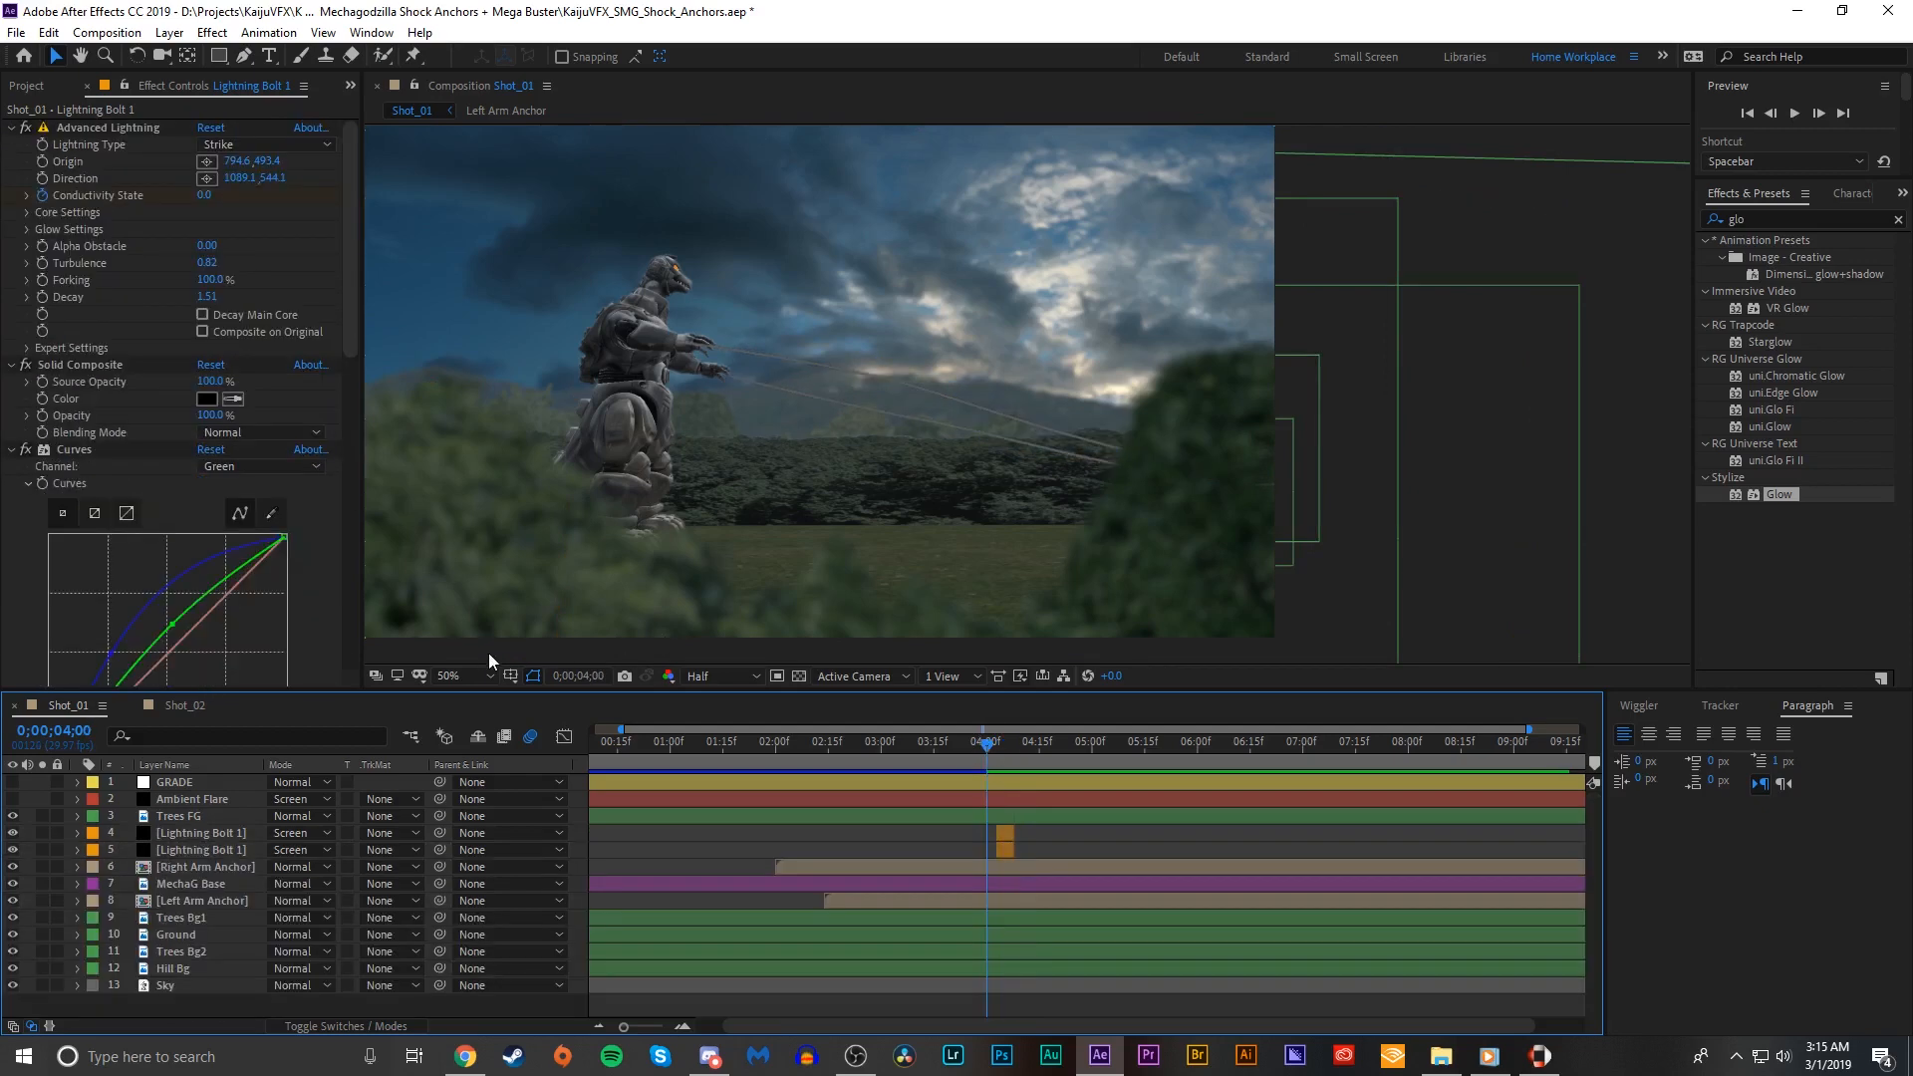
# Step: Fit the composition in the viewer and duplicate the two Lightning Bolt 1 layers together
pyautogui.click(468, 675)
pyautogui.click(468, 317)
pyautogui.click(954, 745)
pyautogui.click(986, 751)
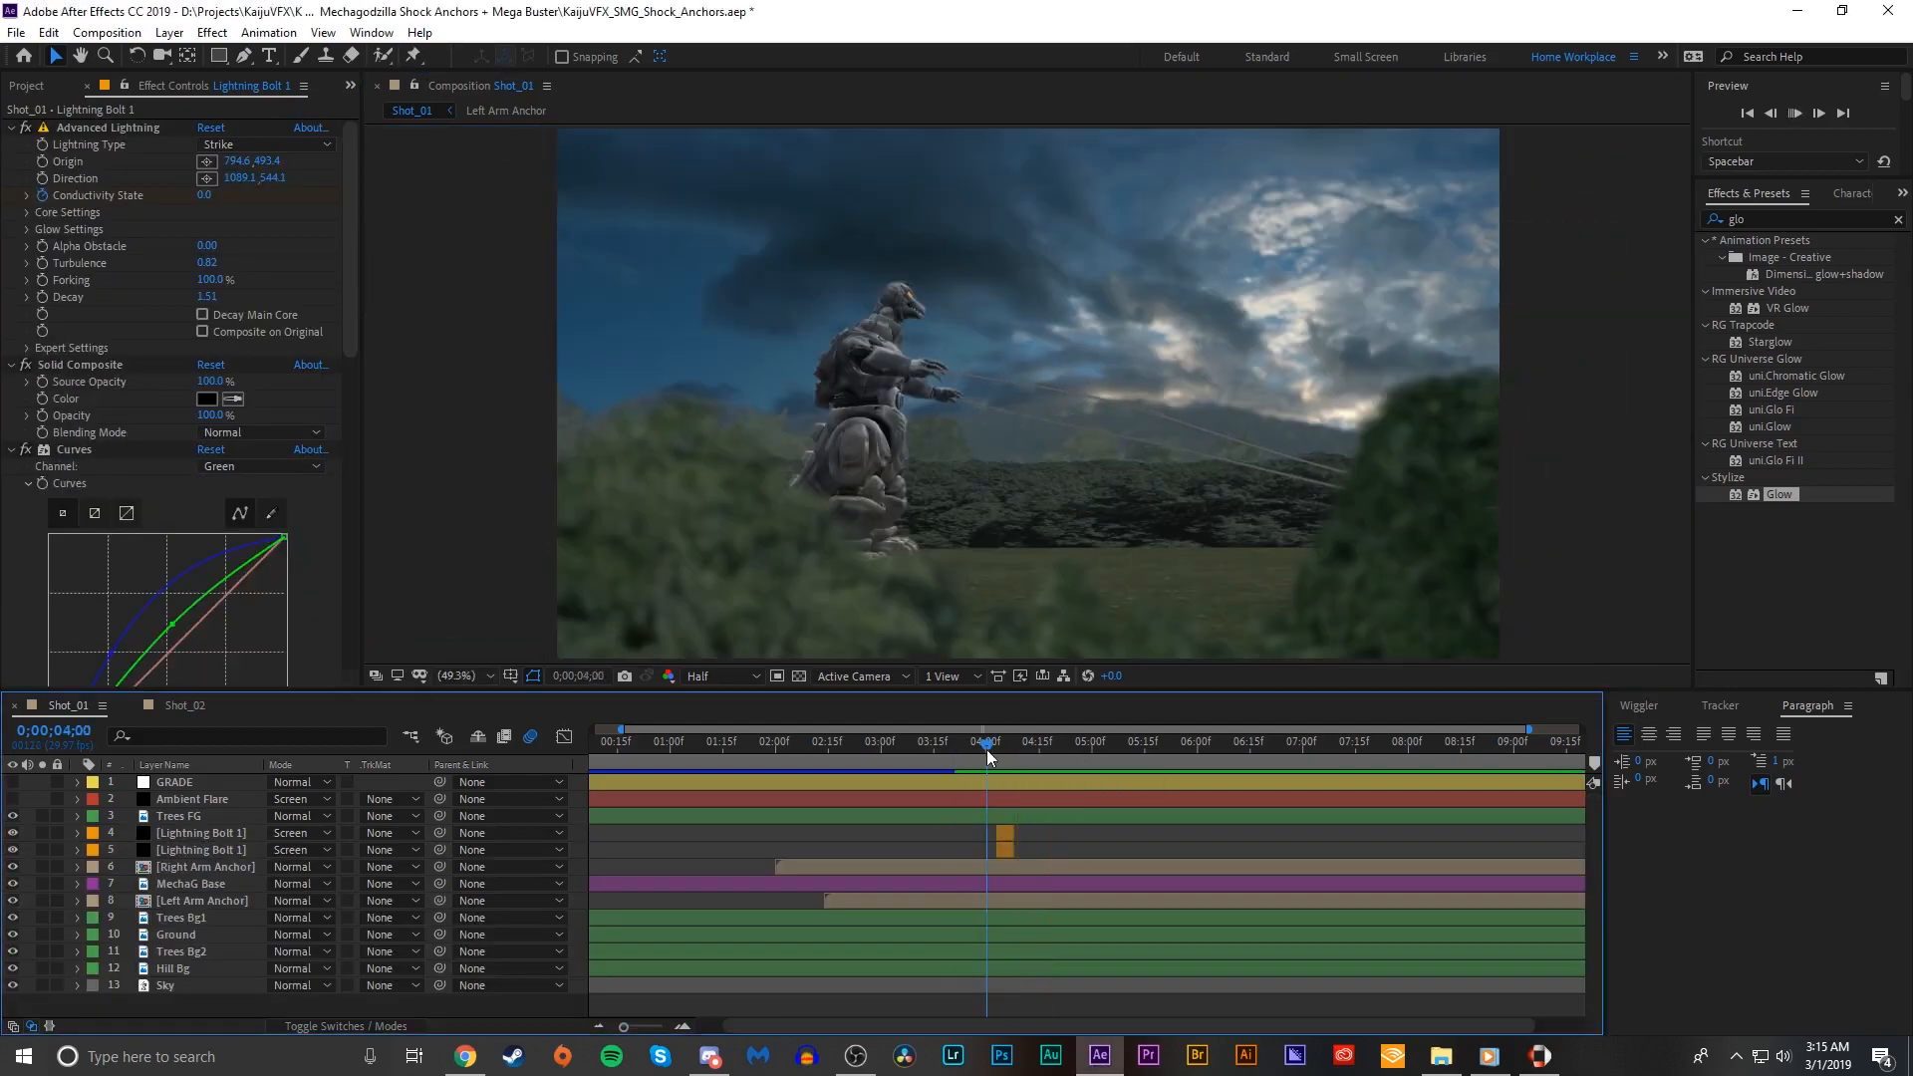
pyautogui.moveTo(990, 754)
pyautogui.mouseDown()
pyautogui.moveTo(1025, 747)
pyautogui.moveTo(817, 755)
pyautogui.moveTo(1001, 763)
pyautogui.mouseUp()
pyautogui.click(1002, 850)
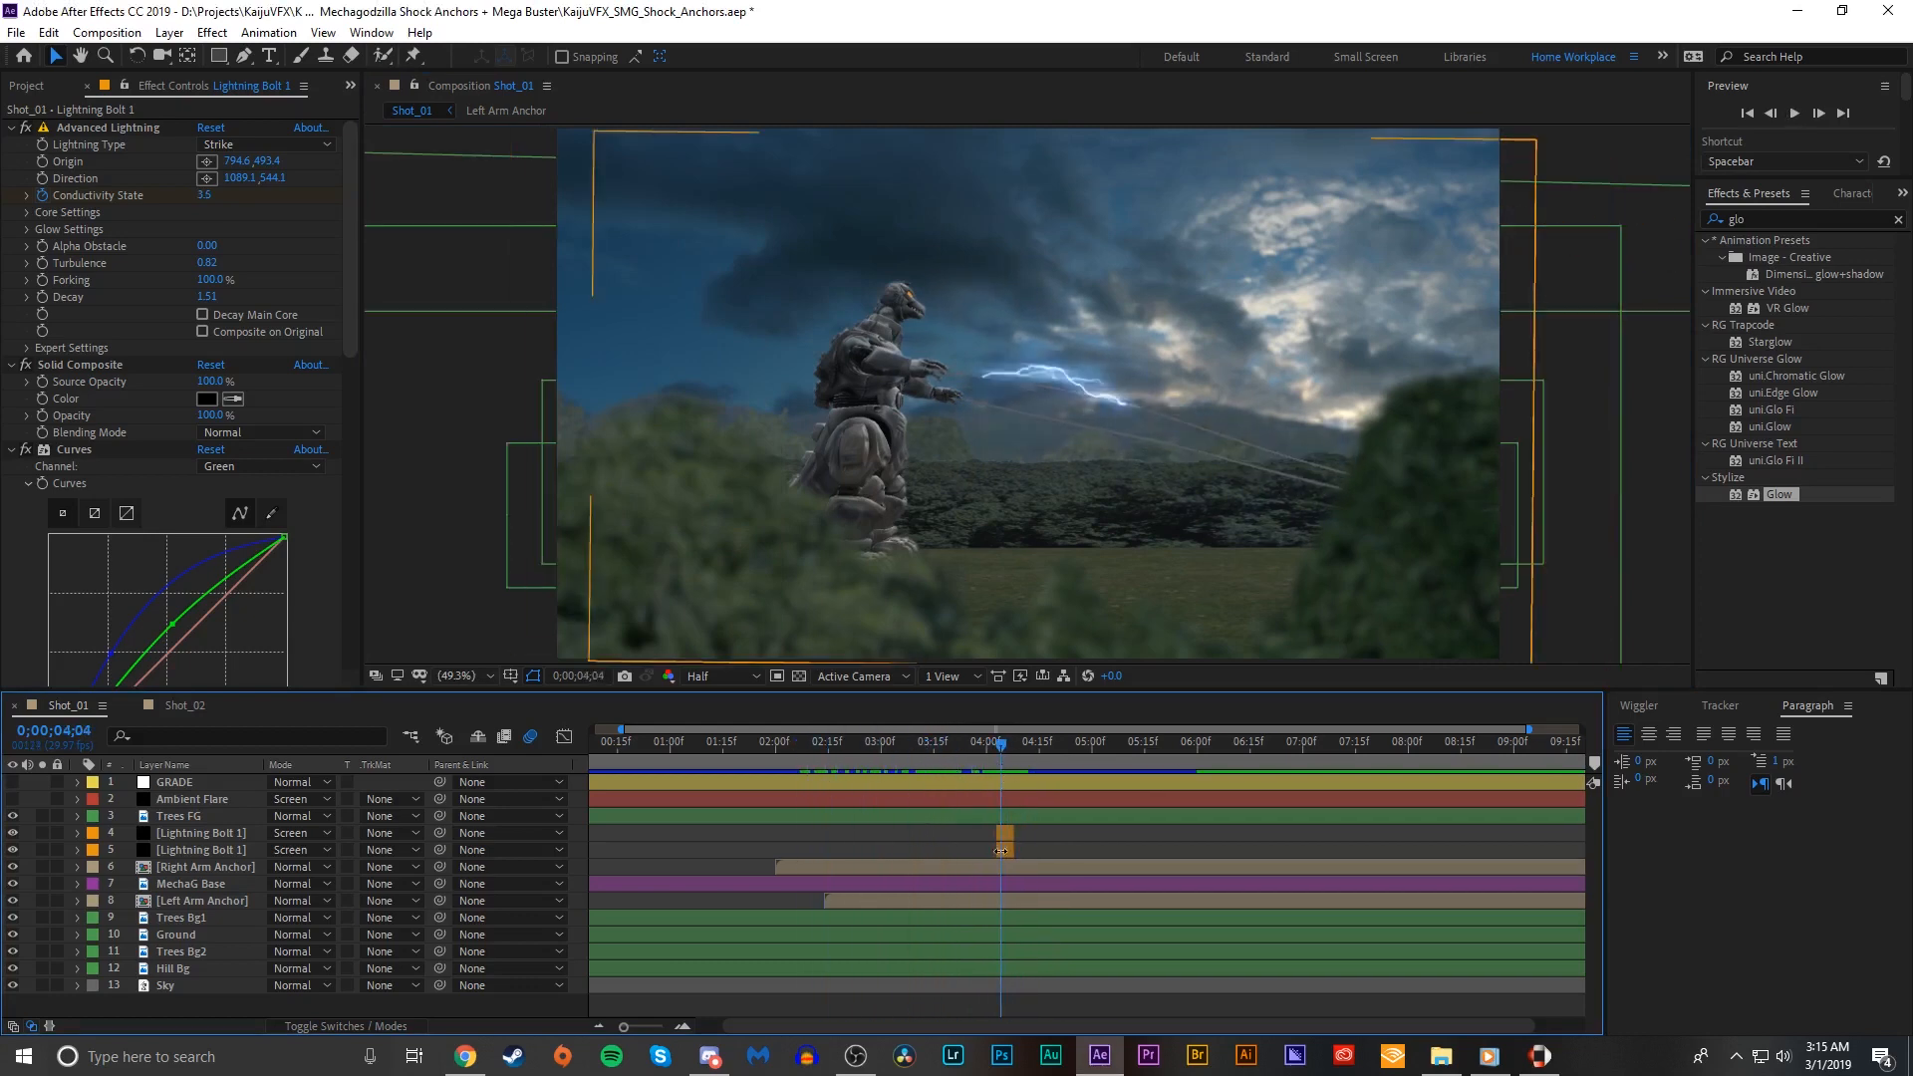
pyautogui.click(1006, 833)
pyautogui.keyDown('shift'); pyautogui.click(1008, 848); pyautogui.keyUp('shift')
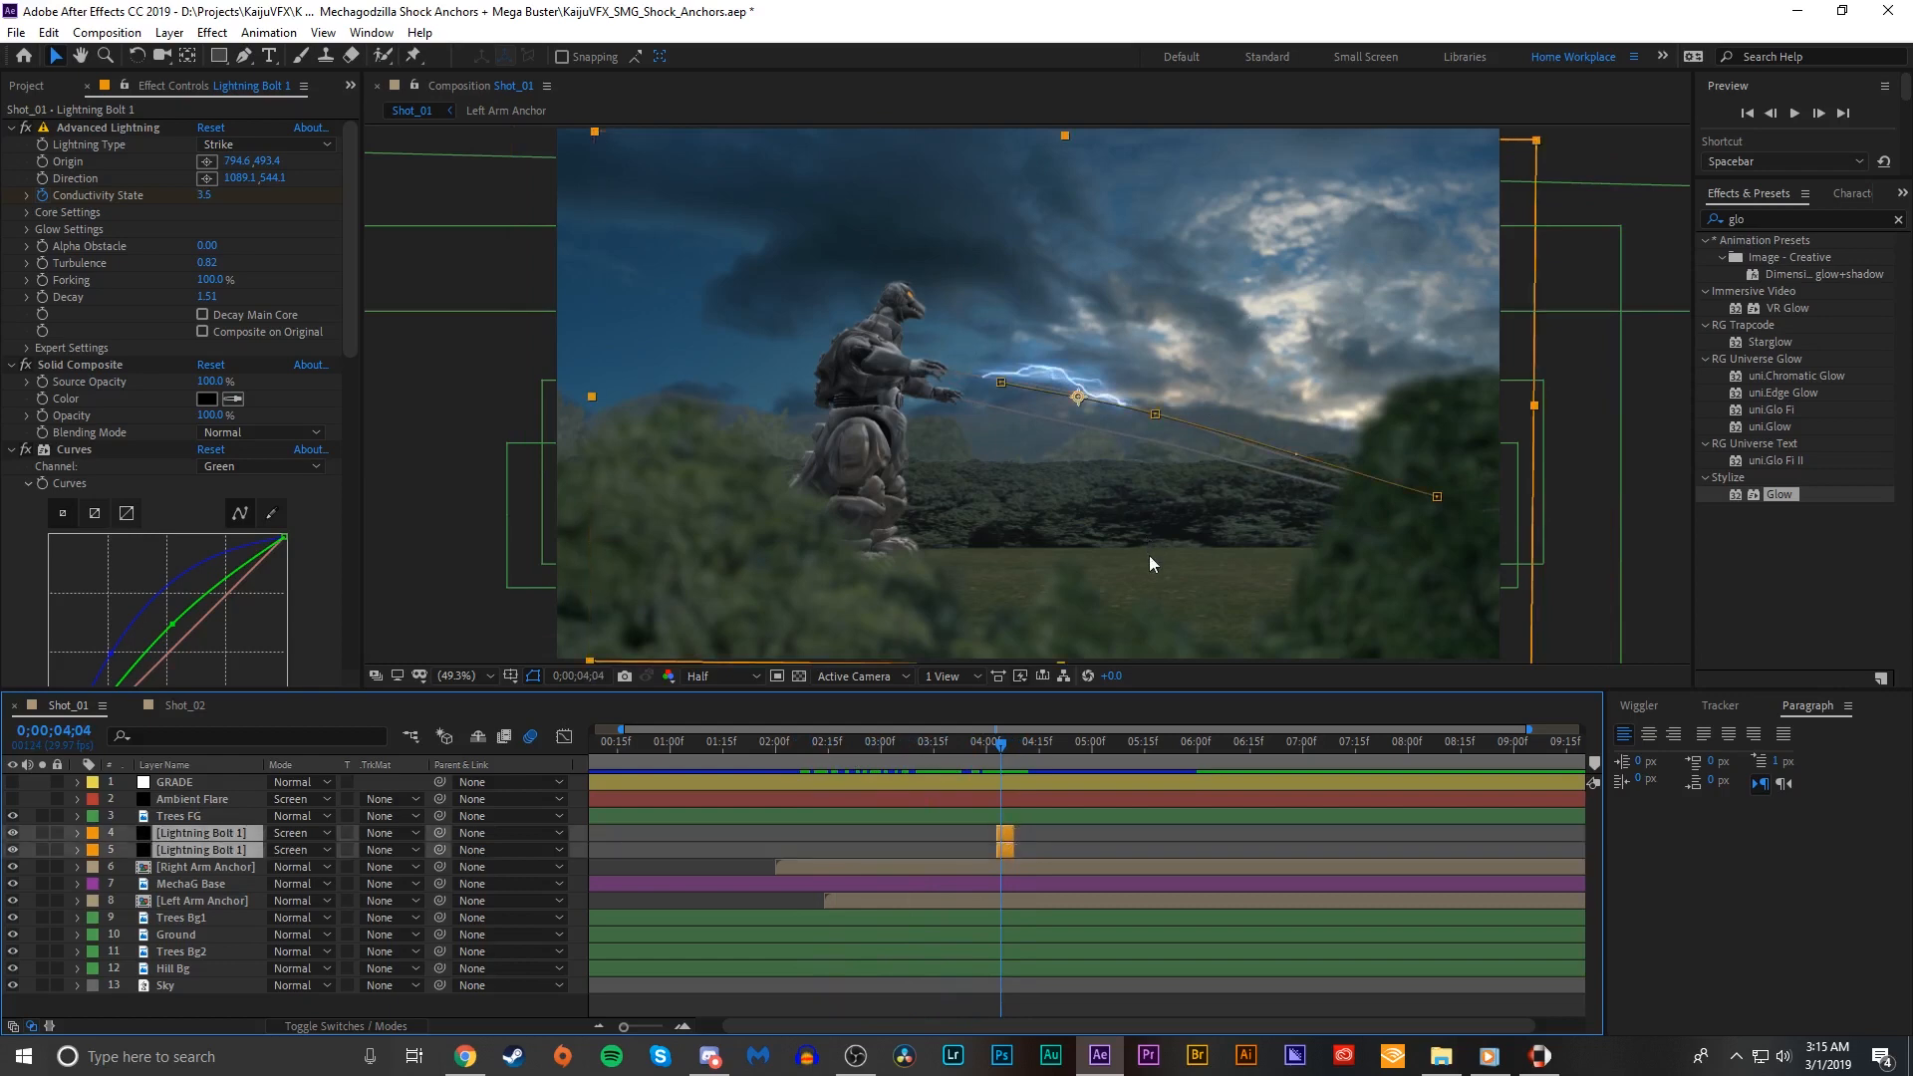
pyautogui.hotkey('ctrl', 'd')
# Step: Shift the duplicated bolt pair to start at about 0;00;04;10, above the original pair, and collapse their keyframes
pyautogui.press('u')
pyautogui.moveTo(1007, 843); pyautogui.dragTo(1031, 840)
pyautogui.moveTo(207, 896); pyautogui.dragTo(207, 911)
pyautogui.scroll(-2, 1192, 895)
pyautogui.click(1121, 871)
pyautogui.press('u')
# Step: Adjust the duplicated bolts' Position keyframes so they travel along the wire away from Mechagodzilla's hand
pyautogui.click(1025, 753)
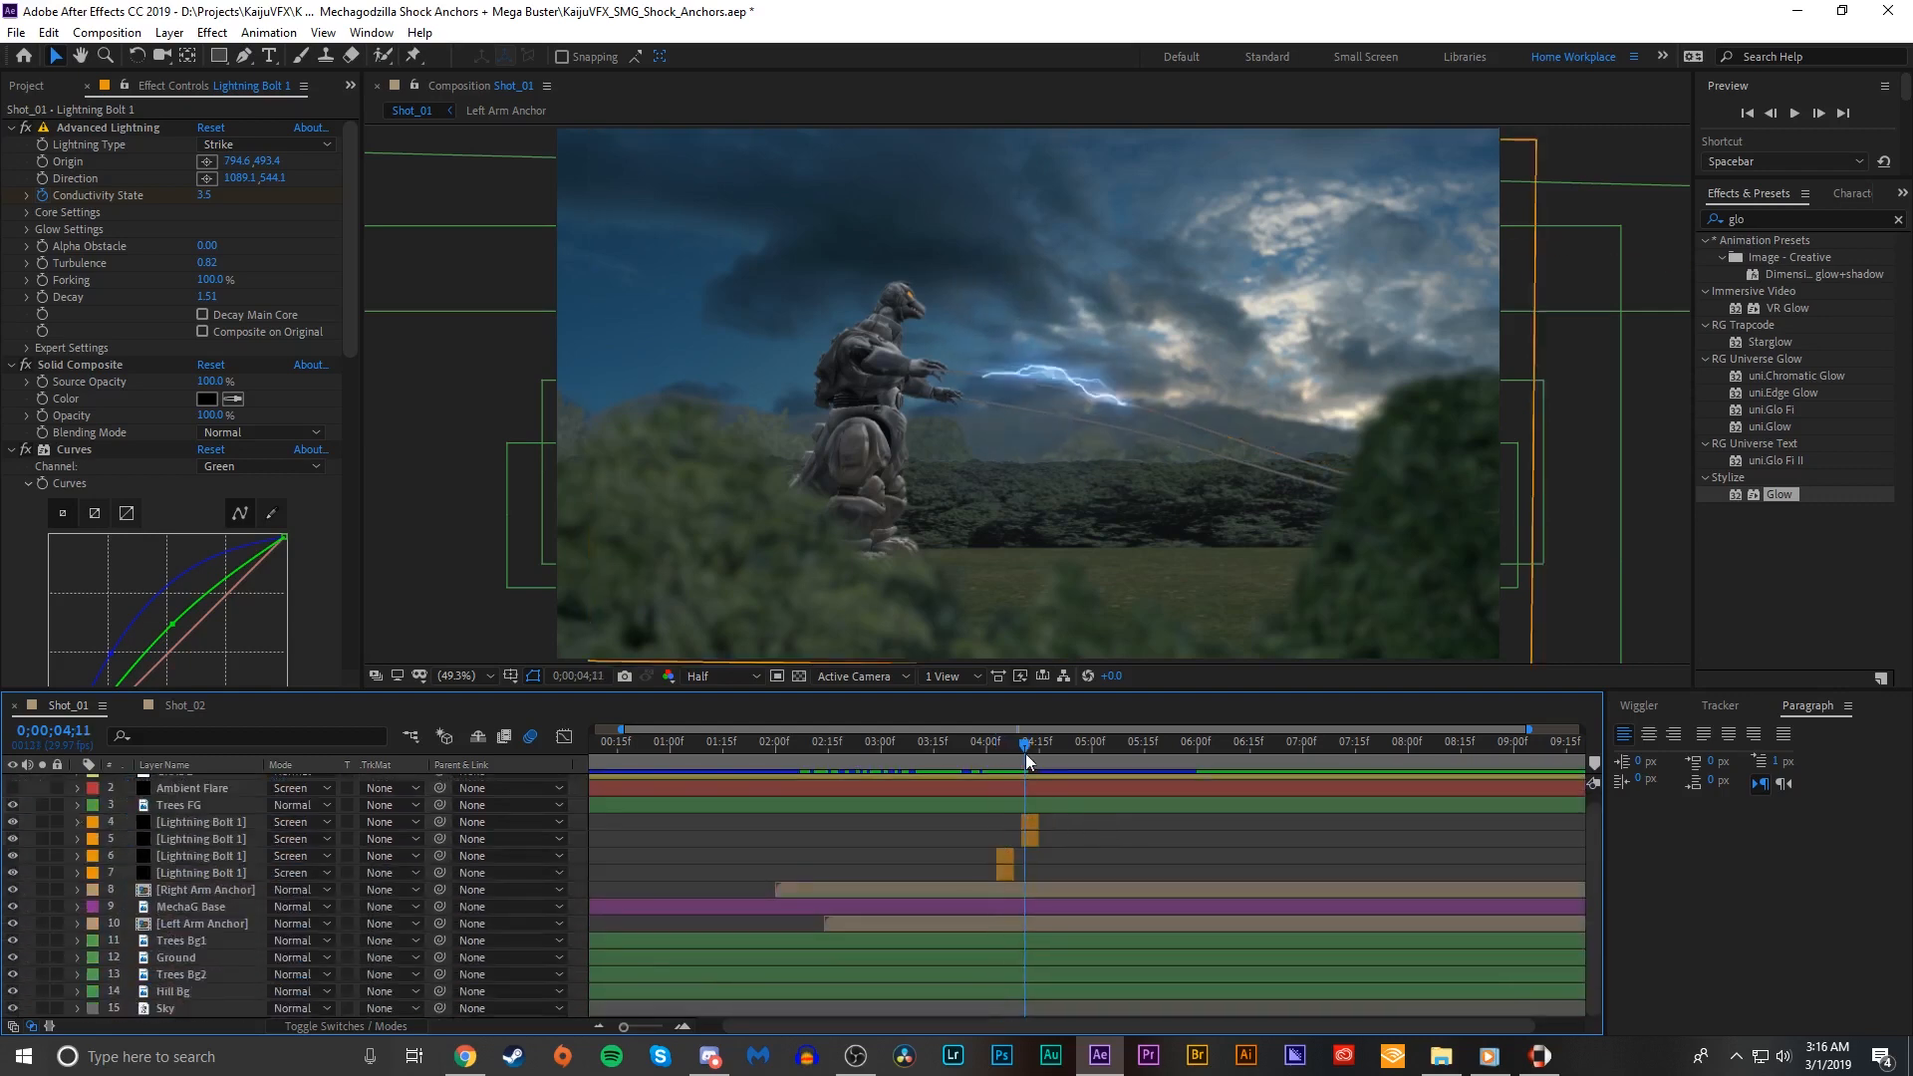
pyautogui.click(1020, 756)
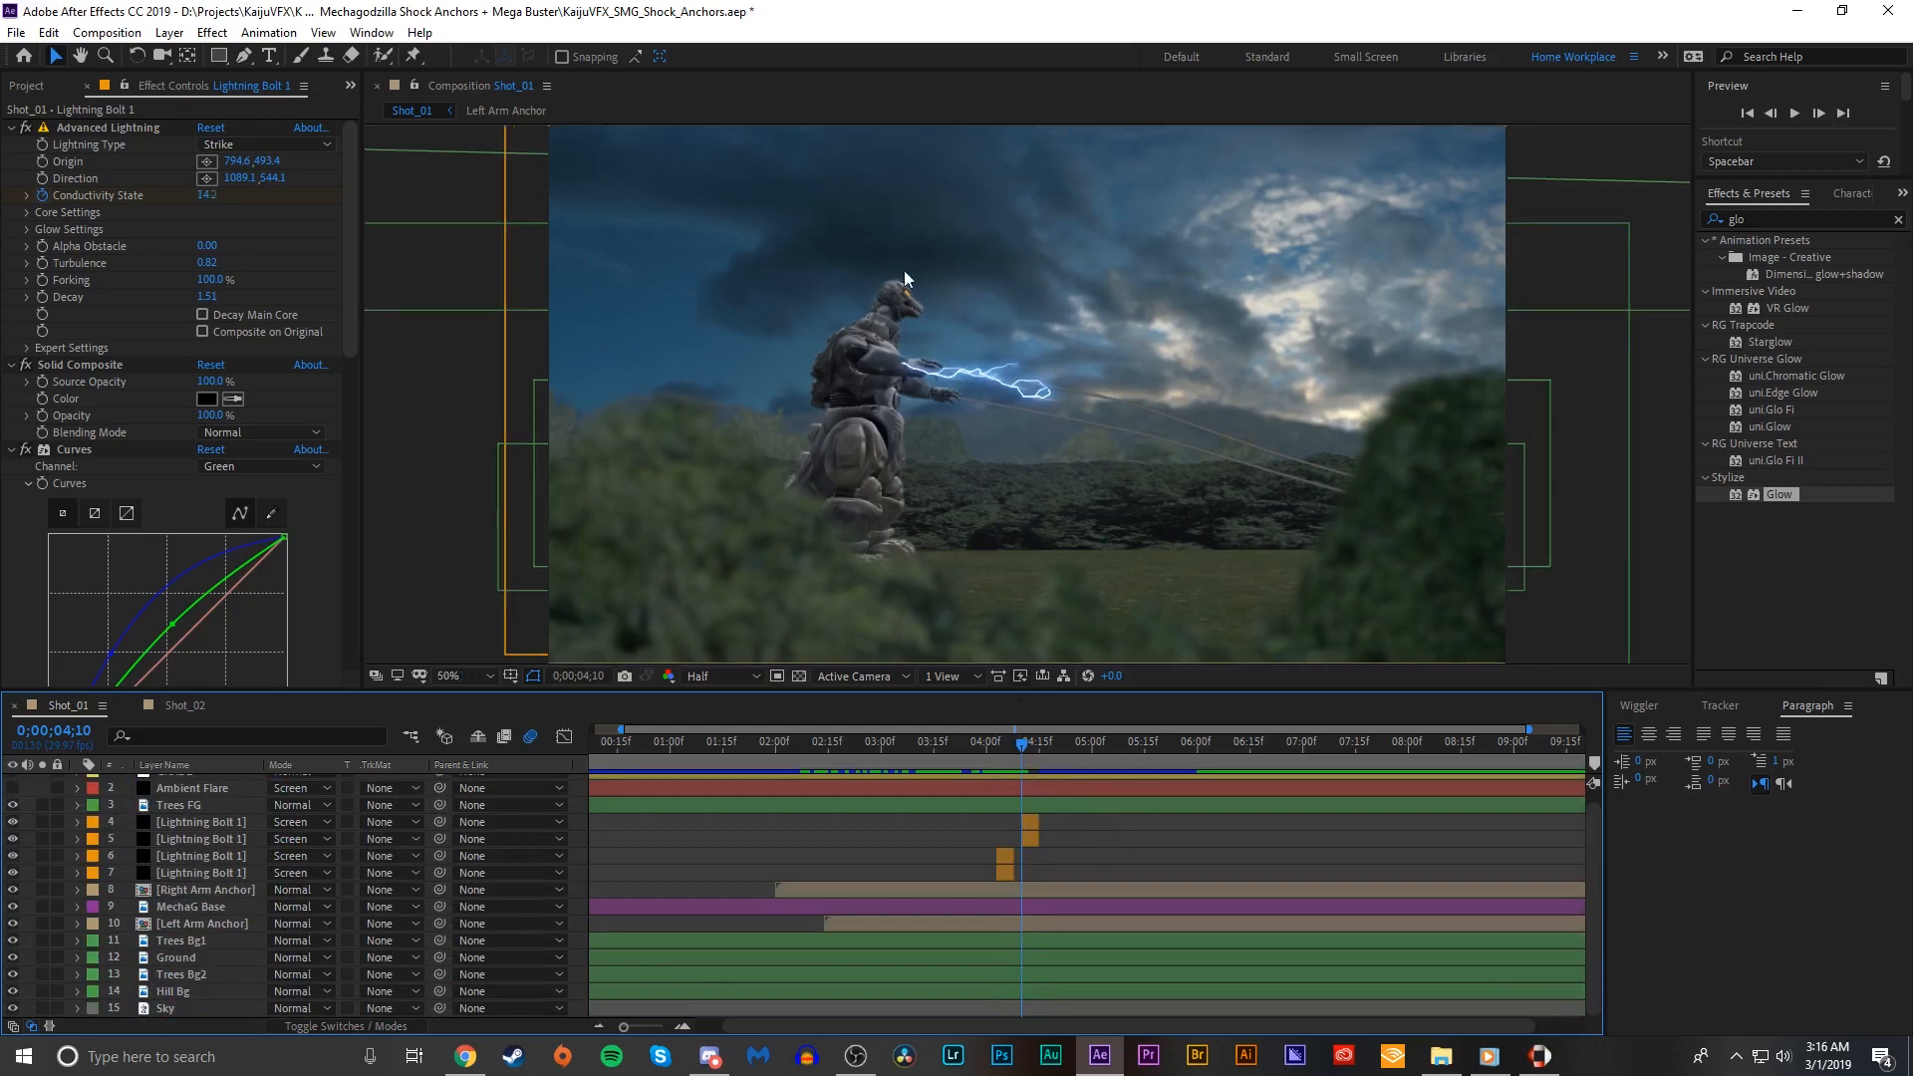
pyautogui.press('/')
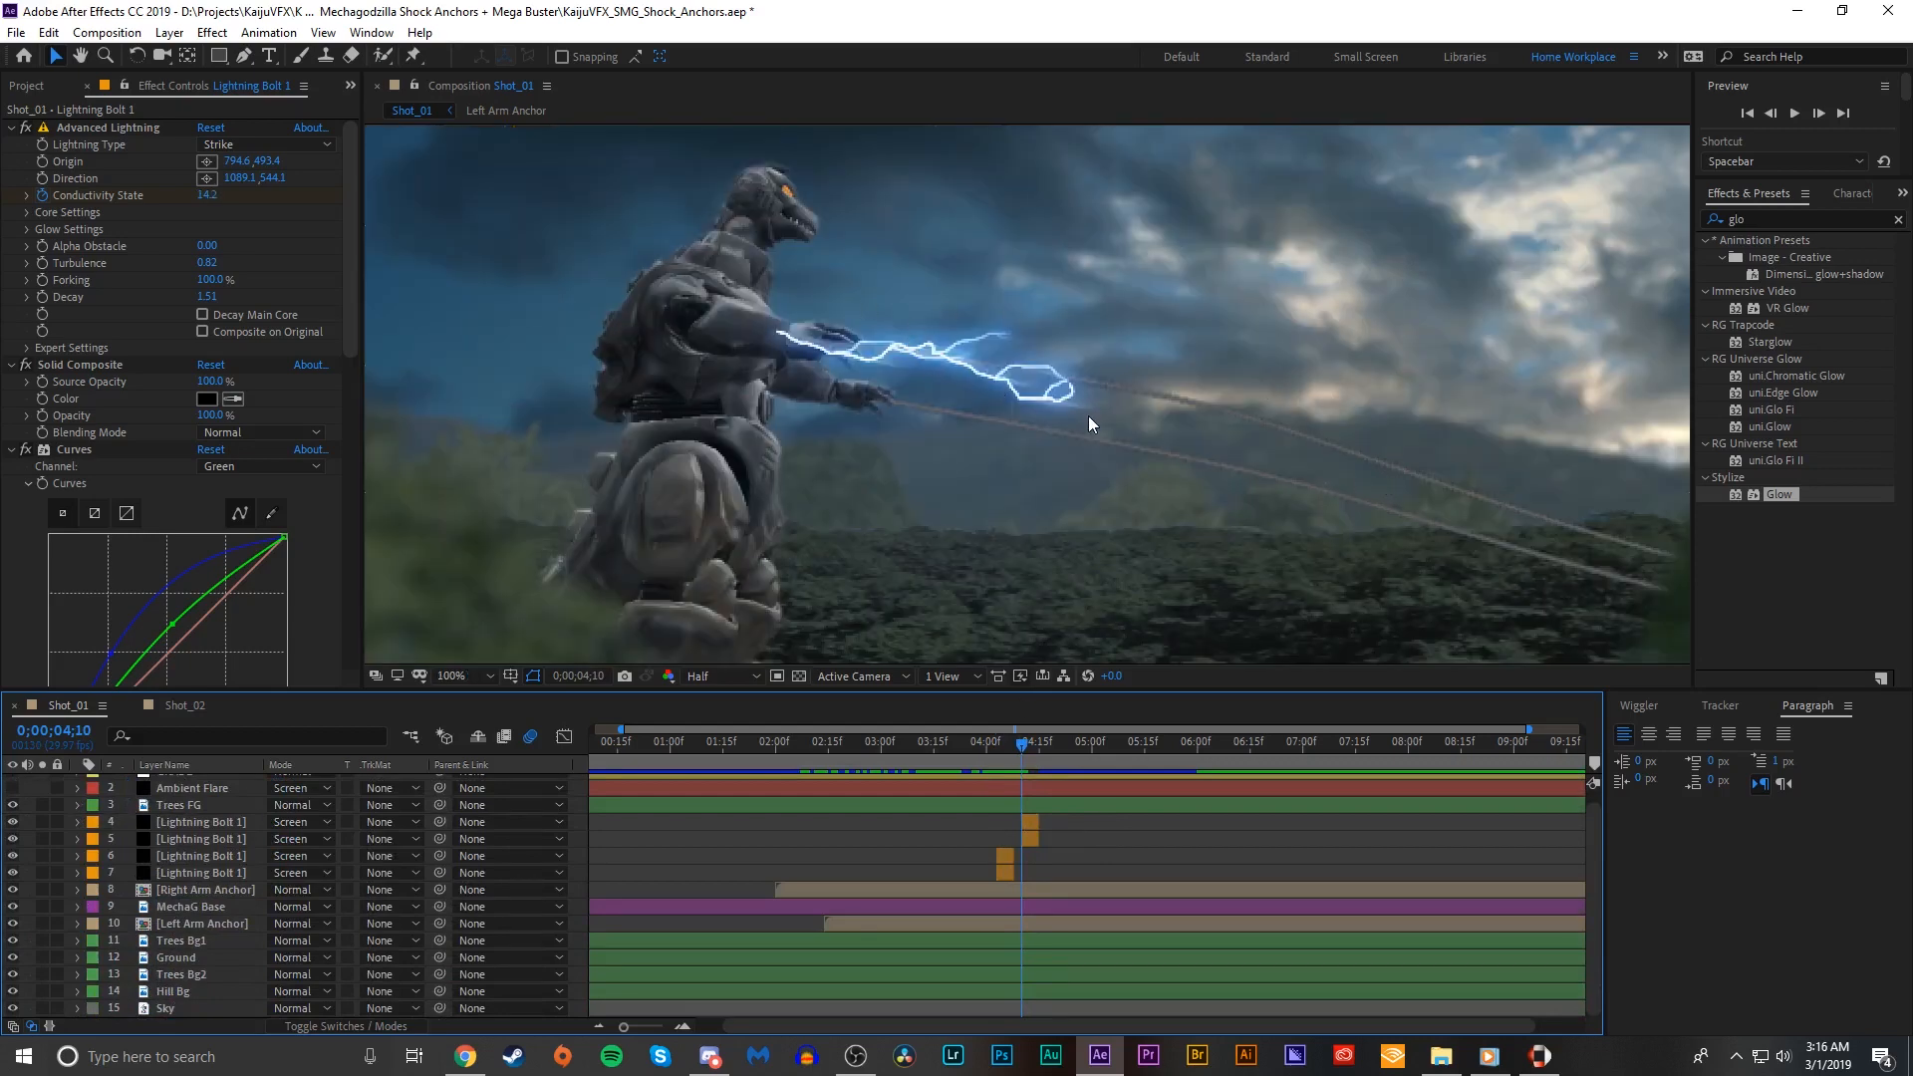
pyautogui.scroll(-3, 978, 383)
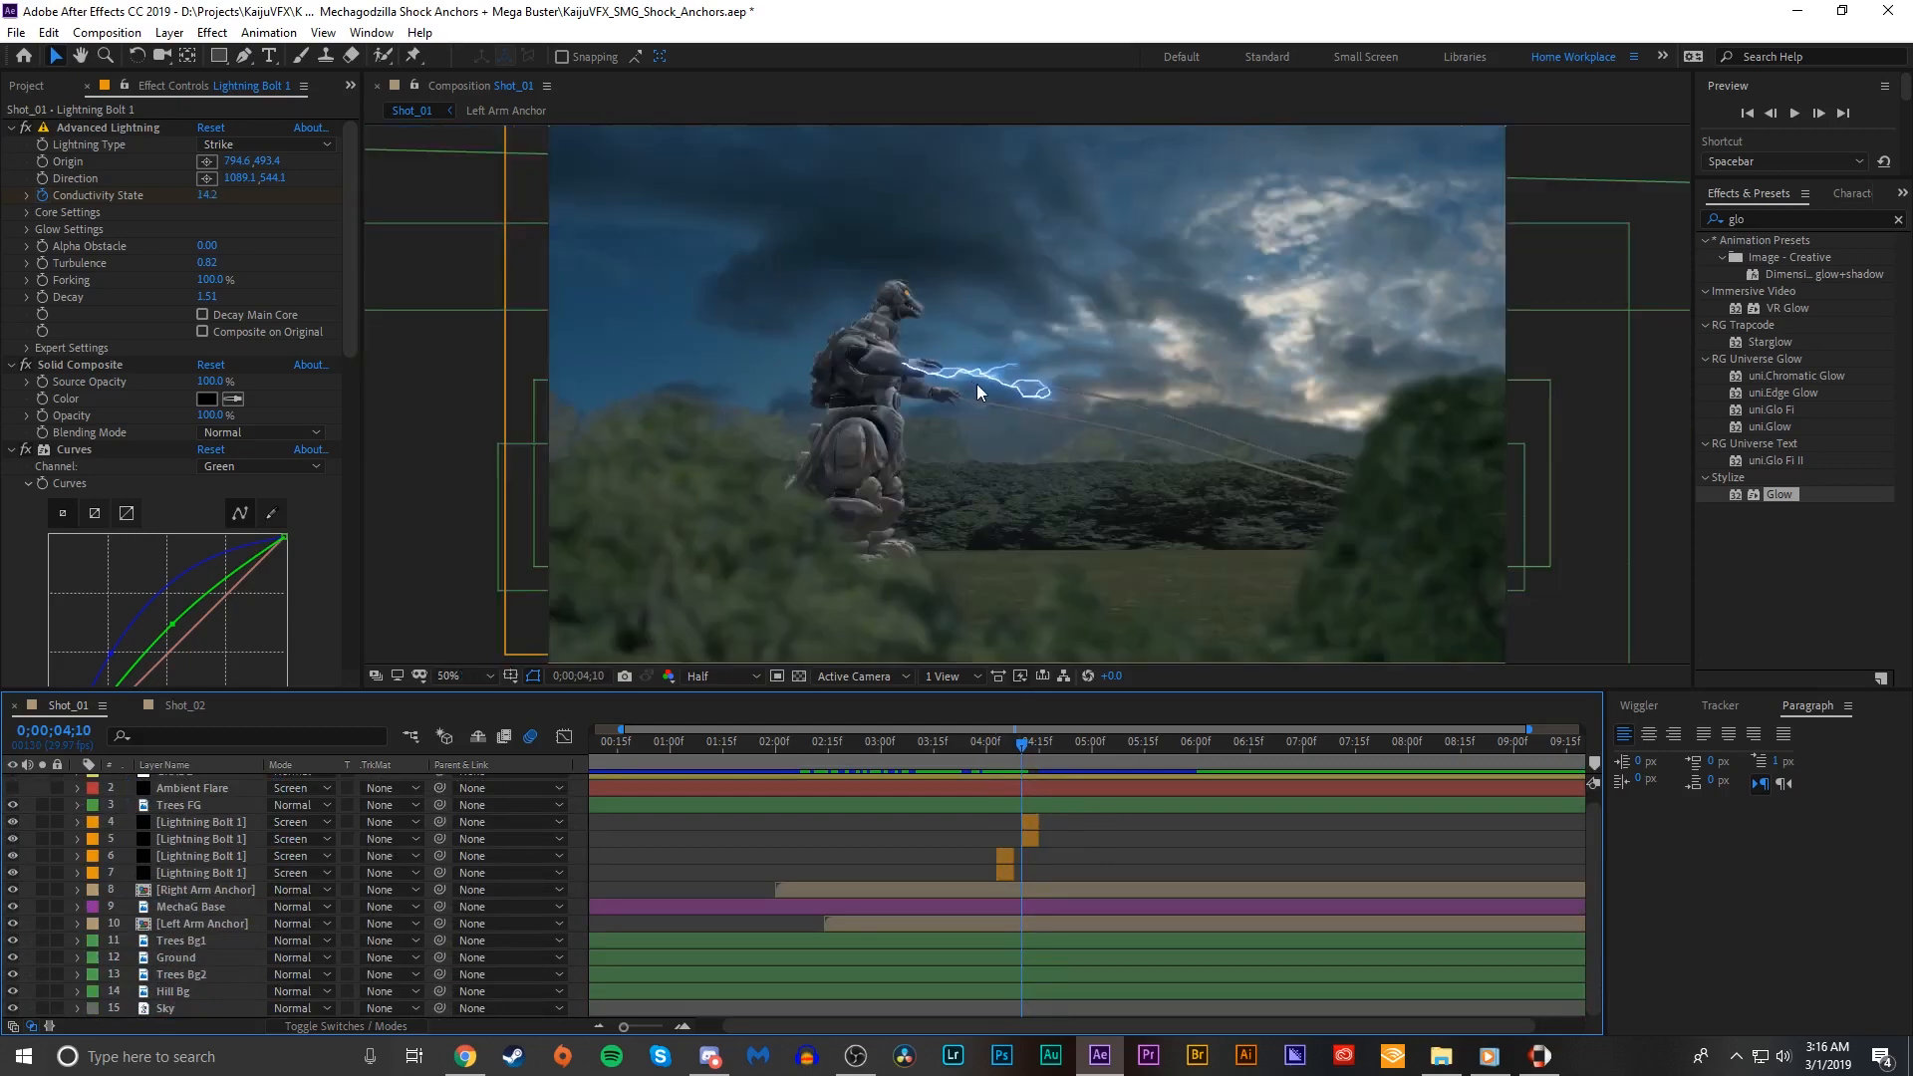
pyautogui.scroll(3, 1002, 391)
pyautogui.scroll(2, 1003, 392)
pyautogui.scroll(-1, 1001, 397)
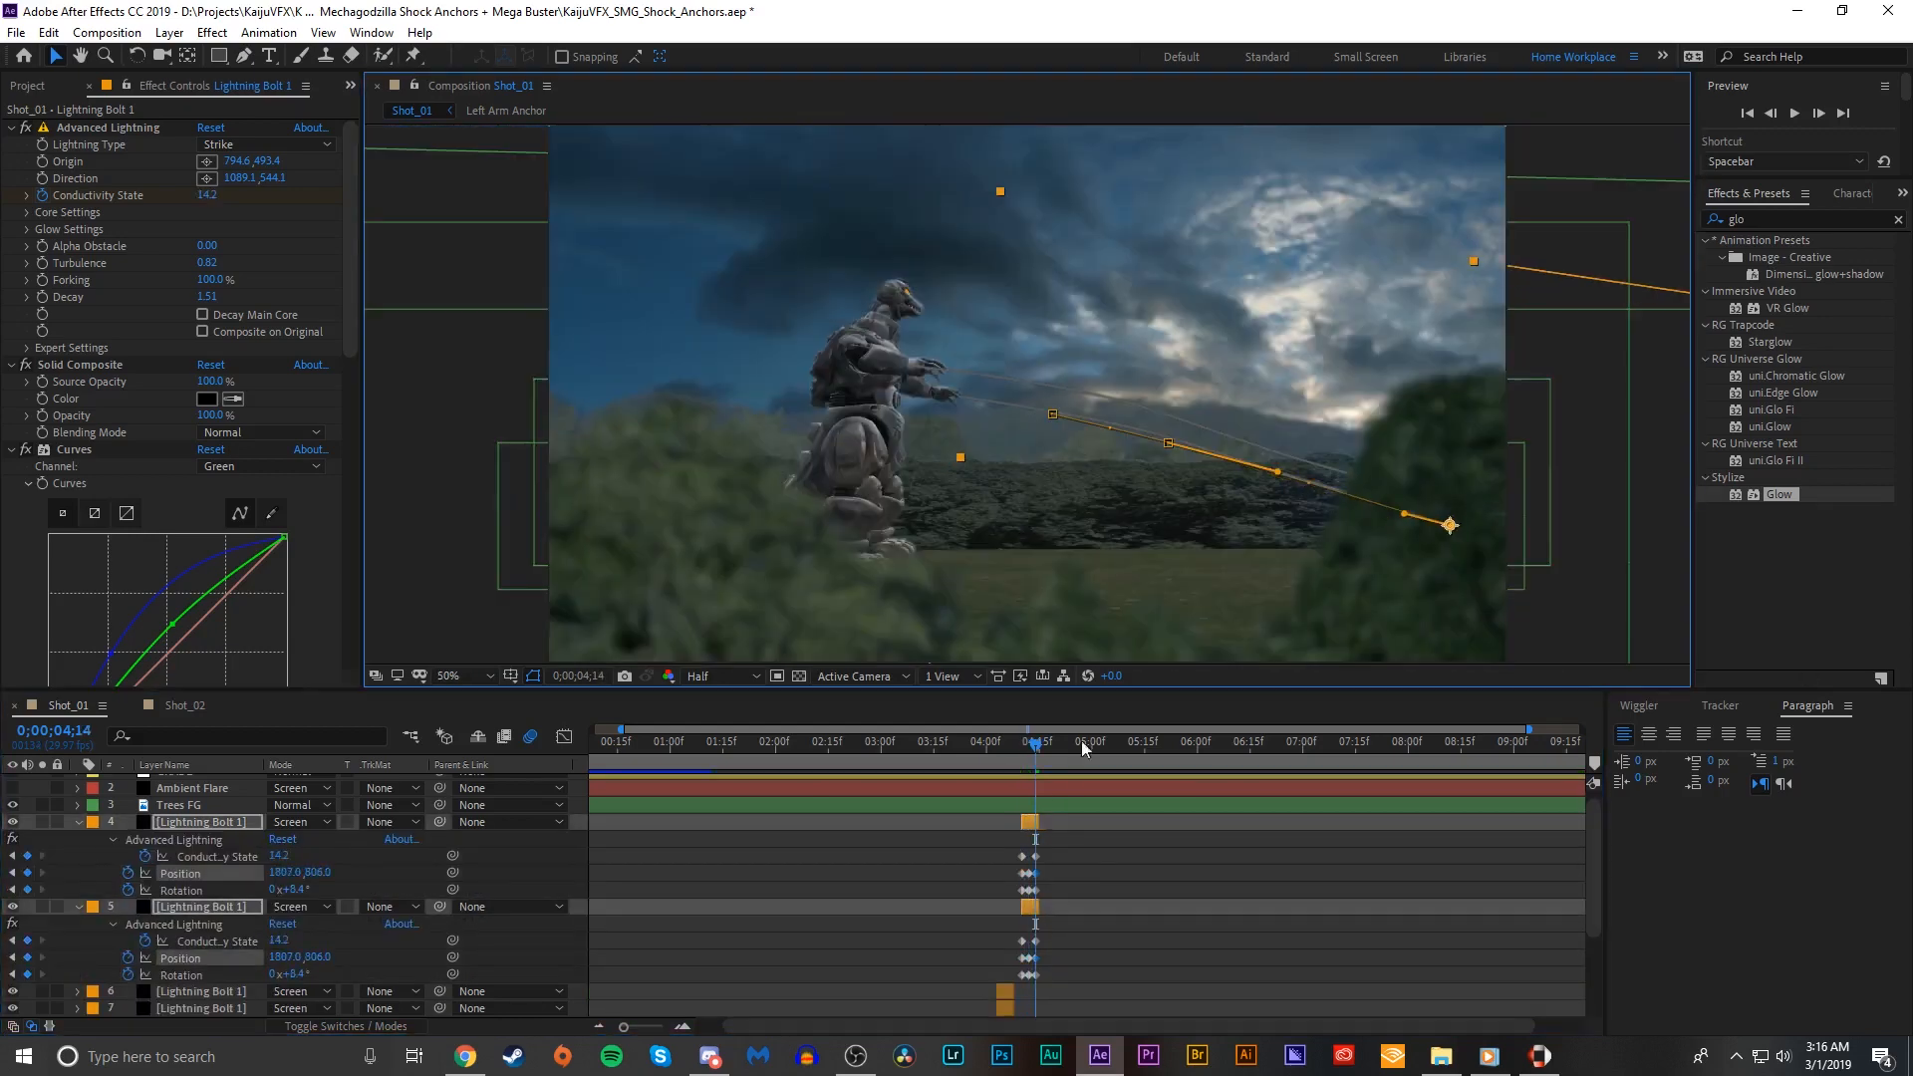
# Step: Play back and scrub Shot_01 between about 4 and 6 seconds to review the staggered lightning bolts along the wires
pyautogui.click(1015, 751)
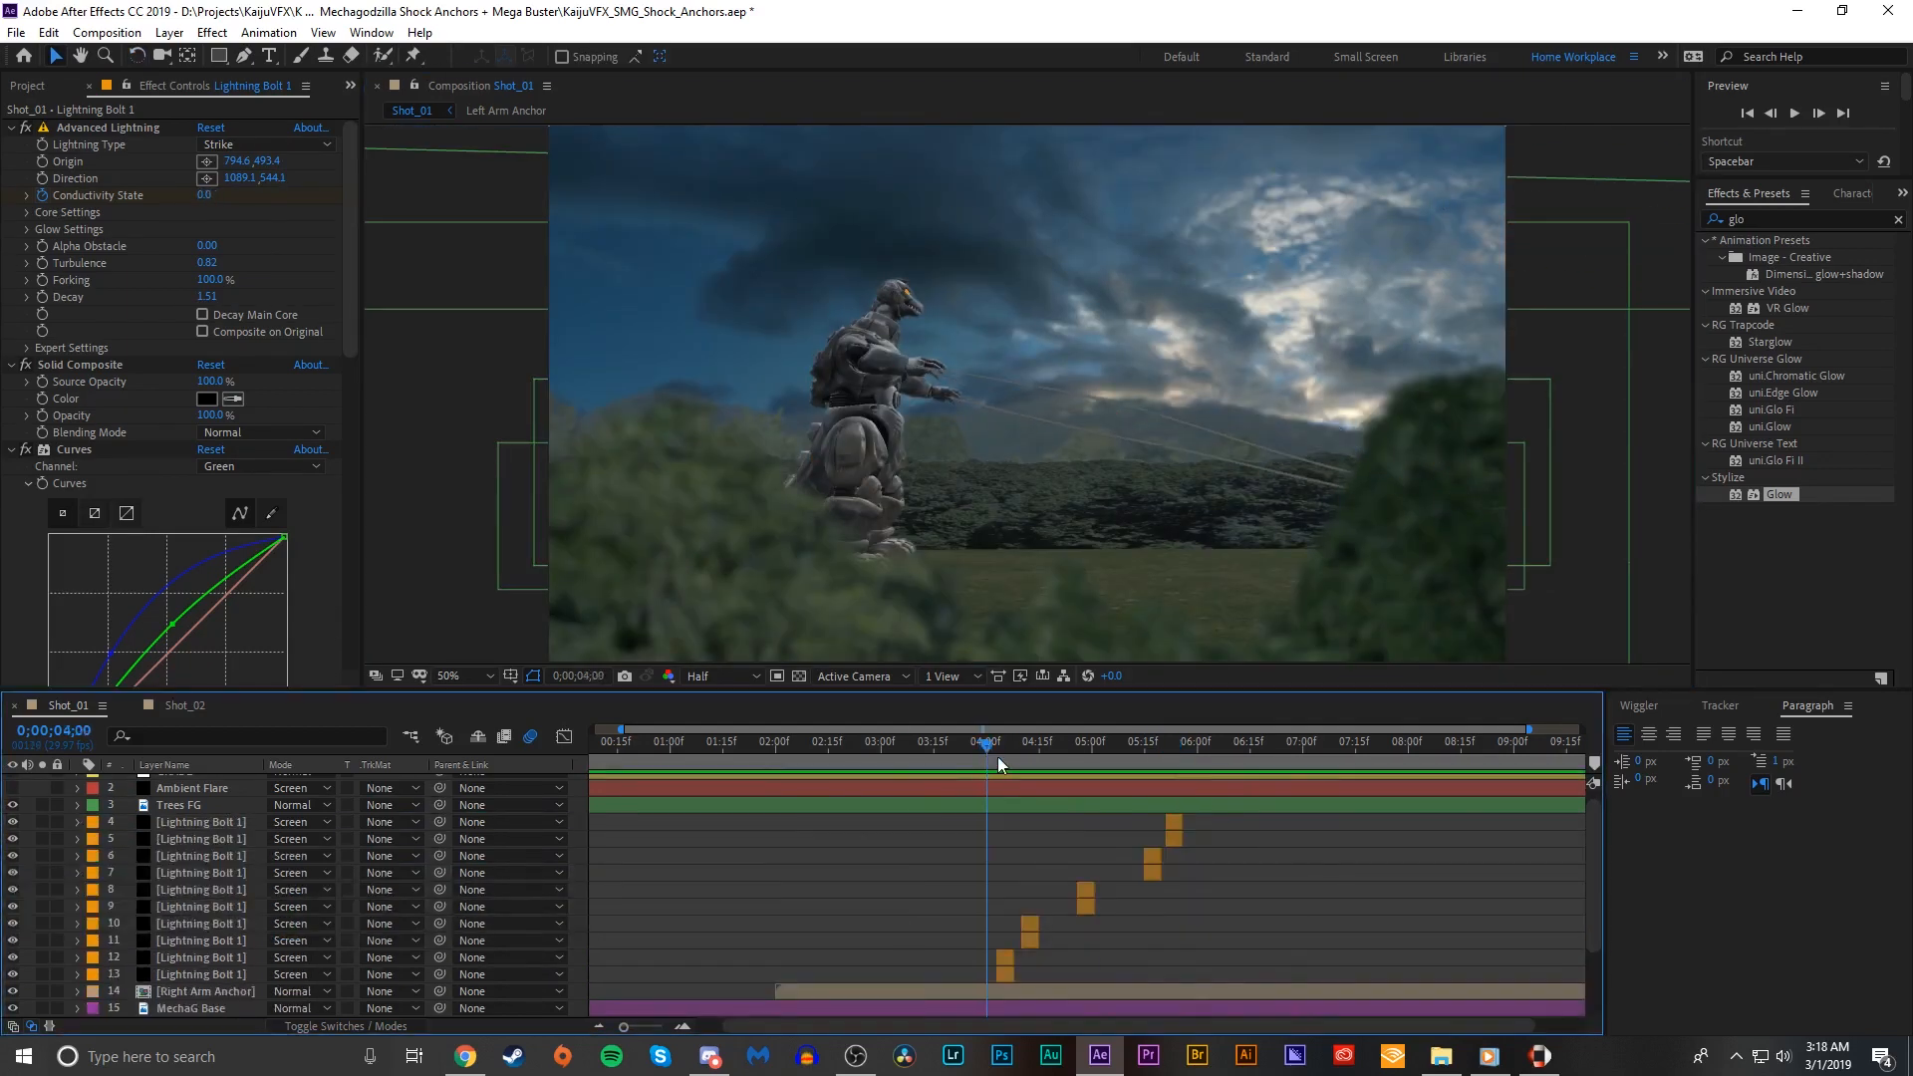
pyautogui.moveTo(997, 757)
pyautogui.mouseDown()
pyautogui.moveTo(1086, 751)
pyautogui.moveTo(977, 768)
pyautogui.mouseUp()
pyautogui.press('space')
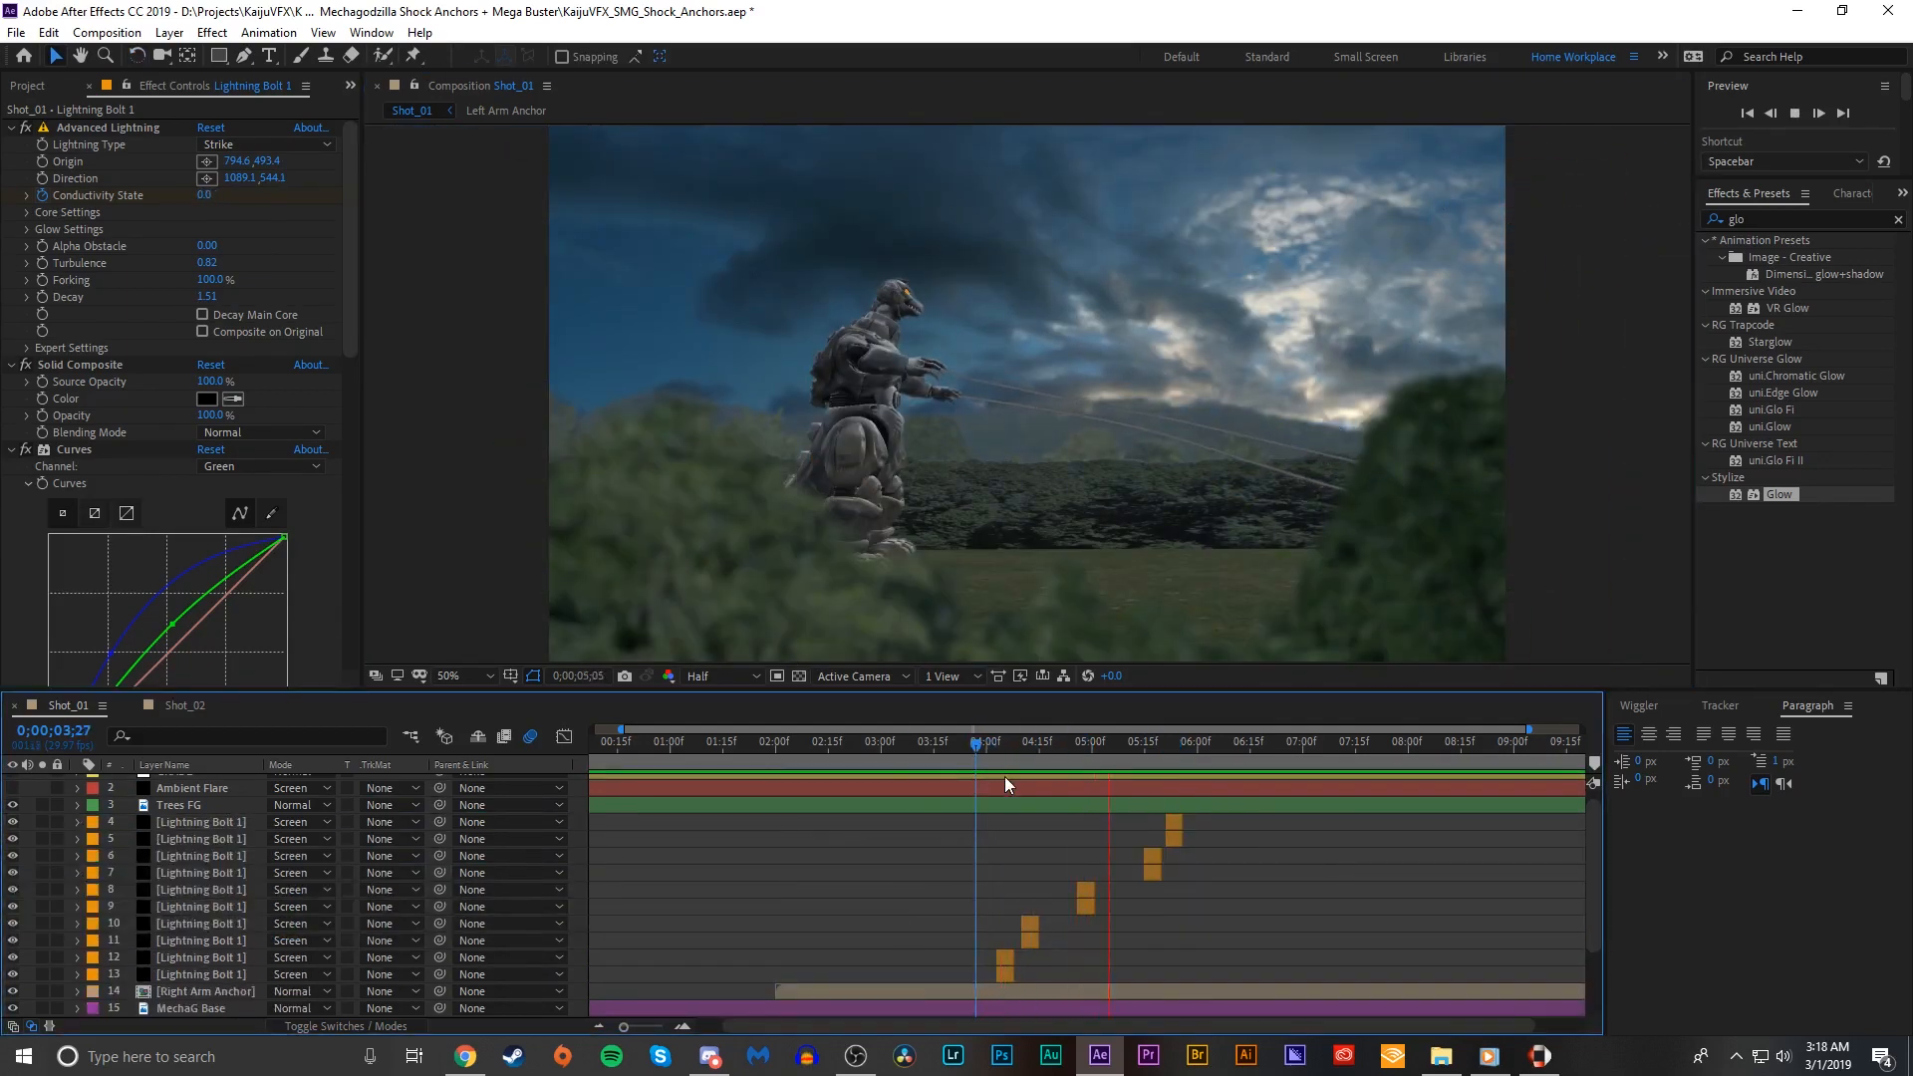
pyautogui.moveTo(1122, 761); pyautogui.dragTo(1205, 756)
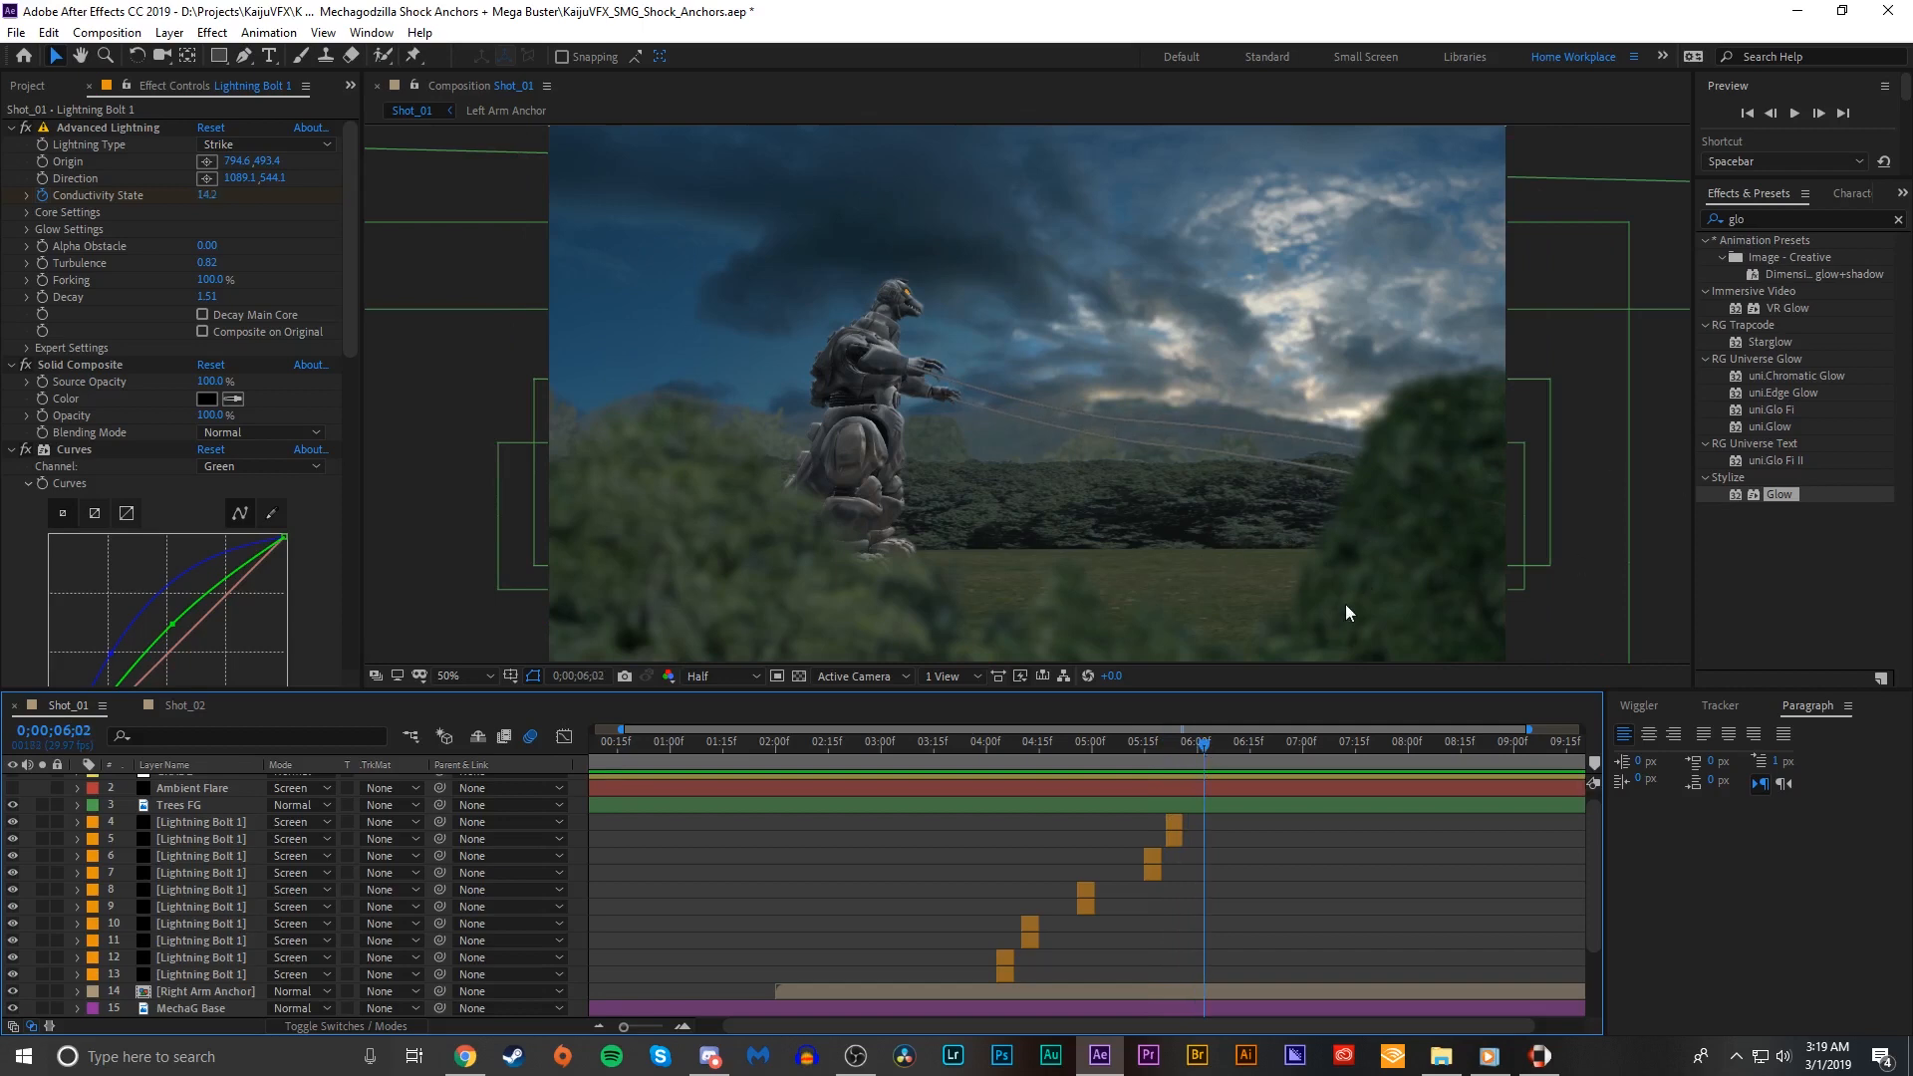
pyautogui.moveTo(985, 747)
pyautogui.mouseDown()
pyautogui.moveTo(768, 763)
pyautogui.moveTo(928, 731)
pyautogui.moveTo(949, 753)
pyautogui.moveTo(1001, 751)
pyautogui.moveTo(1029, 803)
pyautogui.moveTo(1062, 757)
pyautogui.moveTo(1184, 732)
pyautogui.moveTo(996, 763)
pyautogui.mouseUp()
pyautogui.click(1052, 789)
pyautogui.press('space')
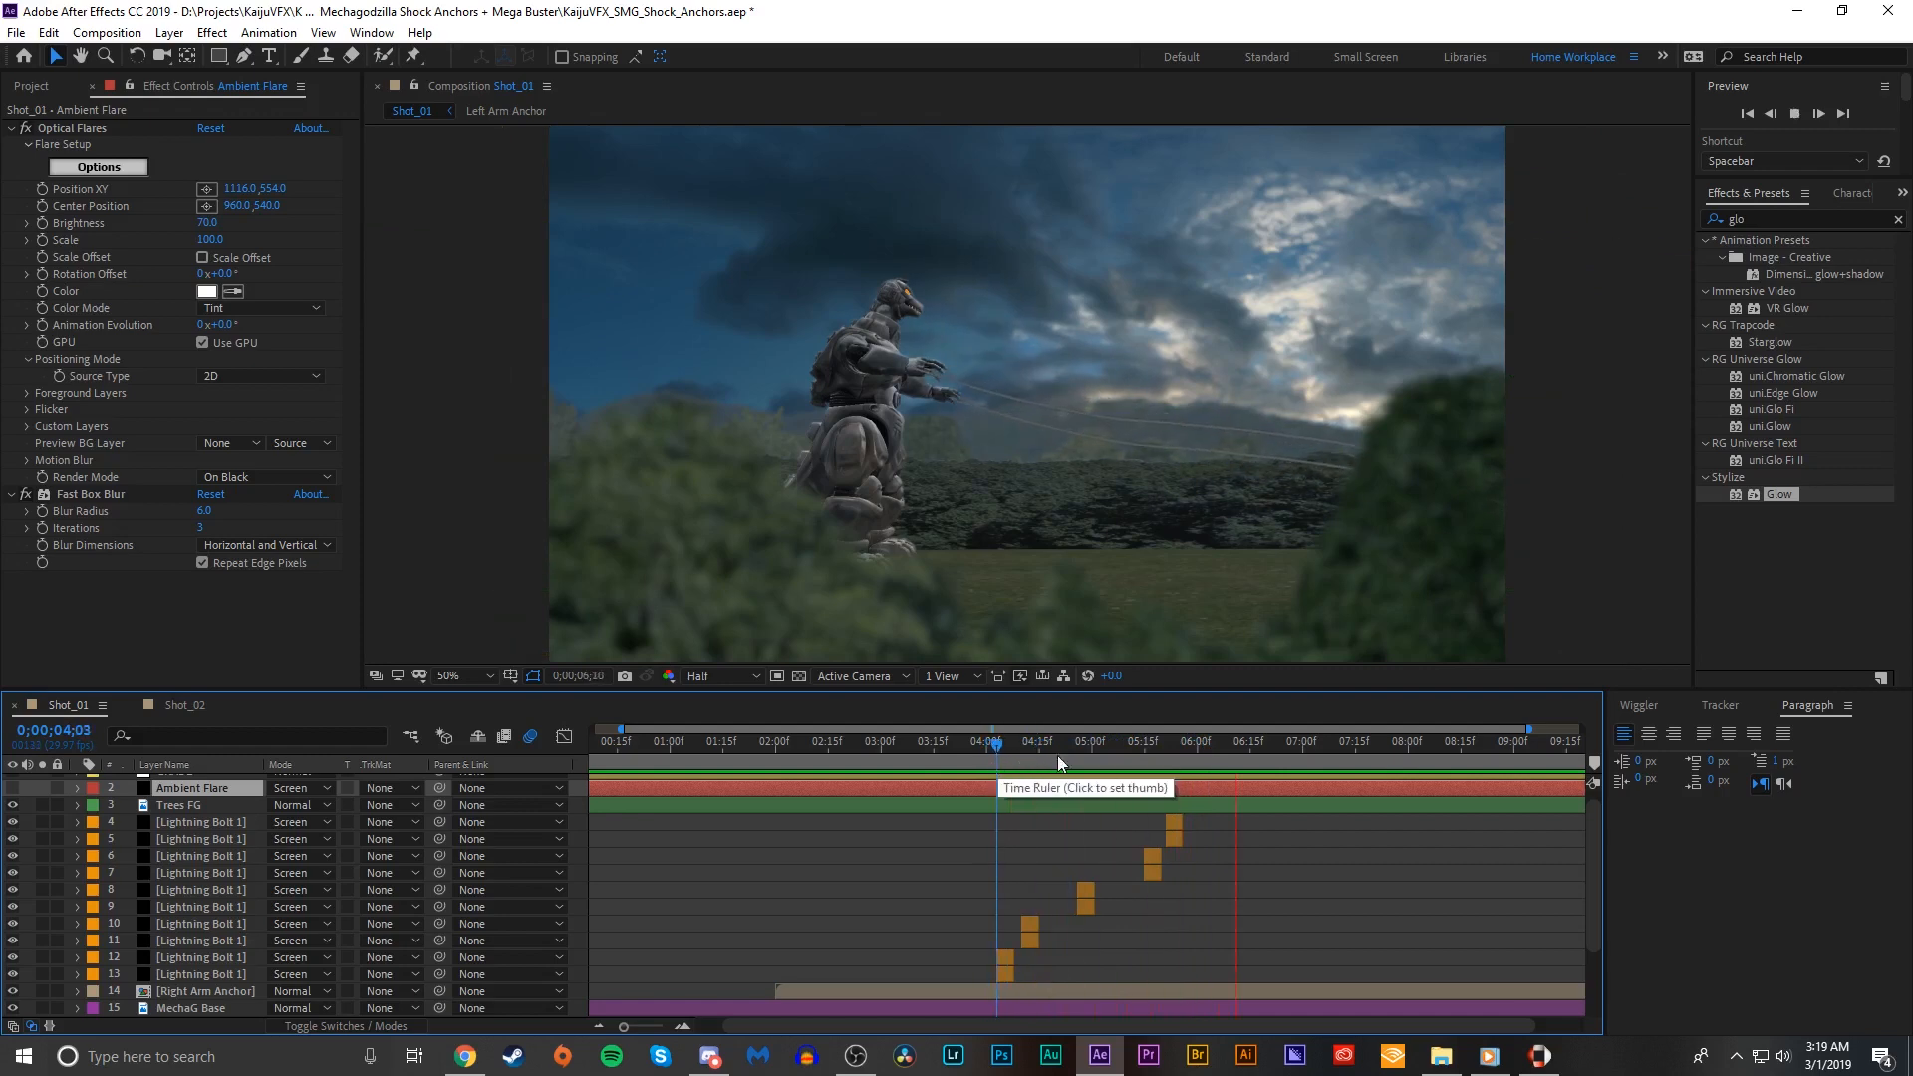
pyautogui.moveTo(1006, 755); pyautogui.dragTo(1084, 745)
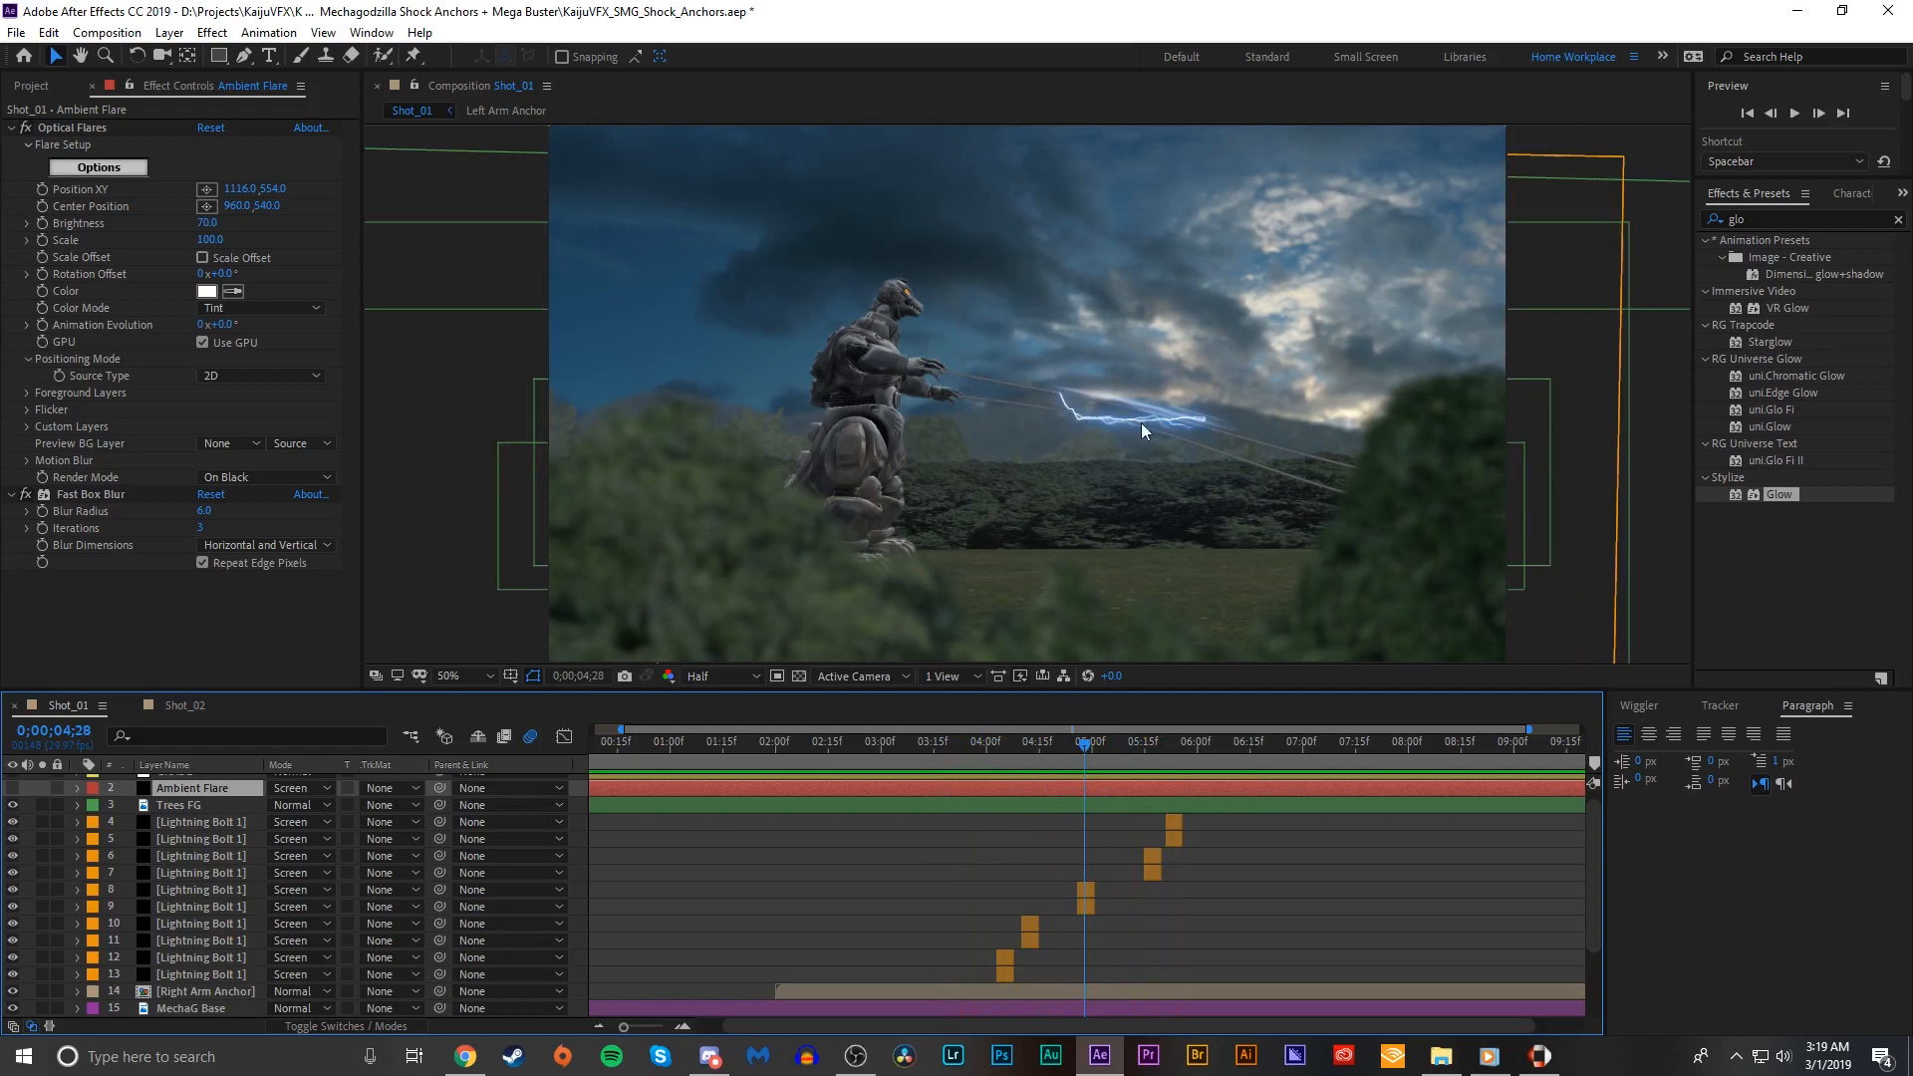
pyautogui.moveTo(1088, 749); pyautogui.dragTo(1032, 757)
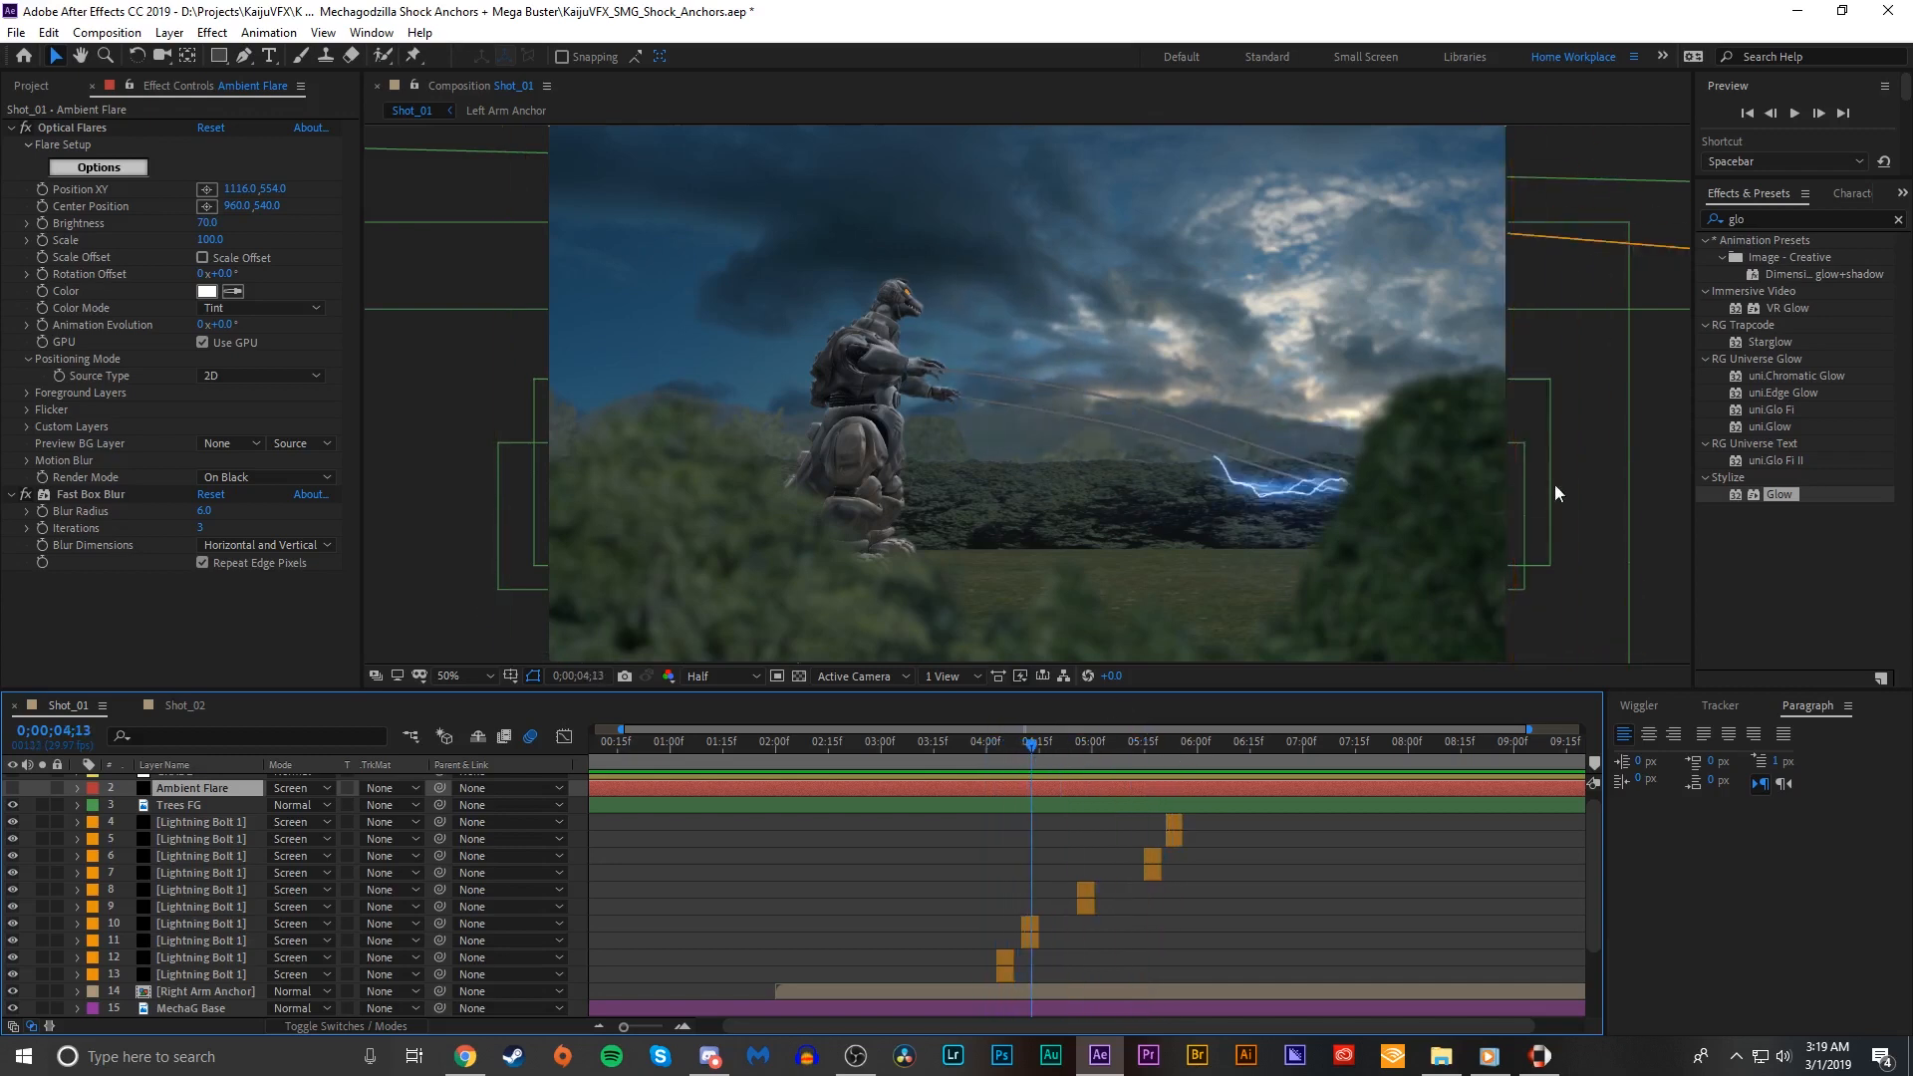
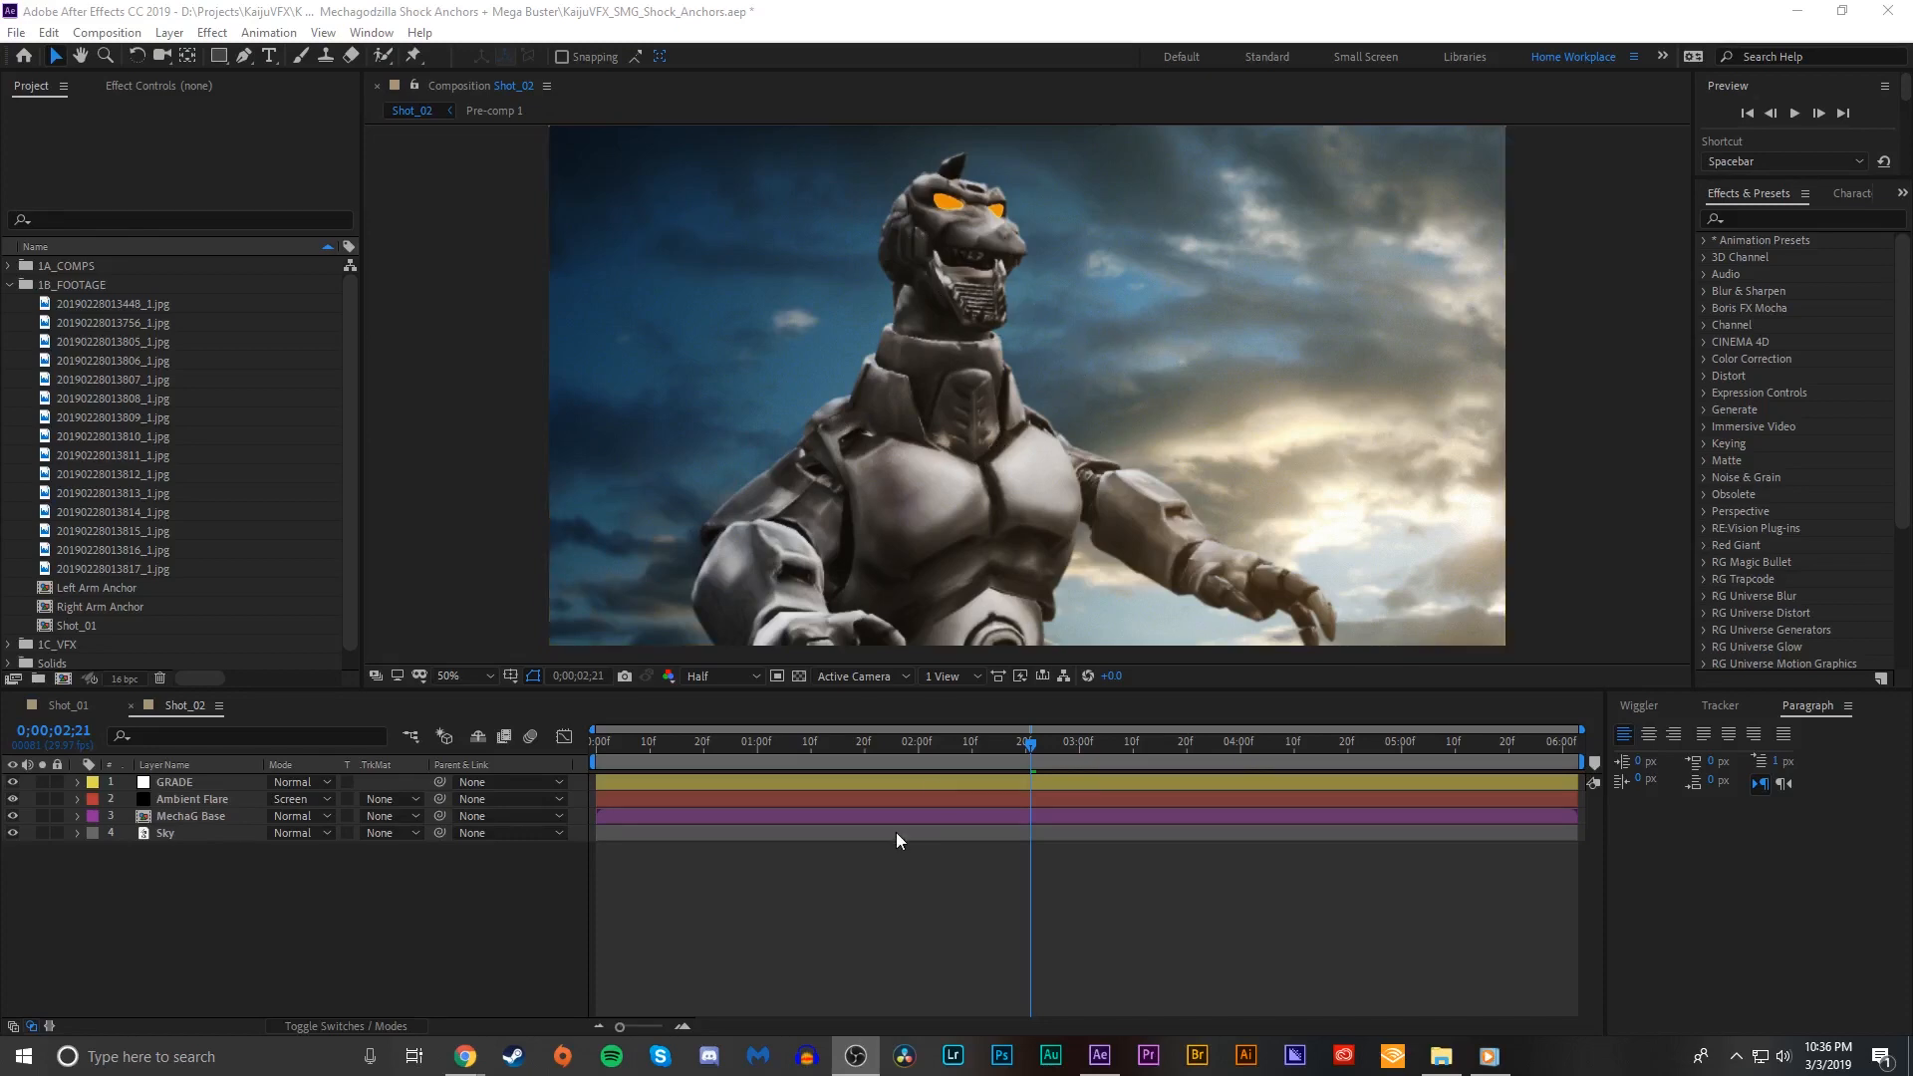
# Step: Hide the GRADE and Ambient Flare layers in Shot_02 and move the current time to 0;00;02;13
pyautogui.click(13, 782)
pyautogui.click(13, 800)
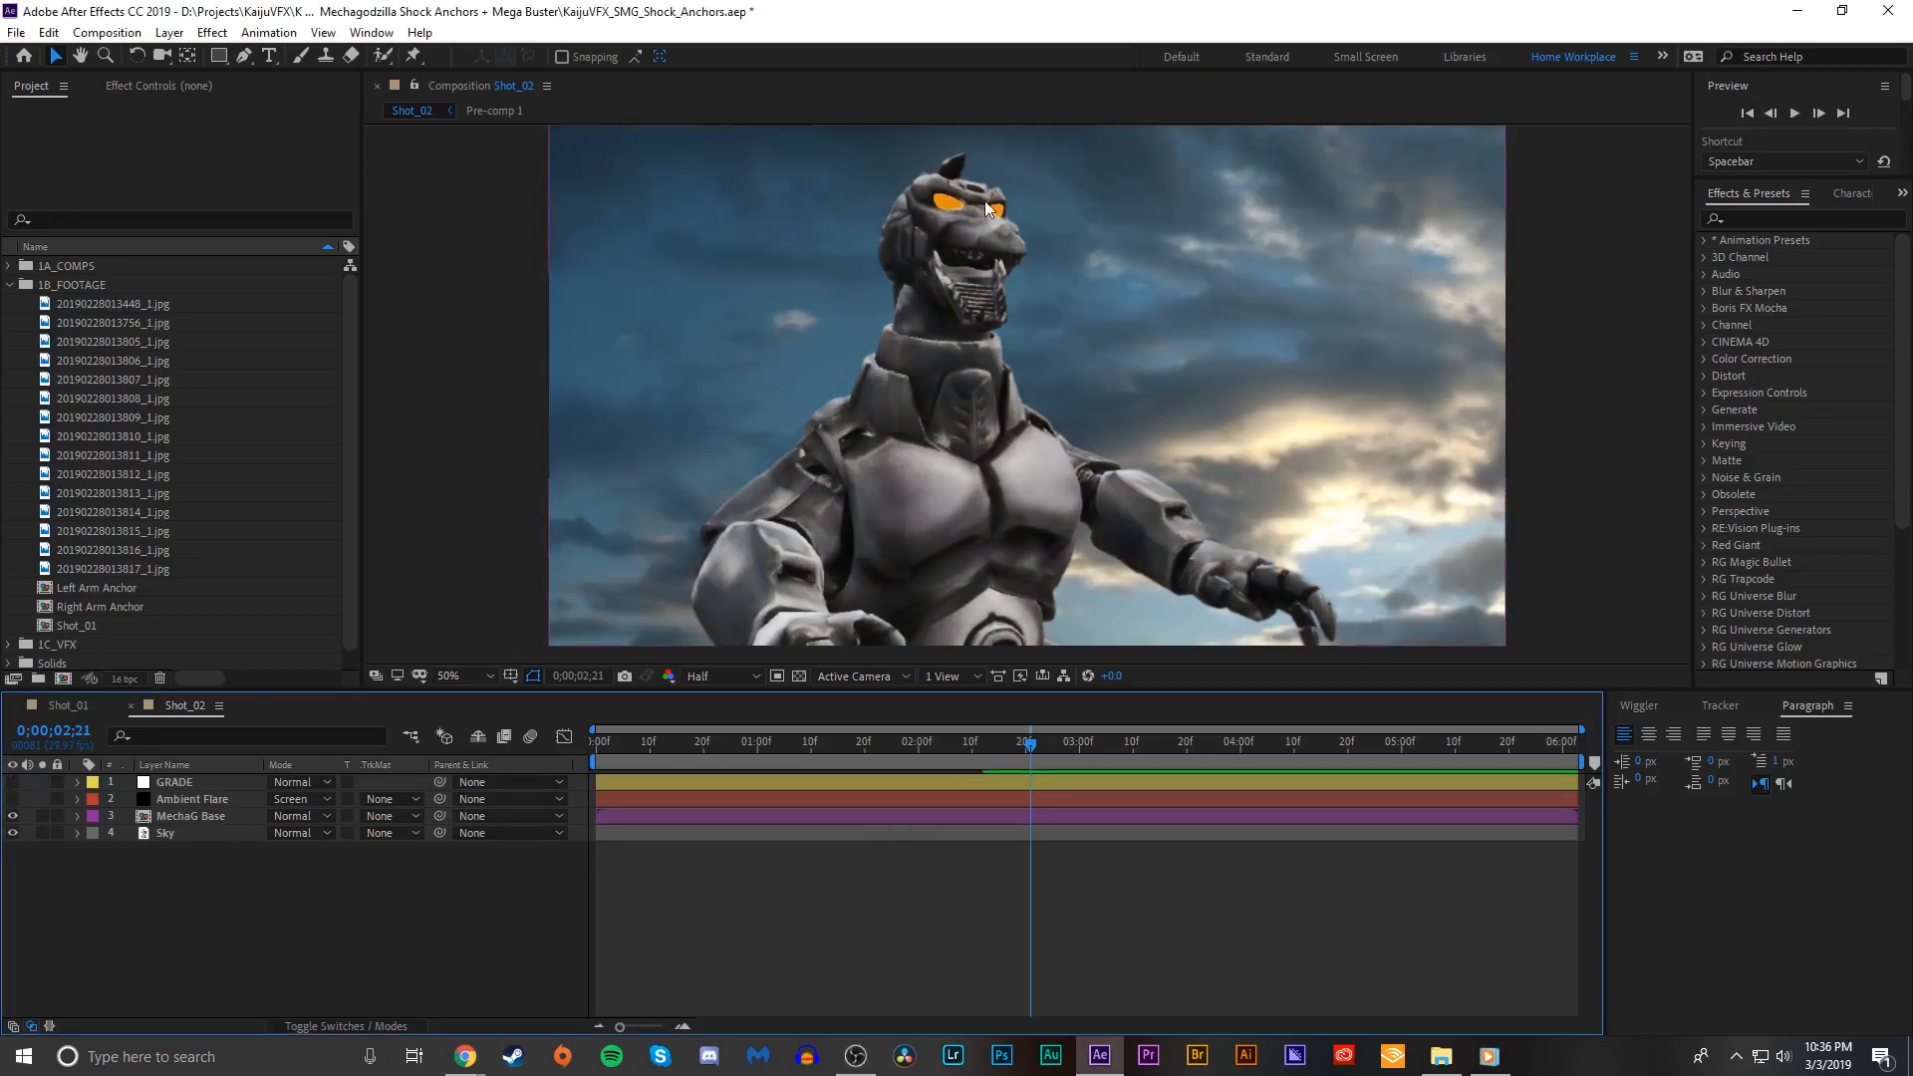
pyautogui.click(955, 755)
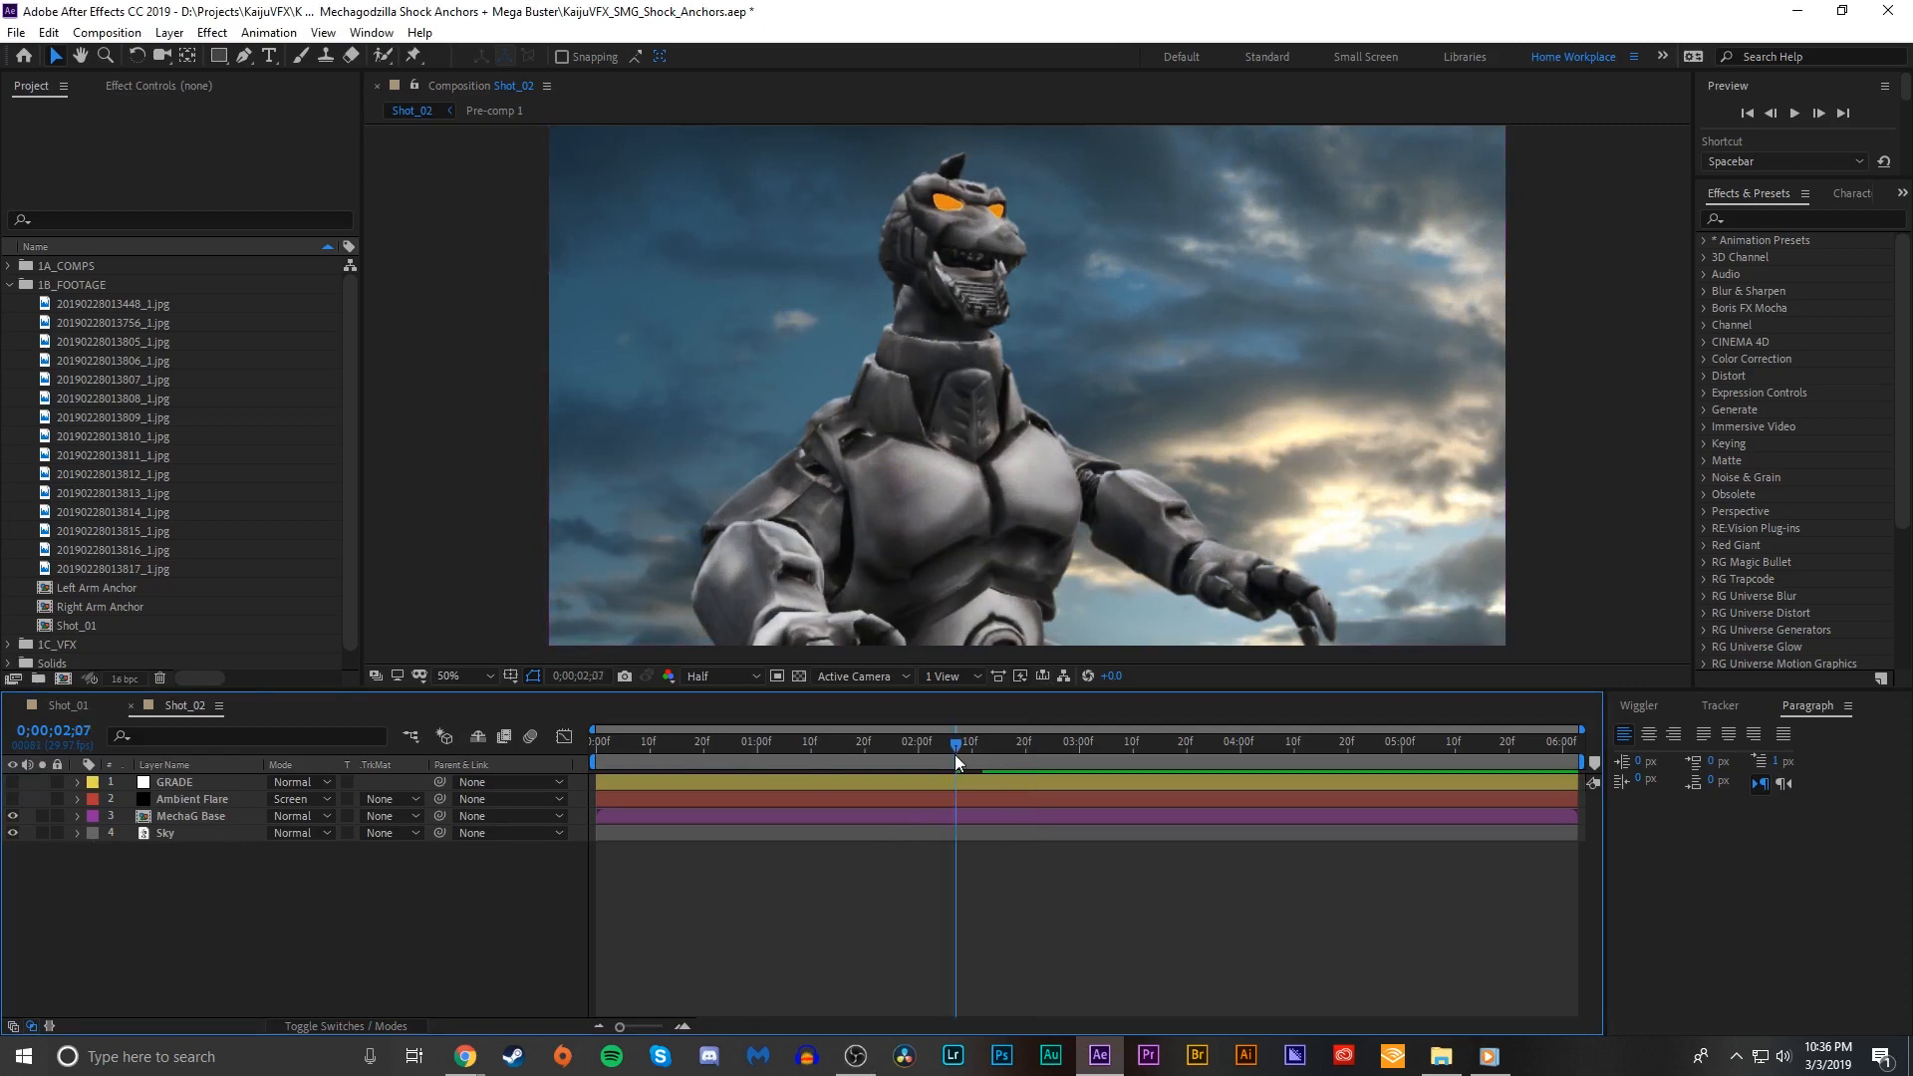
pyautogui.click(988, 739)
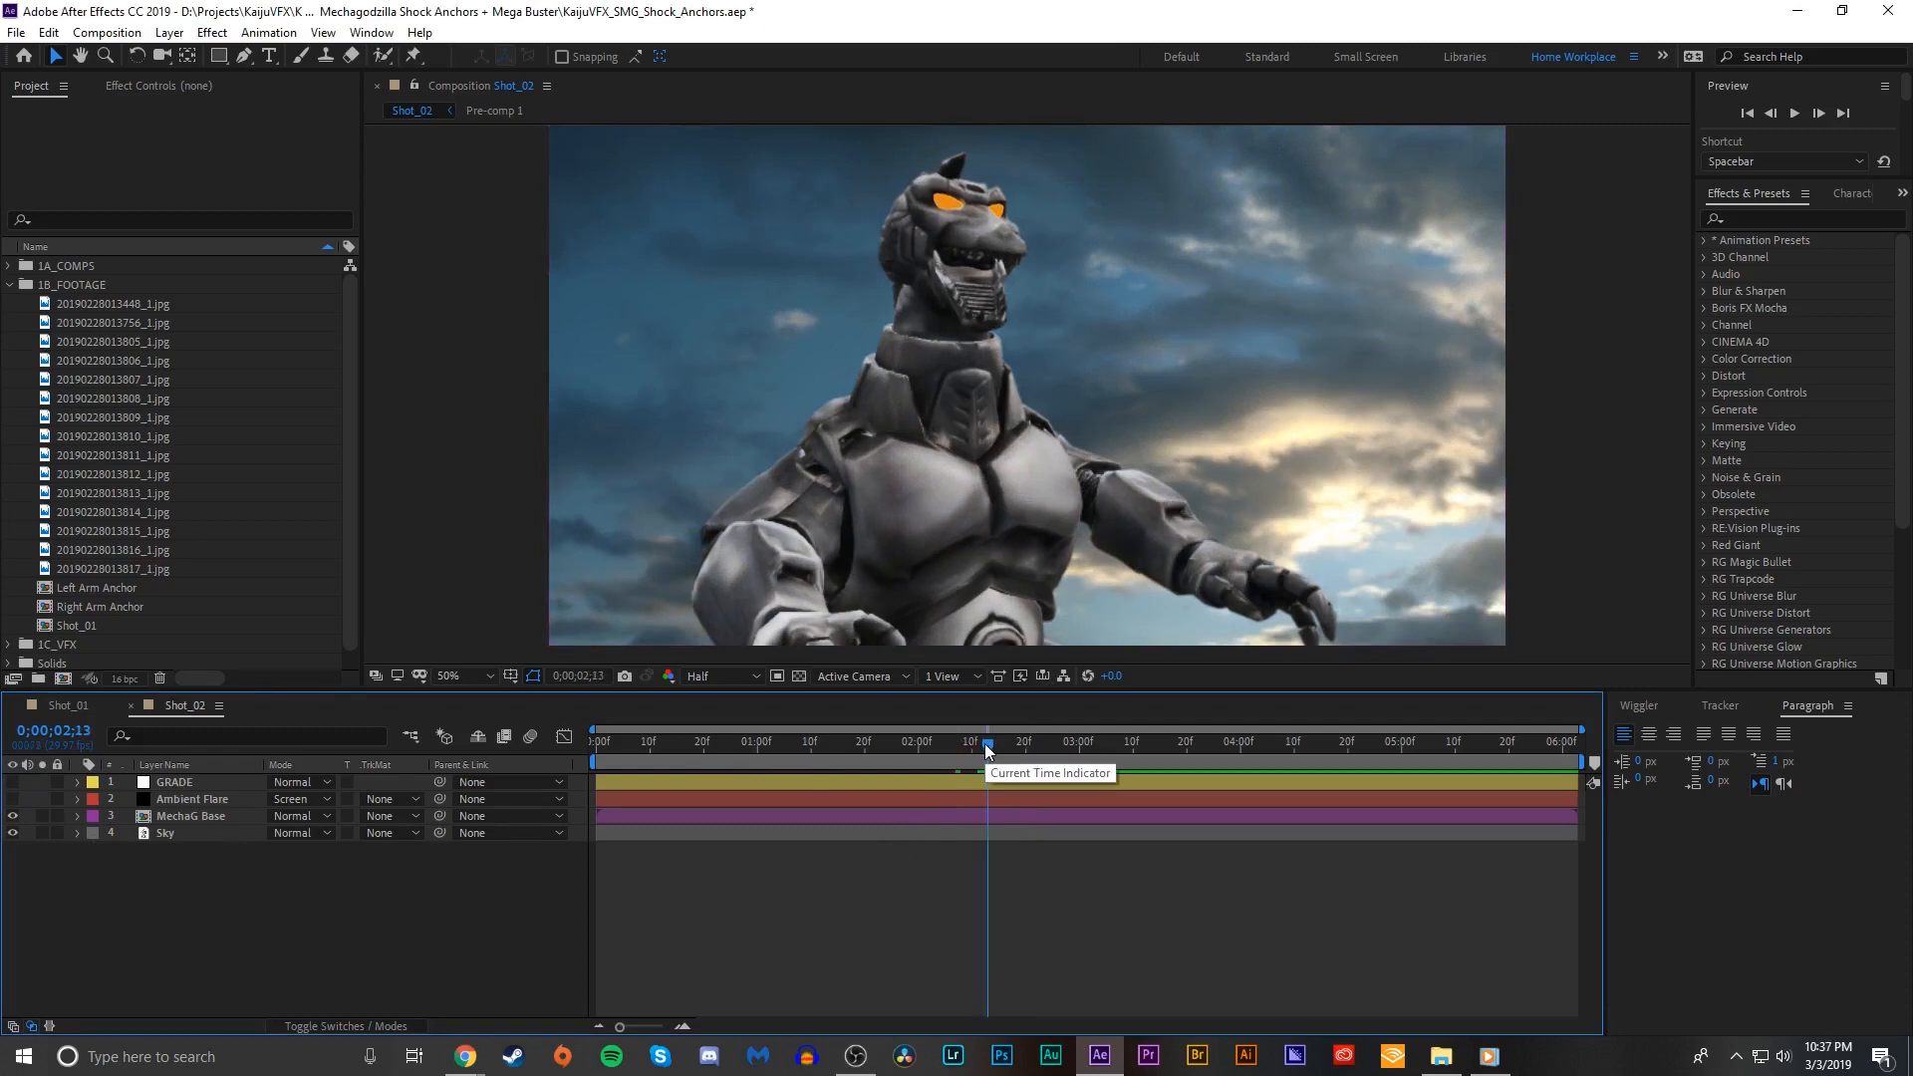
# Step: Create a black 1920 x 1080 solid named Buster1 in Shot_02
pyautogui.hotkey('ctrl', 'y')
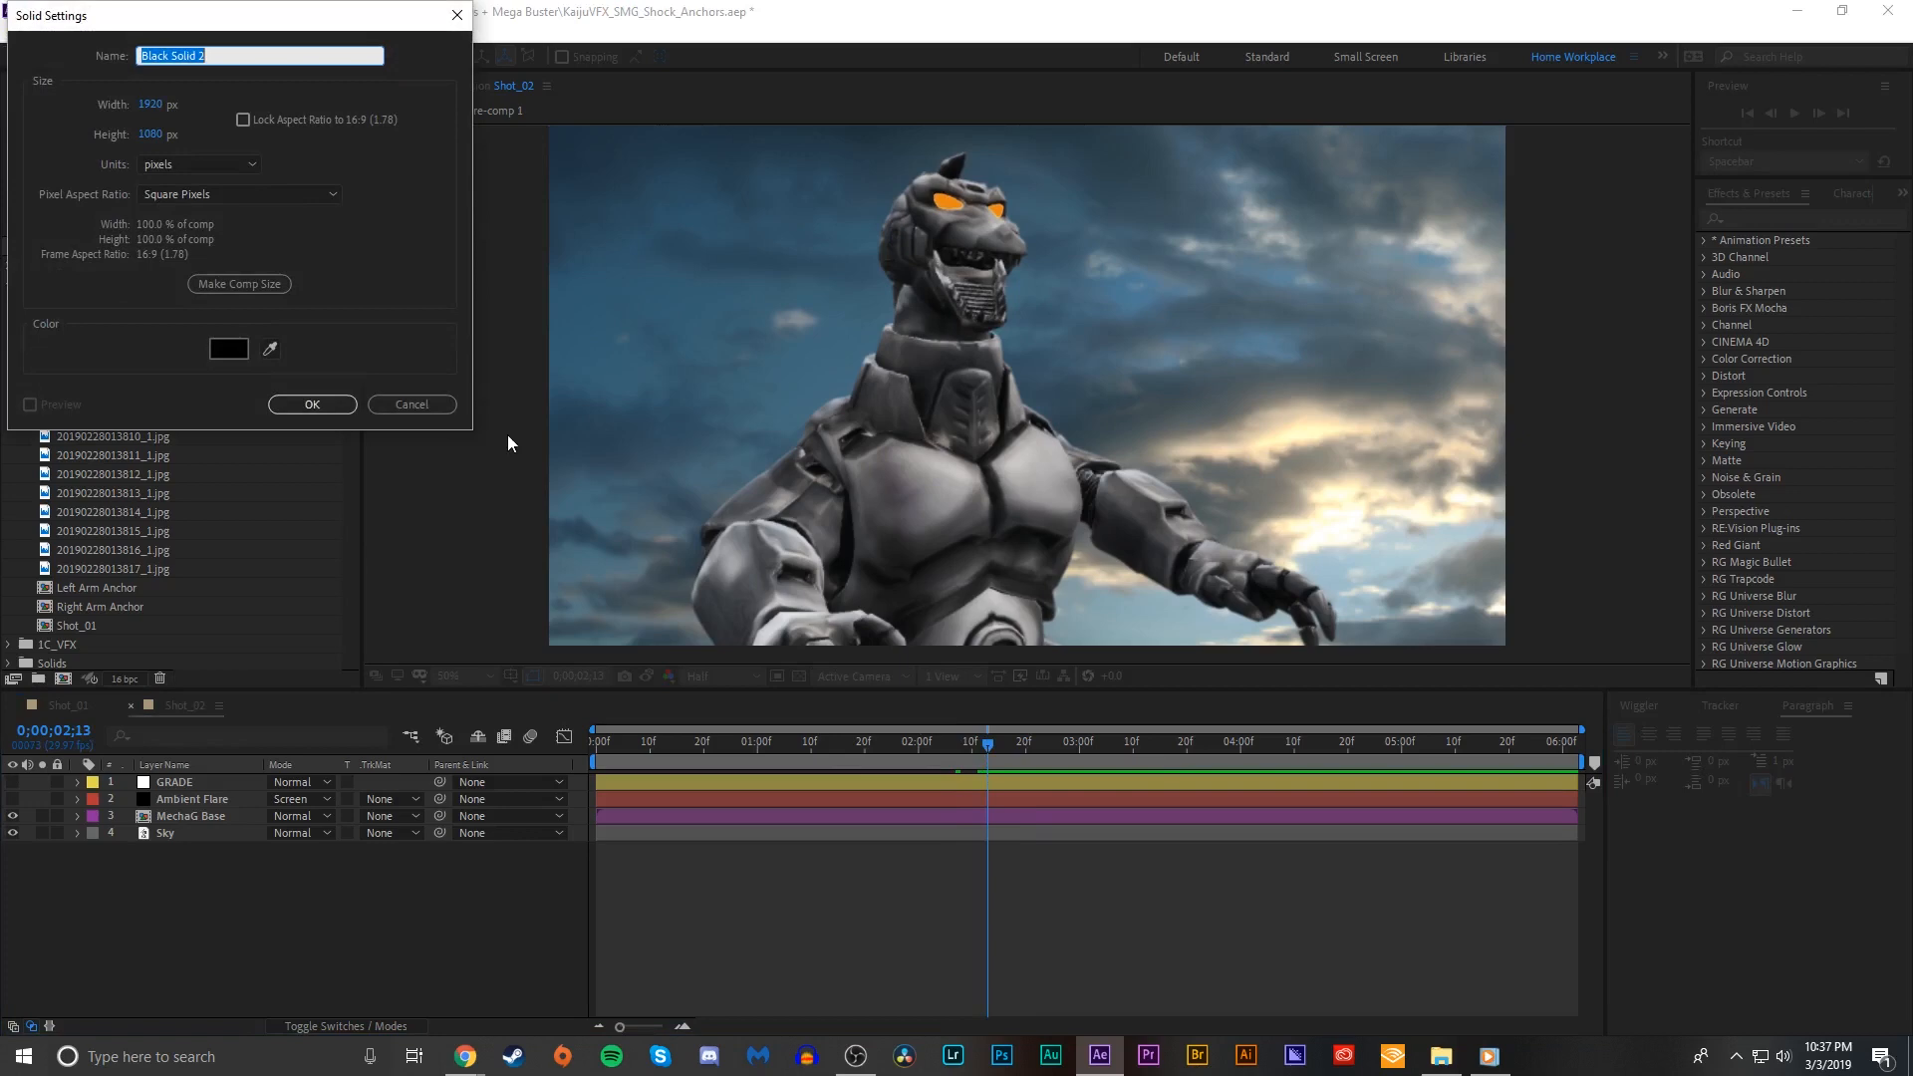
pyautogui.write('M')
pyautogui.click(312, 404)
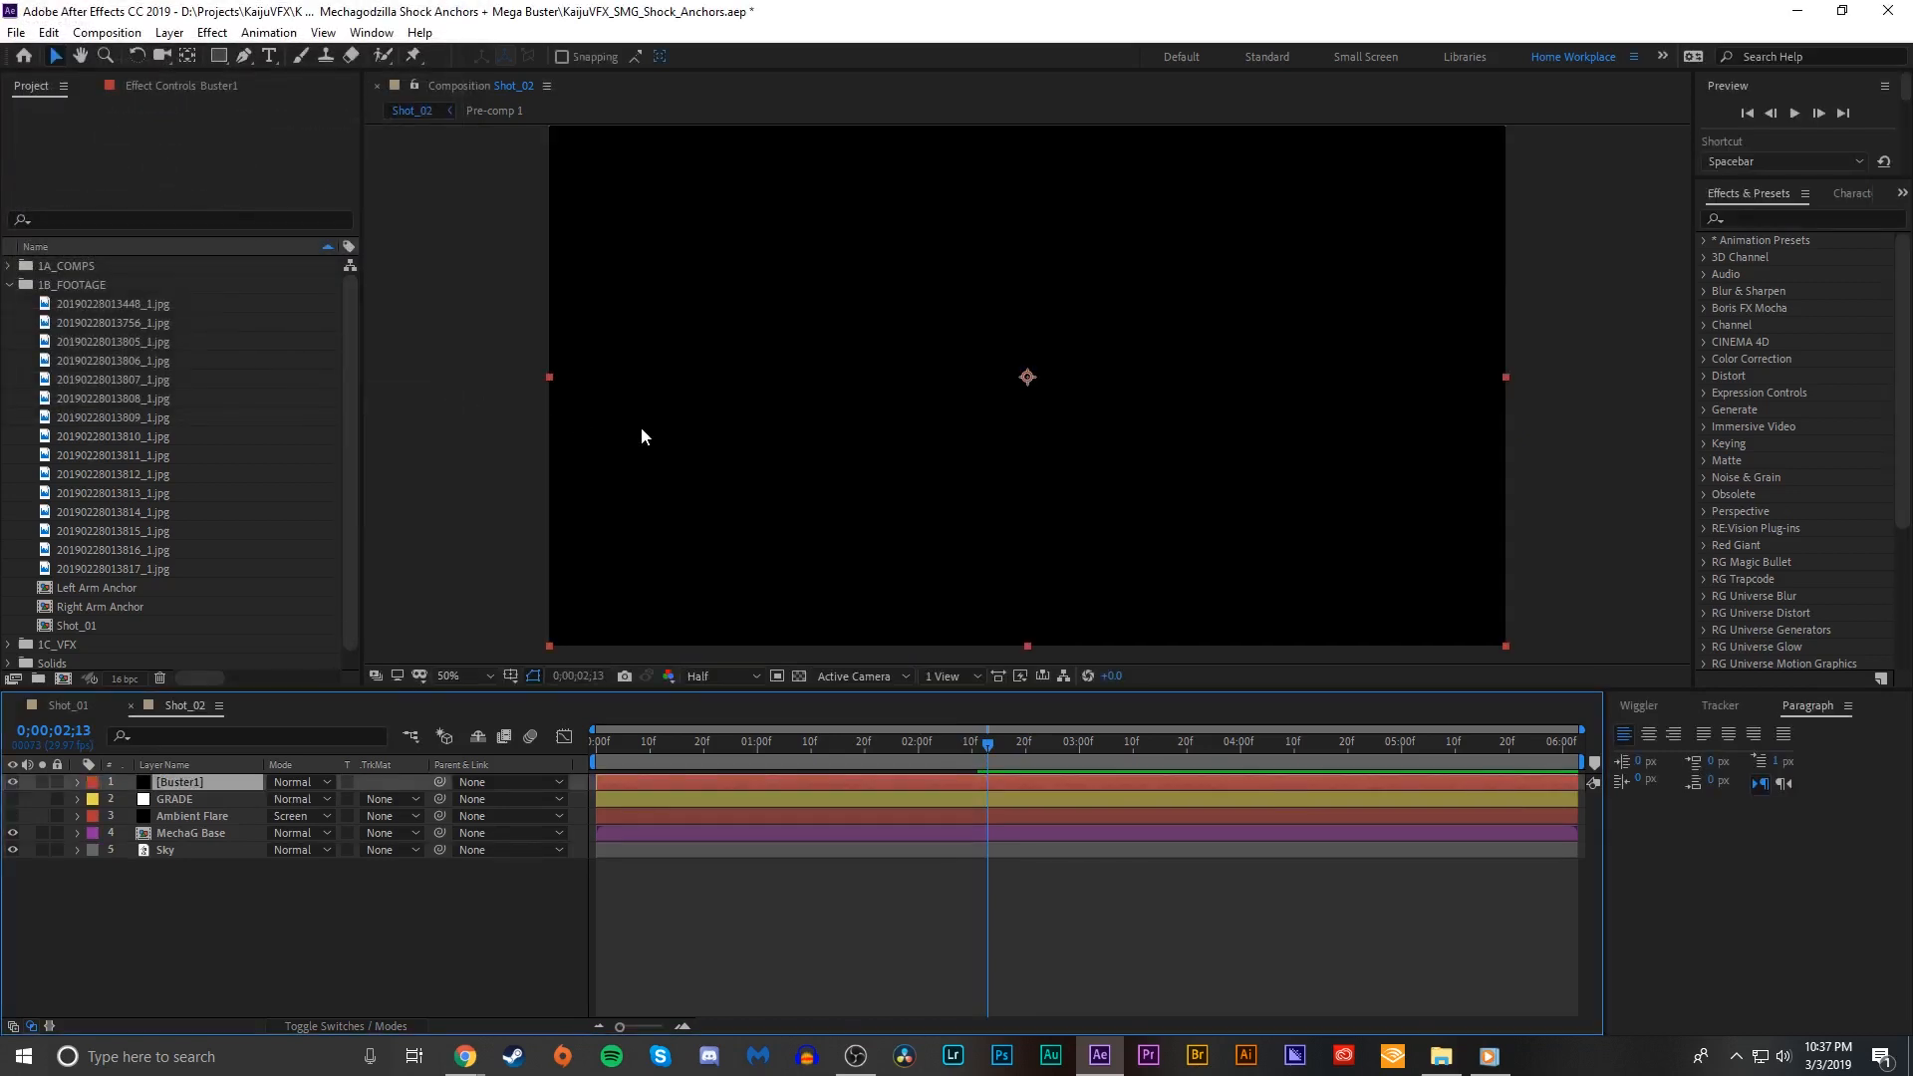
# Step: Find the CC Particle World effect and apply it to the Buster1 solid
pyautogui.click(1789, 217)
pyautogui.write('art')
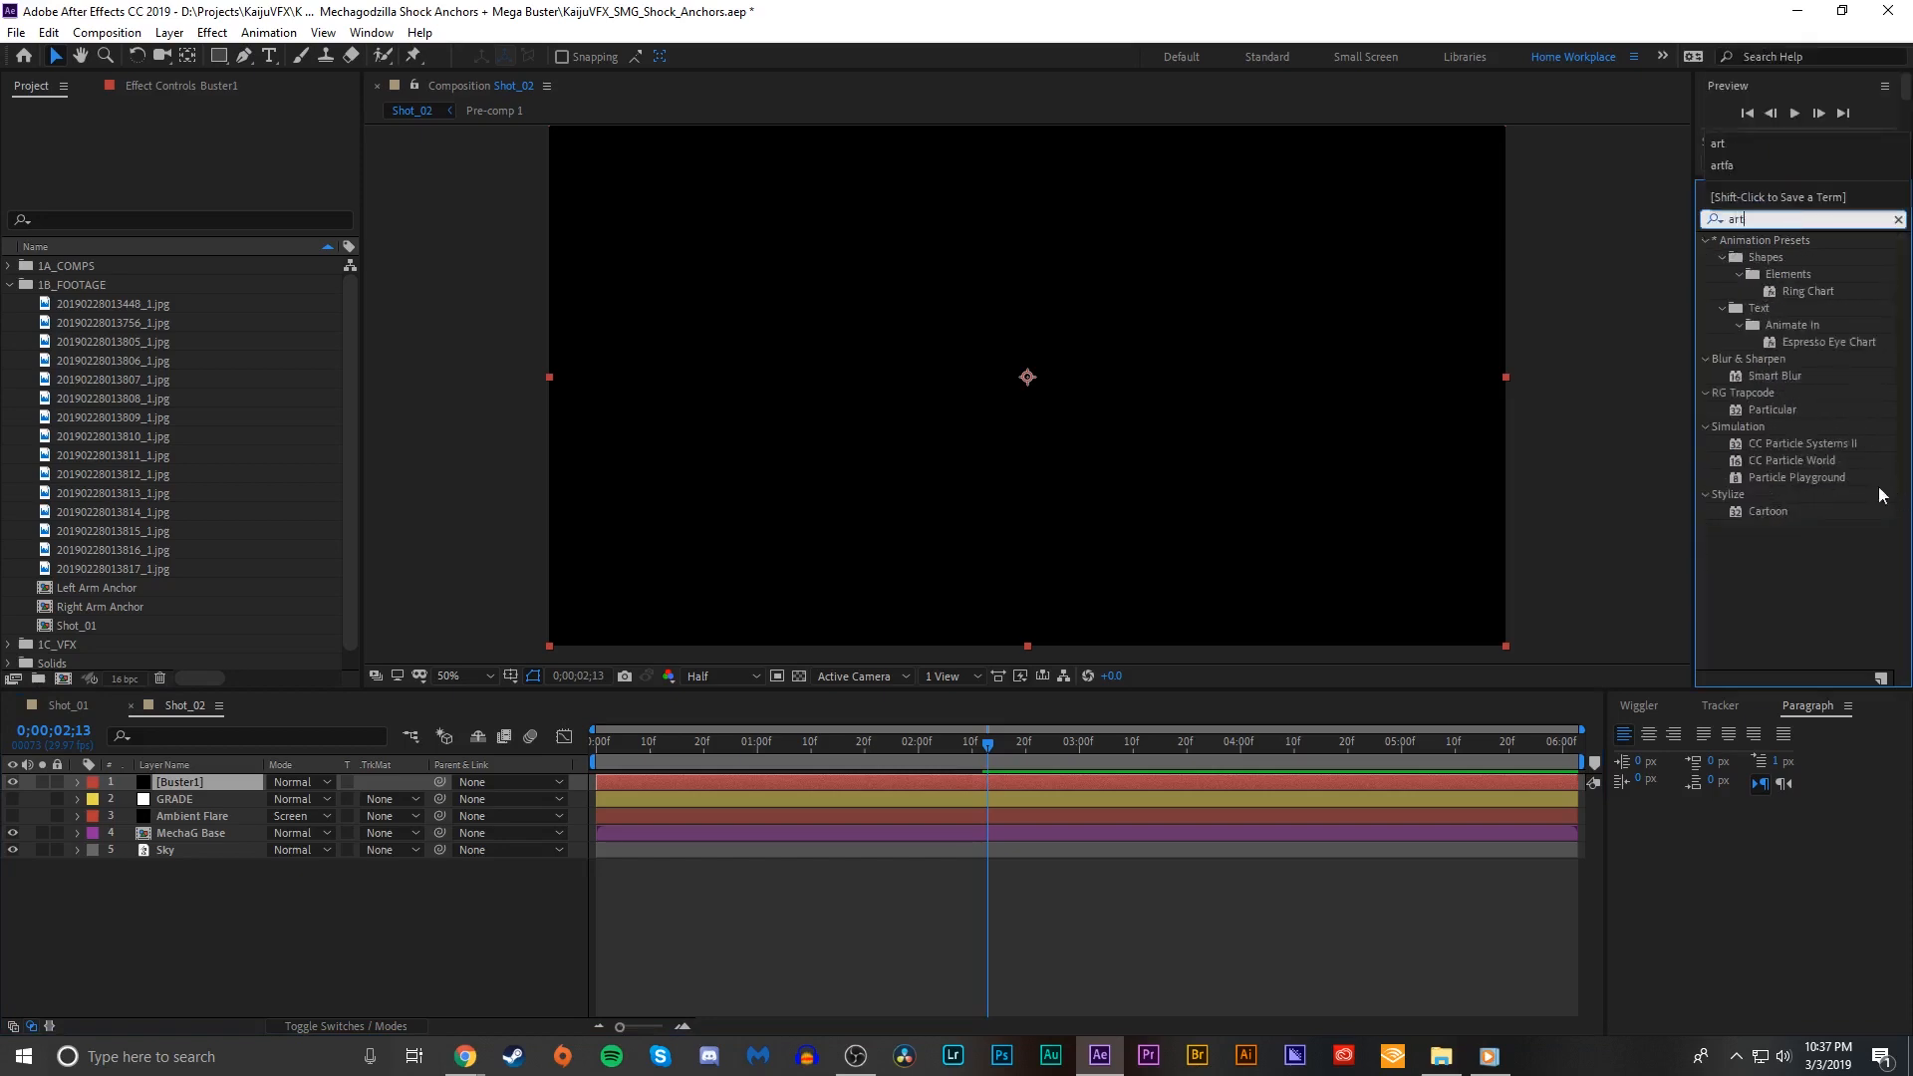
pyautogui.doubleClick(1791, 461)
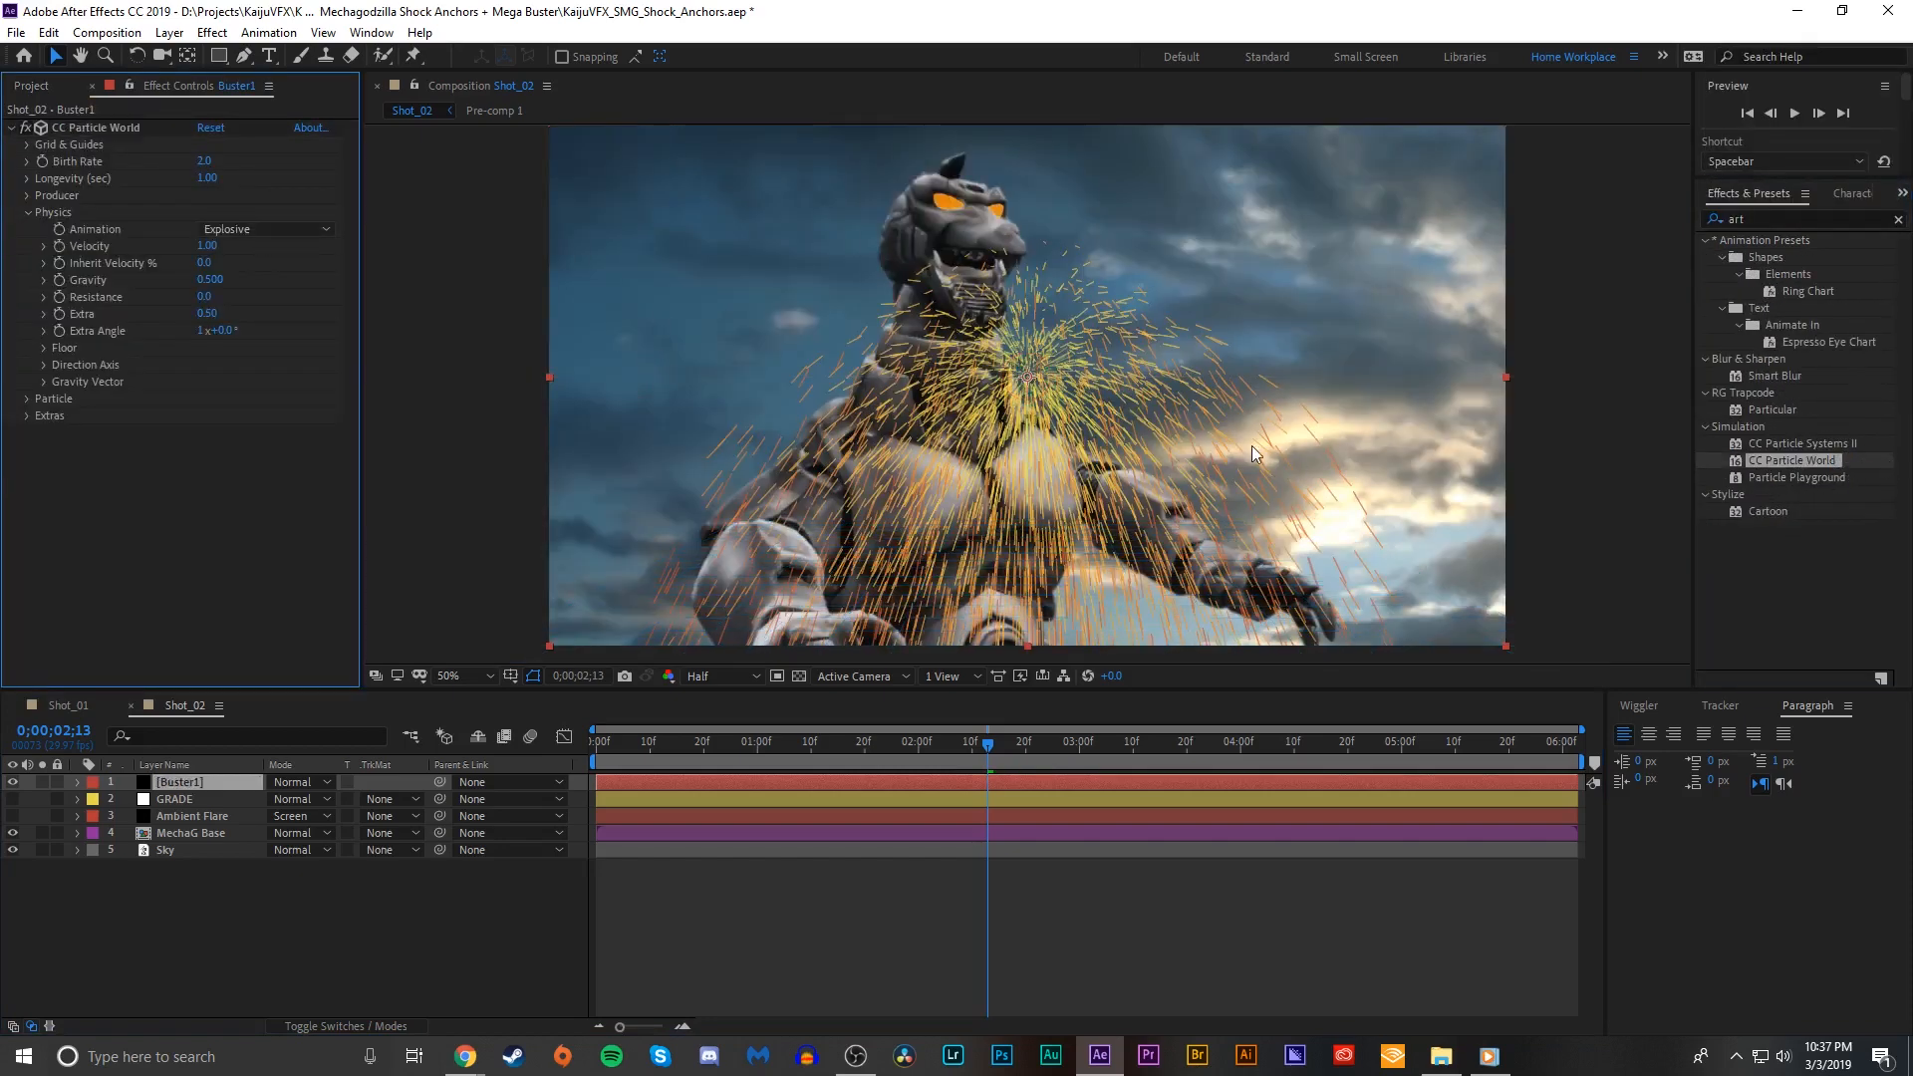
# Step: Set the particle physics Animation to Fire and expand the effect's Extras settings
pyautogui.click(289, 229)
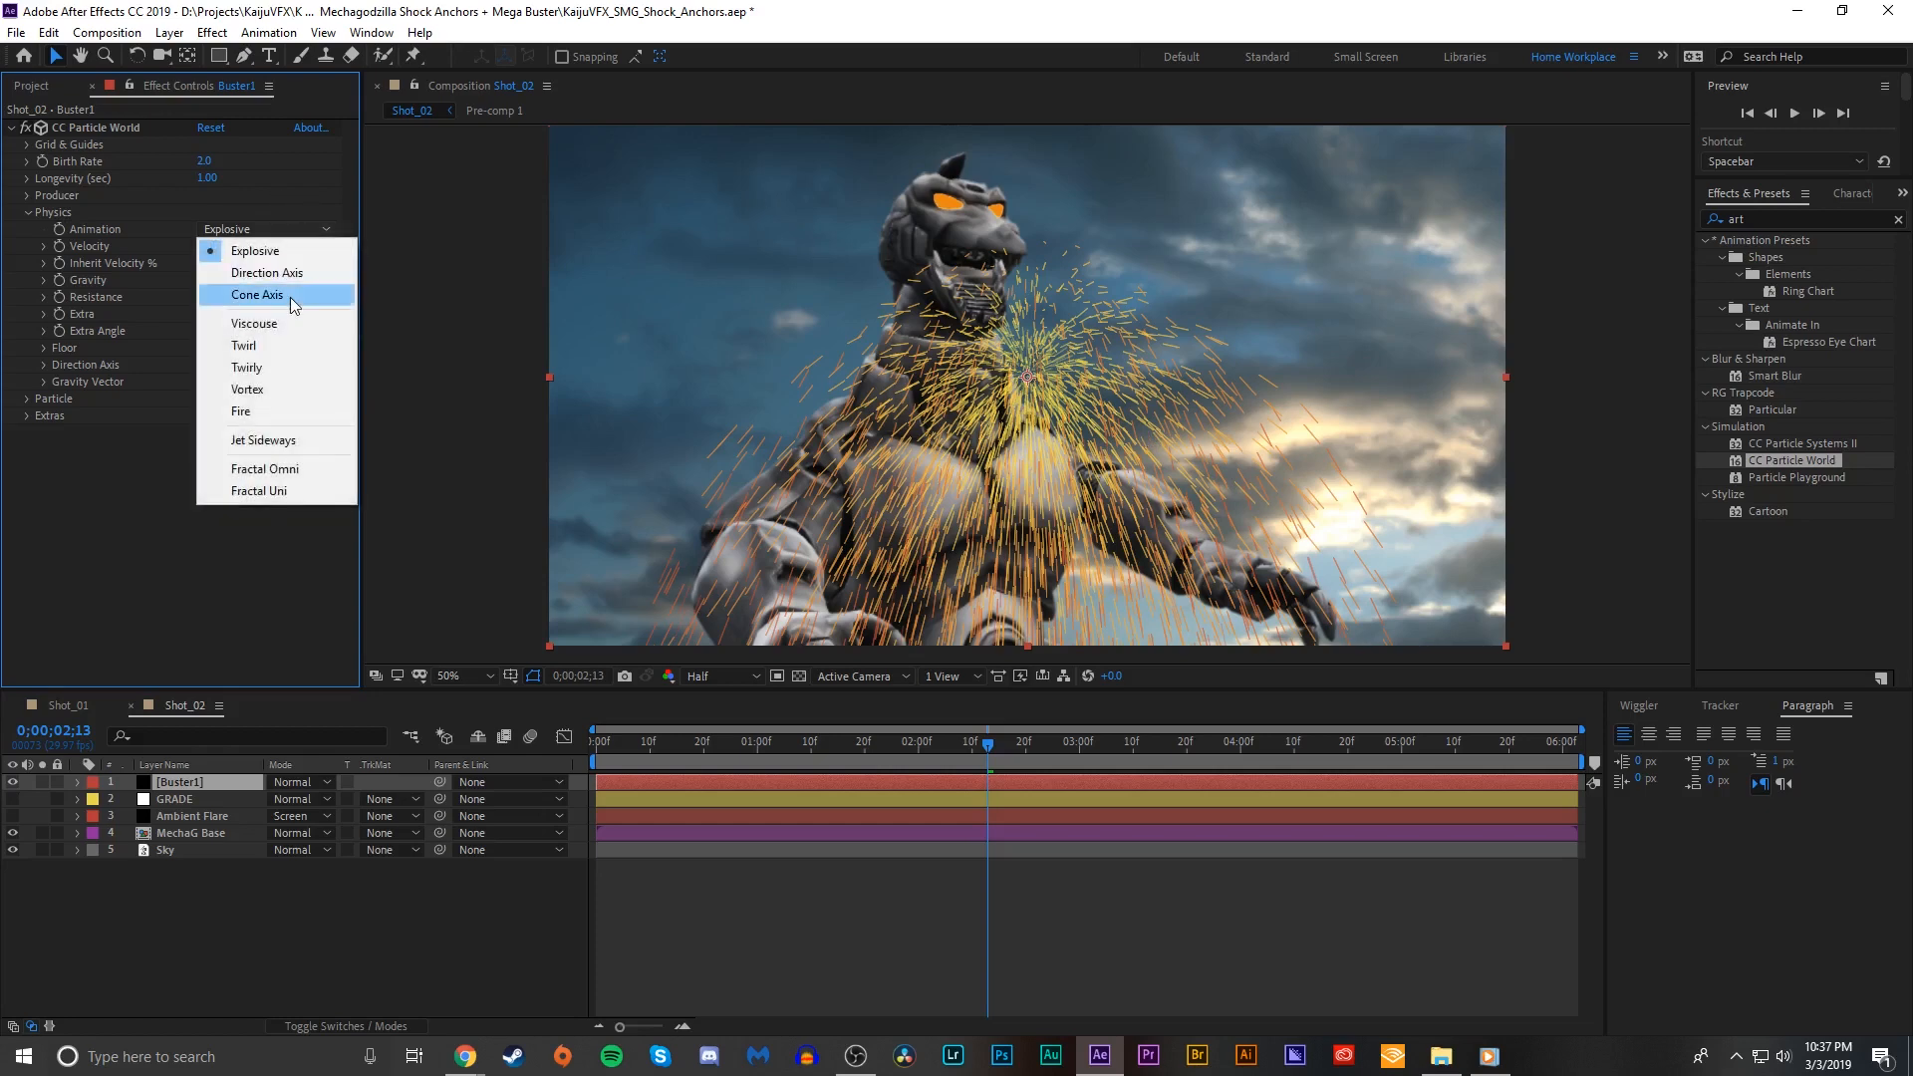
pyautogui.click(254, 410)
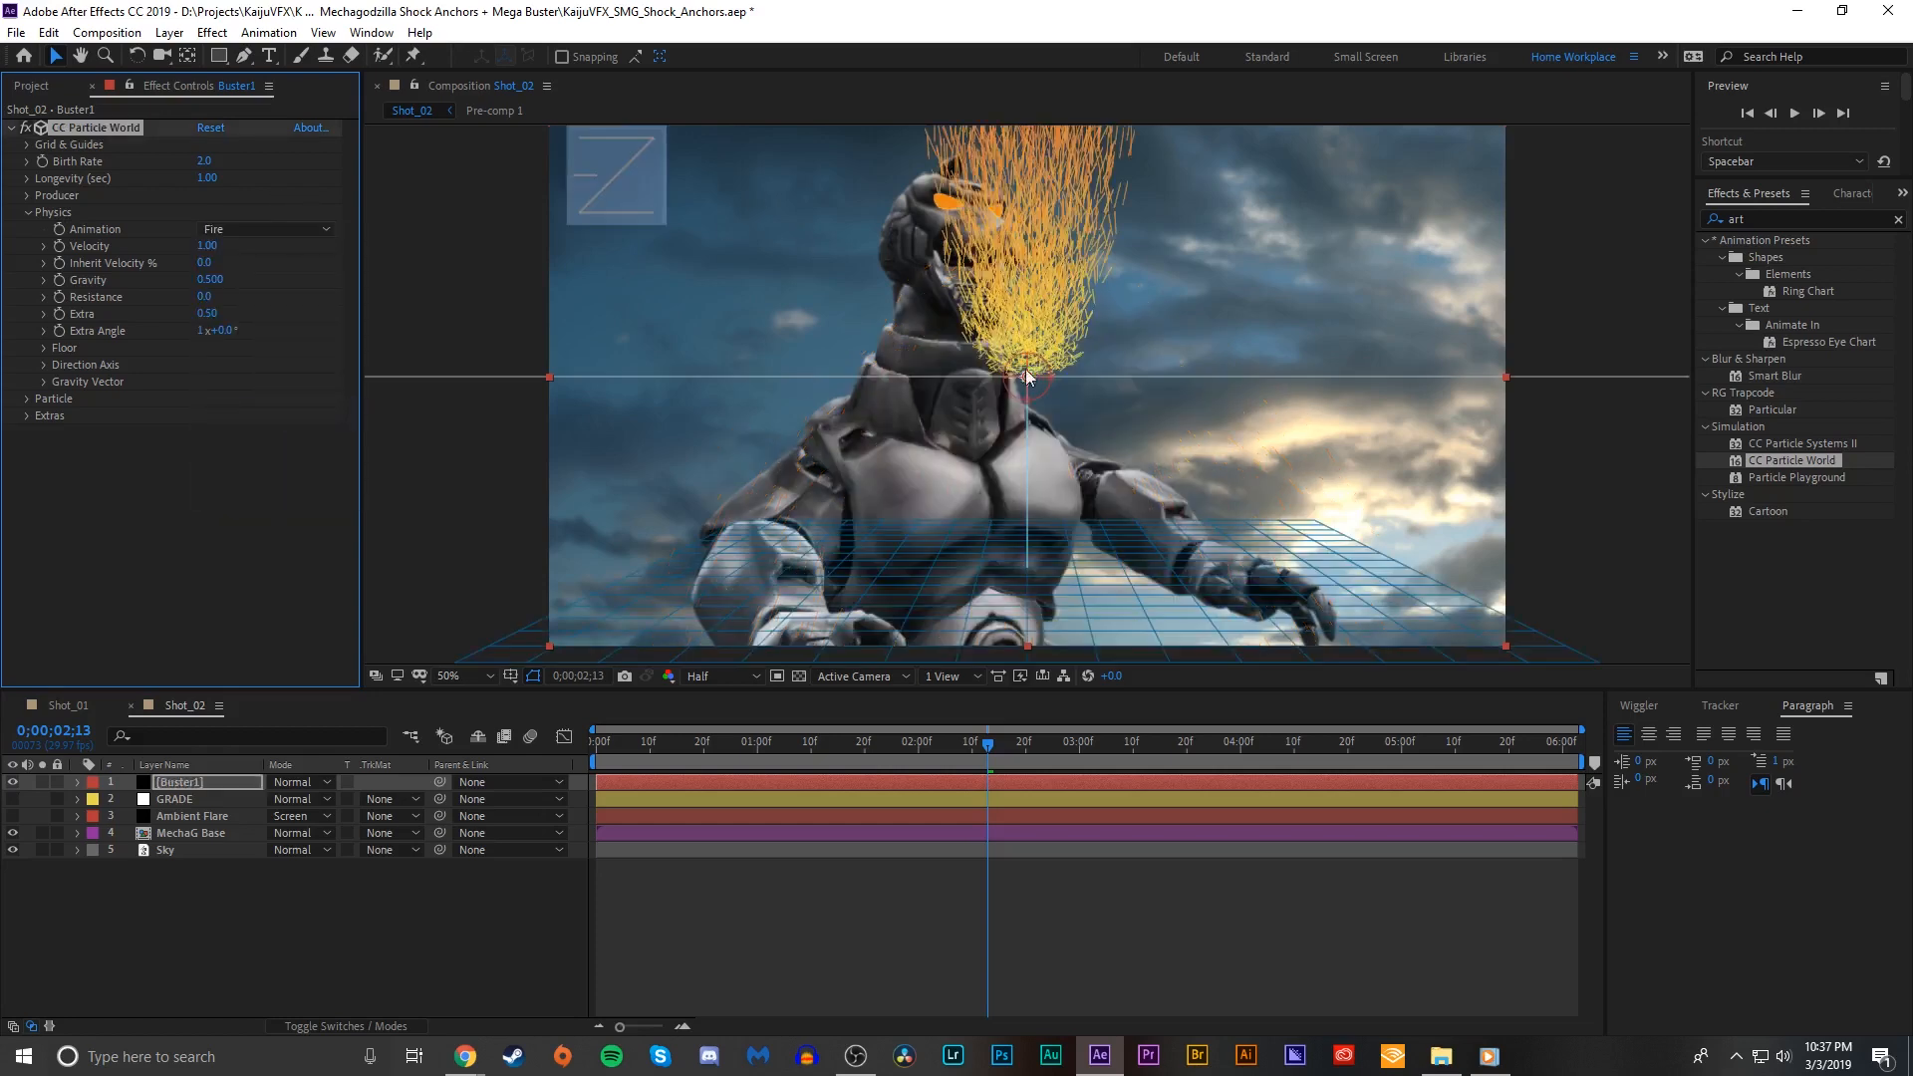
pyautogui.click(26, 417)
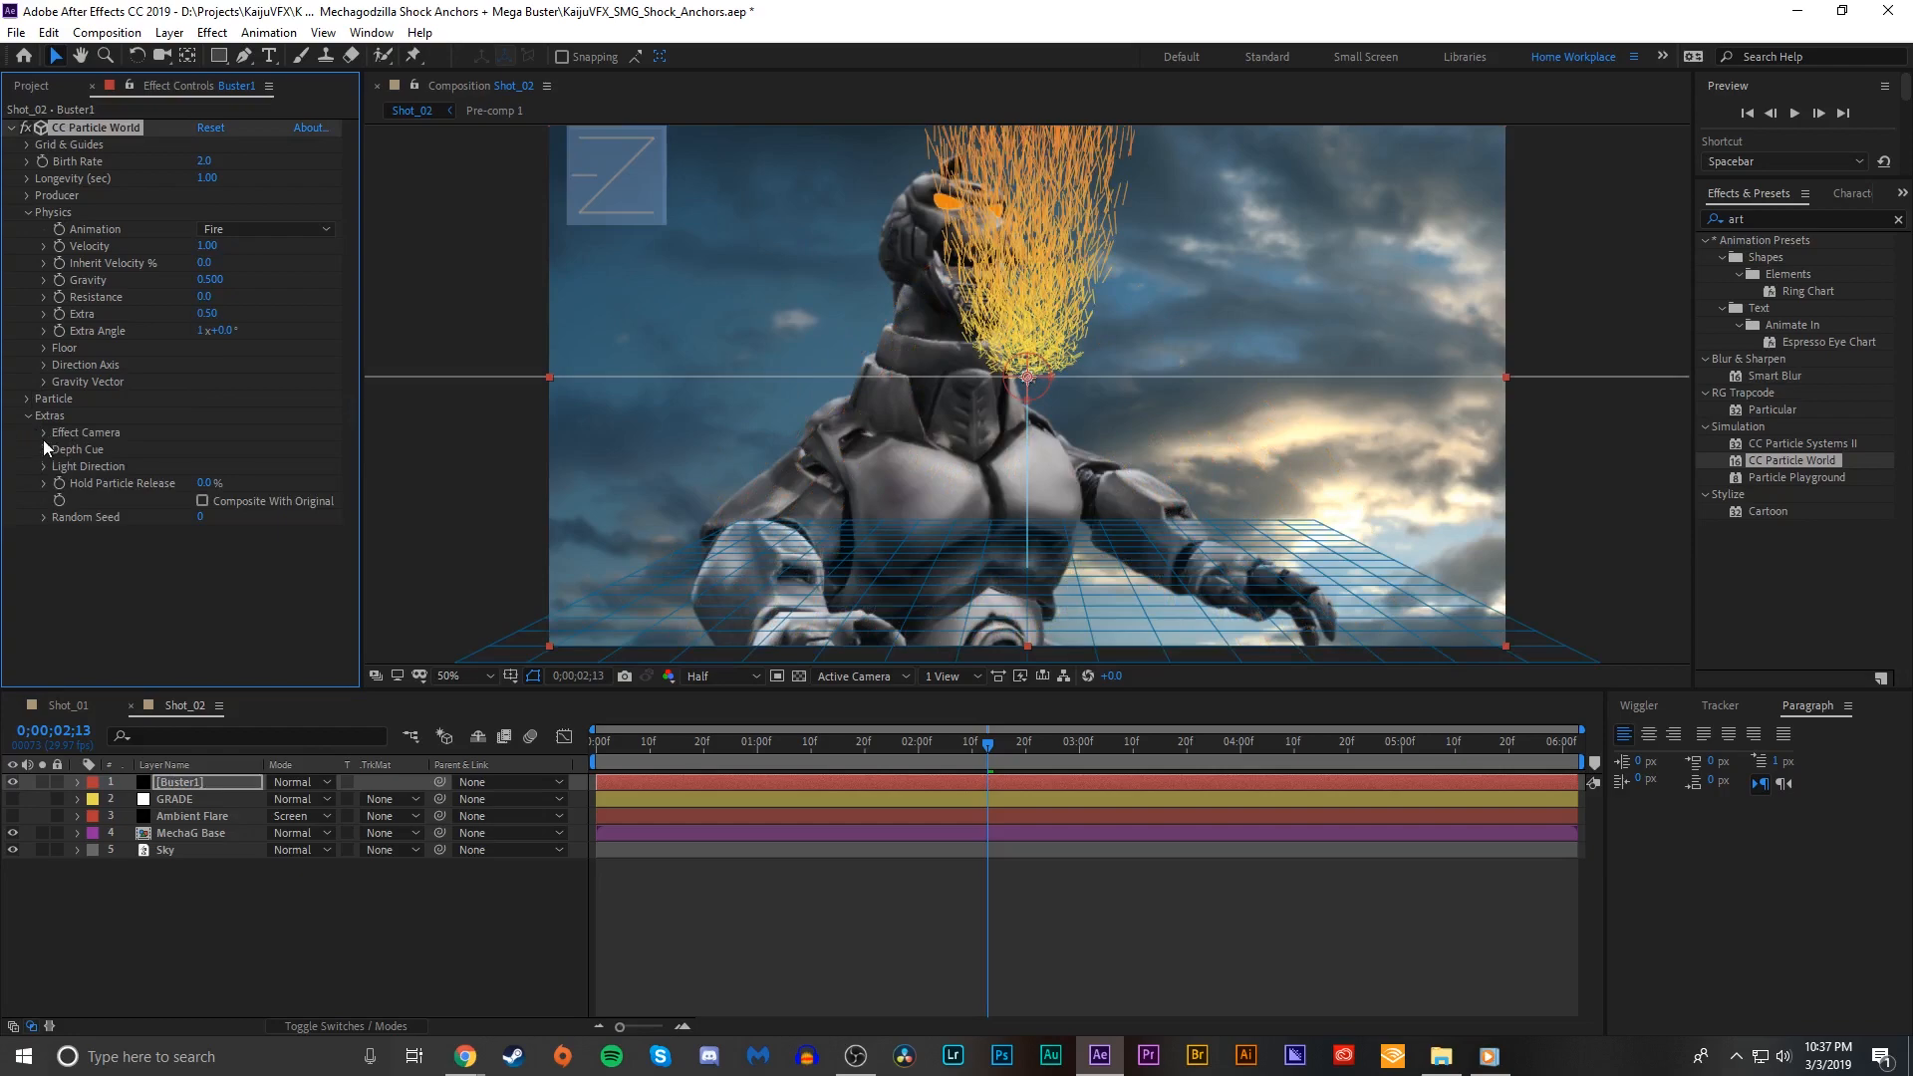
# Step: Rotate the effect camera to X 112°, Y -35° and Z -56°, and place the particle producer on Mechagodzilla's mouth
pyautogui.click(44, 432)
pyautogui.moveTo(214, 467); pyautogui.dragTo(181, 503)
pyautogui.hotkey('ctrl', 'z')
pyautogui.hotkey('ctrl', 'z')
pyautogui.click(269, 504)
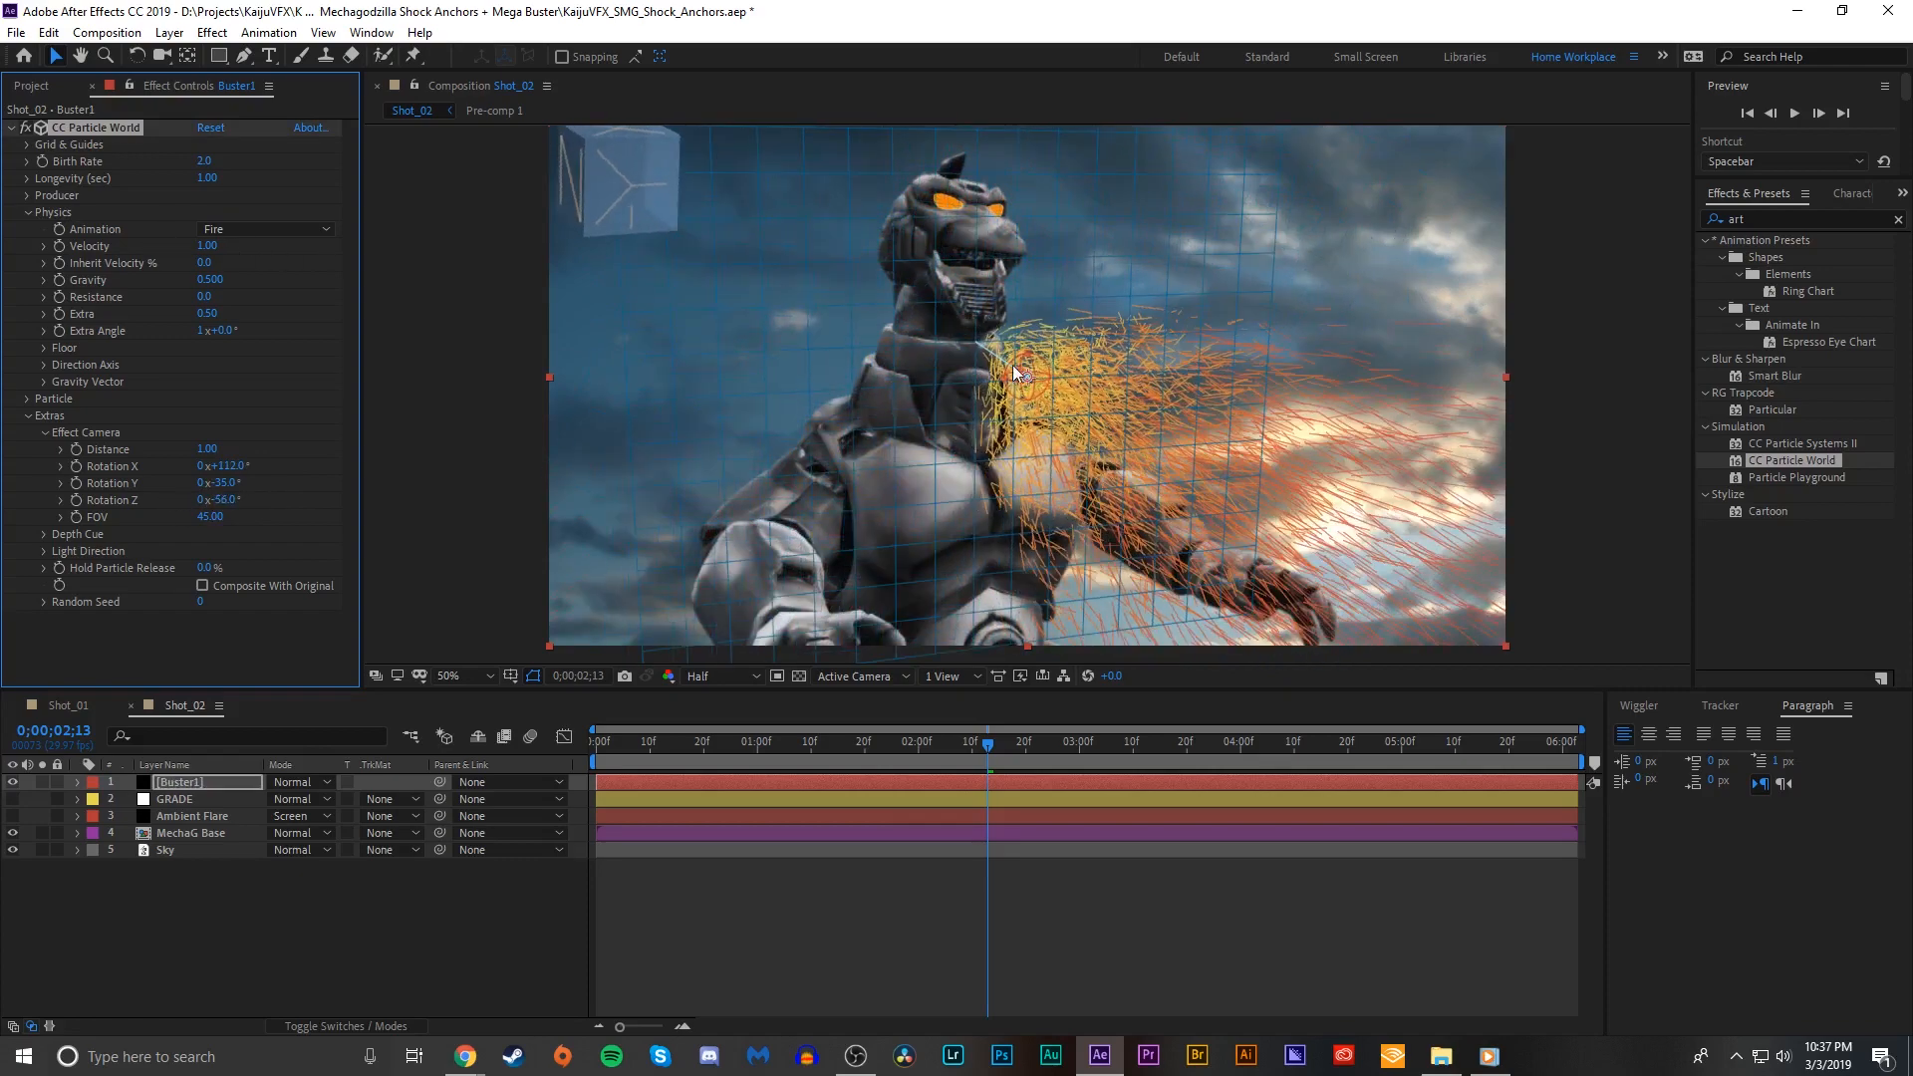
pyautogui.moveTo(1025, 378); pyautogui.dragTo(974, 277)
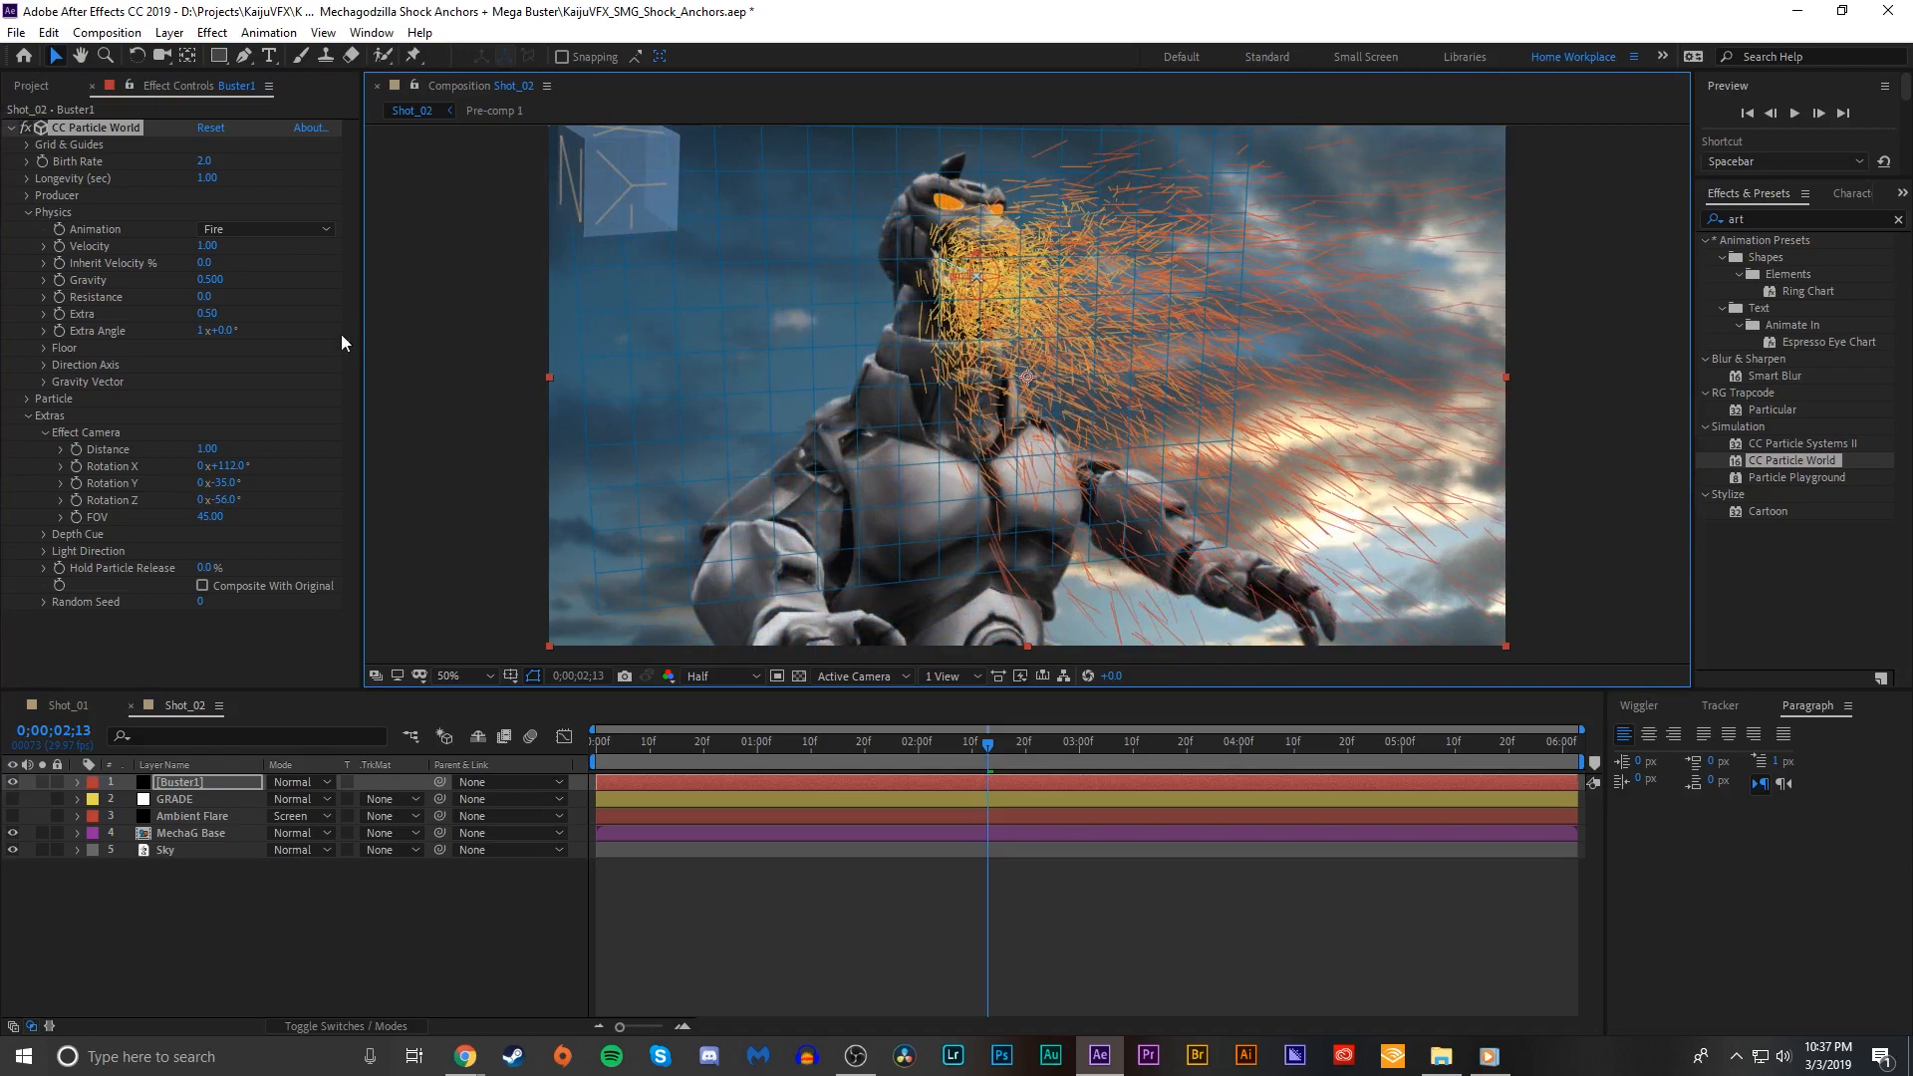
# Step: Set the particle Velocity to -0.10 and the producer's Radius X to 0.010, Radius Y to 0.000 and Radius Z to 0.020
pyautogui.moveTo(210, 246); pyautogui.dragTo(108, 248)
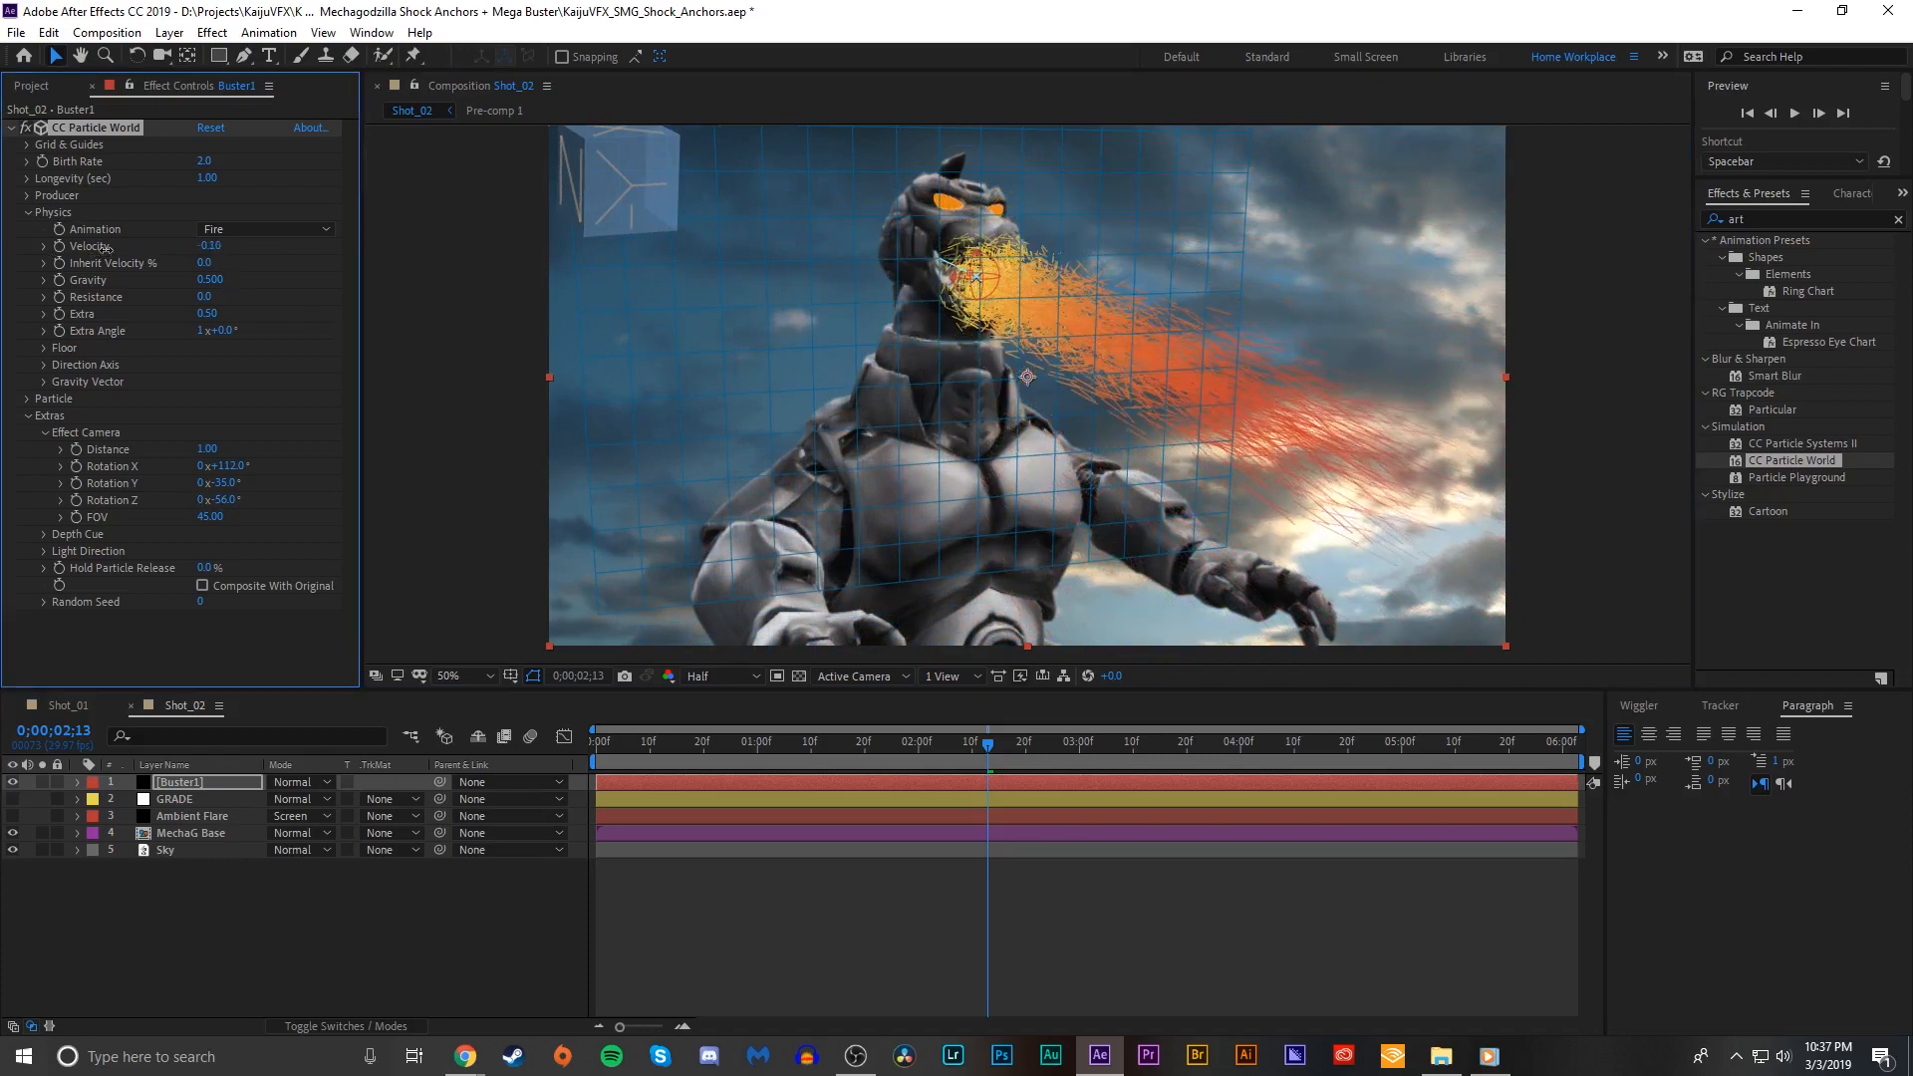
pyautogui.click(25, 198)
pyautogui.moveTo(211, 263); pyautogui.dragTo(177, 296)
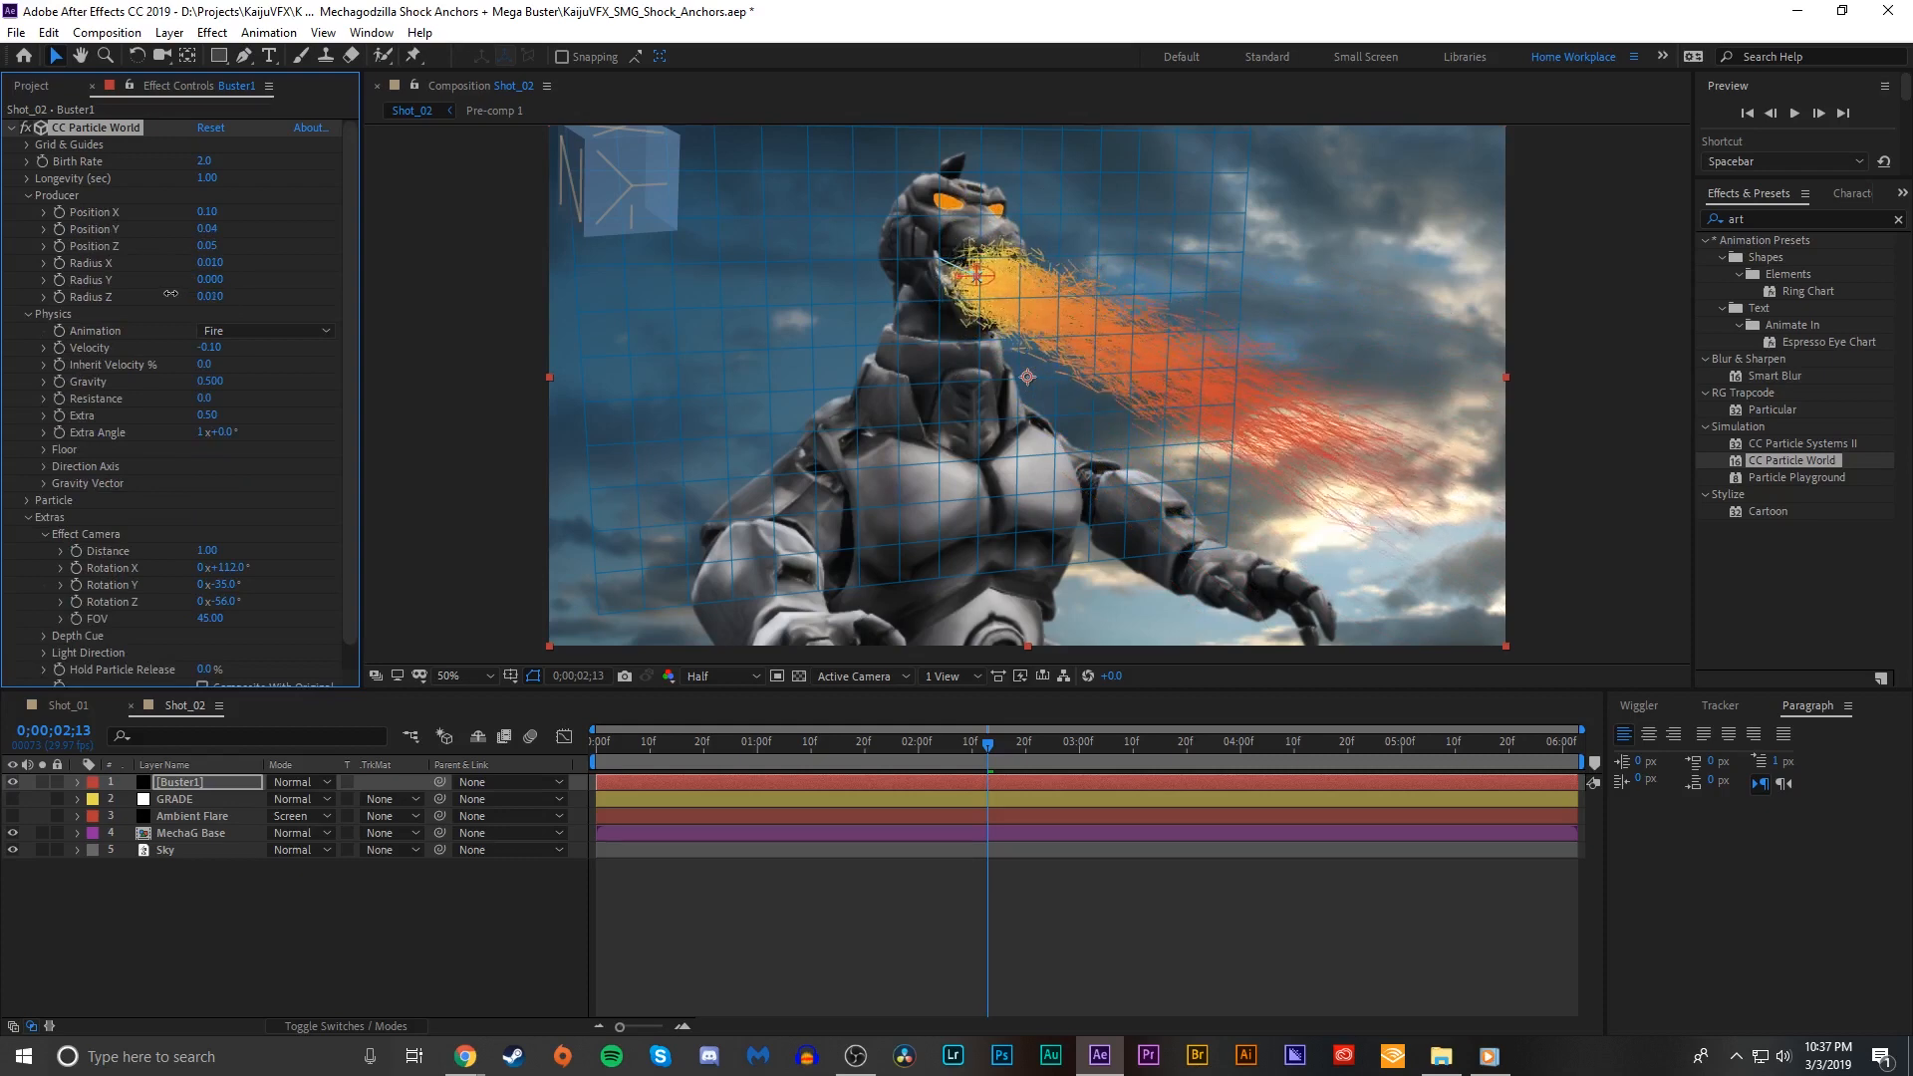
pyautogui.moveTo(169, 293); pyautogui.dragTo(171, 267)
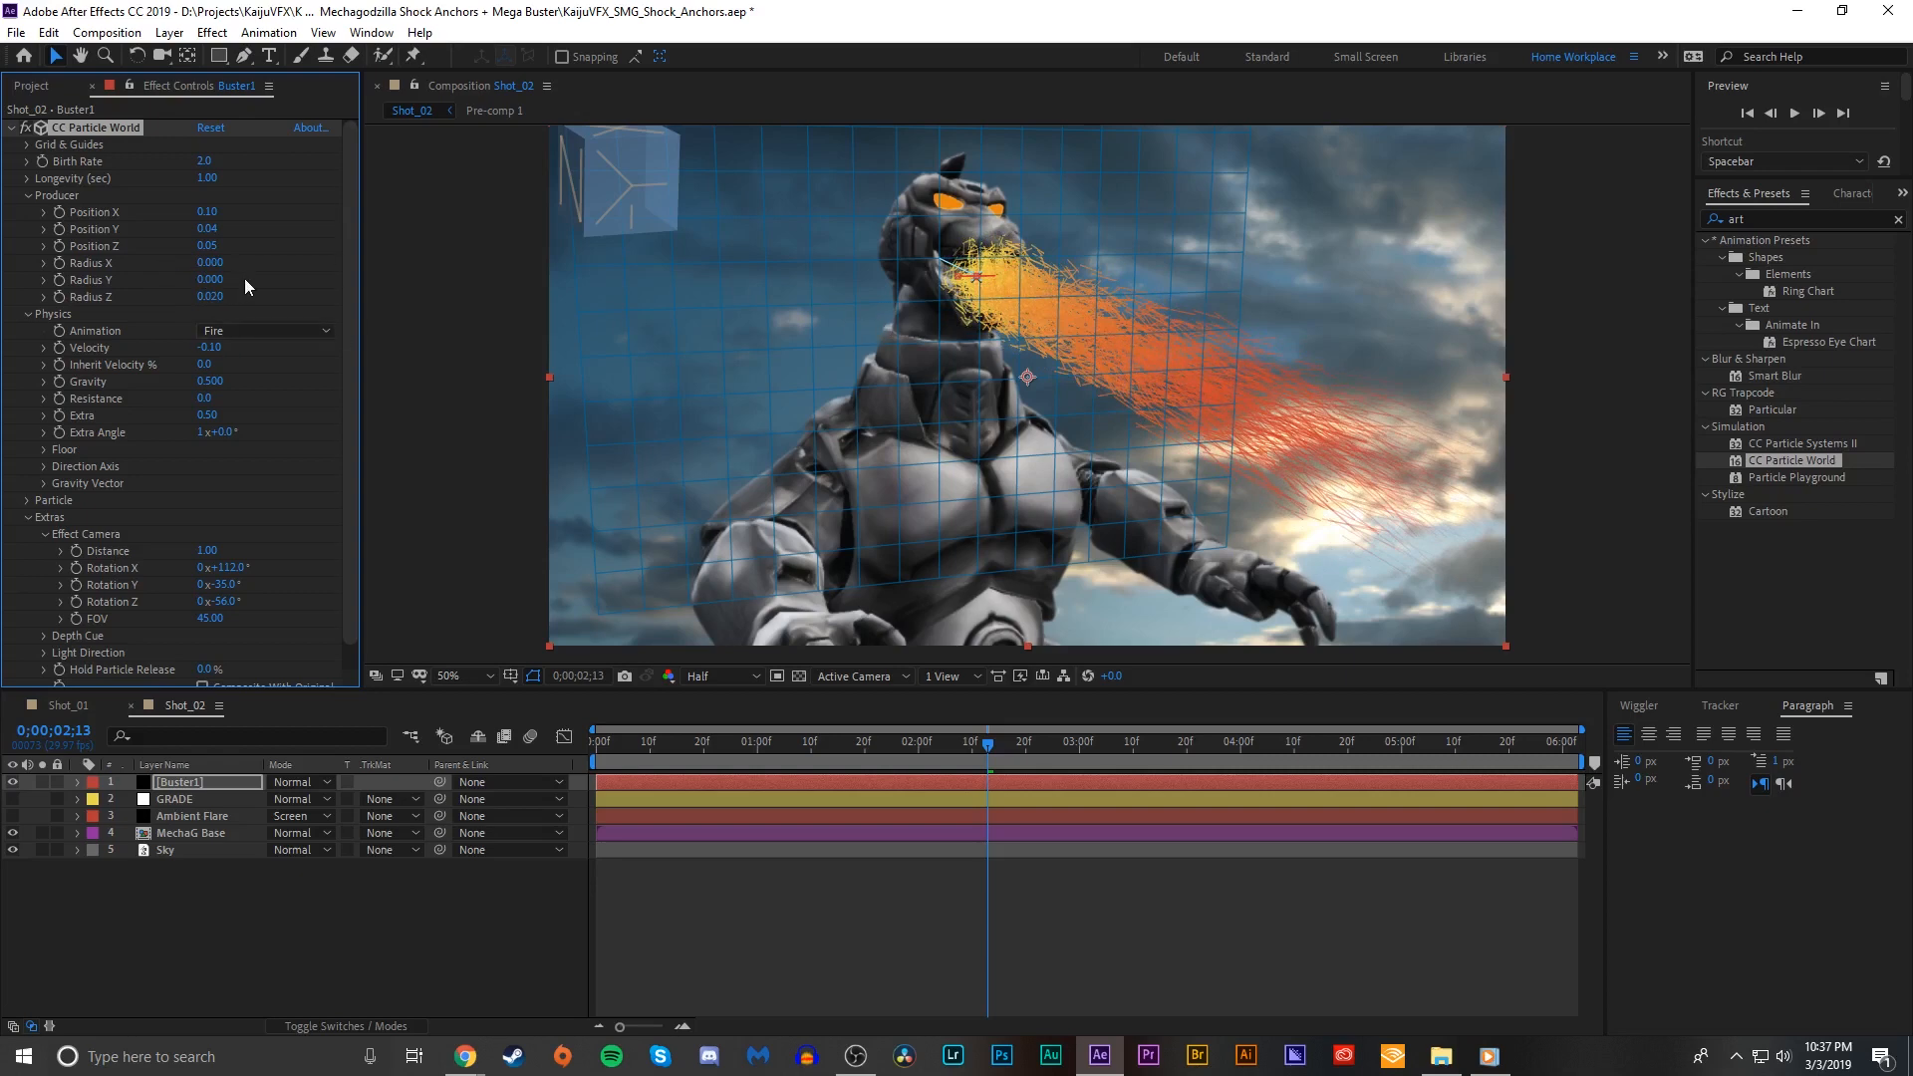
pyautogui.moveTo(245, 287); pyautogui.dragTo(255, 282)
# Step: Set the particle Gravity to 3.410 and preview the beam from about 0;00;02;23
pyautogui.moveTo(1007, 749); pyautogui.dragTo(1235, 741)
pyautogui.moveTo(210, 381); pyautogui.dragTo(489, 398)
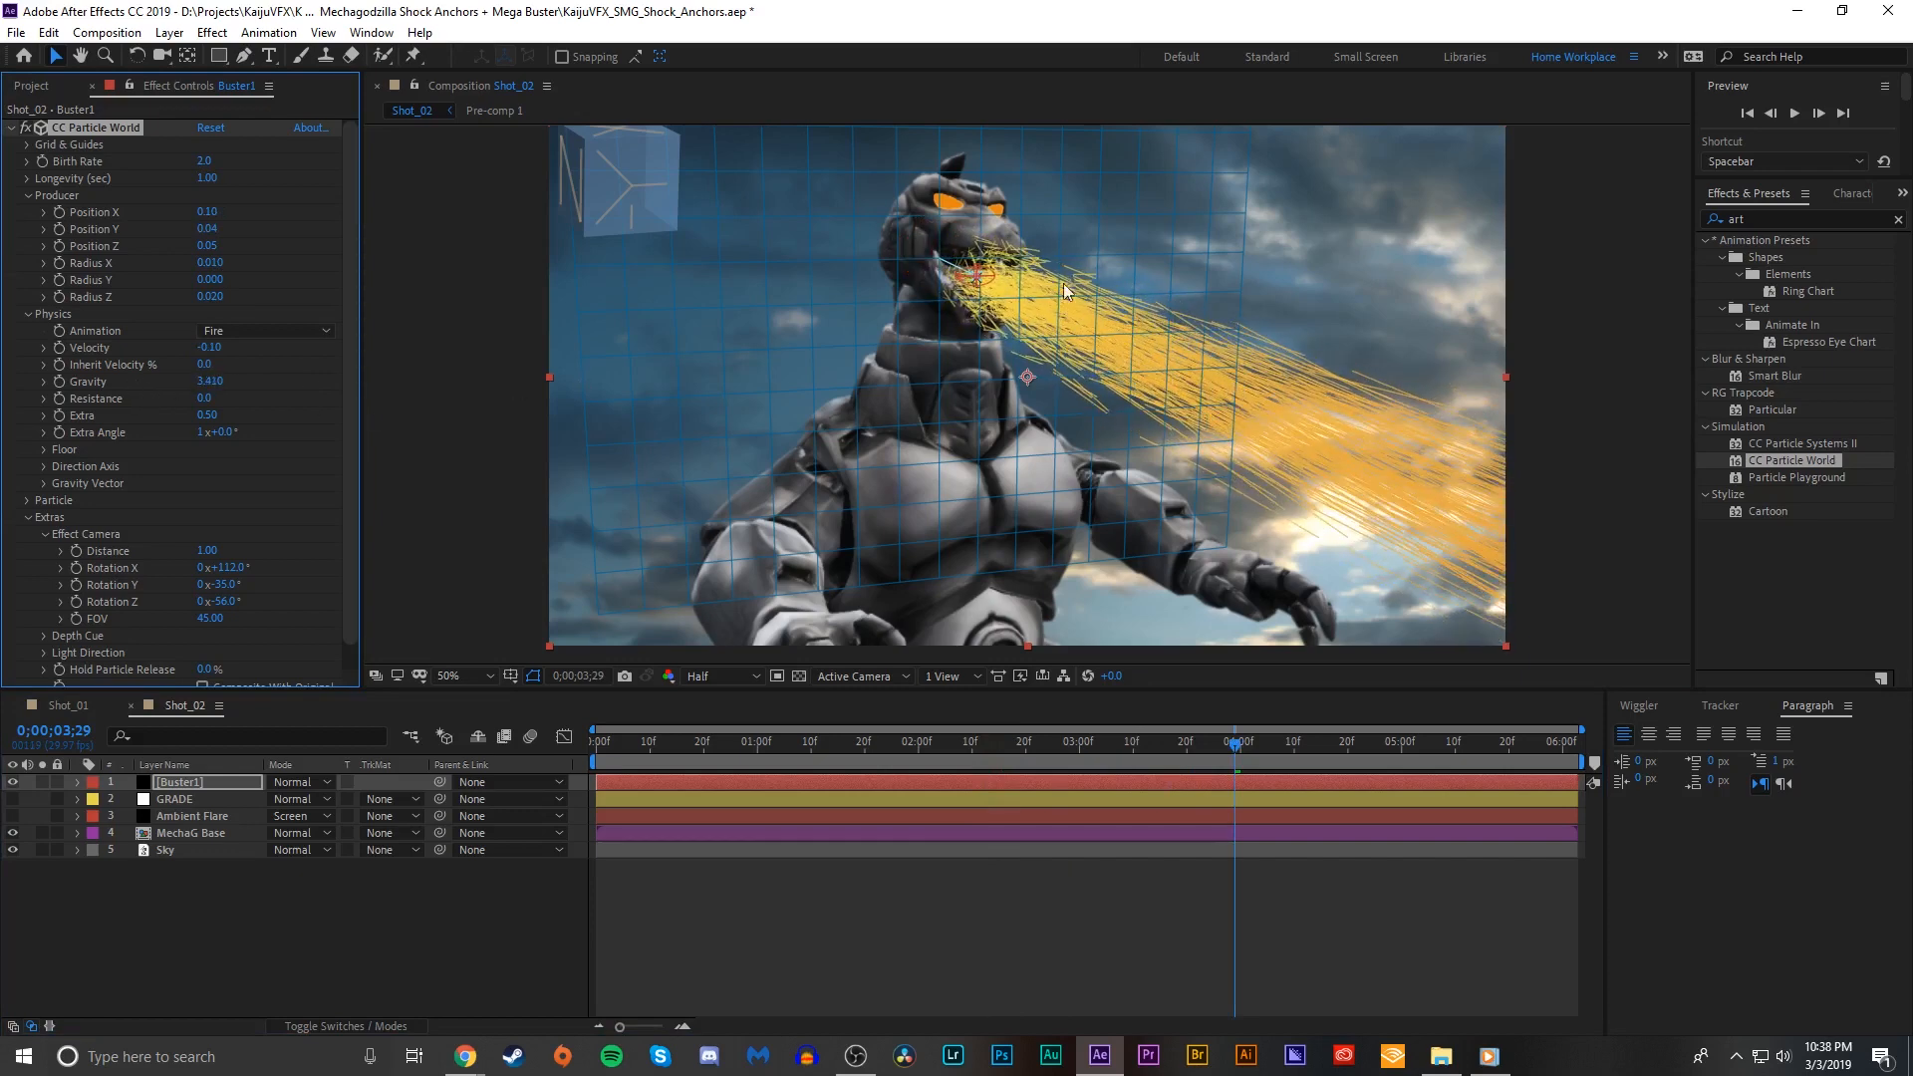
pyautogui.click(1040, 753)
pyautogui.press('space')
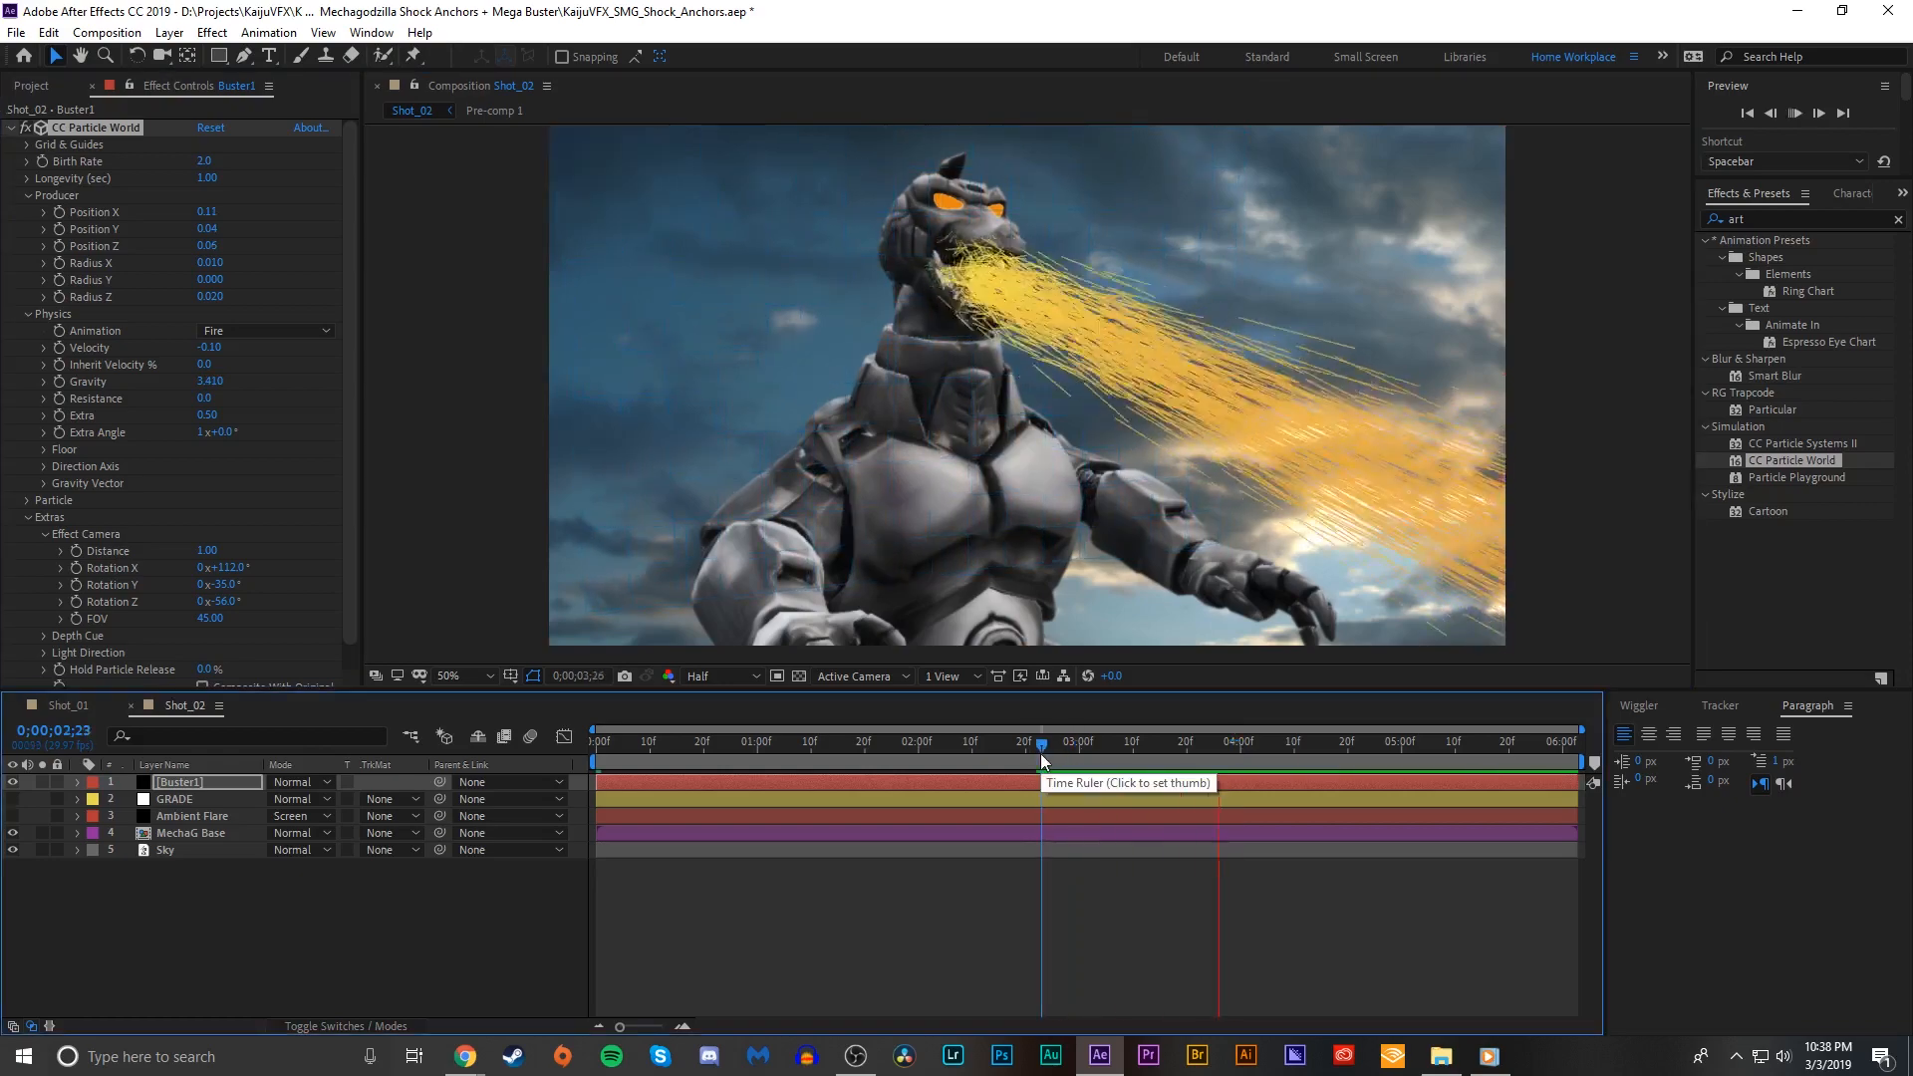
pyautogui.press('space')
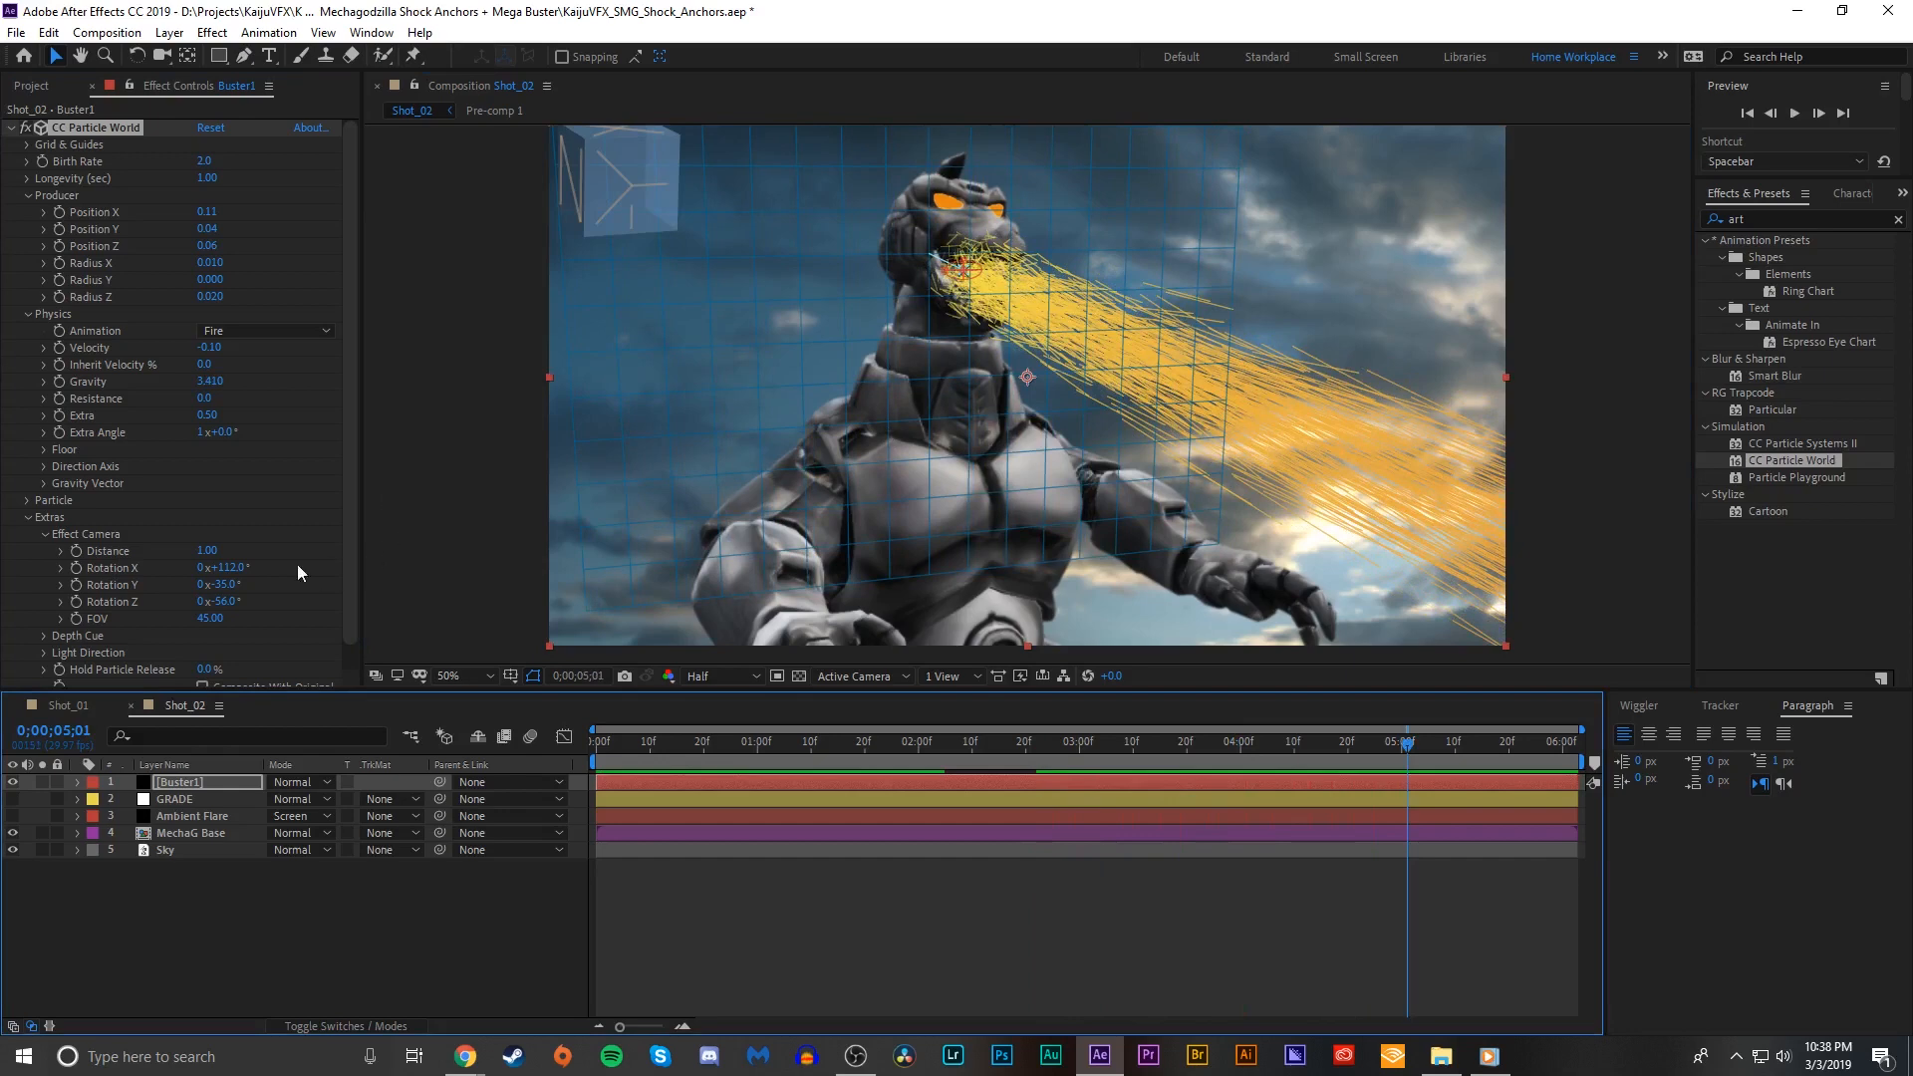
# Step: Adjust the effect camera to Rotation X 106° and Rotation Z -44°, and move the particle producer back onto the mouth
pyautogui.moveTo(221, 578); pyautogui.dragTo(234, 602)
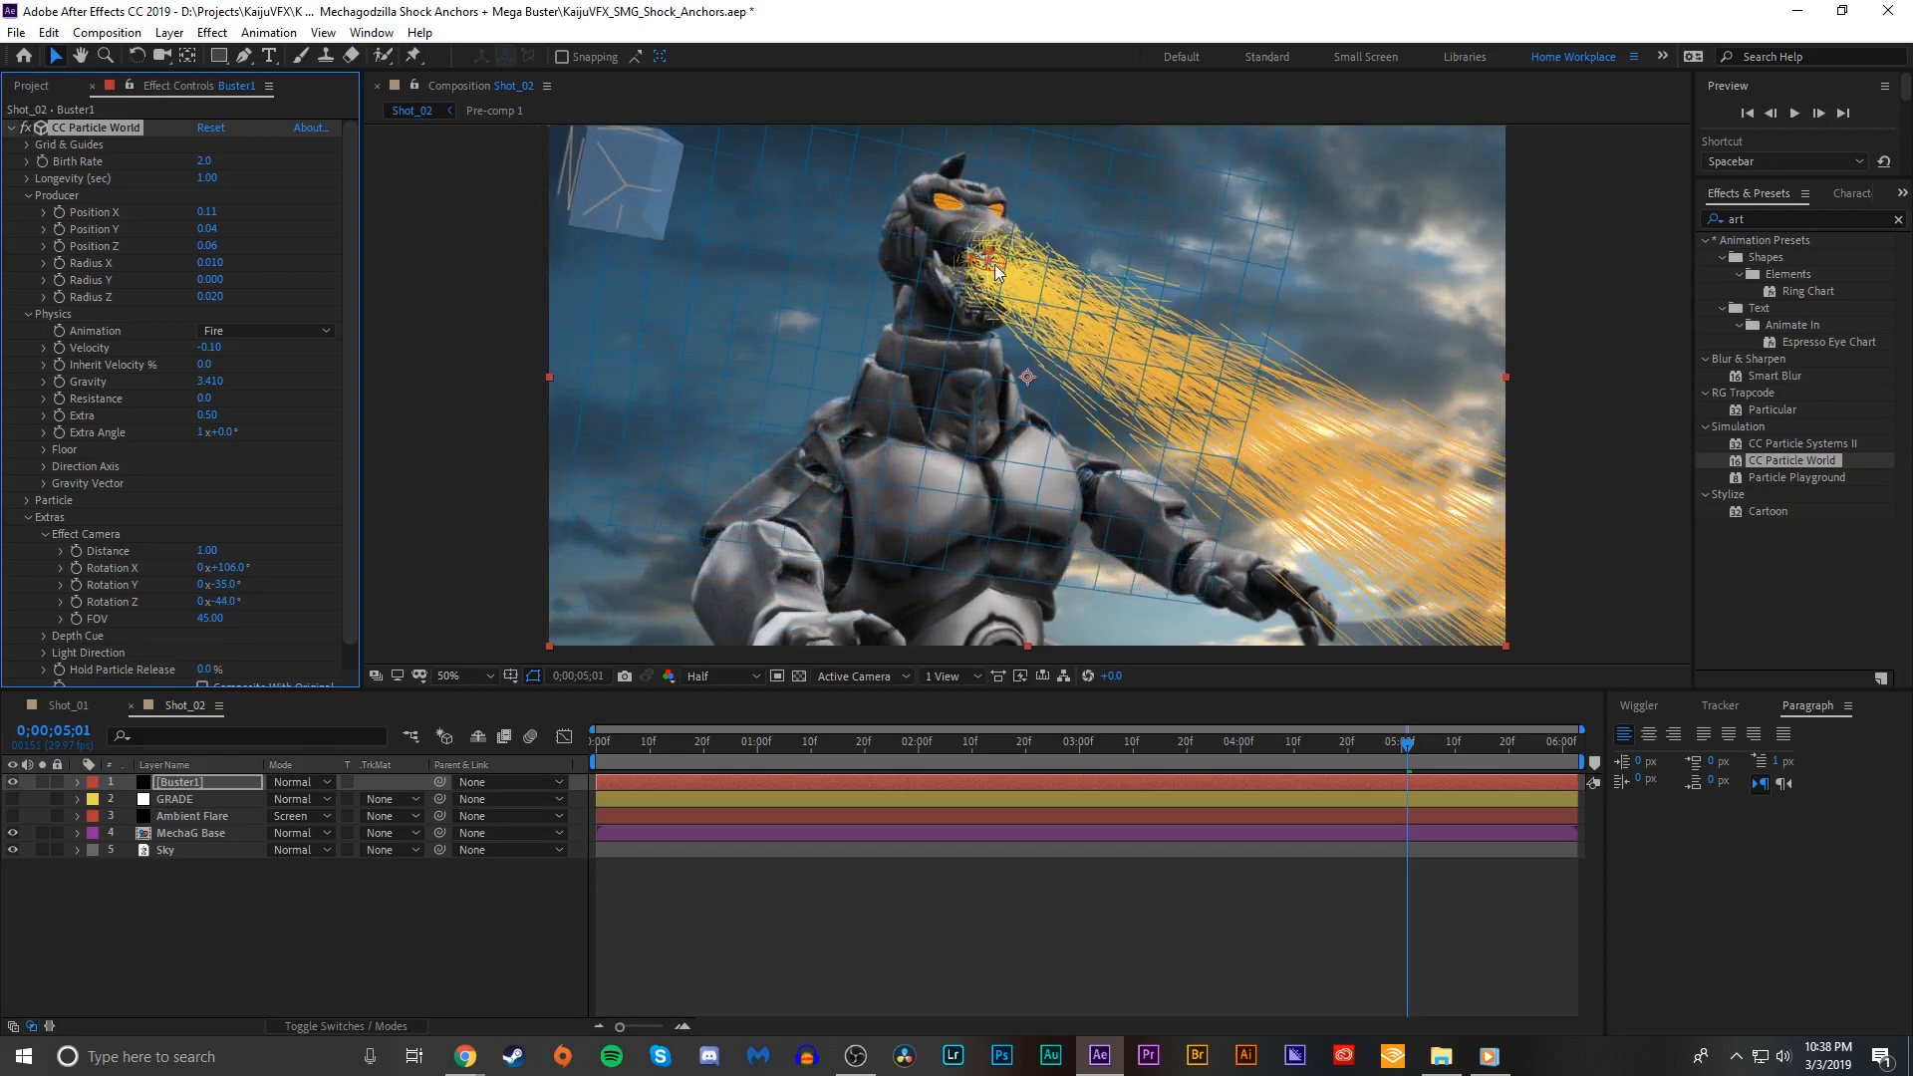
pyautogui.moveTo(997, 267); pyautogui.dragTo(980, 273)
pyautogui.click(705, 902)
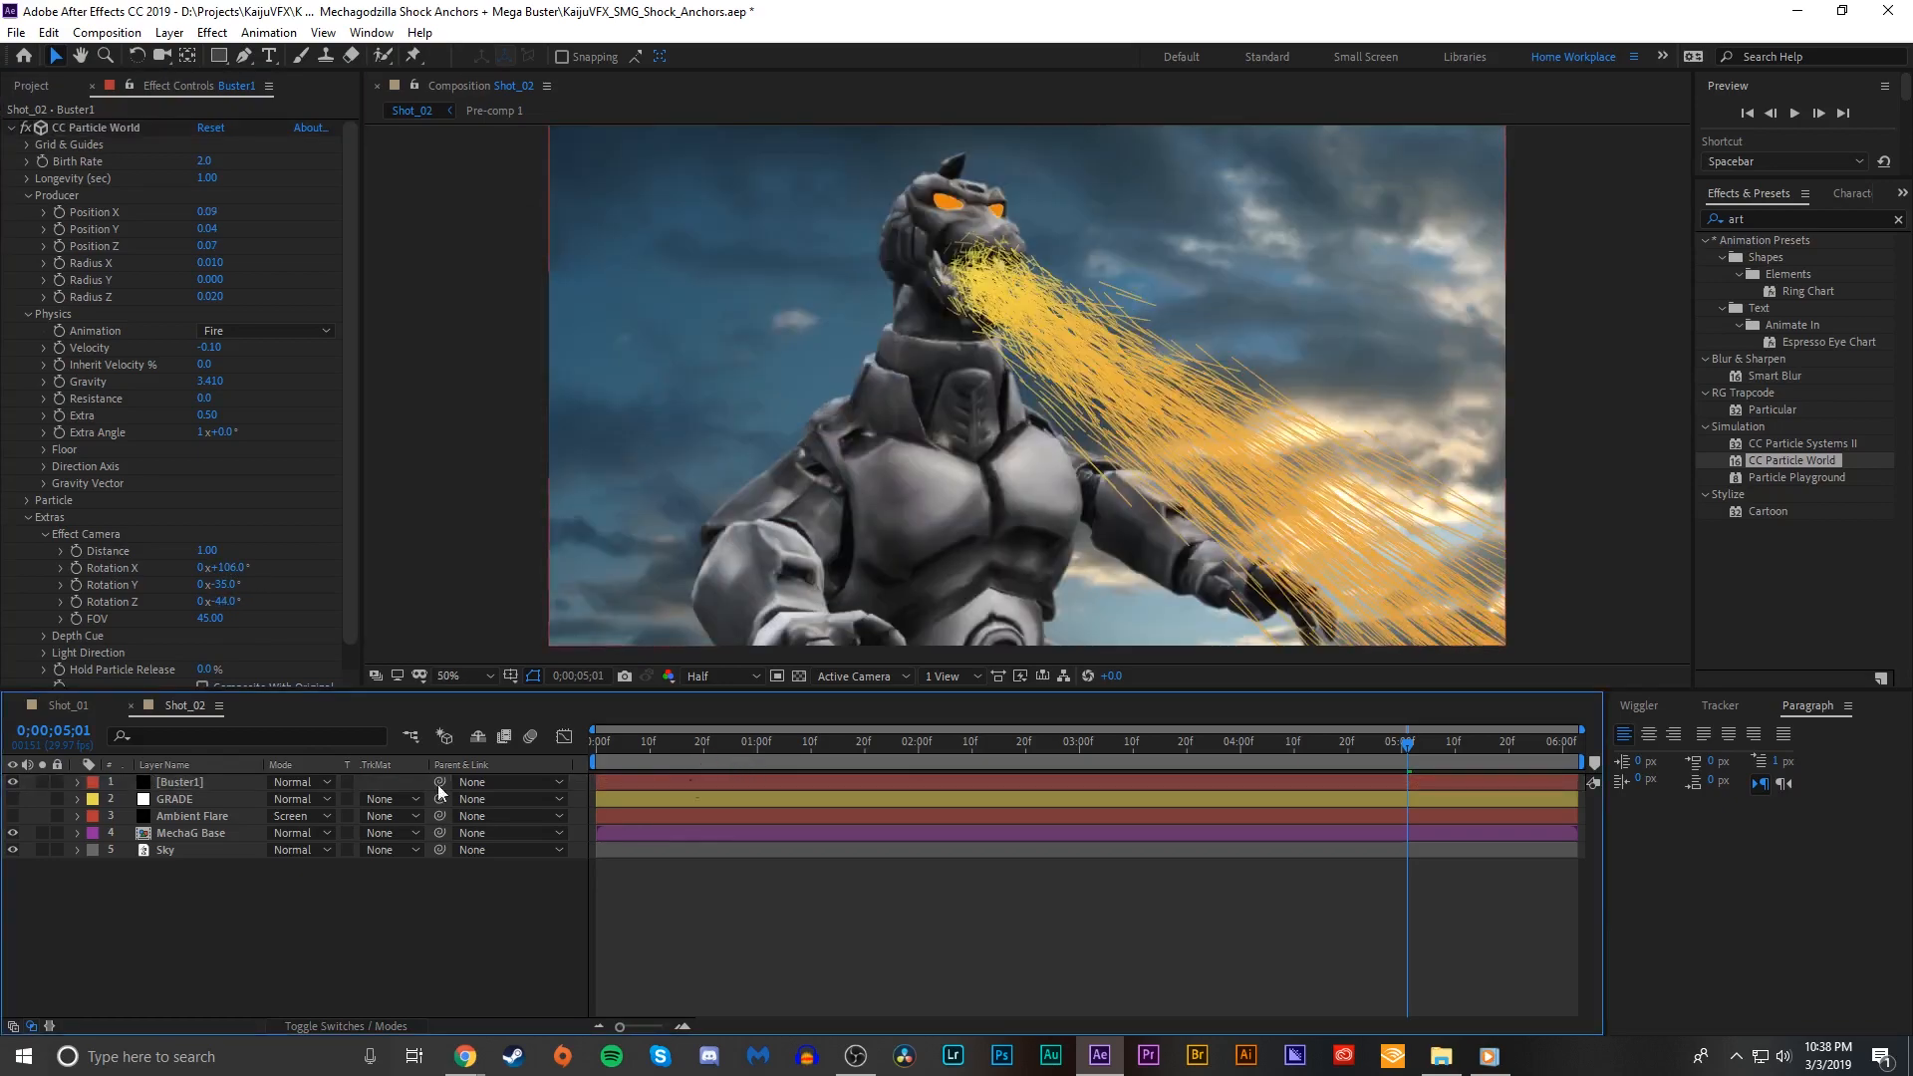
# Step: Move Buster1 below Ambient Flare in the layer stack, shift it to start at about 0;00;02;04 and preview the beam
pyautogui.moveTo(172, 794); pyautogui.dragTo(180, 824)
pyautogui.moveTo(793, 745); pyautogui.dragTo(940, 749)
pyautogui.moveTo(719, 817); pyautogui.dragTo(1008, 809)
pyautogui.press('space')
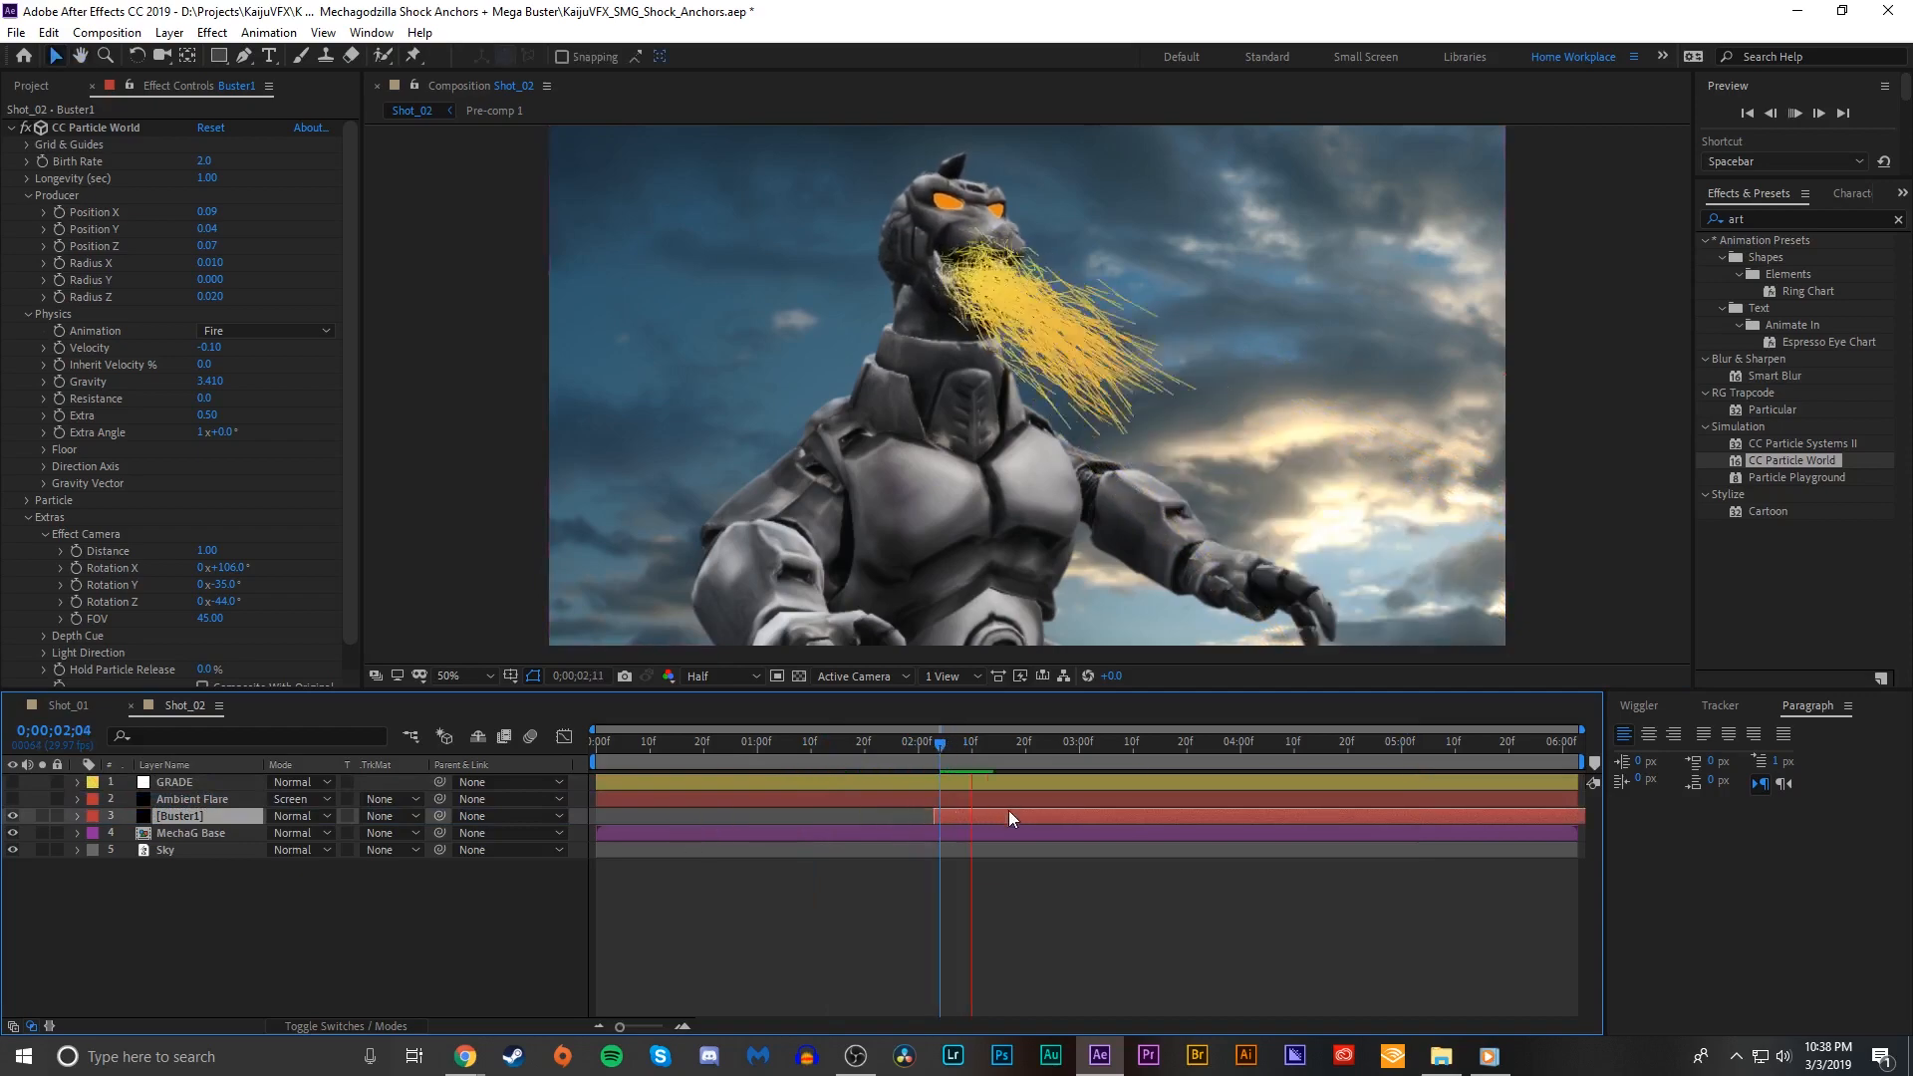
pyautogui.click(906, 747)
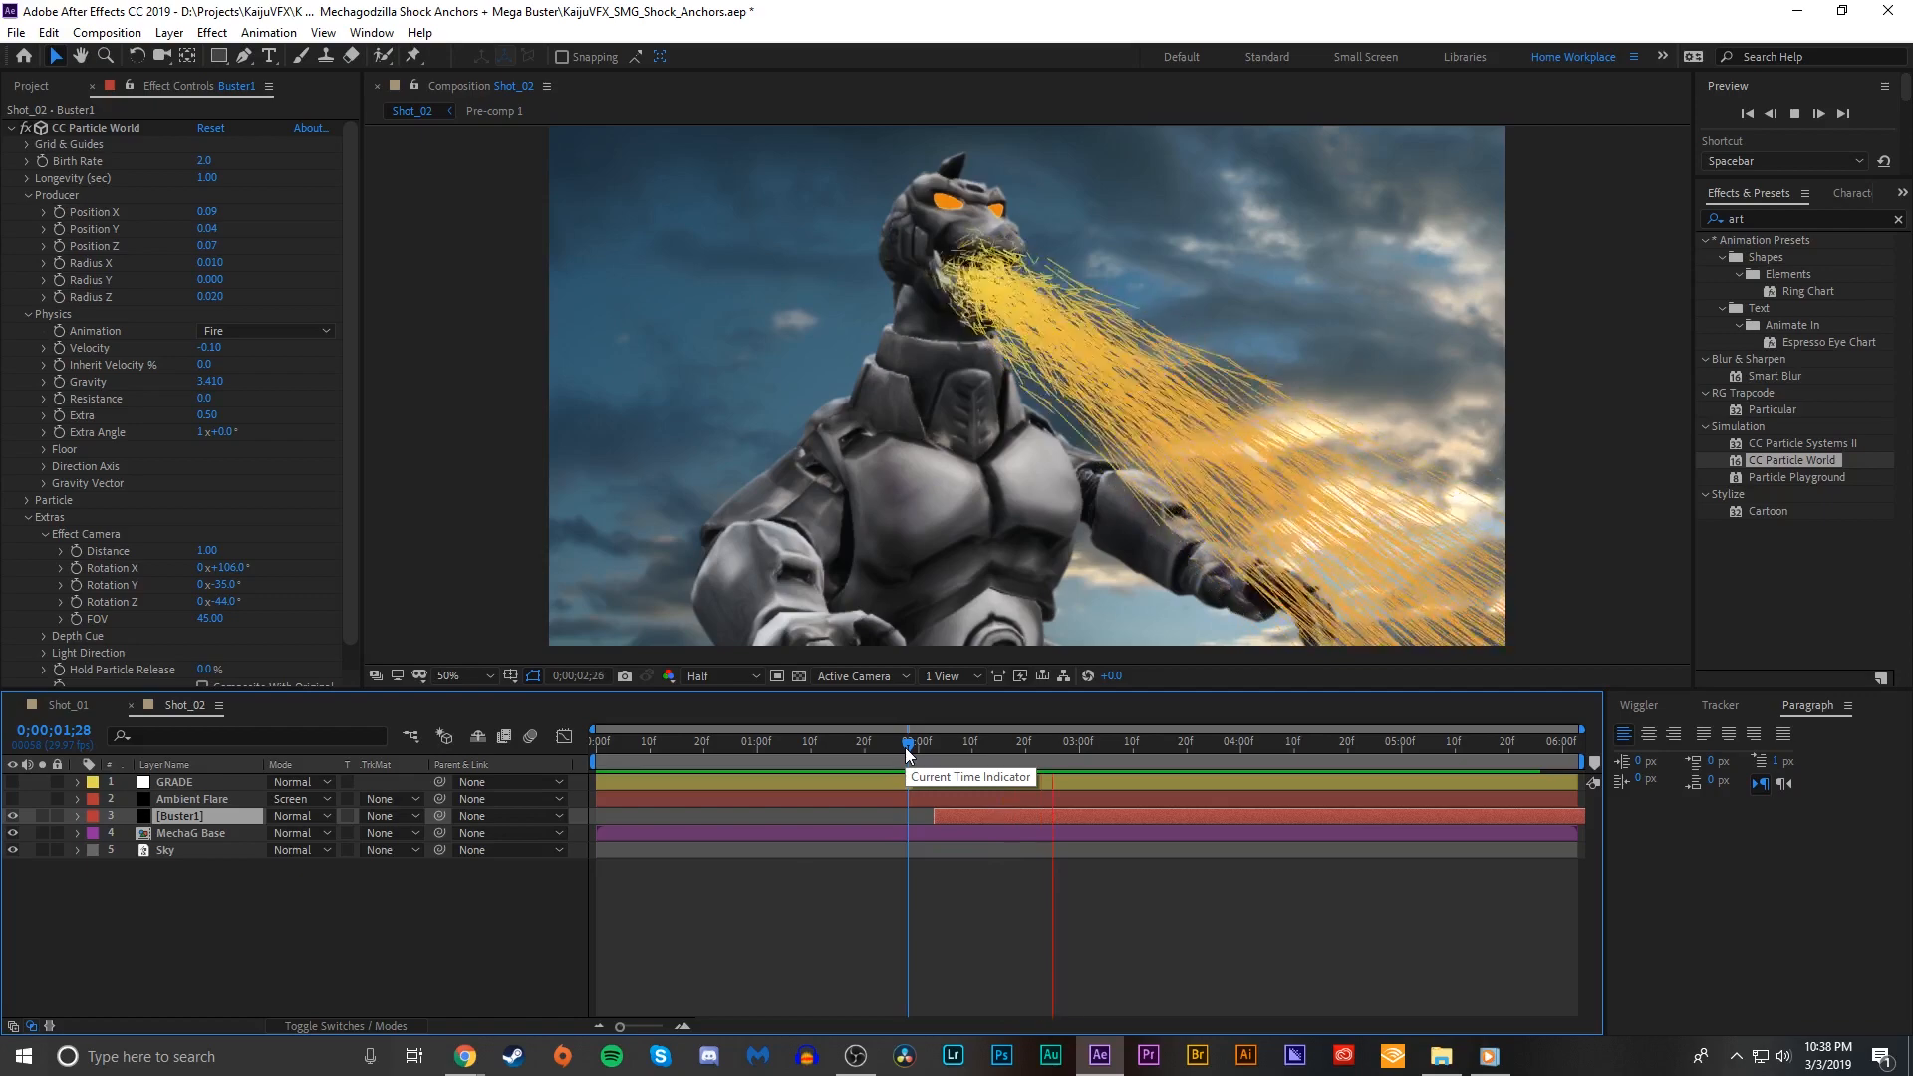
pyautogui.press('space')
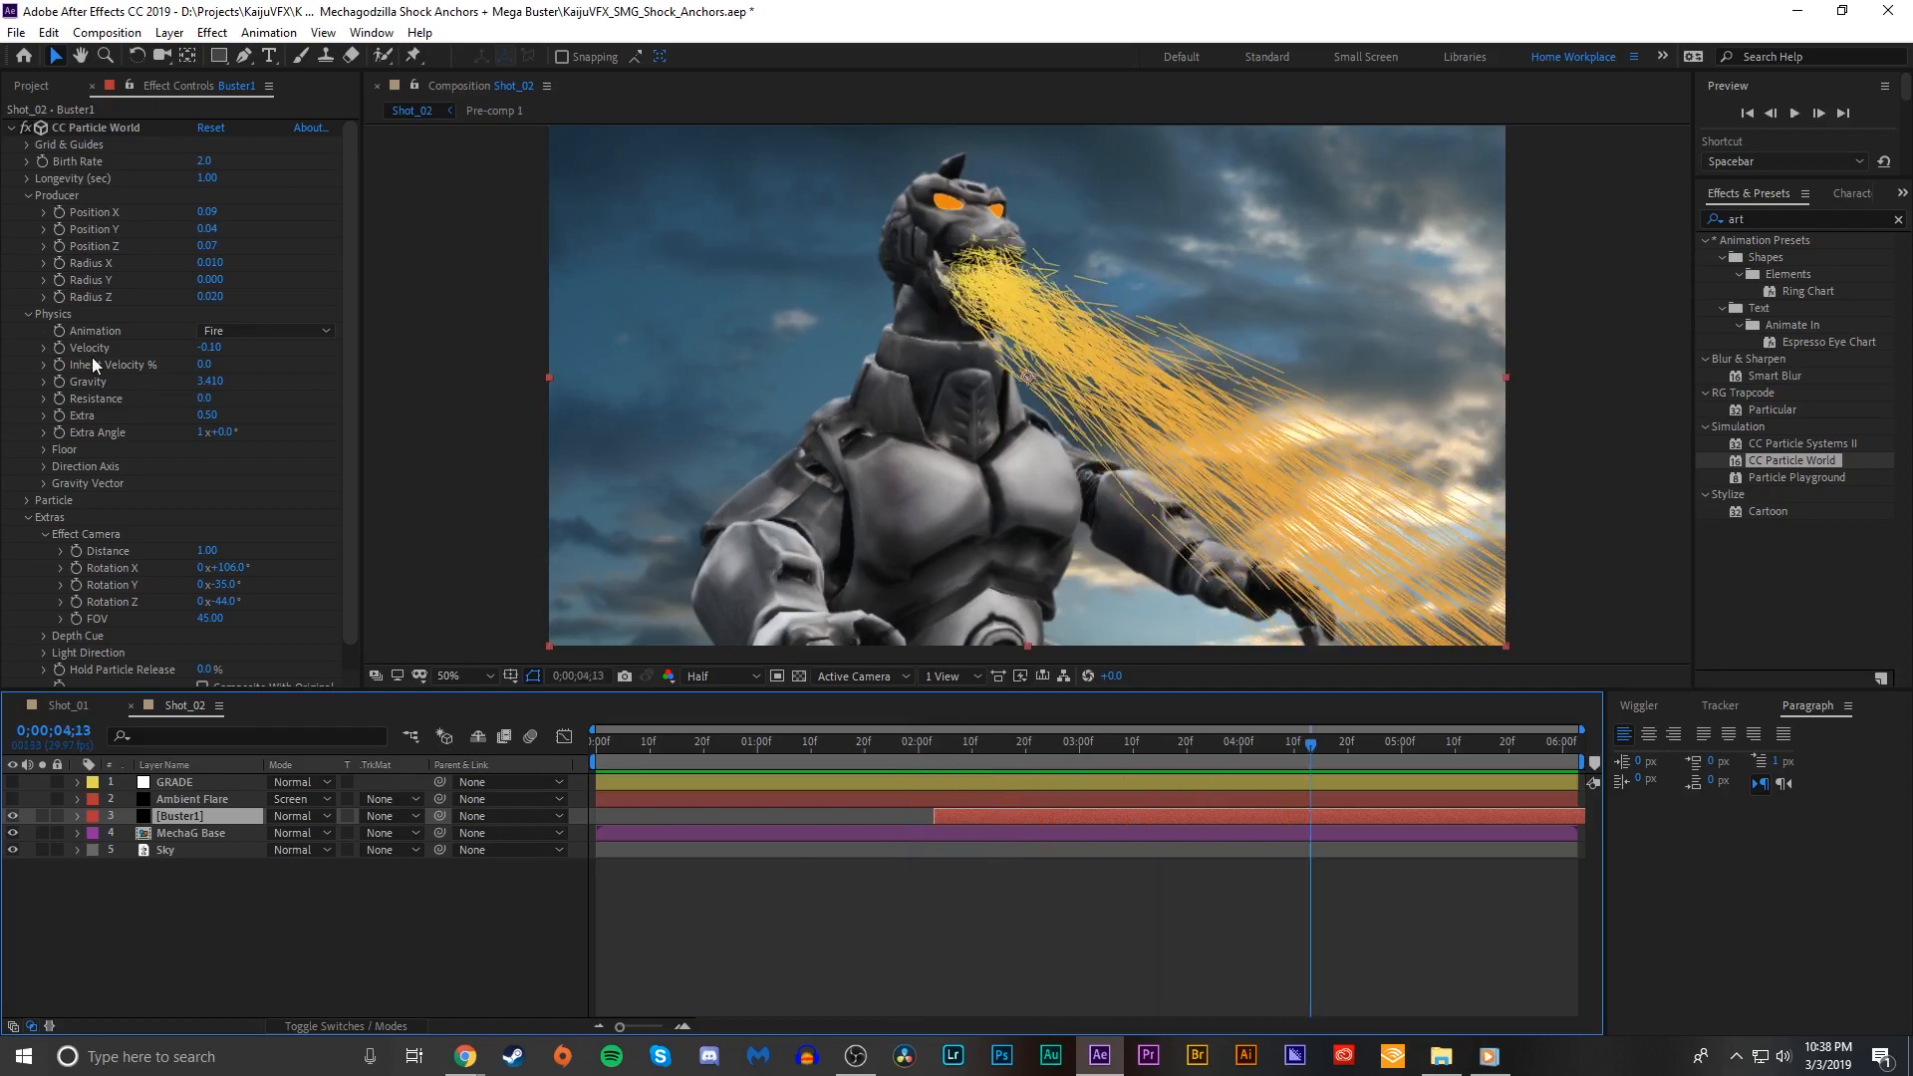
# Step: Change the Particle Type to Faded Sphere and set the Birth Rate to 14.6
pyautogui.click(27, 500)
pyautogui.scroll(-3, 265, 369)
pyautogui.click(299, 379)
pyautogui.click(296, 474)
pyautogui.scroll(3, 279, 417)
pyautogui.moveTo(205, 162); pyautogui.dragTo(300, 128)
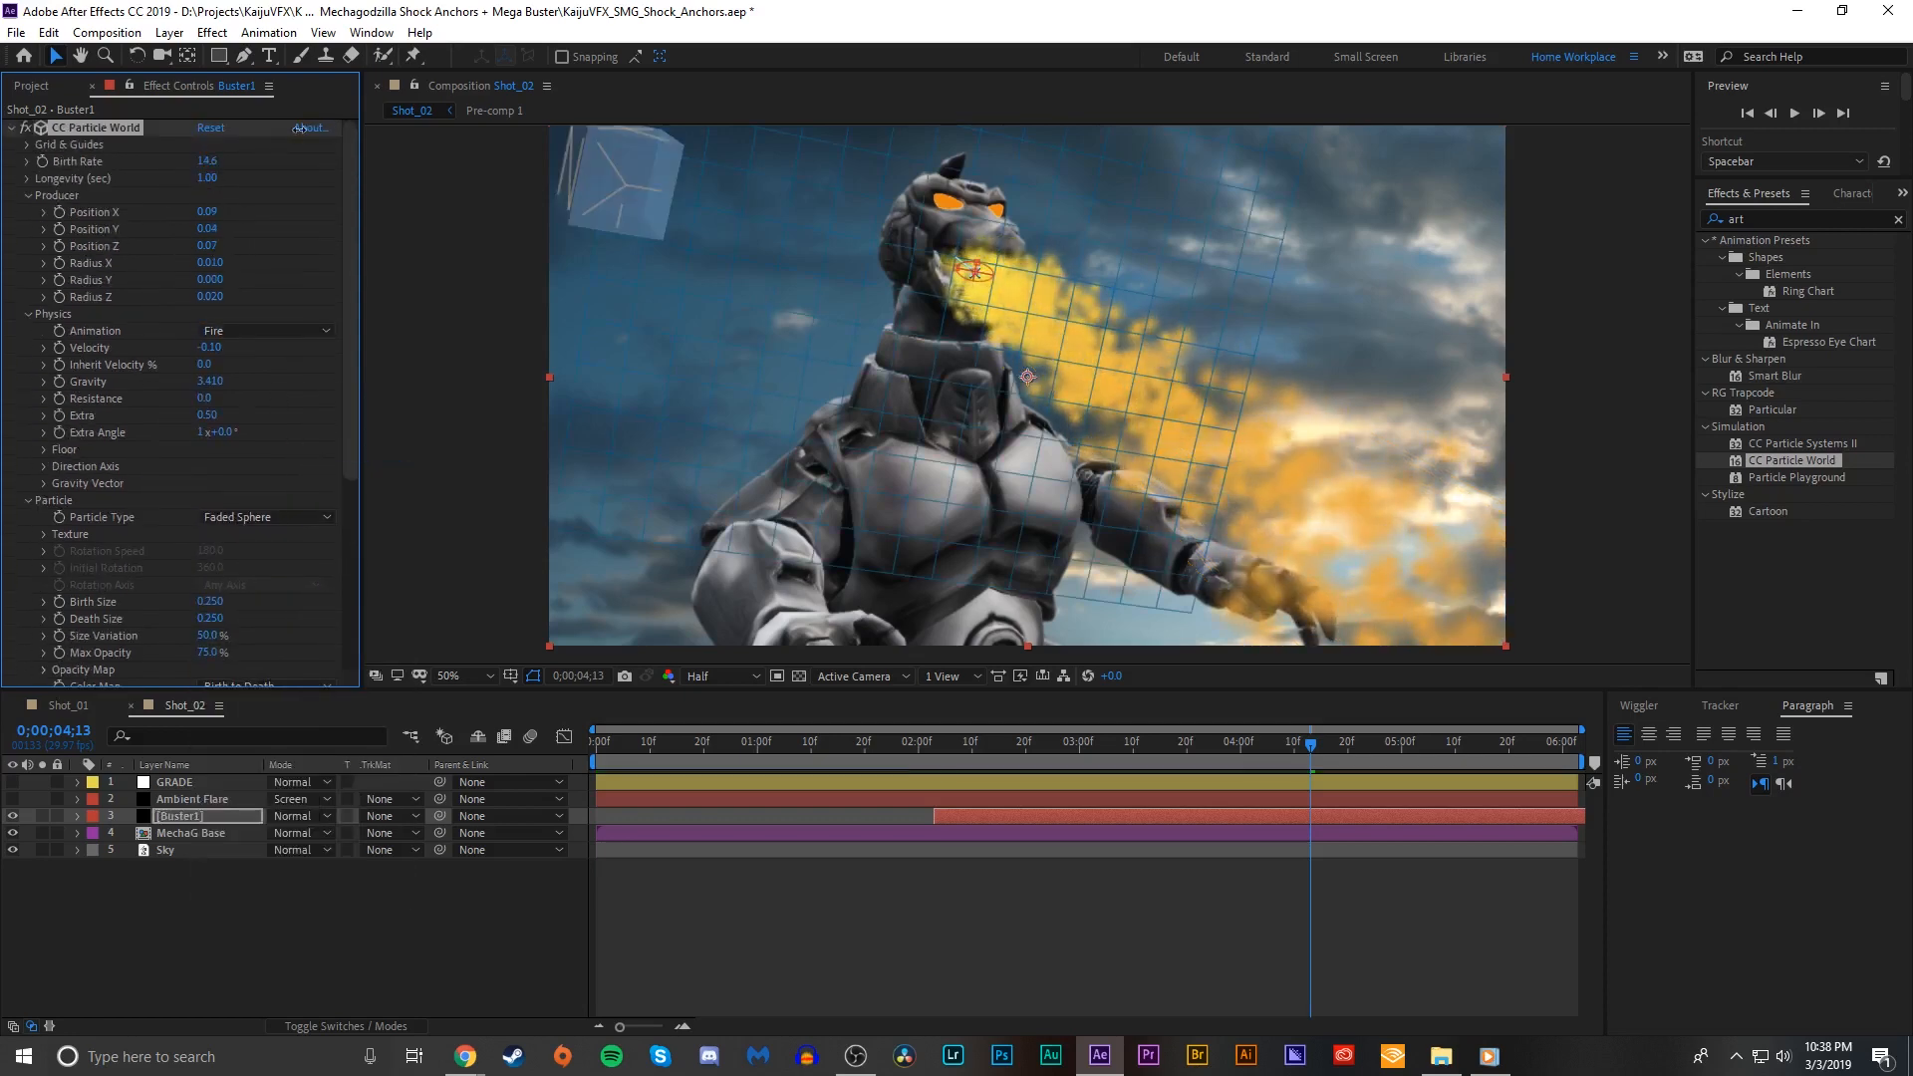
# Step: Set the particles' Birth Size to 0.140, Death Size to 0.200, and both Size Variation and Max Opacity to 100%
pyautogui.scroll(-3, 279, 295)
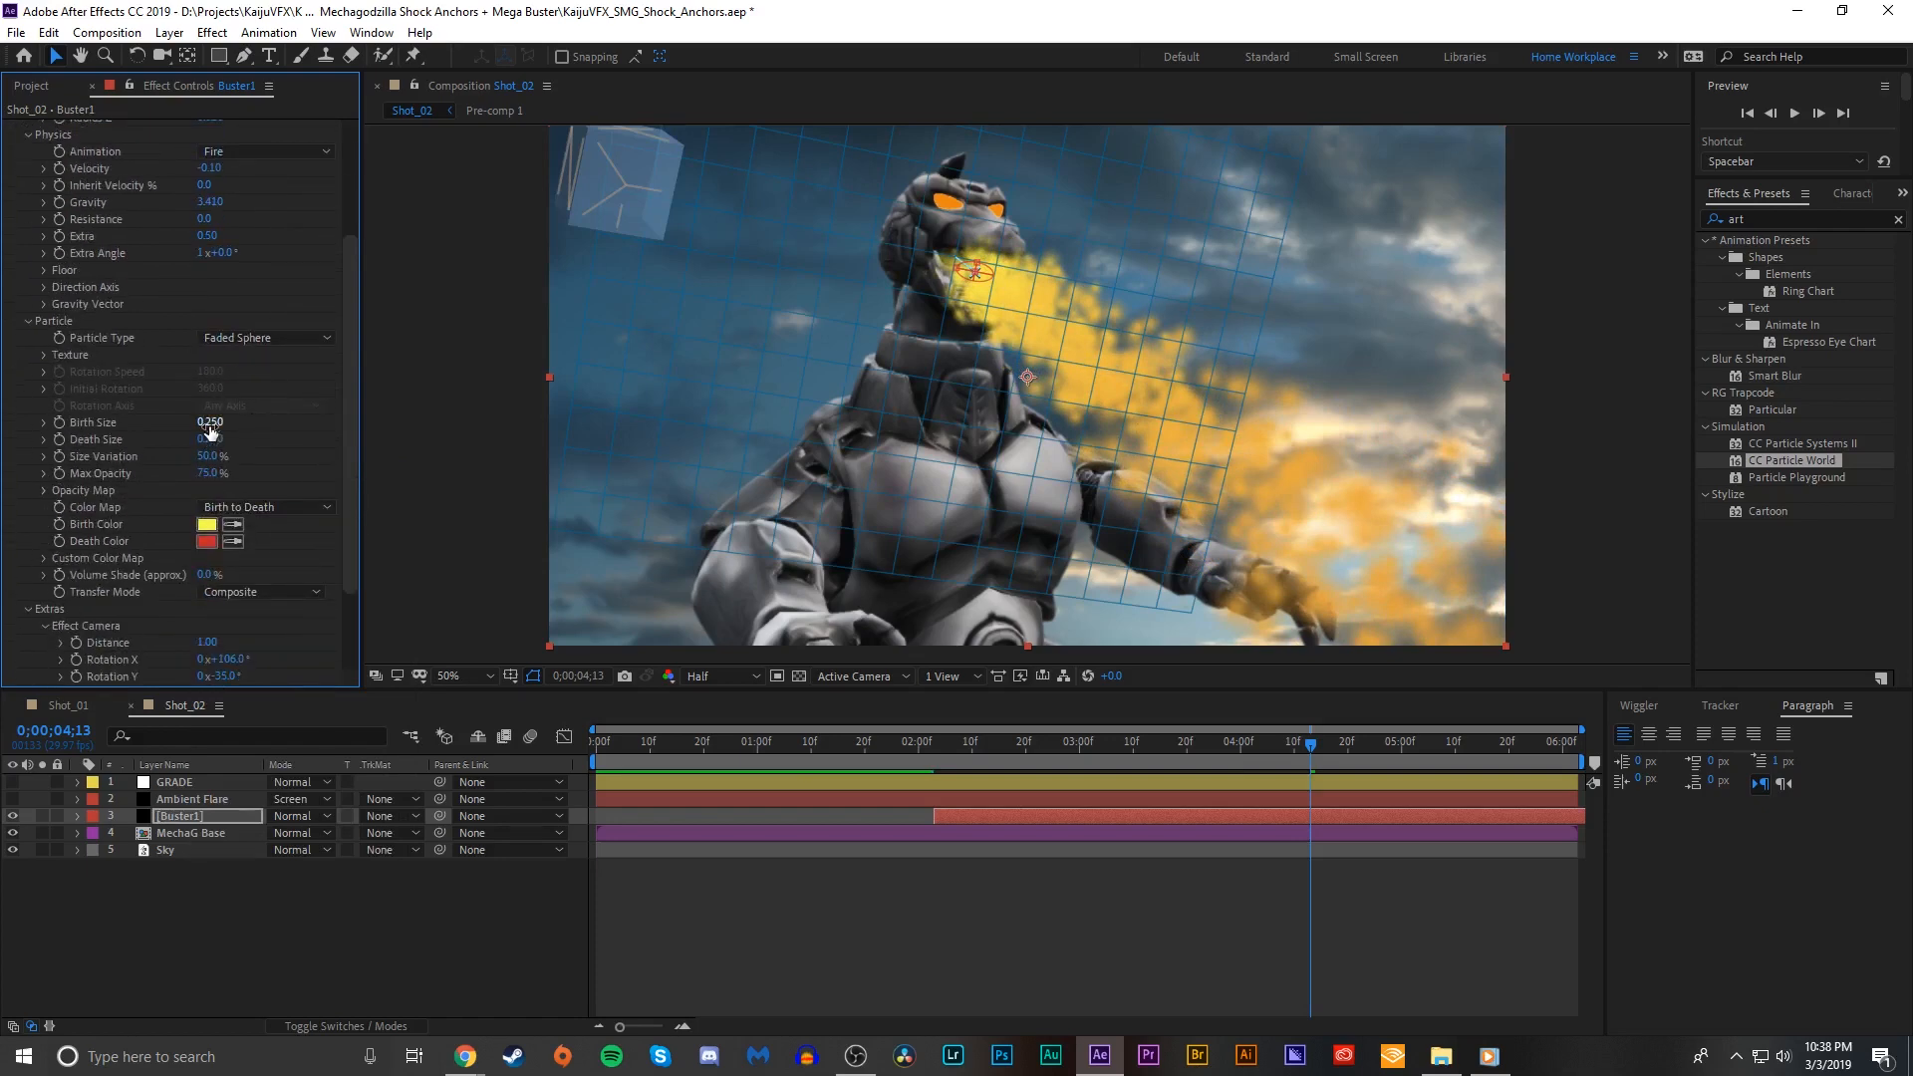
pyautogui.moveTo(210, 423); pyautogui.dragTo(185, 420)
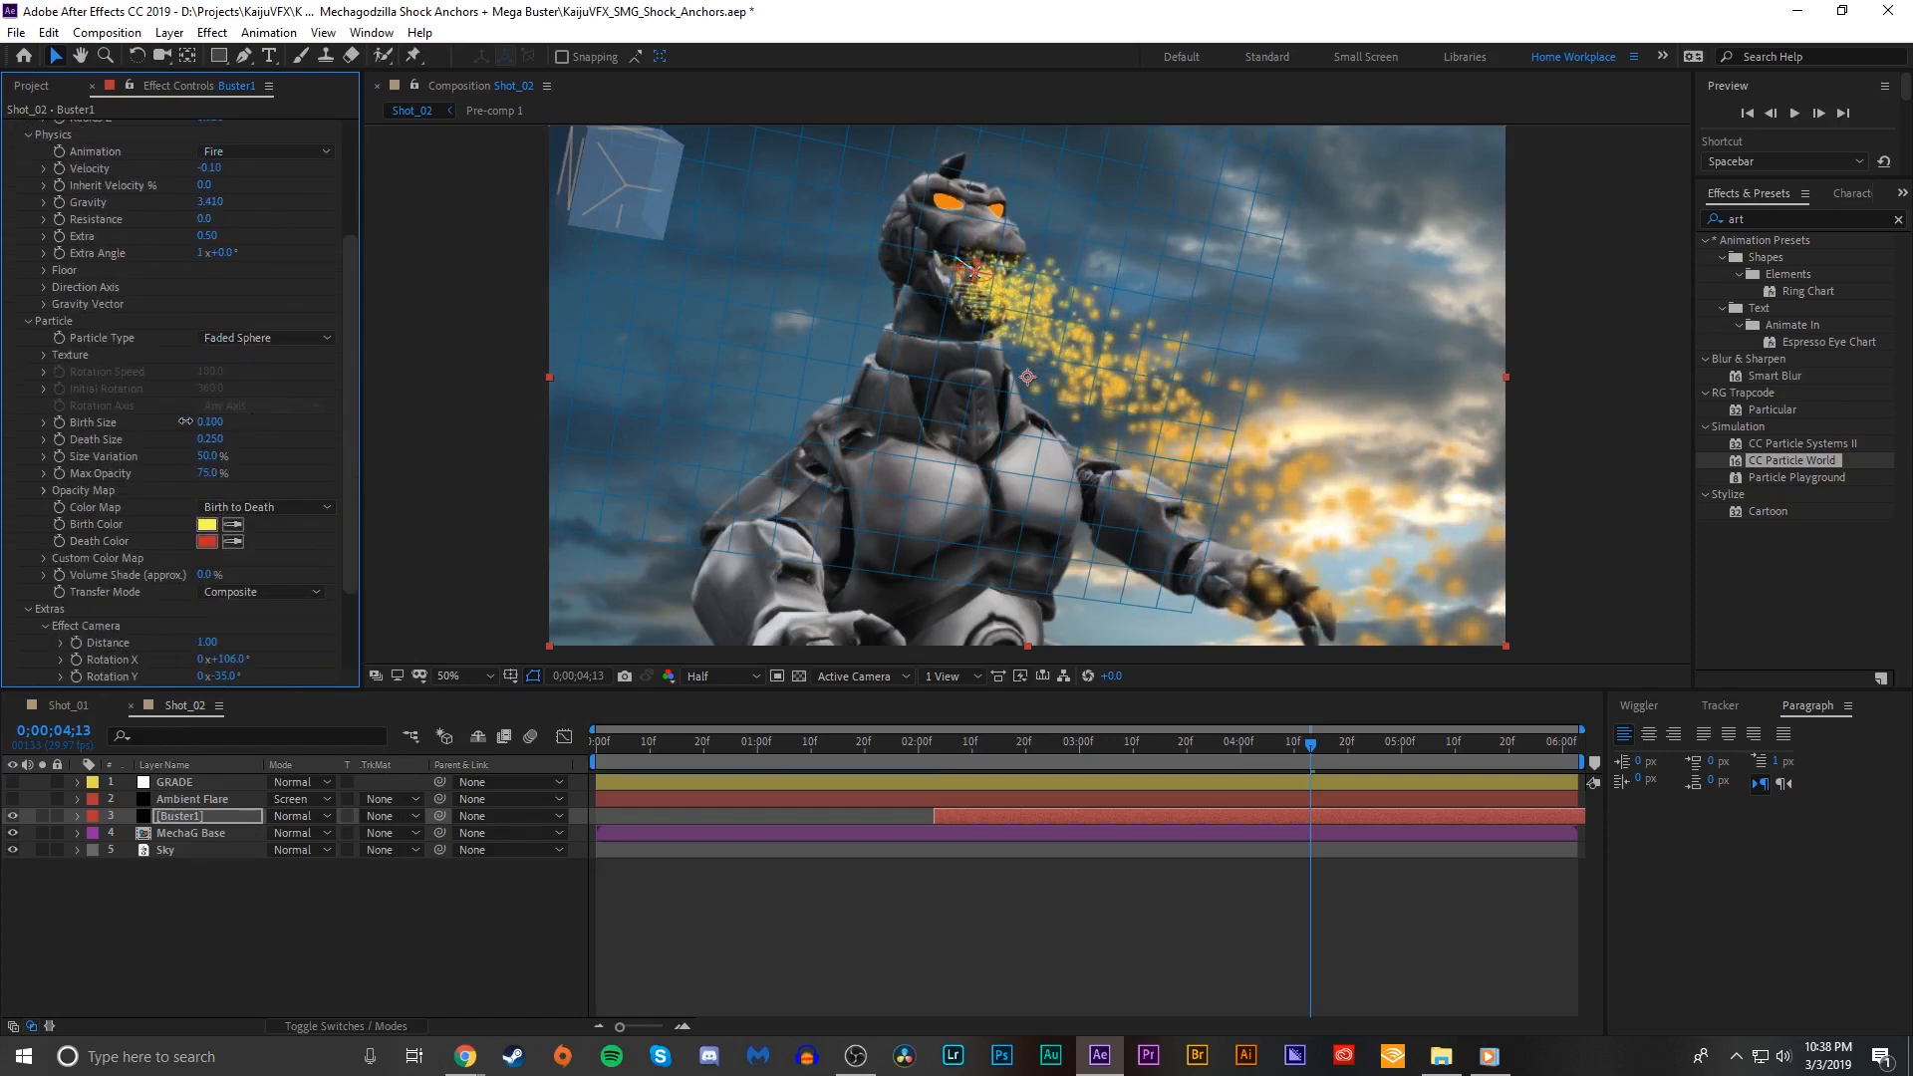
pyautogui.moveTo(186, 421); pyautogui.dragTo(227, 431)
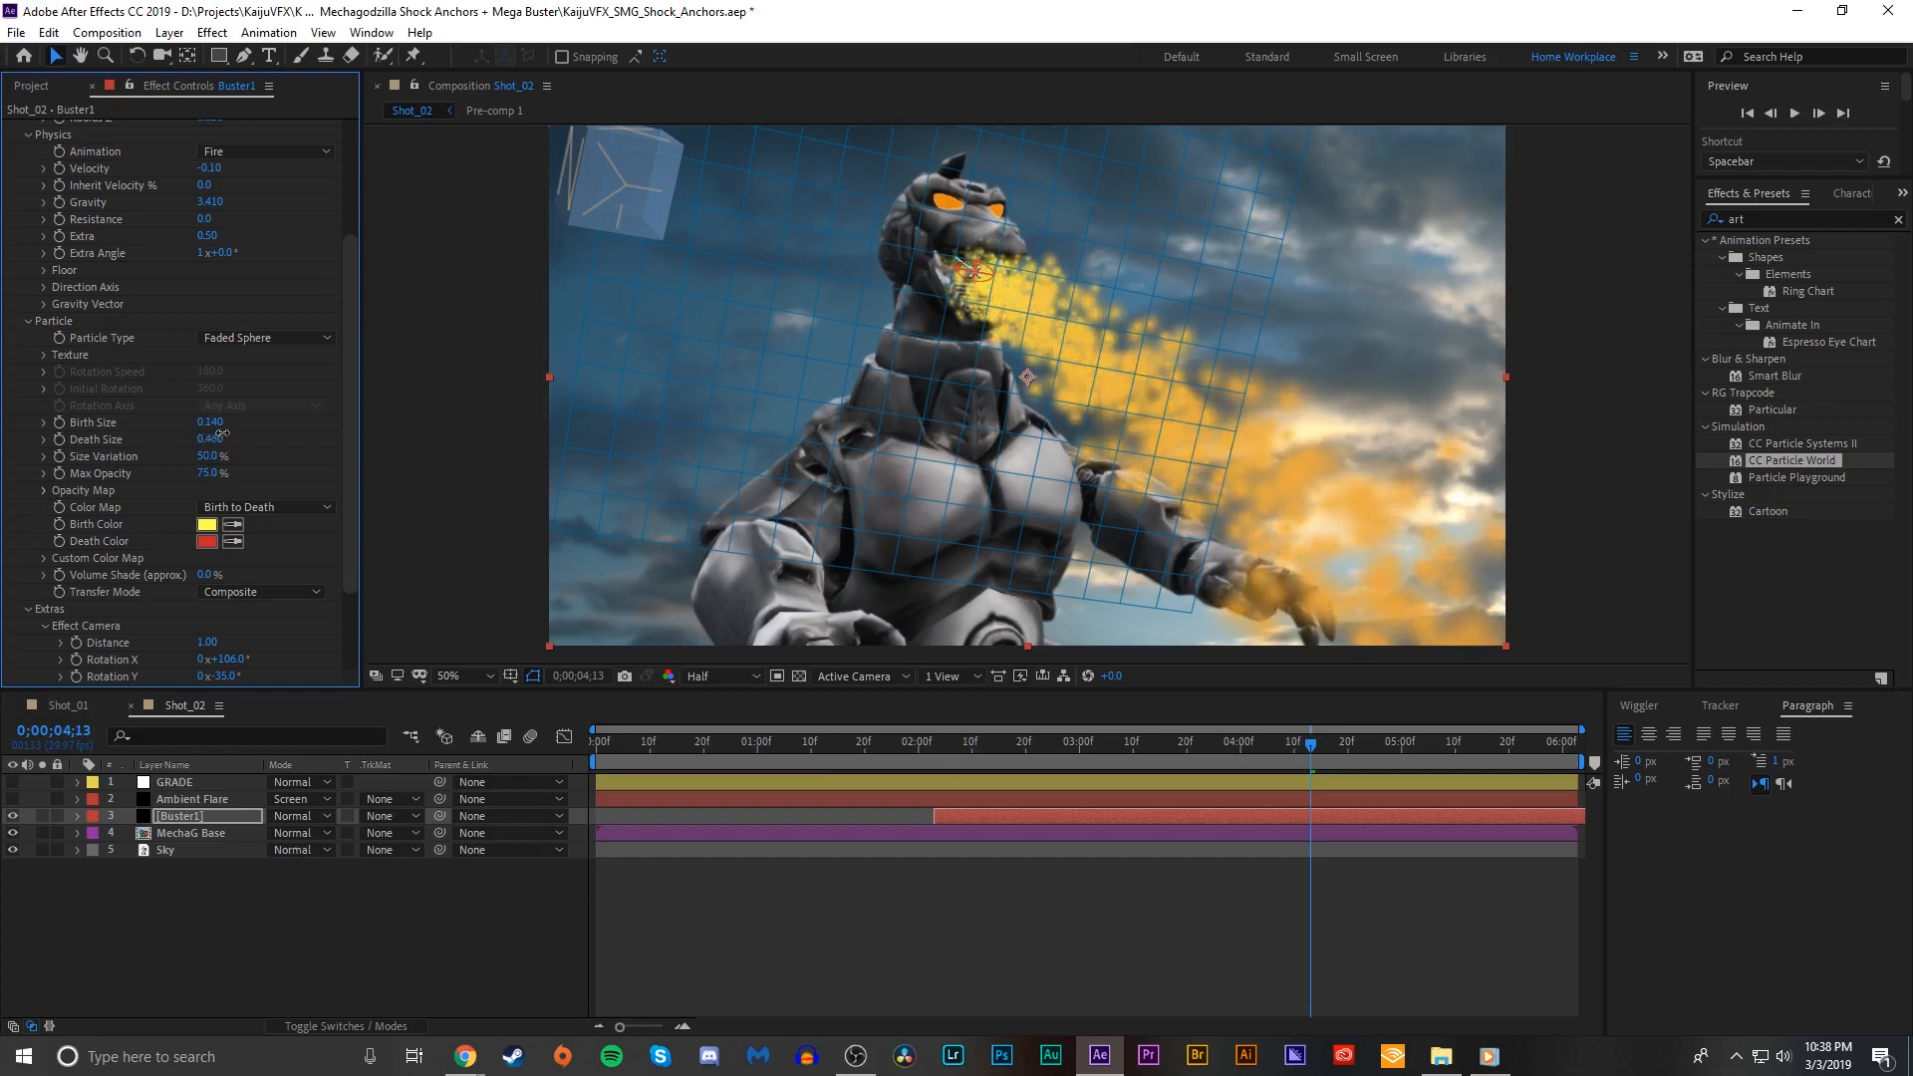
pyautogui.moveTo(239, 468); pyautogui.dragTo(348, 460)
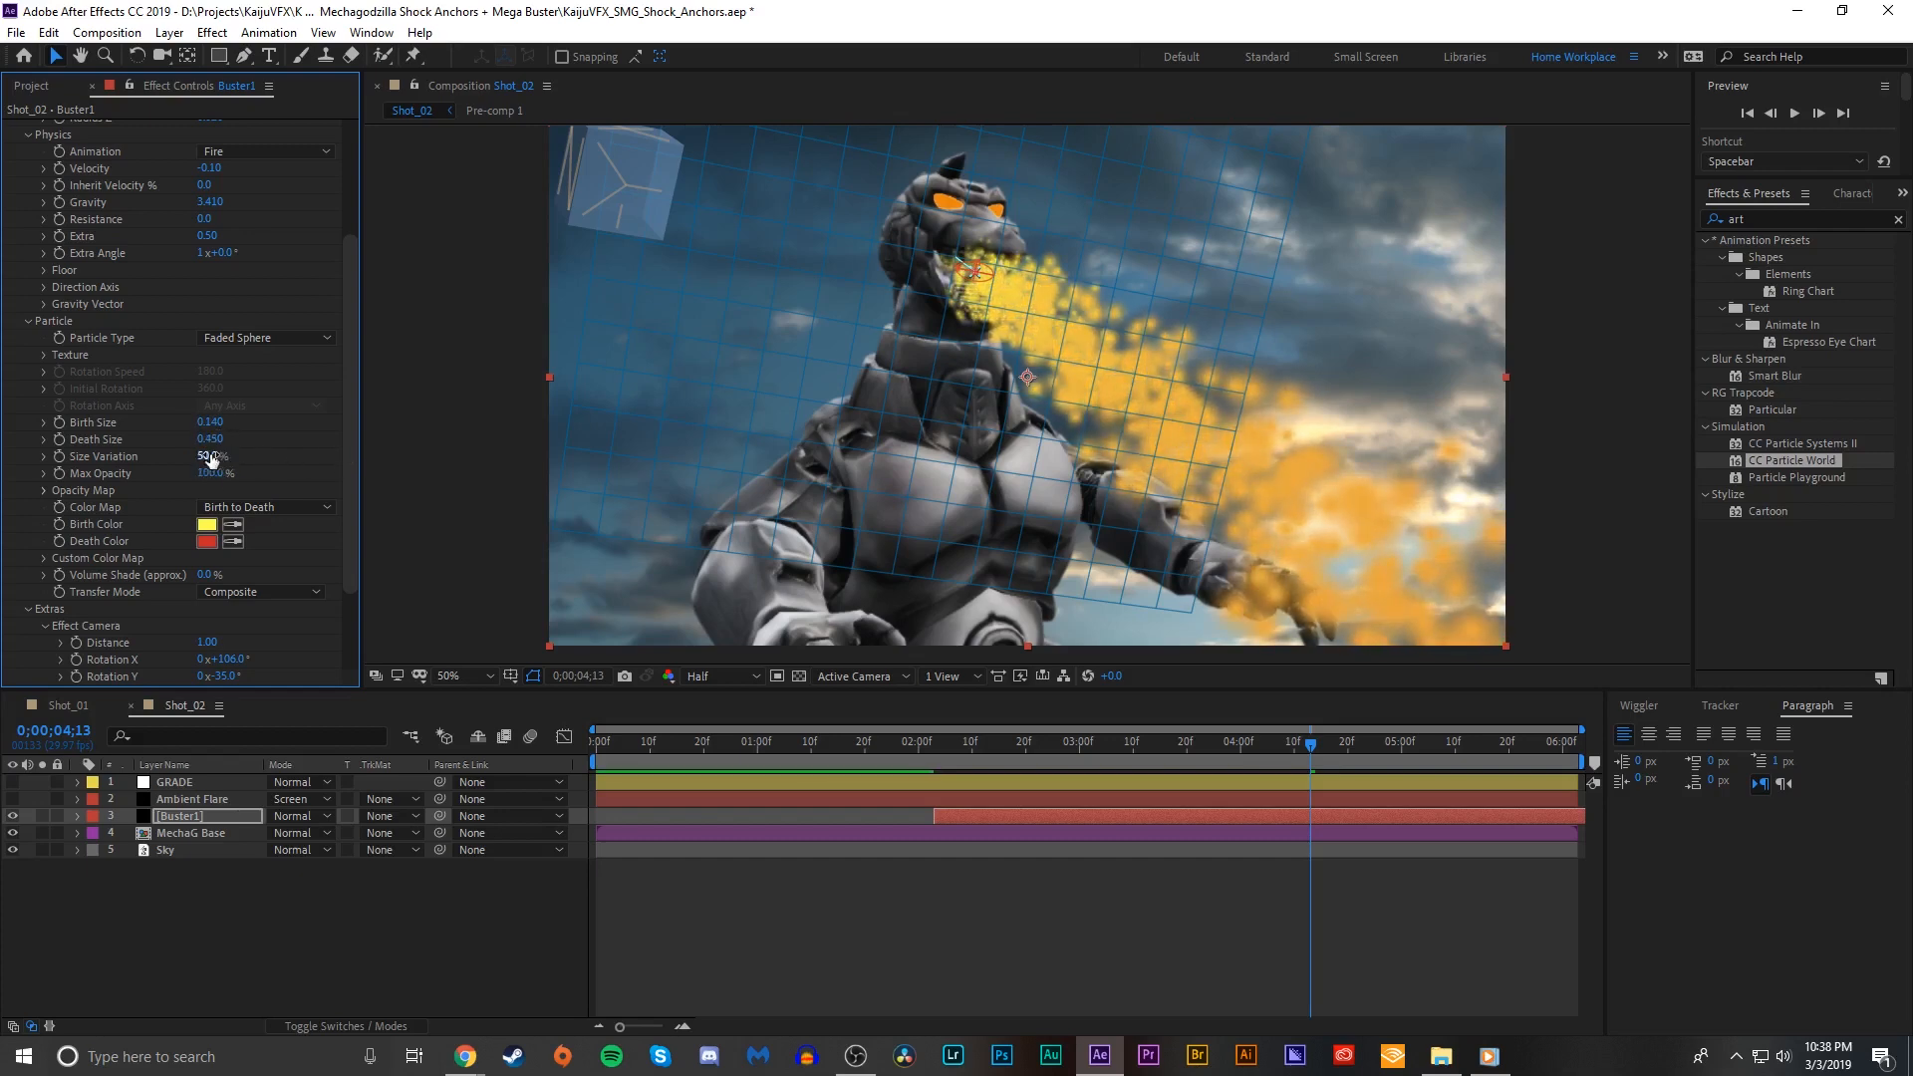
pyautogui.moveTo(219, 456); pyautogui.dragTo(426, 402)
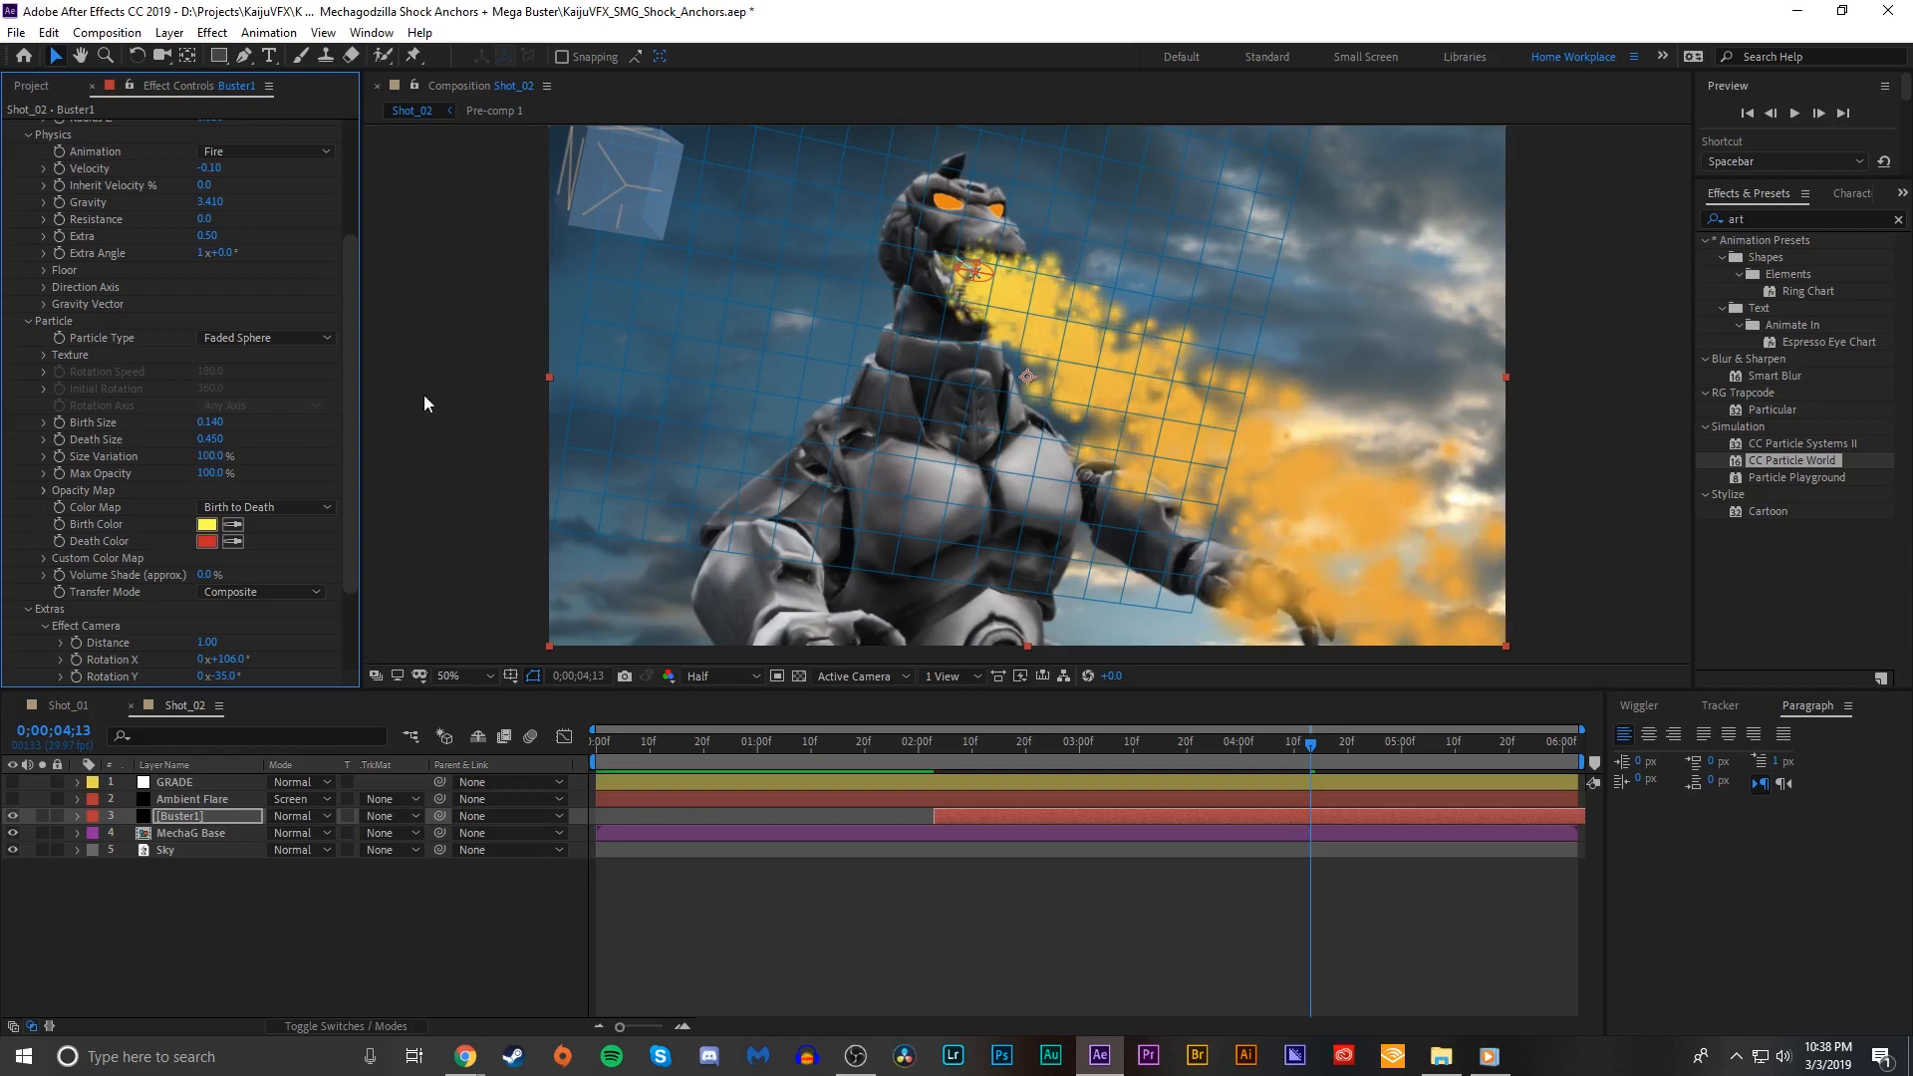
pyautogui.moveTo(205, 445); pyautogui.dragTo(184, 444)
# Step: Switch the particle Color Map to Custom and set Color At Birth to red FF4141
pyautogui.click(264, 507)
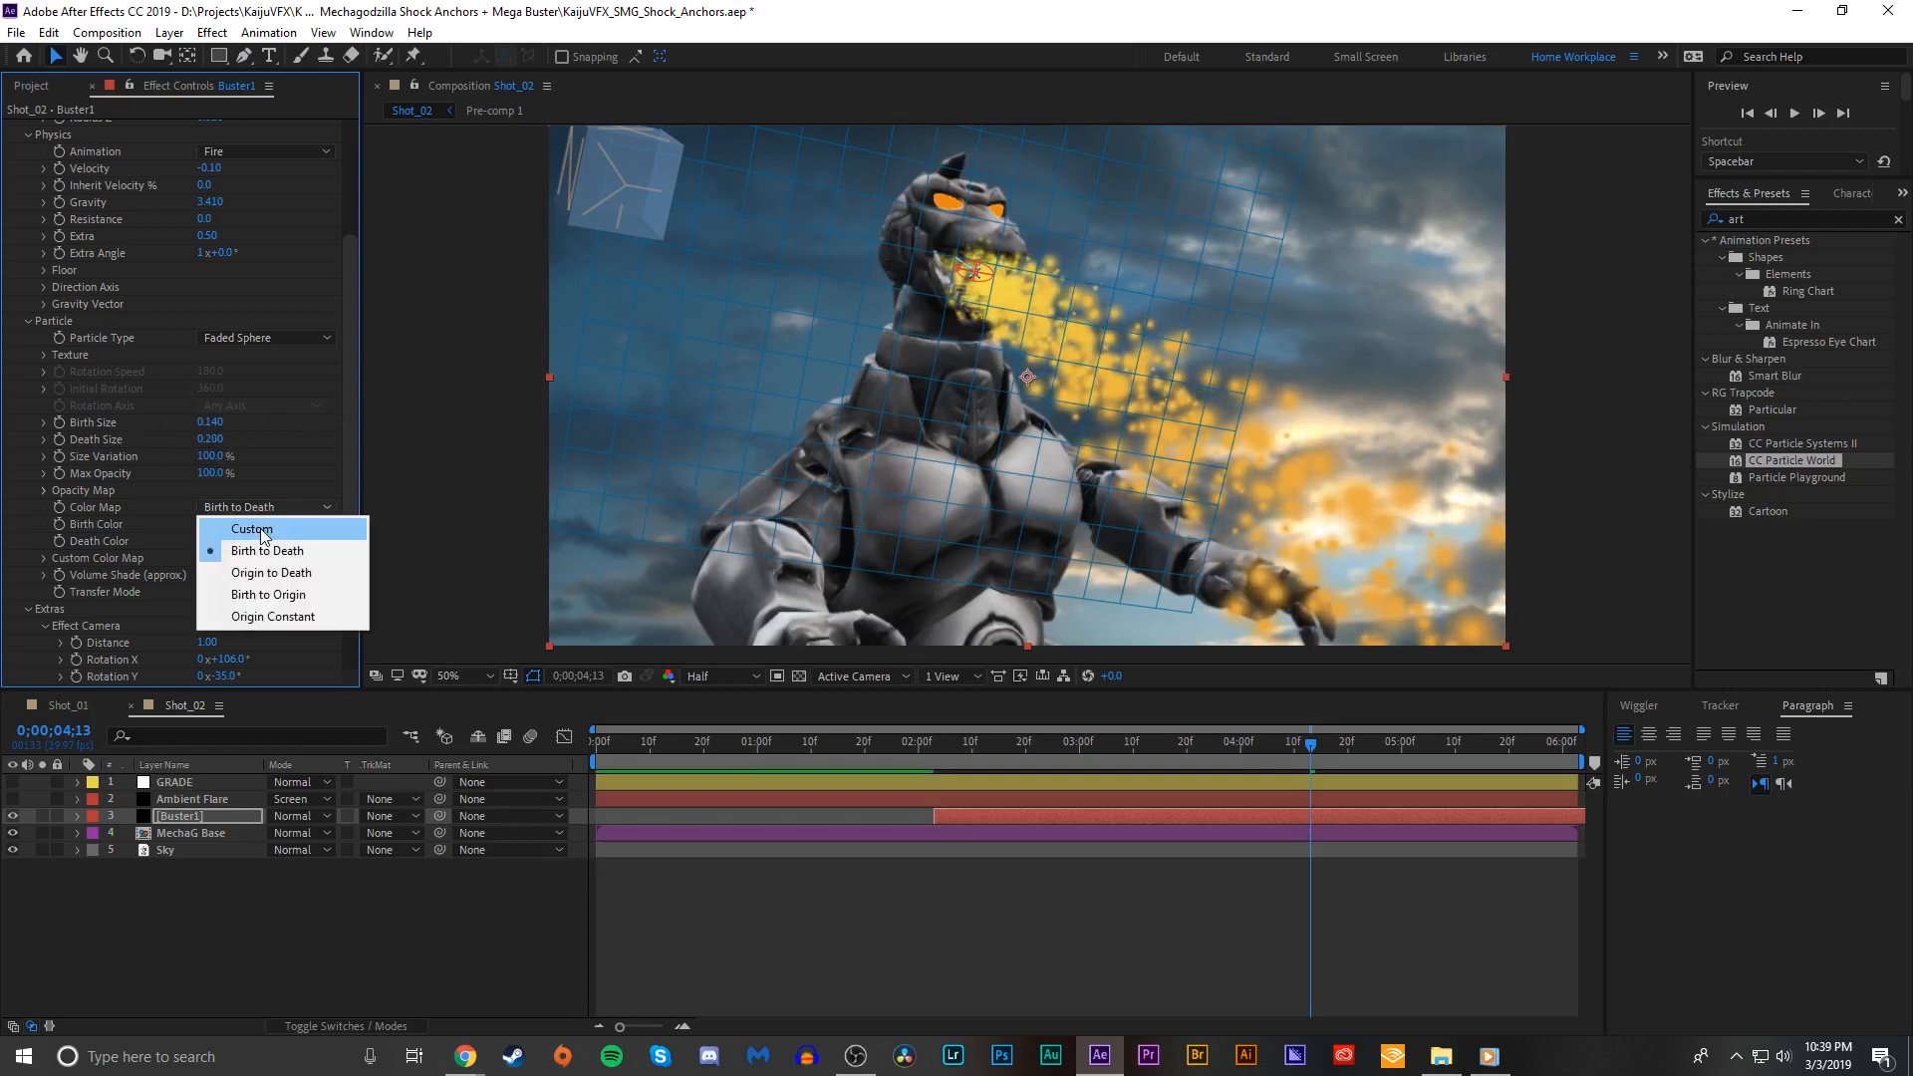
pyautogui.click(259, 524)
pyautogui.click(42, 558)
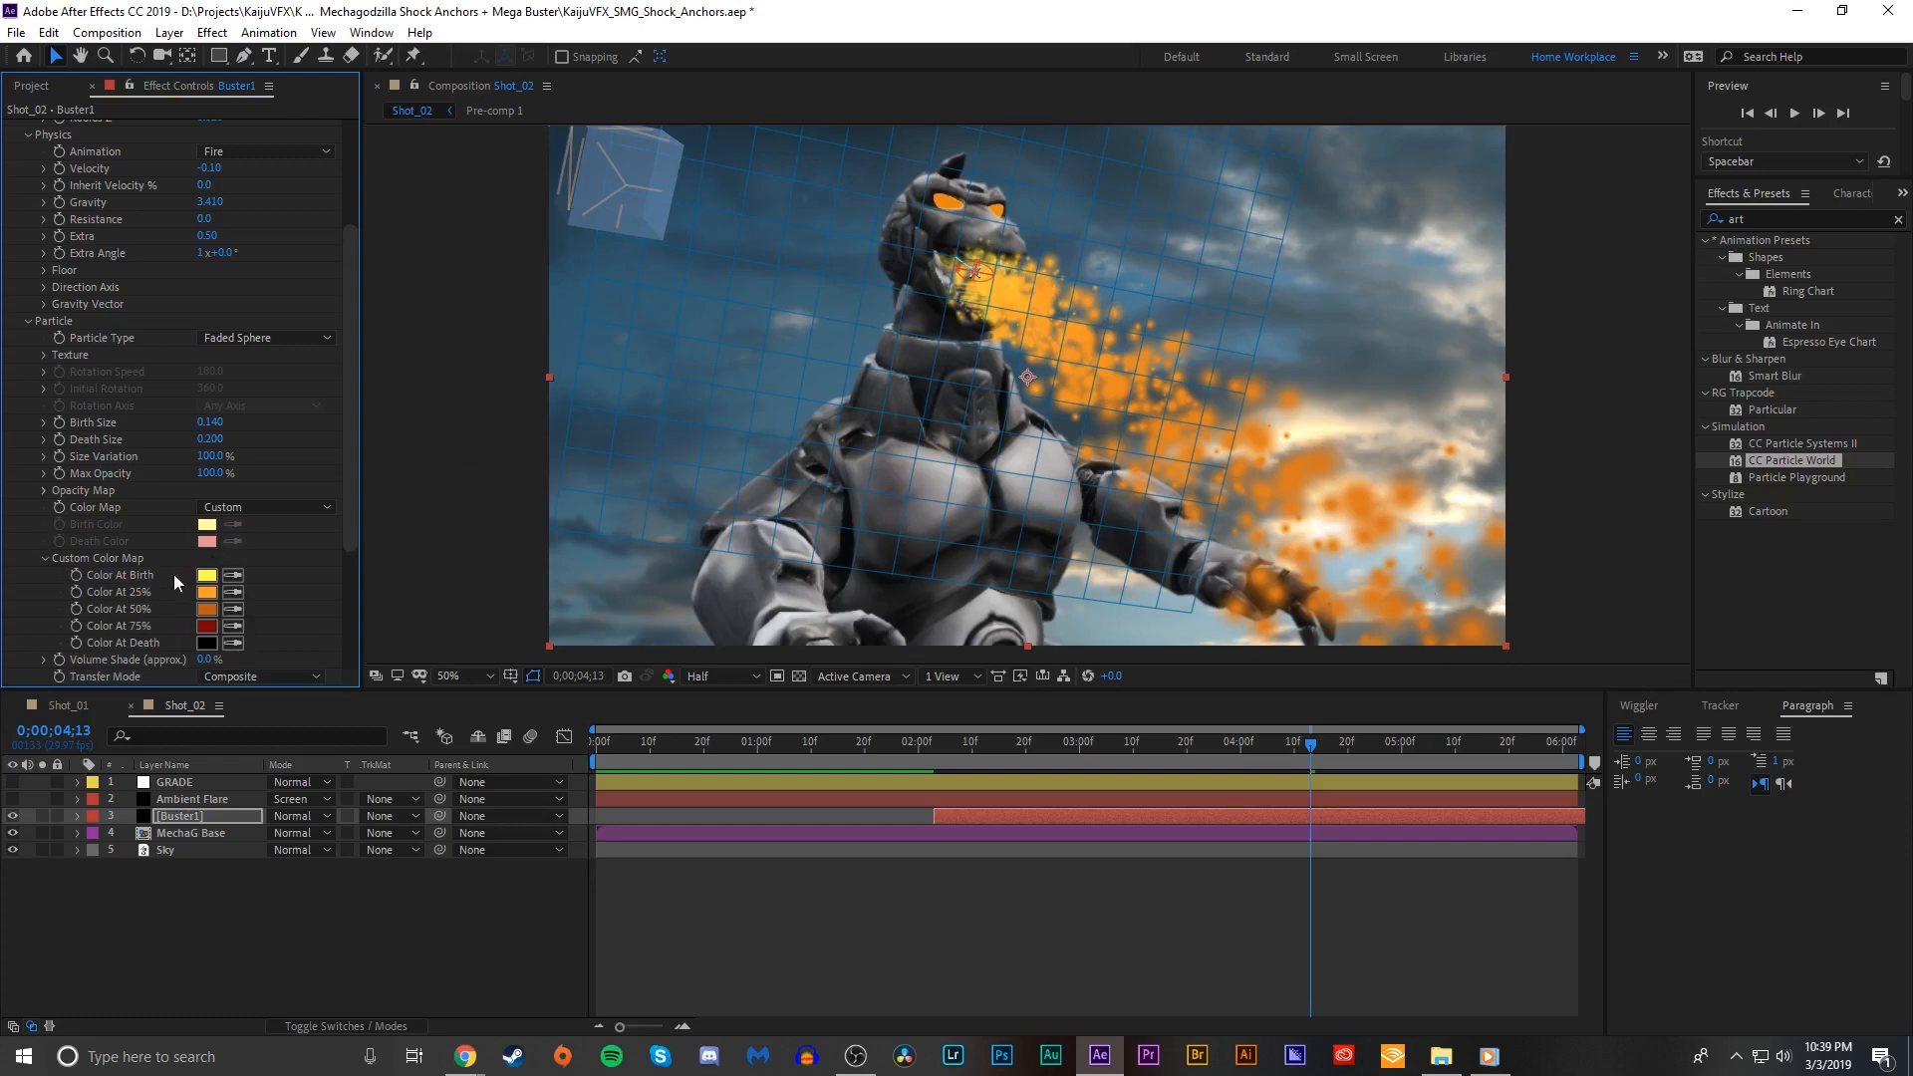
pyautogui.scroll(-1, 179, 568)
pyautogui.click(202, 534)
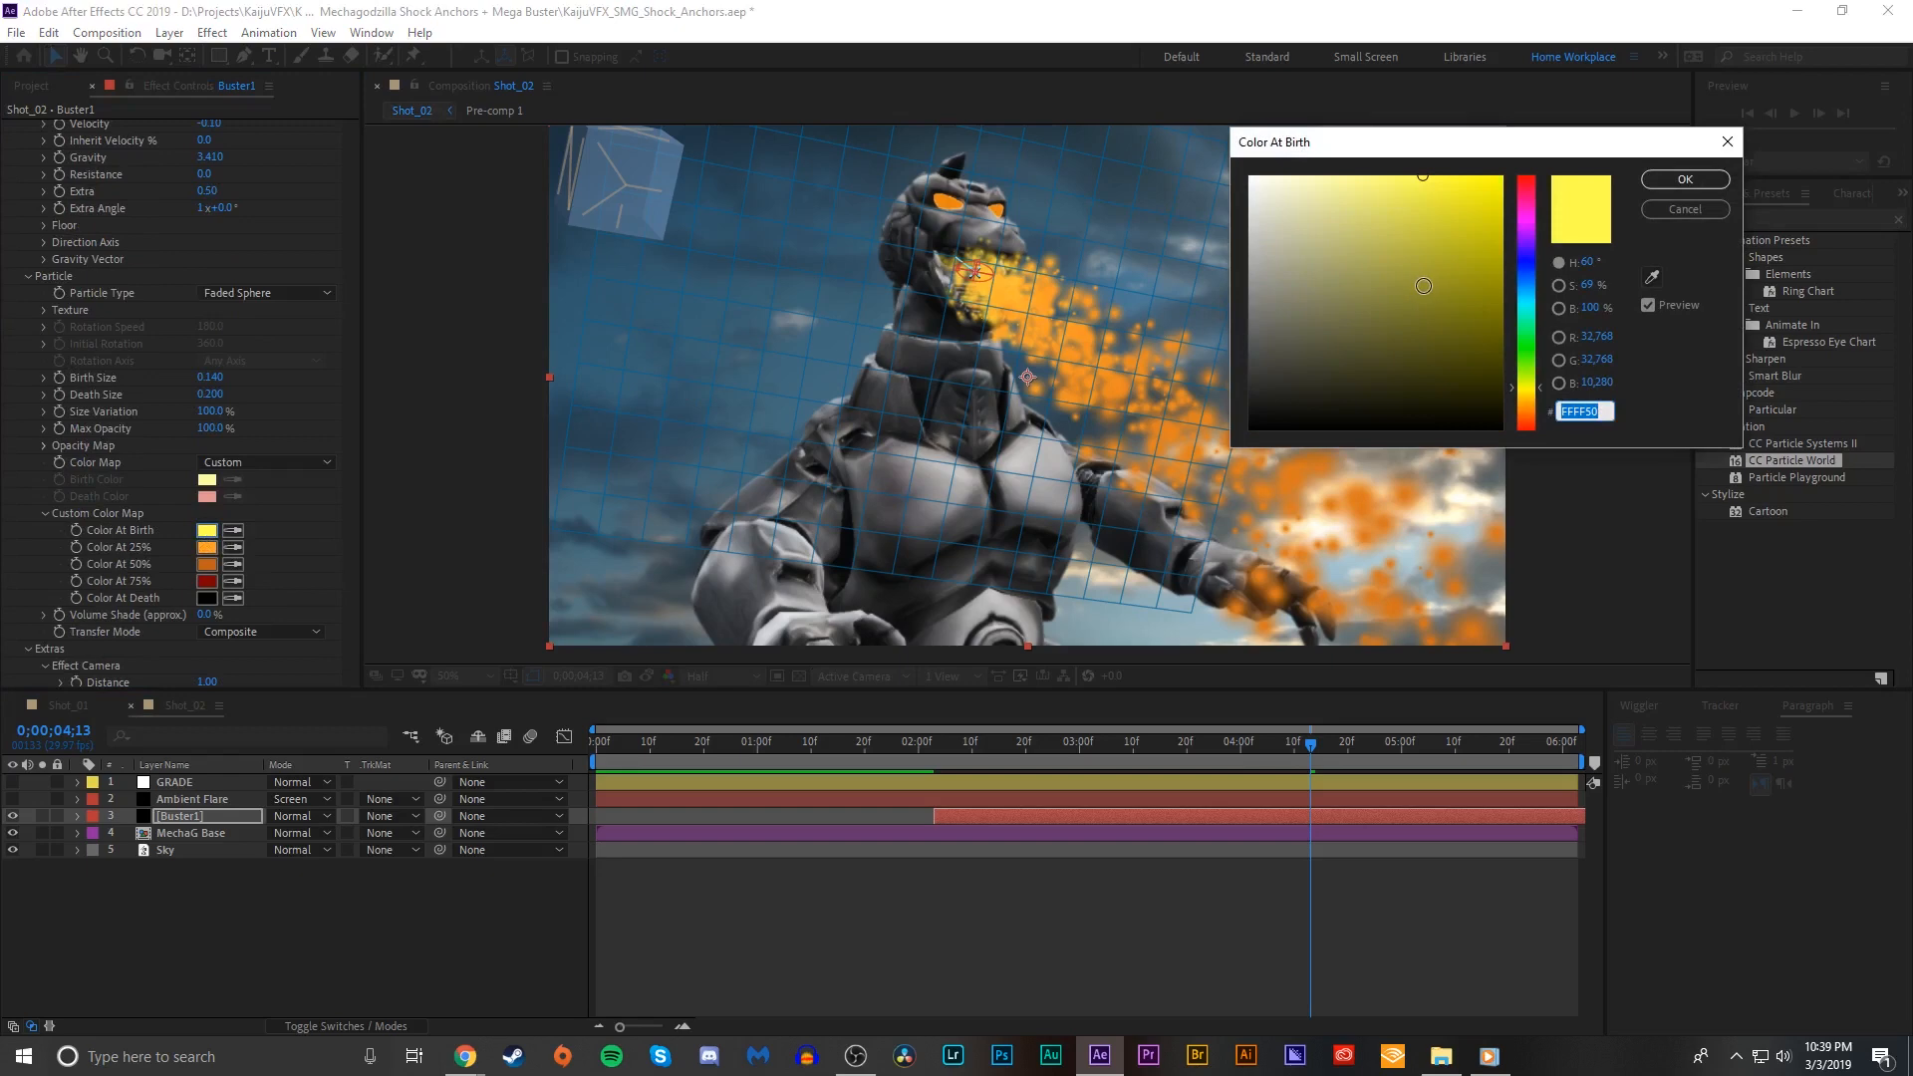
pyautogui.moveTo(1525, 242); pyautogui.dragTo(1524, 175)
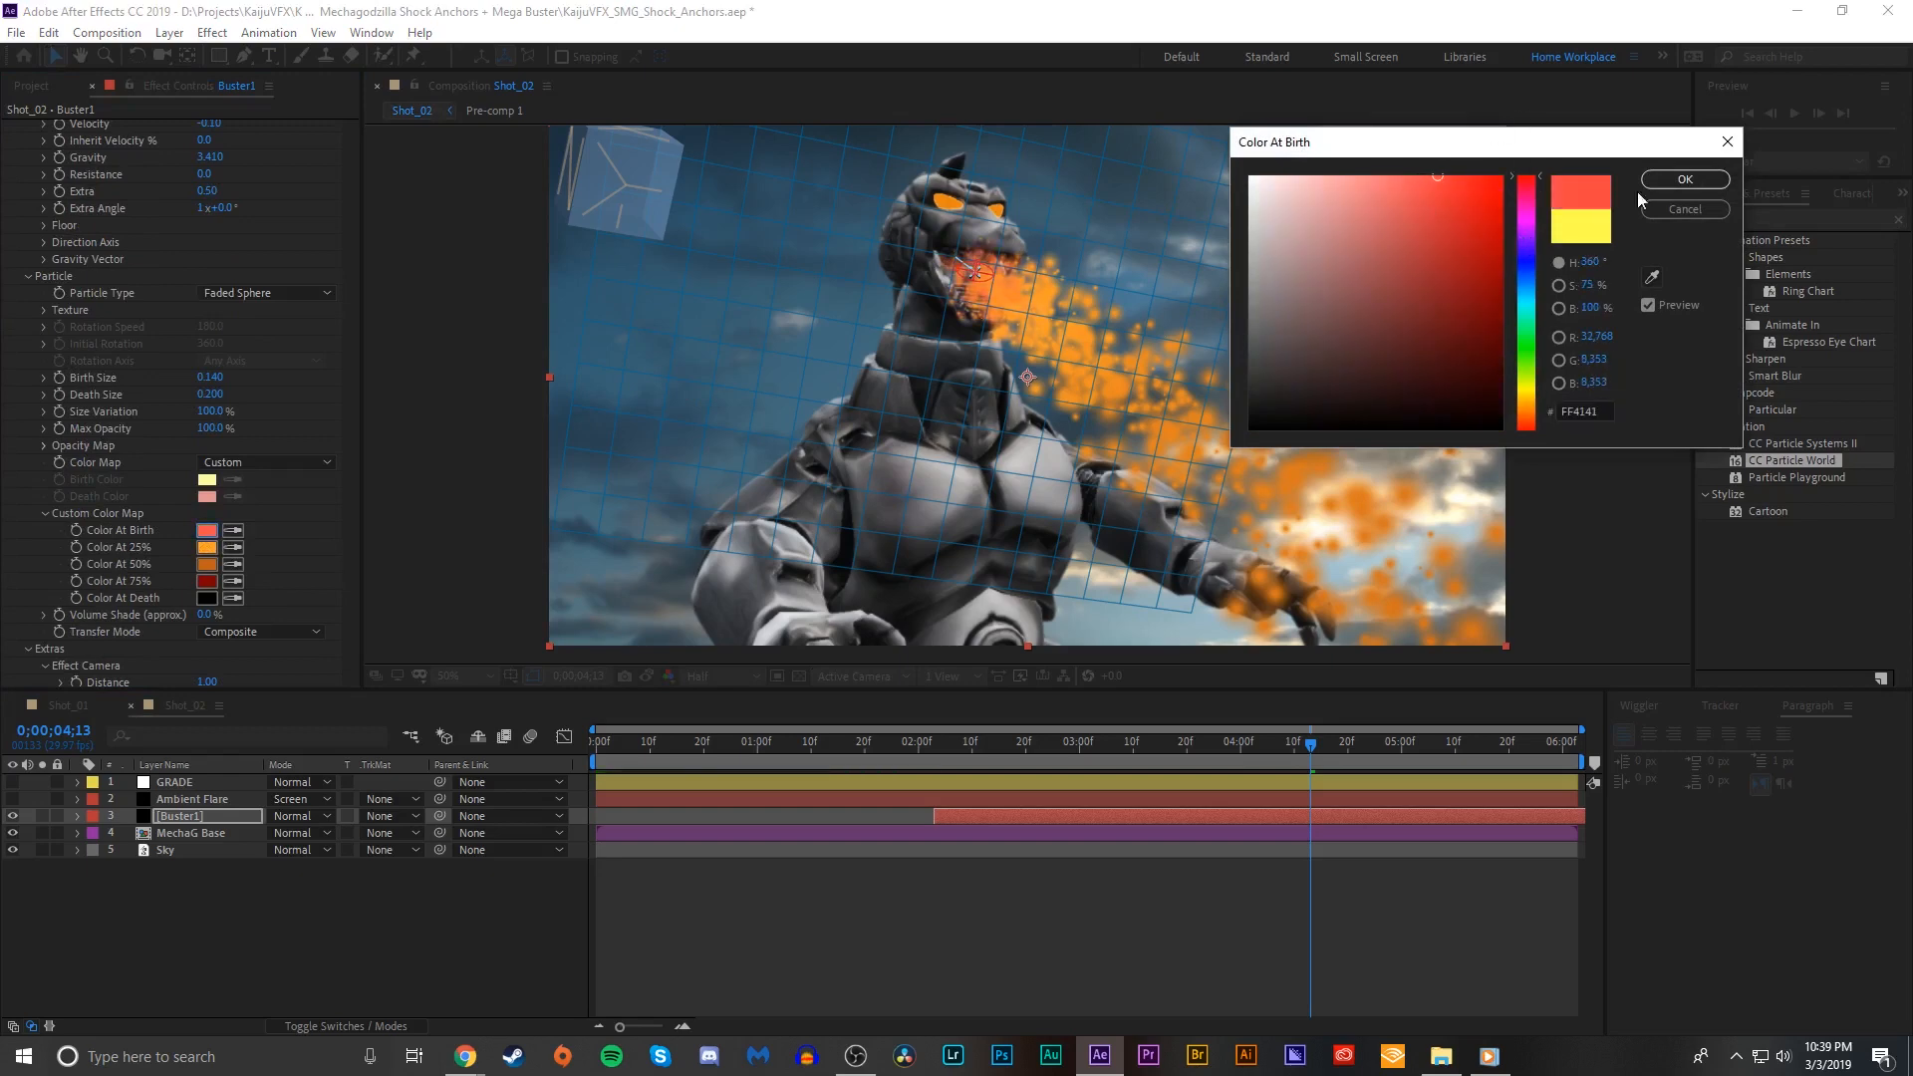
pyautogui.click(1684, 179)
# Step: Set Color At 25% to light blue 28CAFF and Color At 50% to yellow FFE554
pyautogui.click(206, 547)
pyautogui.click(1527, 261)
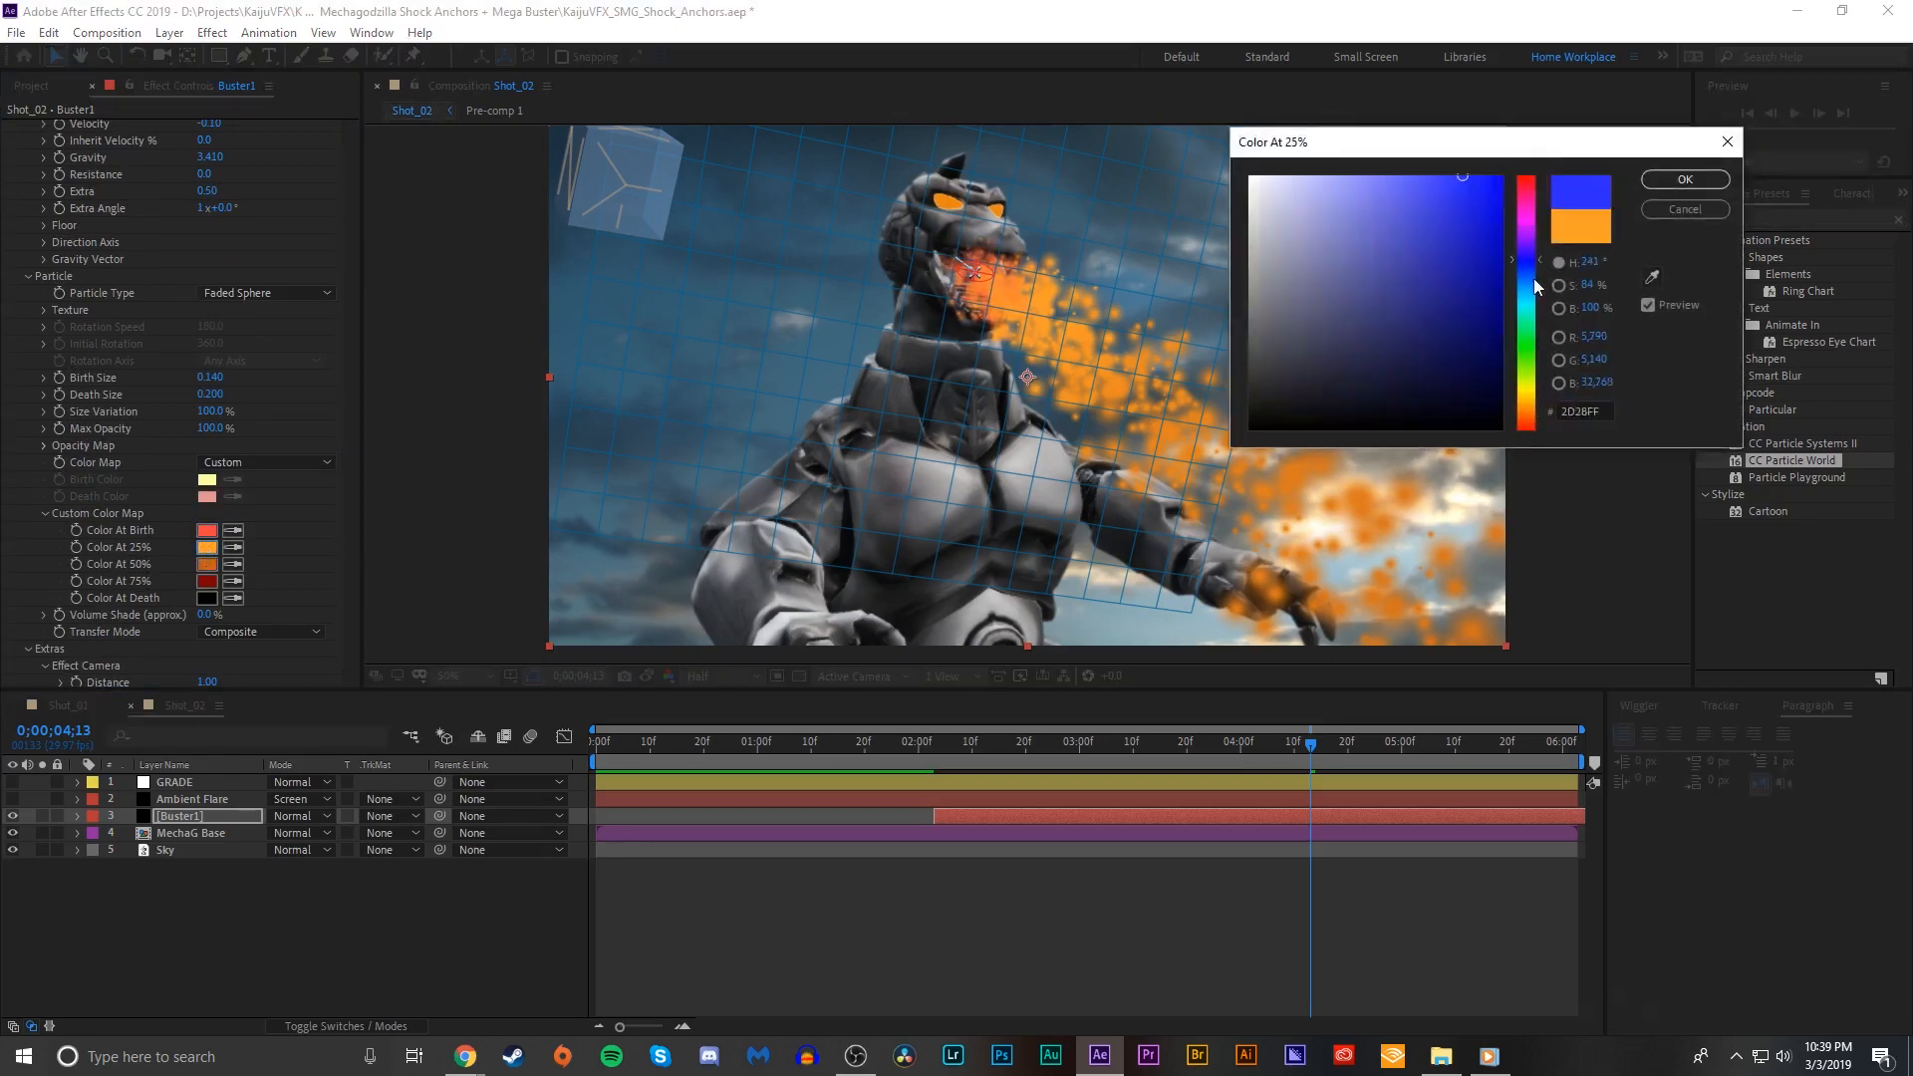
pyautogui.moveTo(1533, 278)
pyautogui.mouseDown()
pyautogui.moveTo(1546, 398)
pyautogui.moveTo(1542, 292)
pyautogui.mouseUp()
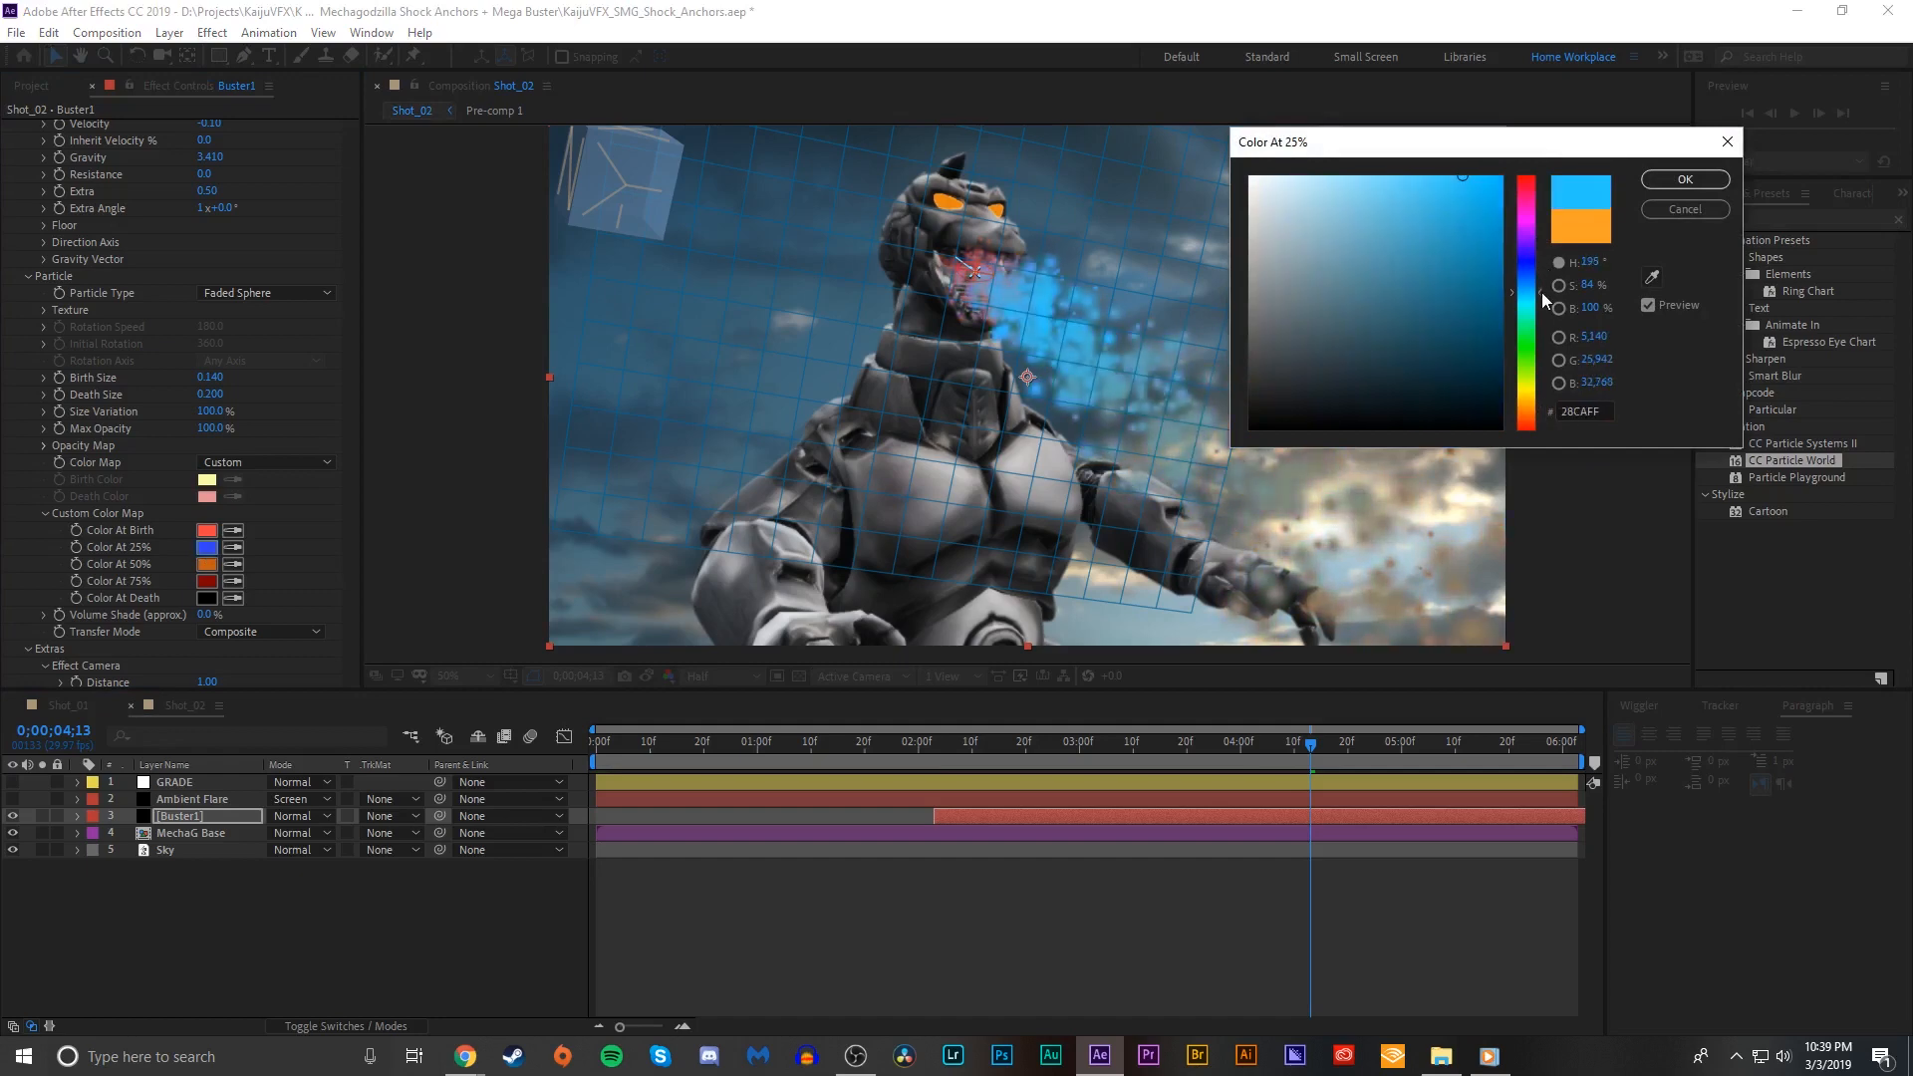
pyautogui.click(1684, 179)
pyautogui.click(206, 564)
pyautogui.moveTo(1530, 410); pyautogui.dragTo(1522, 394)
pyautogui.moveTo(1463, 221); pyautogui.dragTo(1419, 156)
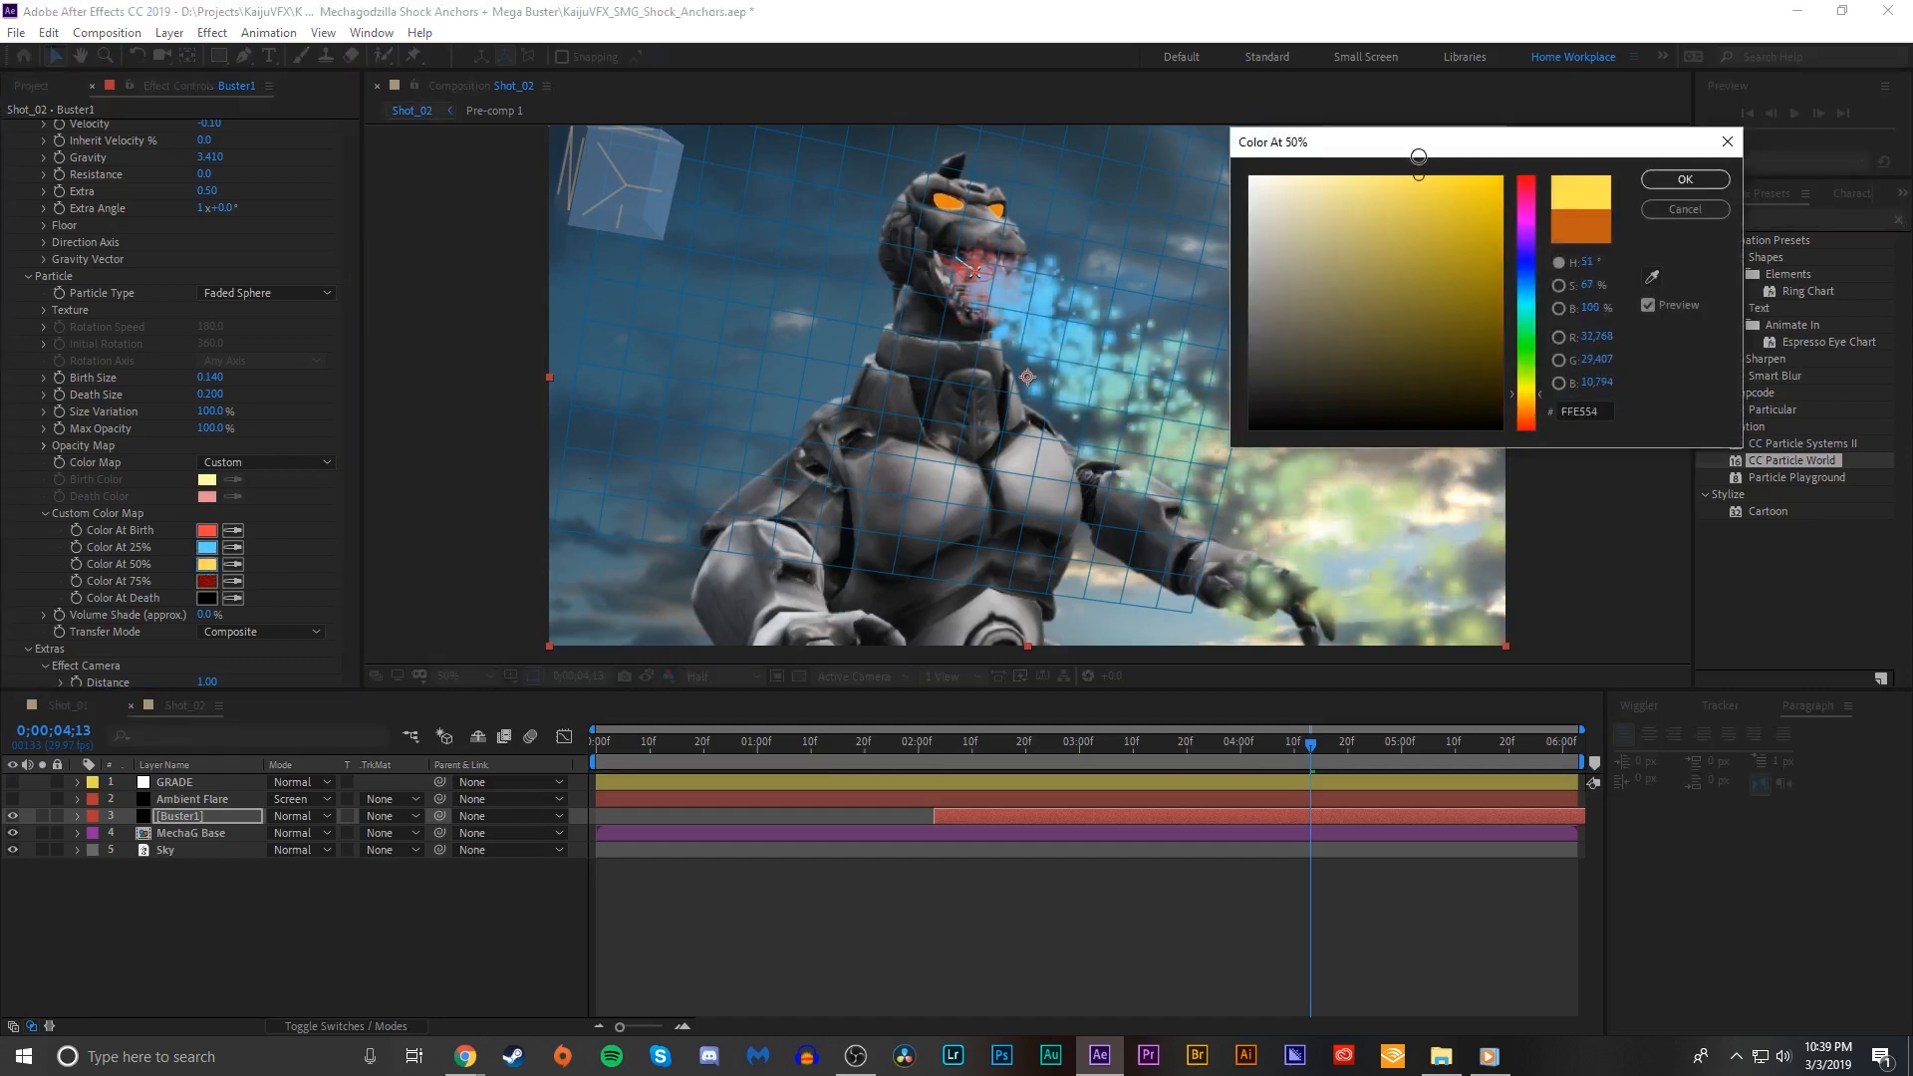
pyautogui.click(1684, 179)
# Step: Shorten the particles' Longevity so the beam's colors cycle closer to the mouth
pyautogui.scroll(5, 117, 212)
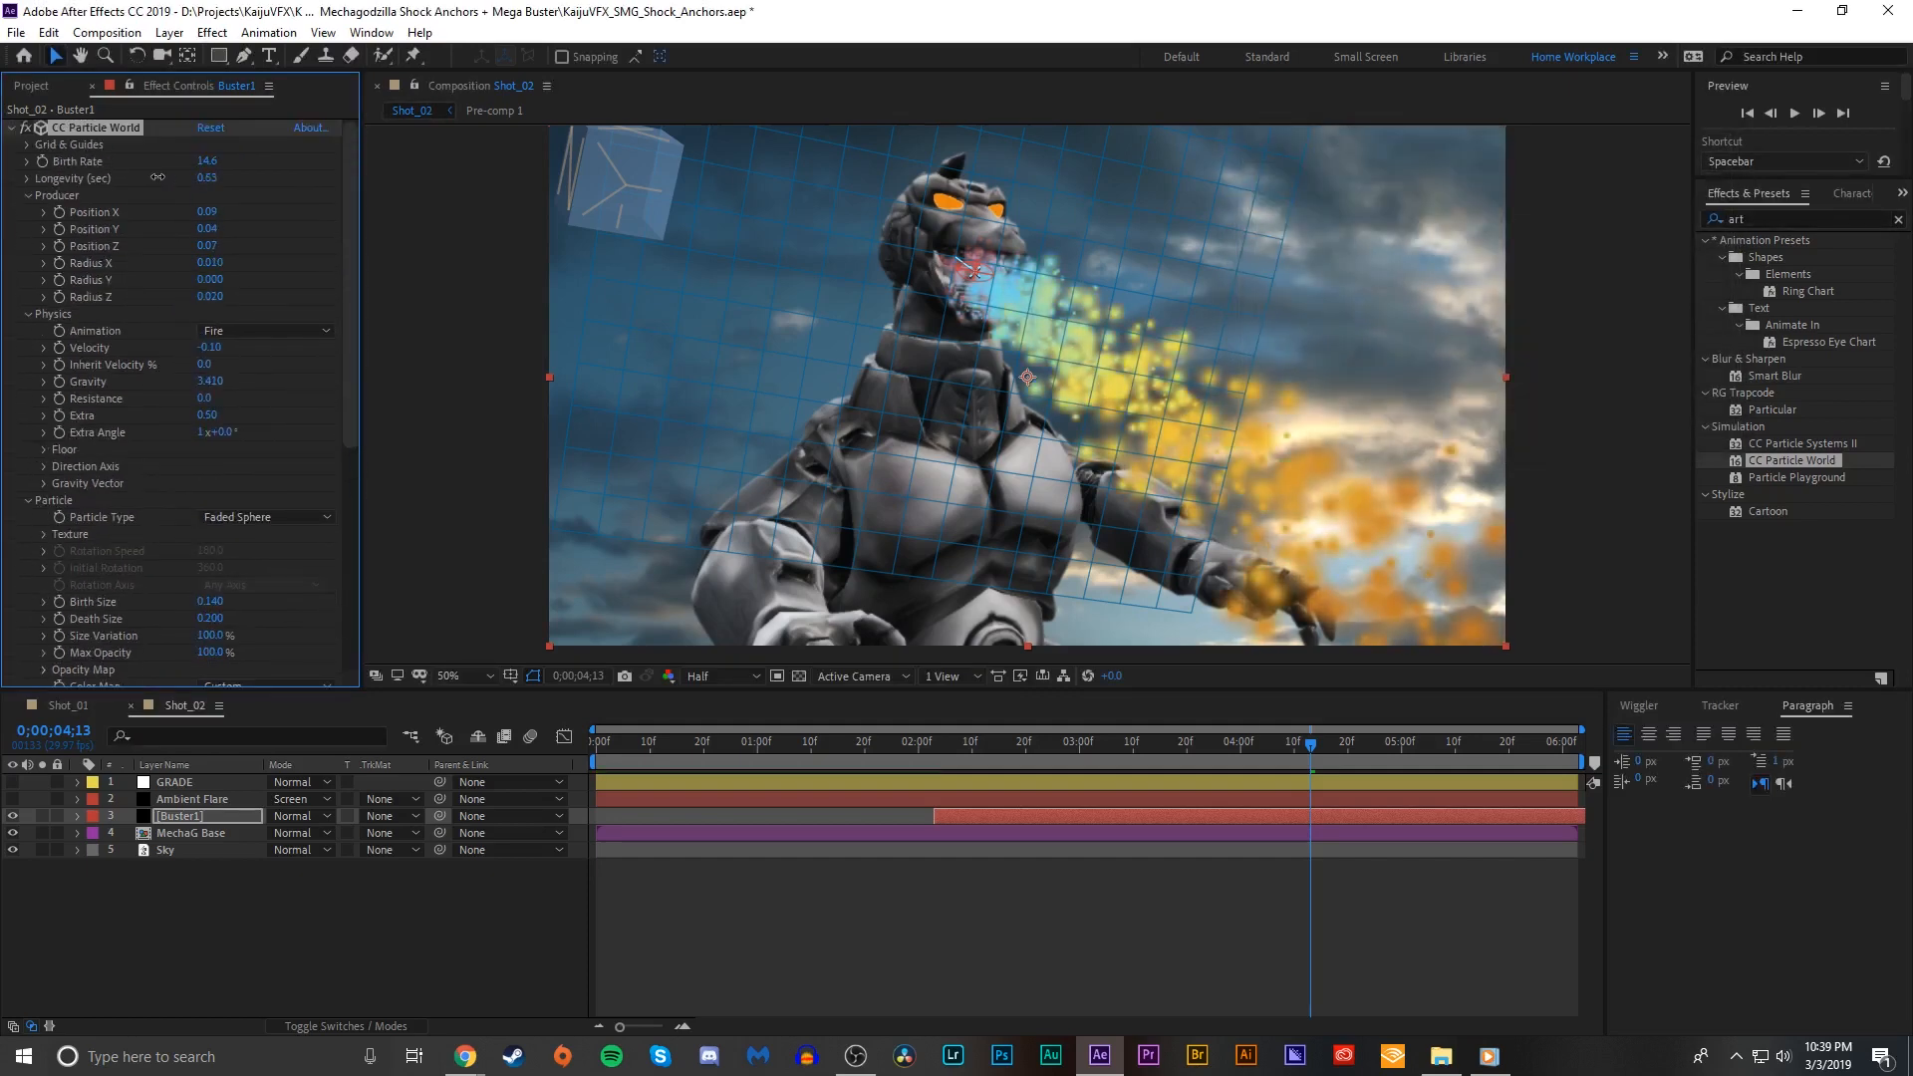
pyautogui.moveTo(150, 177); pyautogui.dragTo(150, 169)
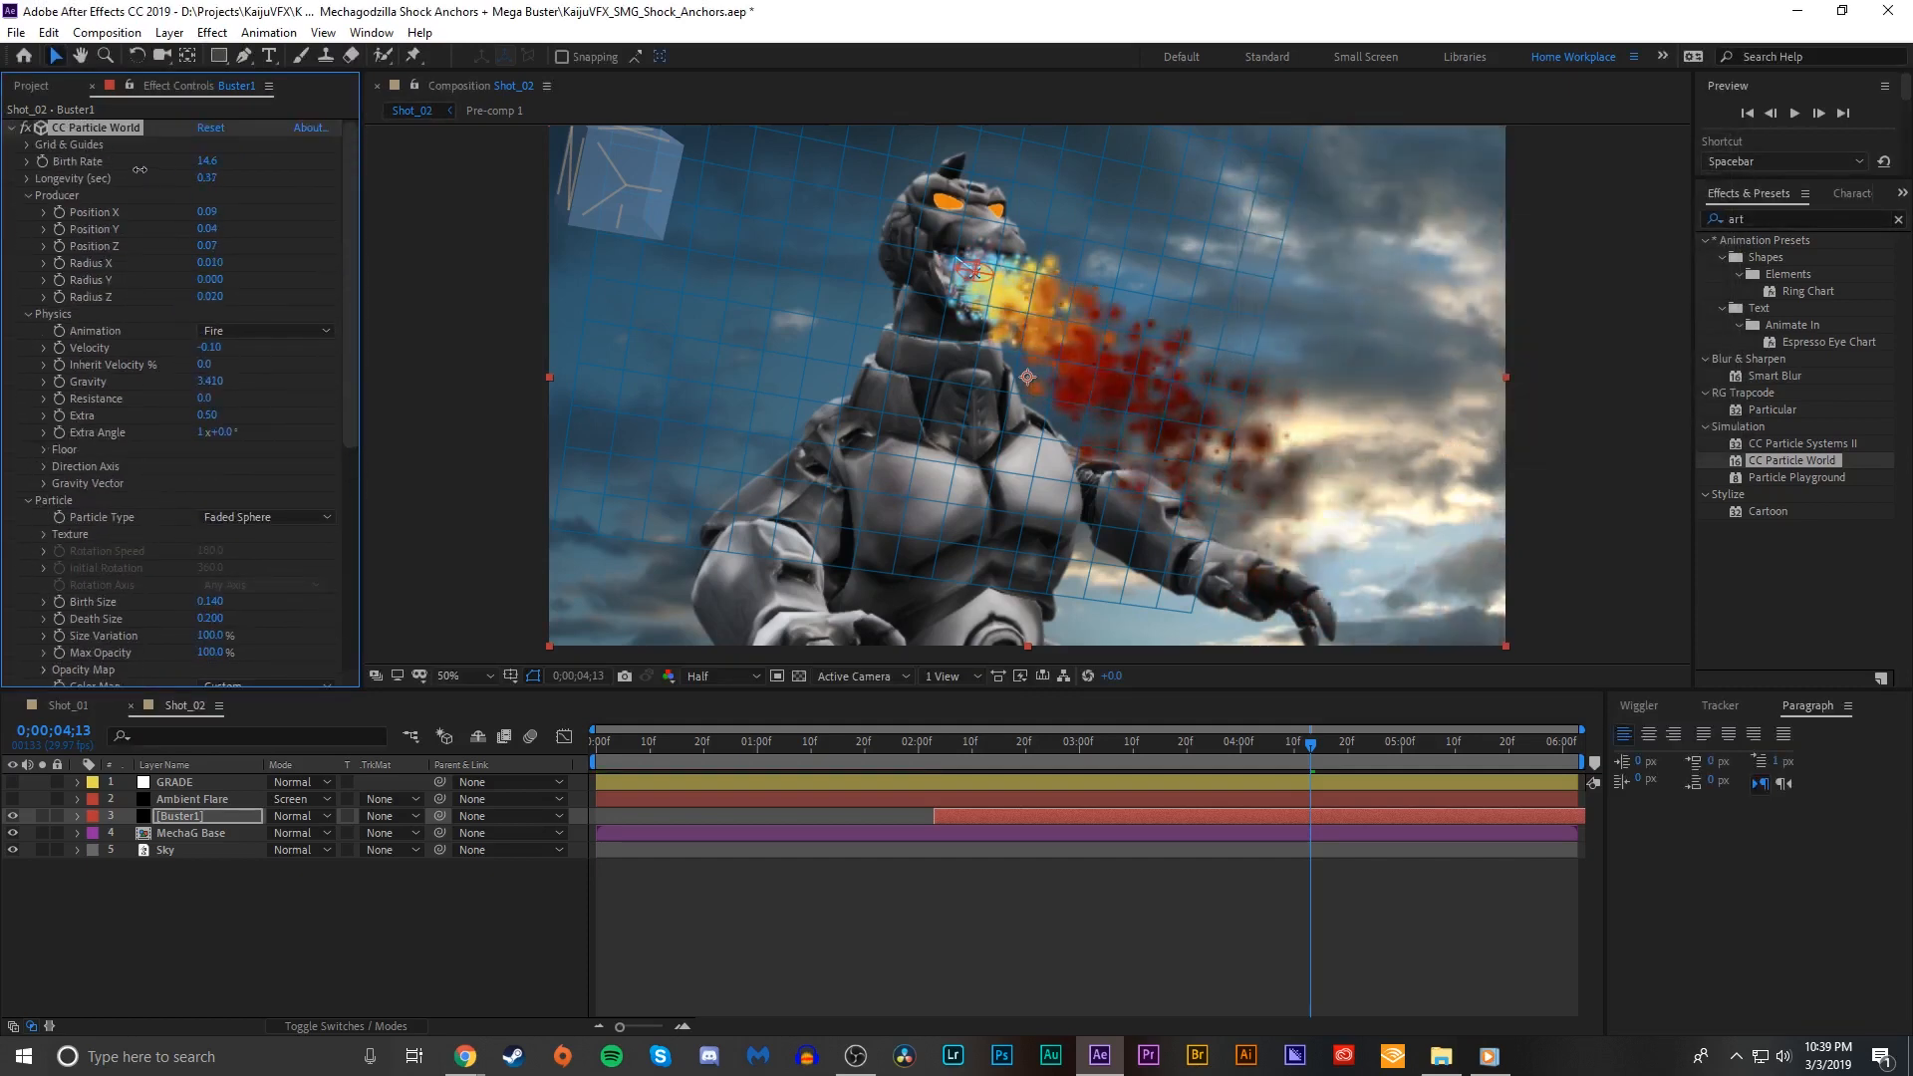
# Step: Set Color At 75% to light green 60FF60 and Color At Death to red in the custom color map
pyautogui.scroll(-5, 135, 263)
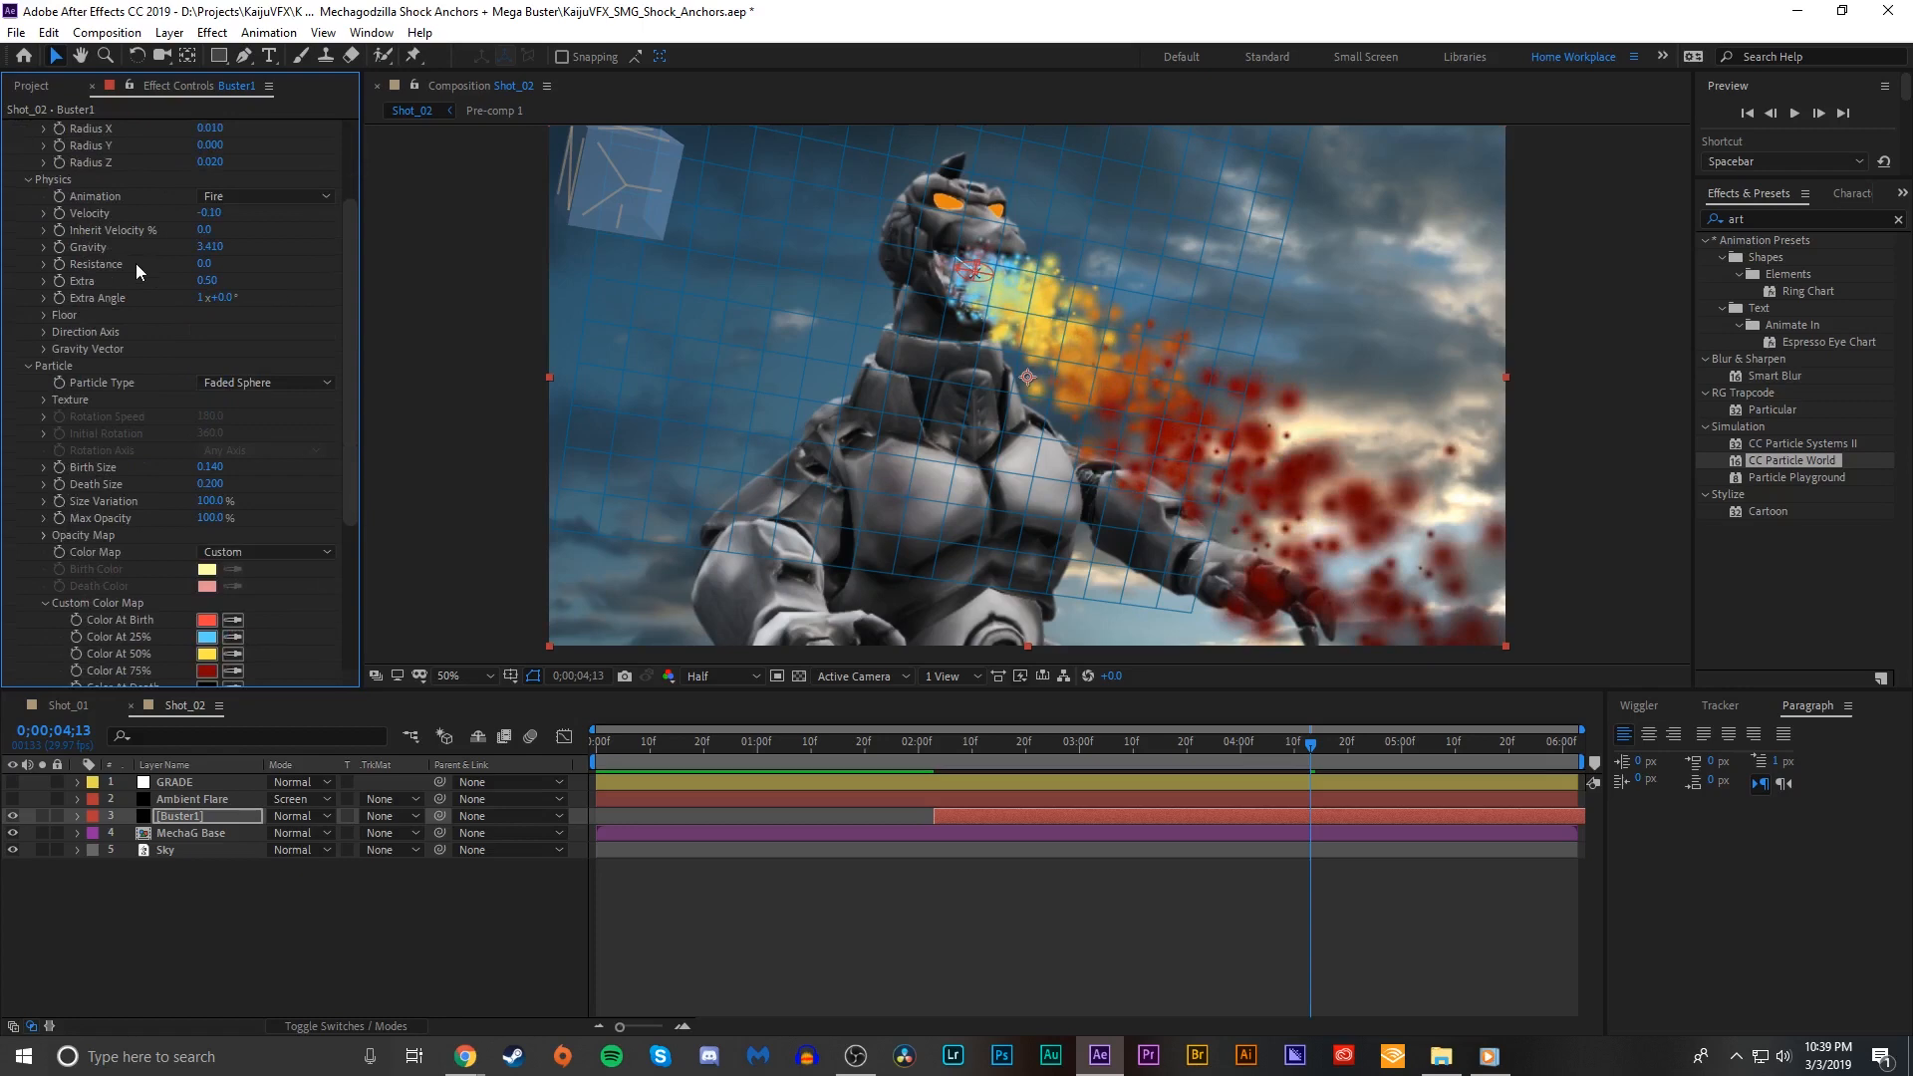
pyautogui.click(208, 491)
pyautogui.moveTo(1524, 362); pyautogui.dragTo(1407, 143)
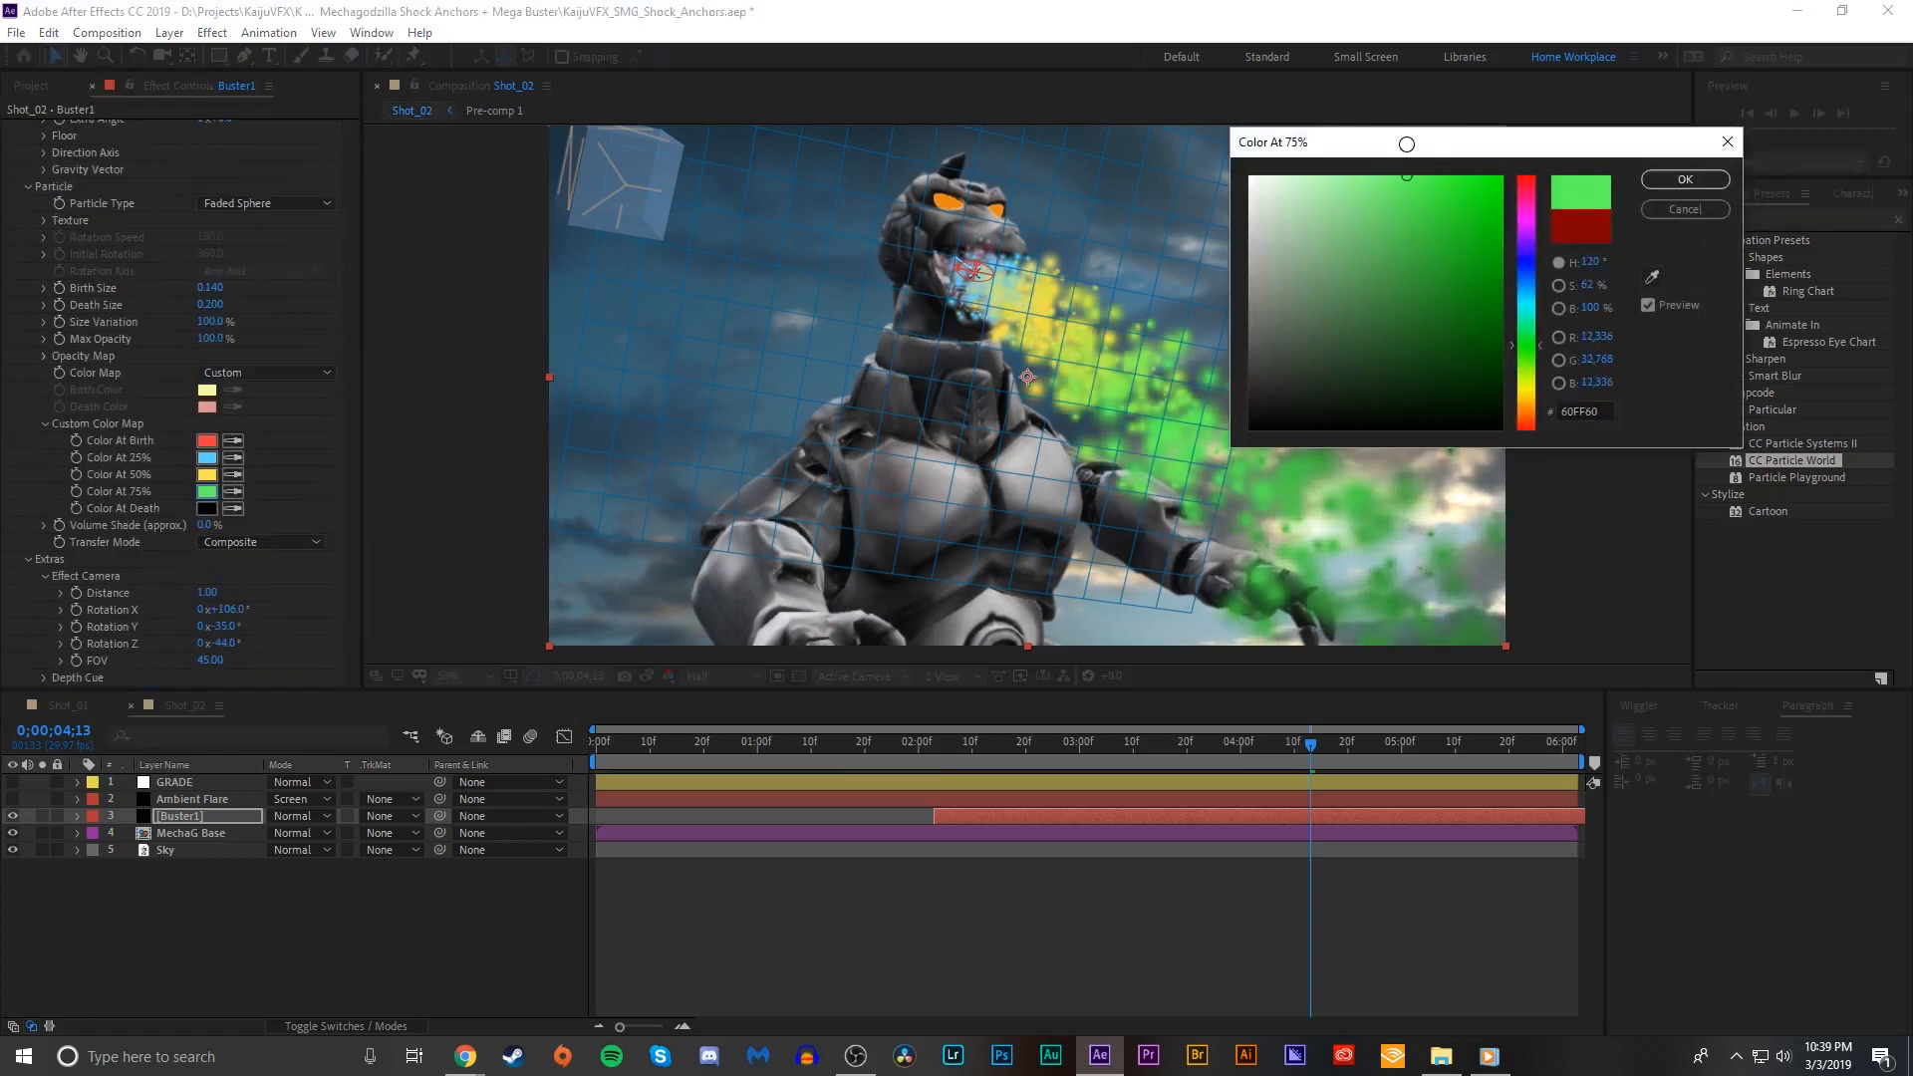
pyautogui.click(1684, 180)
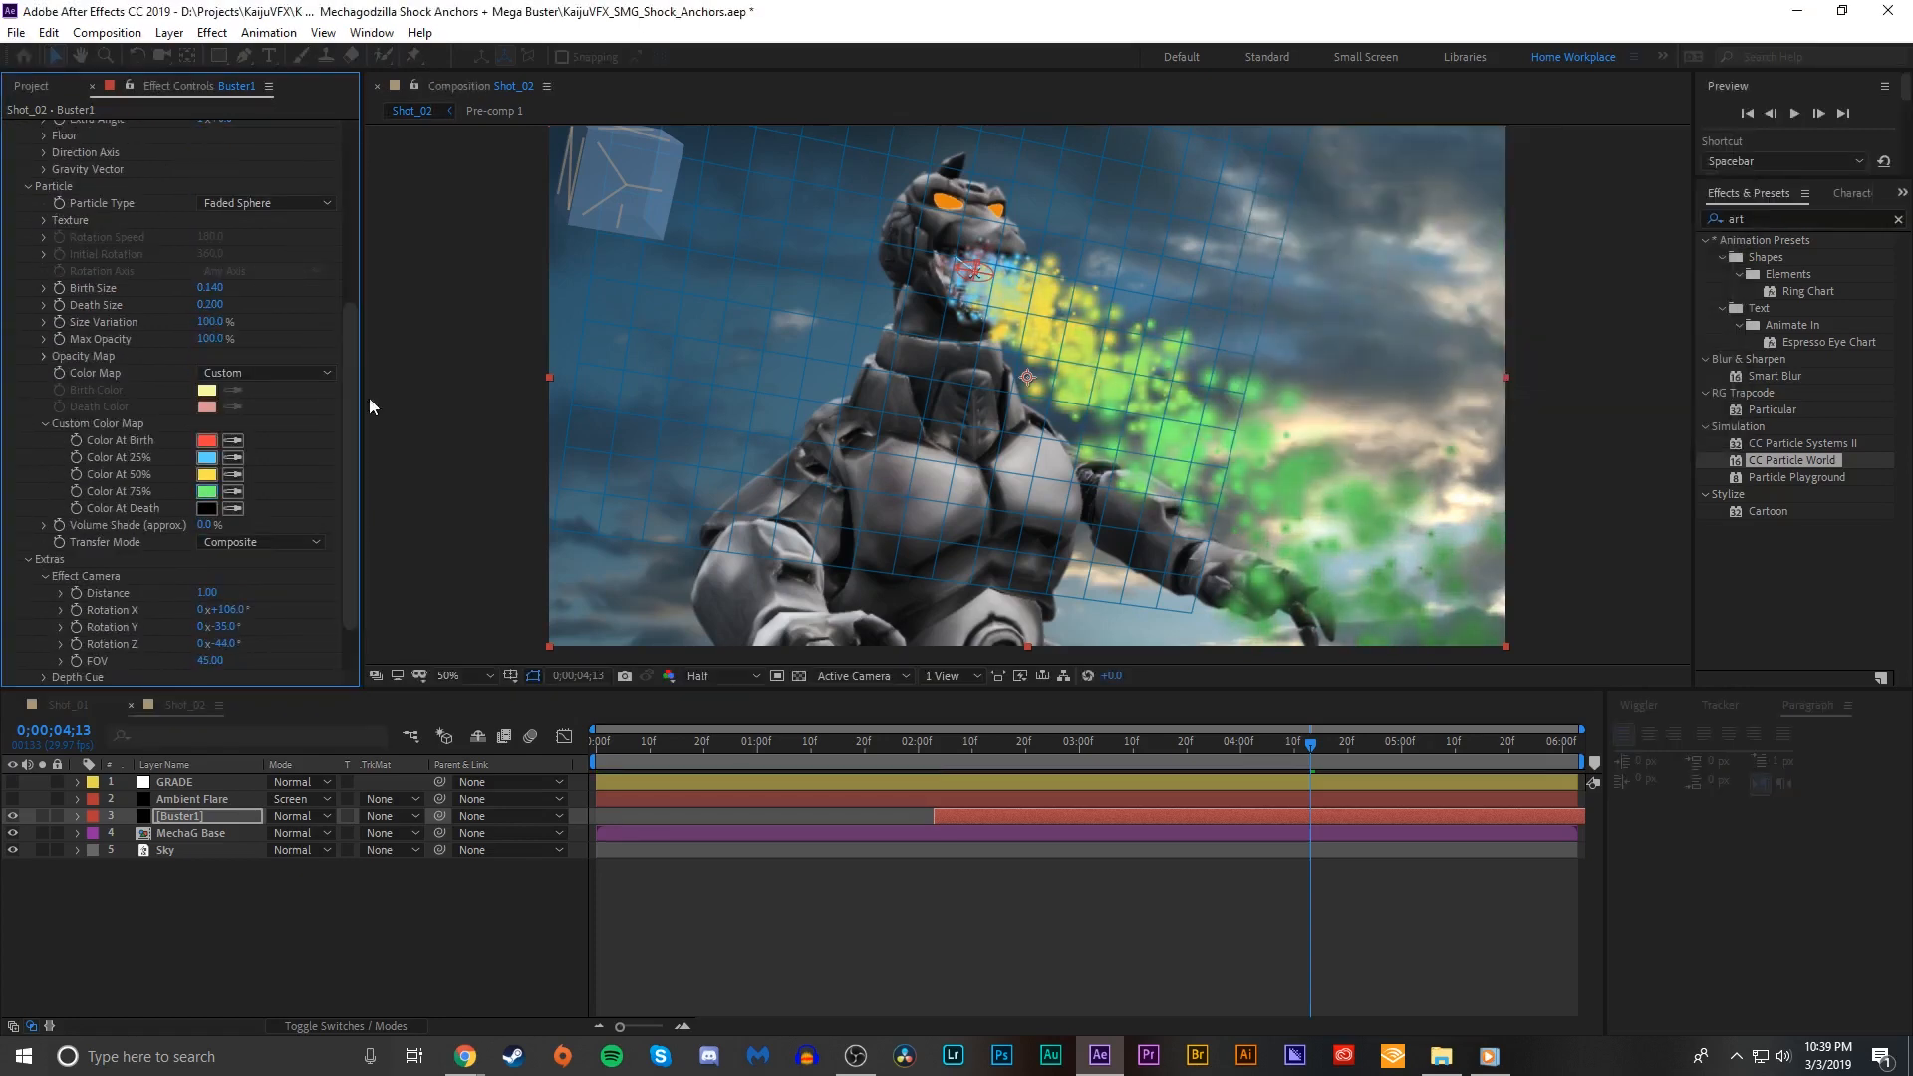
pyautogui.click(206, 508)
pyautogui.moveTo(1521, 257); pyautogui.dragTo(1471, 165)
pyautogui.click(1684, 180)
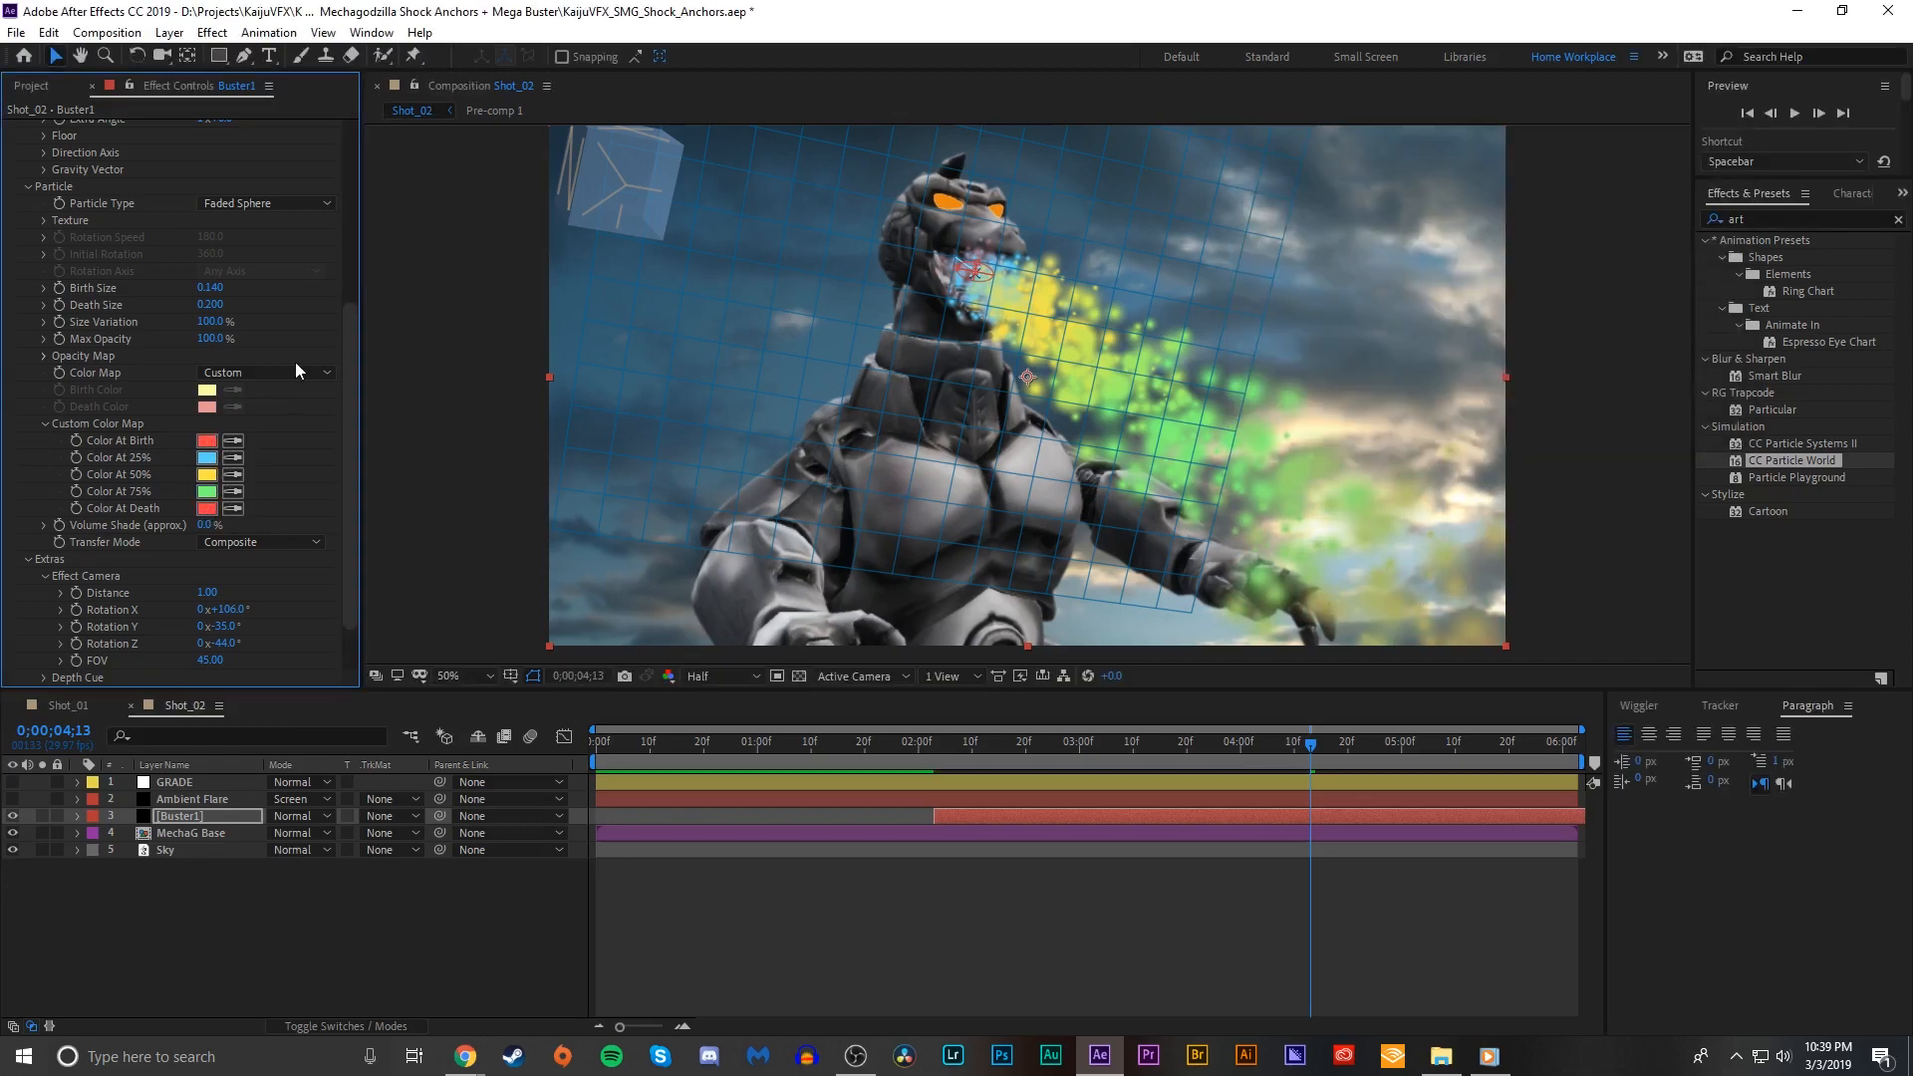
# Step: Change Color At Birth to light green and Color At 25% to pink FF7BFA
pyautogui.click(211, 457)
pyautogui.click(1528, 221)
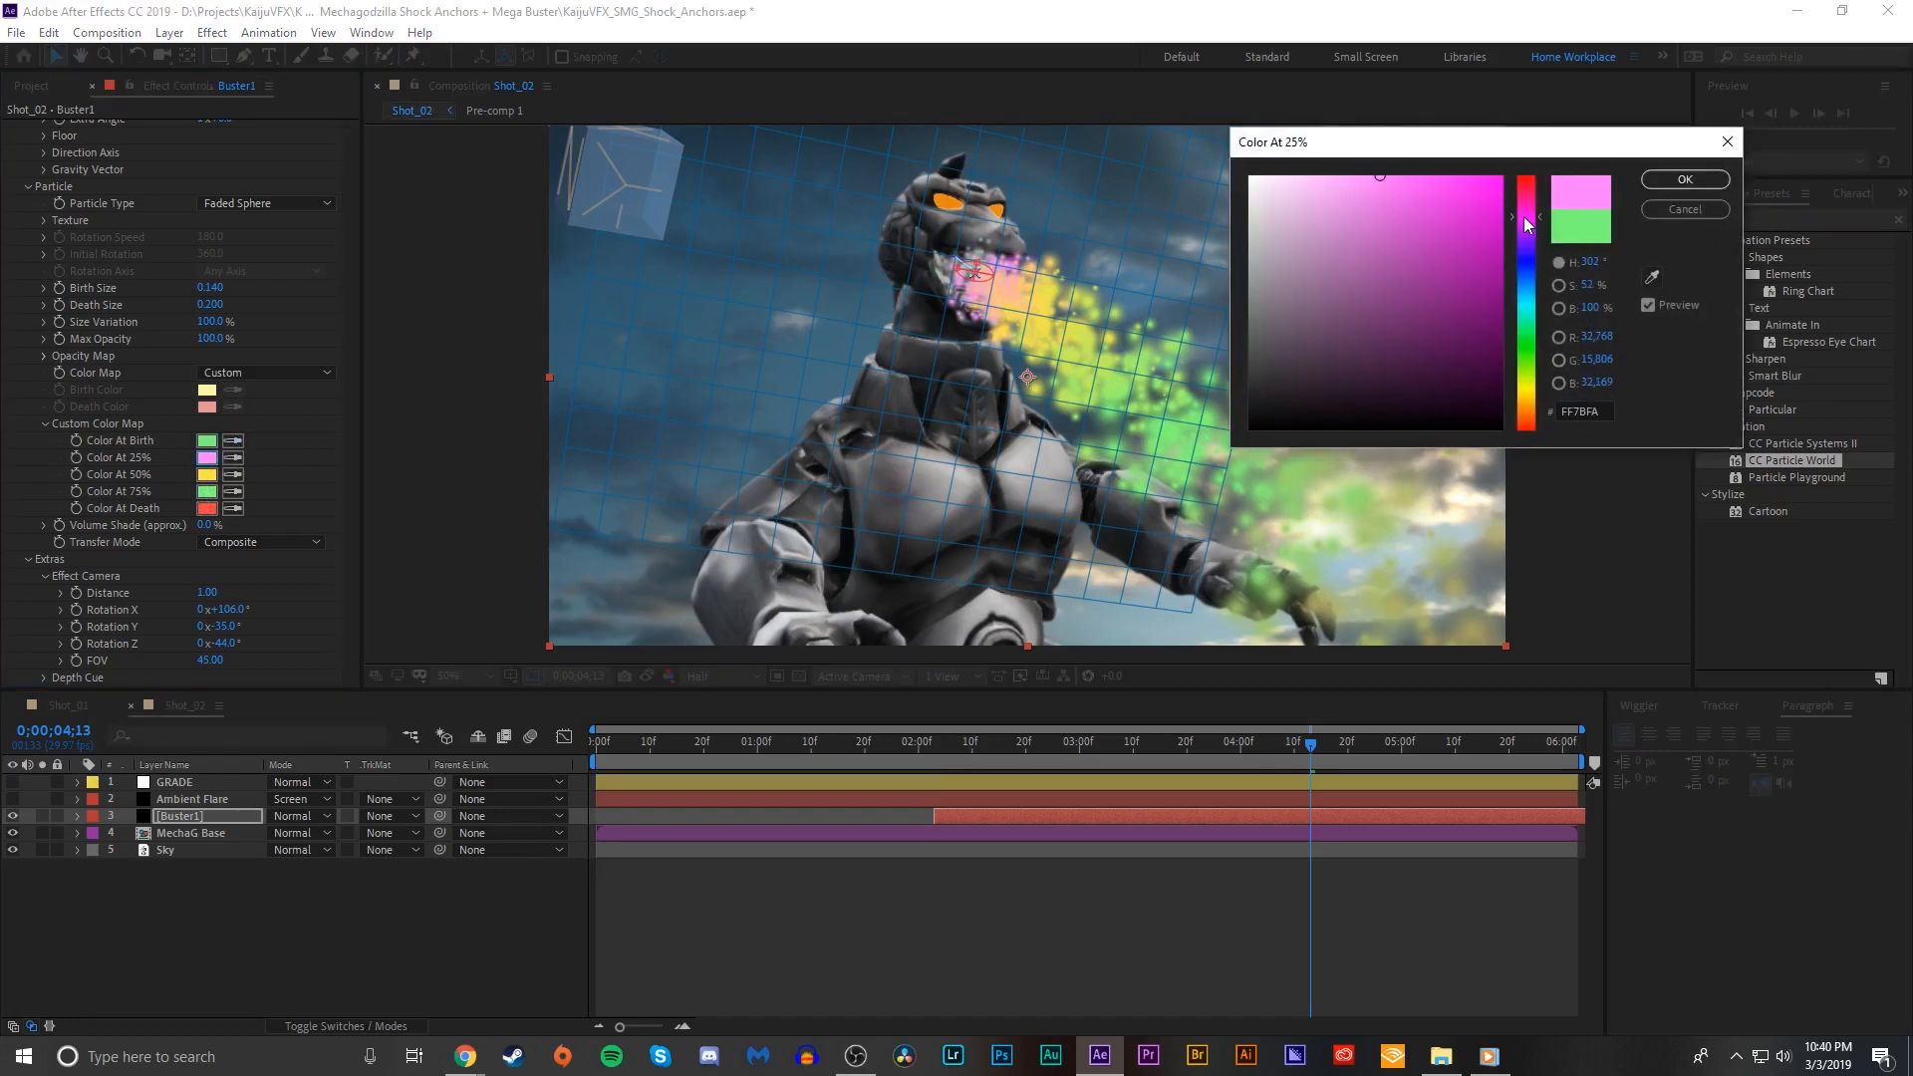
pyautogui.click(1725, 179)
# Step: Change Color At 75% in the custom color map to a light red
pyautogui.click(206, 492)
pyautogui.moveTo(1526, 217); pyautogui.dragTo(1522, 123)
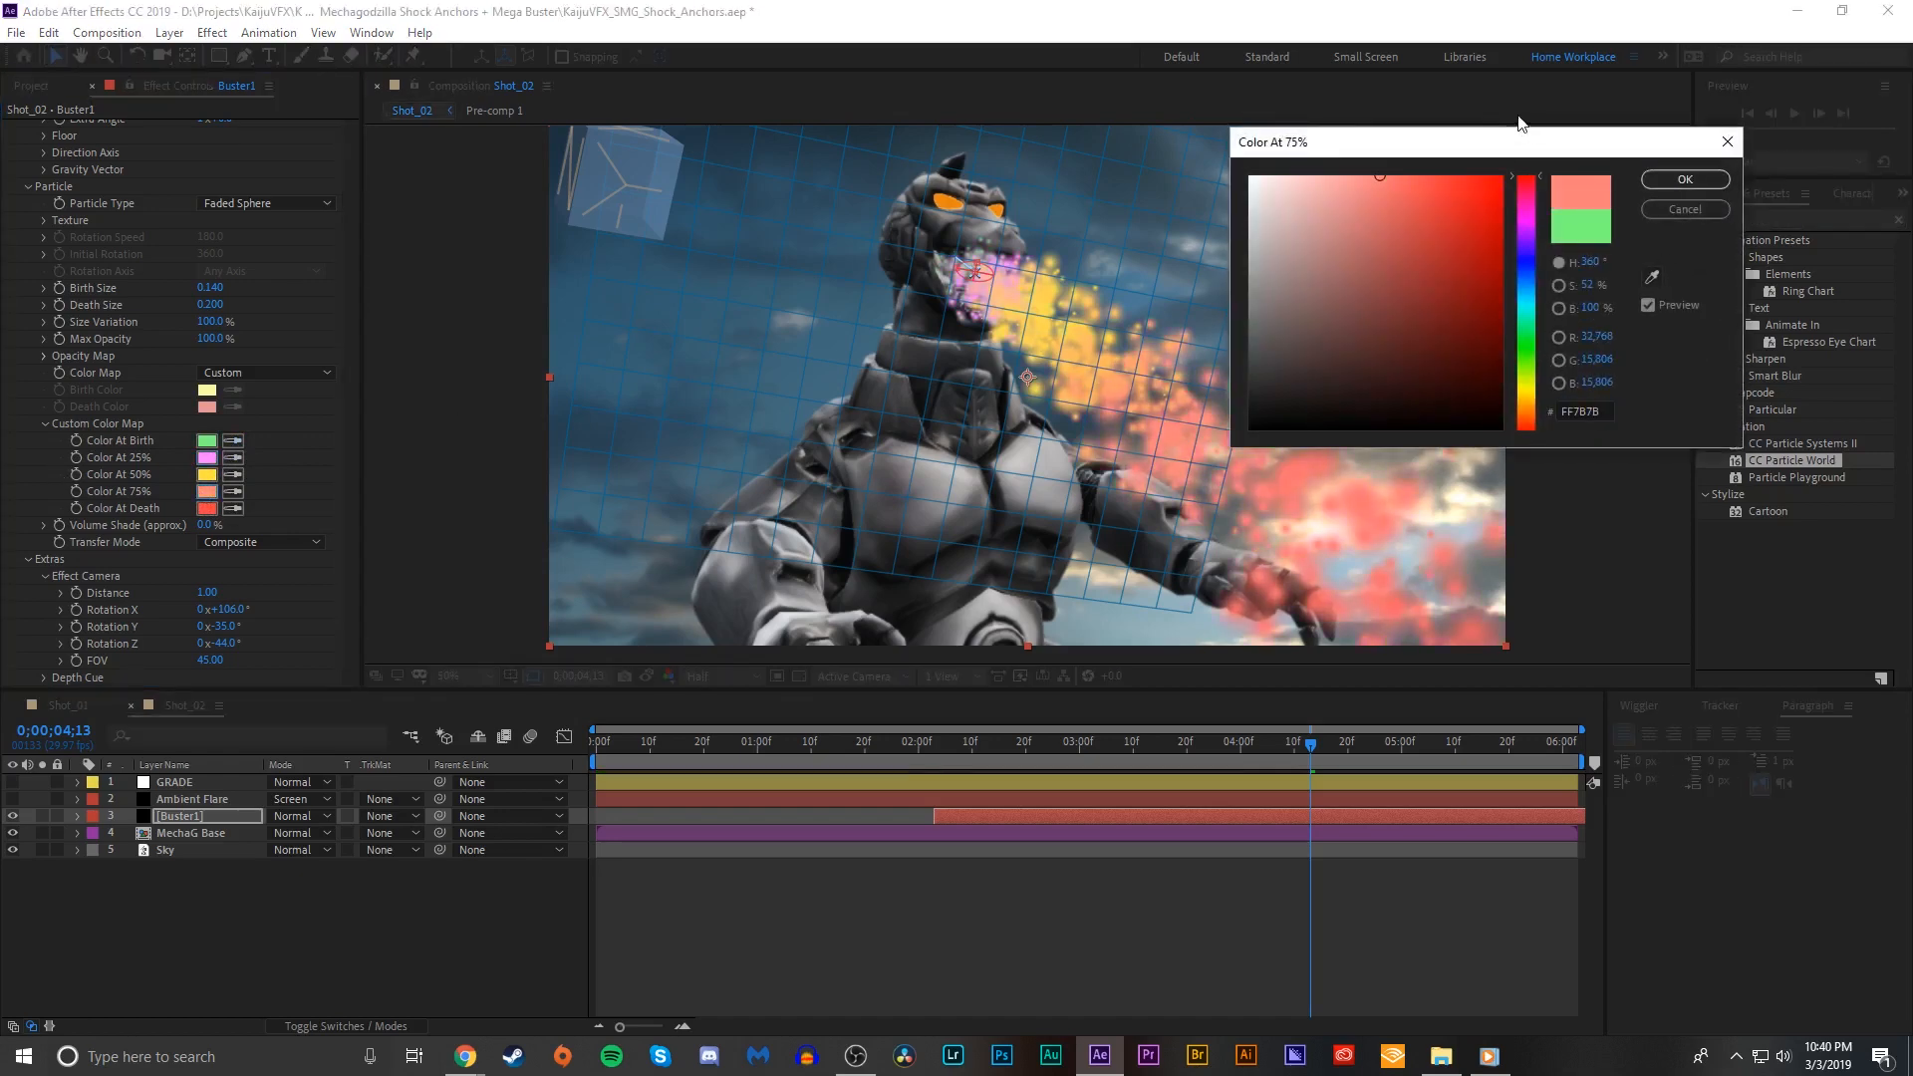
pyautogui.moveTo(1403, 179); pyautogui.dragTo(1407, 138)
pyautogui.click(1646, 182)
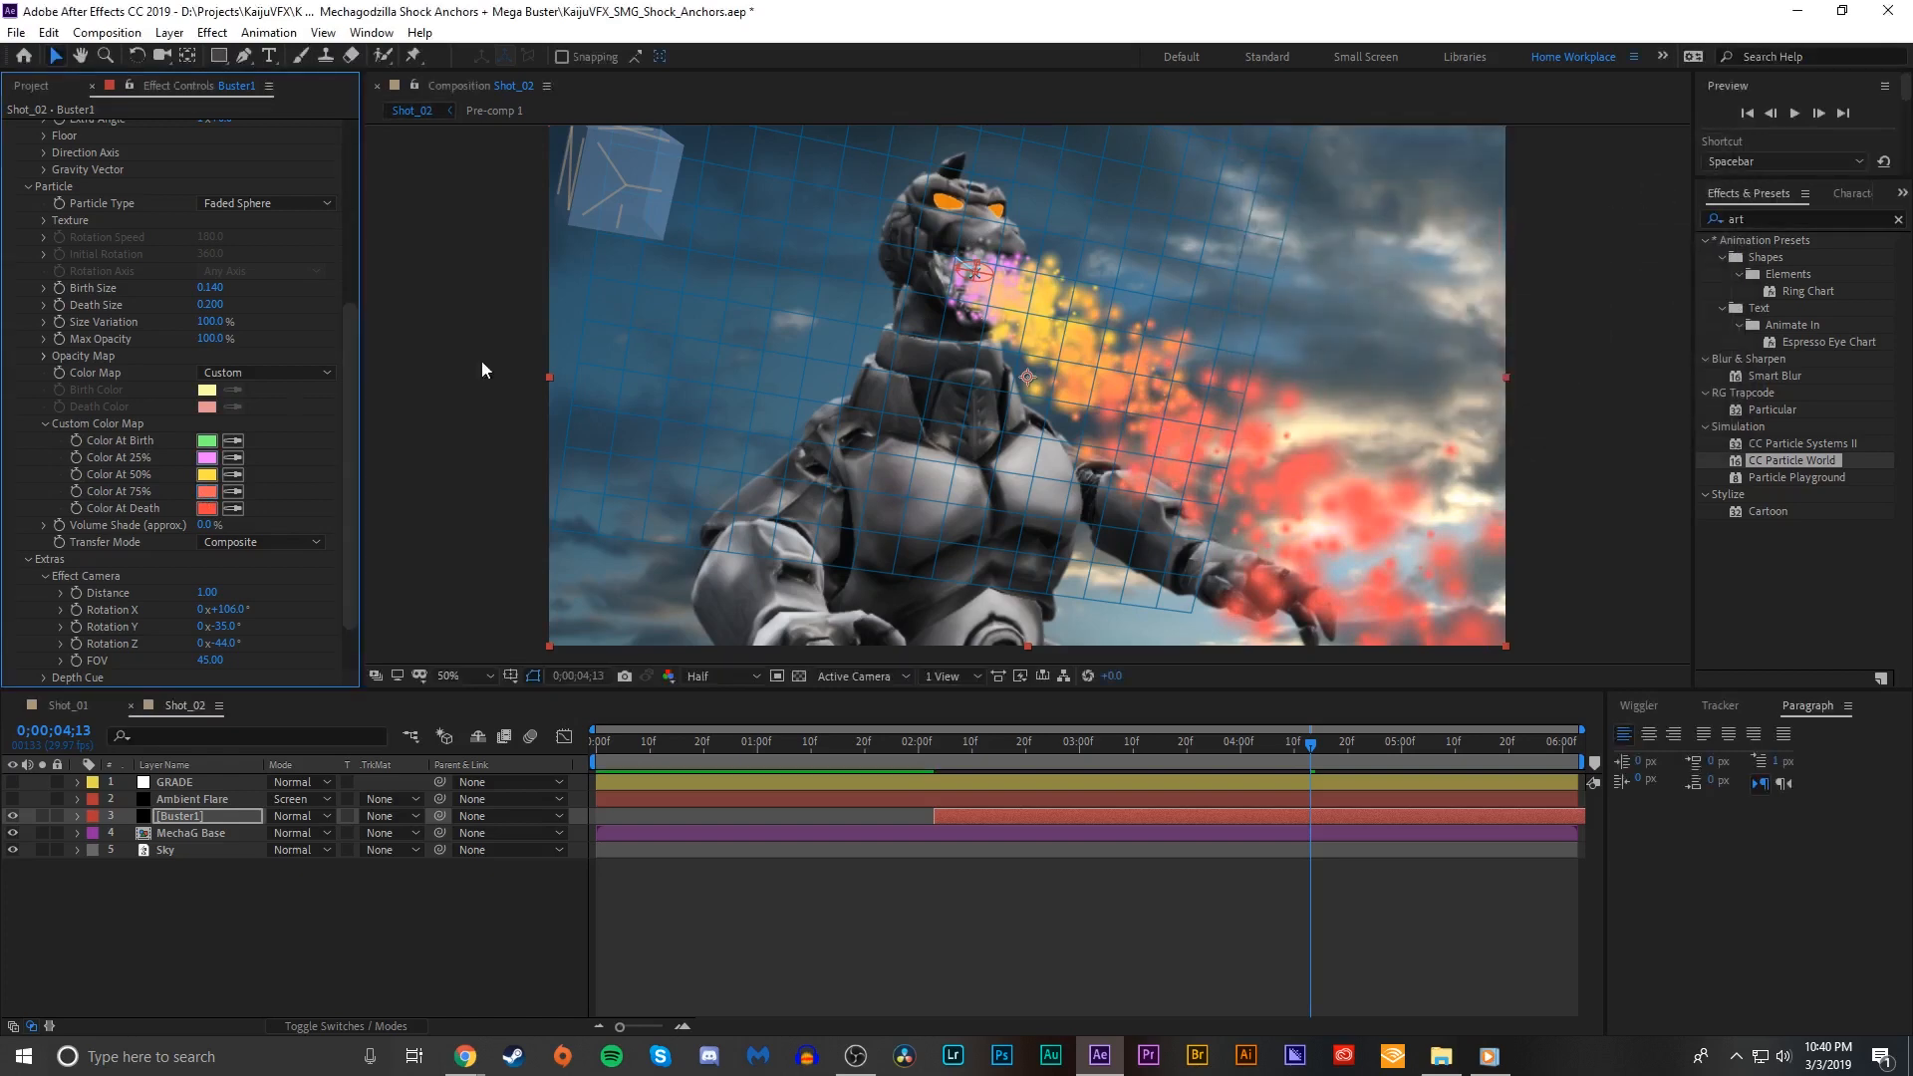
# Step: Set the Buster1 particles' Transfer Mode to Add
pyautogui.click(267, 546)
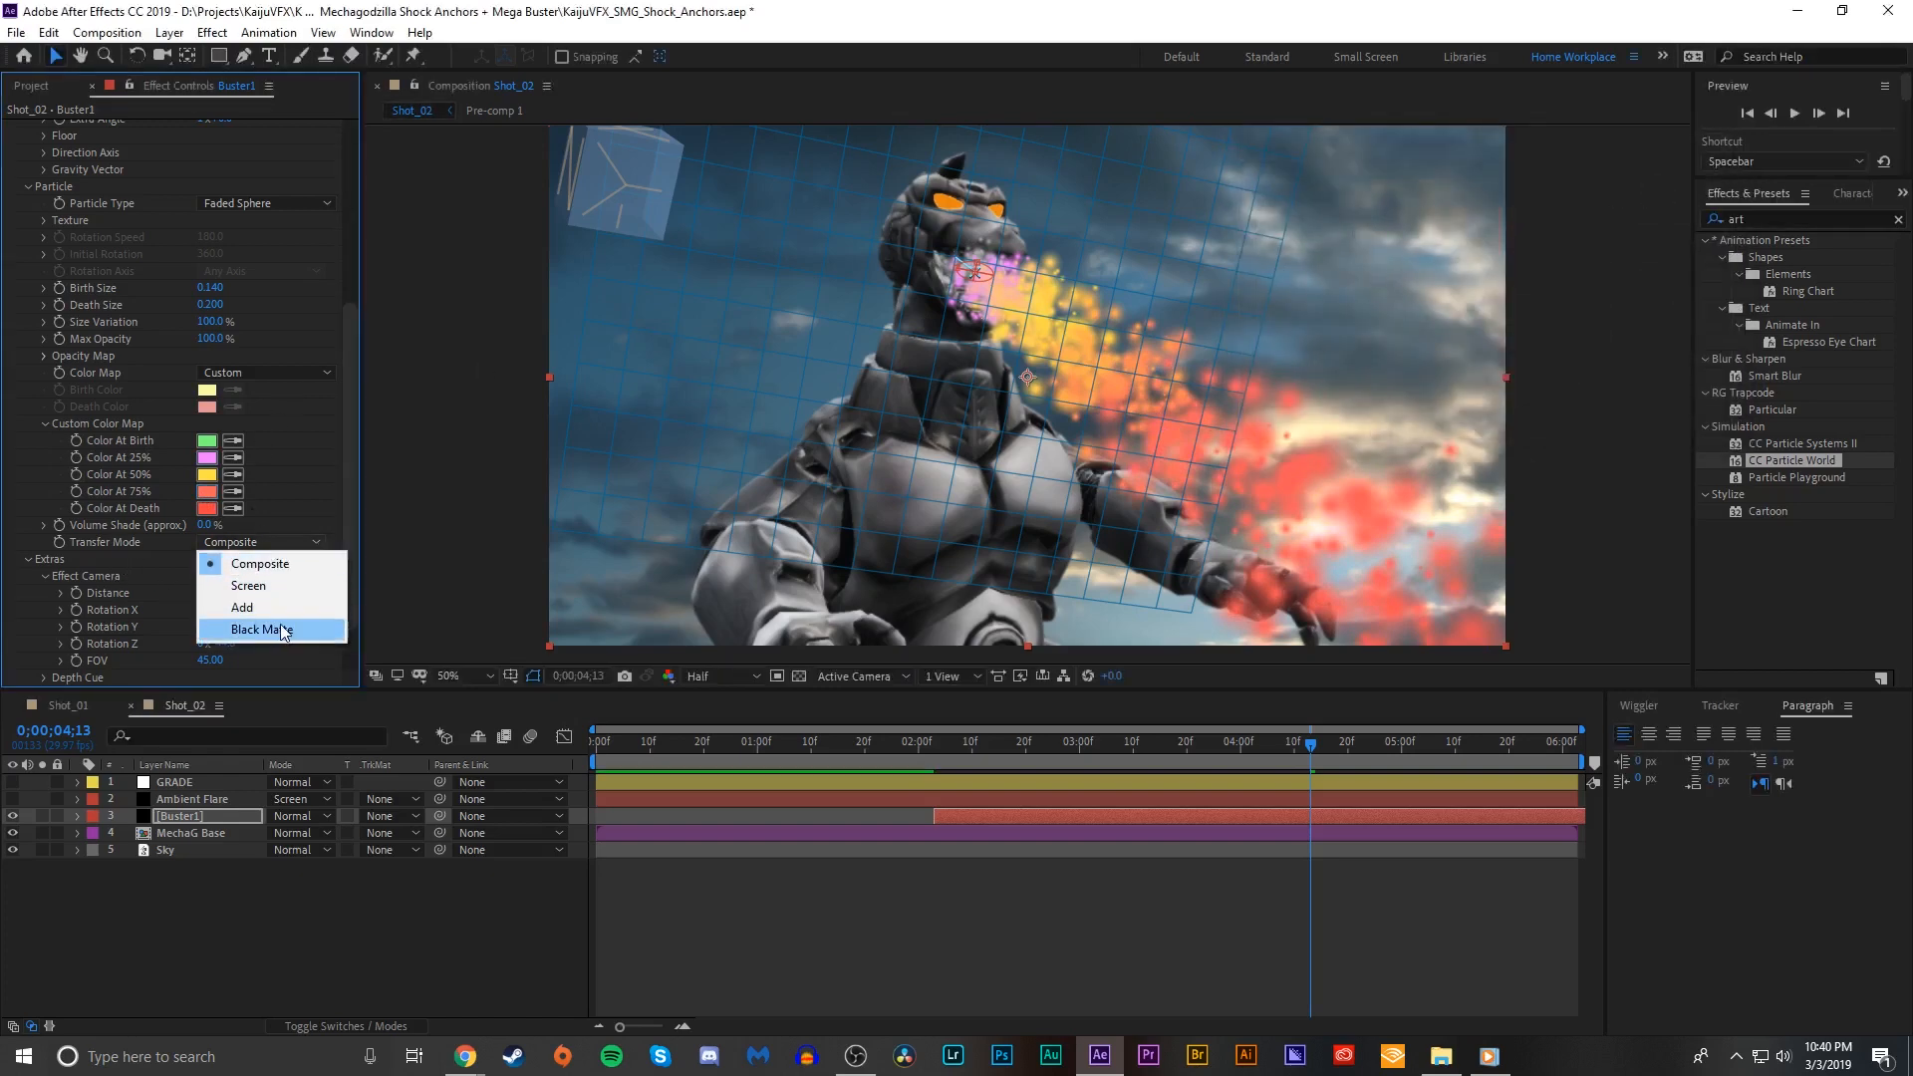
pyautogui.click(283, 616)
pyautogui.click(815, 917)
pyautogui.press(',')
pyautogui.press(',')
pyautogui.press(',')
pyautogui.press(',')
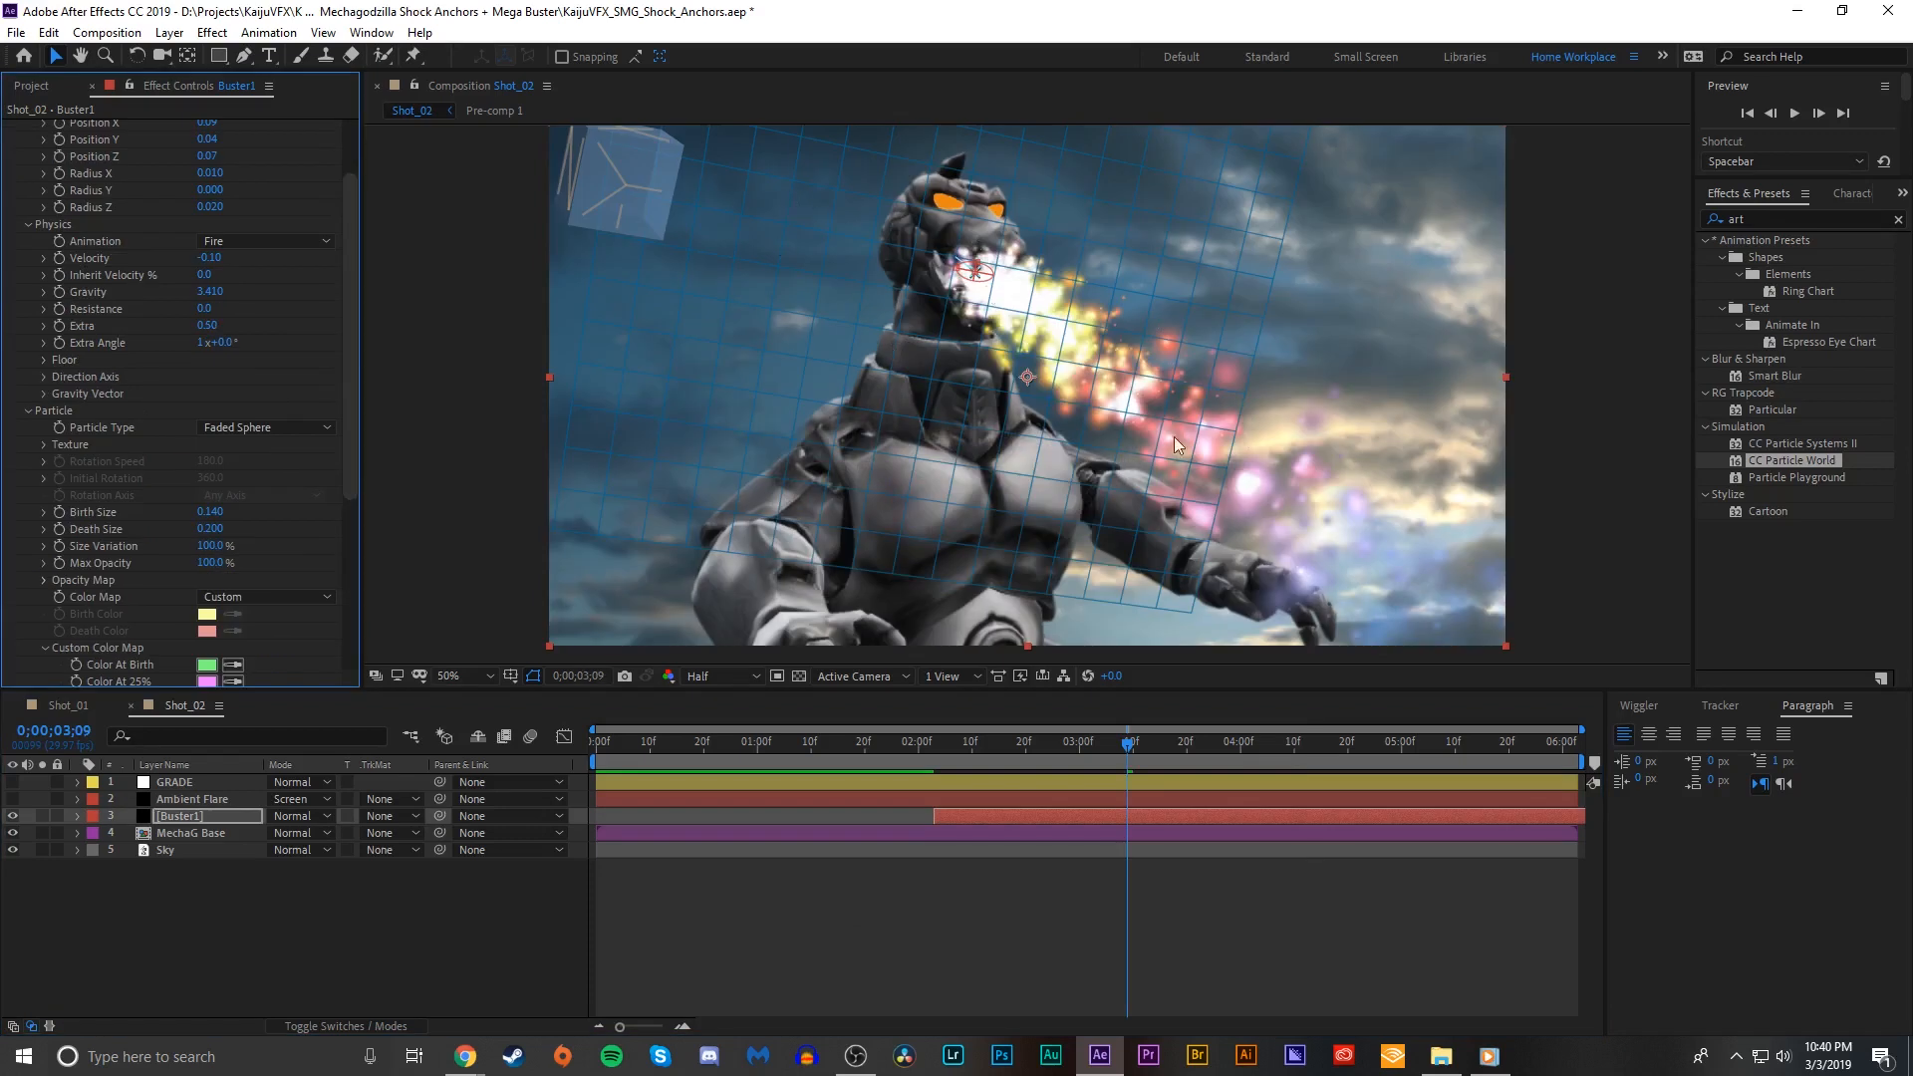
# Step: Reduce the particles' Extra to 0.22 and set the producer's Radius X to 0.020, Y to 0.060 and Z to 0.040
pyautogui.moveTo(214, 327); pyautogui.dragTo(178, 317)
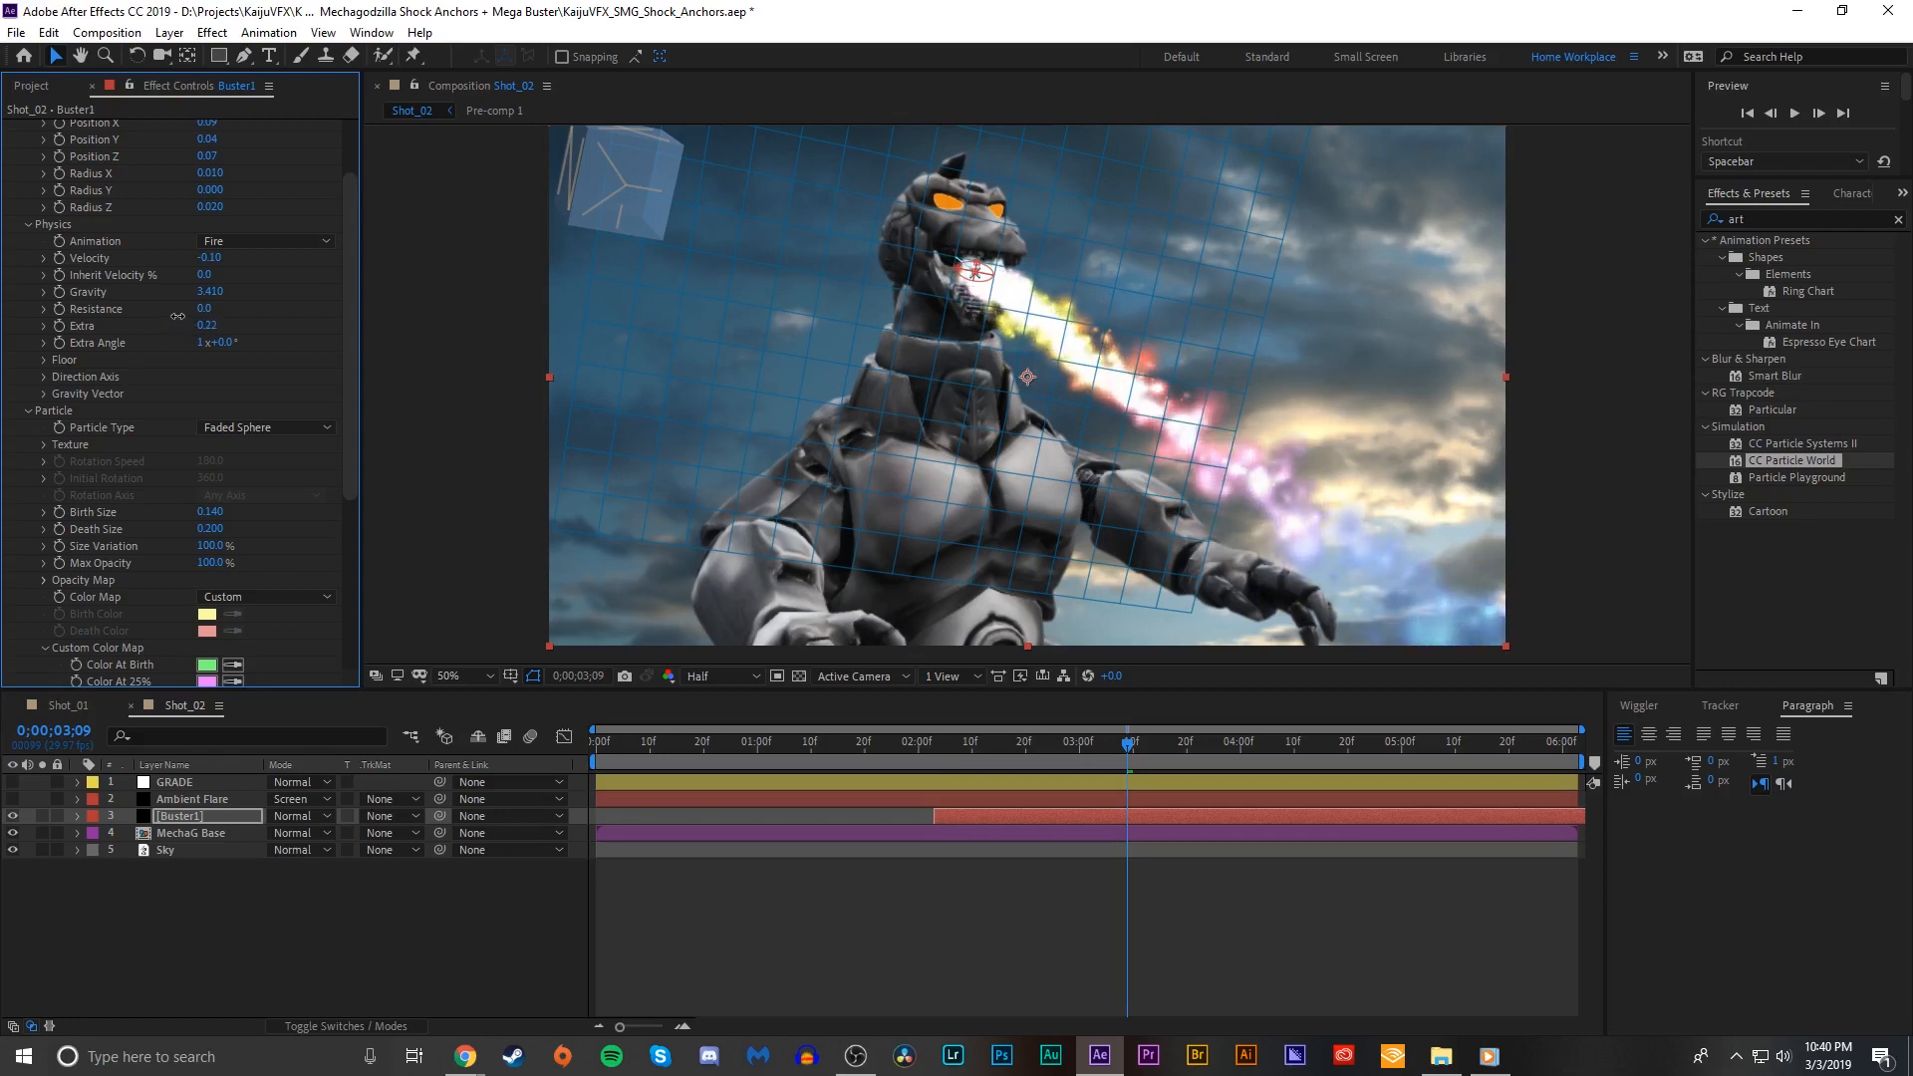
pyautogui.scroll(3, 236, 327)
pyautogui.moveTo(207, 263)
pyautogui.mouseDown()
pyautogui.moveTo(229, 270)
pyautogui.moveTo(208, 271)
pyautogui.moveTo(210, 296)
pyautogui.mouseUp()
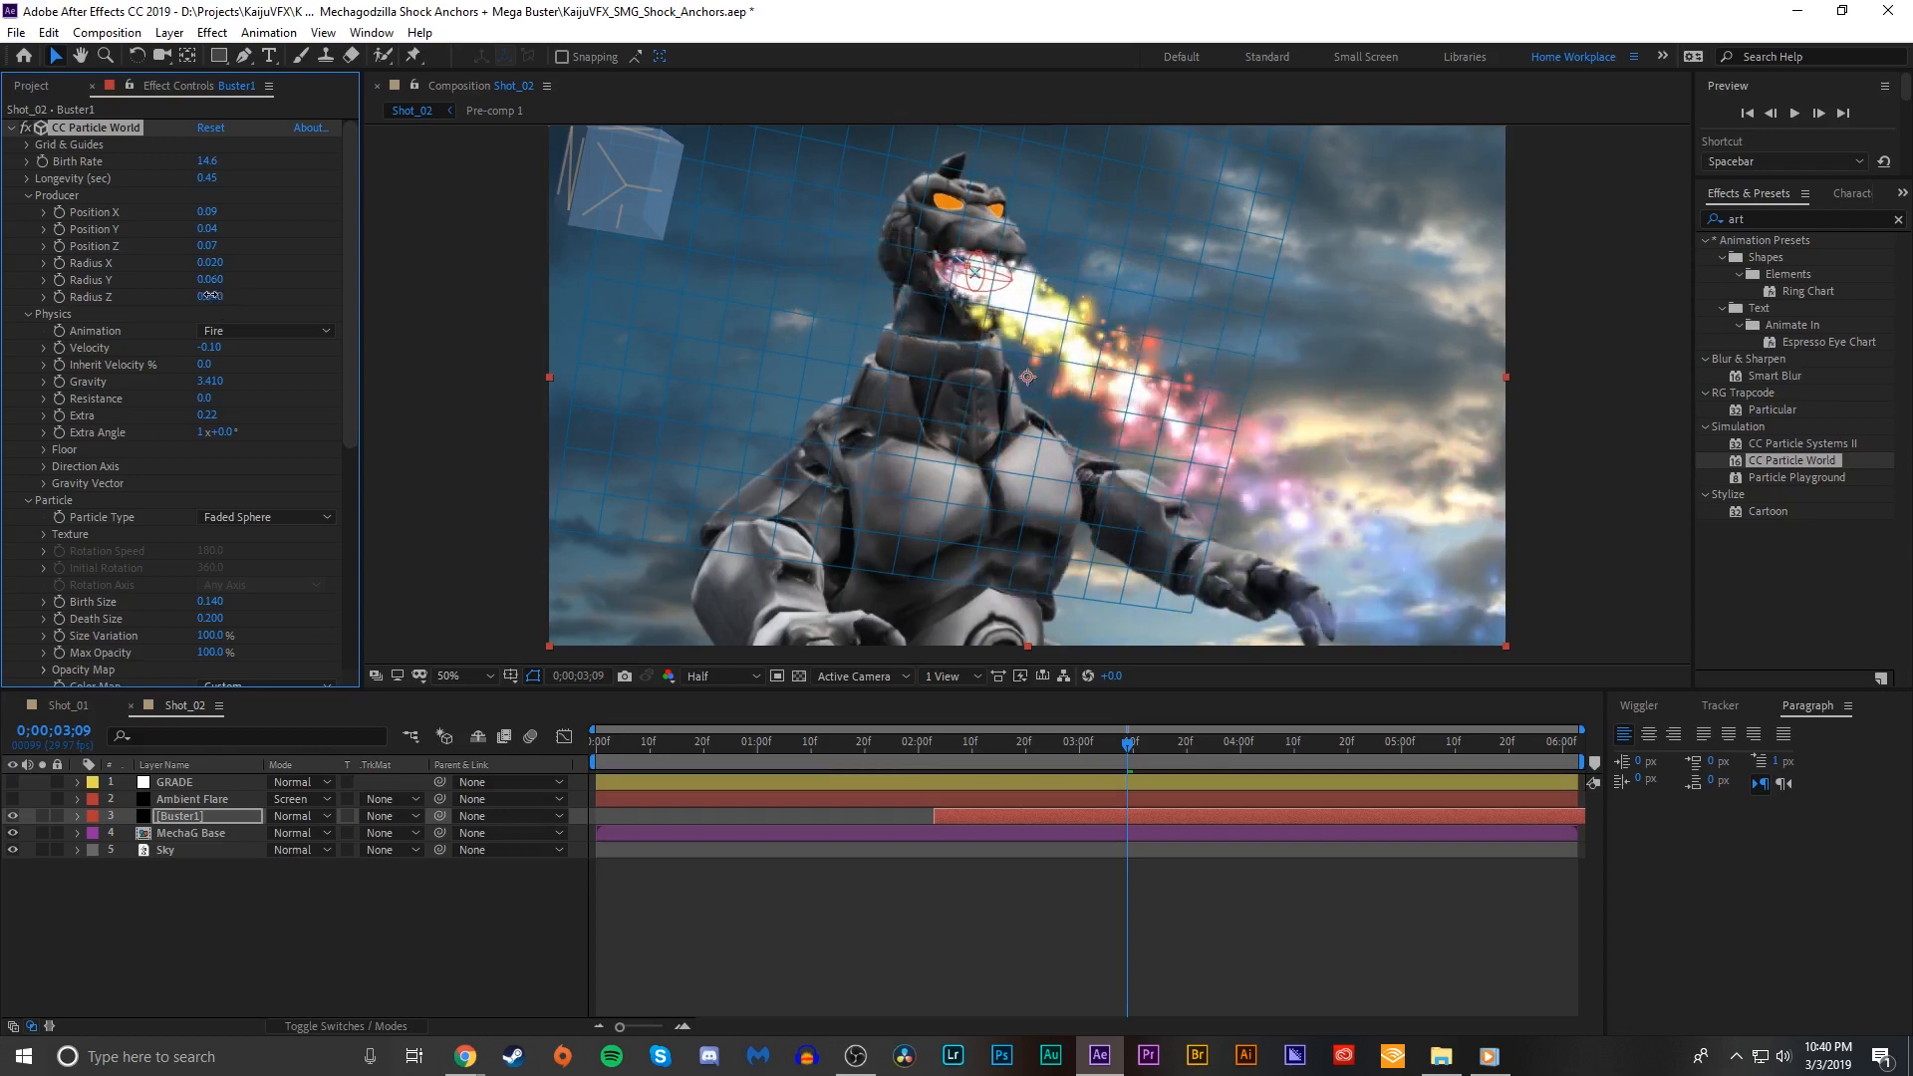
# Step: Set the effect camera's Rotation X to 104° in CC Particle World
pyautogui.scroll(-5, 223, 399)
pyautogui.moveTo(227, 542)
pyautogui.mouseDown()
pyautogui.moveTo(235, 559)
pyautogui.moveTo(230, 541)
pyautogui.mouseUp()
pyautogui.hotkey('ctrl', 'z')
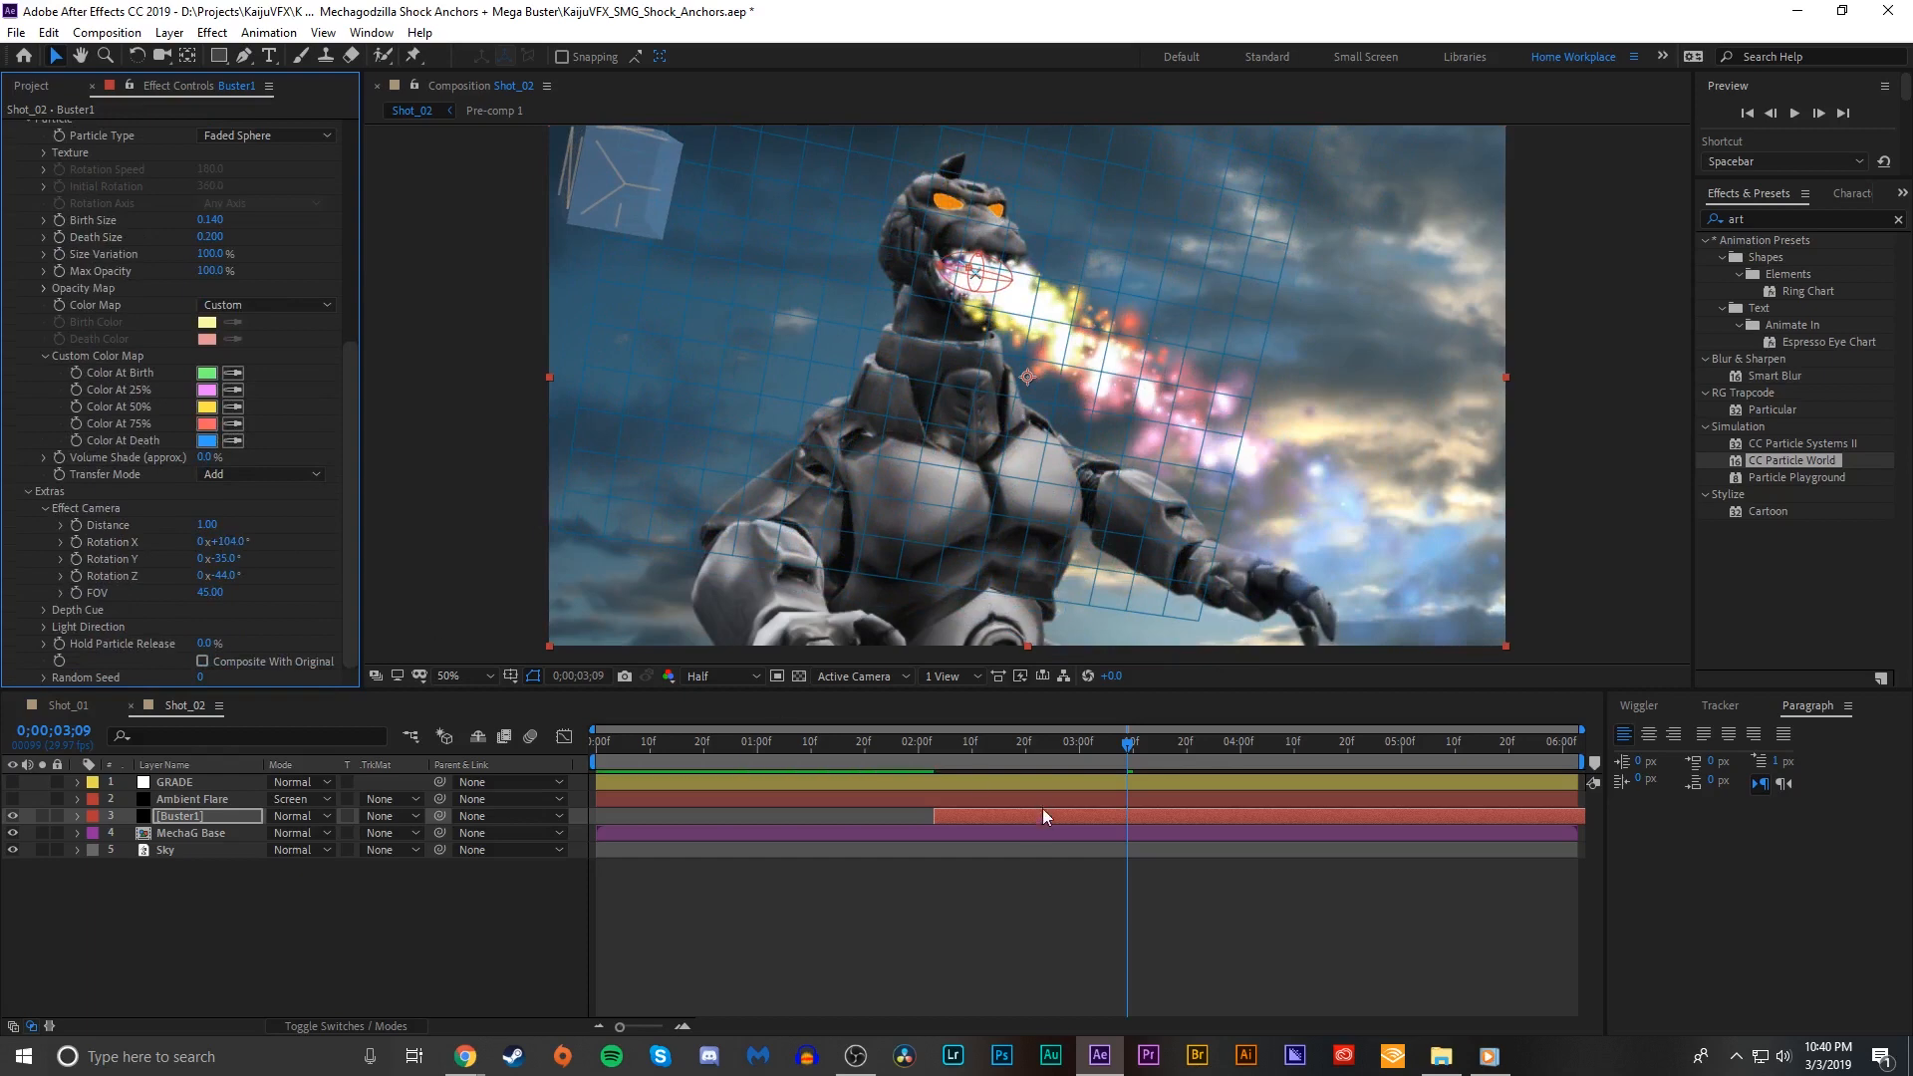
# Step: Play back the additive beam from 0;00;02;18 to check its color and motion
pyautogui.click(1052, 889)
pyautogui.moveTo(1072, 741); pyautogui.dragTo(1015, 755)
pyautogui.press('space')
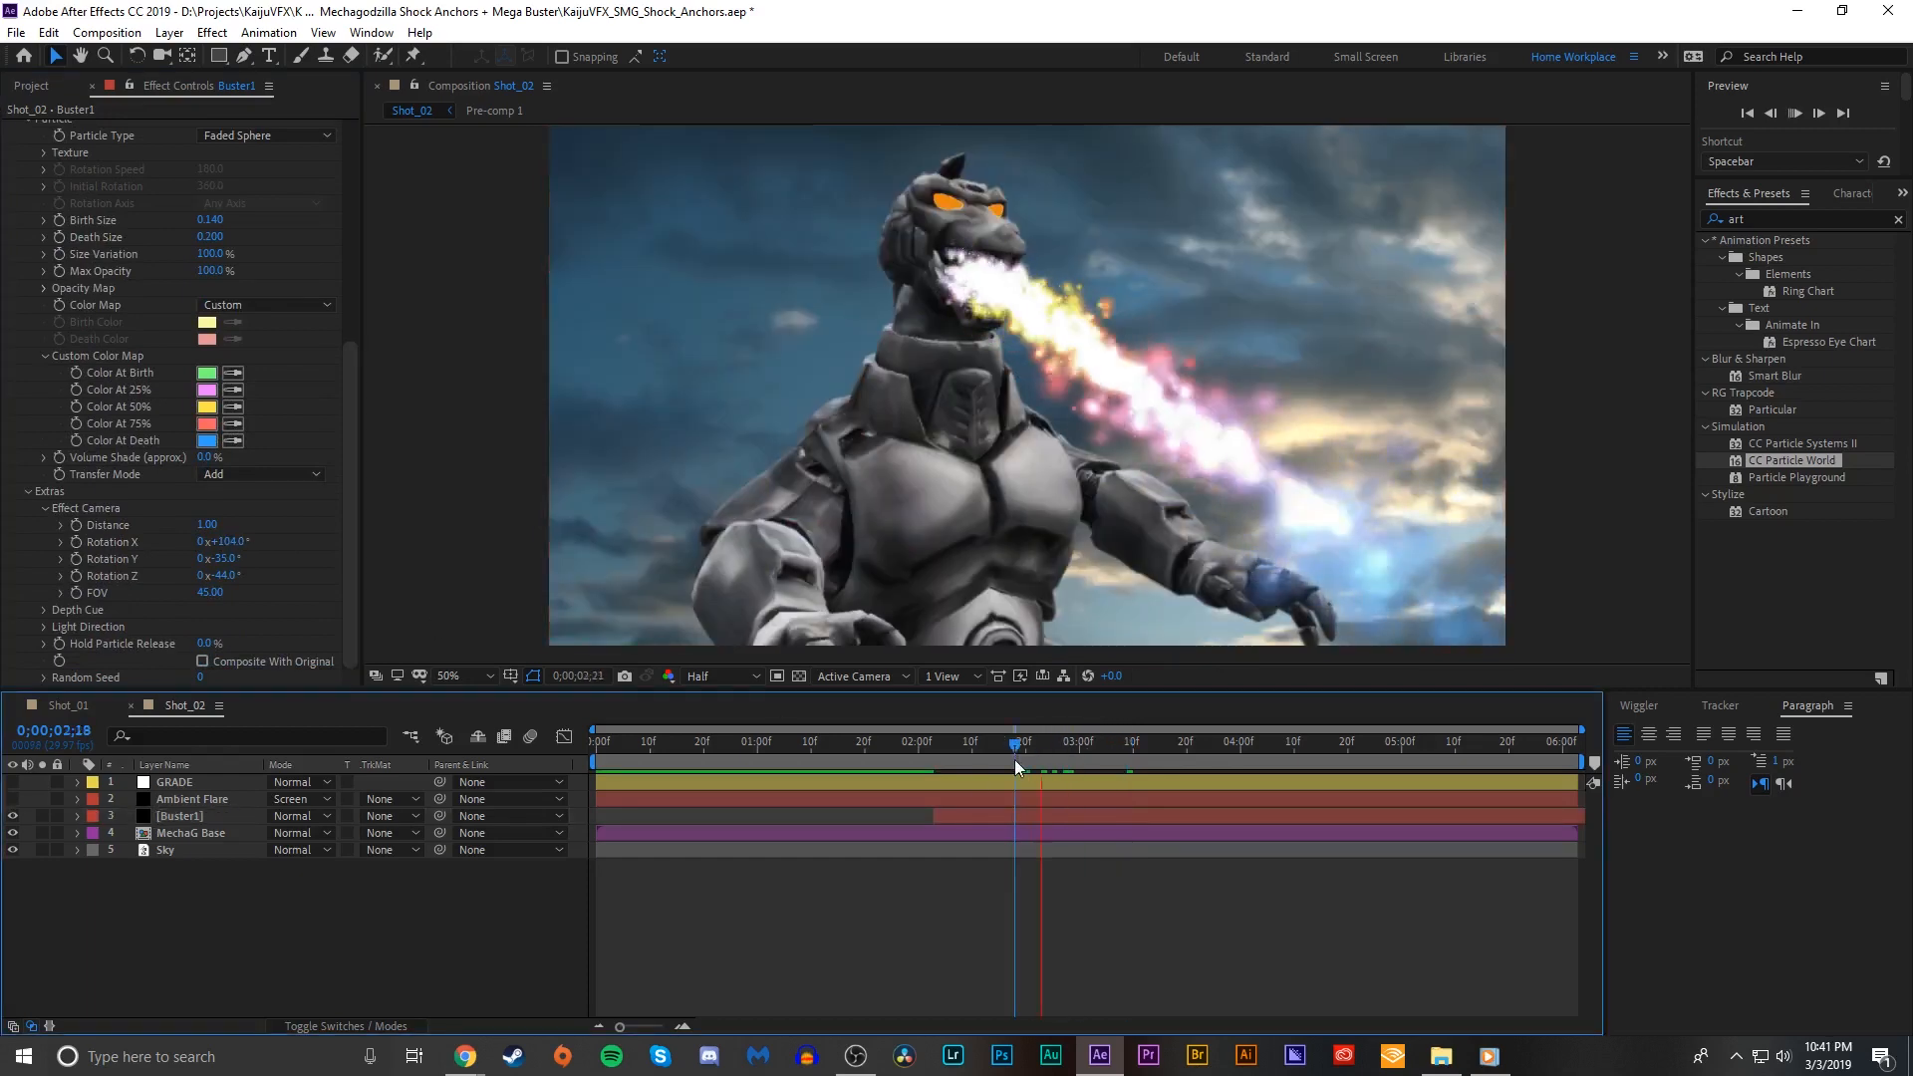
pyautogui.press('space')
# Step: Enable motion blur for the Buster1 layer and the Shot_02 composition
pyautogui.scroll(3, 287, 465)
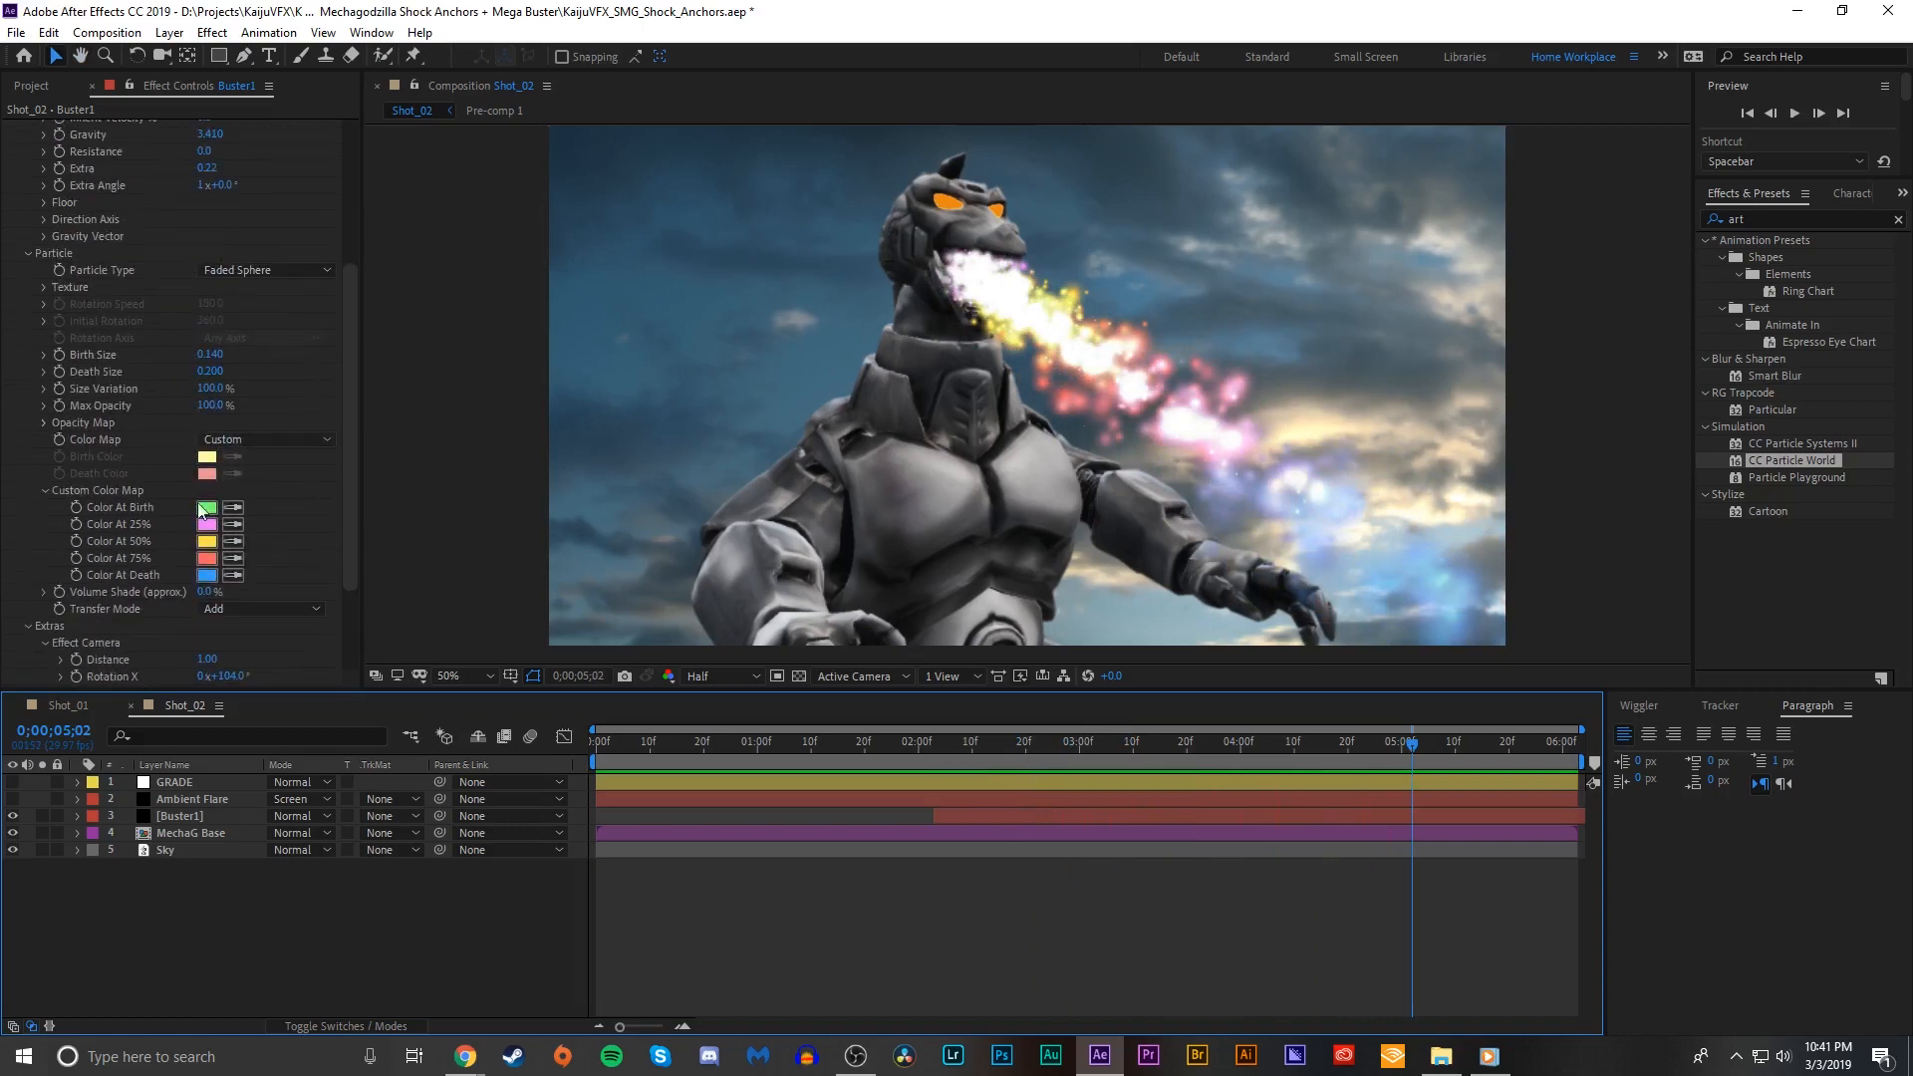
pyautogui.click(230, 514)
pyautogui.click(261, 801)
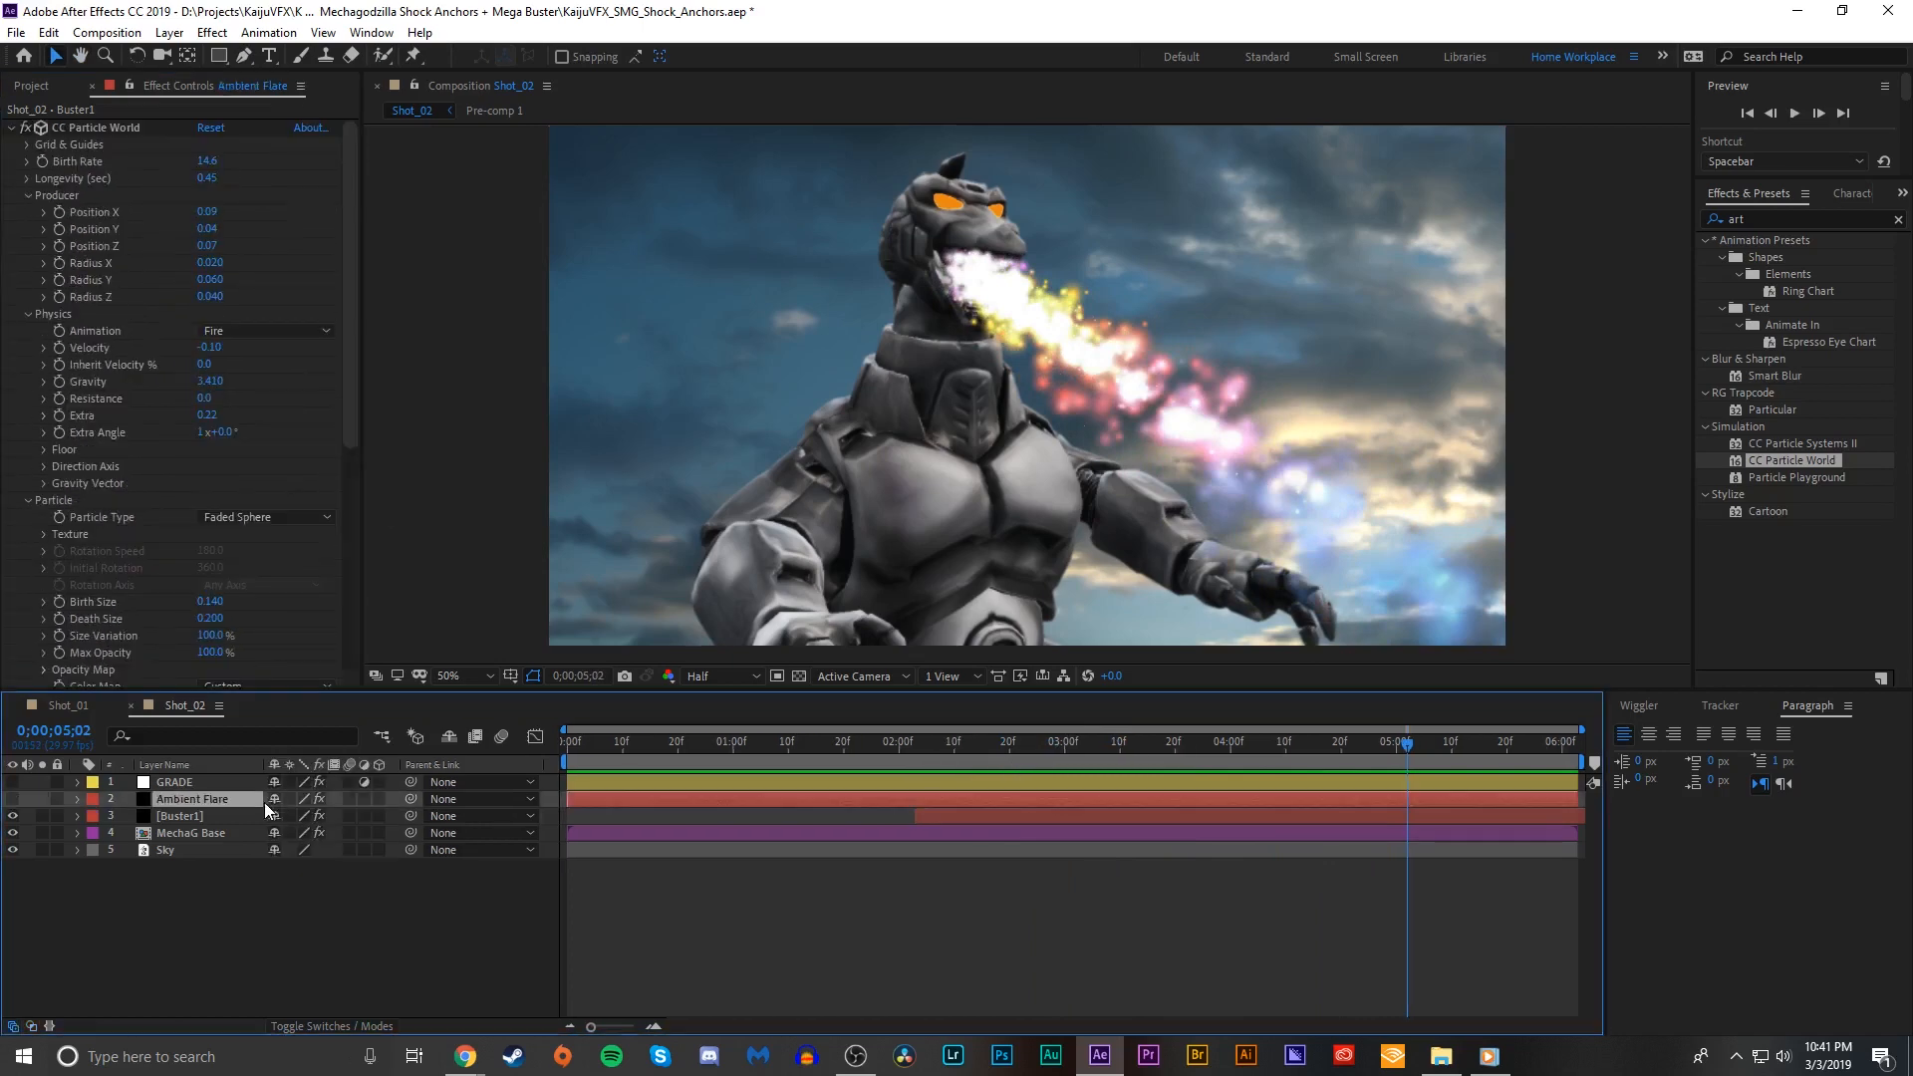
pyautogui.click(261, 814)
pyautogui.click(502, 738)
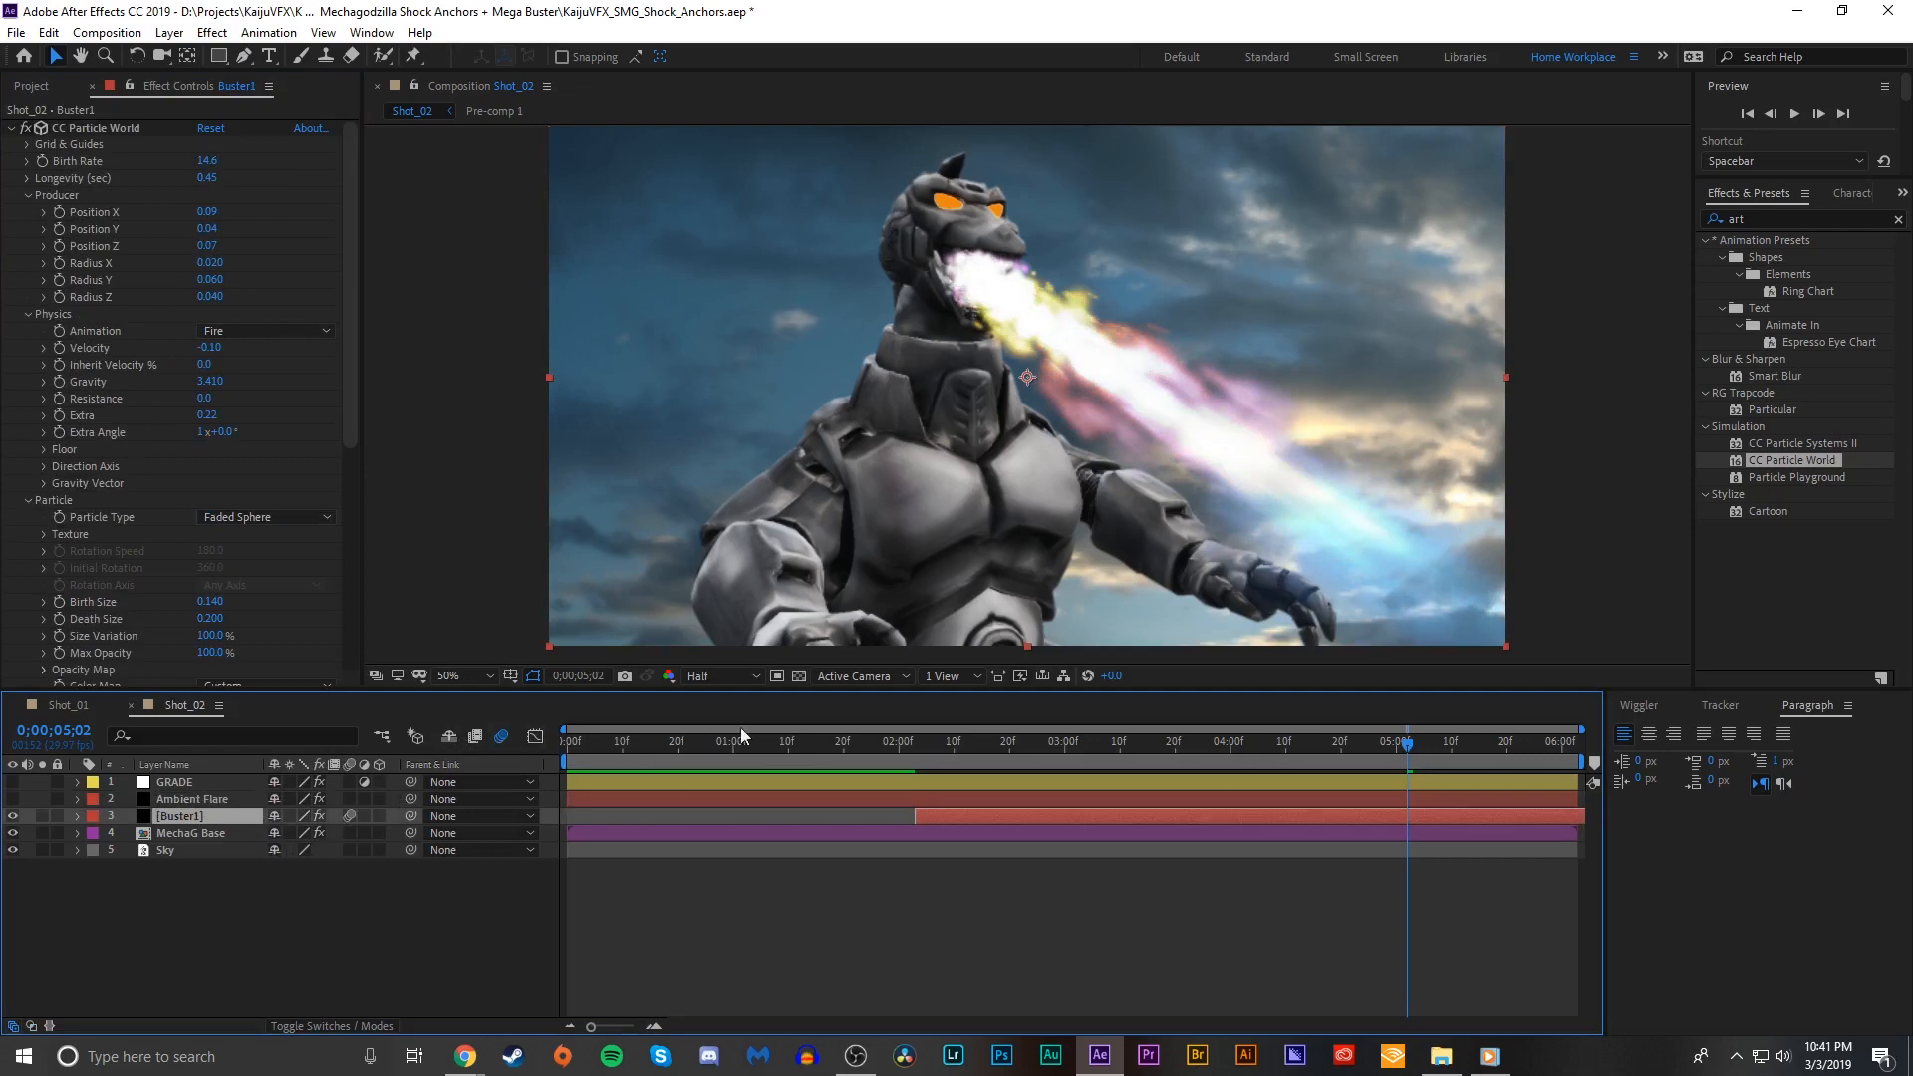
# Step: Play back the motion-blurred beam from around 0;00;02;08 to check its speed, length and colors
pyautogui.moveTo(1106, 743); pyautogui.dragTo(943, 745)
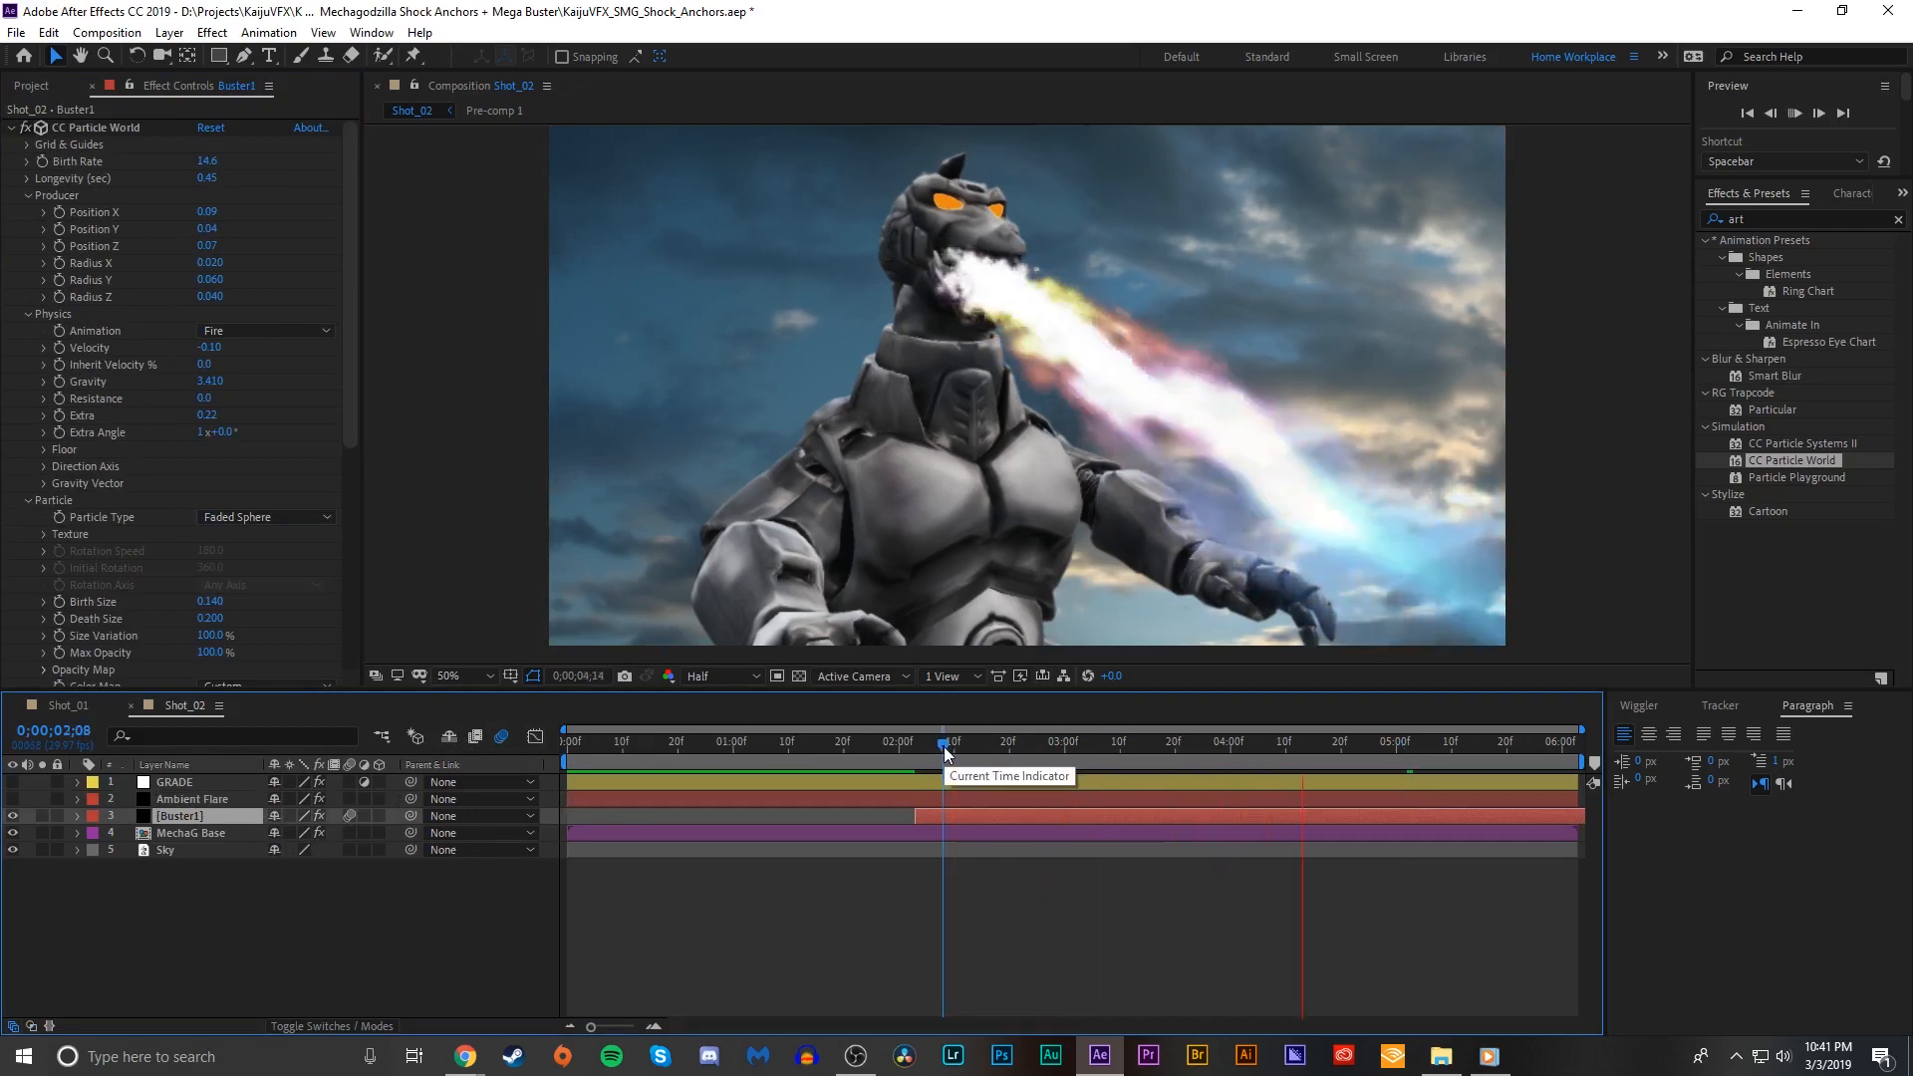
pyautogui.press('space')
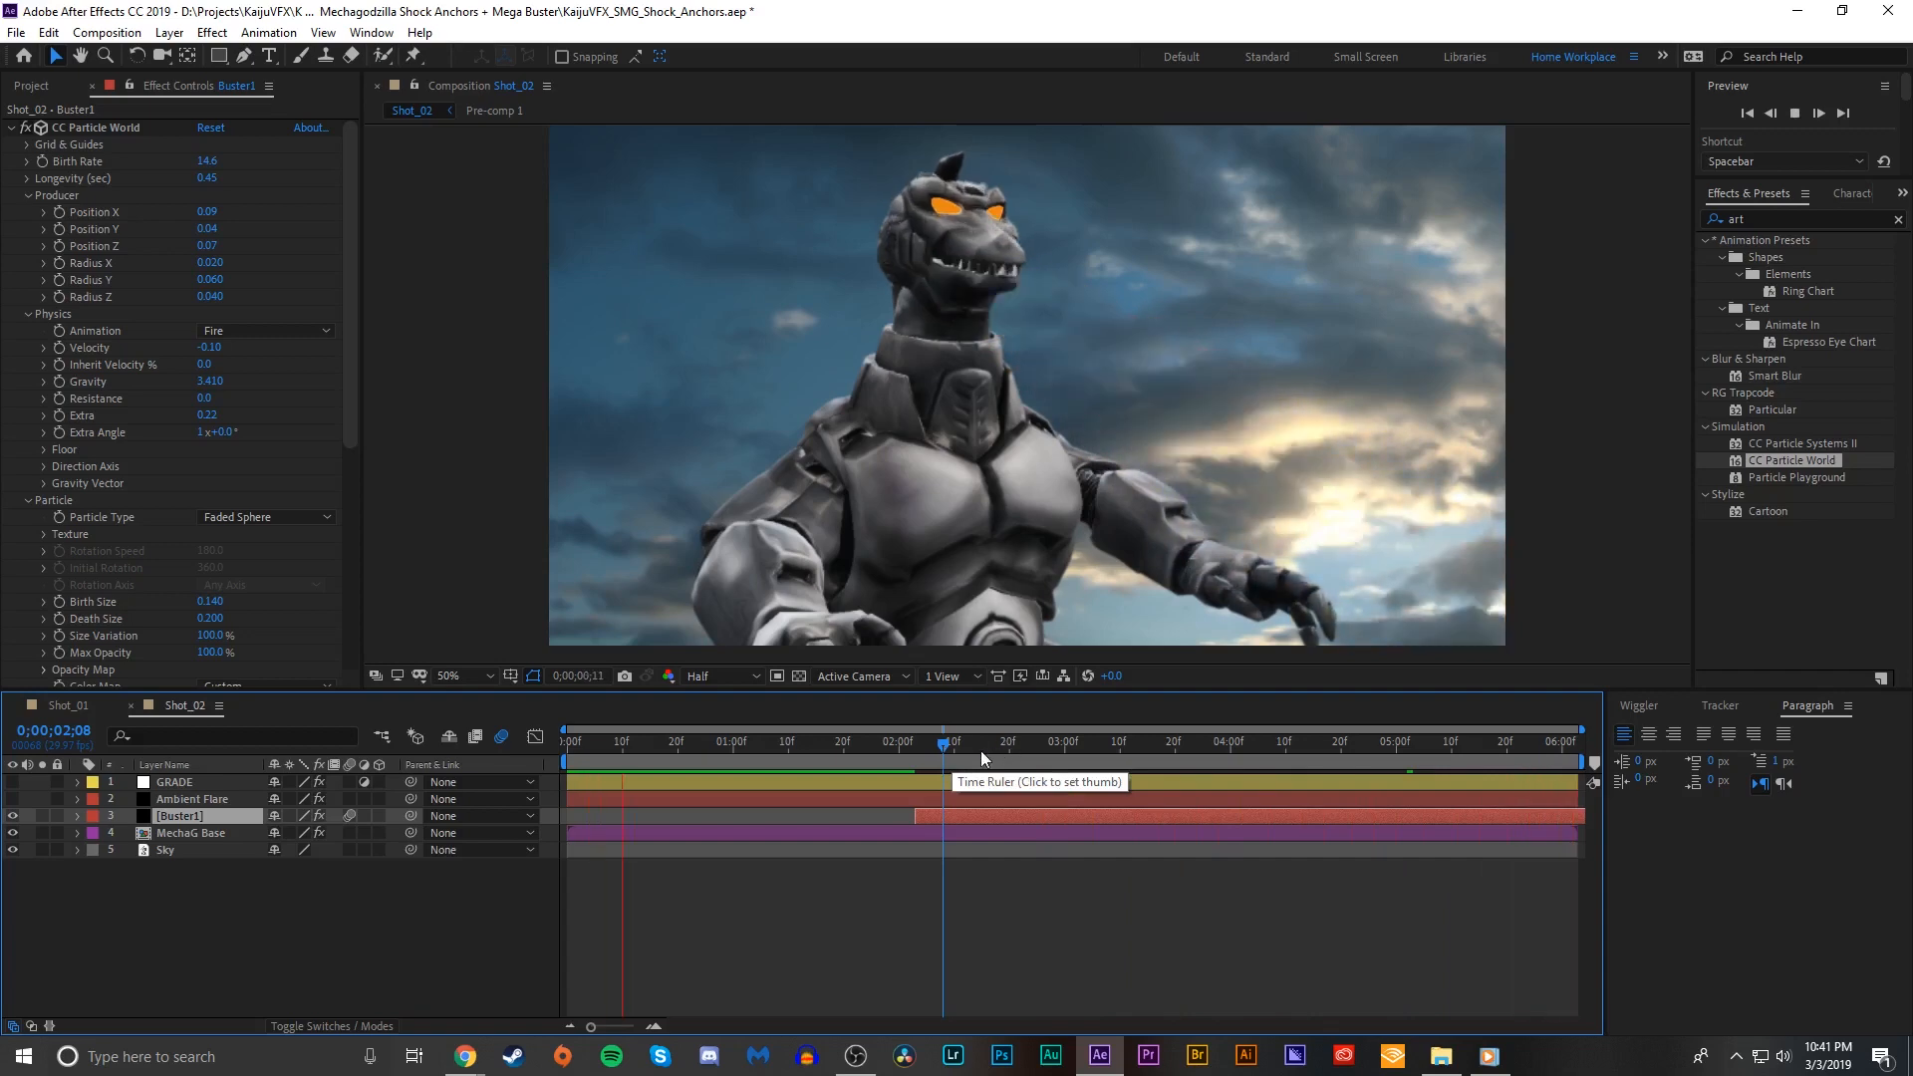
pyautogui.click(1099, 742)
pyautogui.press('space')
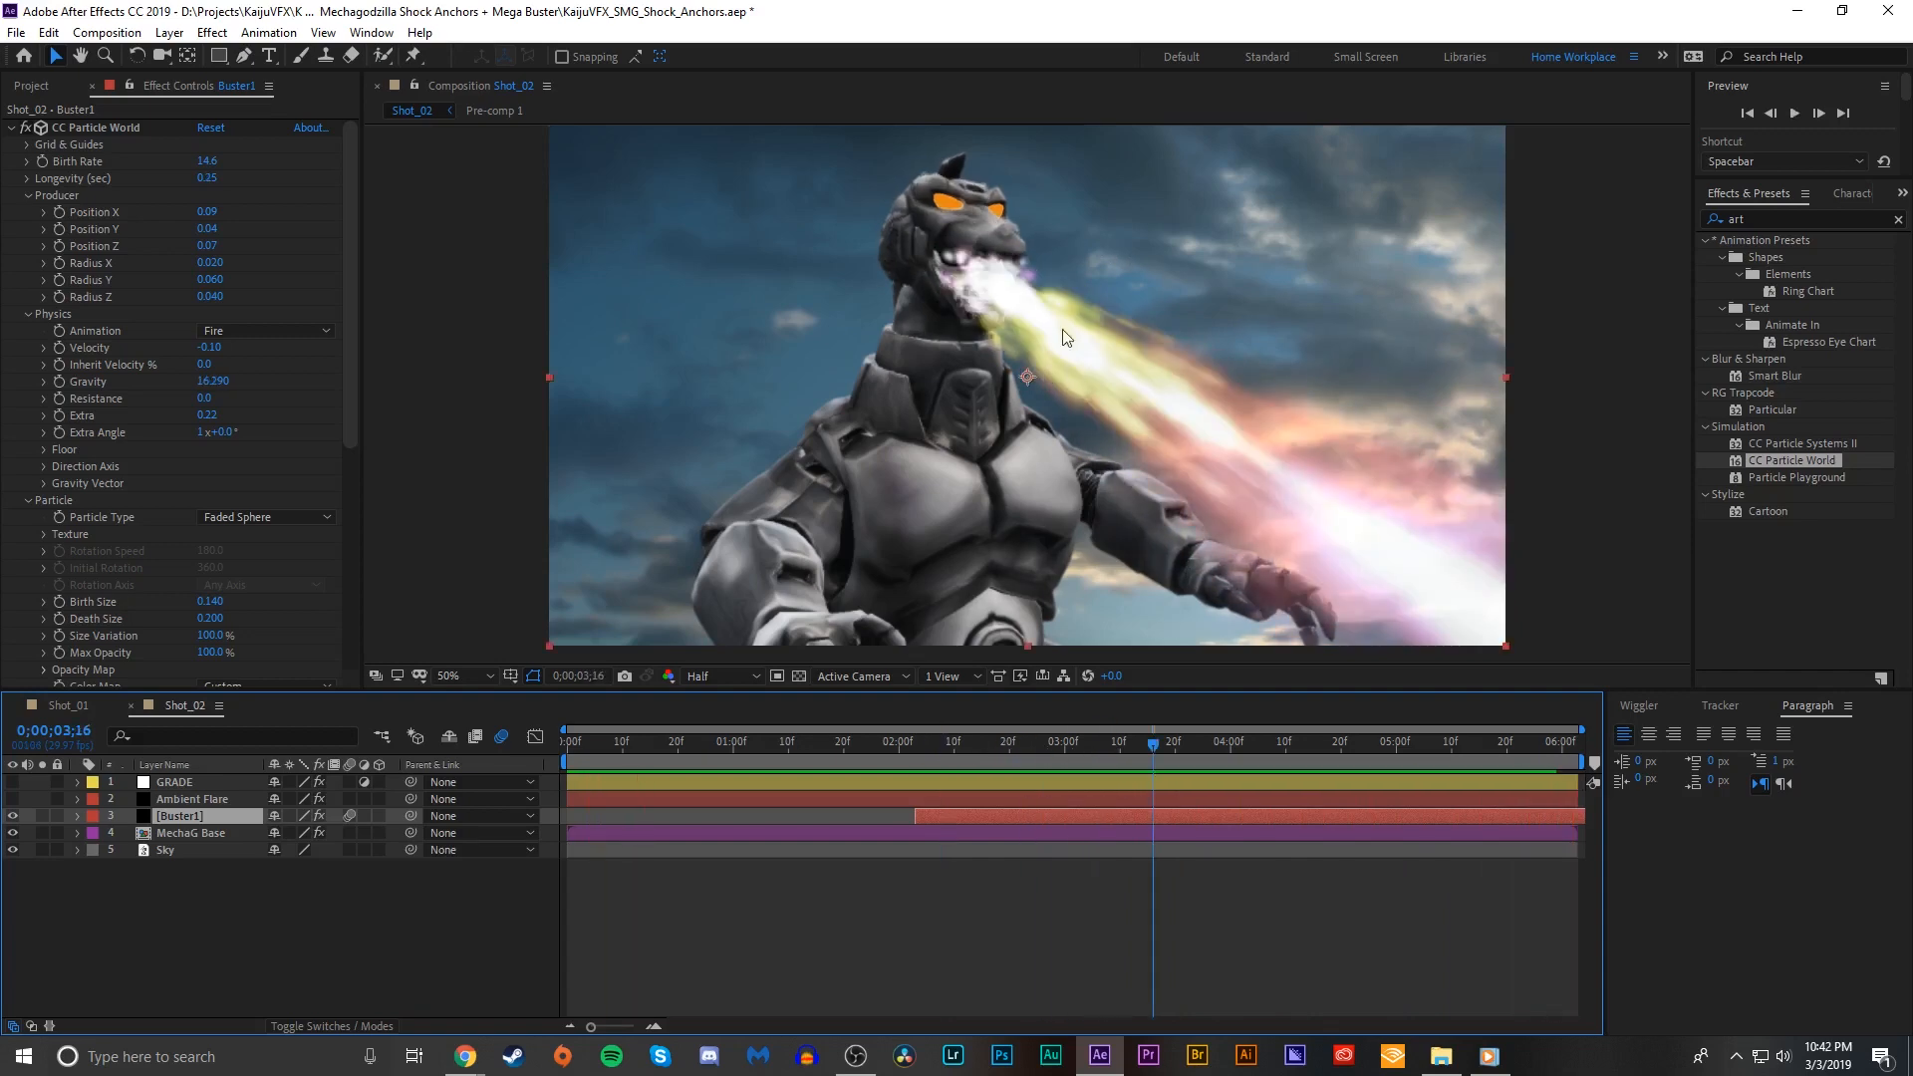
pyautogui.press('space')
pyautogui.click(938, 743)
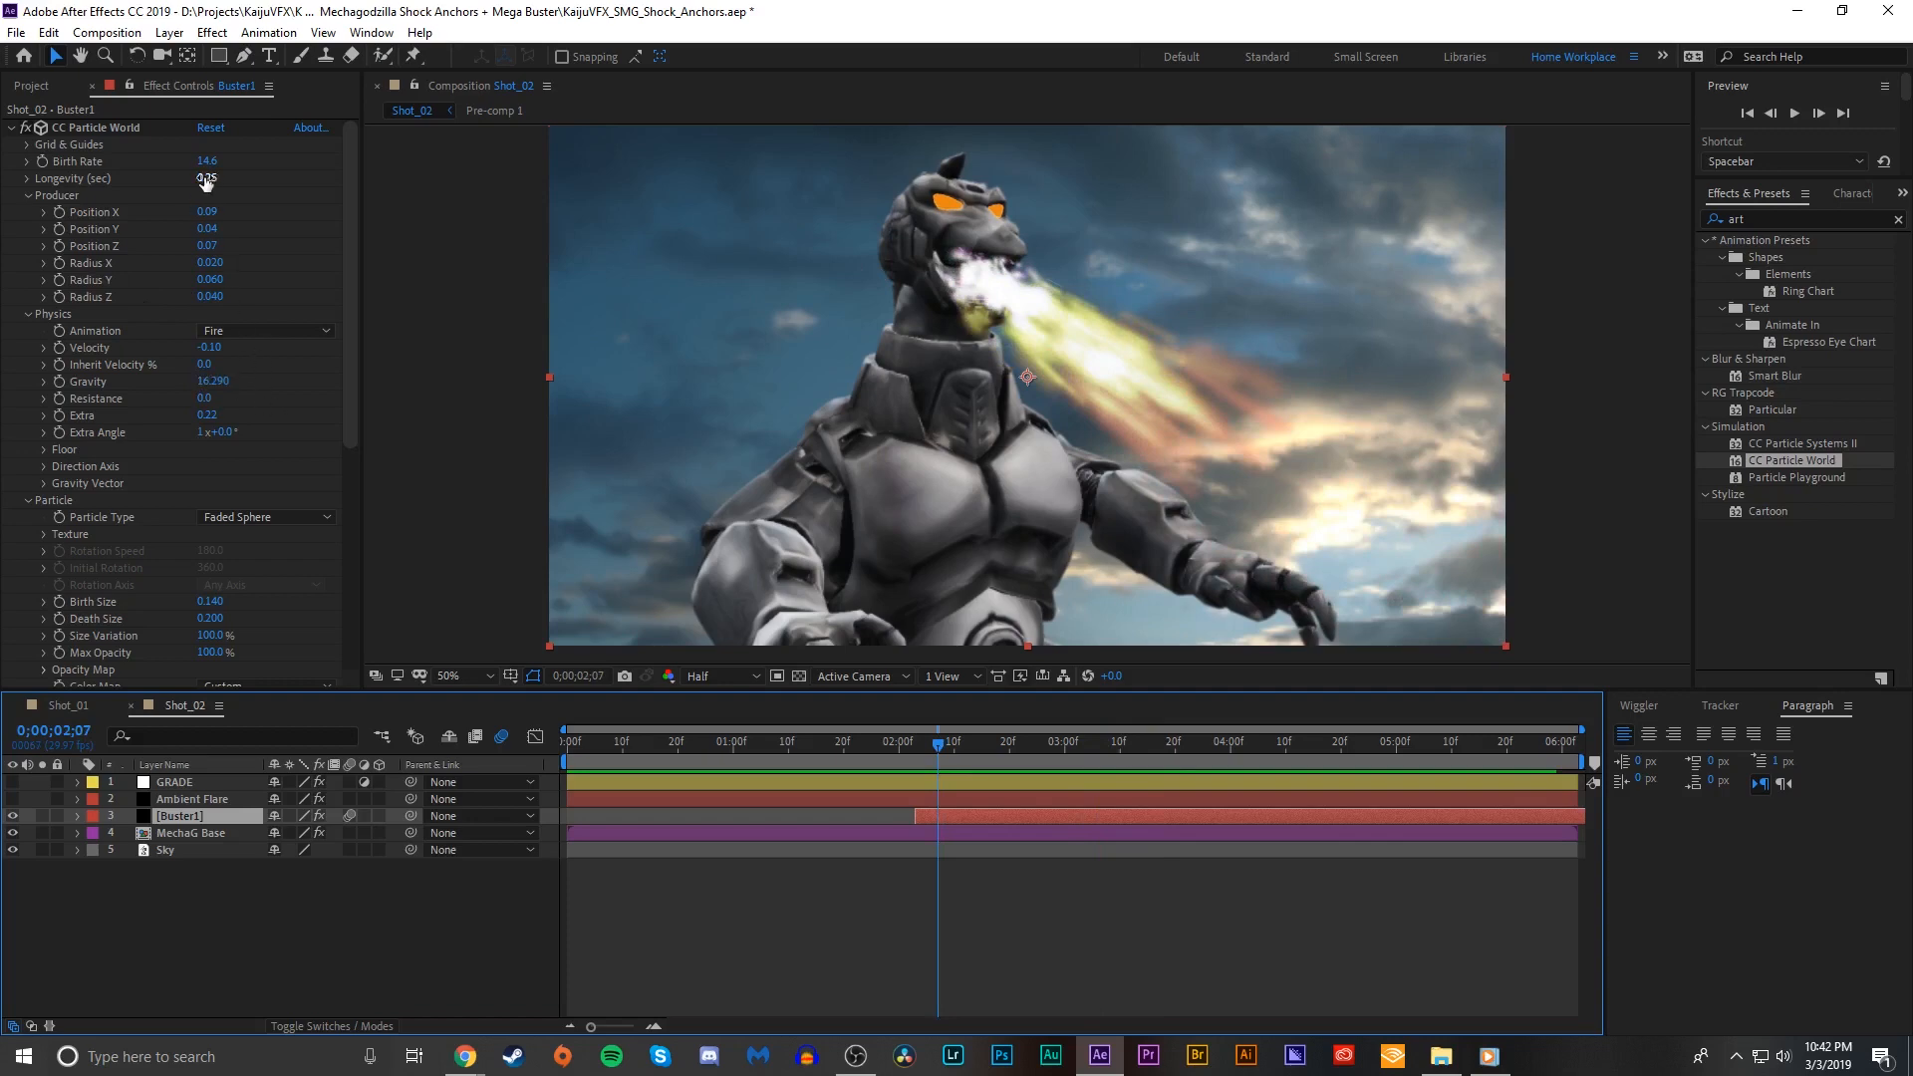
pyautogui.press('space')
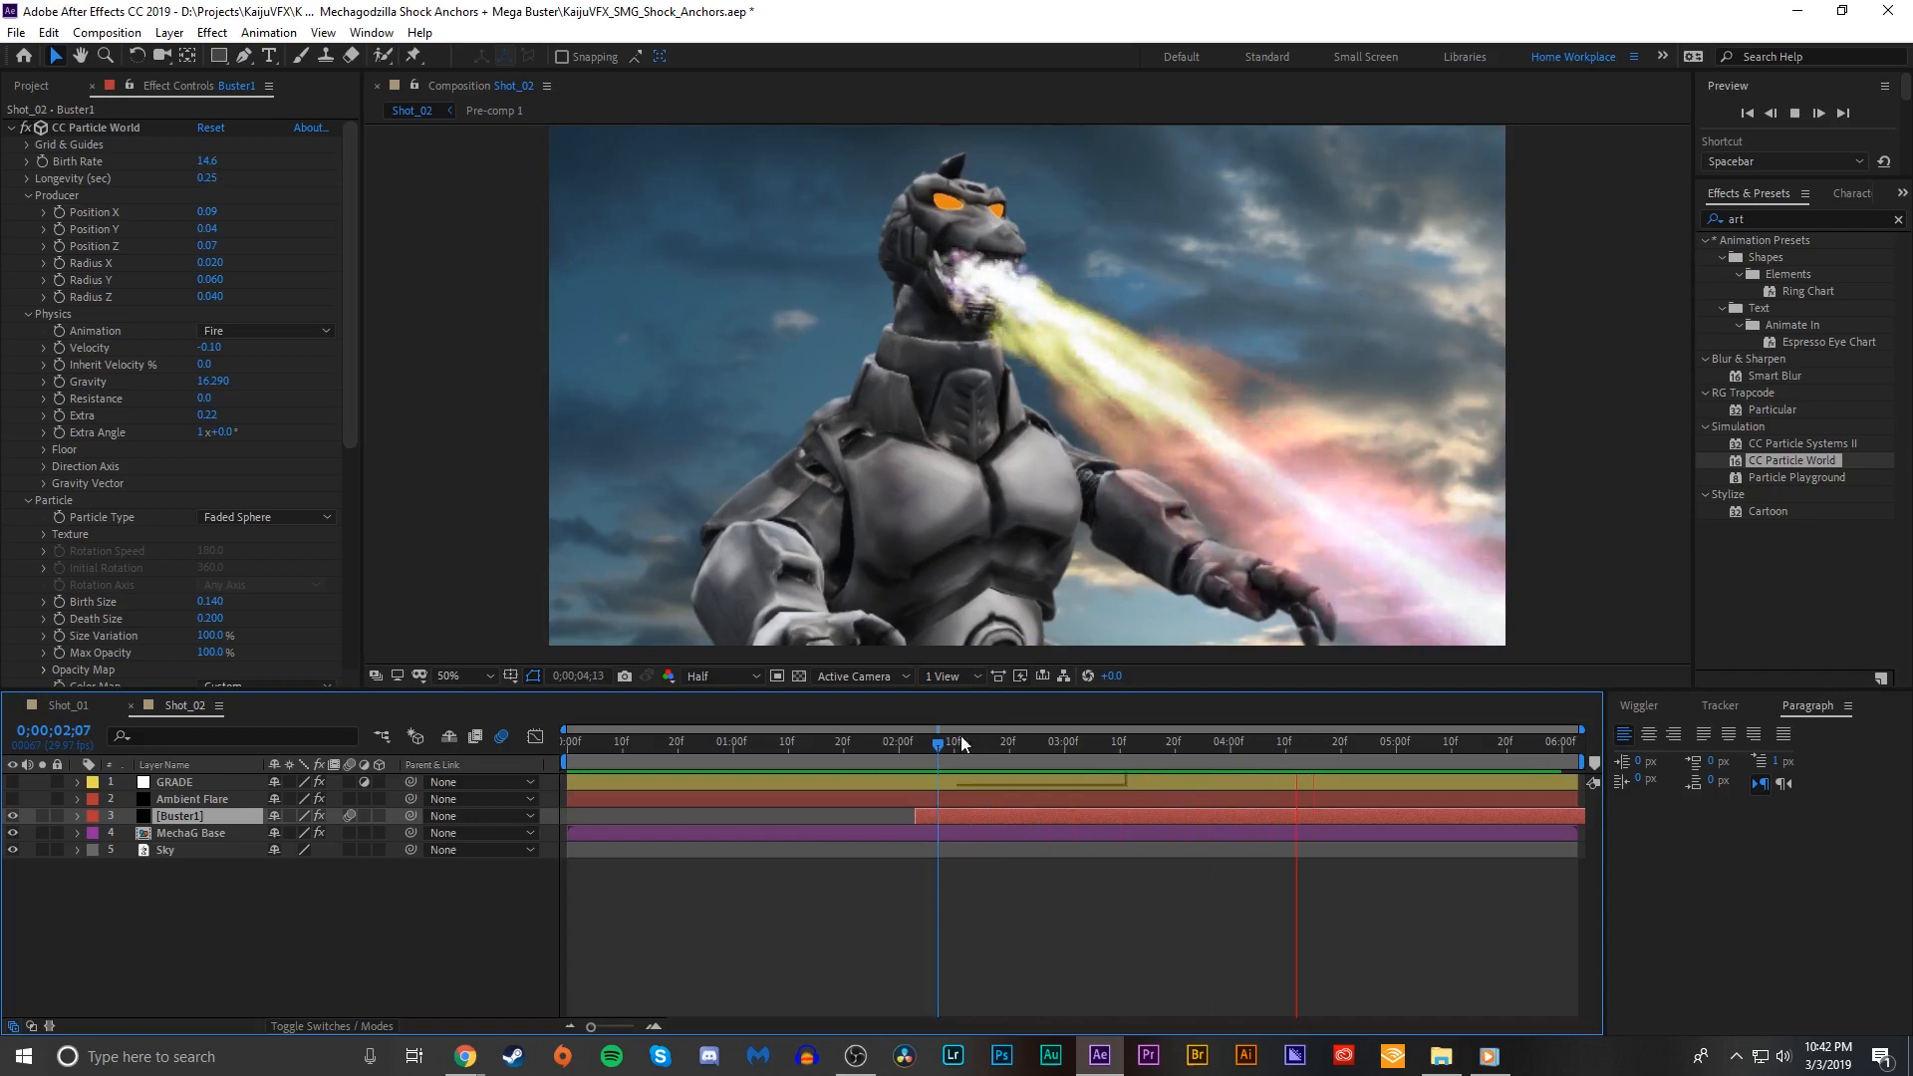
pyautogui.press('space')
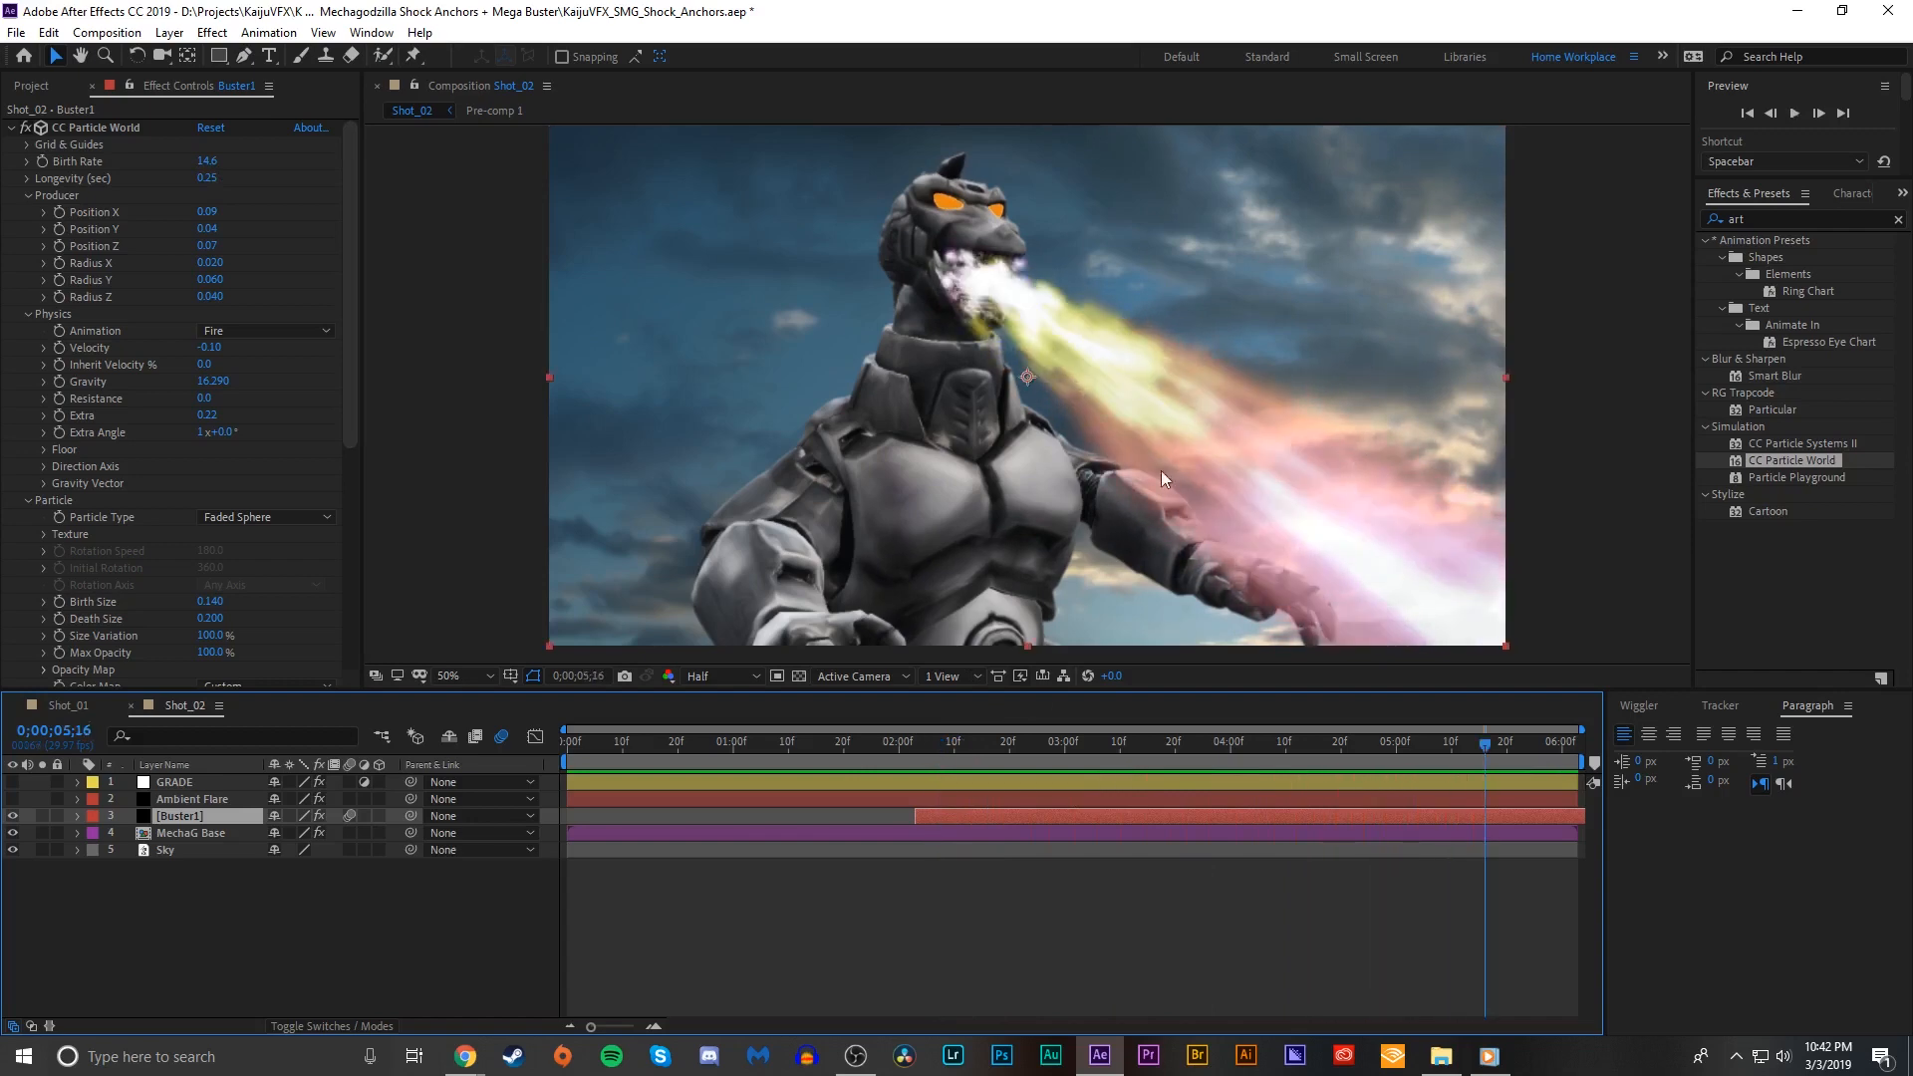
# Step: Apply the Hue/Saturation effect to the Buster1 layer
pyautogui.moveTo(938, 737)
pyautogui.mouseDown()
pyautogui.moveTo(1107, 742)
pyautogui.moveTo(918, 759)
pyautogui.mouseUp()
pyautogui.scroll(-5, 134, 404)
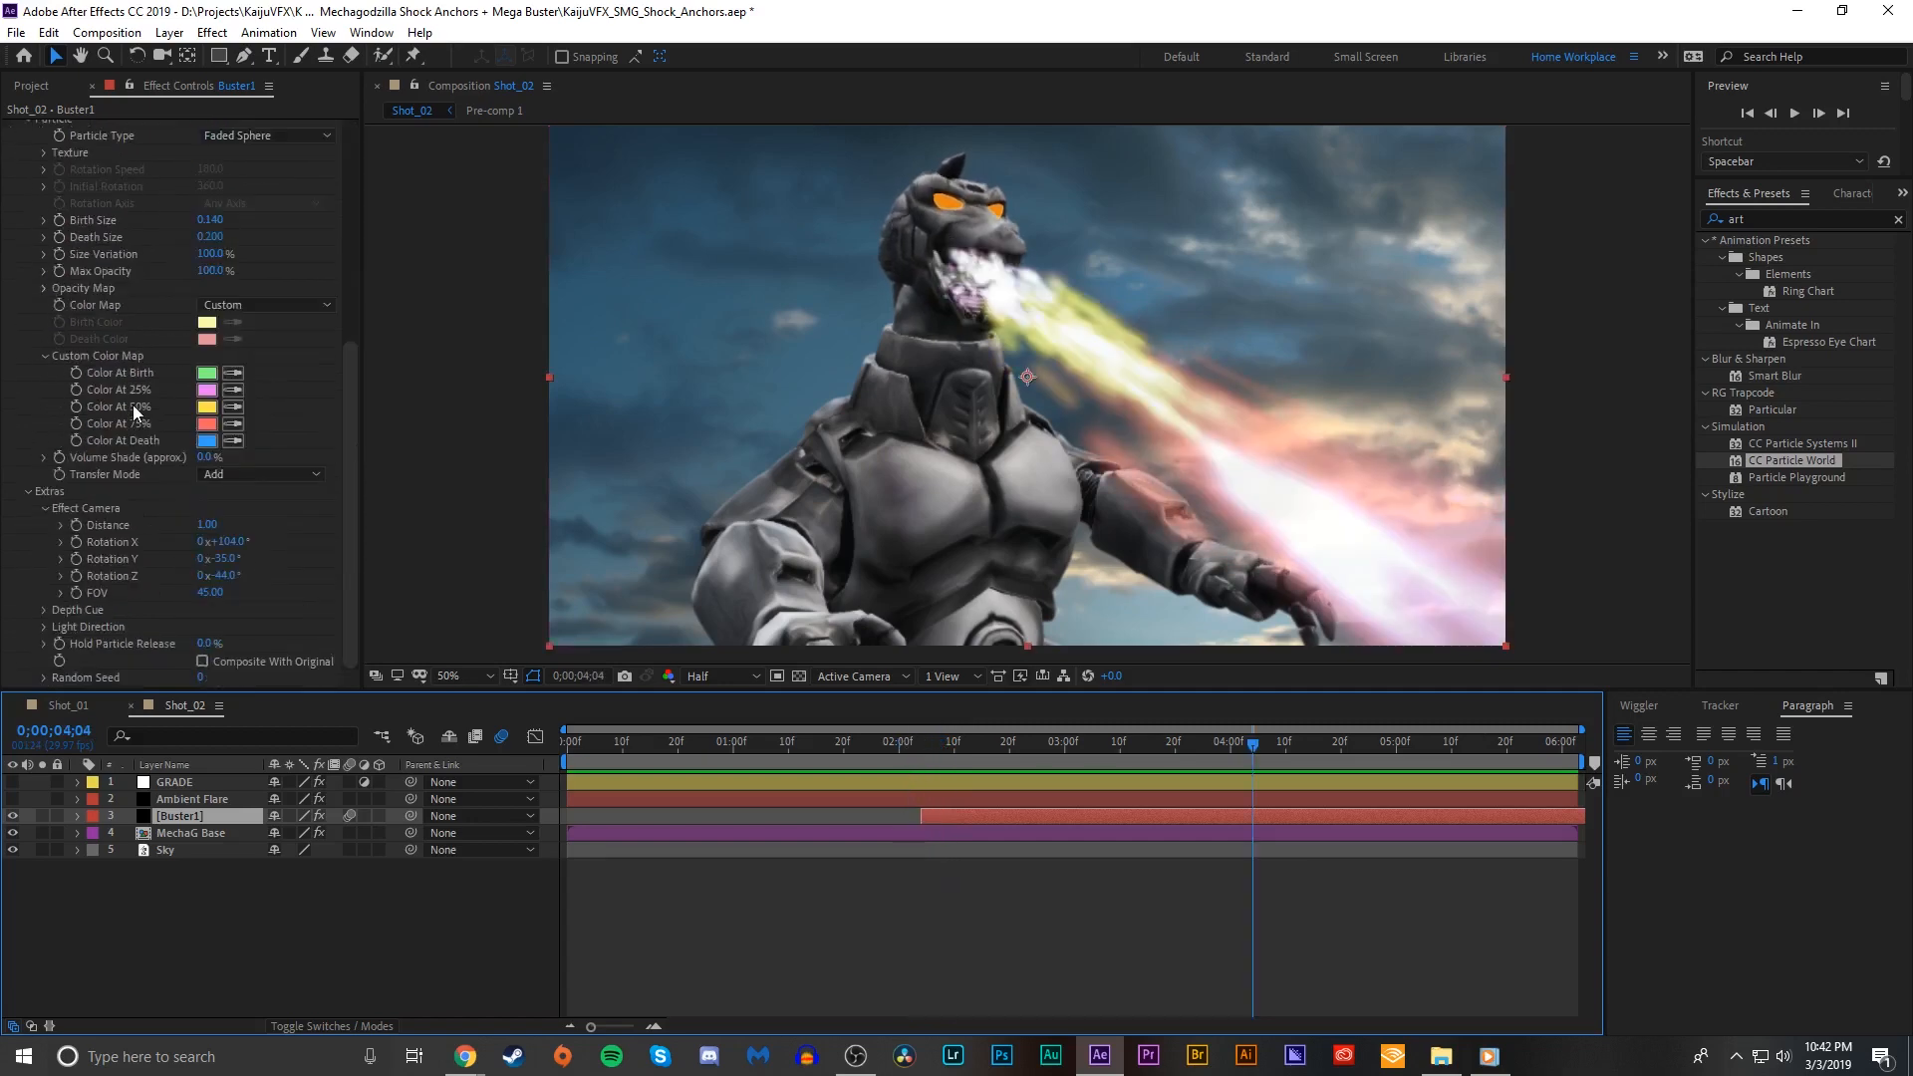
pyautogui.click(1769, 220)
pyautogui.click(1181, 813)
pyautogui.hotkey('ctrl', 'space')
pyautogui.write('hue')
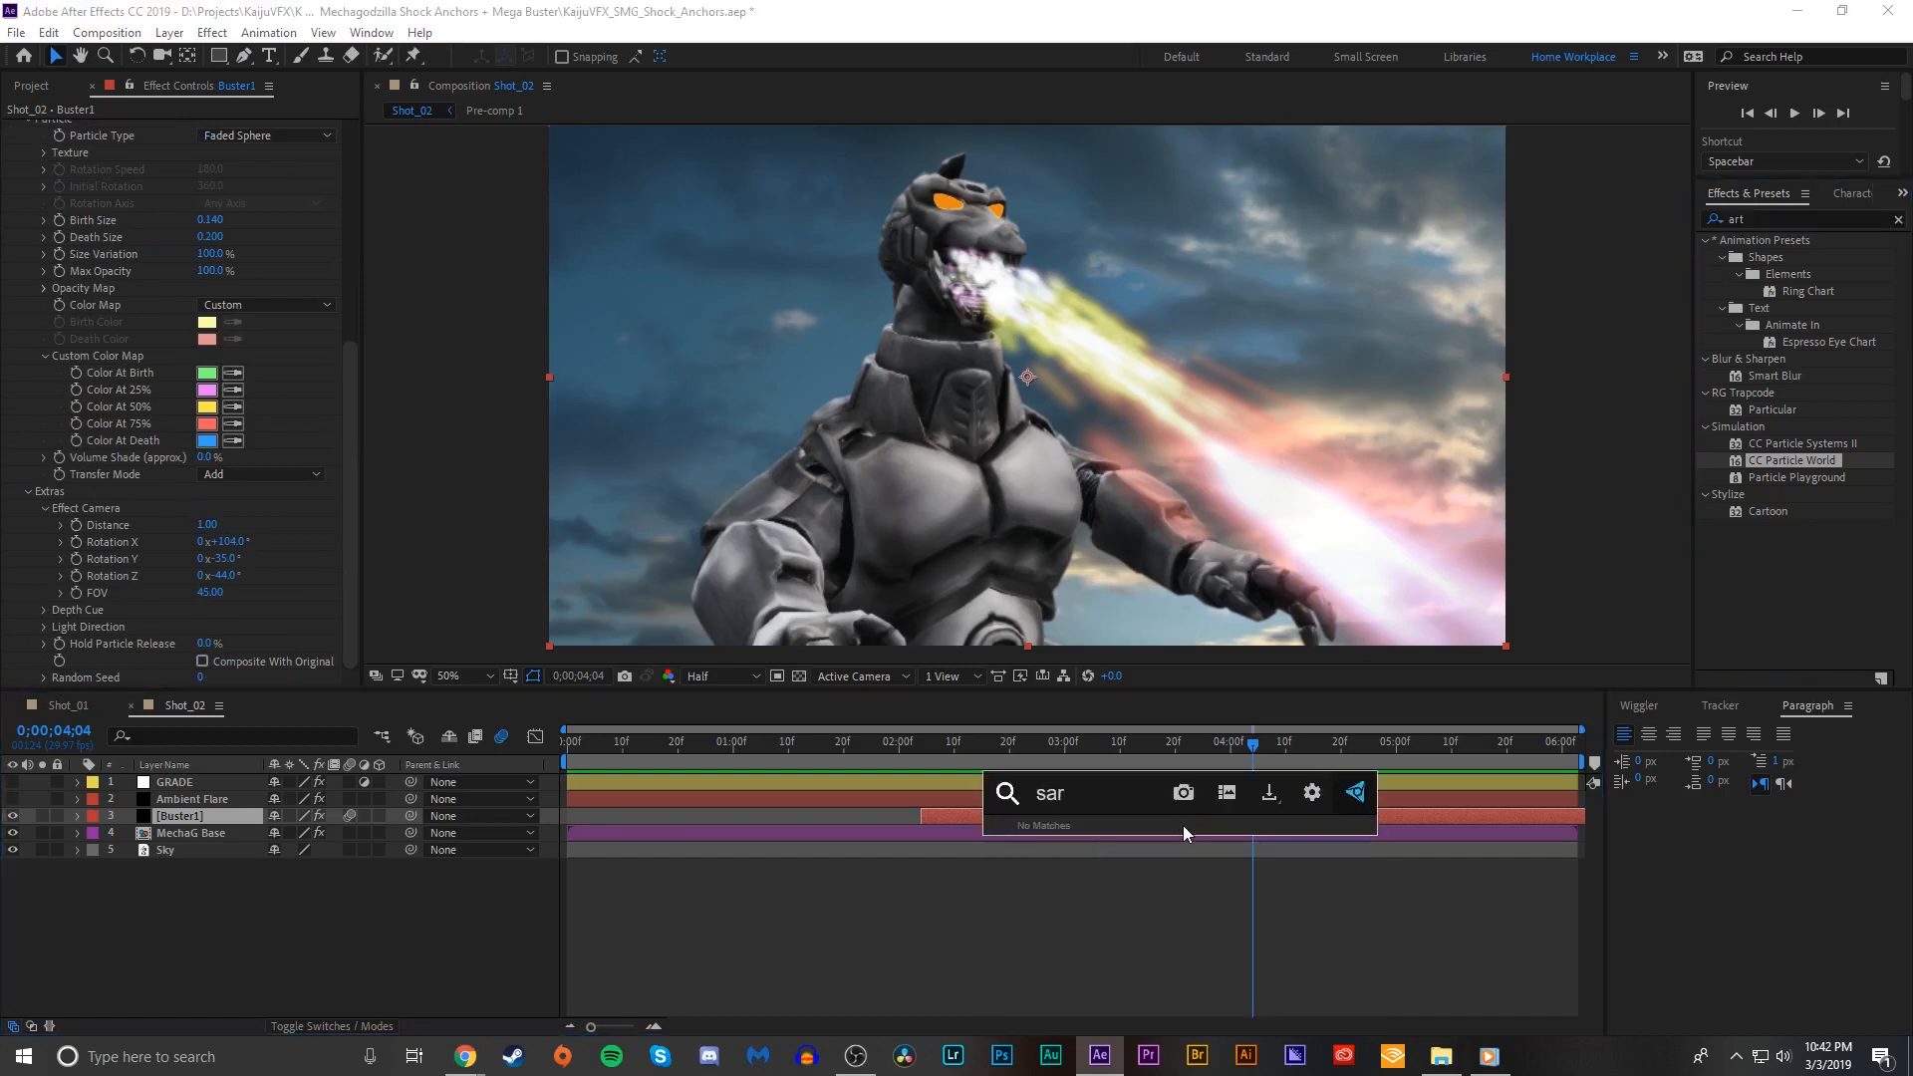
pyautogui.press('Return')
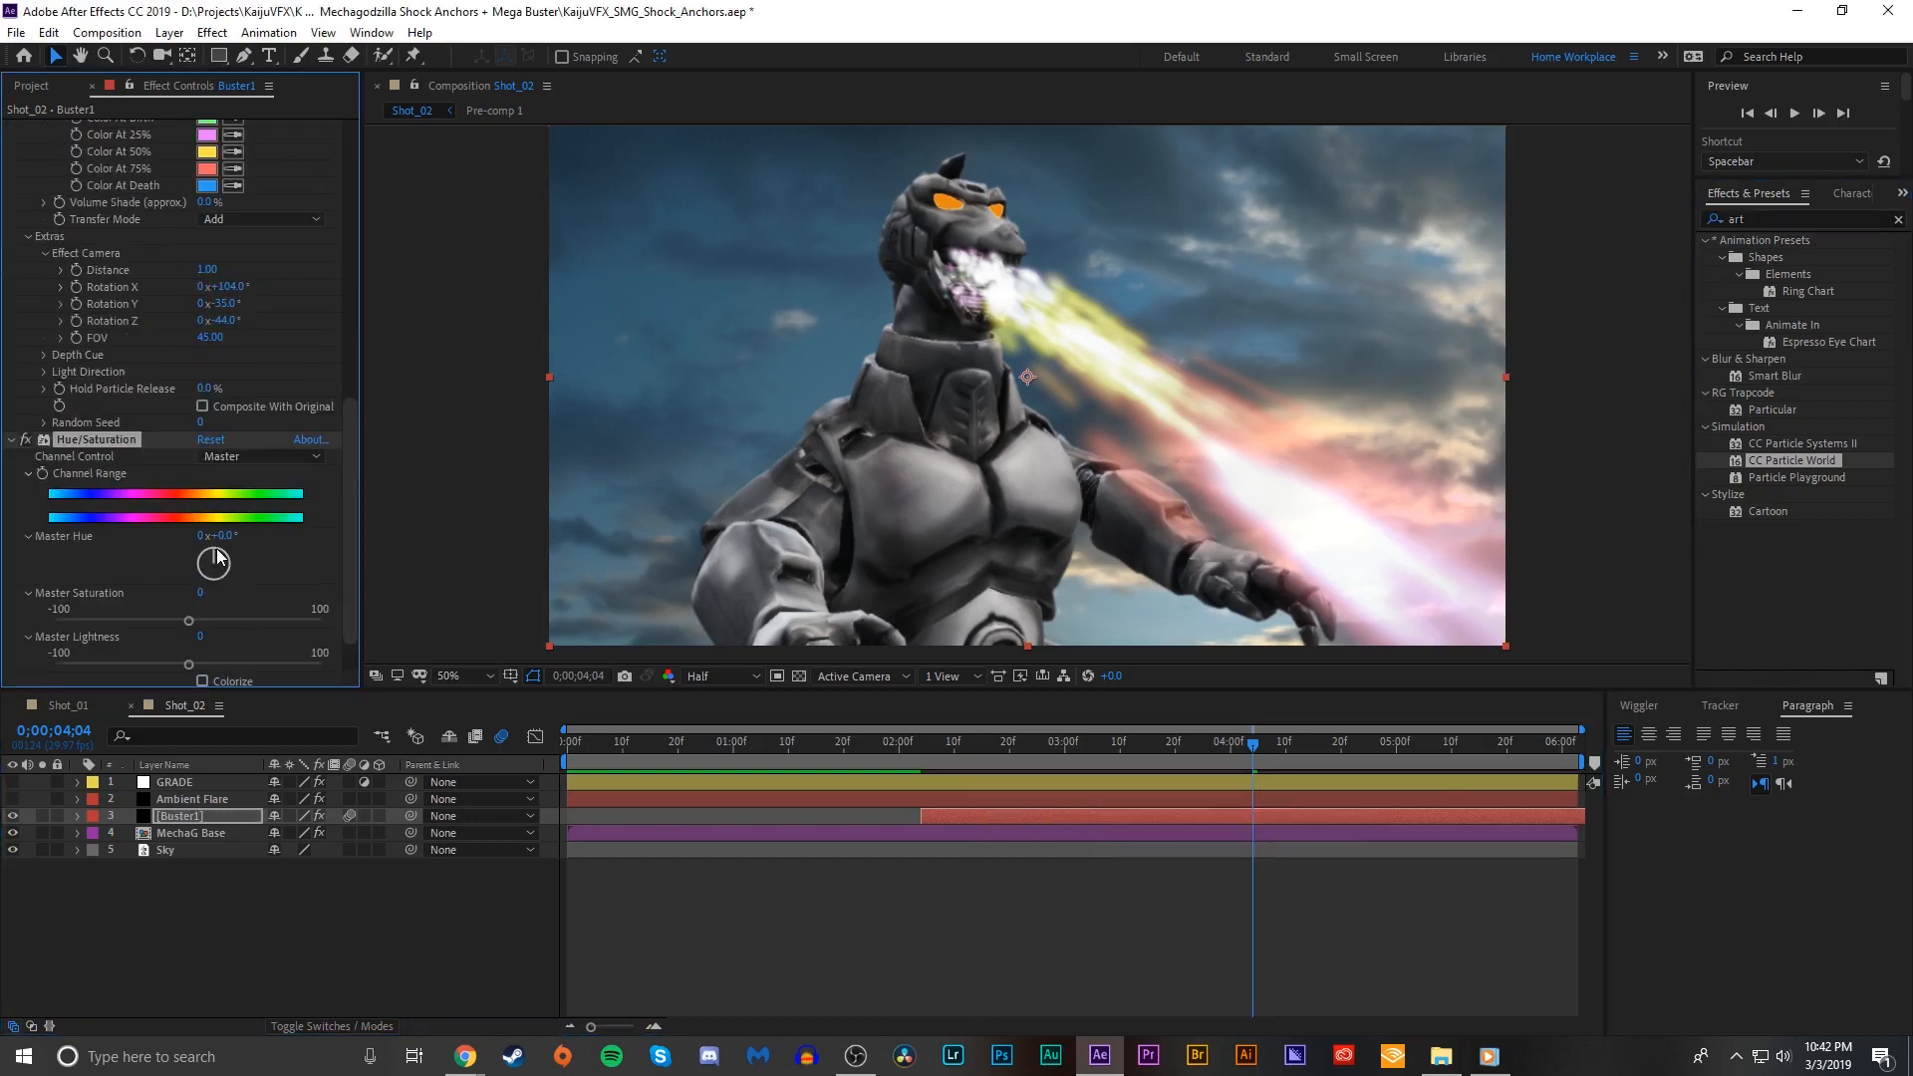
# Step: Start keyframing the Hue/Saturation Channel Range at 0;00;02;04, where the Buster1 beam begins
pyautogui.moveTo(218, 559); pyautogui.dragTo(435, 805)
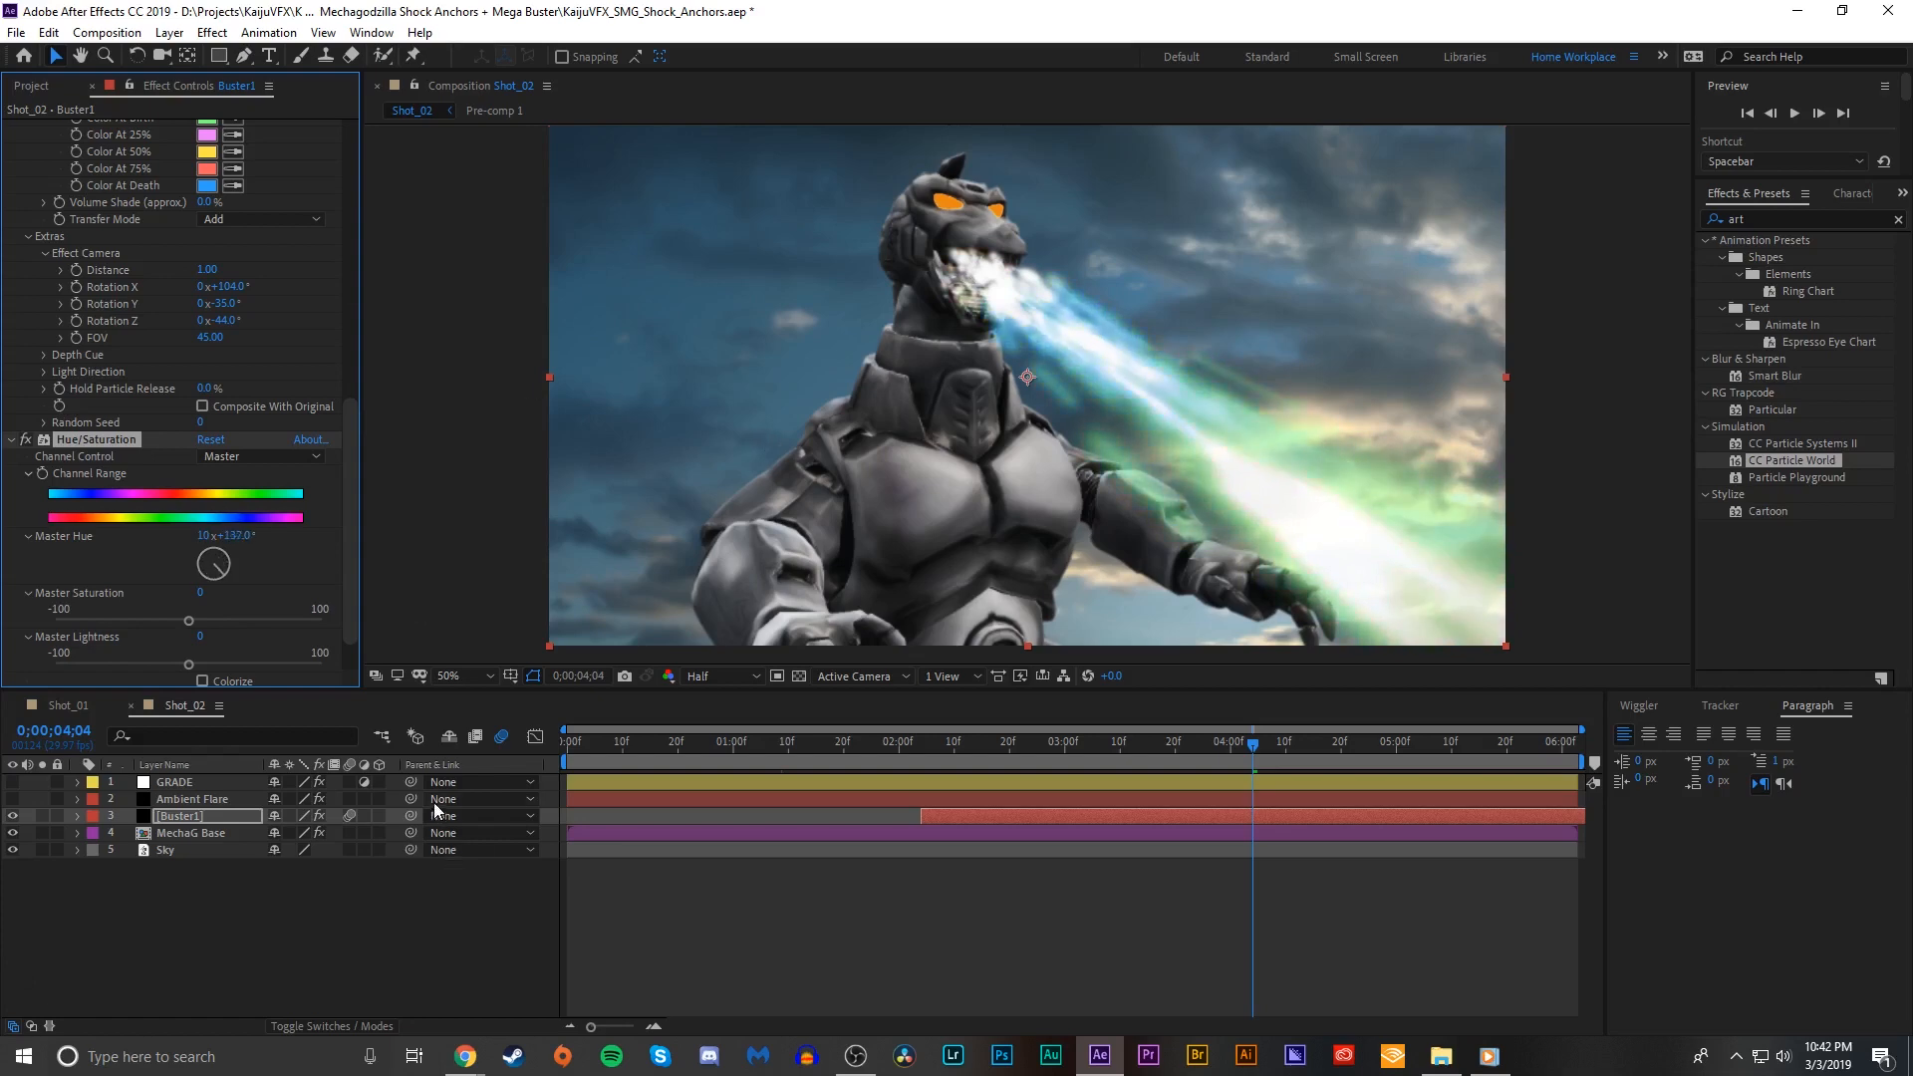
pyautogui.hotkey('ctrl', 'z')
pyautogui.click(923, 749)
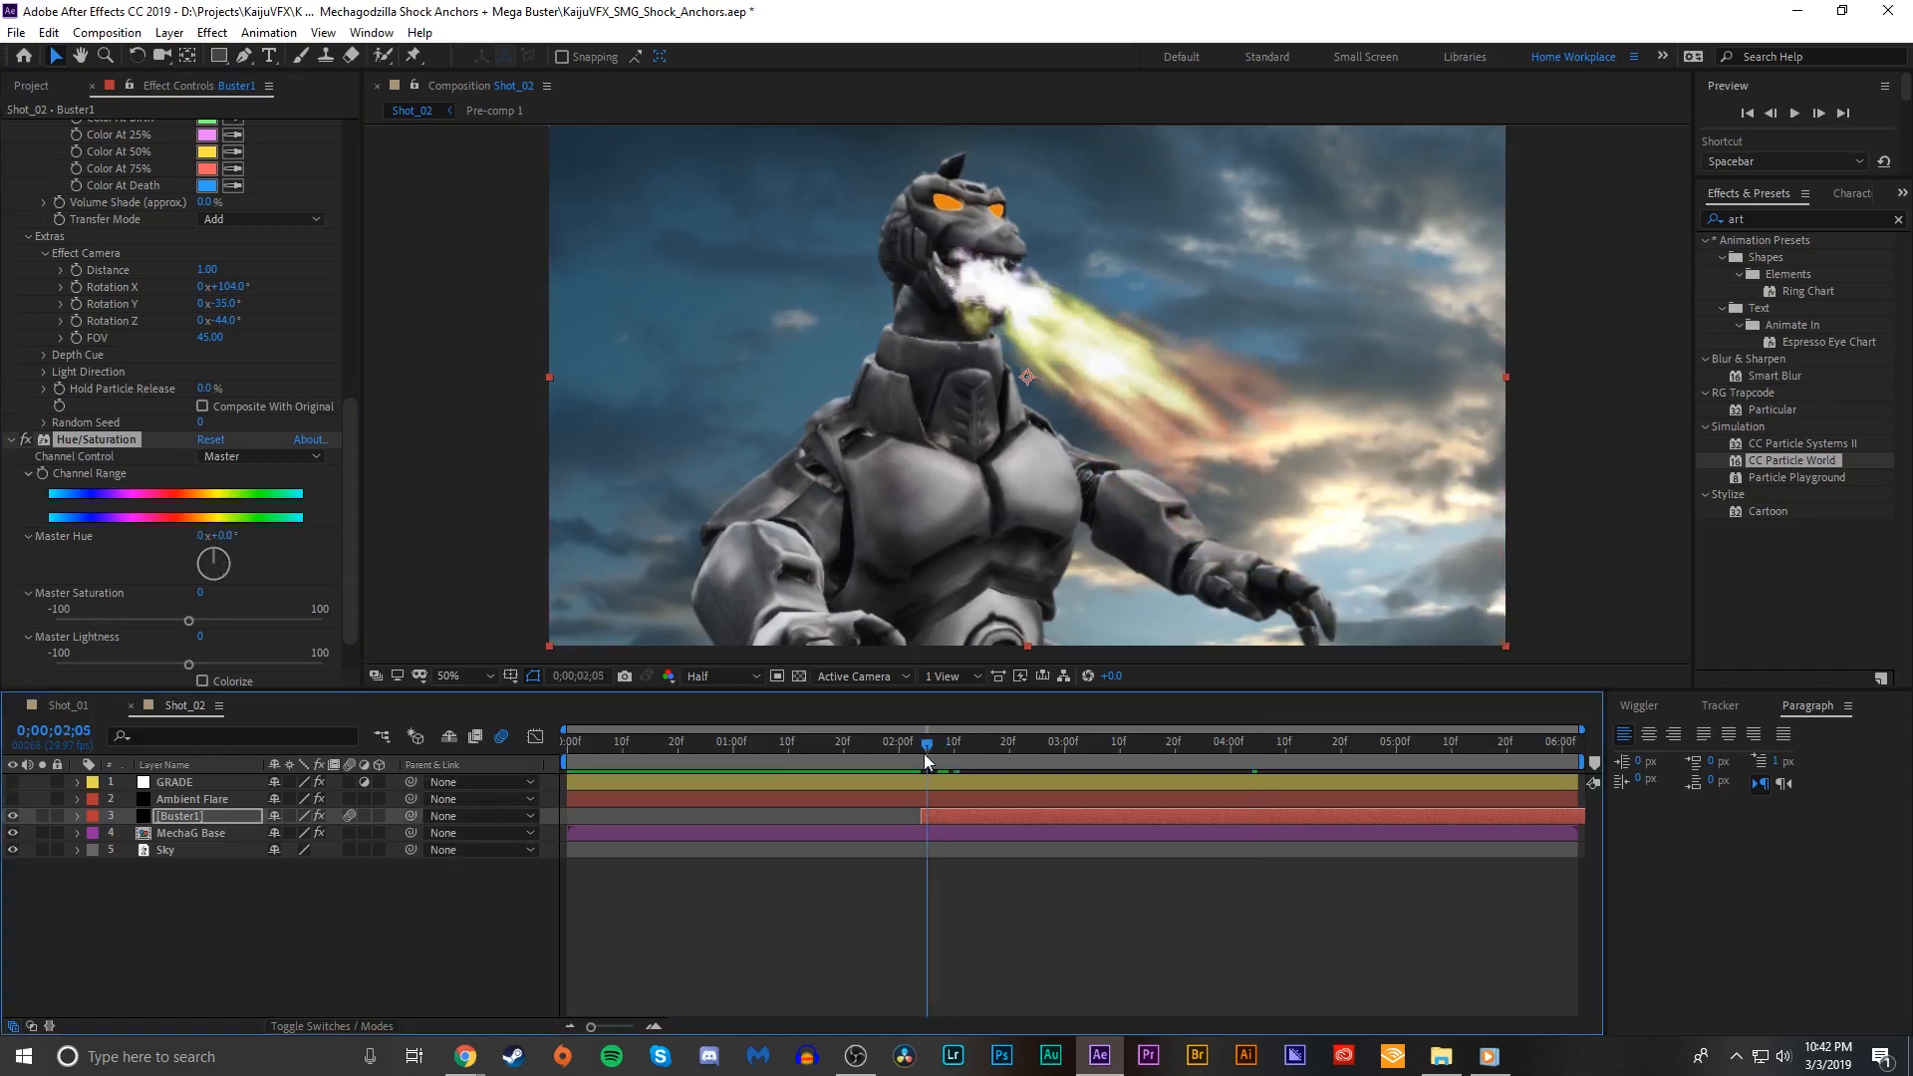
pyautogui.click(43, 478)
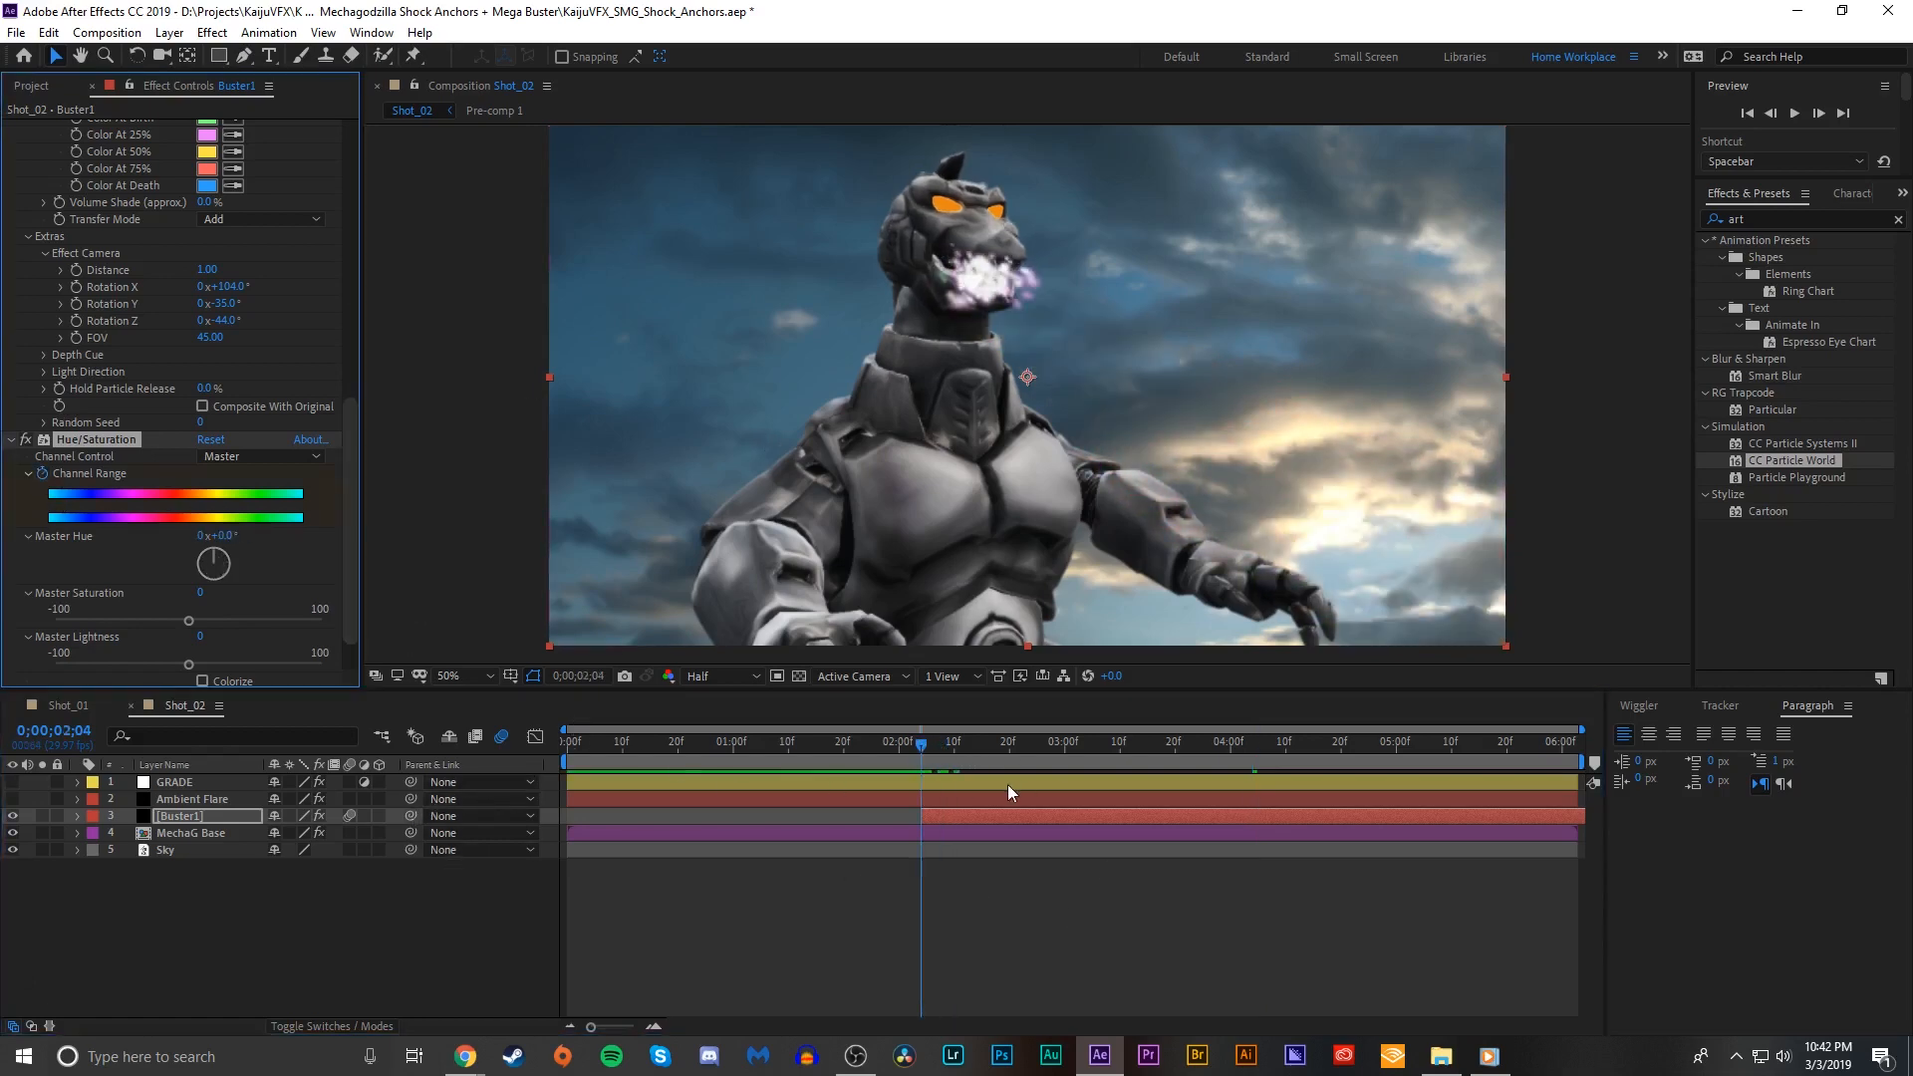
# Step: Set Master Hue to 3 full revolutions at 0;00;06;02 to cycle the beam's colors
pyautogui.moveTo(919, 753); pyautogui.dragTo(1571, 742)
pyautogui.click(204, 538)
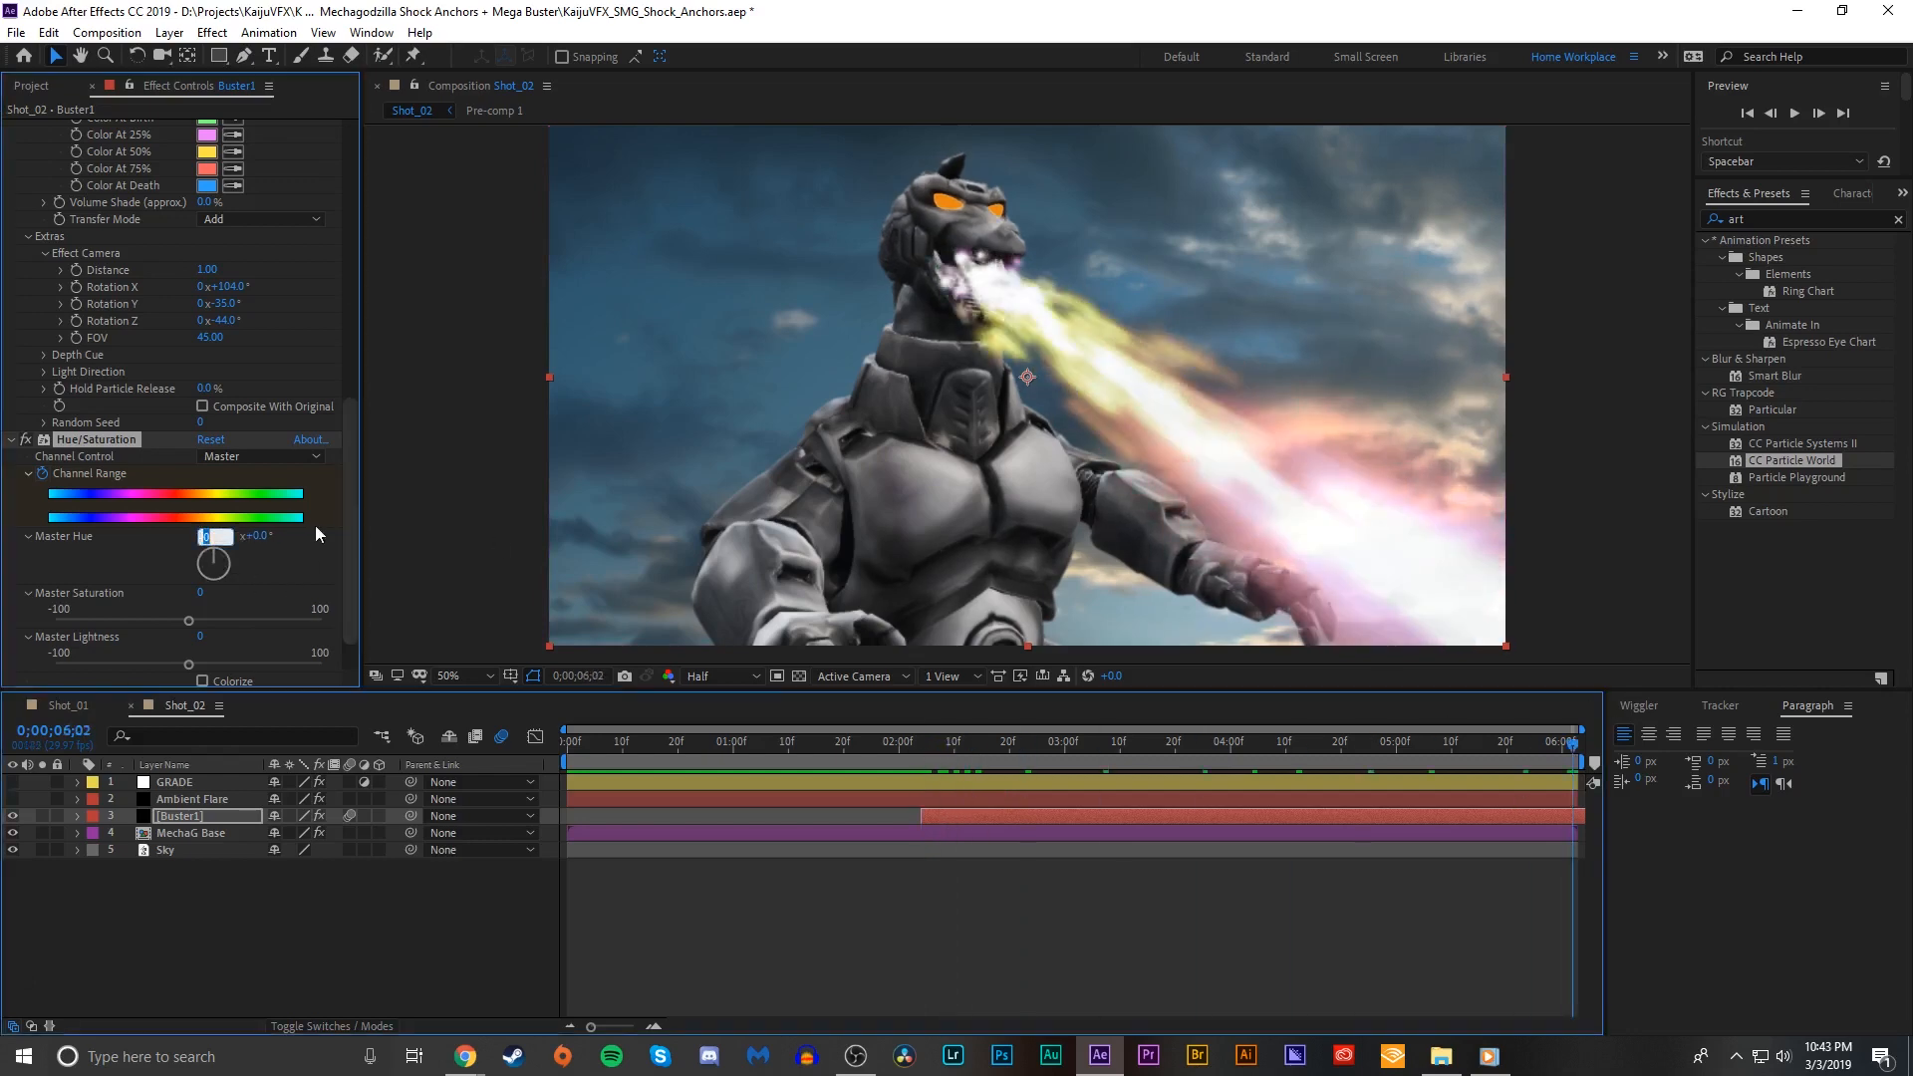
pyautogui.write('3')
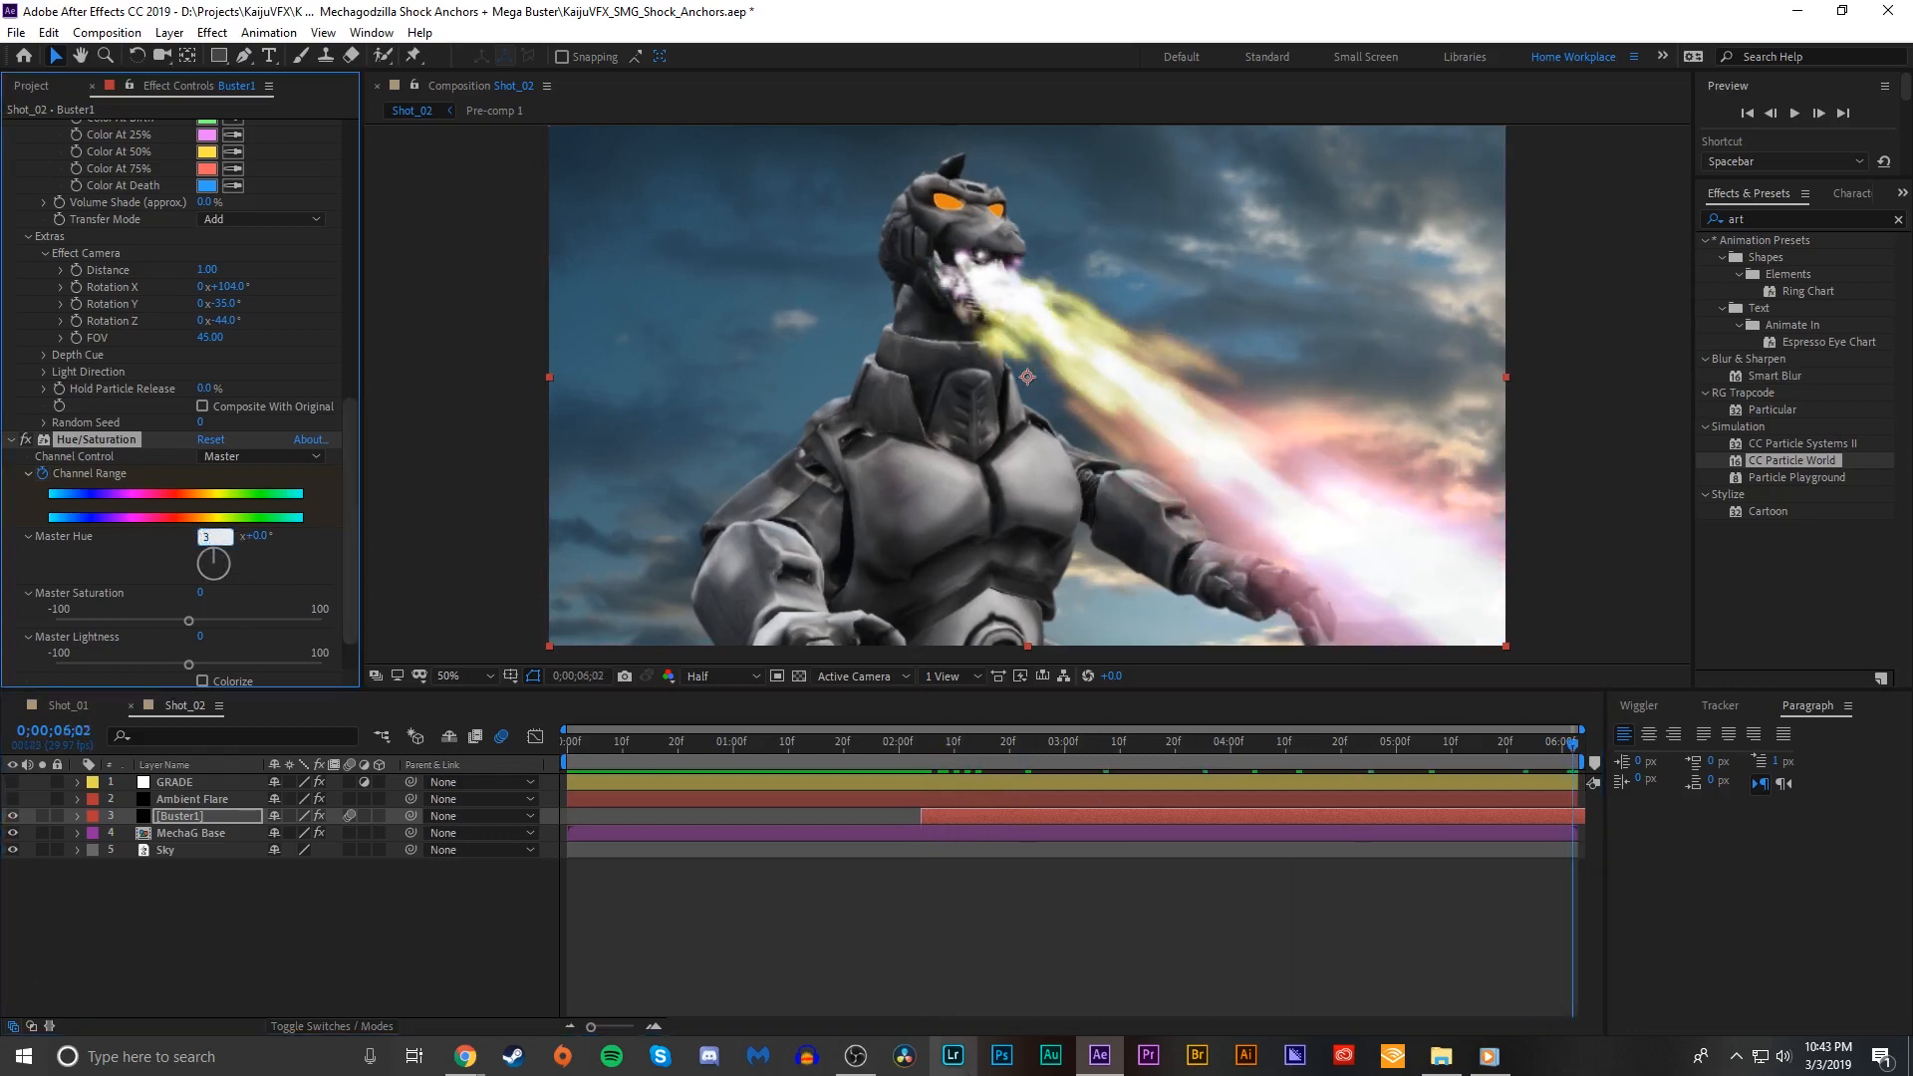
pyautogui.click(945, 927)
# Step: Play back the beam from 0;00;02;02 to check the hue cycling
pyautogui.click(912, 752)
pyautogui.press('space')
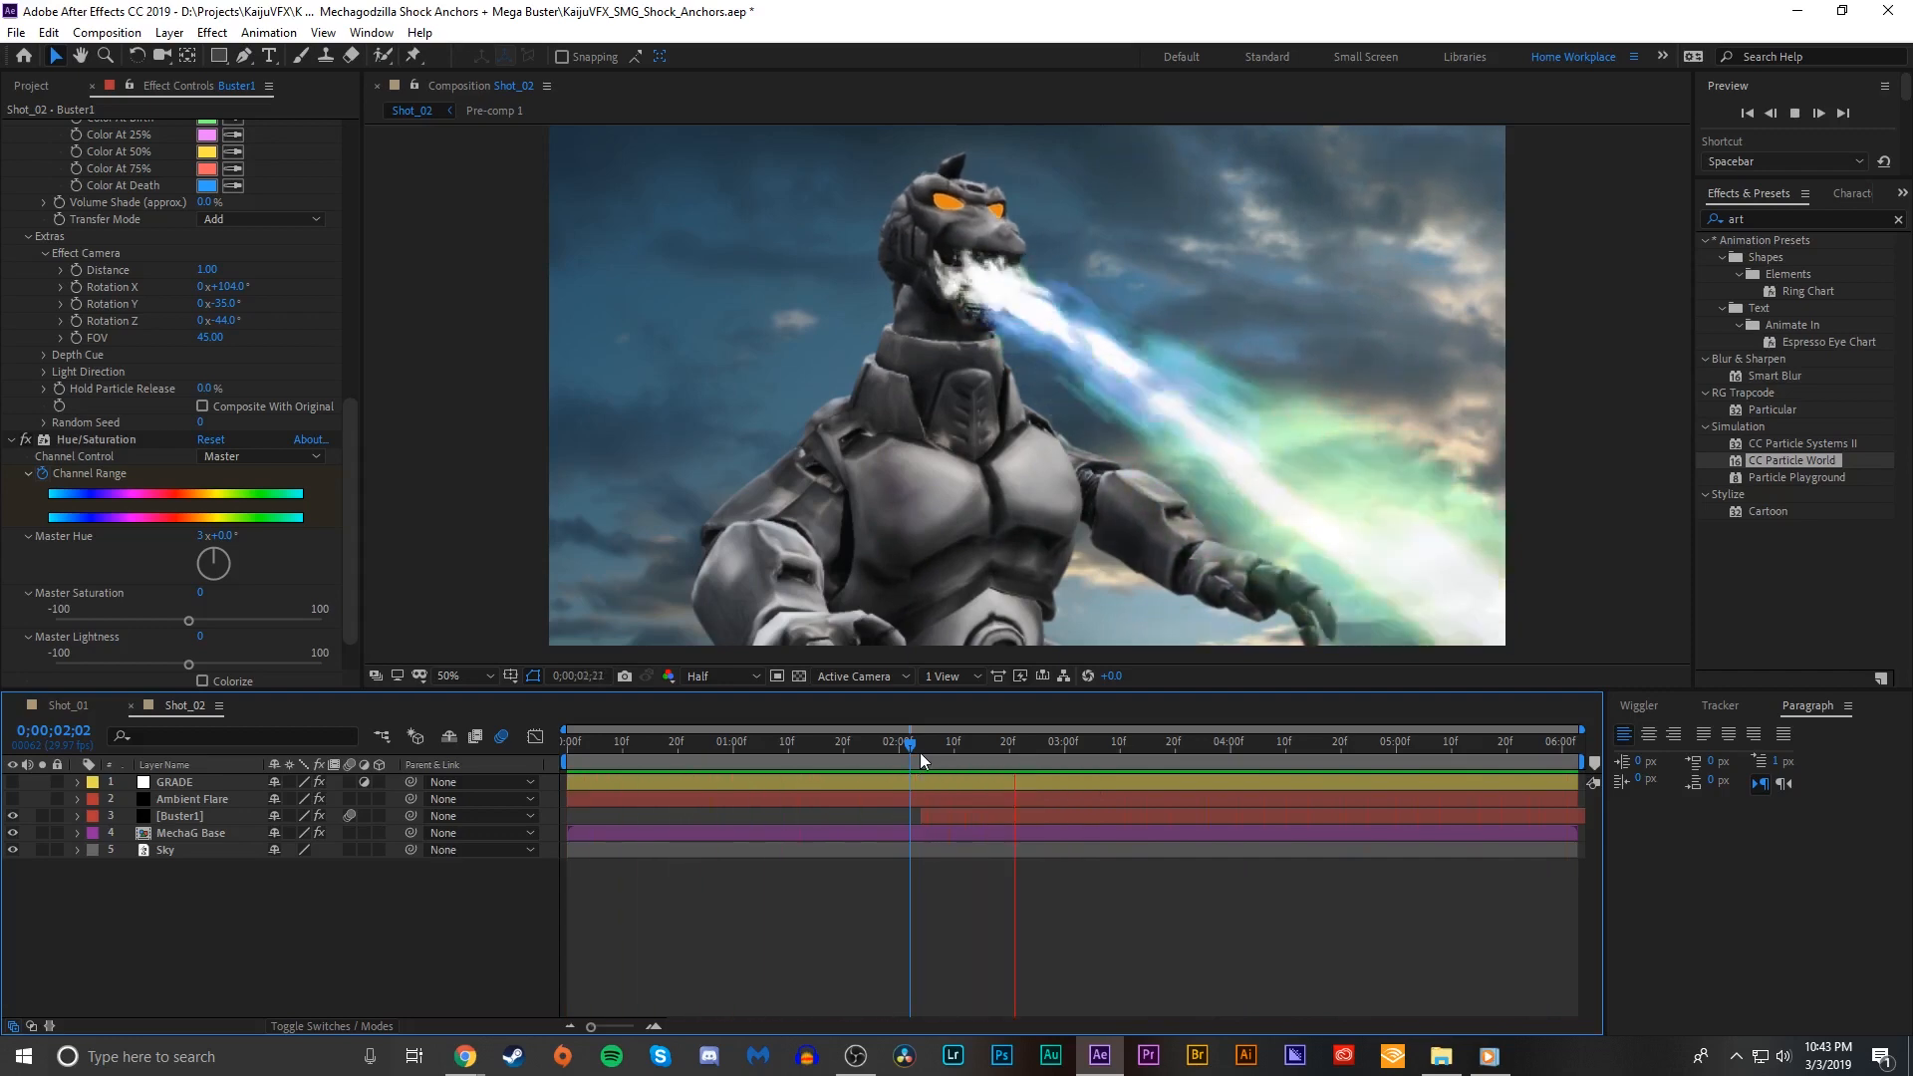
pyautogui.press('space')
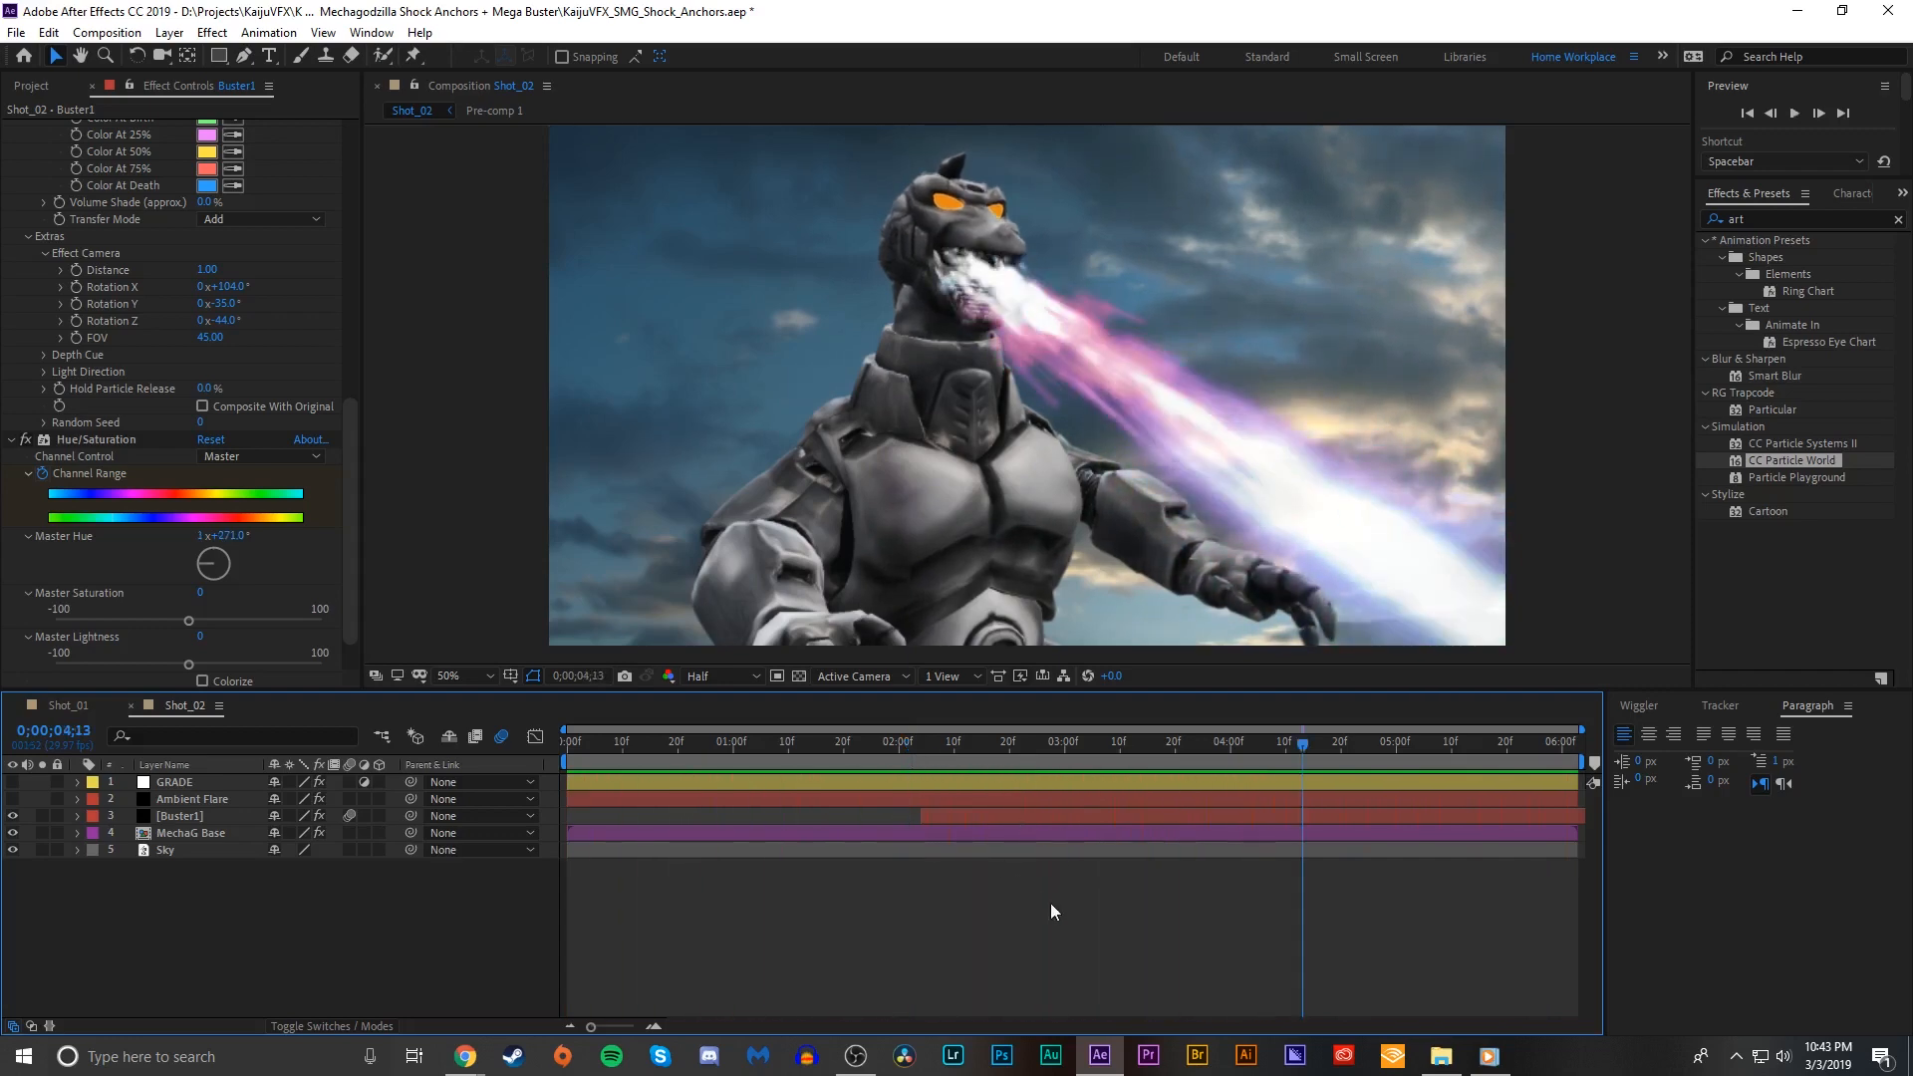
# Step: Reveal Buster1's keyframes and increase the Master Hue revolutions on the end keyframe at 0;00;06;02
pyautogui.click(1048, 816)
pyautogui.press('u')
pyautogui.press('k')
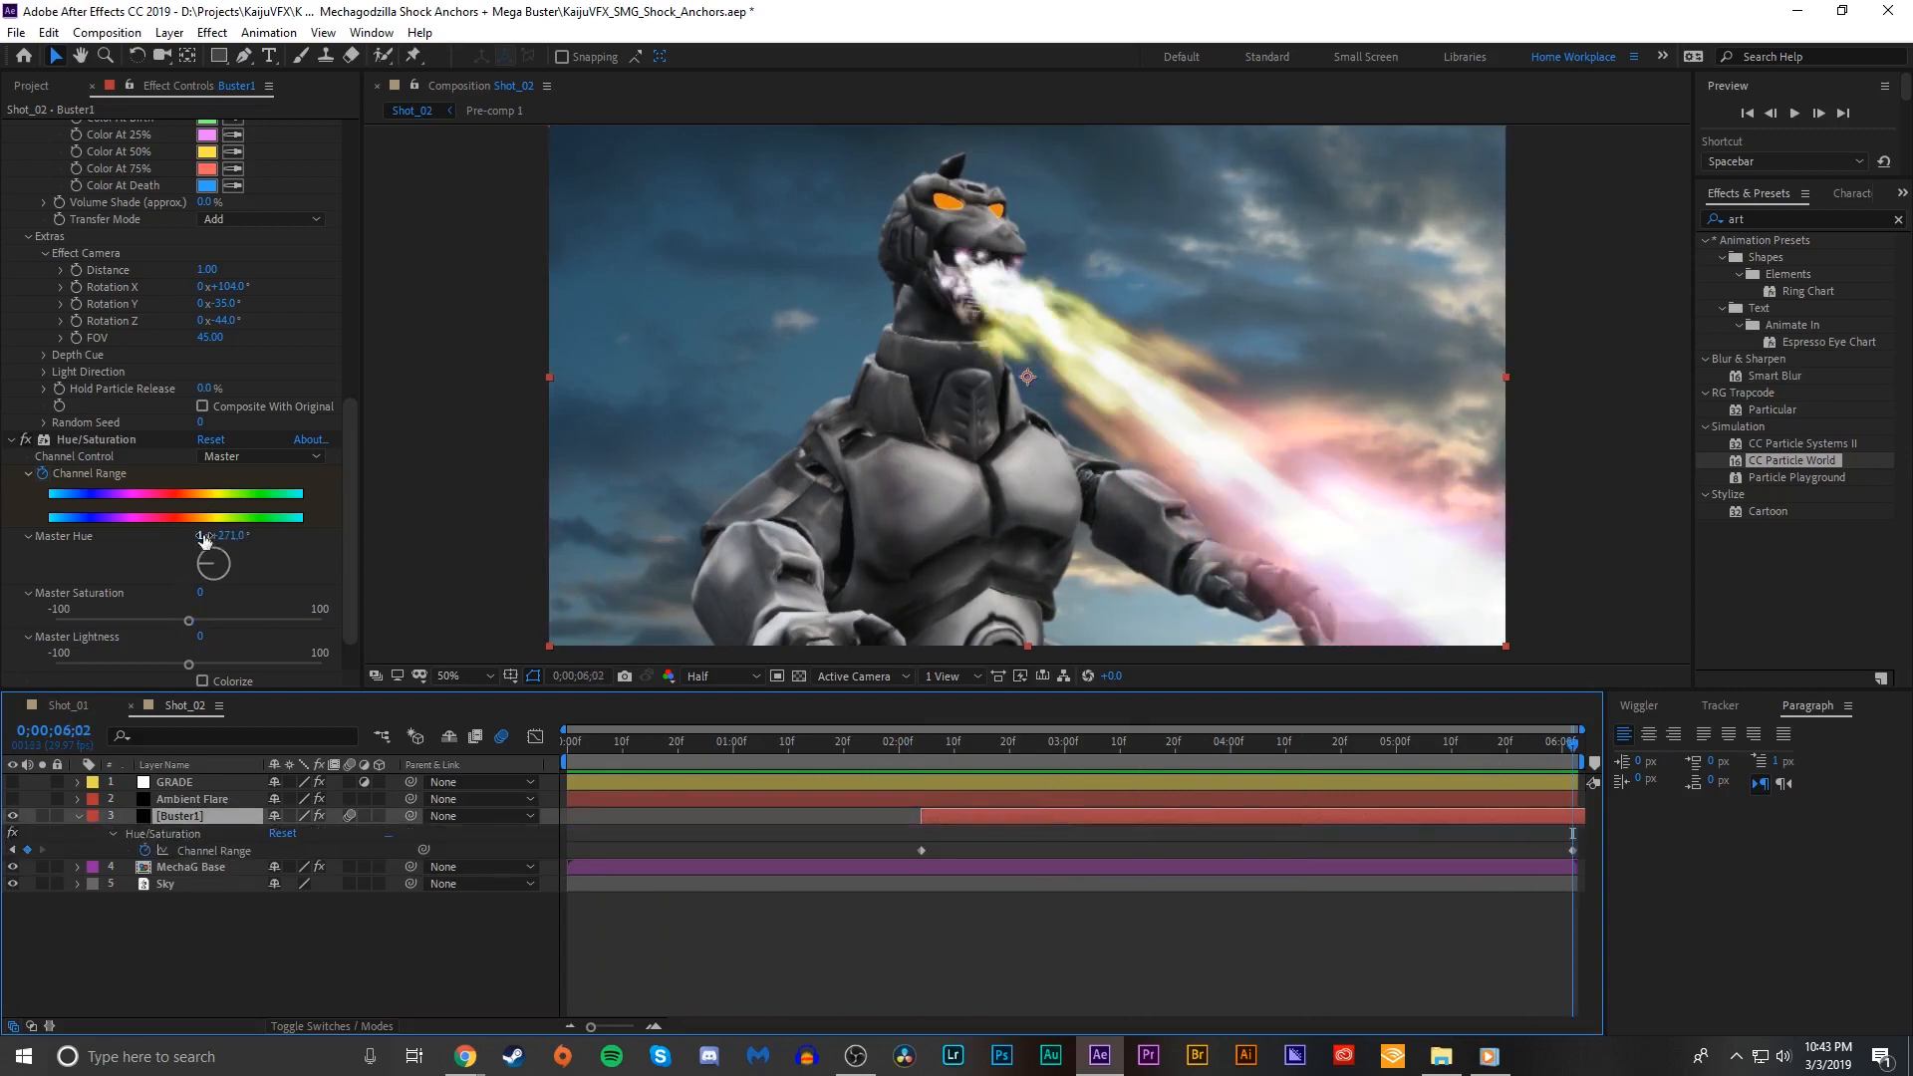
pyautogui.moveTo(204, 539); pyautogui.dragTo(232, 535)
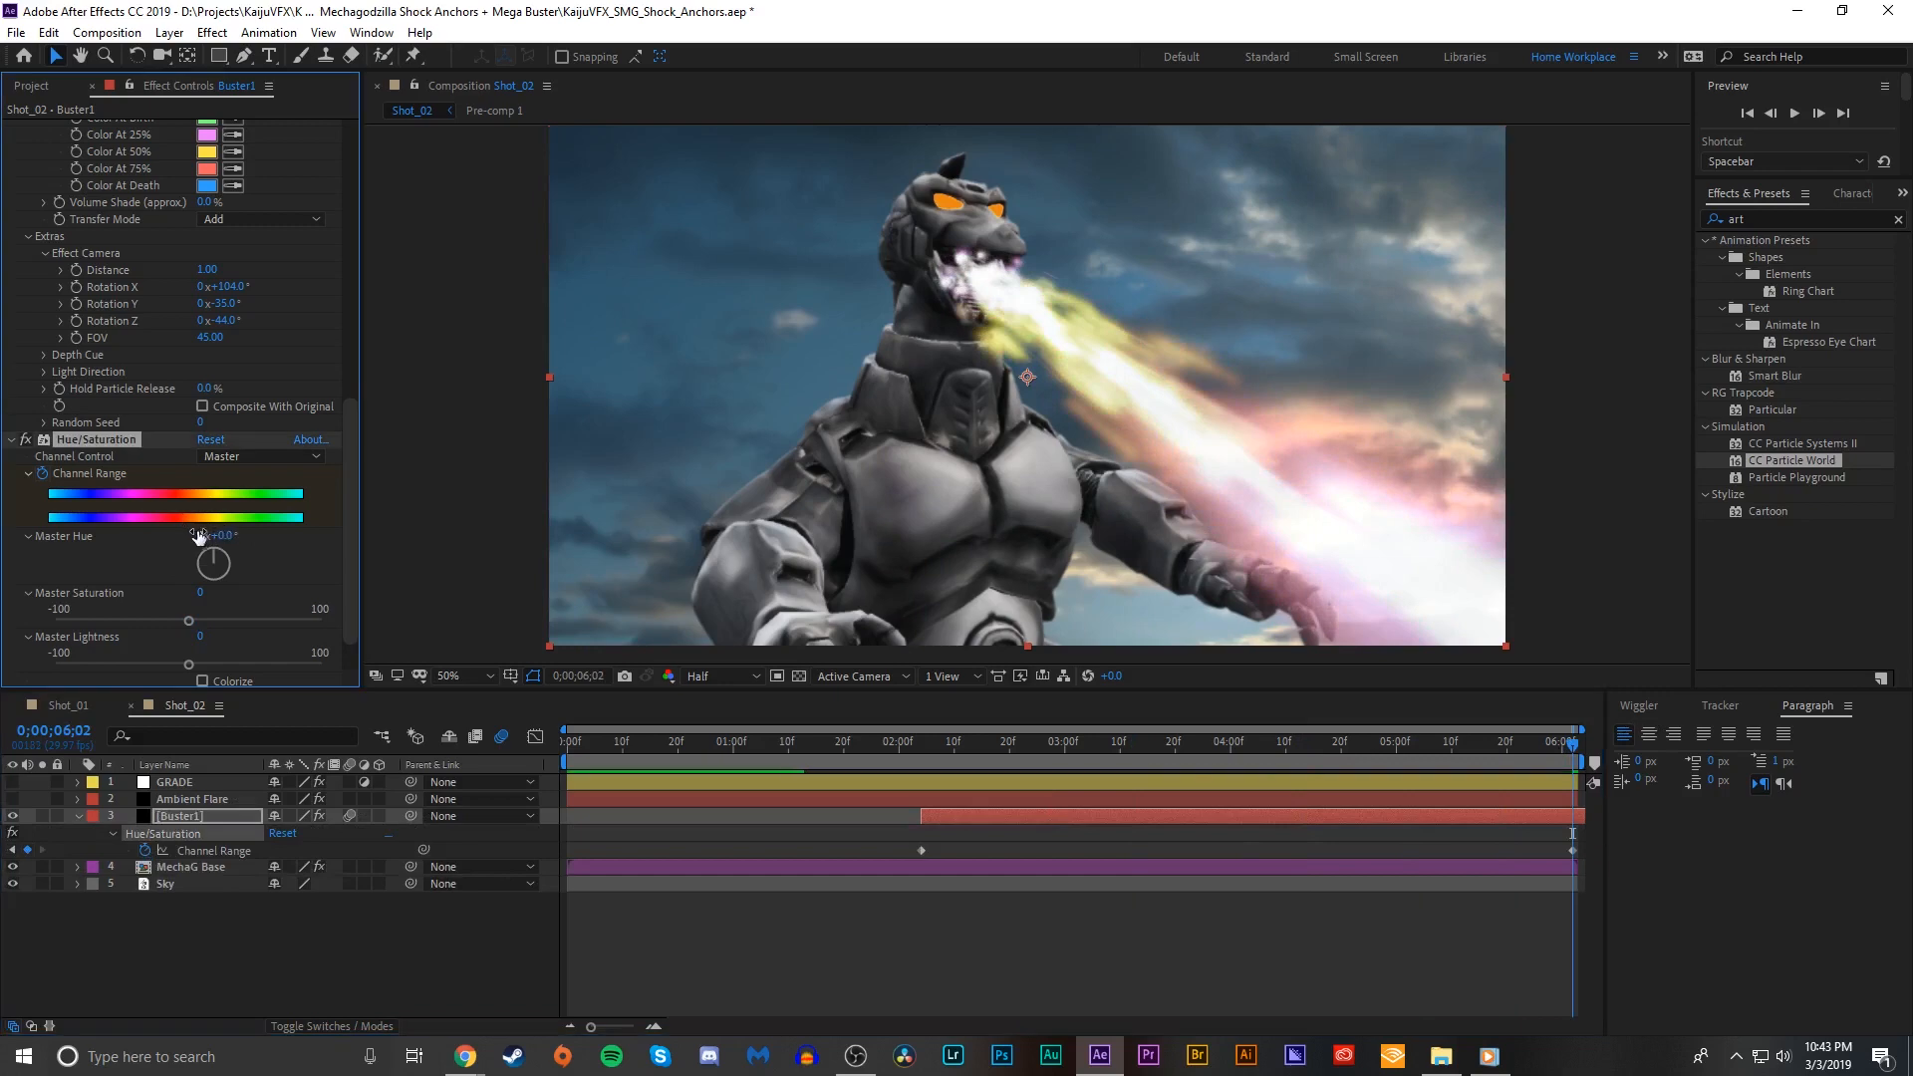
# Step: Play back the beam from 0;00;02;05 to check the faster hue cycling
pyautogui.click(924, 750)
pyautogui.press('space')
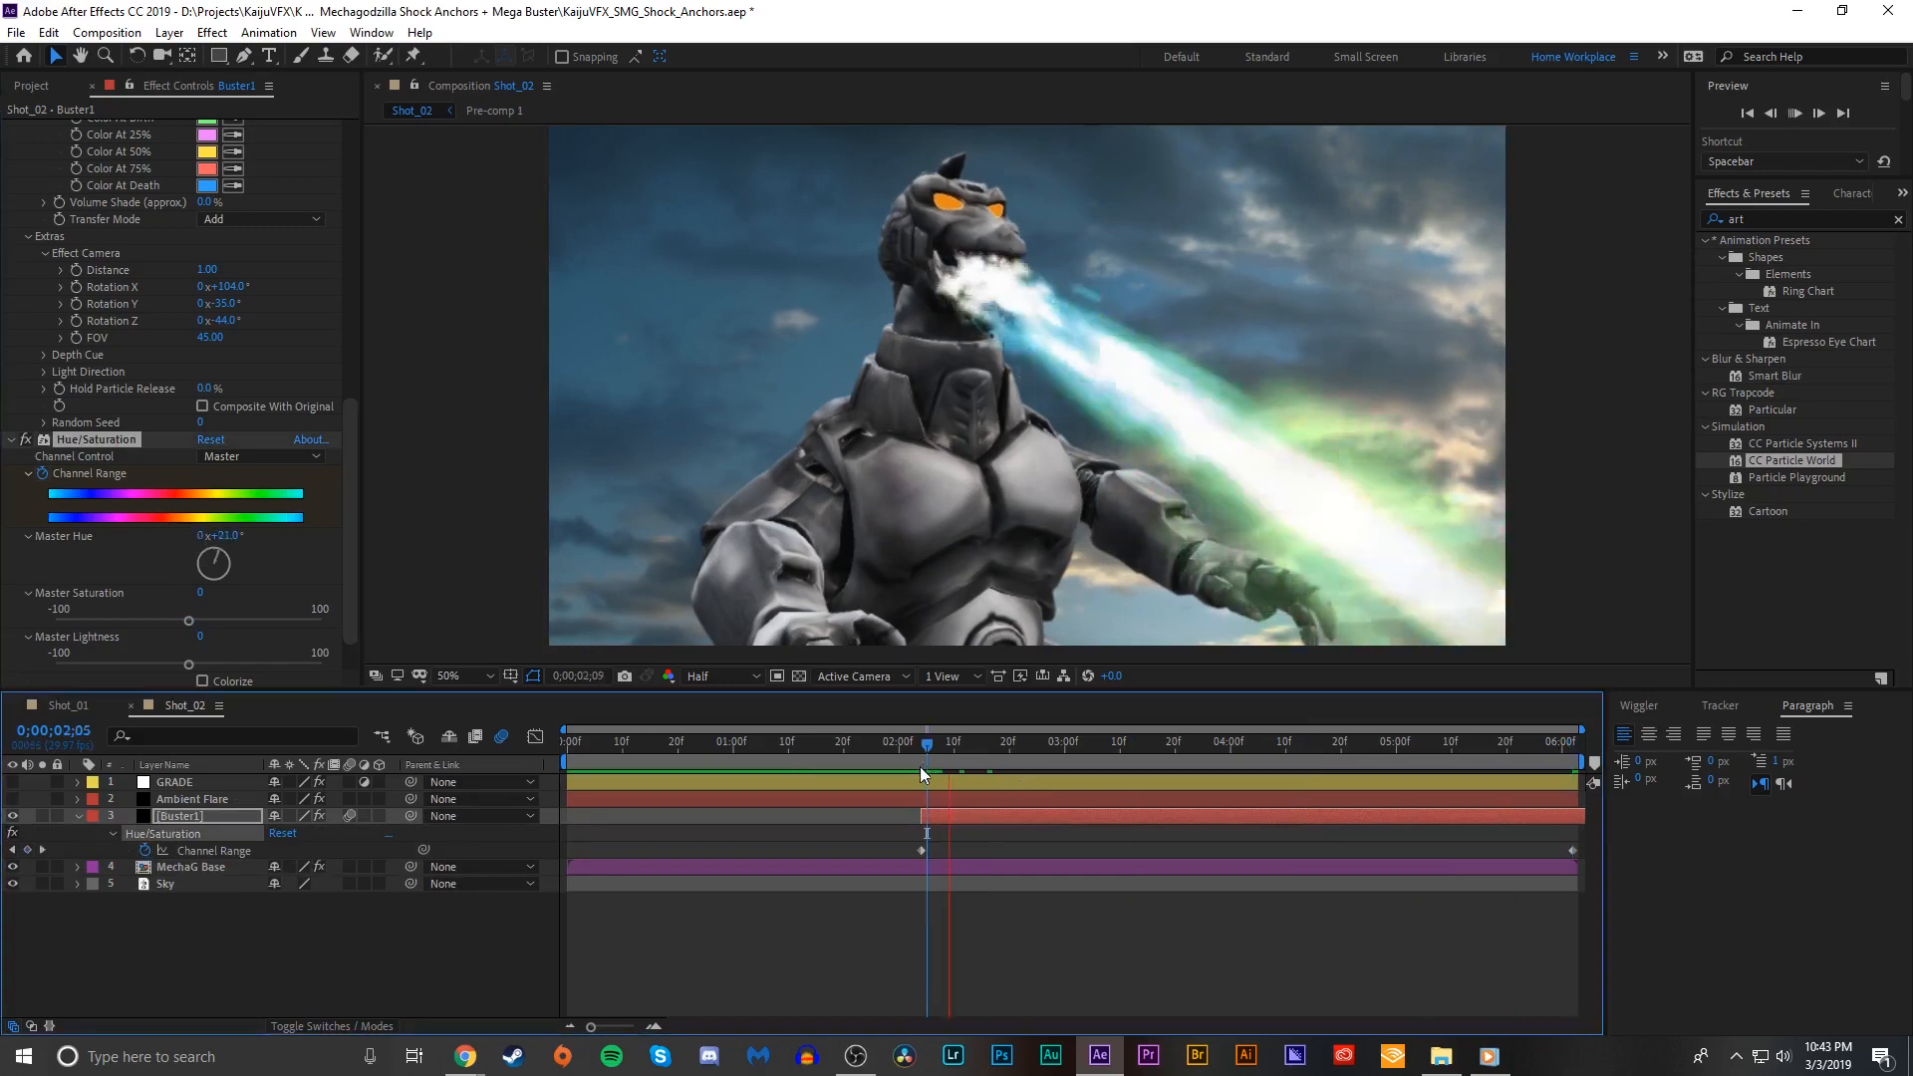
pyautogui.moveTo(917, 767); pyautogui.dragTo(977, 731)
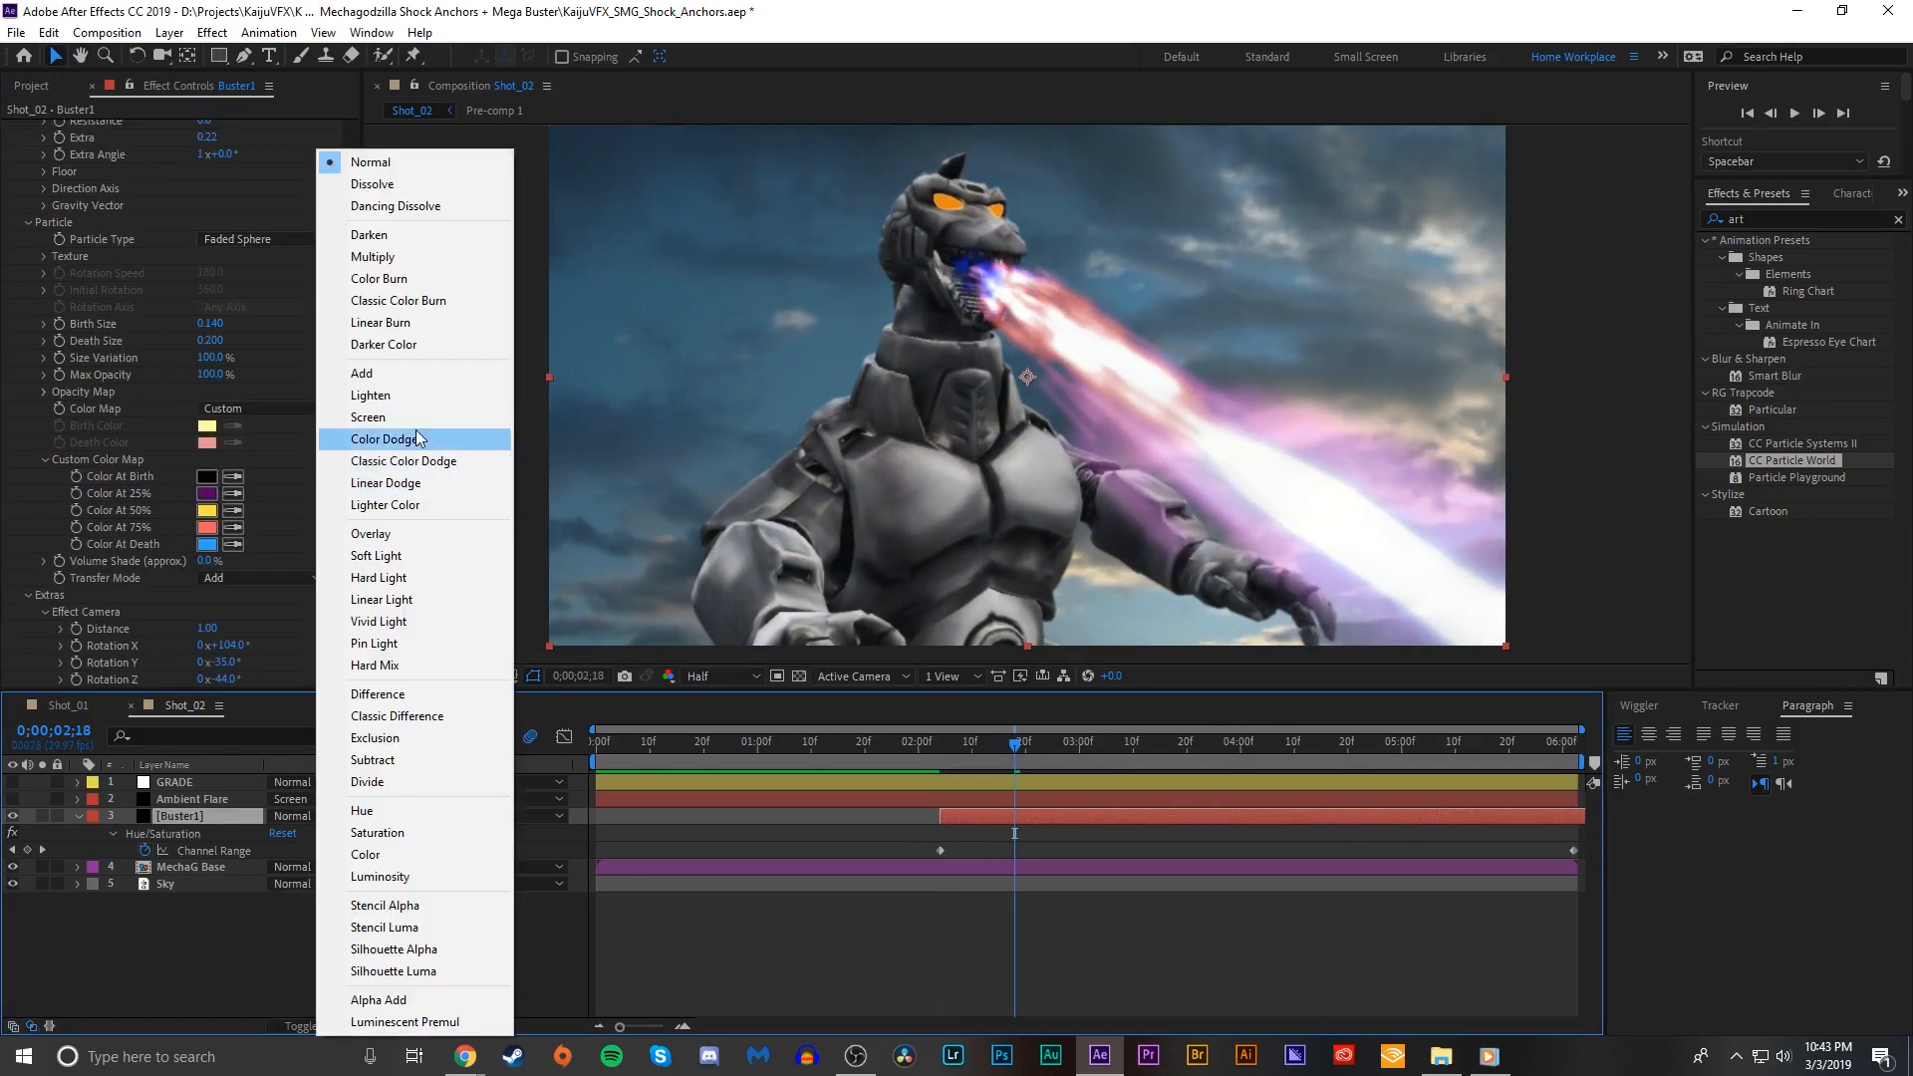
# Step: Set the Buster1 layer's blending mode to Screen and play back the beam from its start
pyautogui.click(404, 418)
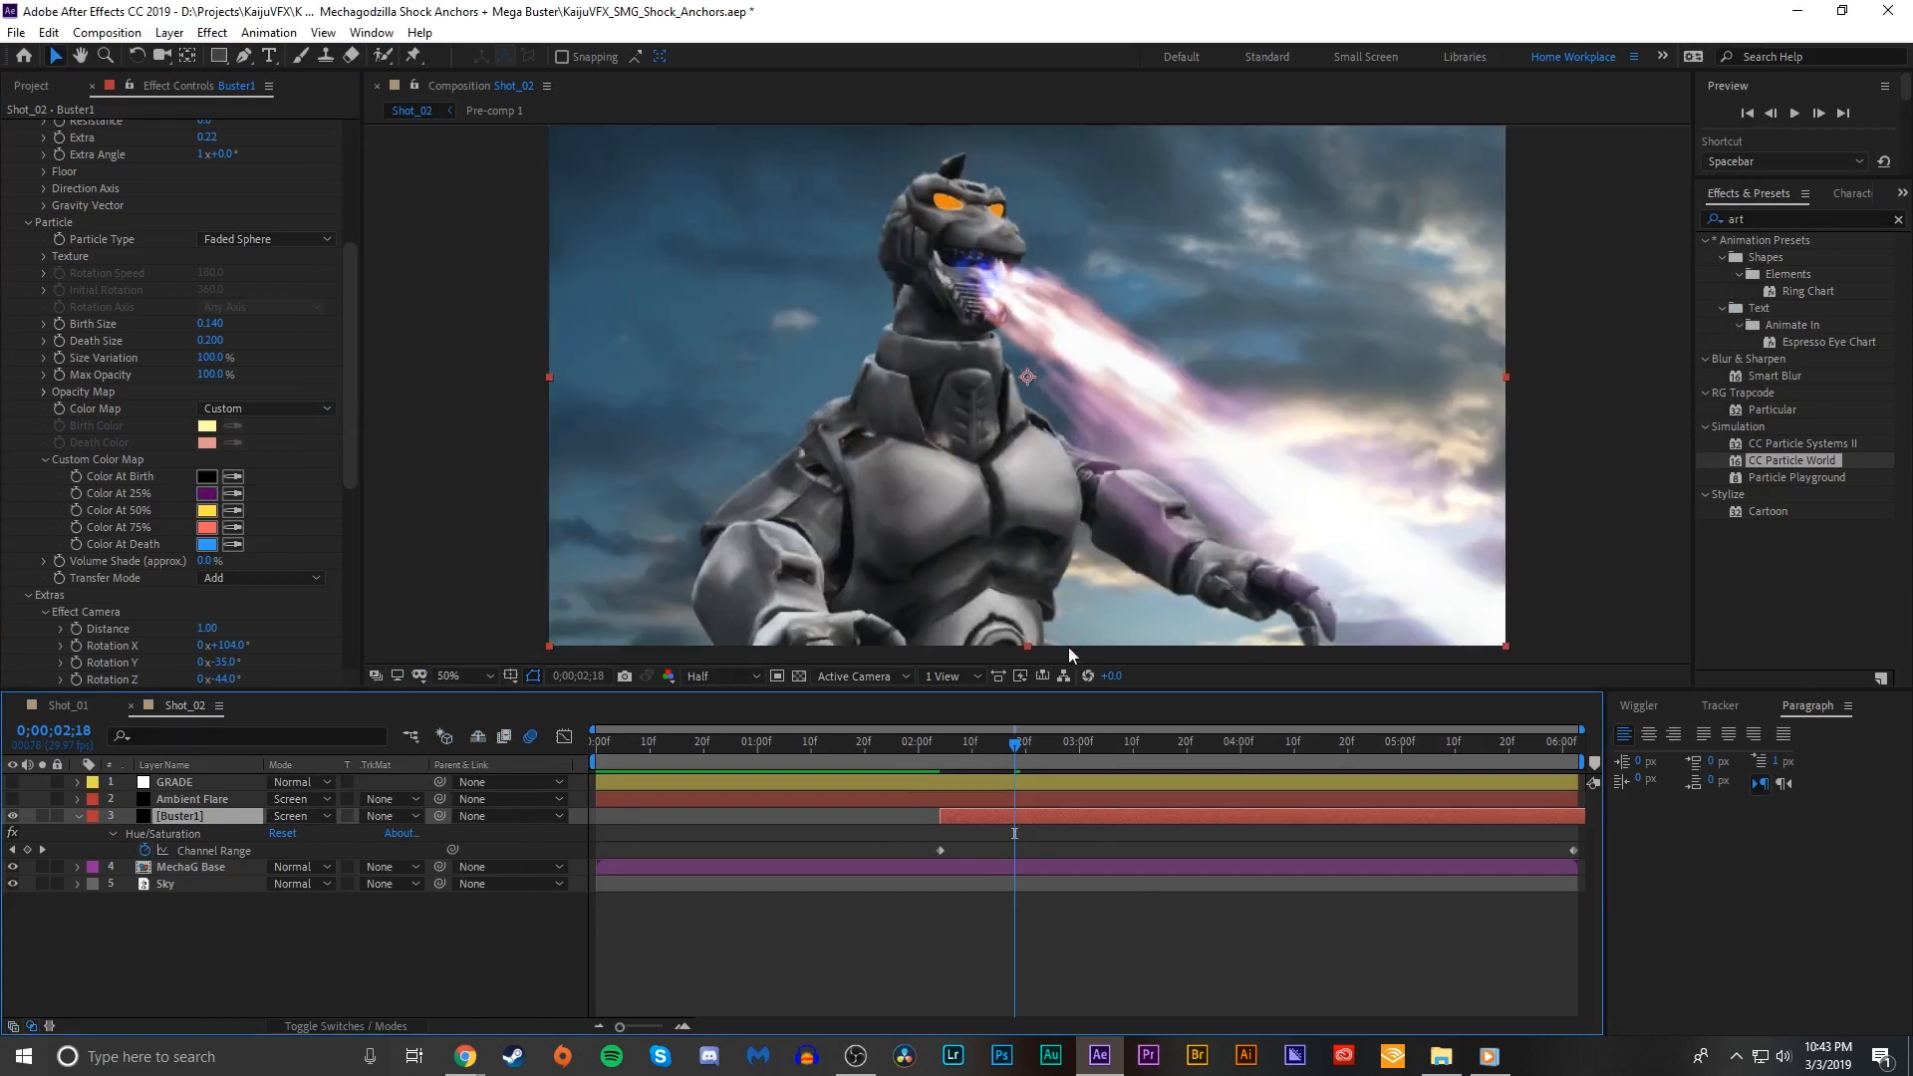
pyautogui.moveTo(990, 755); pyautogui.dragTo(937, 726)
pyautogui.press('space')
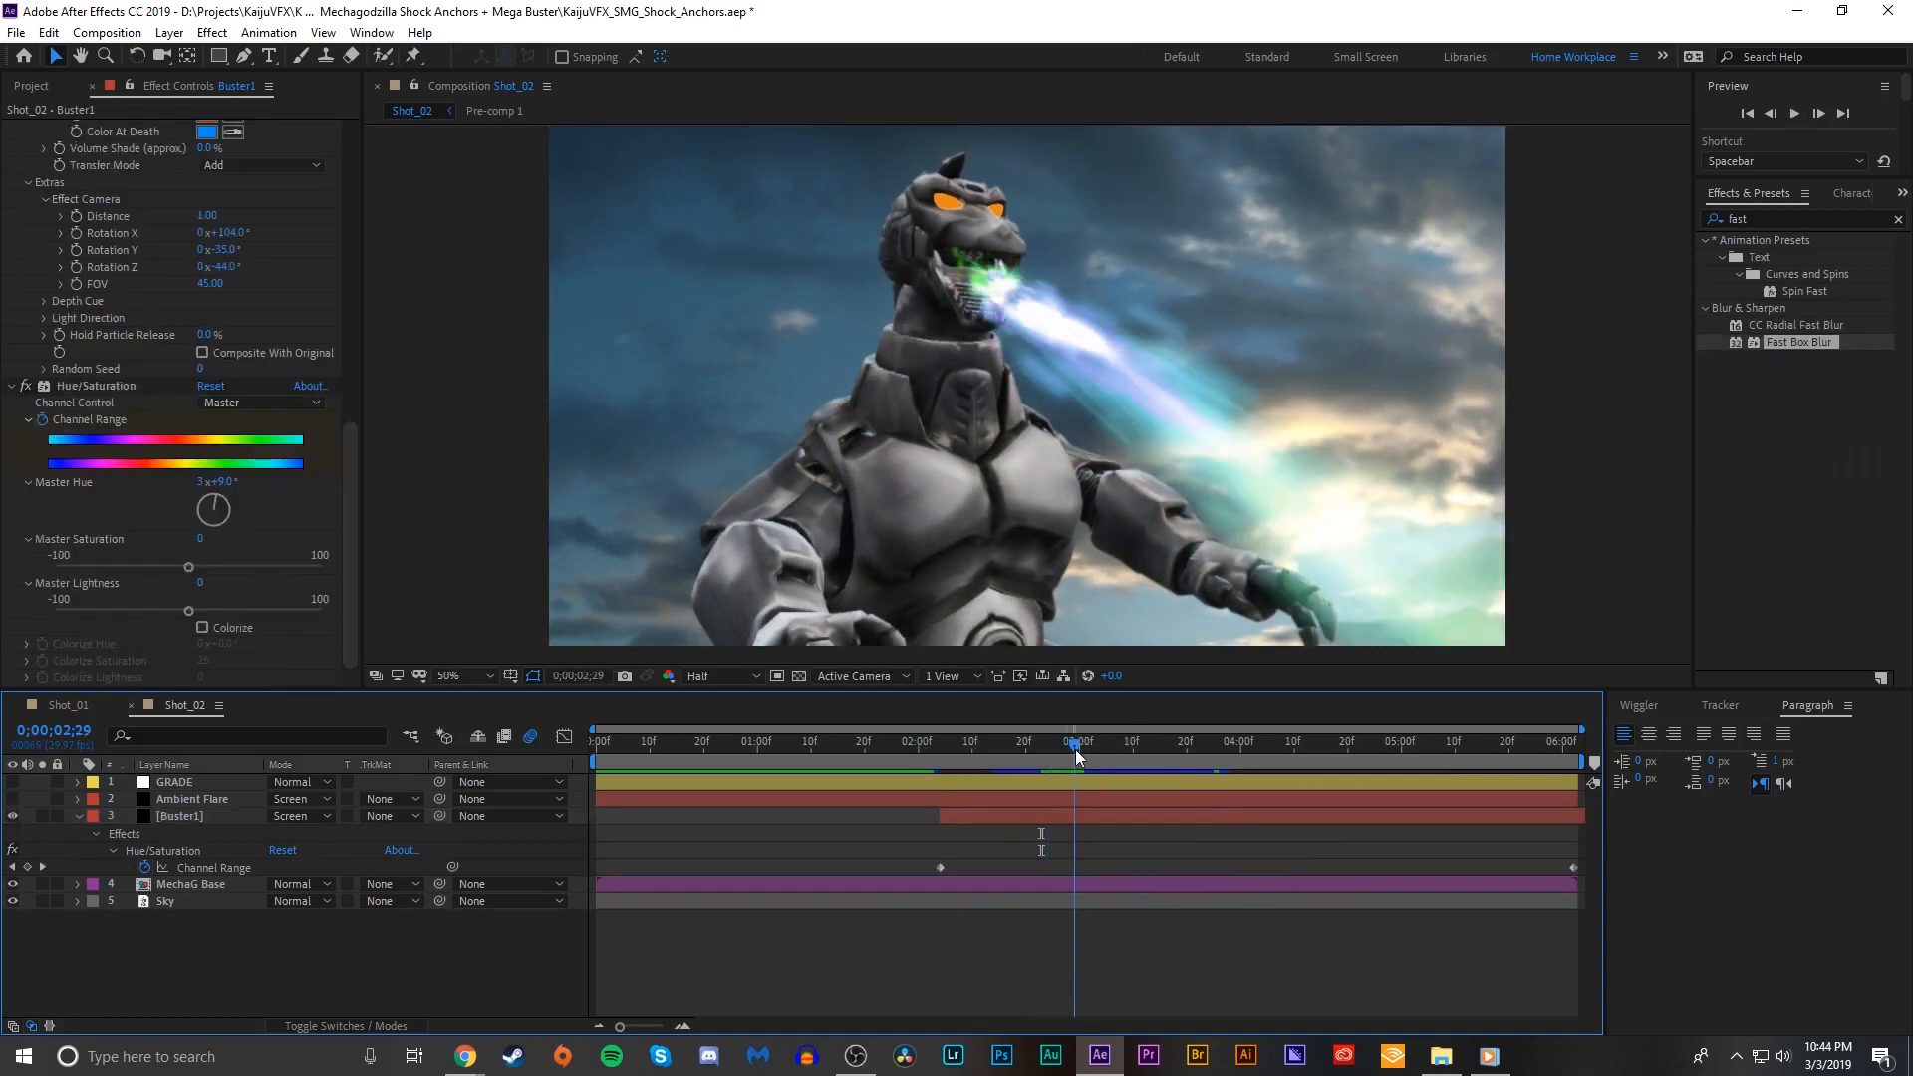
# Step: Apply the Stylize Glow effect to Buster1 with a threshold of 49.8% and a radius of 264
pyautogui.moveTo(1075, 749); pyautogui.dragTo(1084, 753)
pyautogui.click(1091, 816)
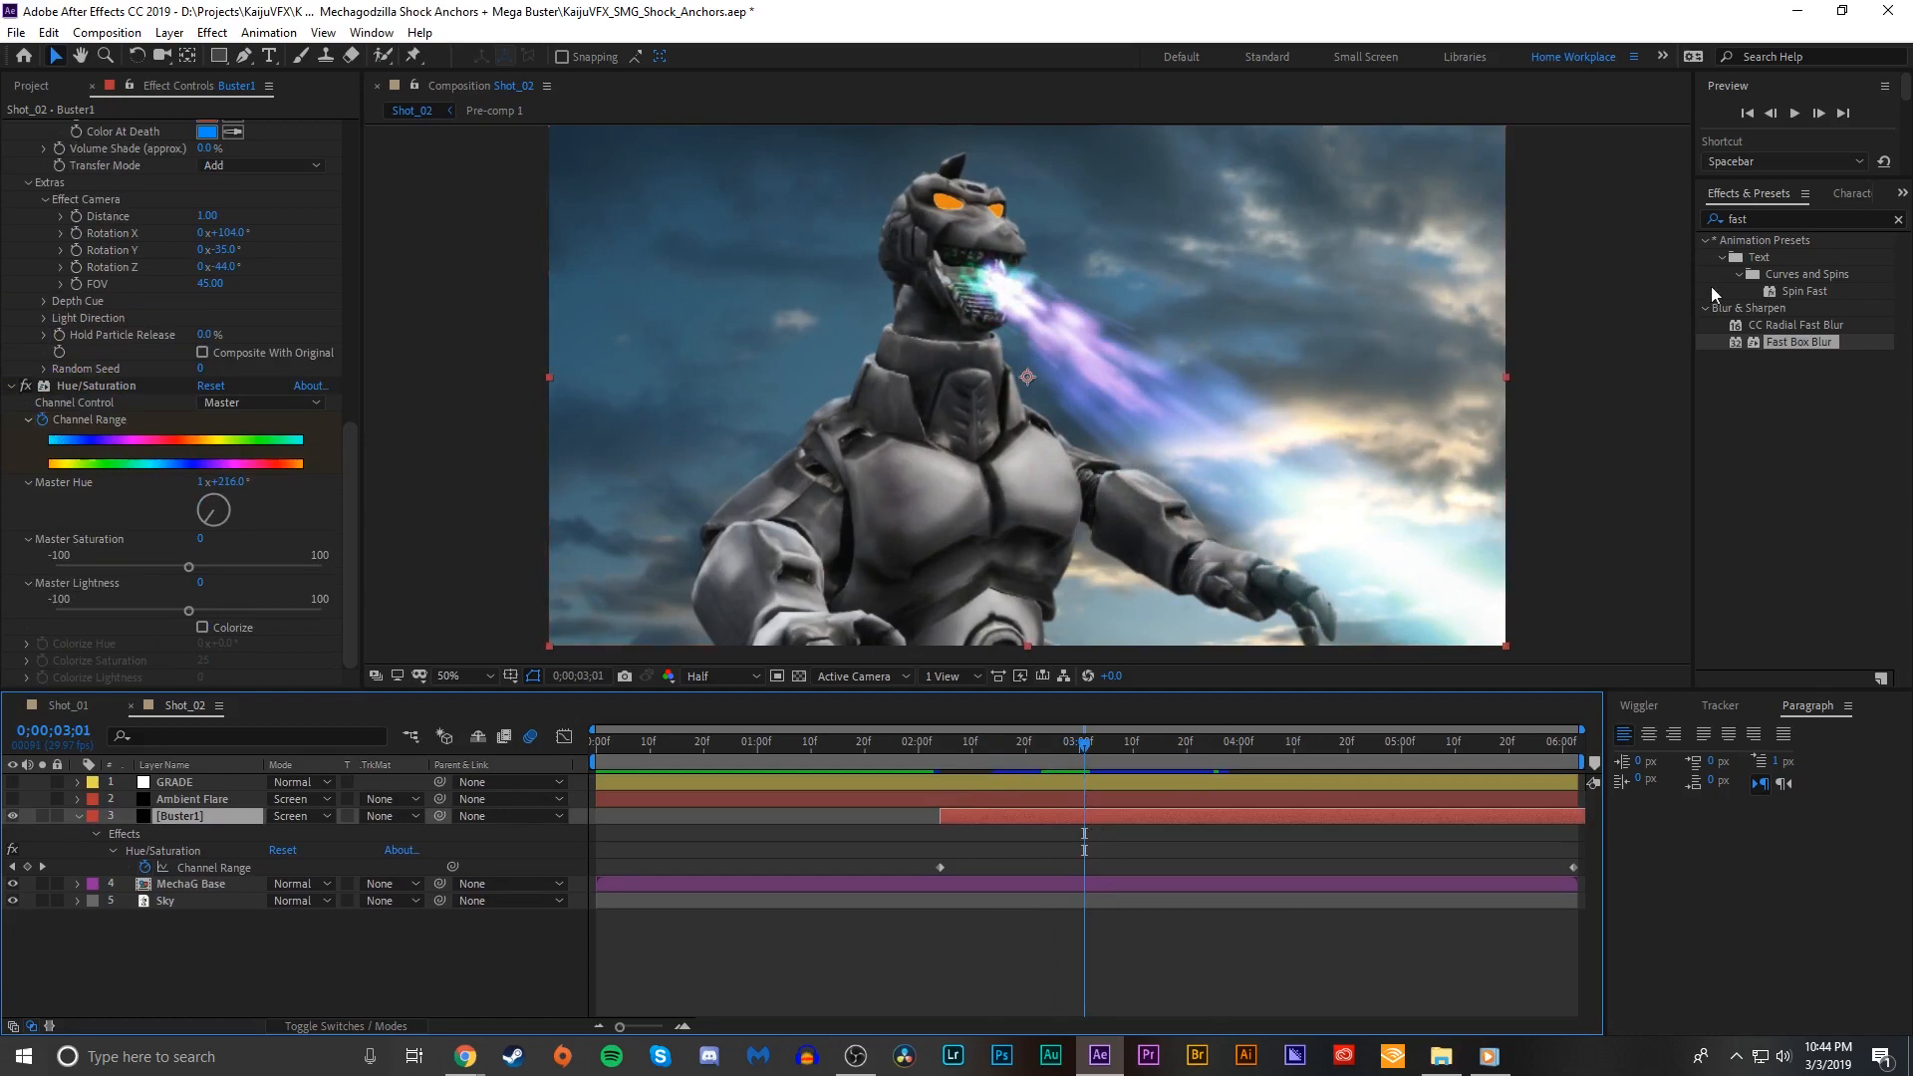
pyautogui.moveTo(1156, 748); pyautogui.dragTo(1192, 751)
pyautogui.click(1789, 220)
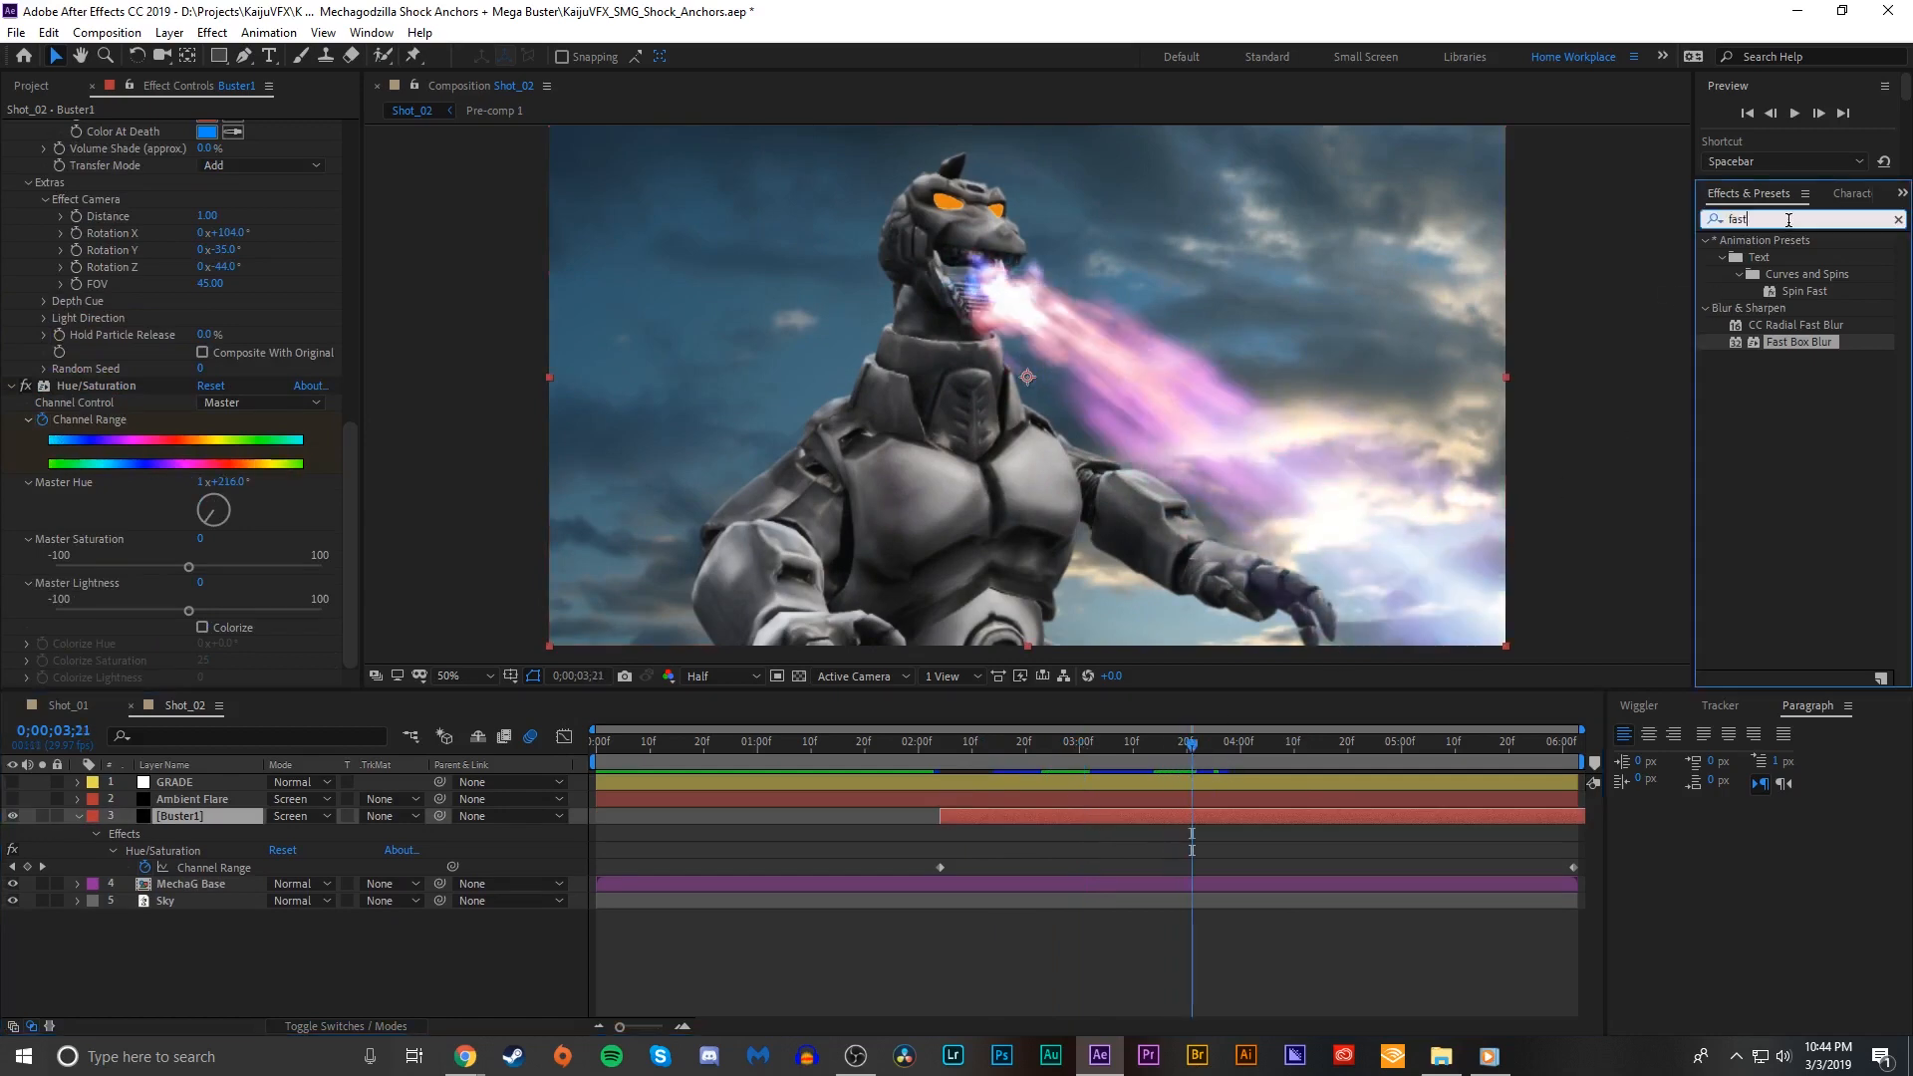
pyautogui.write('glo')
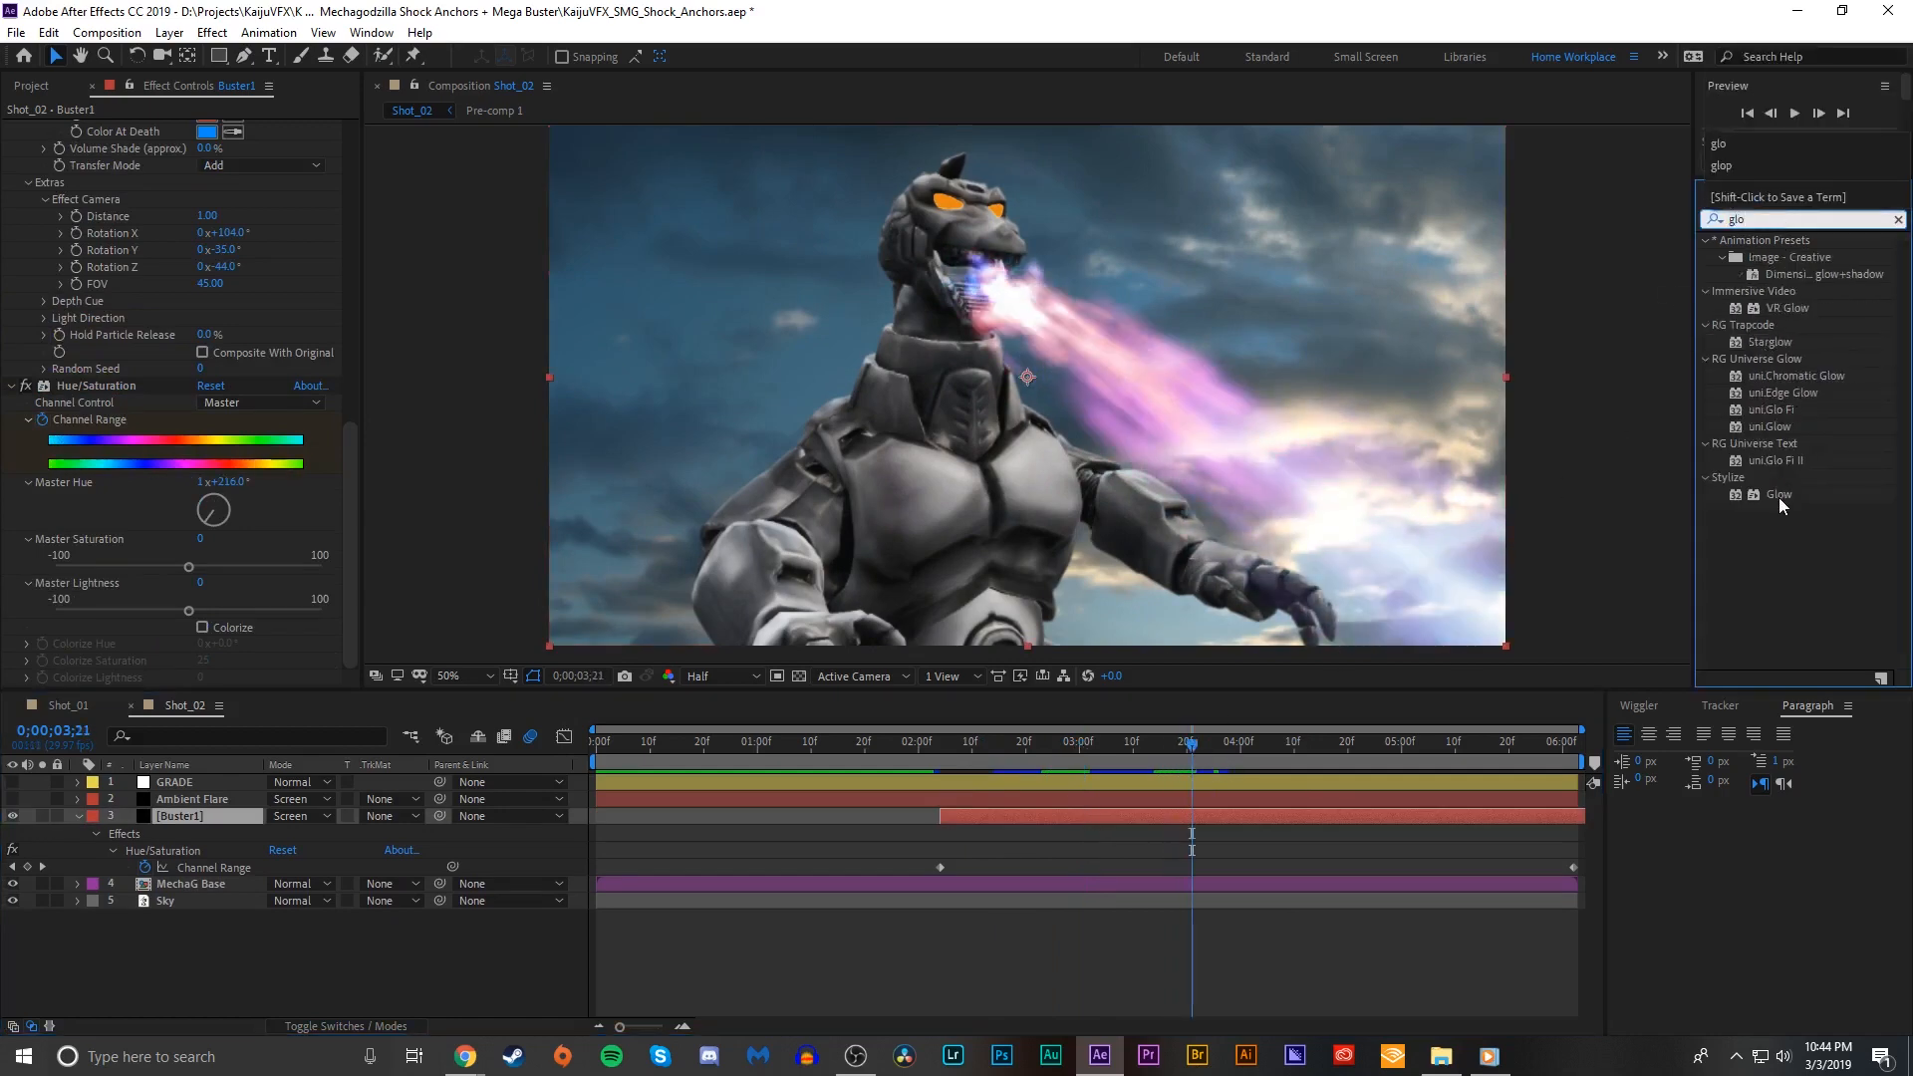
pyautogui.doubleClick(1779, 495)
pyautogui.moveTo(211, 439); pyautogui.dragTo(414, 404)
pyautogui.moveTo(1164, 763); pyautogui.dragTo(1123, 748)
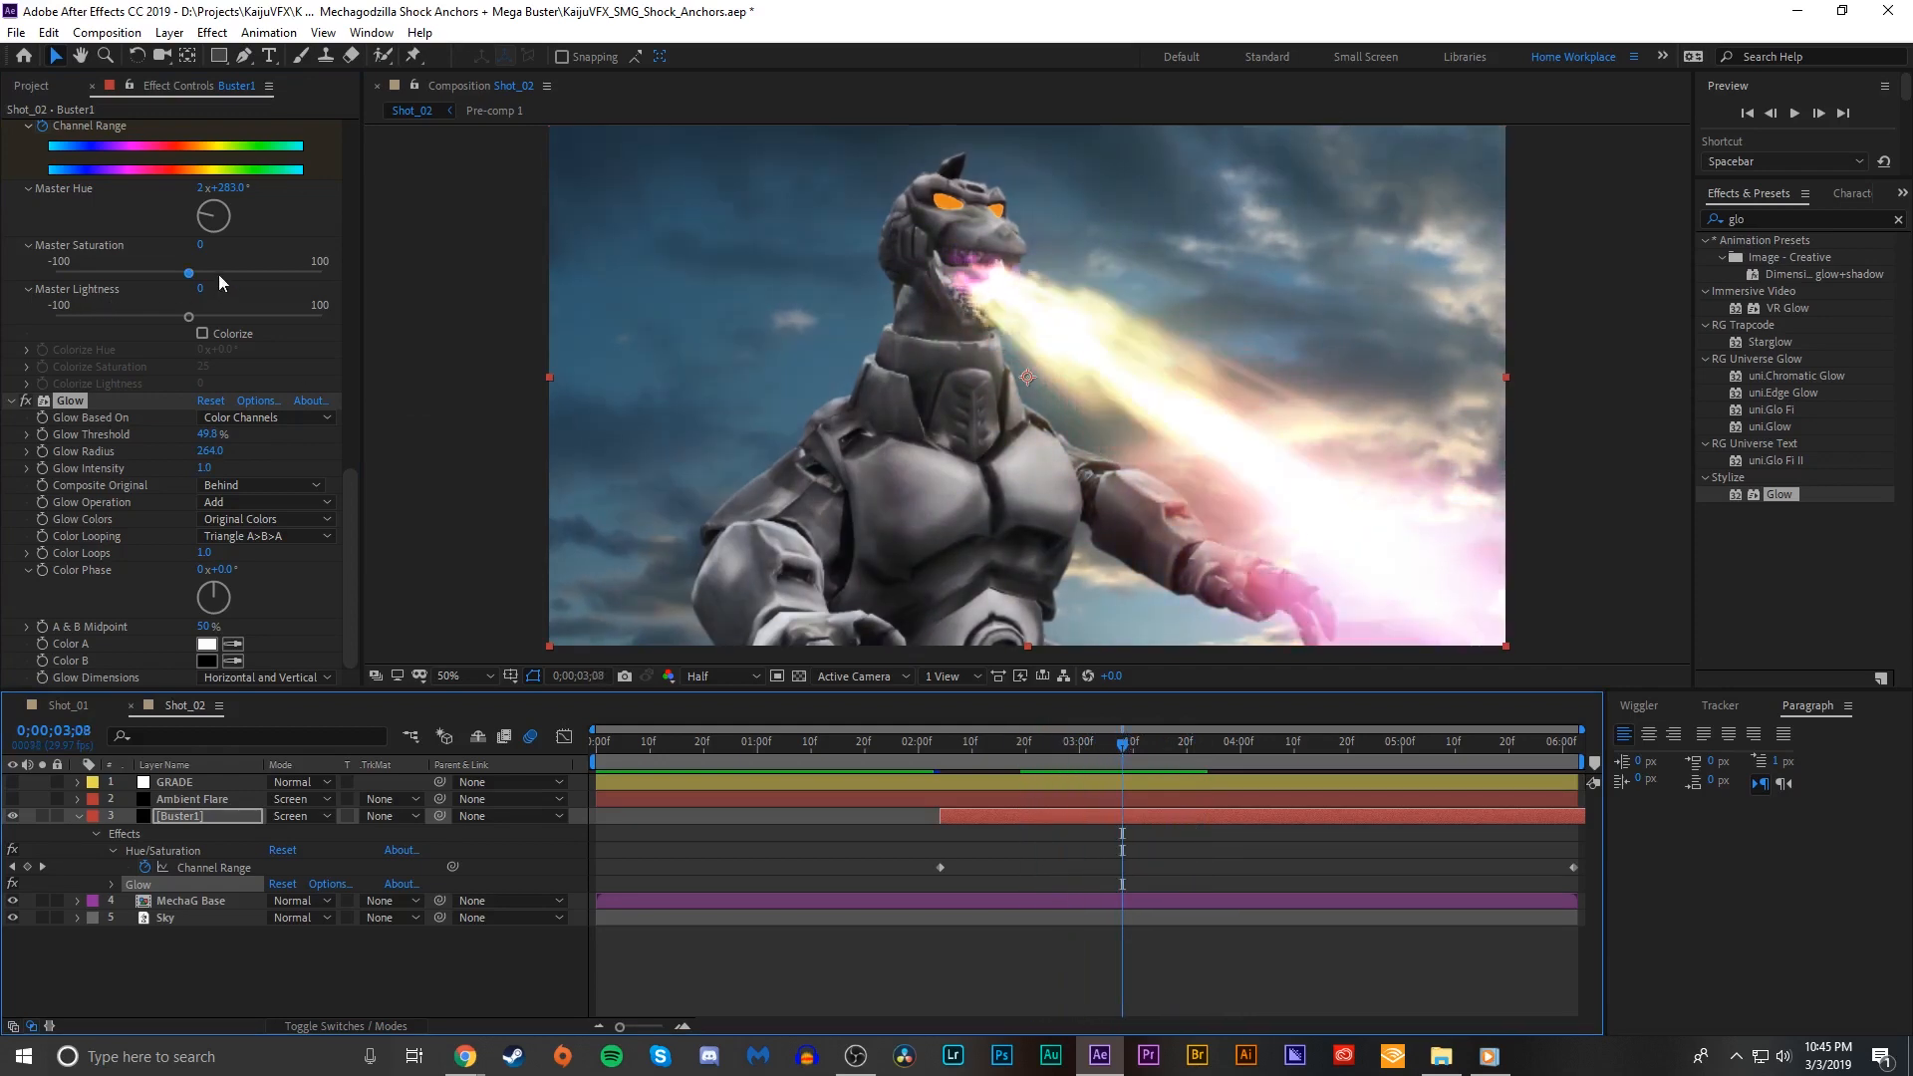
pyautogui.click(301, 273)
pyautogui.hotkey('ctrl', 'z')
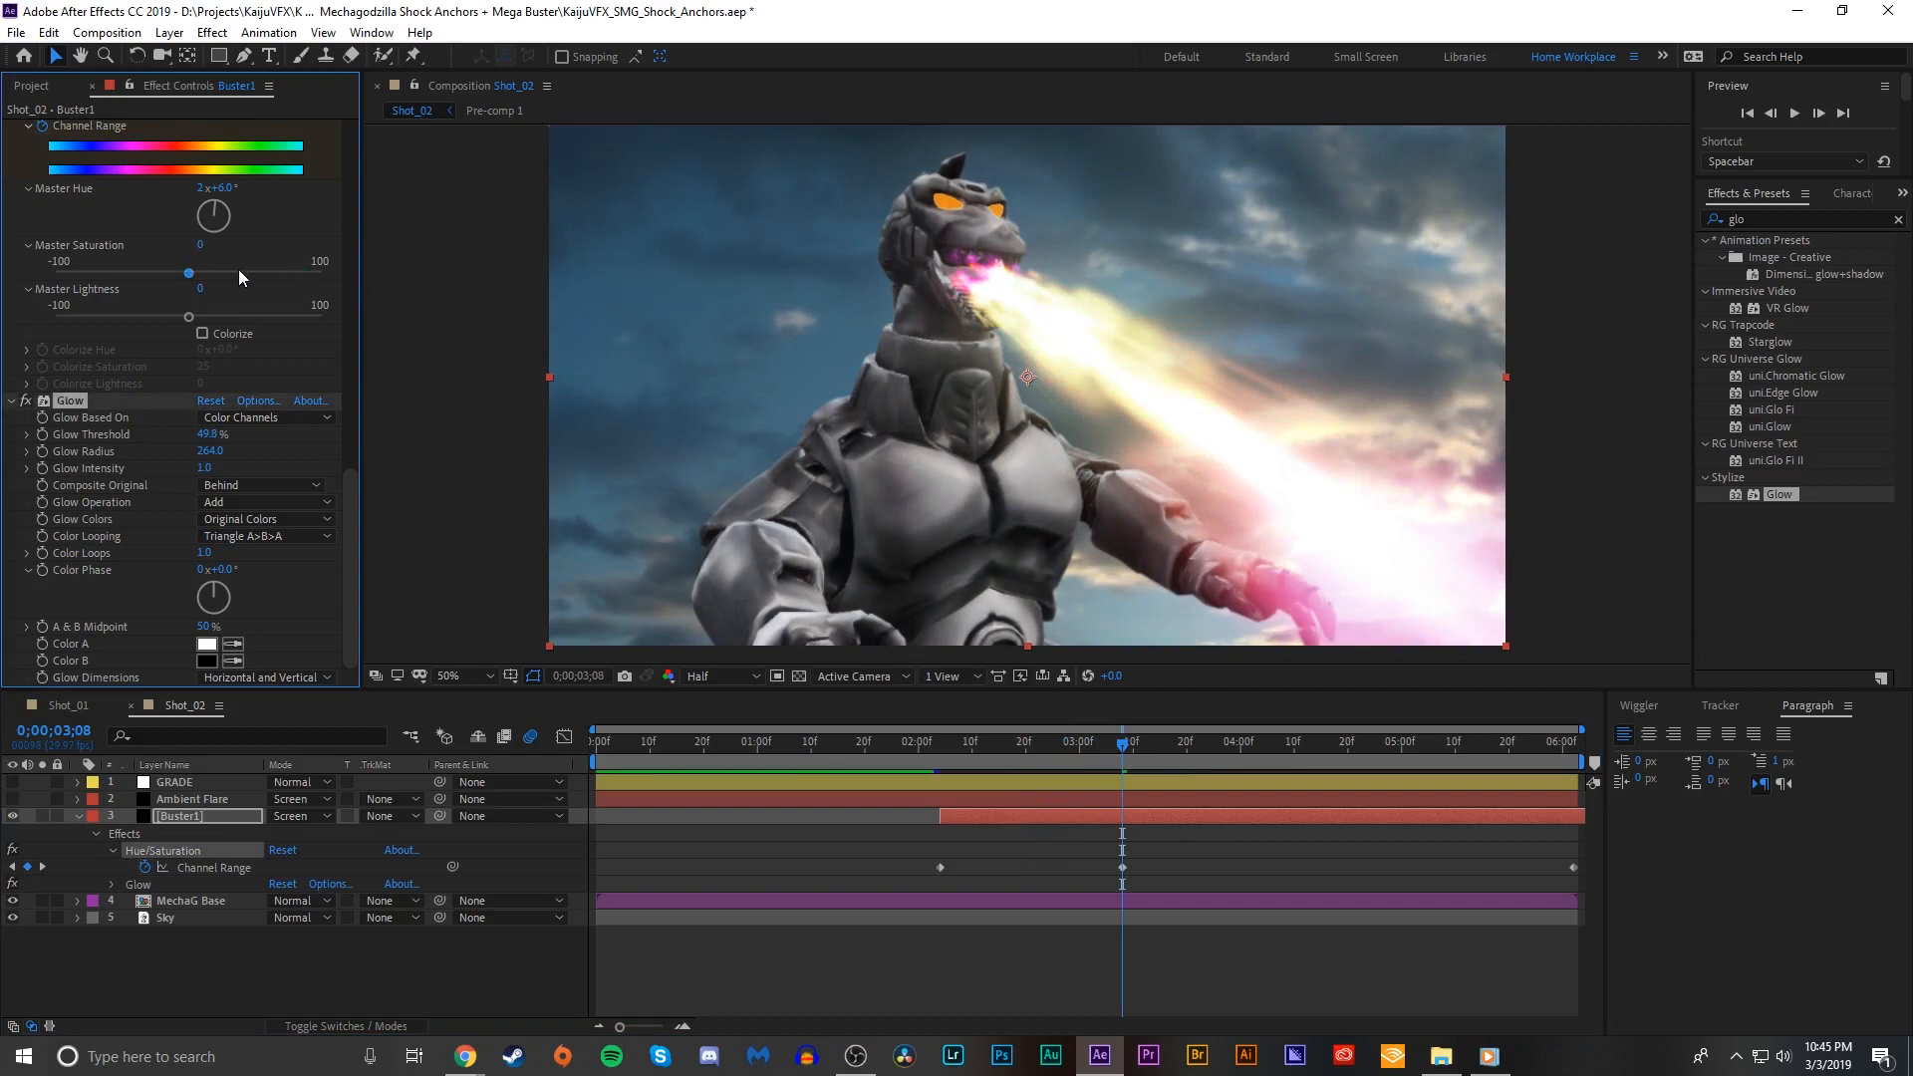
pyautogui.moveTo(1084, 744); pyautogui.dragTo(1082, 728)
pyautogui.moveTo(189, 272); pyautogui.dragTo(541, 266)
pyautogui.hotkey('ctrl', 'z')
# Step: Duplicate the Buster1 layer at 0;00;03;06 and delete the Glow effect from the lower copy
pyautogui.moveTo(1037, 737); pyautogui.dragTo(1111, 738)
pyautogui.click(1023, 812)
pyautogui.hotkey('ctrl', 'd')
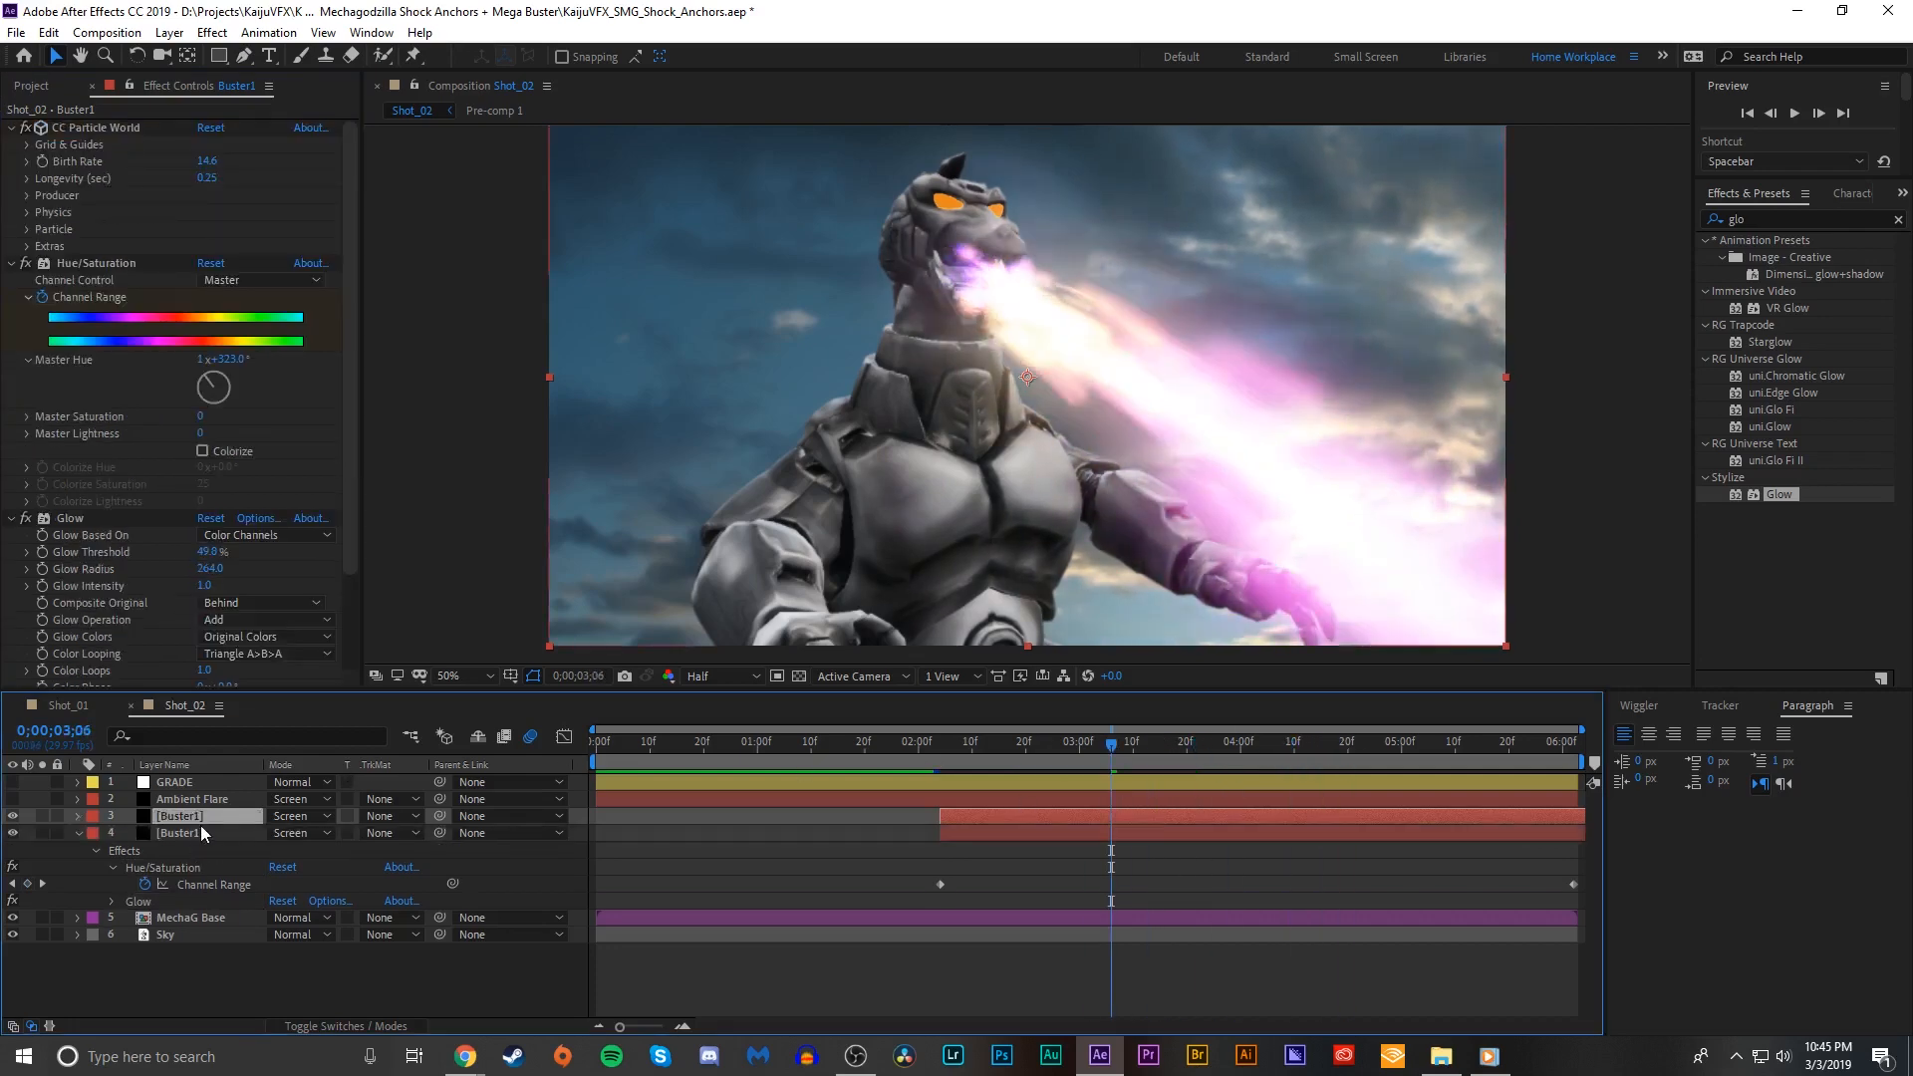
pyautogui.click(200, 828)
pyautogui.scroll(-3, 297, 622)
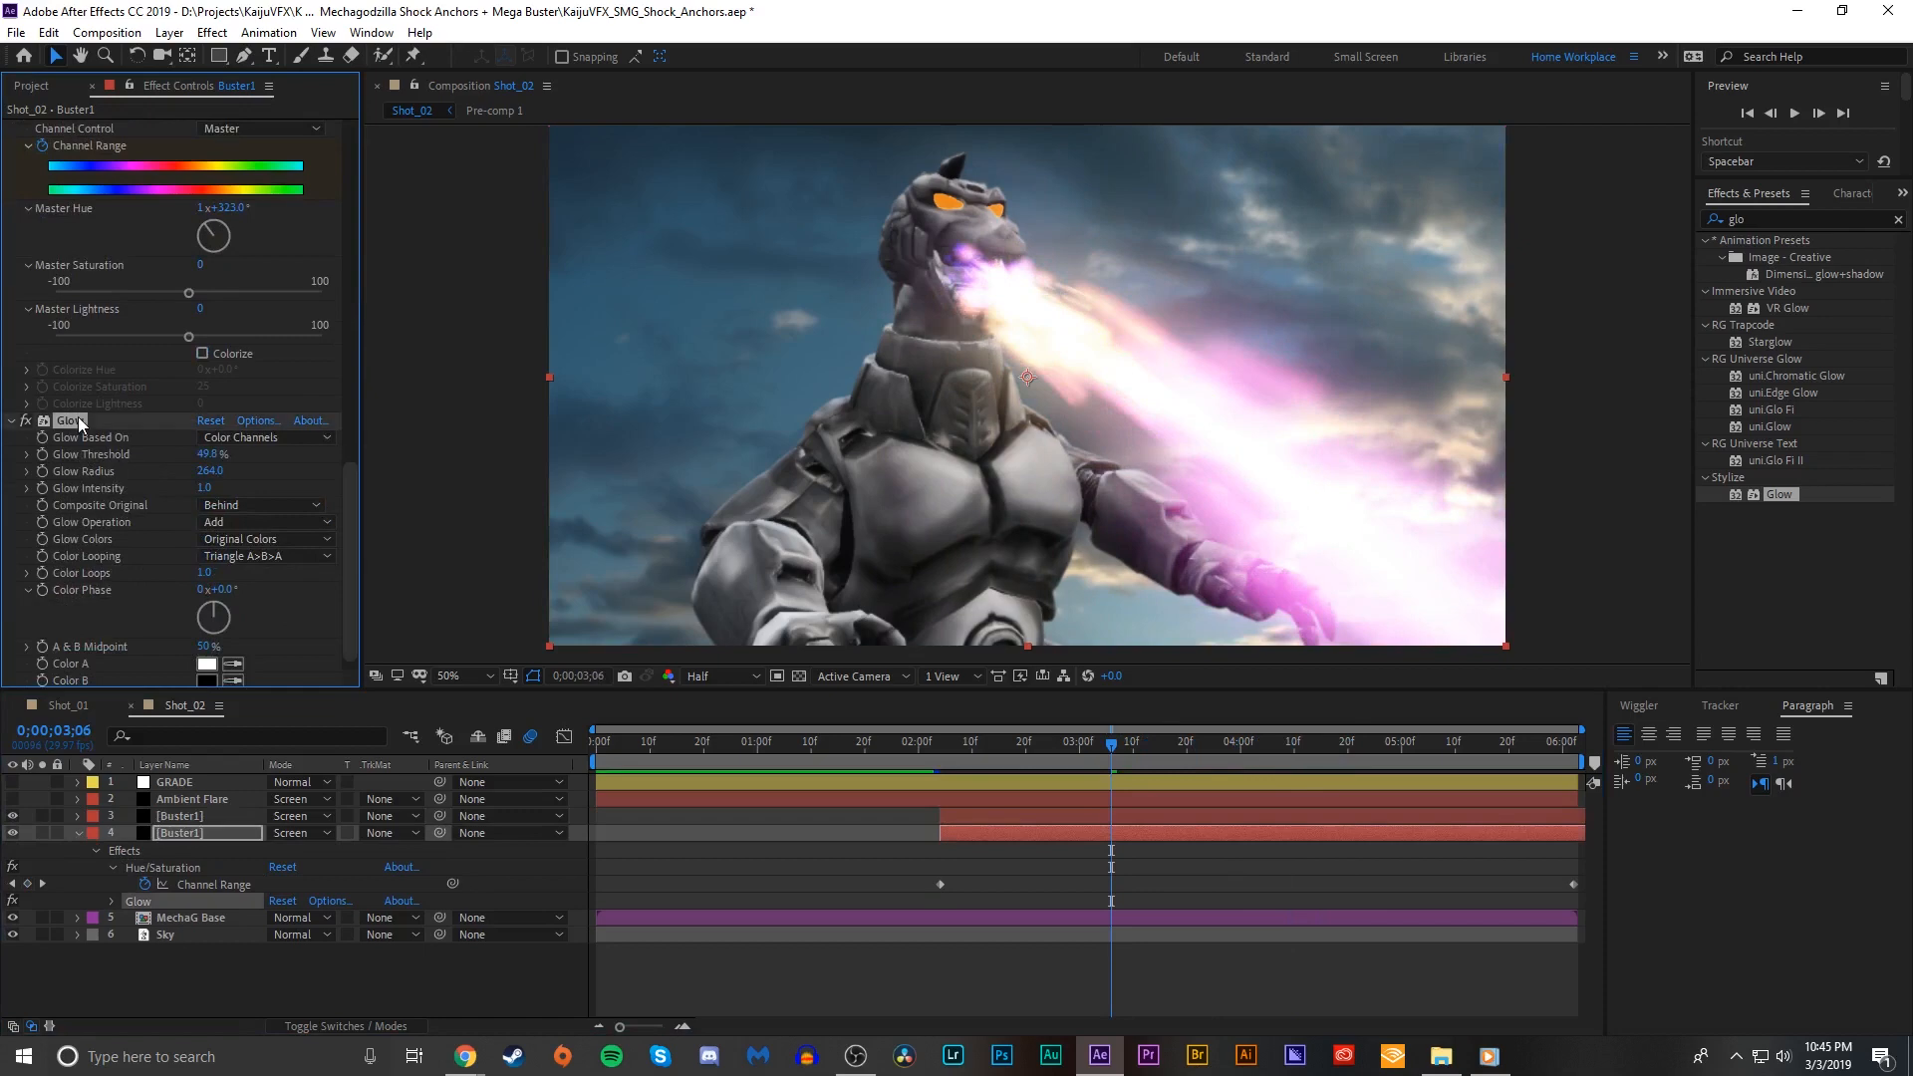
pyautogui.press('Delete')
# Step: Apply Fast Box Blur to the lower Buster1 layer with a blur radius of 87 and Repeat Edge Pixels enabled
pyautogui.click(1820, 220)
pyautogui.write('fast')
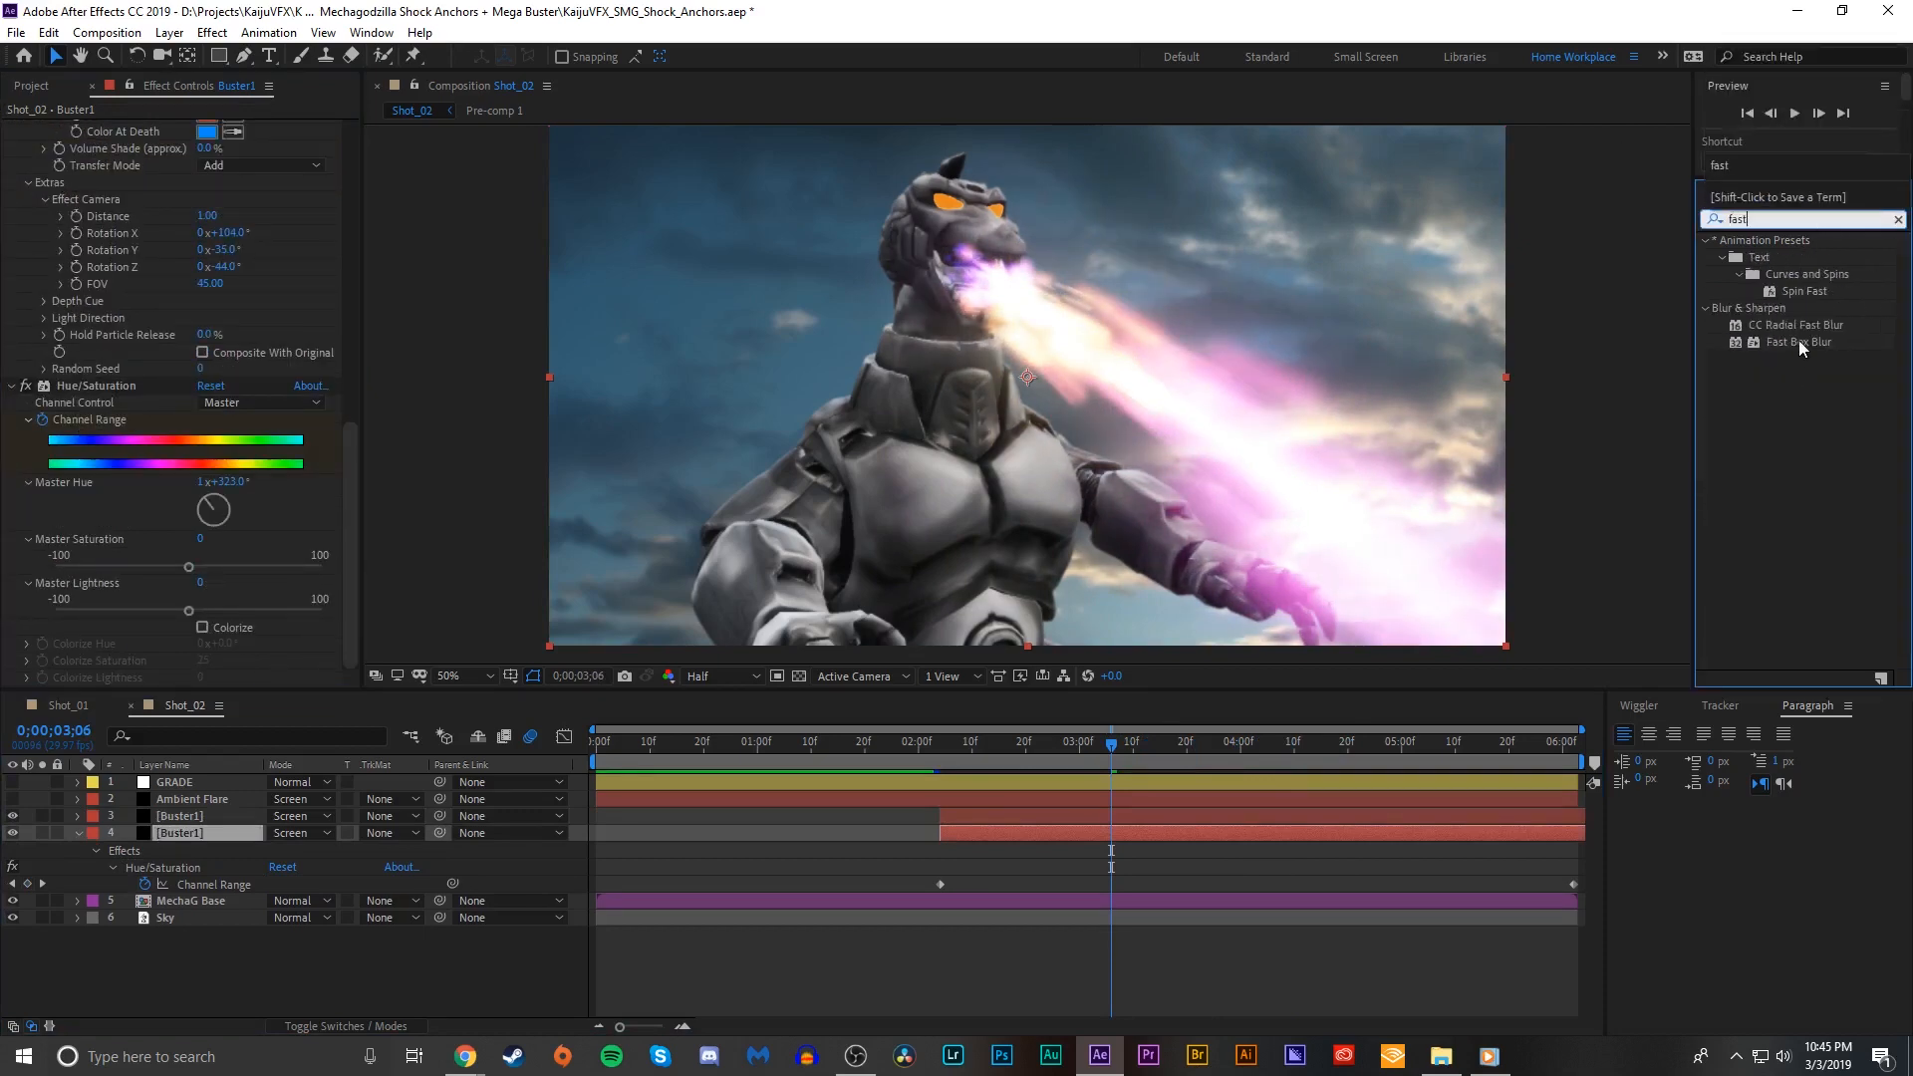
pyautogui.doubleClick(1799, 344)
pyautogui.moveTo(201, 628); pyautogui.dragTo(290, 600)
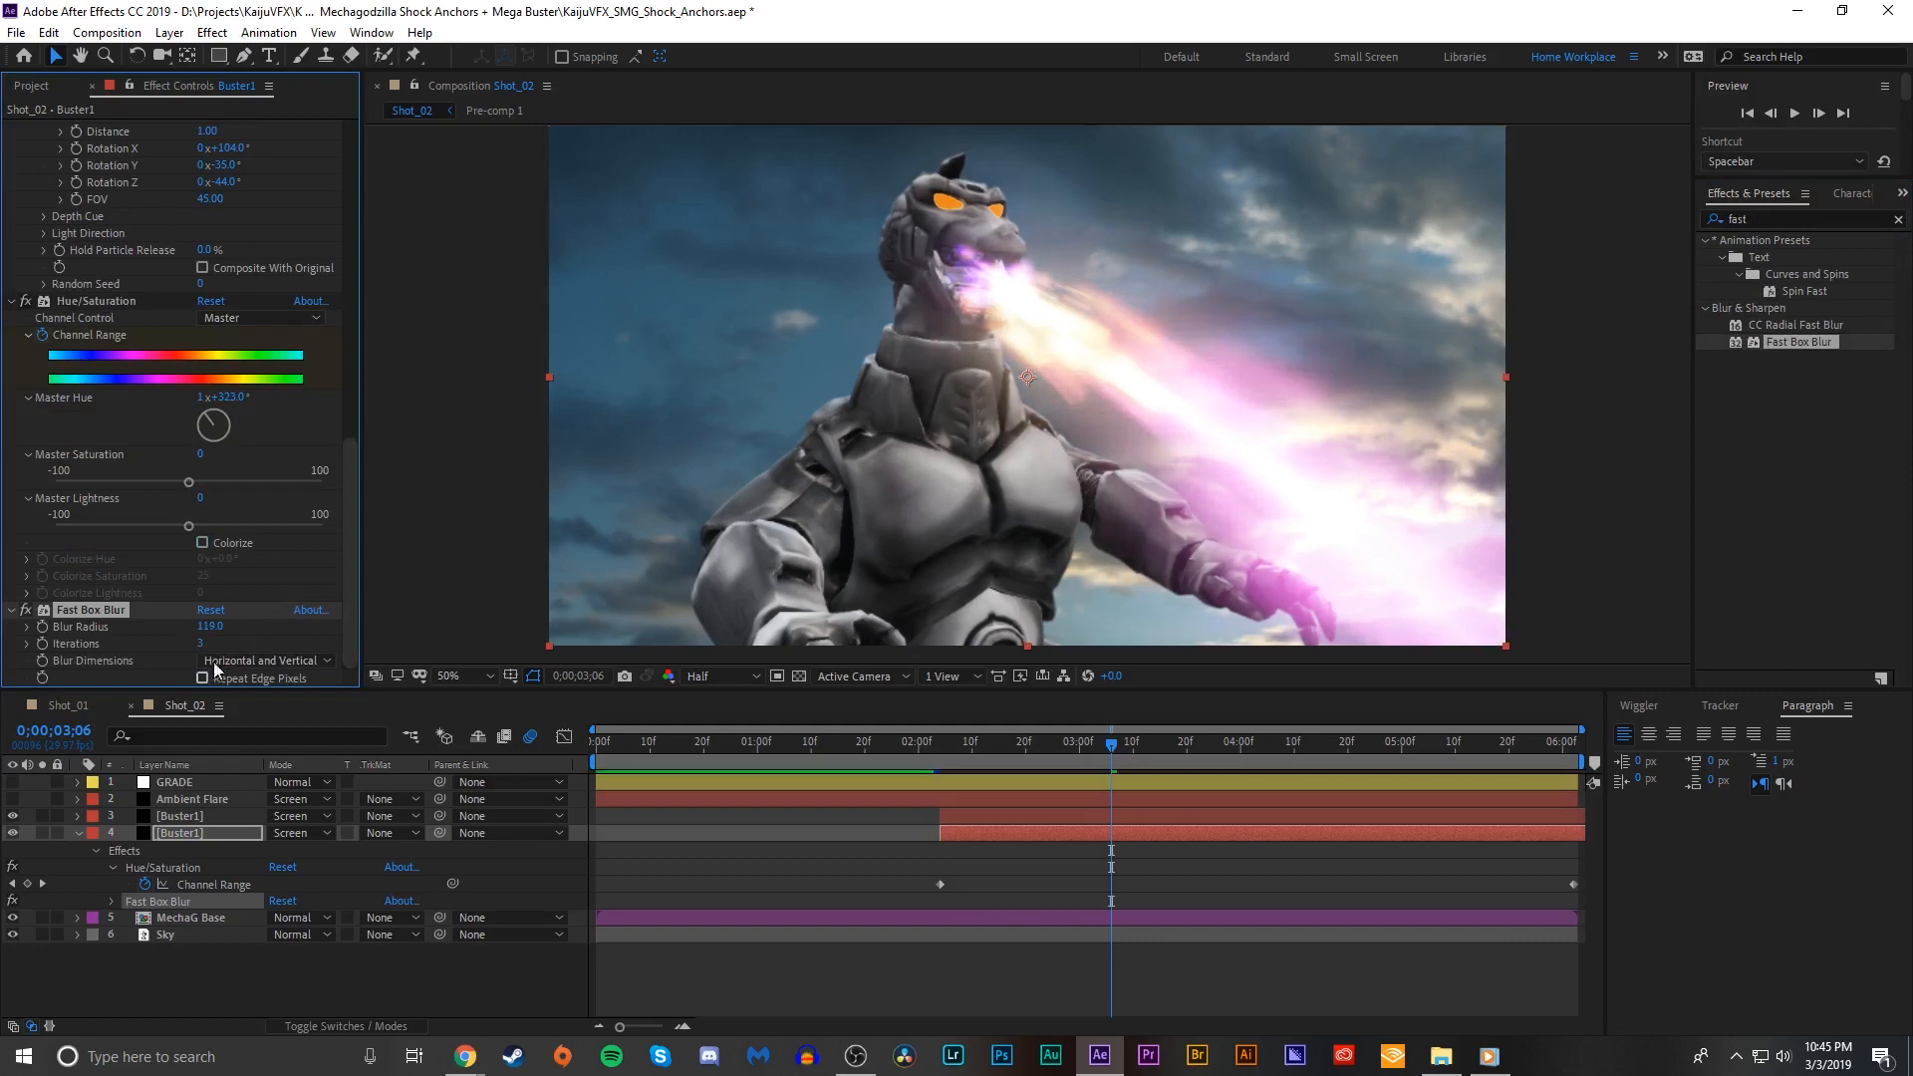
pyautogui.moveTo(210, 626); pyautogui.dragTo(60, 620)
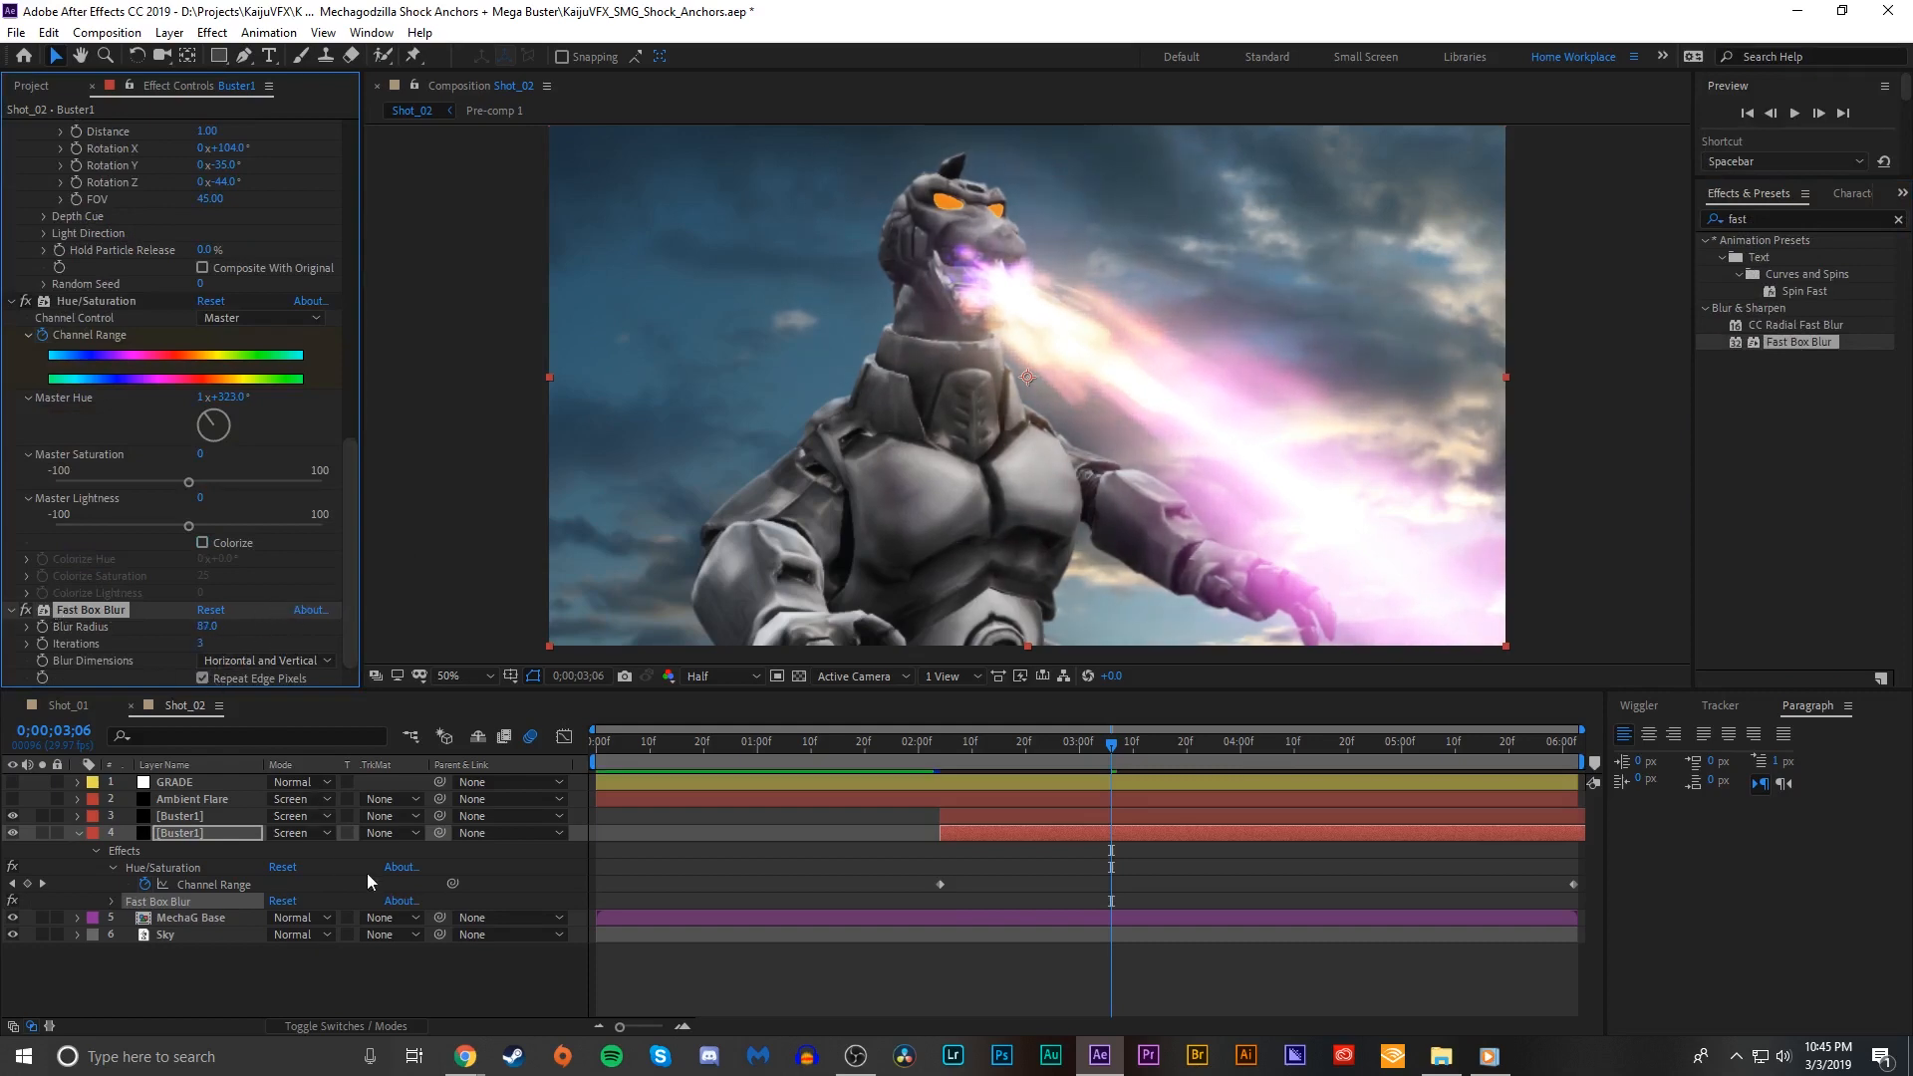
# Step: Set the lower Buster1 layer's blending mode to Add and play back the beam from near its start
pyautogui.click(308, 835)
pyautogui.click(359, 376)
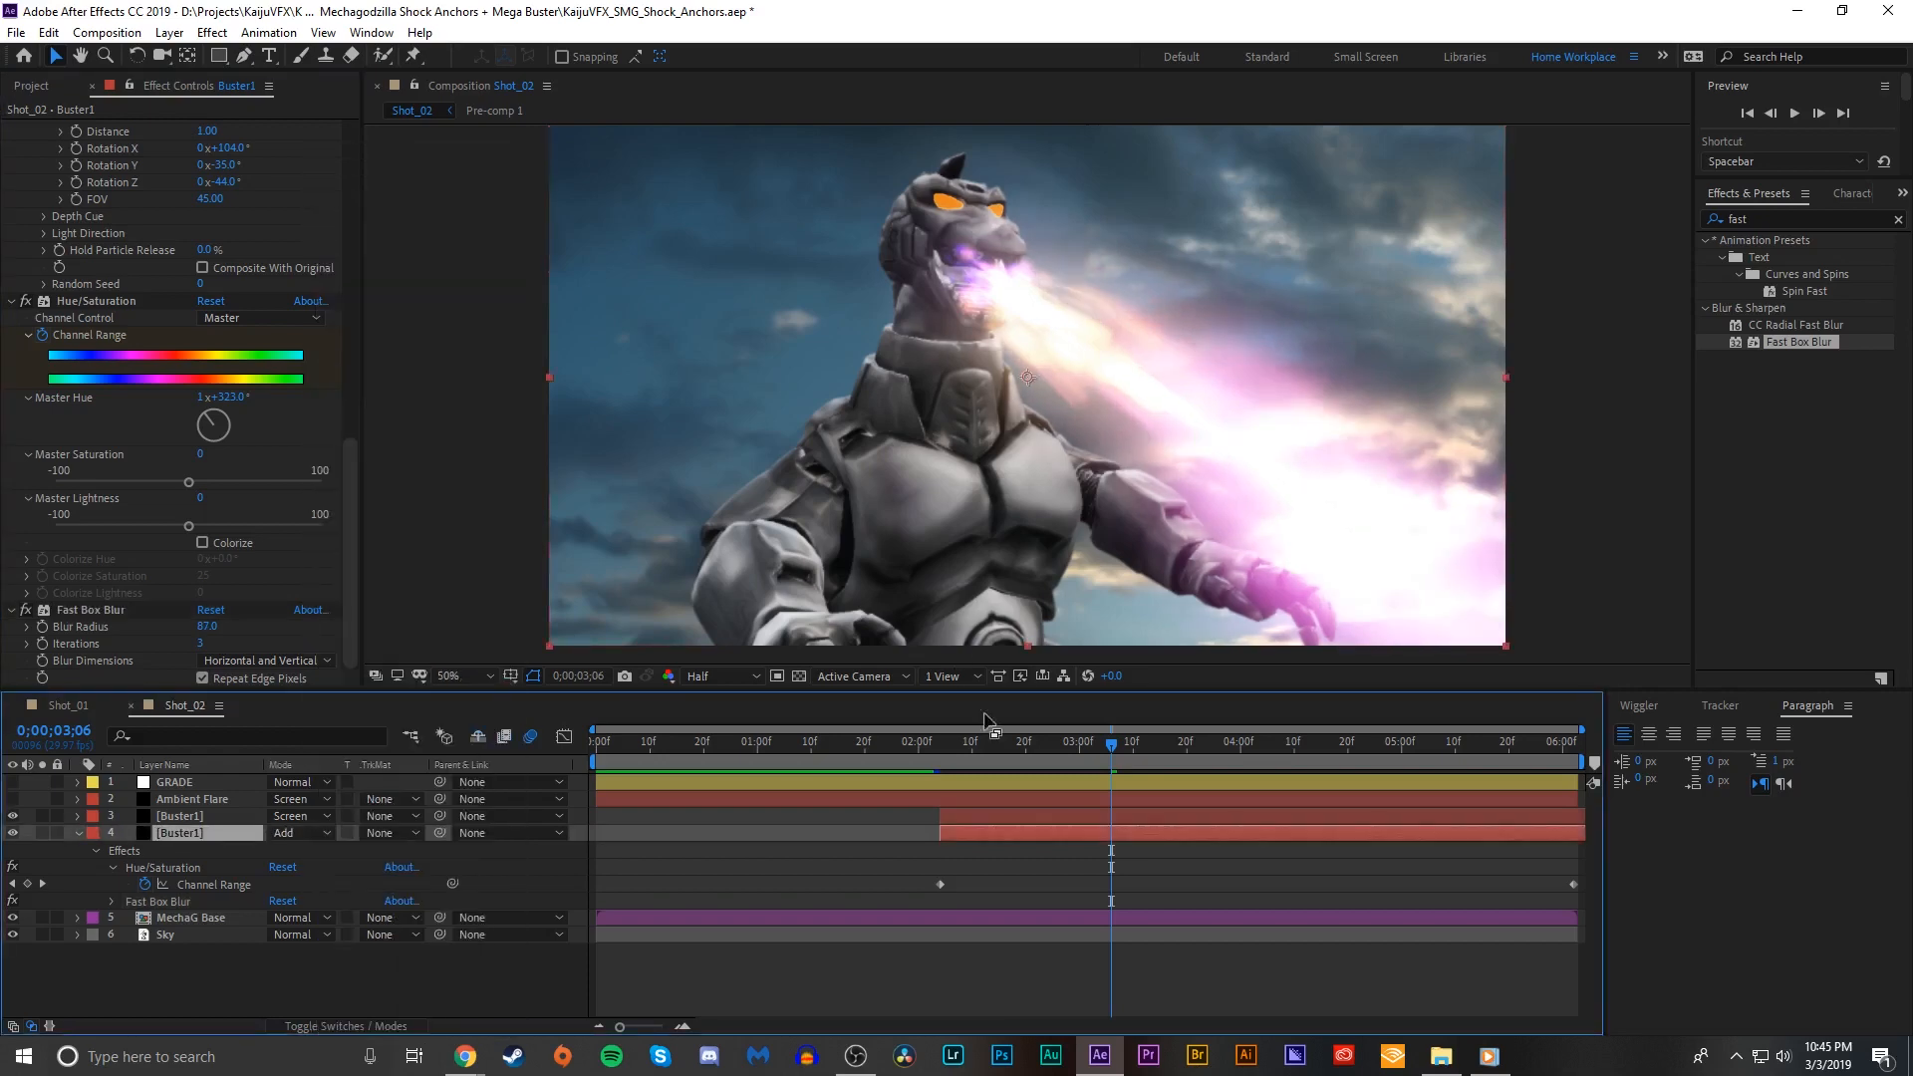
pyautogui.click(927, 752)
pyautogui.press('space')
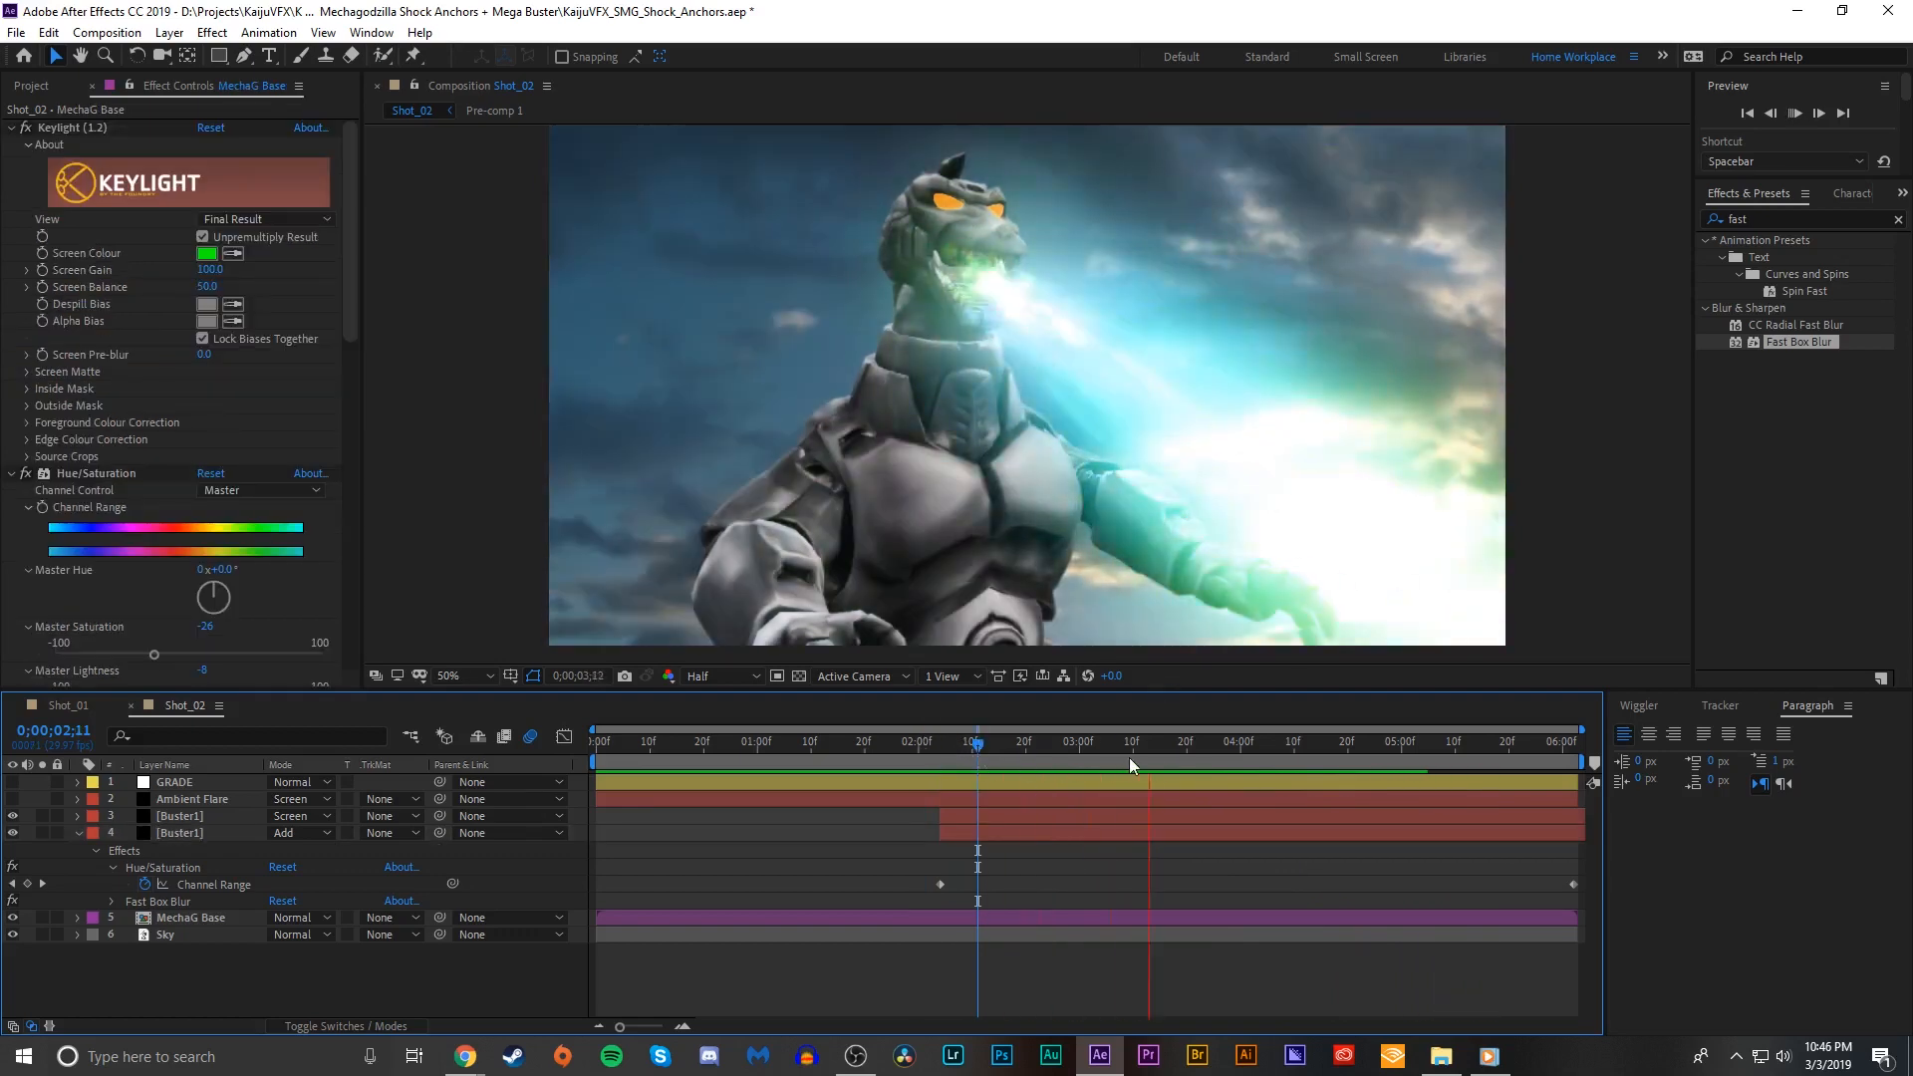
# Step: Inspect the beam's blurred glow up close at 0;00;02;24, then fit the composition view up to 100%
pyautogui.scroll(2, 1100, 544)
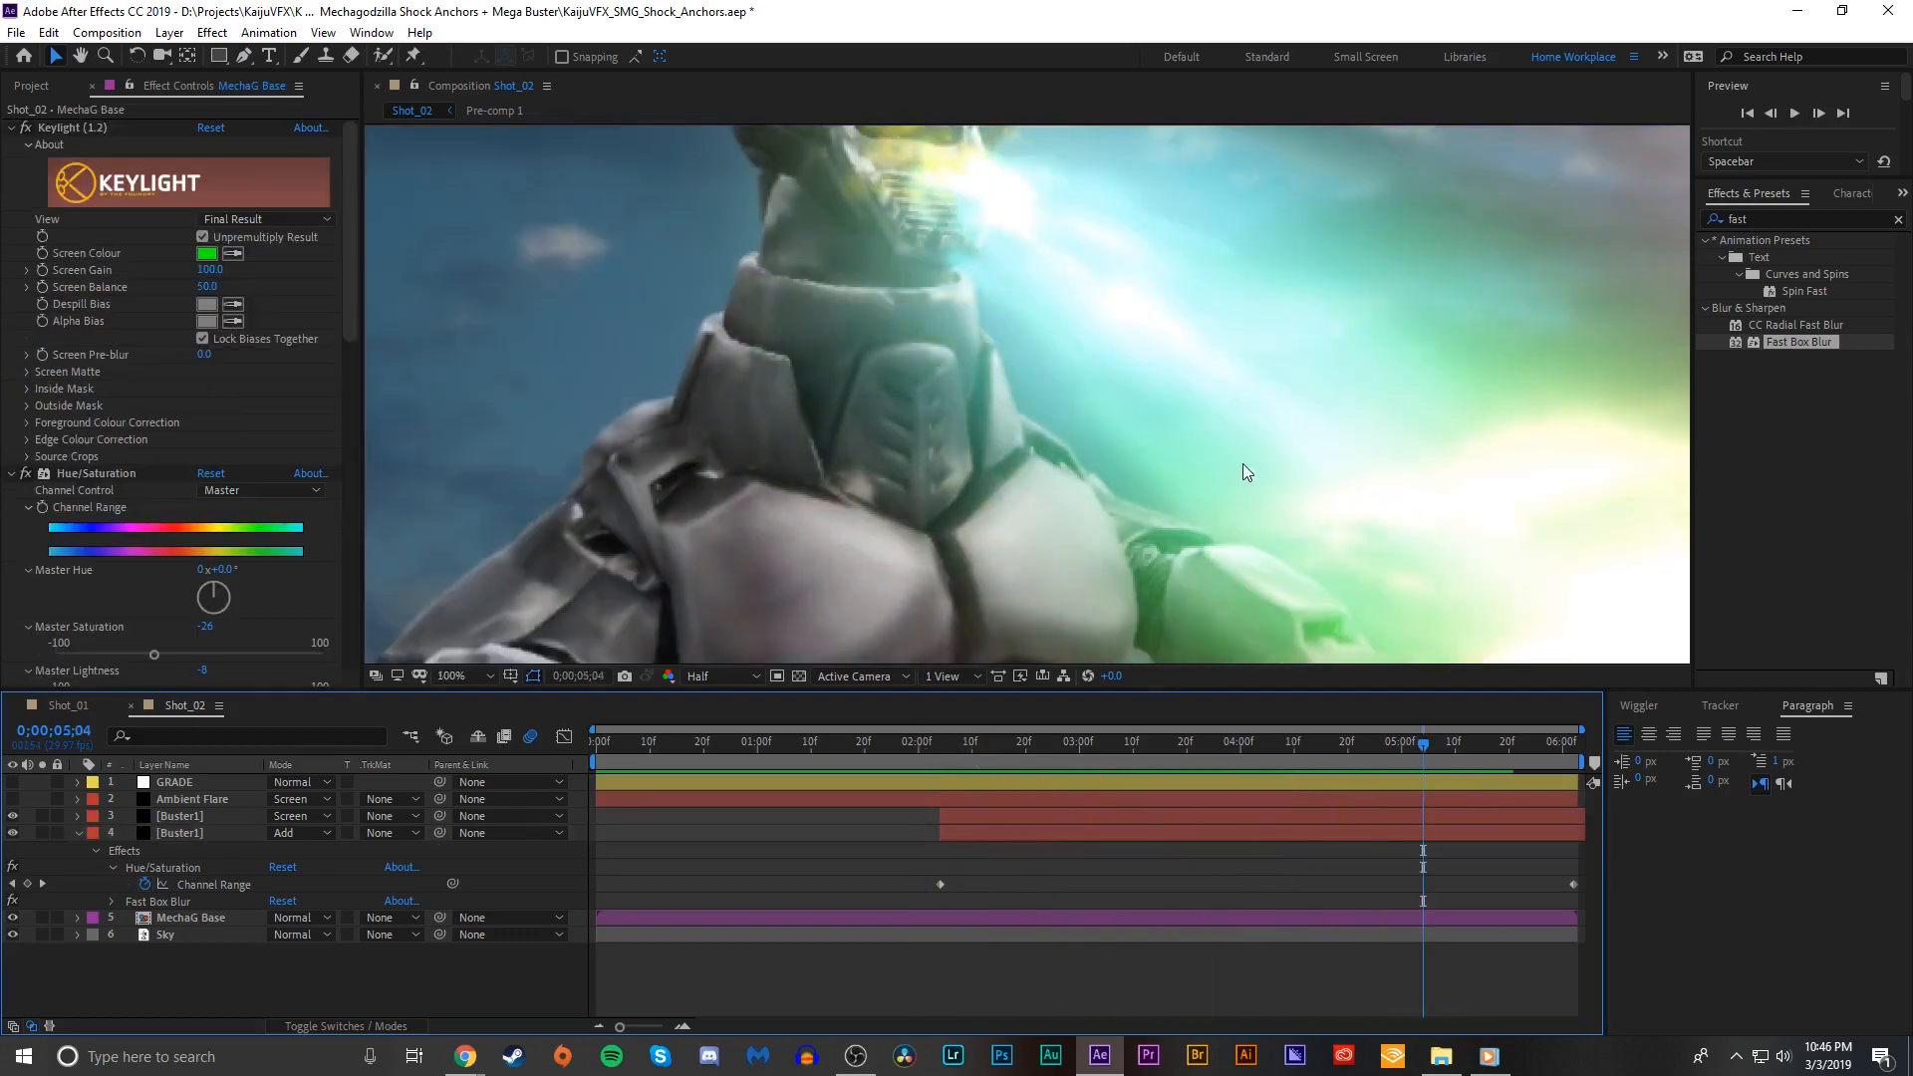
pyautogui.moveTo(1096, 740); pyautogui.dragTo(1047, 744)
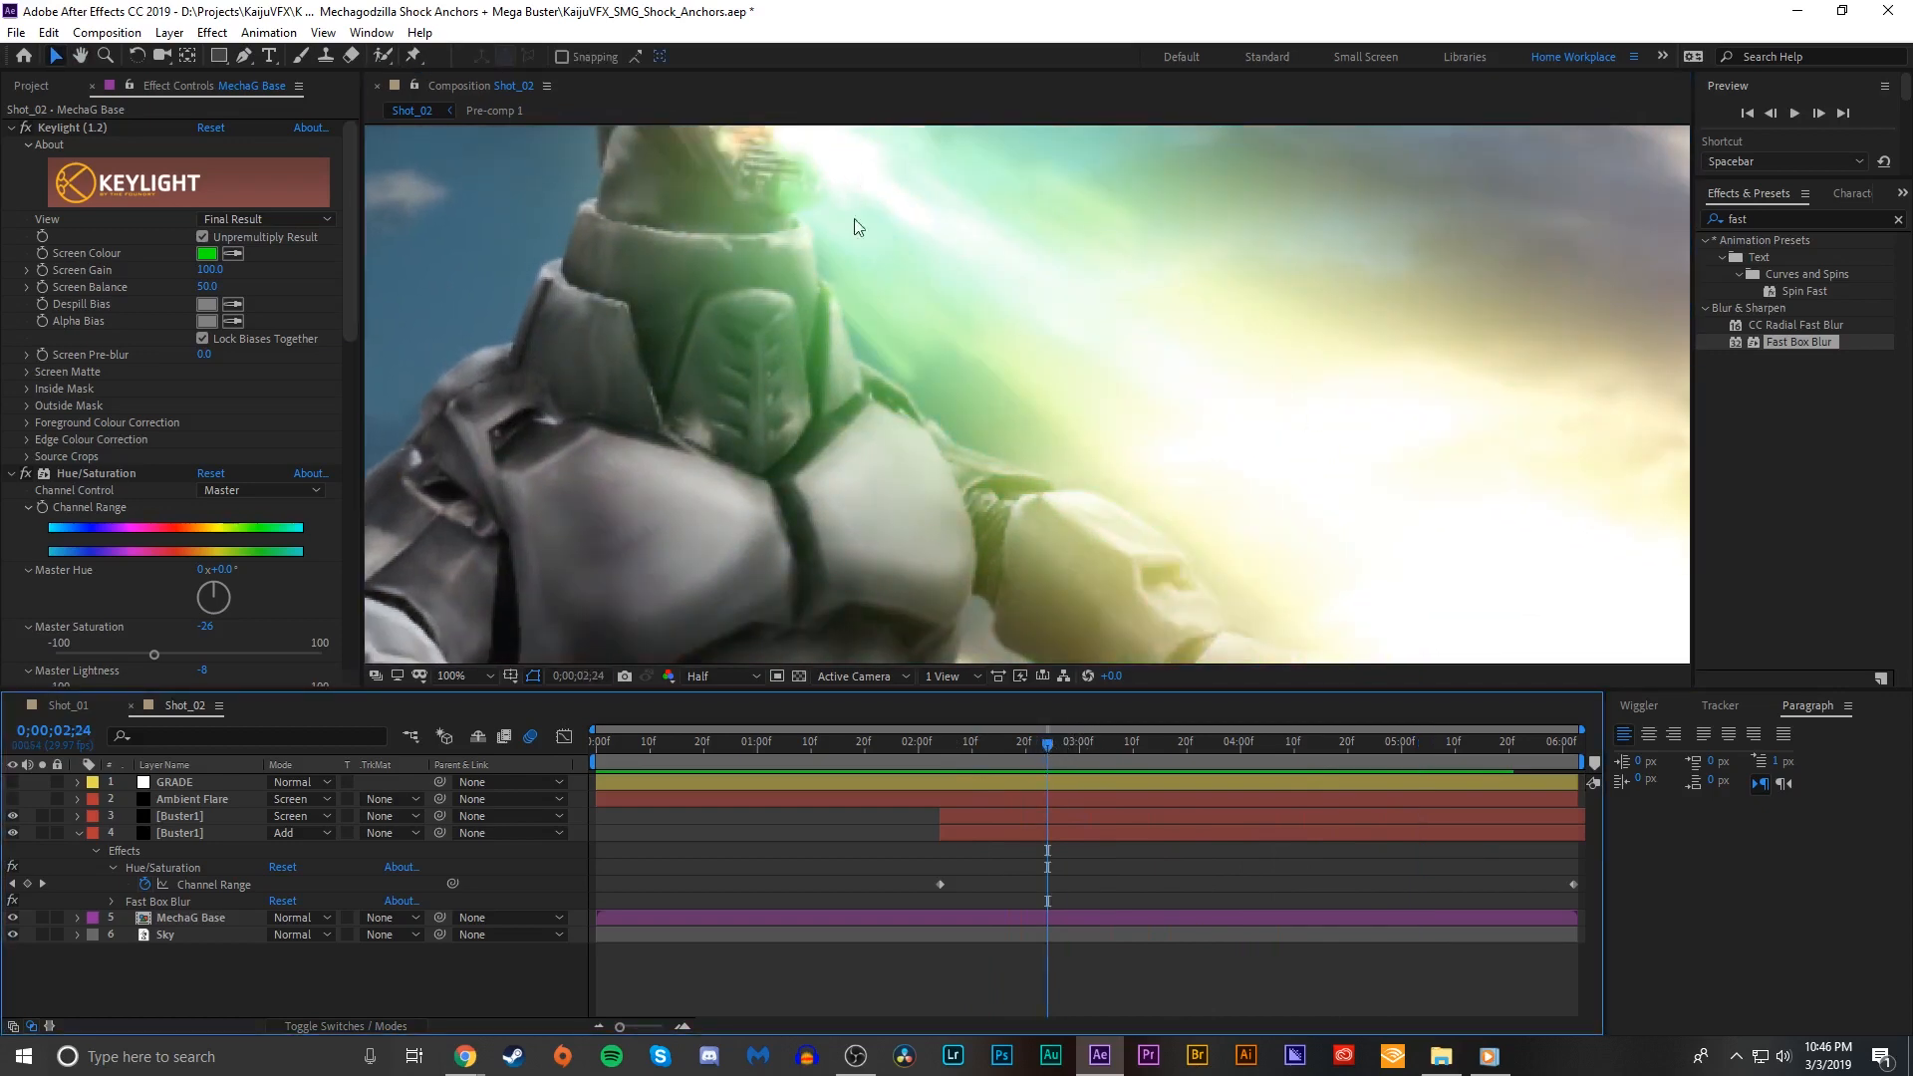
pyautogui.scroll(-2, 983, 346)
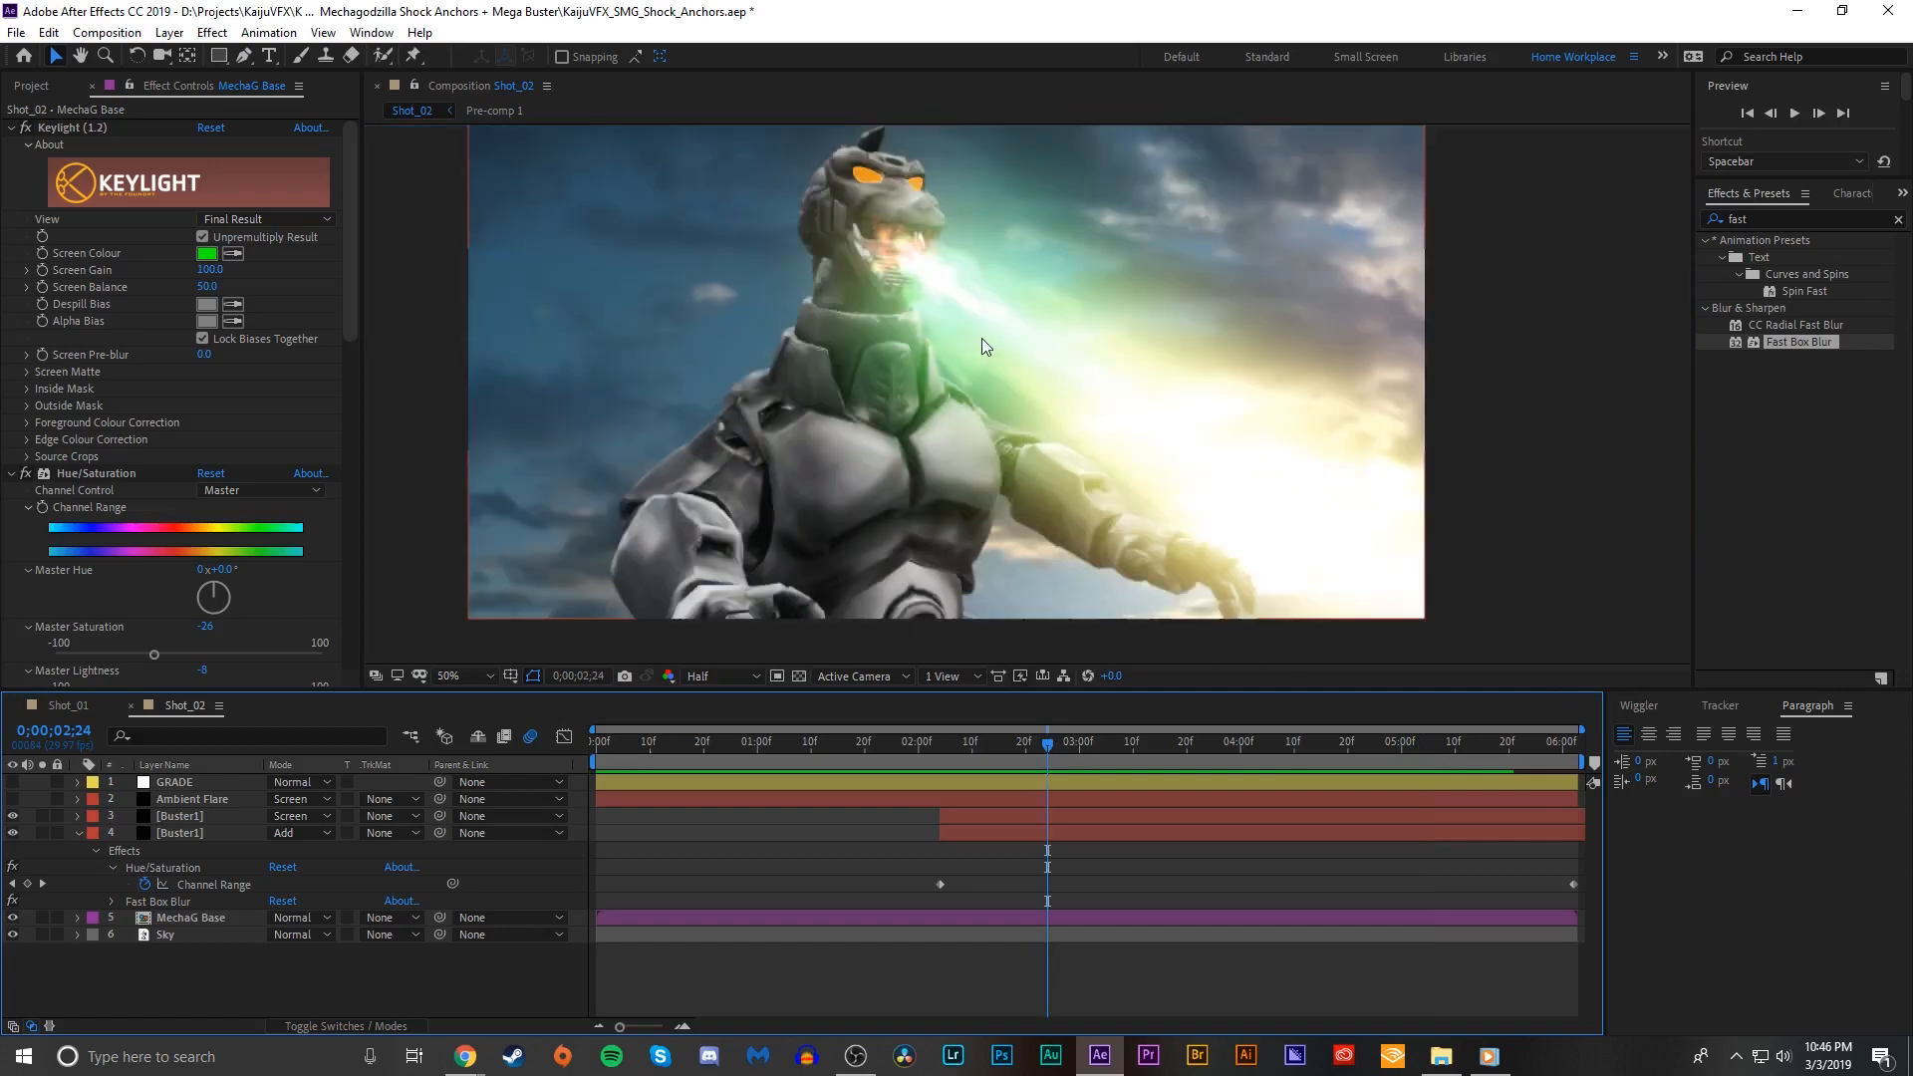
pyautogui.click(454, 674)
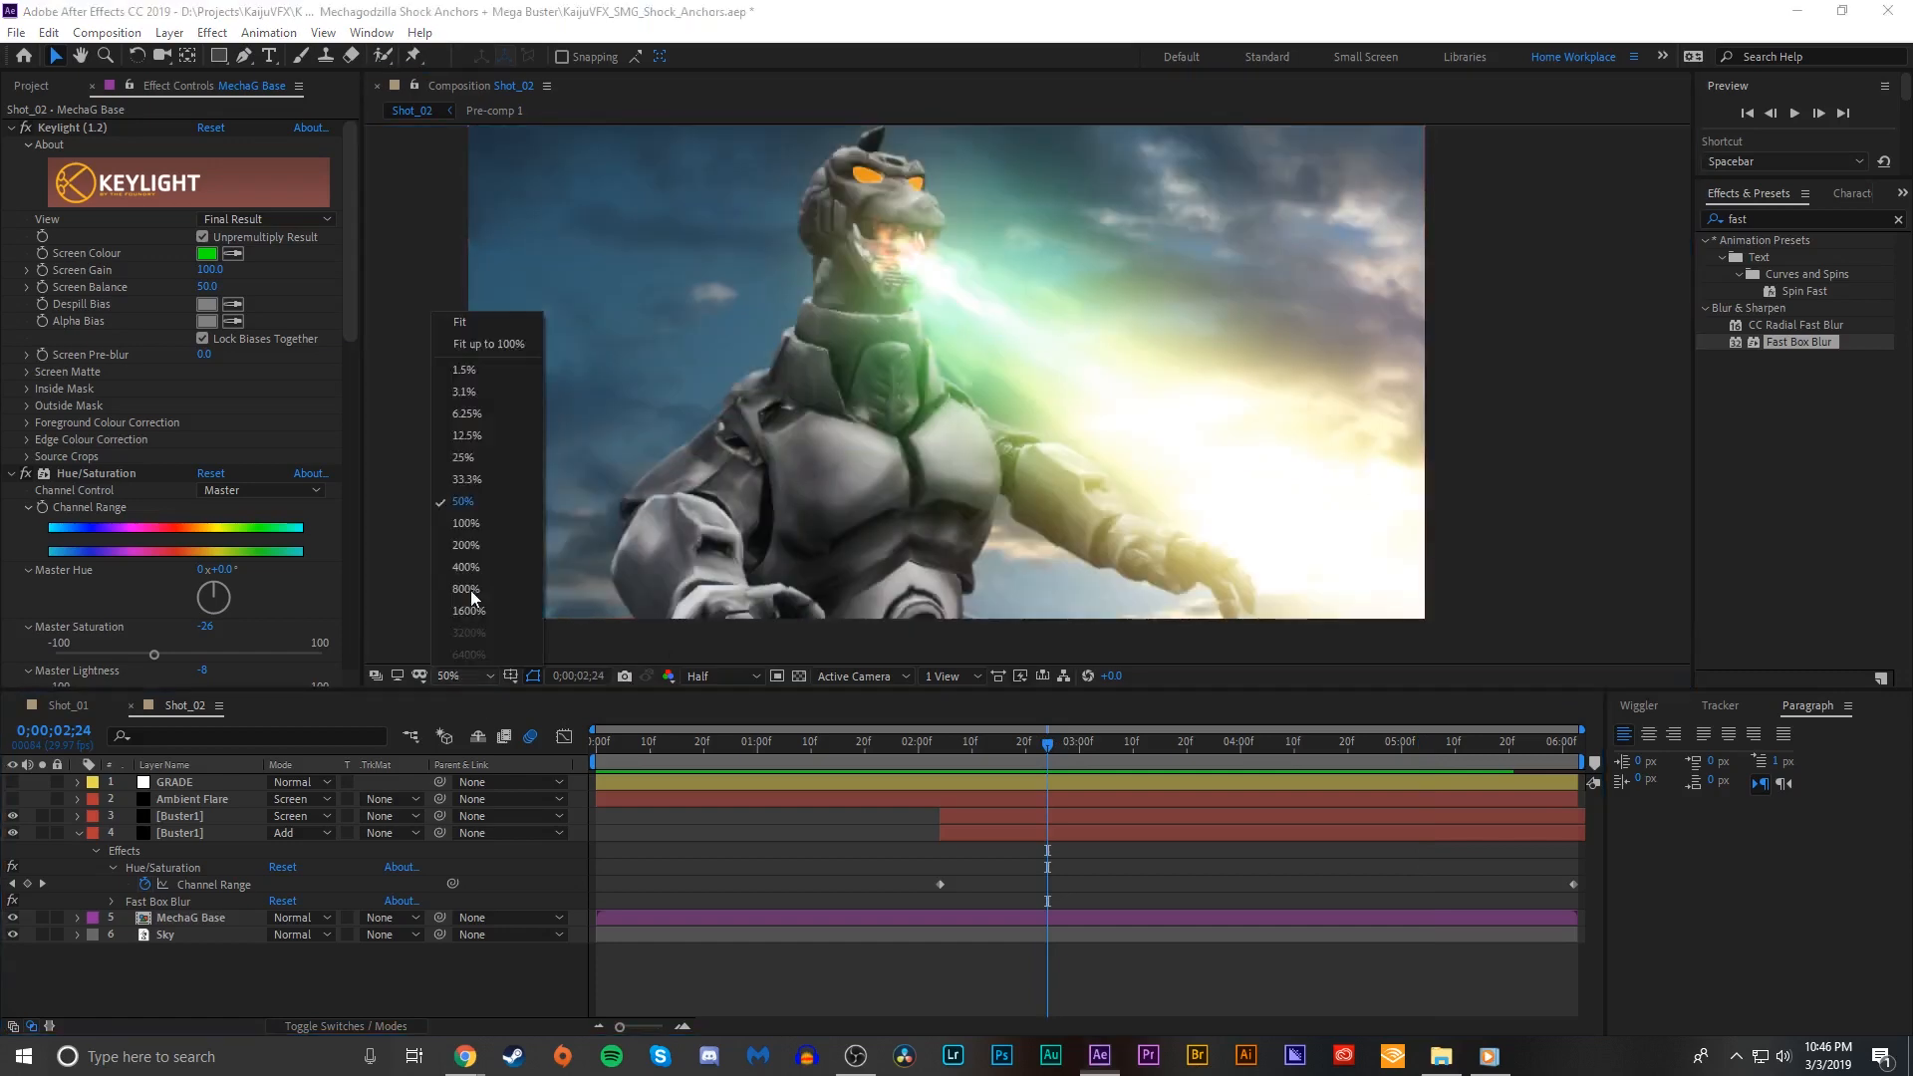
pyautogui.click(505, 336)
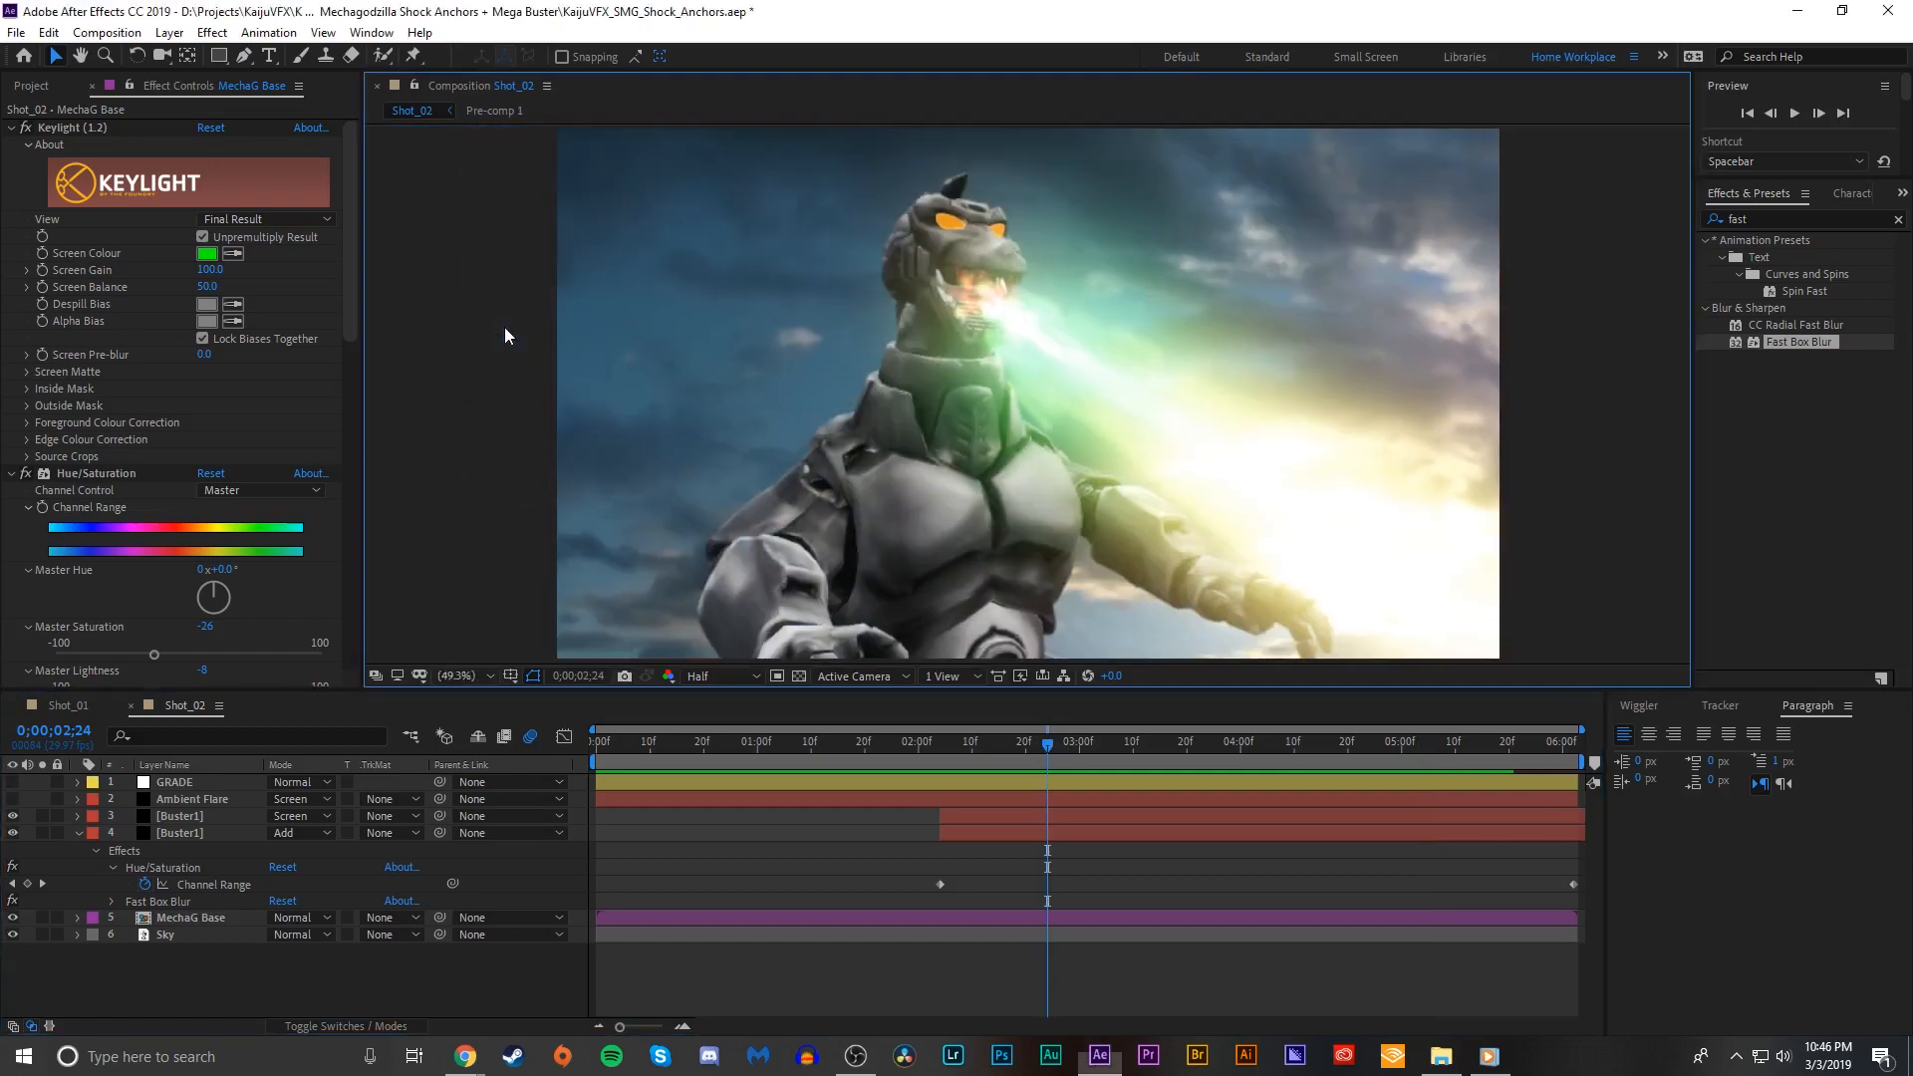
# Step: Duplicate the upper Buster1 layer and solo the new top copy
pyautogui.click(186, 797)
pyautogui.click(204, 830)
pyautogui.click(206, 819)
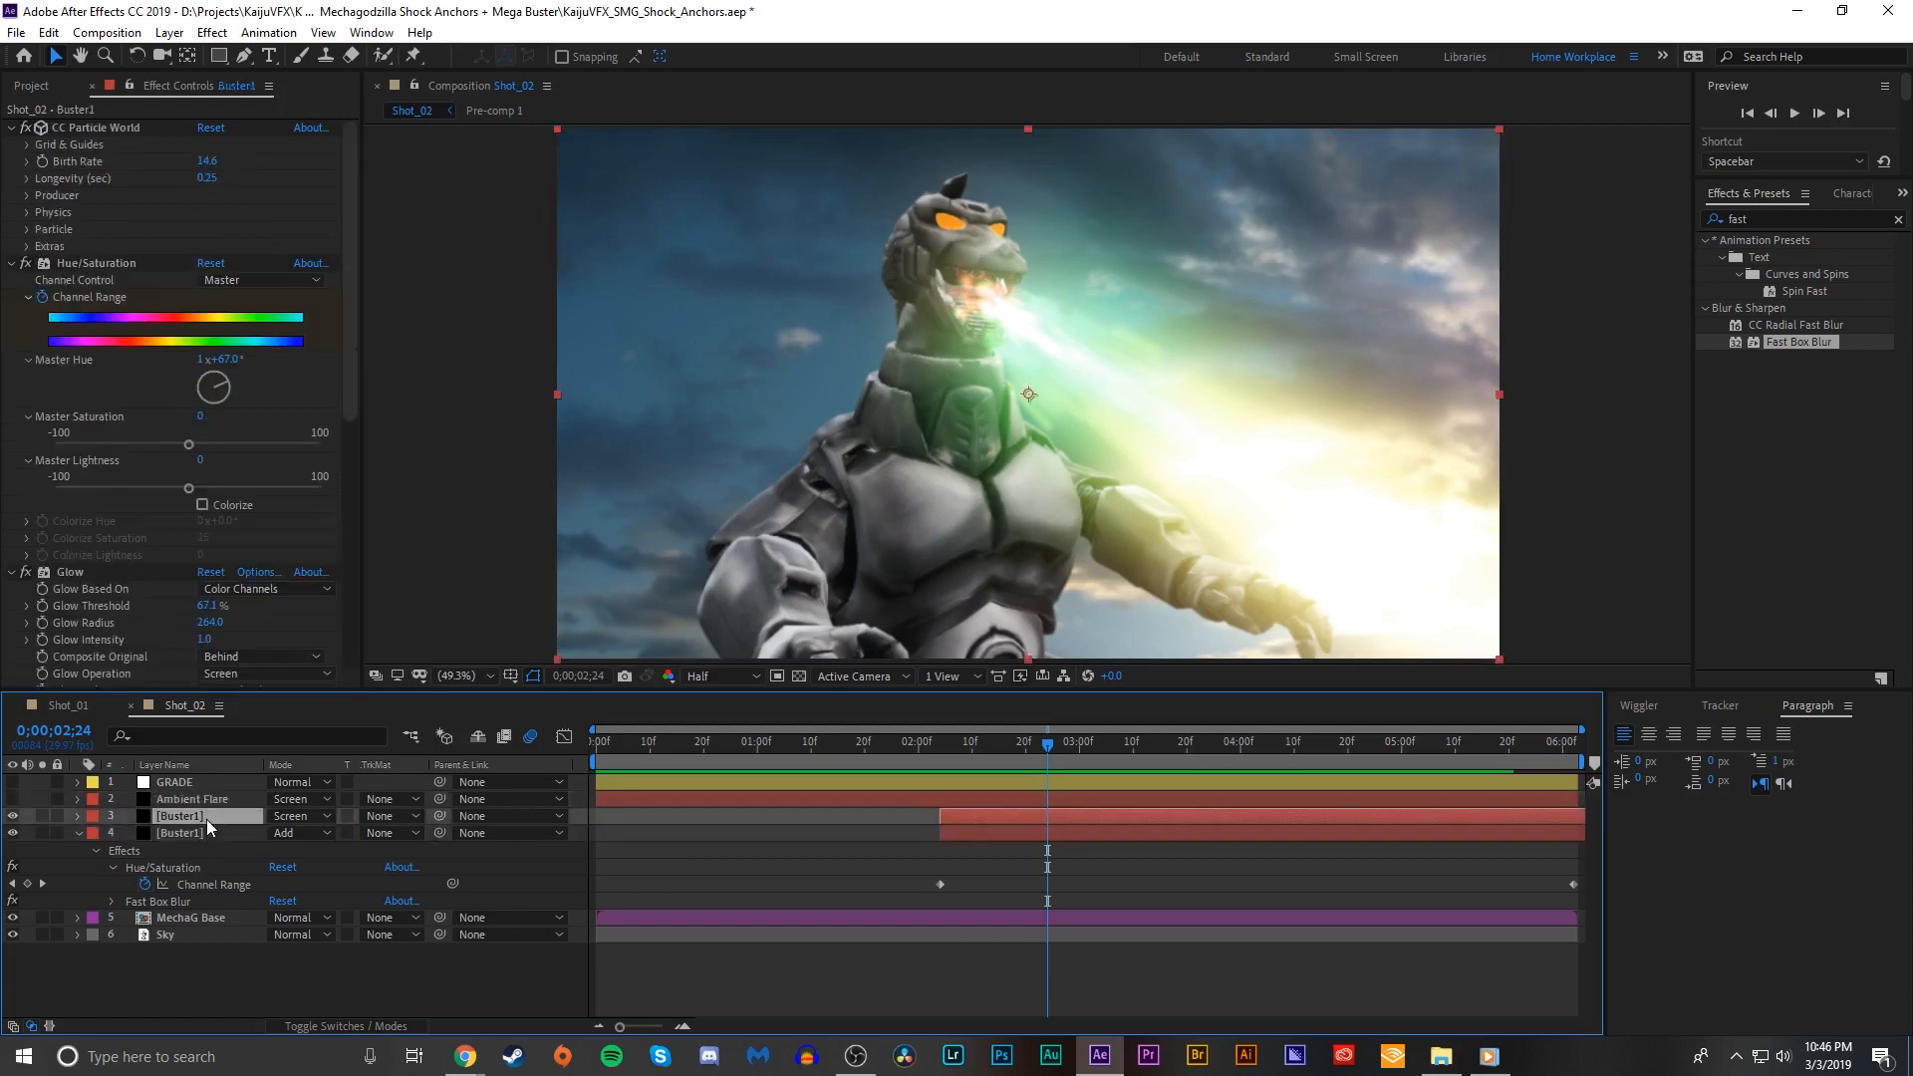
pyautogui.hotkey('ctrl', 'd')
pyautogui.click(43, 816)
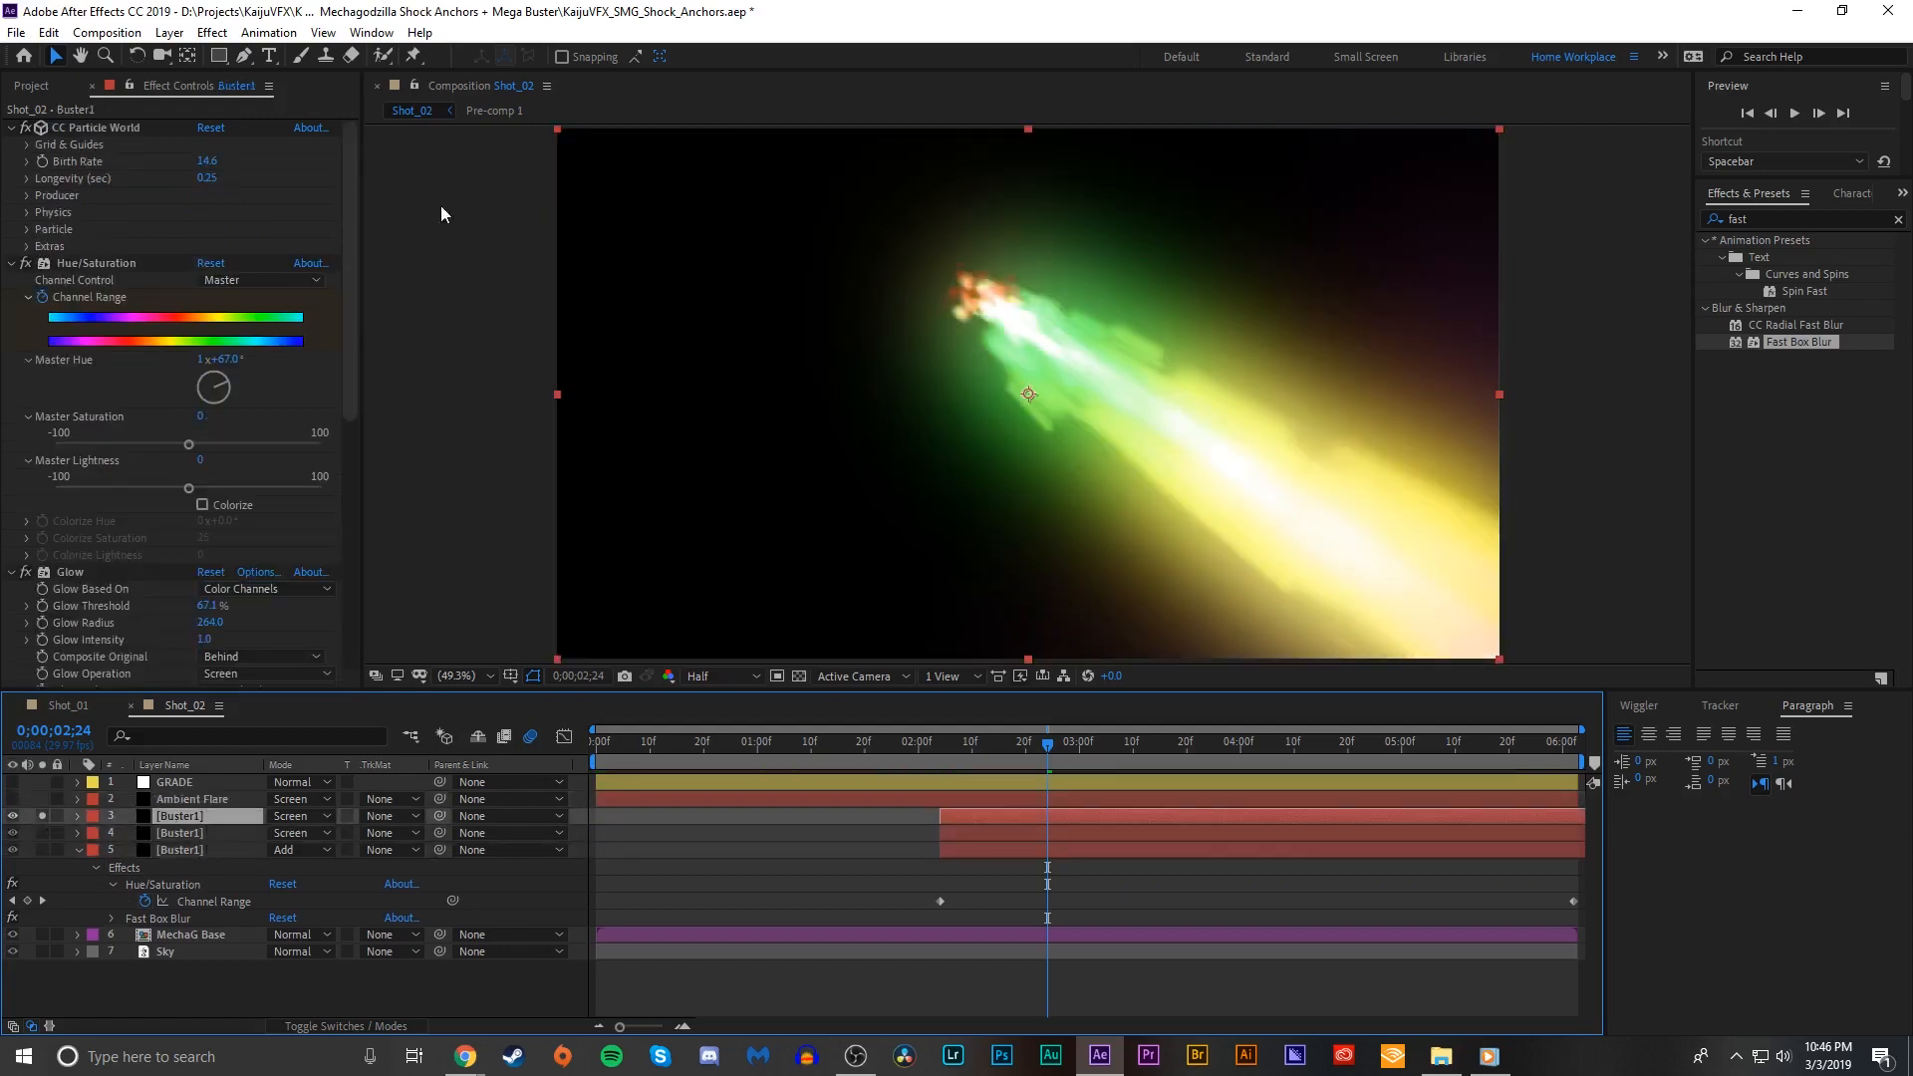
# Step: Disable Hue/Saturation and both Glow effects on the top Buster1 copy and turn off its motion blur
pyautogui.click(11, 128)
pyautogui.click(10, 144)
pyautogui.click(11, 161)
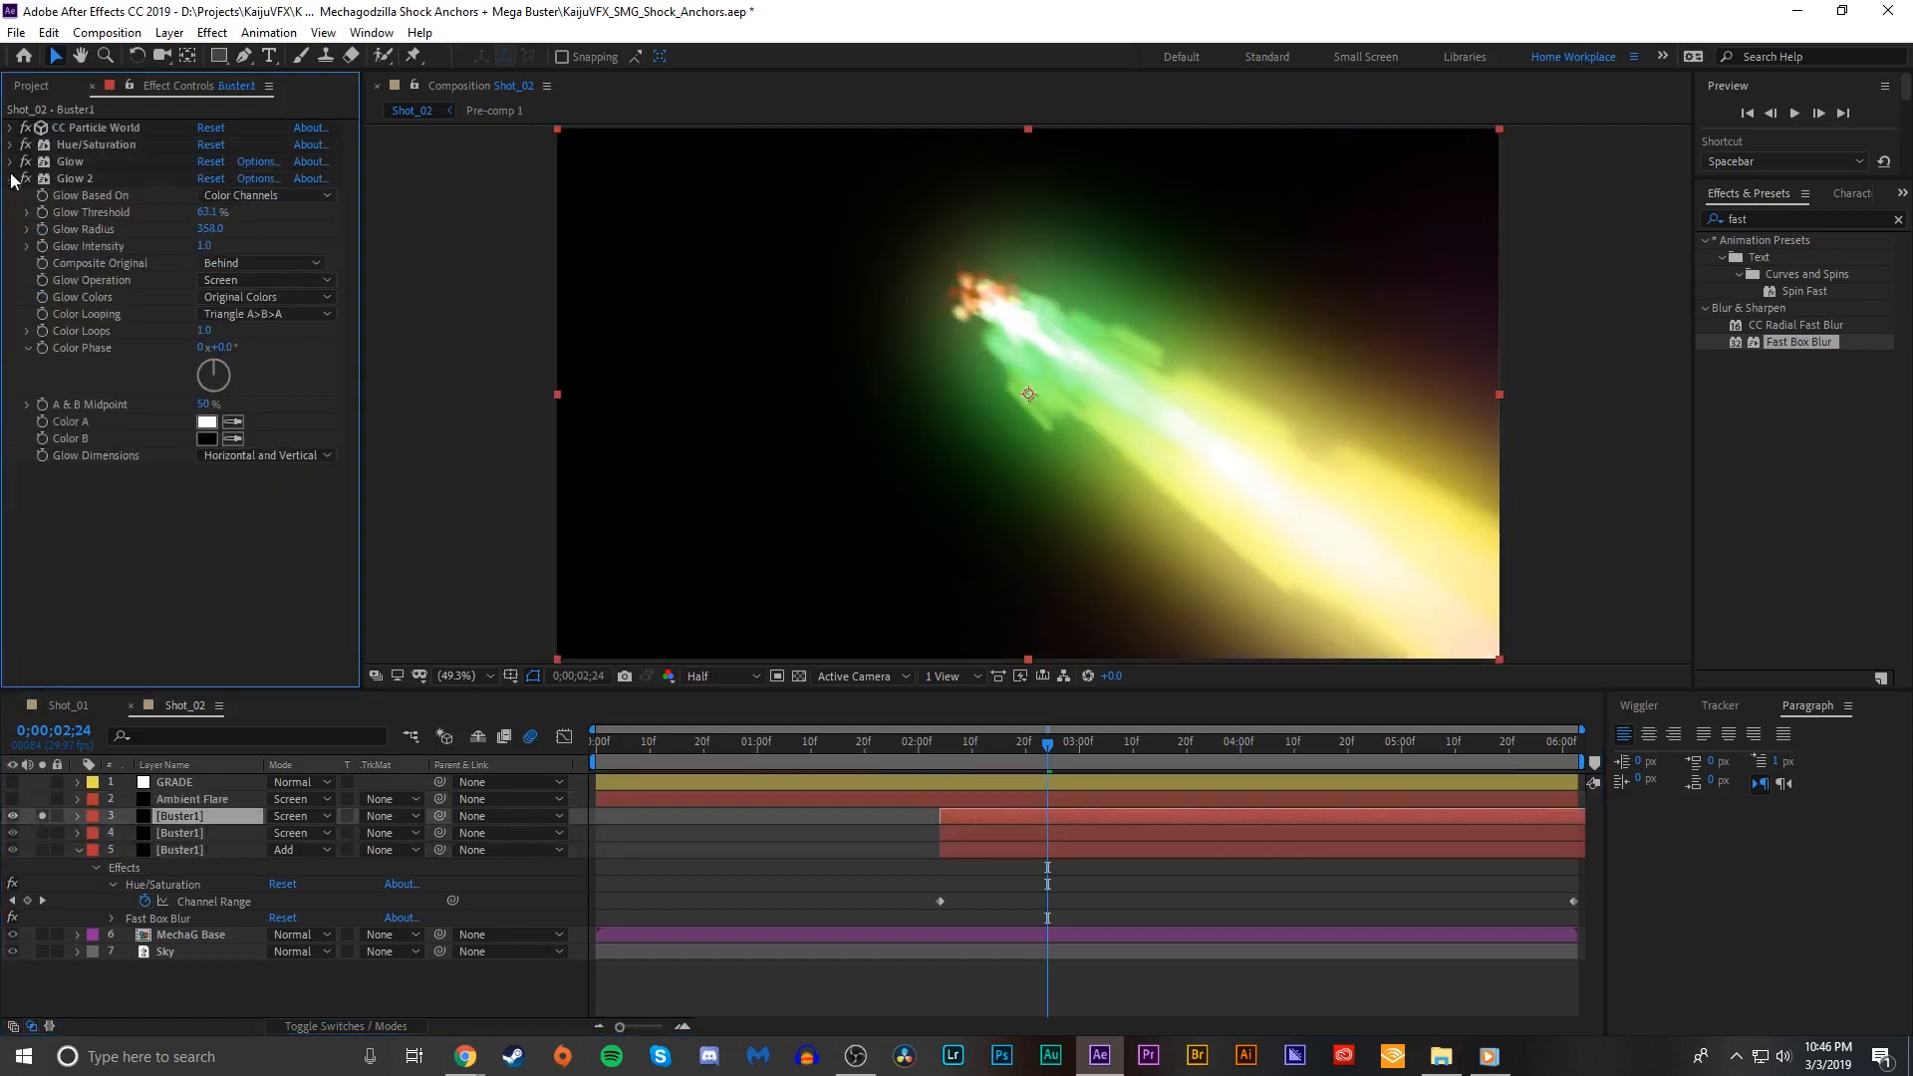
pyautogui.click(11, 178)
pyautogui.click(11, 127)
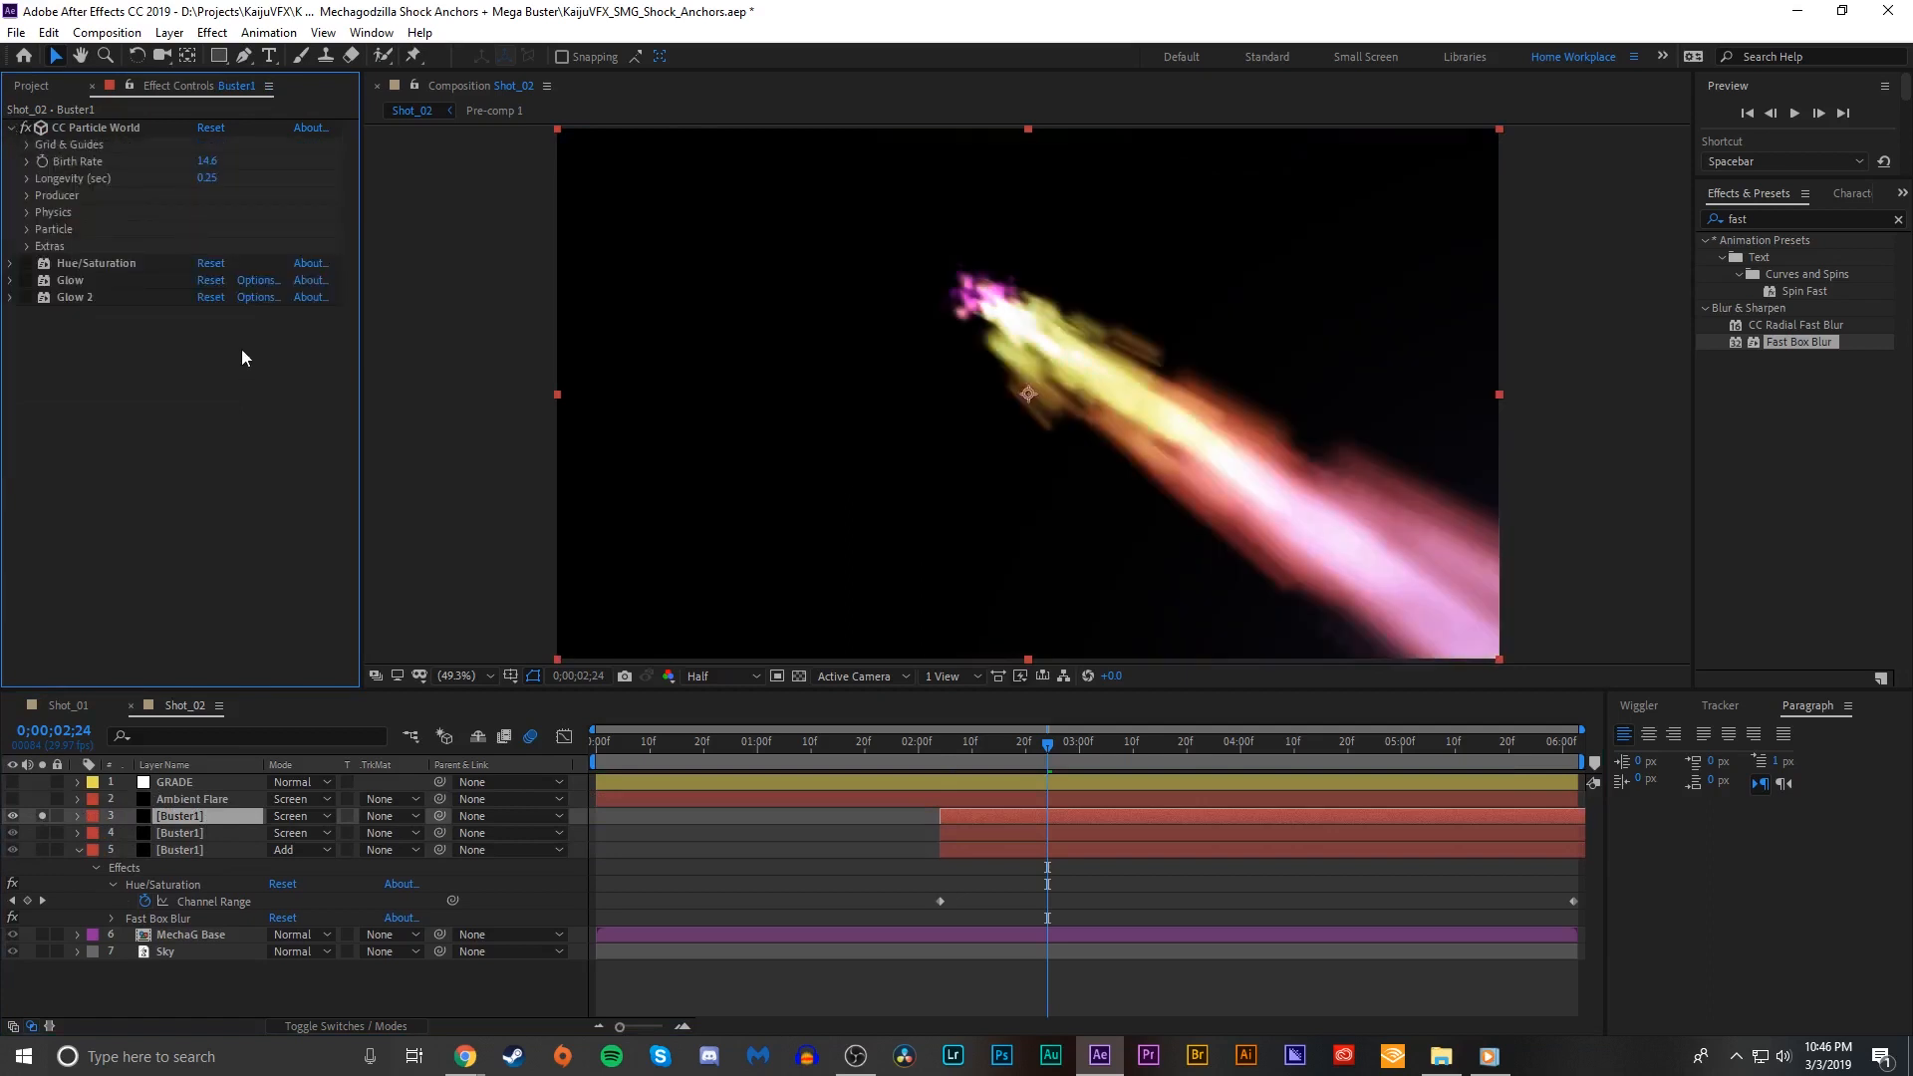
pyautogui.press('F4')
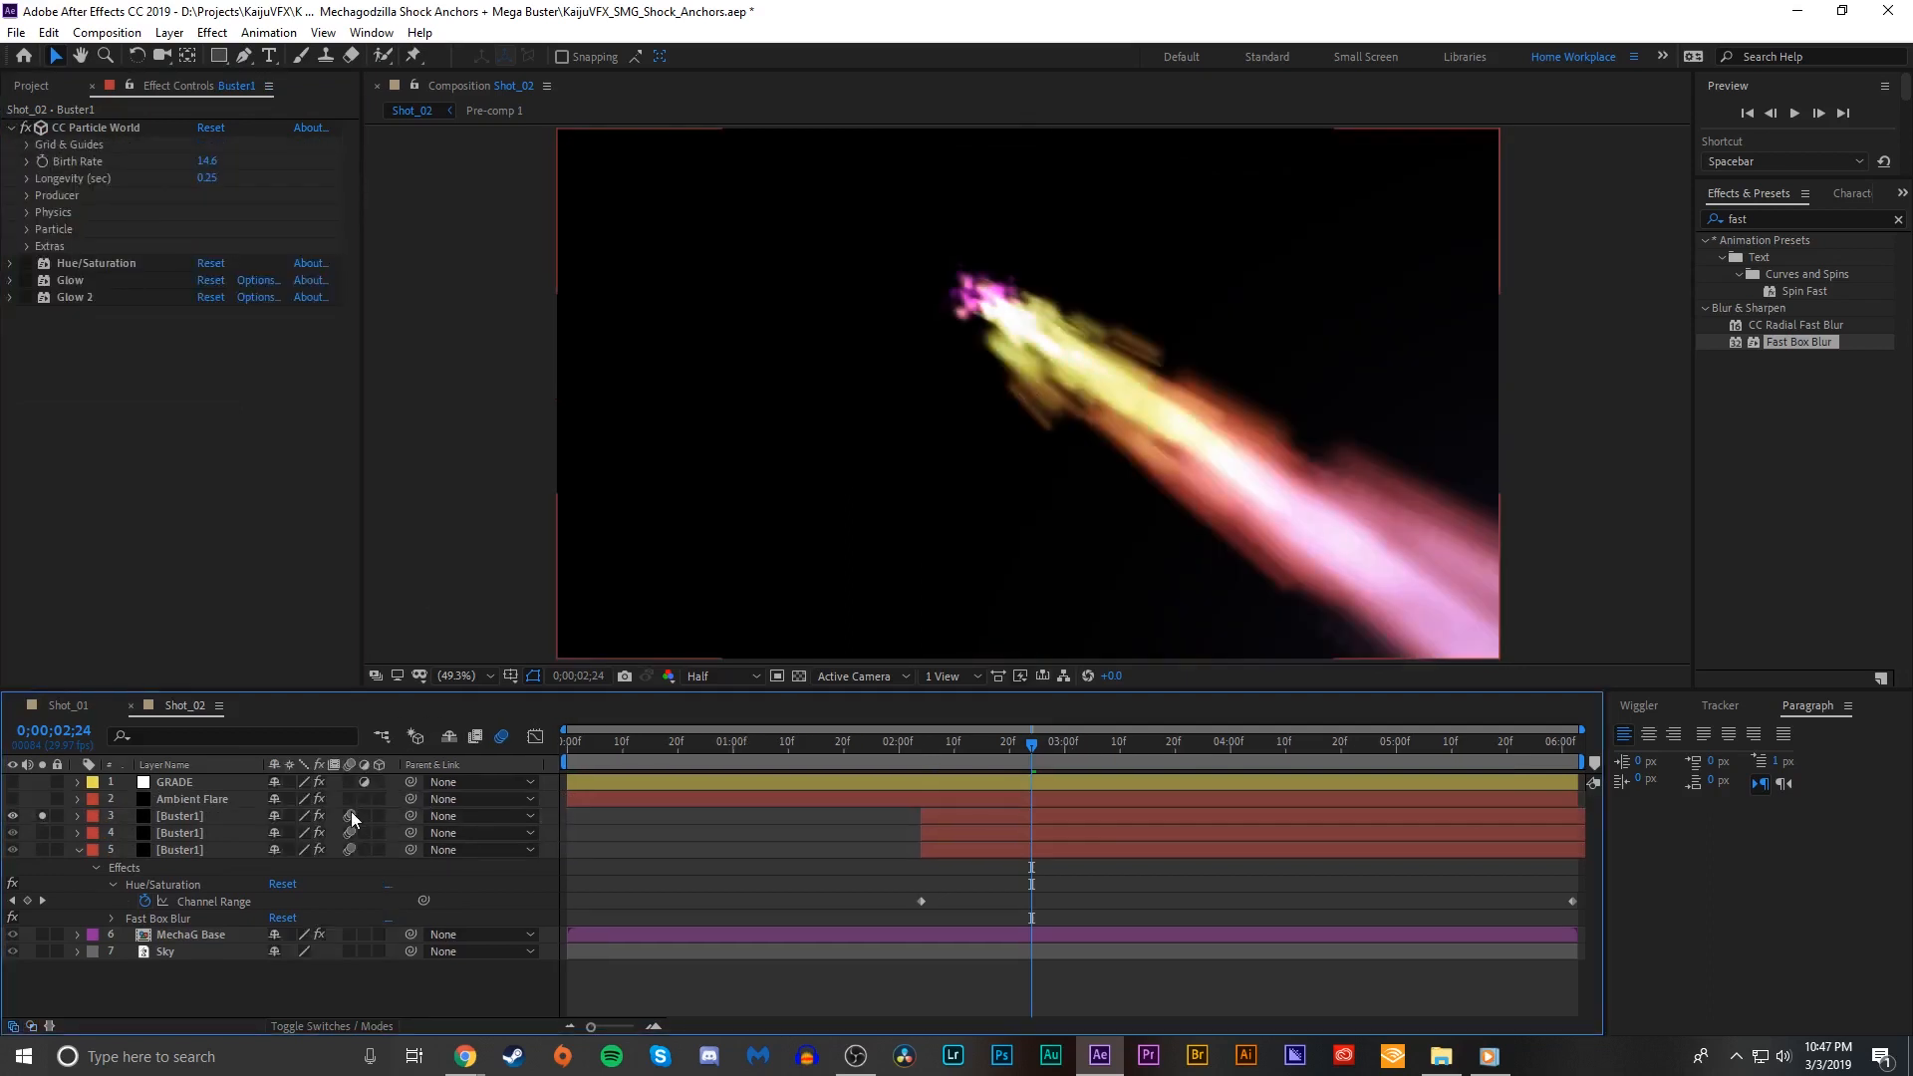
pyautogui.click(351, 814)
# Step: Set the top Buster1 copy's CC Particle World particle type to Line and its birth rate to 0.2
pyautogui.click(27, 212)
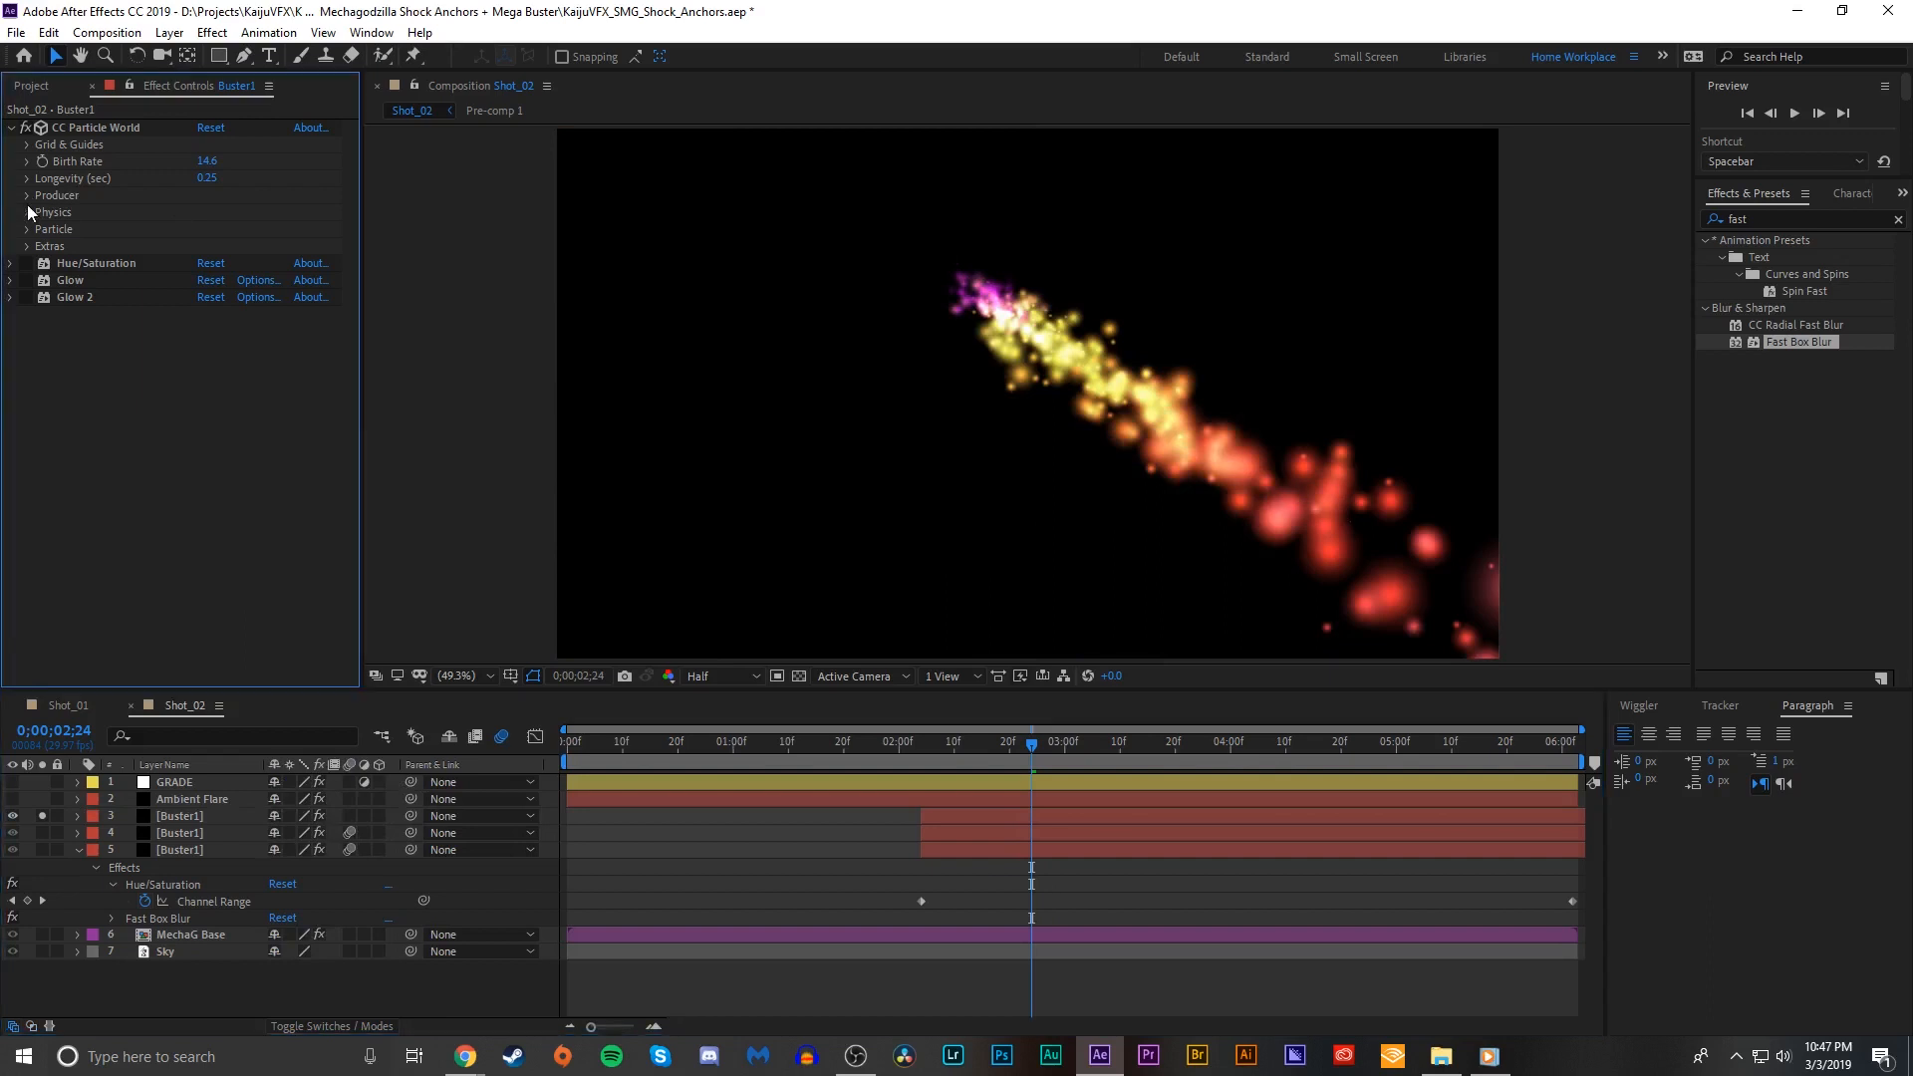
pyautogui.click(28, 398)
pyautogui.click(239, 412)
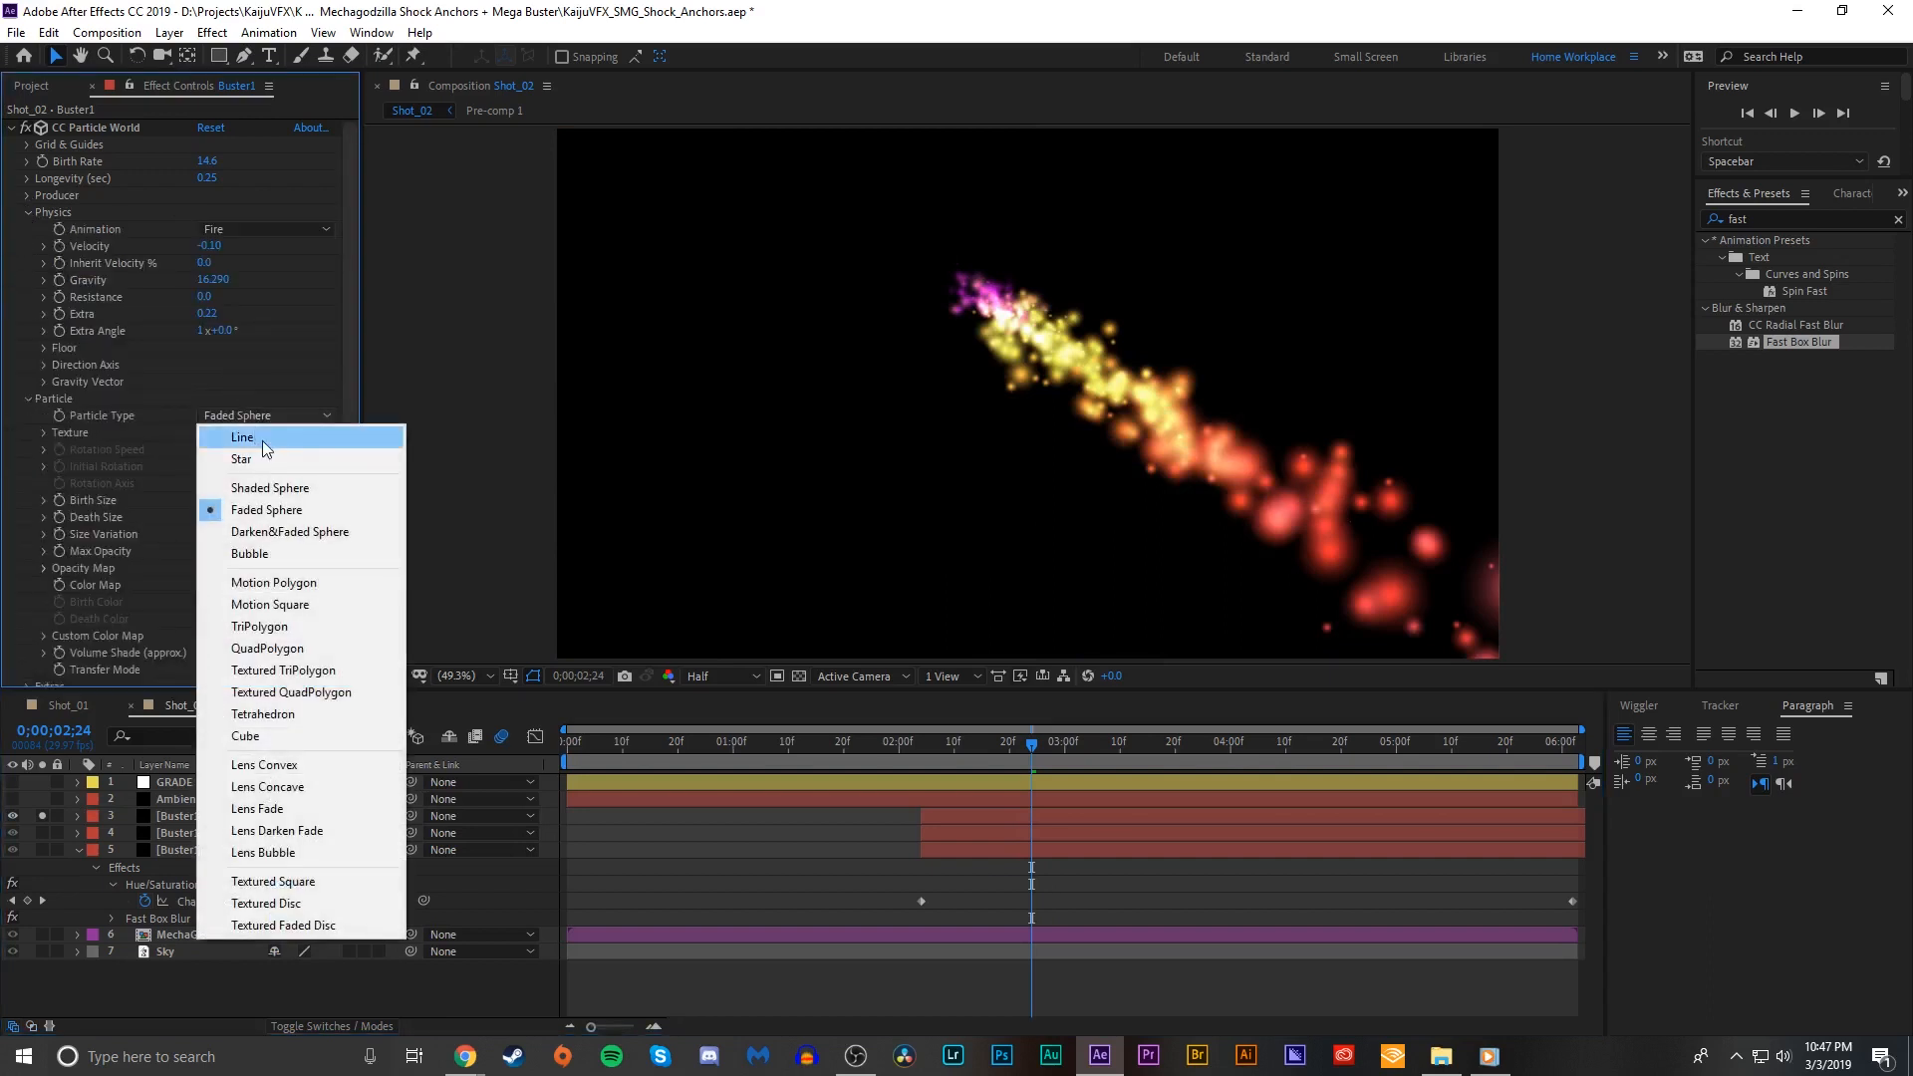
pyautogui.click(307, 435)
pyautogui.moveTo(205, 161); pyautogui.dragTo(10, 232)
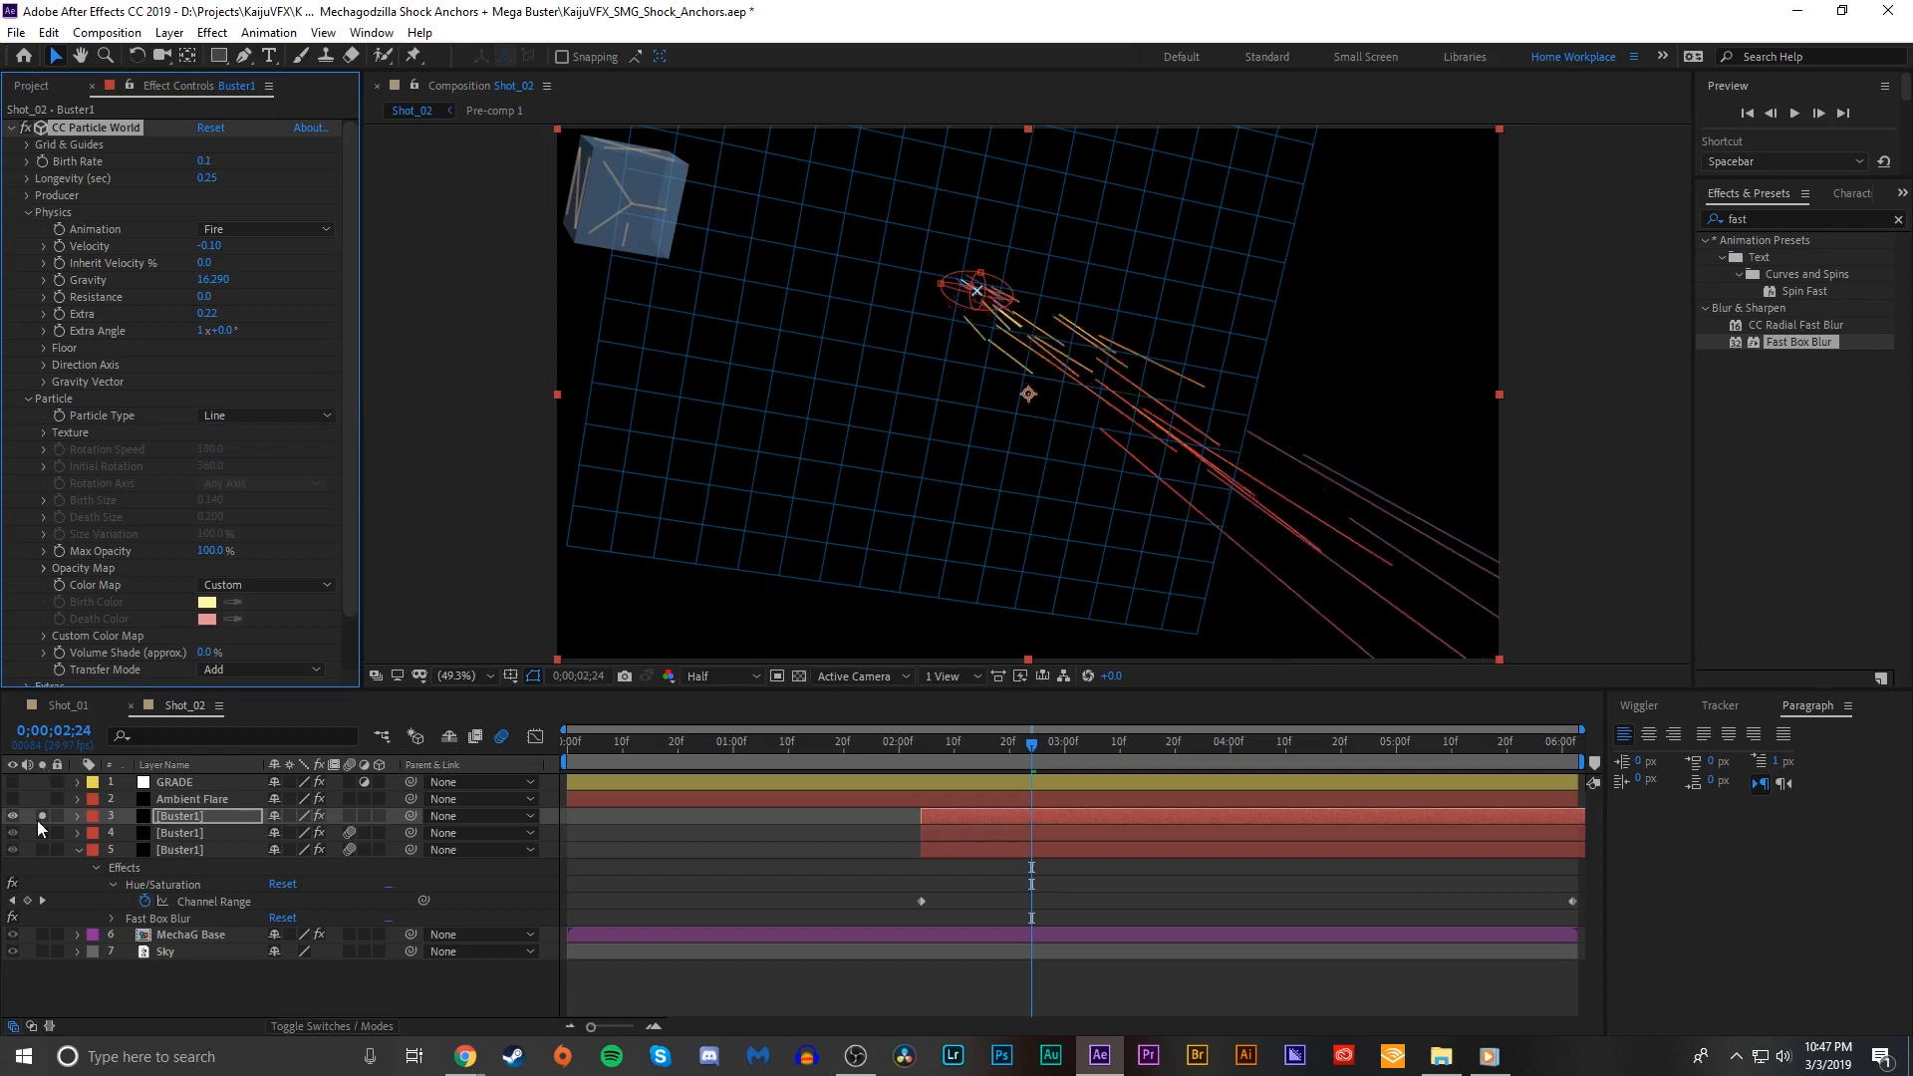
# Step: Set the line particles' color map to Birth to Death with white birth and death colors
pyautogui.scroll(-1, 173, 611)
pyautogui.click(264, 539)
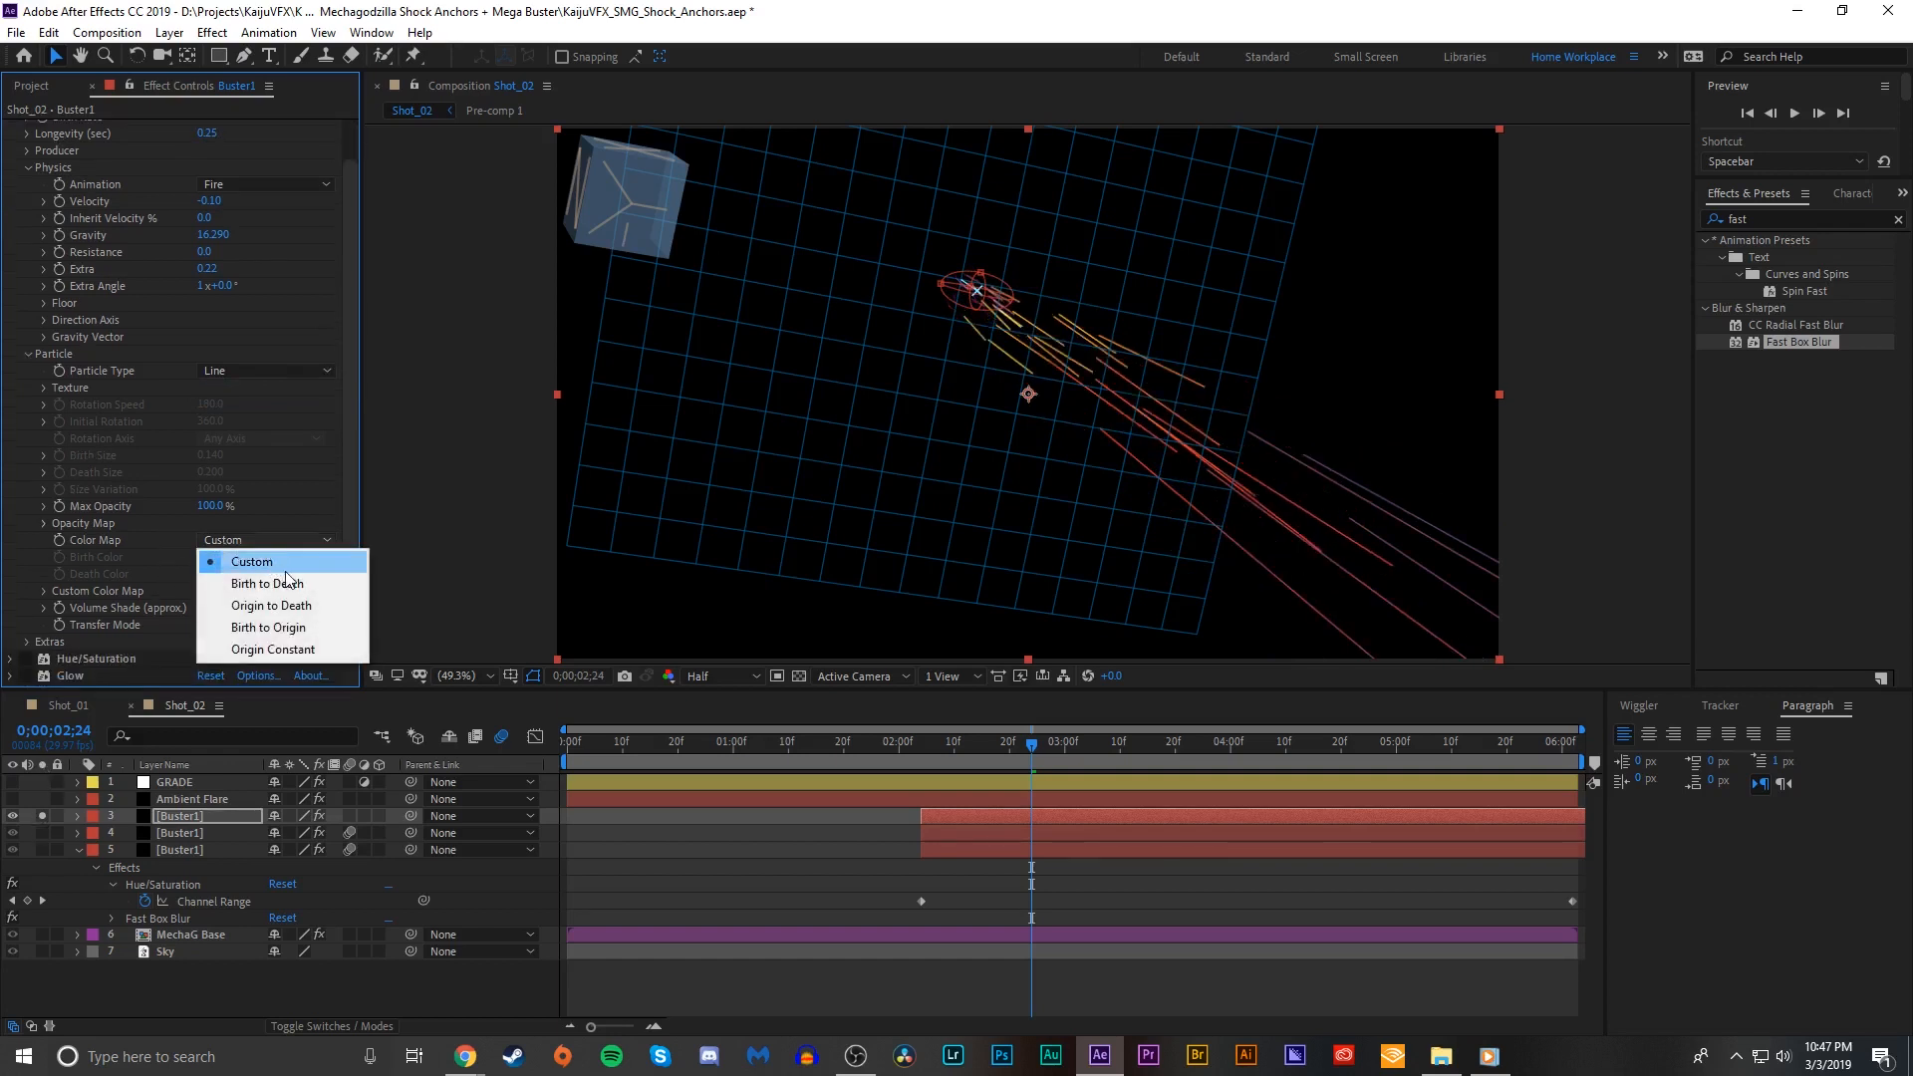
pyautogui.click(278, 594)
pyautogui.click(206, 557)
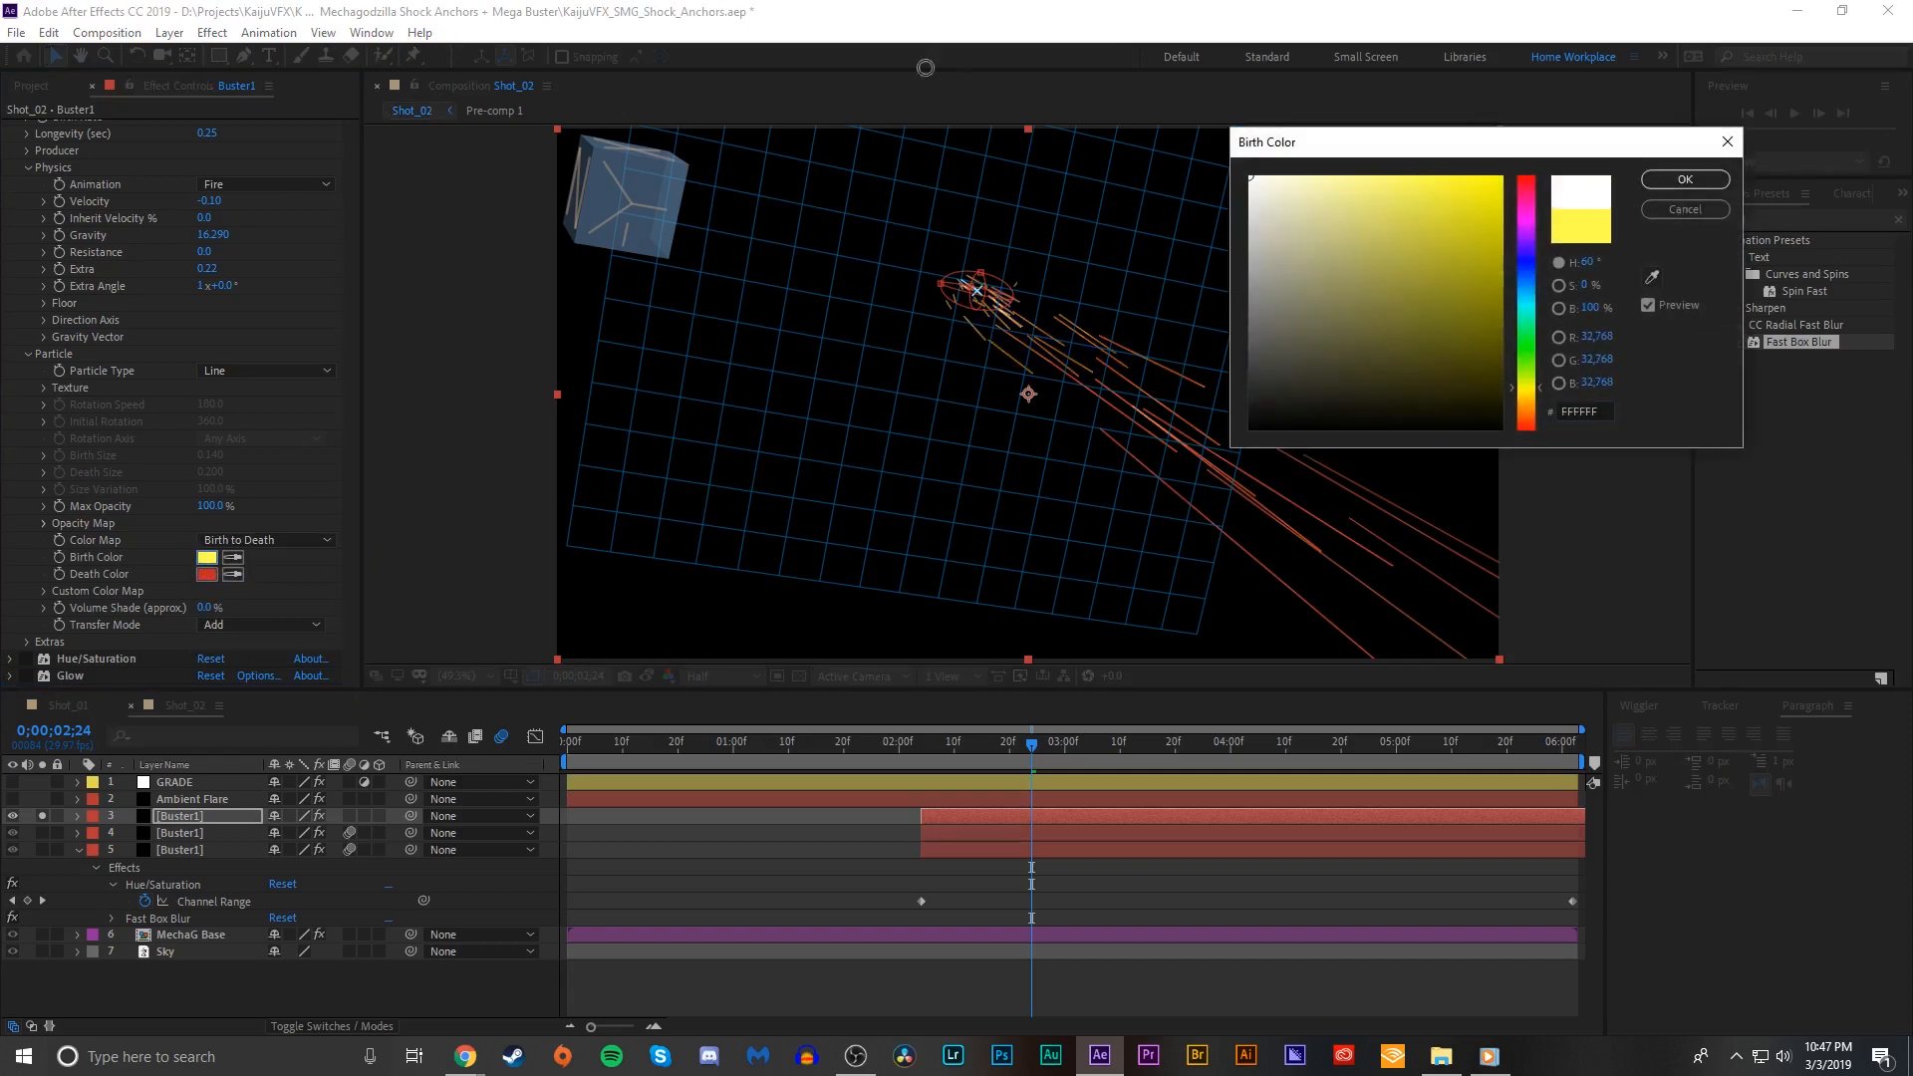
pyautogui.click(1713, 176)
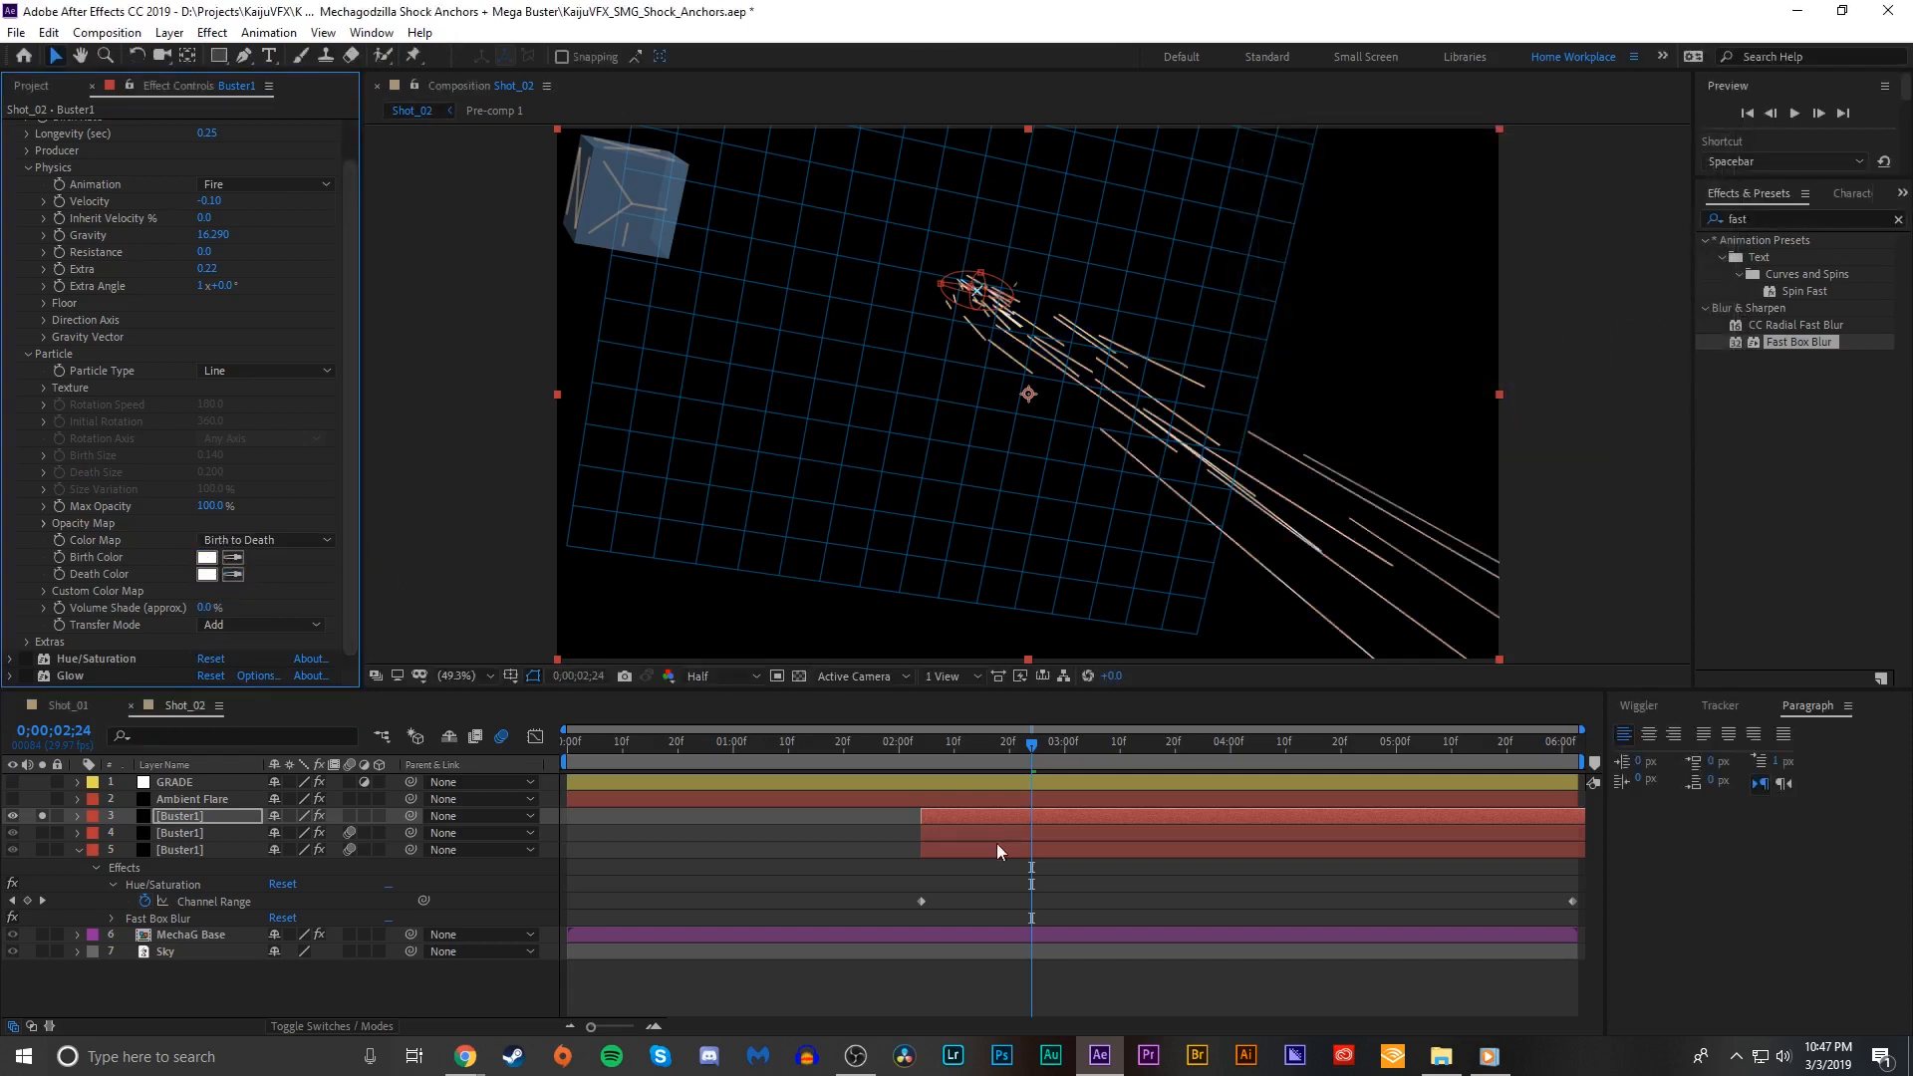
# Step: Play back the soloed white line particles from 0;00;02;06
pyautogui.click(931, 757)
pyautogui.press('space')
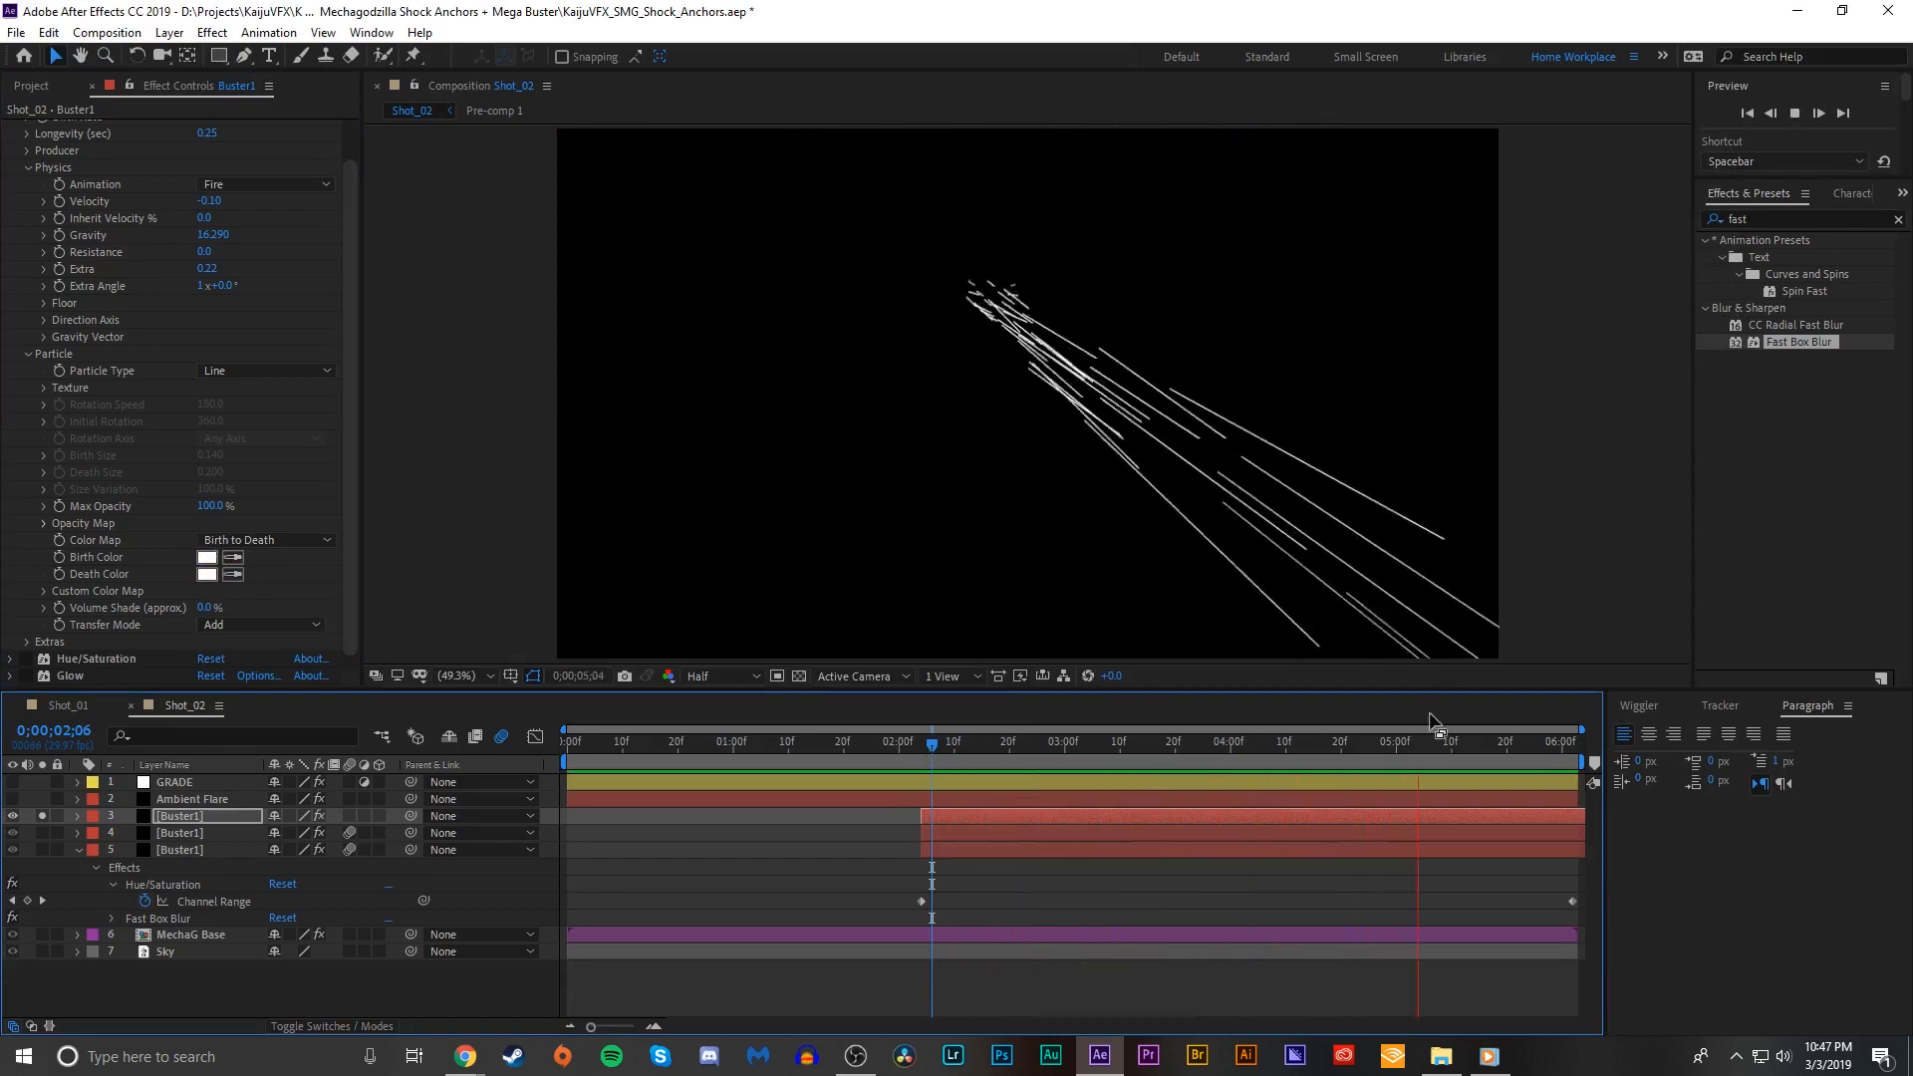
pyautogui.press('space')
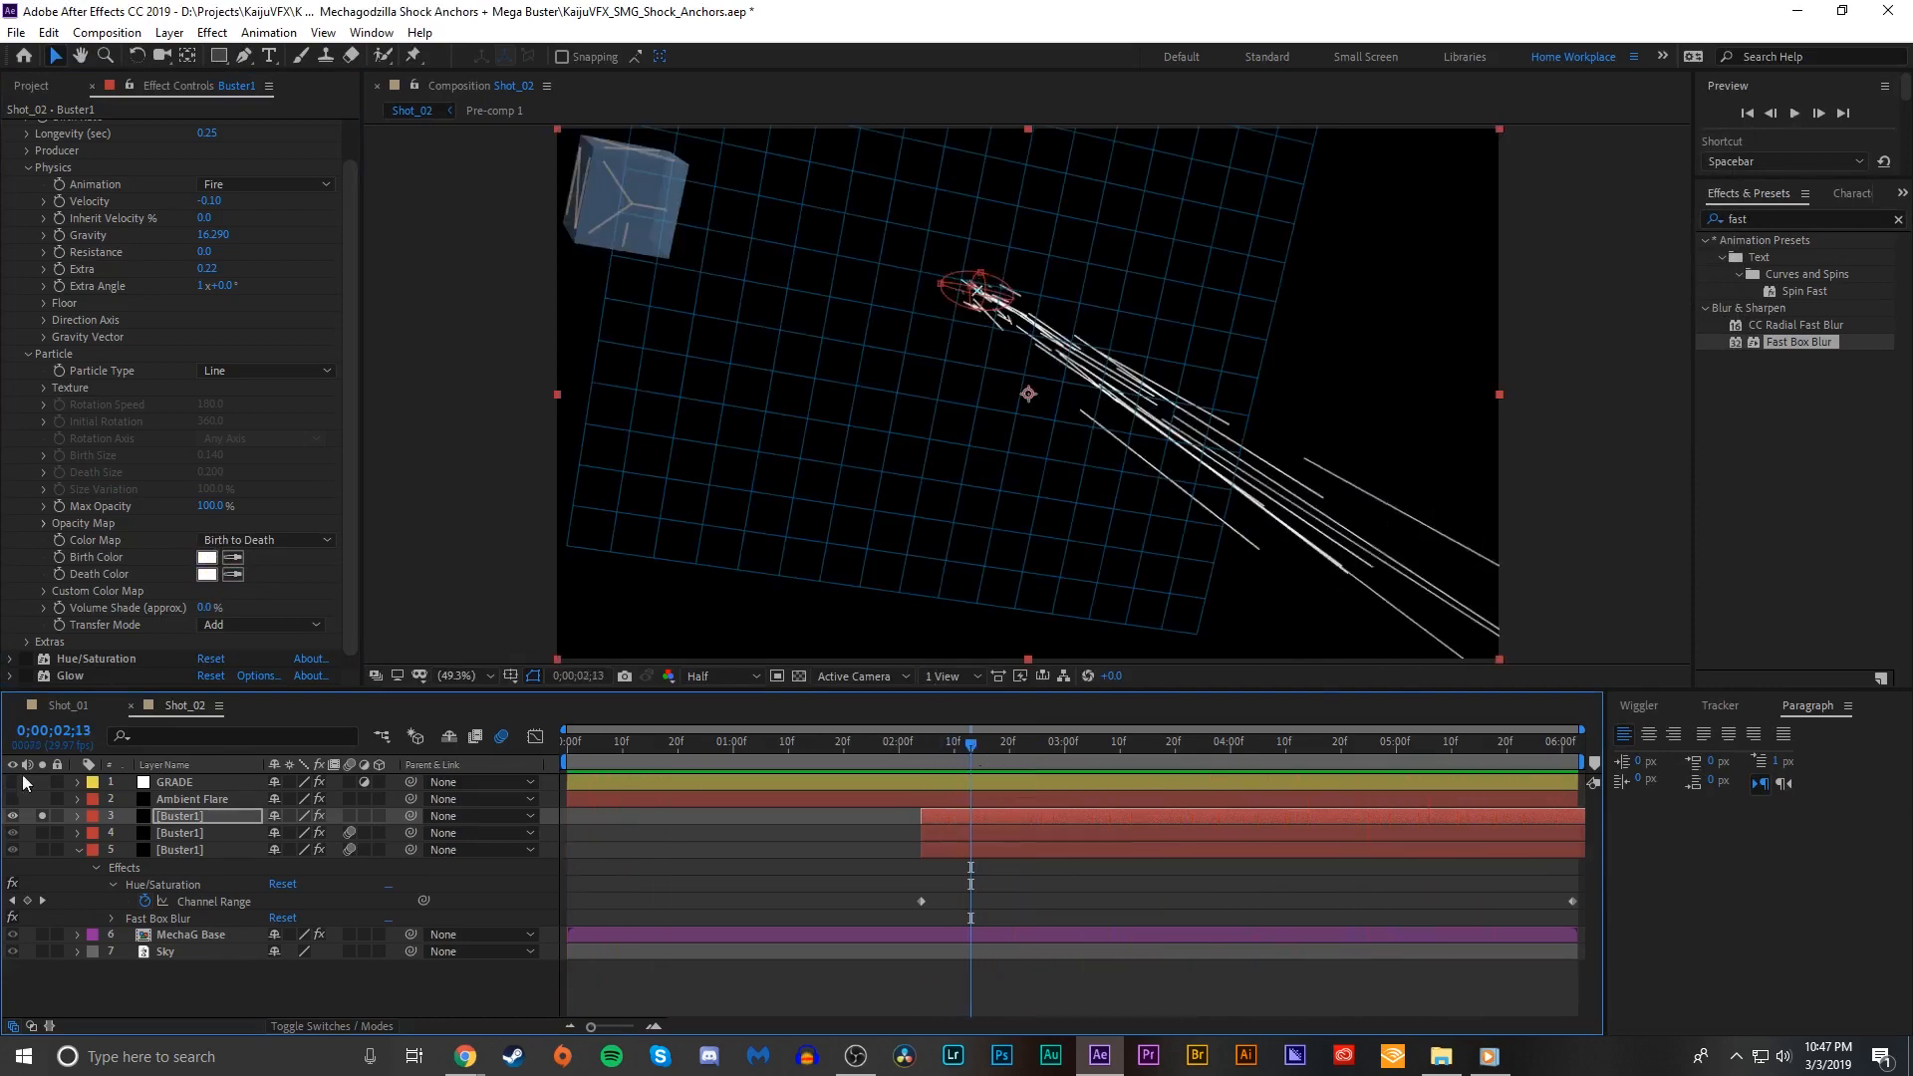
# Step: Solo the other two Buster1 layers as well and play back the combined beam from 0;00;02;20
pyautogui.click(42, 833)
pyautogui.click(42, 850)
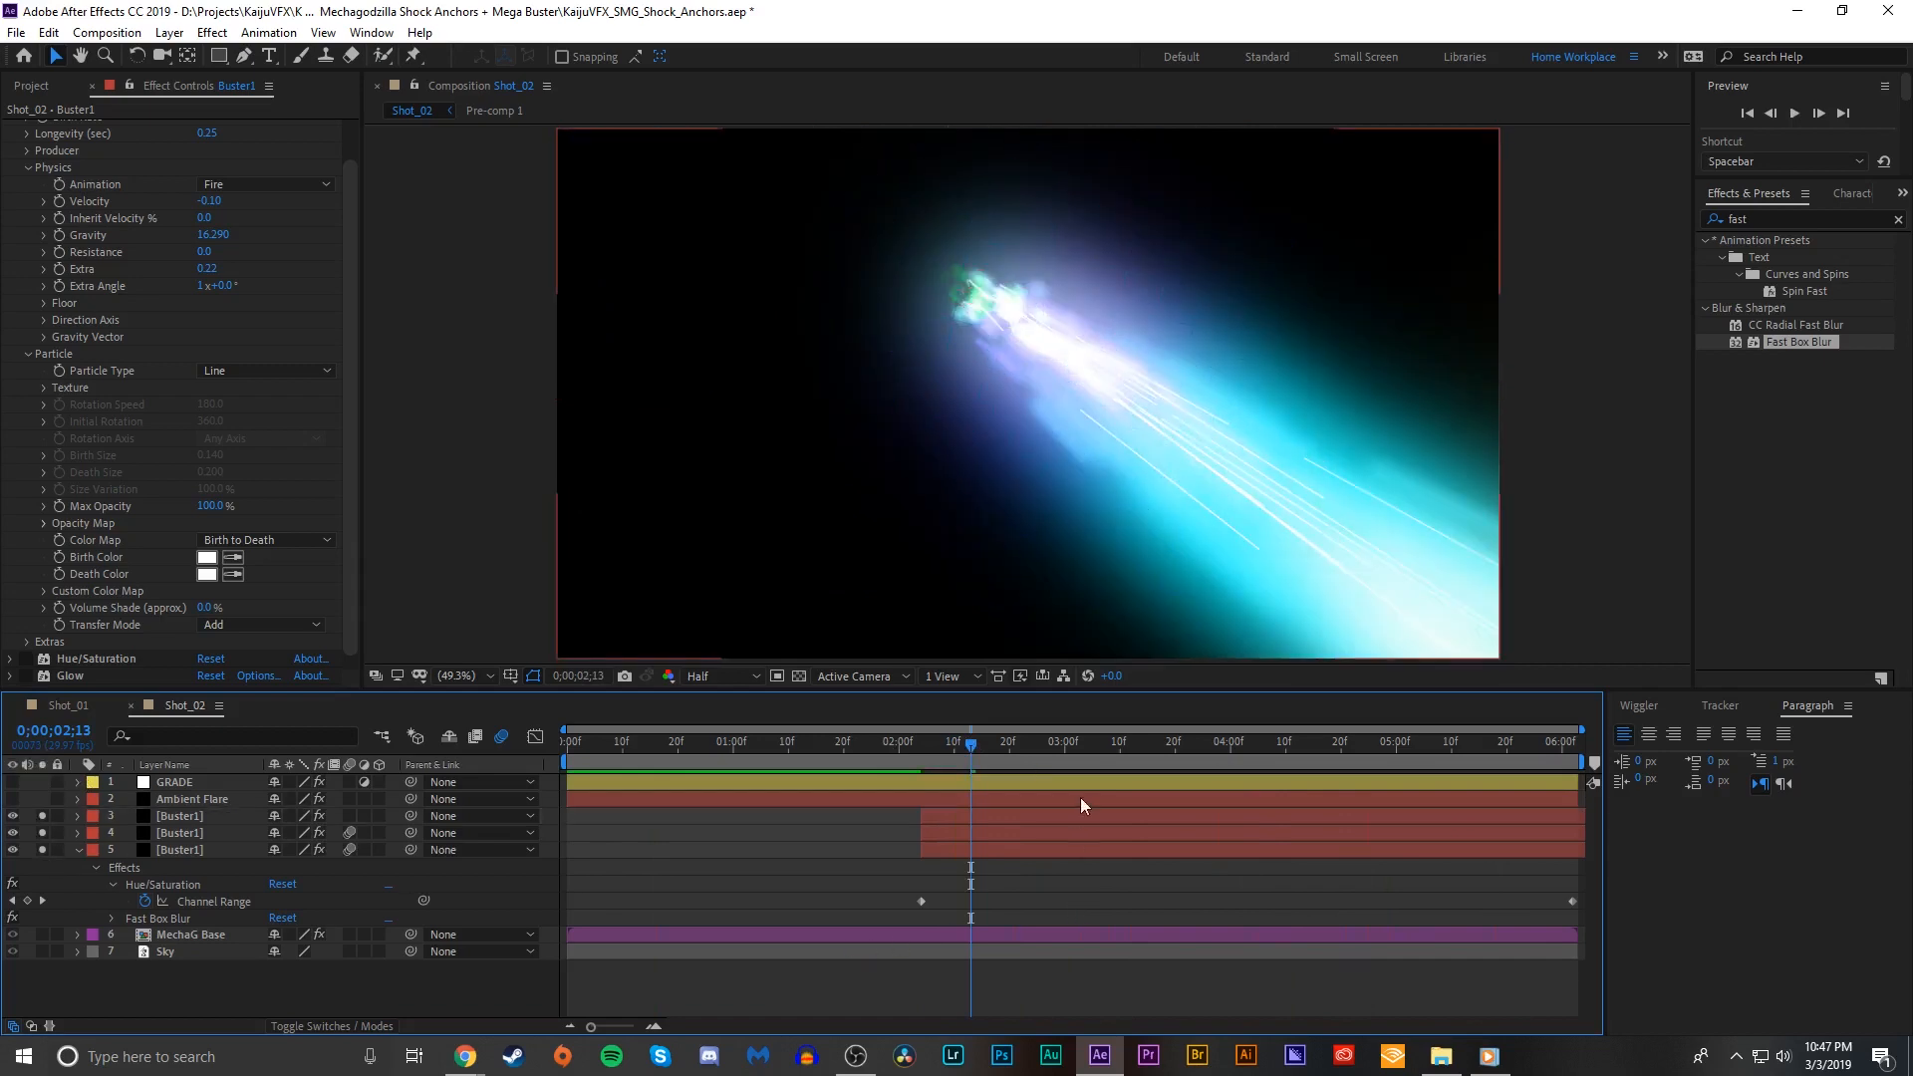
pyautogui.moveTo(934, 765); pyautogui.dragTo(1010, 762)
pyautogui.press('space')
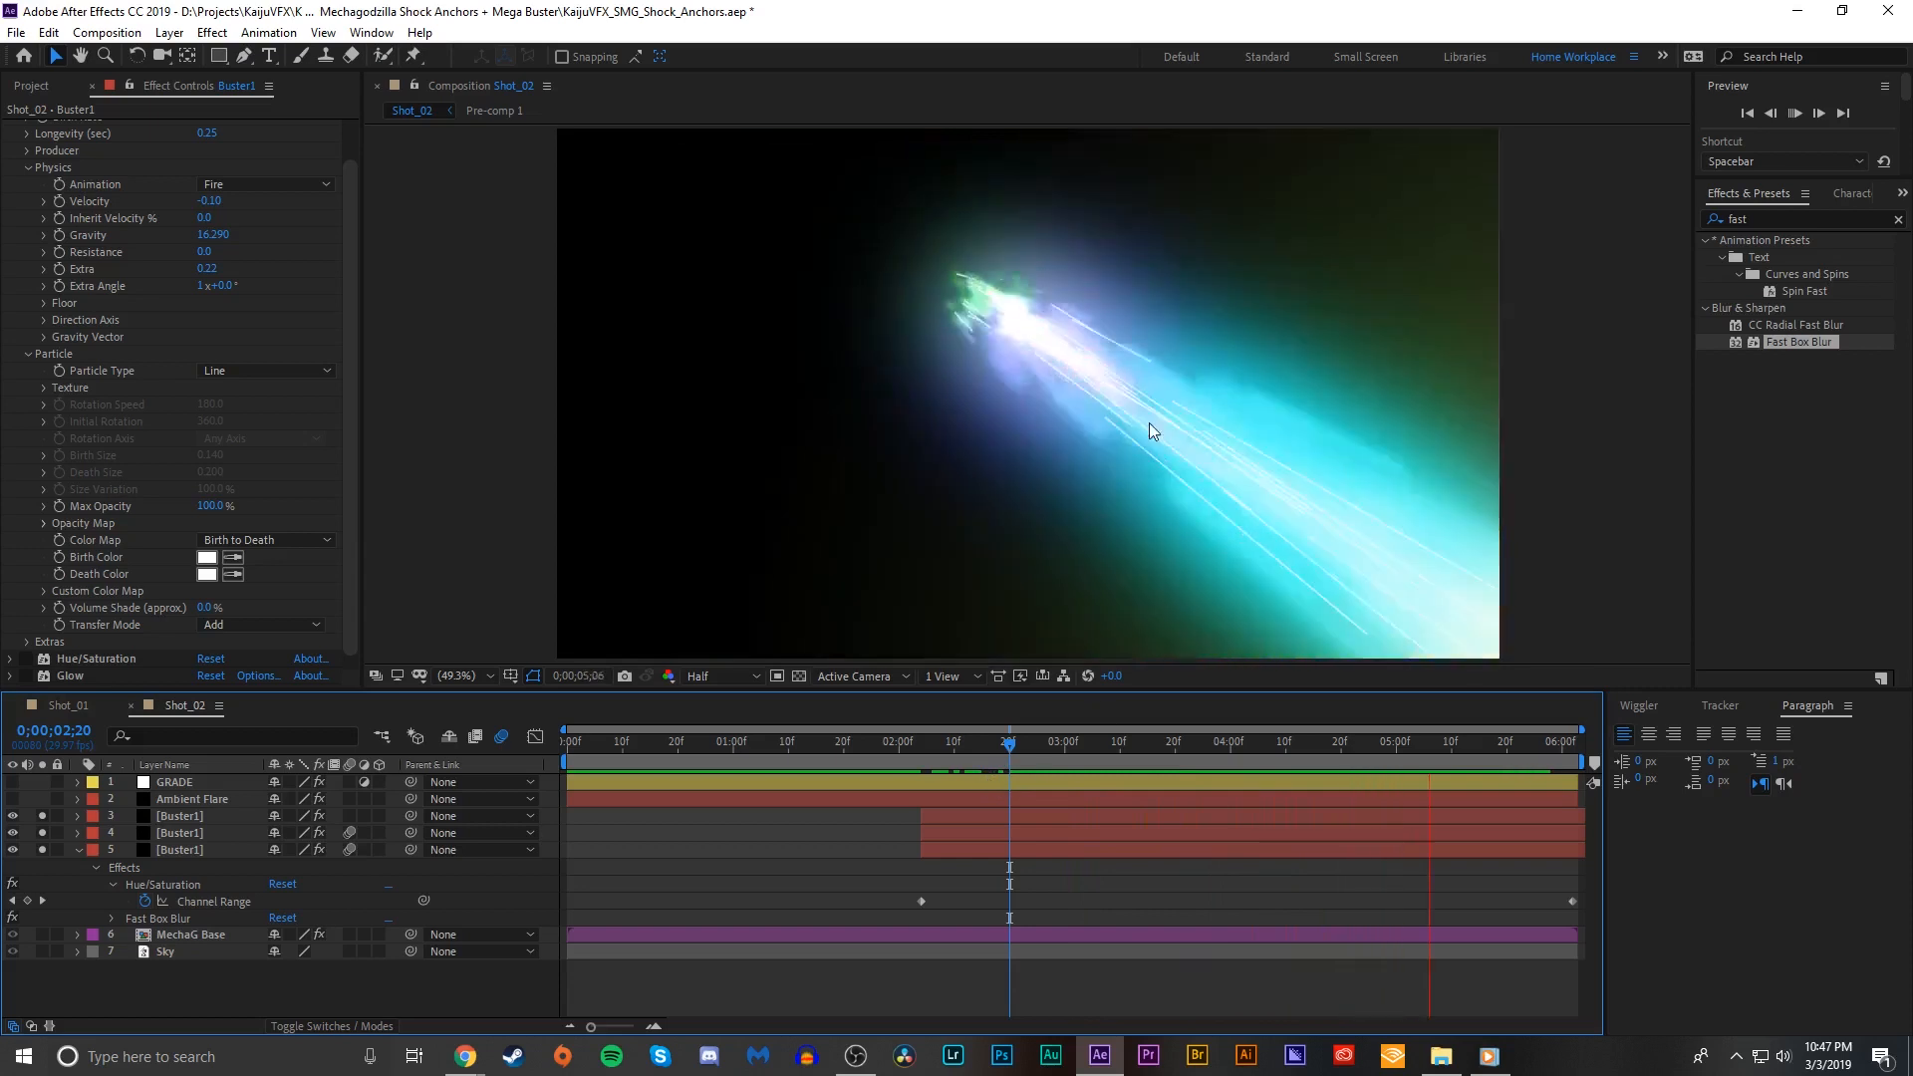
pyautogui.press('space')
# Step: Apply the Stylize Glow effect to the top Buster1 line layer with a threshold of 19.6% and a radius of 14
pyautogui.click(1488, 345)
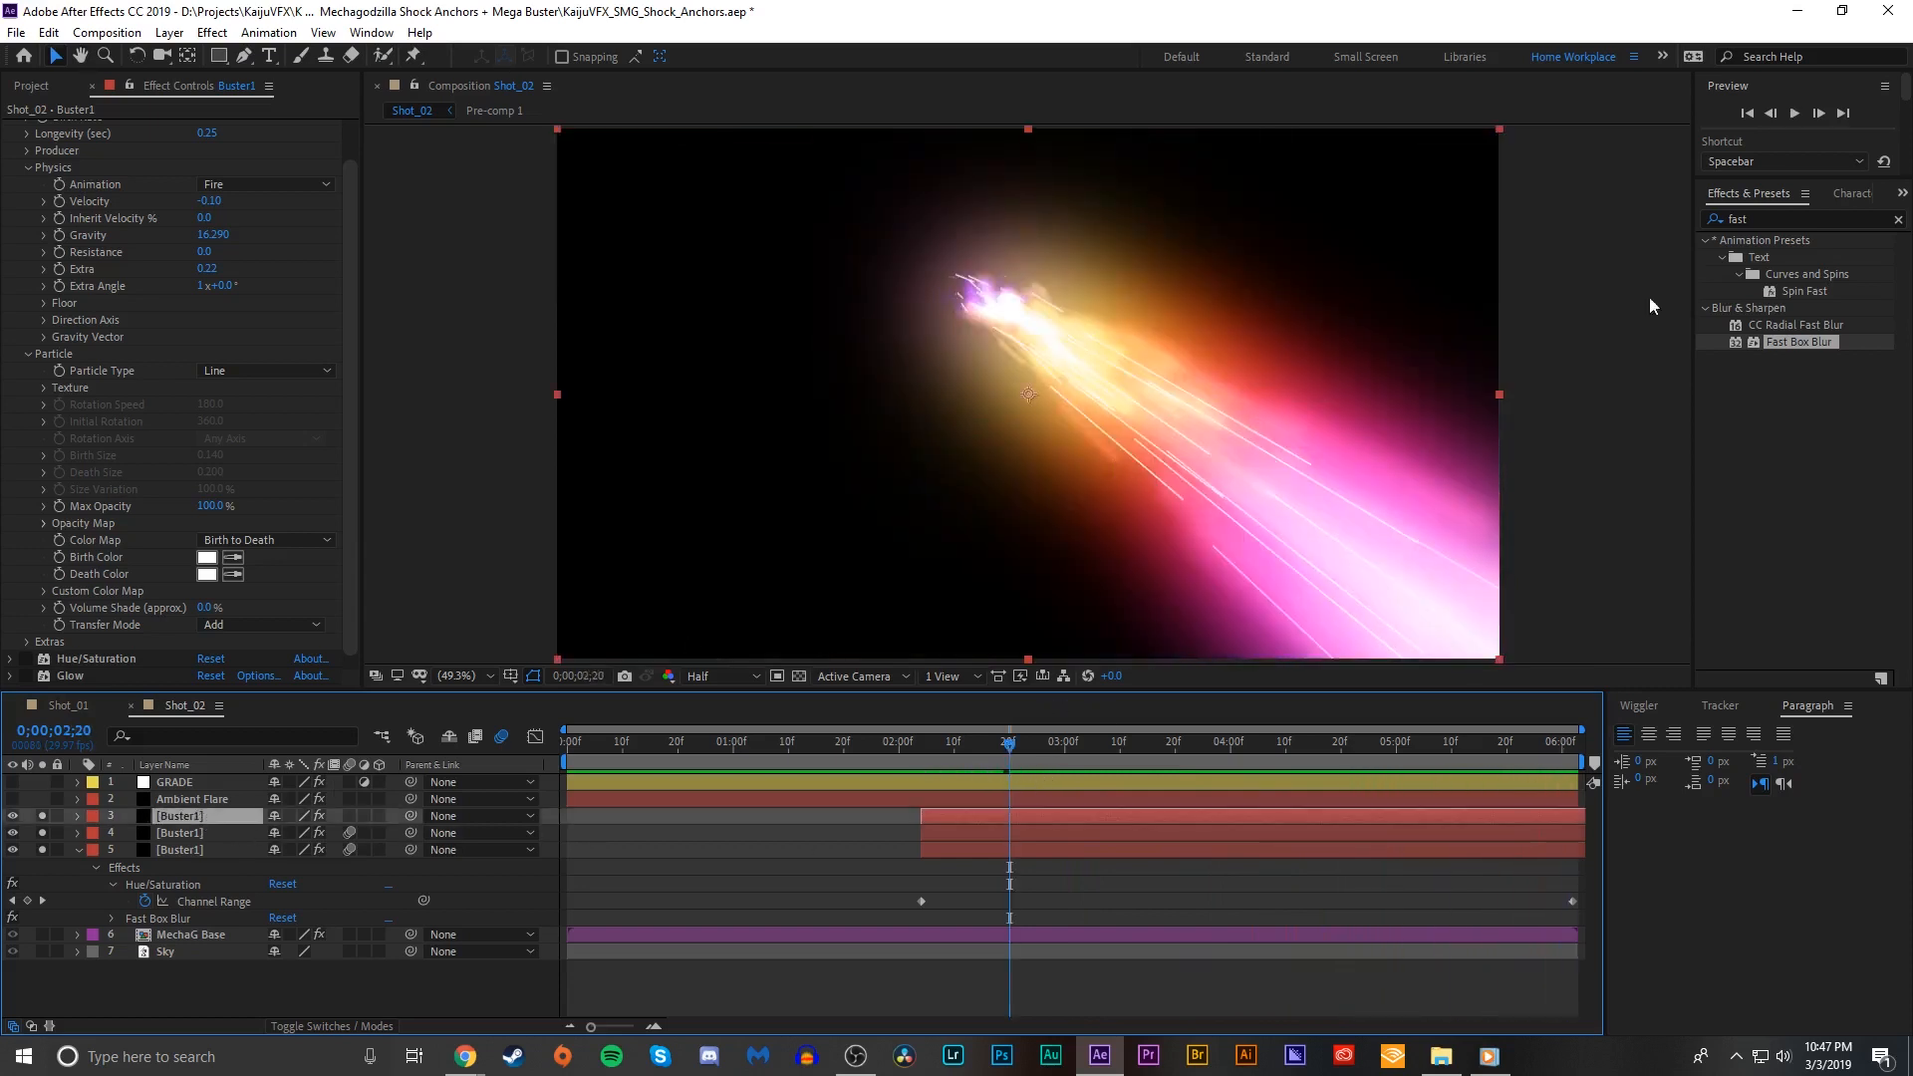
pyautogui.click(1769, 218)
pyautogui.write('glo')
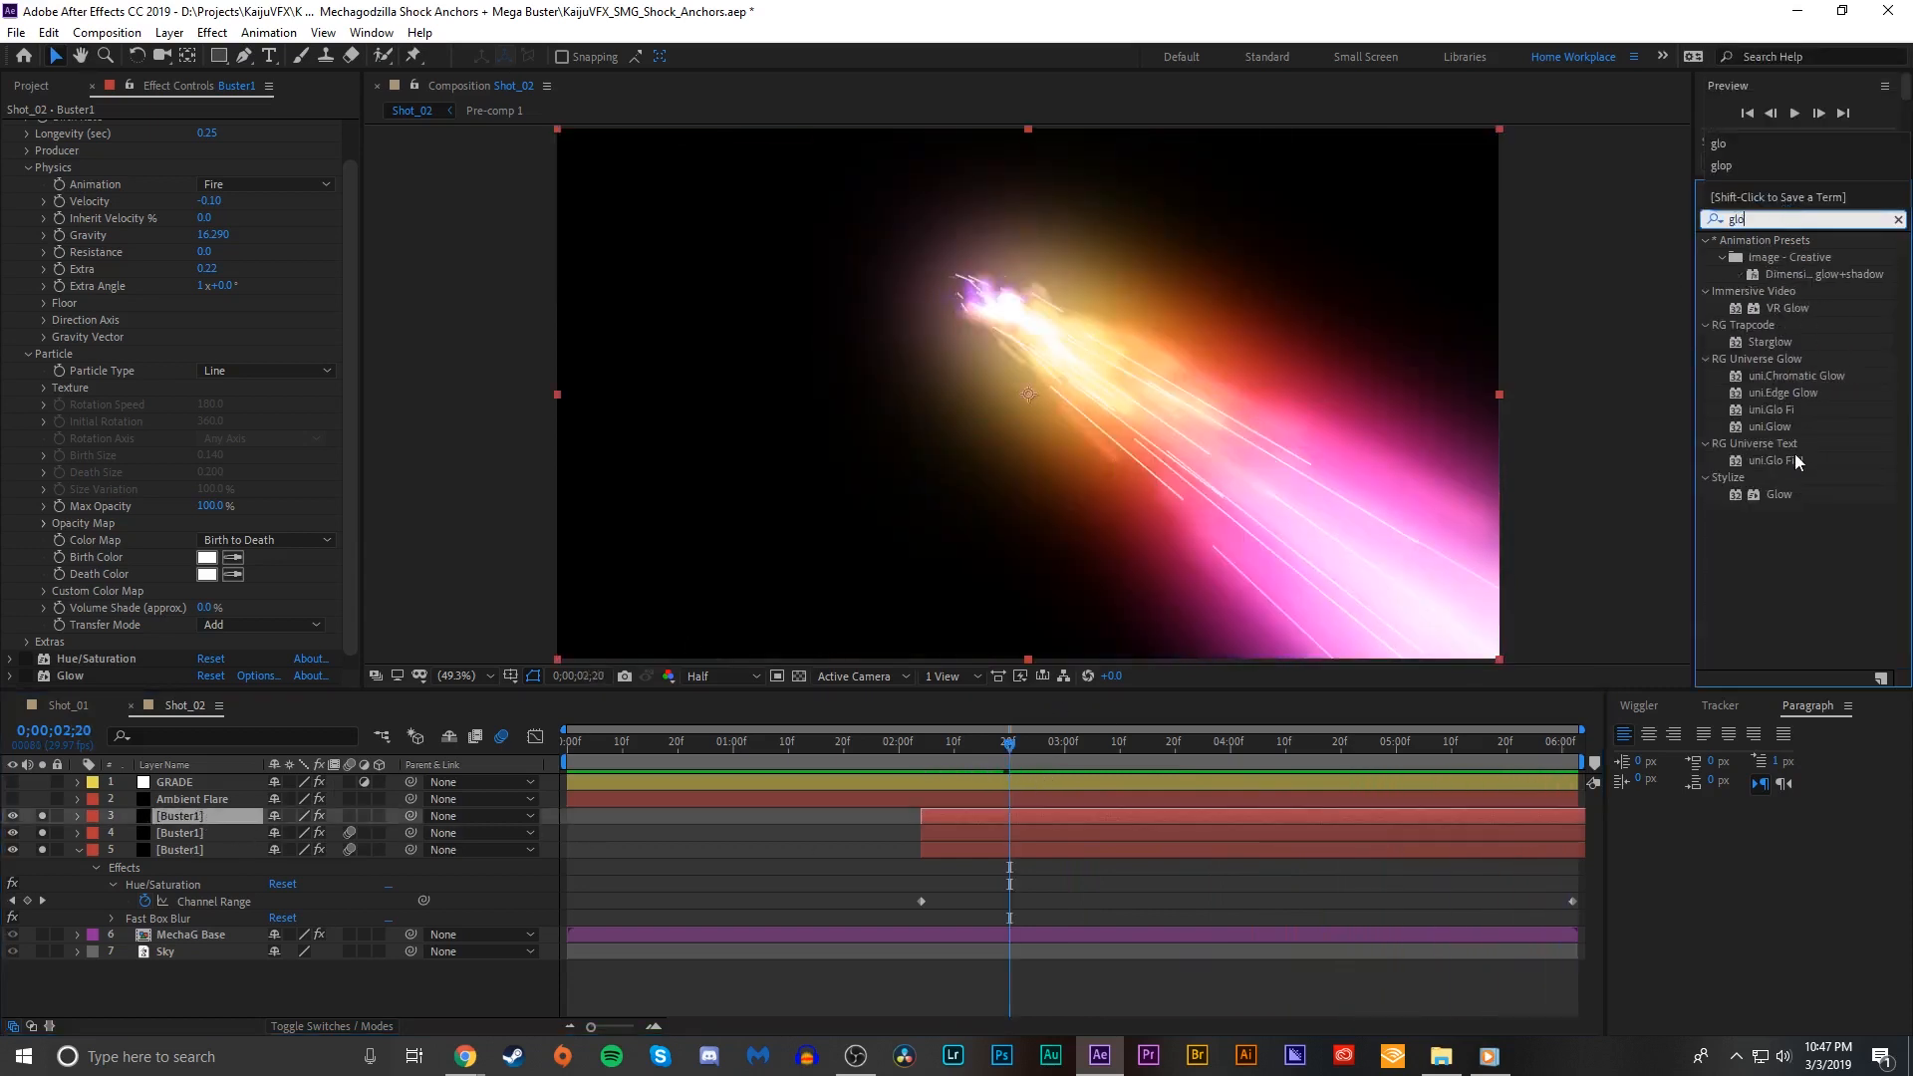
pyautogui.doubleClick(1778, 495)
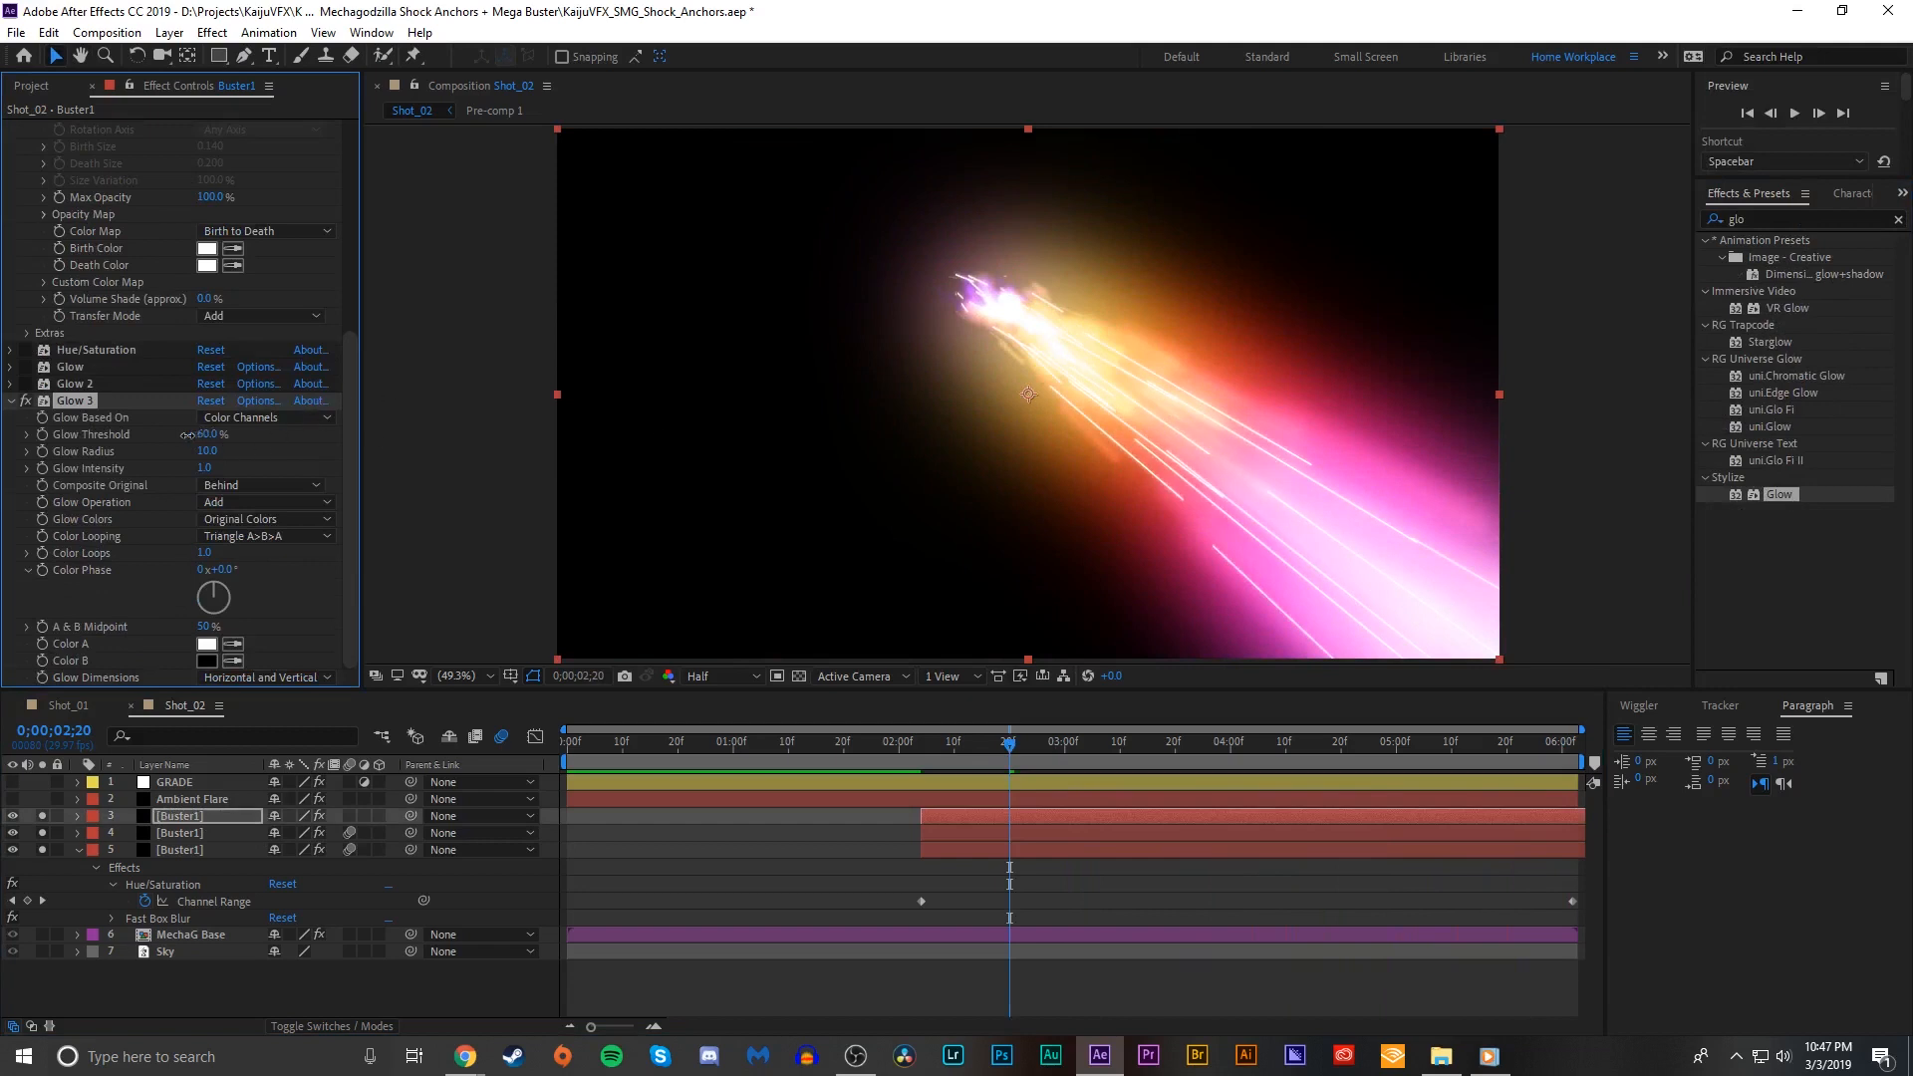
# Step: Apply Fast Box Blur to the top Buster1 line layer with a blur radius of 0.5 and Repeat Edge Pixels enabled
pyautogui.click(1769, 218)
pyautogui.write('fast')
pyautogui.doubleClick(1798, 342)
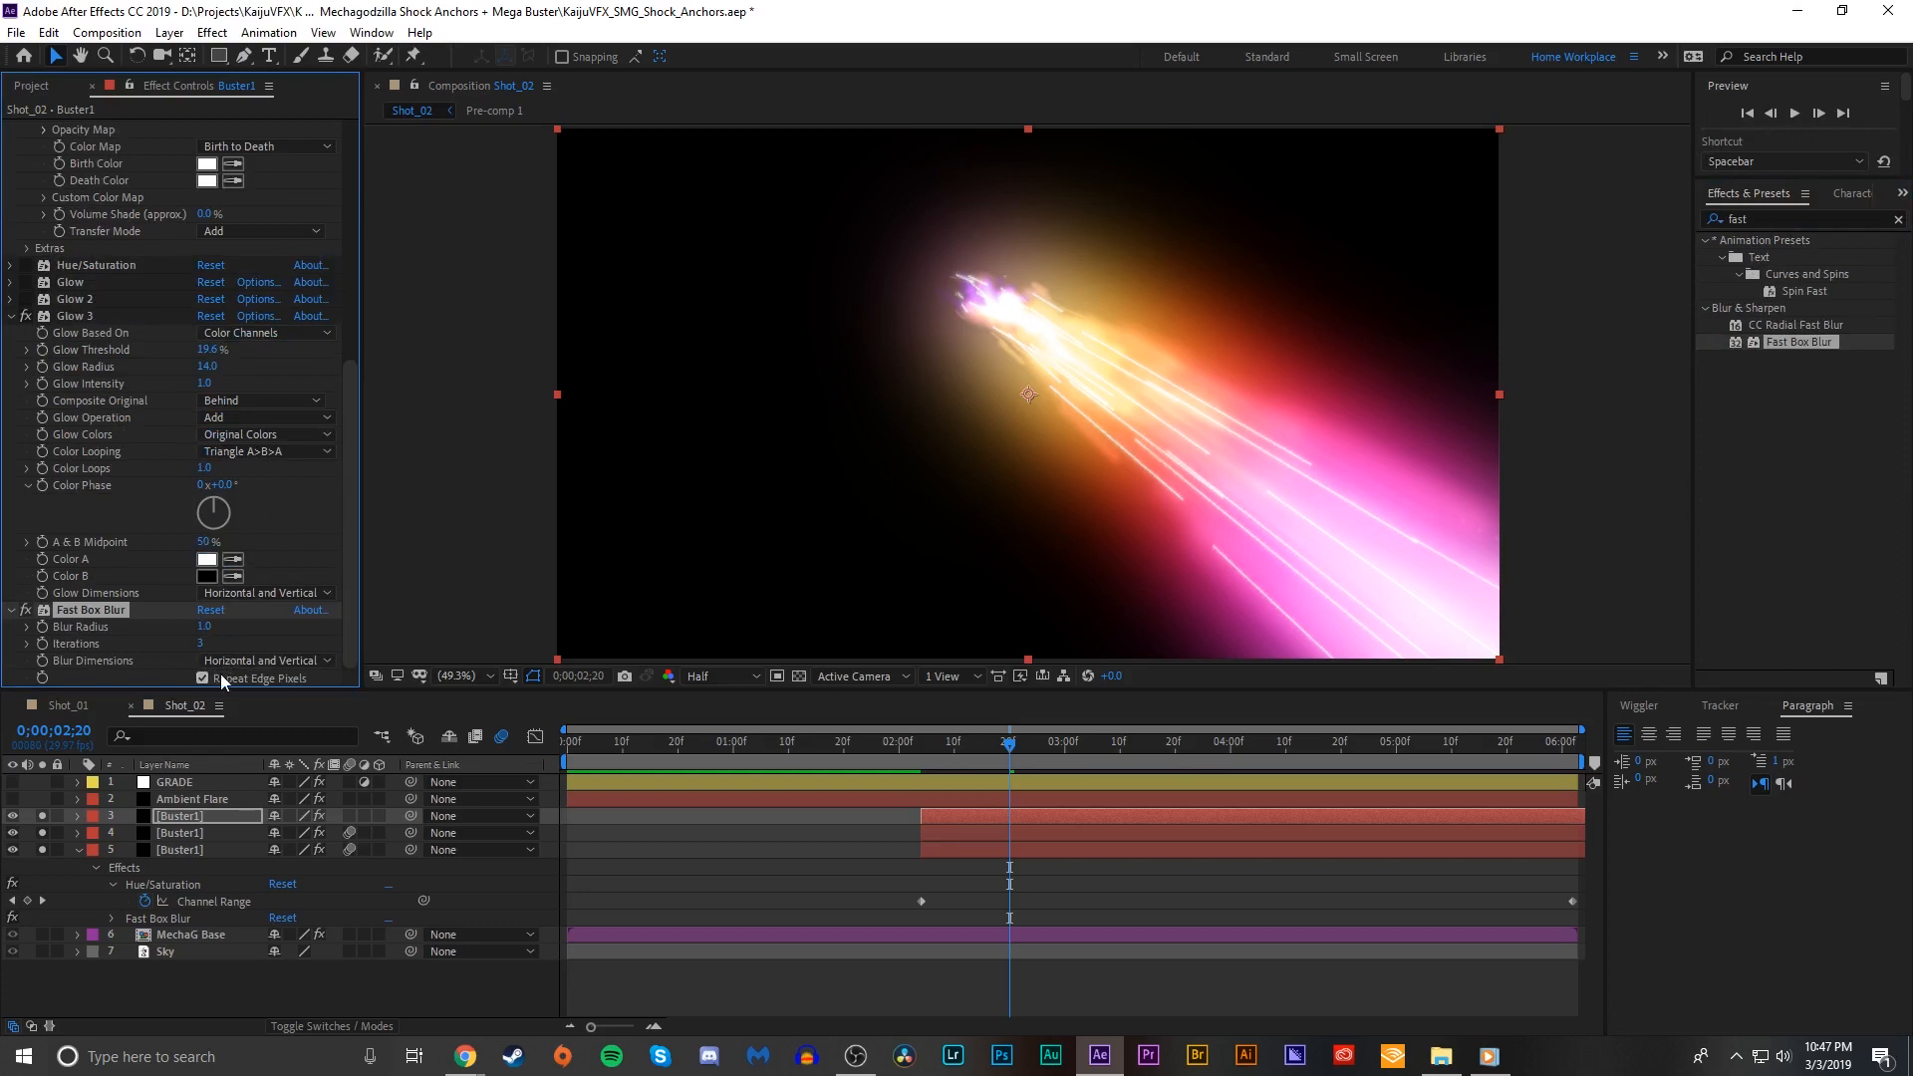
pyautogui.moveTo(203, 627); pyautogui.dragTo(198, 628)
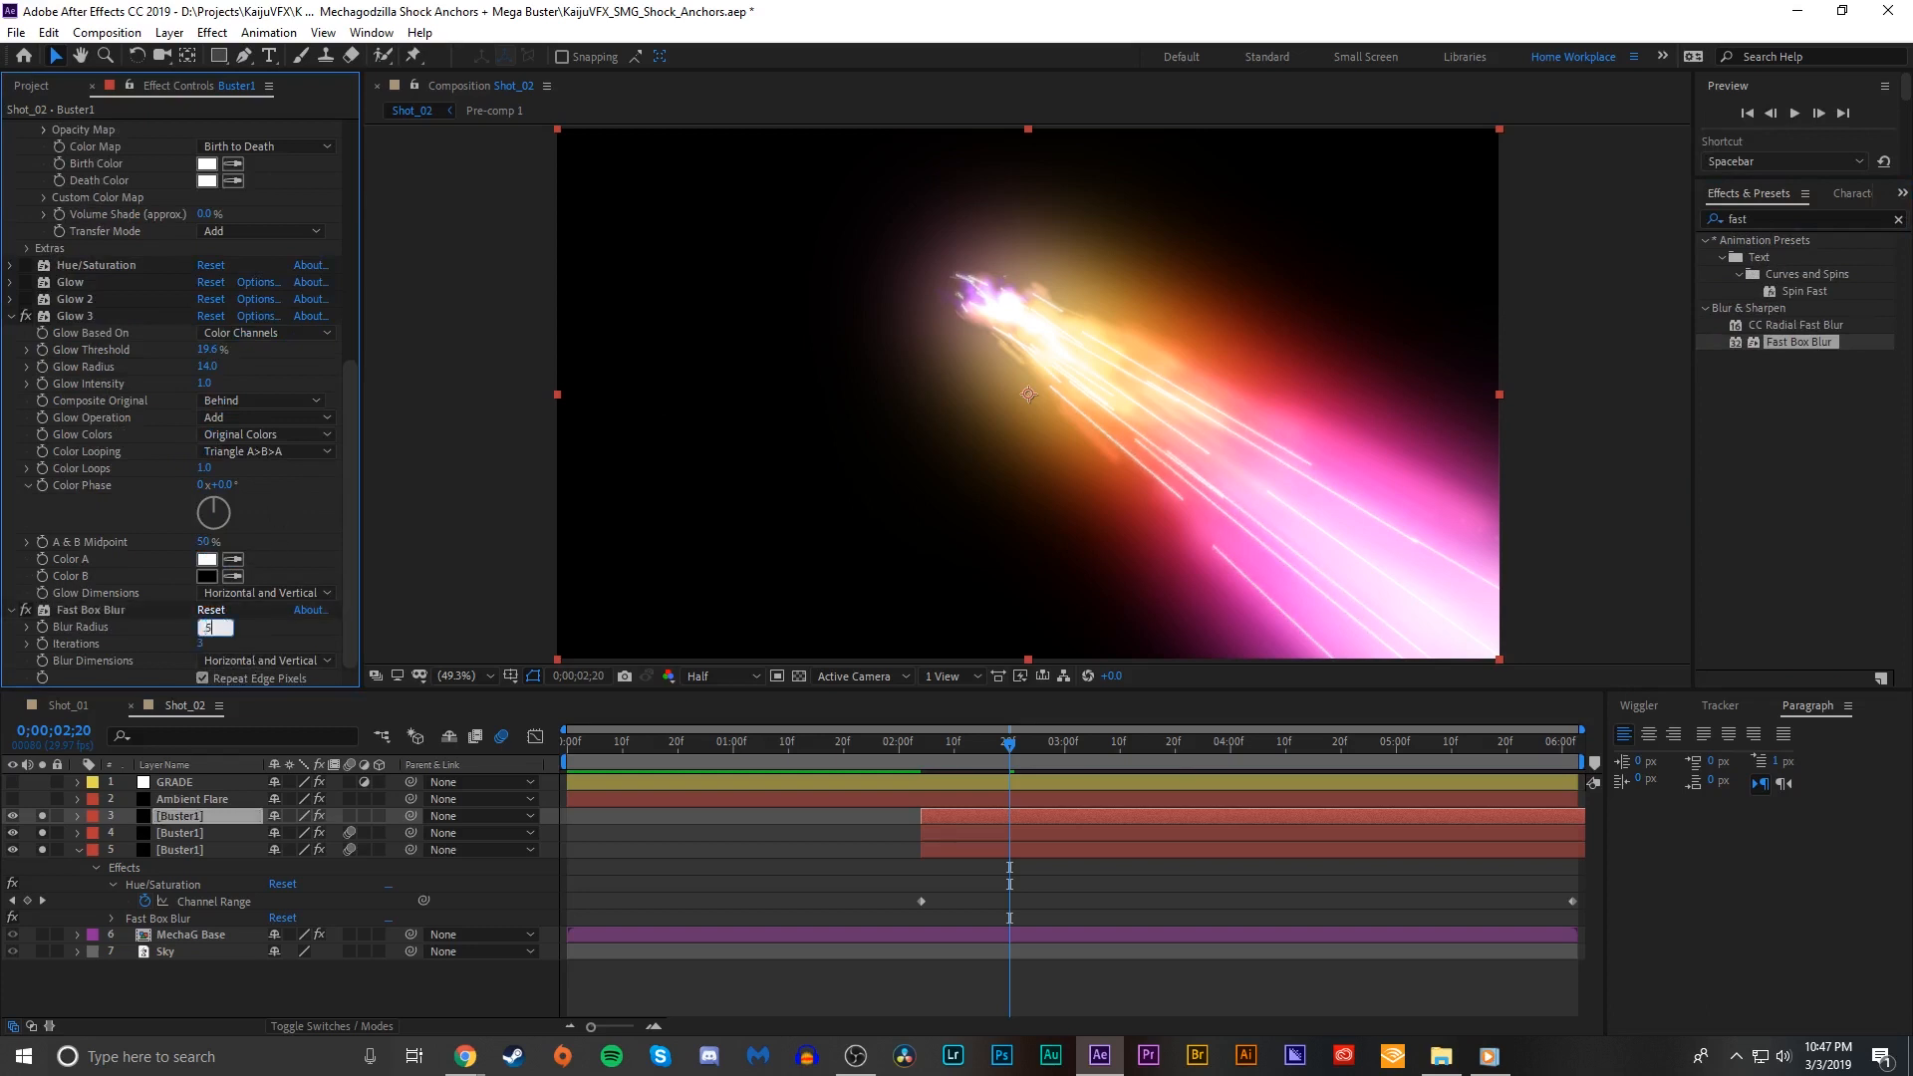
pyautogui.press('Return')
# Step: Unsolo the Buster1 layers, play back the full shot from 0;00;02;06 and inspect the beam near the mouth up close
pyautogui.moveTo(1050, 756)
pyautogui.mouseDown()
pyautogui.moveTo(1132, 748)
pyautogui.moveTo(974, 749)
pyautogui.moveTo(1041, 750)
pyautogui.moveTo(1017, 757)
pyautogui.mouseUp()
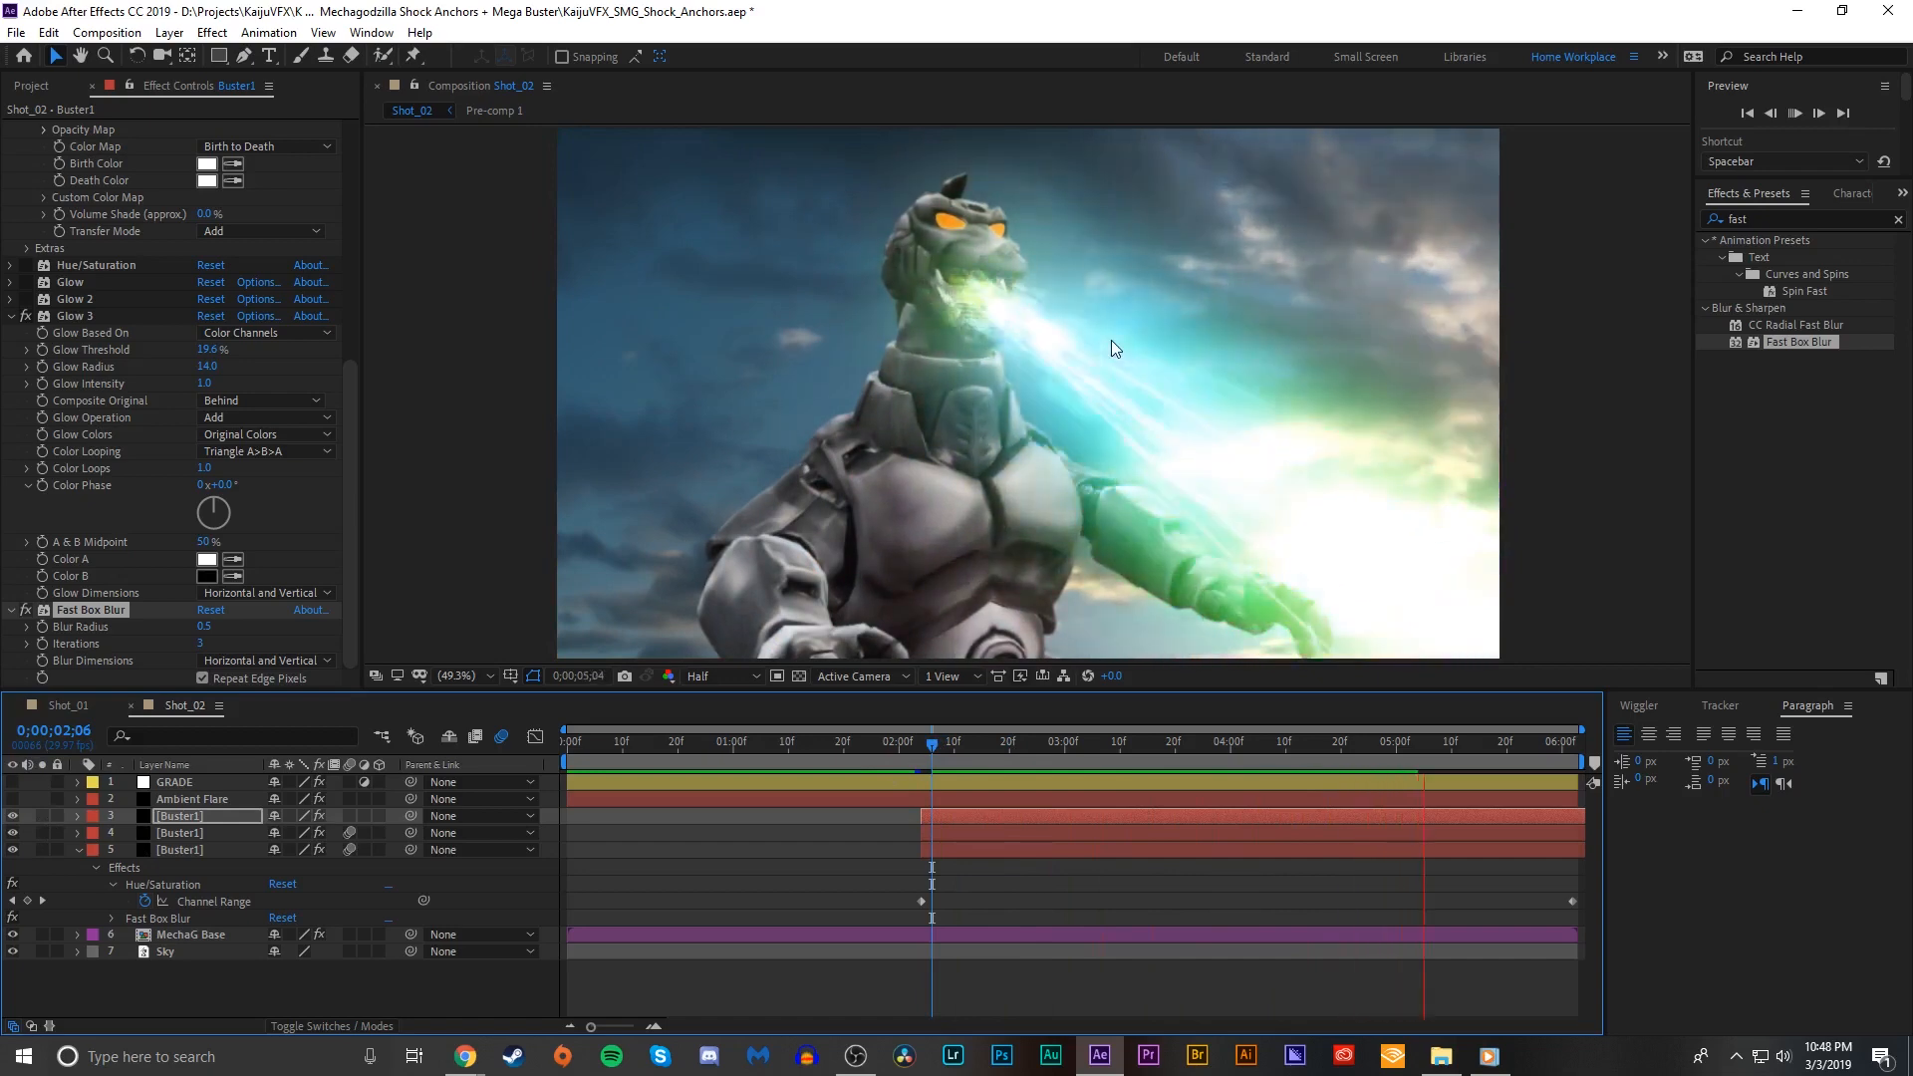
pyautogui.scroll(-2, 1110, 339)
pyautogui.scroll(2, 1110, 339)
pyautogui.moveTo(924, 740); pyautogui.dragTo(890, 750)
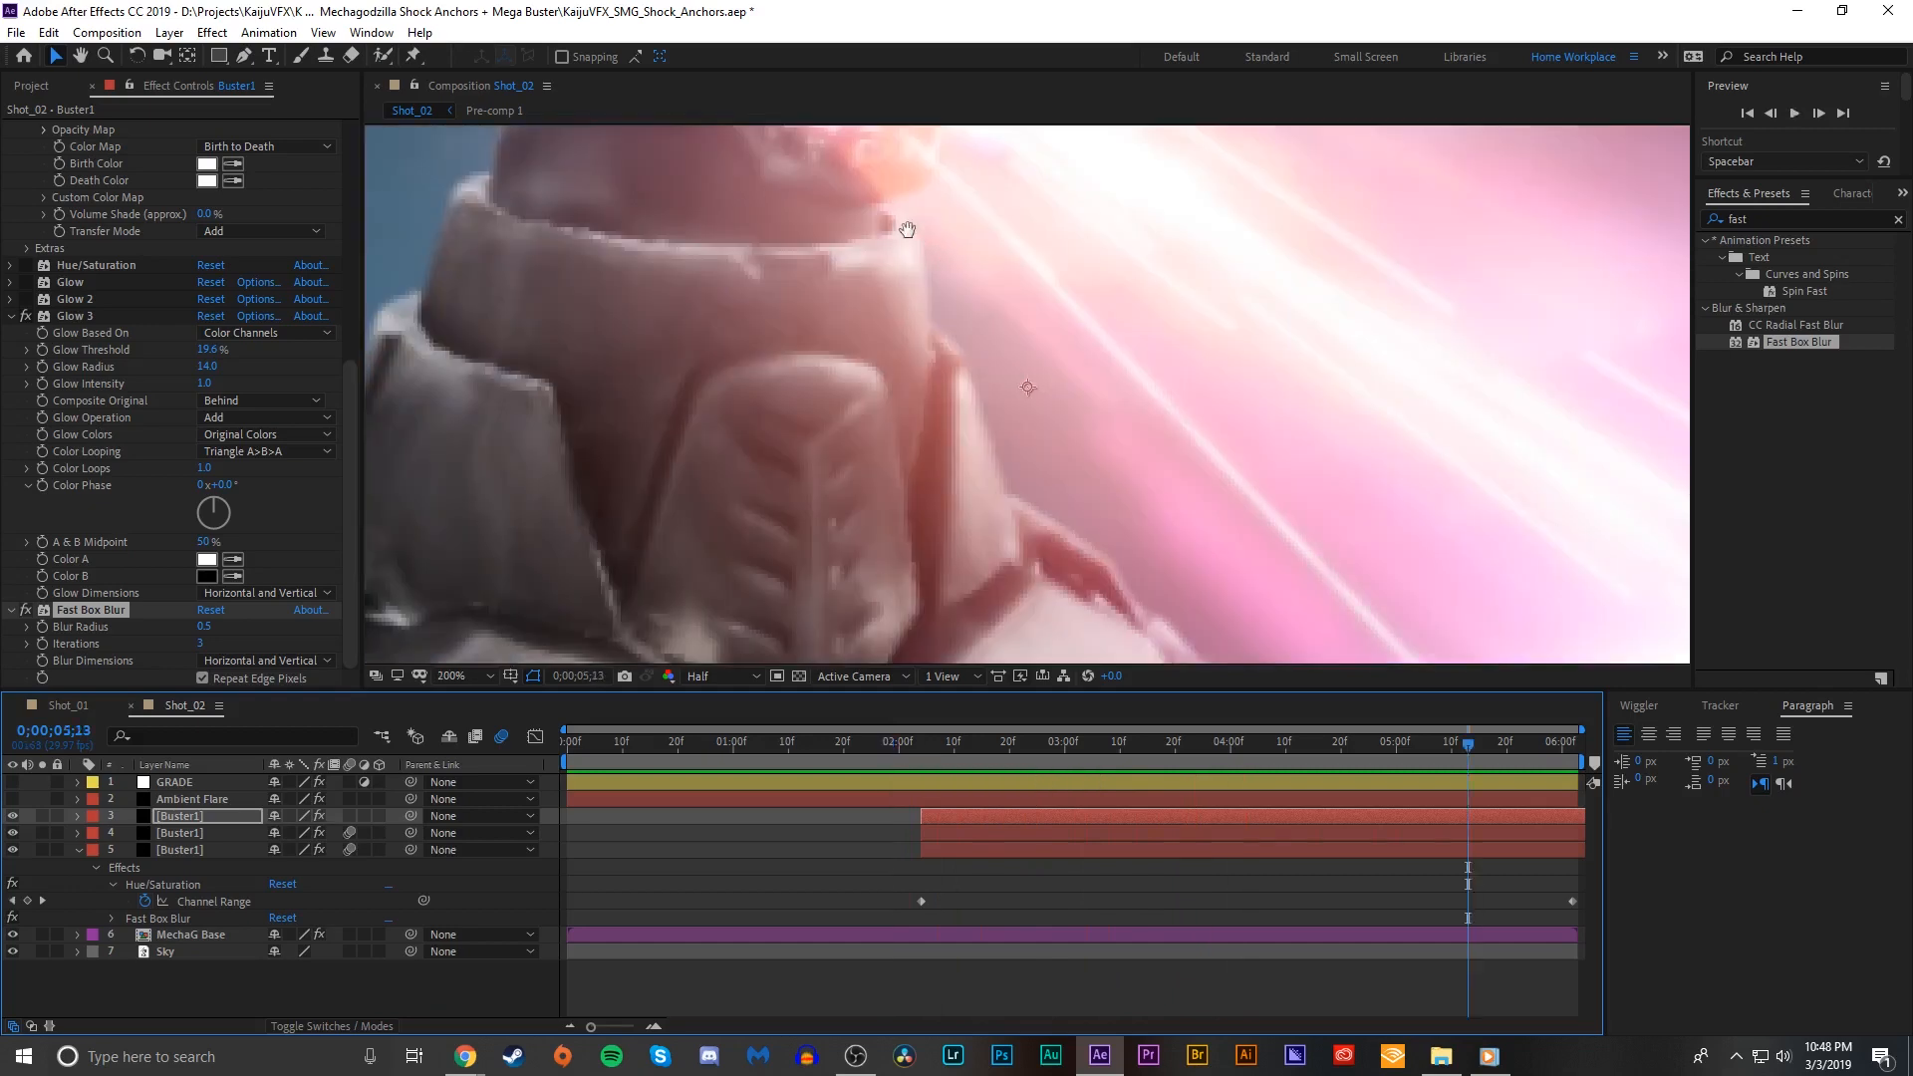
# Step: Inspect the beam's origin inside the mouth up close and play back the shot from 0;00;02;09
pyautogui.moveTo(908, 230); pyautogui.dragTo(921, 371)
pyautogui.scroll(2, 953, 439)
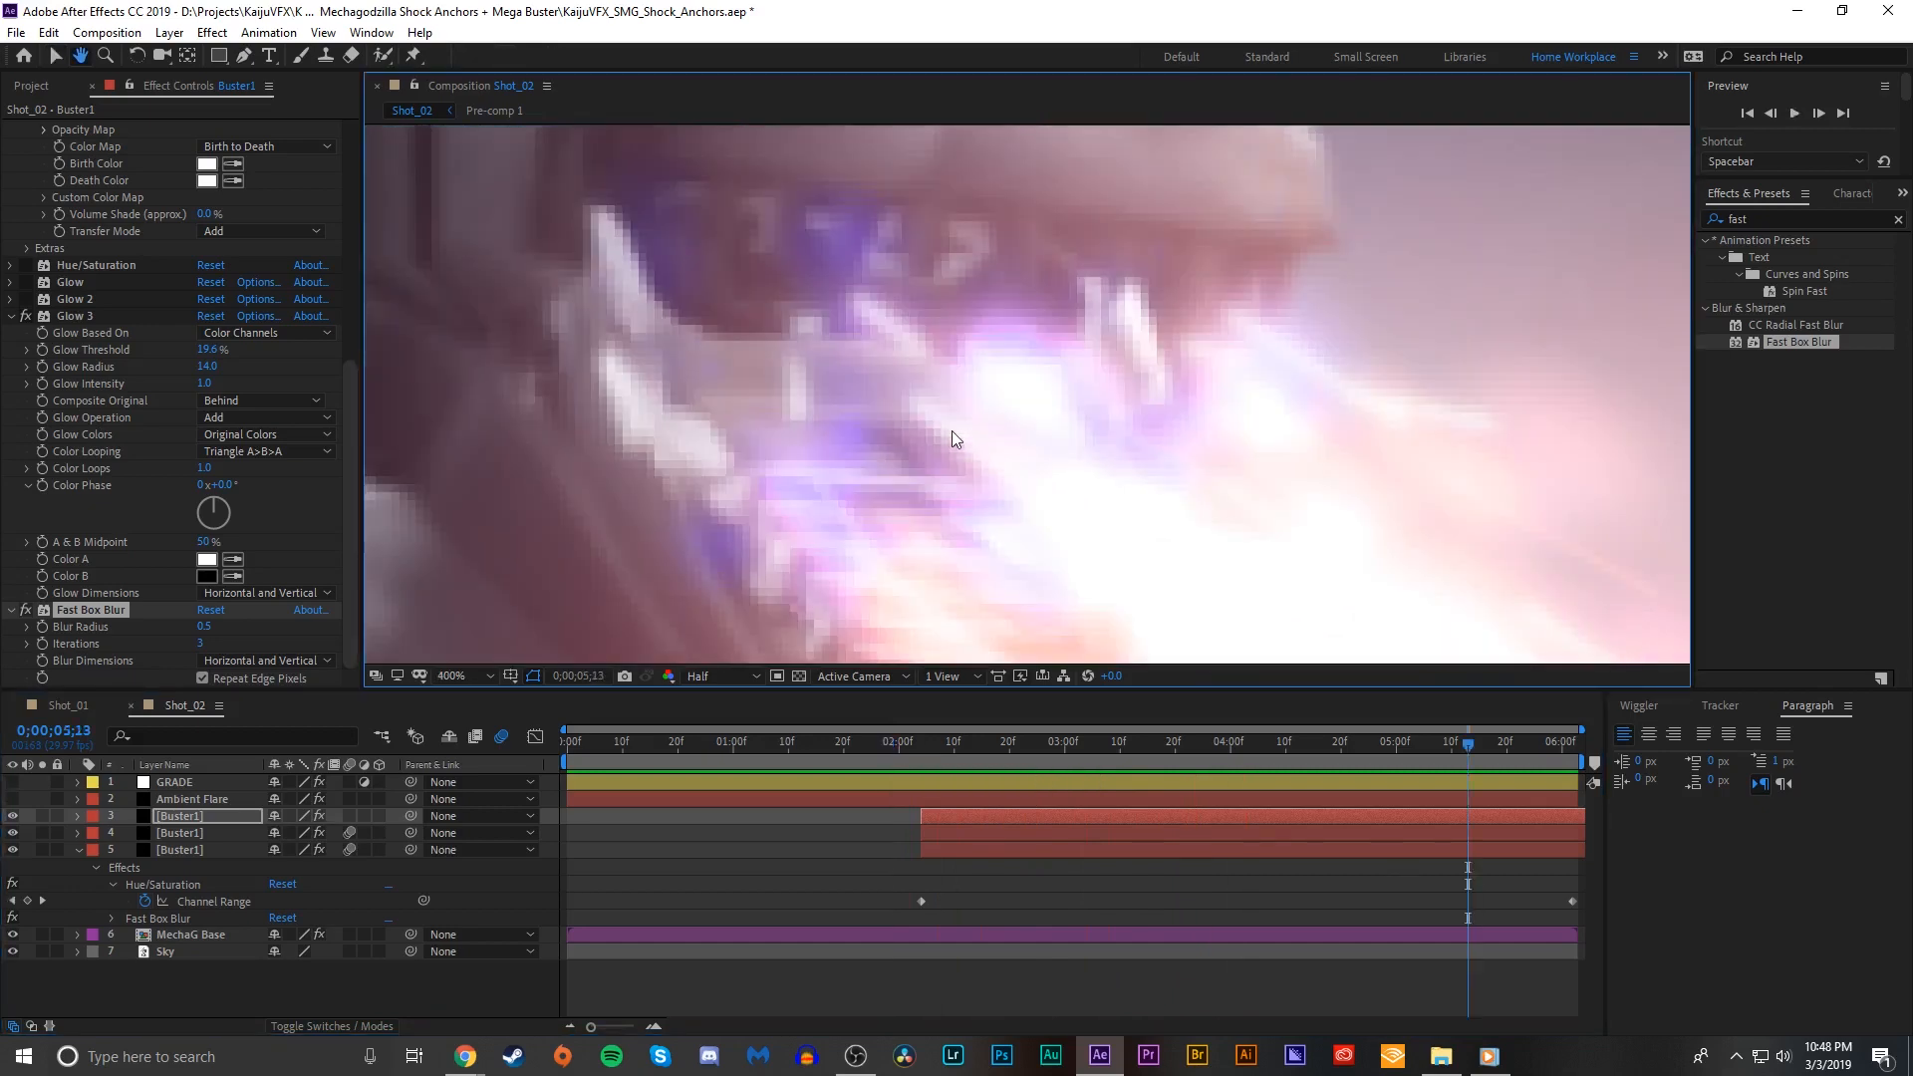
pyautogui.scroll(-4, 817, 270)
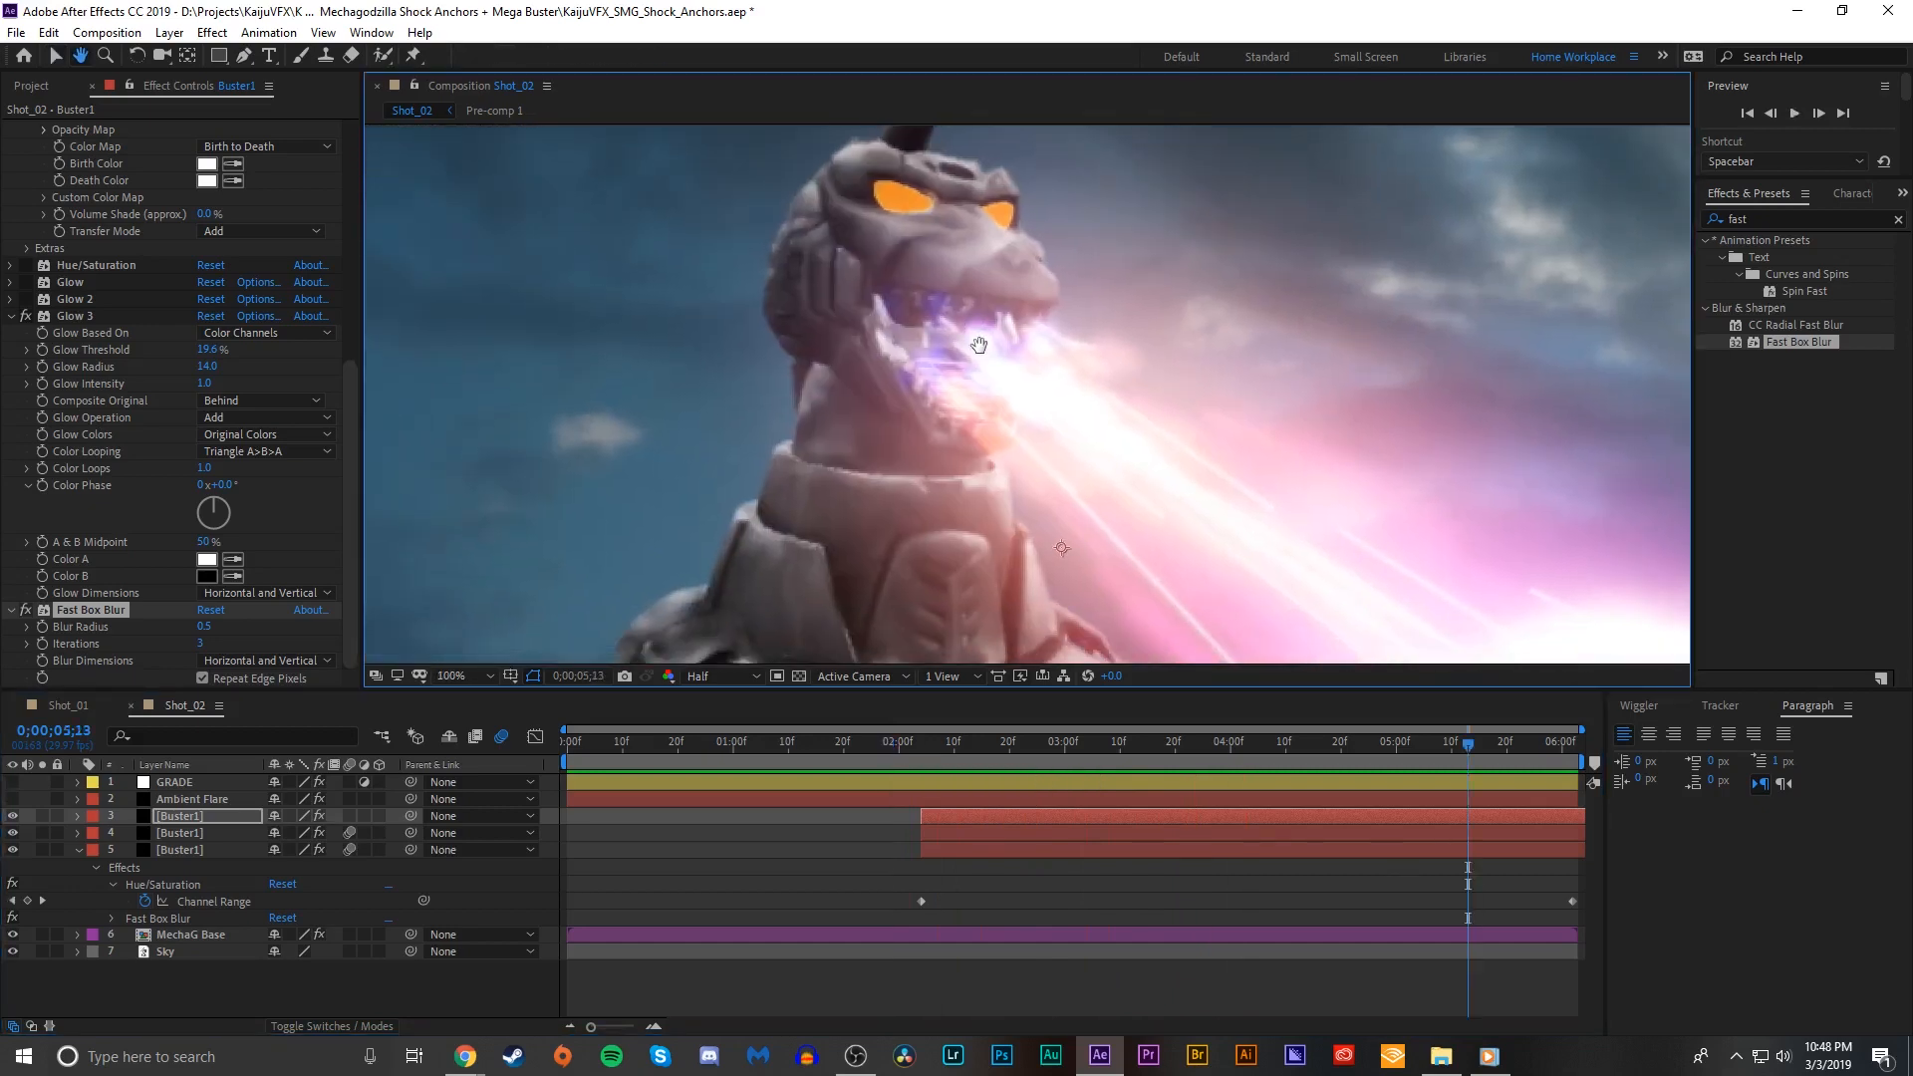
pyautogui.click(948, 747)
pyautogui.scroll(-1, 1290, 500)
pyautogui.press('space')
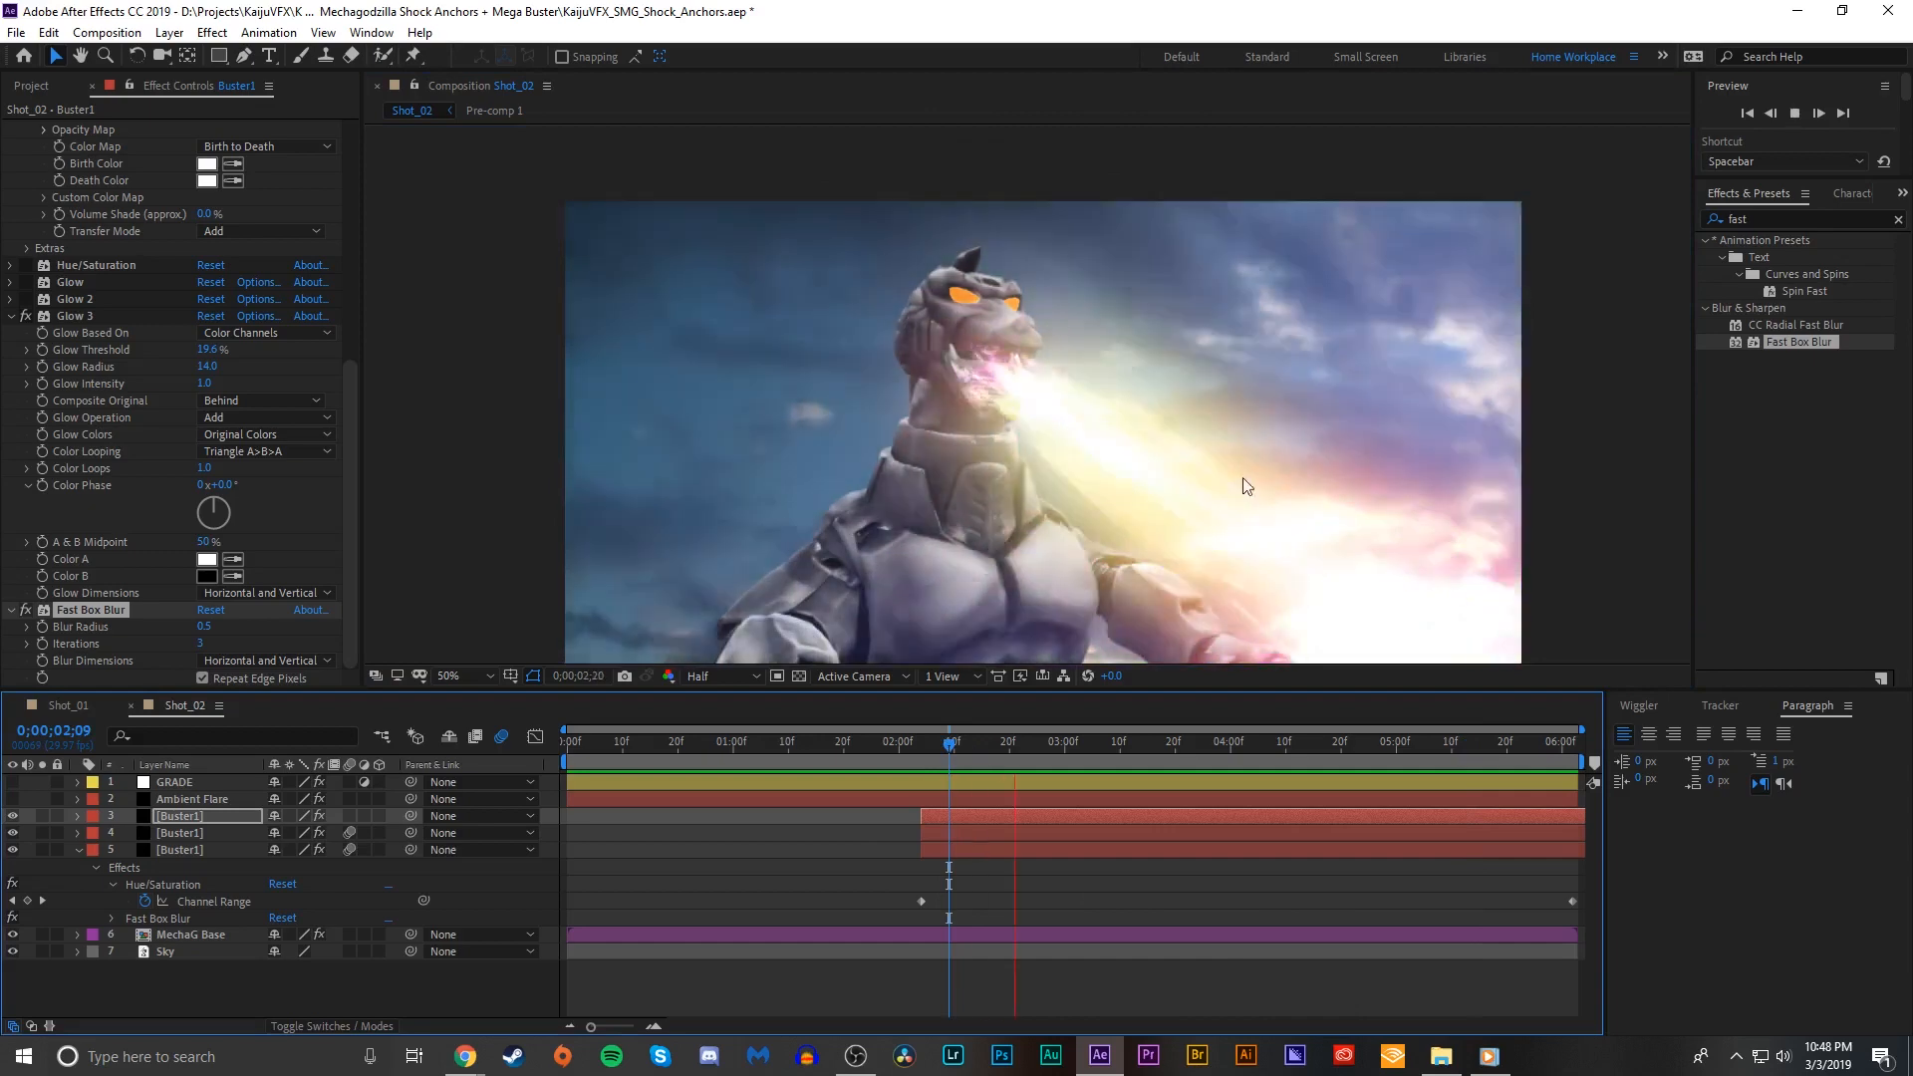
pyautogui.scroll(-1, 1034, 394)
pyautogui.scroll(1, 1036, 395)
pyautogui.moveTo(1096, 485); pyautogui.dragTo(1058, 438)
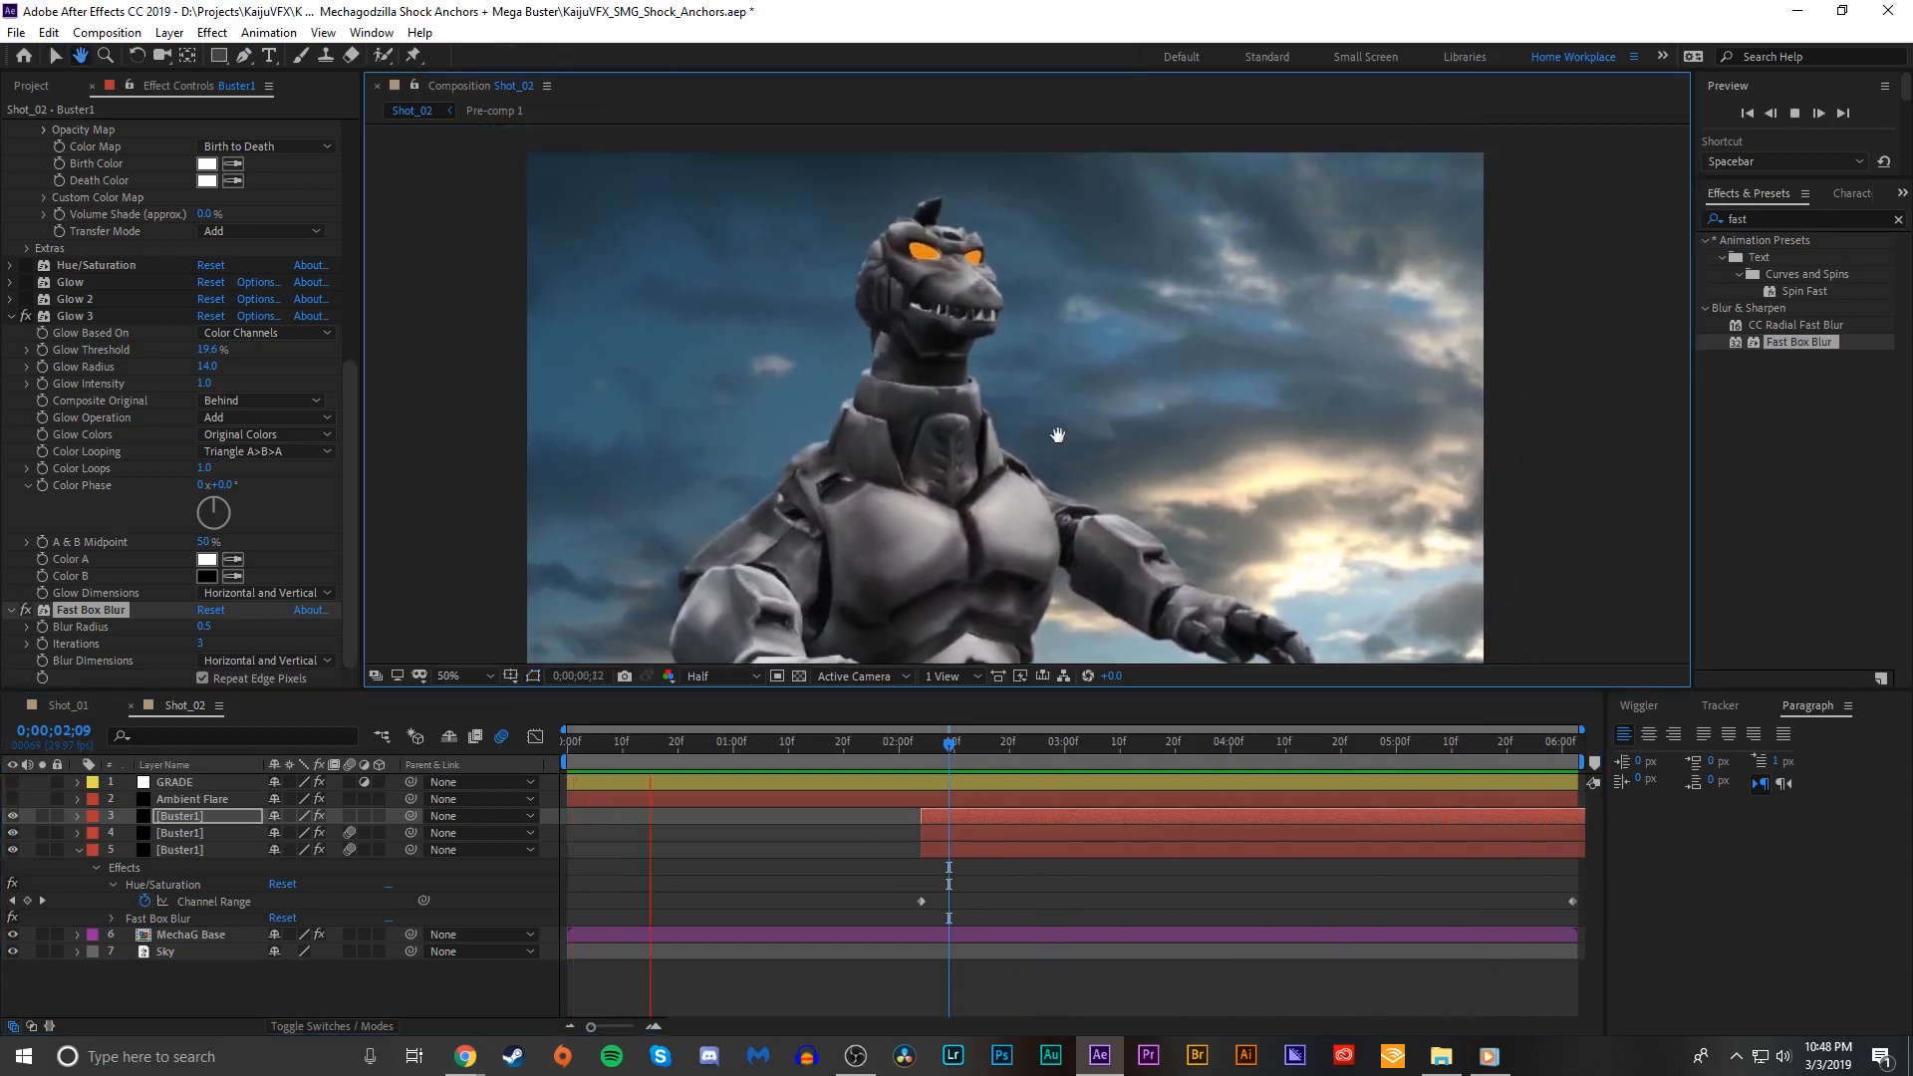
# Step: Examine the beam where it leaves the mouth at around 0;00;02;16
pyautogui.moveTo(958, 744); pyautogui.dragTo(987, 742)
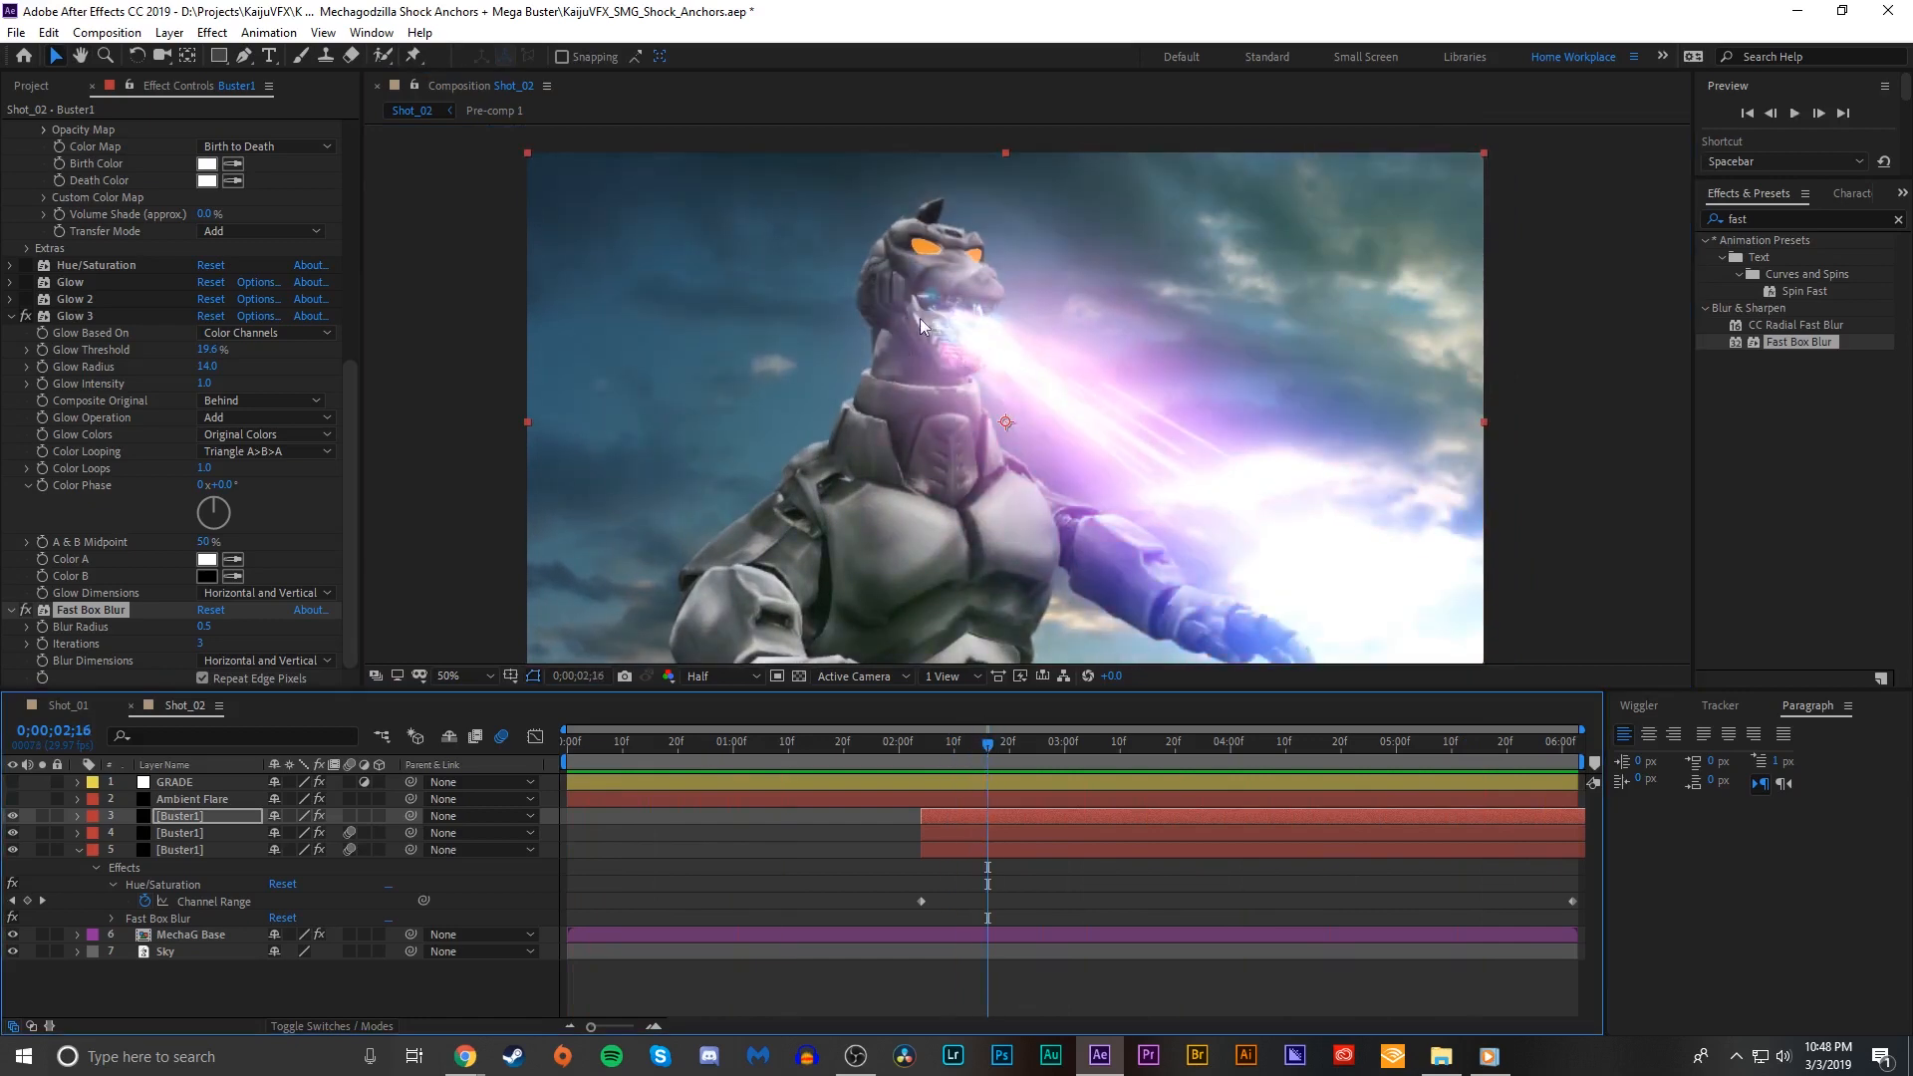
pyautogui.scroll(1, 1005, 403)
pyautogui.moveTo(931, 299); pyautogui.dragTo(1002, 380)
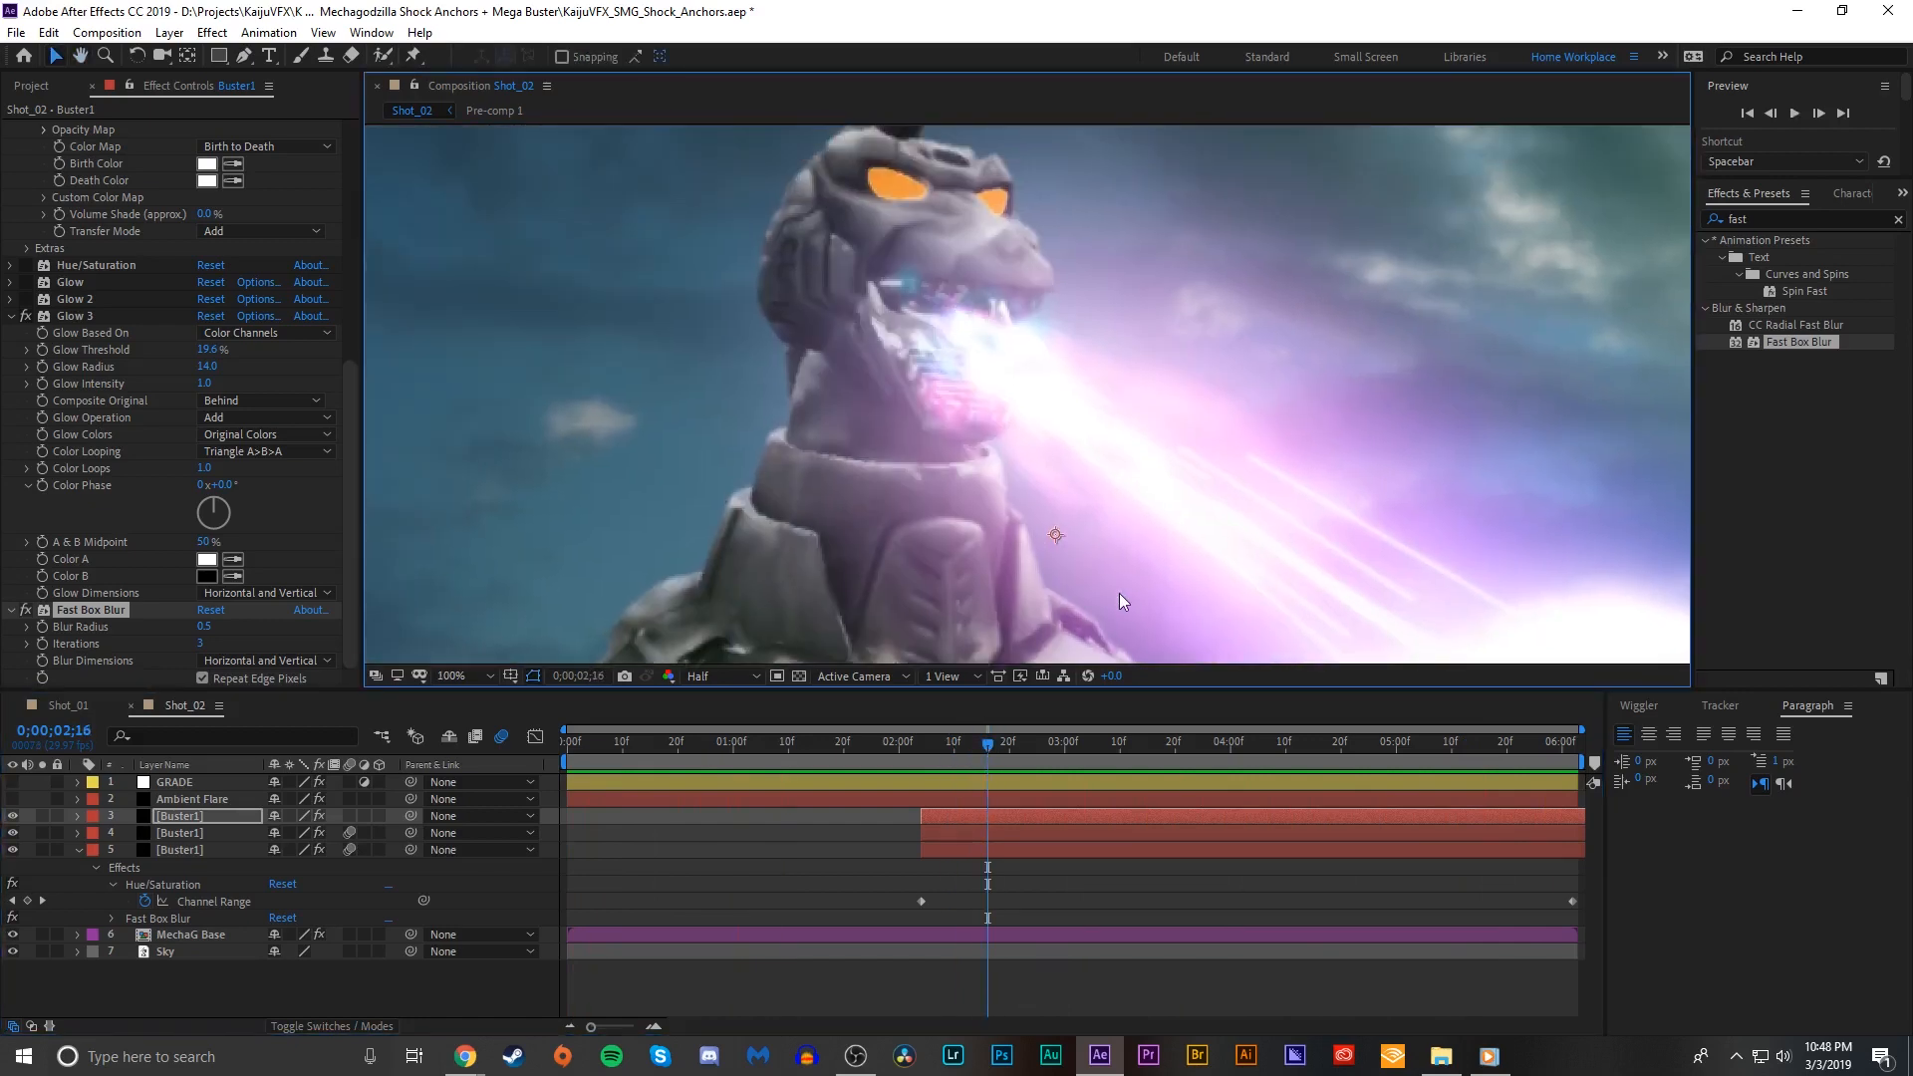
pyautogui.scroll(1, 1121, 592)
pyautogui.moveTo(965, 755); pyautogui.dragTo(991, 749)
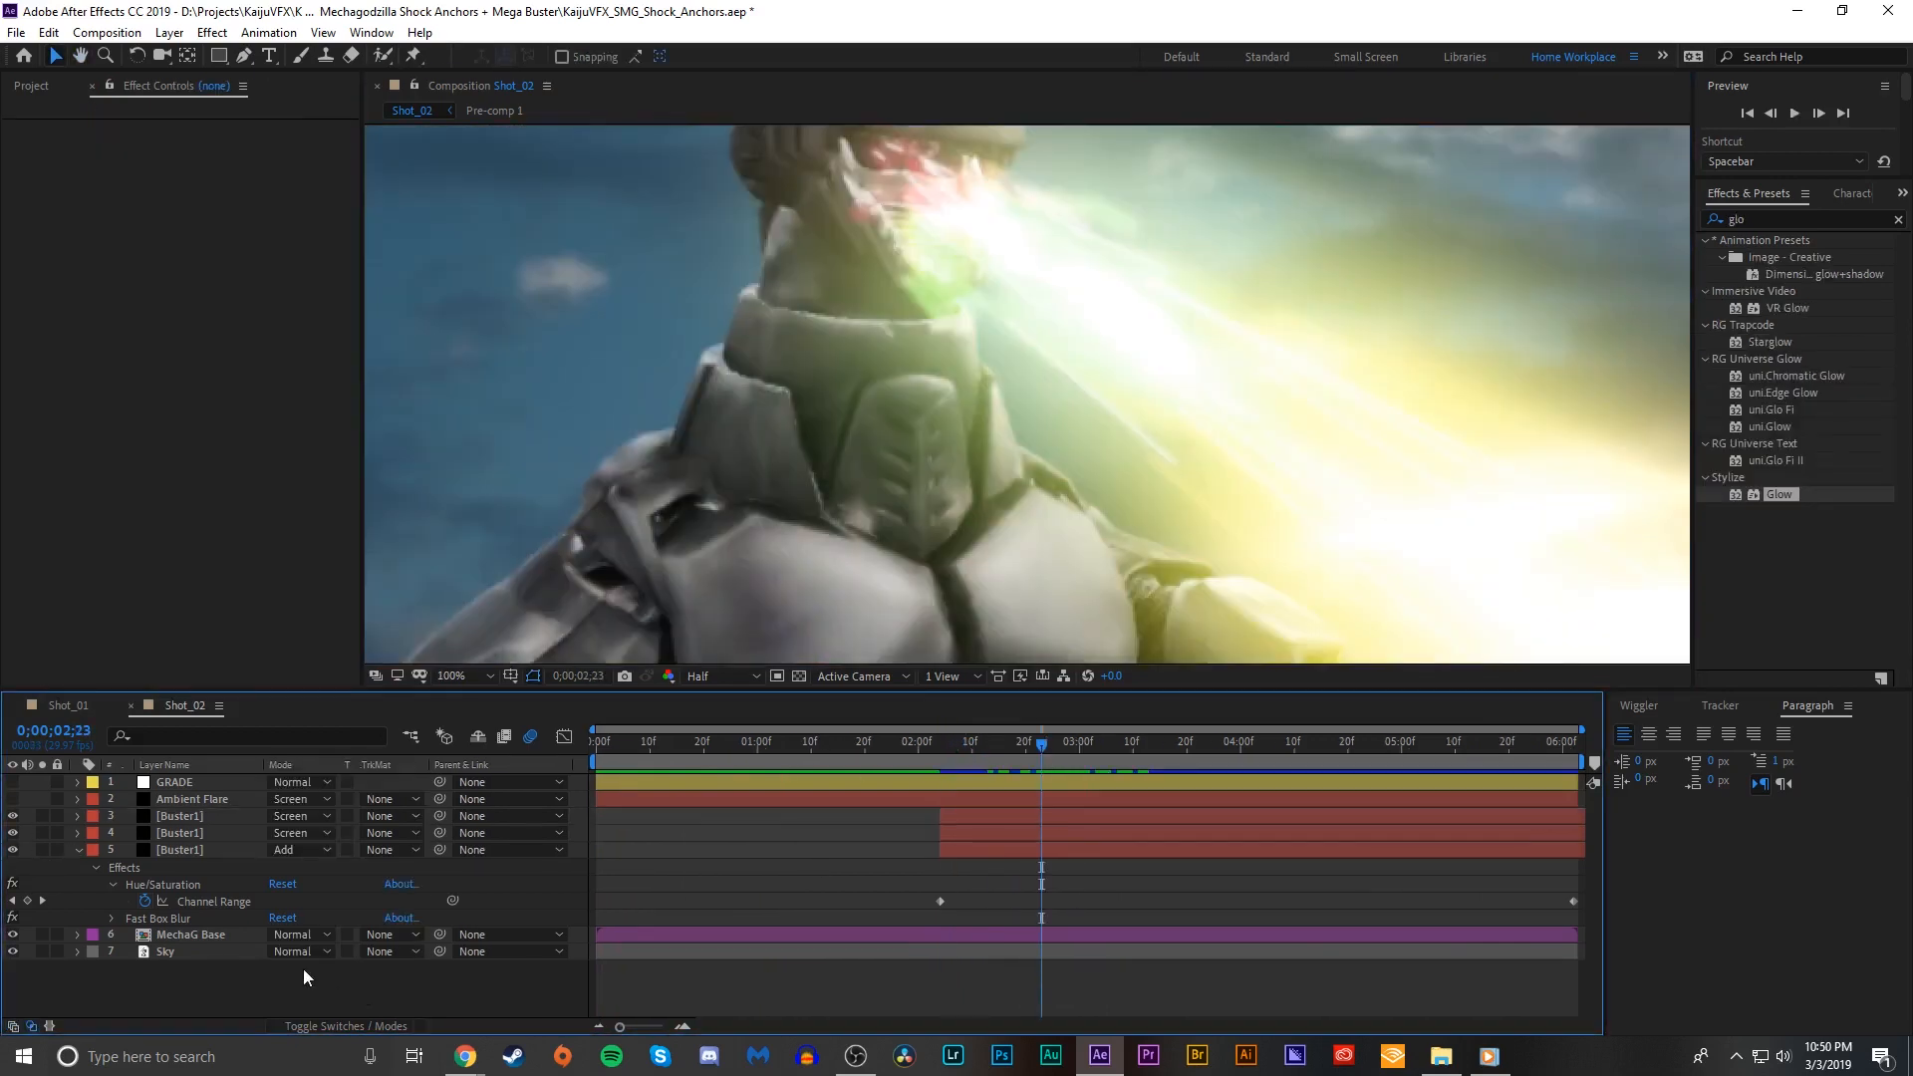
# Step: Duplicate the MechaG Base layer and draw a closed pen mask around the open mouth and lower jaw on the copy
pyautogui.hotkey('ctrl', 'd')
pyautogui.press('.')
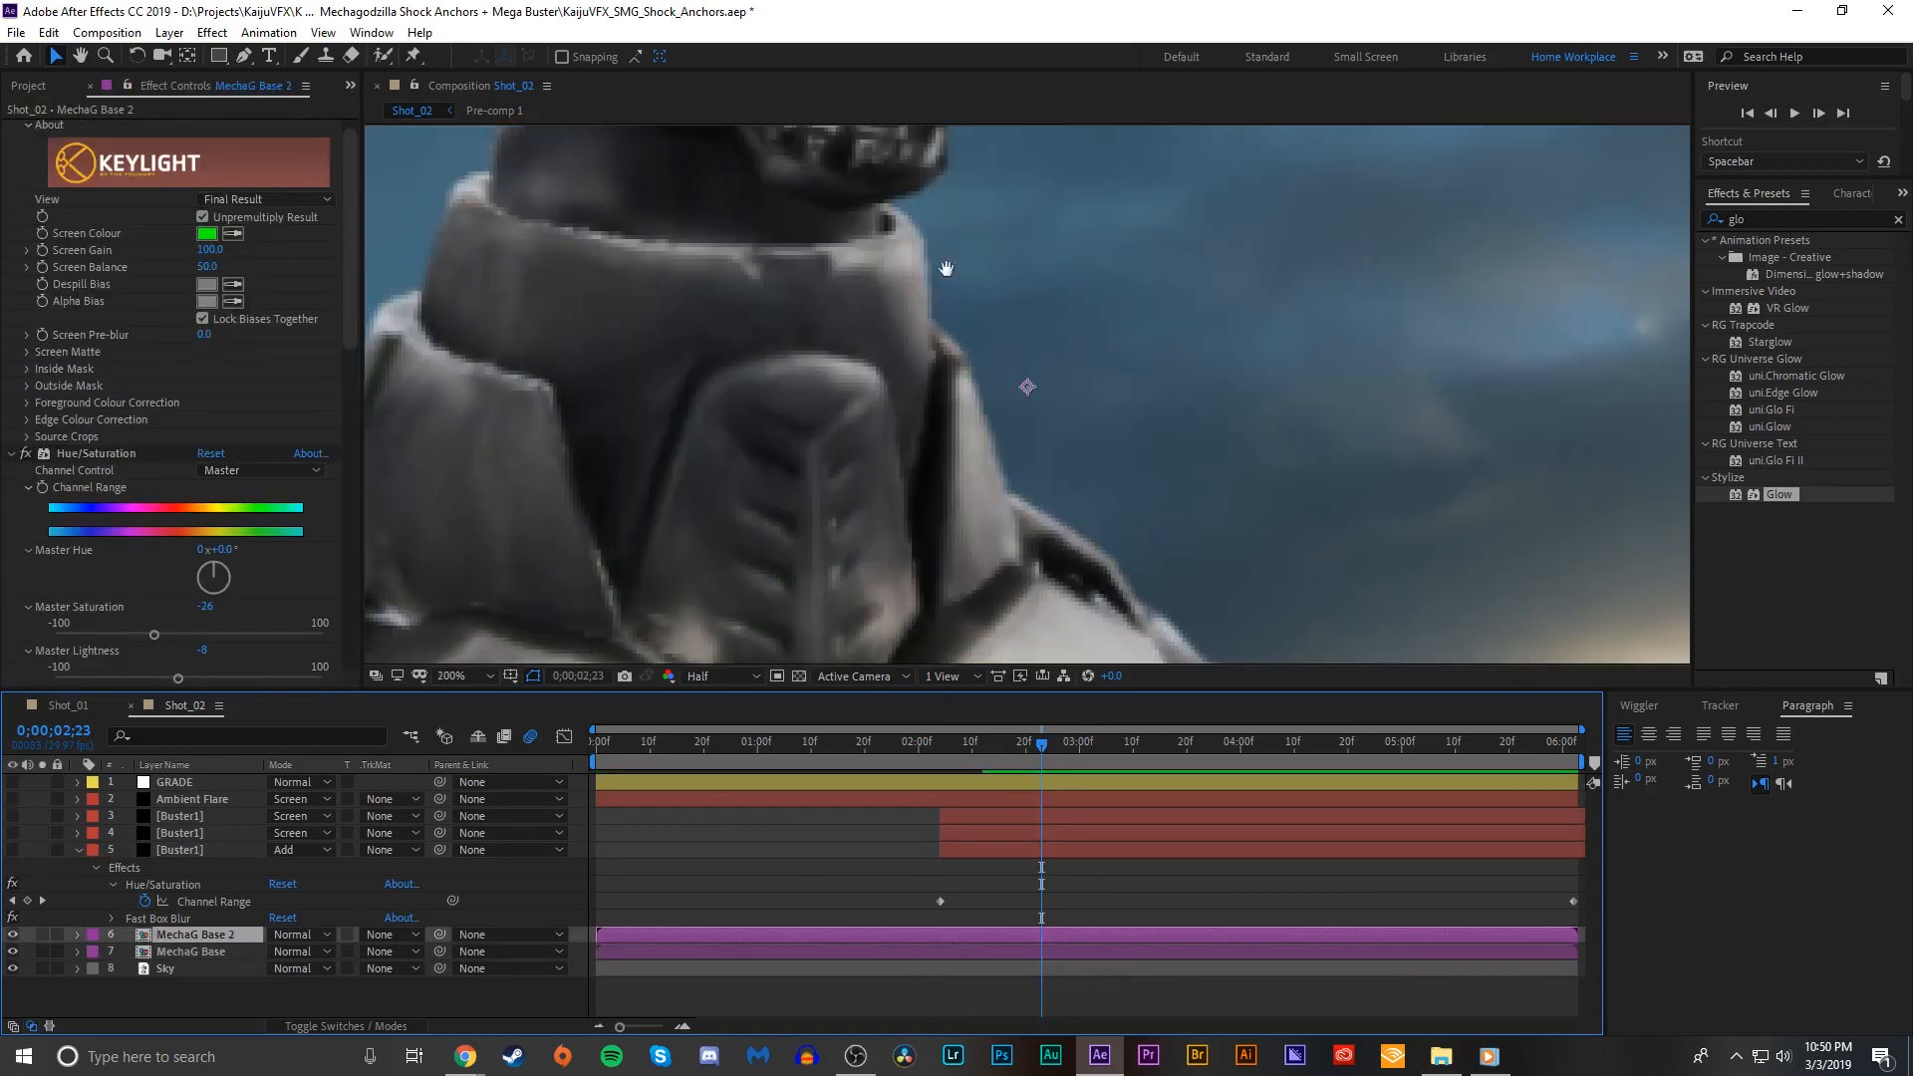
pyautogui.moveTo(943, 265); pyautogui.dragTo(1014, 510)
pyautogui.scroll(1, 1008, 500)
pyautogui.scroll(-1, 1008, 500)
pyautogui.press('g')
pyautogui.press('g')
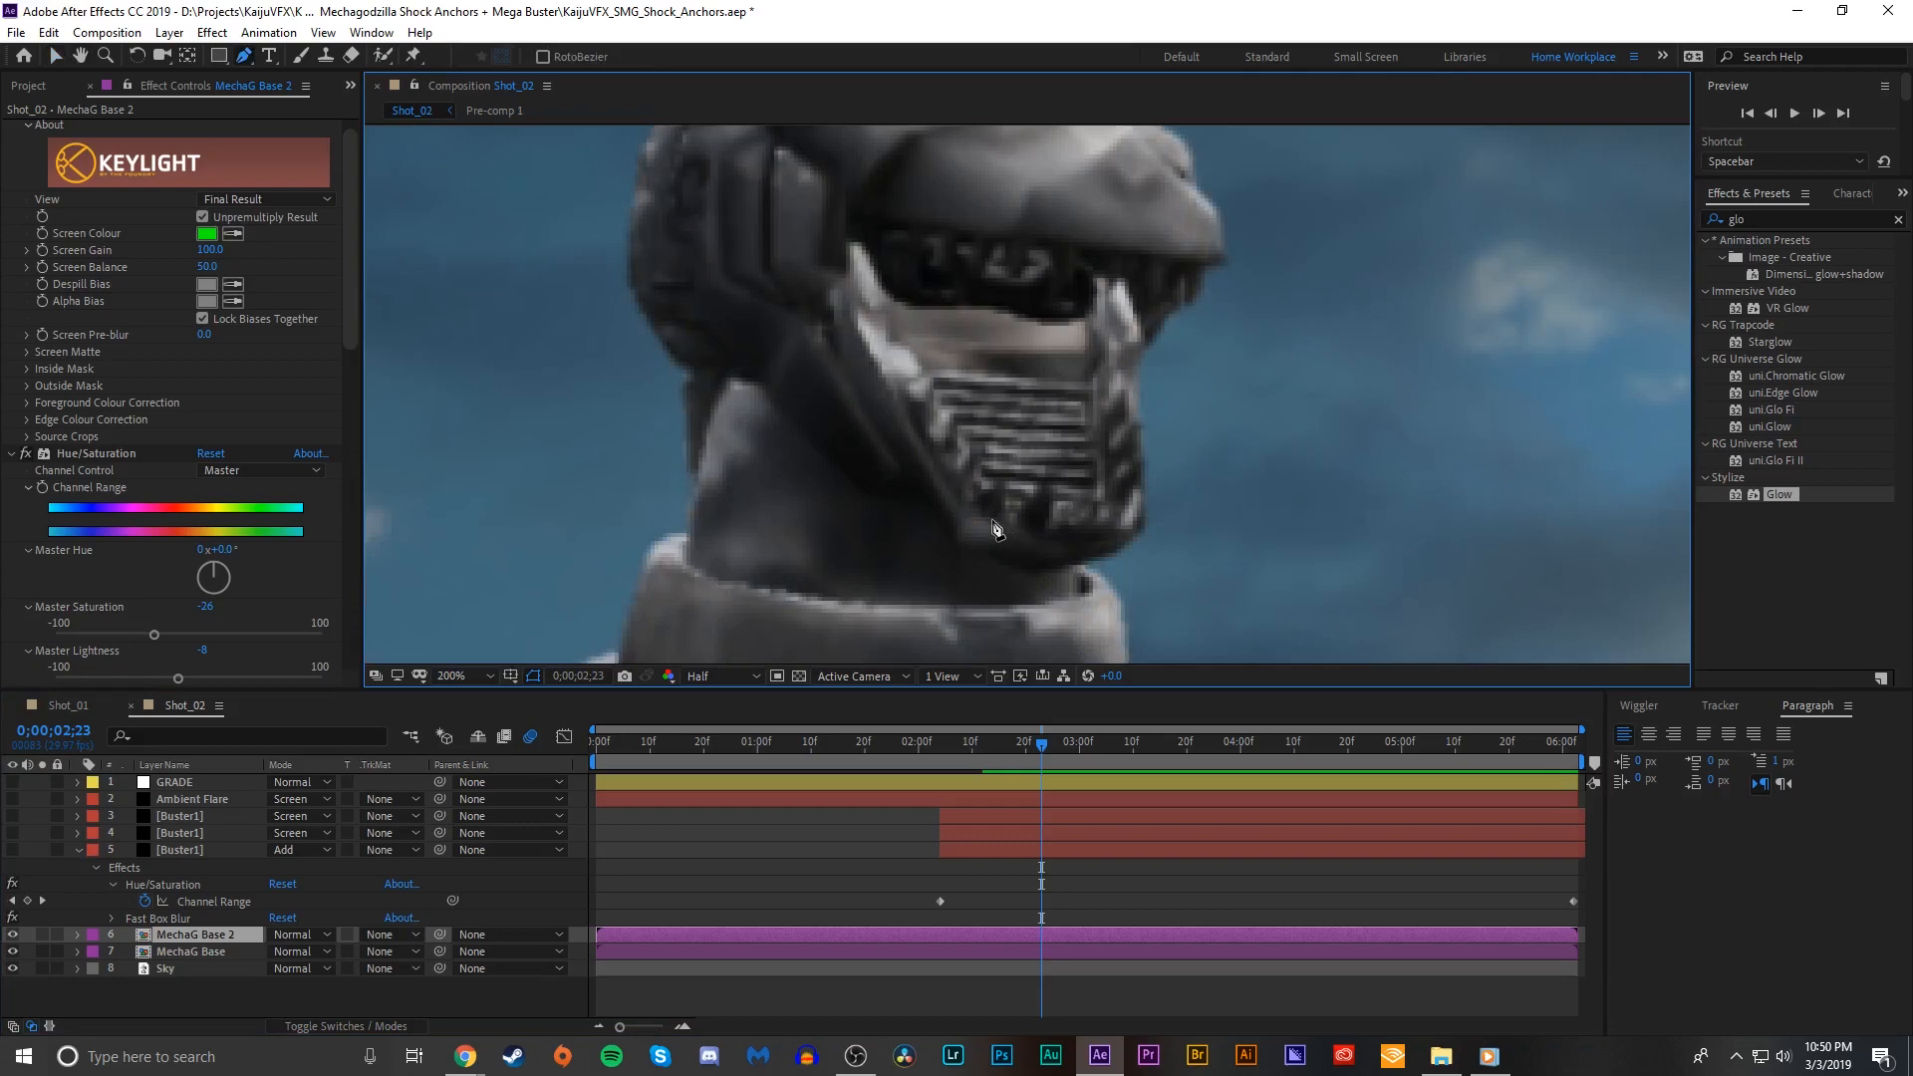
pyautogui.moveTo(885, 348); pyautogui.dragTo(852, 311)
pyautogui.click(849, 252)
pyautogui.moveTo(872, 230); pyautogui.dragTo(934, 229)
pyautogui.moveTo(971, 230); pyautogui.dragTo(1044, 239)
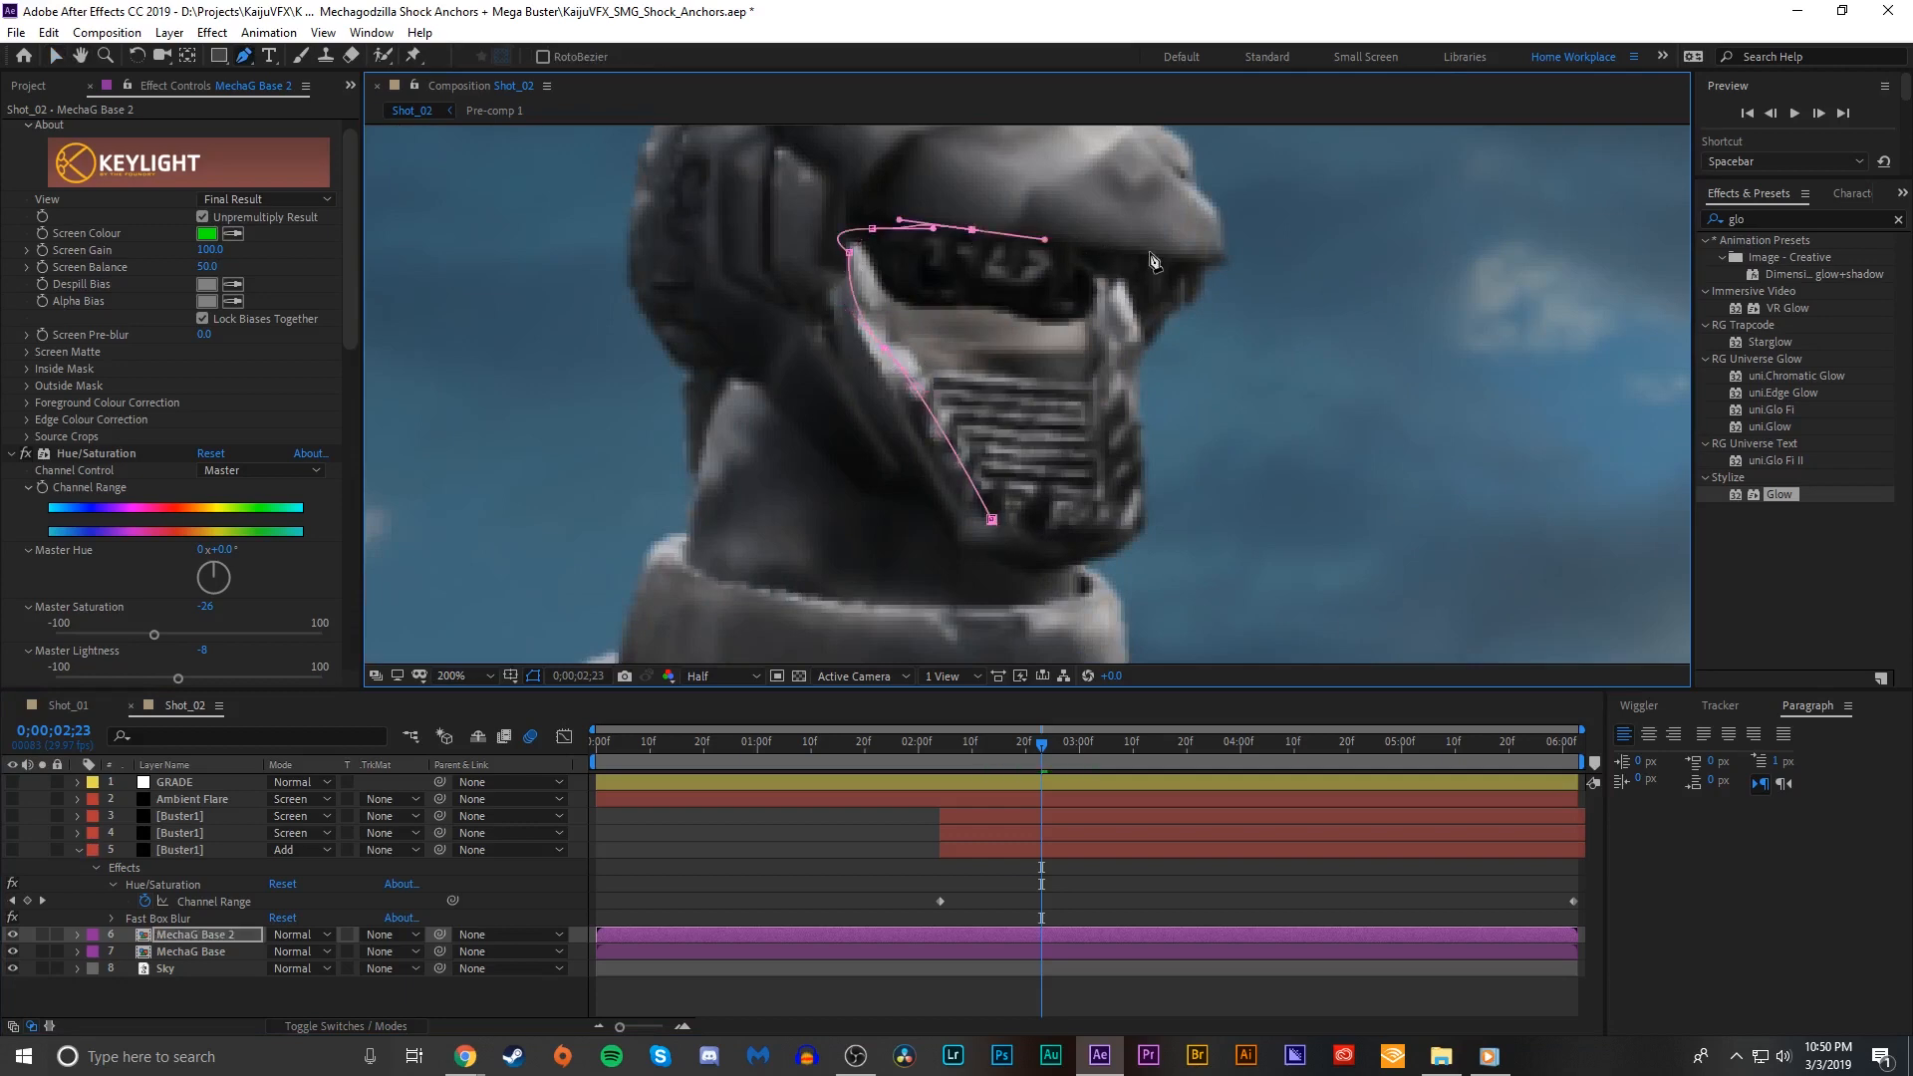
pyautogui.moveTo(959, 529); pyautogui.dragTo(1018, 531)
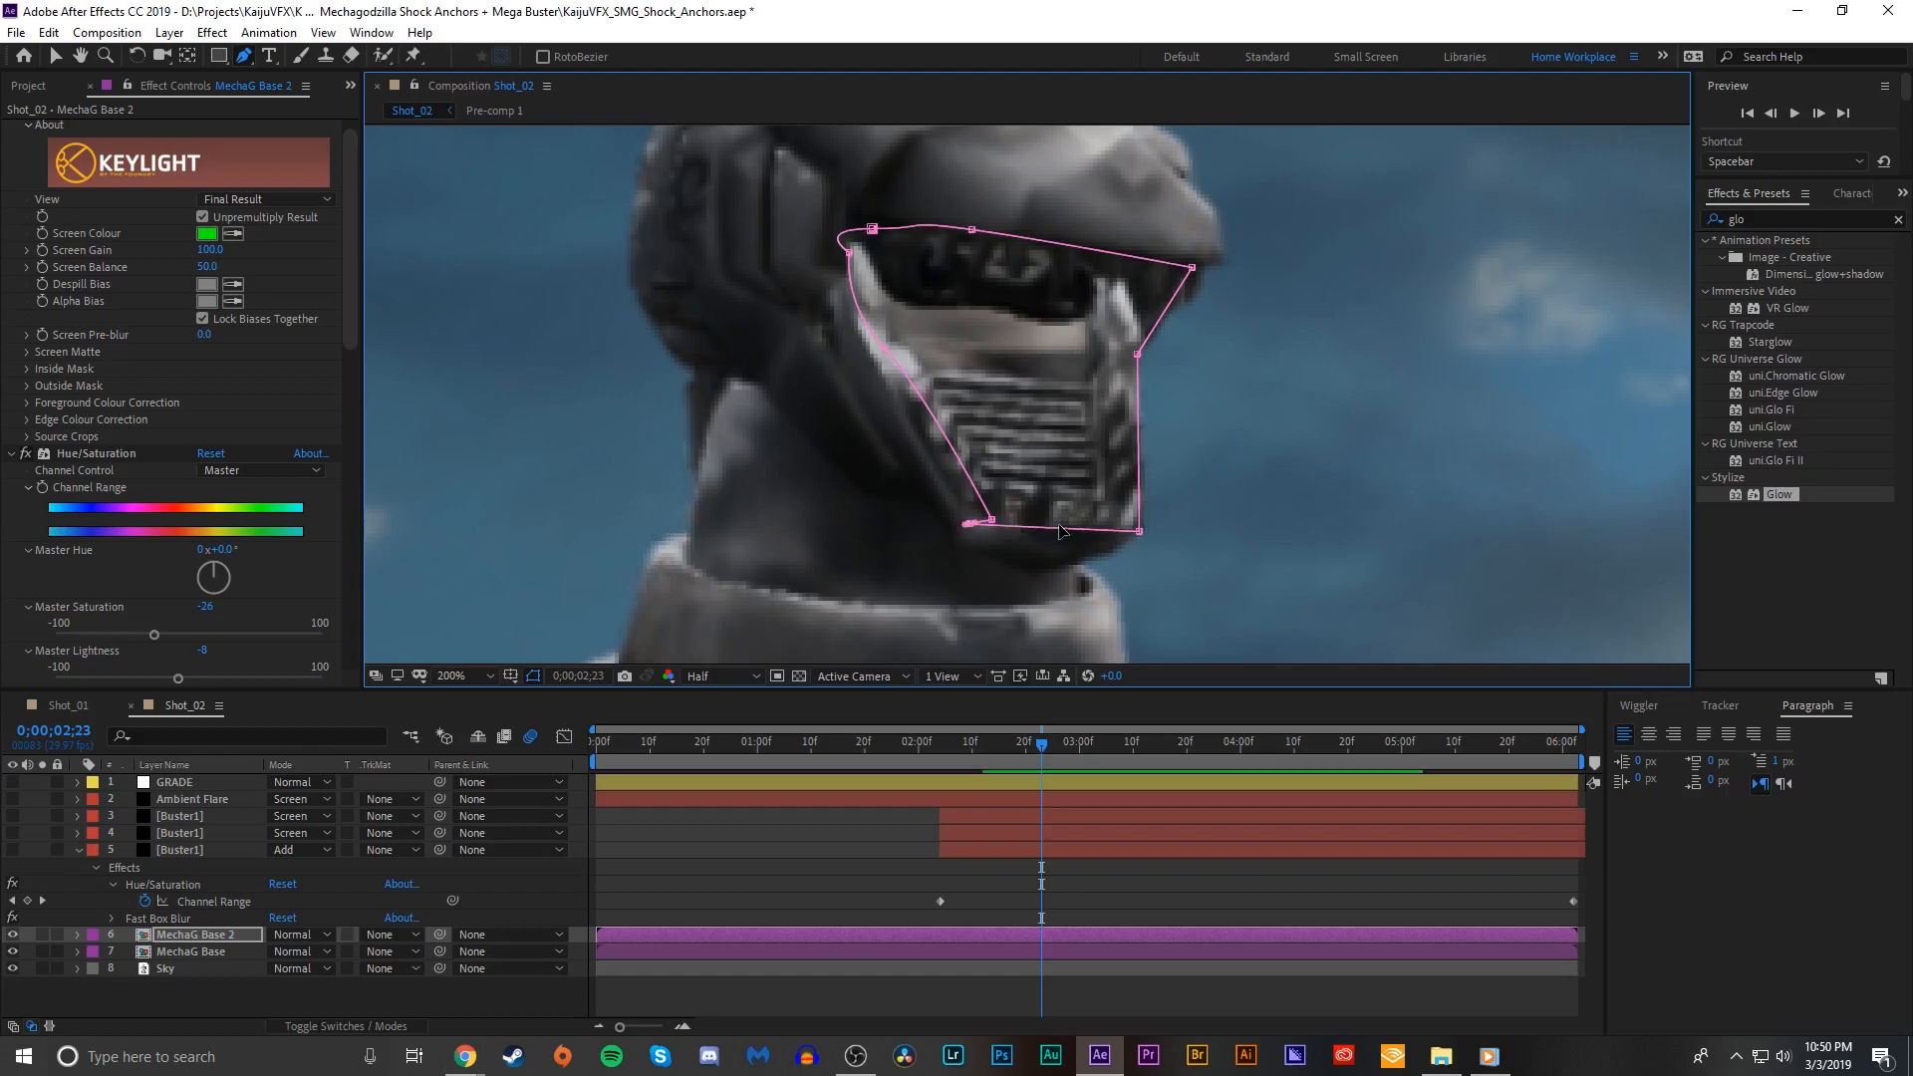
# Step: Show the mouth mask's feather setting and set MechaG Base 2's blending mode to Screen
pyautogui.press('f')
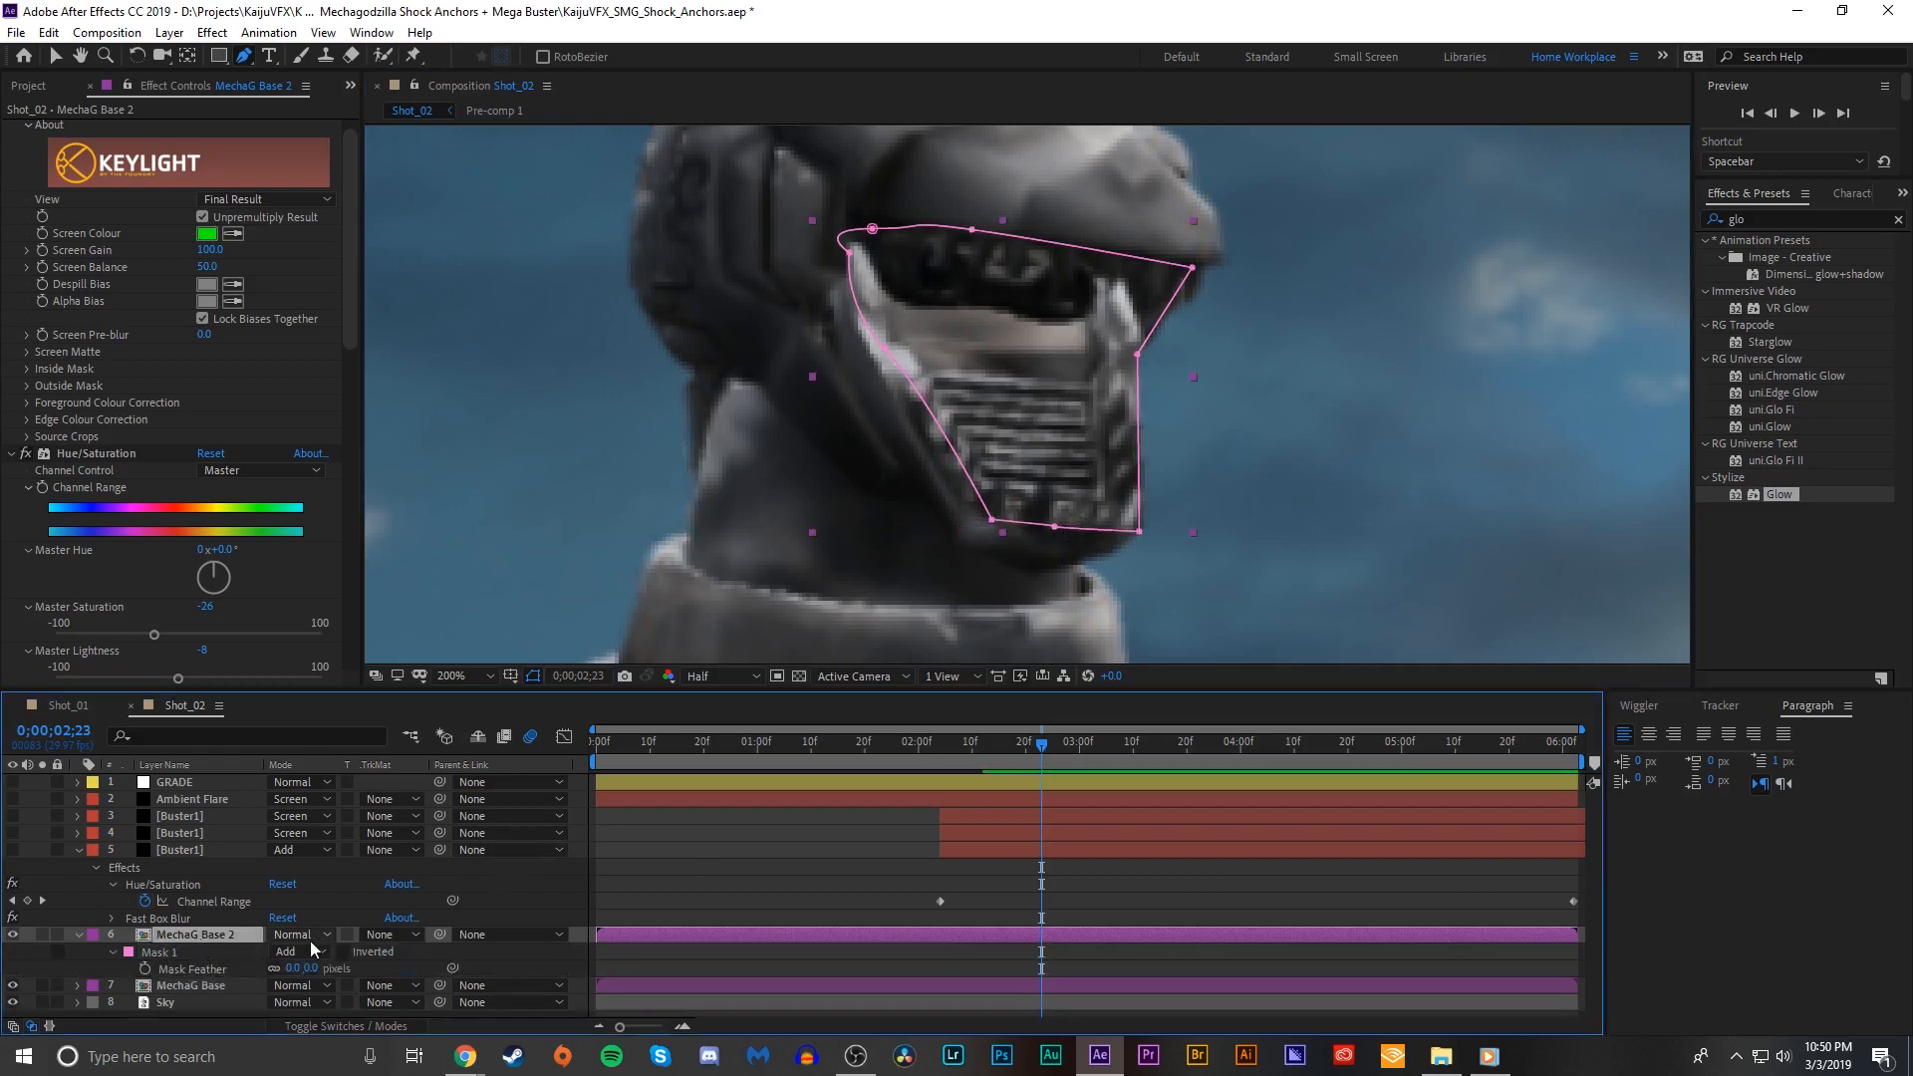
pyautogui.click(314, 937)
pyautogui.click(328, 315)
# Step: Delete the Hue/Saturation, Curves and second Keylight effects from MechaG Base 2, keeping the first Keylight
pyautogui.scroll(1, 5, 146)
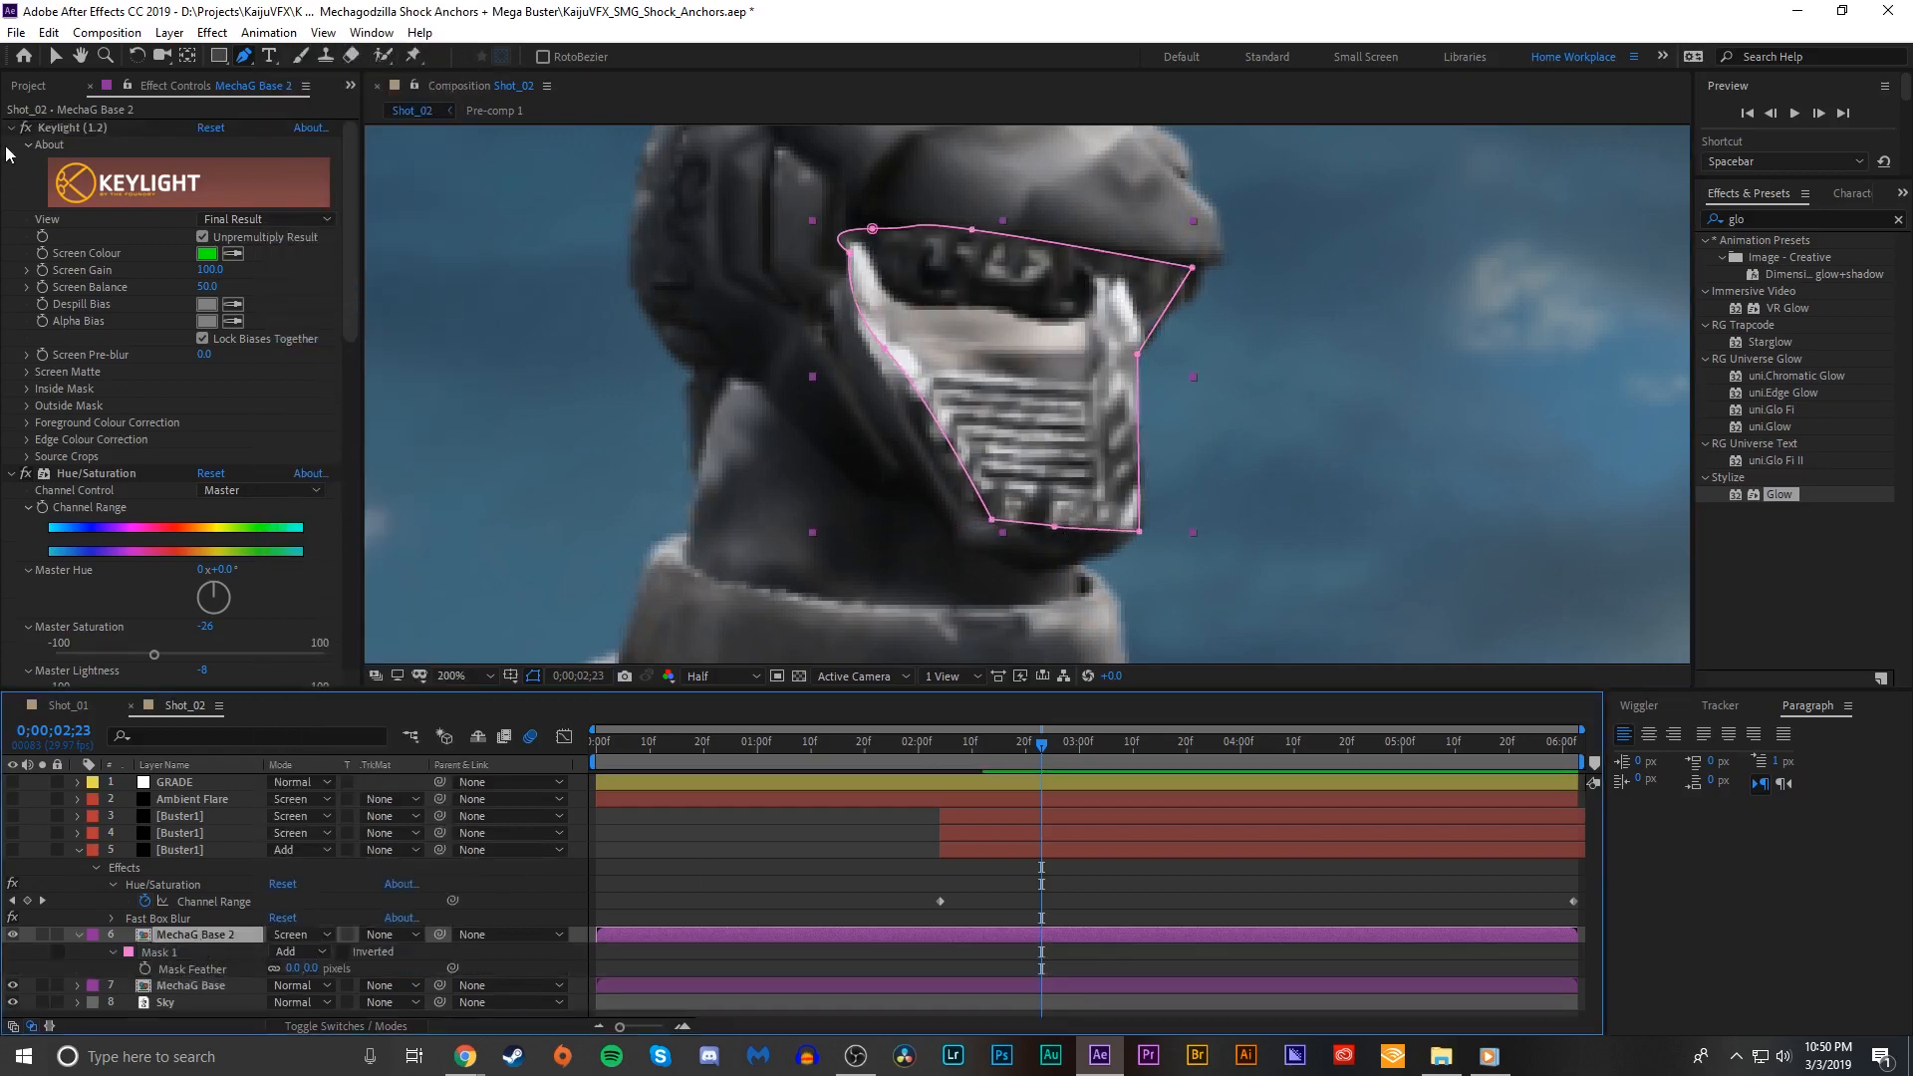
pyautogui.click(11, 130)
pyautogui.click(9, 163)
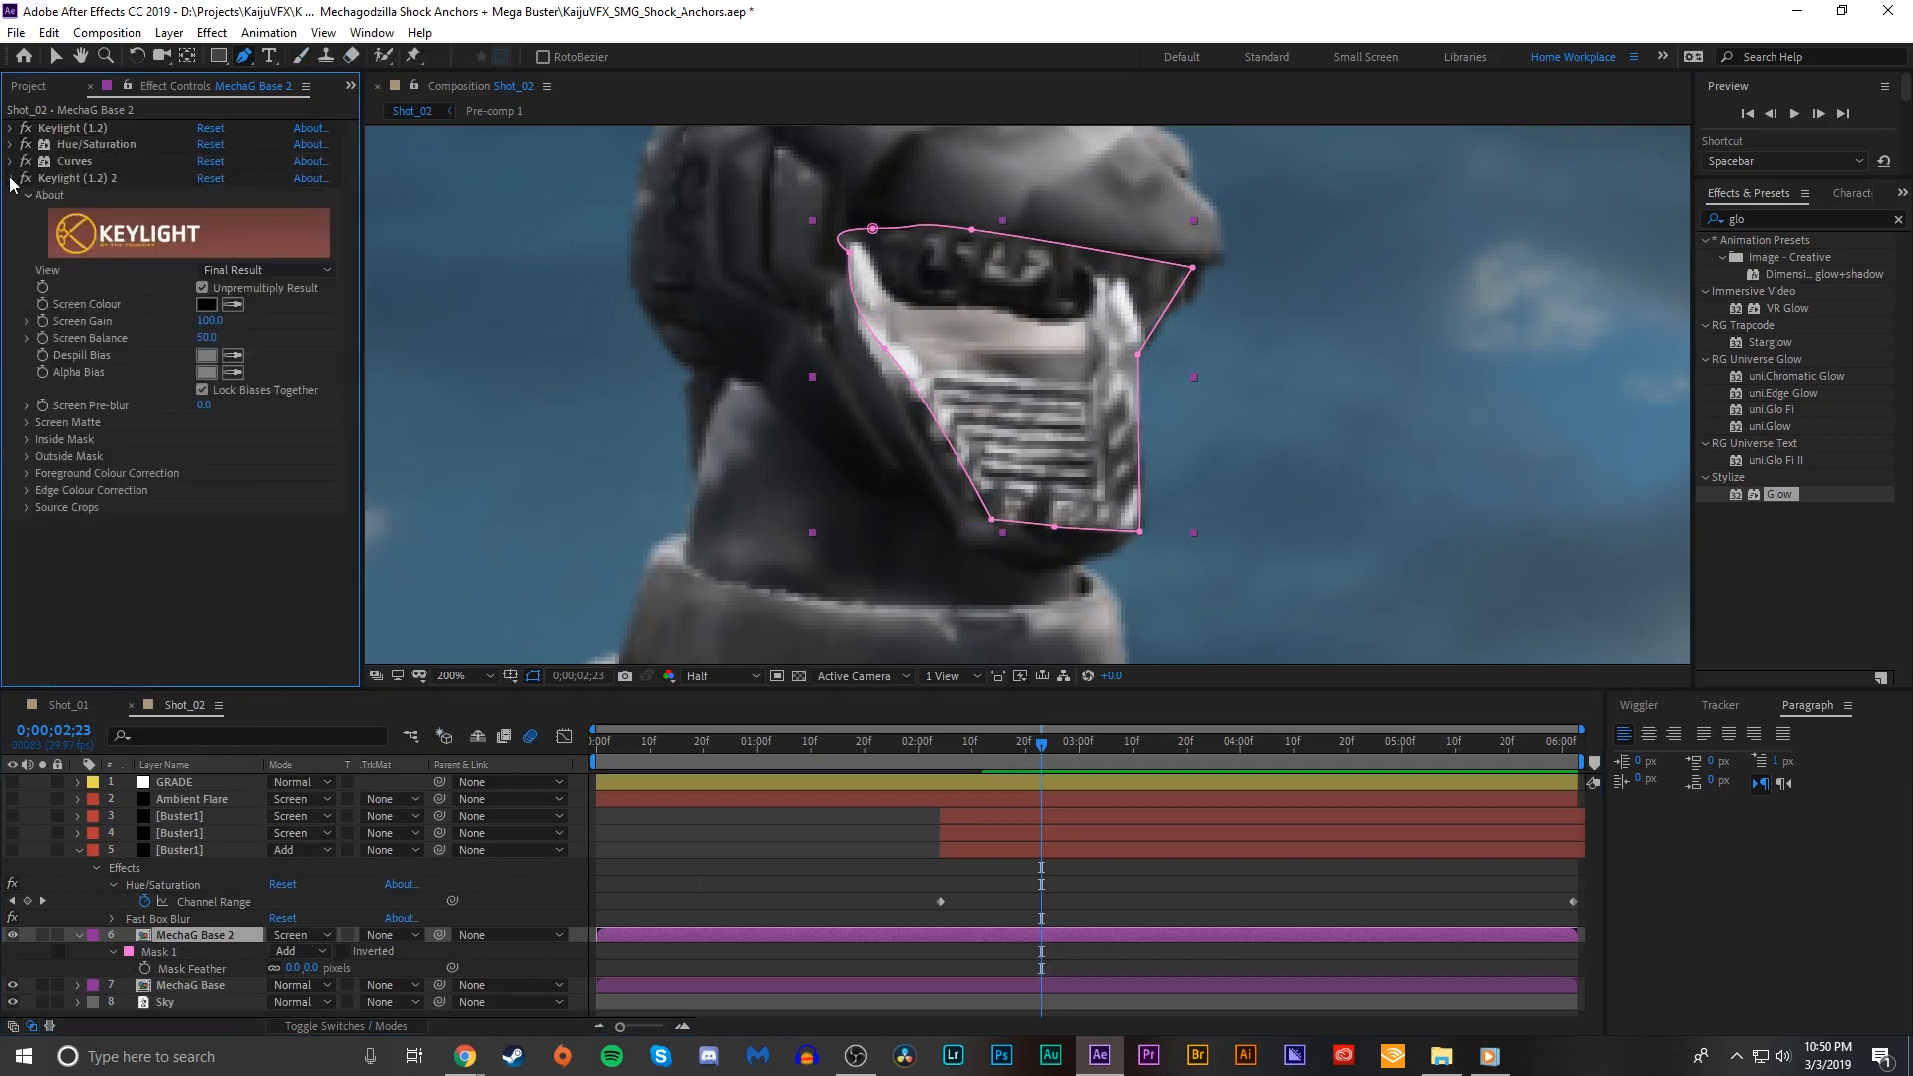
pyautogui.click(10, 178)
pyautogui.click(95, 147)
pyautogui.keyDown('shift'); pyautogui.click(98, 182); pyautogui.keyUp('shift')
pyautogui.press('Delete')
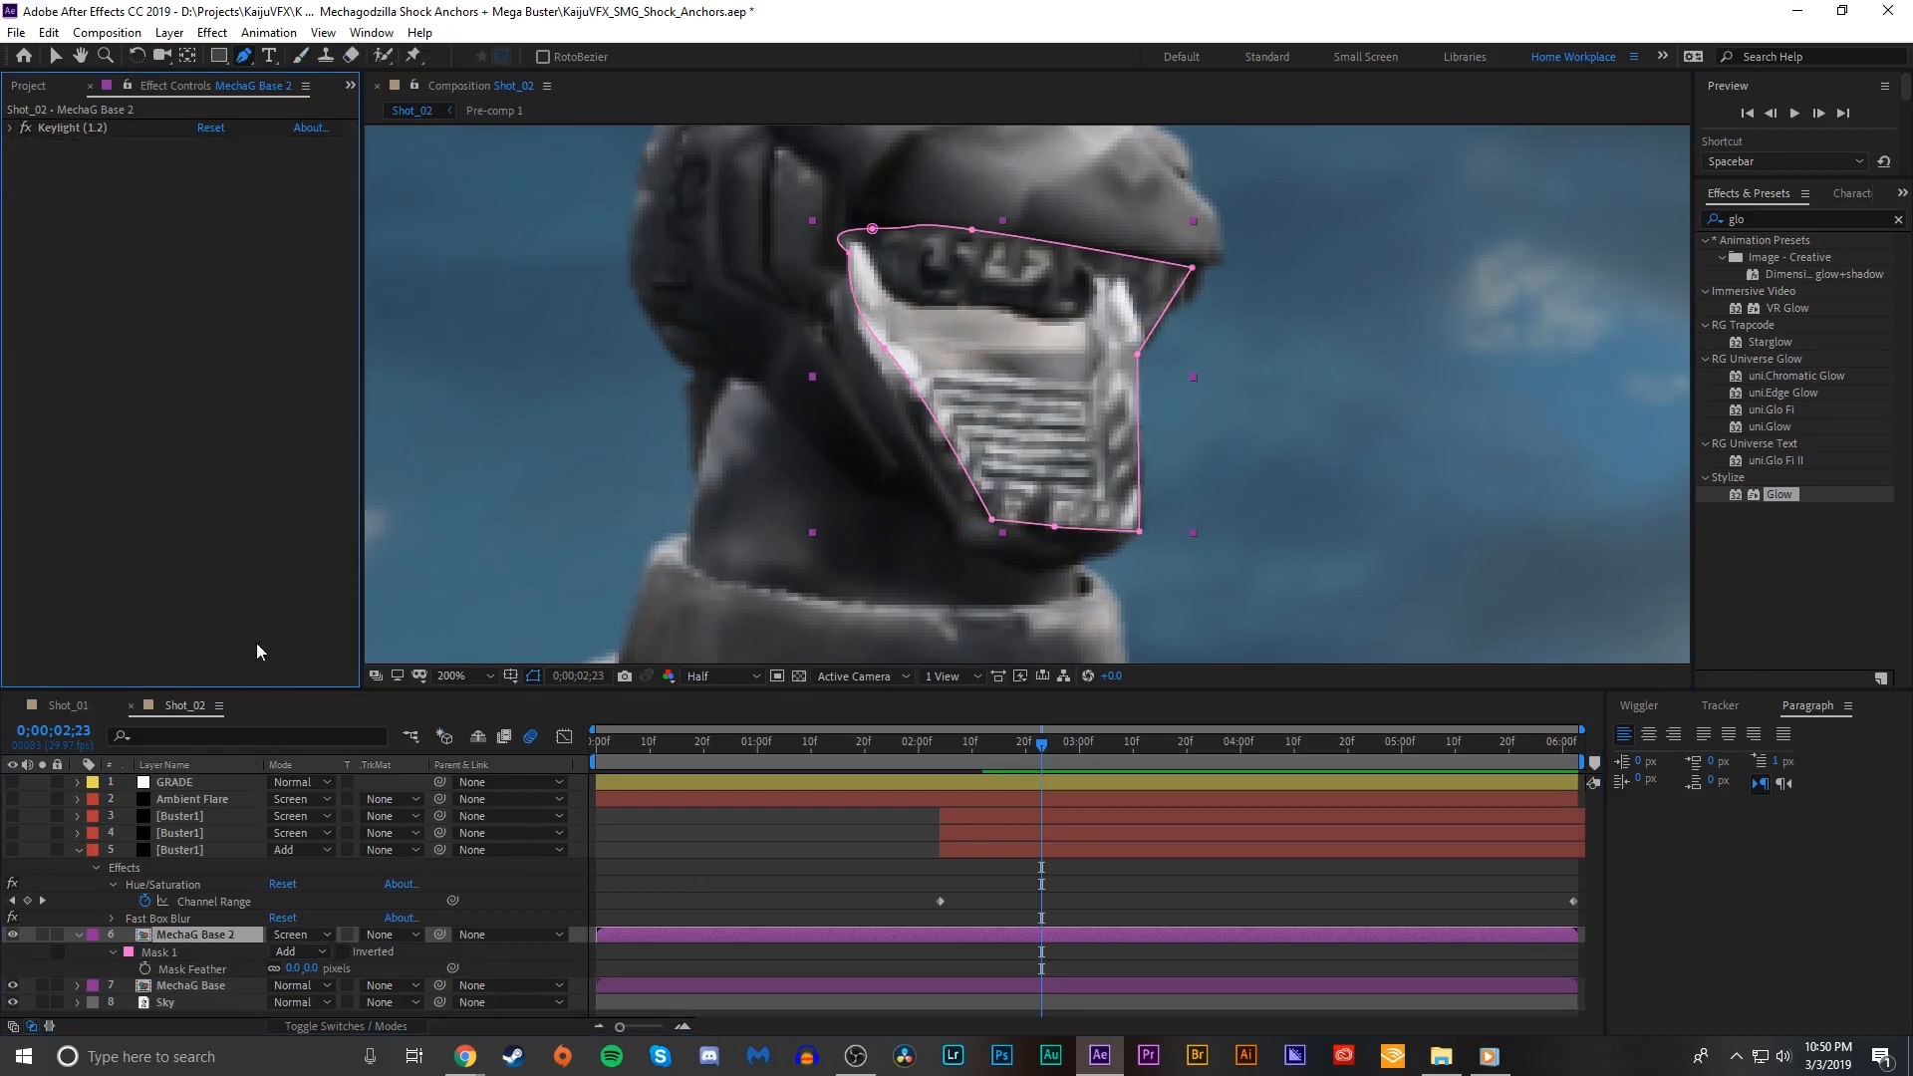
# Step: Apply the Stylize Glow effect to MechaG Base 2 with a threshold of 5.1% and a radius of 46
pyautogui.doubleClick(1784, 494)
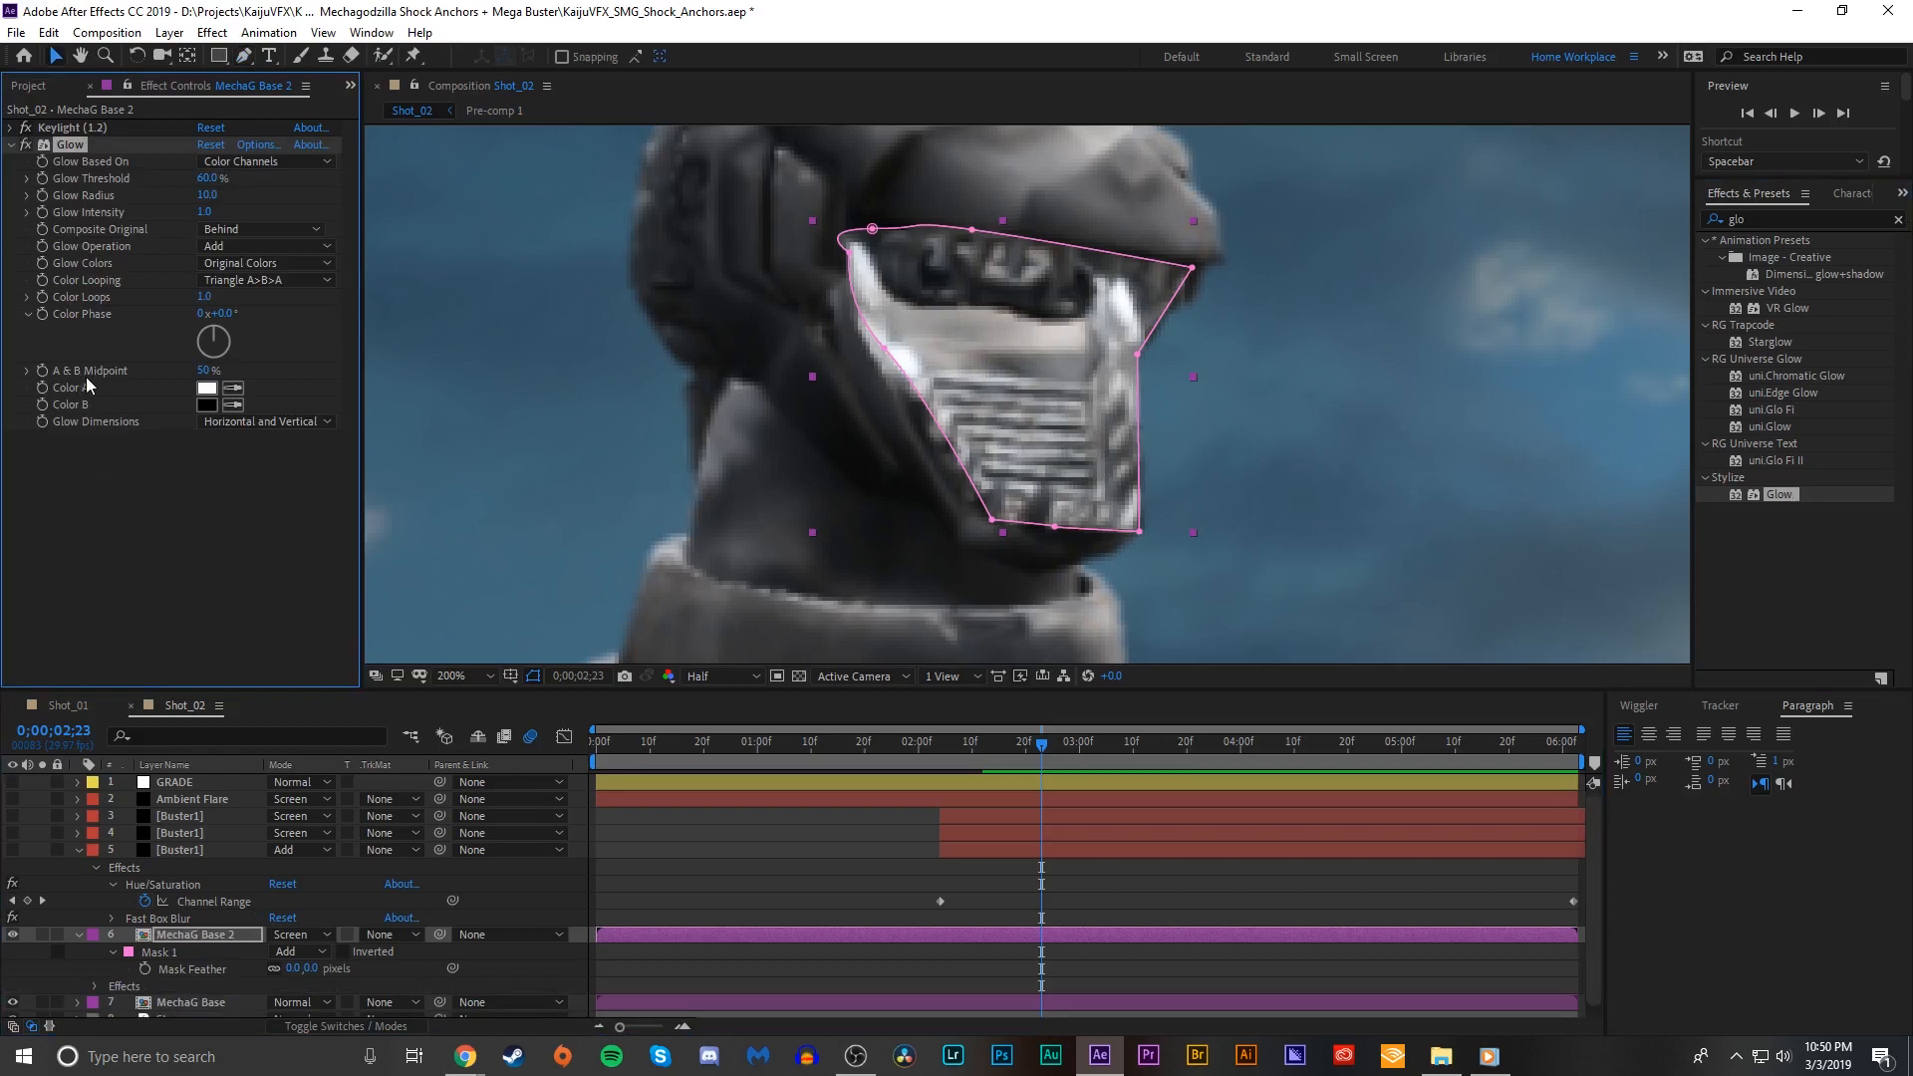
pyautogui.moveTo(194, 173); pyautogui.dragTo(235, 194)
pyautogui.scroll(-2, 1062, 388)
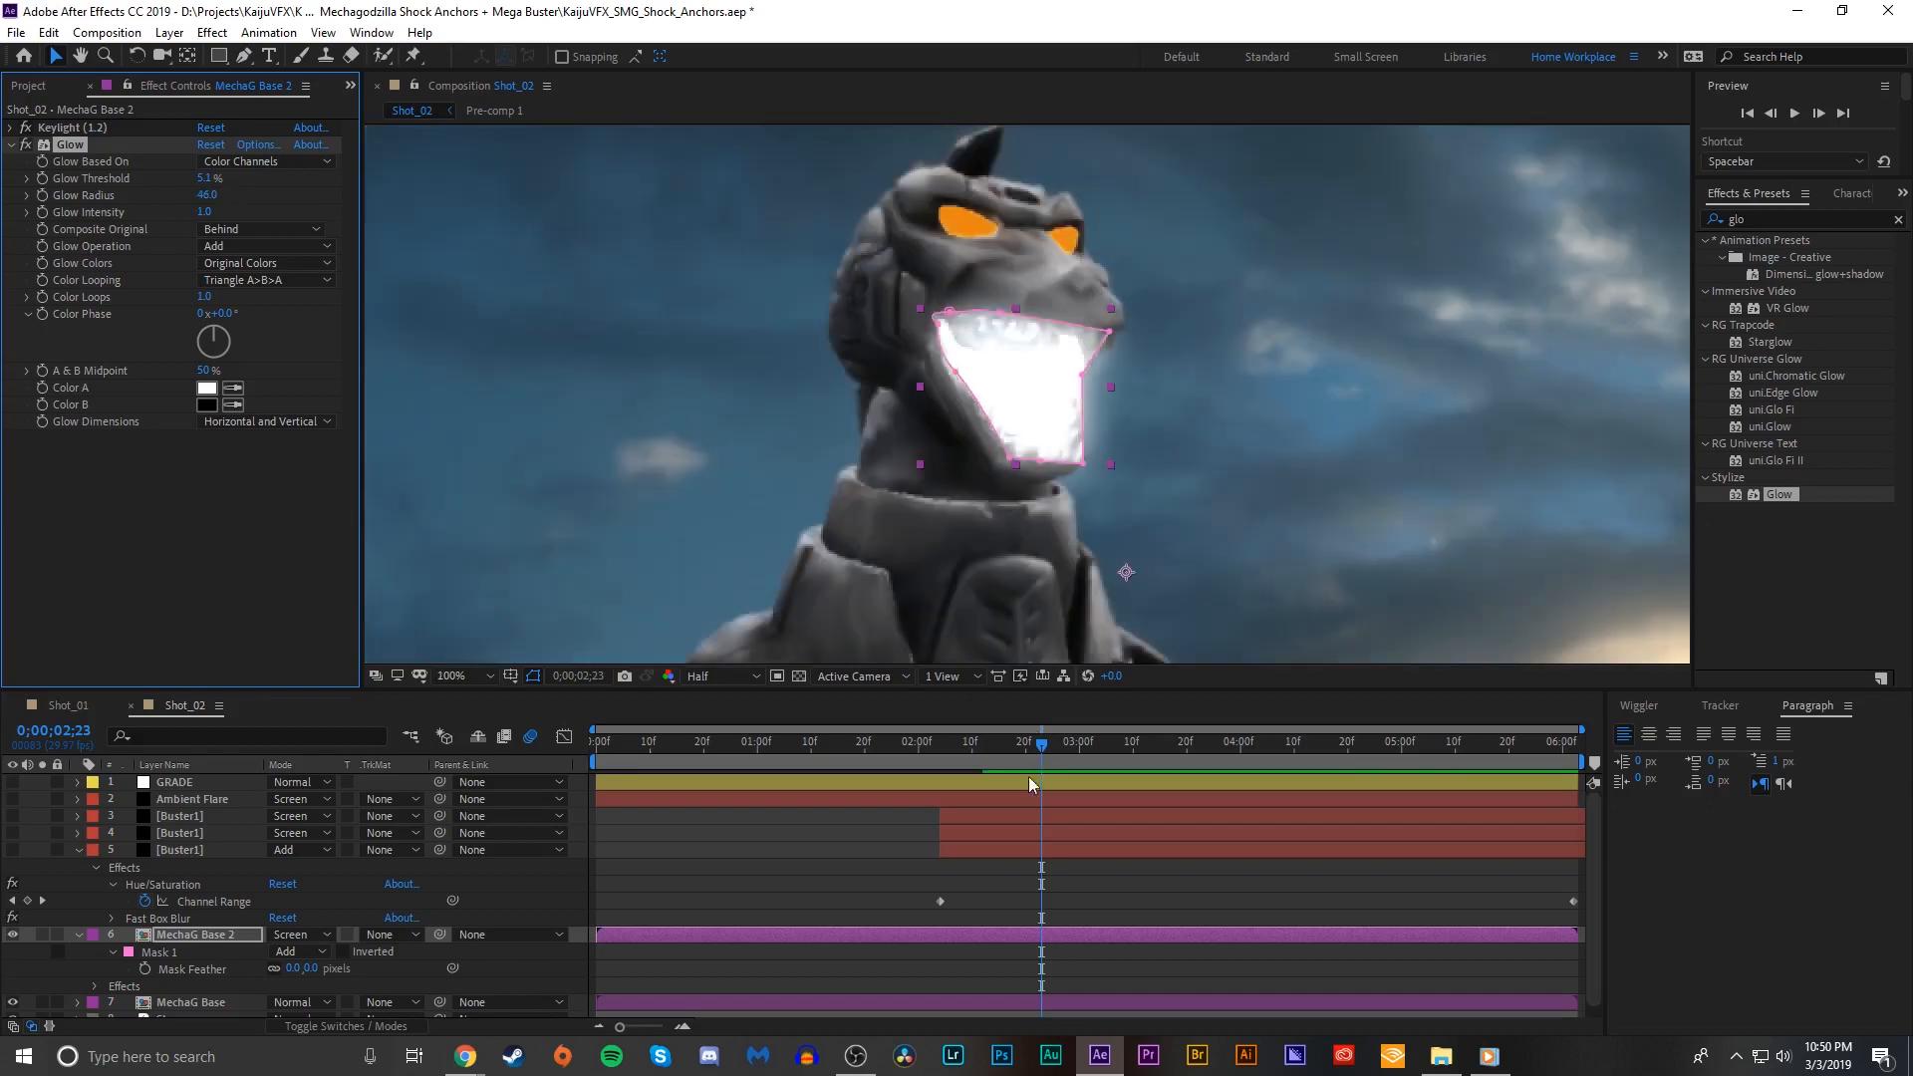
# Step: Feather the mouth mask on MechaG Base 2 by 55 pixels and lower its Glow threshold to 0%
pyautogui.click(146, 951)
pyautogui.press('u')
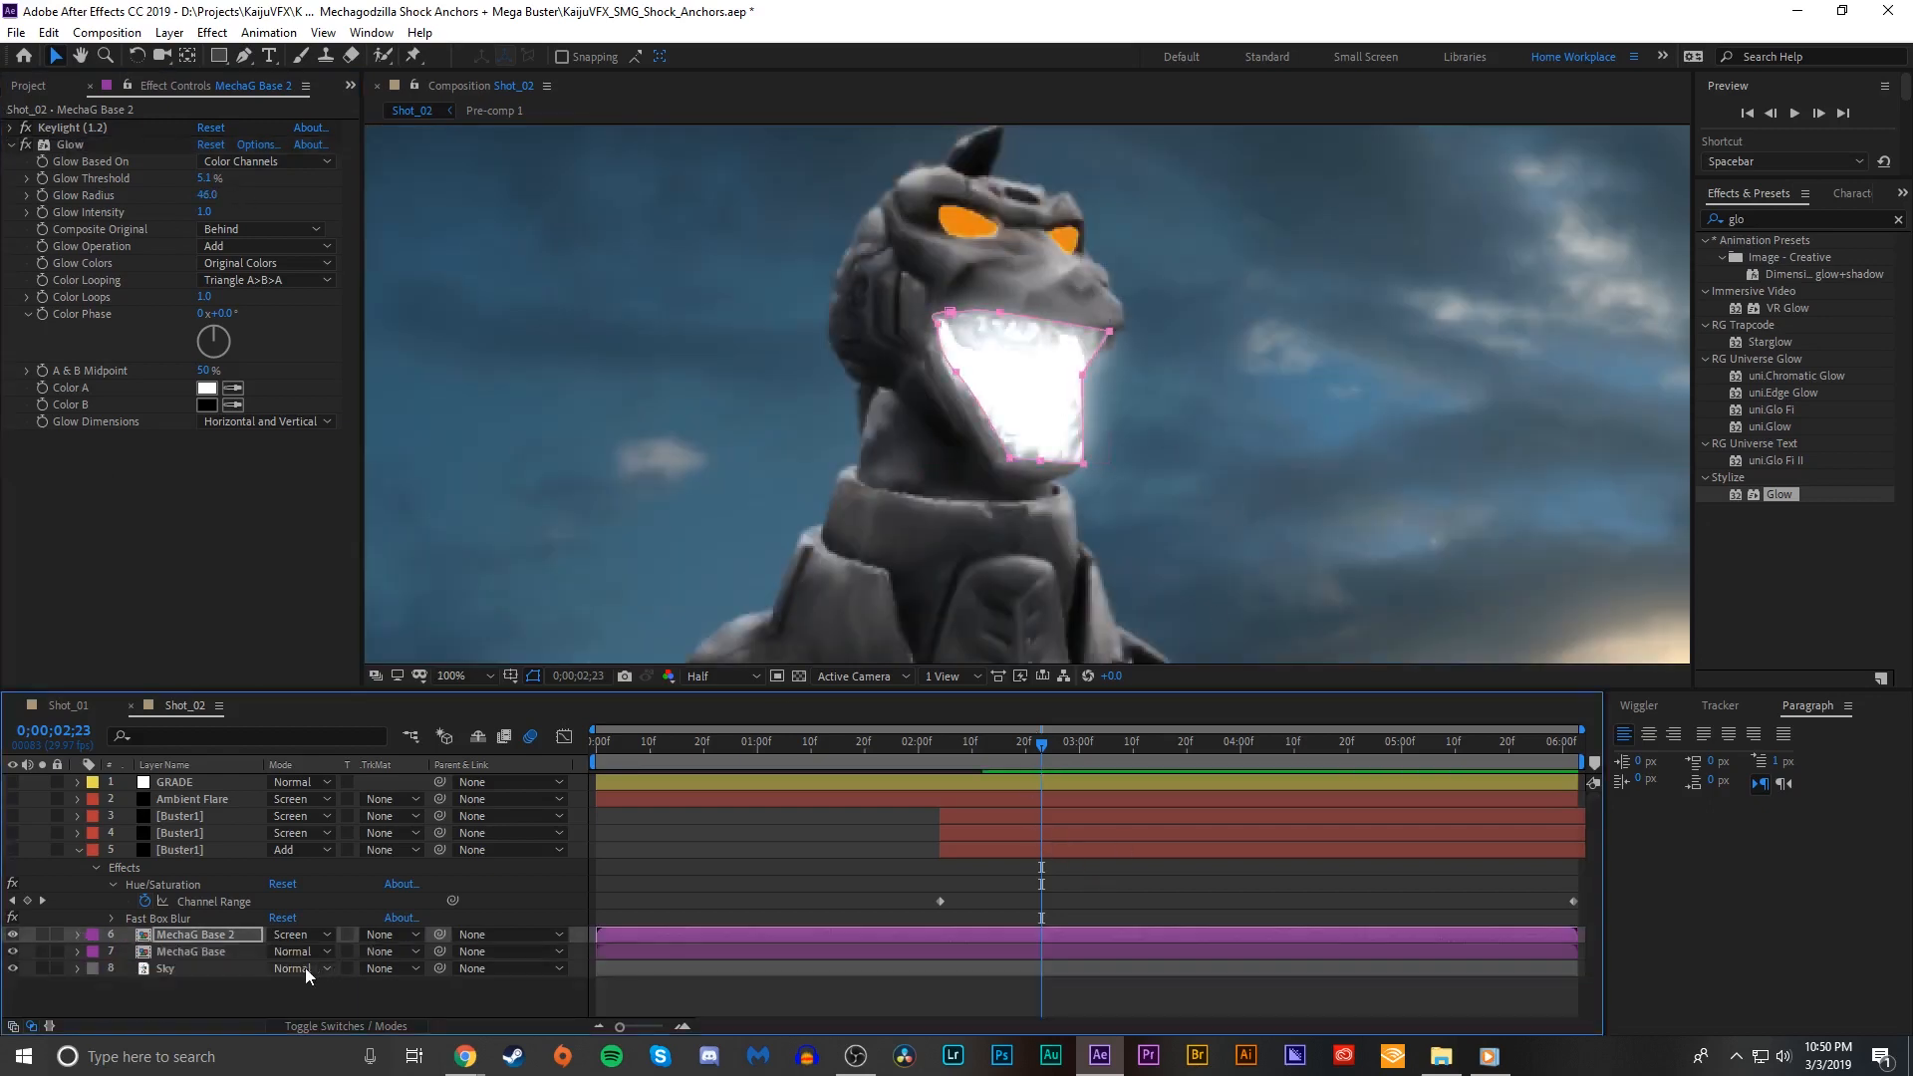
pyautogui.click(216, 935)
pyautogui.press('f')
pyautogui.moveTo(304, 969); pyautogui.dragTo(344, 968)
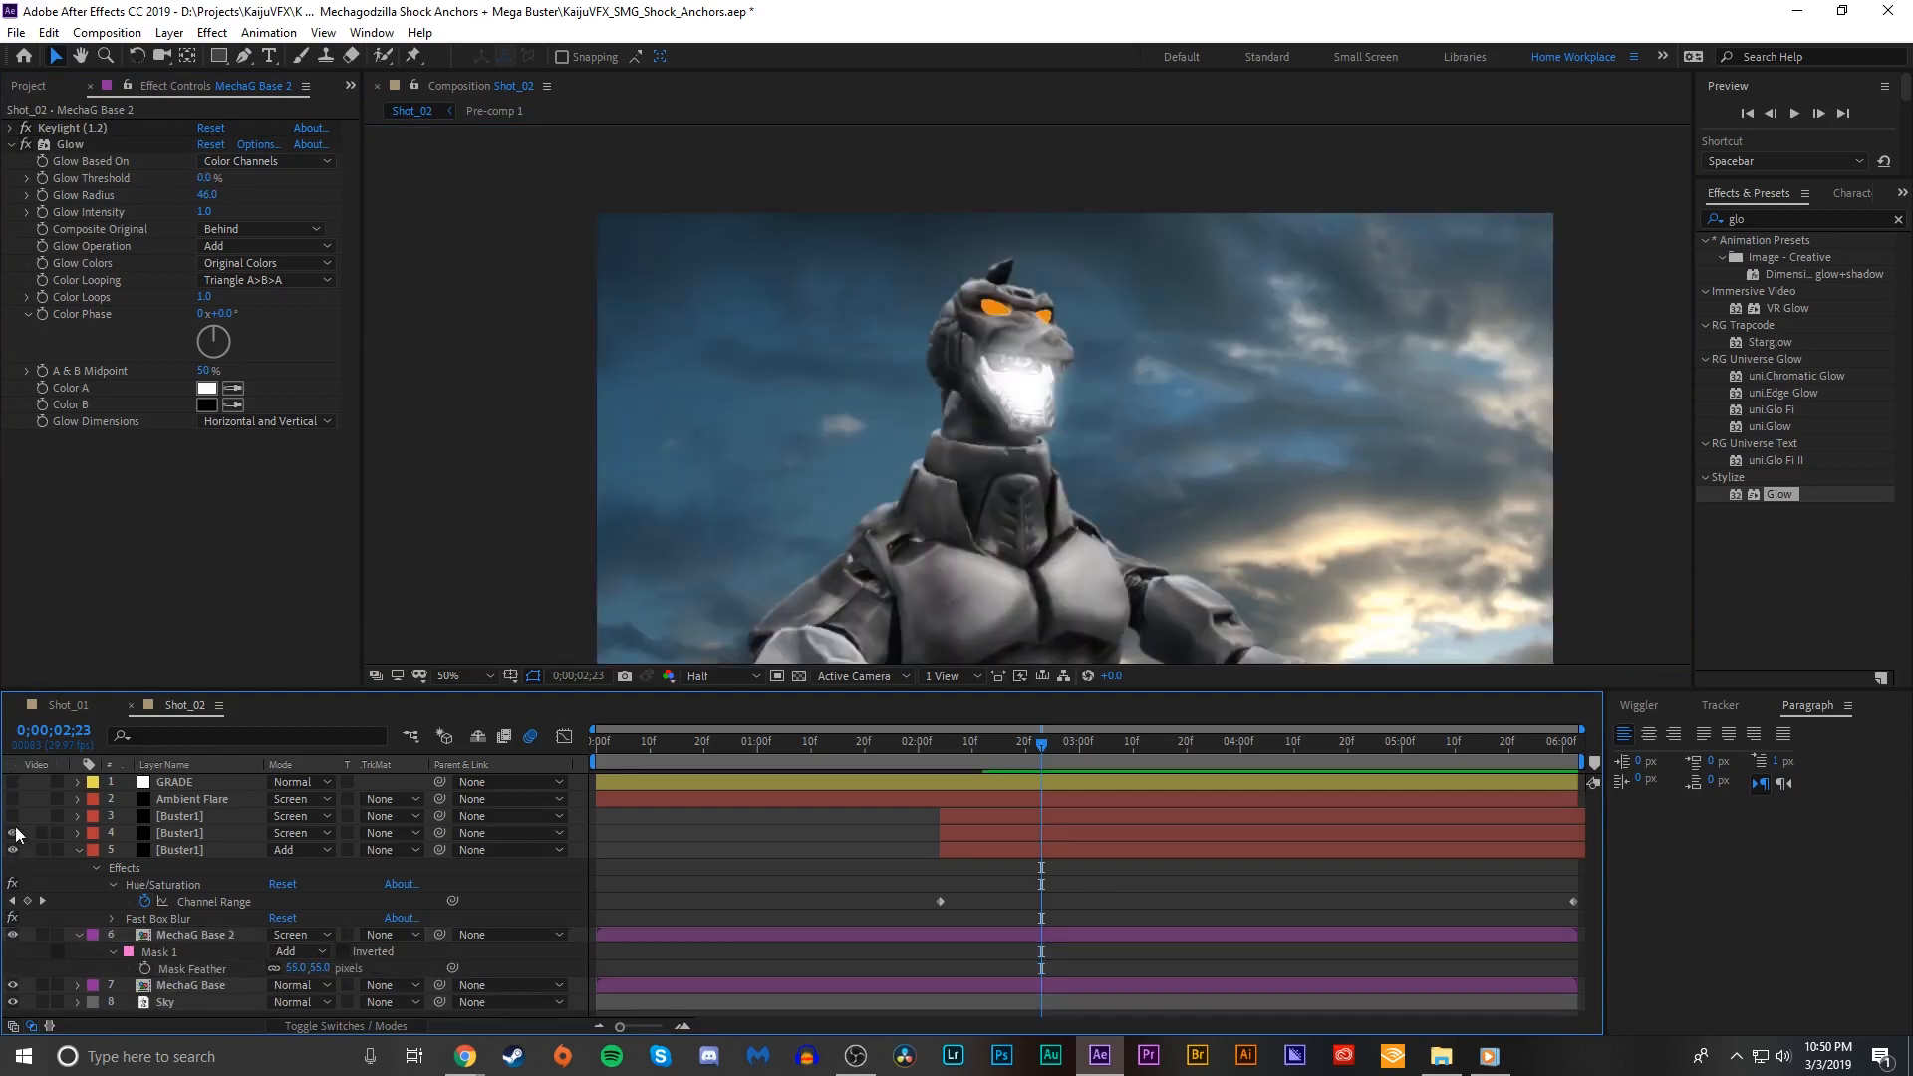
# Step: Turn the three Buster1 layers back on, fit the composition view and play back the shot from 0;00;02;03
pyautogui.moveTo(12, 850); pyautogui.dragTo(12, 816)
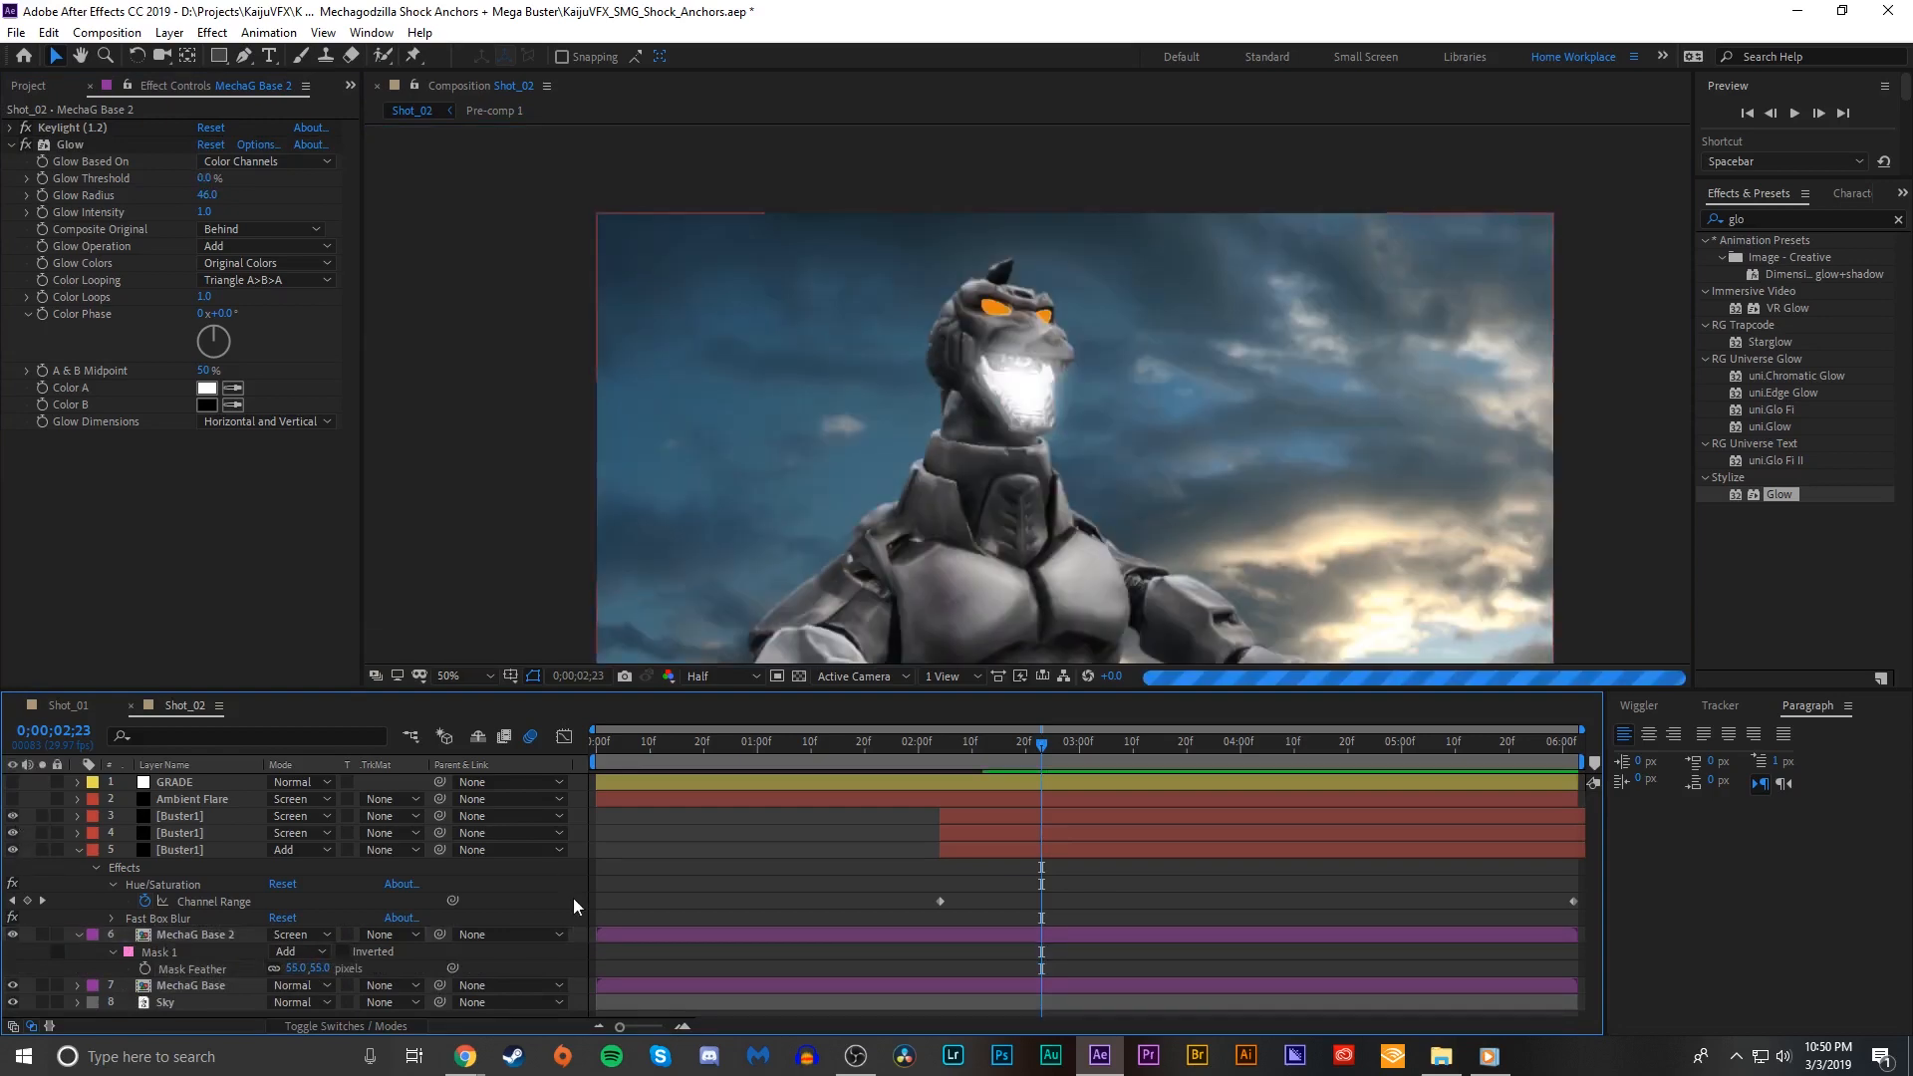
pyautogui.scroll(2, 1158, 609)
pyautogui.click(458, 675)
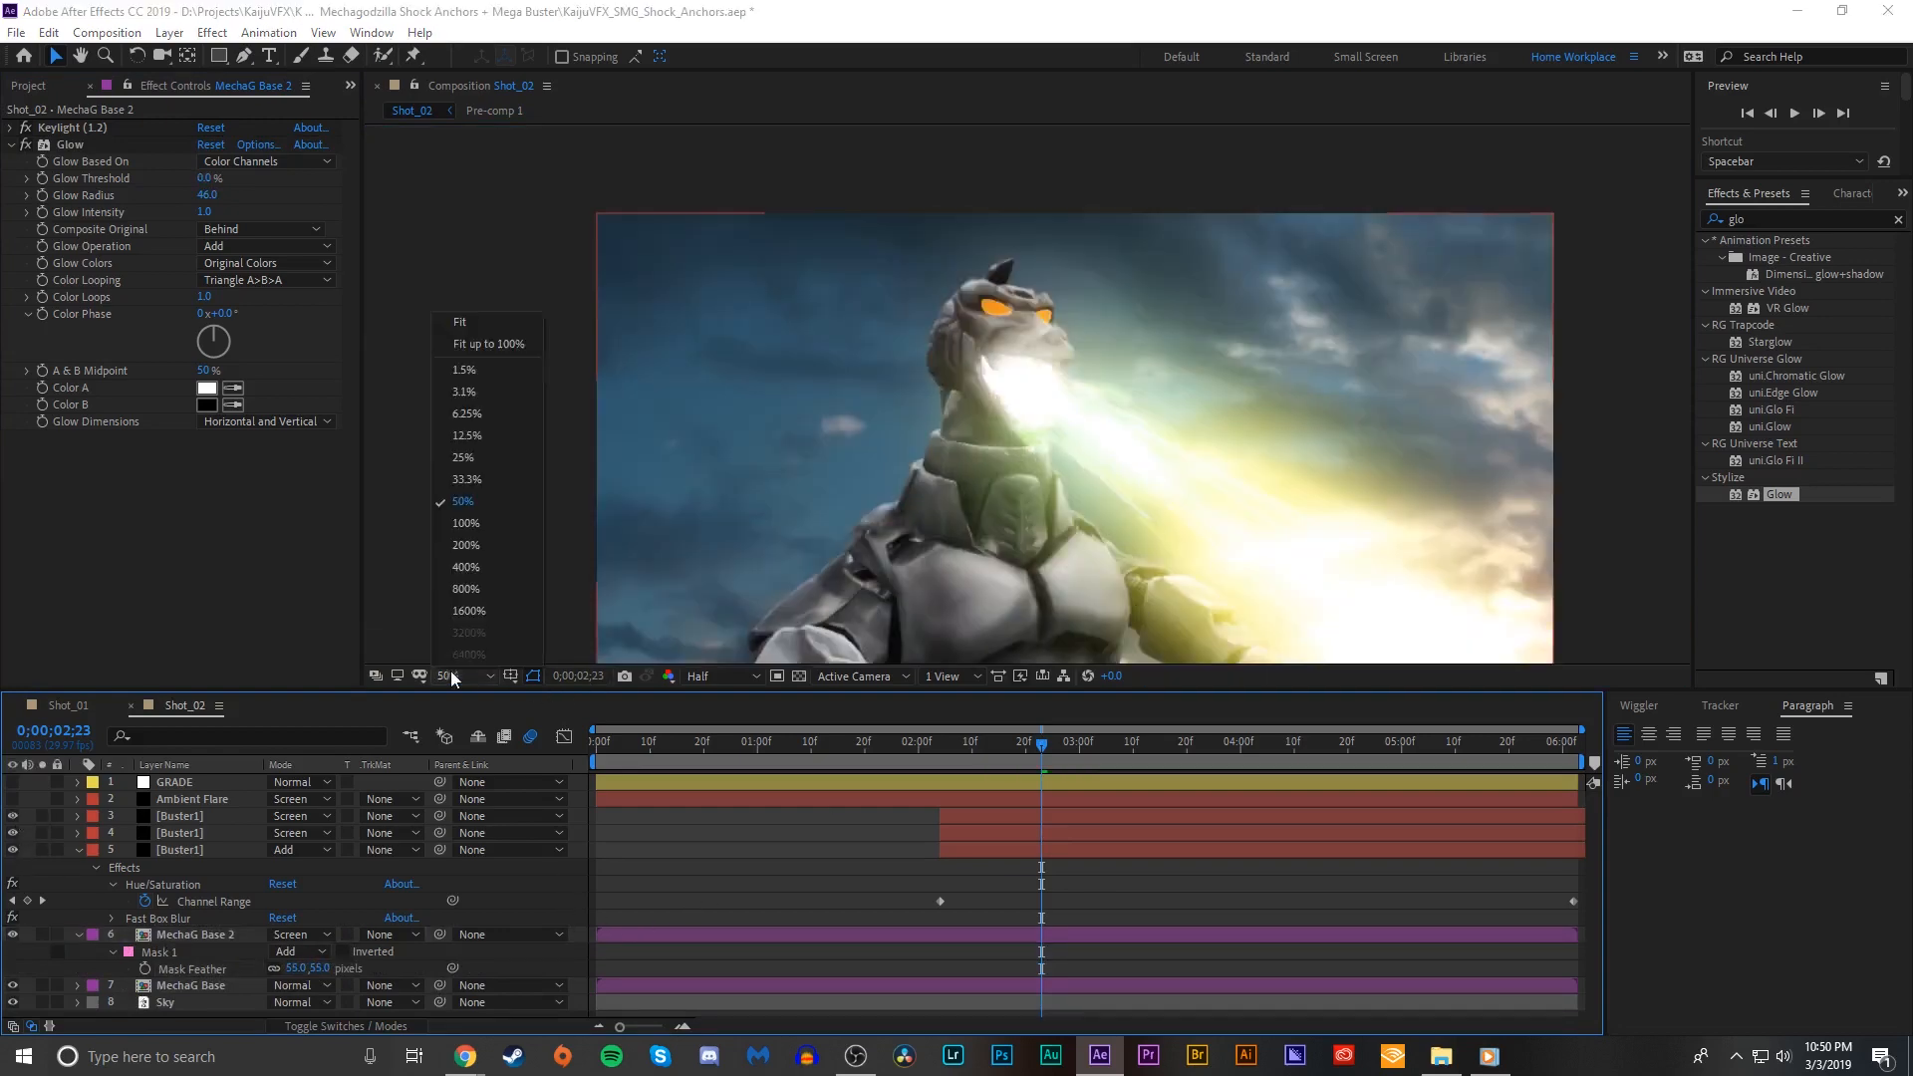
pyautogui.click(486, 344)
pyautogui.click(949, 741)
pyautogui.click(936, 743)
pyautogui.press('space')
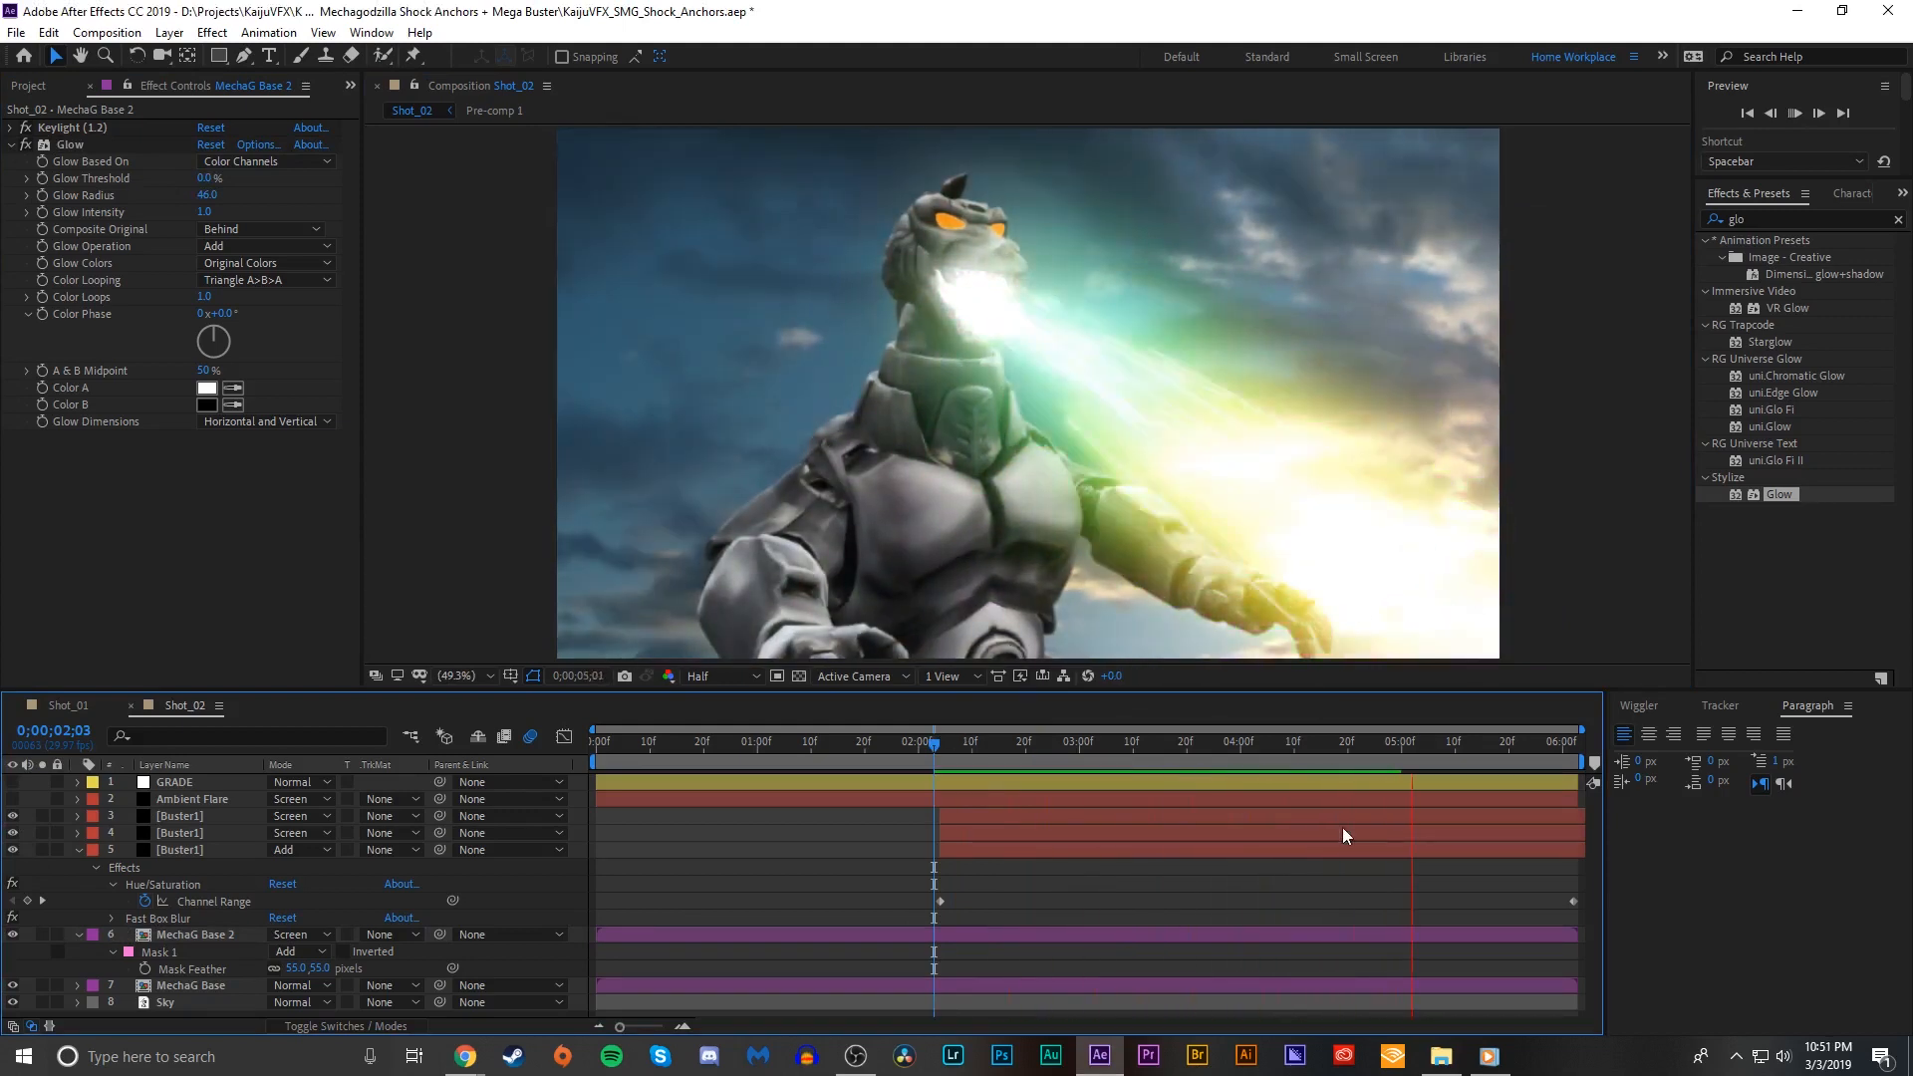
# Step: Solo MechaG Base 2 near the beam's start and enable keyframing for its Glow Radius
pyautogui.moveTo(1040, 763); pyautogui.dragTo(953, 758)
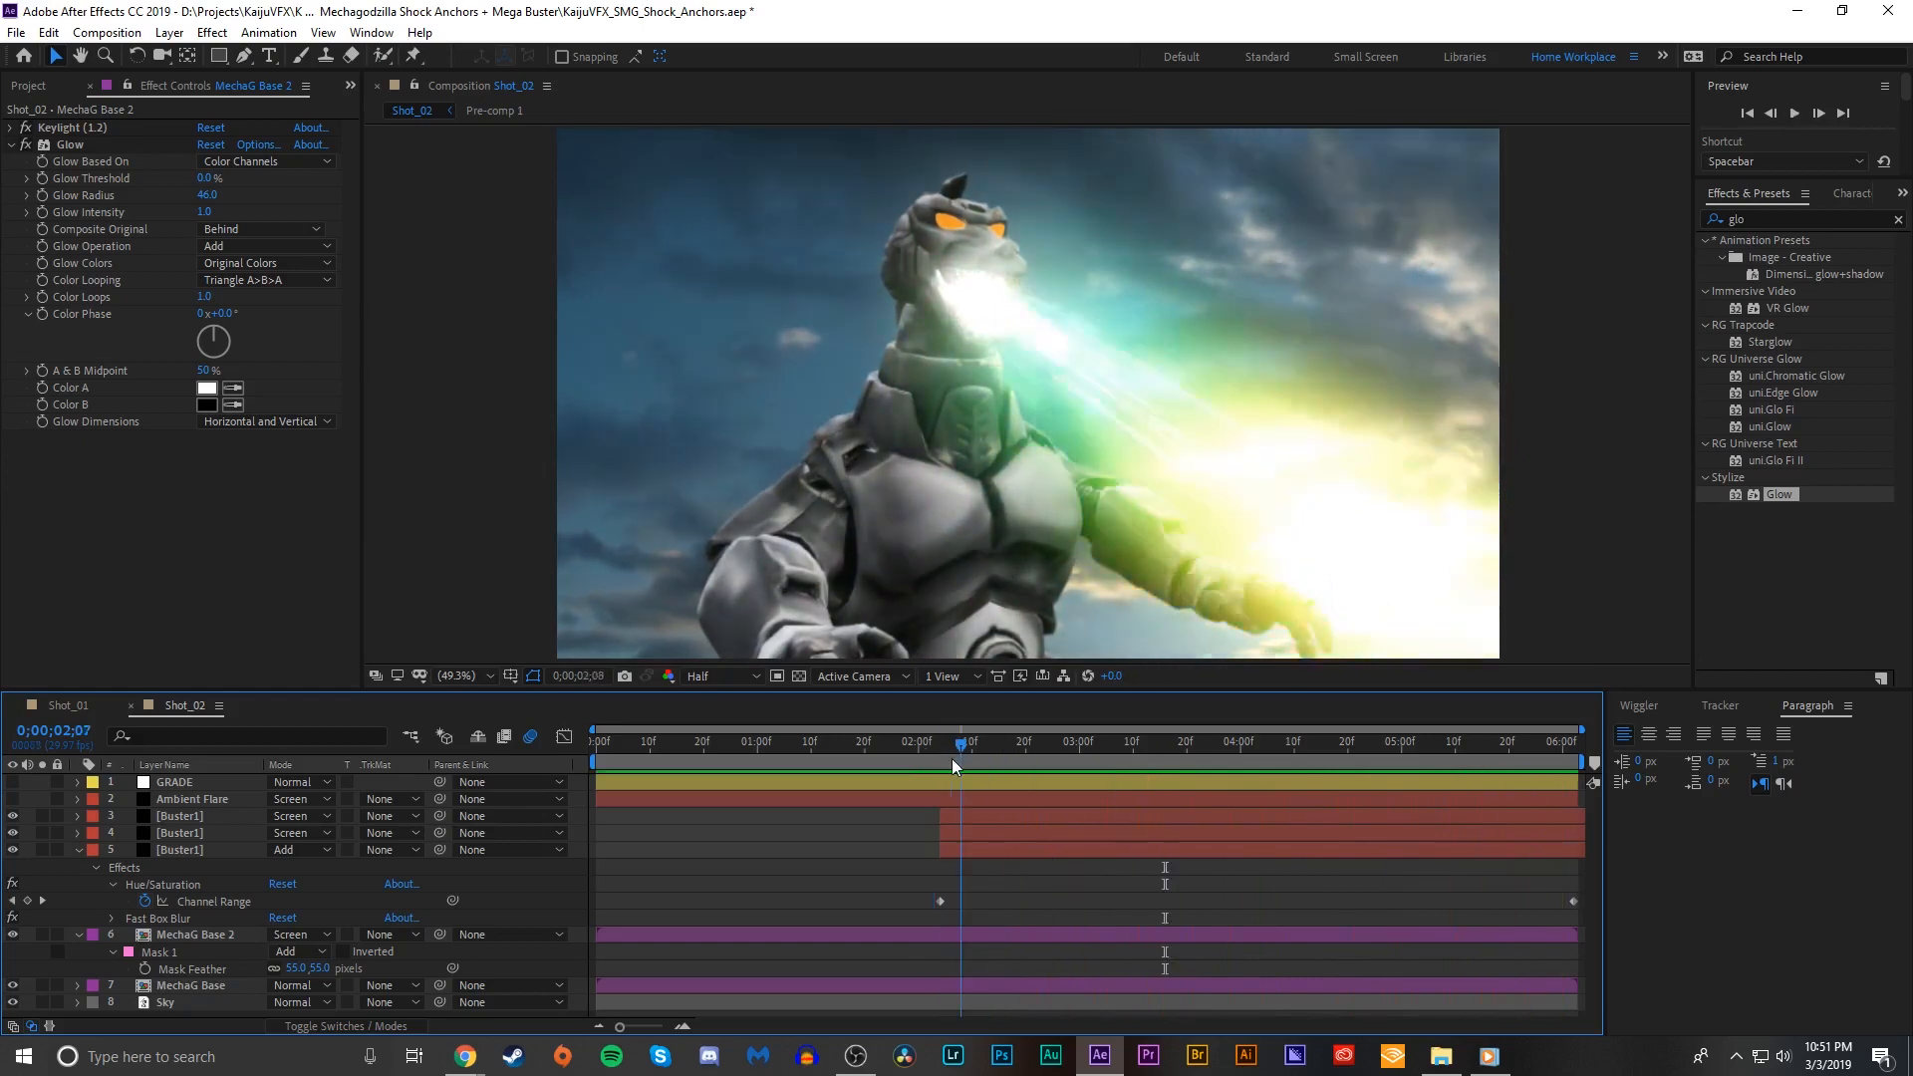
pyautogui.click(120, 935)
pyautogui.click(41, 935)
pyautogui.scroll(1, 1064, 337)
pyautogui.click(206, 196)
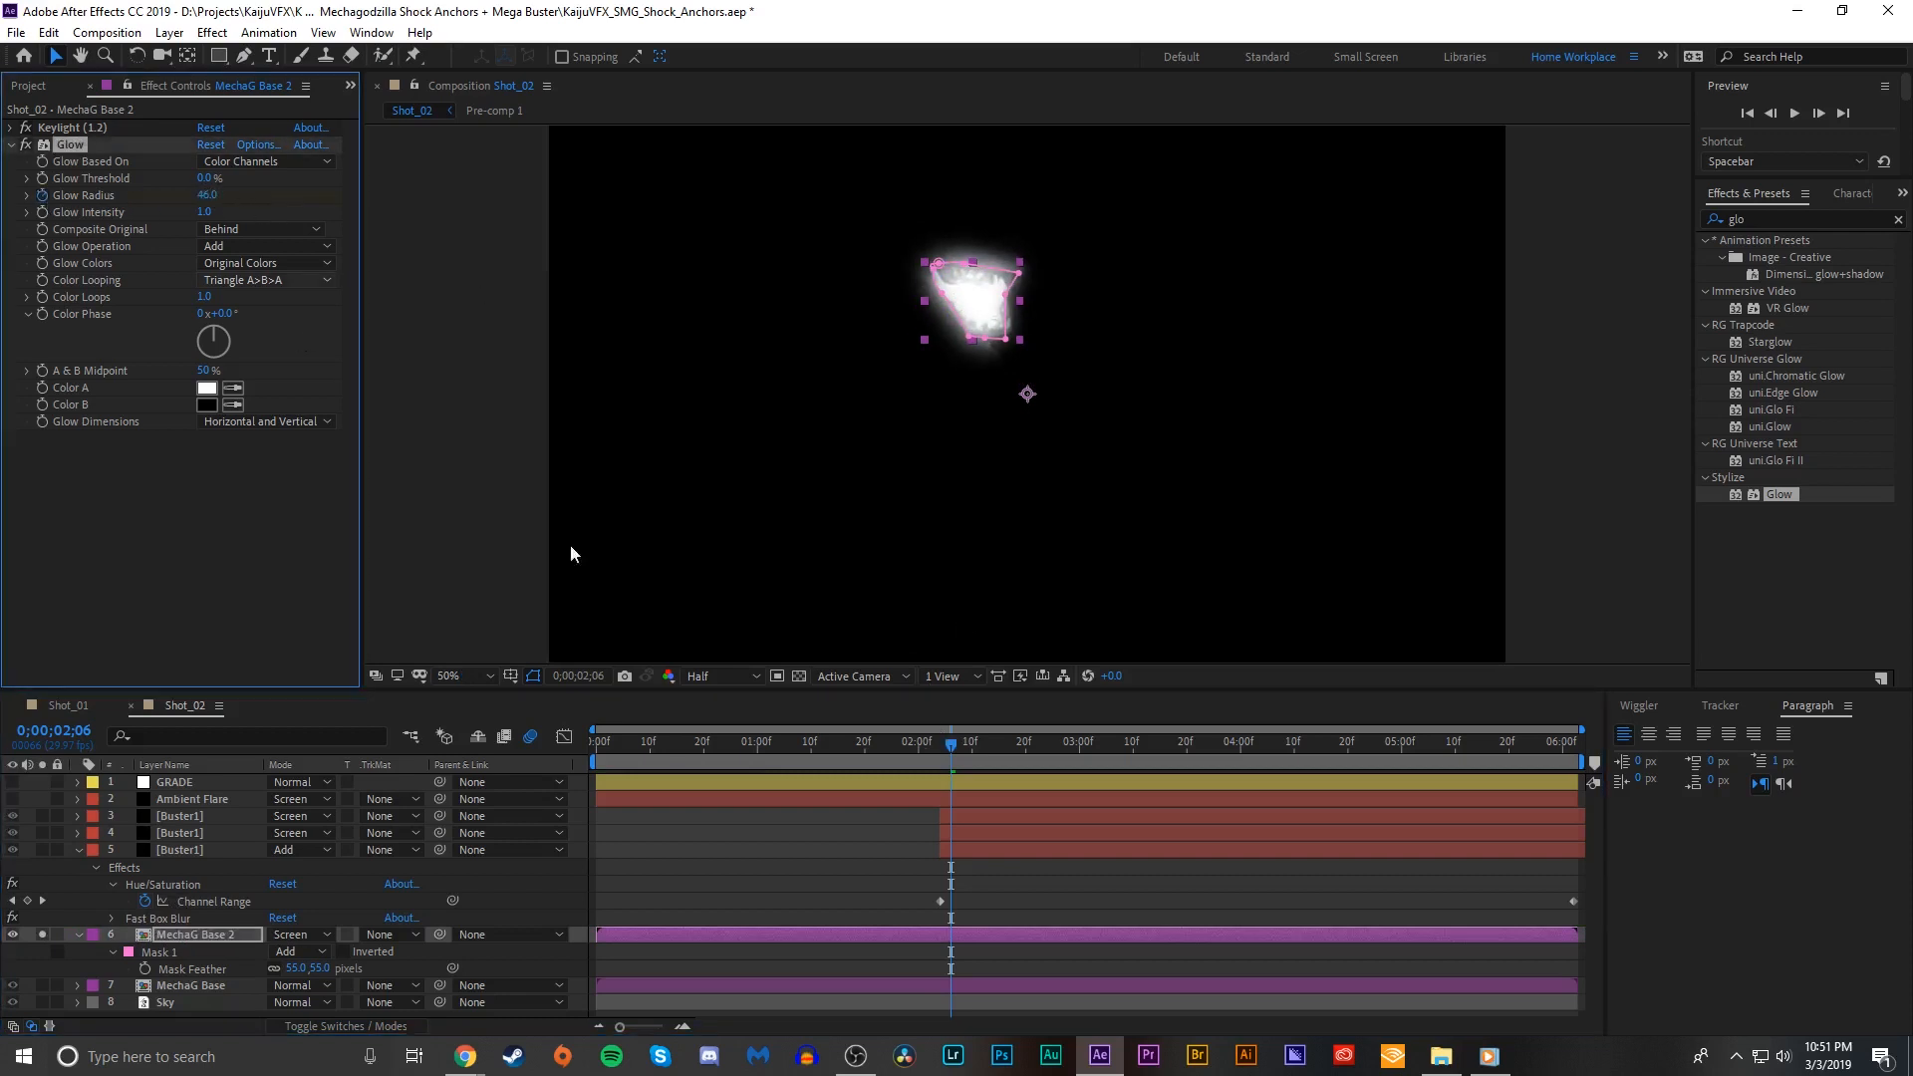
# Step: Place Glow Radius keyframes of 46 at the beam's start and at 0;00;06;02, and select both
pyautogui.press('u')
pyautogui.moveTo(934, 742); pyautogui.dragTo(941, 745)
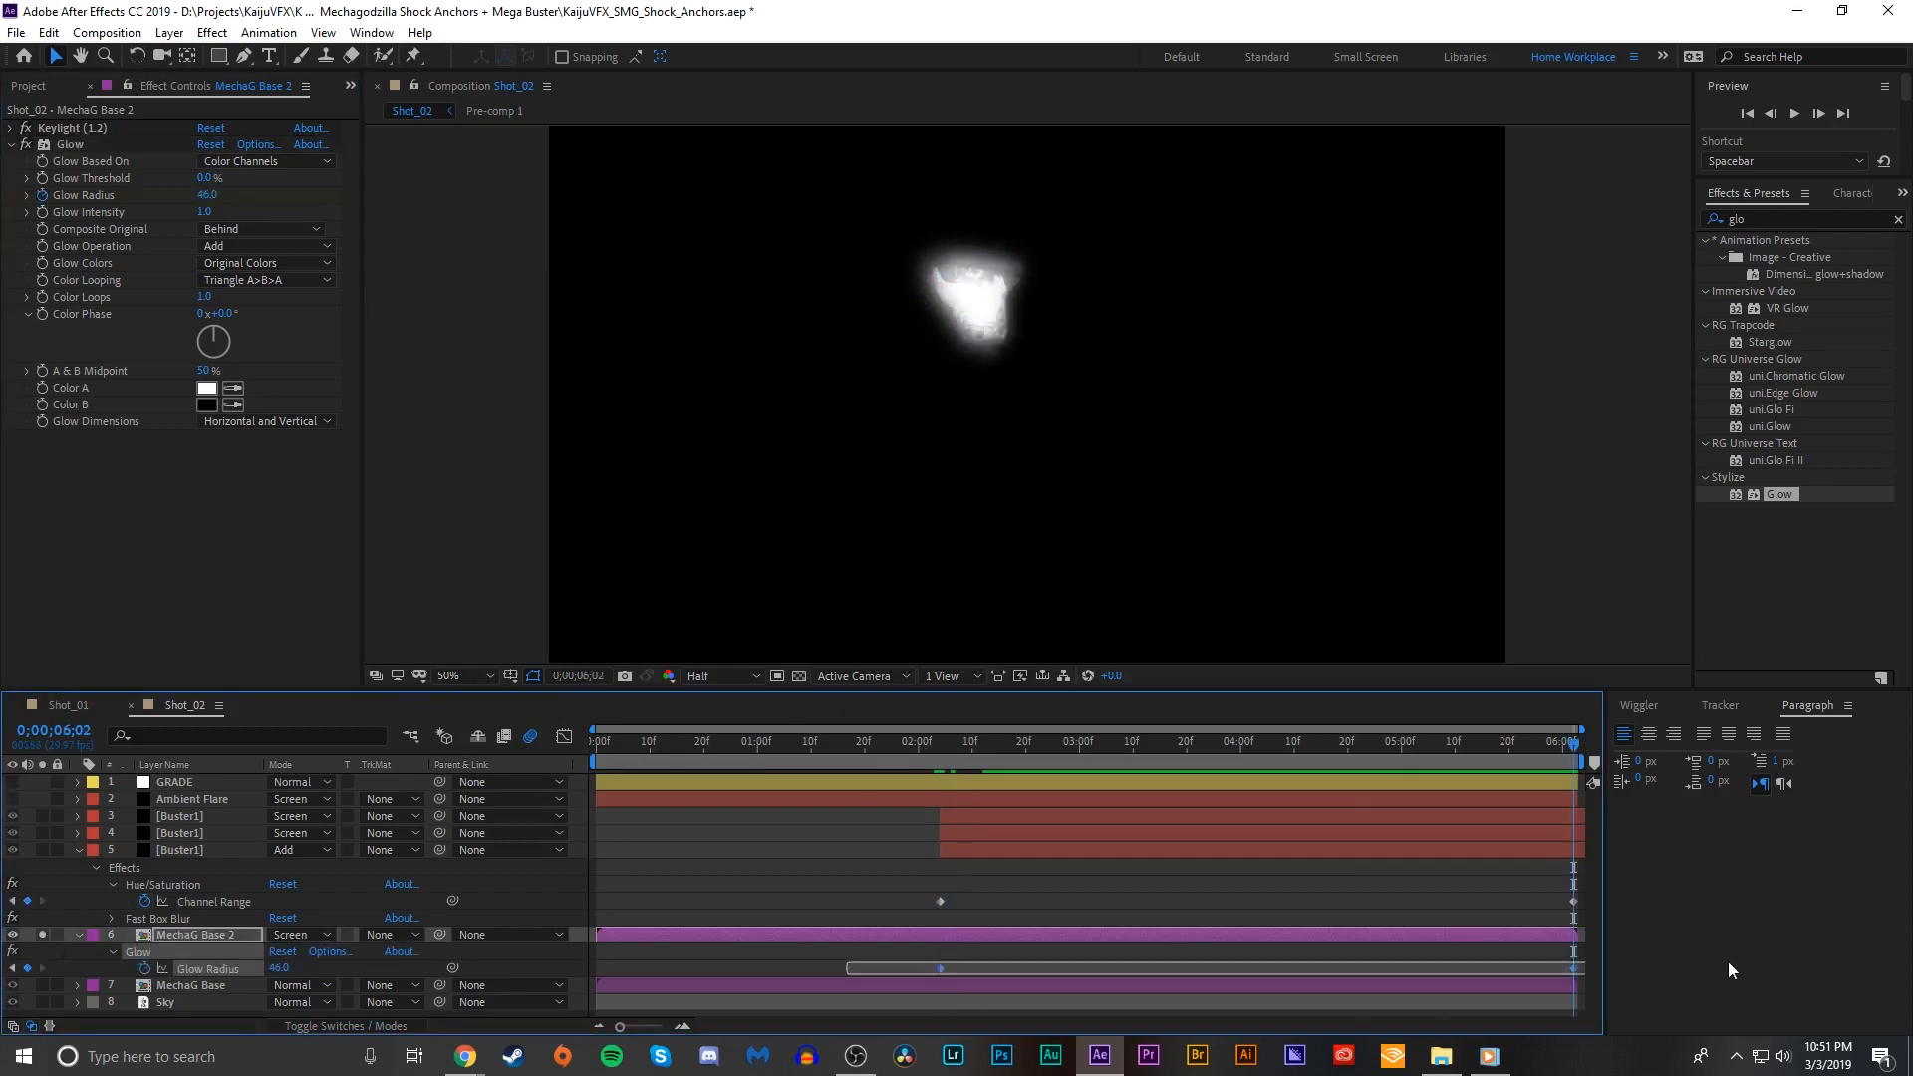
pyautogui.moveTo(1732, 970); pyautogui.dragTo(1731, 956)
# Step: Apply the Wiggler to the selected Glow Radius keyframes with a frequency of 23 per second and a magnitude of 50
pyautogui.moveTo(1606, 760); pyautogui.dragTo(1686, 760)
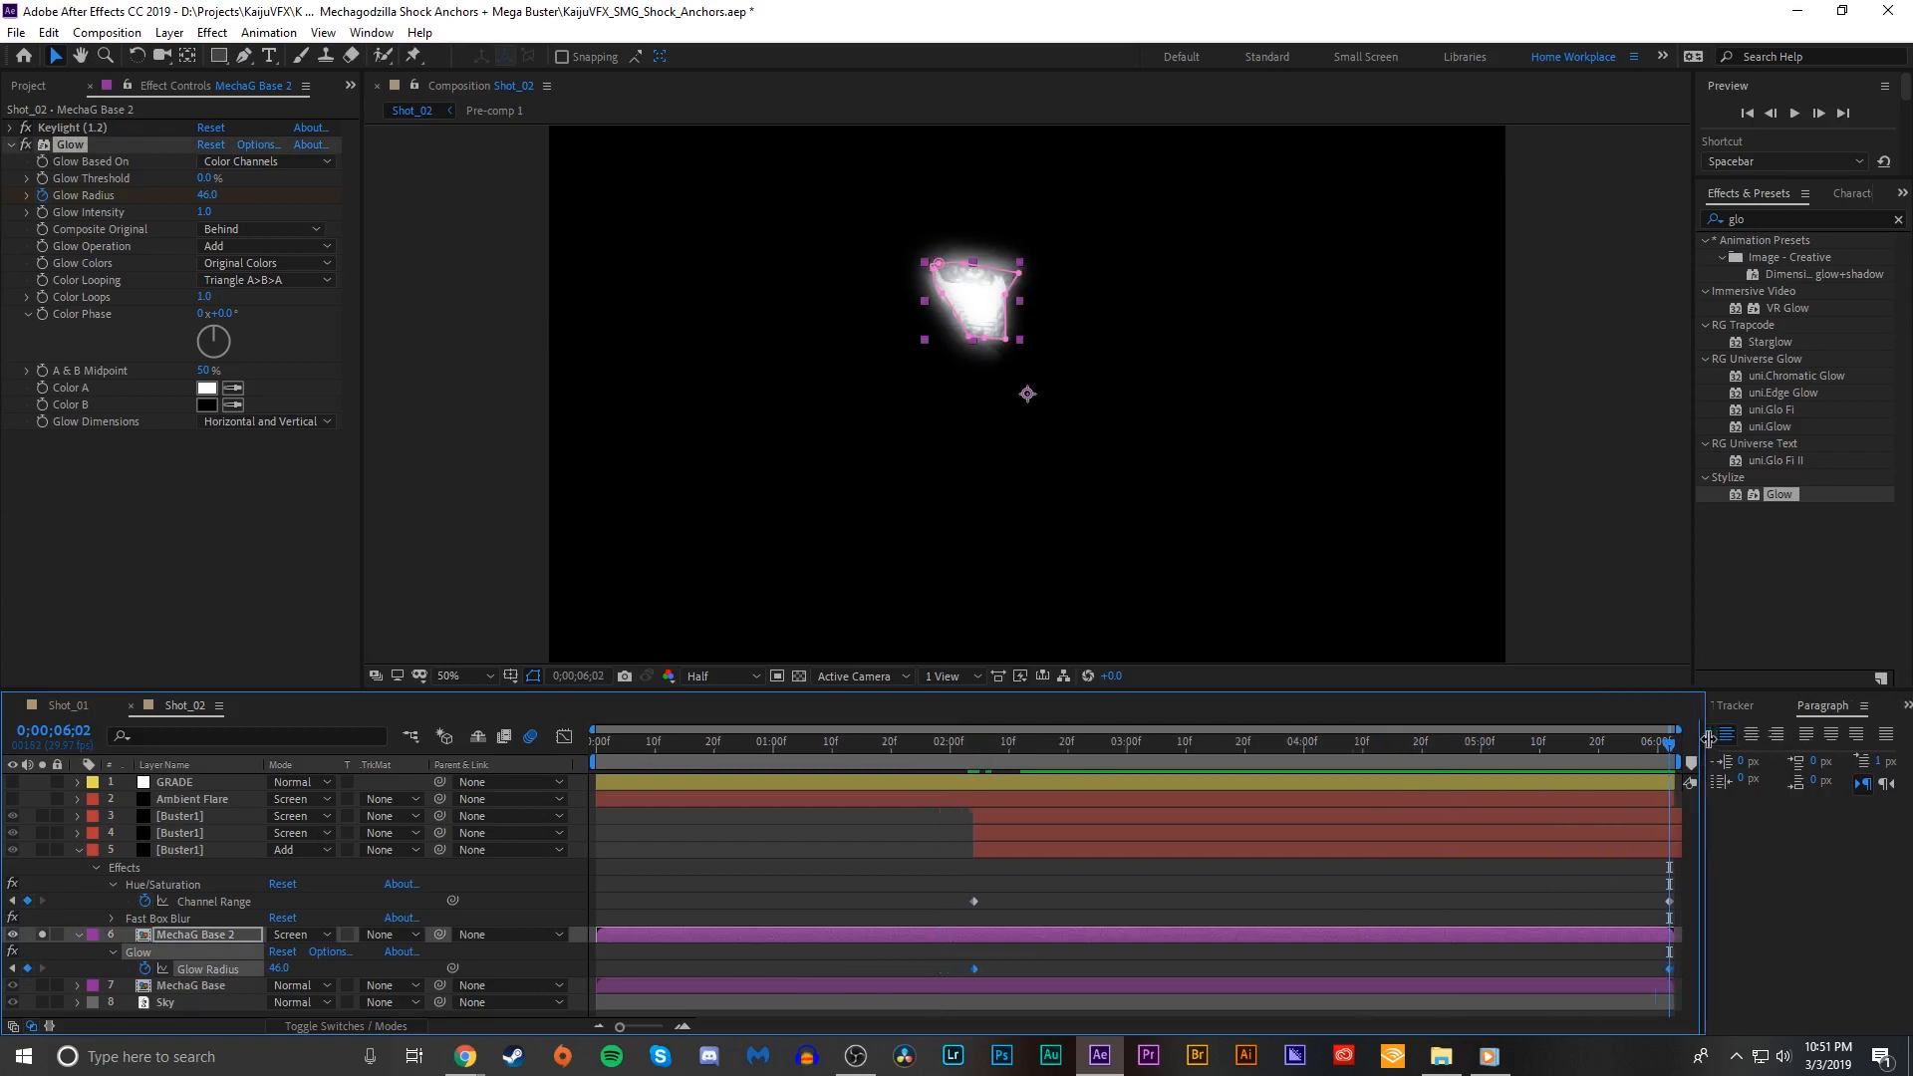
pyautogui.click(1706, 704)
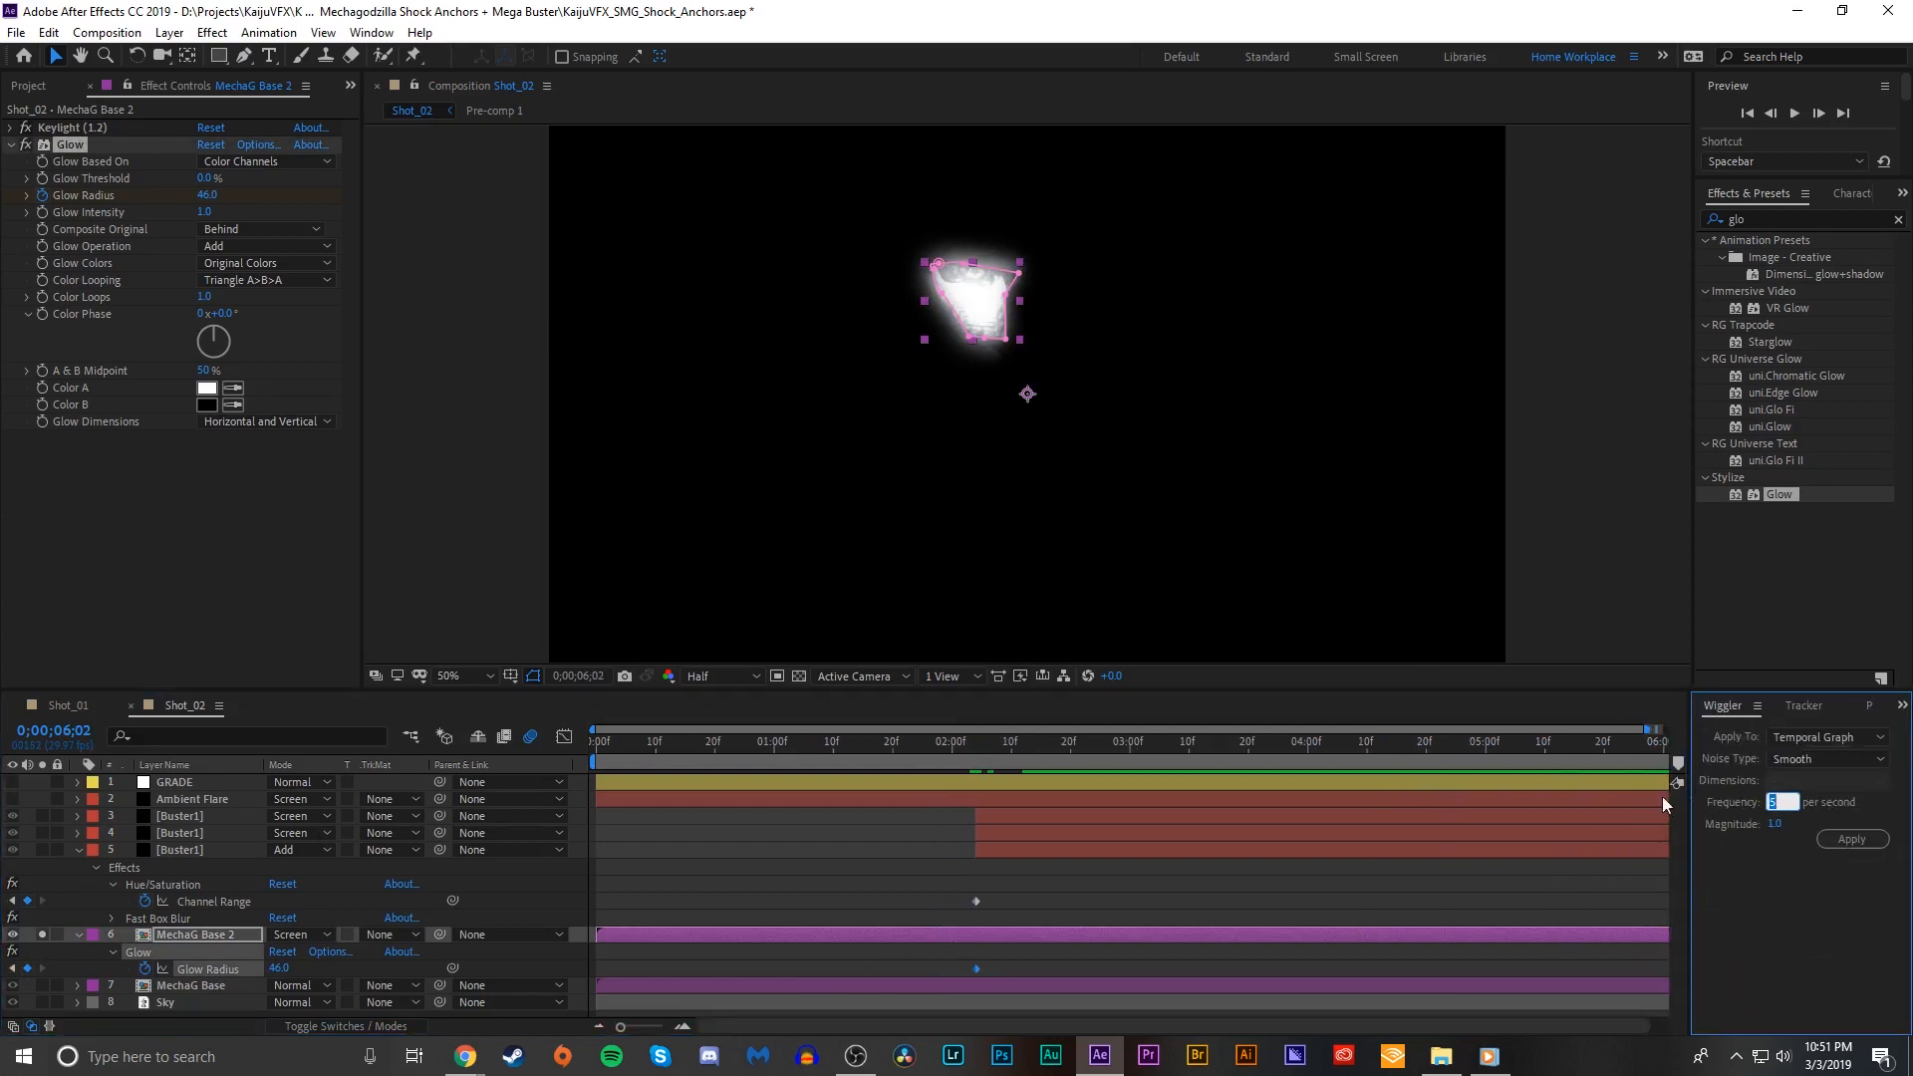
pyautogui.write('23')
pyautogui.press('Tab')
pyautogui.click(1872, 837)
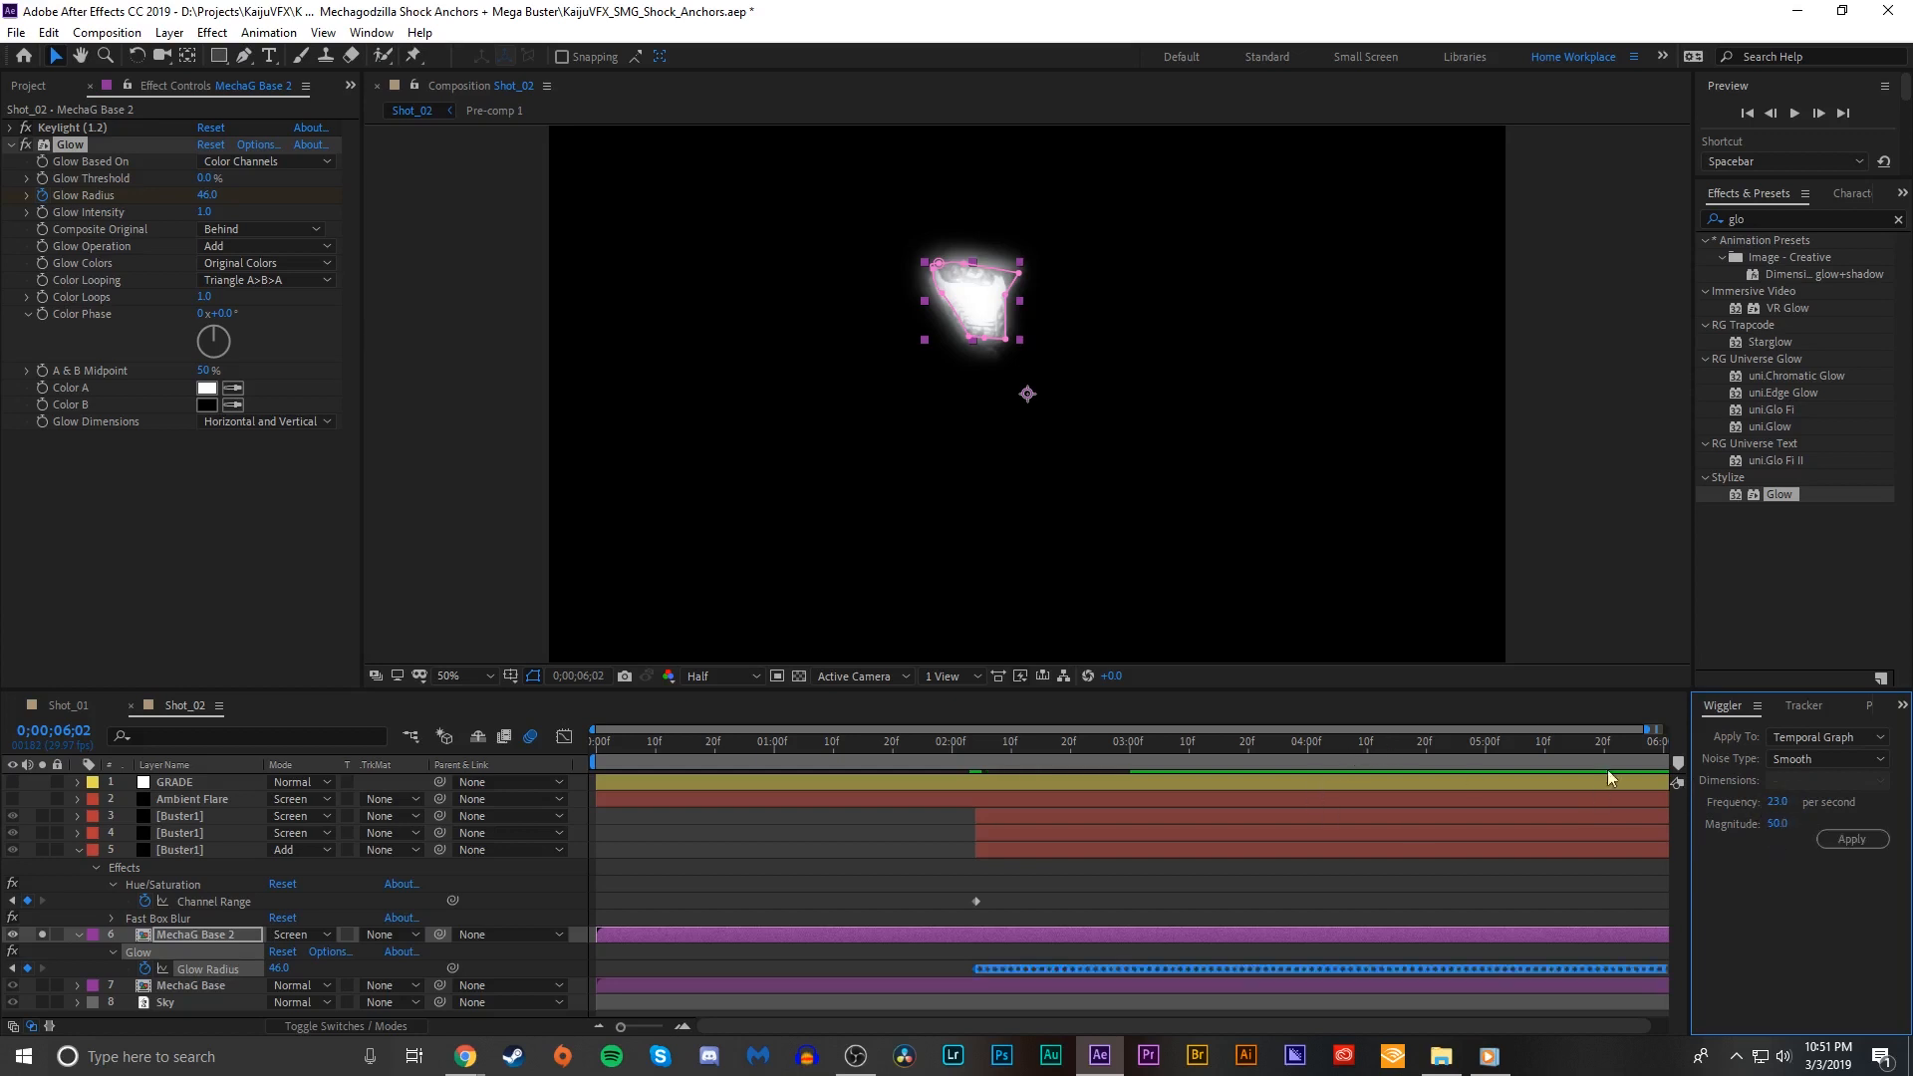
# Step: Play back the soloed mouth glow's flicker from 0;00;02;21 and review it together with the beam in the full shot
pyautogui.moveTo(1390, 762); pyautogui.dragTo(1076, 763)
pyautogui.press('space')
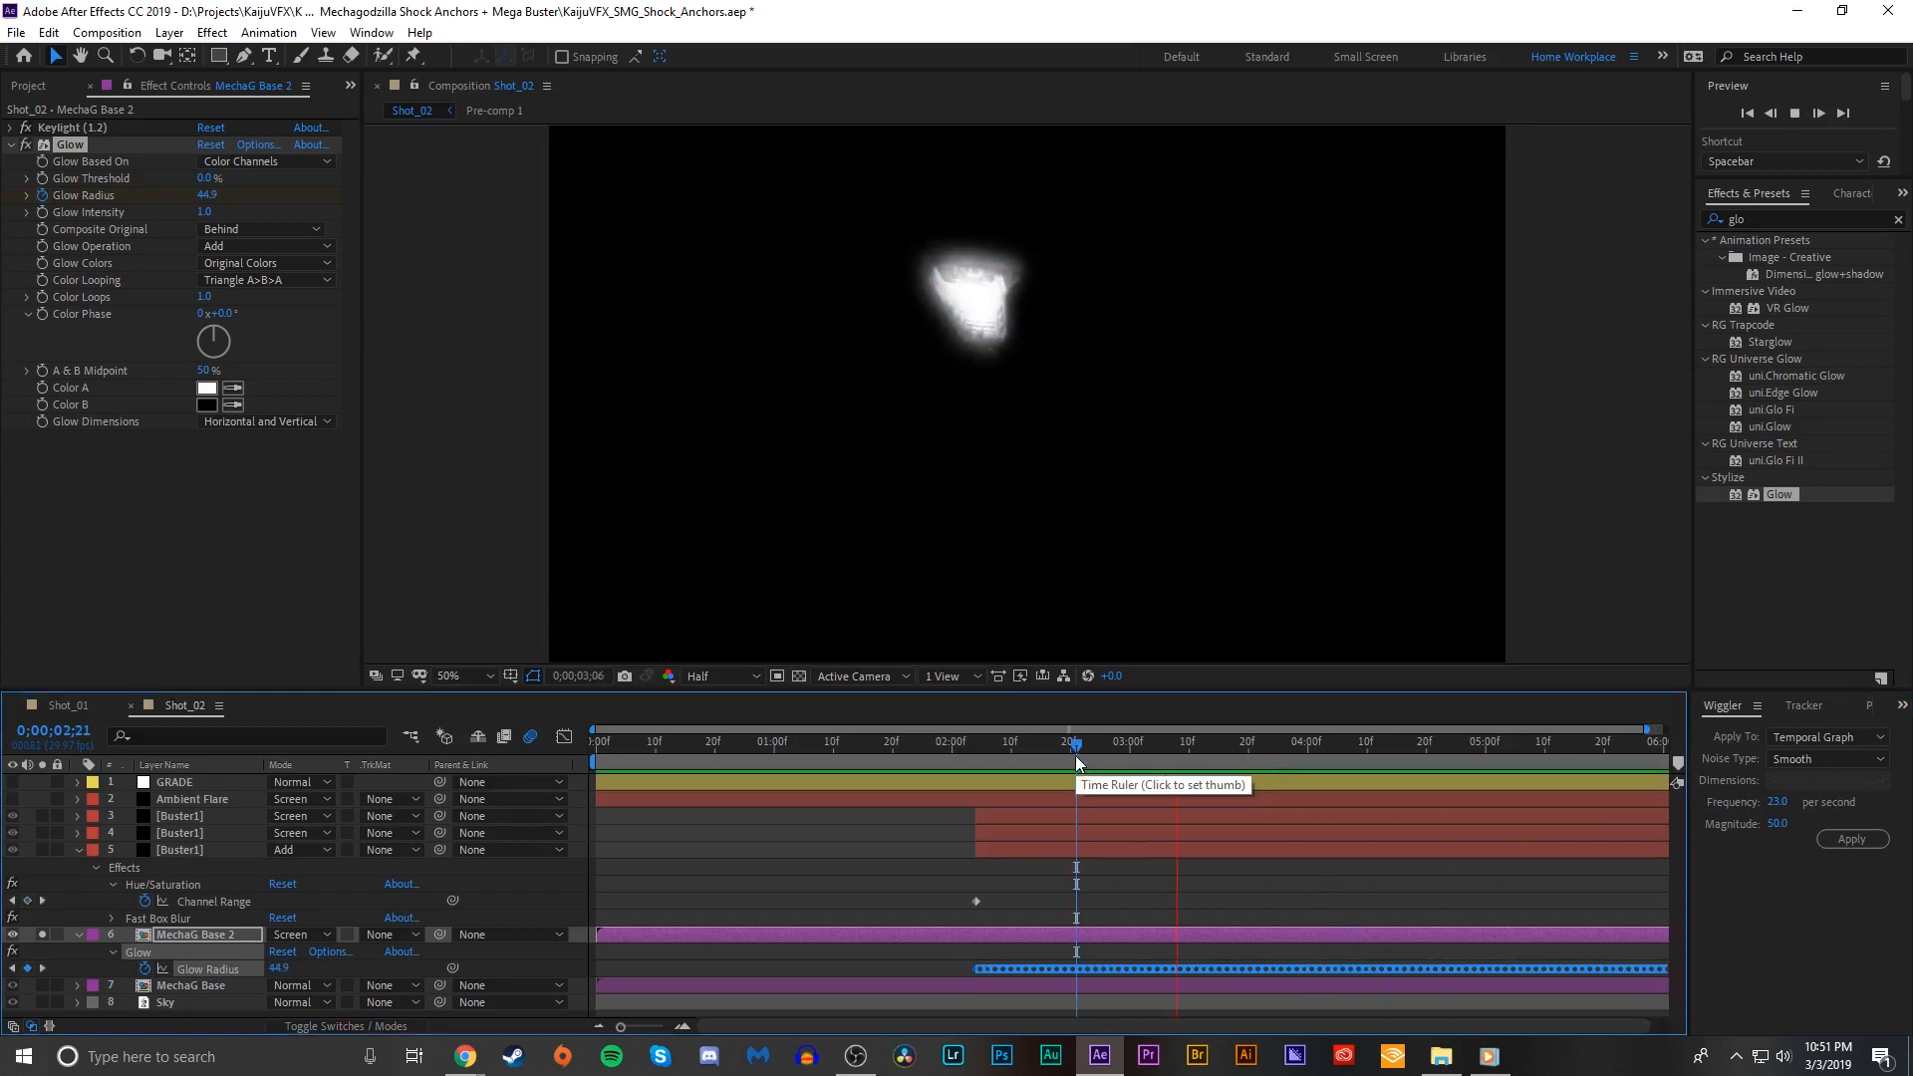
pyautogui.moveTo(1100, 764); pyautogui.dragTo(1059, 764)
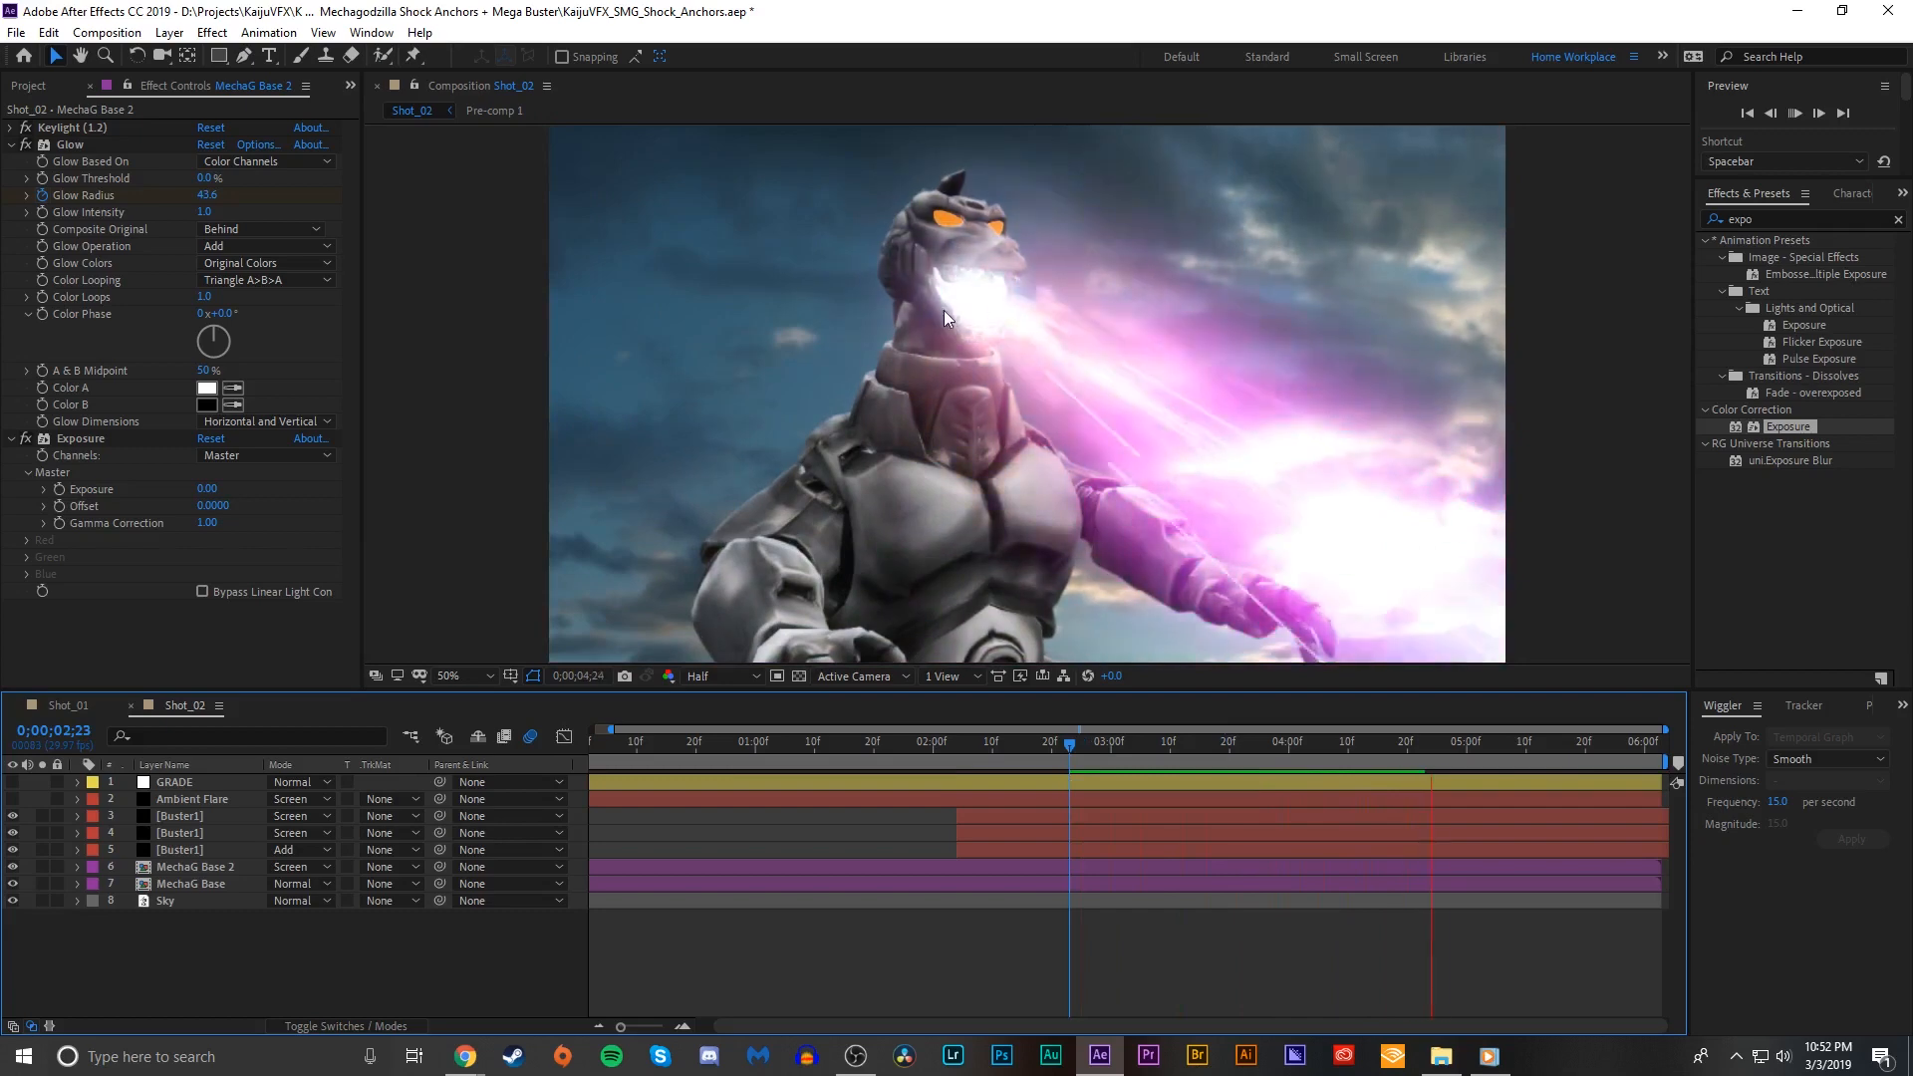
pyautogui.click(1089, 752)
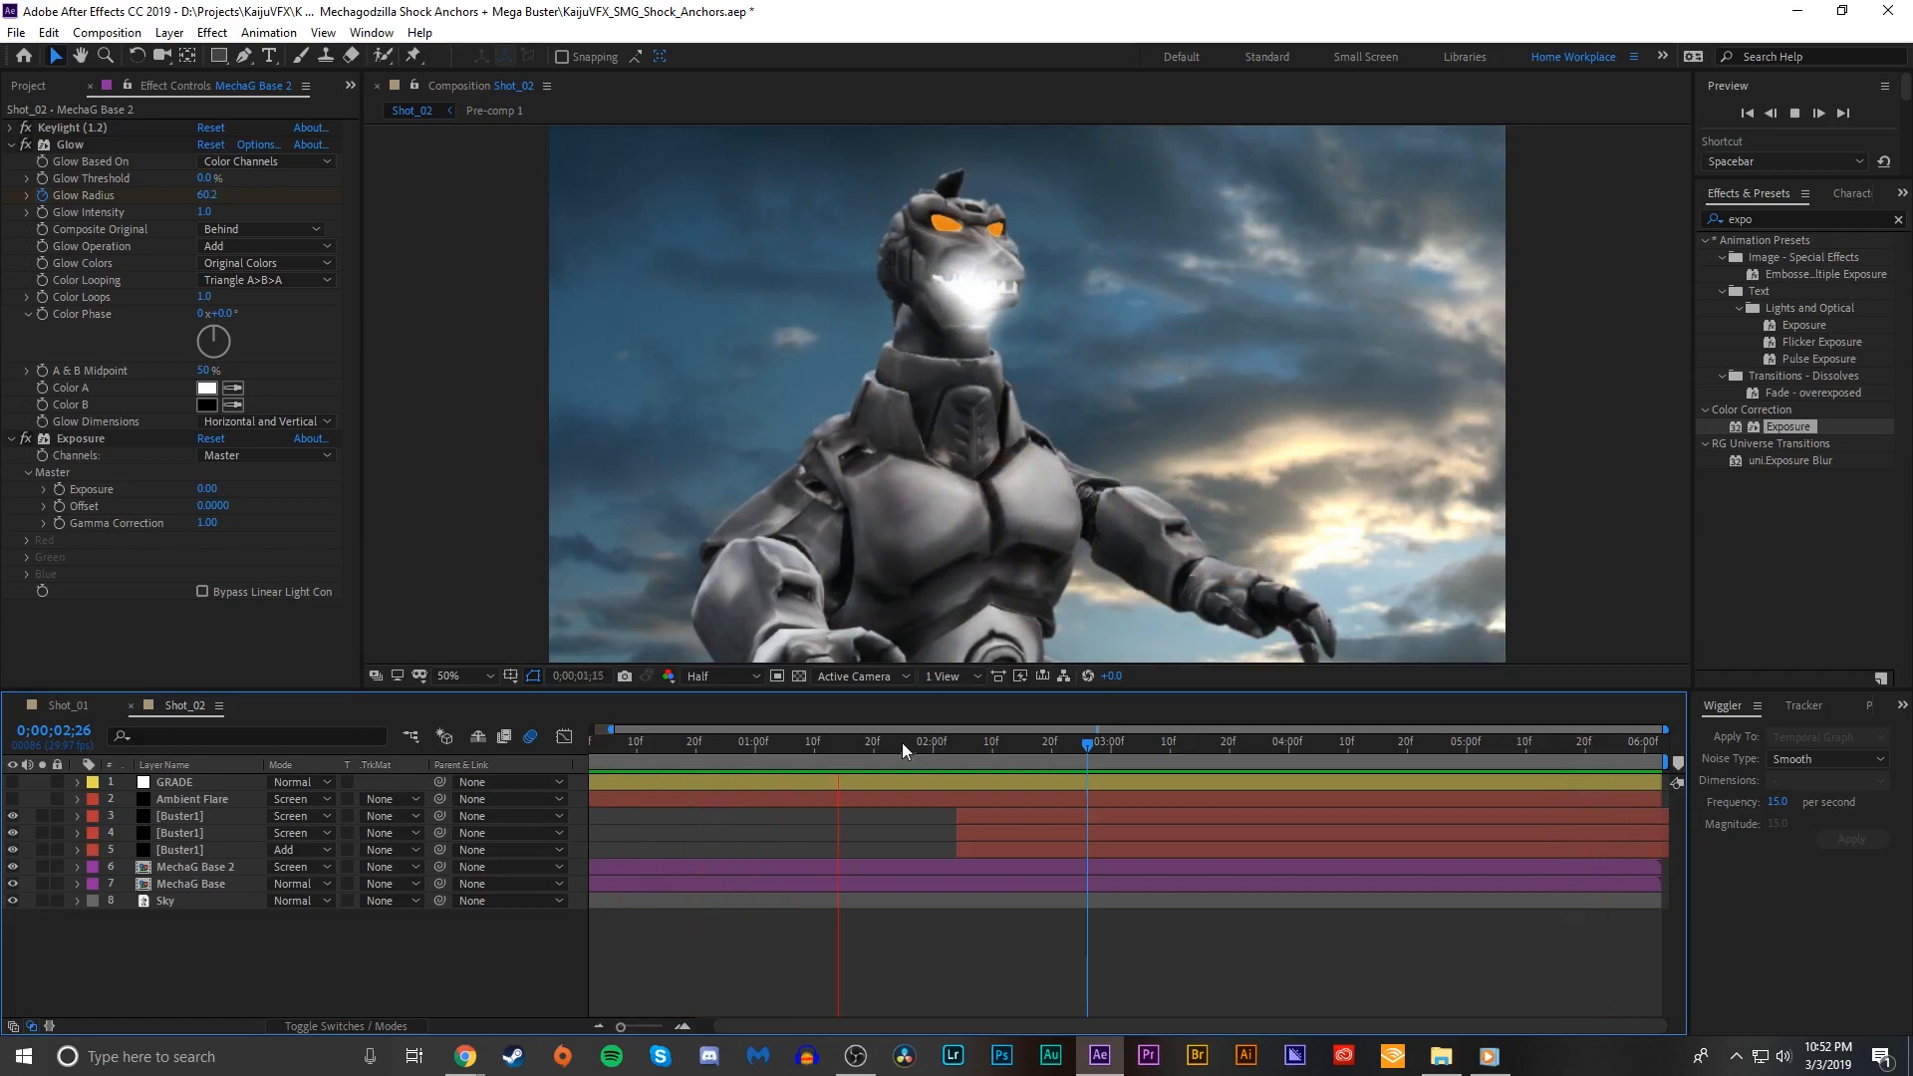
# Step: Set a Mask Path keyframe for Mask 1 on MechaG Base 2 at 0;00;02;08
pyautogui.moveTo(933, 751); pyautogui.dragTo(980, 748)
pyautogui.click(941, 883)
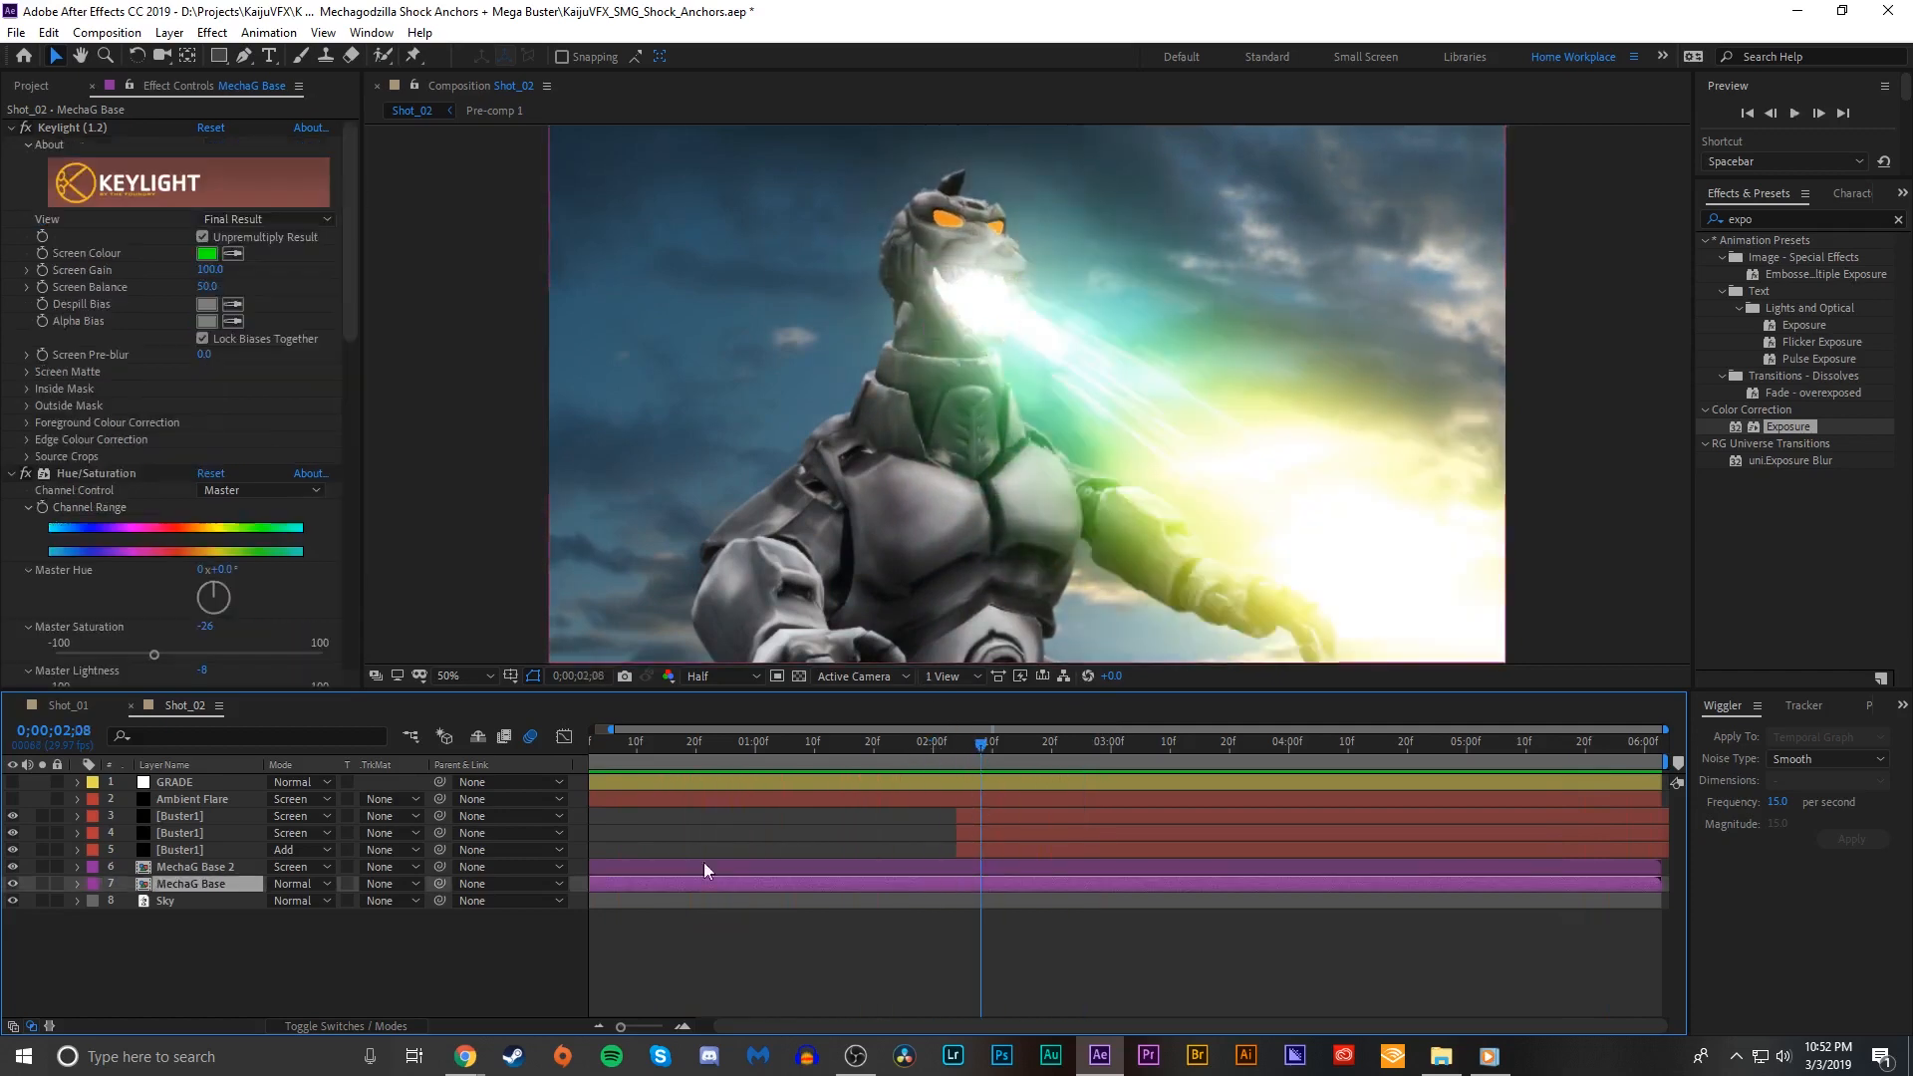
pyautogui.click(236, 866)
pyautogui.press('m')
pyautogui.click(146, 901)
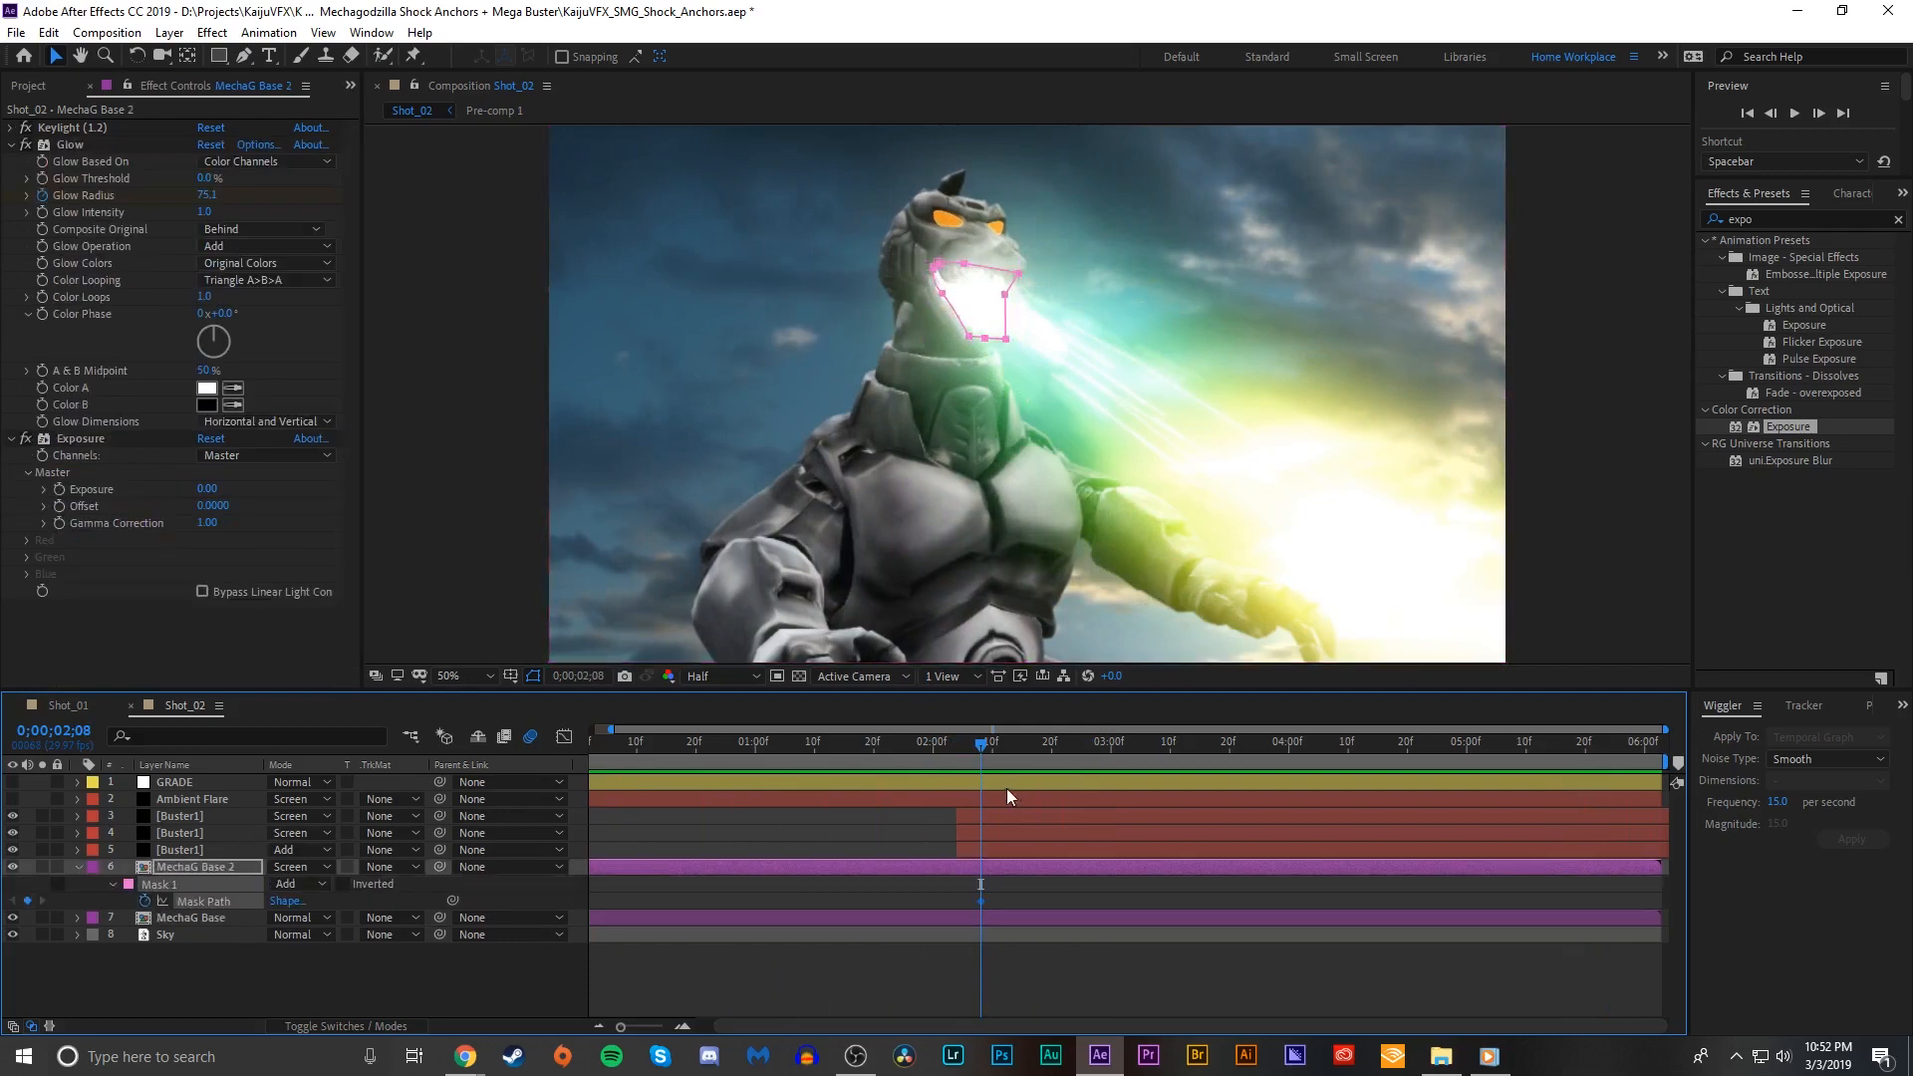
# Step: Trim the start of the MechaG Base 2 layer to 0;00;02;04, where the beam begins
pyautogui.click(954, 751)
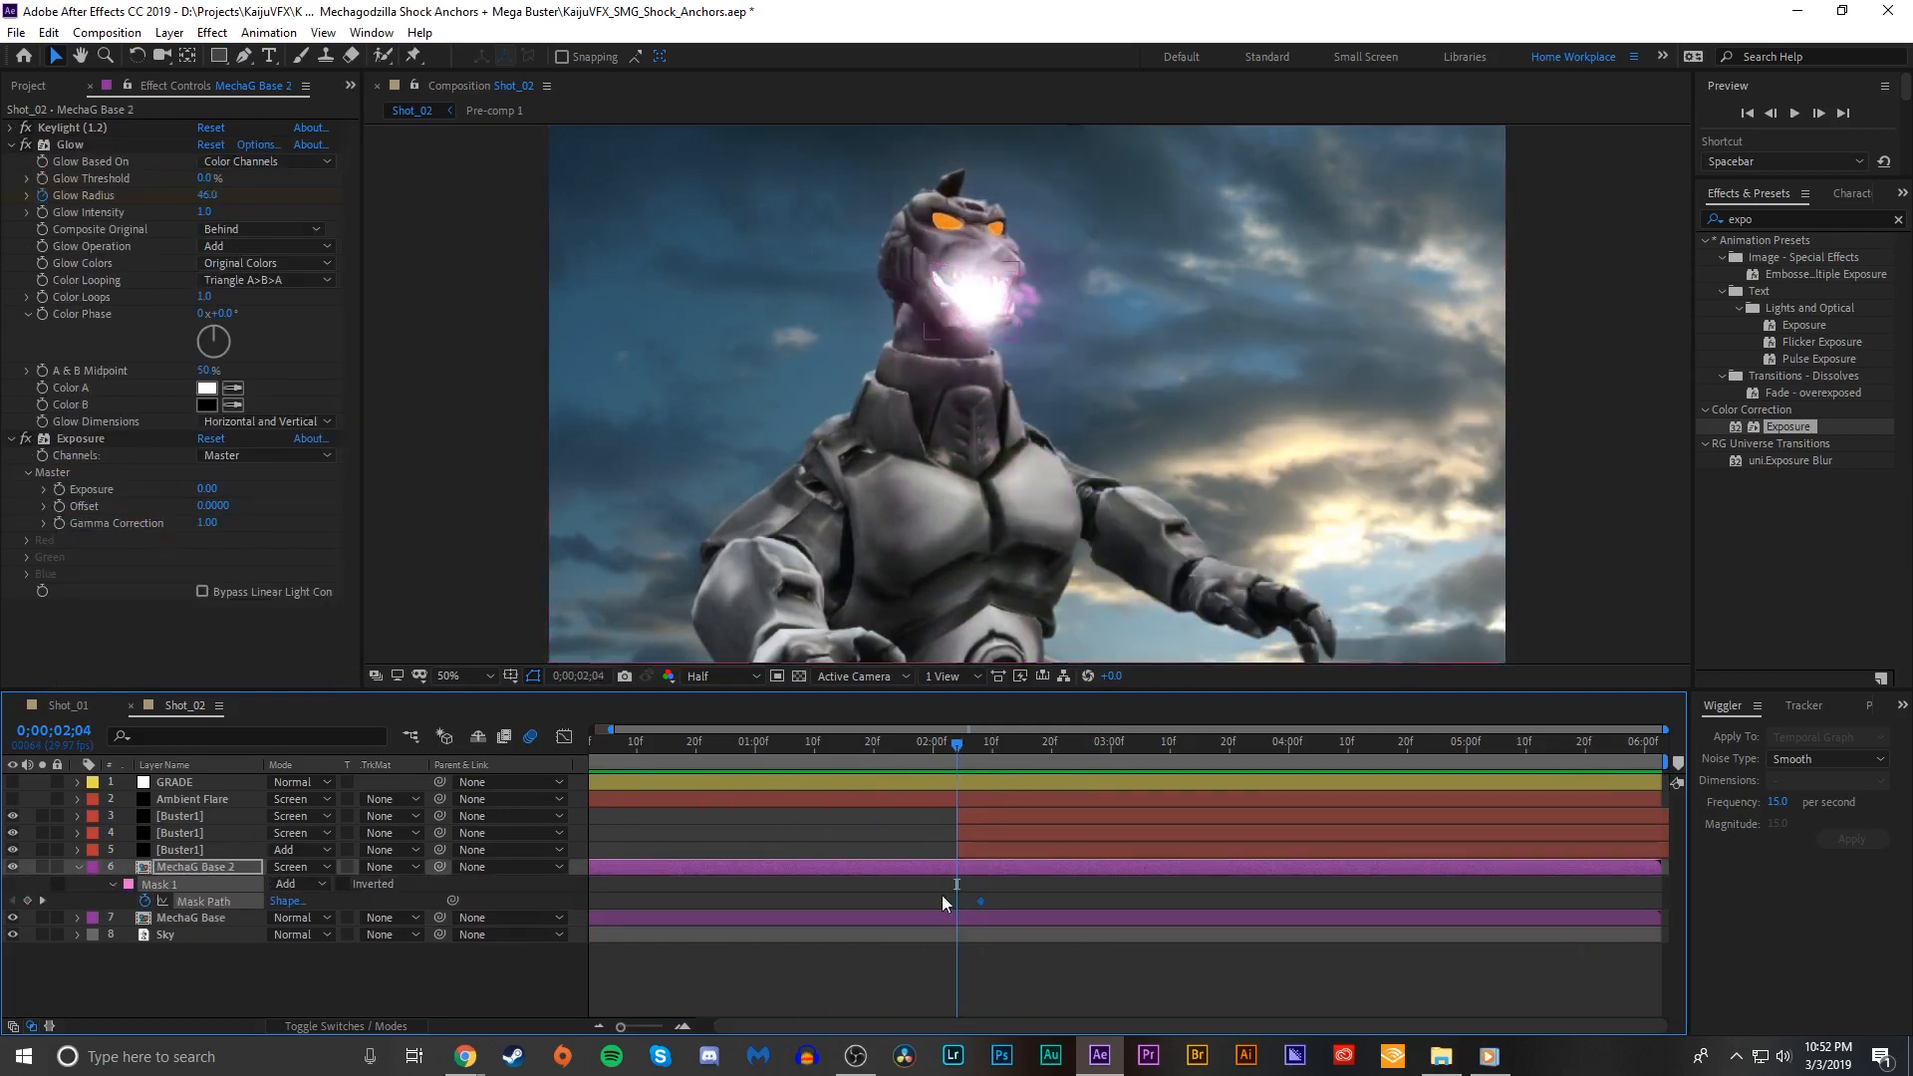
pyautogui.click(946, 868)
pyautogui.hotkey('alt', '[')
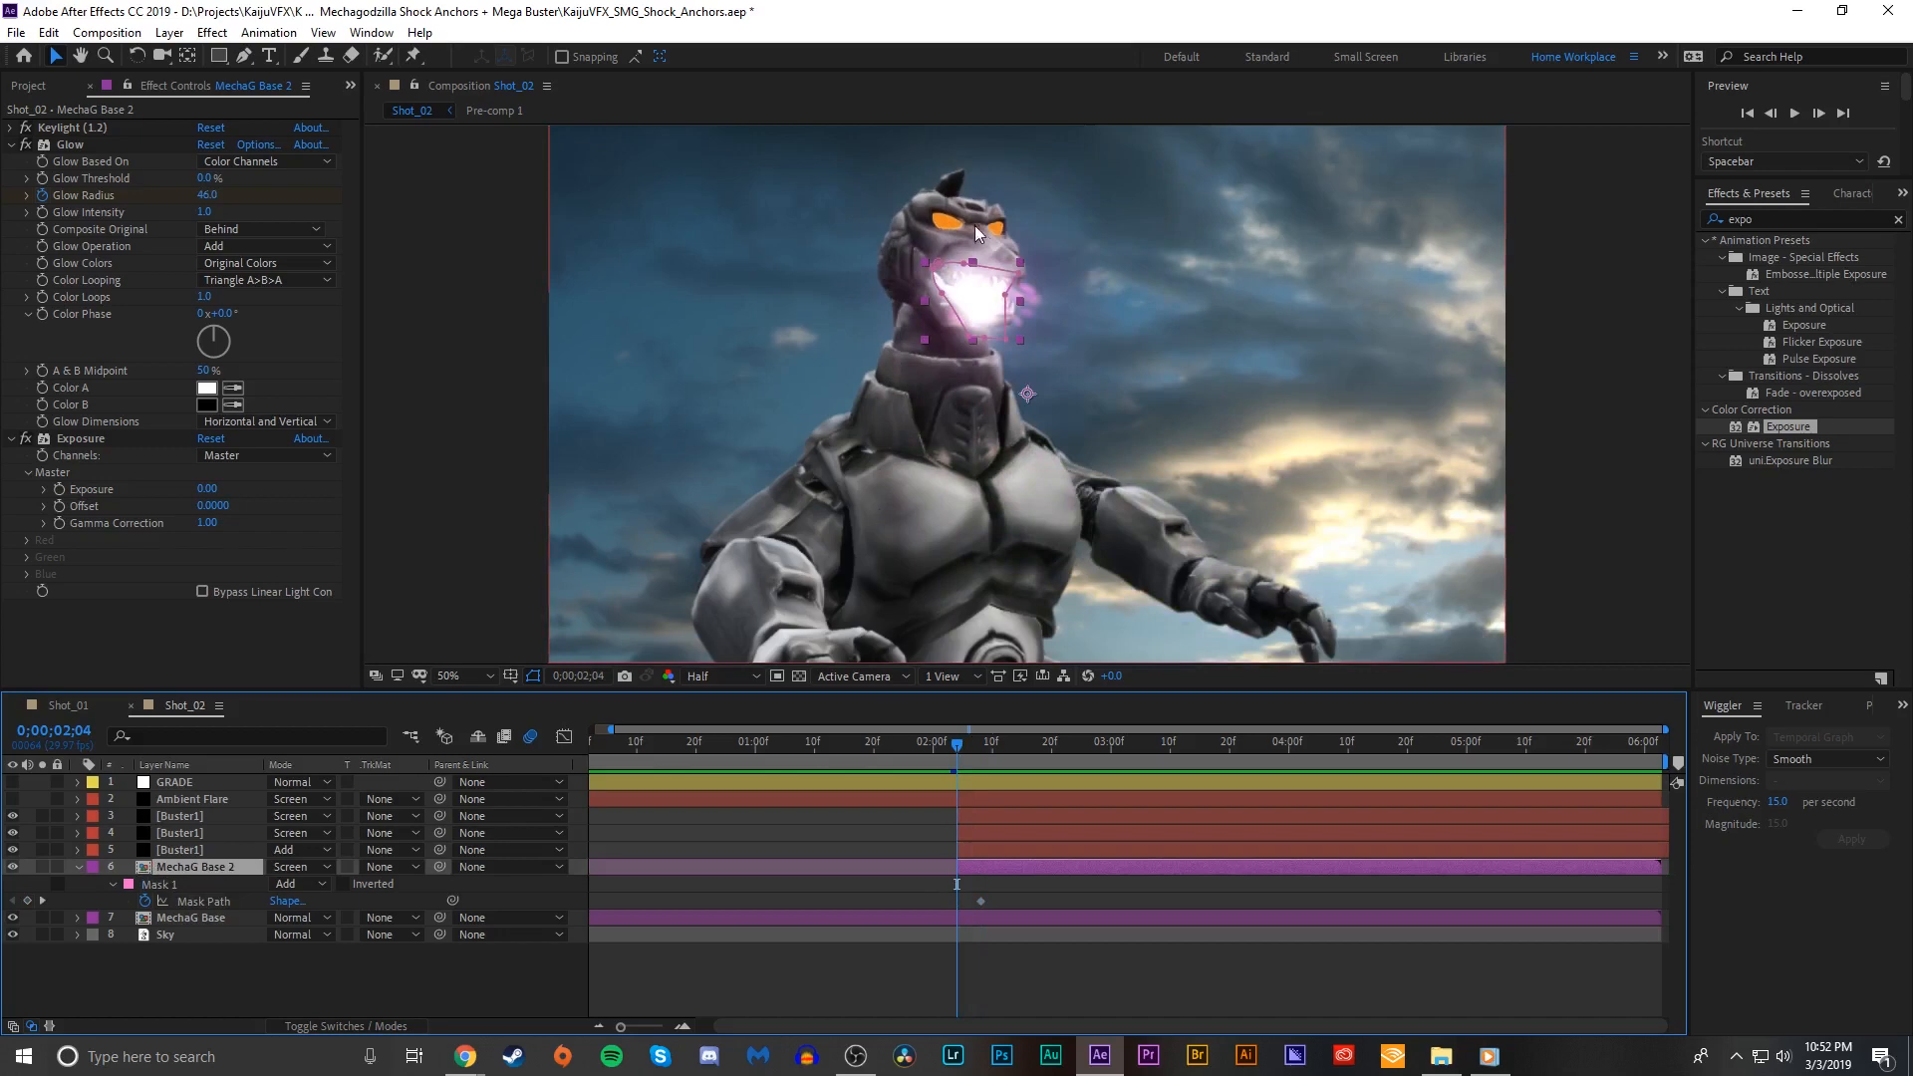
# Step: Reshape Mask 1 on MechaG Base 2 around the mouth opening at 0;00;02;04, adding a Mask Path keyframe there
pyautogui.scroll(2, 971, 223)
pyautogui.moveTo(963, 375); pyautogui.dragTo(1050, 324)
pyautogui.moveTo(1060, 251); pyautogui.dragTo(1056, 271)
pyautogui.moveTo(950, 234); pyautogui.dragTo(924, 293)
pyautogui.click(889, 887)
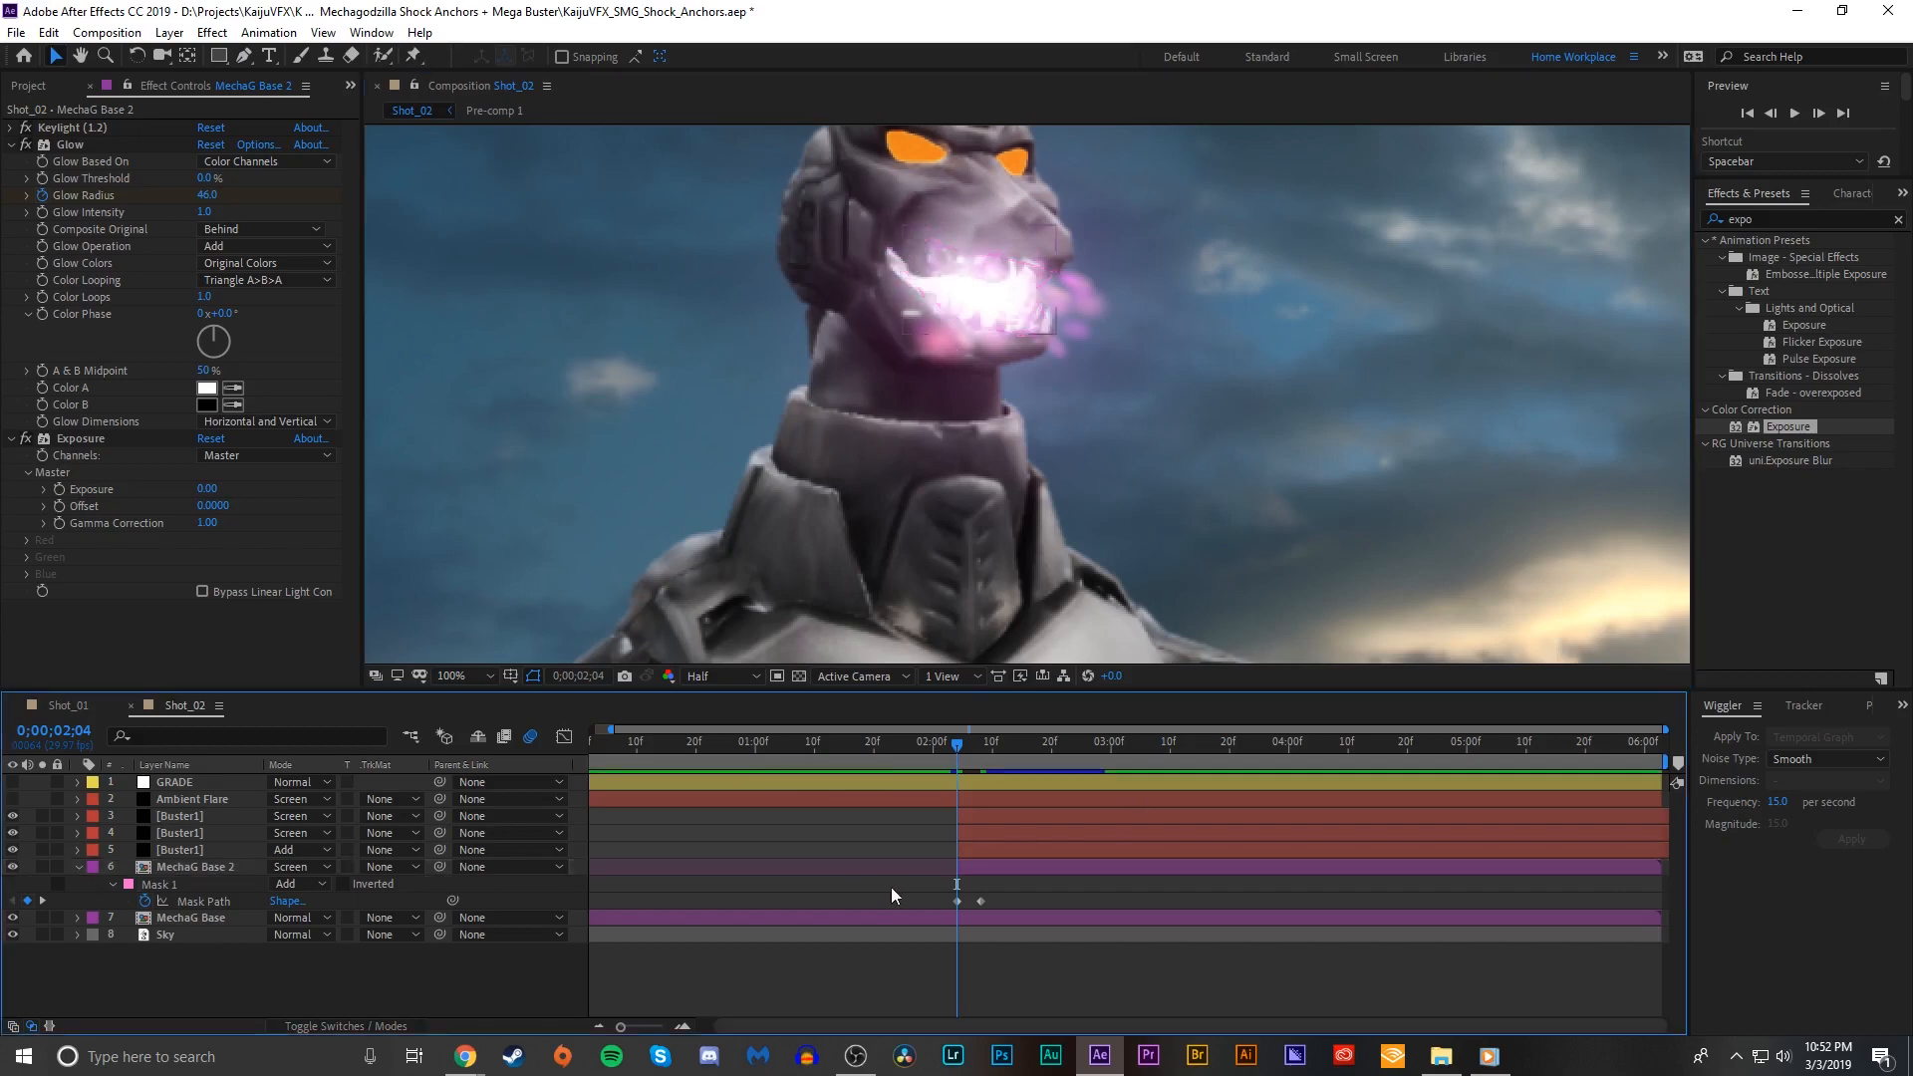
# Step: Play back the shot from 0;00;01;22 and again from 0;00;02;10, examining how the mouth glow blends with the beam
pyautogui.scroll(-2, 1019, 438)
pyautogui.press('space')
pyautogui.click(468, 675)
pyautogui.click(498, 360)
pyautogui.click(885, 748)
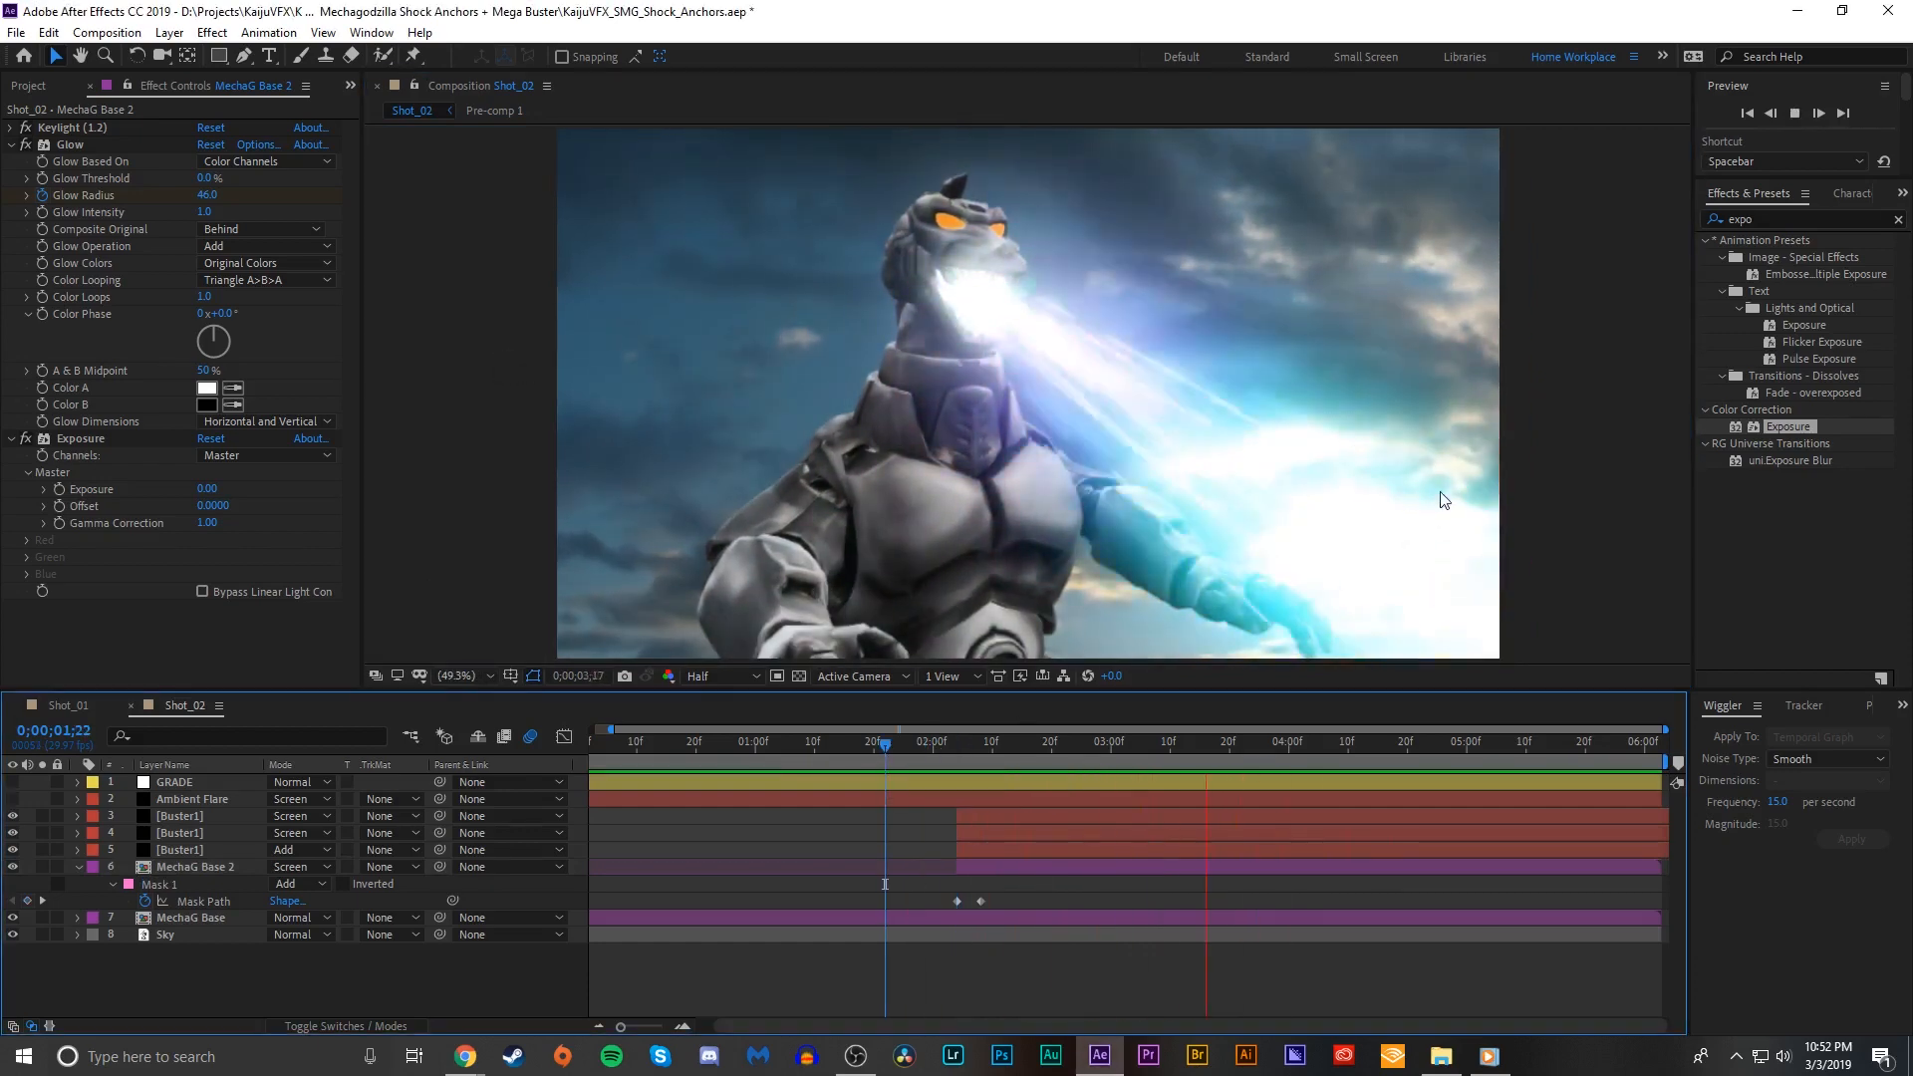
pyautogui.moveTo(1019, 754); pyautogui.dragTo(1140, 748)
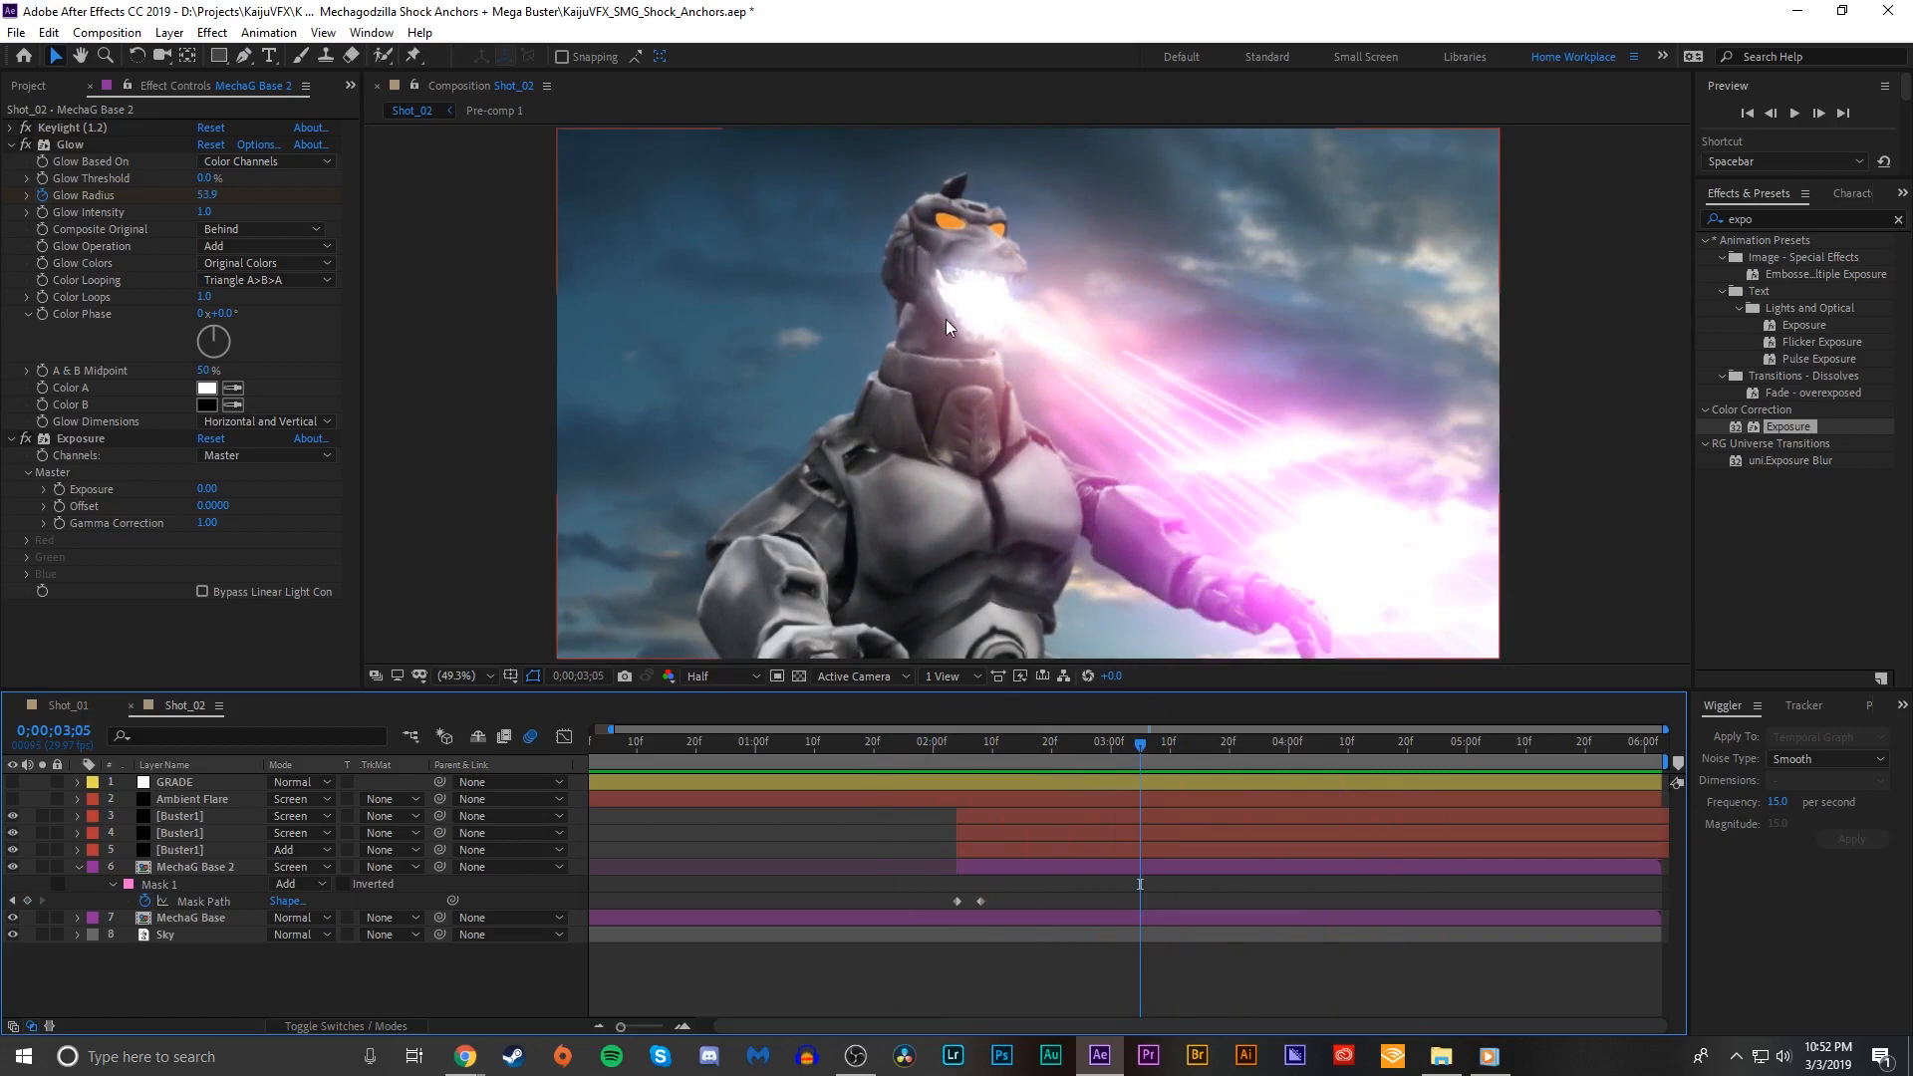
pyautogui.moveTo(1077, 739); pyautogui.dragTo(996, 717)
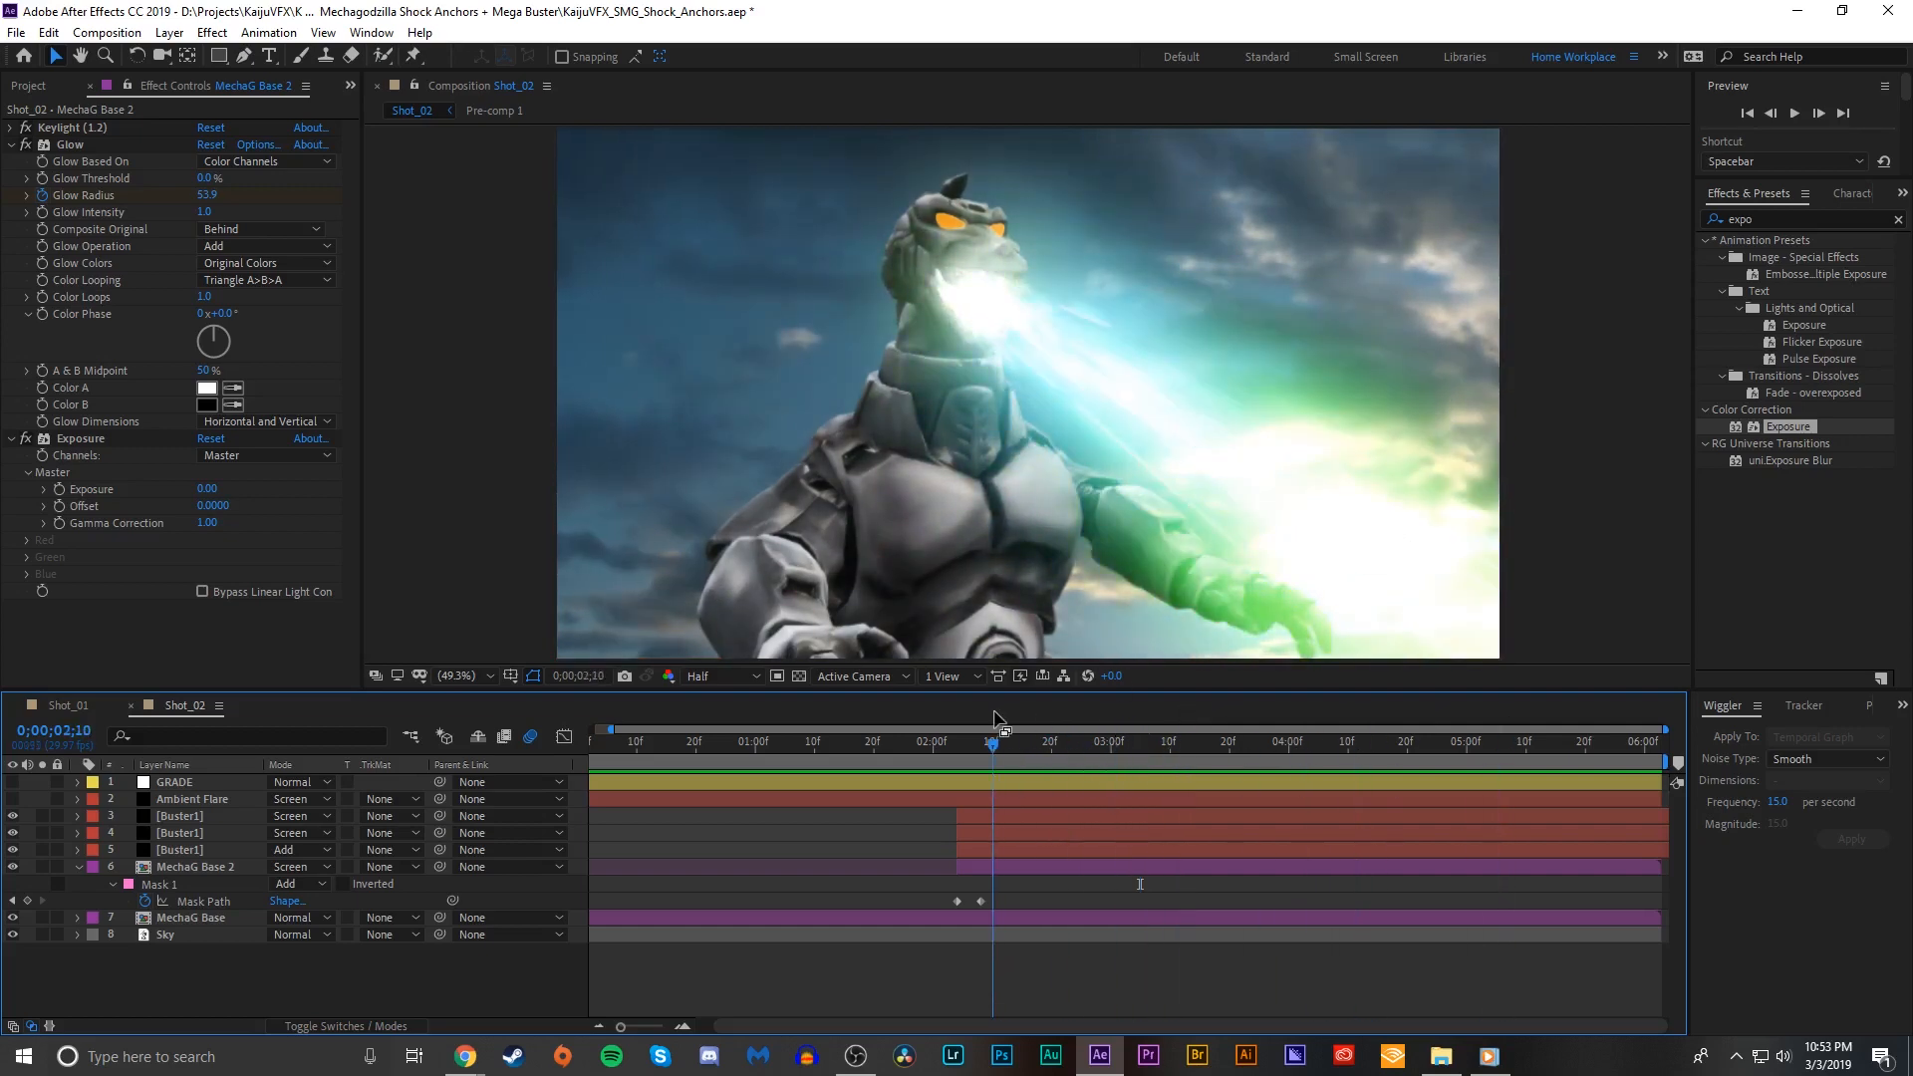
pyautogui.press('space')
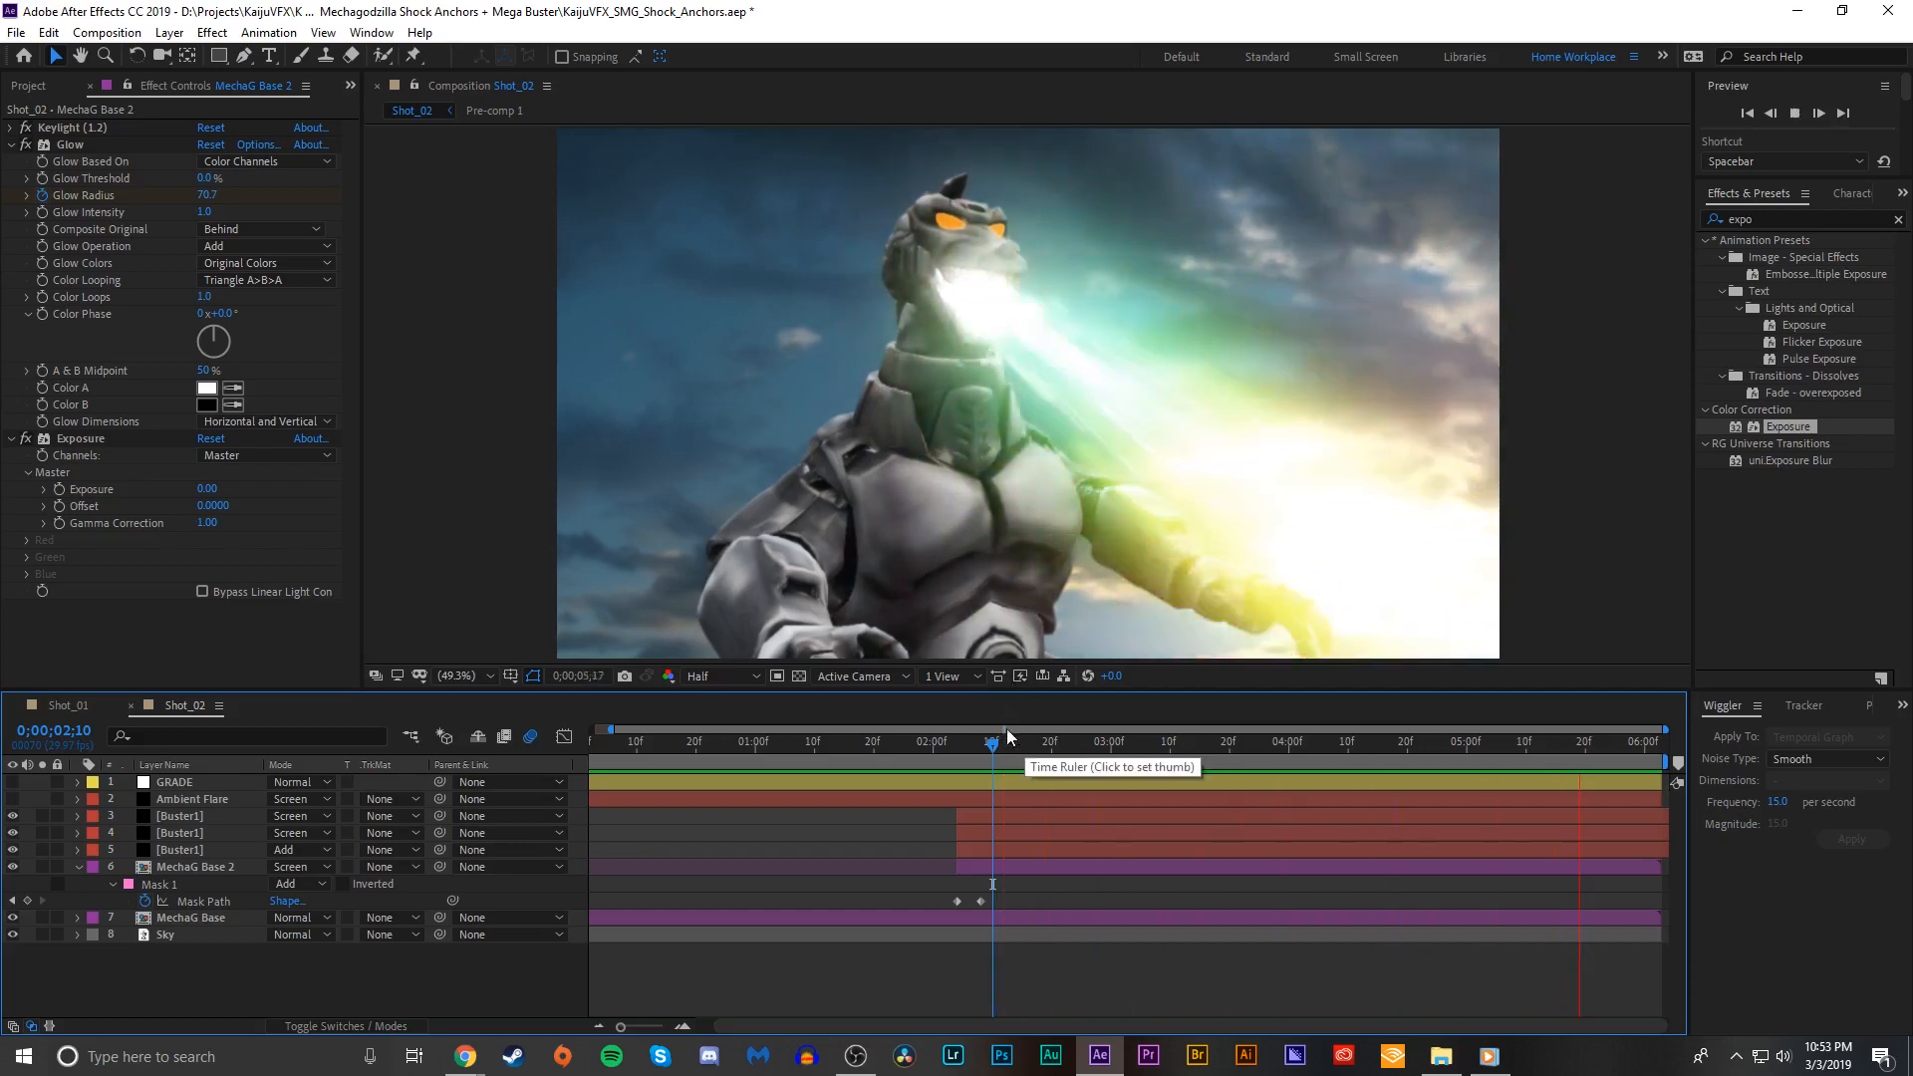
pyautogui.press('space')
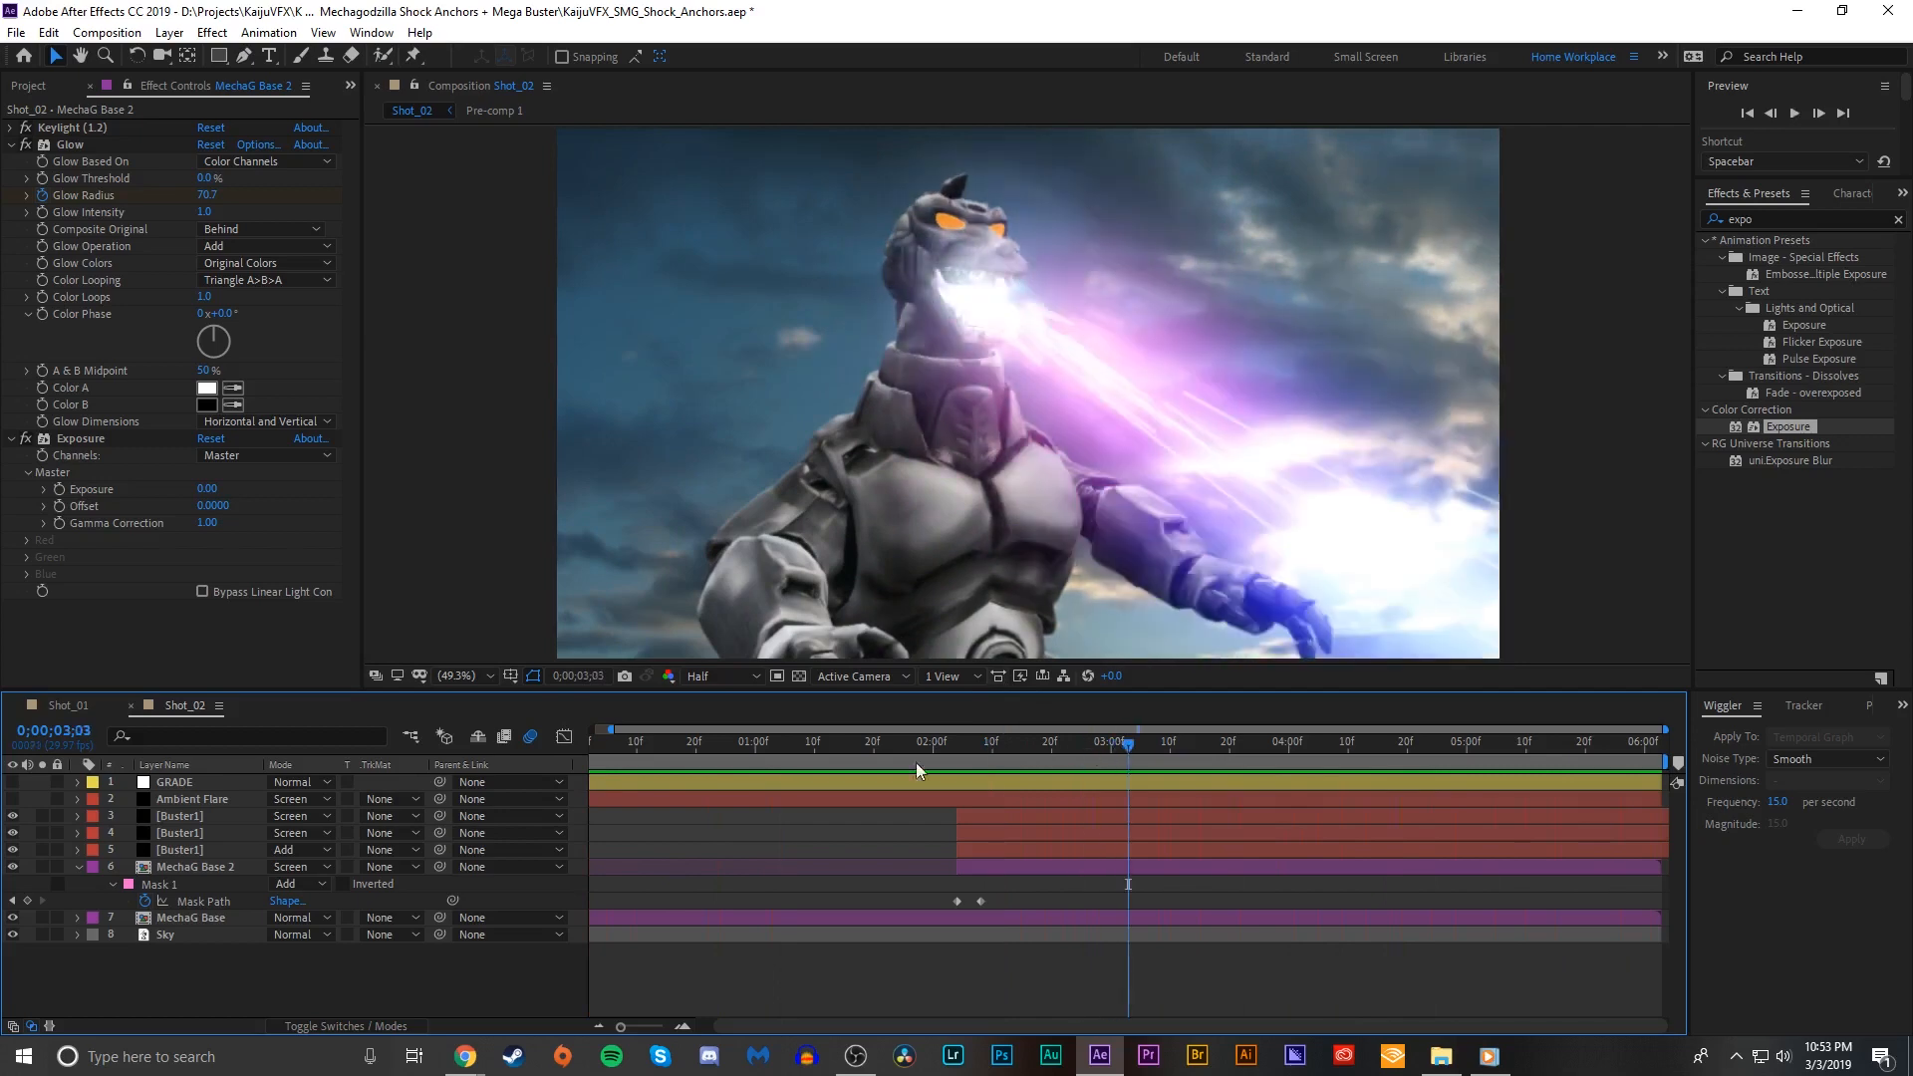
# Step: Play back the beam with the GRADE and Ambient Flare layers shown, and again from 0;00;02;03 with both hidden
pyautogui.click(13, 782)
pyautogui.click(13, 799)
pyautogui.click(1004, 748)
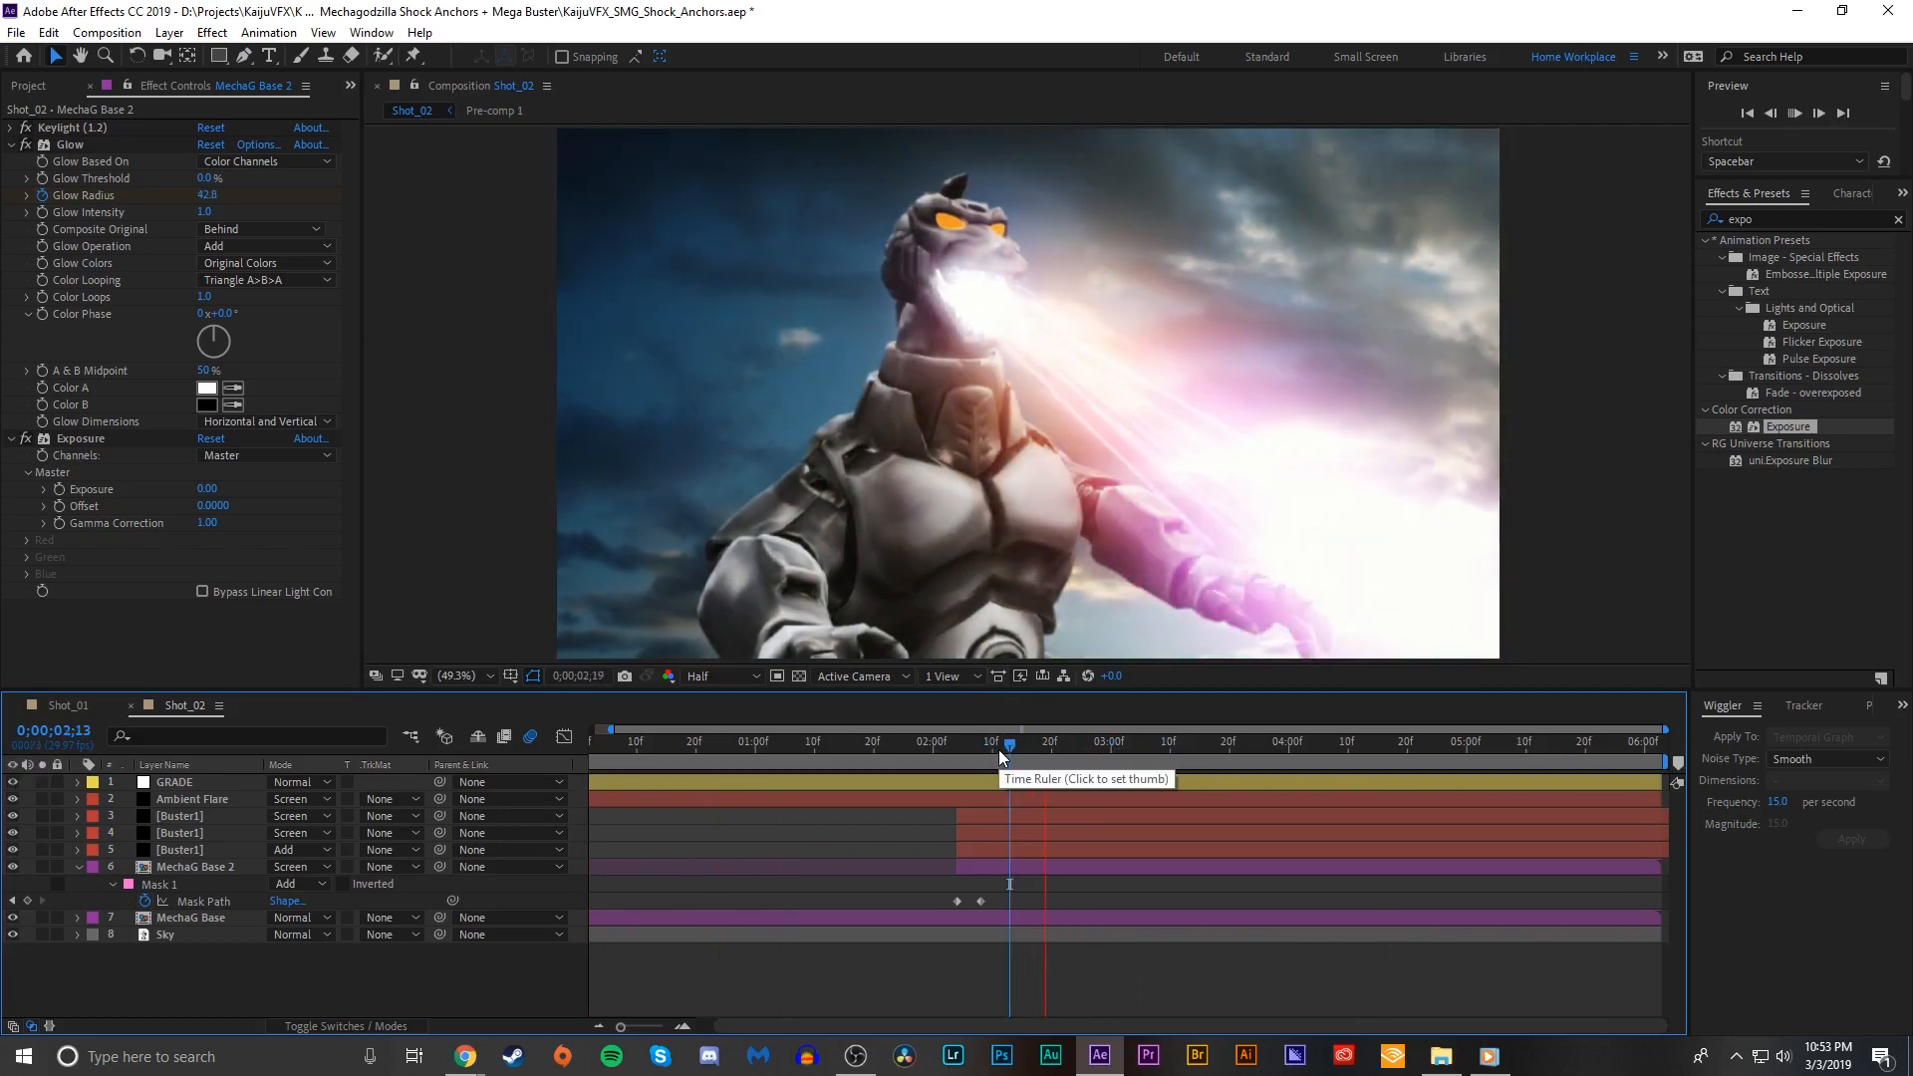
pyautogui.click(948, 733)
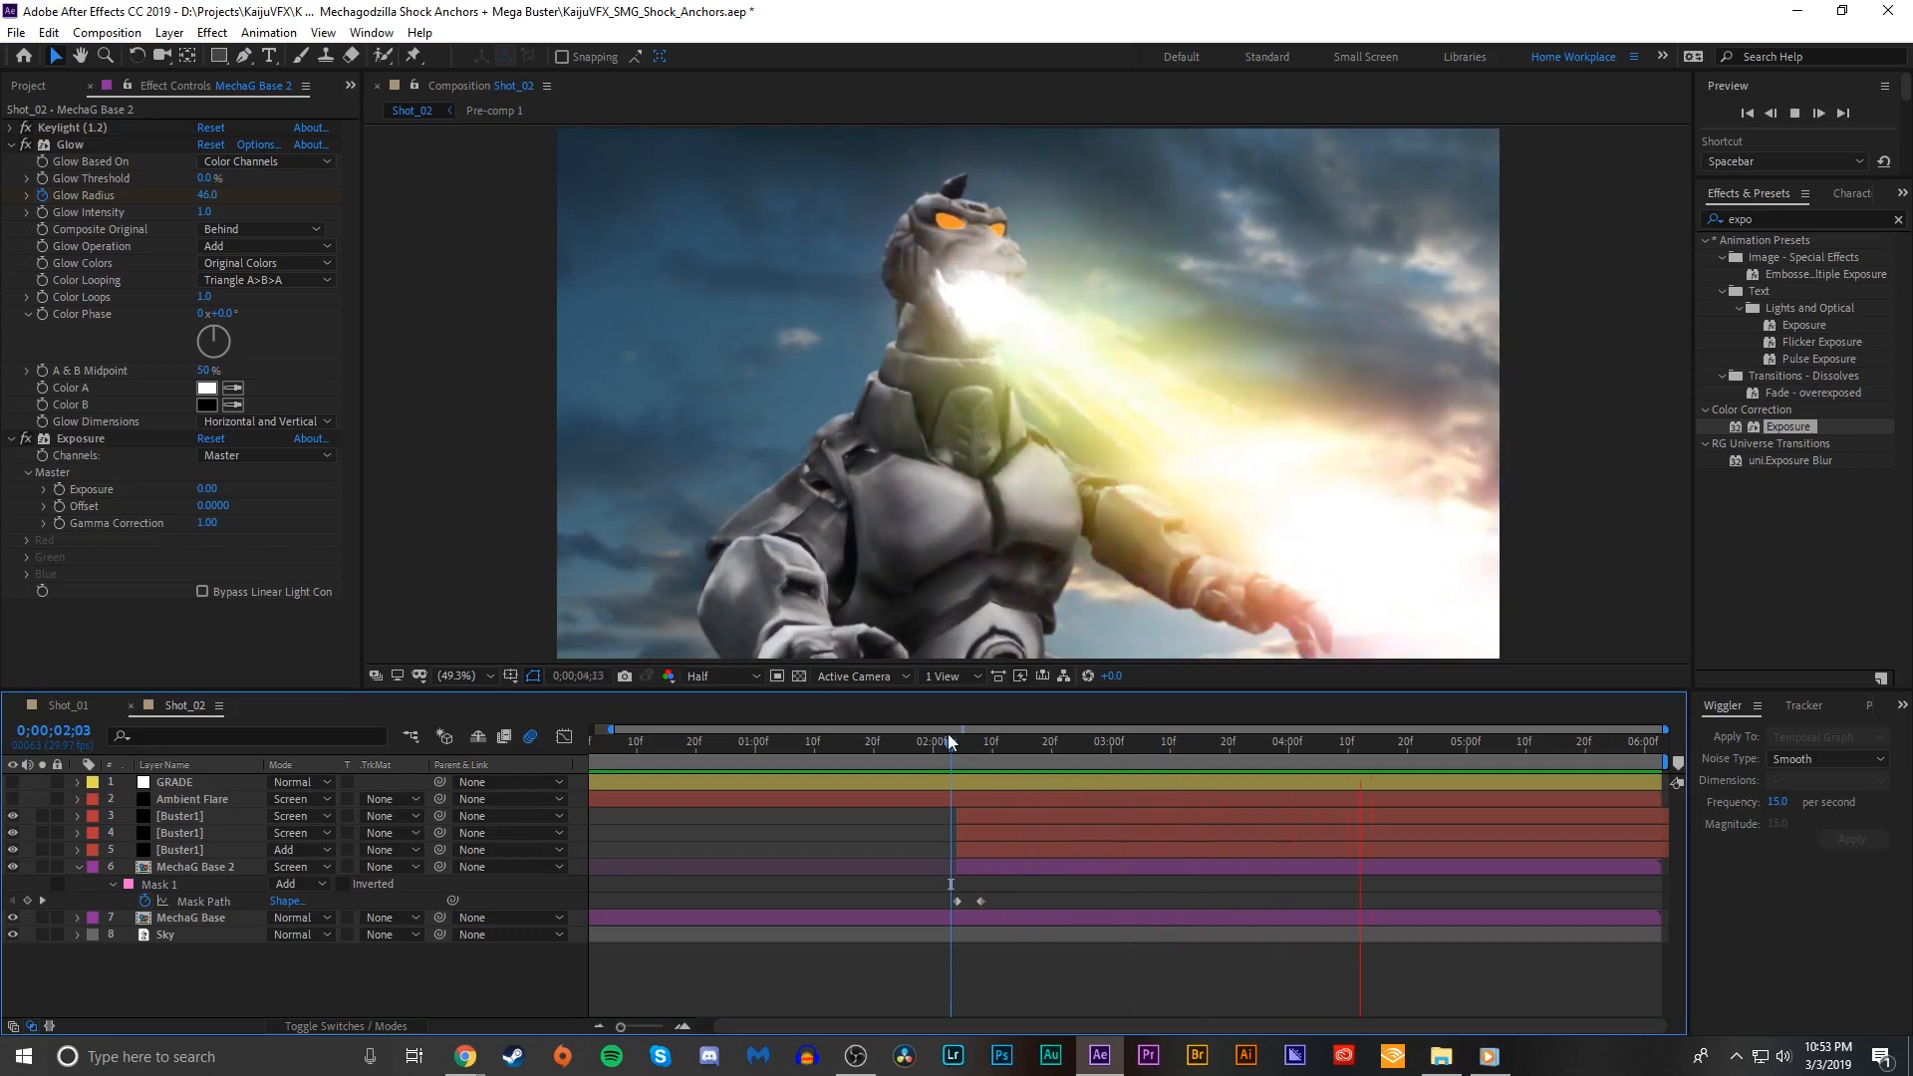